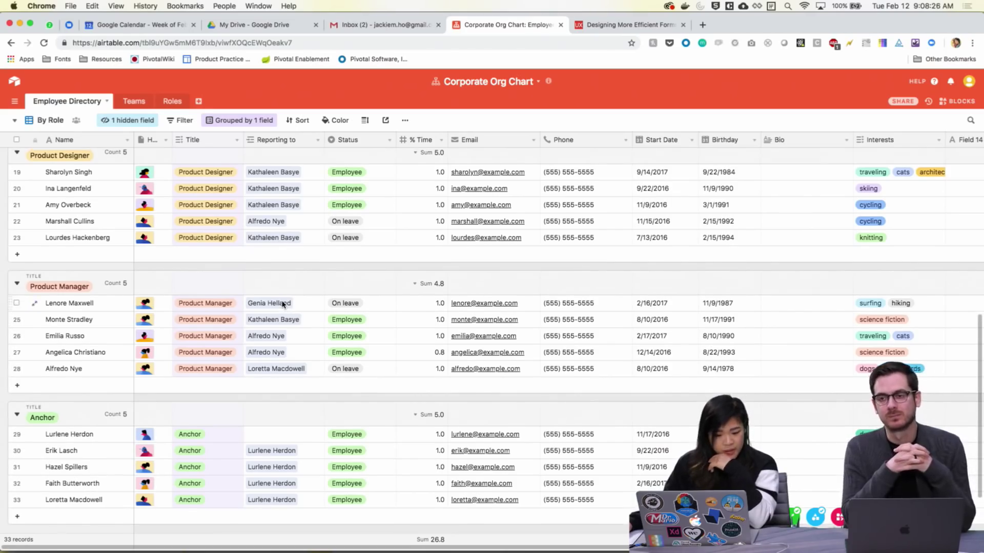
scroll(282, 303, "up", 8)
scroll(282, 302, "down", 5)
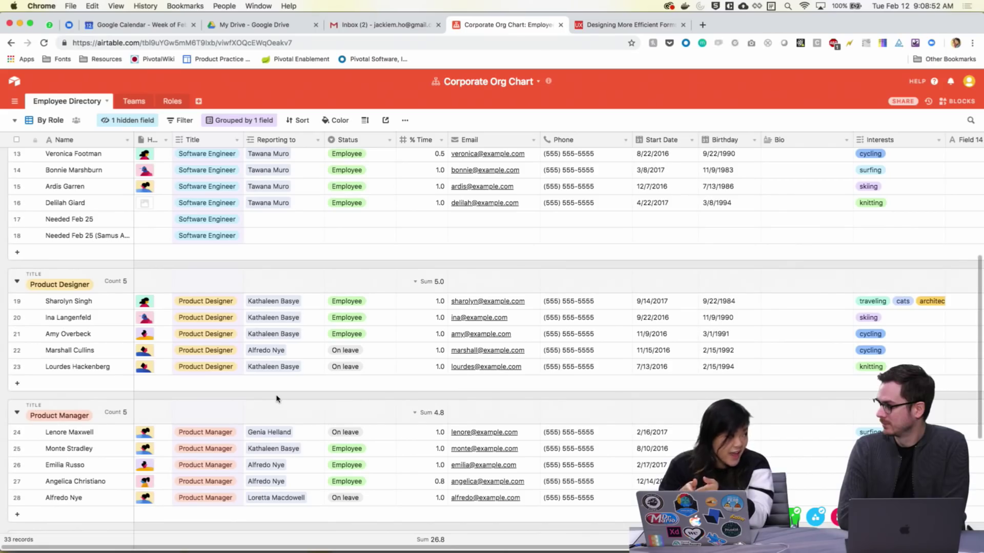
scroll(190, 246, "up", 3)
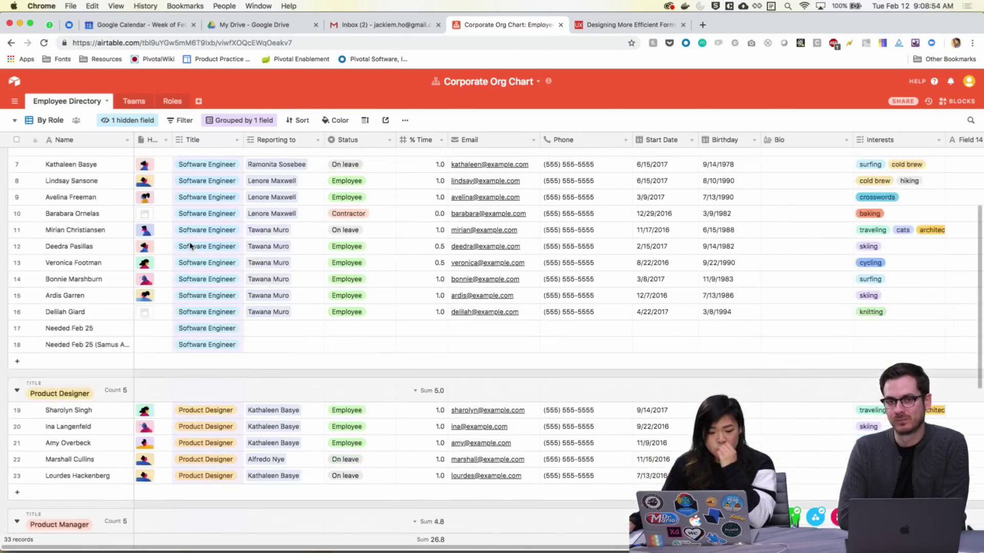
scroll(190, 246, "up", 3)
Switch to the Teams view and scroll through the Battlefield, Brinstar and Corneria groups
left_click(15, 122)
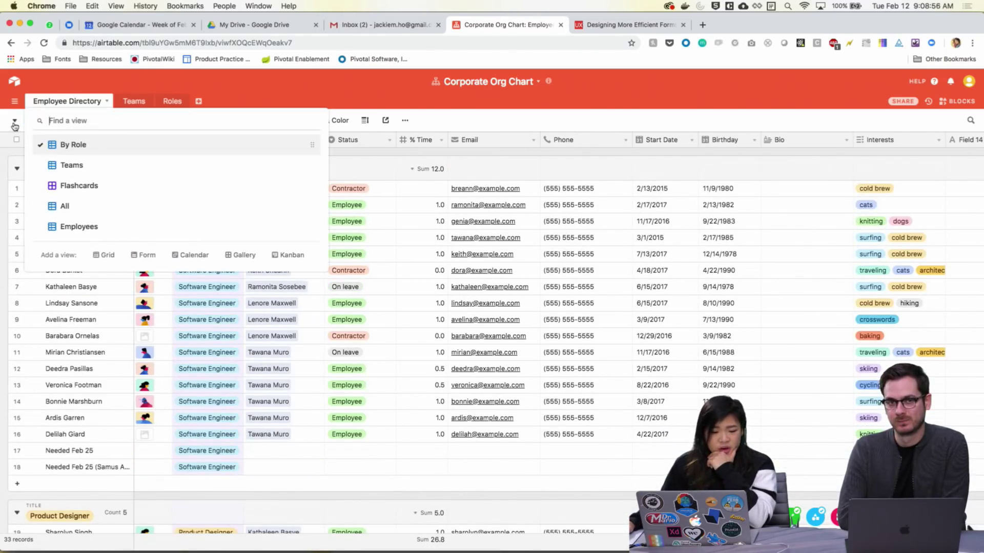
left_click(95, 172)
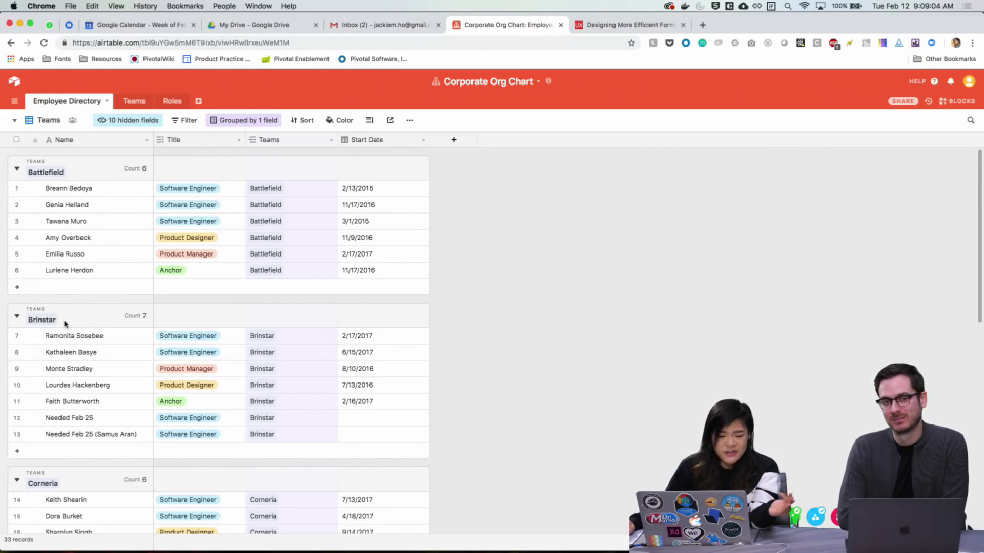
scroll(65, 323, "down", 3)
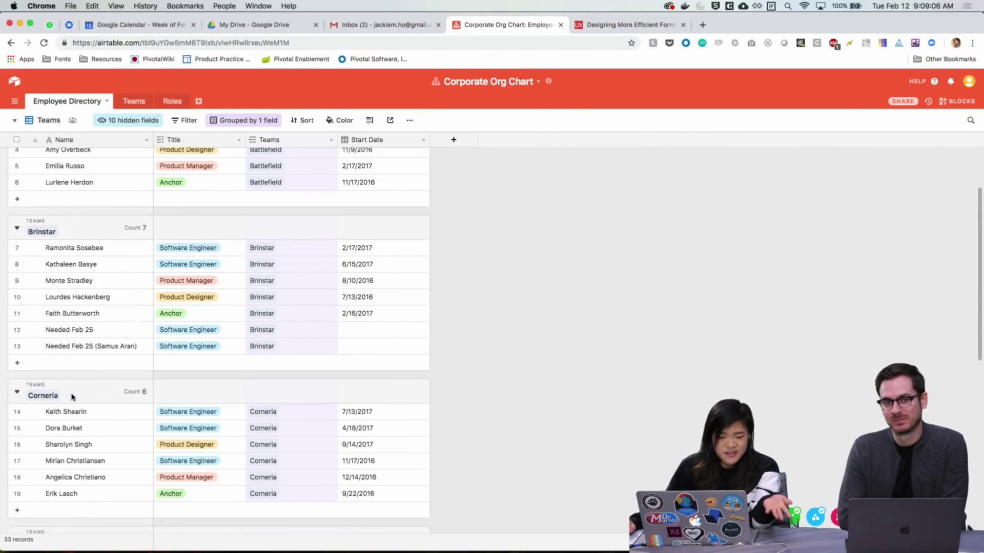
scroll(81, 321, "down", 3)
scroll(89, 302, "up", 6)
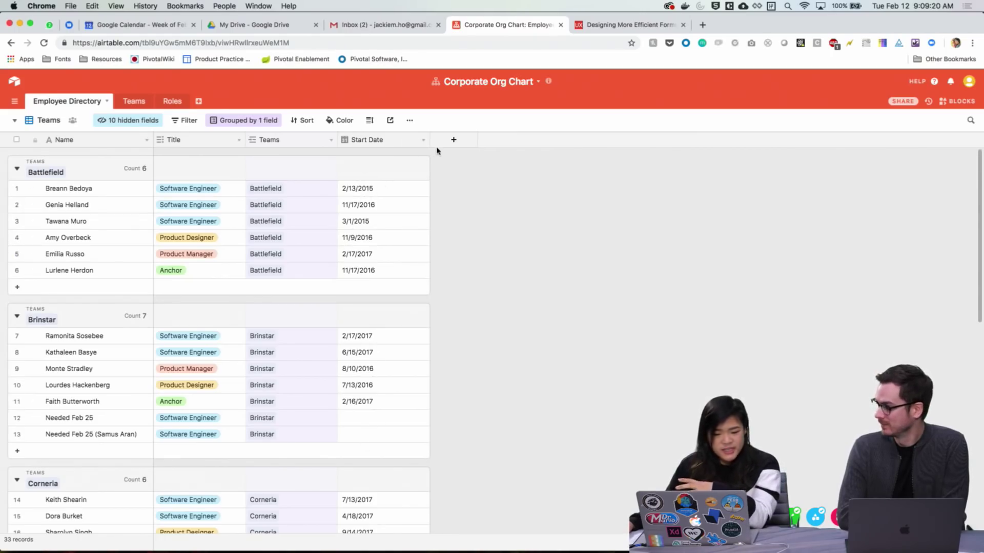
Add a new field named 'End' and rename it to 'End Date'
left_click(453, 140)
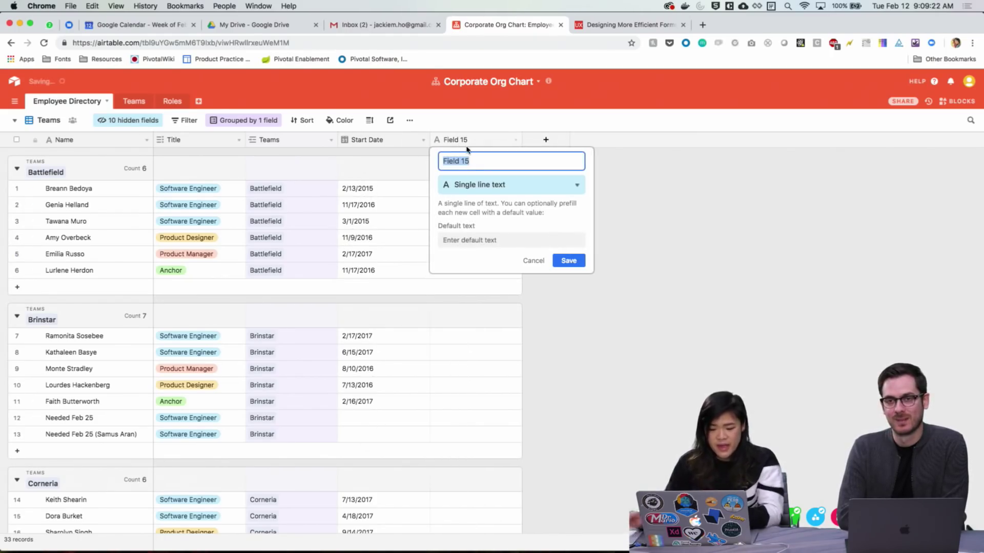
type("End")
key("Return")
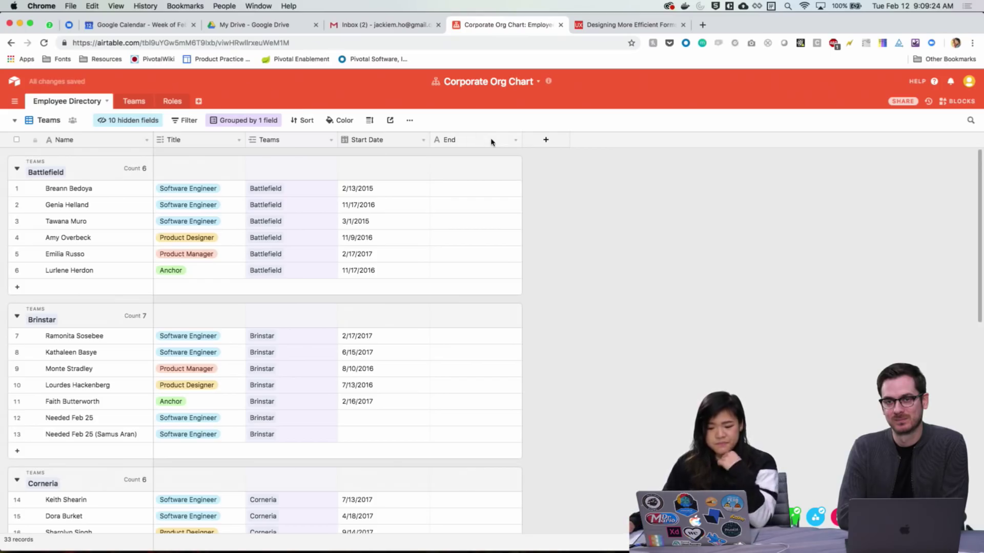
double_click(491, 142)
key("Right")
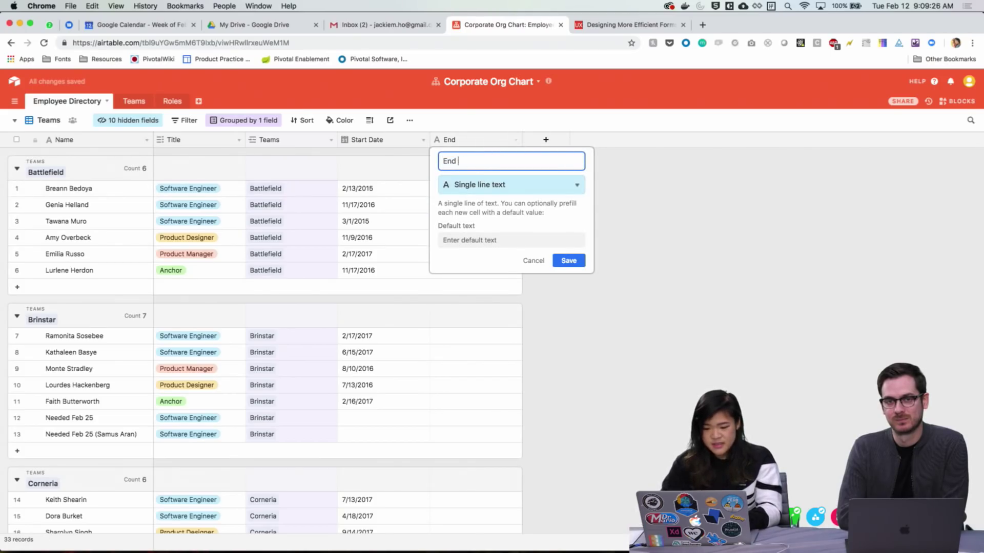
type("Date")
left_click(581, 263)
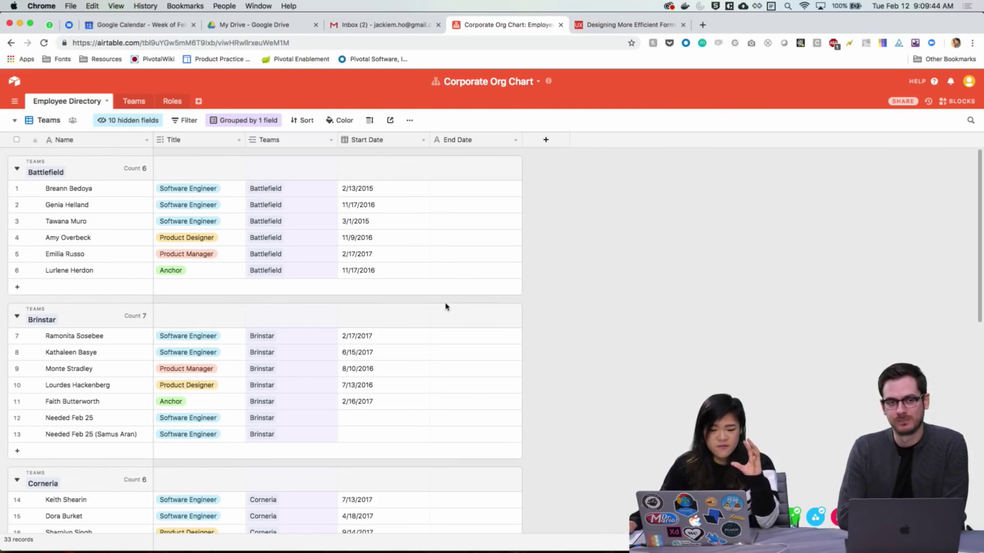
scroll(640, 351, "down", 5)
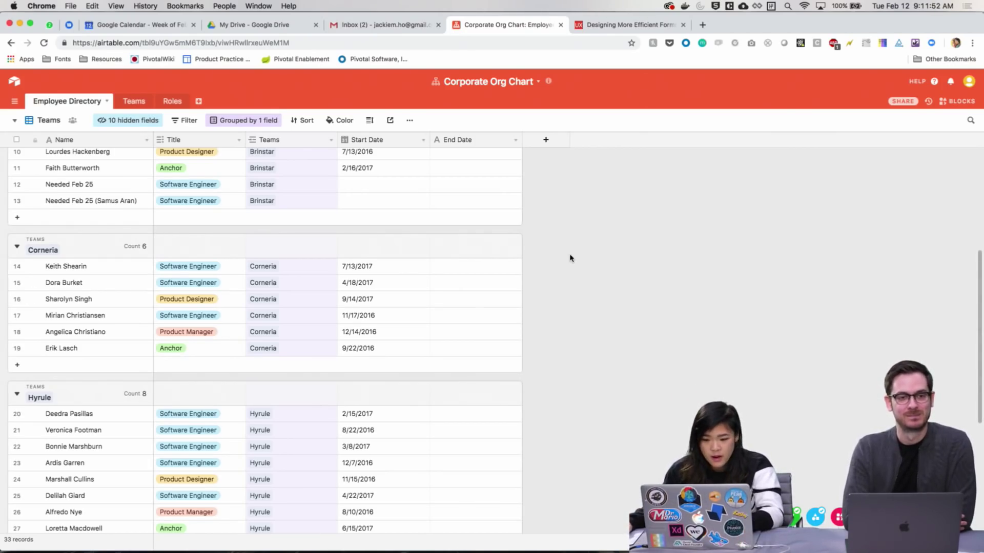
key("ctrl+Up")
Bring up the Adobe XD allocations document and zoom in on the ANIMALLO Team View header
left_click(692, 159)
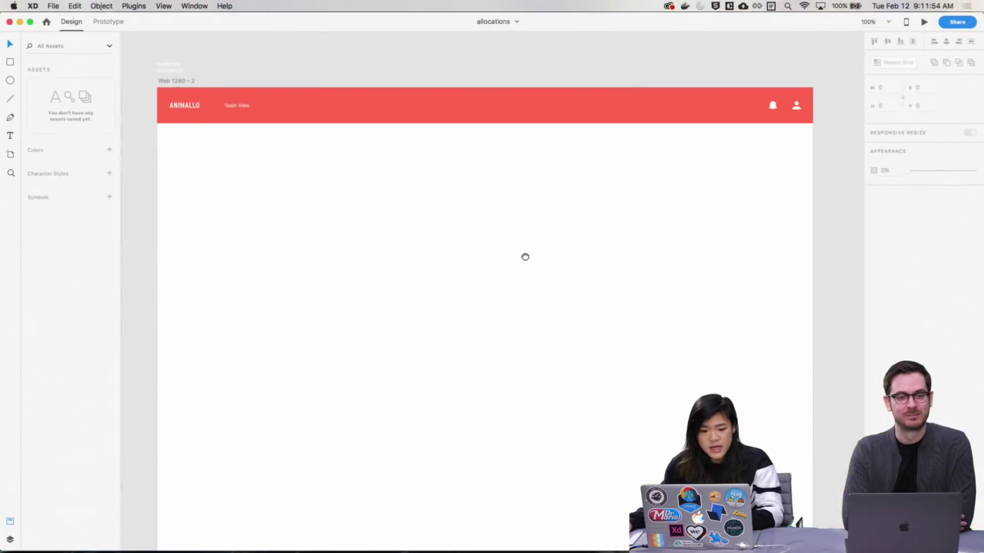
scroll(525, 256, "up", 2)
key("z")
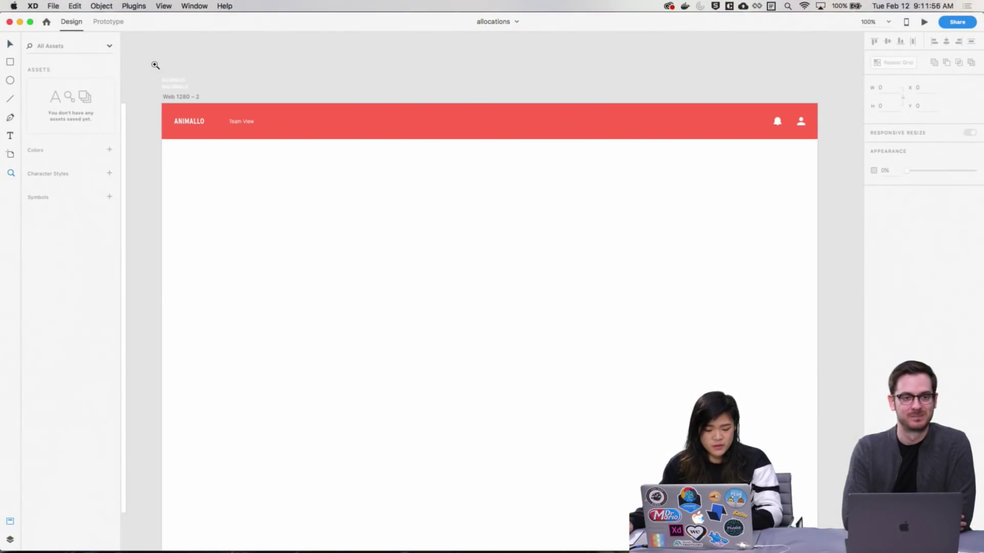
key("v")
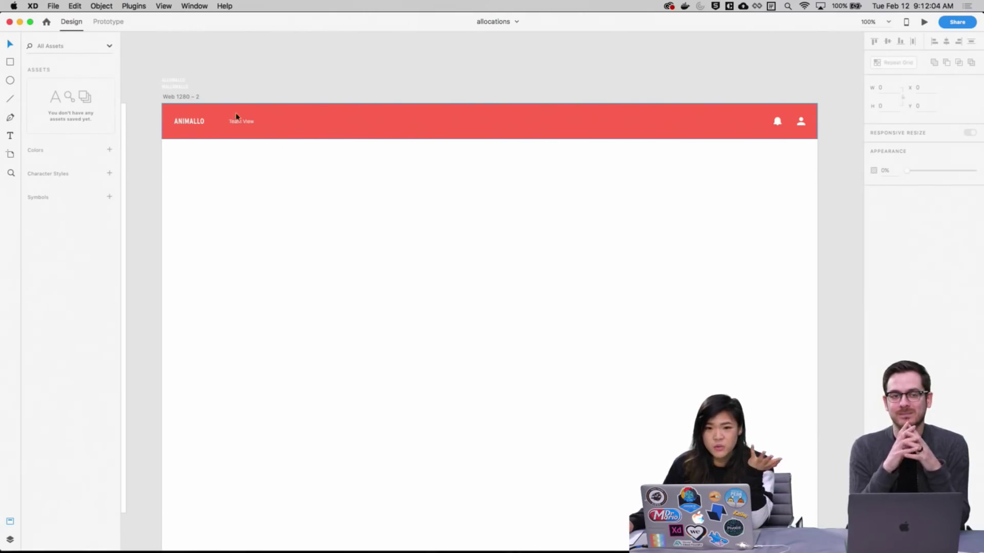
key("z")
left_click_drag(154, 85, 273, 142)
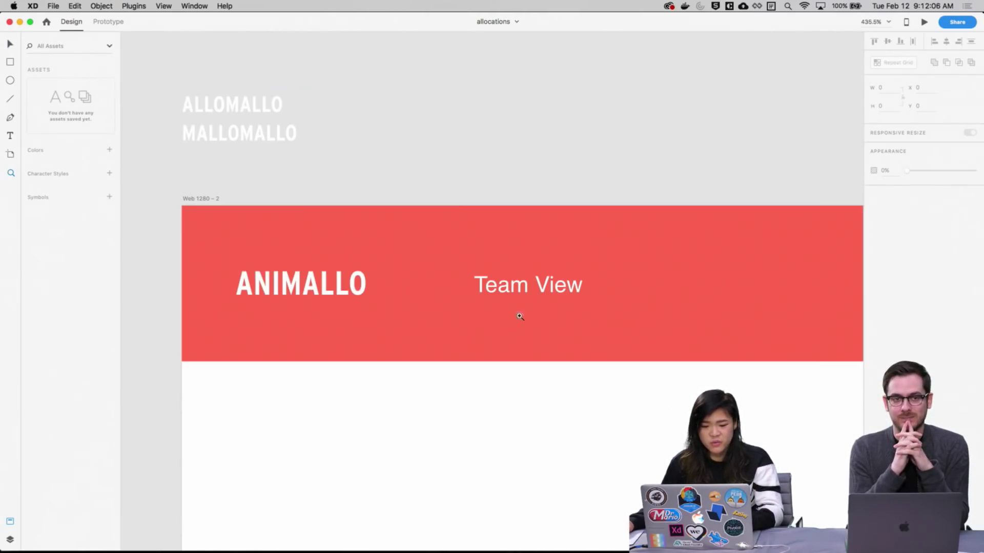
key("v")
left_click_drag(511, 417, 428, 374)
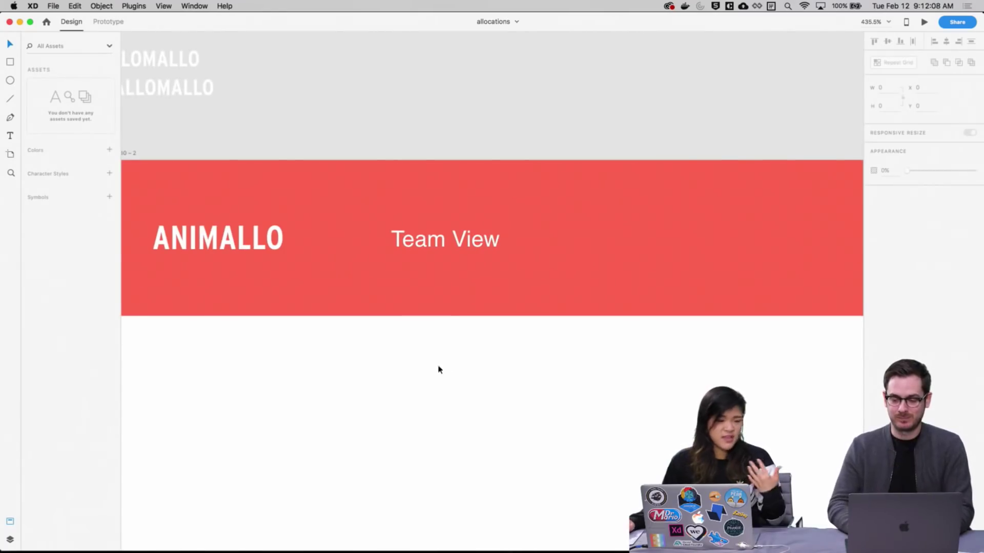
key("super+minus")
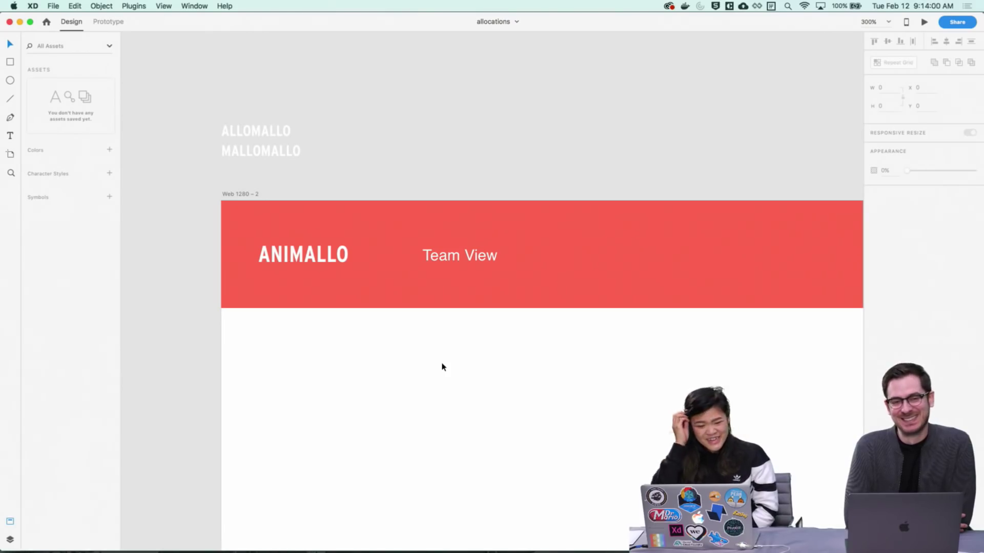
Zoom to the main artboard and add a 'Week' text label below the header
key("super+minus")
key("super+minus")
key("super+minus")
key("super+minus")
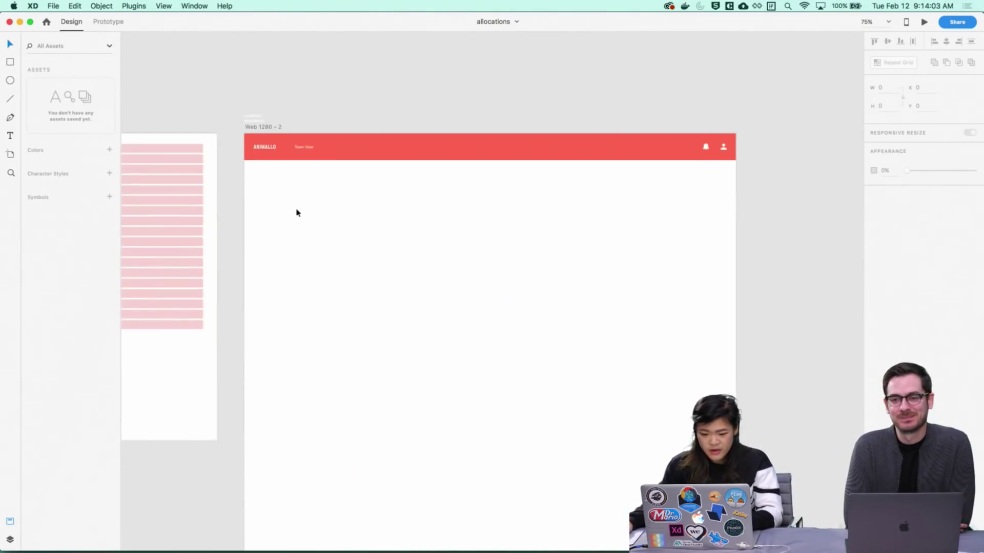
key("z")
left_click_drag(229, 94, 720, 279)
scroll(443, 391, "down", 3)
key("v")
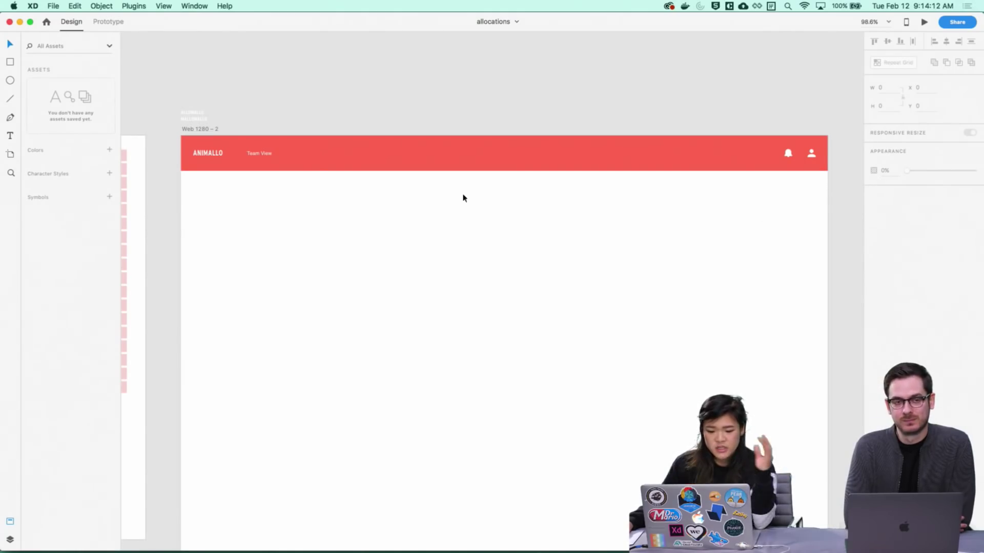
key("t")
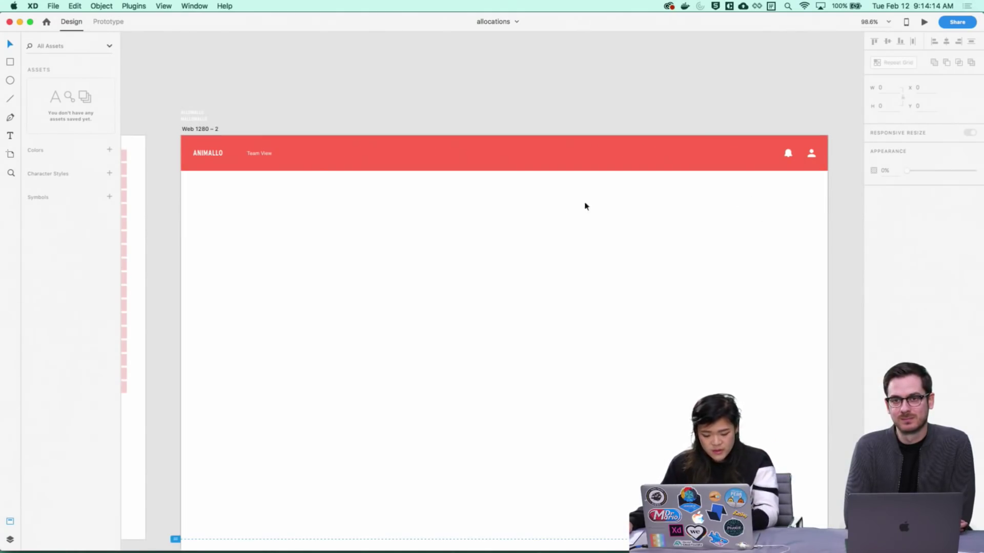
left_click(194, 190)
type("D")
key("BackSpace")
type("Week")
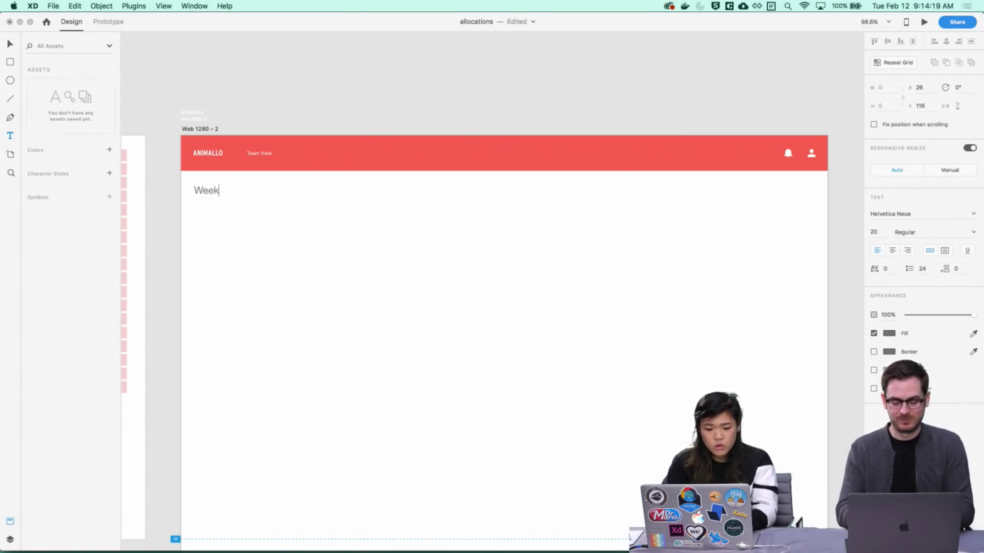
key("Escape")
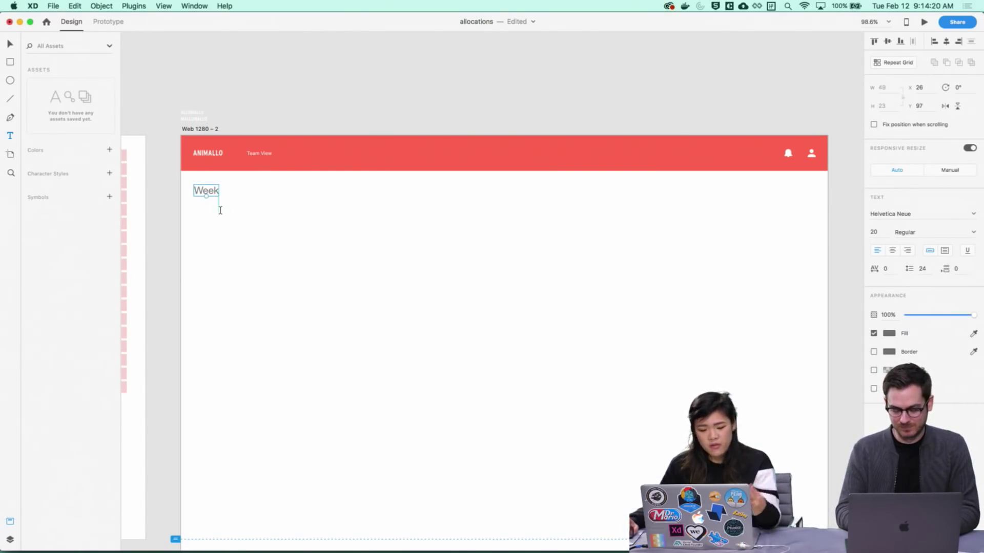
Set the Week label's font size to 12
key("v")
left_click(875, 233)
type("12")
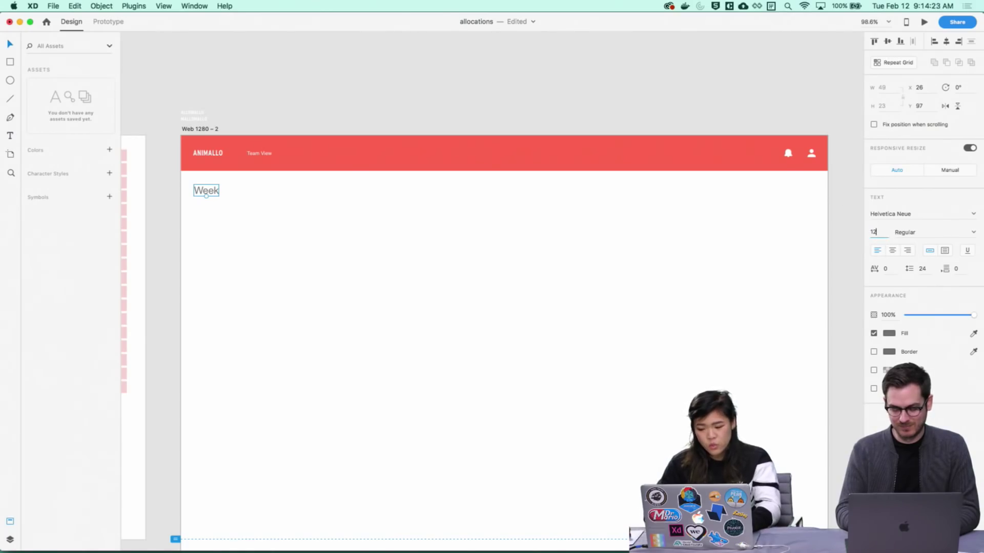
key("Return")
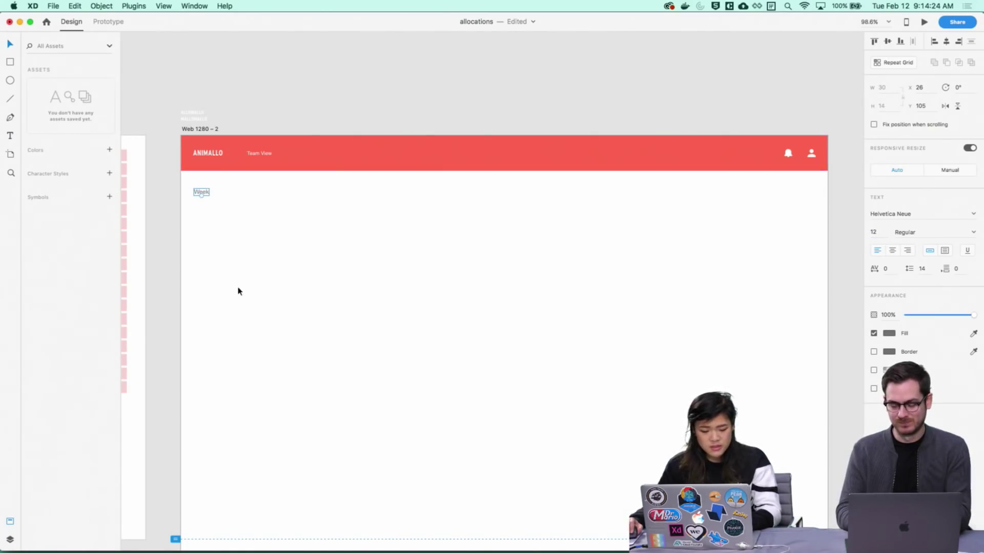
Change the label's wording to 'Weeks'
left_click(235, 287)
left_click(203, 196)
double_click(203, 196)
type("Weeks")
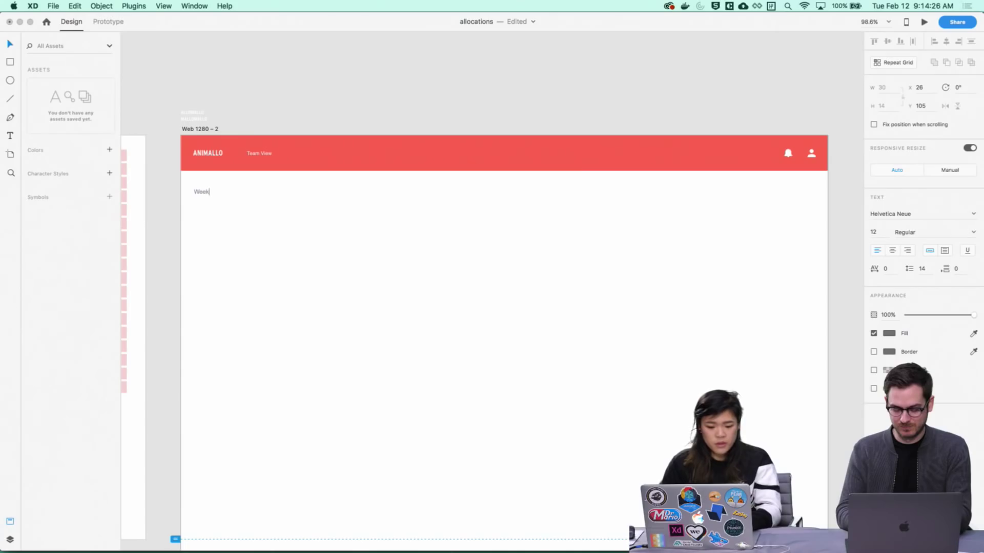
key("Escape")
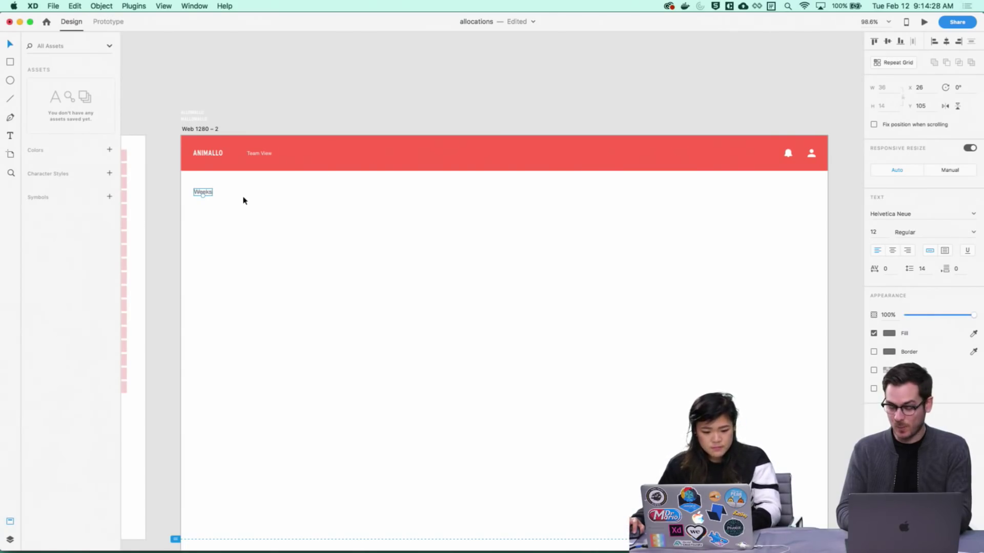
Duplicate the Weeks label to its right and change the copy's text to 'Feb 11'
left_click_drag(203, 192, 235, 196)
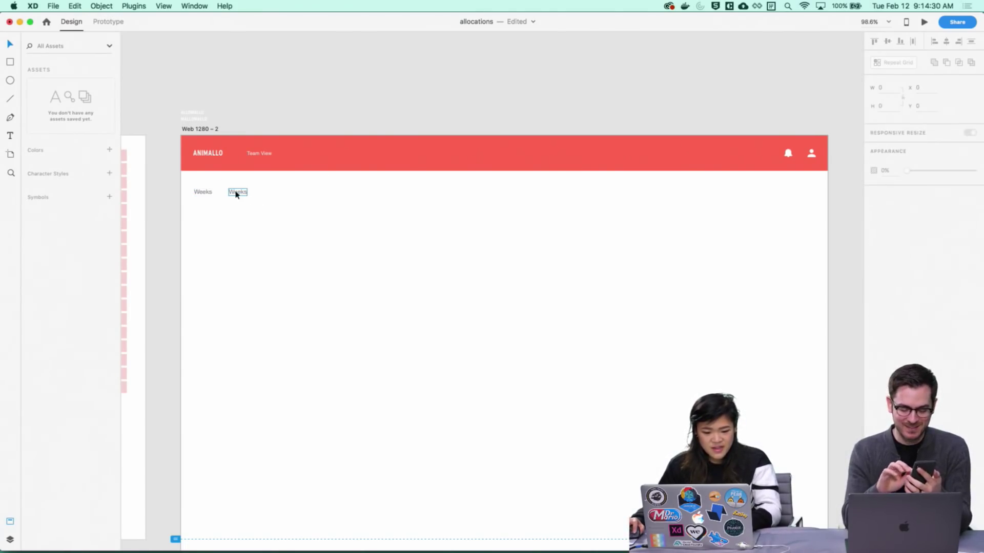
double_click(235, 193)
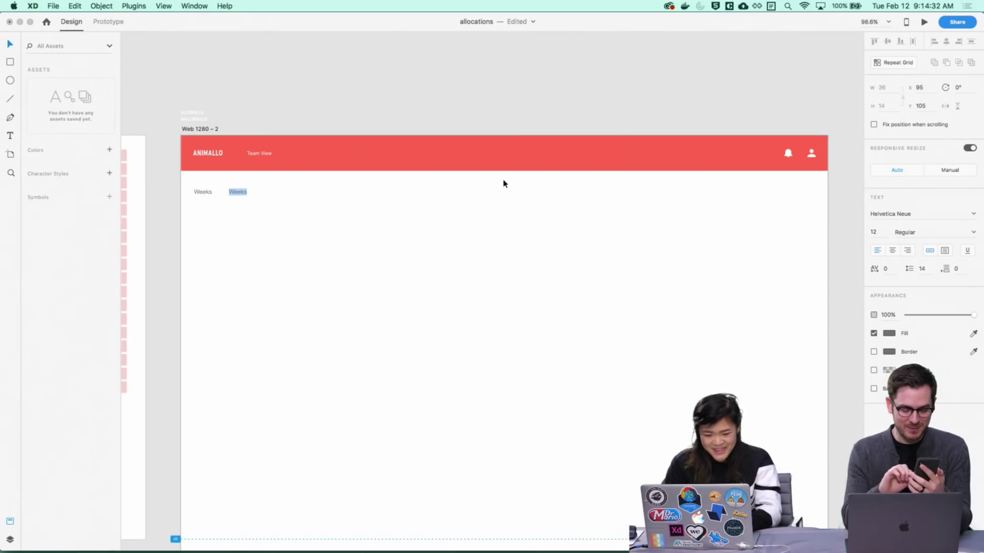
type("Feb")
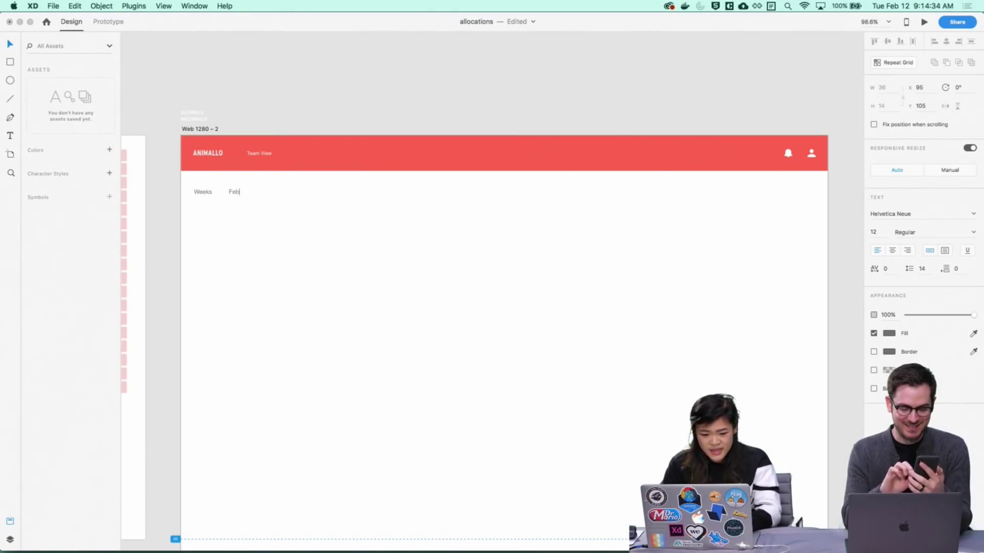
type(" 11")
left_click(281, 235)
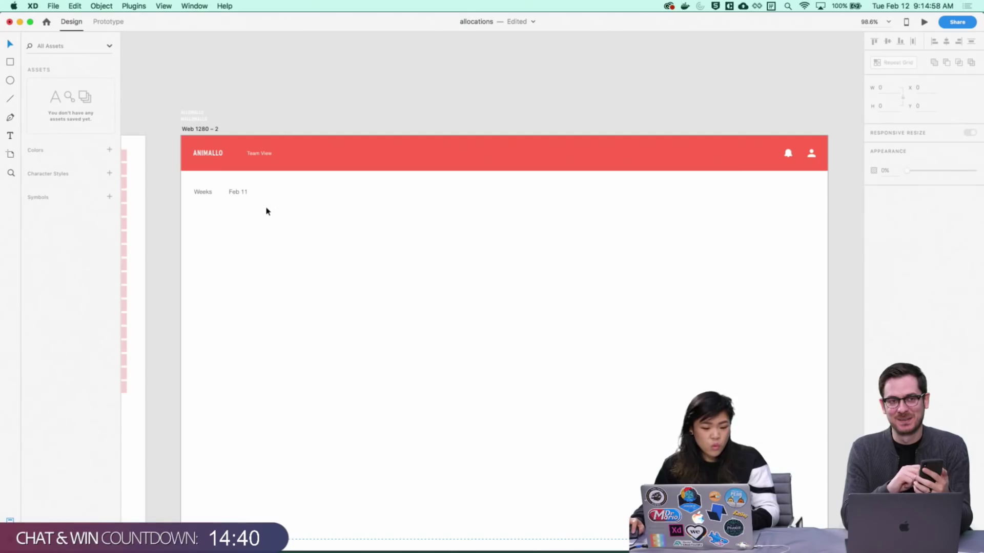
left_click(245, 195)
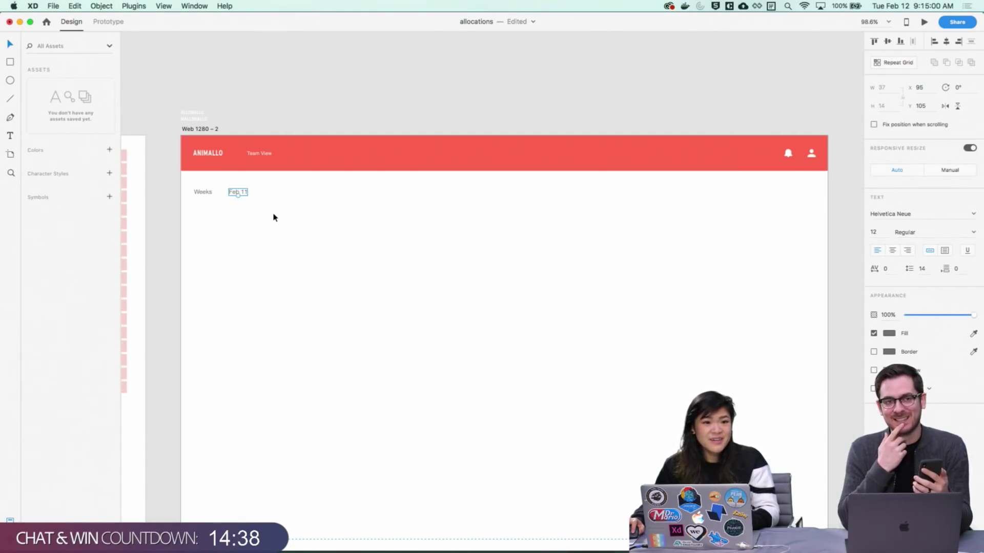
scroll(277, 220, "down", 2)
scroll(276, 220, "right", 2)
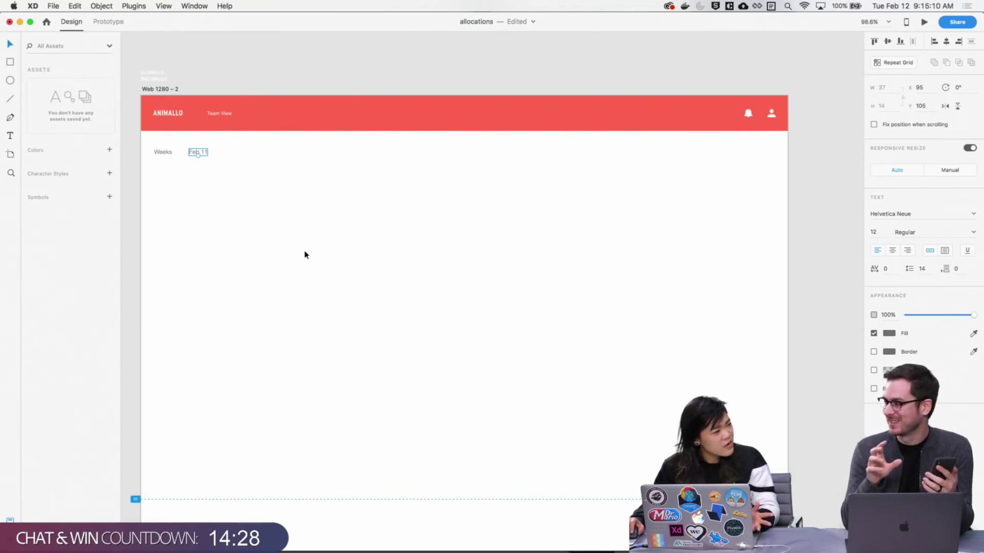
left_click_drag(312, 262, 314, 246)
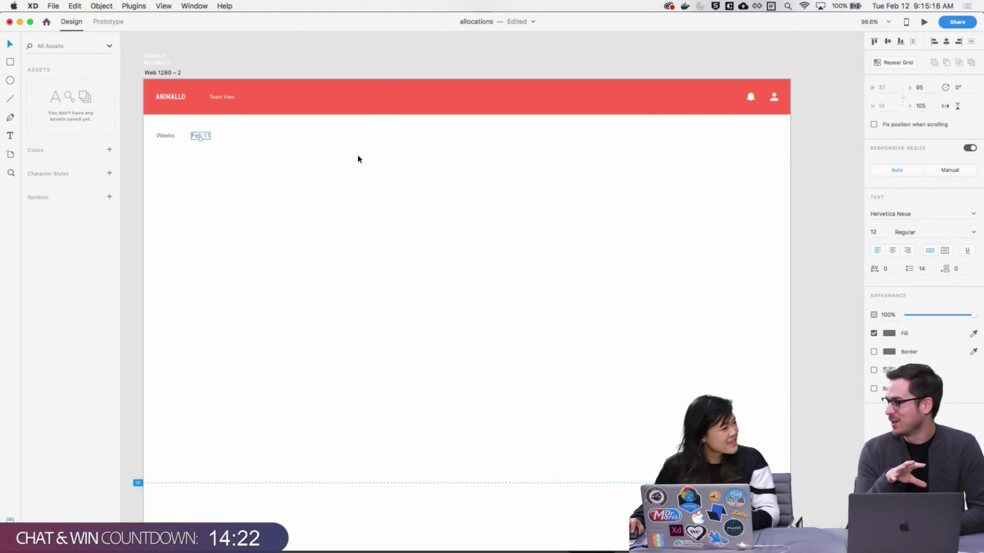
scroll(356, 177, "up", 2)
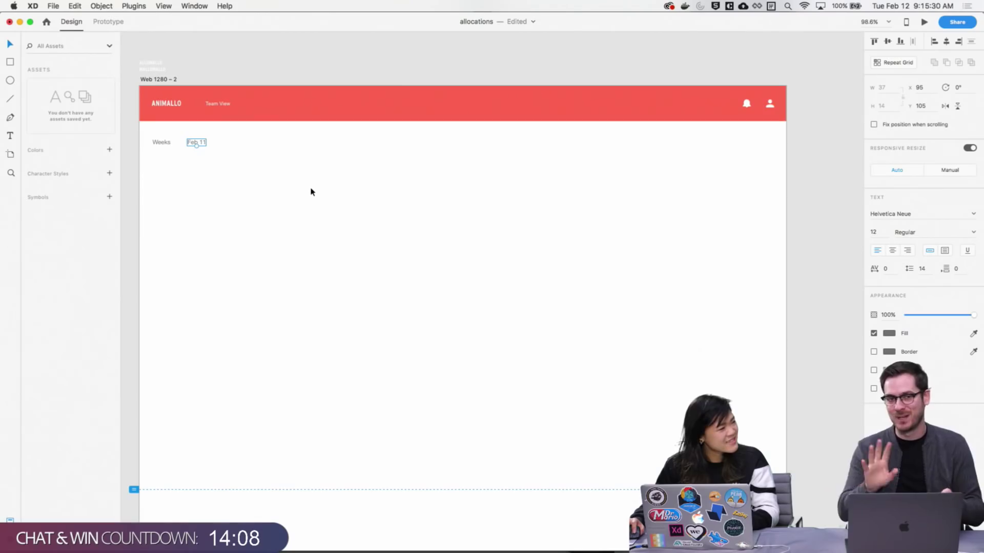
scroll(323, 188, "left", 2)
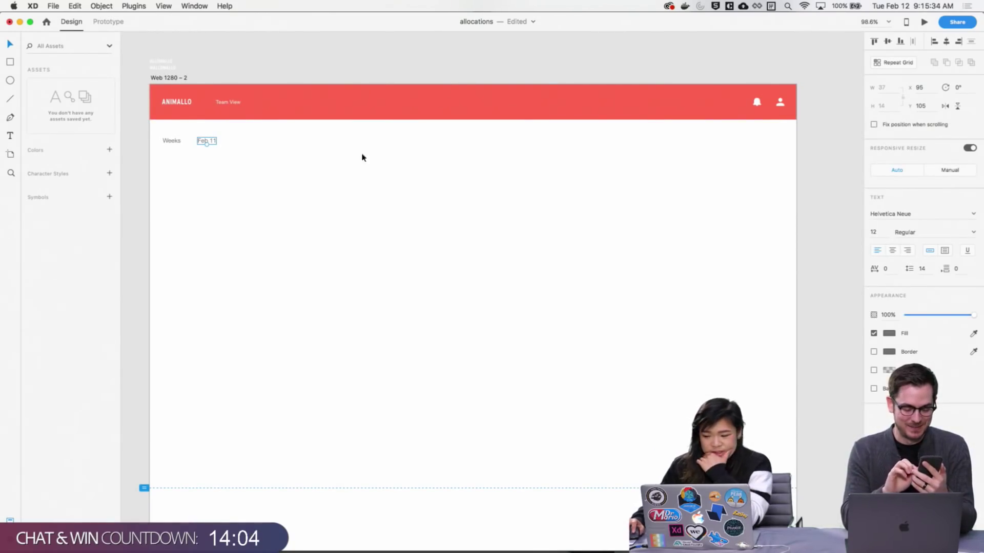
Turn the Feb 11 label into a Repeat Grid with wider spacing and 13 columns
left_click(893, 62)
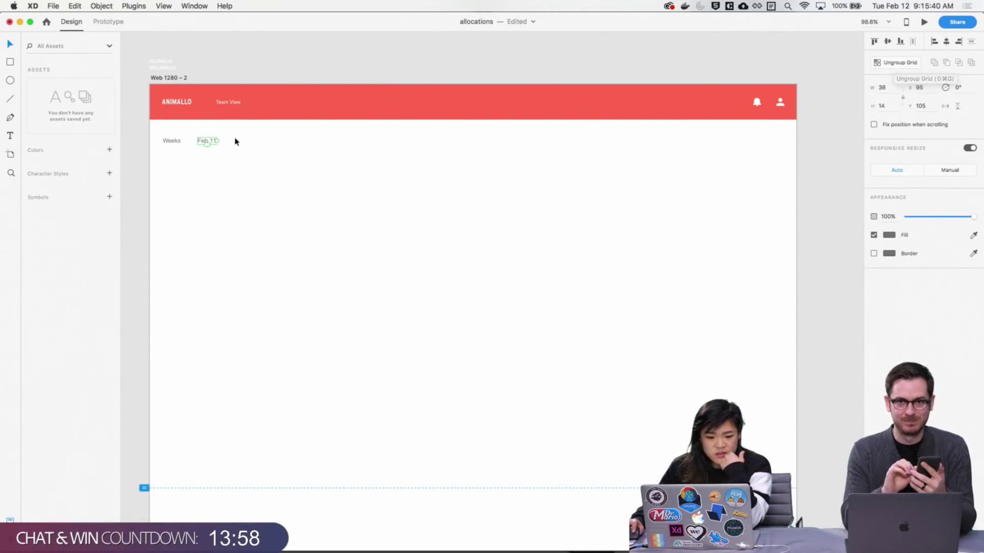
left_click_drag(219, 139, 572, 154)
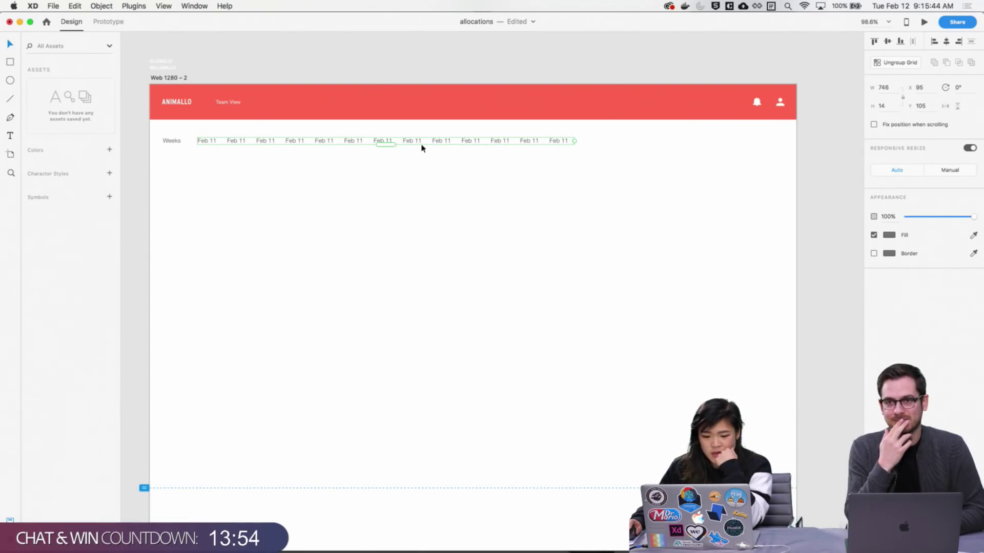
left_click_drag(225, 140, 240, 140)
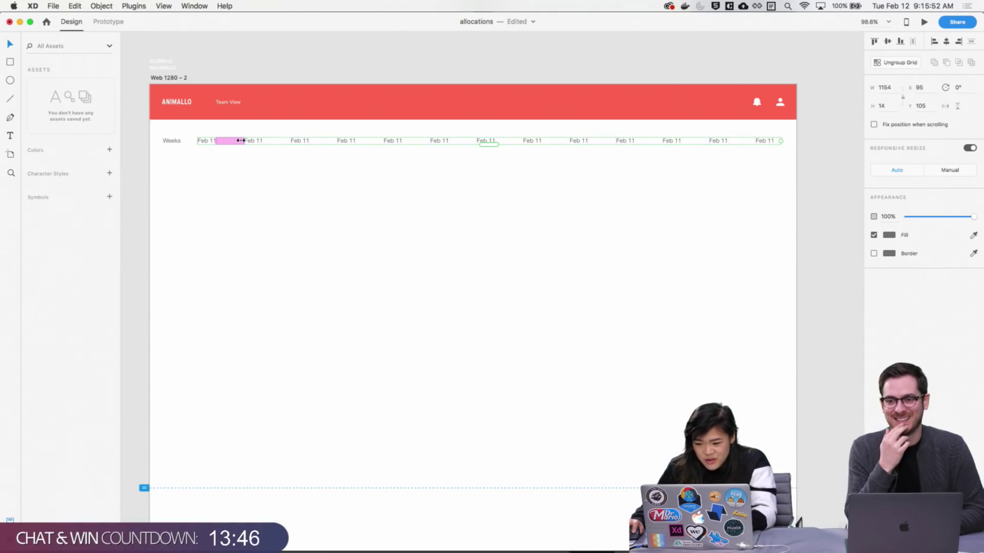
left_click_drag(779, 141, 743, 143)
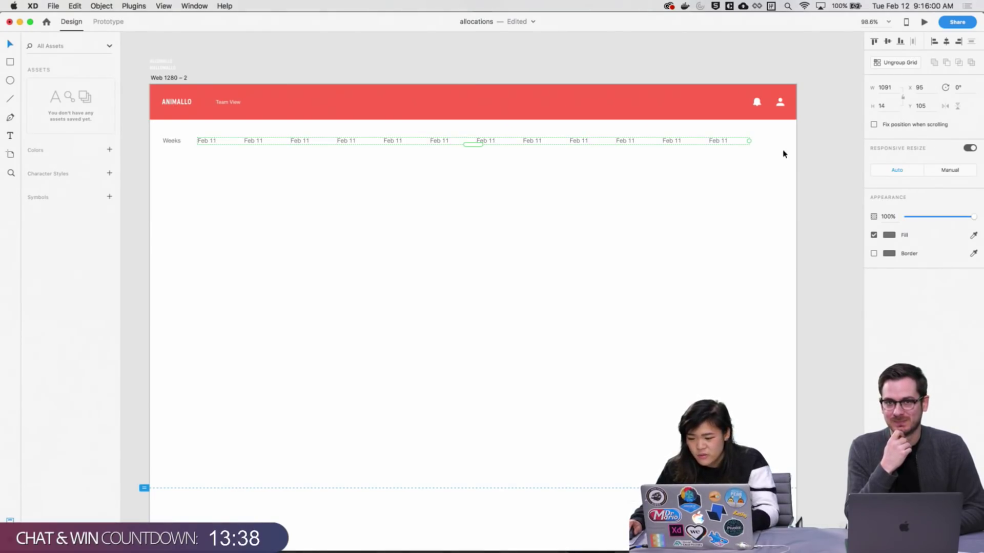
left_click_drag(748, 141, 757, 141)
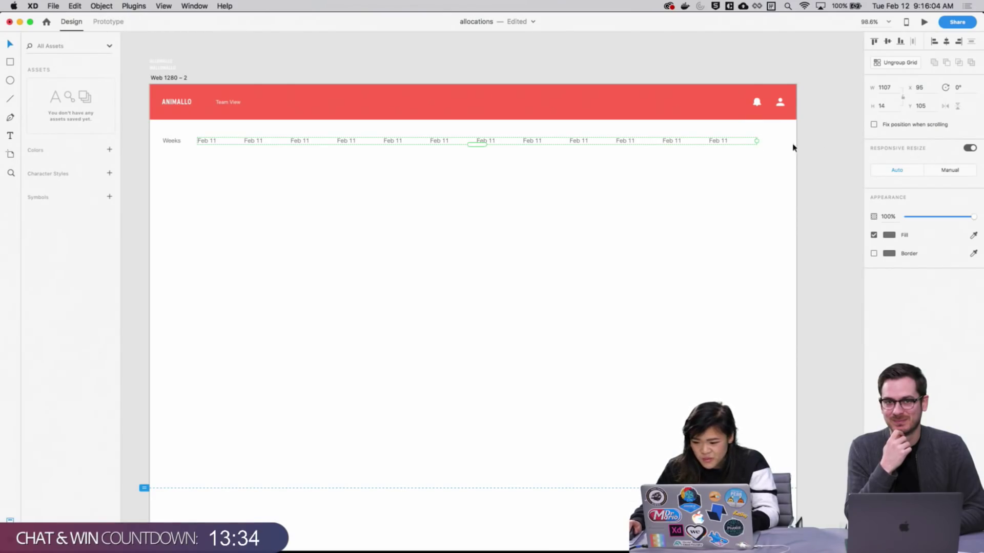
left_click_drag(757, 141, 780, 143)
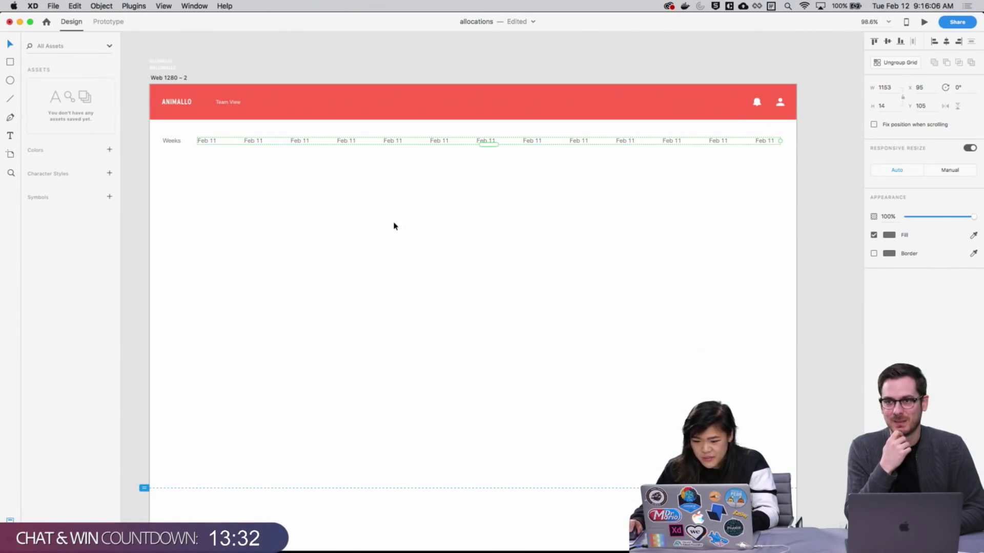
Select the Weeks label together with the date grid to review the row, then deselect
left_click(718, 195)
left_click(477, 142)
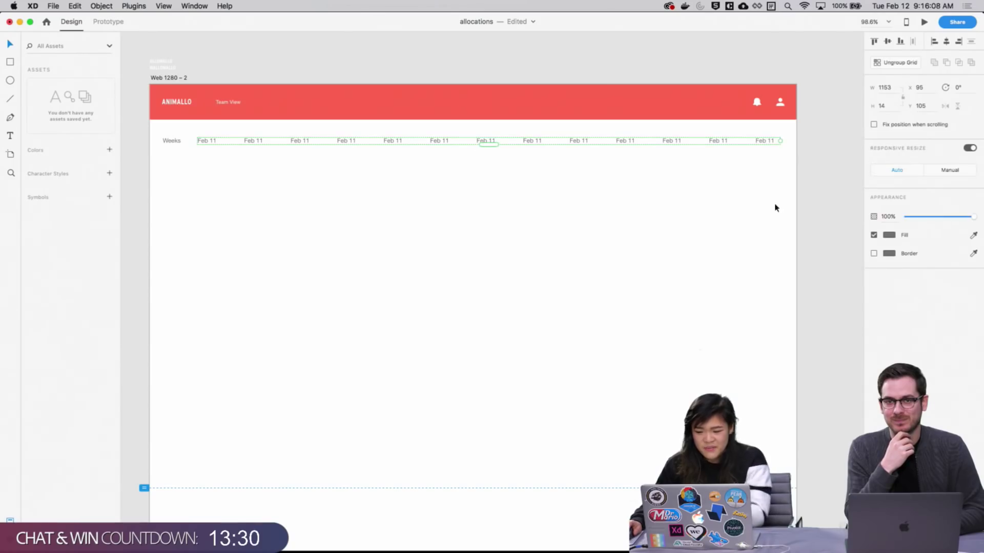
left_click(817, 186)
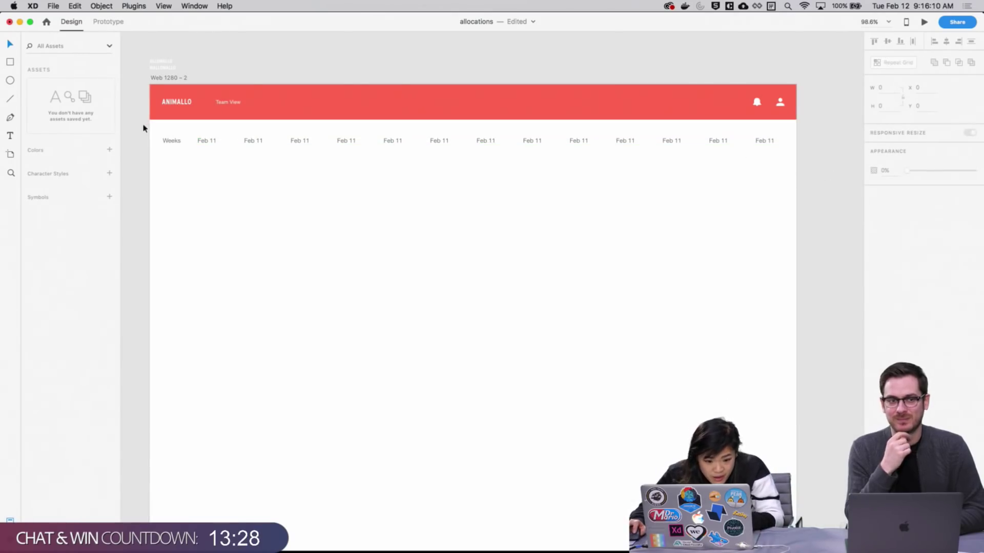
left_click_drag(146, 128, 233, 155)
left_click(401, 204)
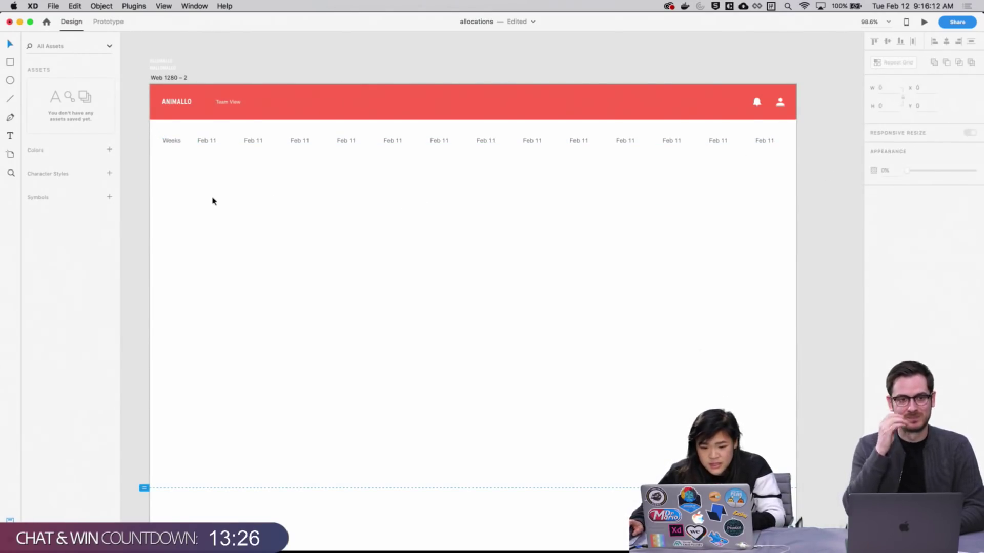
scroll(364, 260, "left", 3)
scroll(365, 259, "up", 2)
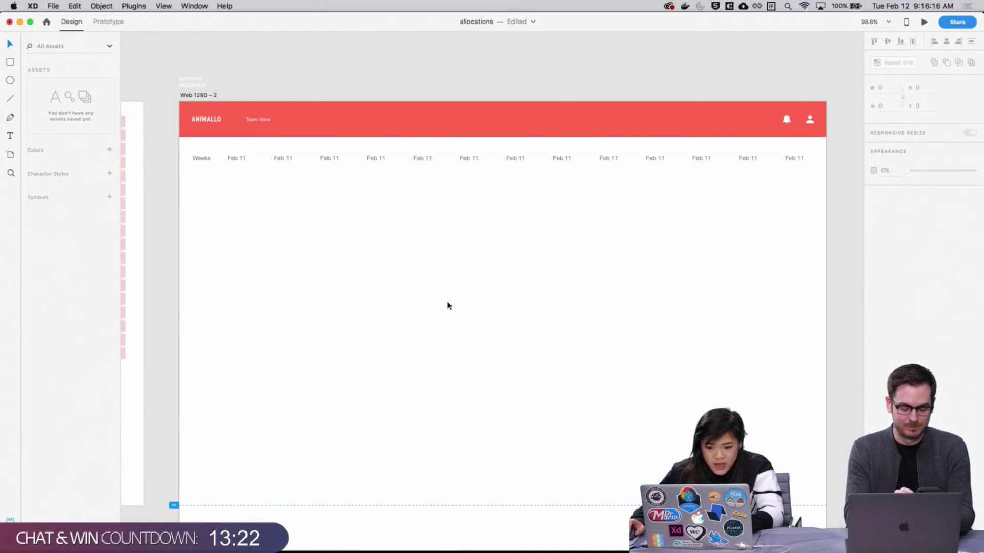
scroll(448, 306, "left", 4)
scroll(448, 306, "down", 1)
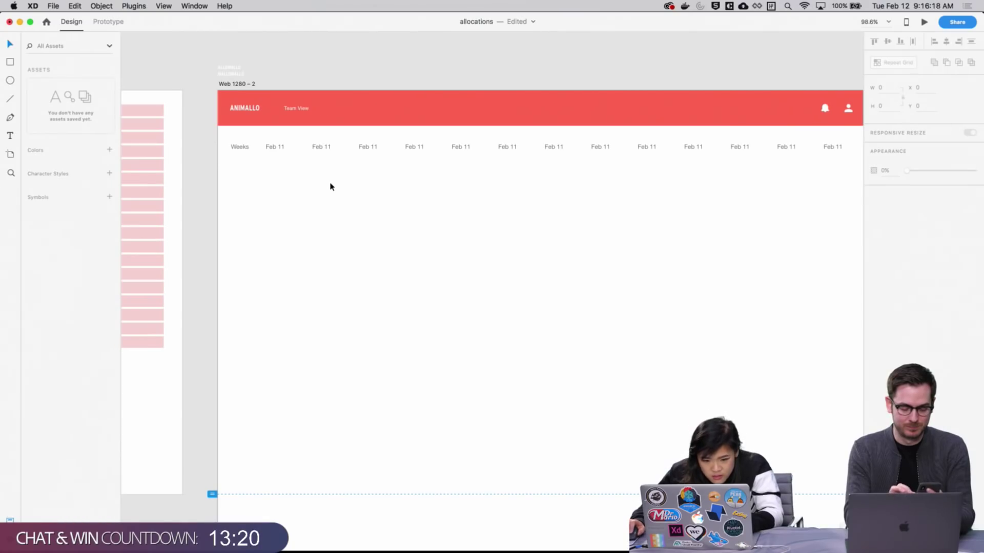
key("super+Tab")
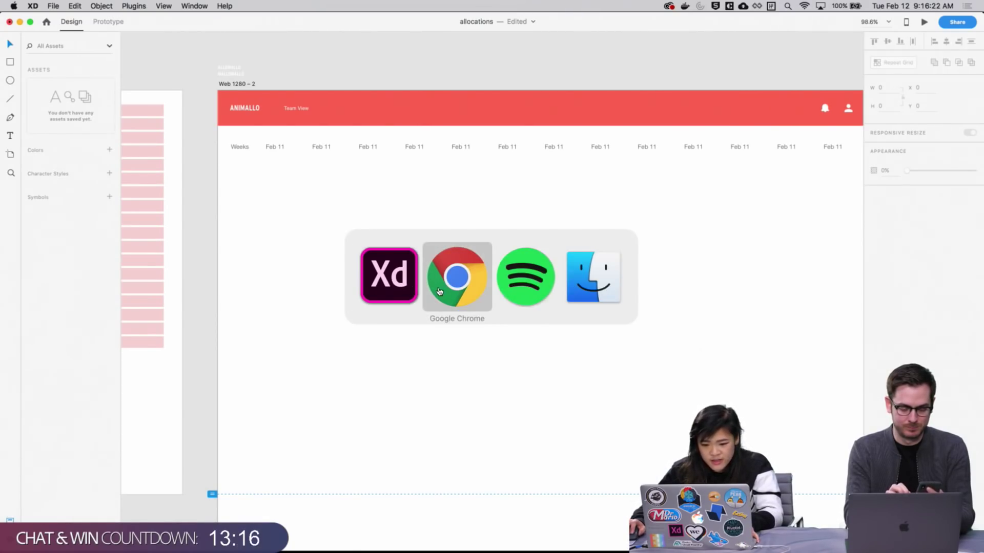
Create a new blank Google Sheets spreadsheet from Google Drive
left_click(439, 291)
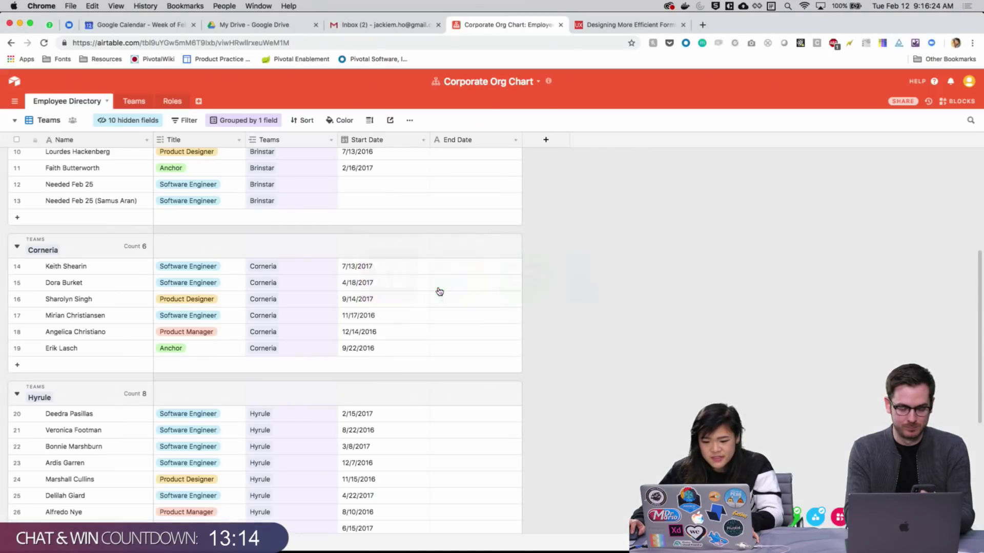
left_click(267, 24)
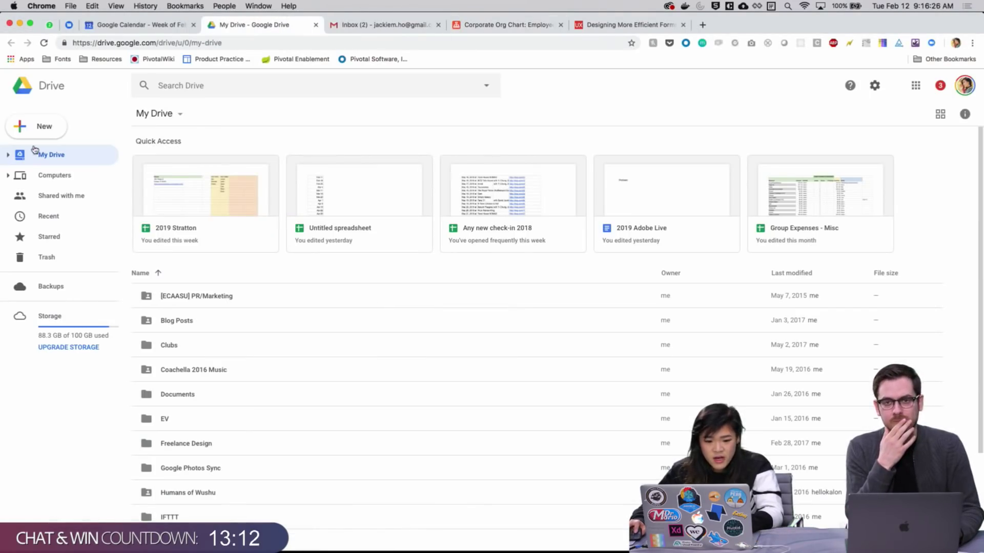
left_click(39, 127)
left_click(46, 212)
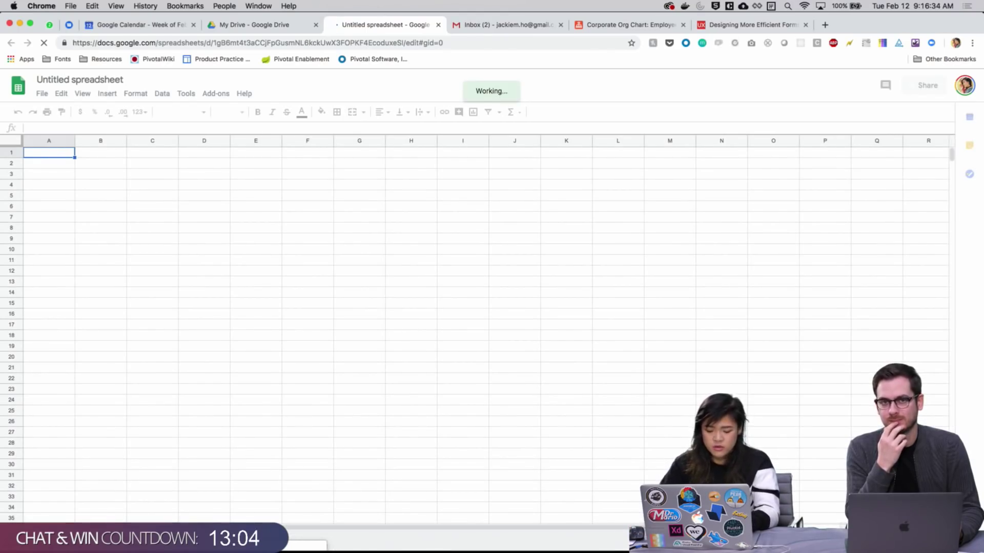
Enter feb 11 in A1 and =A1+7 in A2, filling the formula down to A12
type("feb 11")
key("Return")
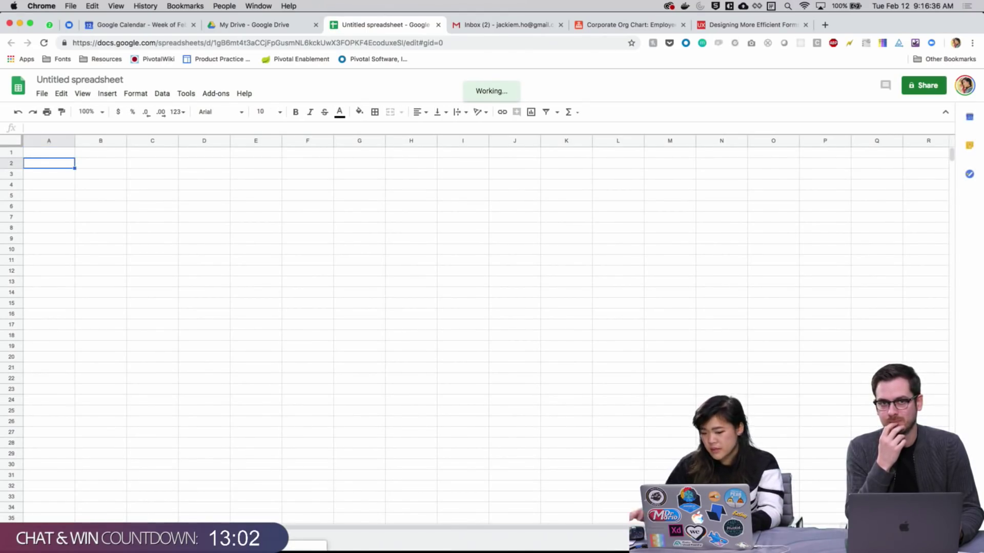
type("=")
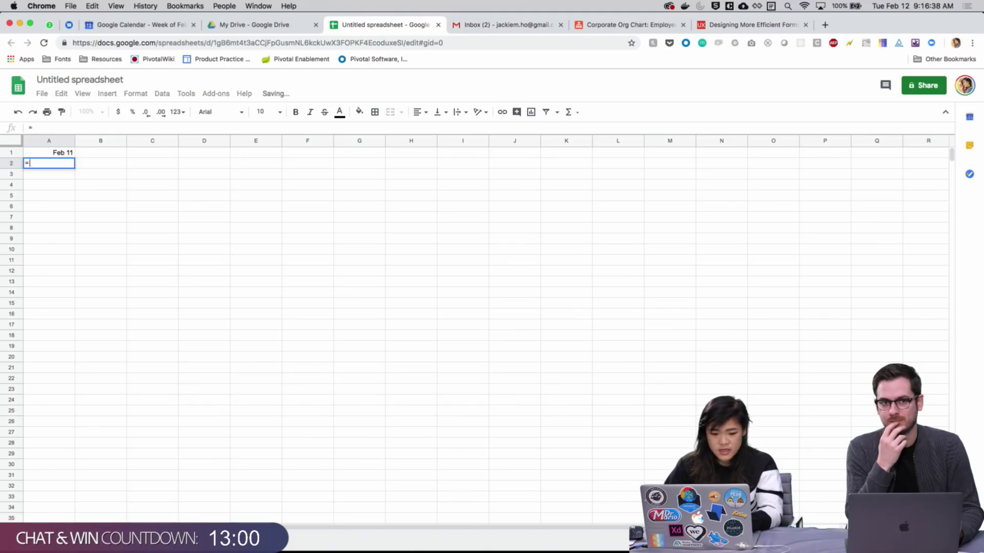
left_click(64, 154)
type("+7")
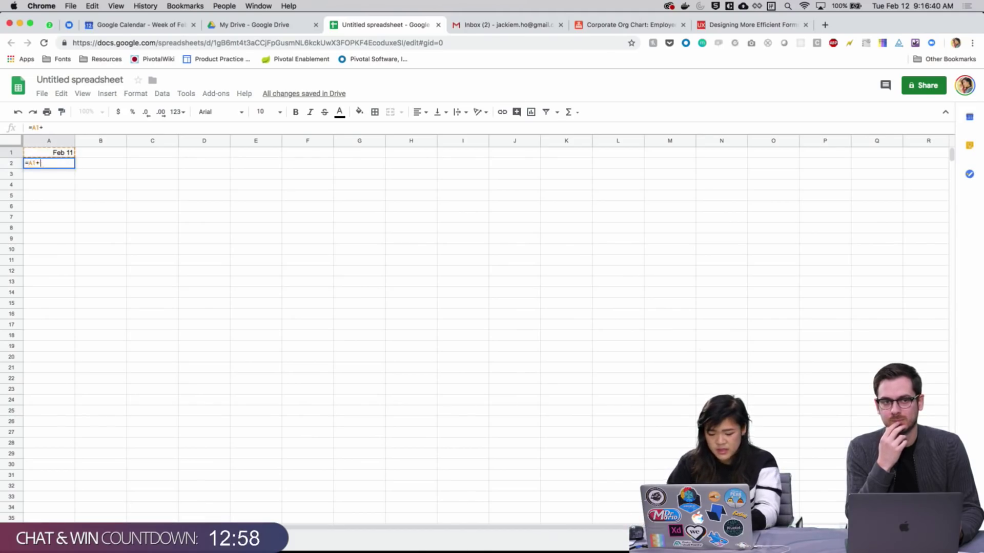
key("Return")
left_click(56, 165)
key("super+c")
left_click_drag(56, 176, 58, 275)
key("super+v")
Copy the twelve dates in A1:A12 and paste them onto the XD artboard
left_click(173, 268)
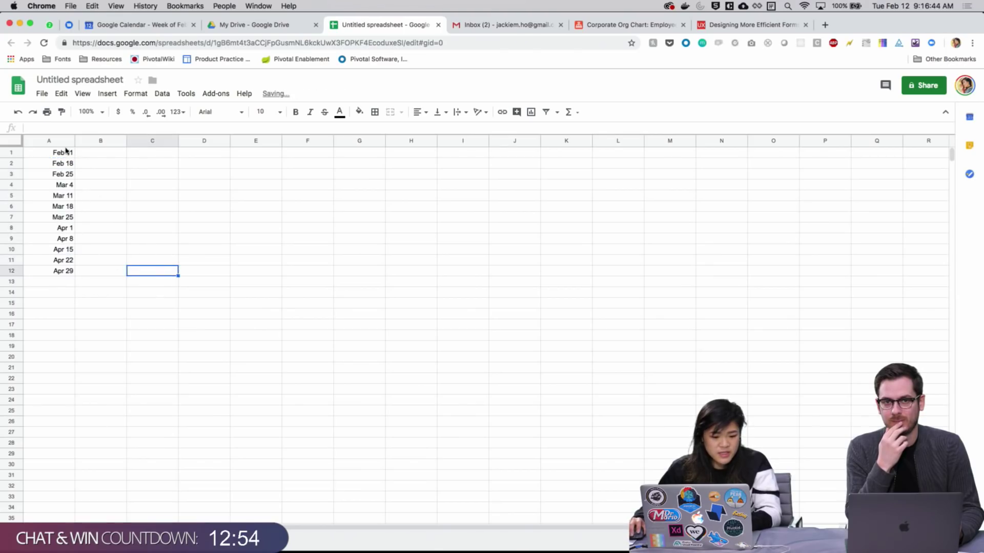
left_click_drag(65, 150, 72, 272)
key("super+c")
left_click(210, 263)
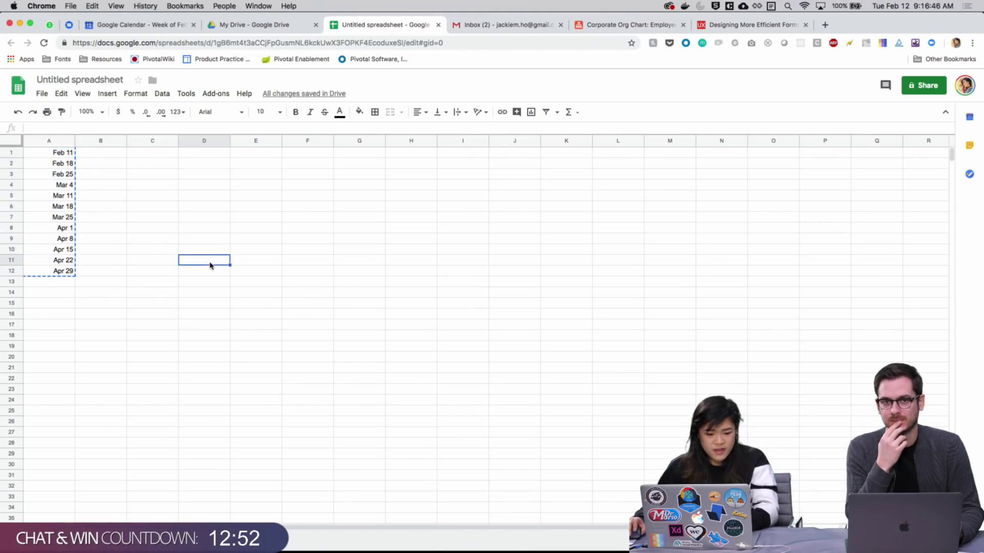
key("super+Tab")
key("super+v")
scroll(546, 292, "right", 5)
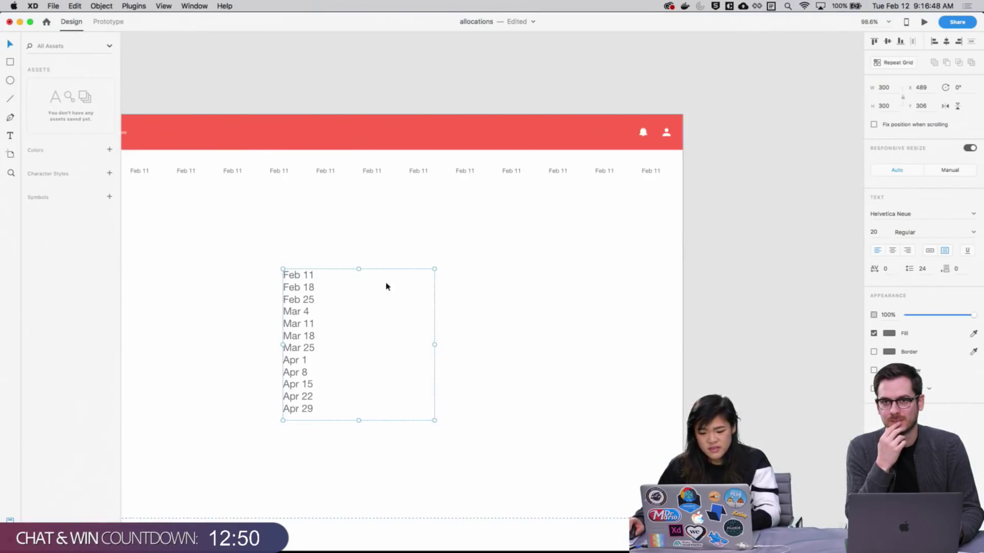
left_click_drag(386, 283, 716, 180)
left_click(692, 205)
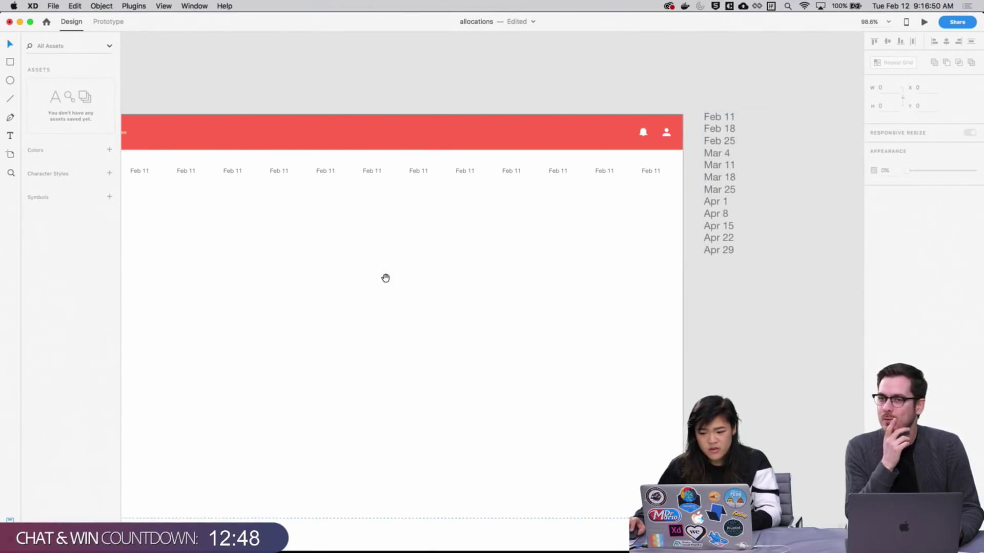
scroll(367, 257, "left", 5)
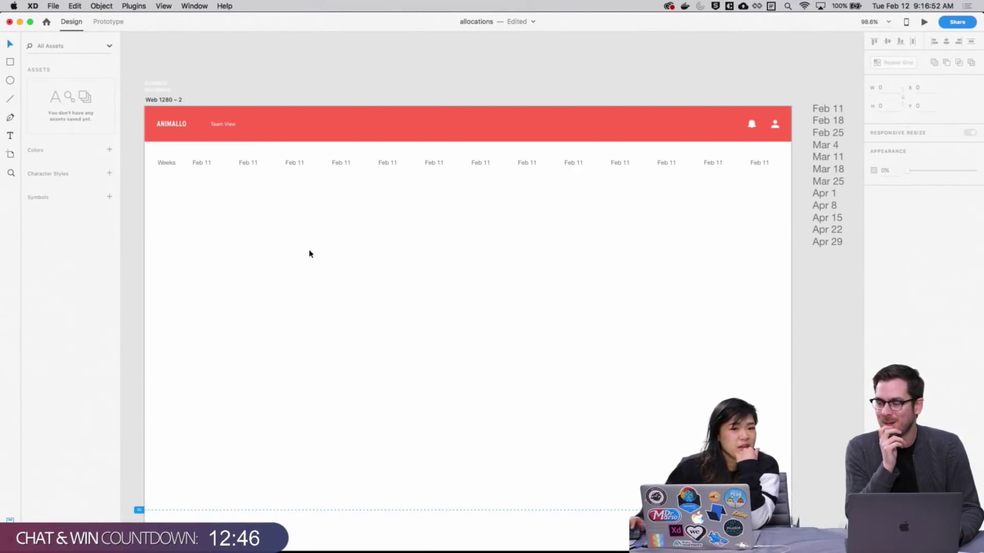
scroll(352, 338, "left", 10)
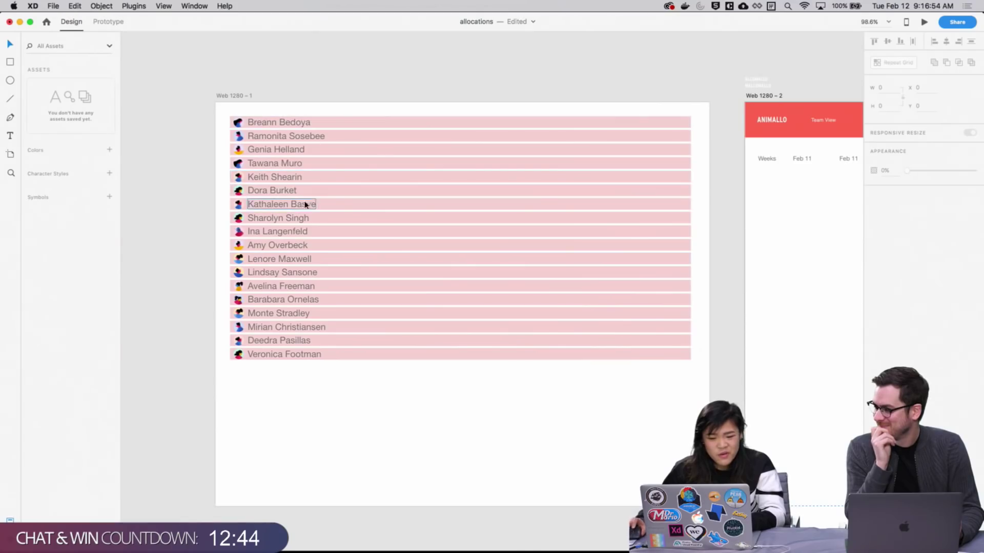
scroll(308, 201, "right", 1)
scroll(336, 199, "down", 1)
scroll(336, 200, "right", 1)
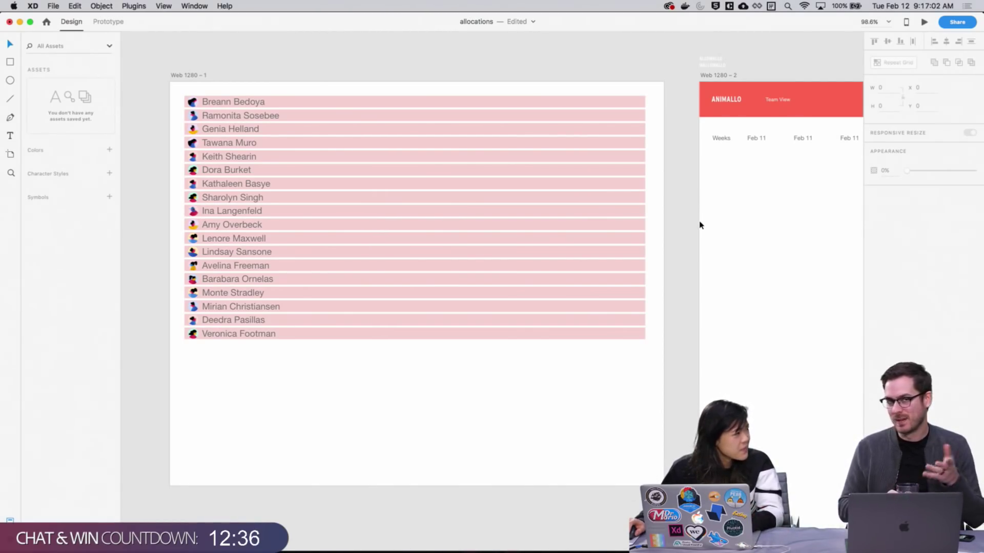
scroll(683, 222, "right", 10)
scroll(683, 222, "down", 2)
left_click_drag(586, 184, 856, 210)
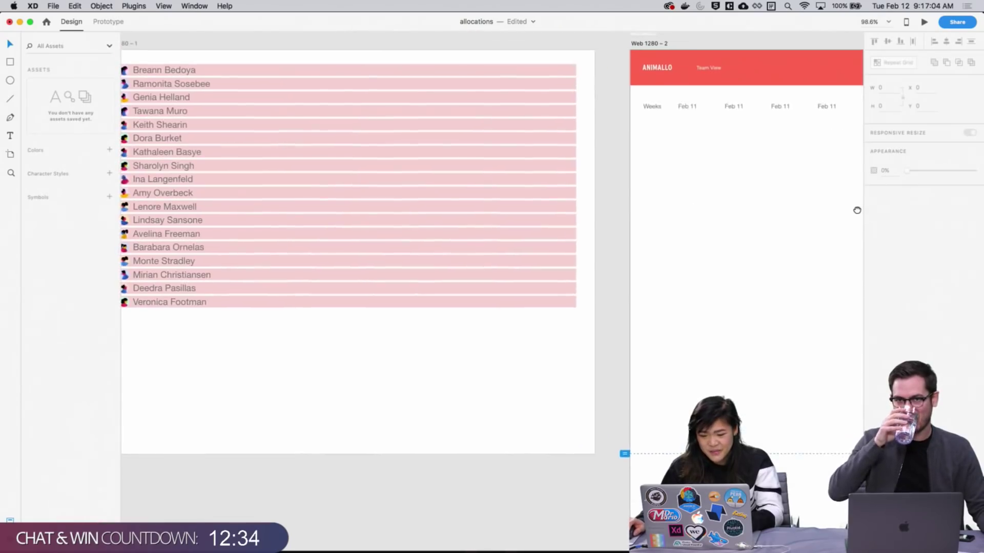
scroll(347, 184, "left", 5)
scroll(347, 185, "up", 1)
key("z")
left_click_drag(329, 77, 510, 385)
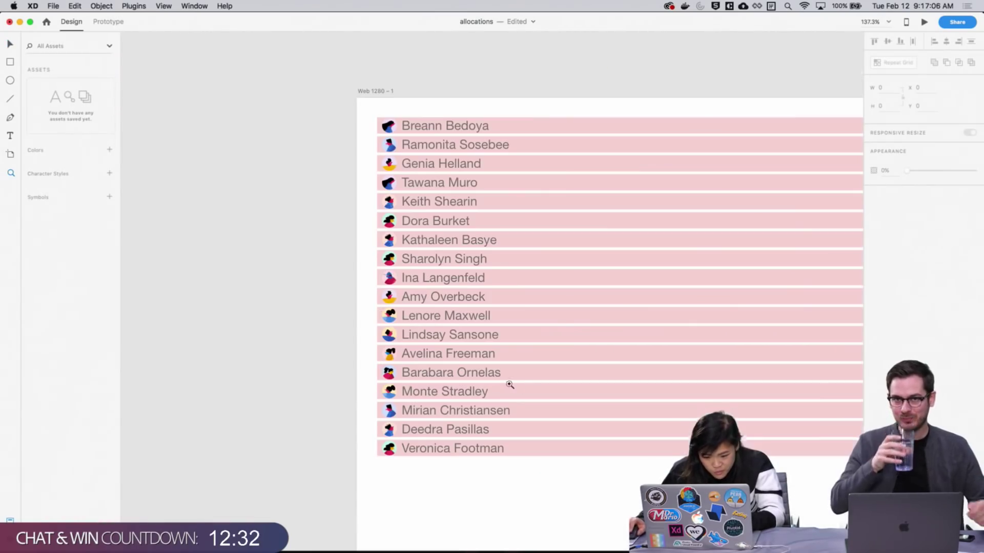
key("v")
left_click(451, 128)
left_click(452, 167, "shift")
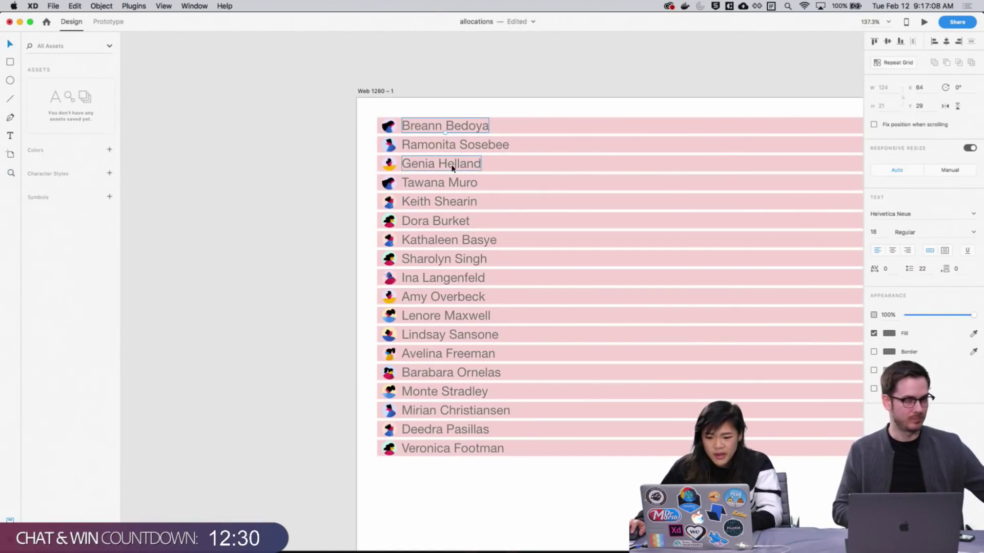
left_click_drag(487, 494, 437, 102)
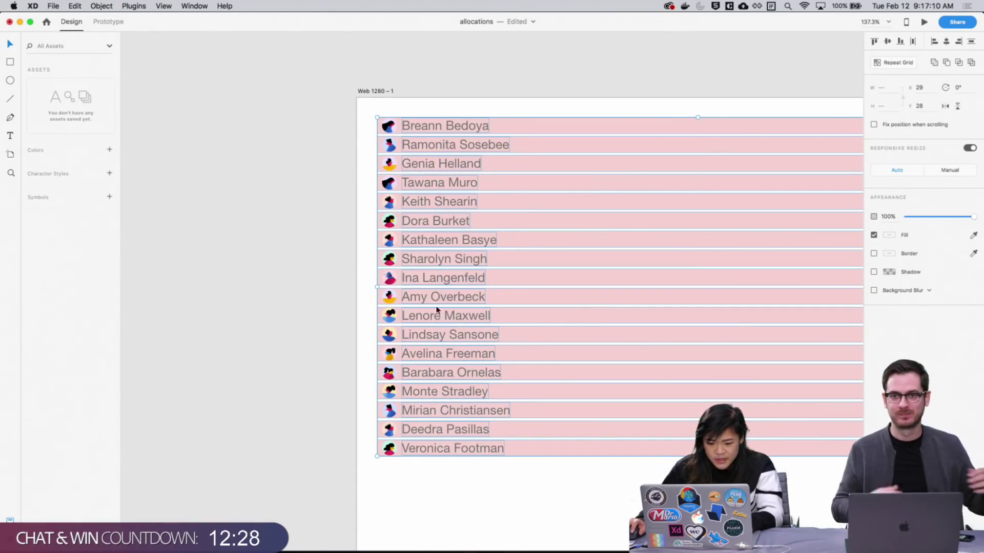
key("super+Tab")
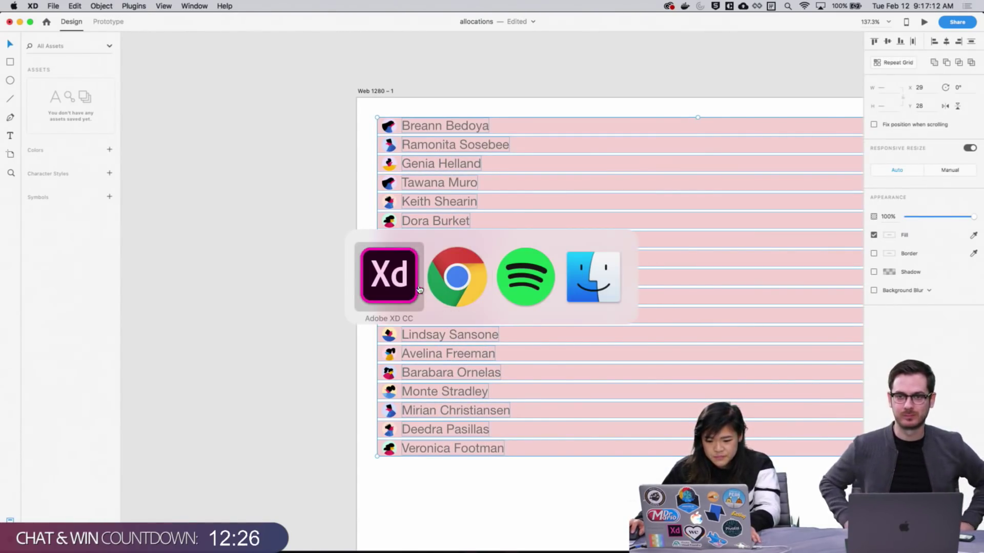
Switch the Airtable Corporate Org Chart base to the By Role view
key("super+Tab")
left_click(609, 23)
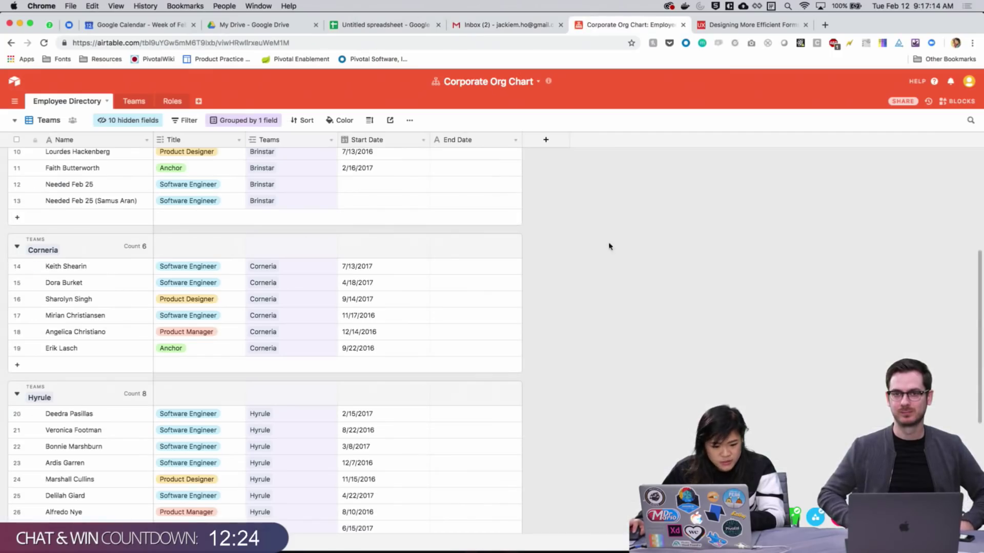
scroll(136, 279, "up", 5)
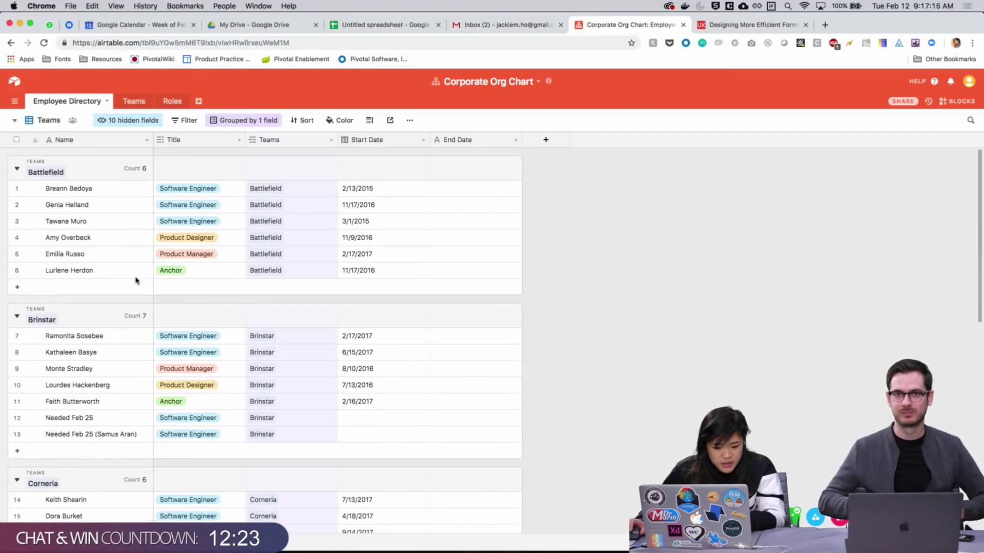
left_click(51, 123)
left_click(53, 144)
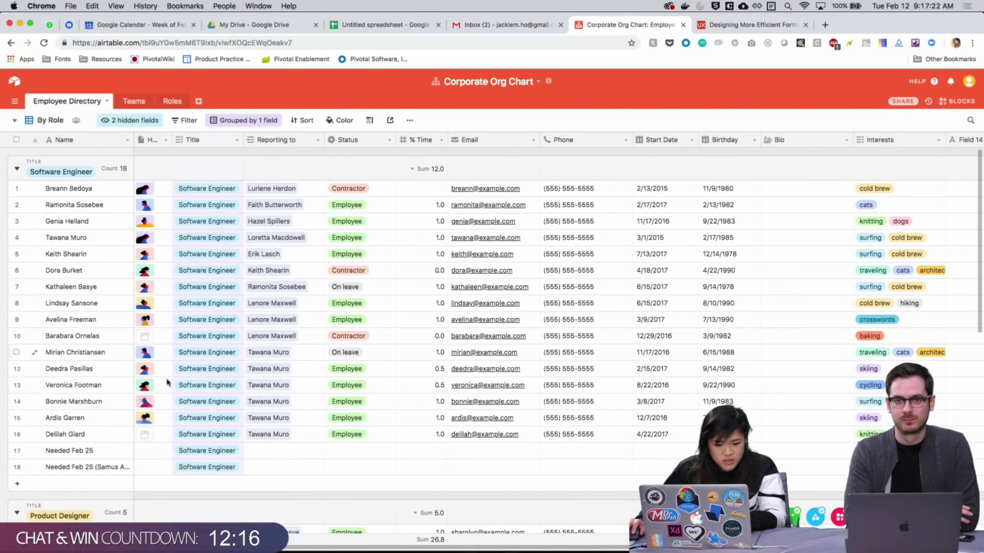
key("super+Tab")
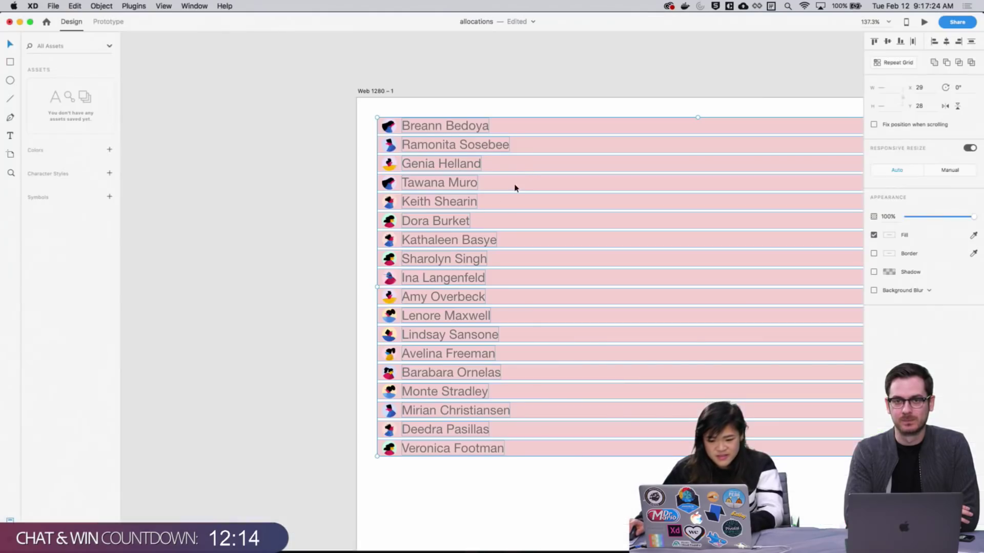
Pan and zoom the canvas onto the Web 1280 – 2 artboard's Weeks and Feb 11 header
left_click(429, 92)
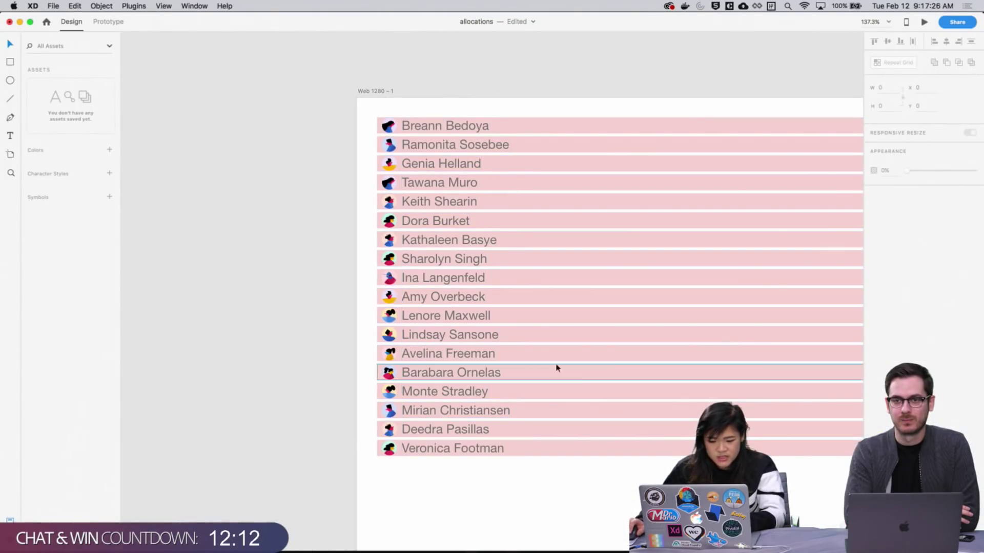
left_click_drag(556, 367, 467, 456)
left_click(148, 4)
left_click(248, 151)
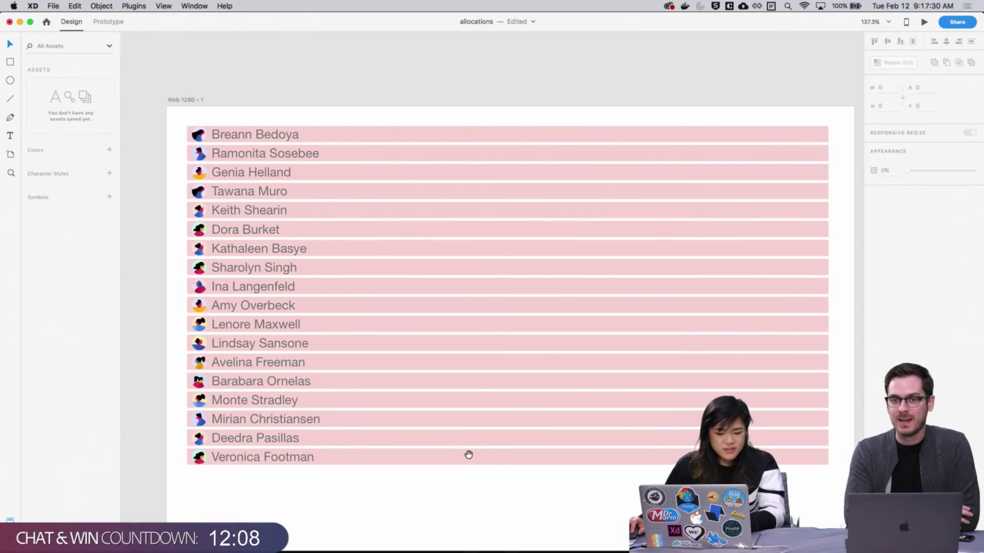
scroll(766, 145, "right", 10)
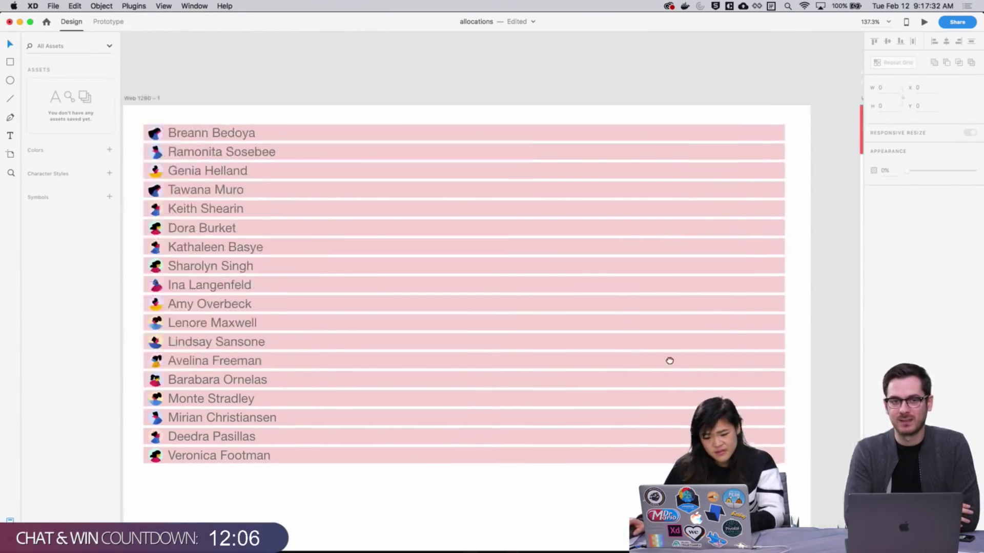
scroll(582, 282, "right", 5)
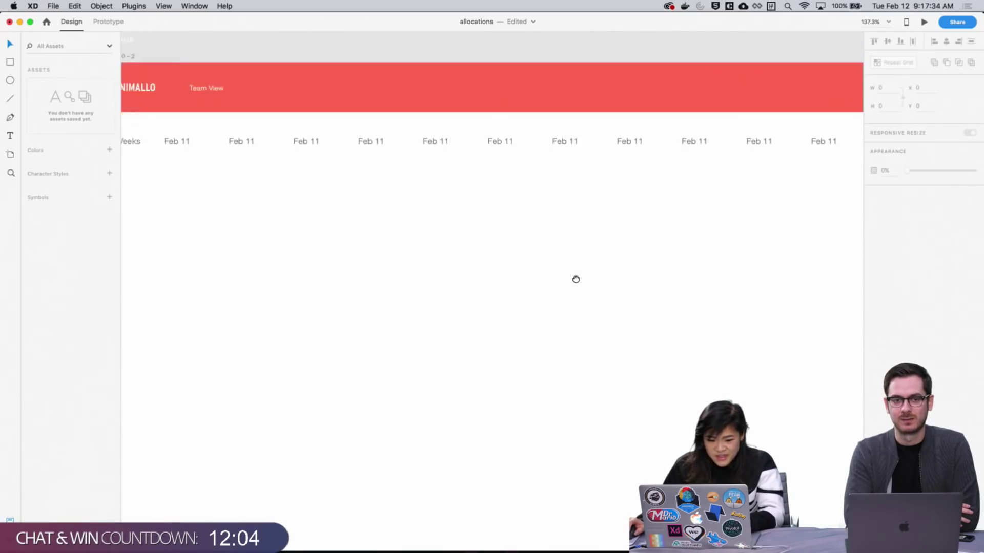
scroll(576, 279, "left", 2)
key("super+minus")
key("super+minus")
scroll(585, 282, "down", 5)
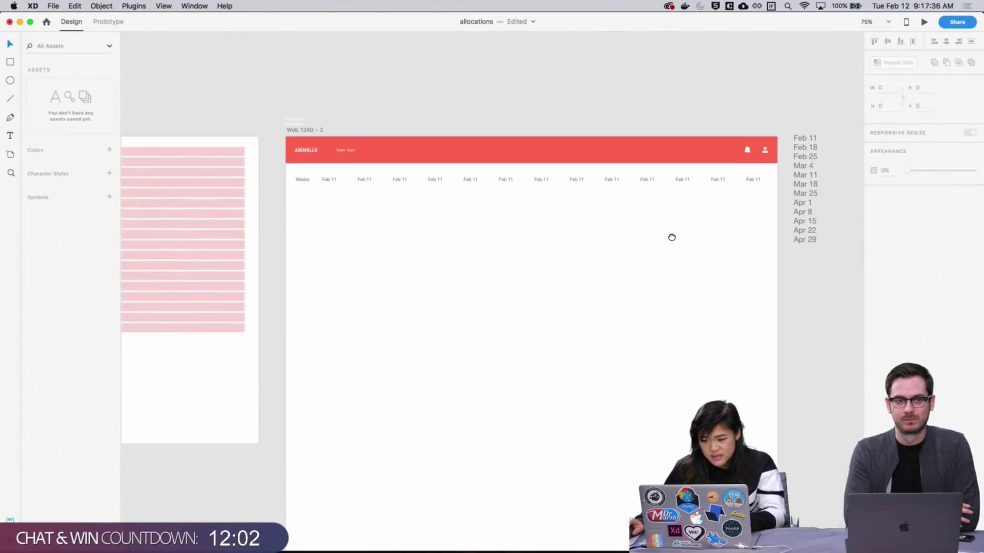
key("z")
left_click_drag(273, 110, 768, 282)
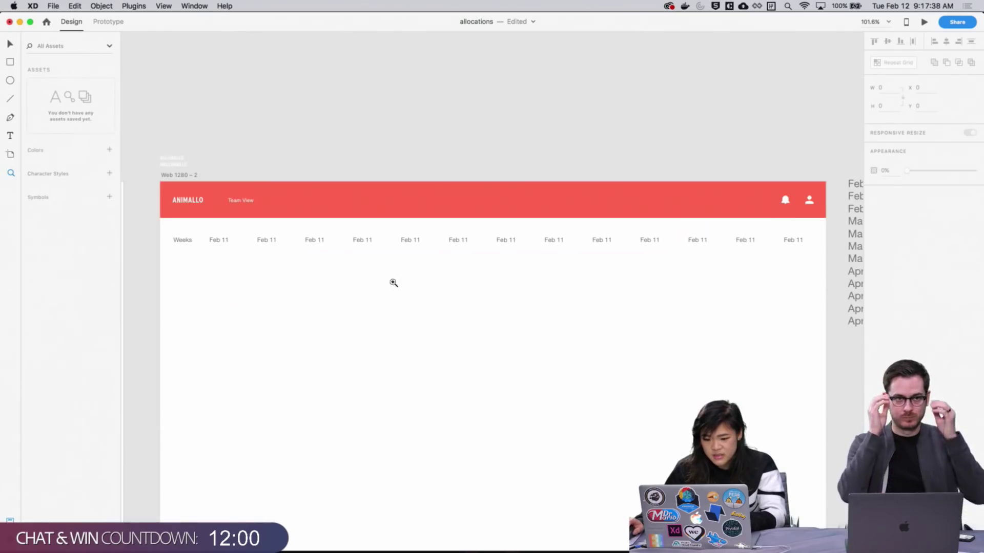
key("v")
scroll(509, 286, "down", 4)
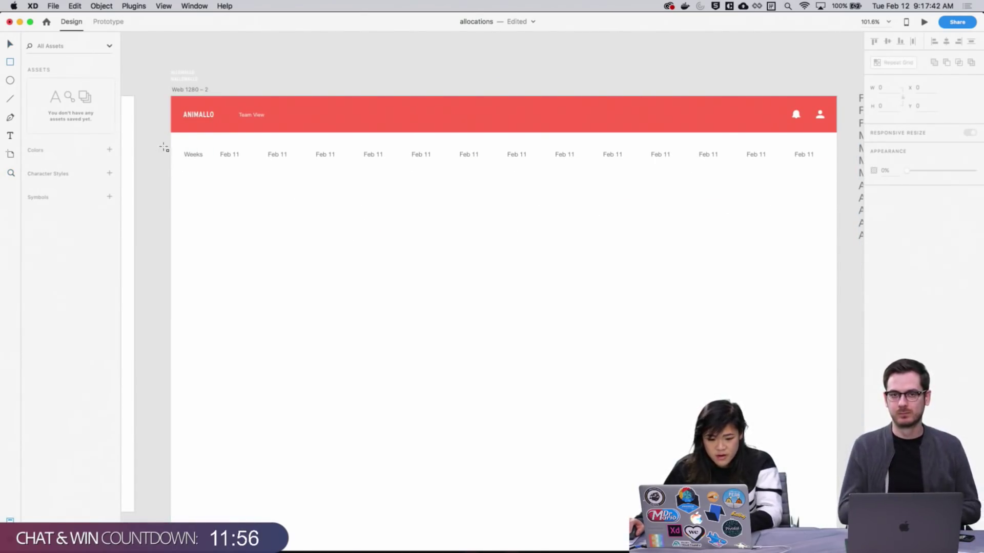
Draw a thin borderless bar across the date row and send it to the back
key("r")
left_click_drag(182, 149, 820, 158)
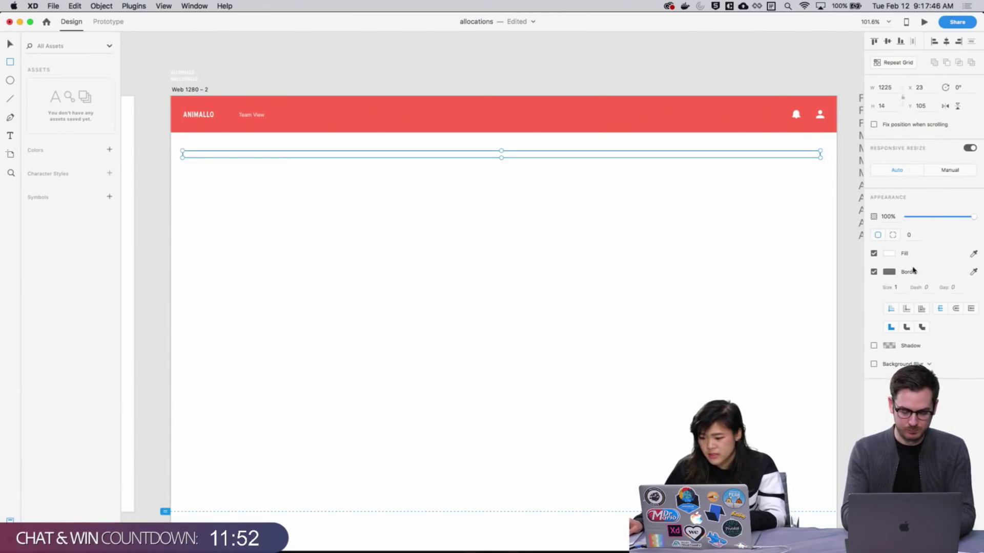
left_click(874, 272)
left_click(889, 255)
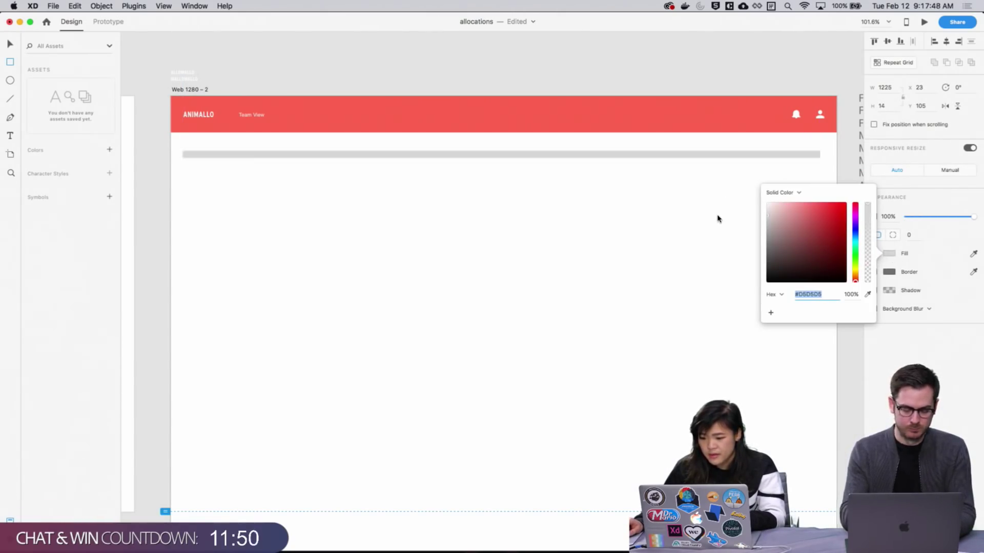
type("v")
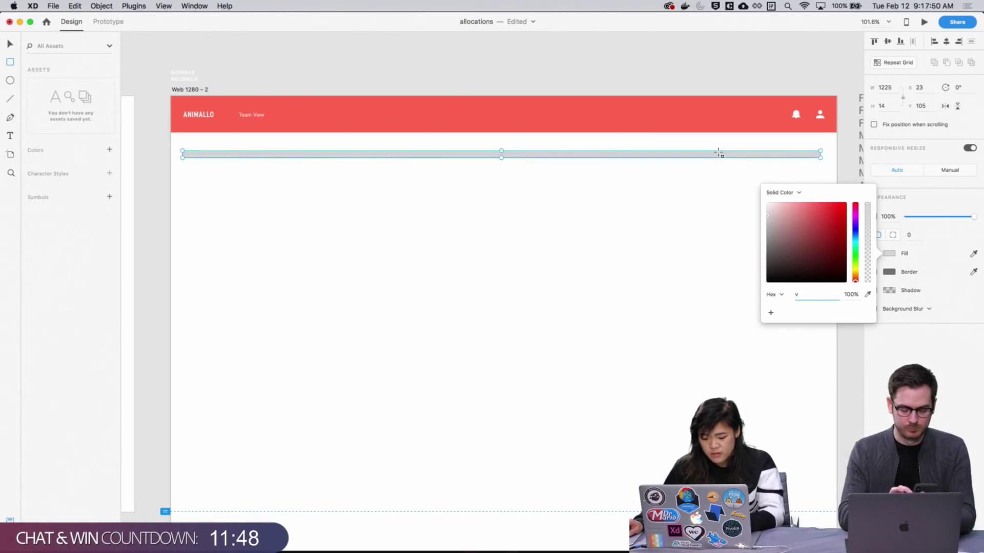
key("Escape")
key("cmd+shift+[")
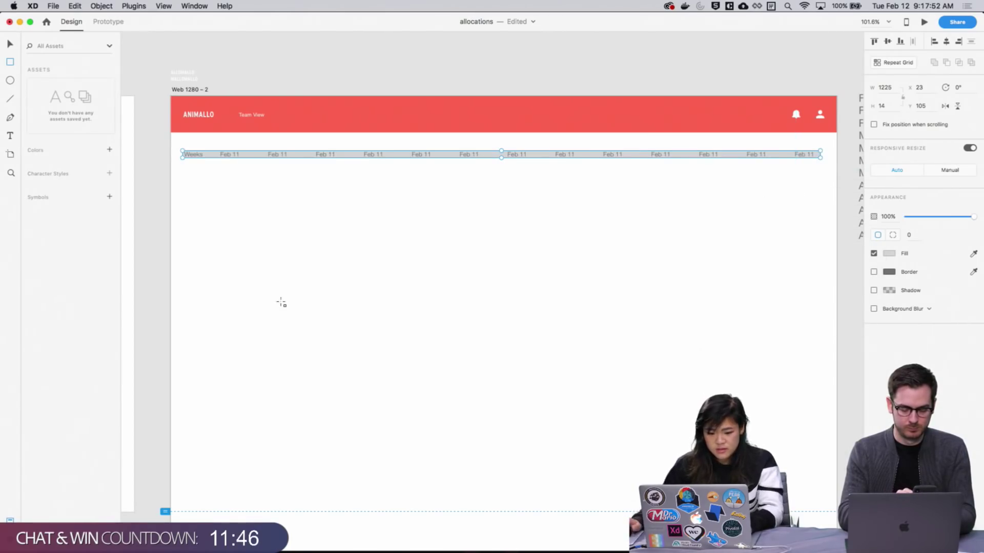
Reselect the grey bar and check its light grey fill colour
key("Escape")
left_click(346, 158)
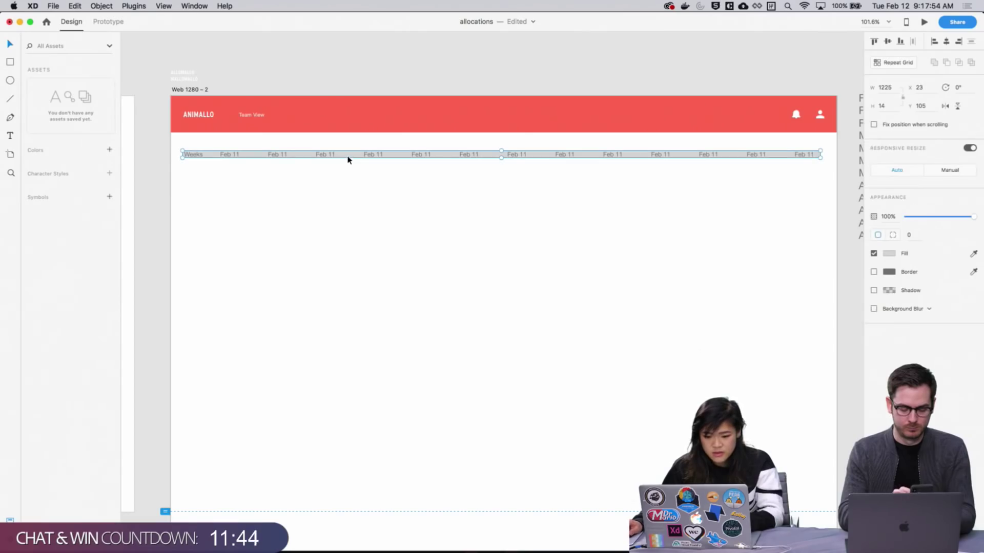
left_click(886, 254)
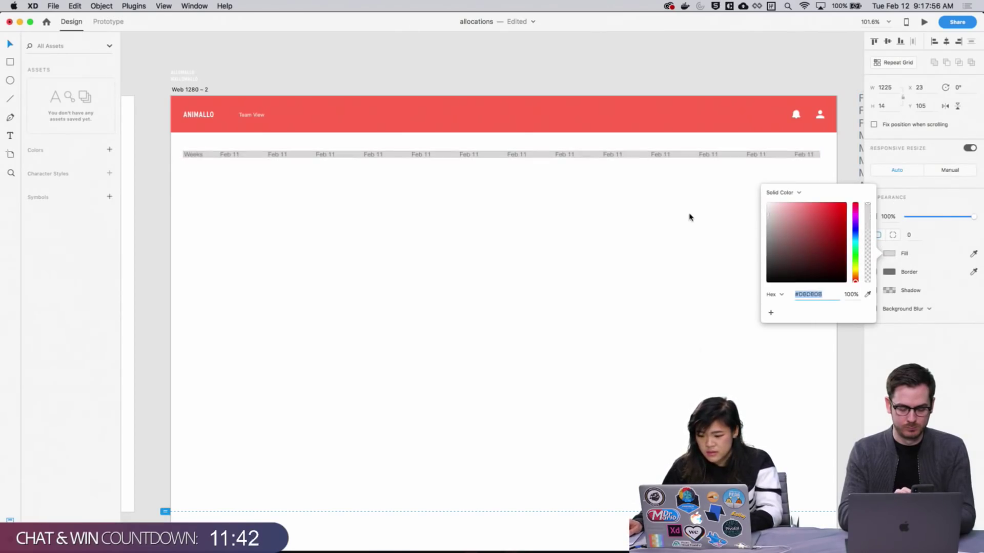
left_click(662, 211)
scroll(481, 261, "down", 3)
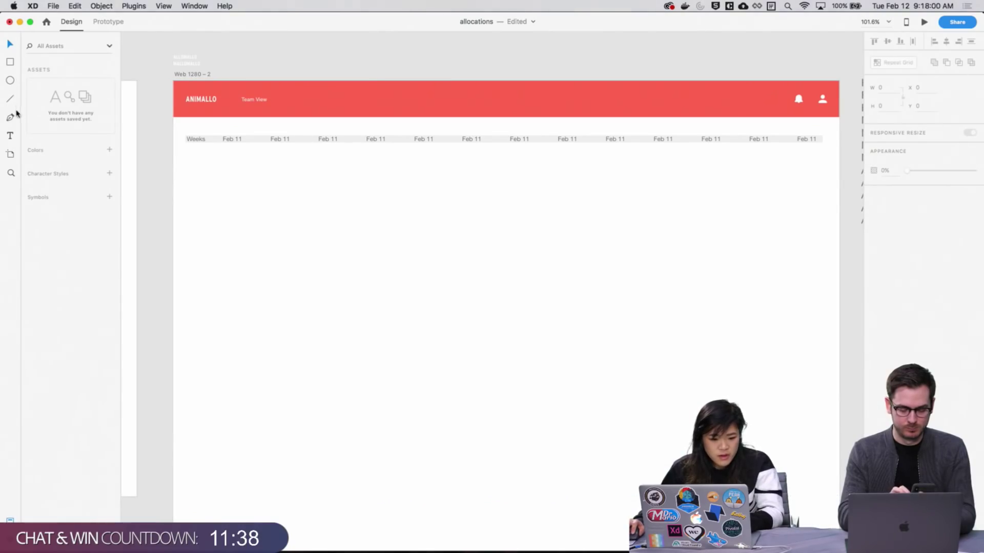
Add a bold 'Battlefield' text label below the date row, removing a stray trailing letter
left_click(10, 136)
left_click(196, 171)
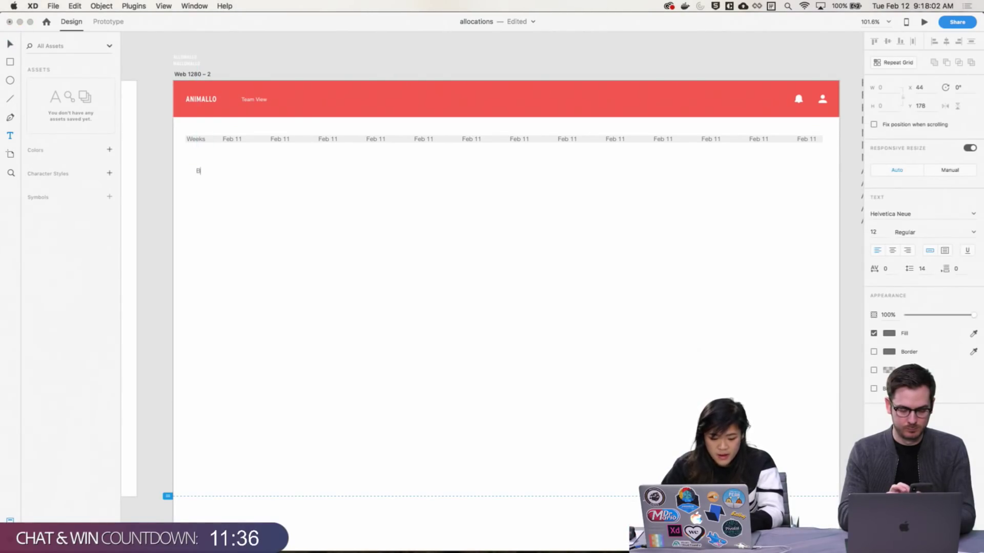
type("Battlefieldv")
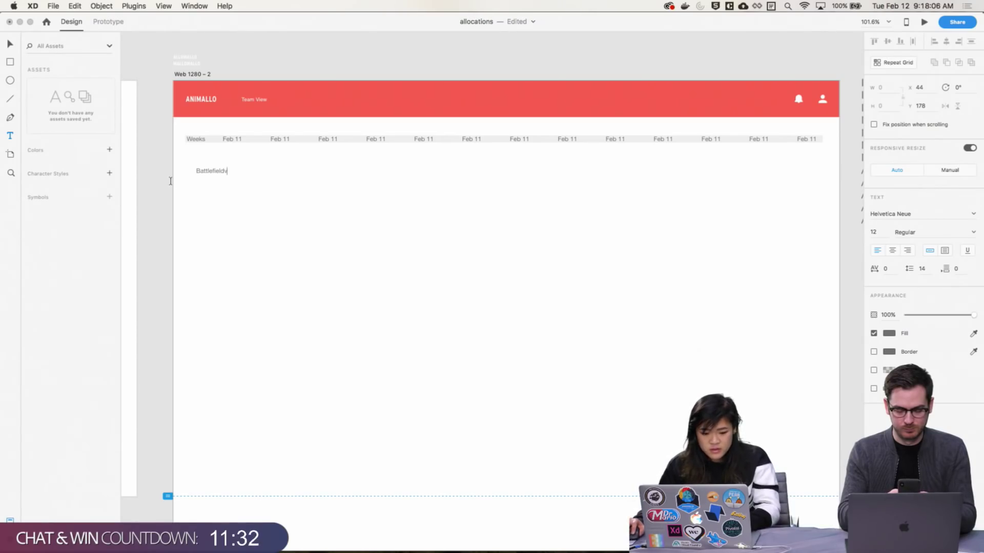
key("Escape")
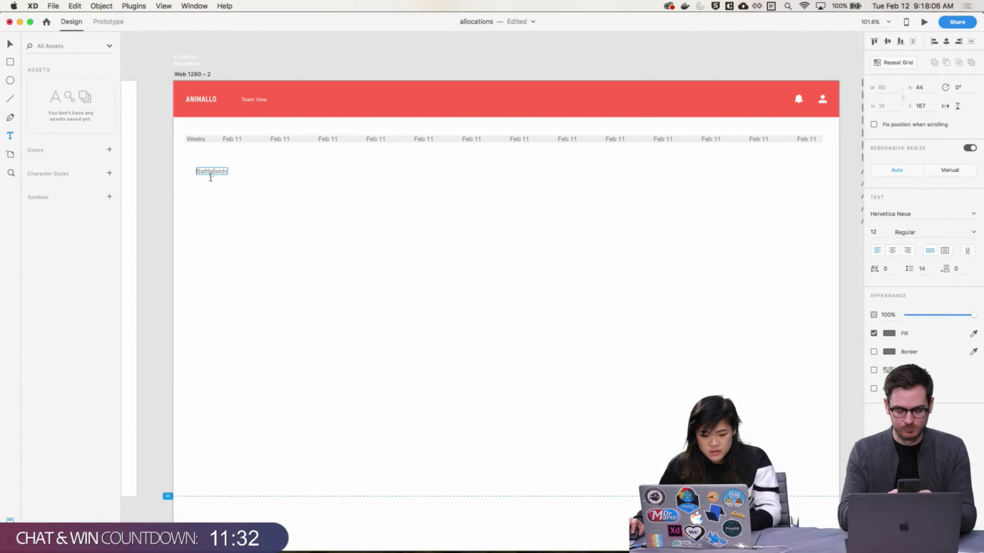
double_click(212, 174)
key("Right")
key("BackSpace")
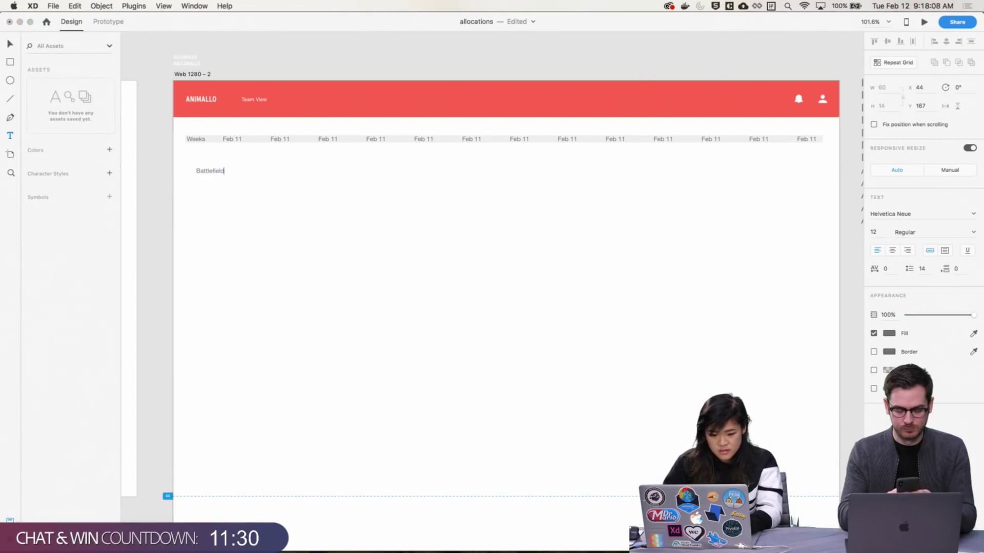
key("Escape")
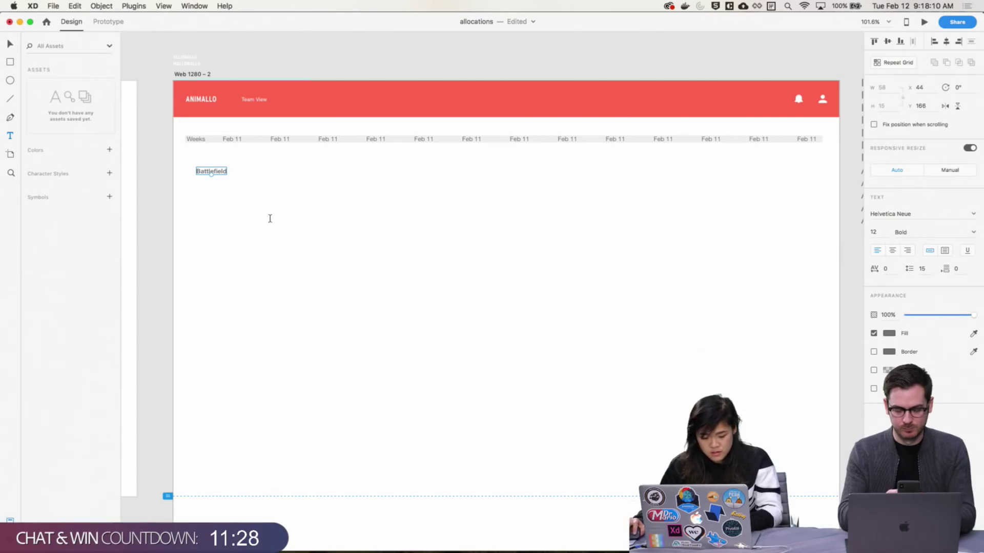
key("Escape")
Move the Battlefield label up under the Weeks label and make its text black
left_click_drag(211, 172, 200, 156)
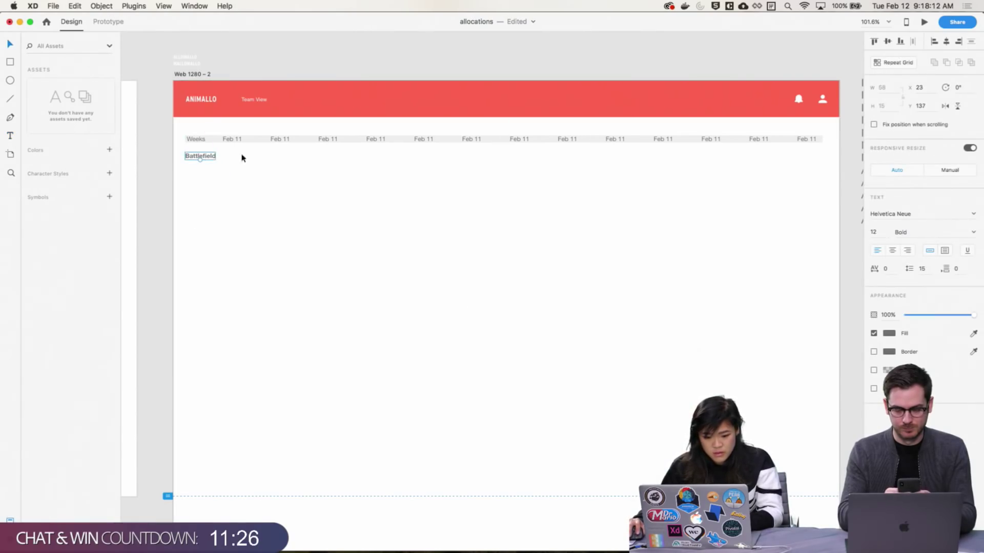
left_click(894, 335)
left_click(767, 357)
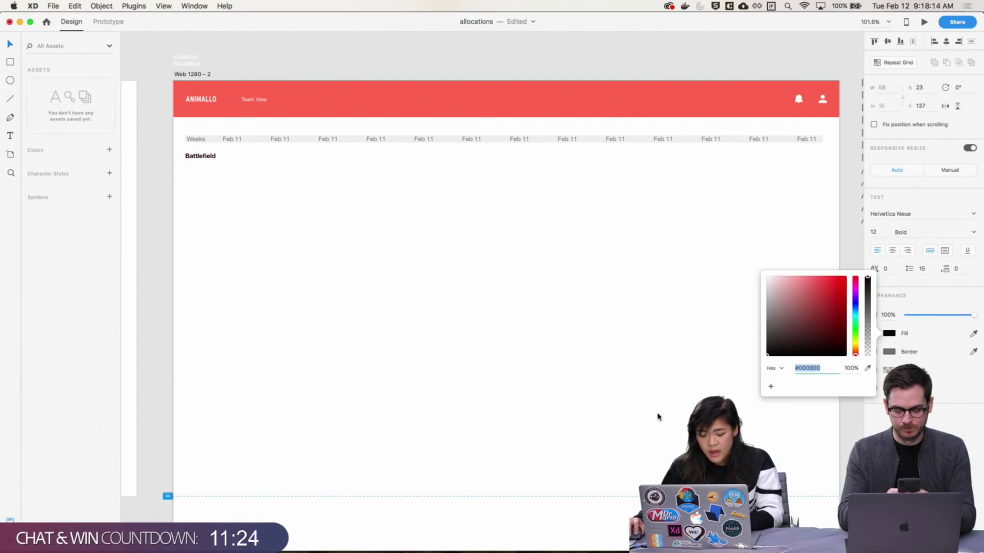
left_click(341, 248)
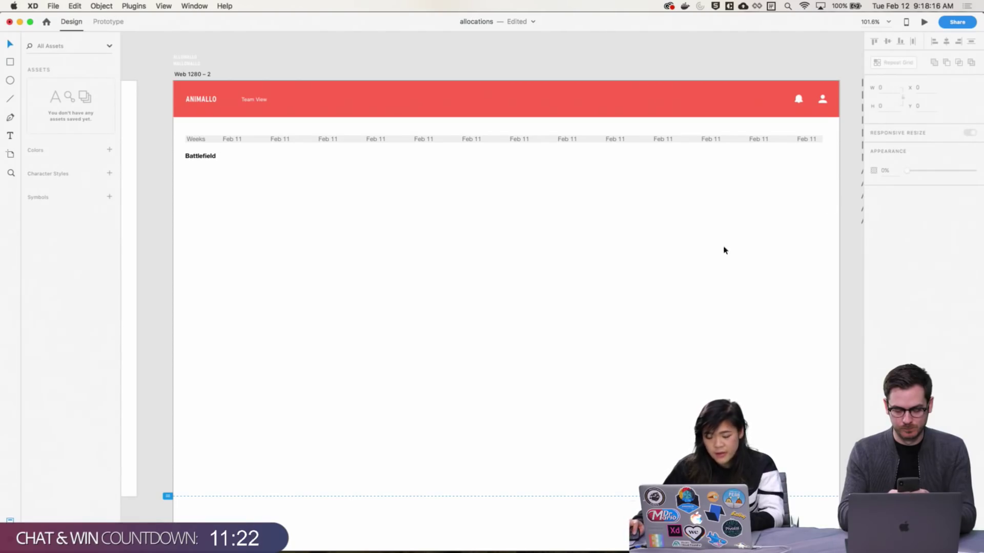
scroll(725, 250, "down", 2)
left_click(211, 149)
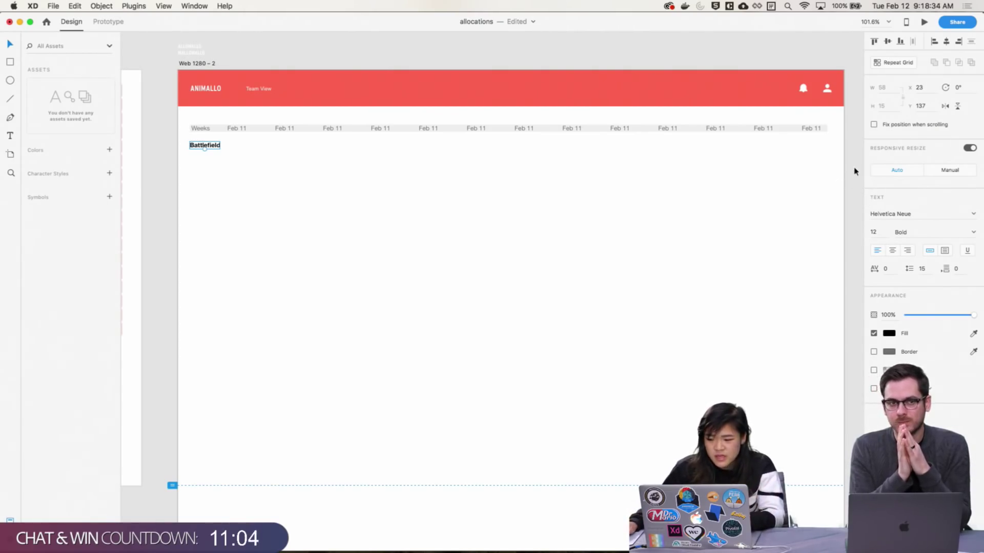
left_click(238, 156)
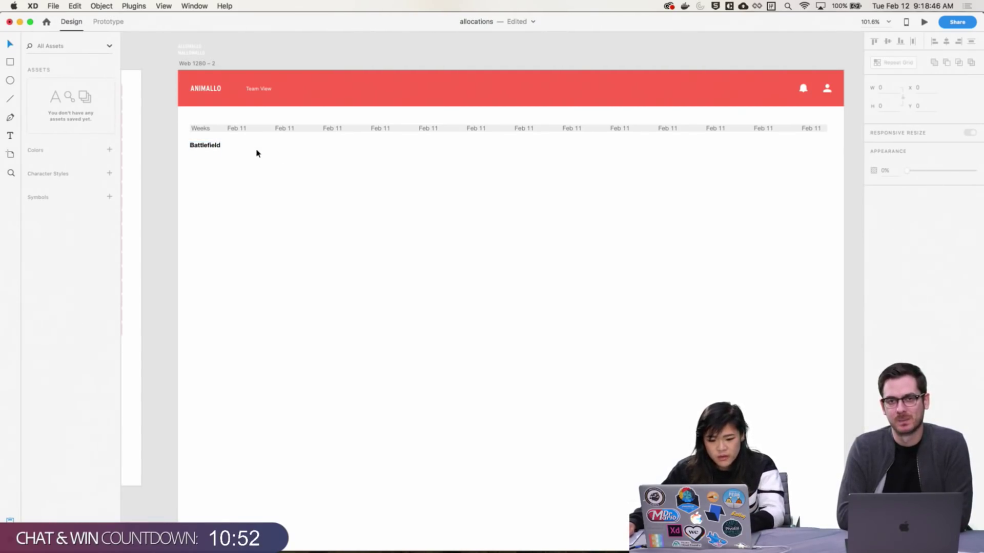
scroll(331, 236, "down", 1)
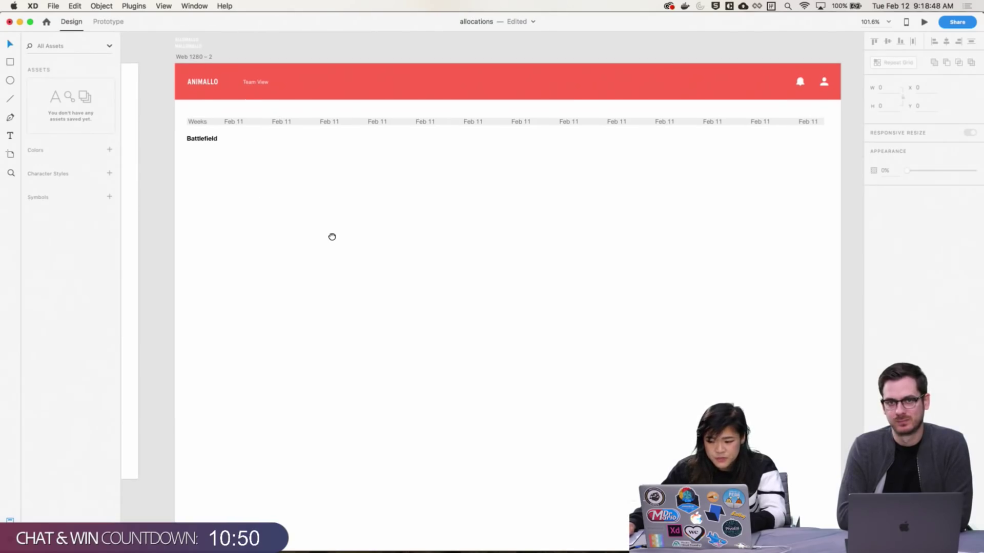
Narrow the gap between the week labels in the repeat grid
left_click(238, 123)
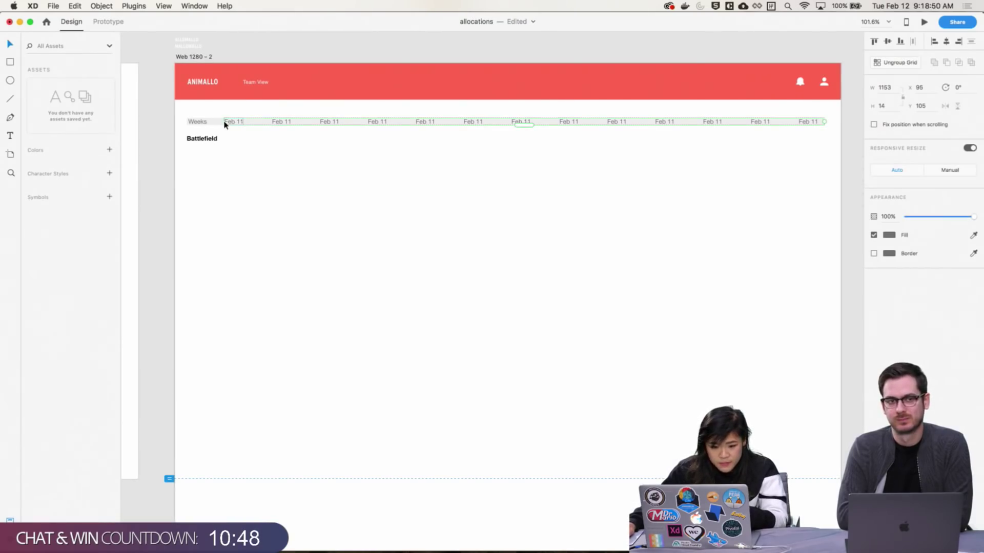
left_click_drag(261, 124, 263, 122)
left_click(154, 204)
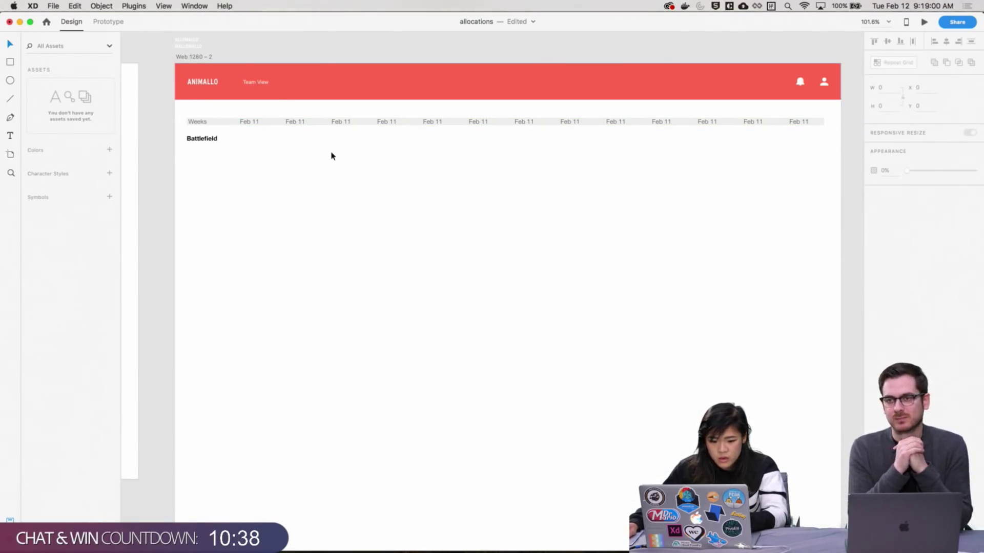
Draw a vertical line from the header to the artboard bottom, dashed with dash 1
left_click(11, 99)
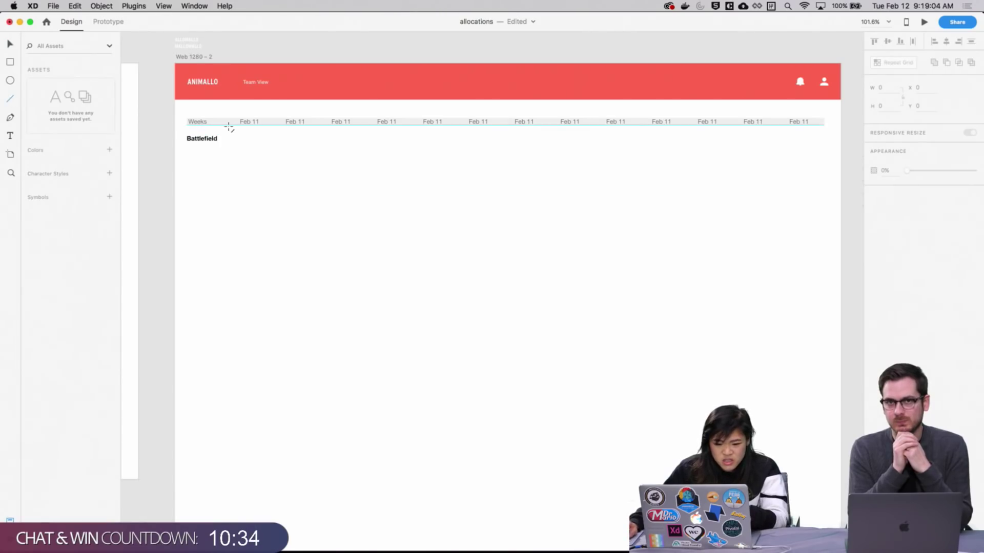
left_click_drag(229, 126, 228, 479)
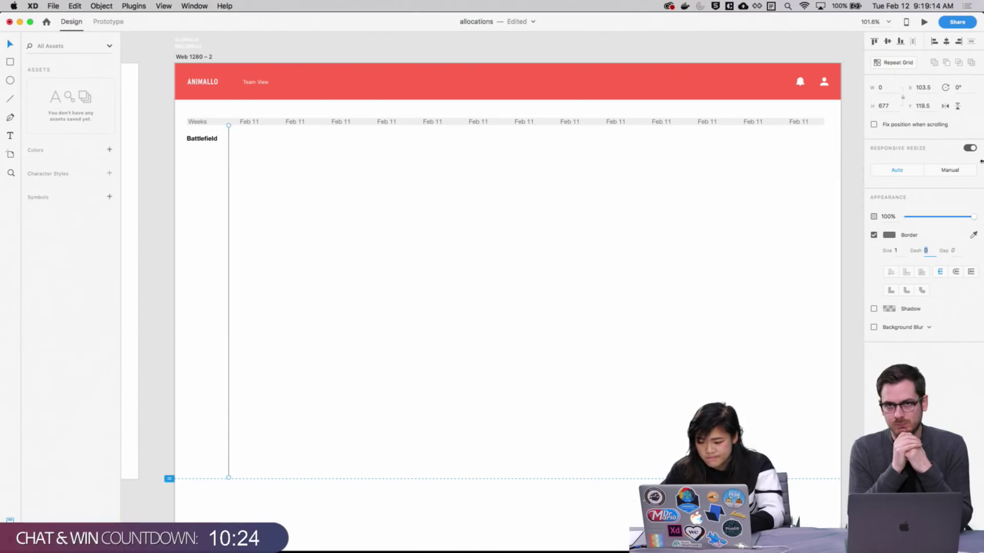
type("1")
key("Tab")
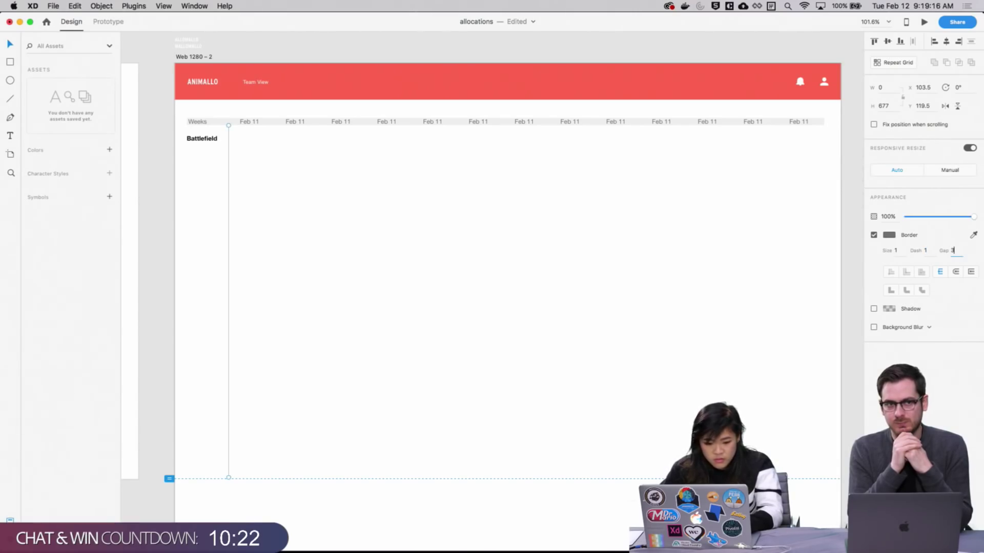
left_click(325, 292)
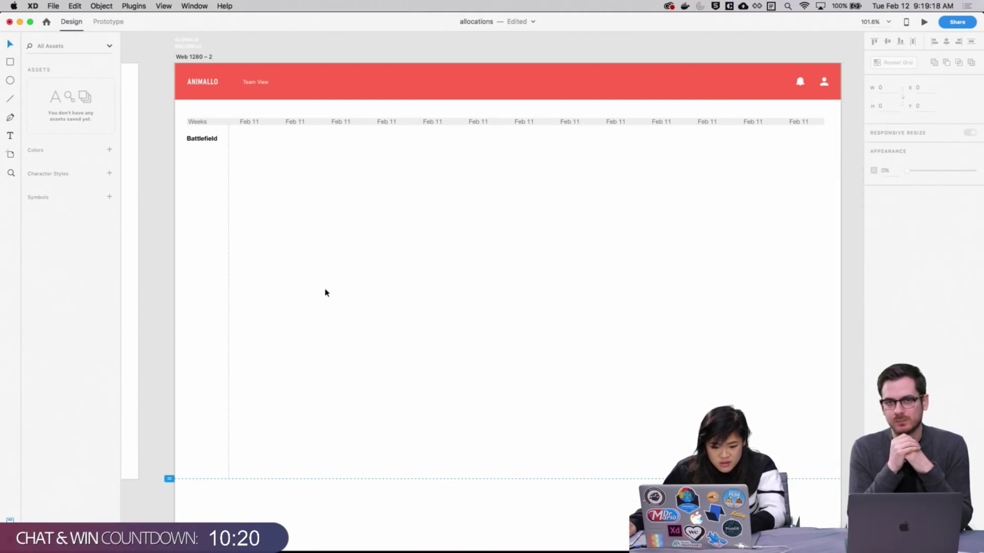
left_click(229, 236)
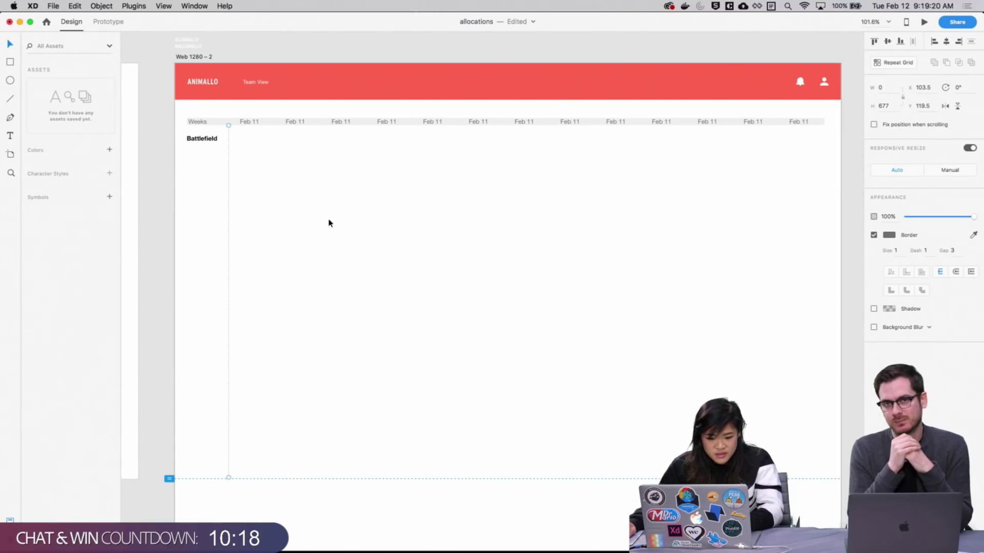
Repeat the dashed line across the artboard, spacing the copies to match the week columns
left_click(877, 62)
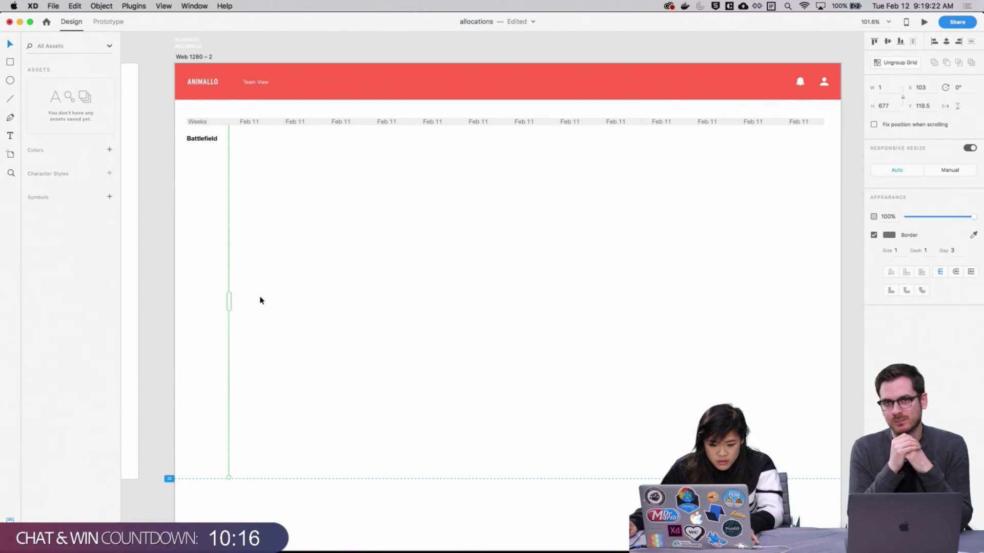
left_click_drag(229, 303, 718, 282)
left_click_drag(782, 302, 474, 297)
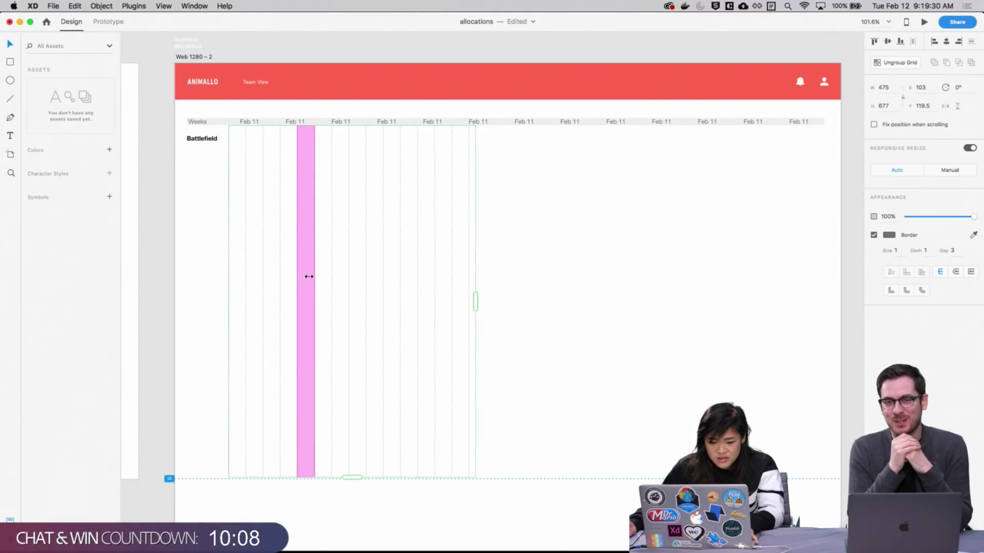
left_click_drag(308, 277, 435, 272)
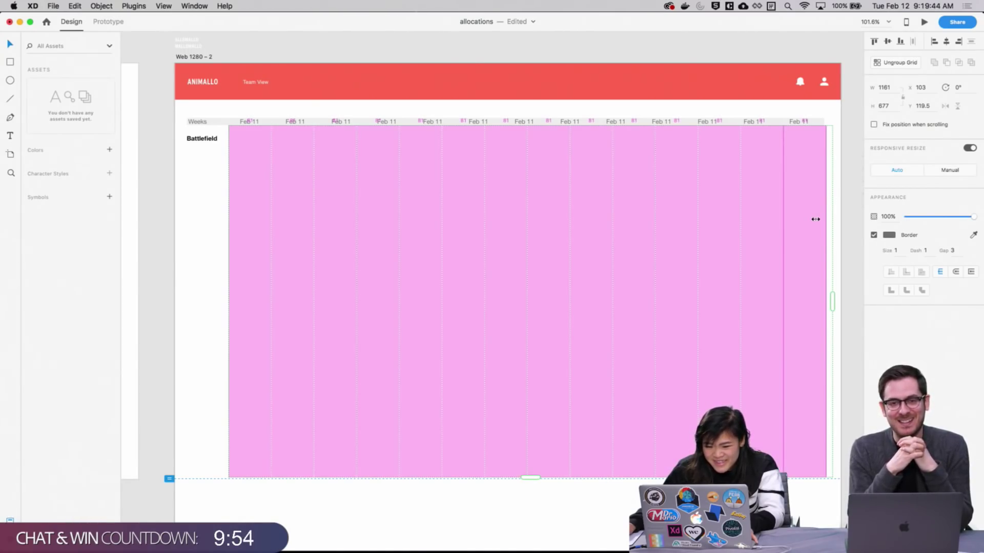
left_click_drag(813, 220, 841, 213)
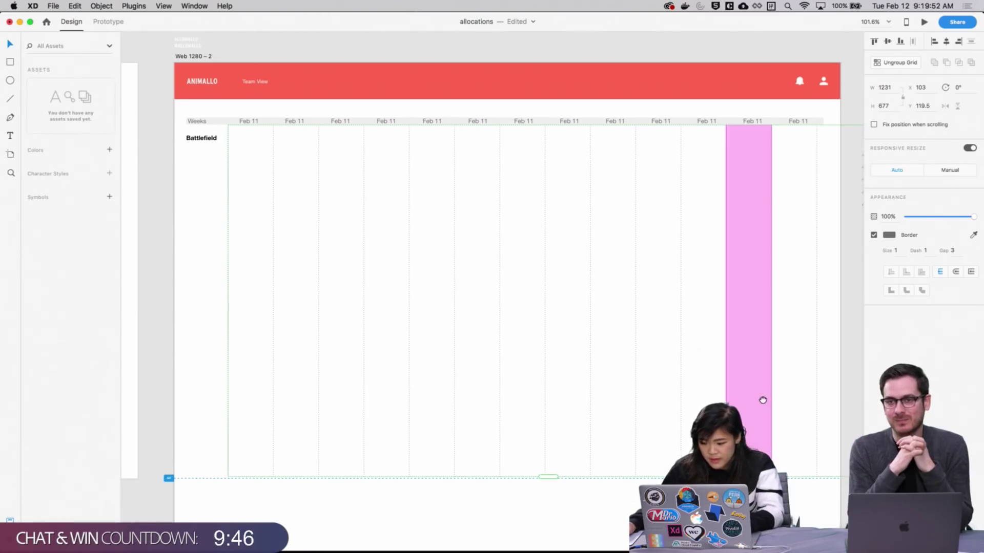
Trim the repeated gridlines to end at the last week and check them against the week labels
scroll(762, 400, "right", 10)
left_click_drag(571, 264, 533, 266)
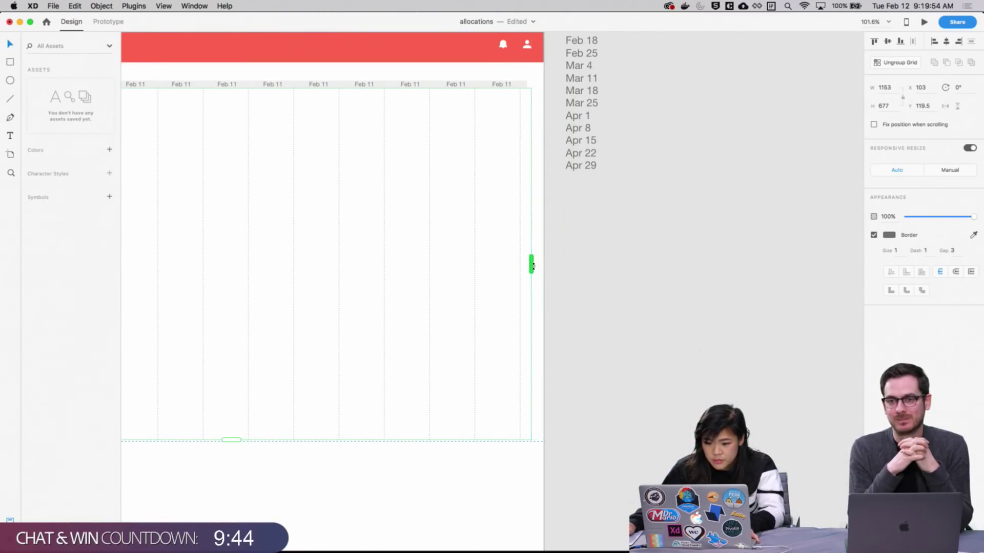
left_click(581, 281)
scroll(588, 272, "left", 10)
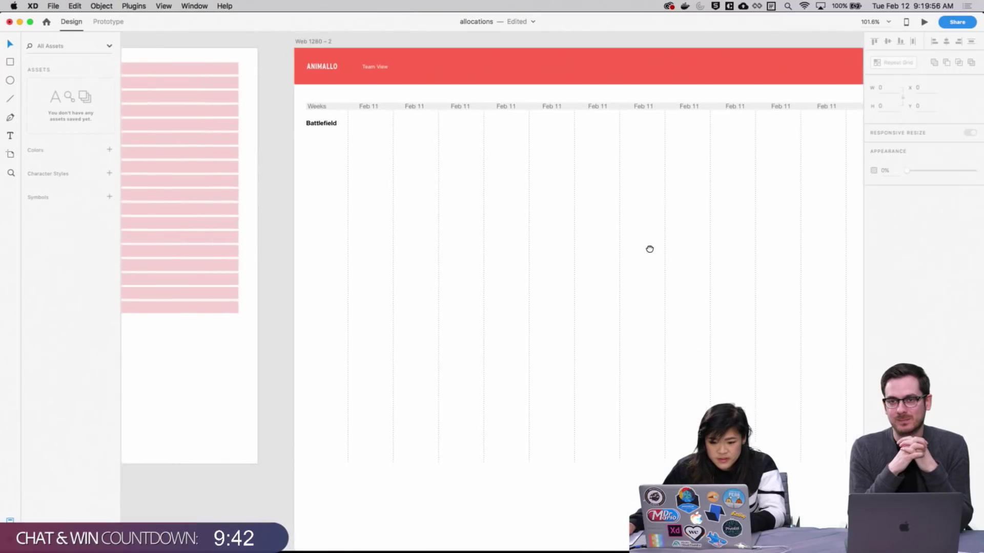
scroll(513, 120, "right", 5)
left_click(662, 108)
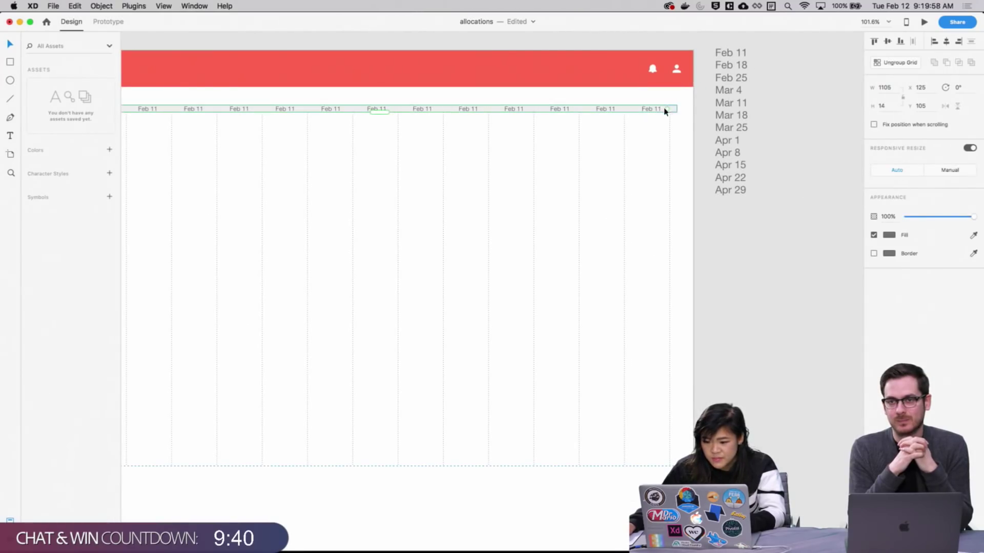
mouse_move(633, 108)
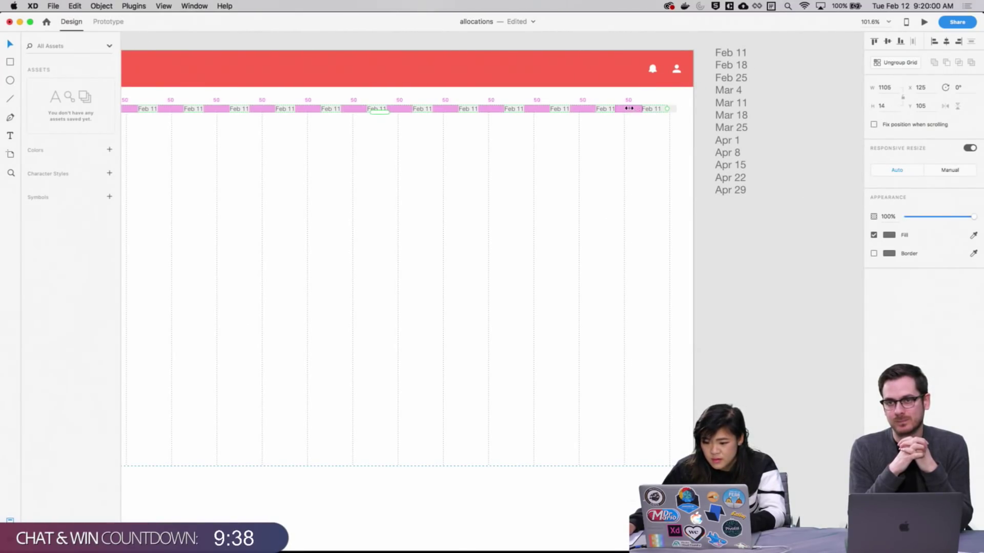
scroll(700, 265, "left", 5)
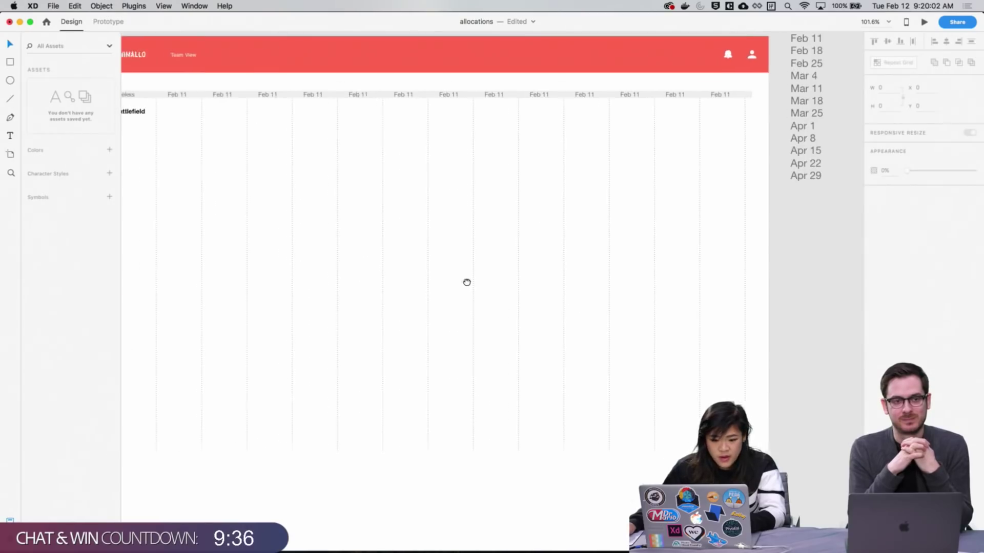
scroll(466, 282, "left", 4)
scroll(732, 193, "right", 2)
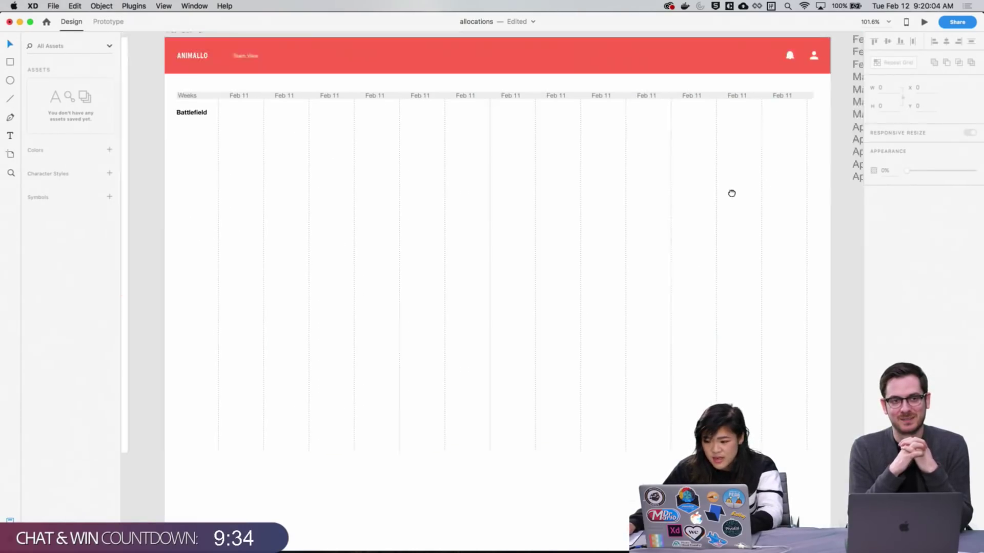
scroll(731, 193, "right", 2)
scroll(638, 230, "left", 3)
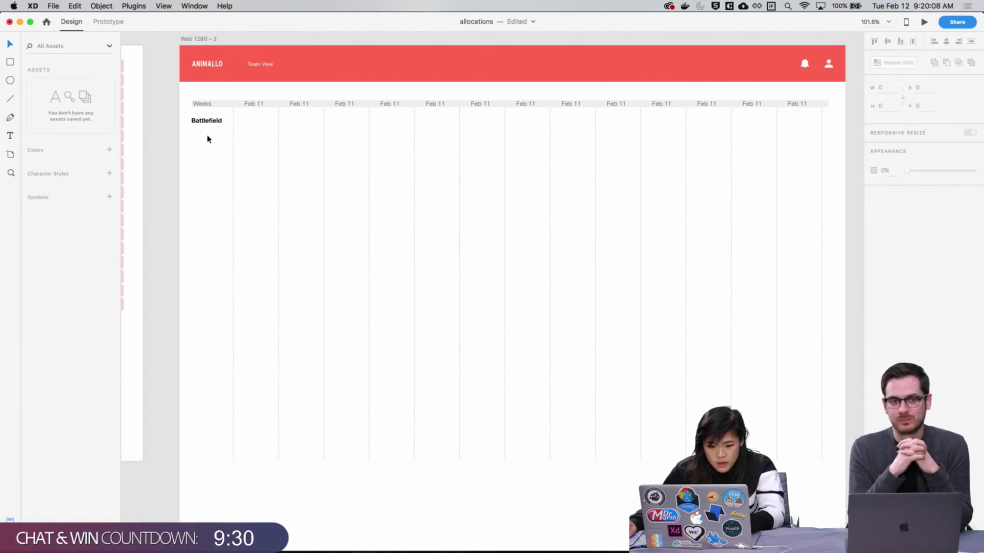
Draw a thin borderless rectangle across the Battlefield row filled light pink
mouse_move(718, 290)
left_mouse_down()
mouse_move(736, 318)
mouse_move(734, 302)
left_mouse_up()
key("r")
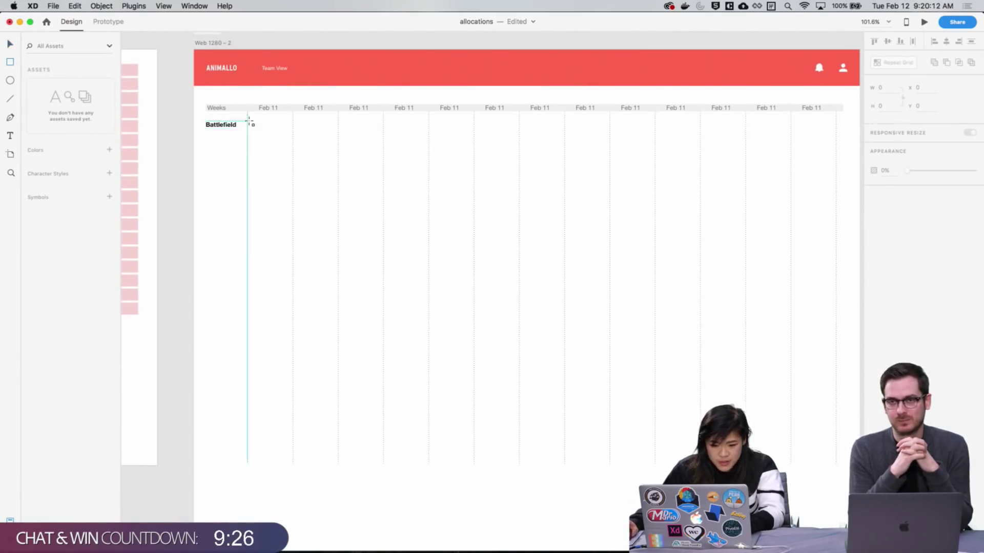
left_click_drag(245, 121, 839, 130)
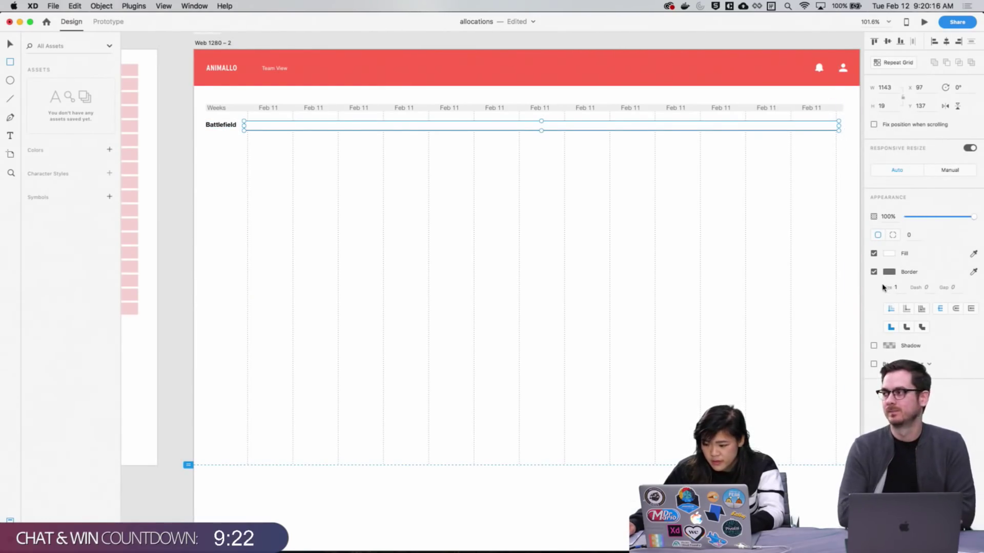
left_click(873, 271)
left_click(889, 253)
left_click_drag(784, 204, 778, 204)
type("v")
key("super+Tab")
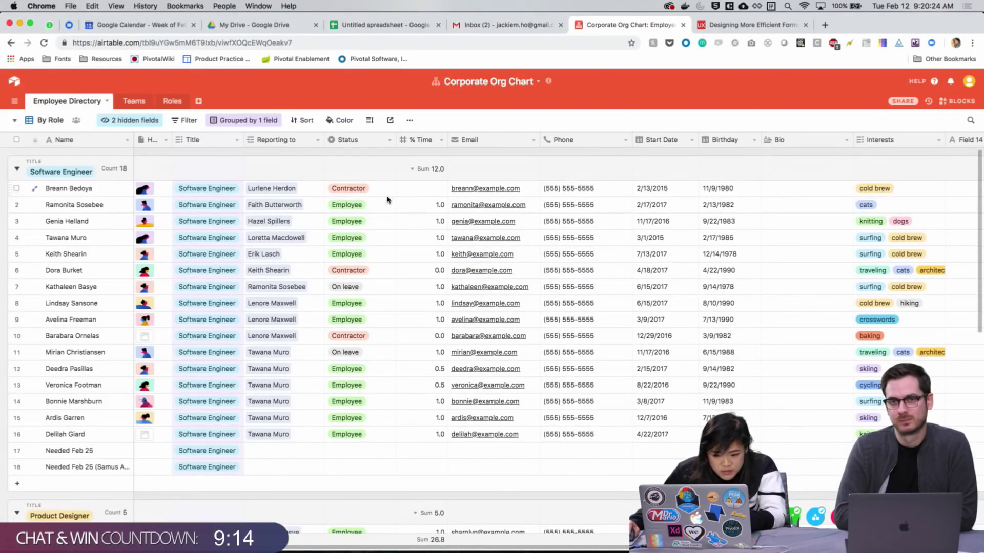
Capture screenshots of the Product Manager and Software Engineer title tags in Airtable
scroll(220, 267, "down", 5)
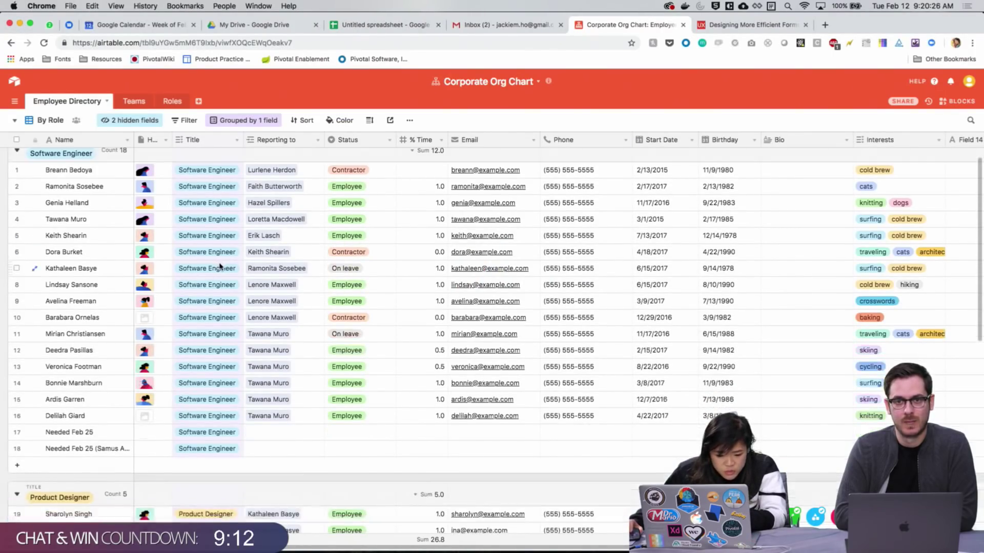
scroll(221, 266, "down", 8)
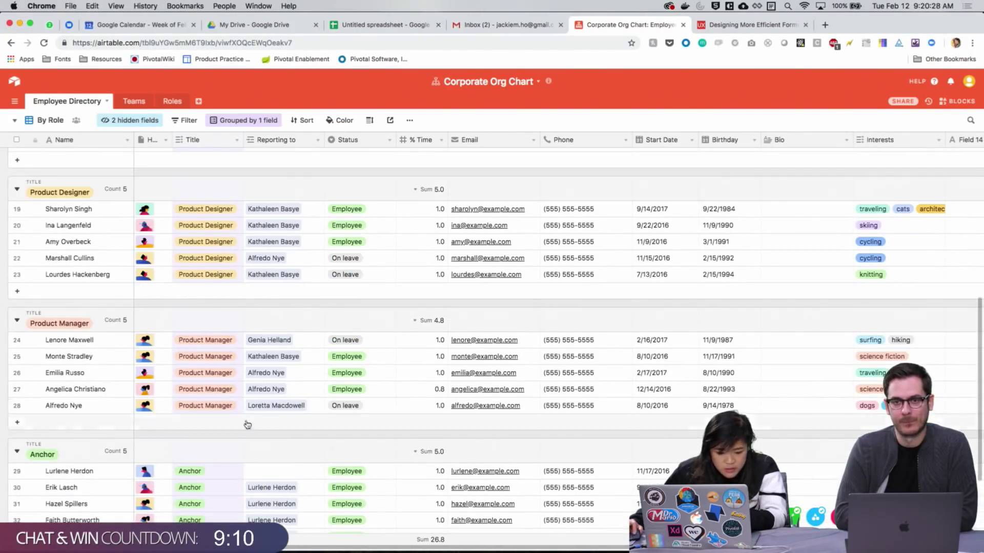
key("super+shift+4")
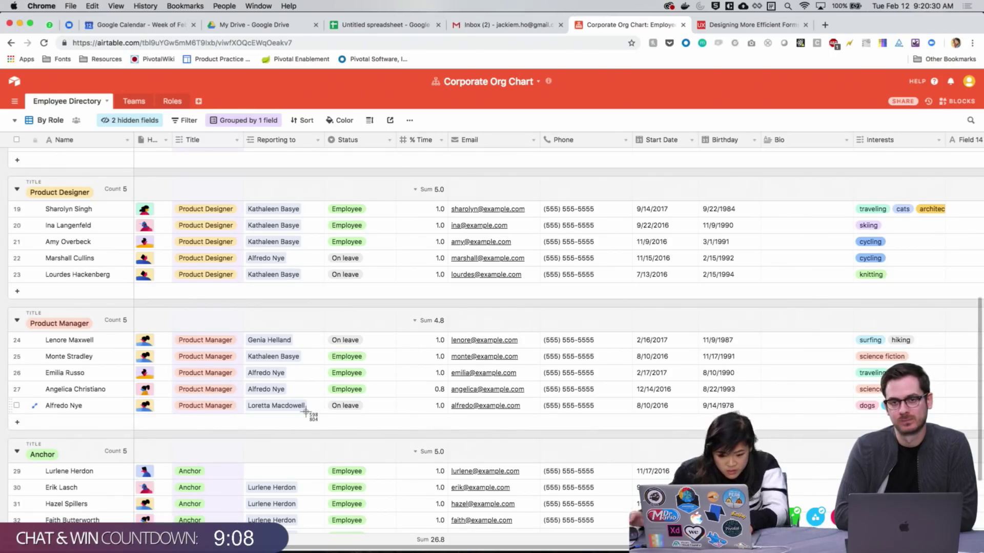
left_click_drag(171, 327, 235, 401)
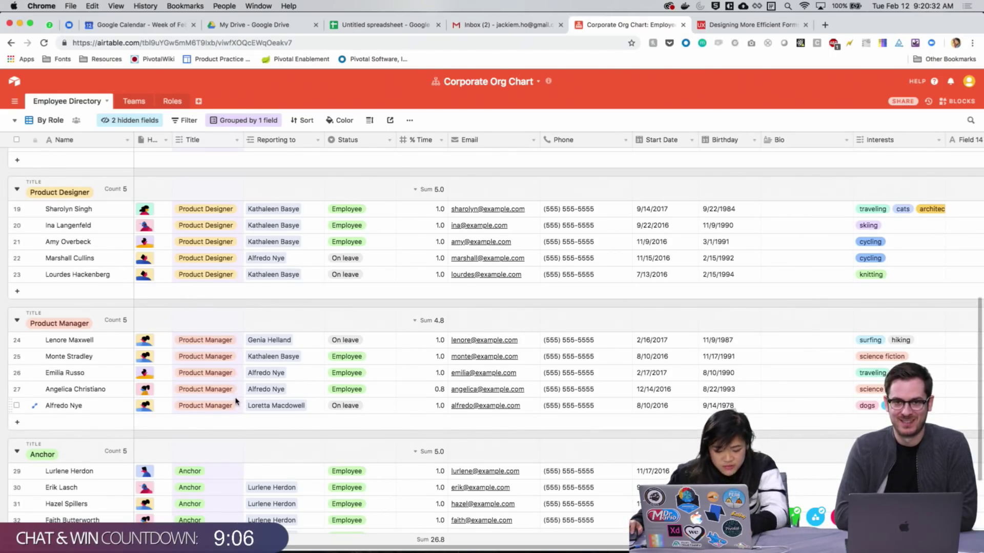
scroll(292, 404, "up", 3)
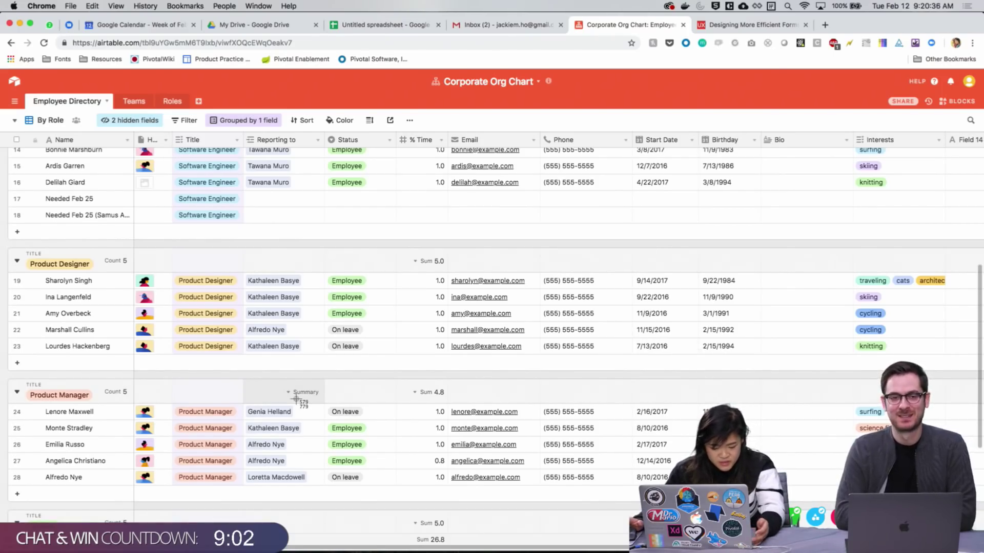
key("super+shift+4")
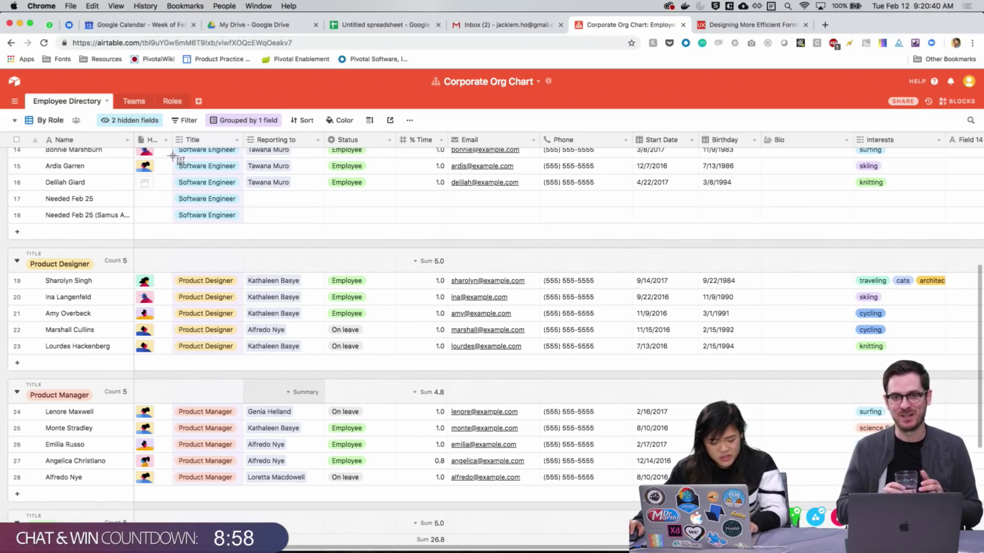
left_click_drag(172, 155, 255, 493)
Paste the captured role tags onto the allocations artboard in Adobe XD
key("super+Tab")
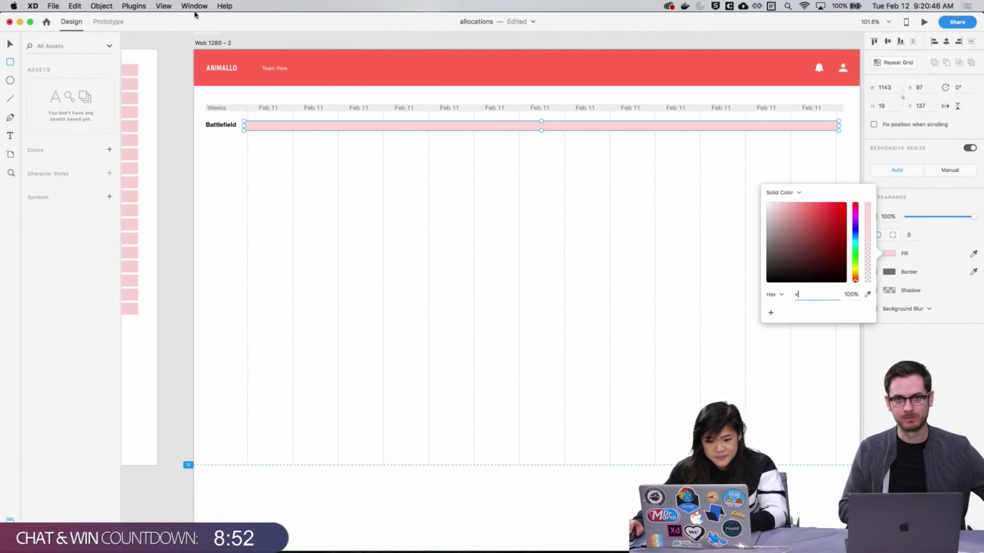
left_click(220, 41)
key("super+v")
Undo the accidentally drawn rectangle near the pasted tags
scroll(505, 445, "right", 3)
scroll(505, 446, "down", 2)
left_click_drag(457, 381, 590, 385)
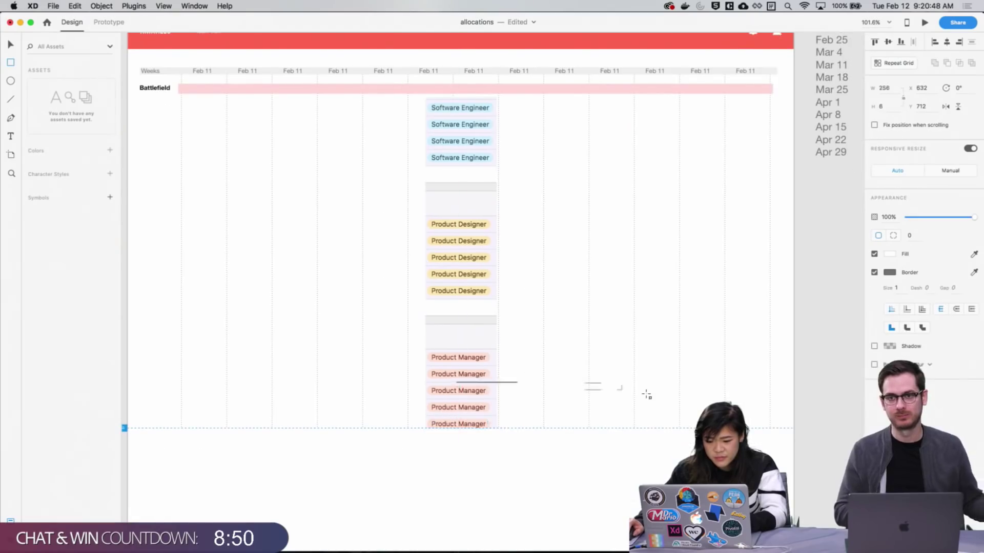
left_click_drag(646, 395, 674, 430)
key("super+z")
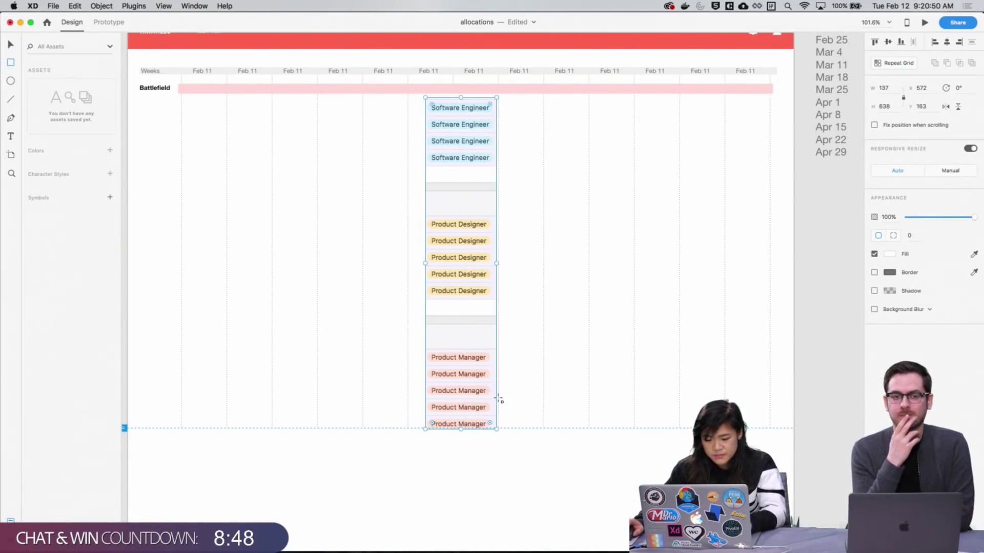
Move the pasted role-tag image off the artboard to the right
key("v")
left_click_drag(485, 391, 849, 459)
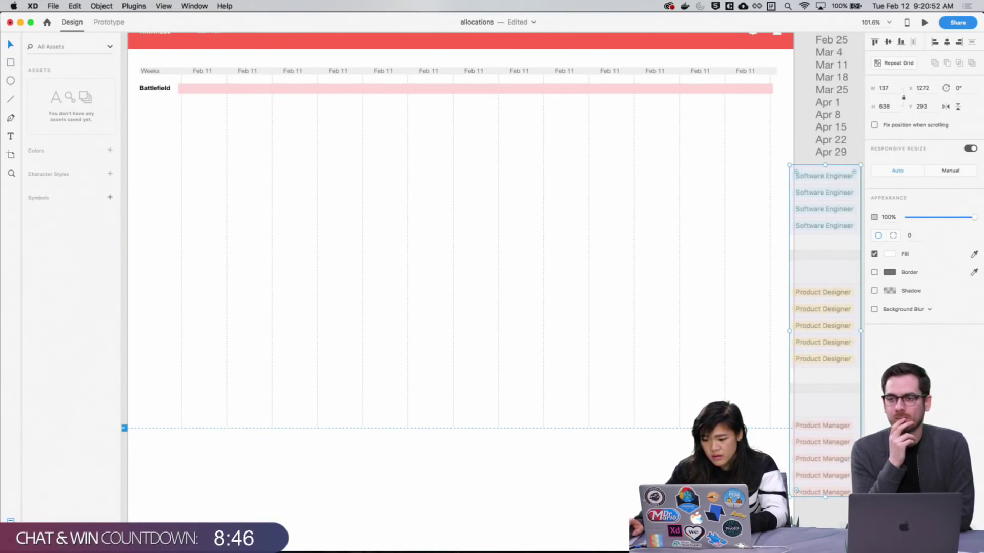
key("Delete")
key("super+z")
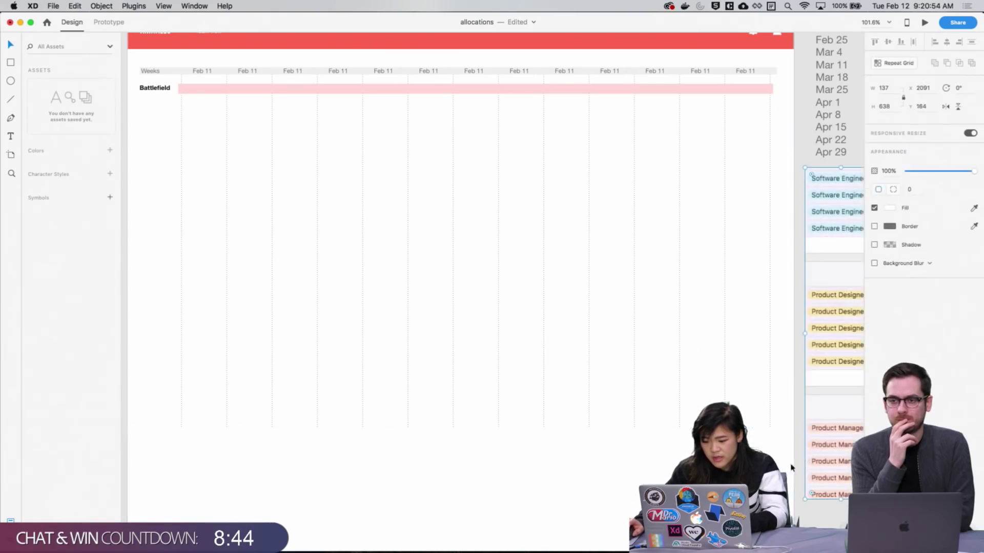
key("Escape")
left_click_drag(416, 277, 511, 292)
left_click_drag(445, 115, 406, 123)
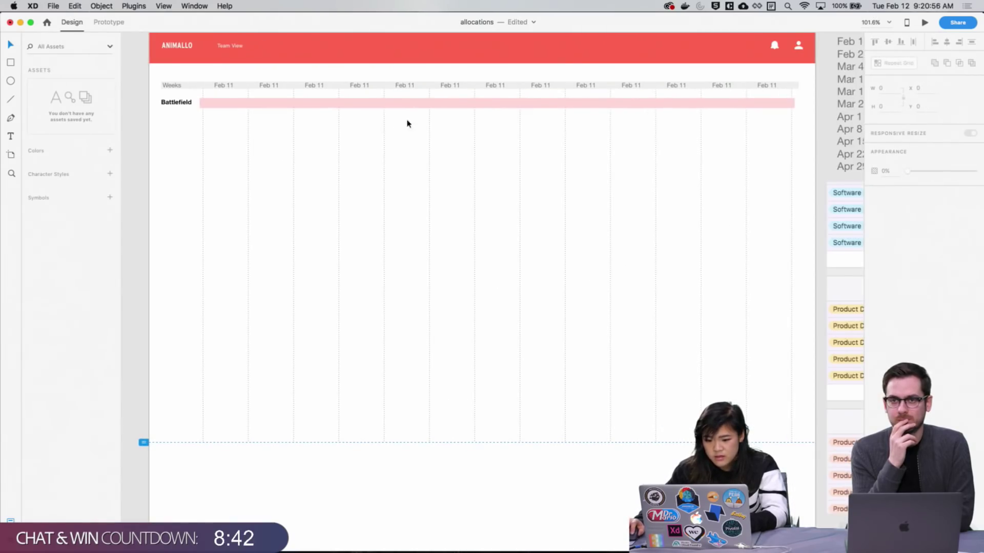
Fill the Battlefield bar with a peach colour sampled by the eyedropper
left_click(425, 105)
left_click(973, 255)
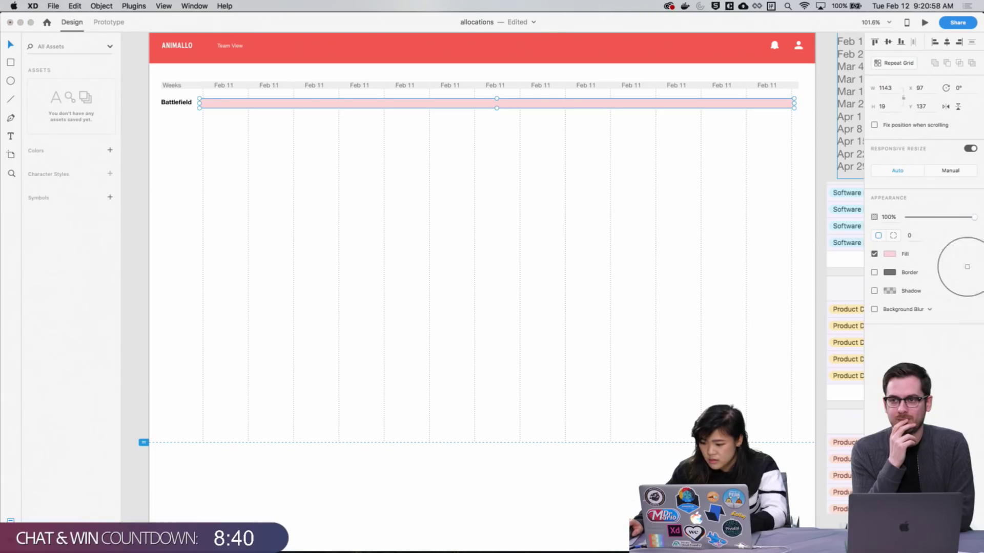
left_click(856, 439)
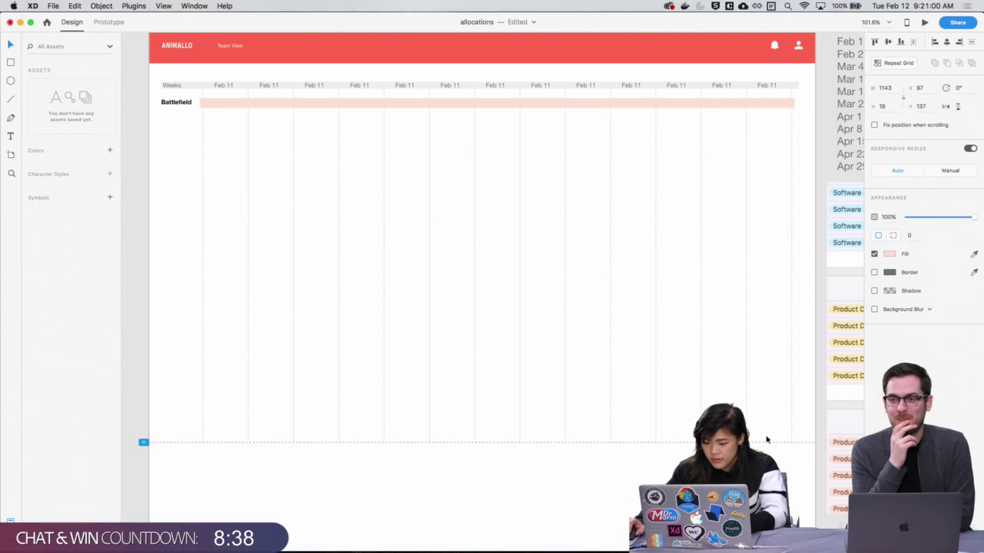
left_click(266, 476)
scroll(558, 456, "right", 2)
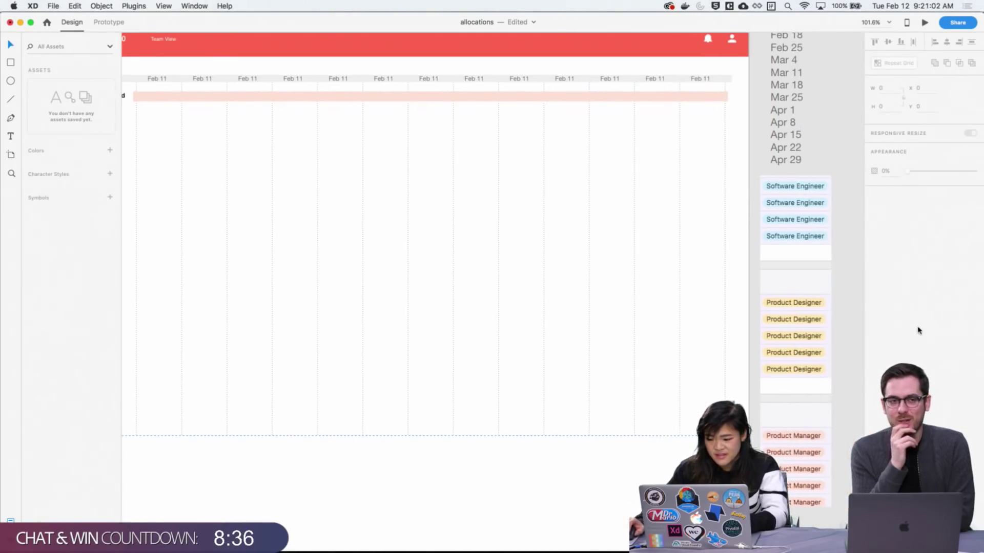
scroll(692, 380, "left", 2)
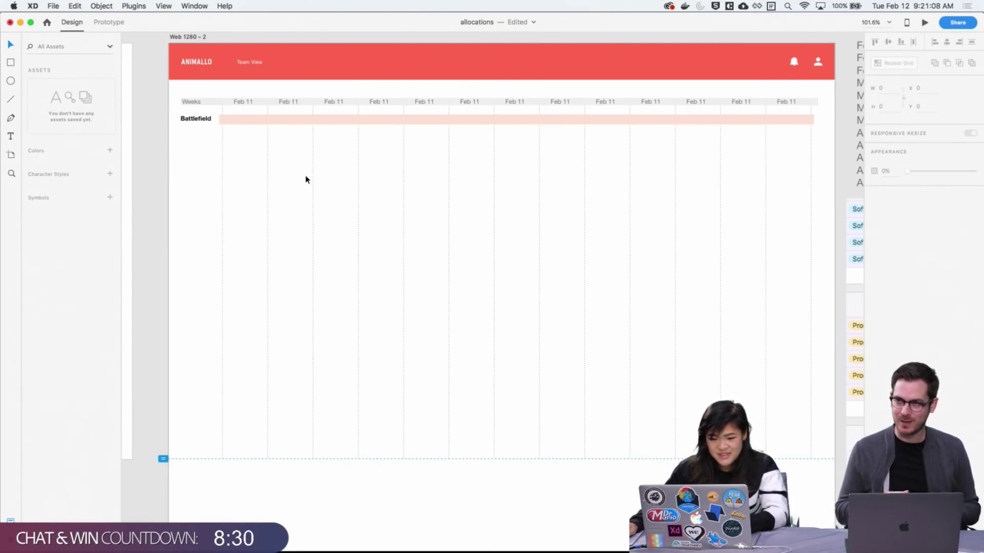
scroll(308, 193, "down", 2)
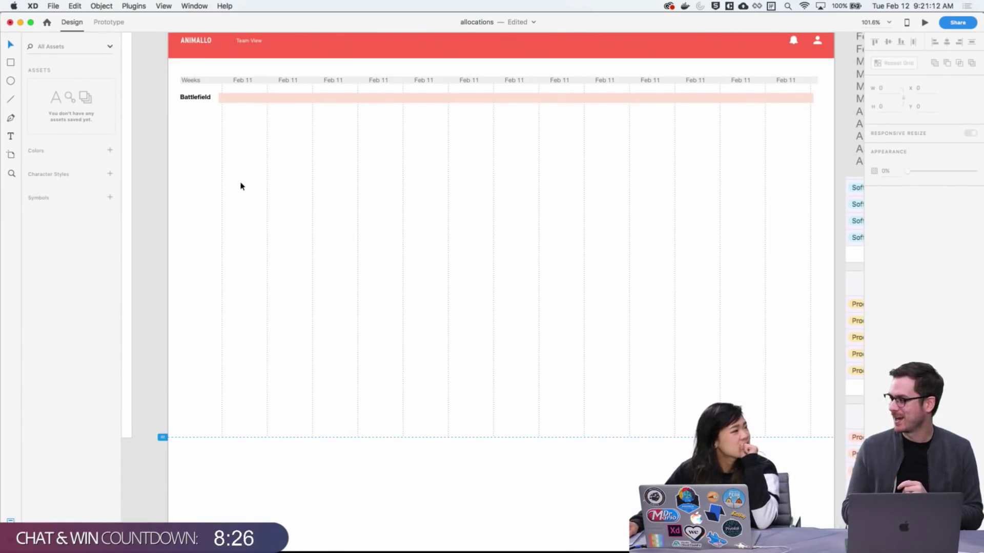
Save the allocations file and recheck the Battlefield bar
left_click(343, 99)
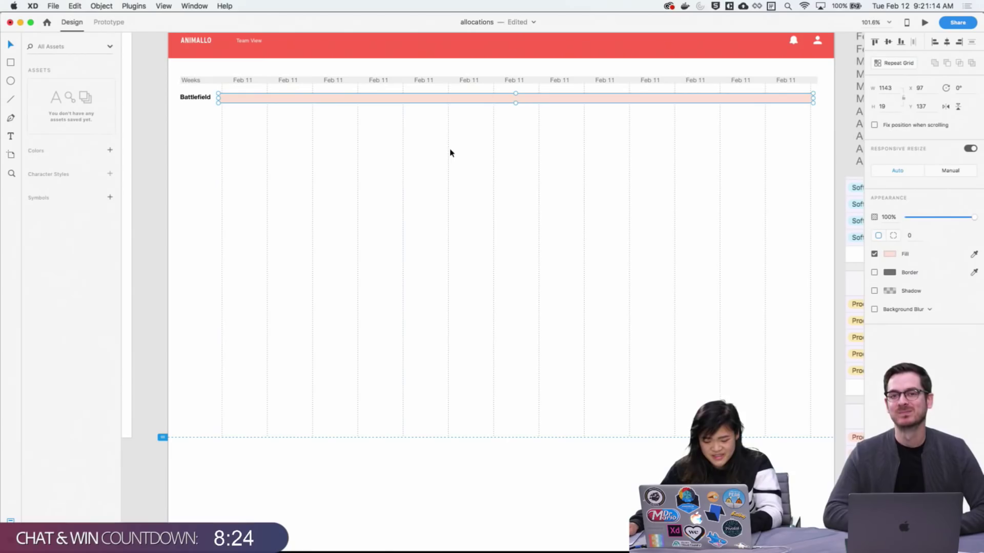
key("super+s")
left_click(358, 487)
scroll(439, 426, "up", 3)
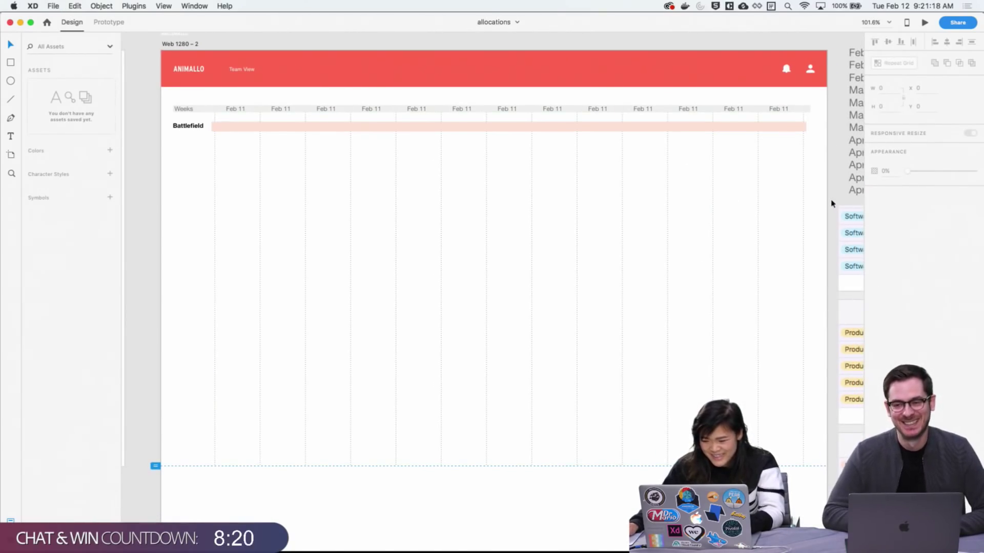
left_click(367, 128)
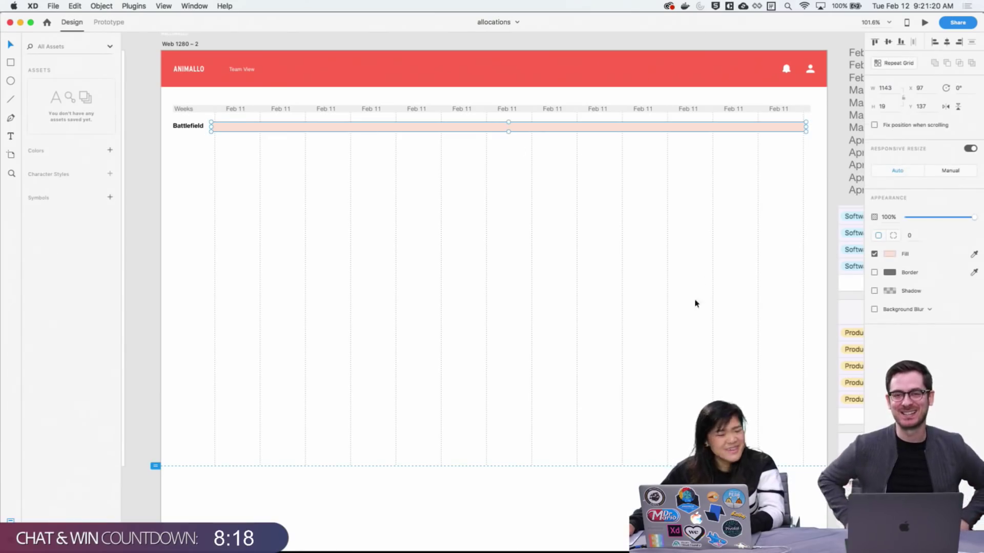
left_click(489, 514)
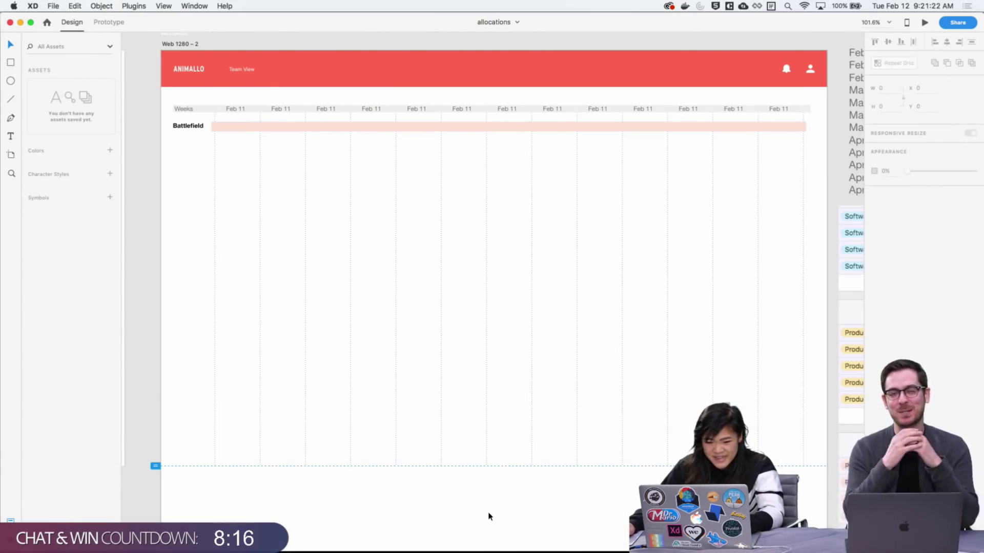
scroll(501, 507, "left", 5)
scroll(569, 507, "up", 2)
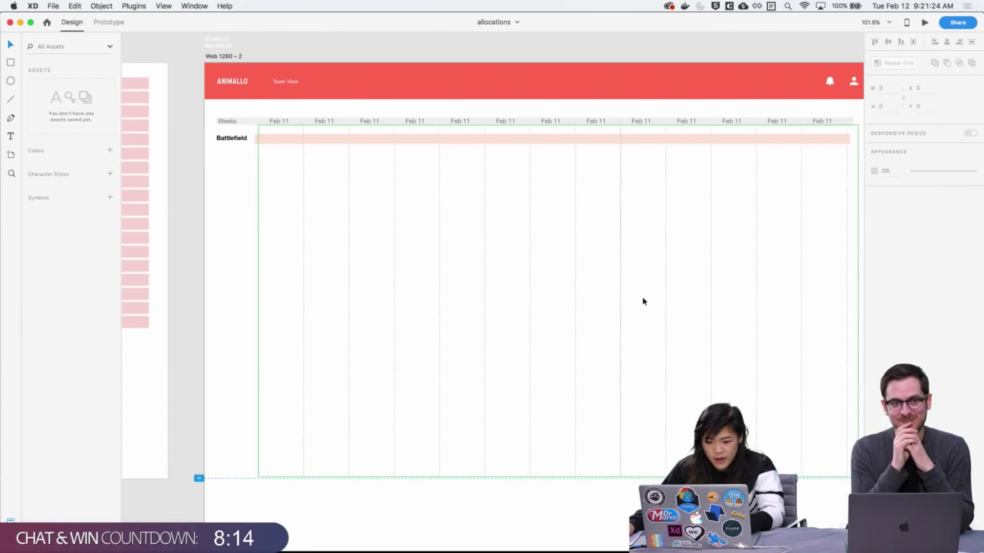
left_click(402, 142)
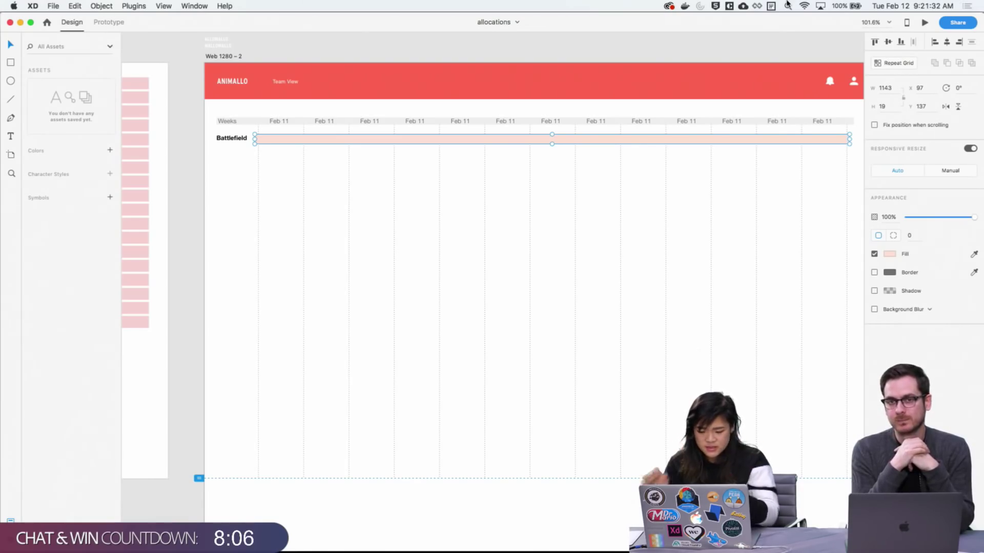
left_click_drag(845, 268, 766, 254)
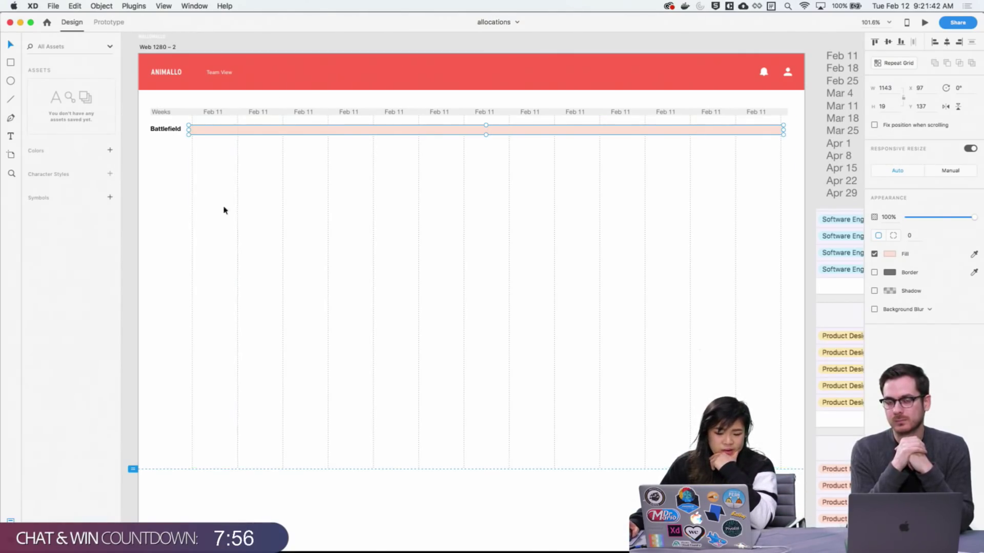
Lock the week-column repeat grid in place from the context menu
left_click(167, 202)
left_click(240, 139)
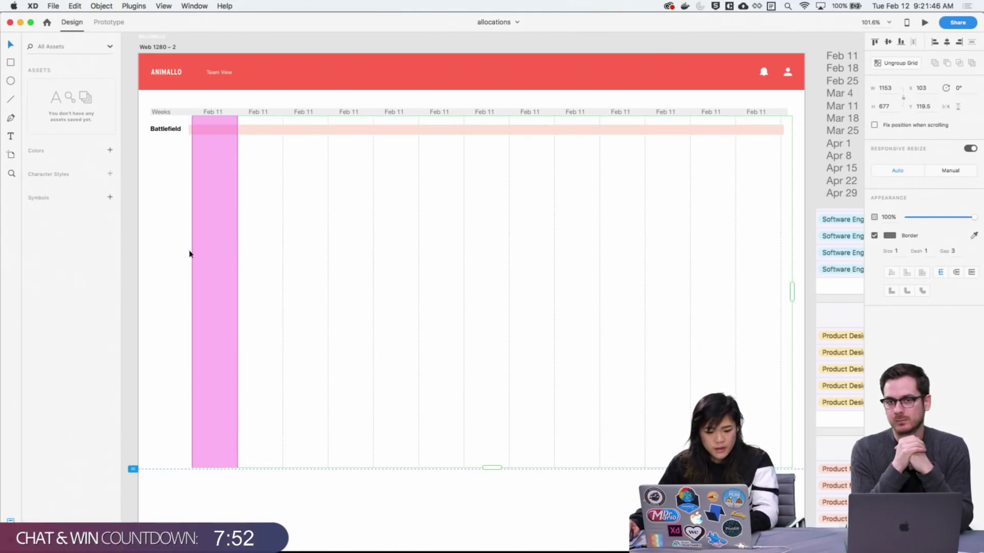
left_click_drag(134, 282, 323, 370)
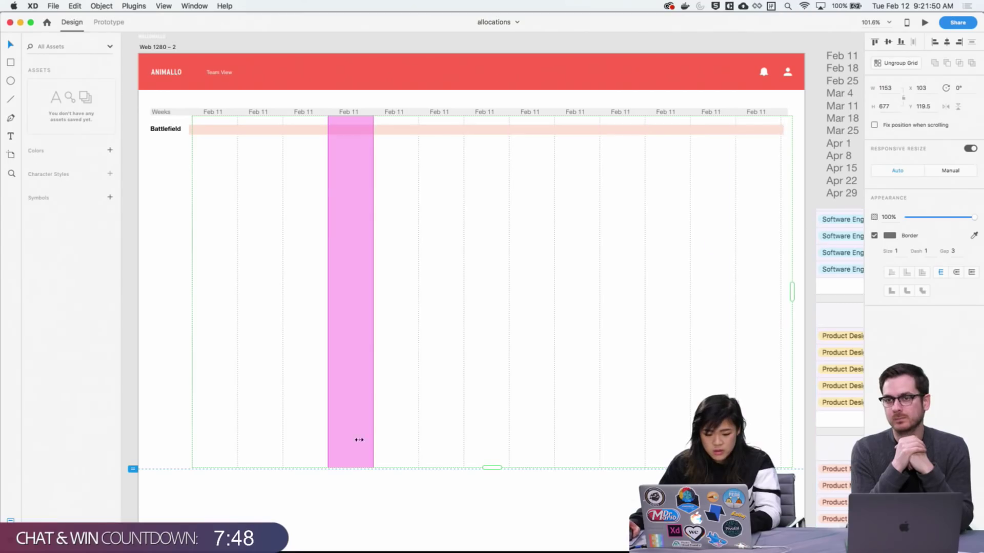
key("Escape")
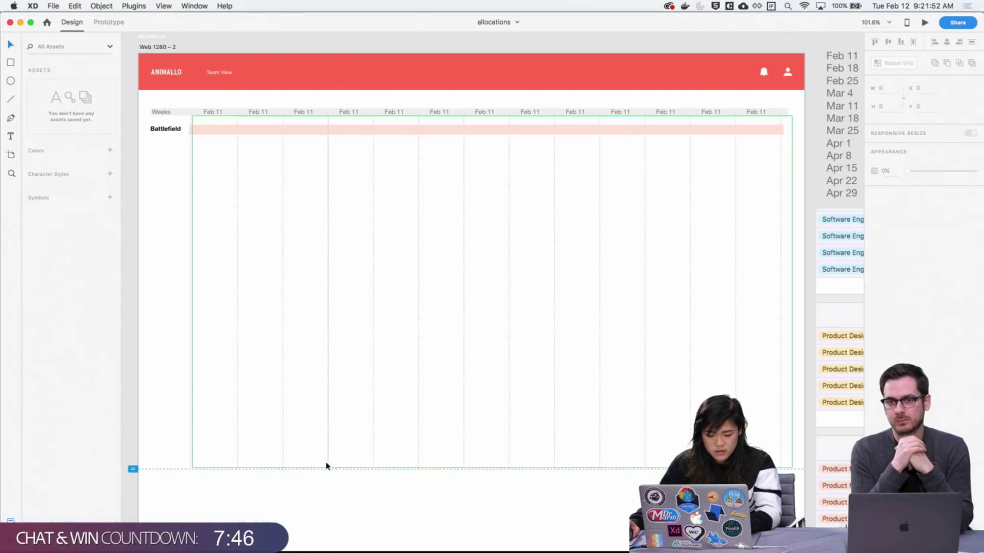
right_click(328, 464)
right_click(326, 462)
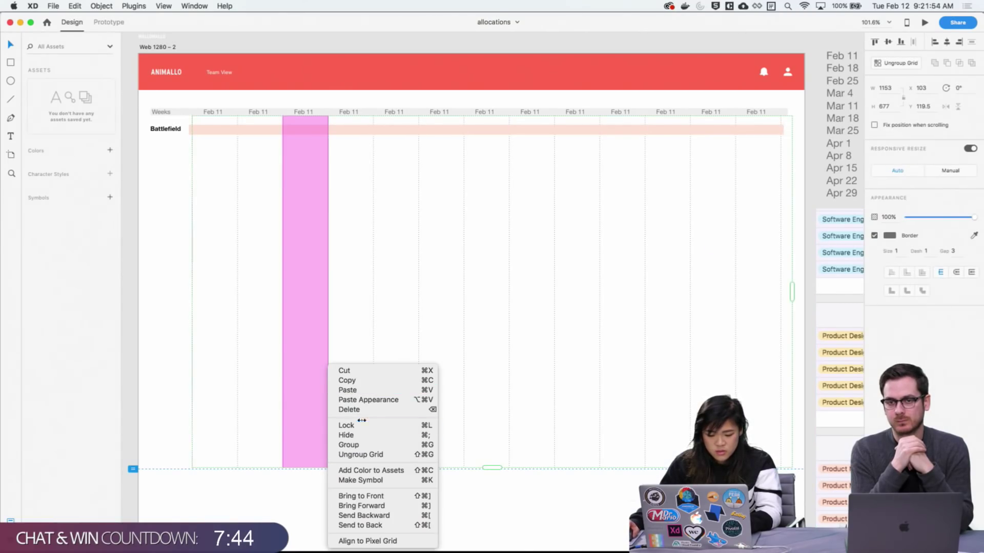
left_click(340, 425)
scroll(430, 261, "down", 2)
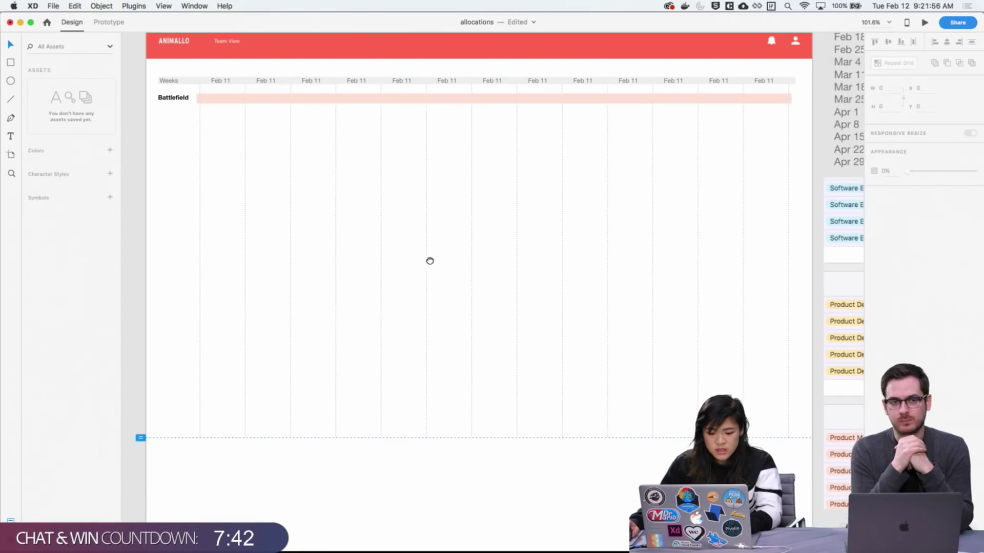
left_click(362, 100)
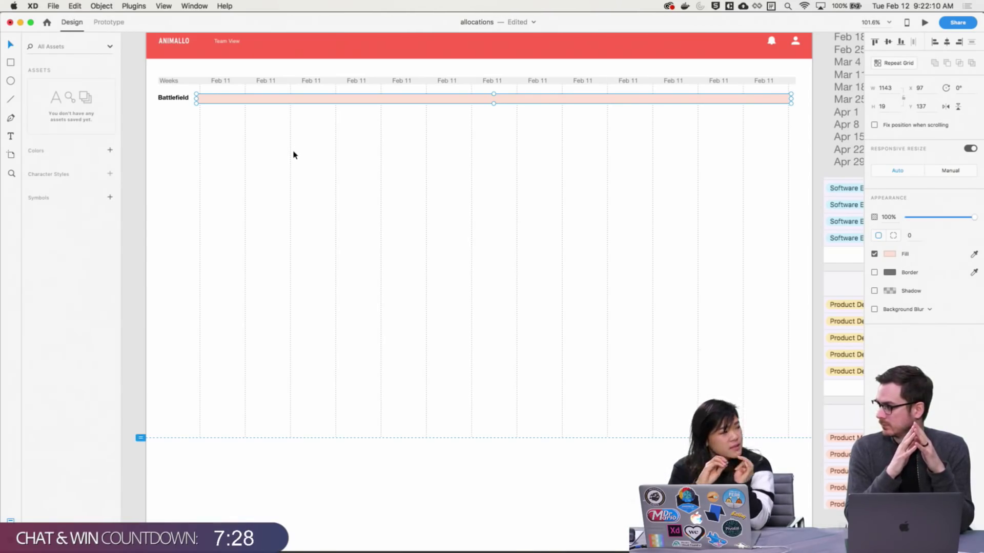
Add a 'PM' label and a copy beside it retyped as the project manager's name
scroll(356, 241, "up", 2)
key("t")
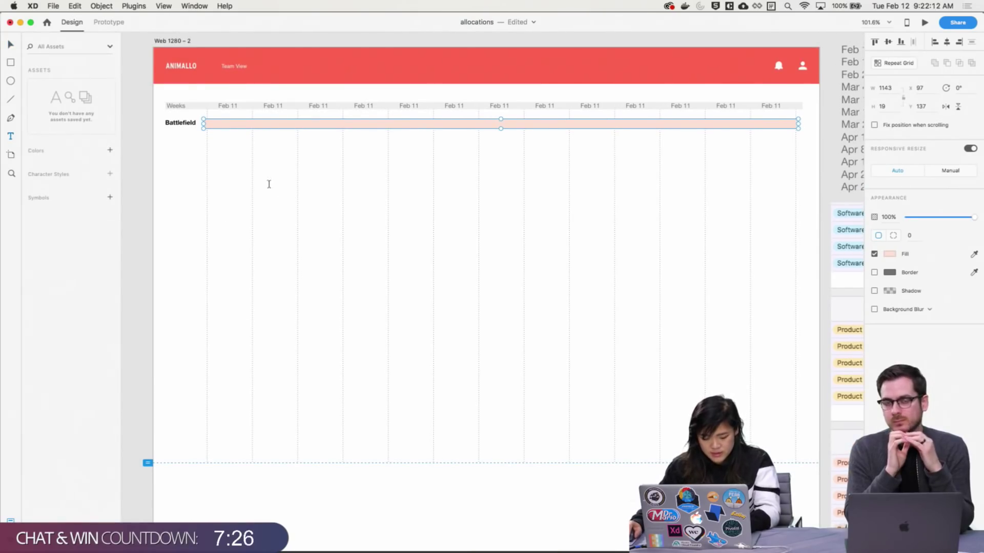
left_click(269, 184)
type("PM")
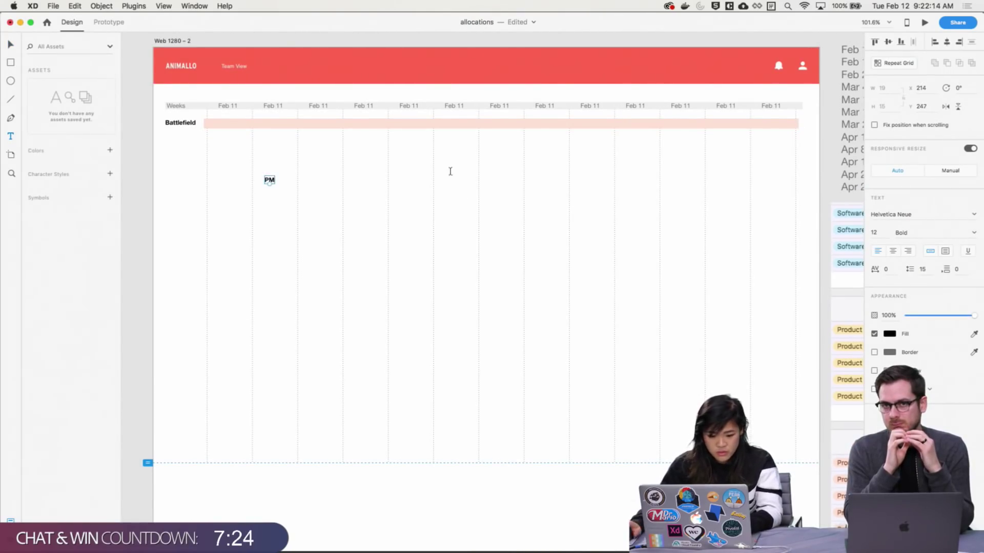
key("Escape")
key("Escape")
left_click(269, 180)
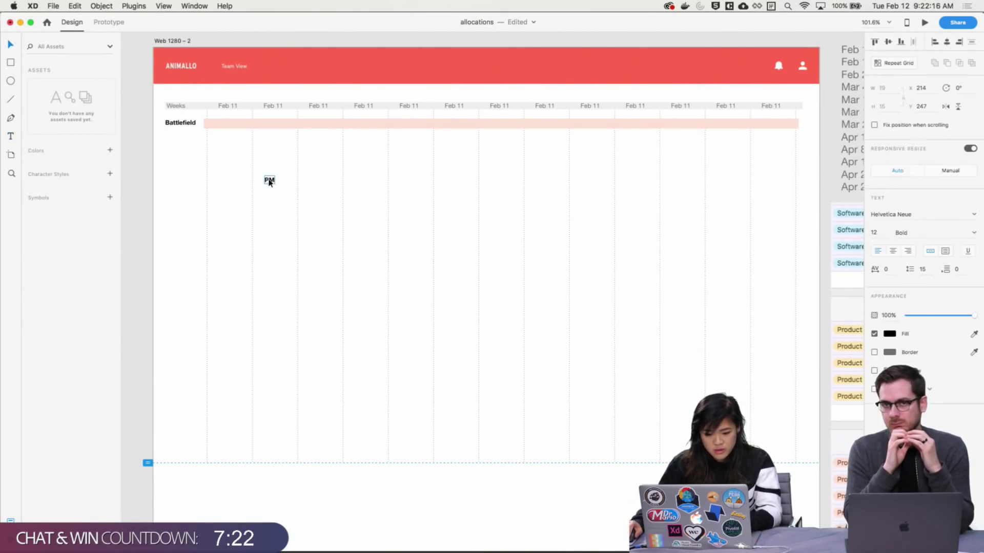
left_click_drag(273, 184, 299, 183)
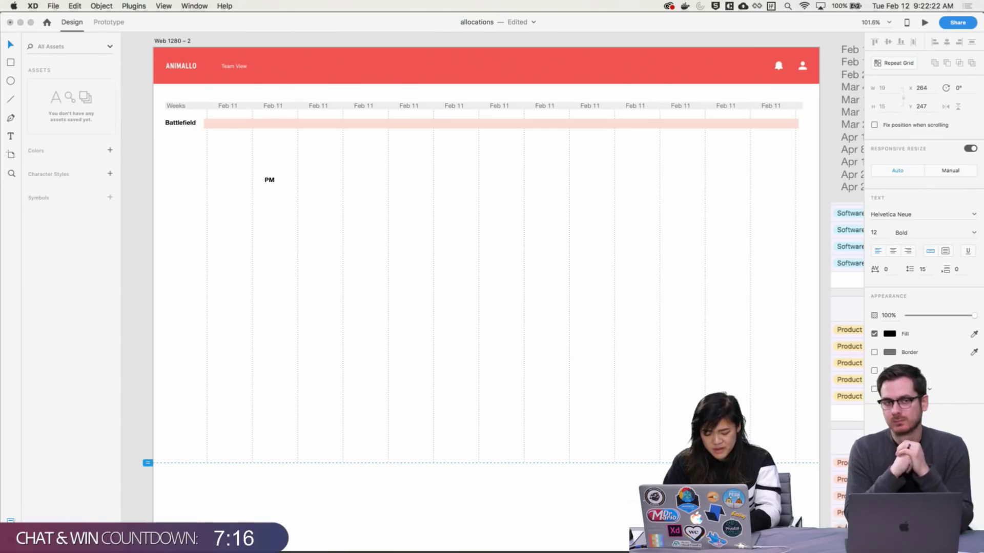
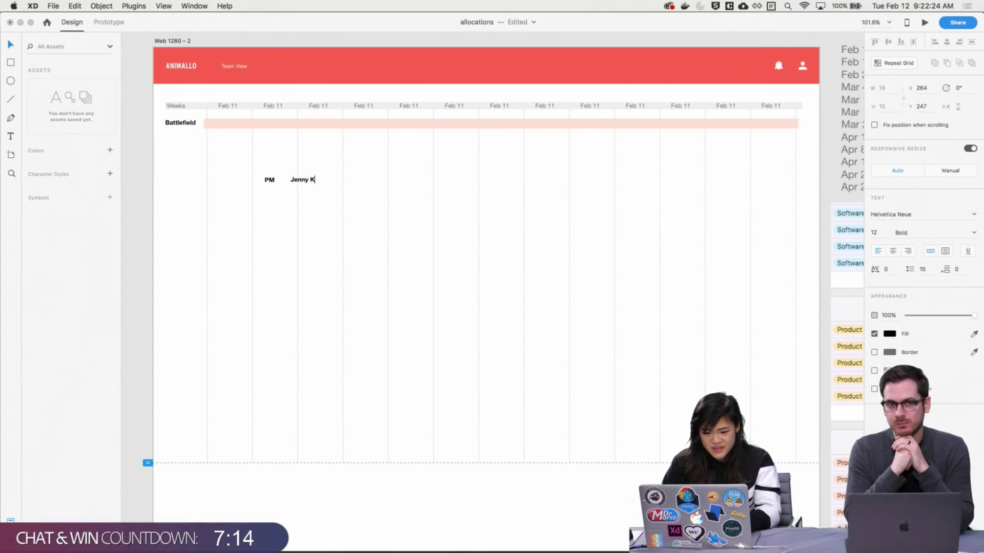
key("Escape")
Duplicate the name label, retype it as 'Jan 1', and select all three labels
key("super+d")
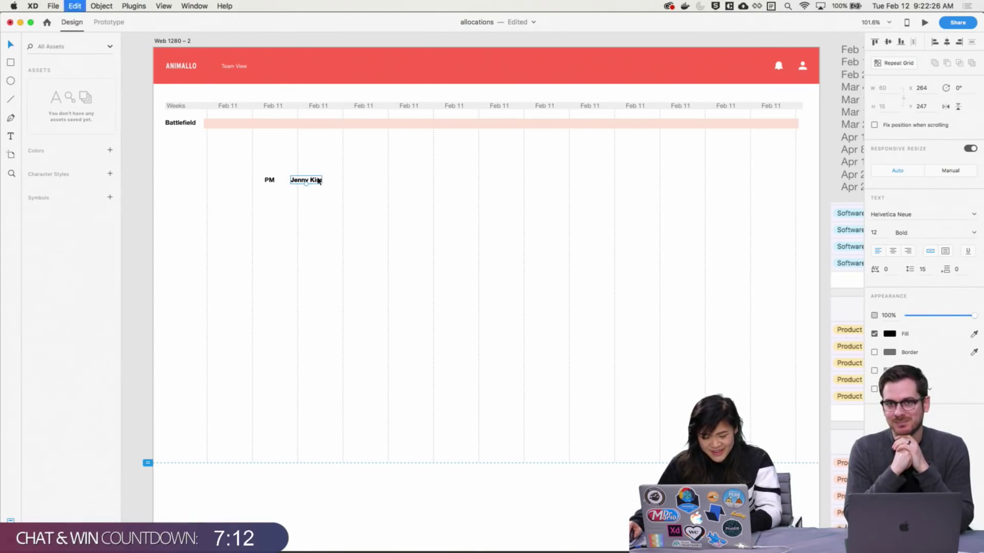
left_click_drag(318, 181, 361, 183)
double_click(362, 184)
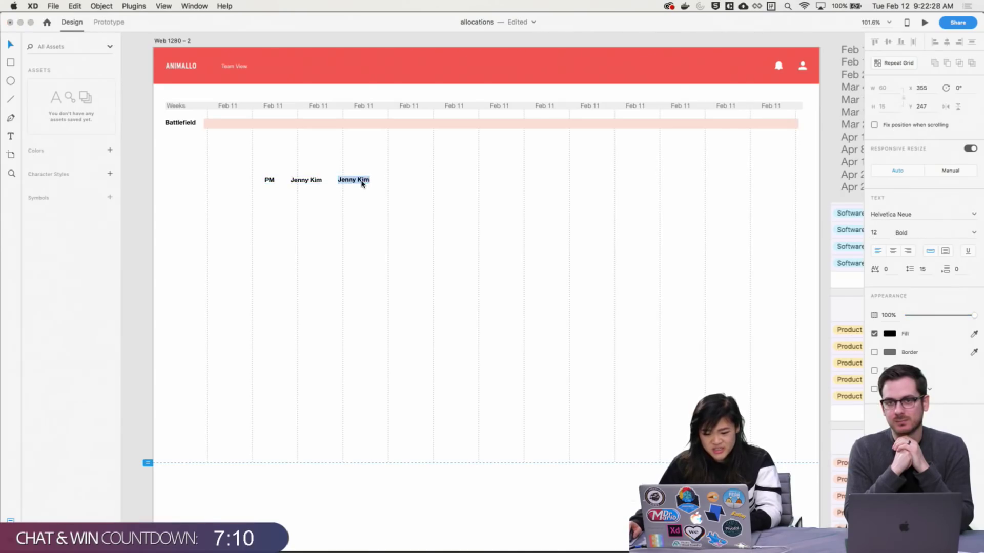
type("Jan 1")
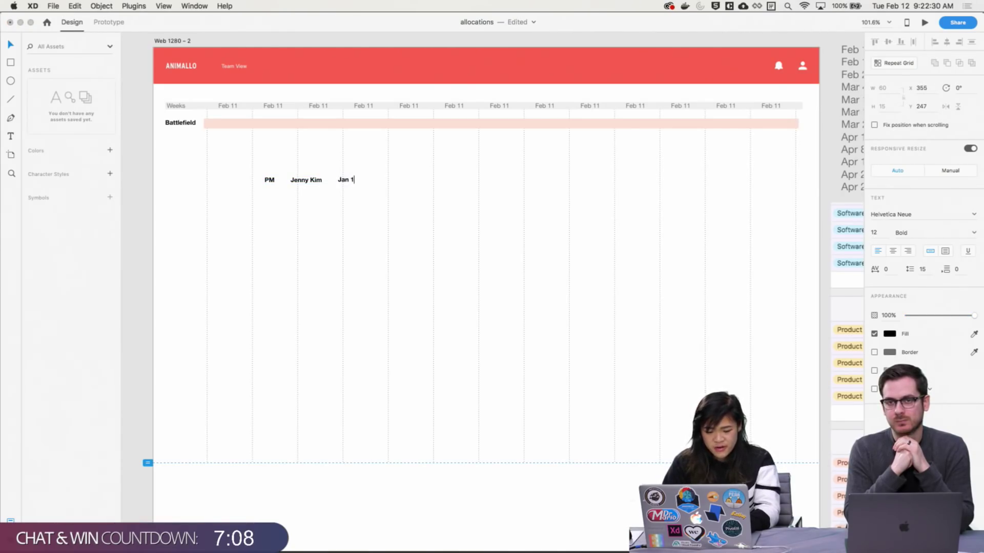
key("Escape")
left_click(375, 198)
scroll(373, 190, "left", 1)
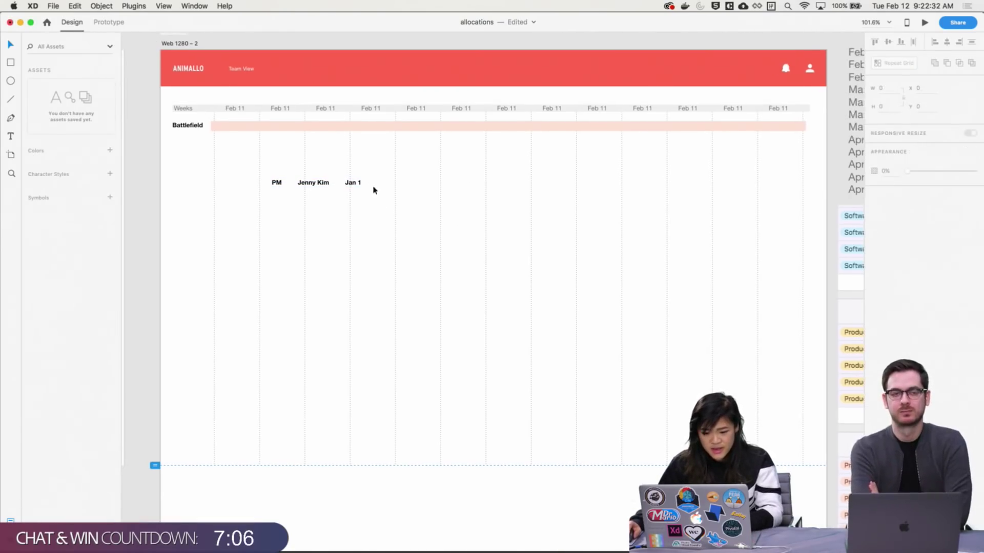
left_click_drag(373, 211, 260, 131)
Make PM regular weight and move the name label left, closer to PM
left_click(262, 156)
scroll(262, 157, "up", 1)
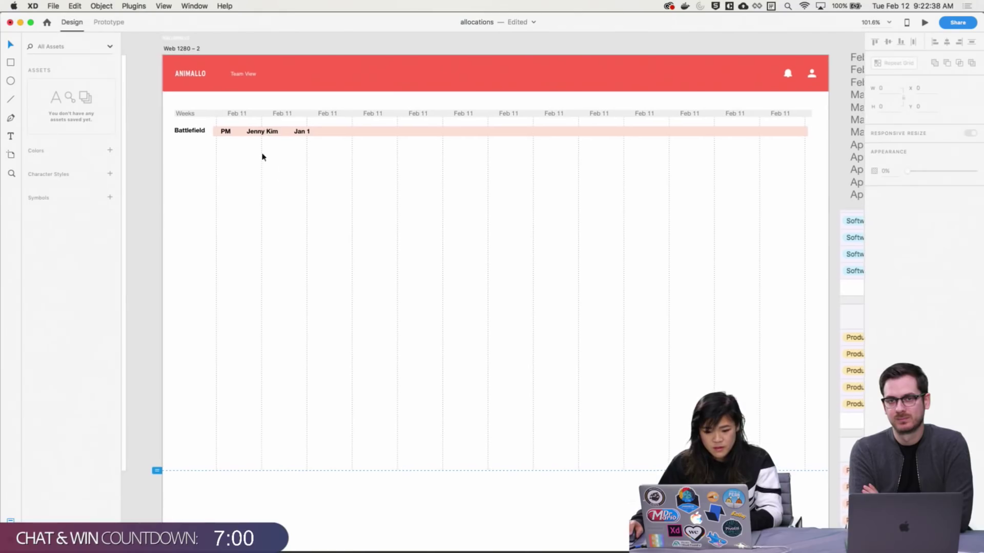
scroll(377, 184, "up", 5)
scroll(505, 287, "down", 1)
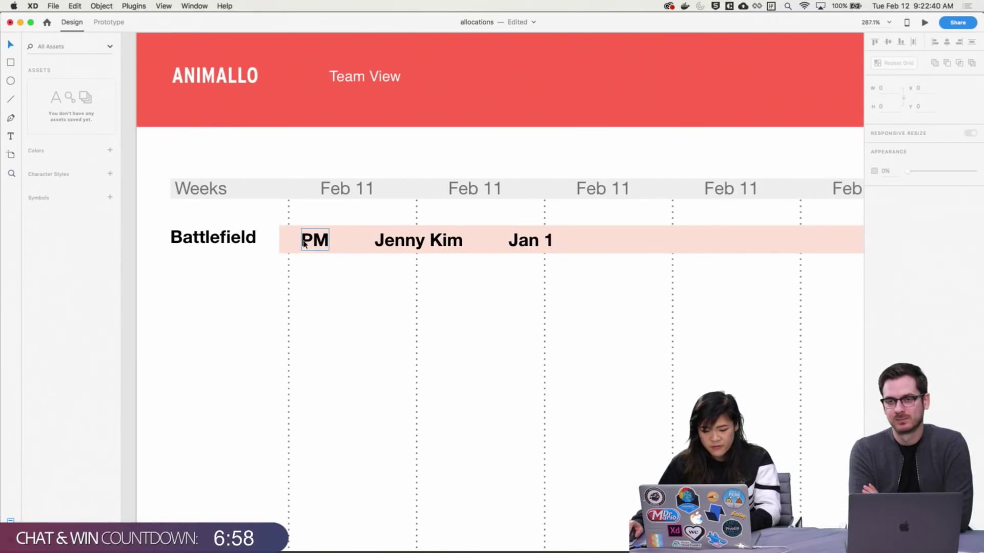
double_click(304, 241)
key("super+b")
left_click(472, 318)
scroll(424, 248, "down", 1)
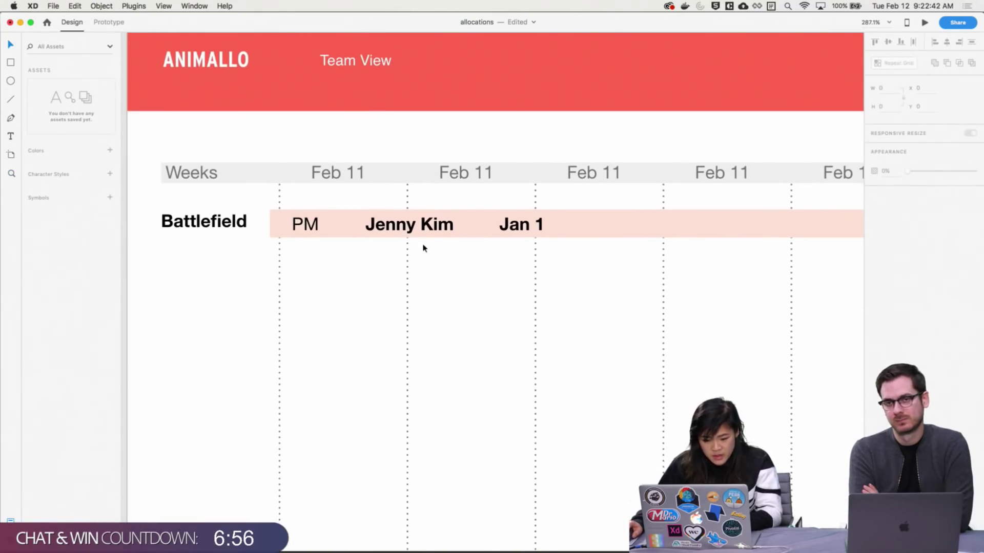
left_click_drag(429, 228, 400, 233)
left_click(459, 294)
Make Jan 1 regular weight and move it left beside the name label
scroll(458, 294, "right", 1)
scroll(458, 294, "right", 2)
double_click(485, 236)
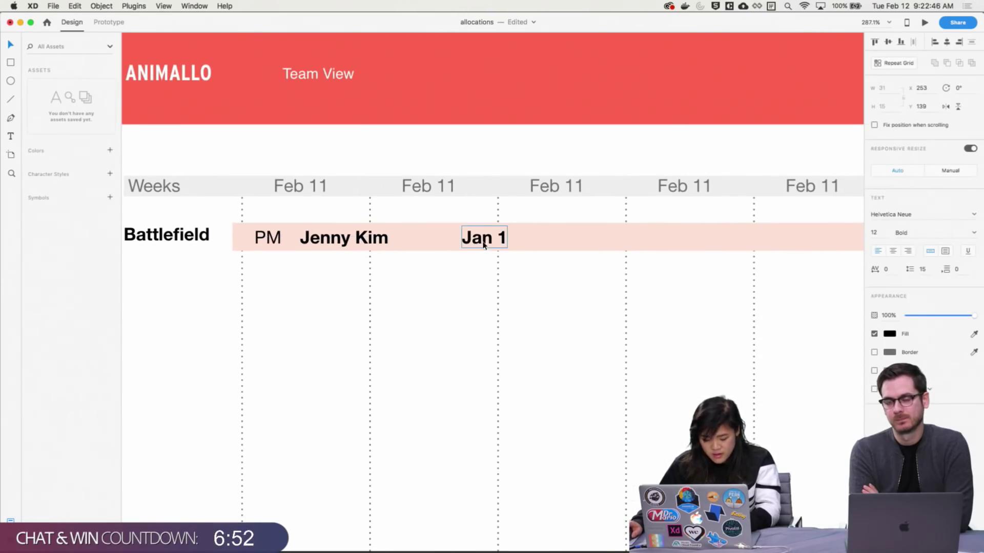
key("super+b")
left_click(488, 294)
left_click_drag(463, 245, 424, 246)
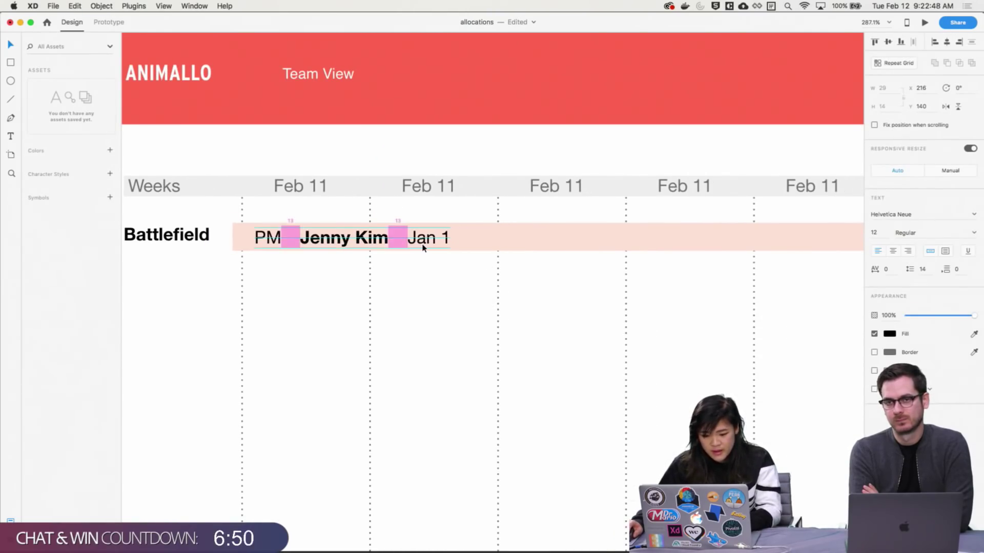
left_click(454, 305)
scroll(463, 206, "down", 5)
left_click_drag(463, 206, 461, 253)
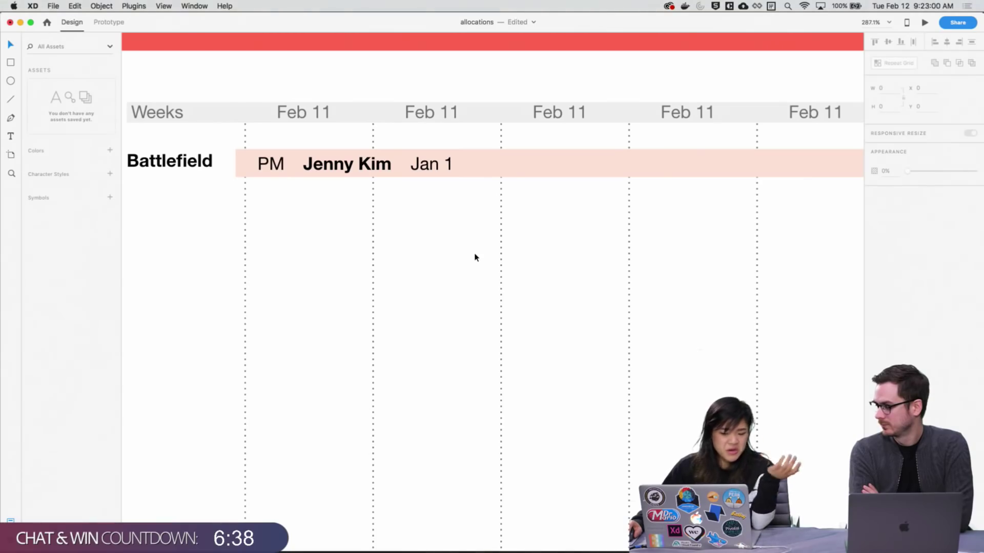
Save the allocations file and bring the dashboard UI kit window to the front
key("super+s")
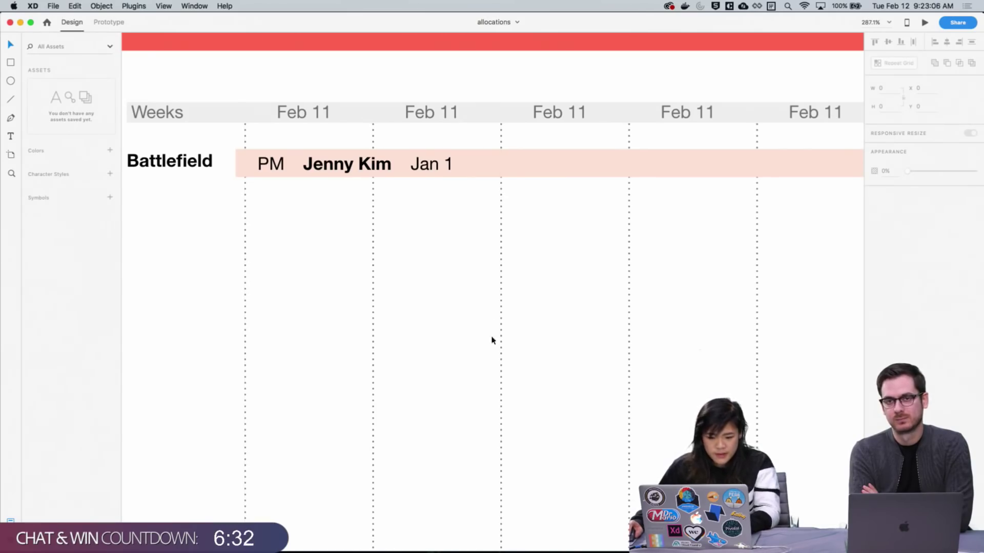
scroll(478, 369, "up", 2)
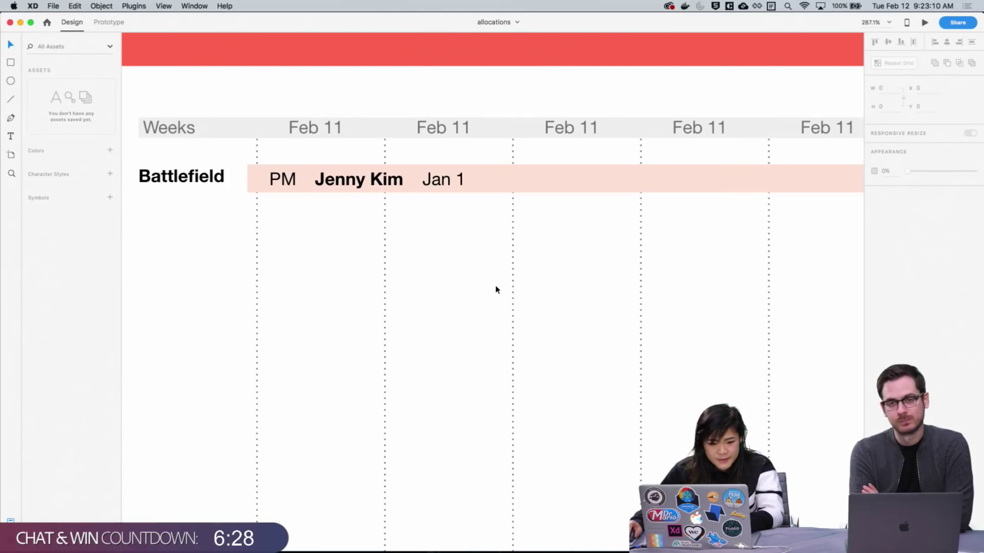
key("ctrl+Up")
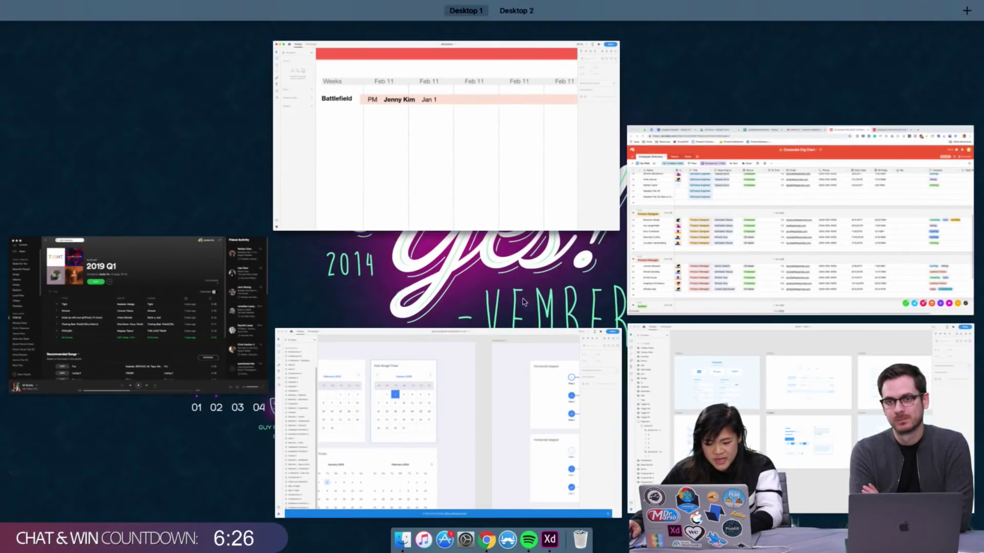
left_click(507, 358)
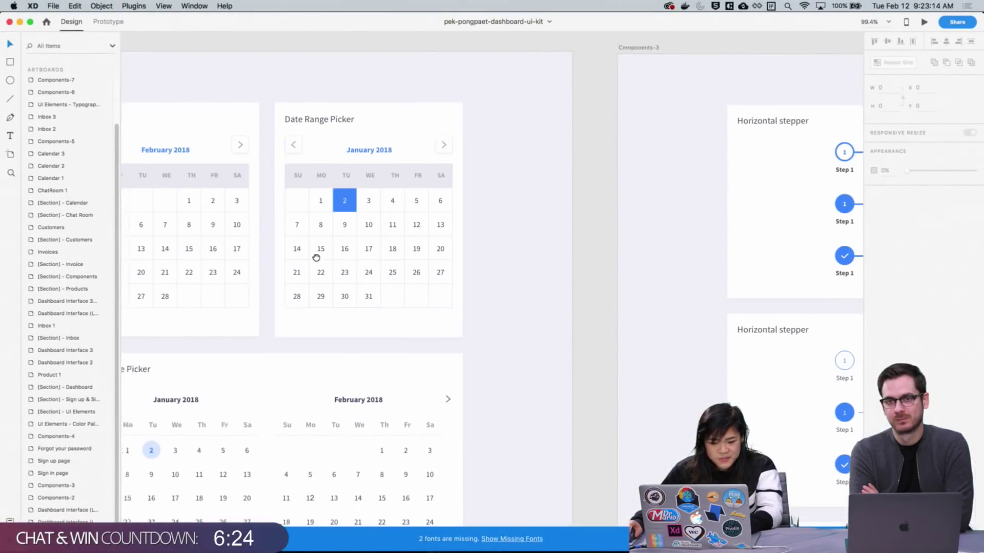
Zoom into the UI kit's UI Elements and Icons artboards, then back out to all artboards
scroll(725, 296, "down", 8)
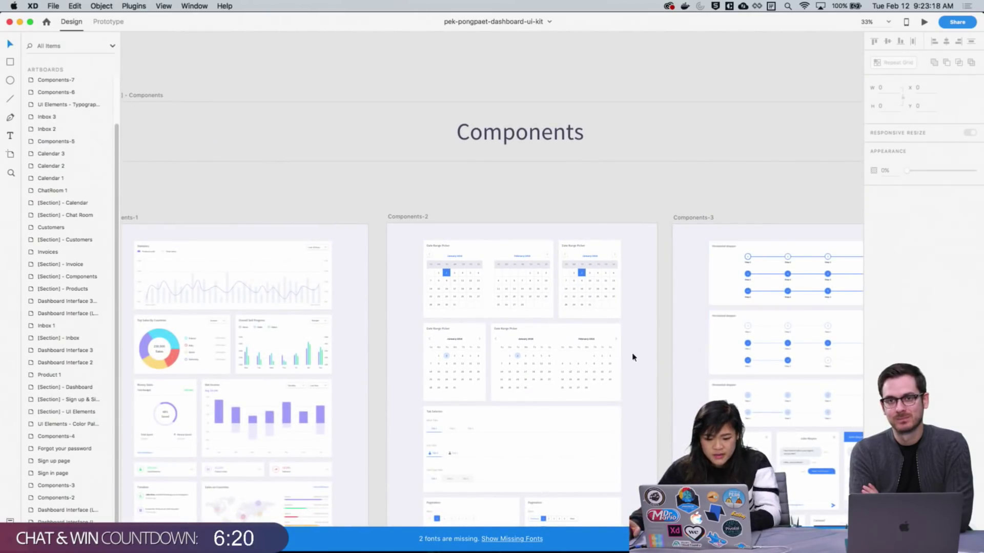
scroll(632, 355, "down", 5)
scroll(632, 356, "left", 4)
scroll(472, 367, "up", 3)
scroll(471, 367, "right", 1)
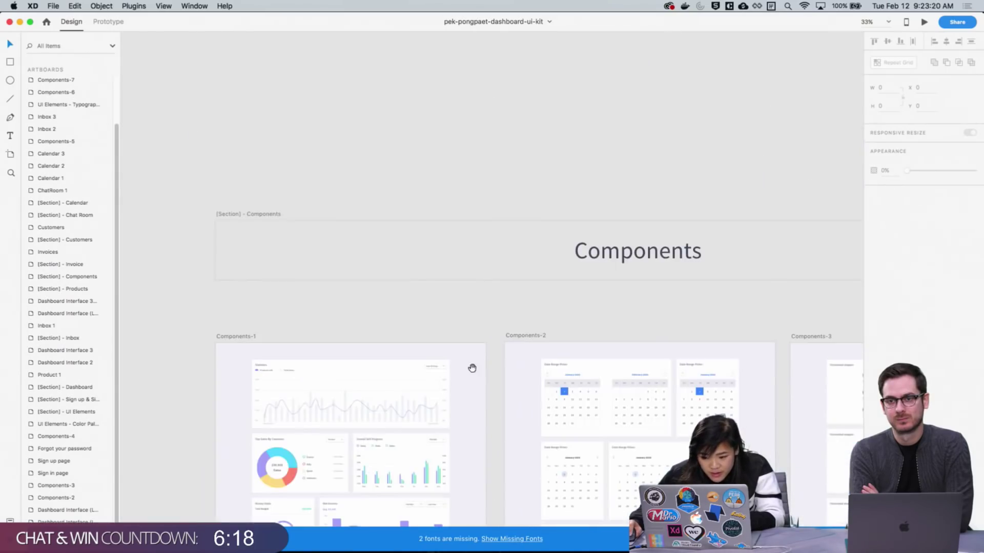
key("z")
key("super+0")
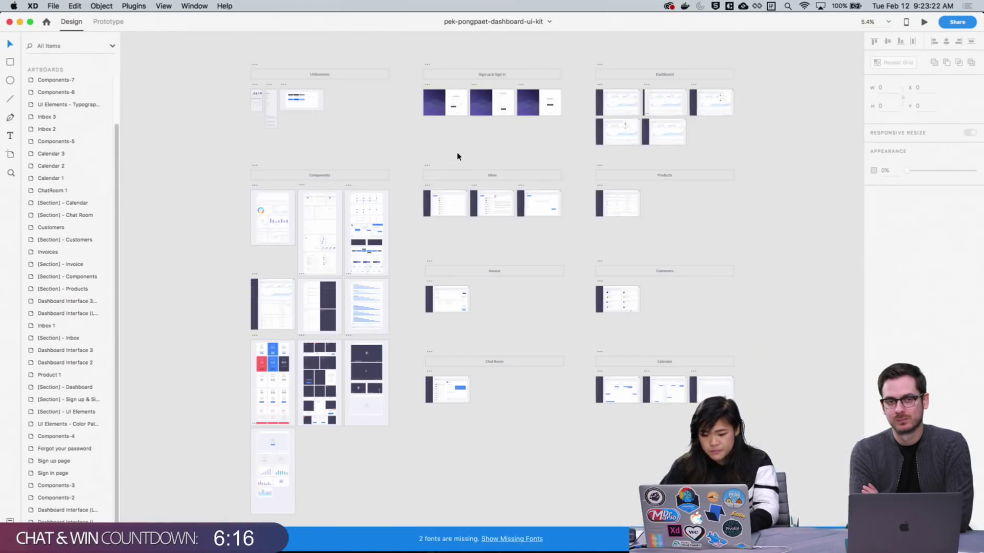
left_click_drag(250, 98, 290, 111)
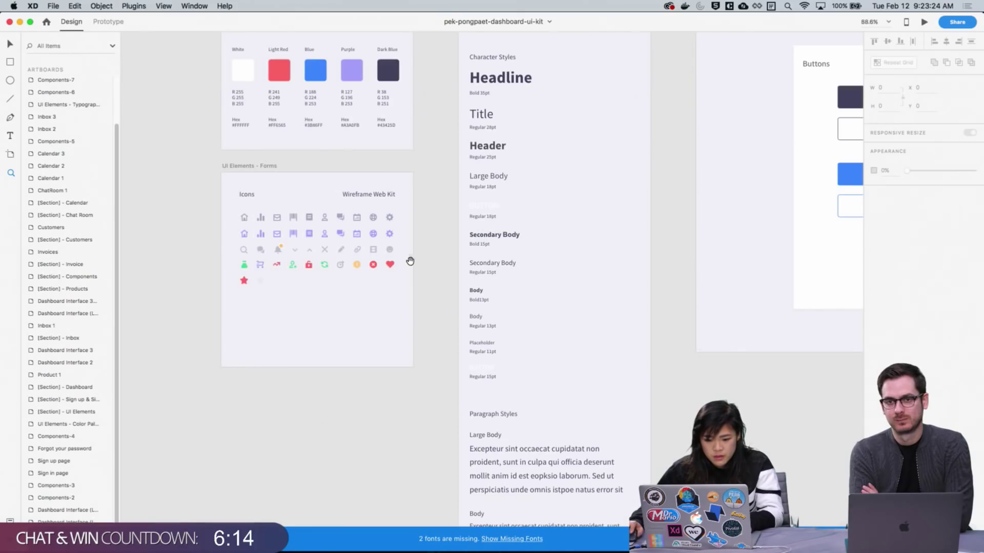
left_click_drag(231, 185, 255, 198)
scroll(638, 321, "down", 15)
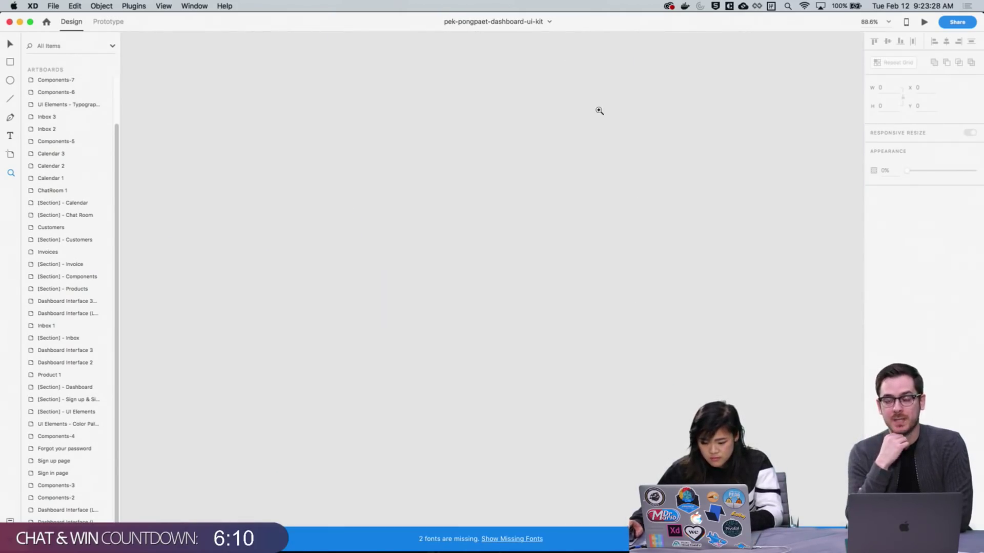
key("super+0")
Inspect the Components-2, Components-3 and Notification components, then switch to the Wires - Web document
left_click_drag(302, 186, 410, 278)
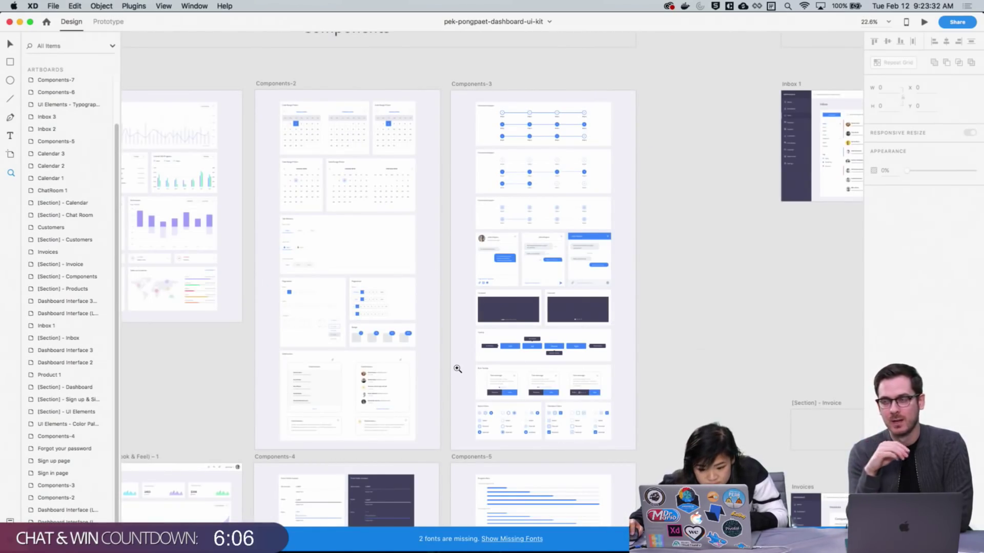
scroll(456, 367, "up", 2)
left_click_drag(276, 137, 430, 350)
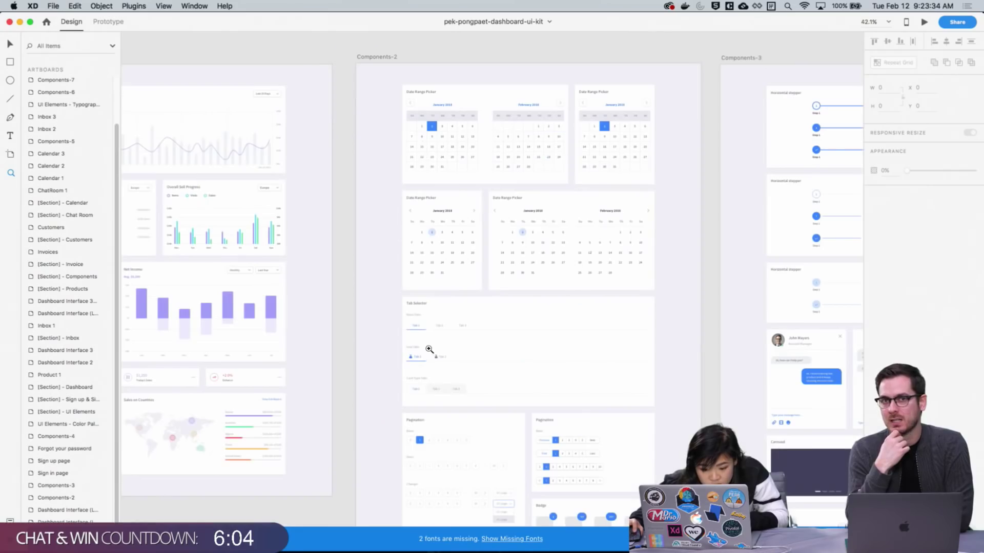
left_click_drag(600, 454, 595, 230)
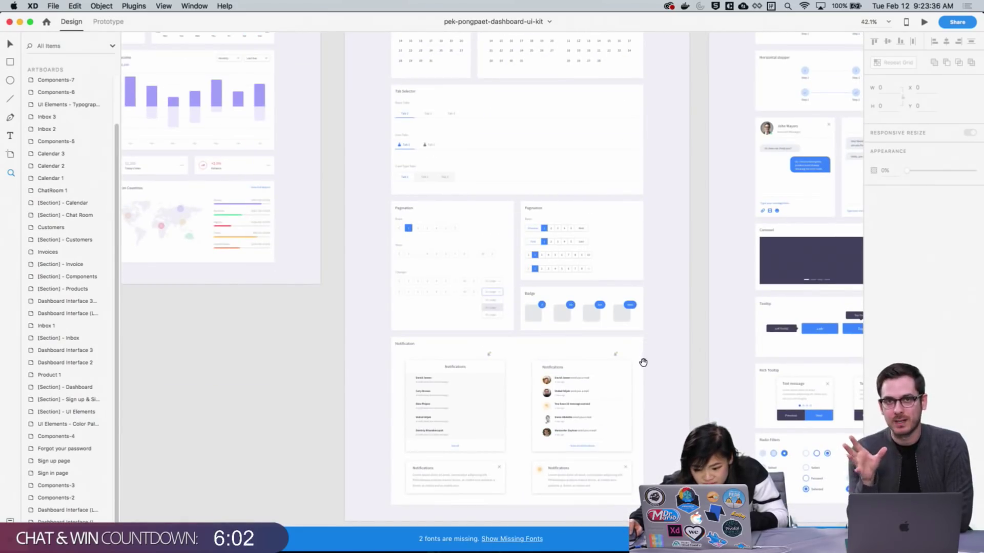
scroll(643, 362, "down", 10)
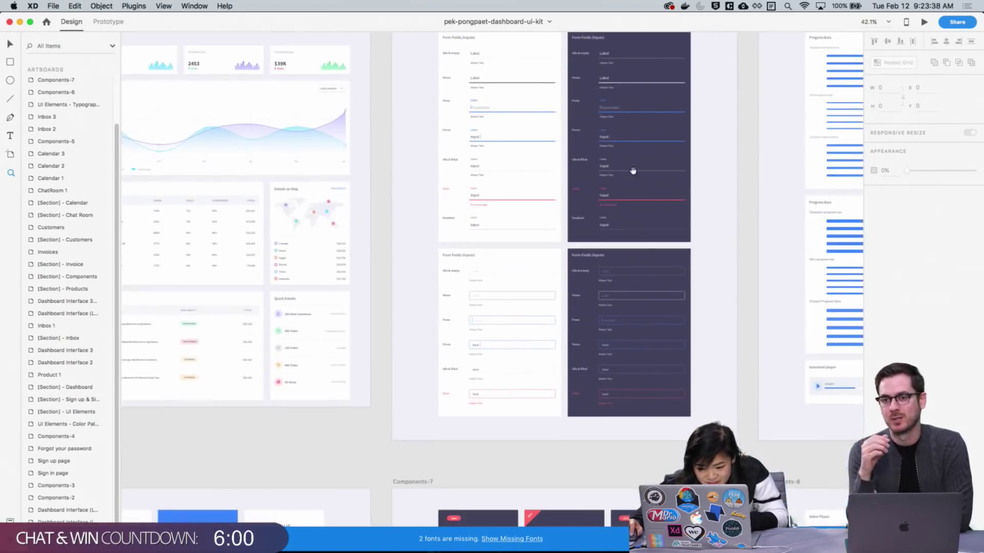
scroll(634, 171, "down", 6)
scroll(621, 279, "right", 6)
scroll(540, 158, "up", 3)
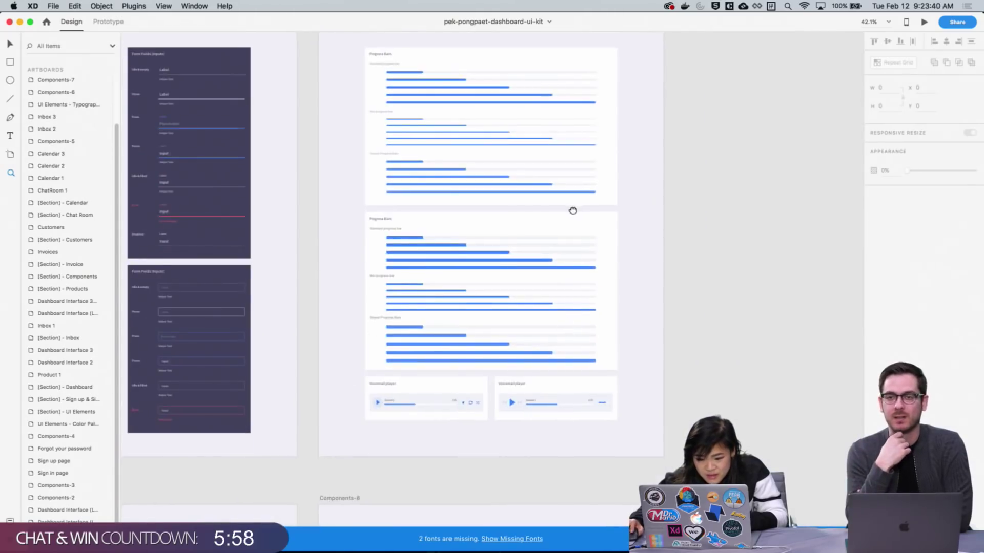
scroll(573, 211, "up", 15)
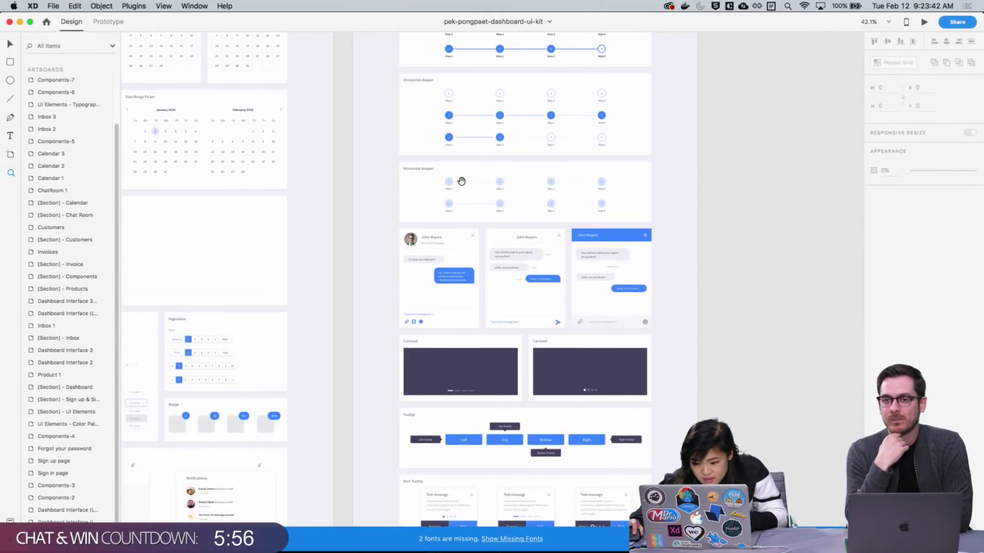
scroll(461, 181, "up", 5)
scroll(501, 402, "down", 5)
scroll(483, 246, "up", 10)
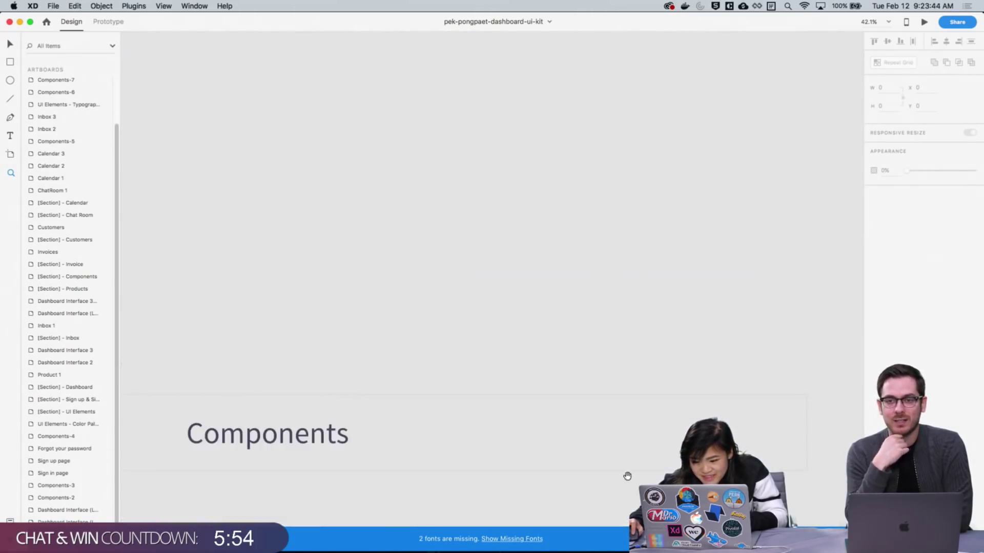
scroll(520, 294, "up", 10)
scroll(474, 329, "left", 8)
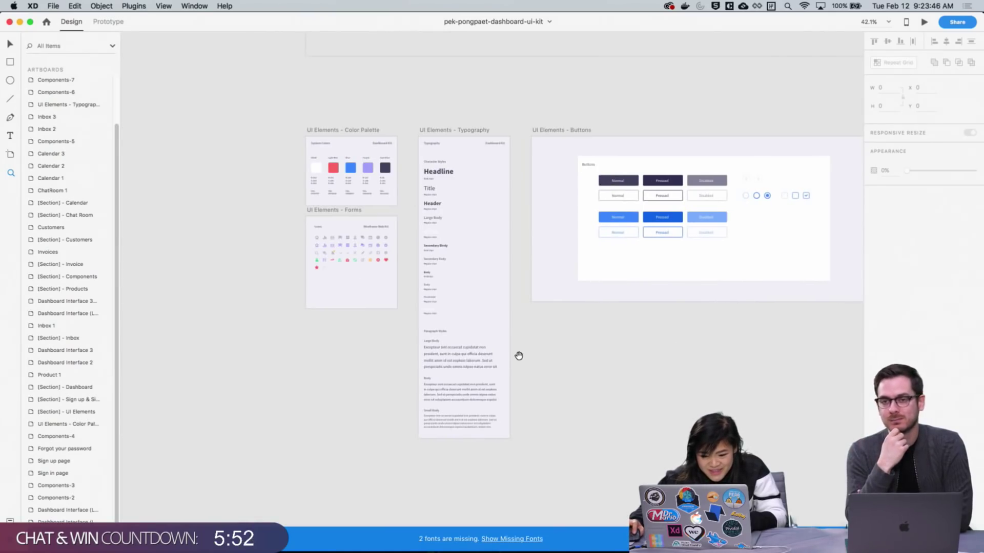
scroll(528, 358, "left", 4)
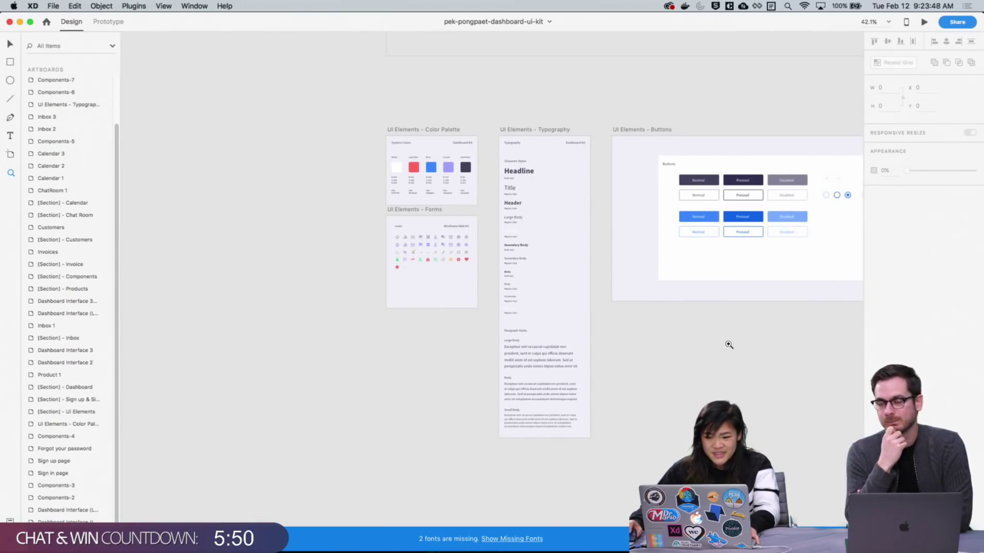
key("super+grave")
key("super+grave")
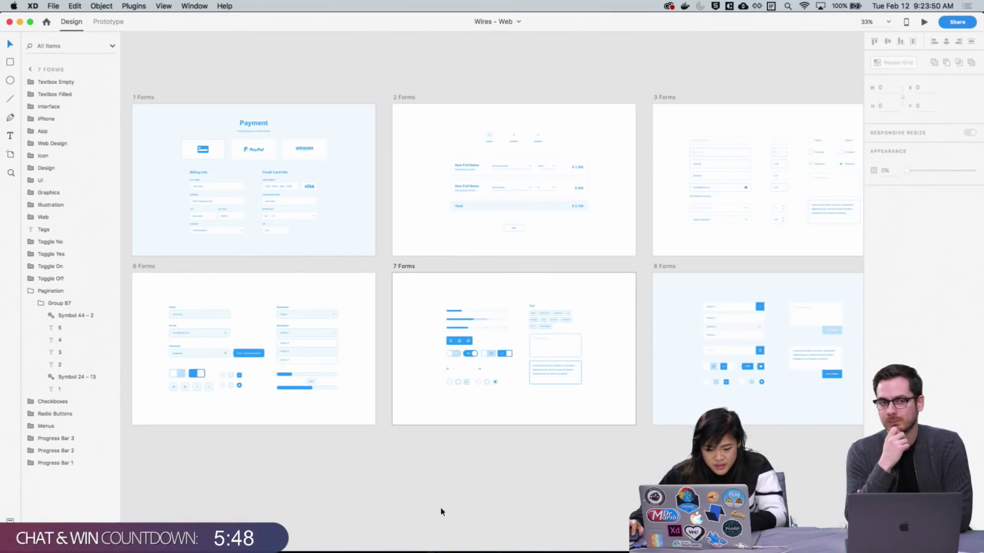
Zoom into the UI Elements – Forms Icons artboard and select the Forward arrow icon
scroll(467, 482, "left", 10)
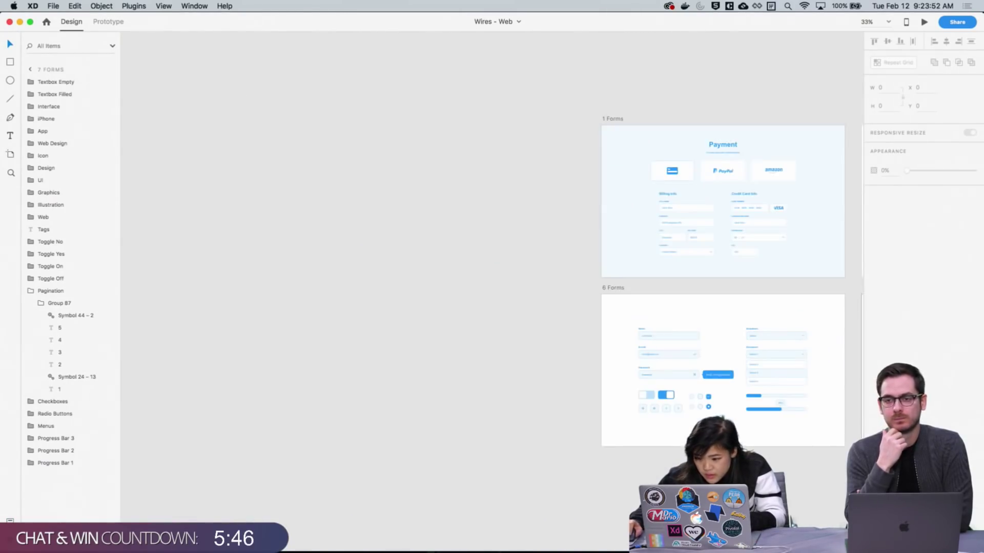
scroll(474, 410, "right", 6)
key("super+equal")
key("super+equal")
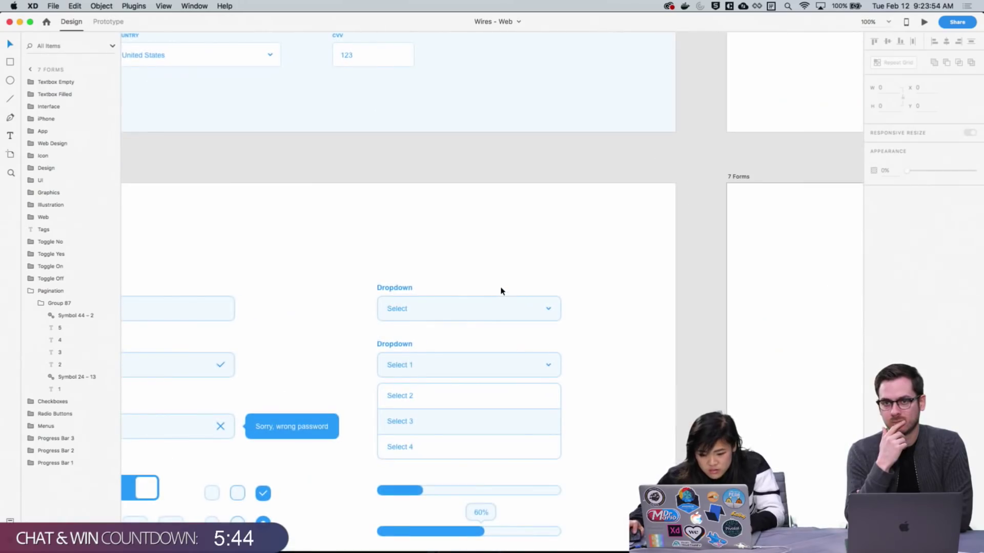
key("super+0")
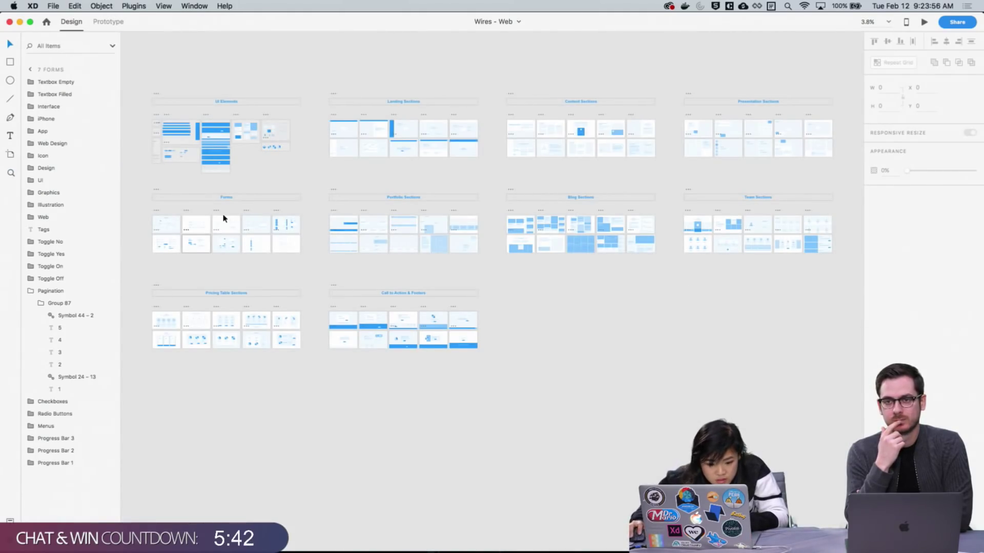
key("z")
left_click_drag(151, 113, 298, 176)
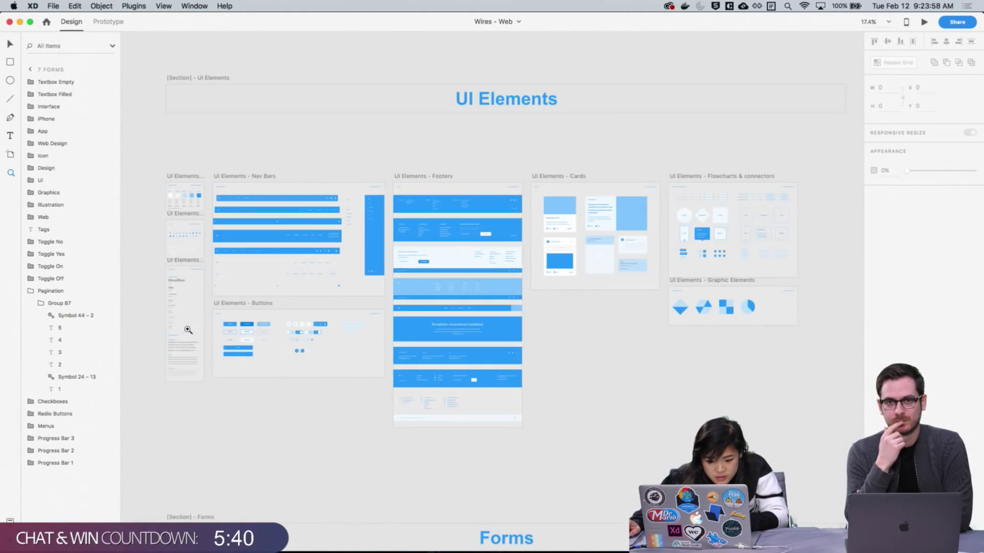
left_click_drag(163, 224, 257, 283)
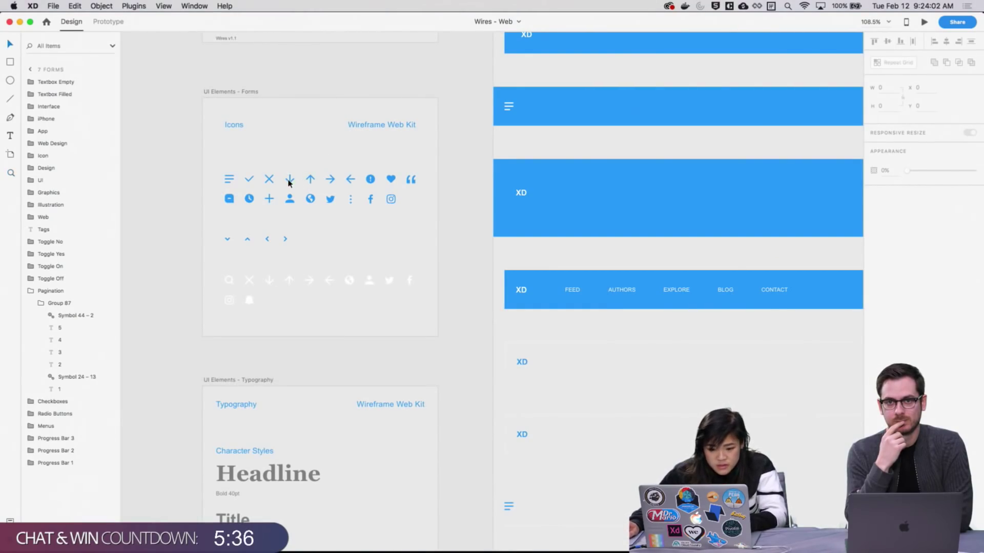
left_click(330, 179)
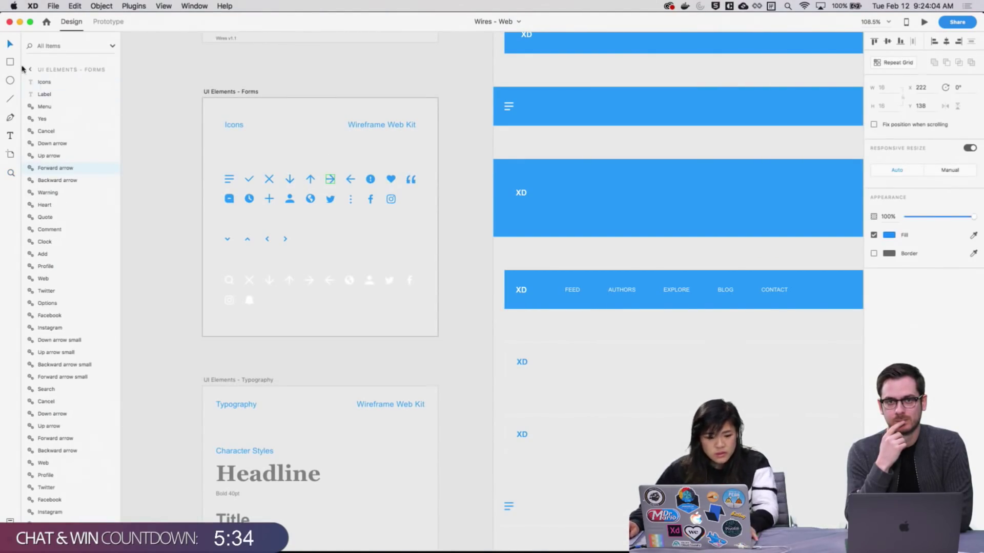
key("super+grave")
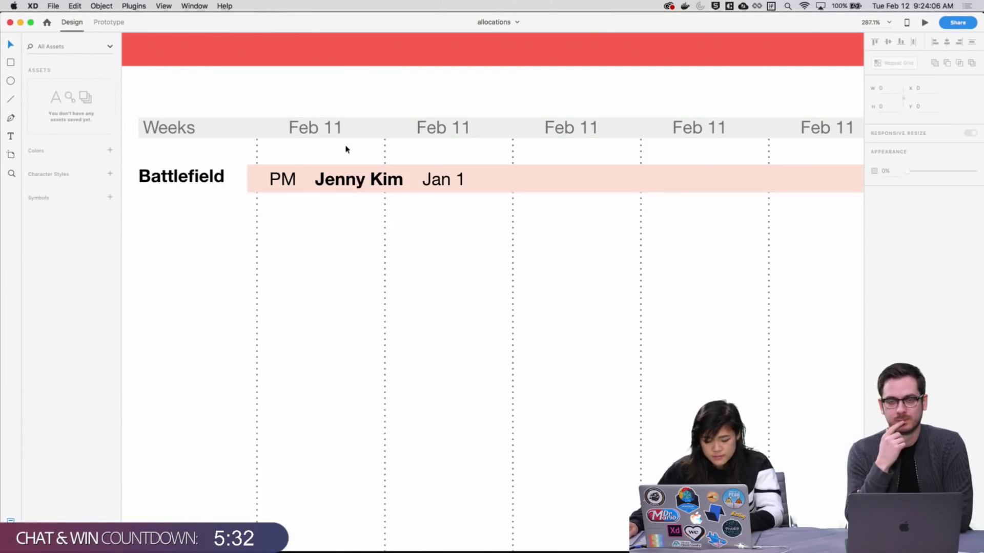
key("super+v")
left_click_drag(442, 177, 486, 179)
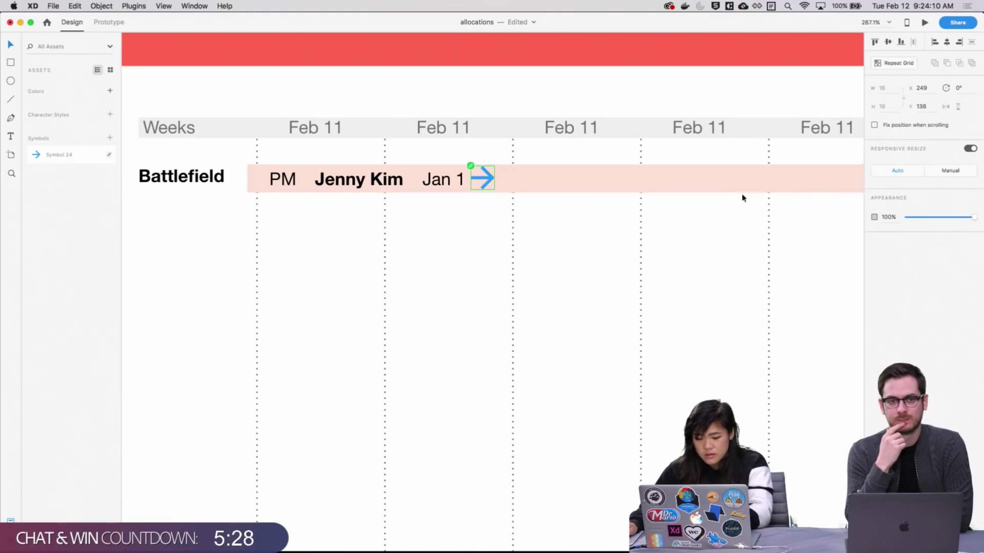
right_click(487, 183)
left_click(487, 183)
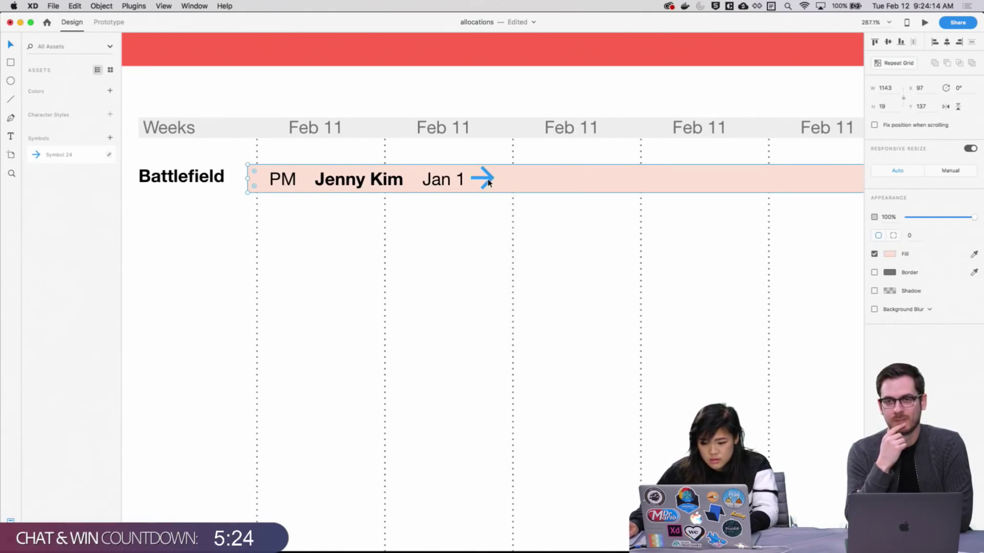
double_click(487, 183)
right_click(488, 178)
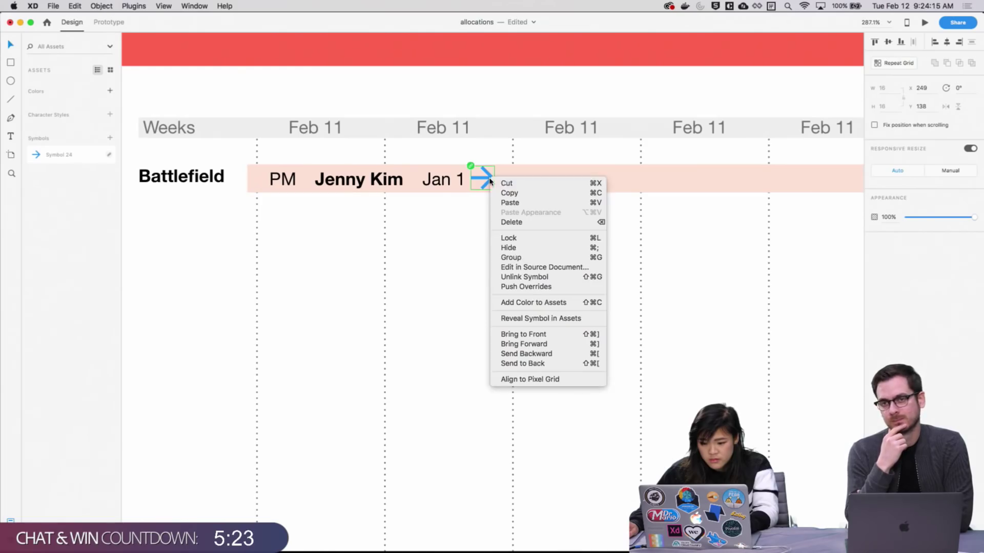
left_click(524, 277)
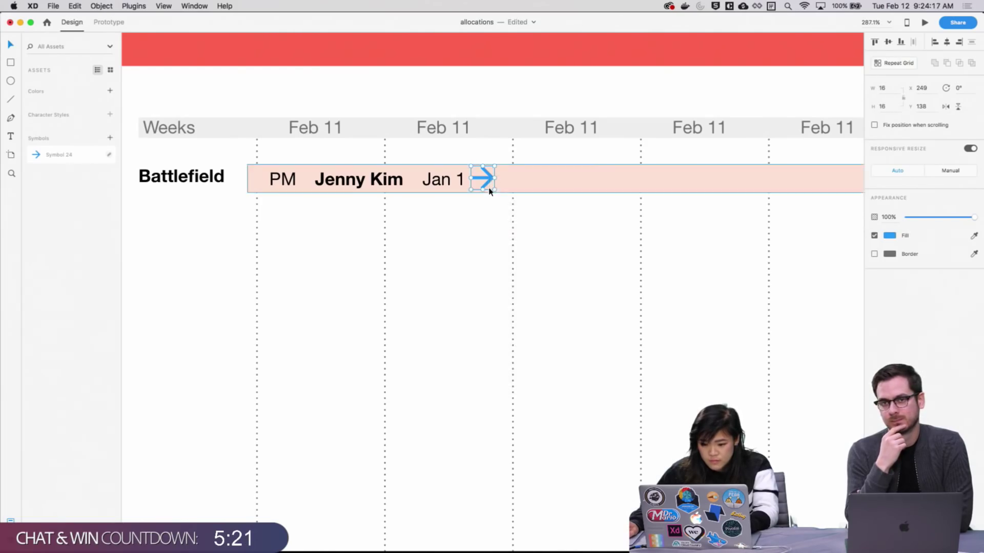
Recolour the pasted arrow to salmon #FFB090
left_click(889, 237)
left_click(974, 237)
left_click(554, 185)
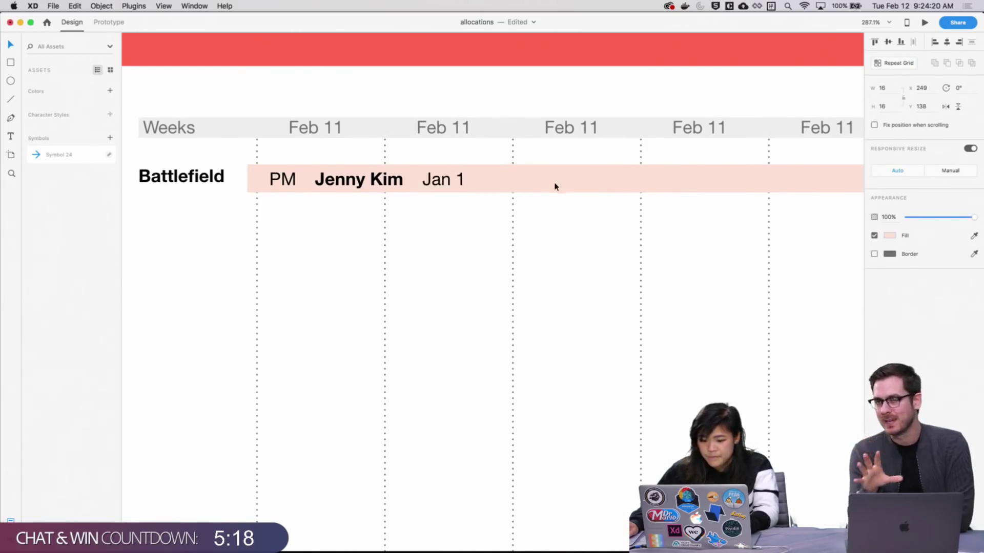
left_click(885, 237)
left_click_drag(793, 214, 802, 175)
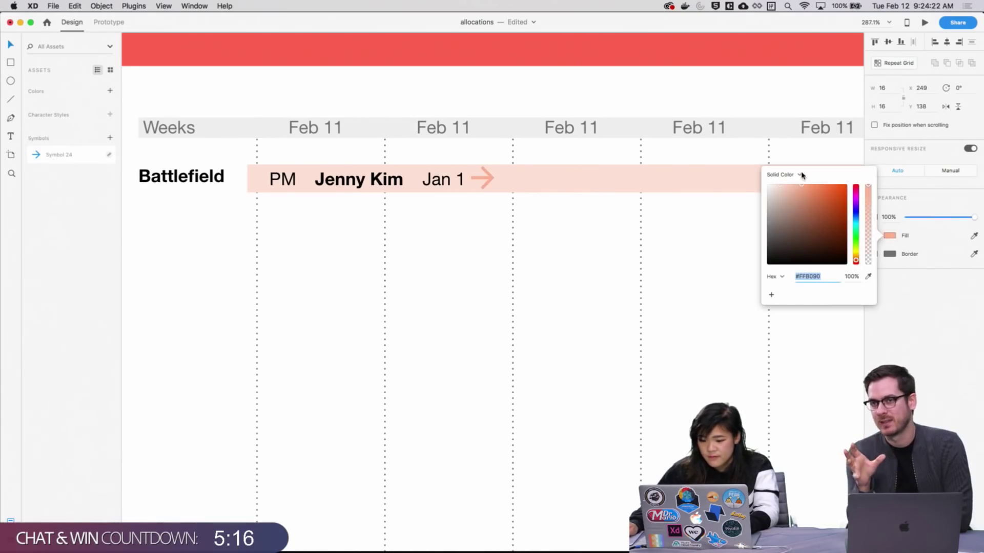
left_click(557, 278)
scroll(577, 303, "down", 1)
scroll(578, 303, "down", 3)
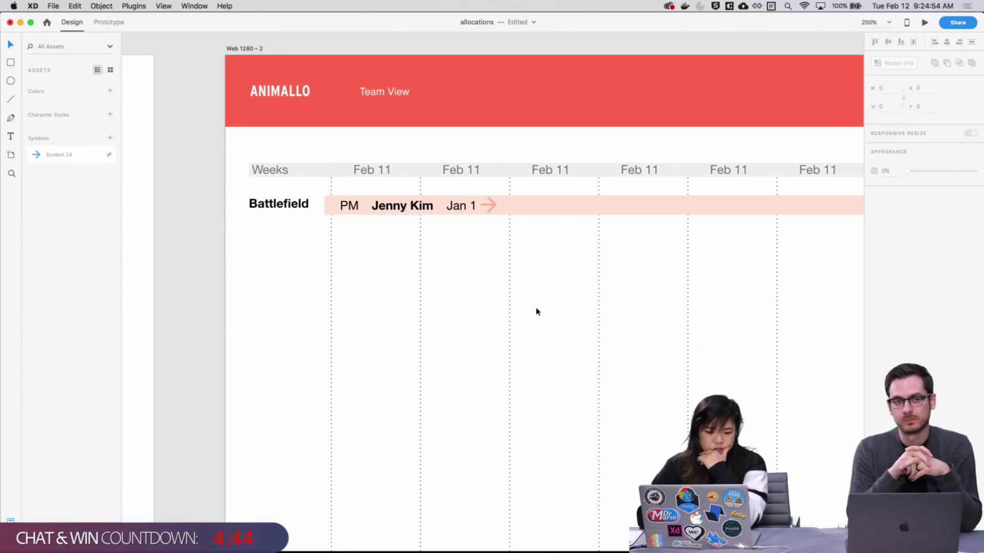
Save the allocations file with Cmd+S
key("super+s")
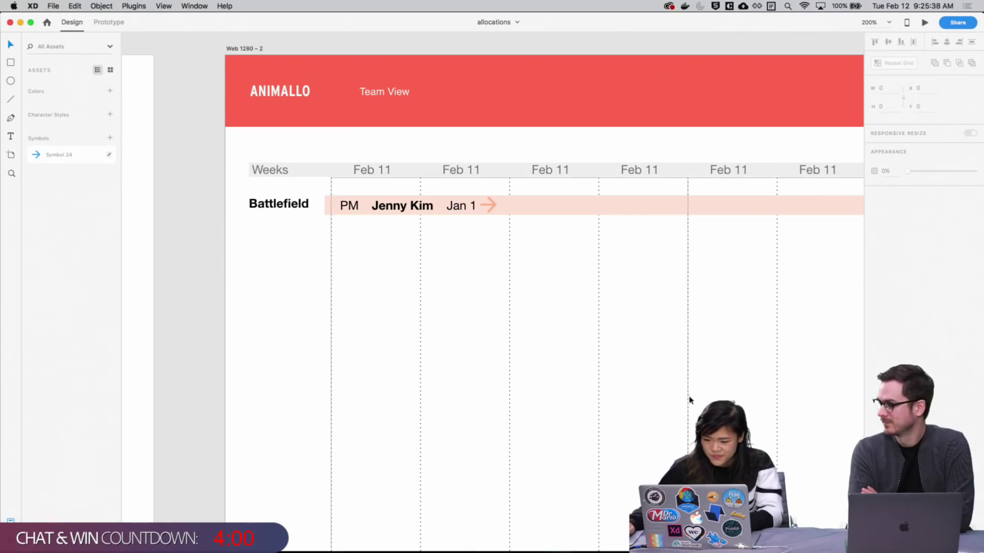
Resize the Jan 1 arrow to 12 × 12 with locked proportions and nudge it up level with the text
scroll(564, 287, "up", 3)
scroll(564, 287, "left", 3)
left_click(544, 261)
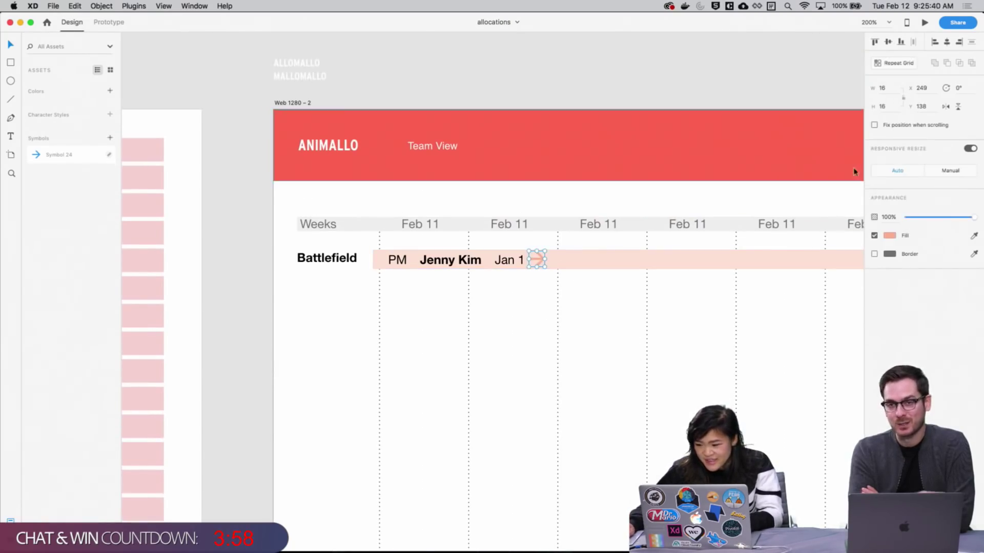
left_click(882, 106)
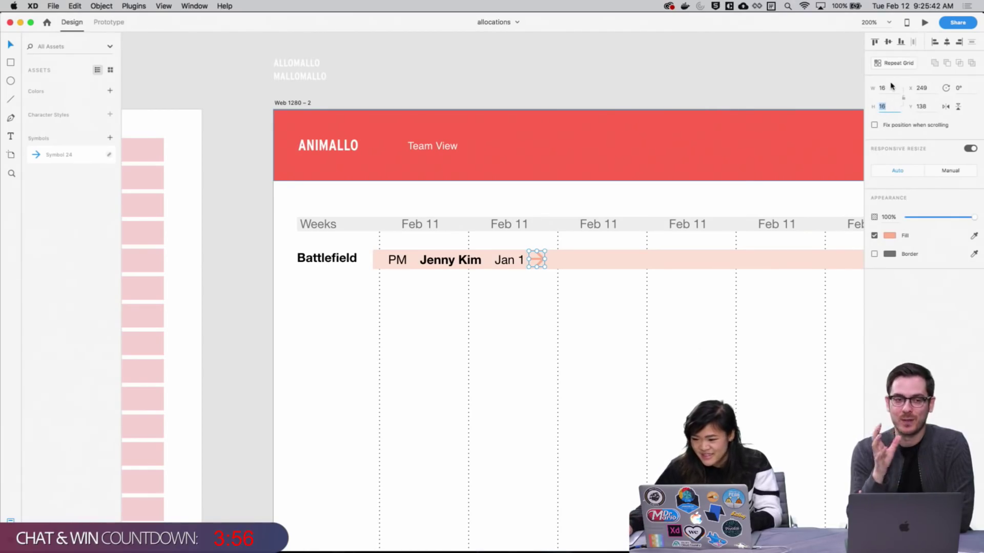
left_click(903, 98)
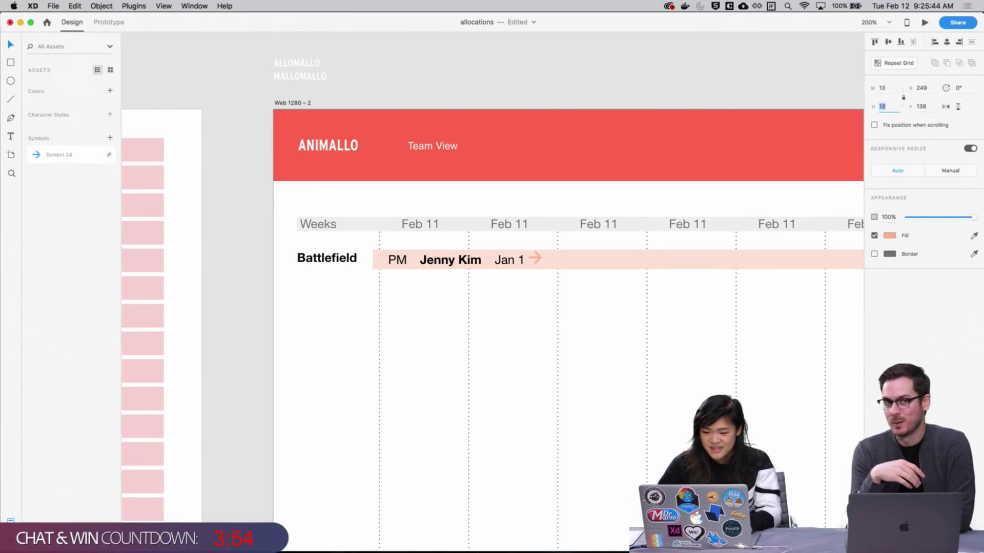
left_click(722, 327)
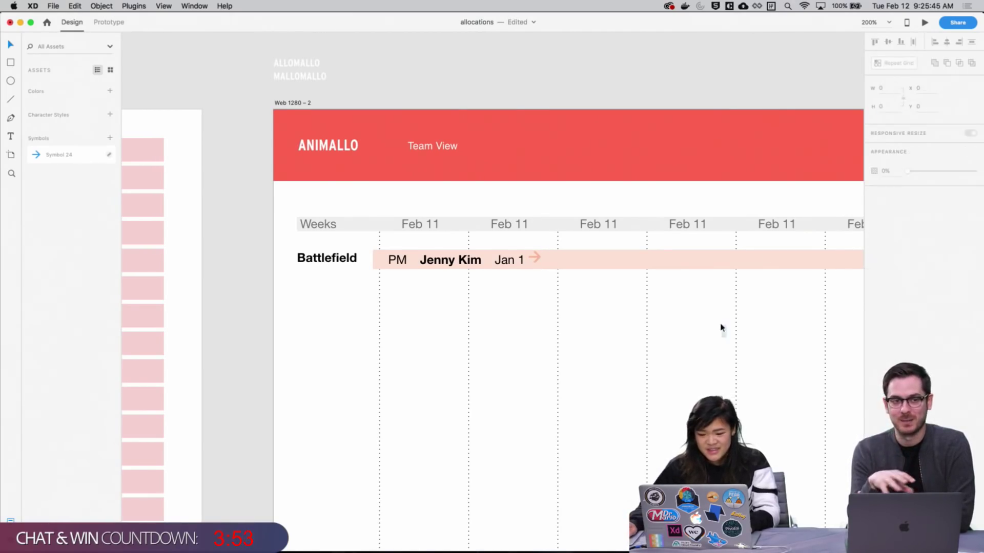
left_click(537, 263)
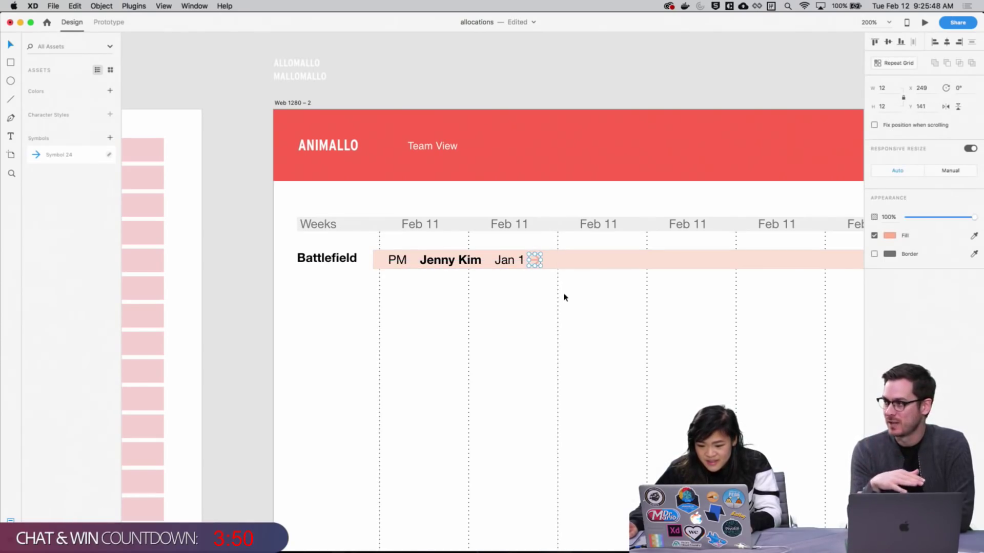
key("Up")
key("Up")
left_click(592, 314)
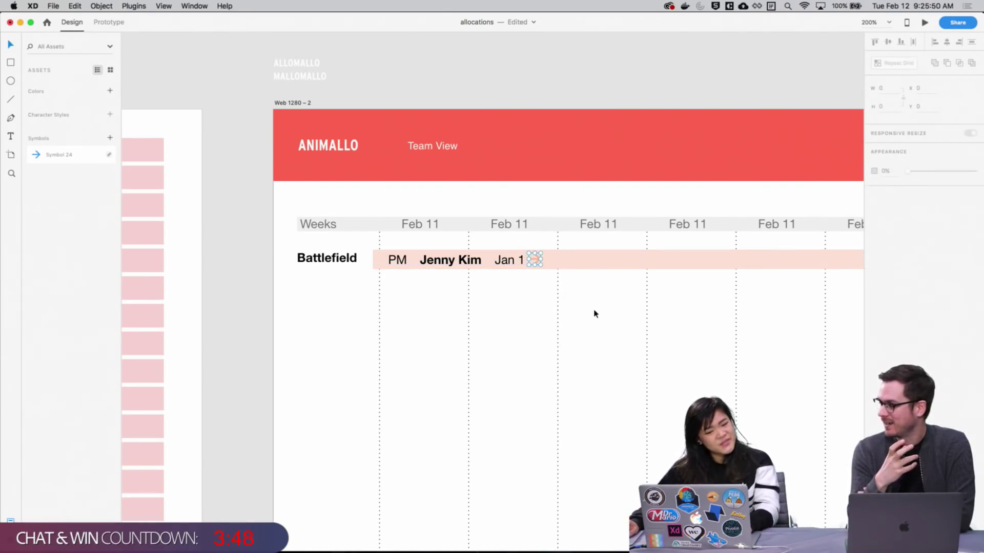
left_click_drag(592, 314, 483, 282)
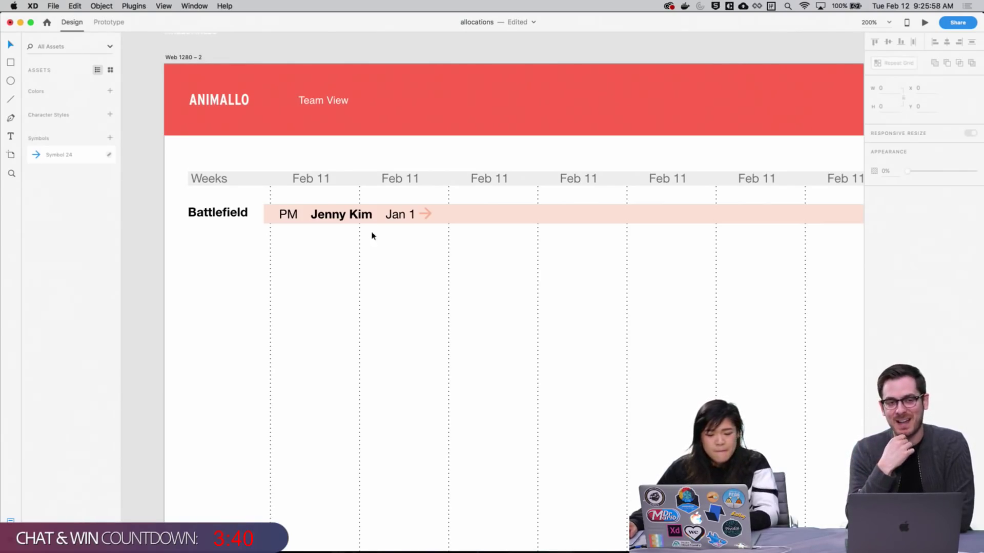
scroll(538, 248, "right", 2)
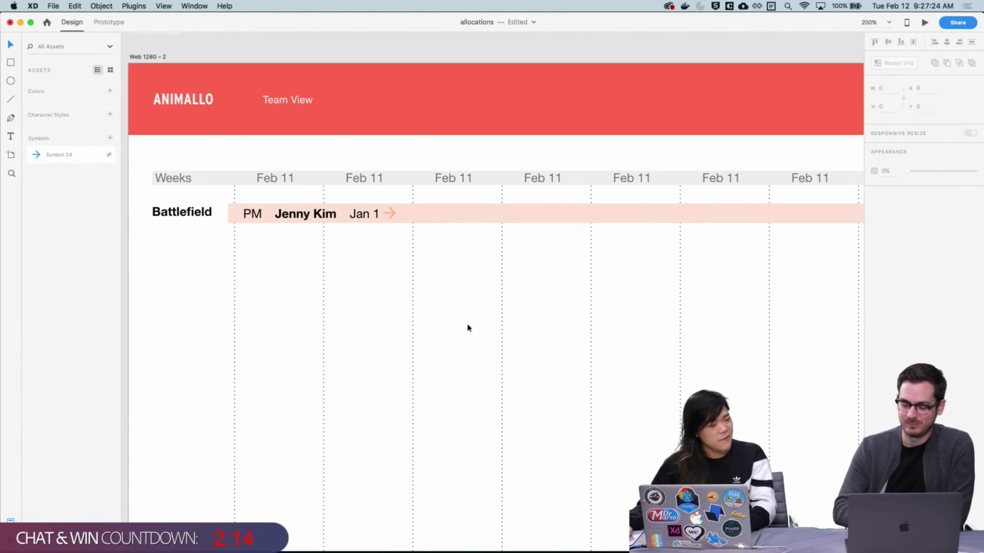
scroll(459, 284, "down", 2)
scroll(461, 275, "left", 2)
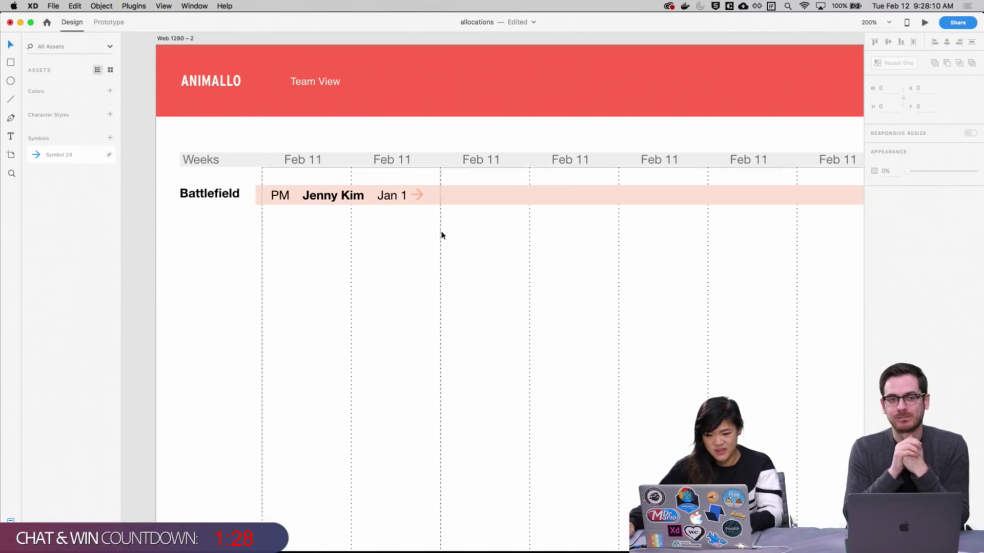
scroll(461, 304, "right", 2)
scroll(451, 301, "right", 5)
scroll(265, 244, "left", 5)
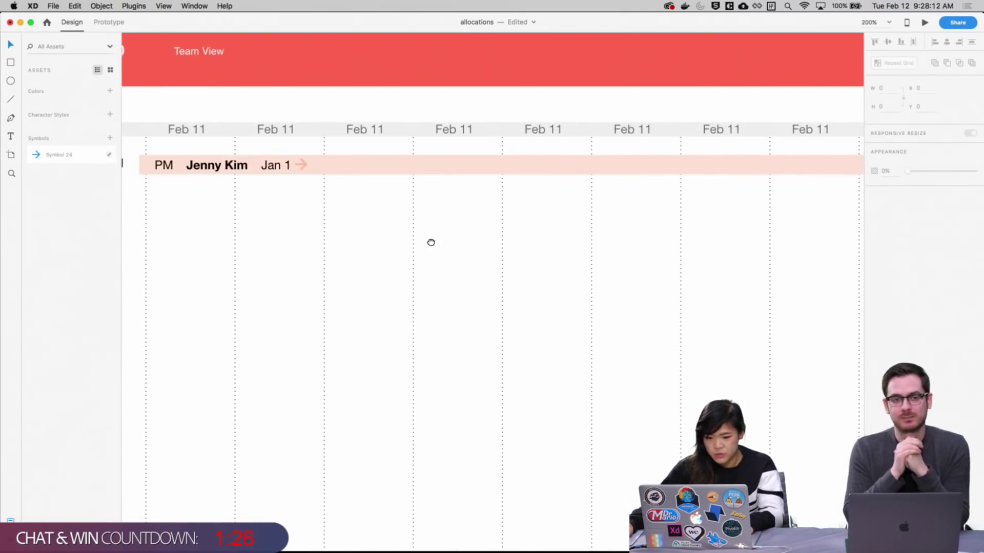
scroll(451, 199, "left", 2)
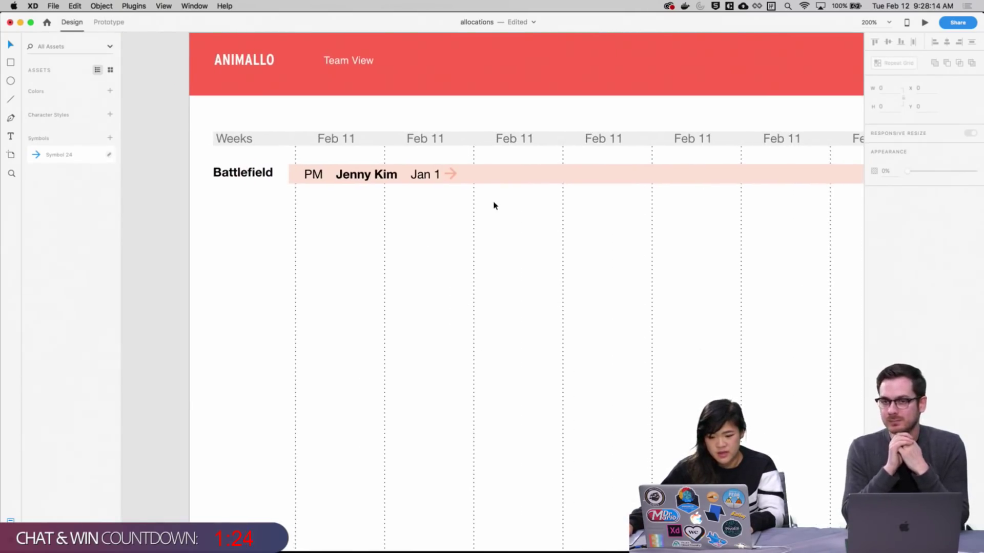
left_click_drag(494, 203, 300, 181)
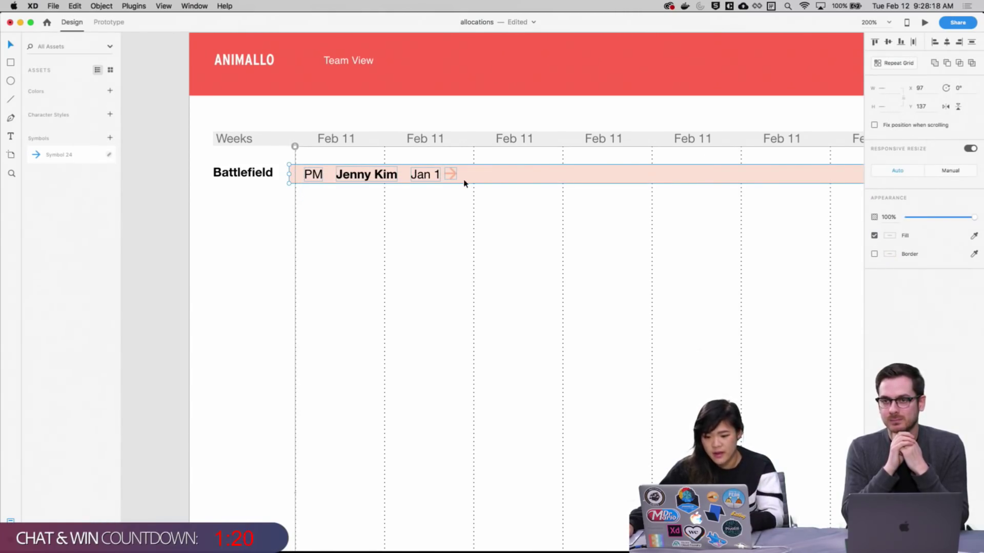
key("Down")
key("Down")
key("Down")
key("Down")
key("Down")
key("Down")
key("Down")
key("Down")
key("Down")
key("Down")
key("Down")
key("Down")
key("Down")
key("Down")
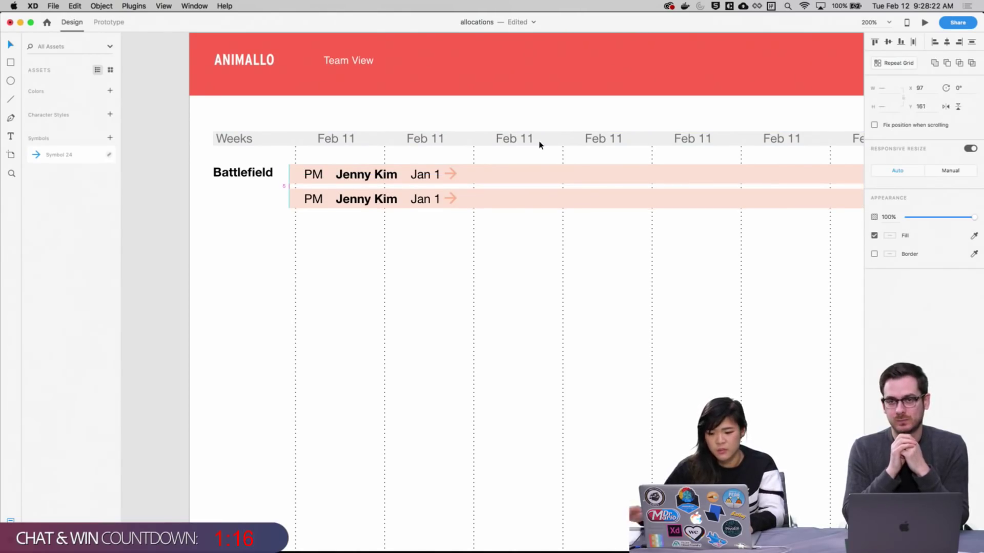
scroll(588, 246, "up", 1)
left_click(323, 210)
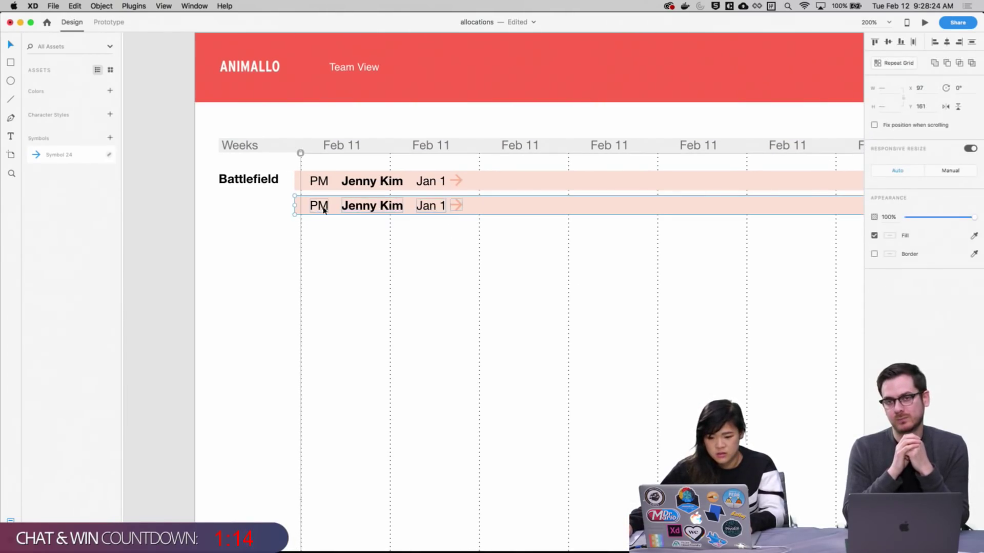
scroll(483, 262, "up", 1)
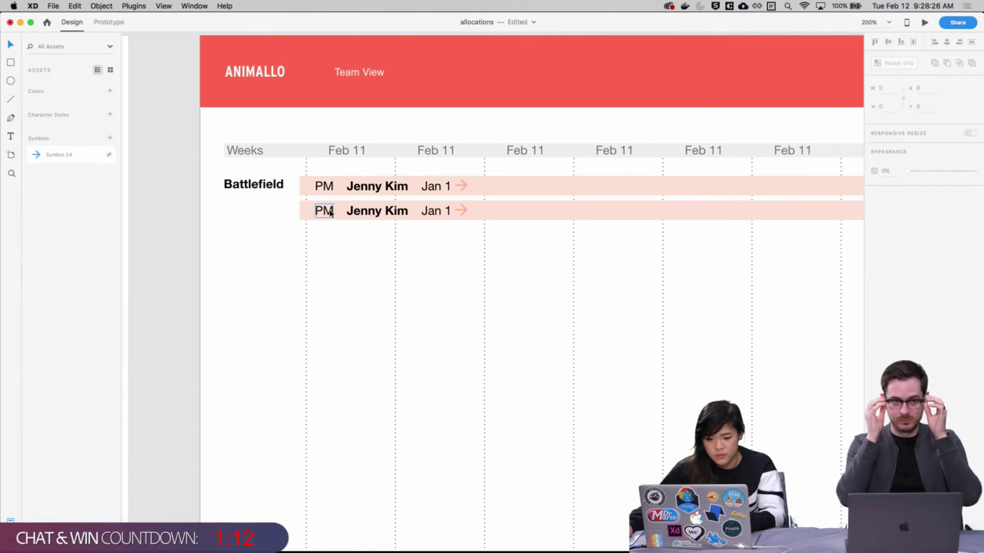
double_click(324, 210)
type("P")
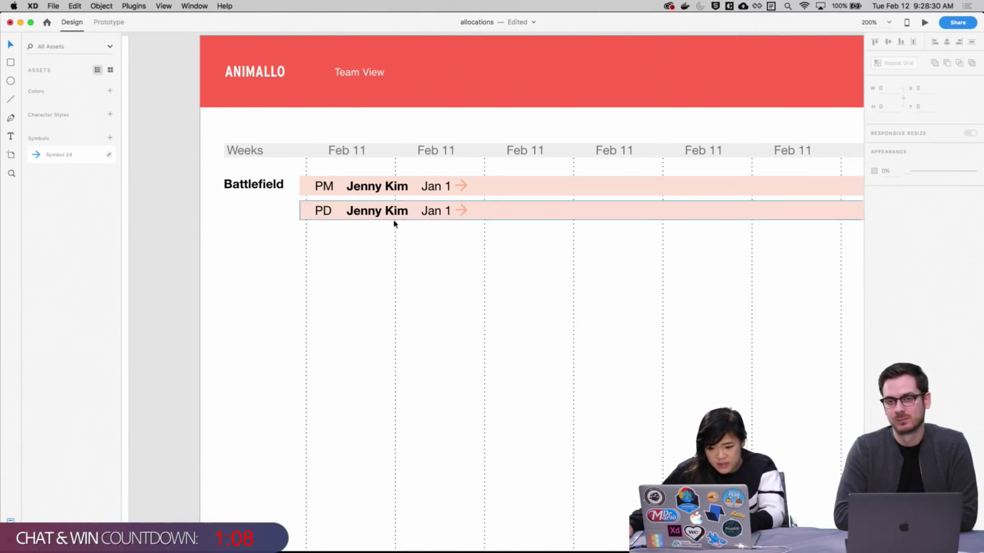
double_click(374, 216)
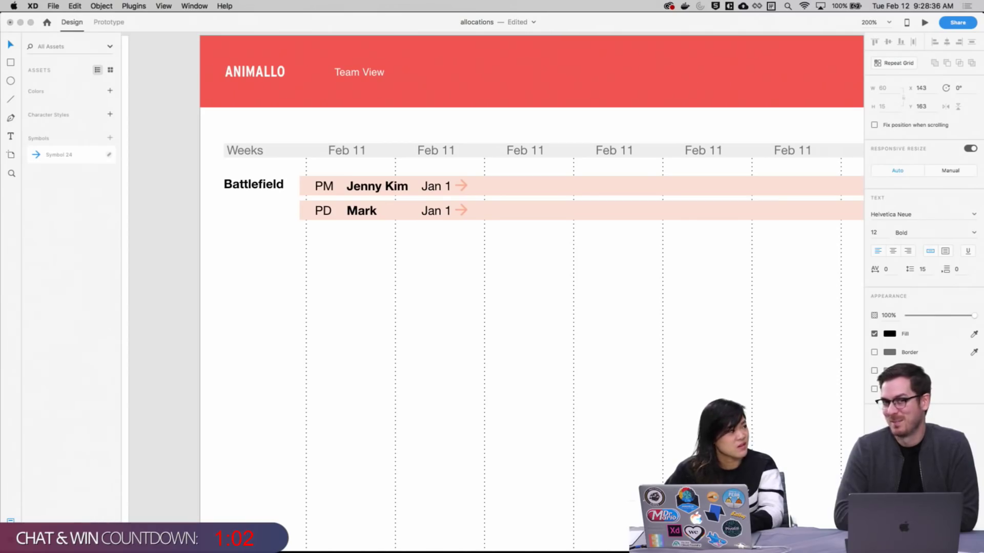
left_click(413, 254)
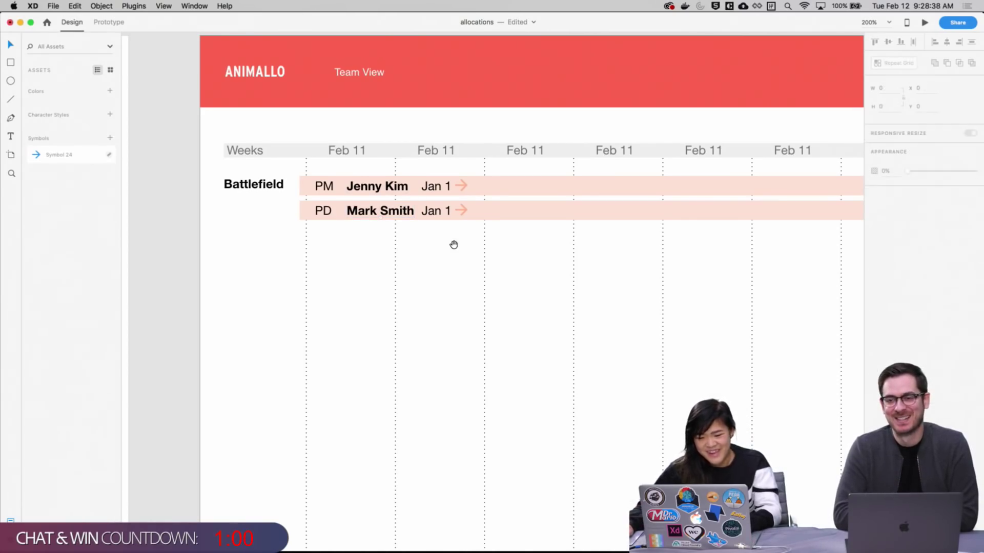
scroll(454, 244, "up", 1)
left_click_drag(466, 235, 367, 211)
scroll(495, 255, "right", 3)
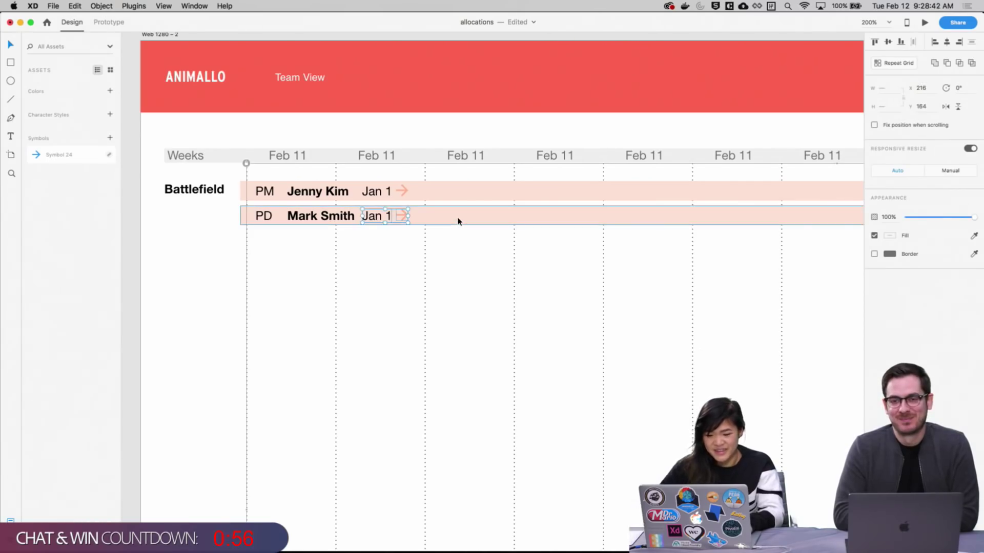
Shift the PD bar's Jan 1 date and arrow to the right
key("shift+Right")
key("Escape")
scroll(451, 262, "right", 2)
scroll(424, 255, "up", 1)
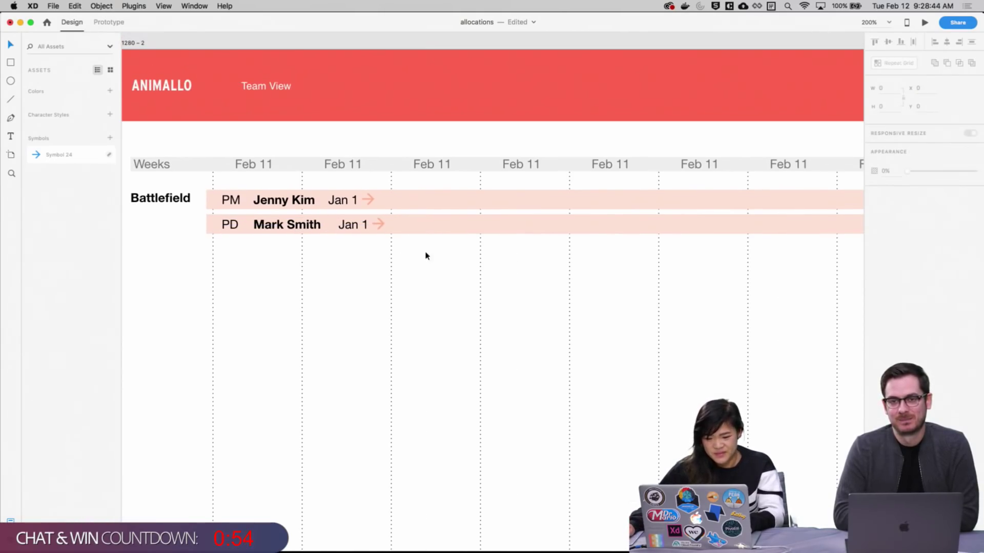
left_click_drag(424, 251, 401, 251)
left_click(507, 228)
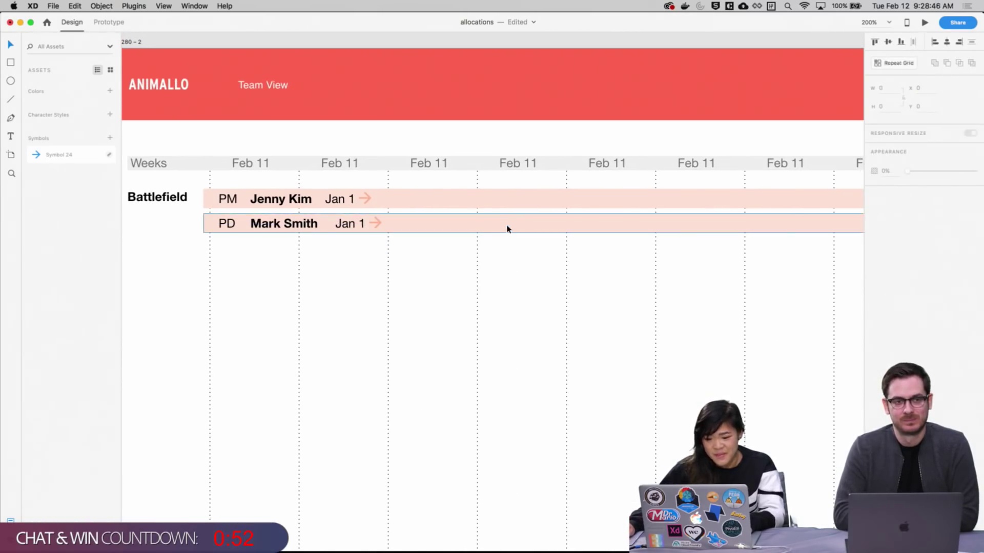
scroll(442, 290, "down", 4)
scroll(441, 290, "right", 3)
scroll(750, 267, "right", 8)
scroll(734, 325, "left", 1)
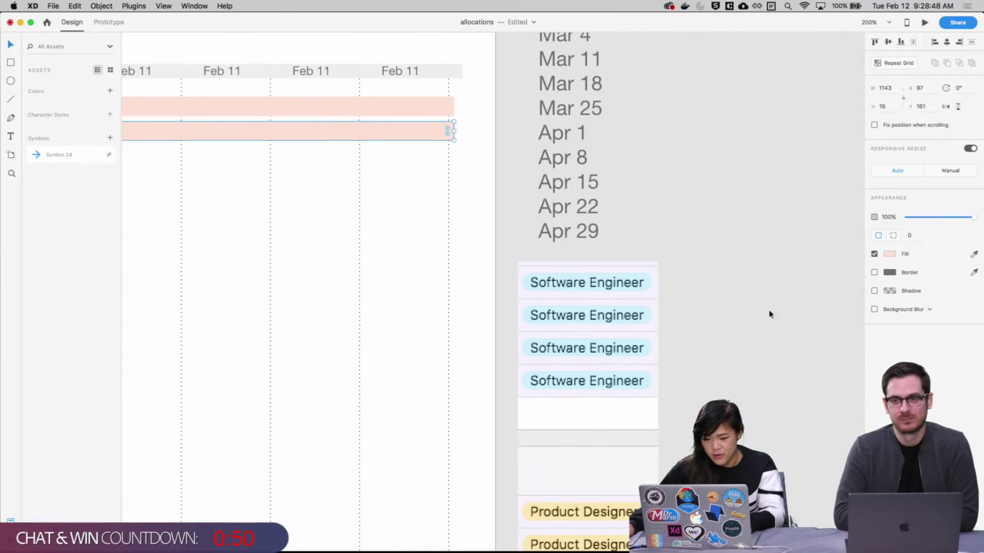
left_click(973, 254)
left_click(574, 507)
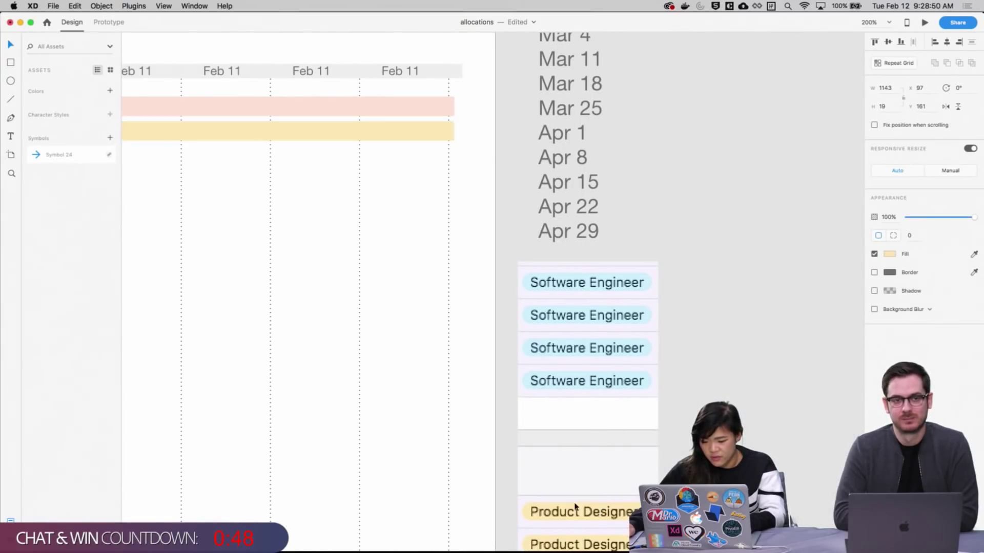
left_click(340, 310)
scroll(530, 319, "left", 10)
scroll(530, 318, "up", 2)
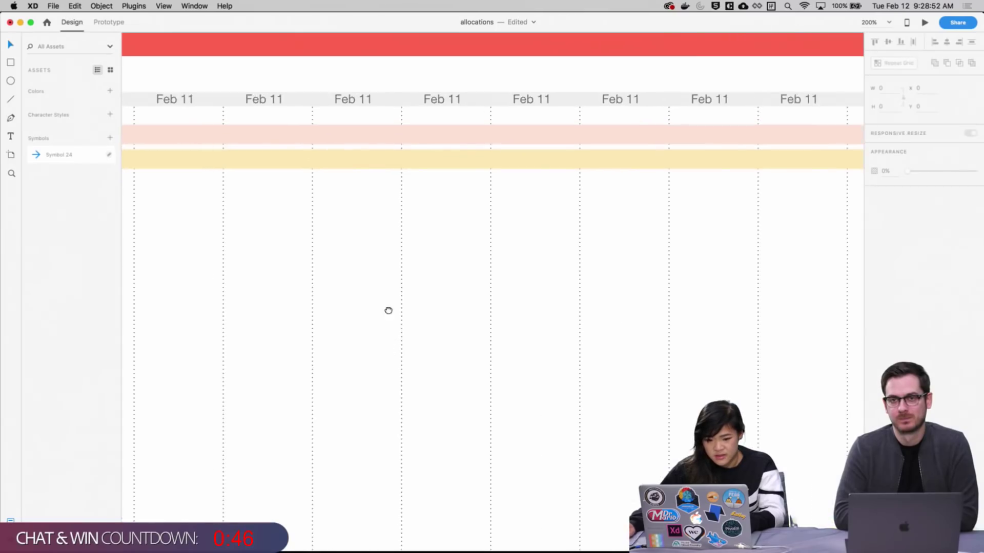
left_click(471, 167)
left_click(432, 206)
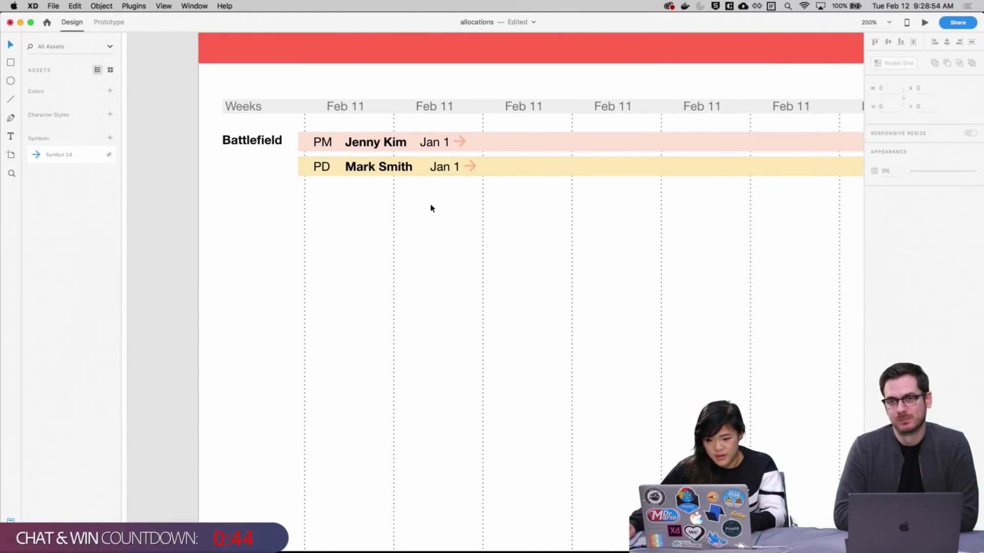
left_click(483, 191)
left_click_drag(493, 189, 381, 163)
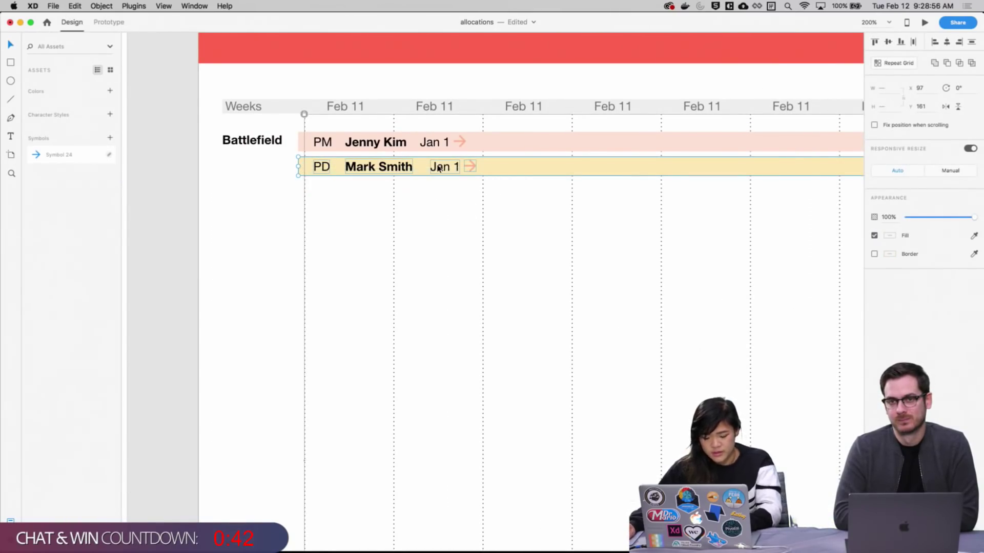
key("super+d")
key("shift+Down")
key("shift+Down")
key("Down")
key("Down")
key("Down")
key("Down")
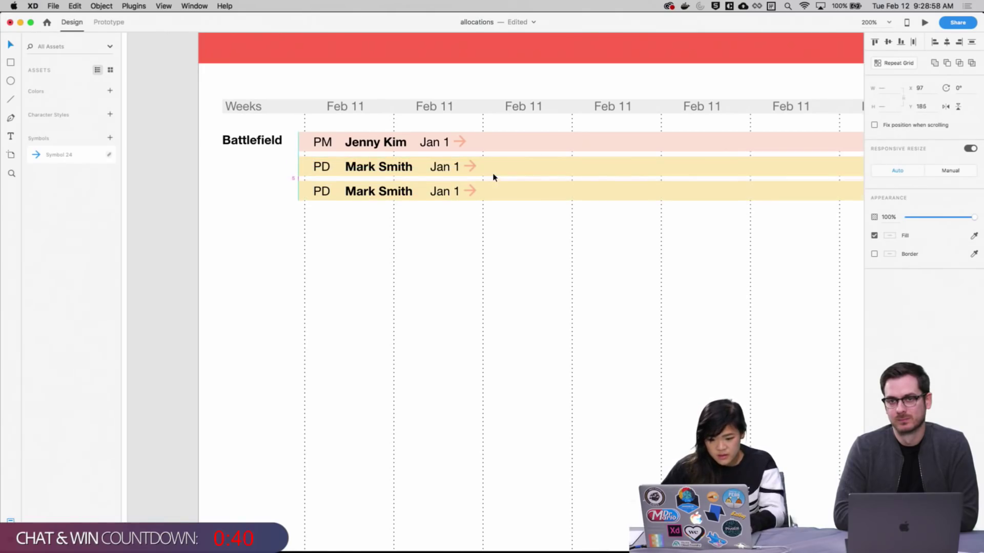
left_click(472, 281)
left_click_drag(505, 225, 463, 235)
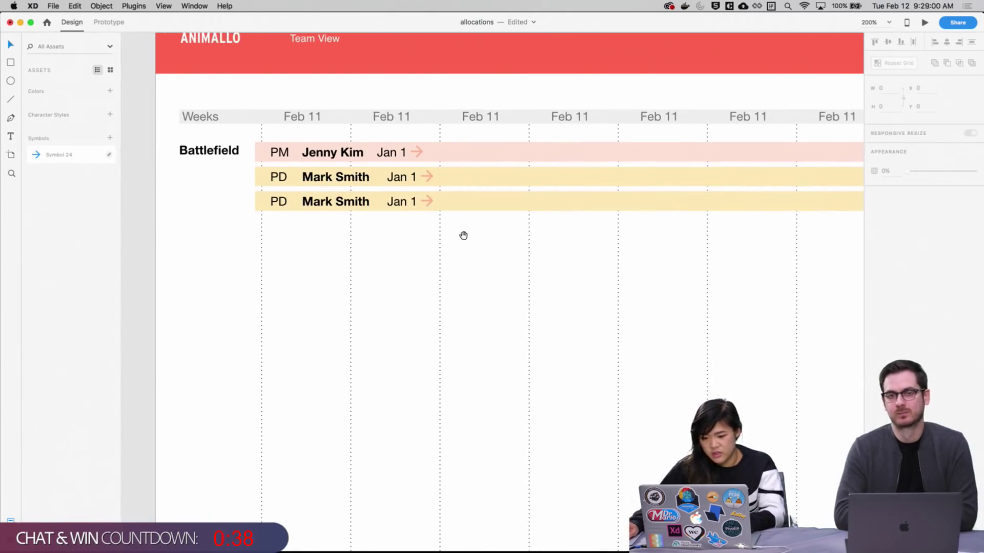
Give the new bottom bar the Software Engineer blue
left_click(477, 207)
left_click_drag(533, 250, 185, 243)
scroll(185, 243, "right", 5)
scroll(186, 243, "down", 1)
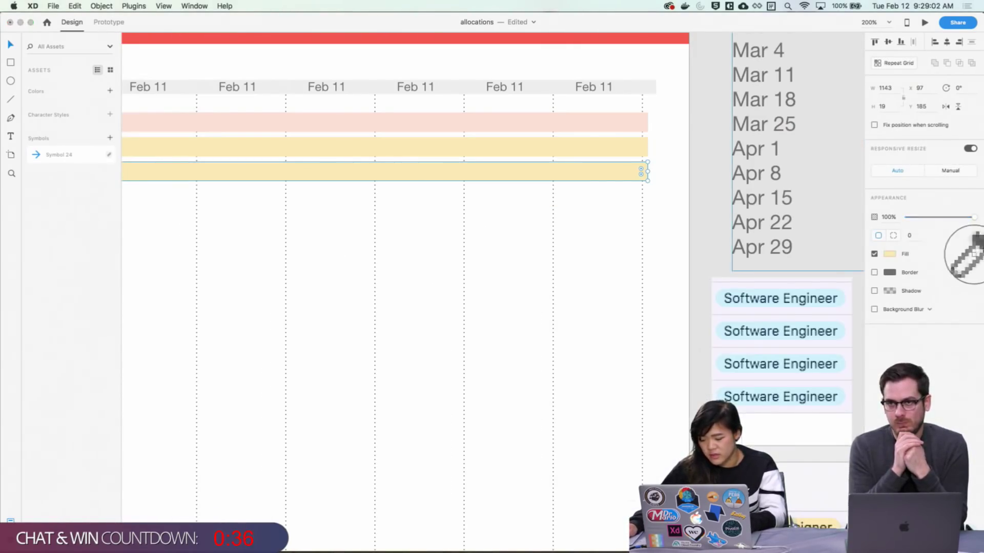
left_click(768, 364)
left_click_drag(494, 336, 368, 317)
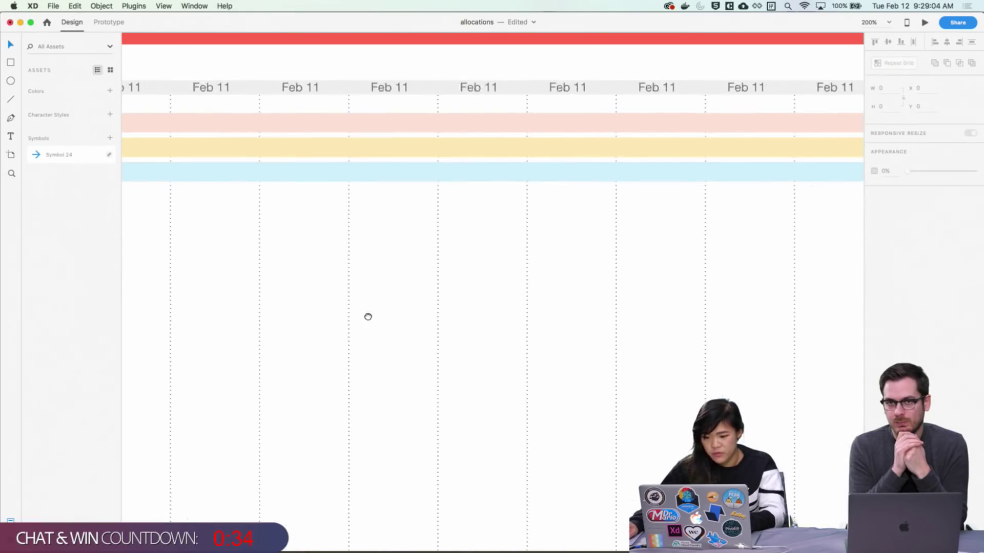
scroll(368, 316, "left", 5)
scroll(406, 301, "up", 1)
left_click(449, 186)
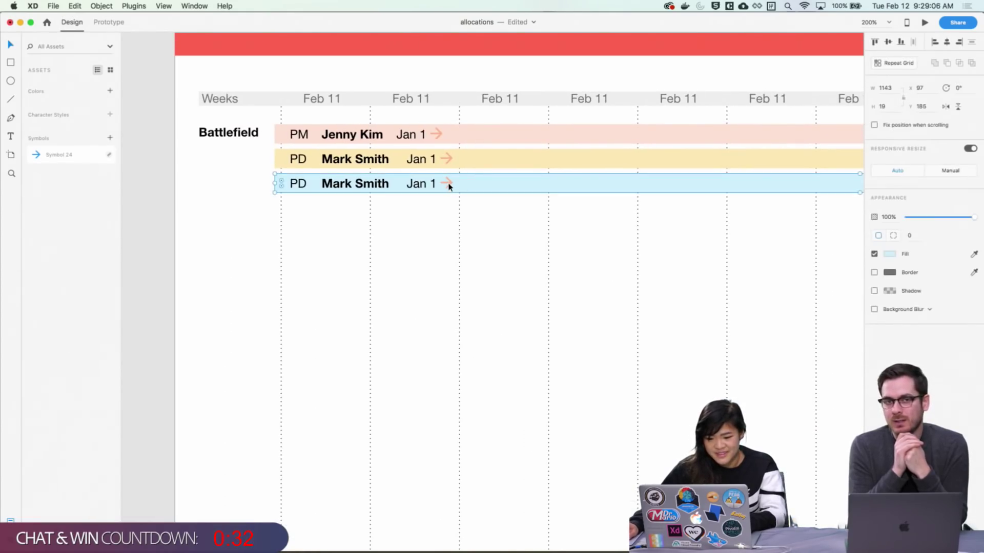
double_click(450, 186)
left_click(510, 270)
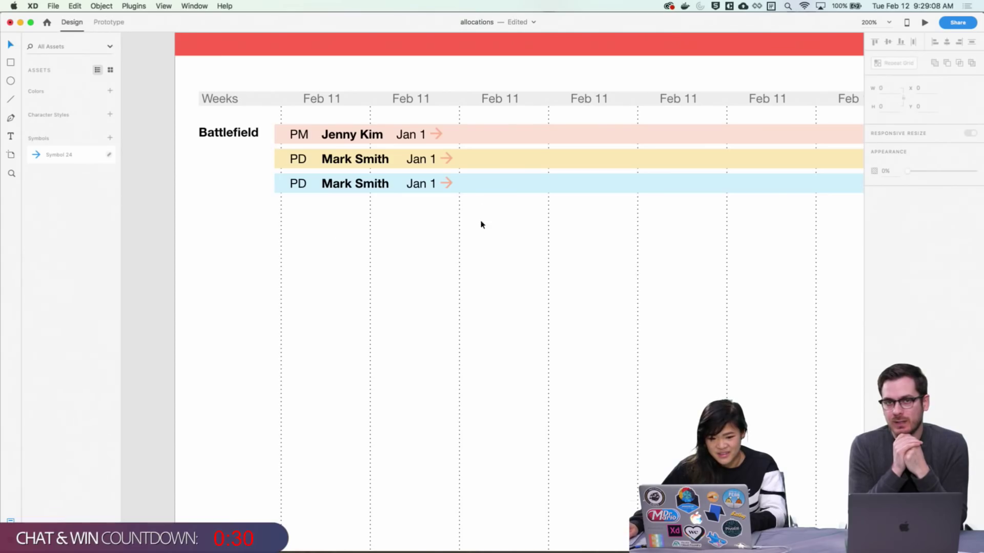
double_click(450, 184)
scroll(503, 214, "right", 3)
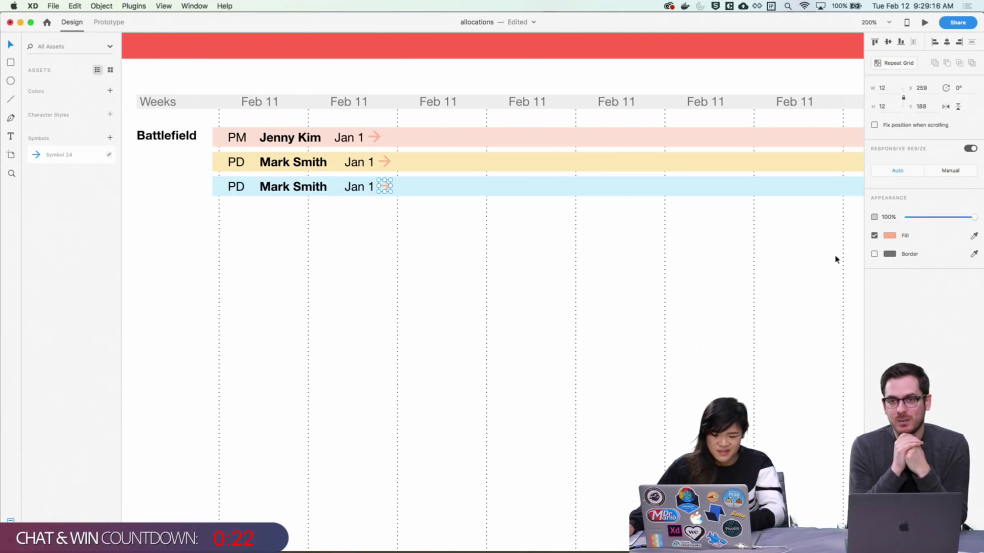
Colour the blue bar's arrow with the row's light blue
left_click(897, 237)
left_click(897, 236)
left_click(897, 236)
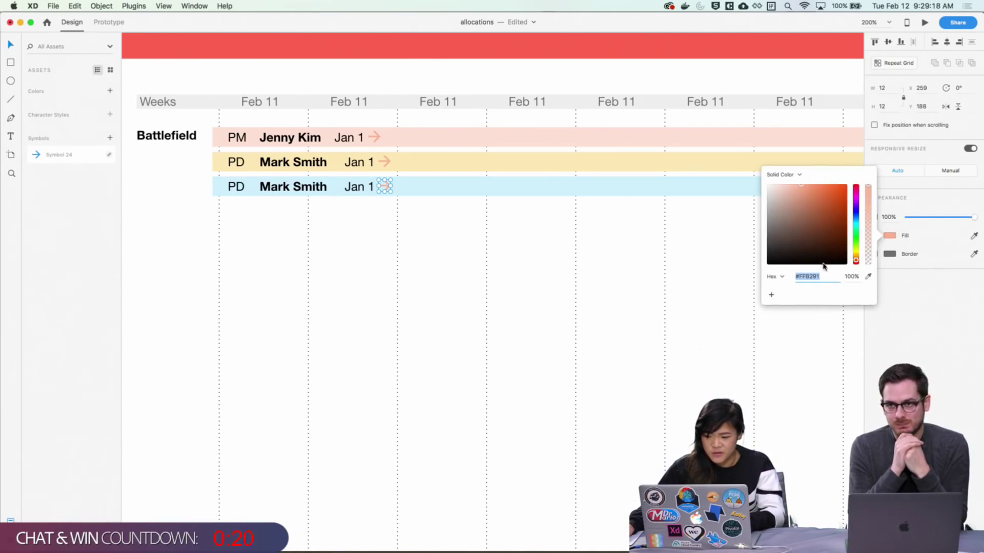
left_click(973, 236)
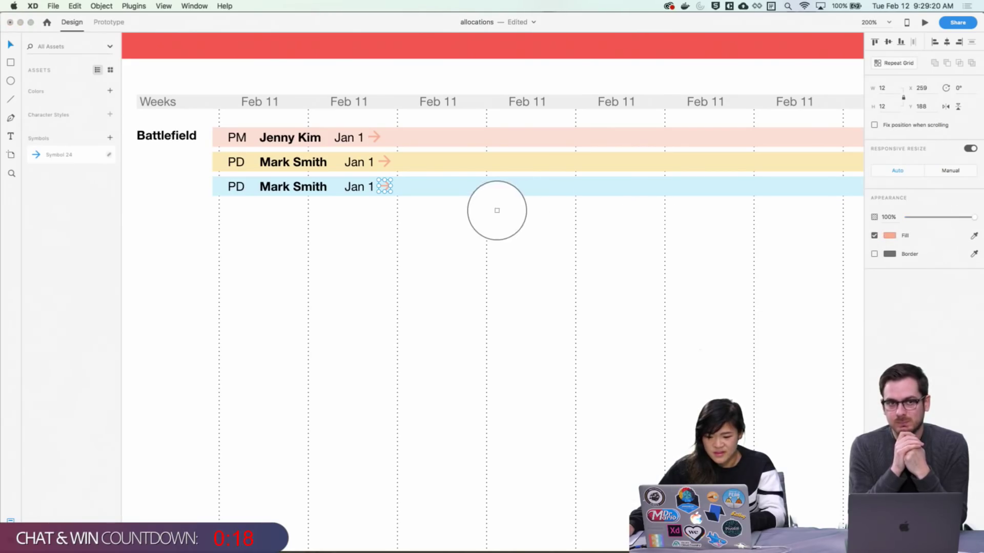
left_click(494, 194)
Try a brighter blue on the bar, revert to the paler blue, and keep the arrow blue
left_click(388, 186)
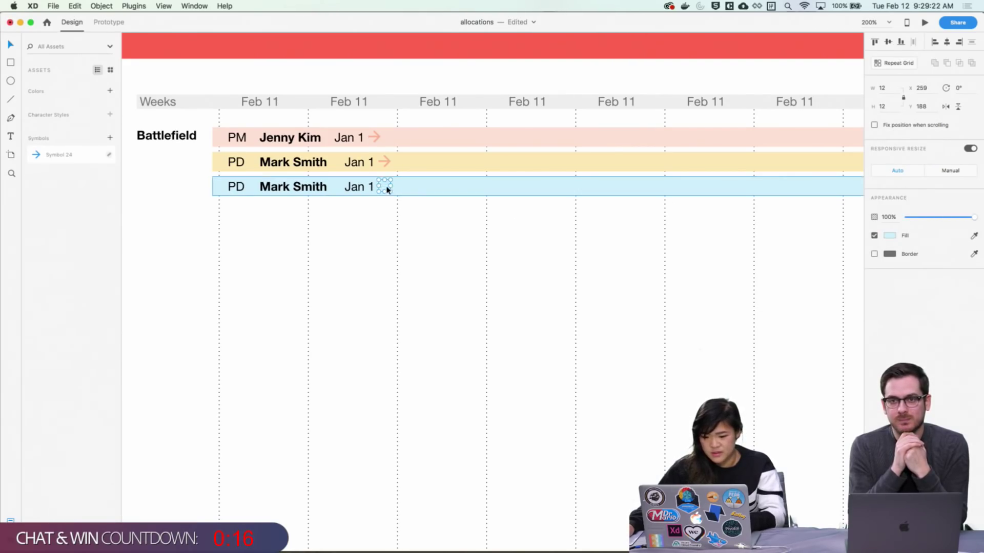
left_click(890, 254)
left_click_drag(807, 210, 811, 174)
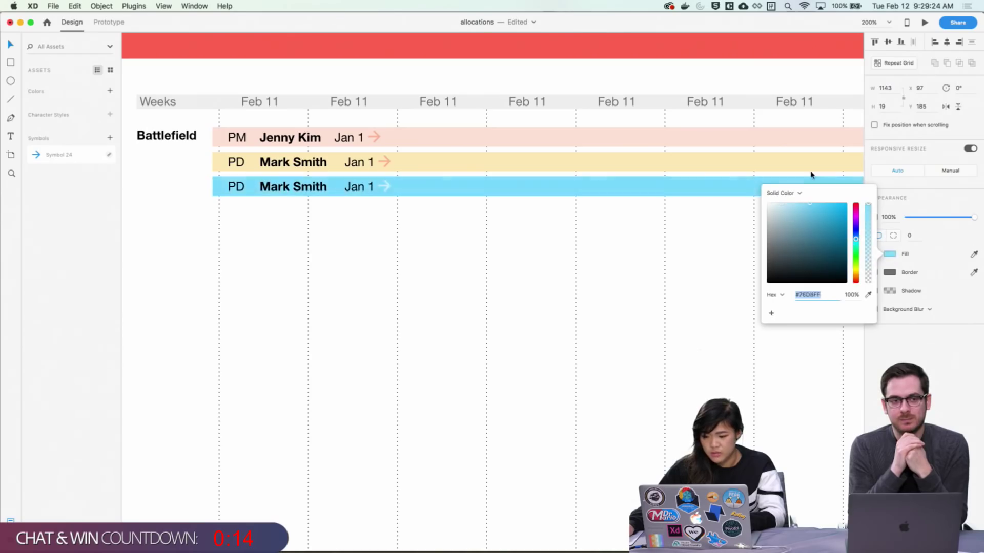
key("Escape")
key("super+z")
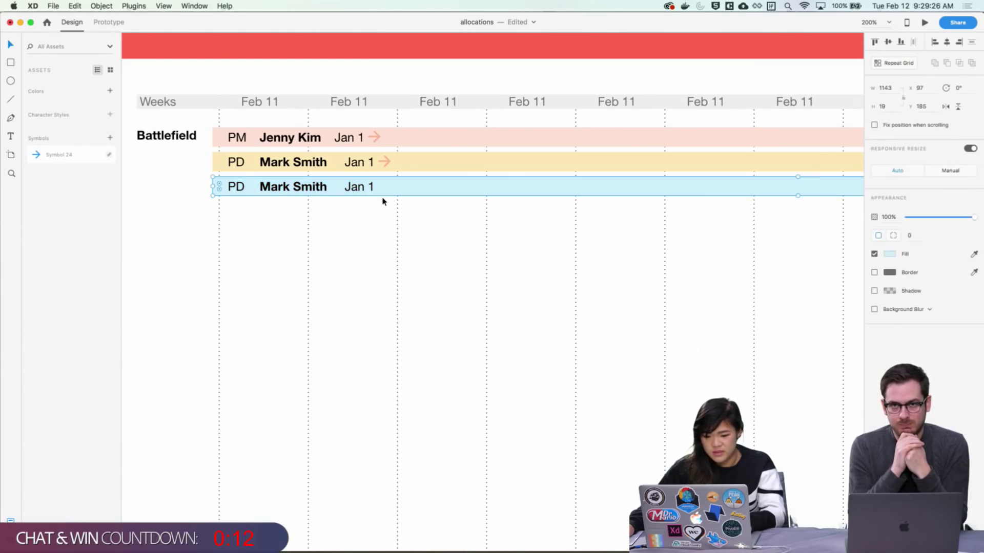
left_click(386, 188)
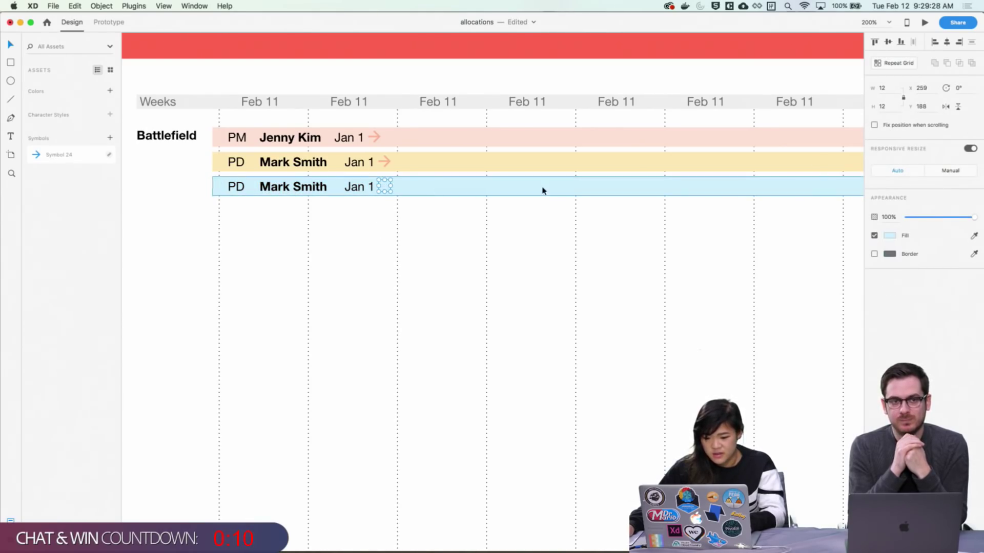
left_click(890, 235)
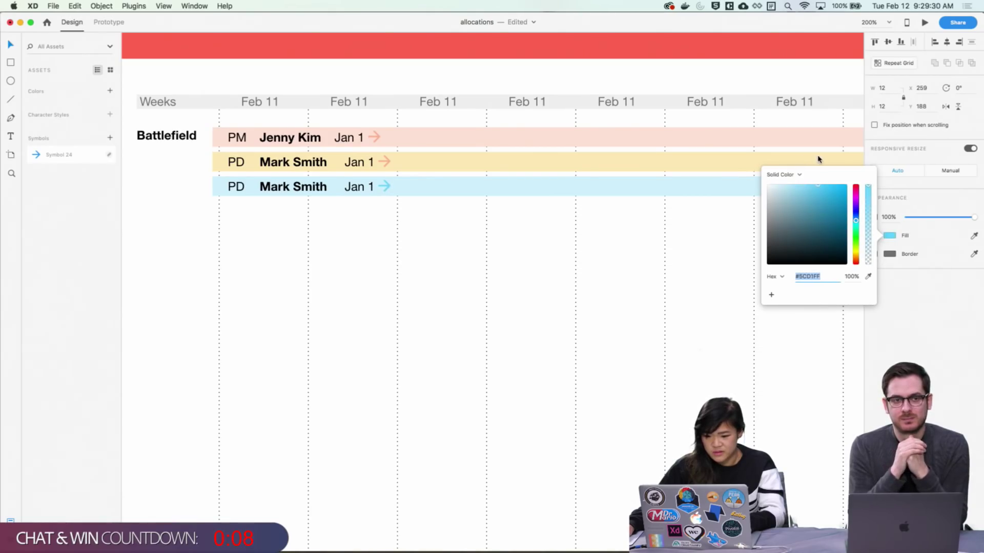
left_click(301, 329)
scroll(243, 282, "down", 2)
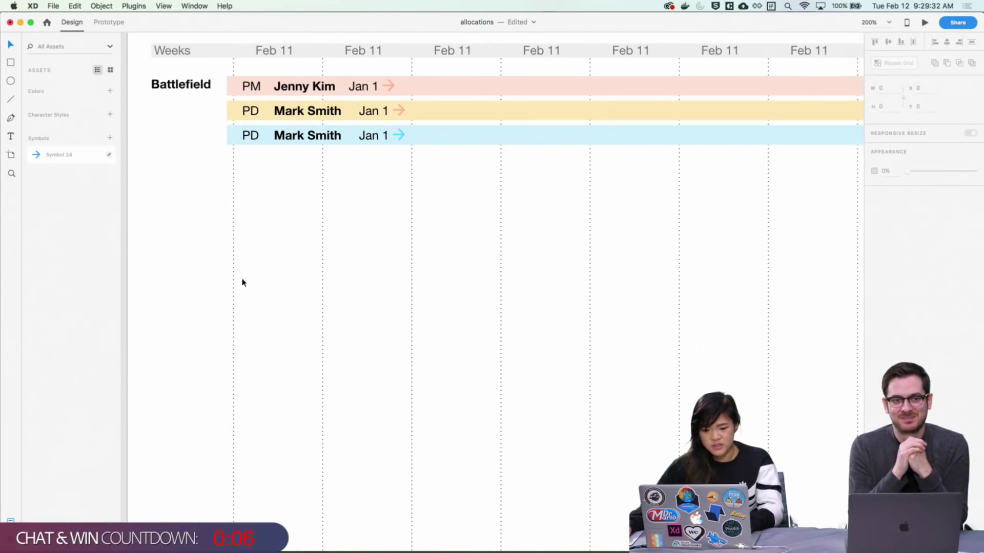
double_click(256, 135)
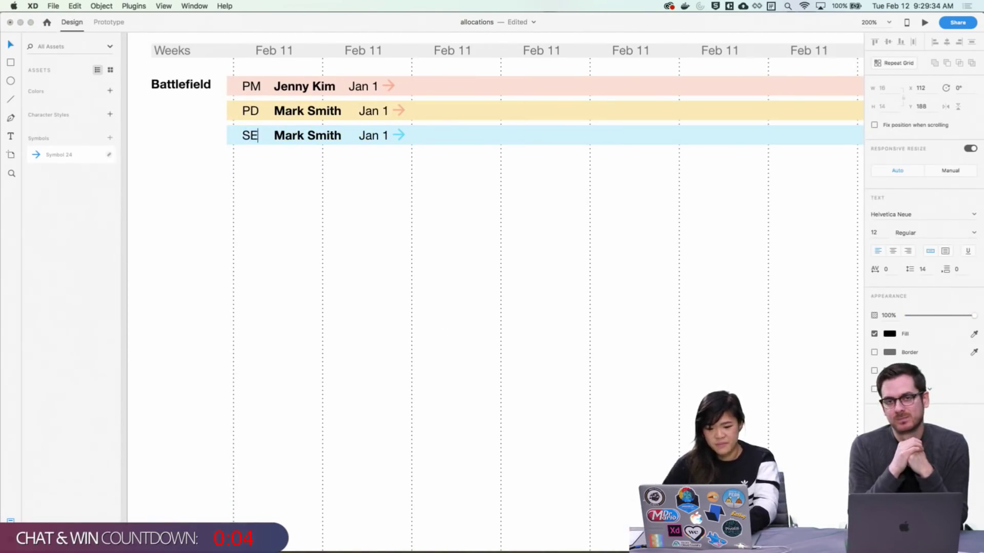
left_click(463, 227)
left_click_drag(465, 192, 204, 127)
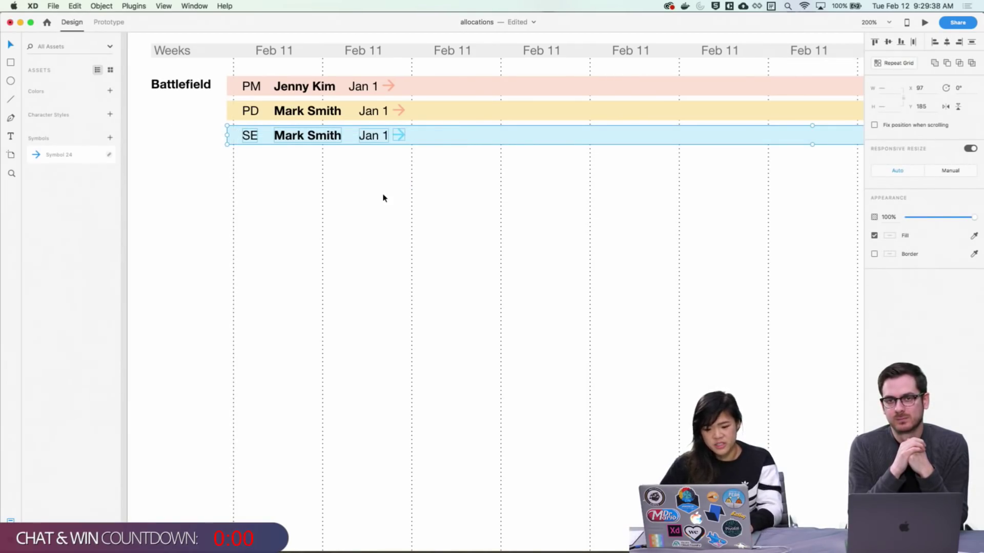
key("super+d")
key("shift+Down")
key("shift+Down")
key("Down")
key("Down")
key("Down")
key("Down")
key("Down")
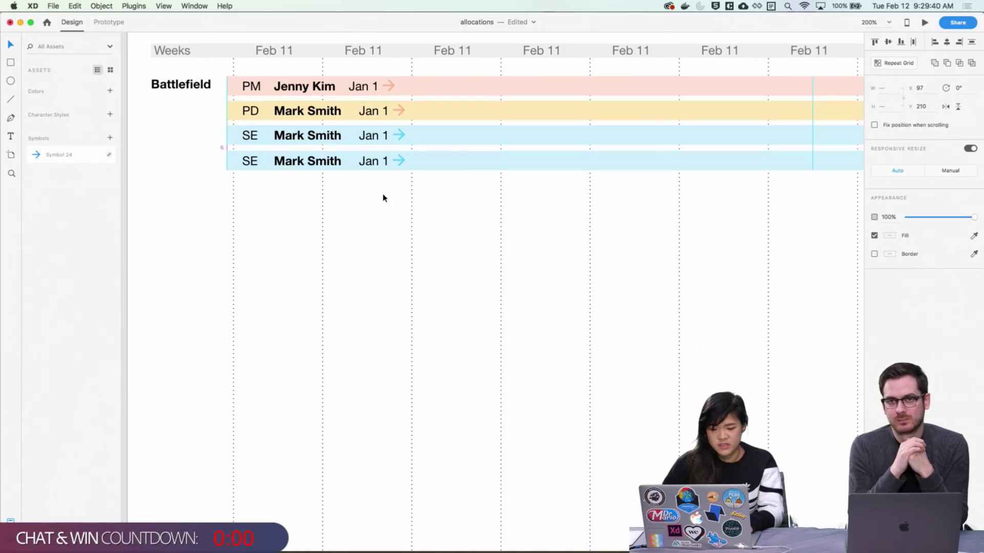
key("Up")
left_click(447, 283)
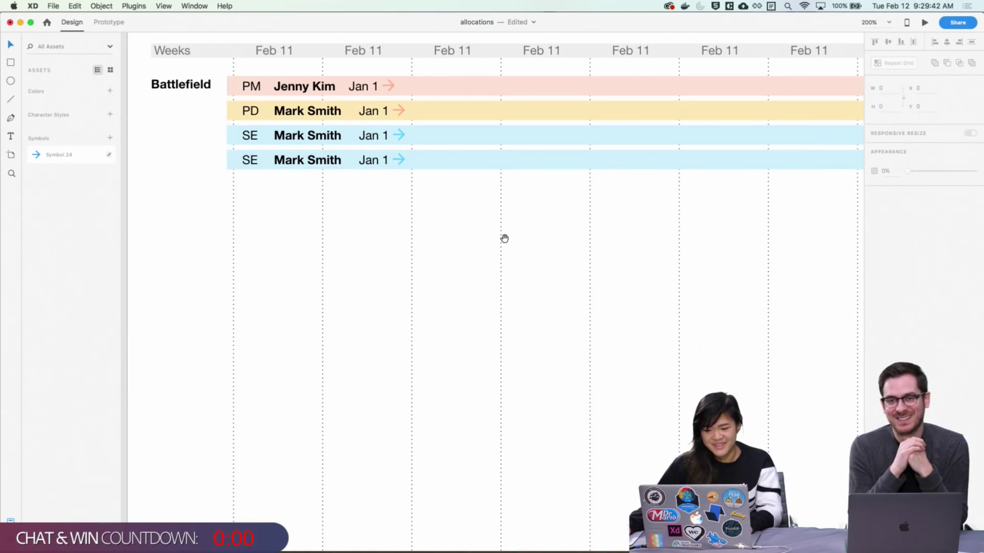
scroll(536, 272, "up", 3)
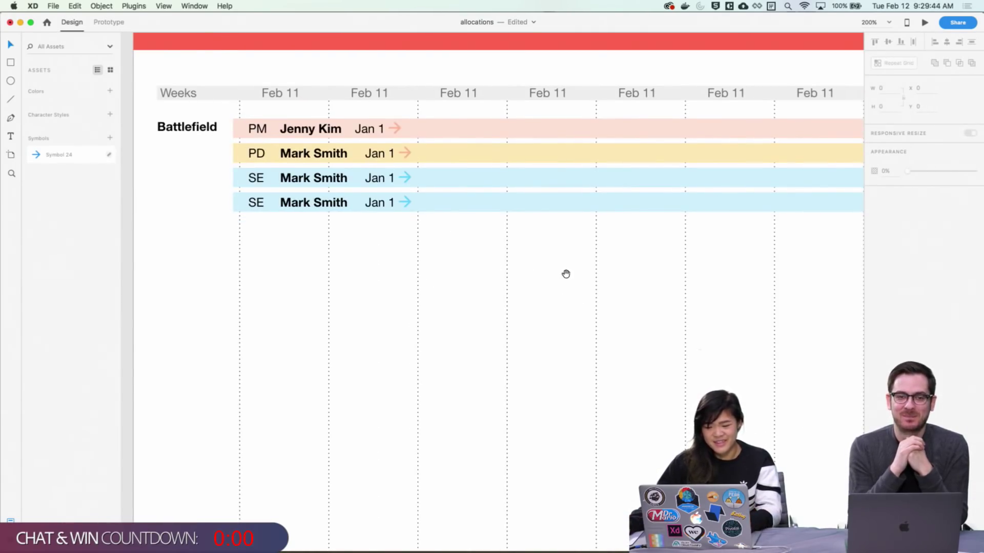
scroll(565, 274, "left", 3)
scroll(694, 270, "right", 5)
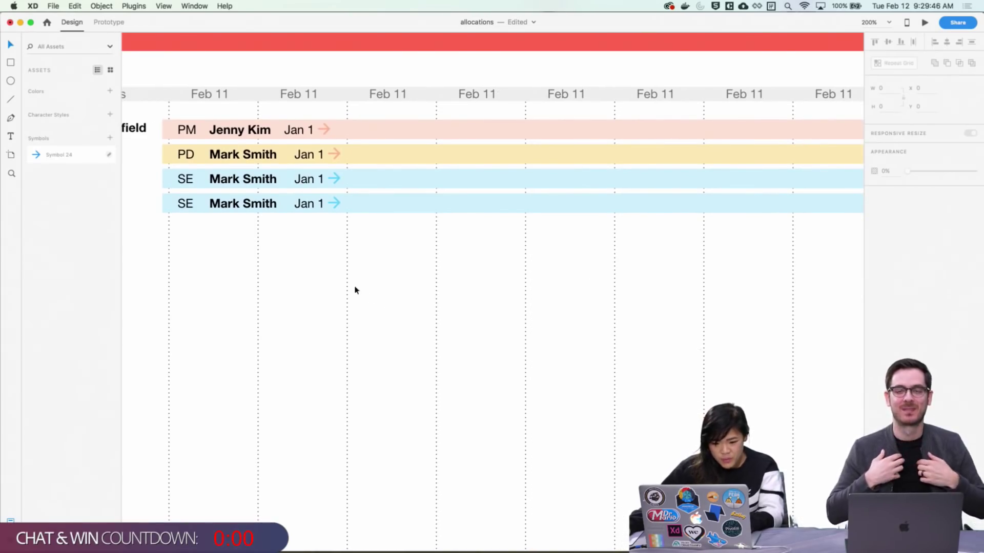
scroll(512, 277, "left", 3)
scroll(512, 277, "up", 2)
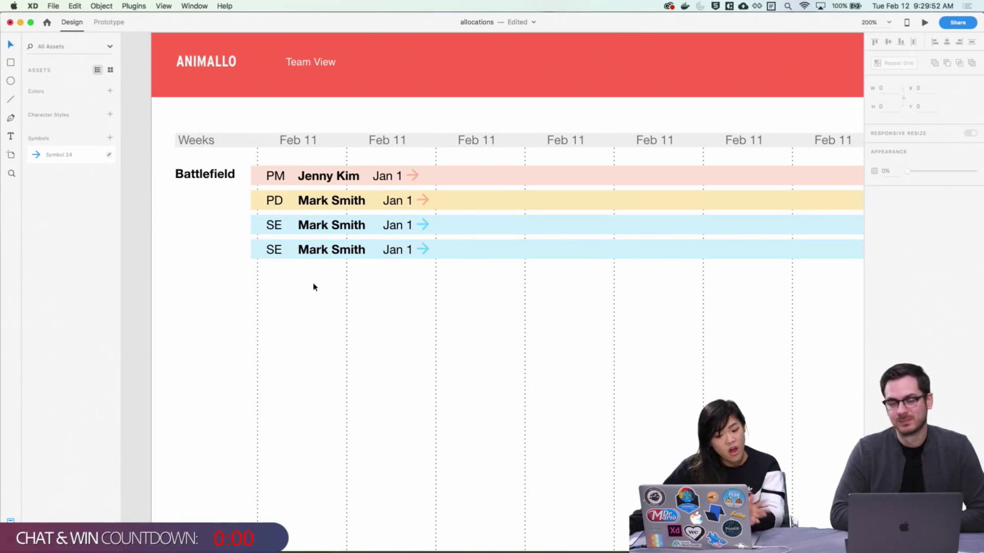
scroll(435, 320, "left", 1)
scroll(436, 320, "up", 1)
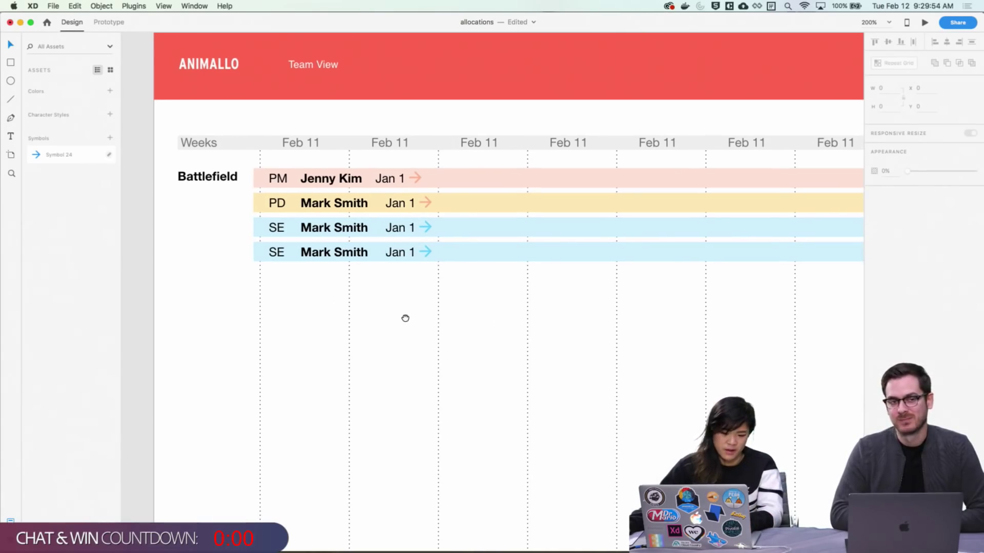
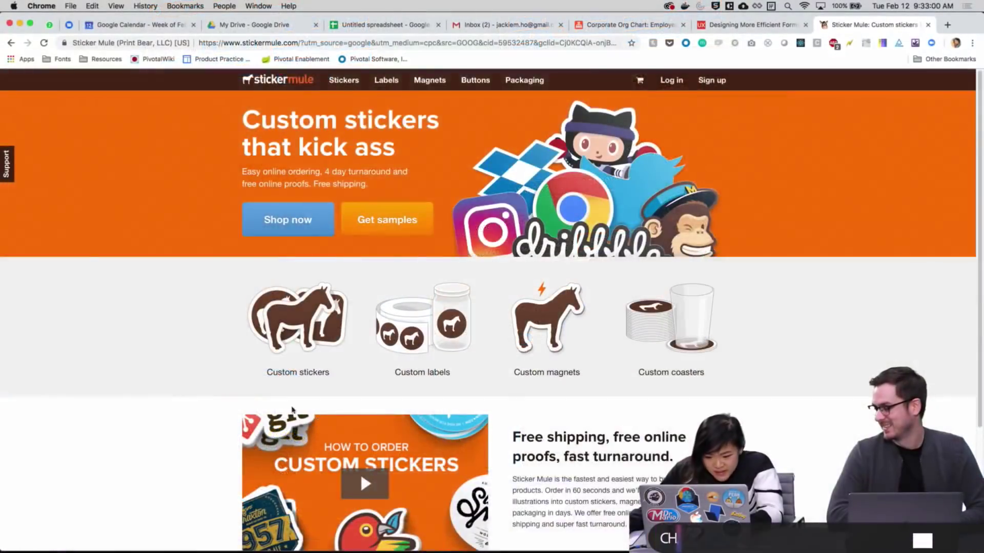
Browse the Sticker Mule homepage, then show all open windows with Mission Control
scroll(219, 401, "down", 5)
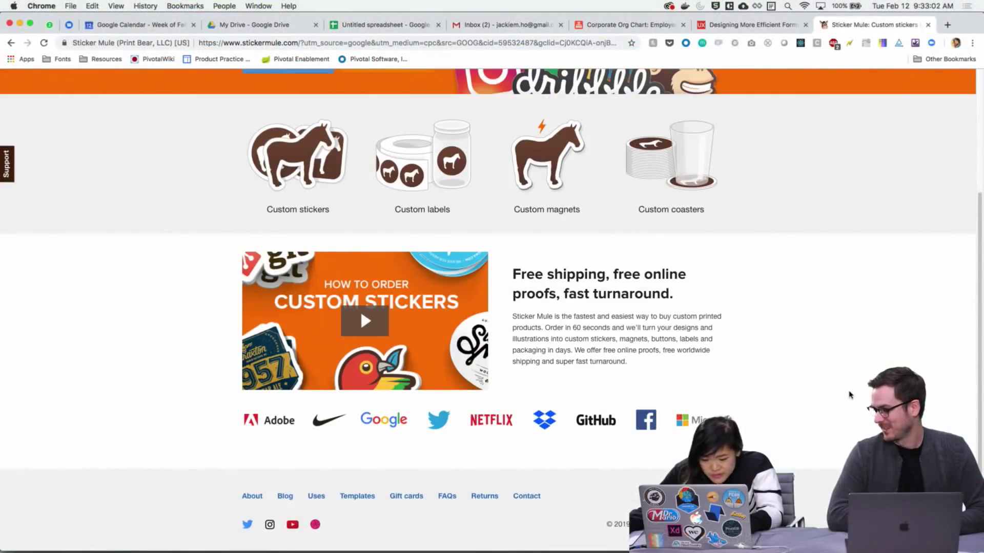
scroll(849, 395, "up", 3)
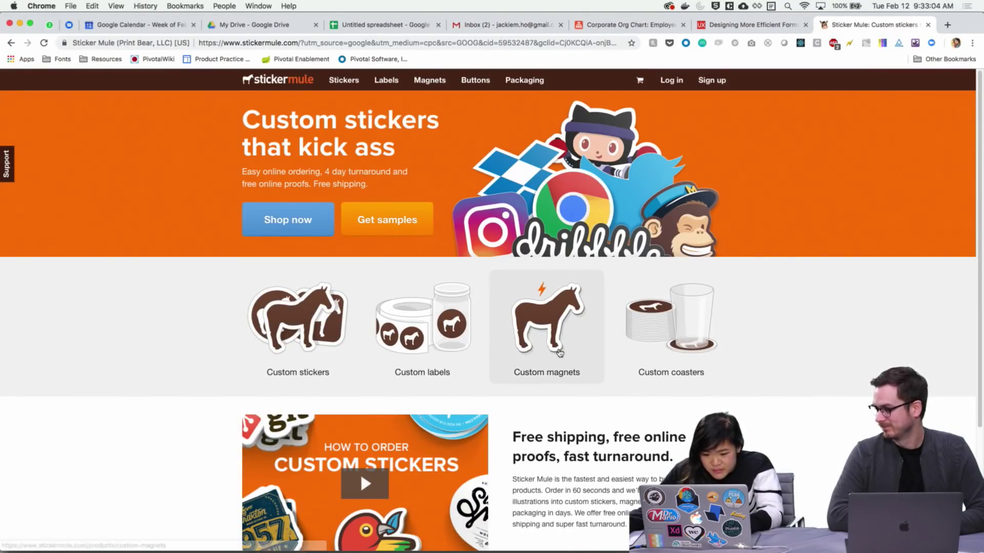
scroll(209, 428, "down", 3)
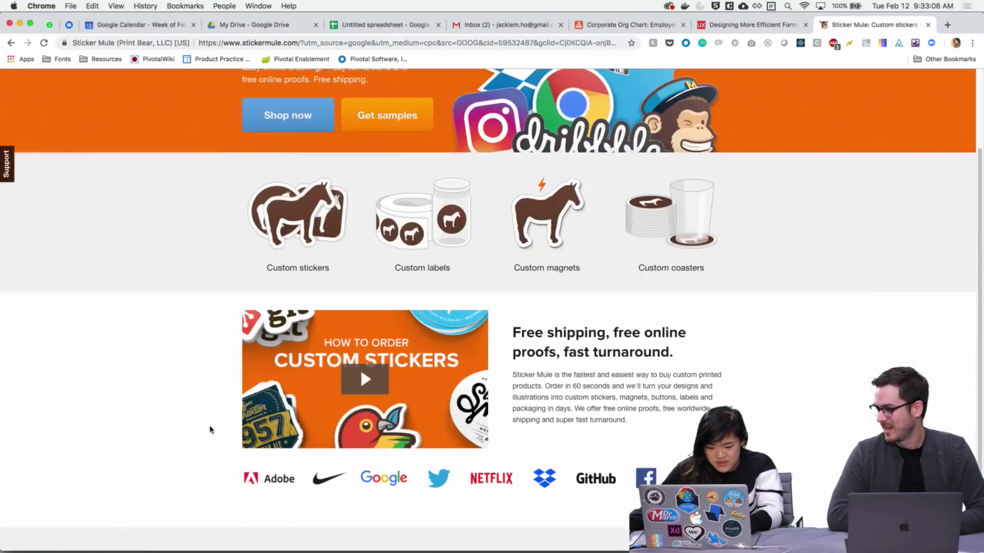
scroll(208, 430, "down", 1)
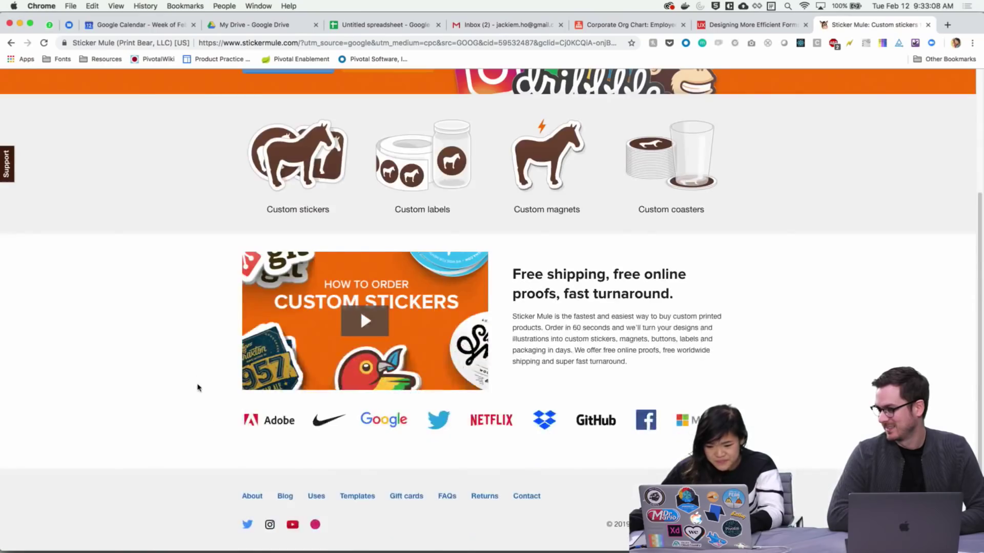
scroll(195, 372, "up", 3)
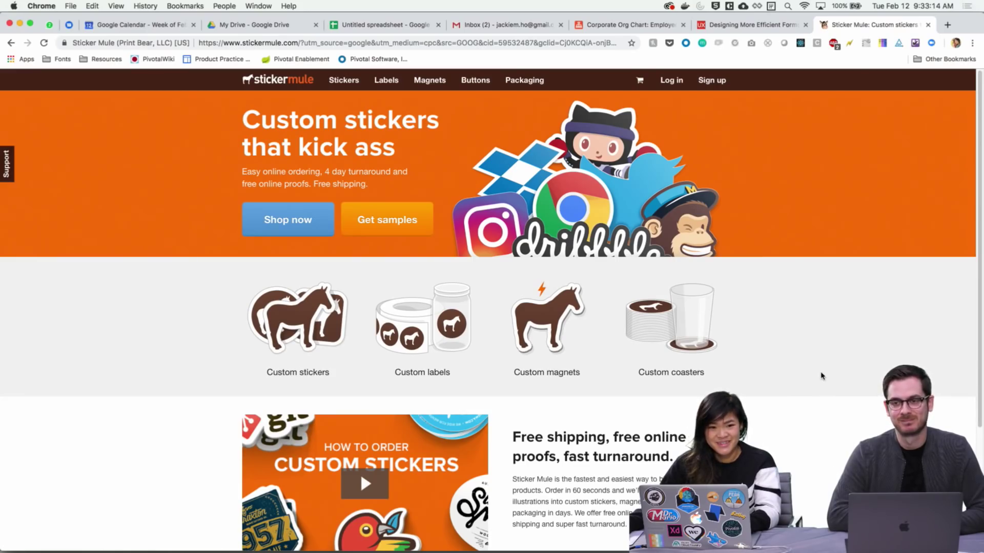
key("ctrl+Up")
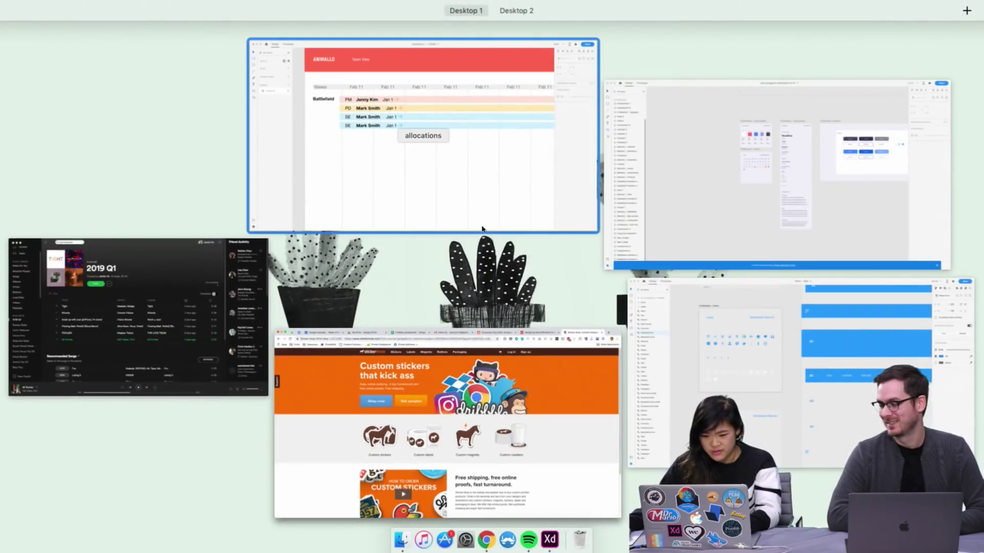
Switch to the XD allocations design and select the four Battlefield rows, keeping them aligned
left_click(481, 228)
scroll(588, 344, "down", 3)
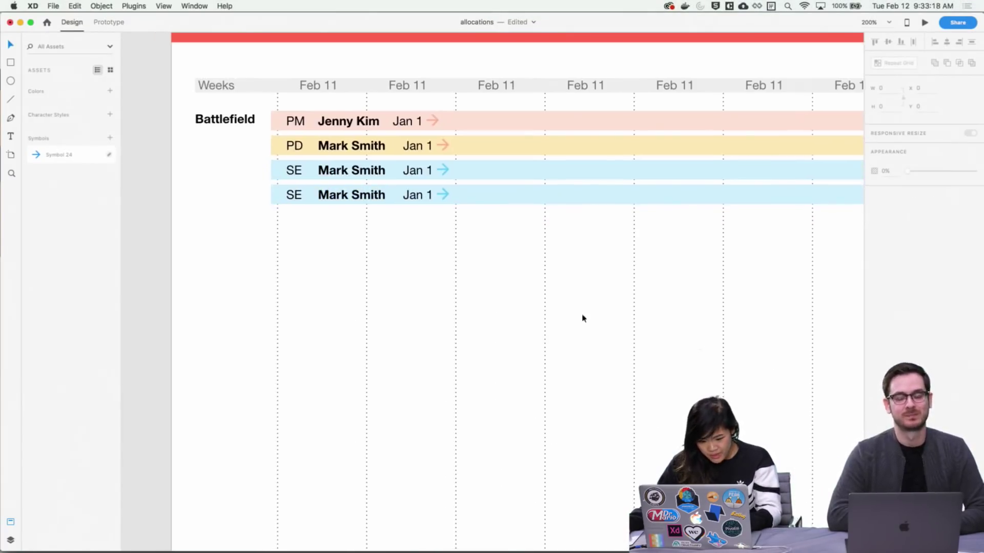
scroll(582, 318, "up", 3)
scroll(593, 286, "left", 3)
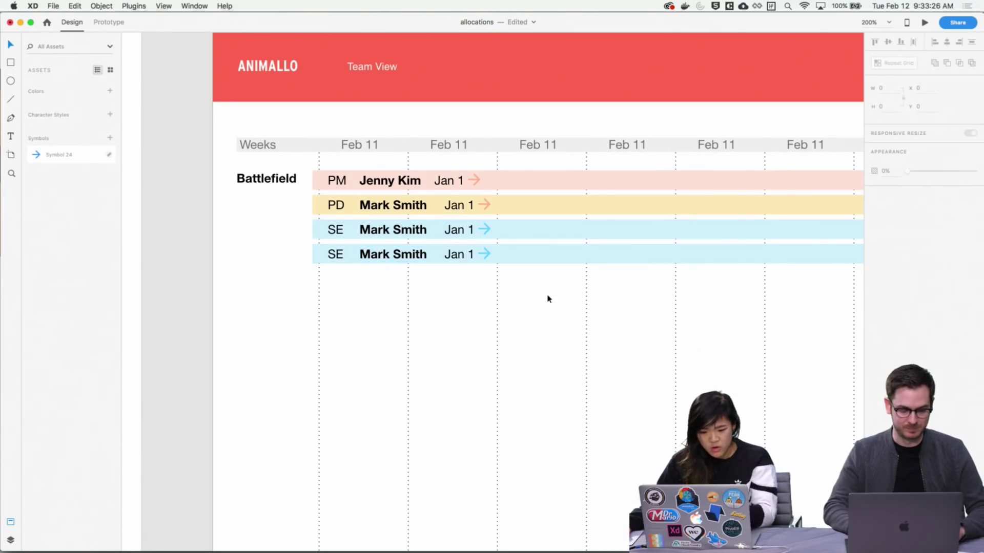
scroll(396, 330, "up", 3)
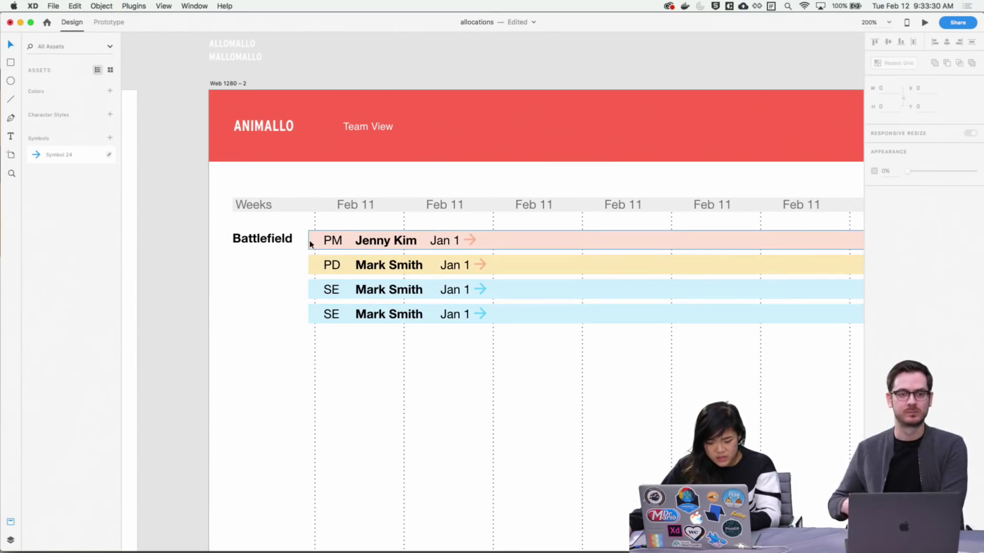
left_click_drag(302, 229, 496, 363)
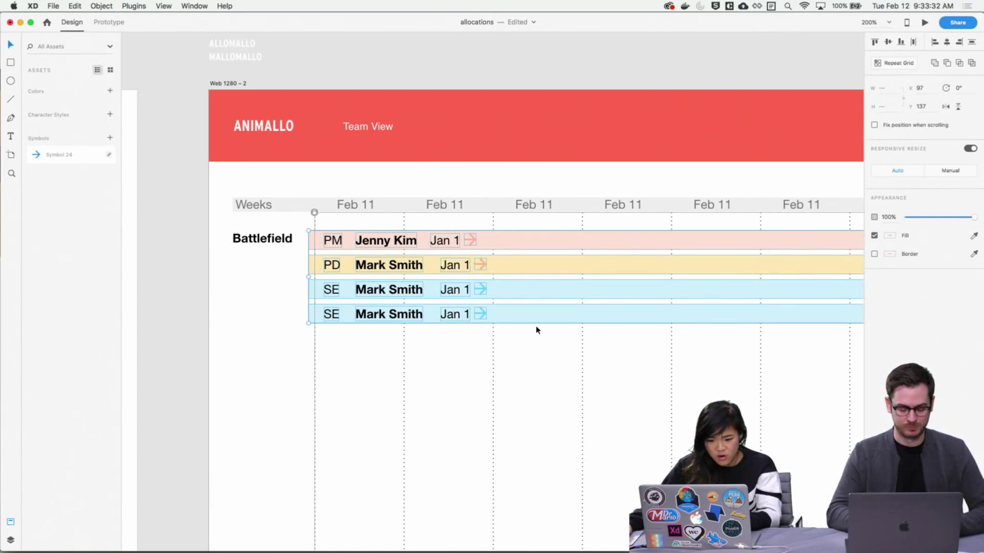
key("Right")
key("Right")
key("Right")
key("Right")
key("Right")
key("Right")
key("Right")
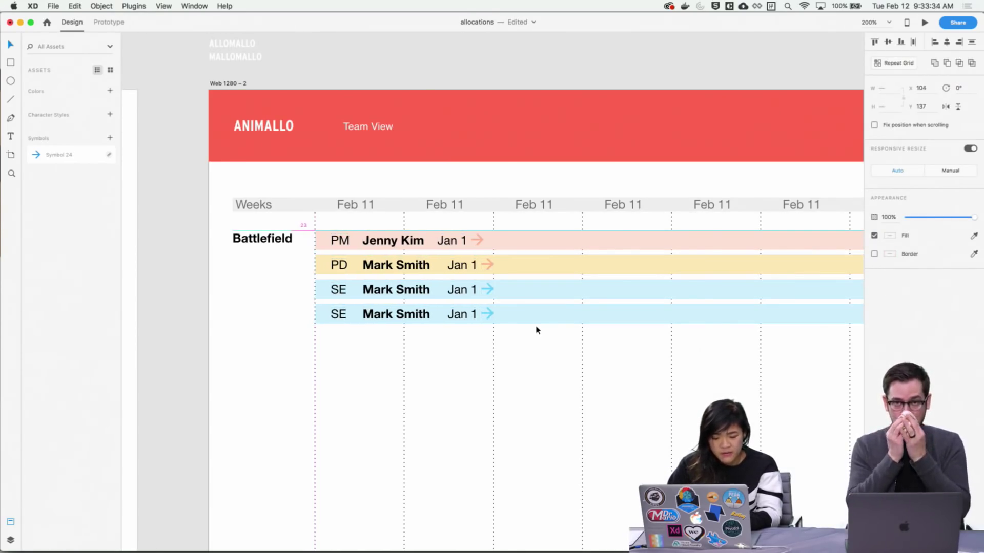
key("Left")
key("Left")
key("Left")
key("Left")
key("Left")
key("Left")
key("Left")
key("Left")
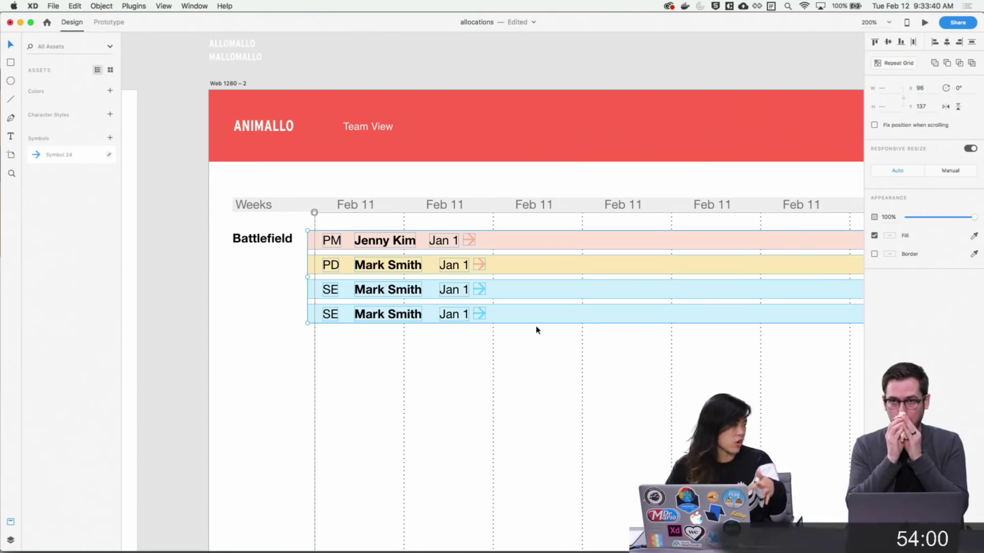
left_click(536, 330)
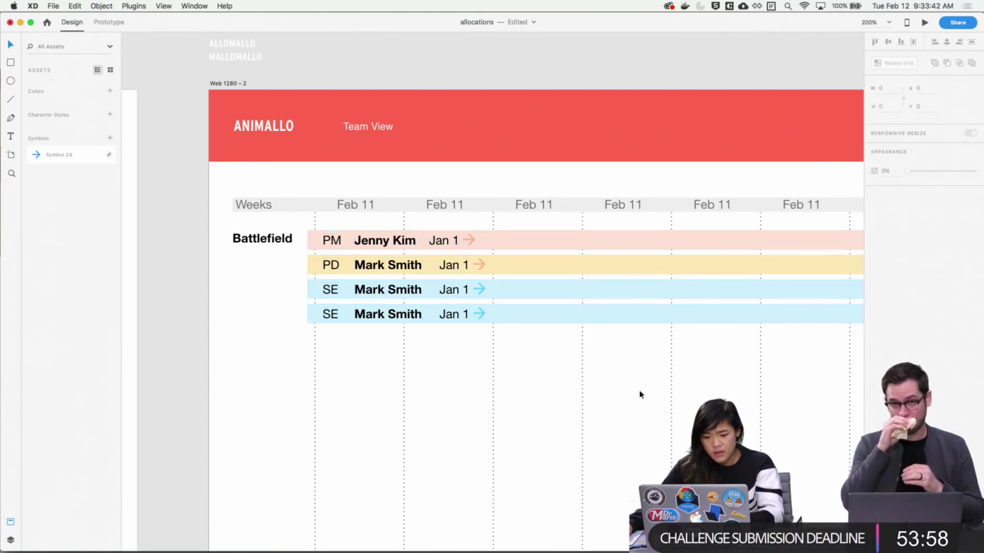
Stretch the right ends of the four Battlefield bars farther right
left_click_drag(638, 395, 402, 328)
scroll(403, 328, "right", 5)
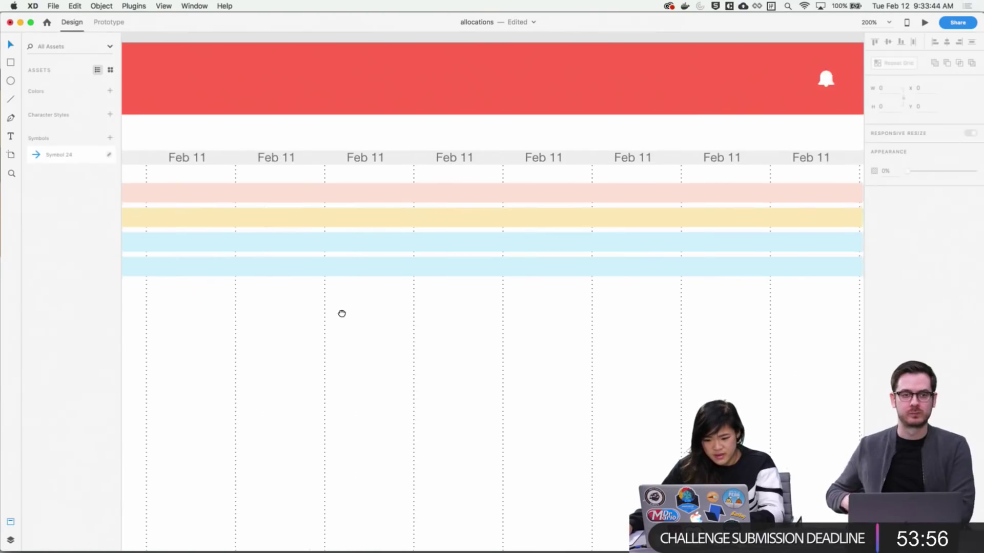
left_click_drag(740, 295, 716, 194)
left_click_drag(738, 236, 746, 237)
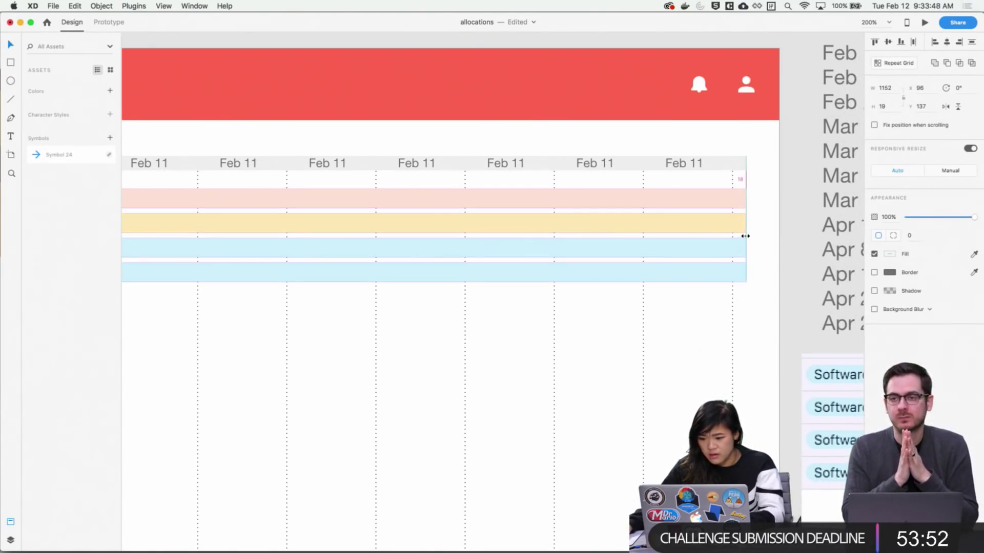
left_click(691, 338)
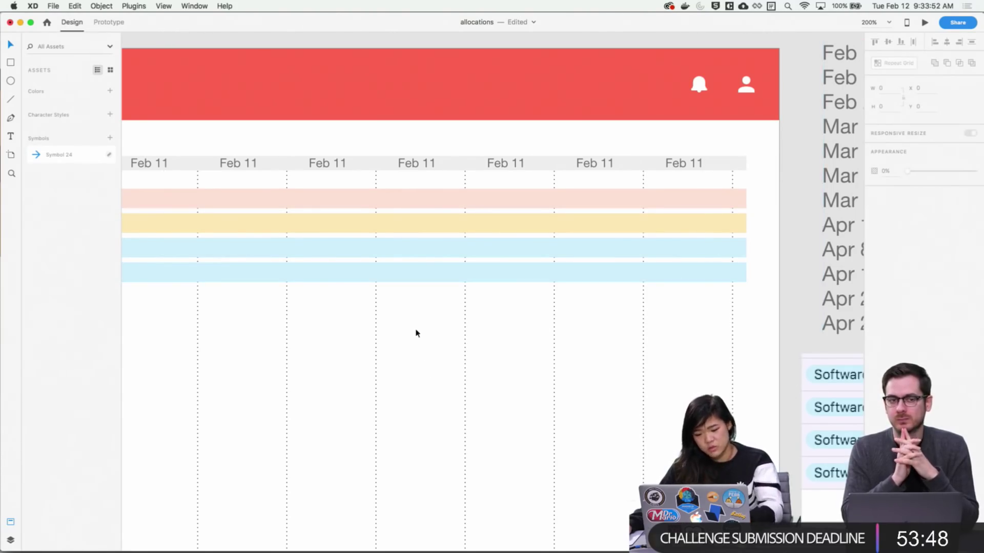
Shift the whole last SE row one week column later
scroll(417, 334, "left", 10)
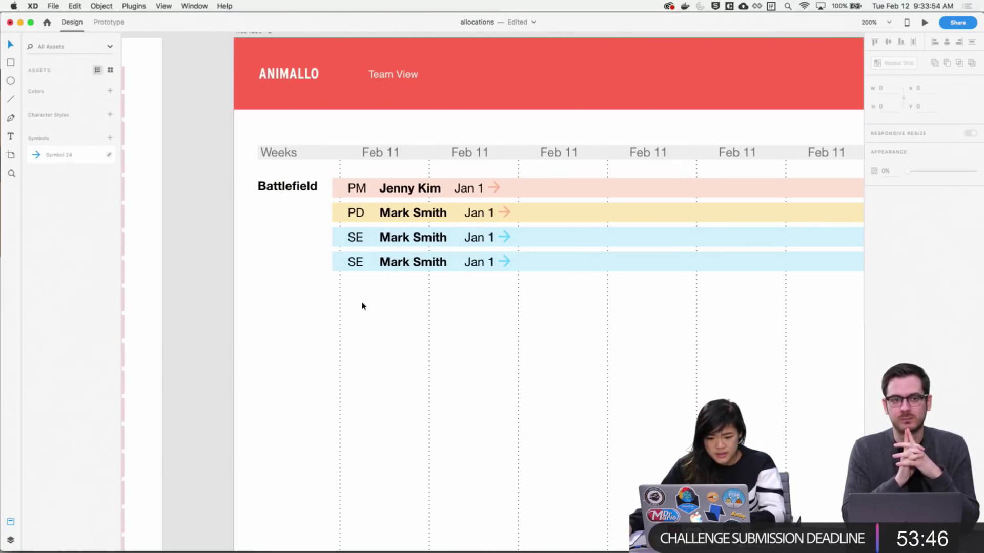
left_click_drag(554, 295, 339, 260)
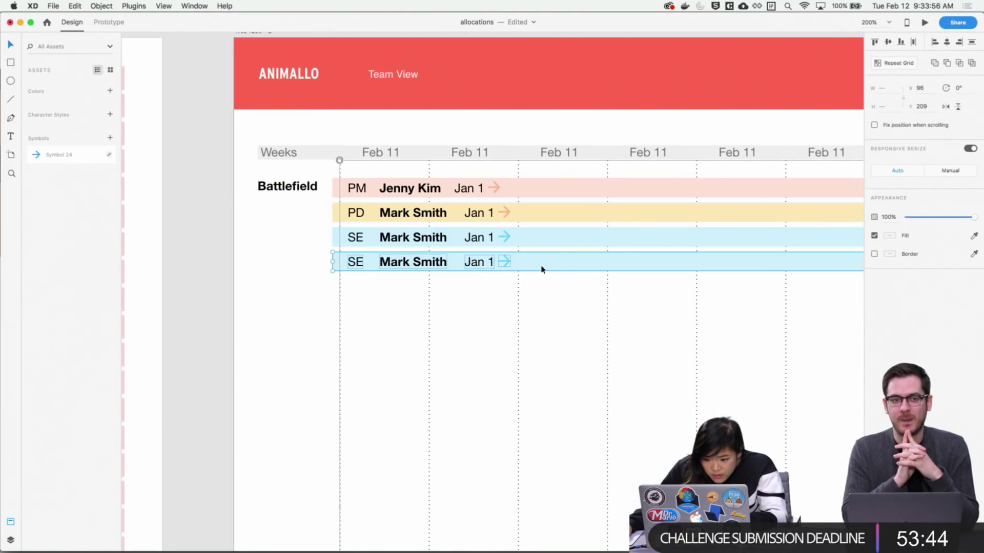
left_click_drag(425, 264, 520, 259)
left_click_drag(652, 314, 537, 317)
left_click(541, 332)
left_click_drag(454, 327, 551, 293)
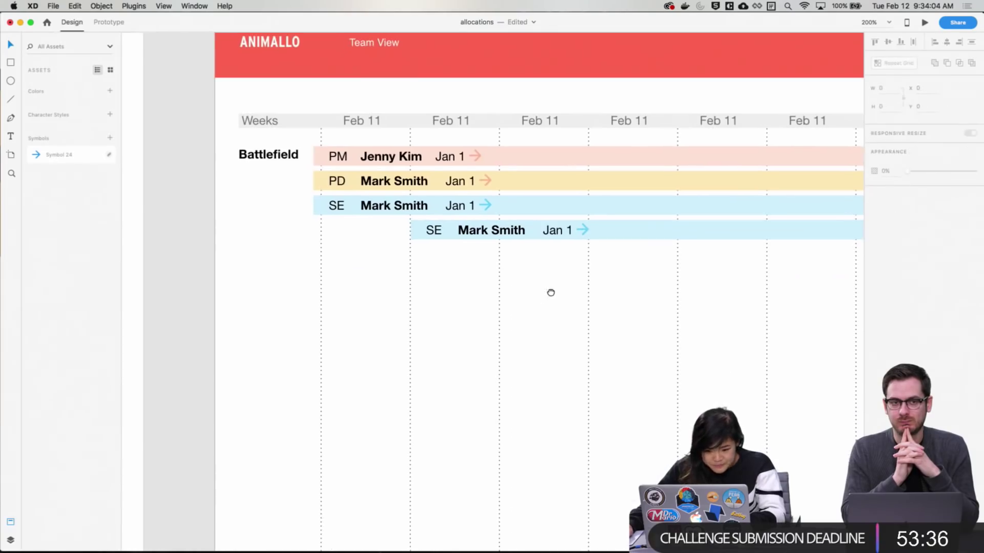
double_click(512, 232)
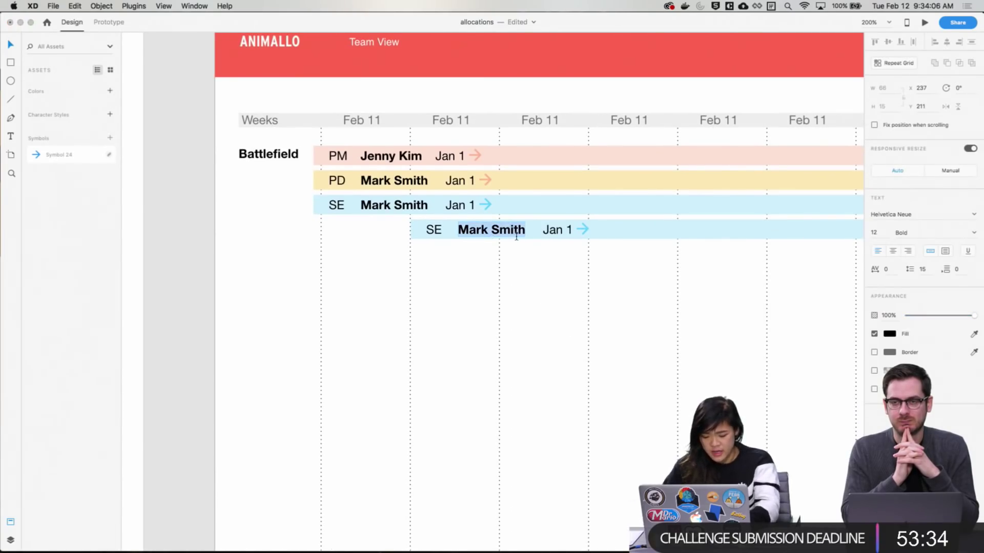
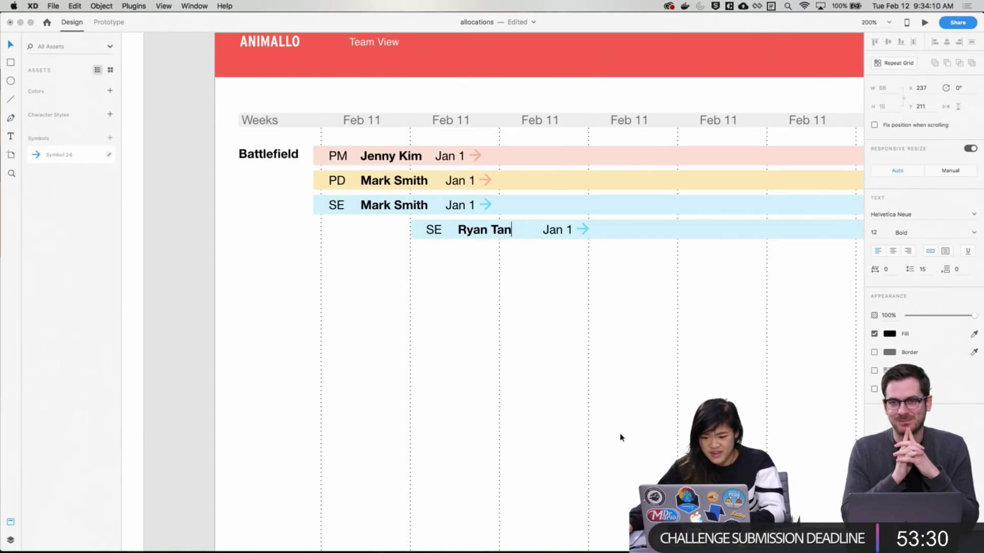
key("Escape")
left_click(592, 250)
left_click_drag(592, 249, 558, 229)
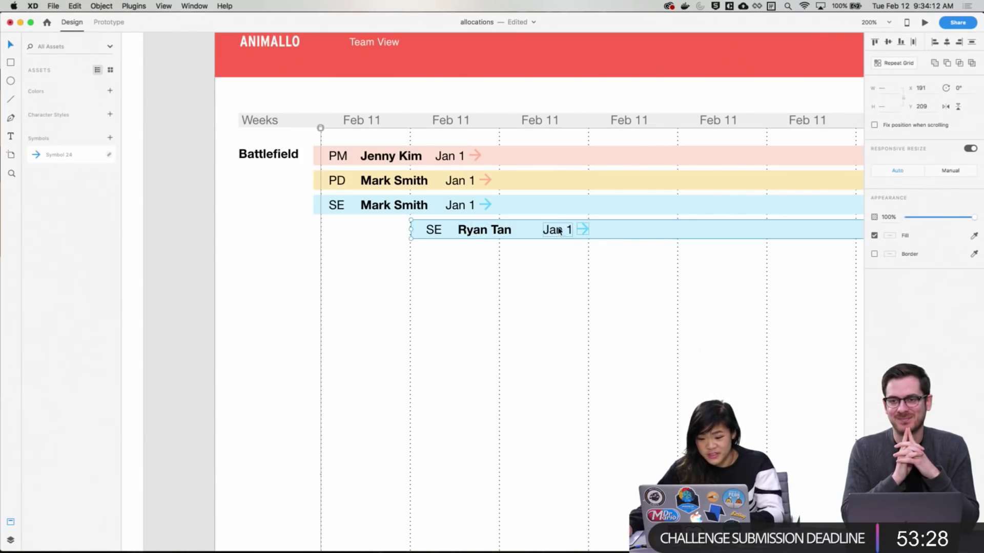
left_click(634, 232, "shift")
key("shift+Left")
key("shift+Left")
key("shift+Left")
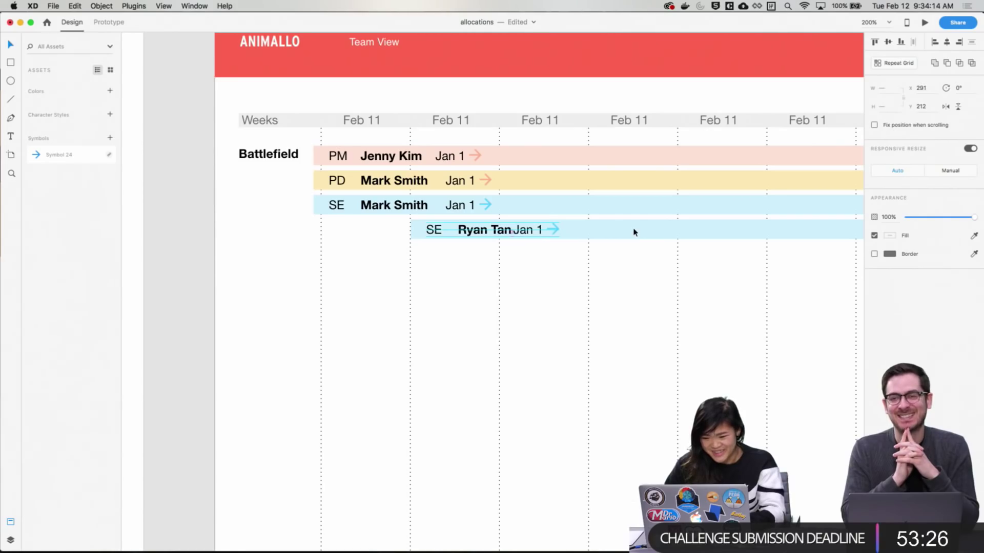
key("shift+Right")
left_click(650, 294)
Trim the fourth SE bar so its right end stops at the artboard edge
left_click_drag(650, 294, 615, 265)
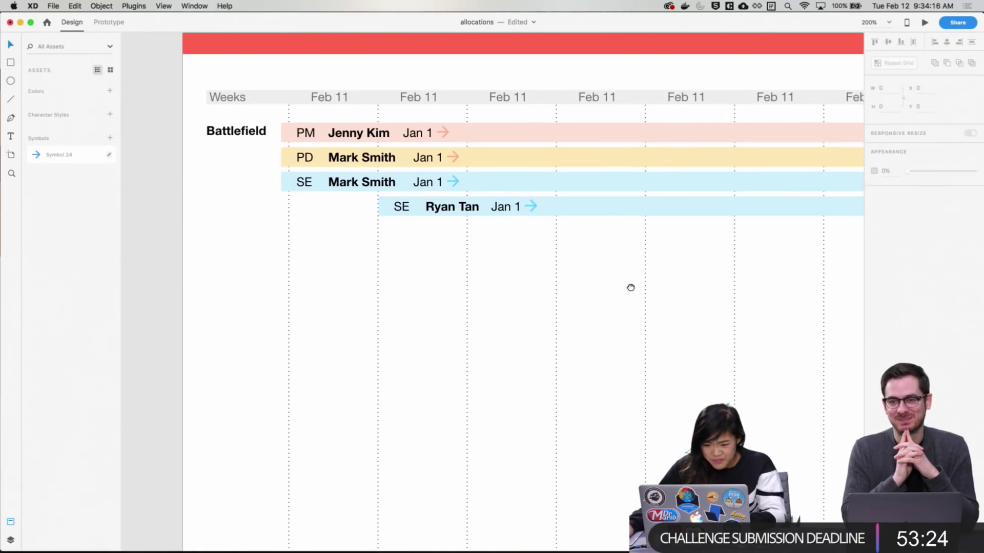
scroll(622, 288, "down", 1)
scroll(663, 320, "up", 2)
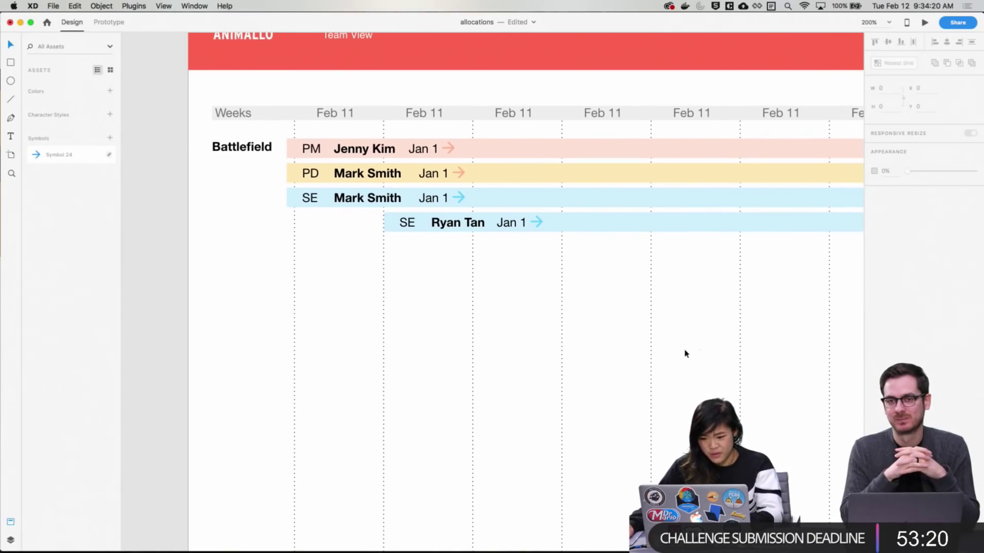
scroll(666, 328, "right", 6)
scroll(666, 328, "down", 1)
left_click(498, 187)
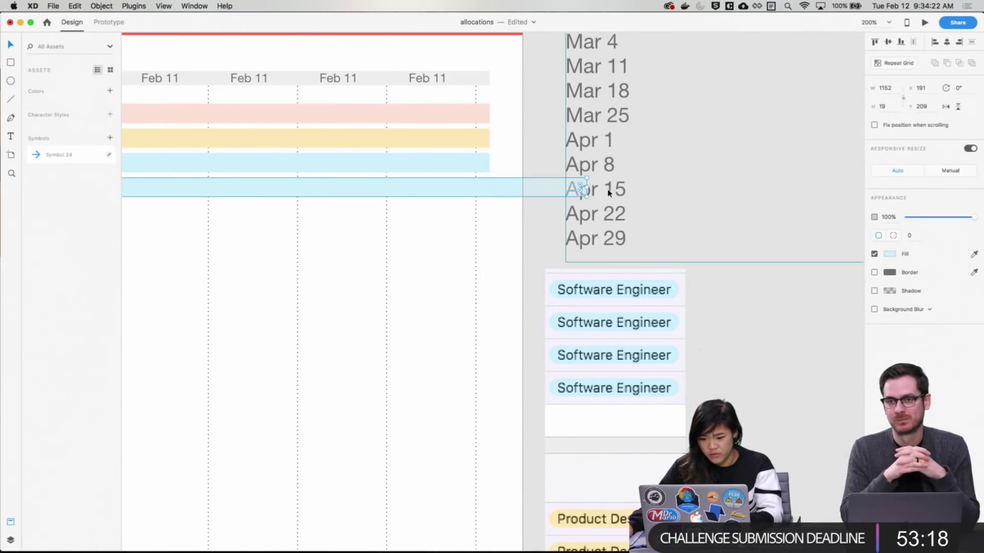
left_click_drag(584, 187, 491, 183)
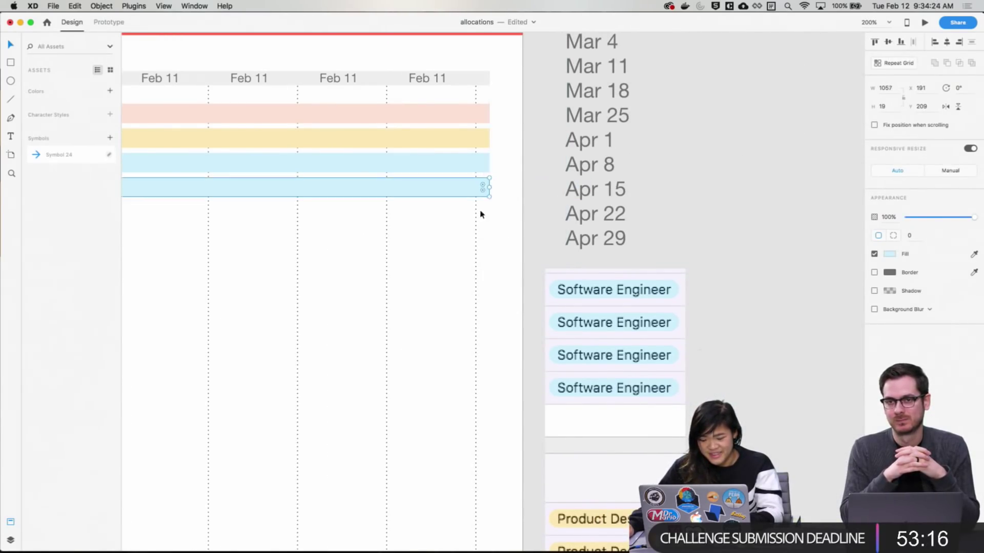
key("Escape")
key("super+z")
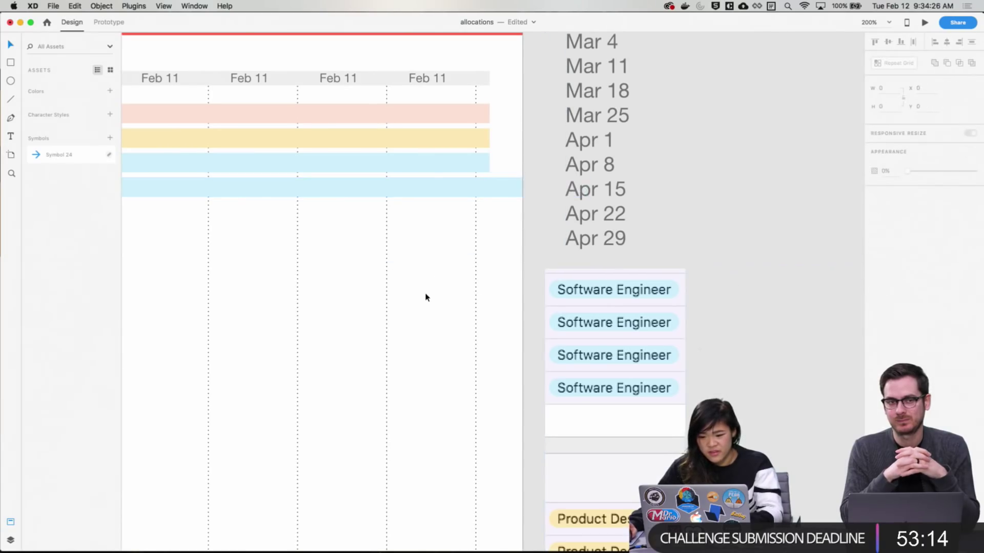
left_click_drag(586, 187, 490, 185)
left_click(410, 233)
scroll(454, 284, "left", 20)
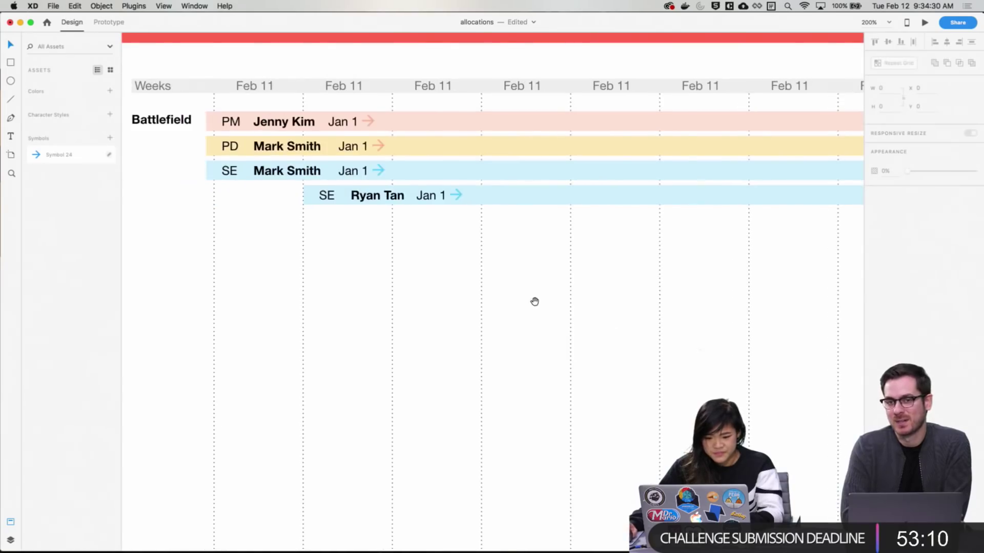
left_click_drag(517, 242, 547, 279)
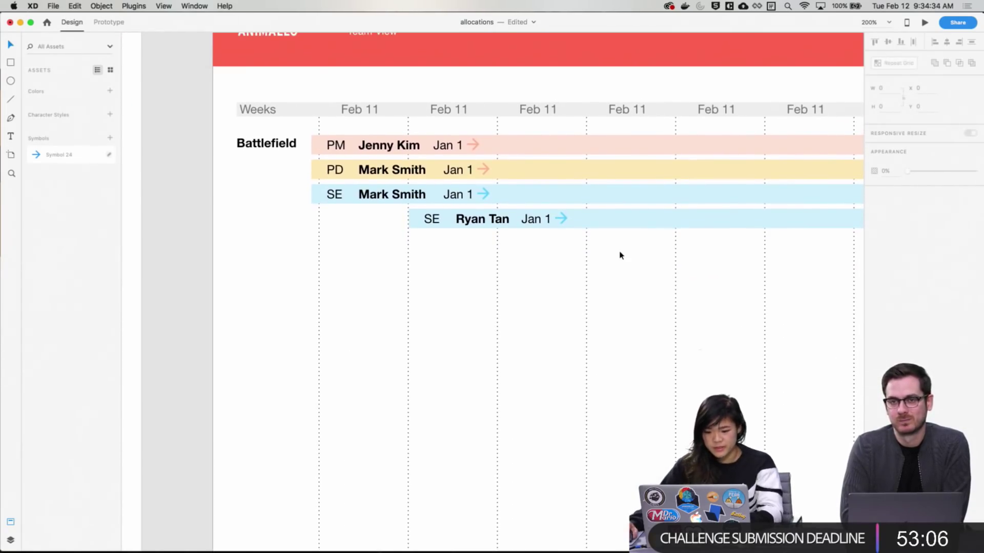
Shorten the yellow PD bar from the right so it ends partway across the timeline
key("super+minus")
key("super+minus")
key("super+minus")
left_click_drag(461, 375, 409, 342)
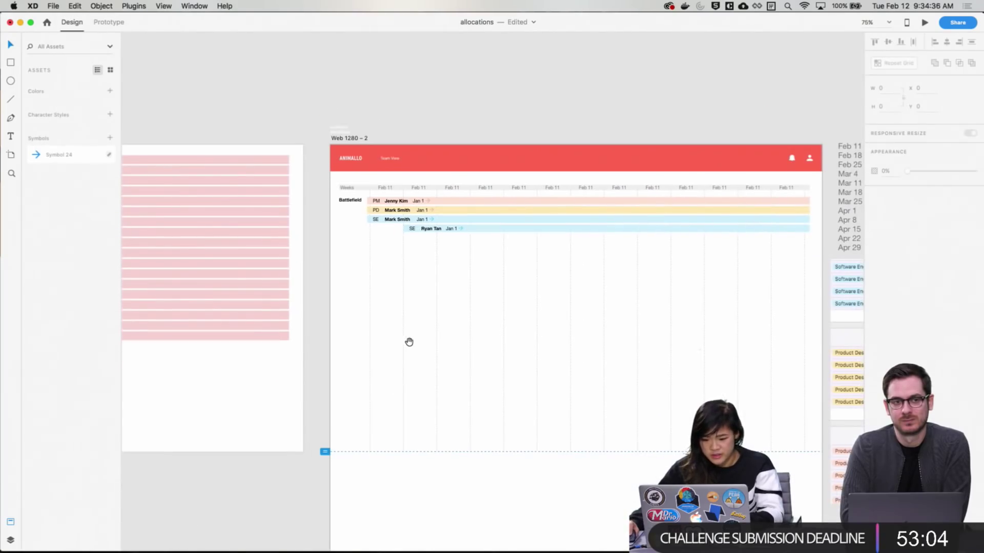
left_click_drag(496, 273, 485, 268)
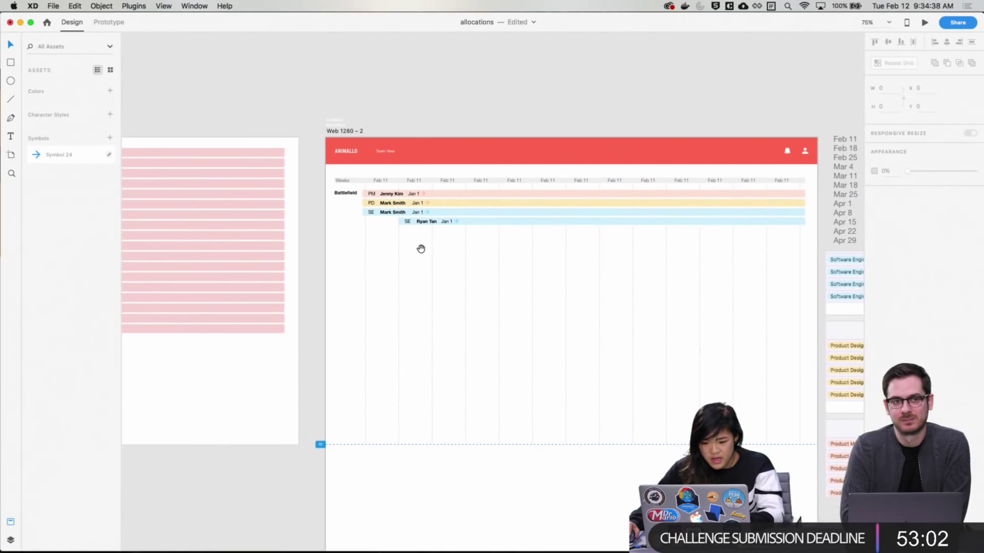
scroll(507, 244, "up", 3)
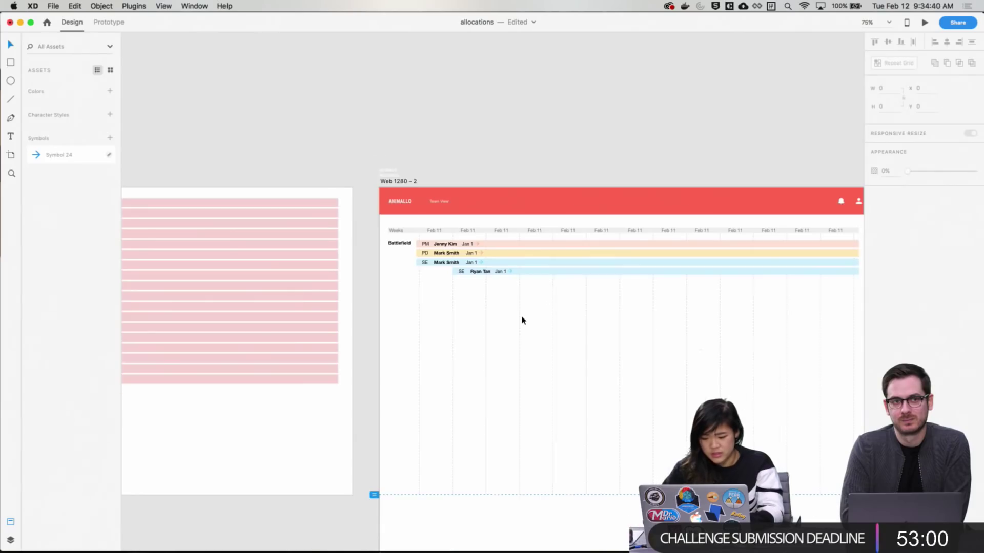
key("super+plus")
key("super+plus")
key("super+plus")
scroll(516, 222, "right", 4)
scroll(296, 331, "up", 4)
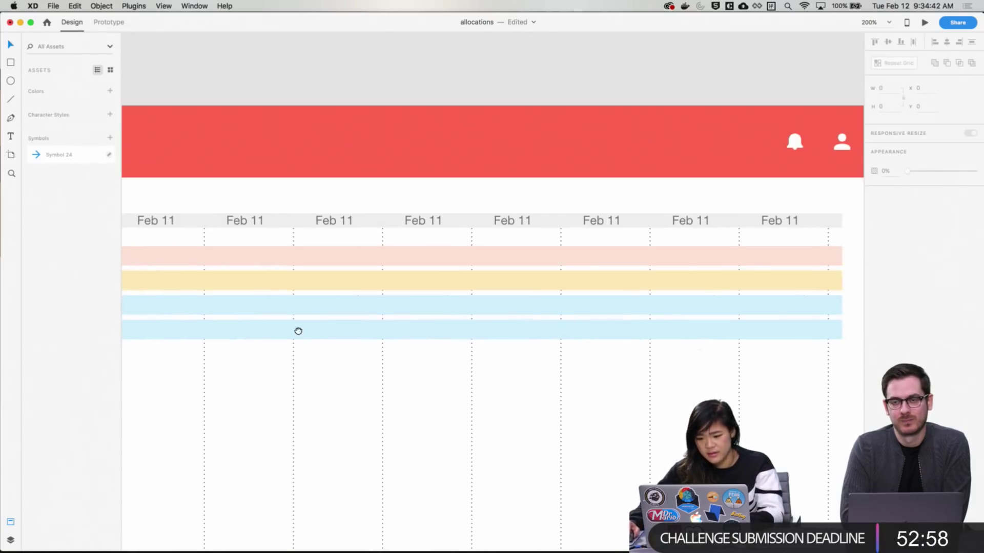
left_click(802, 280)
left_click_drag(843, 279, 560, 288)
left_click(566, 399)
Zoom out, then zoom into the artboard's timeline area for a closer look
scroll(538, 394, "left", 2)
scroll(538, 394, "down", 1)
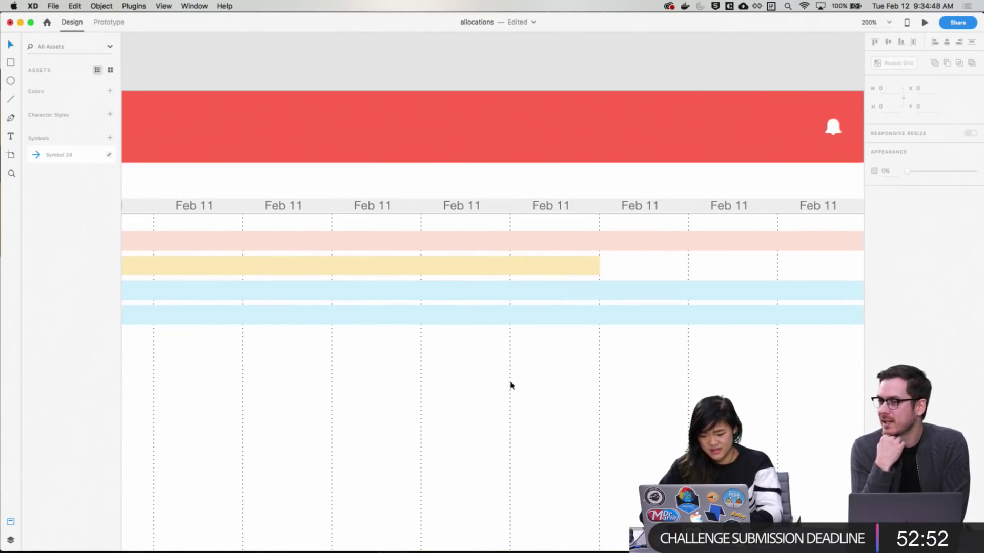
key("super+minus")
key("super+minus")
key("super+minus")
left_click_drag(402, 388, 421, 373)
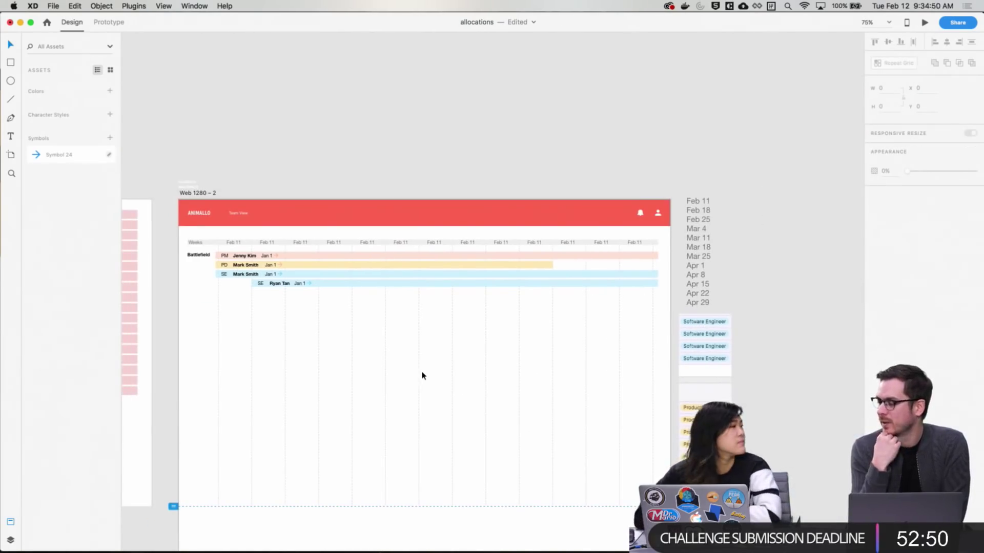
left_click_drag(358, 382, 352, 314)
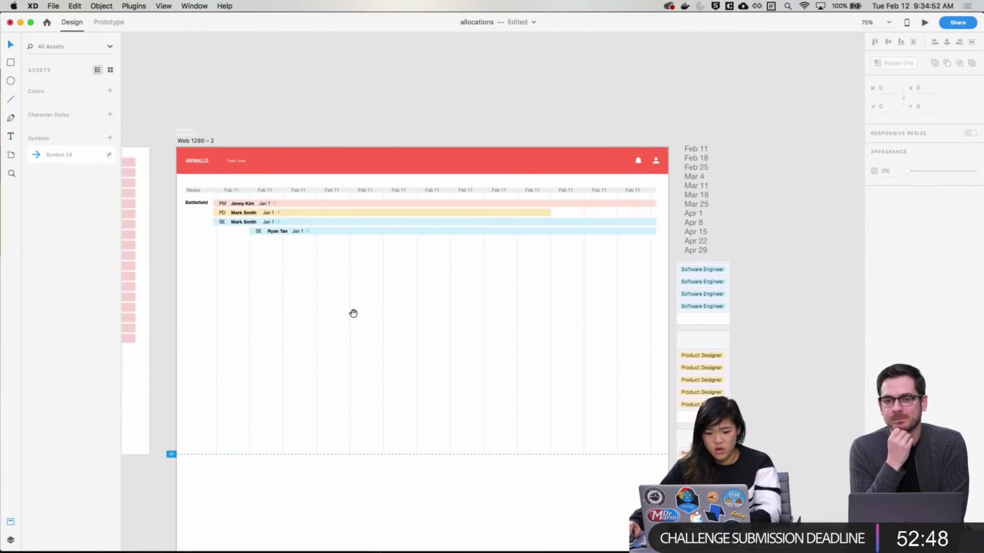
key("z")
left_click_drag(162, 125, 671, 437)
left_click_drag(671, 315, 650, 301)
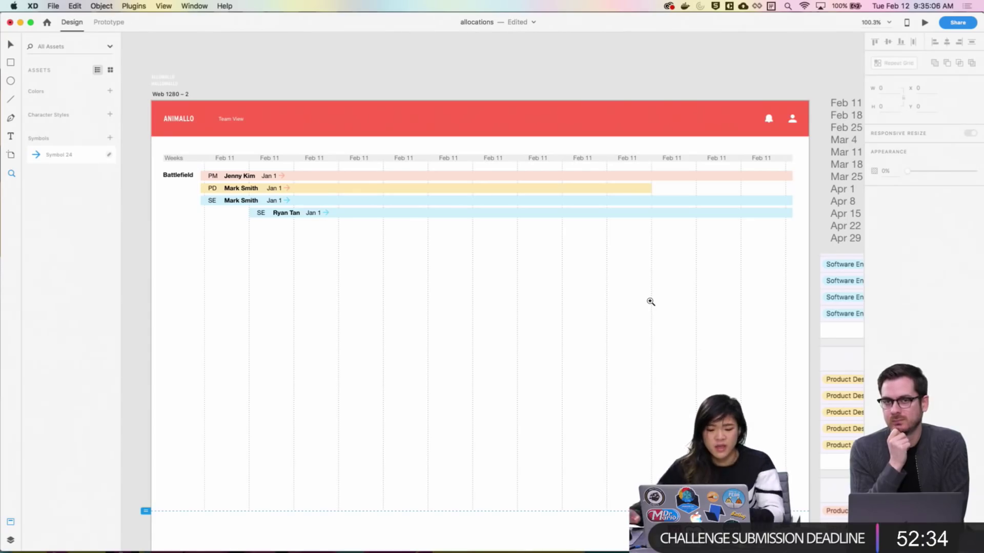
left_click_drag(140, 159, 348, 258)
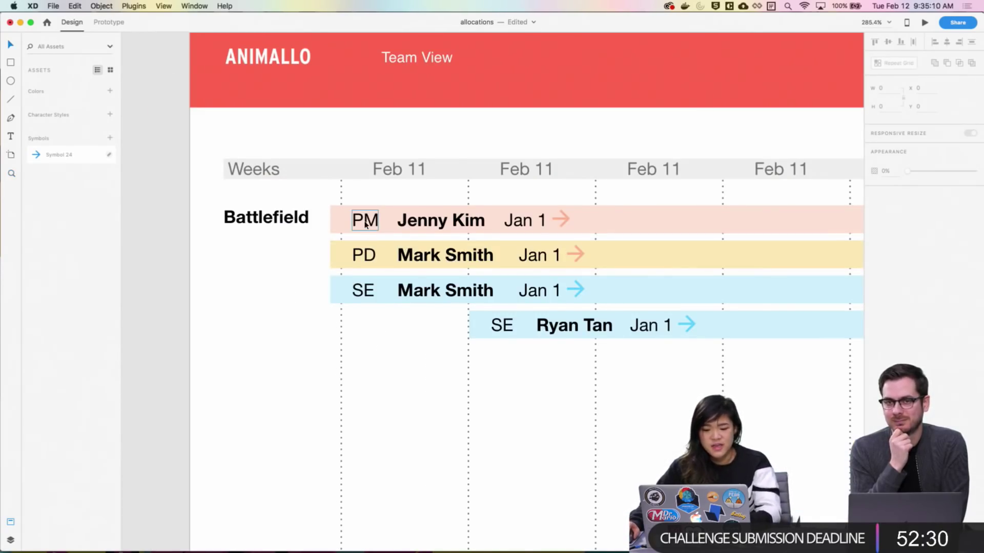
left_click(370, 256)
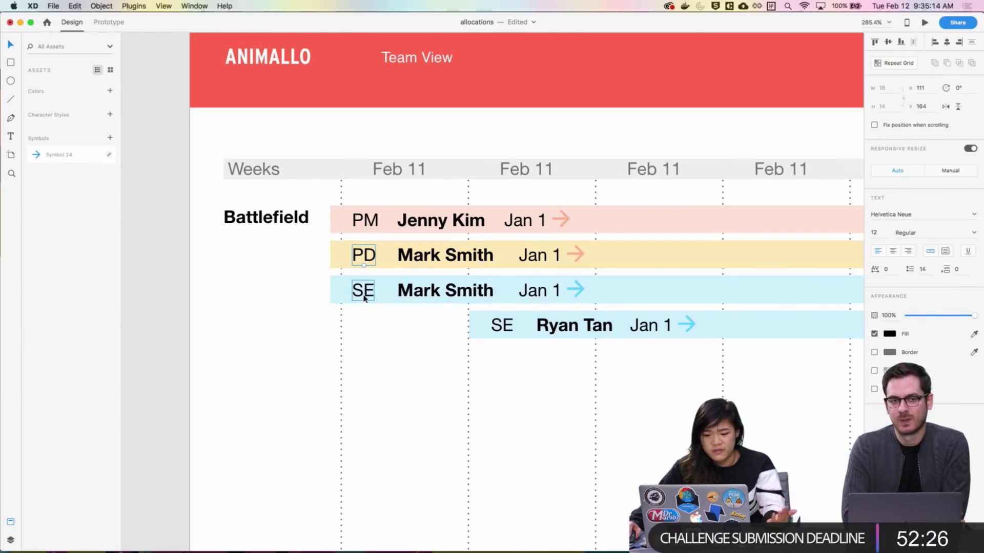
key("super+minus")
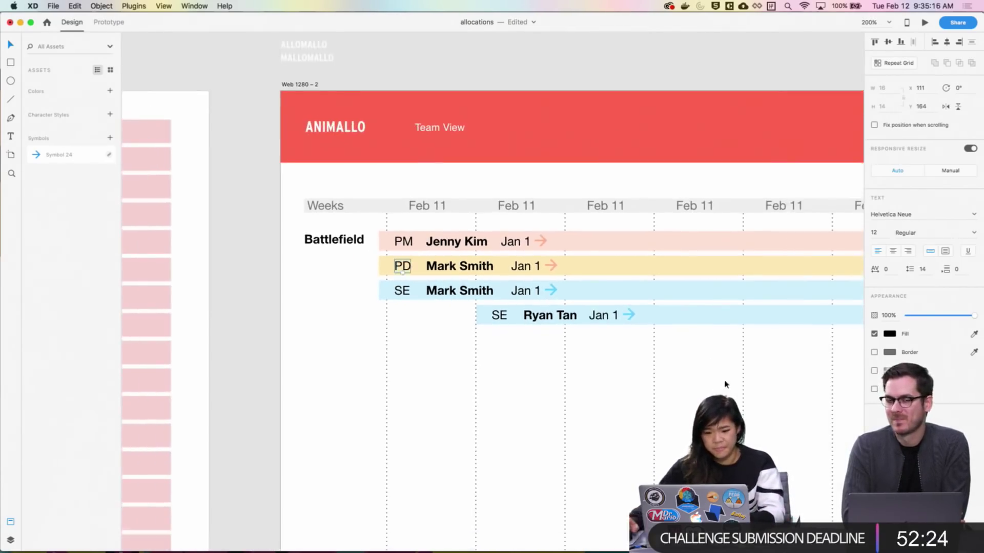
scroll(424, 165, "up", 2)
left_click_drag(268, 45, 479, 177)
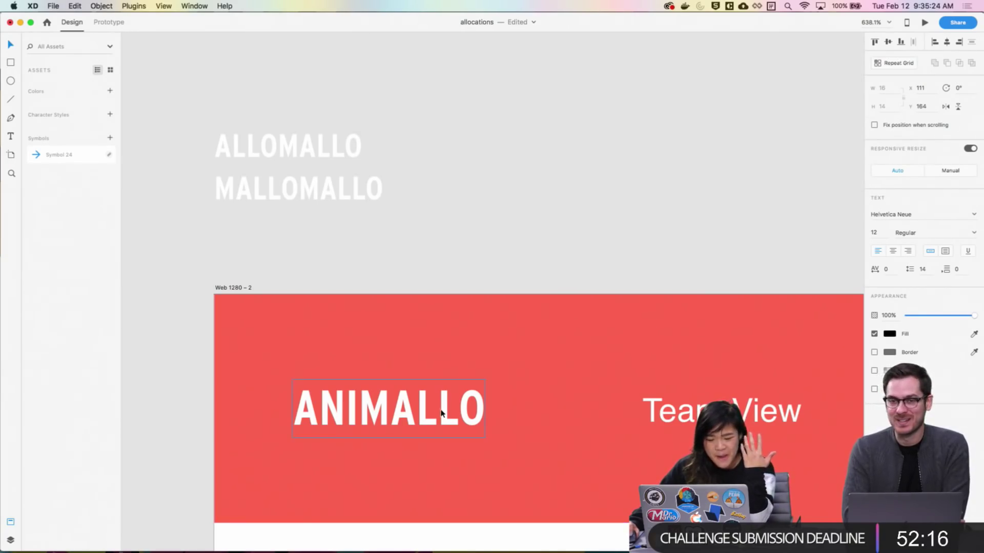
double_click(390, 412)
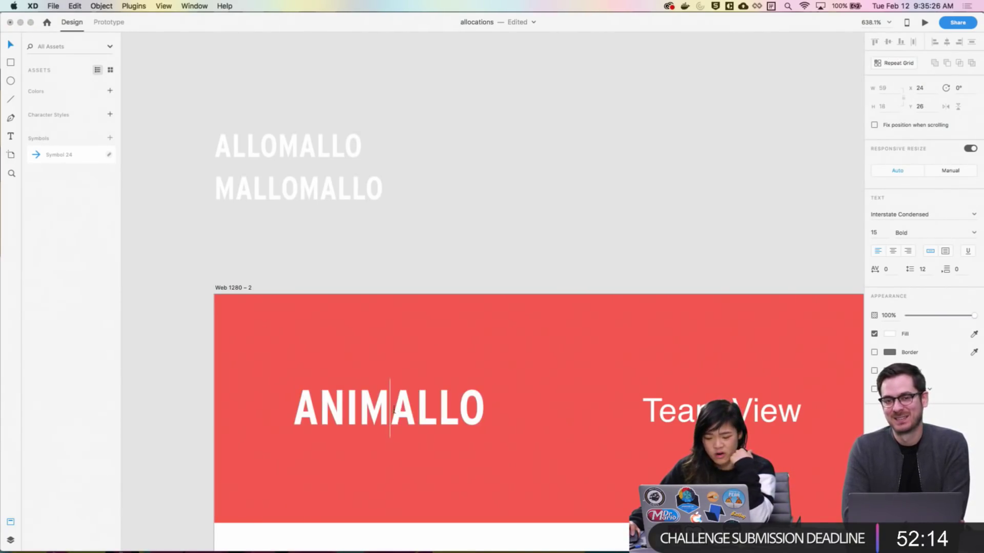
left_click_drag(391, 410, 479, 421)
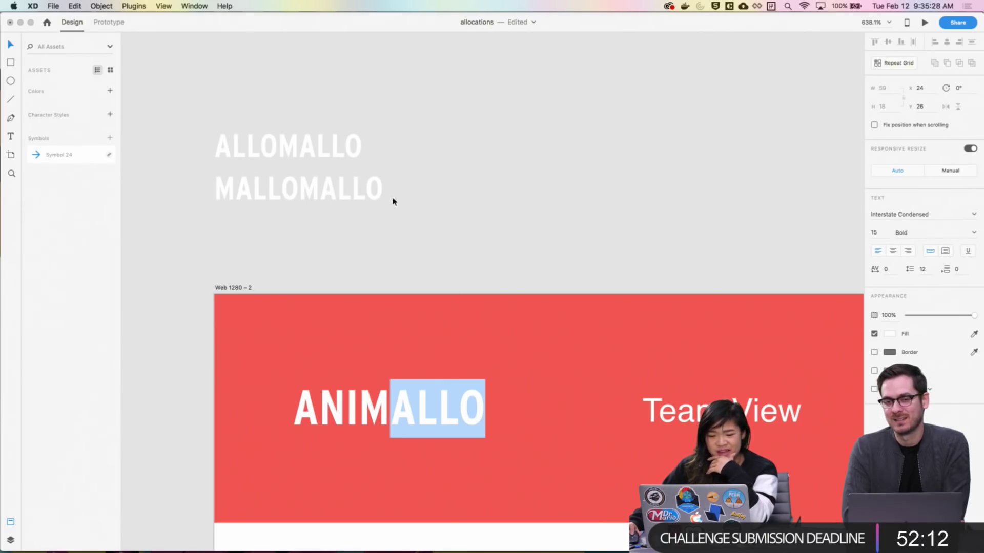
left_click(299, 149)
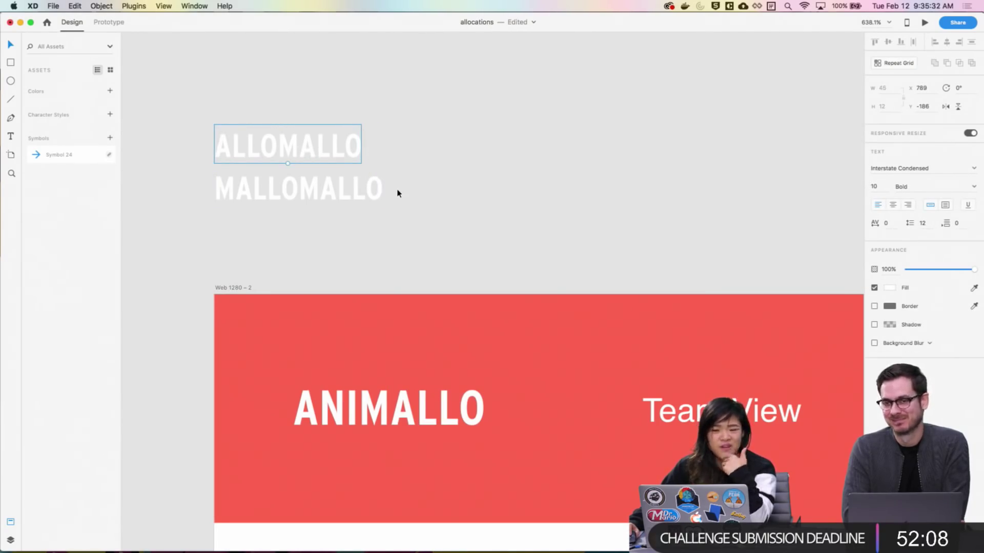
left_click(422, 229)
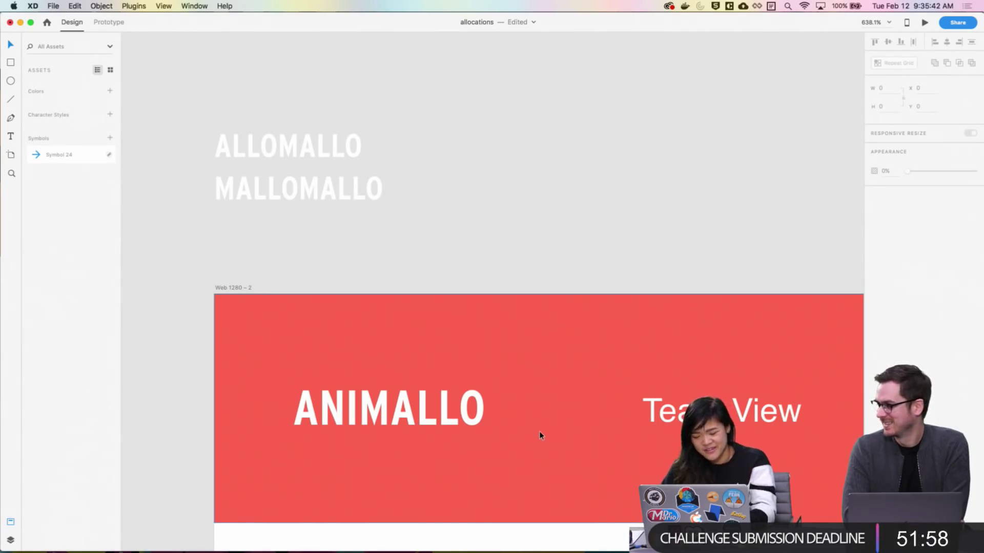
key("super+minus")
scroll(588, 255, "down", 5)
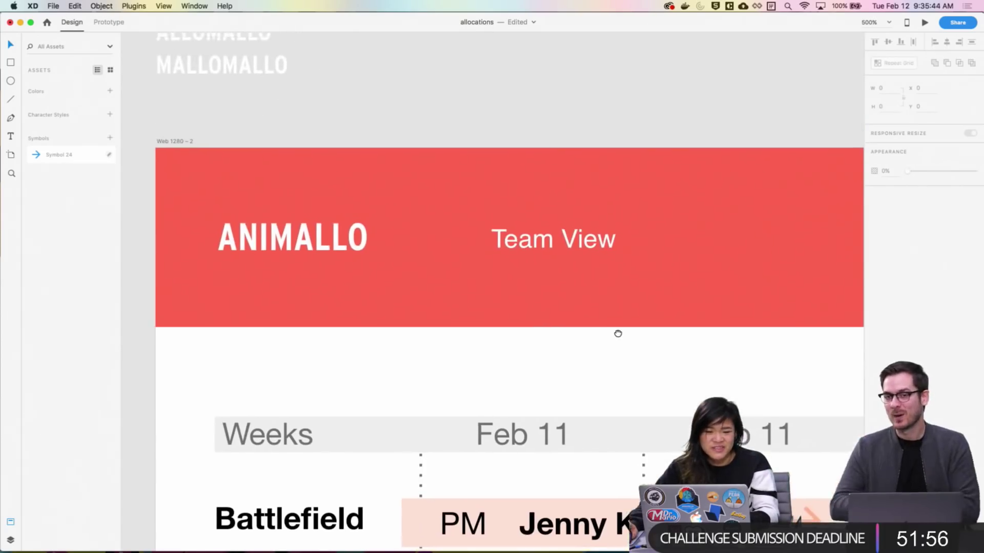
scroll(618, 334, "up", 3)
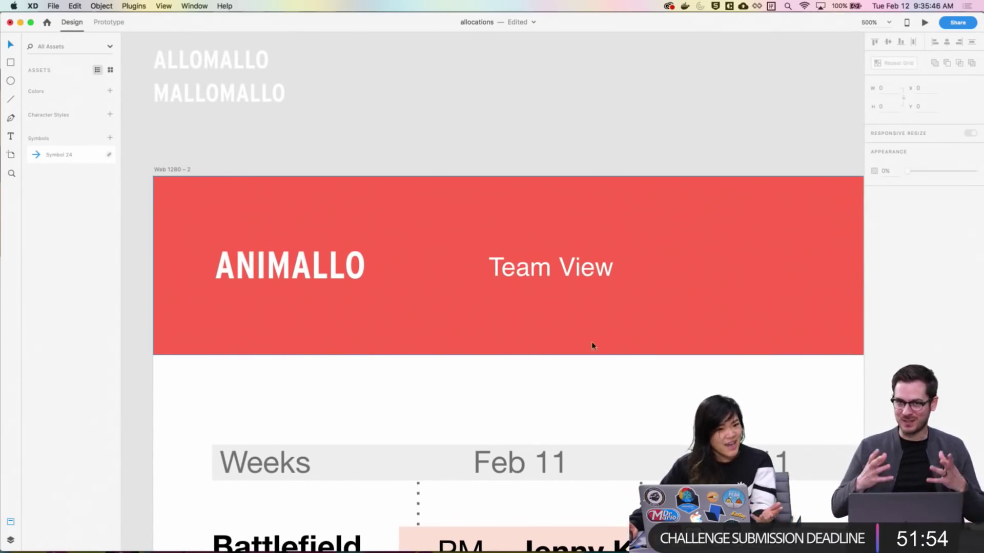
scroll(448, 328, "up", 3)
key("super+minus")
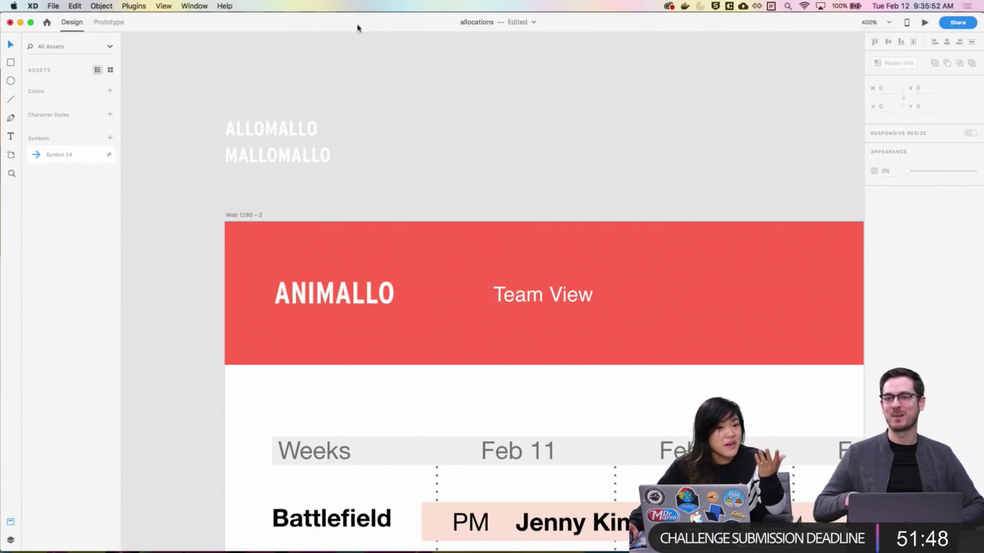
left_click_drag(212, 115, 384, 323)
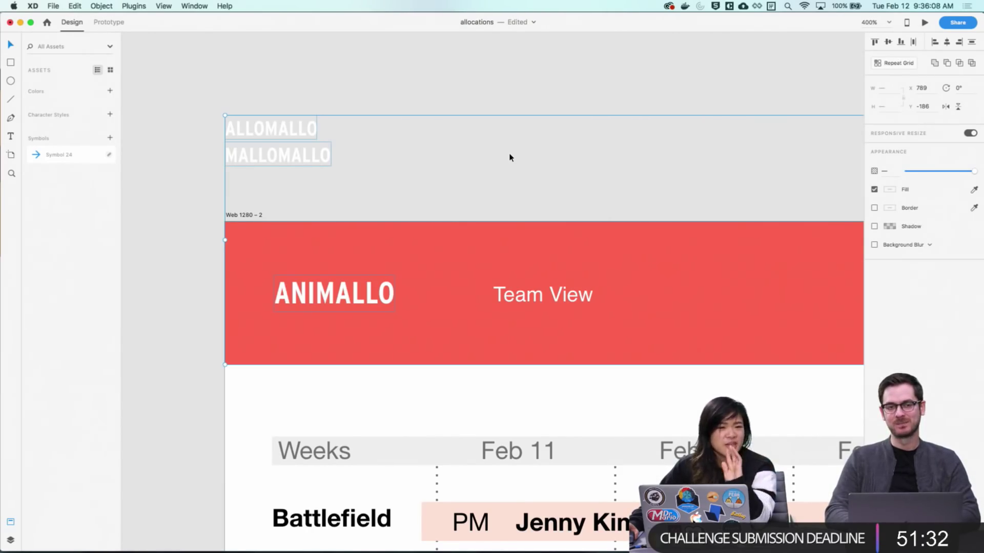
left_click(506, 105)
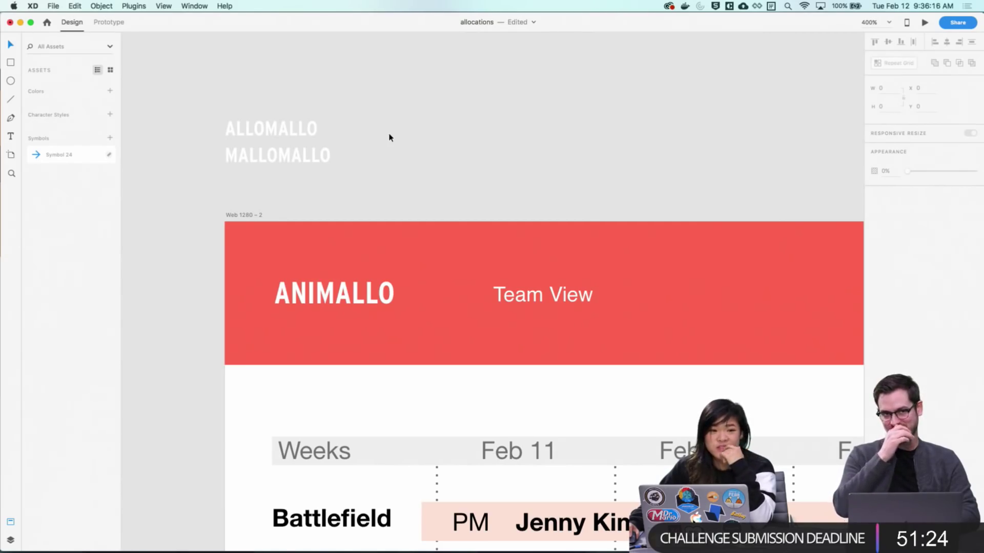
scroll(531, 330, "down", 10)
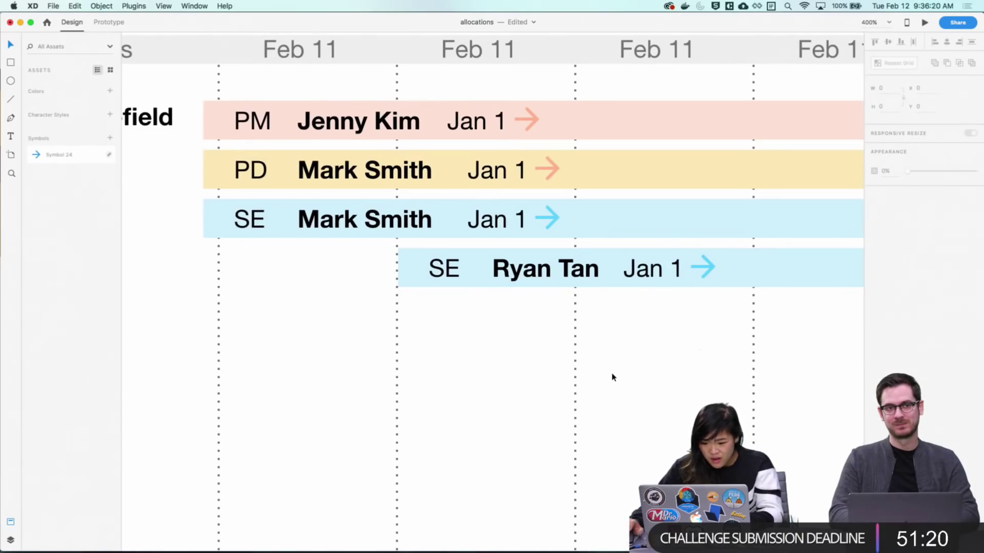
key("super+minus")
scroll(617, 370, "down", 5)
scroll(617, 370, "right", 5)
left_click_drag(500, 232, 681, 272)
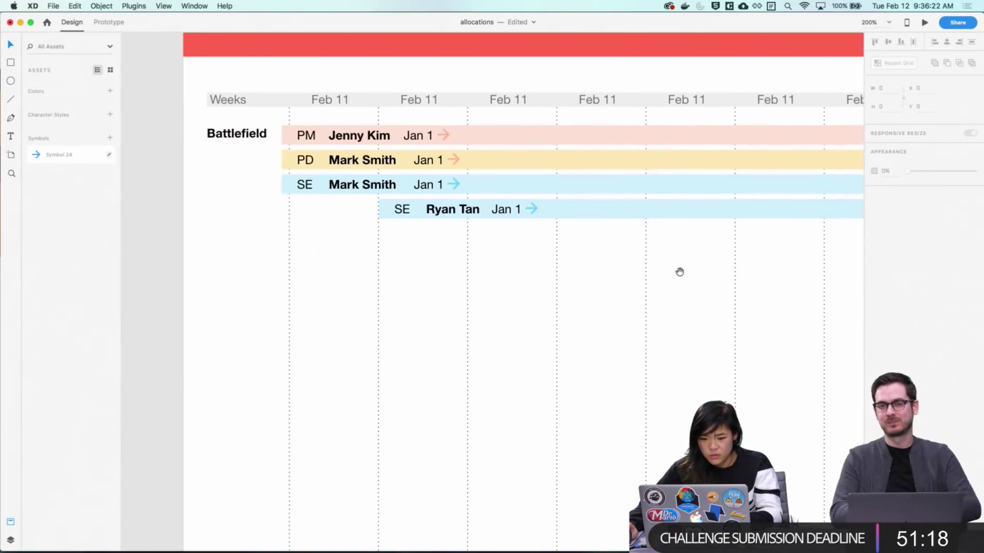
scroll(547, 266, "up", 3)
scroll(677, 317, "right", 5)
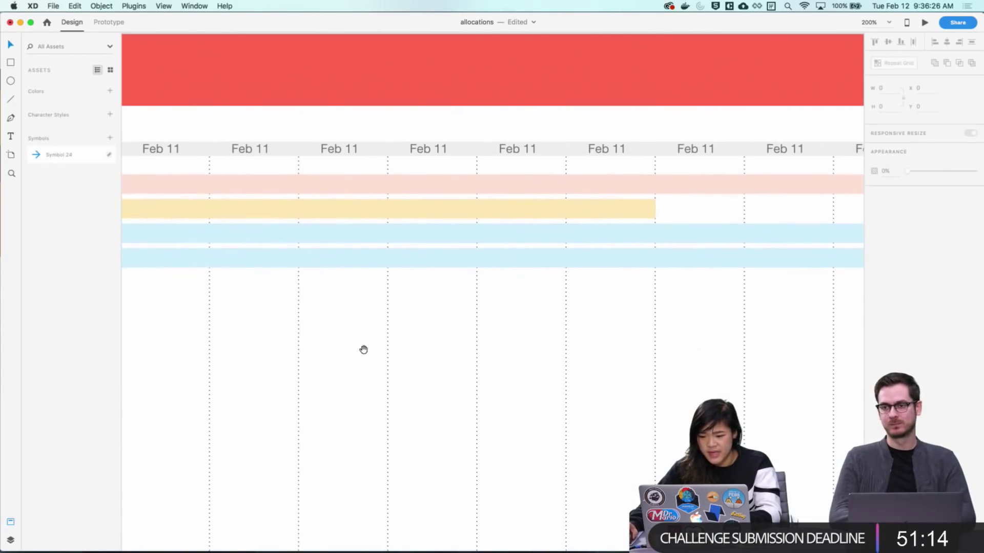
scroll(362, 349, "left", 5)
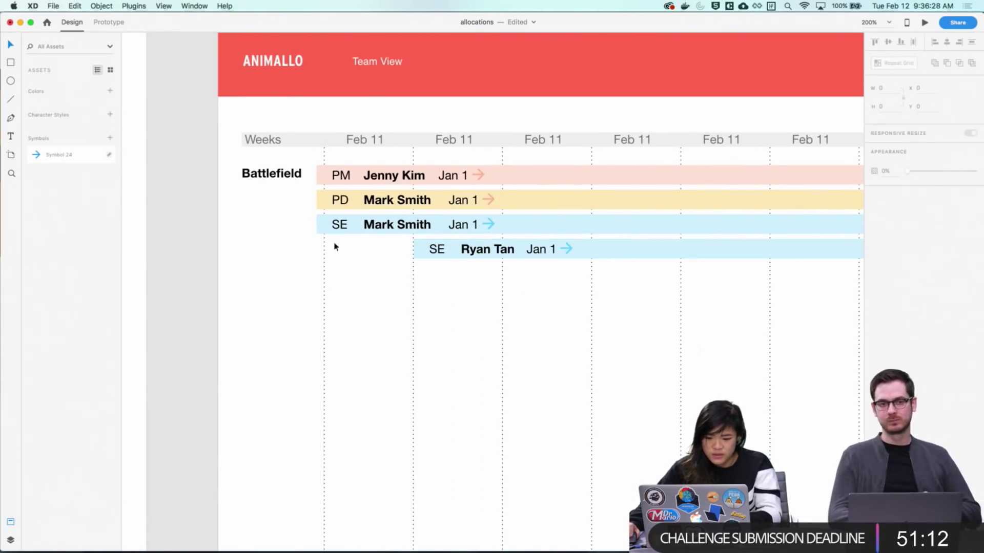
left_click(452, 260)
left_click(456, 349)
mouse_move(451, 314)
left_mouse_down()
mouse_move(448, 338)
mouse_move(432, 268)
mouse_move(447, 311)
left_mouse_up()
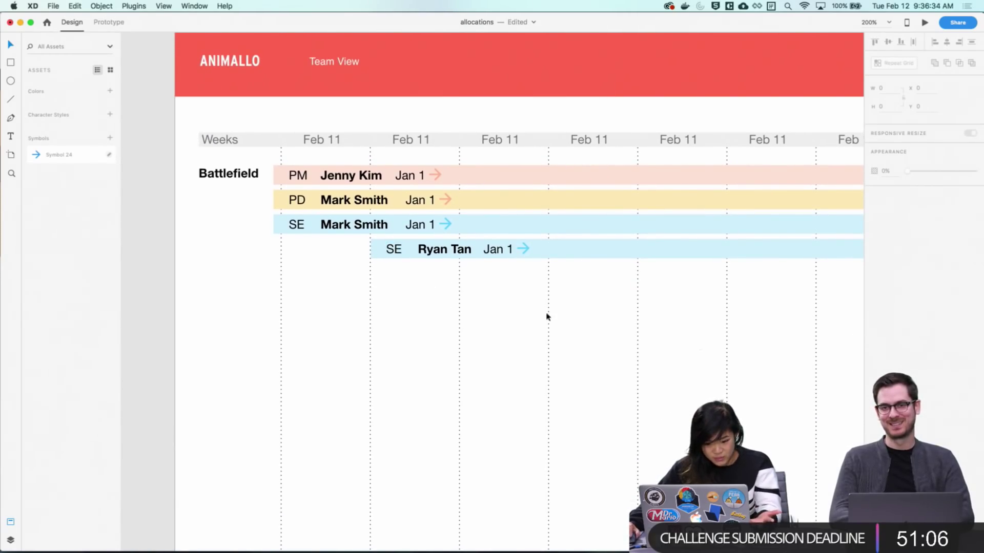
left_click_drag(501, 307, 495, 277)
scroll(495, 277, "down", 10)
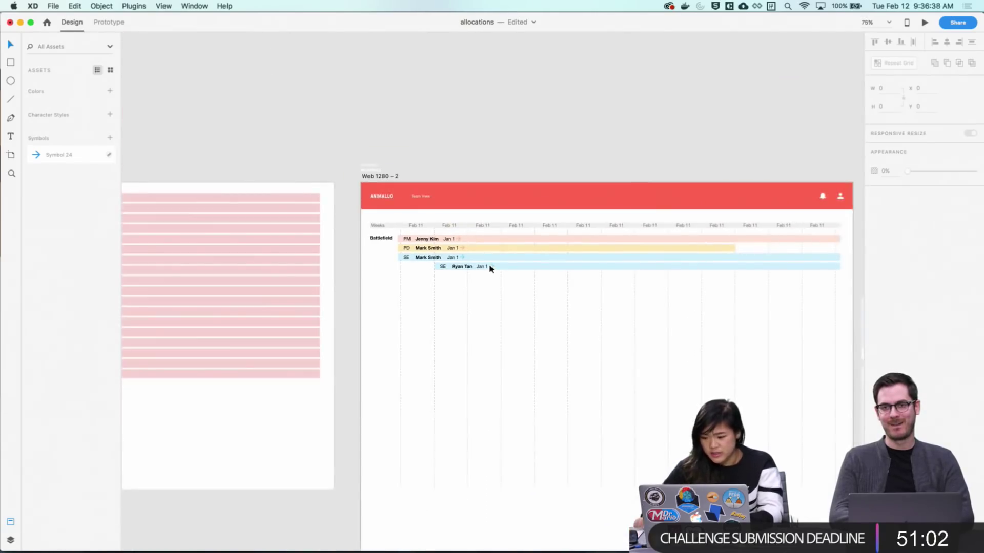
left_click_drag(836, 287, 368, 232)
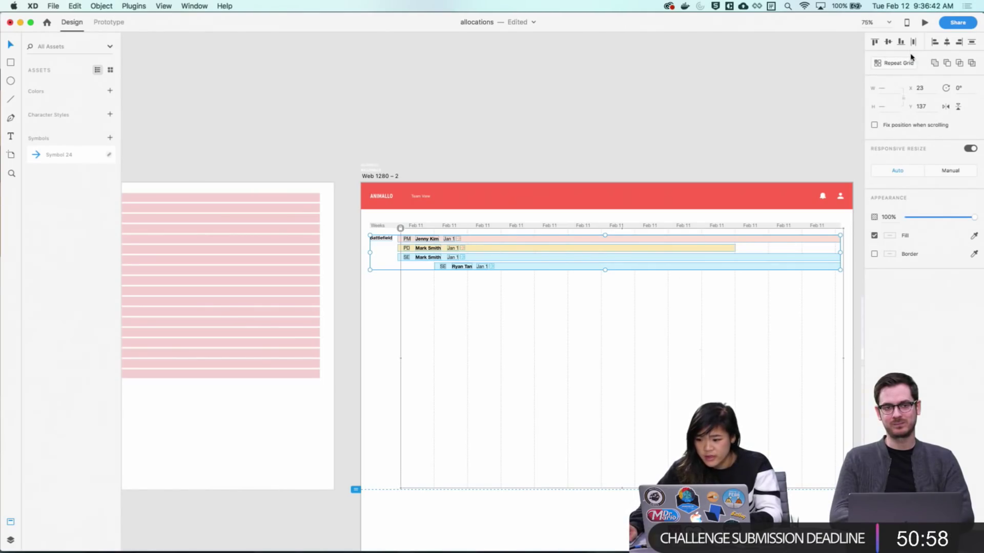
left_click(644, 292)
key("z")
scroll(507, 398, "up", 8)
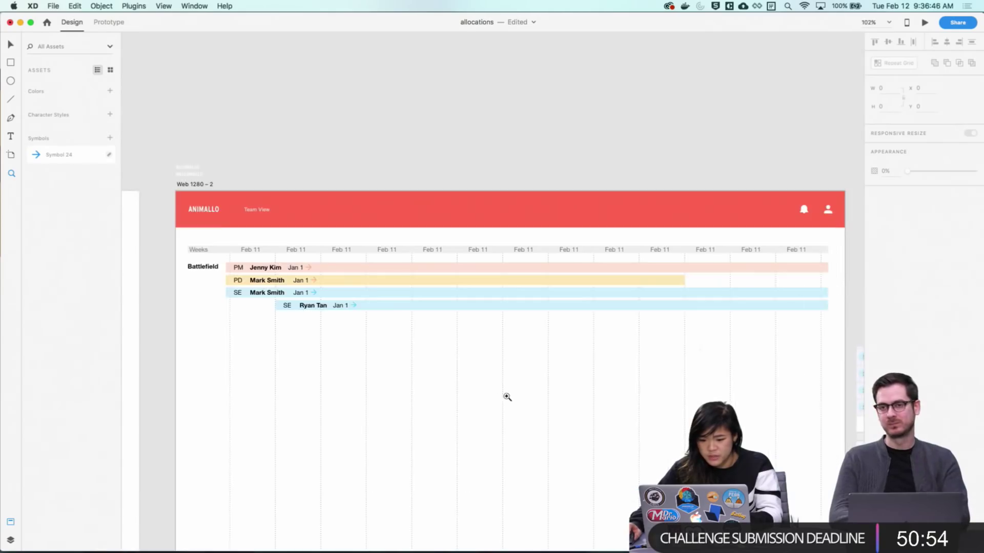
scroll(533, 359, "up", 4)
scroll(533, 359, "left", 6)
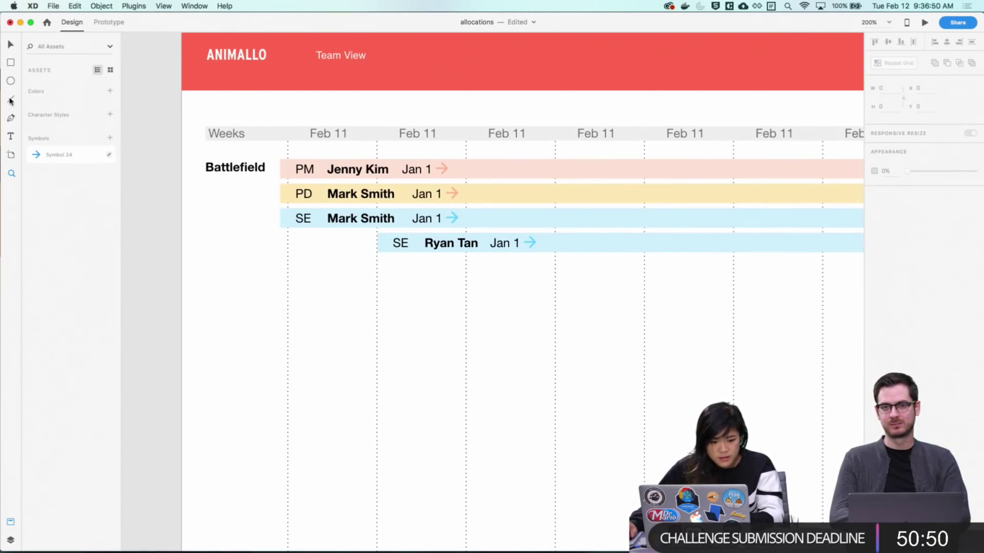
Draw a horizontal divider line across the table below the Battlefield rows
left_click_drag(200, 272, 831, 272)
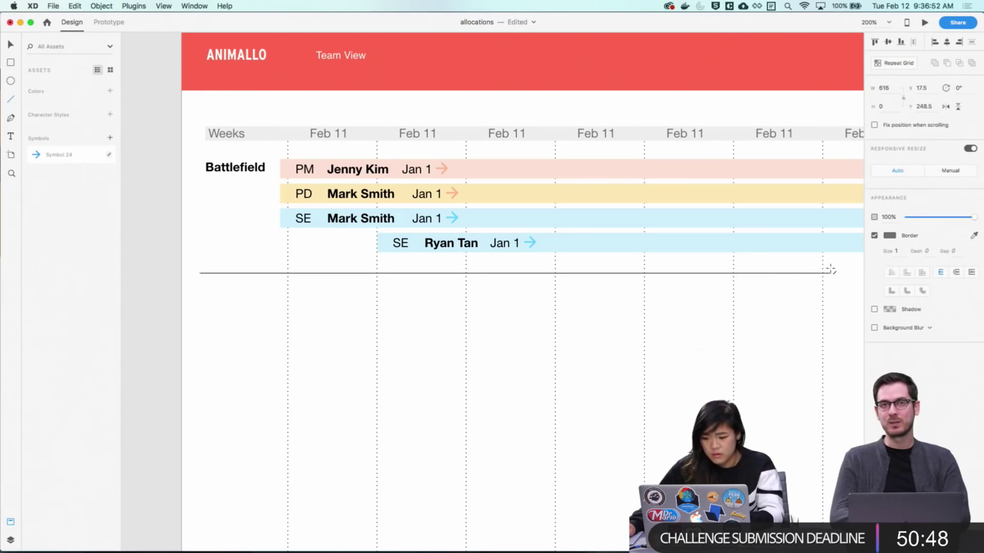
scroll(280, 294, "right", 10)
scroll(280, 294, "down", 1)
key("super+0")
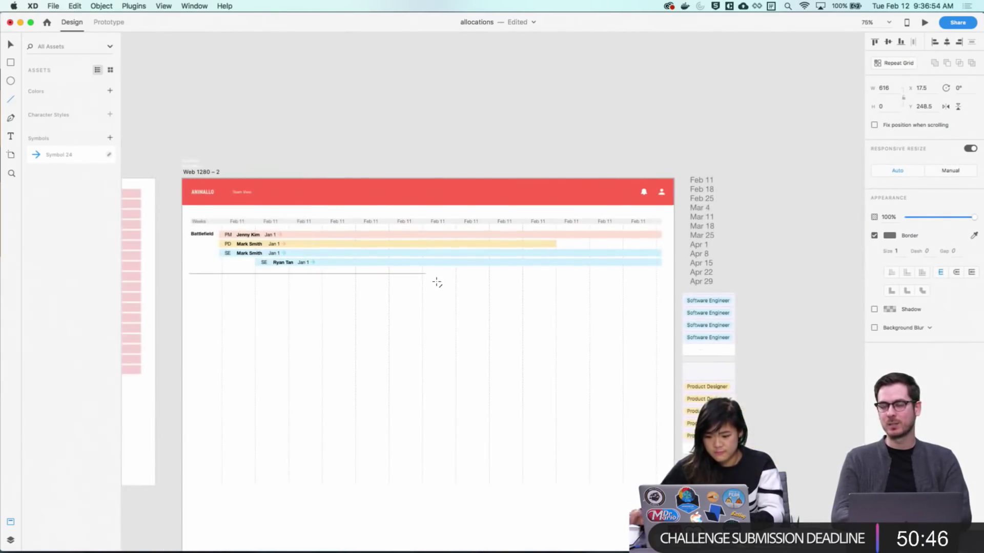
key("v")
left_click_drag(426, 274, 661, 280)
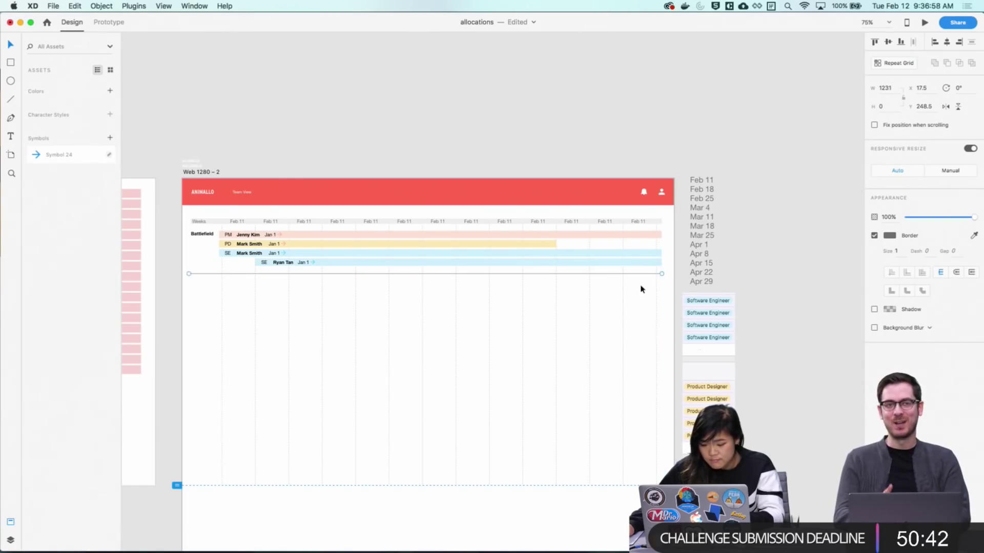
key("Escape")
Position the divider just beneath the last blue bar, then select the rows with the divider
left_click(401, 269)
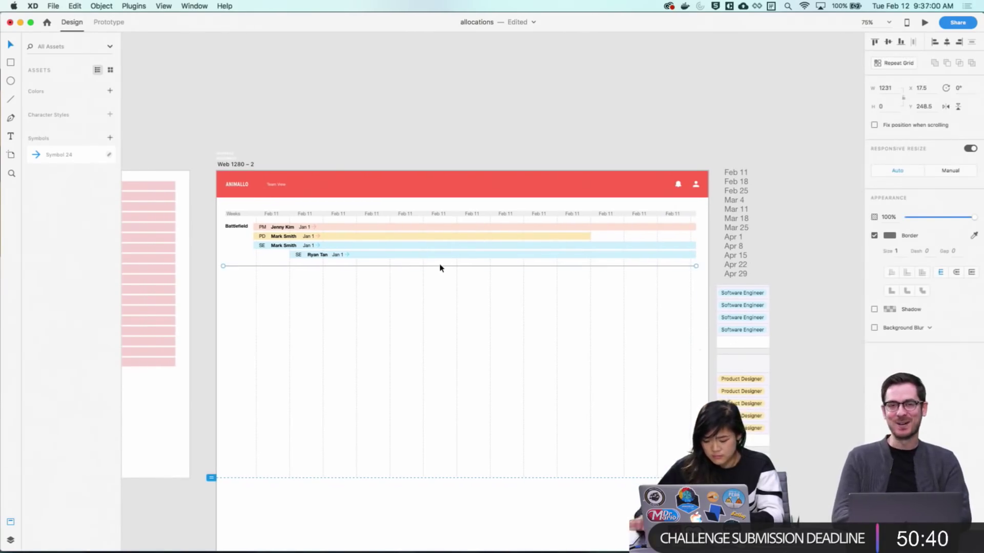
key("super+2")
key("shift+Up")
key("shift+Up")
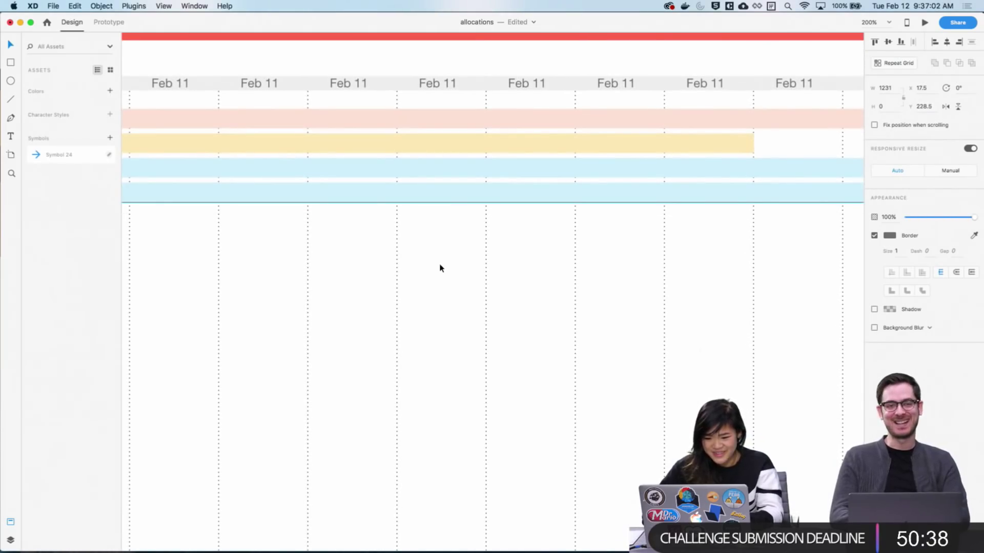
key("Down")
key("Down")
key("Down")
key("Down")
key("Down")
key("Down")
key("Down")
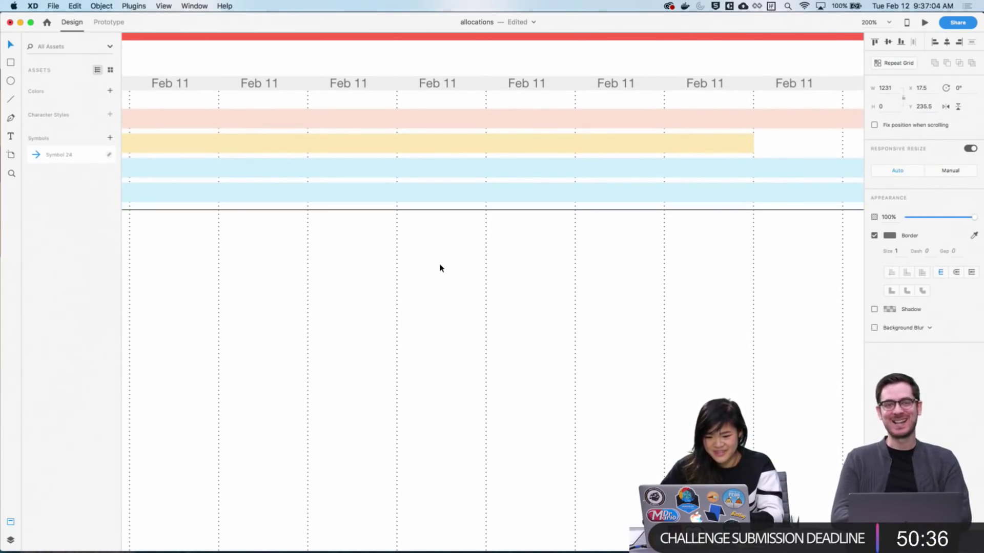
left_click(399, 279)
key("super+0")
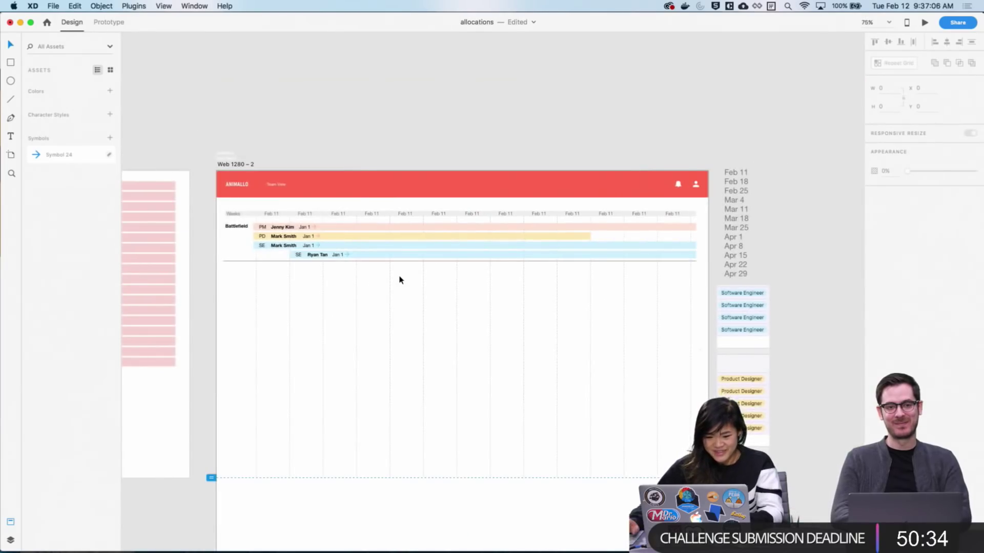
left_click_drag(704, 270, 224, 223)
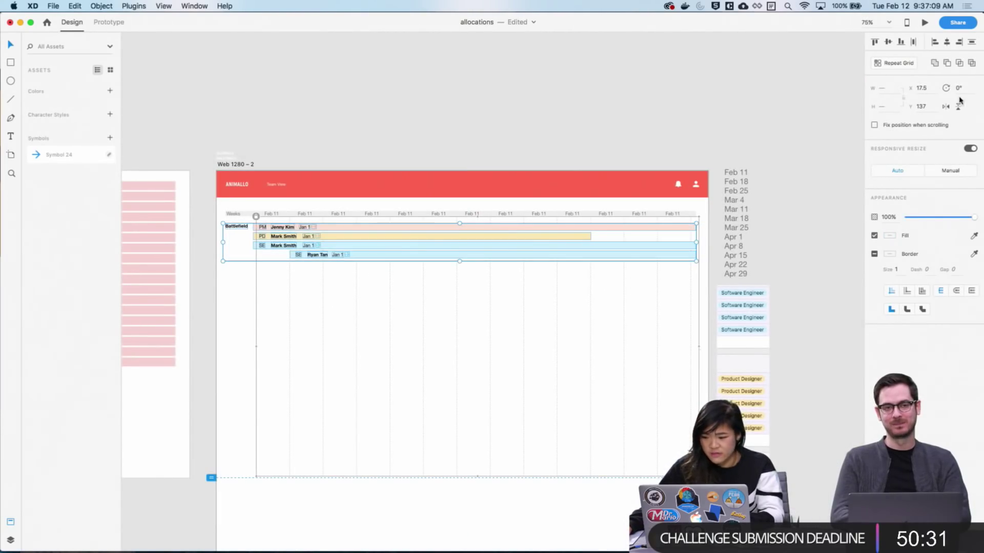
Make the Battlefield rows and divider a Repeat Grid of six copies, then view at 100%
left_click(902, 62)
left_click_drag(459, 261, 448, 495)
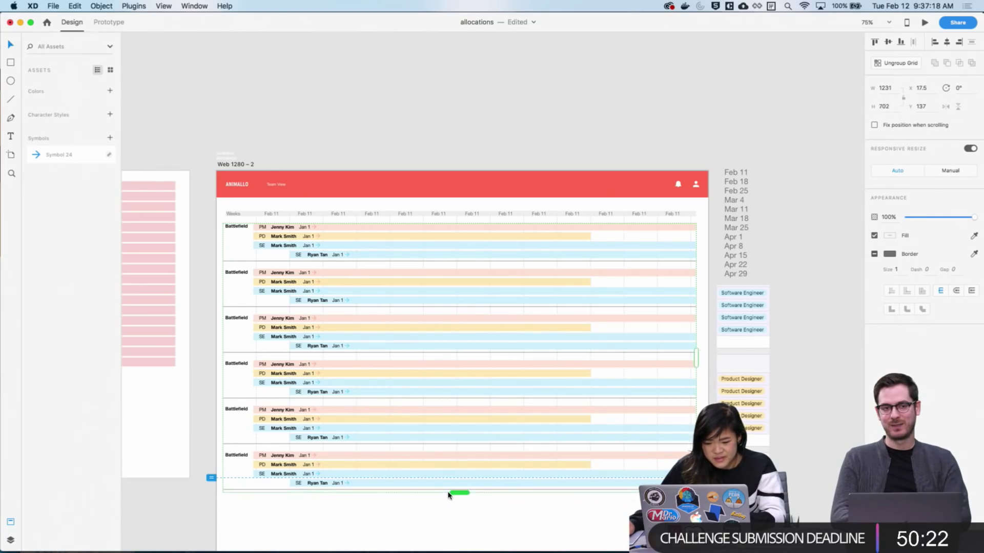
left_click(450, 527)
key("super+1")
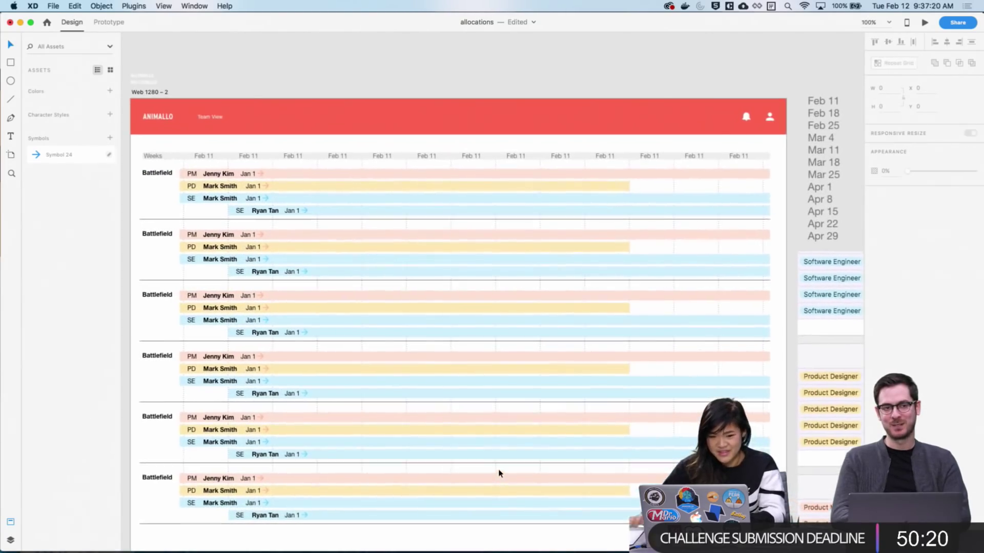
scroll(361, 480, "down", 3)
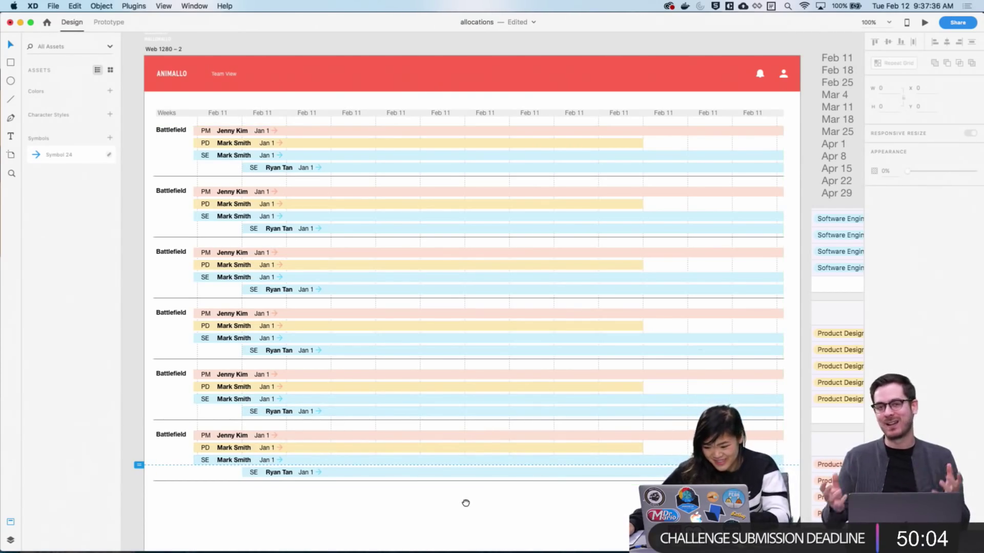
left_click_drag(463, 503, 502, 515)
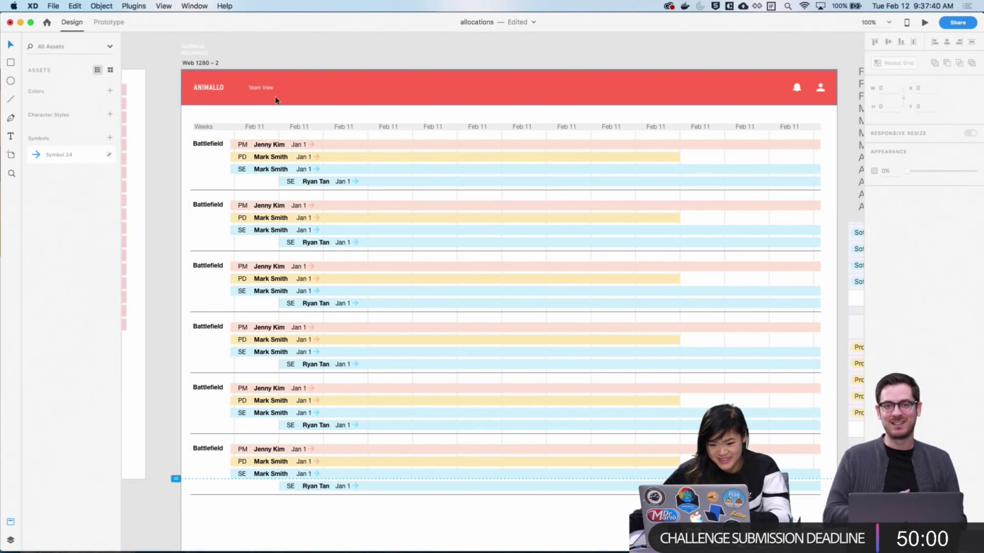
left_click(211, 126)
left_click(890, 333)
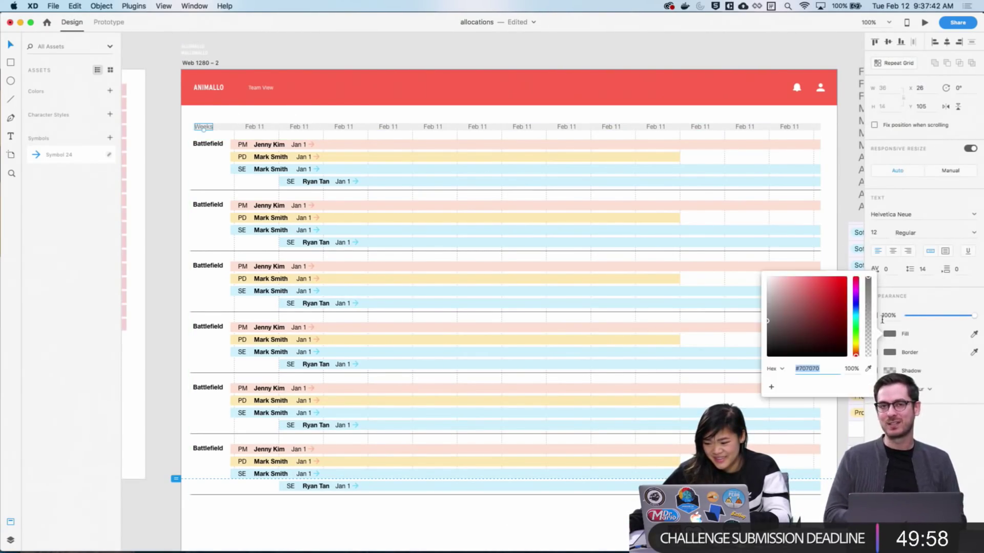
left_click(410, 543)
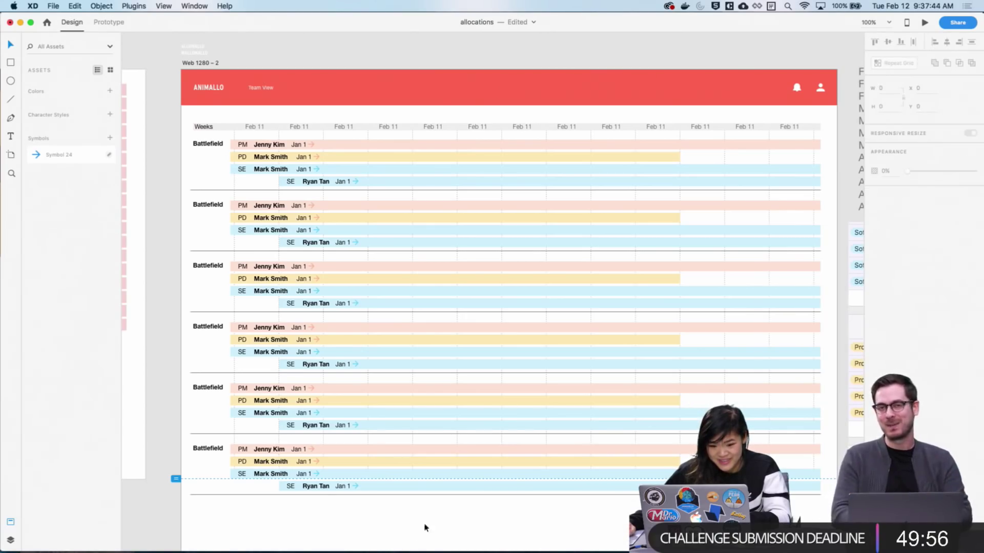
scroll(546, 125, "right", 1)
left_click(527, 123)
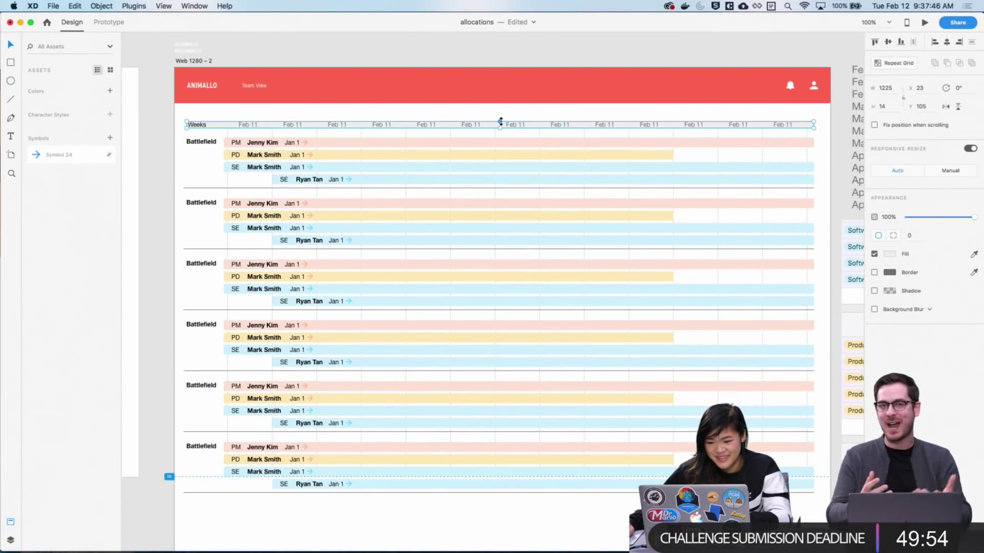
double_click(373, 126)
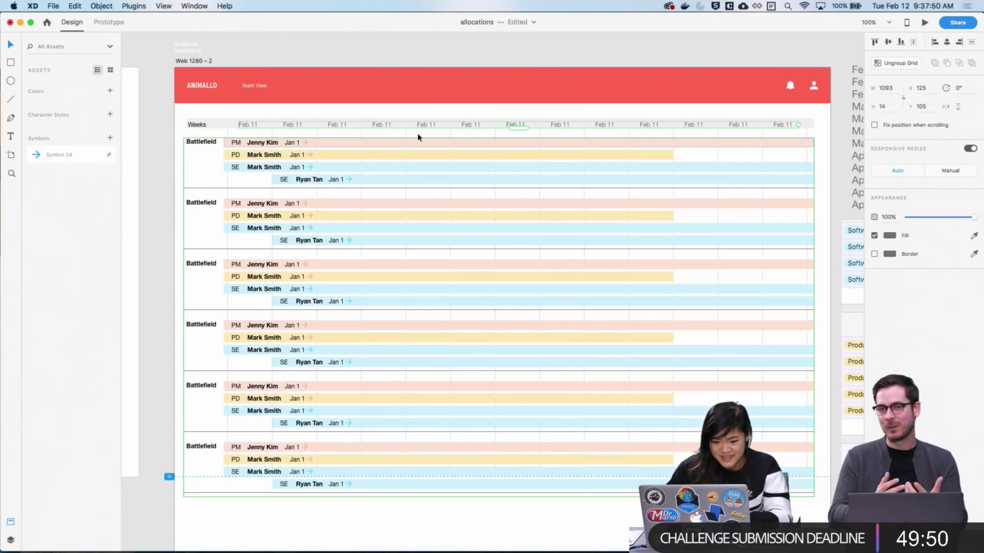
left_click(191, 125)
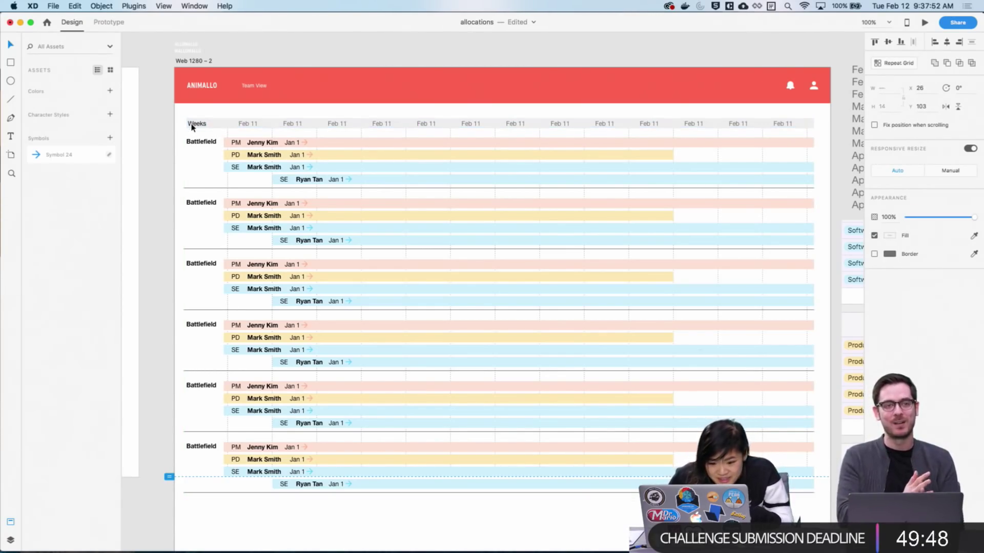
left_click(141, 150)
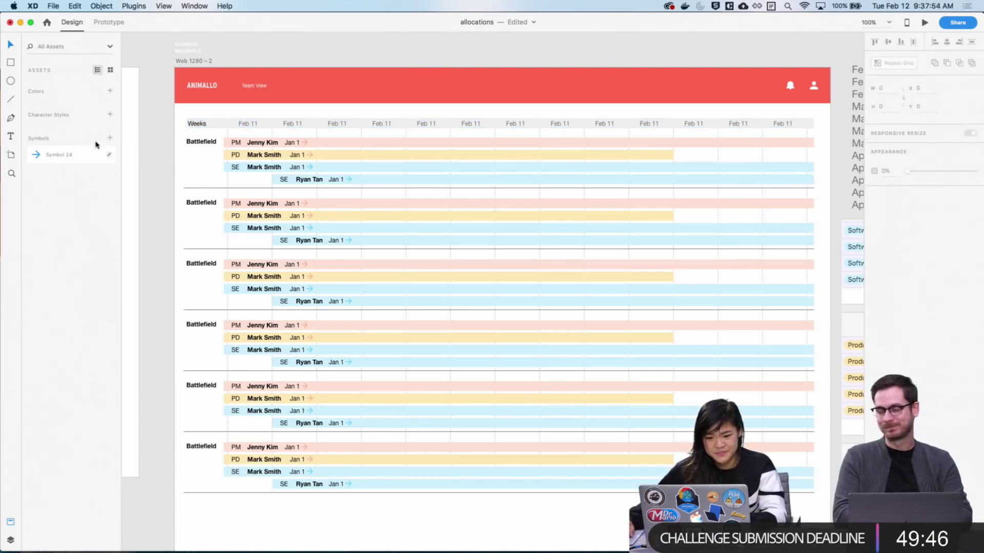
scroll(459, 237, "down", 5)
scroll(668, 203, "up", 6)
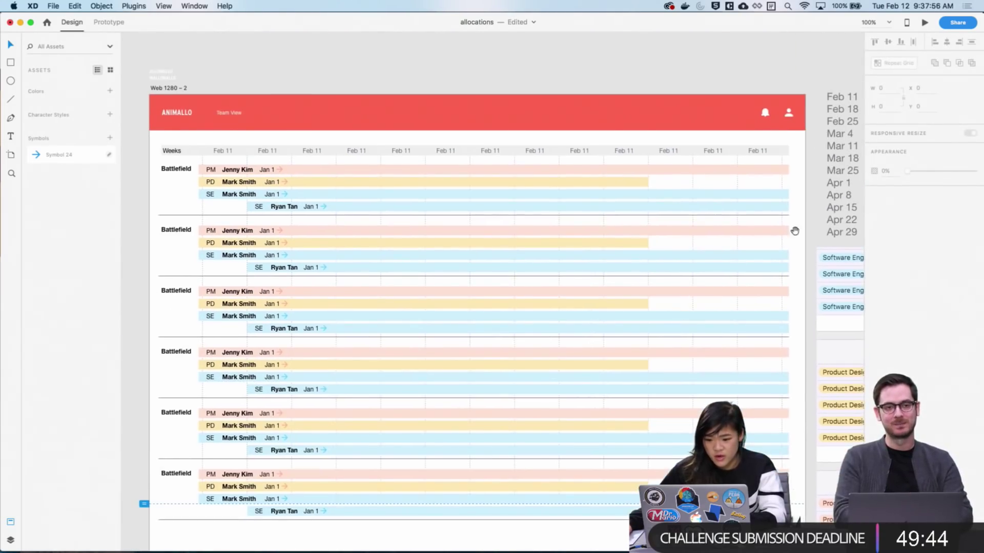
scroll(815, 216, "down", 2)
scroll(809, 230, "down", 3)
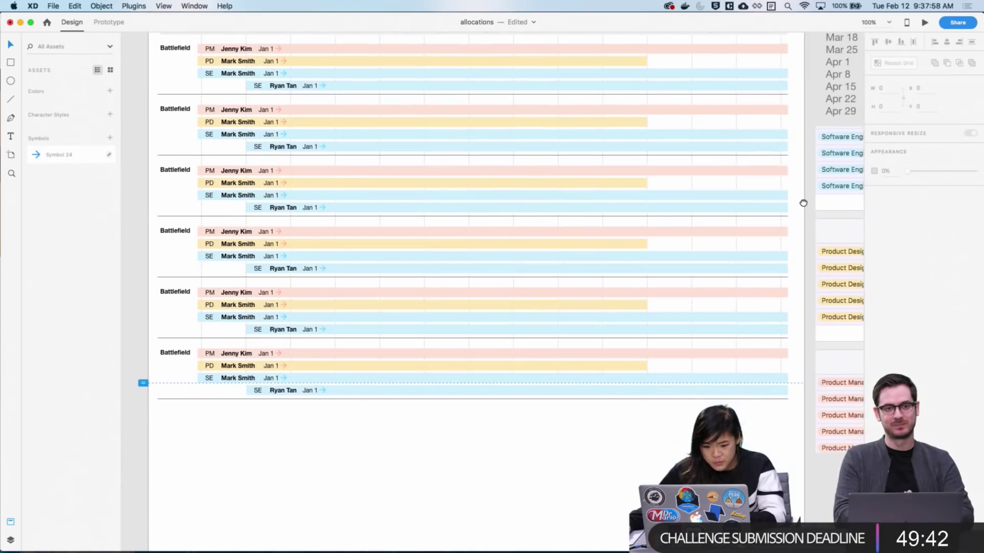
scroll(801, 202, "up", 3)
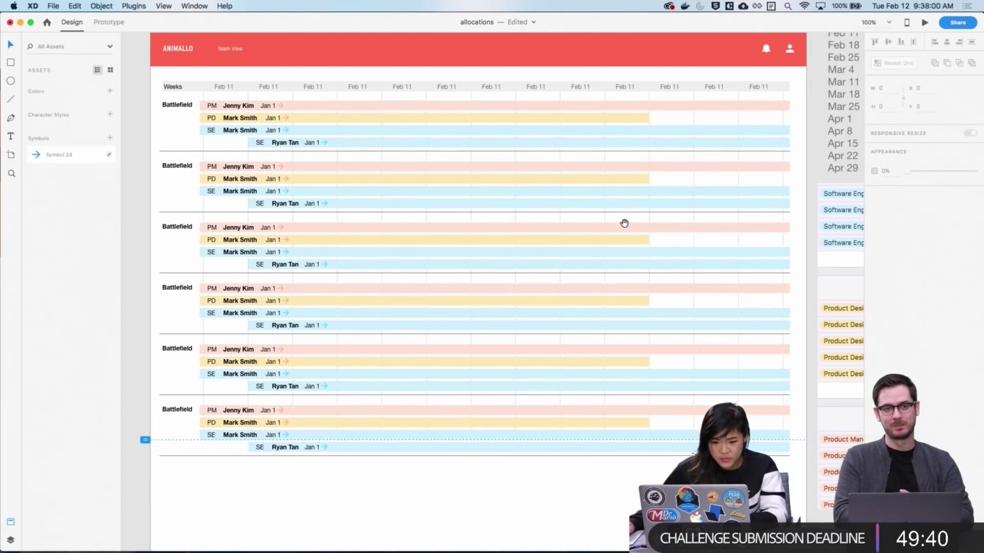
scroll(623, 221, "up", 3)
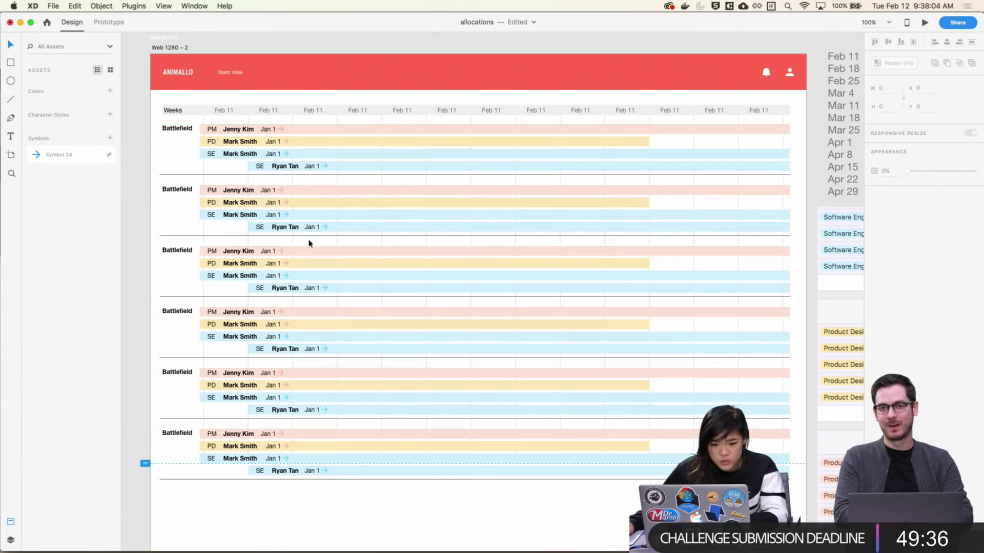
scroll(575, 504, "down", 2)
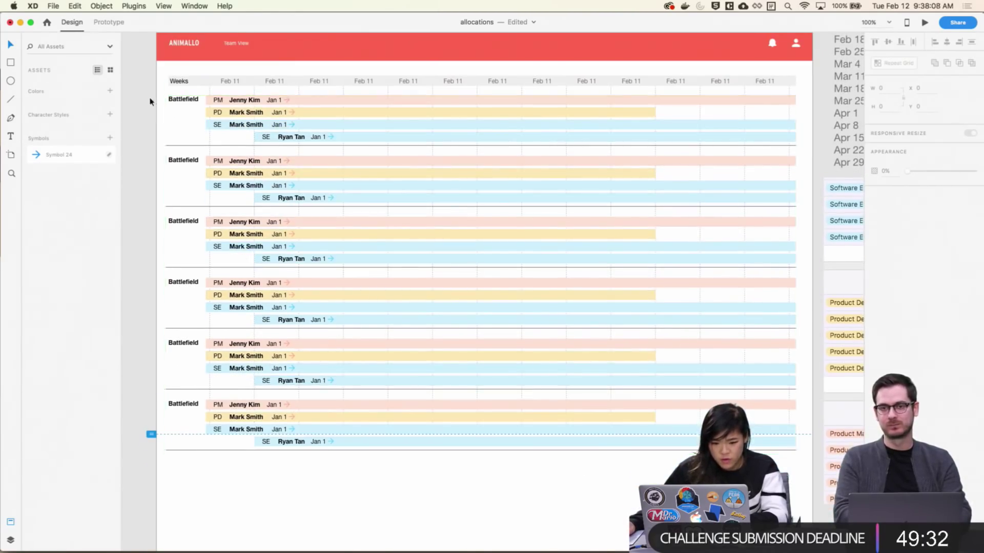
scroll(610, 358, "up", 1)
Undo the header change and shrink the repeat grid back to one Battlefield group
left_click(685, 454)
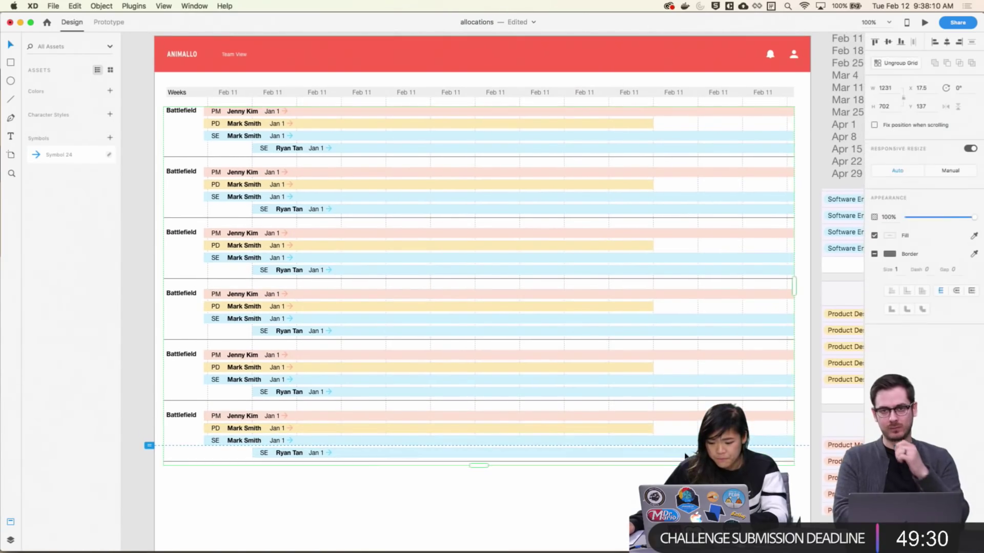
key("super+z")
key("super+z")
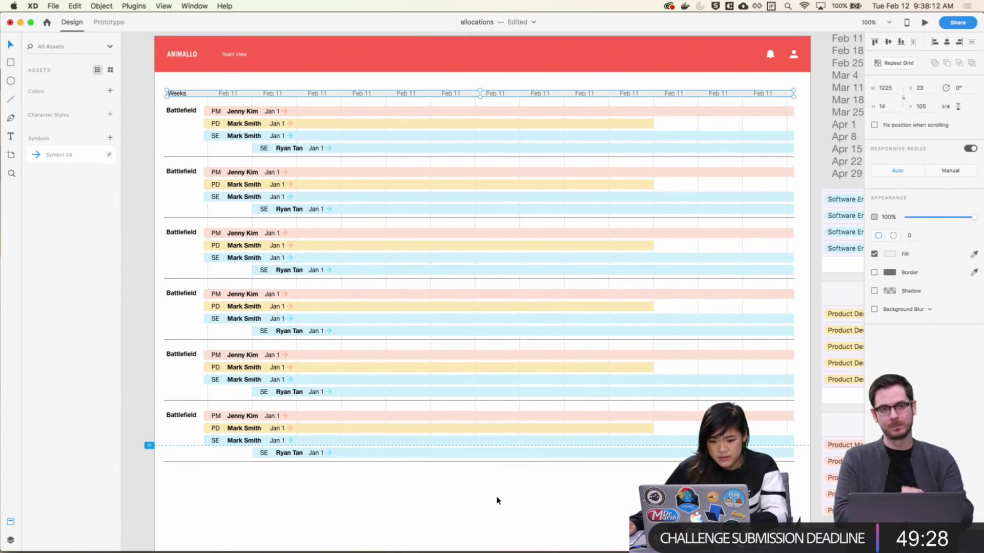
left_click(472, 428)
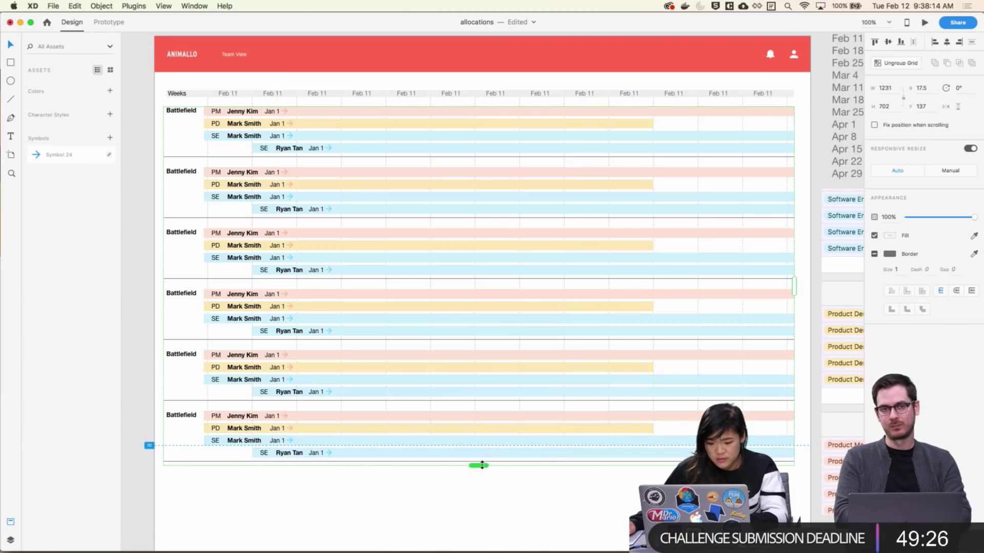
left_click_drag(475, 463, 423, 158)
Ungroup the repeat grid into plain objects and save the allocations file
right_click(420, 150)
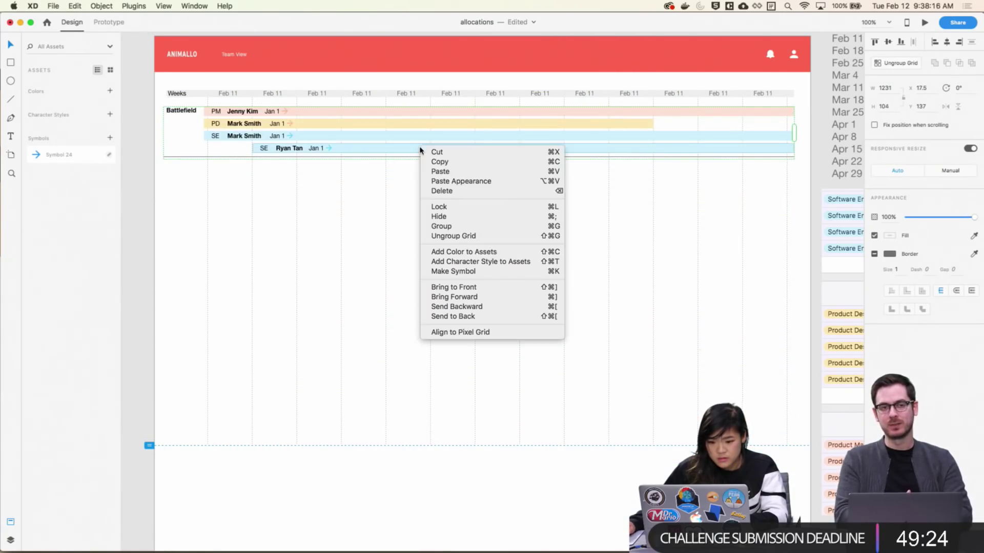
left_click(896, 63)
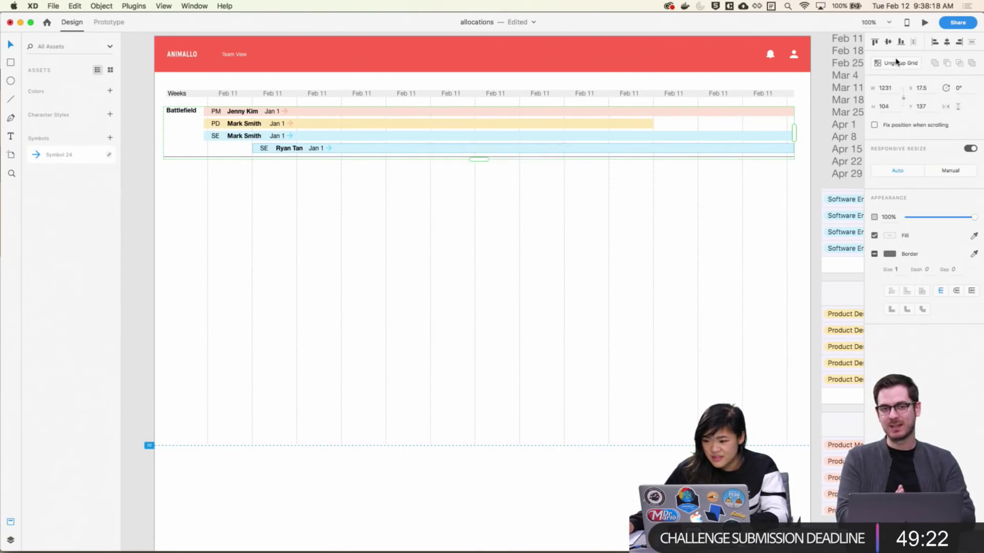
left_click(896, 63)
left_click(820, 171)
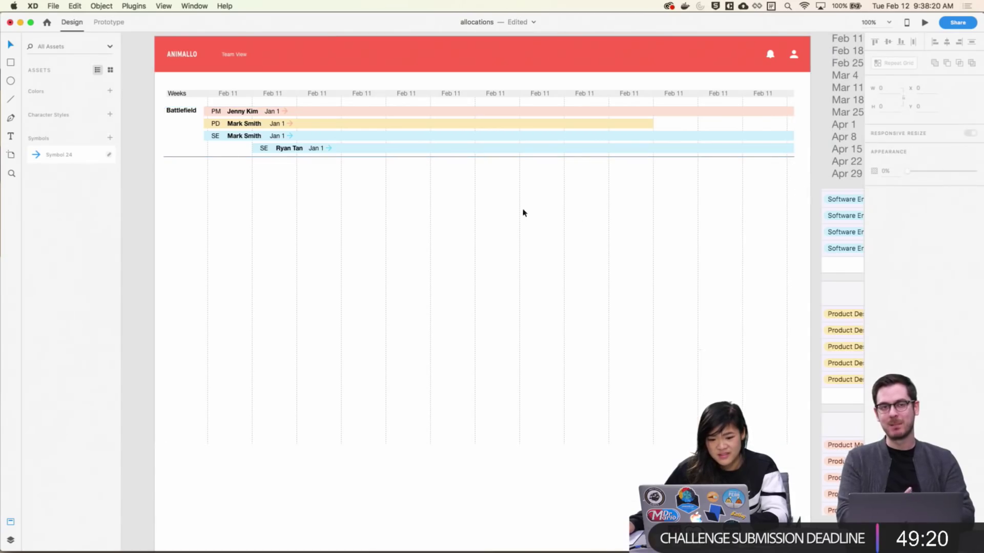
key("super+s")
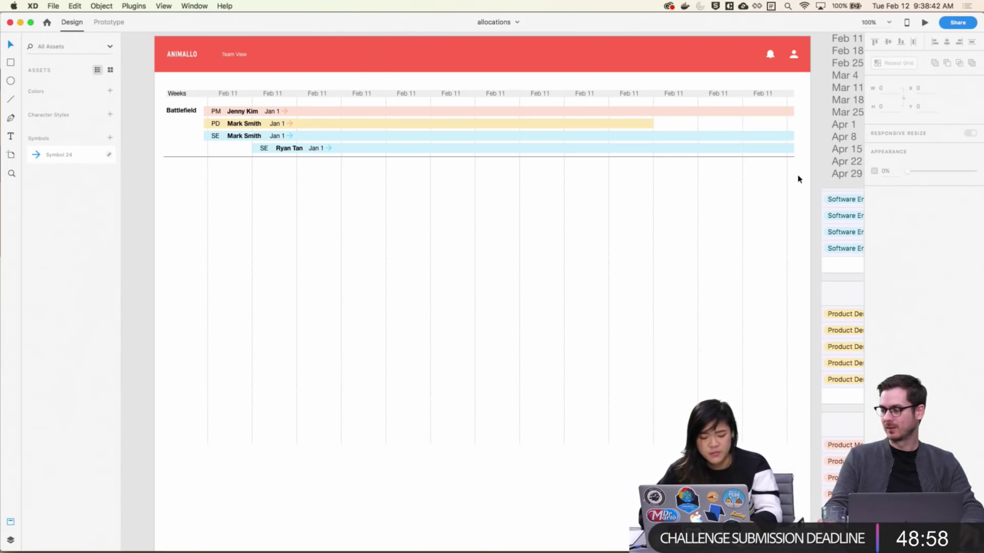
Switch to Prototype mode and pick the Battlefield group as the link source
key("ctrl+Tab")
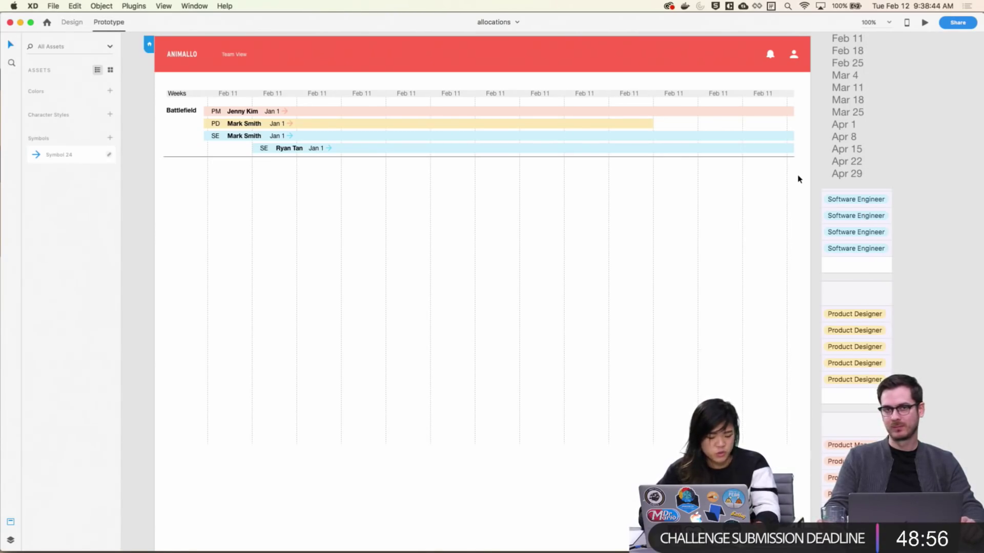
key("ctrl+Tab")
key("ctrl+Tab")
key("ctrl+Tab")
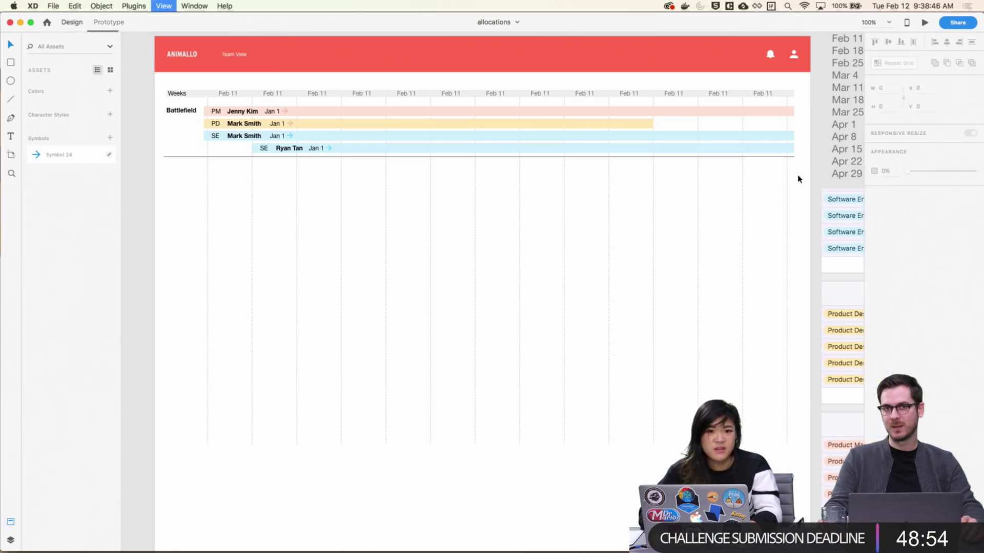
key("ctrl+Tab")
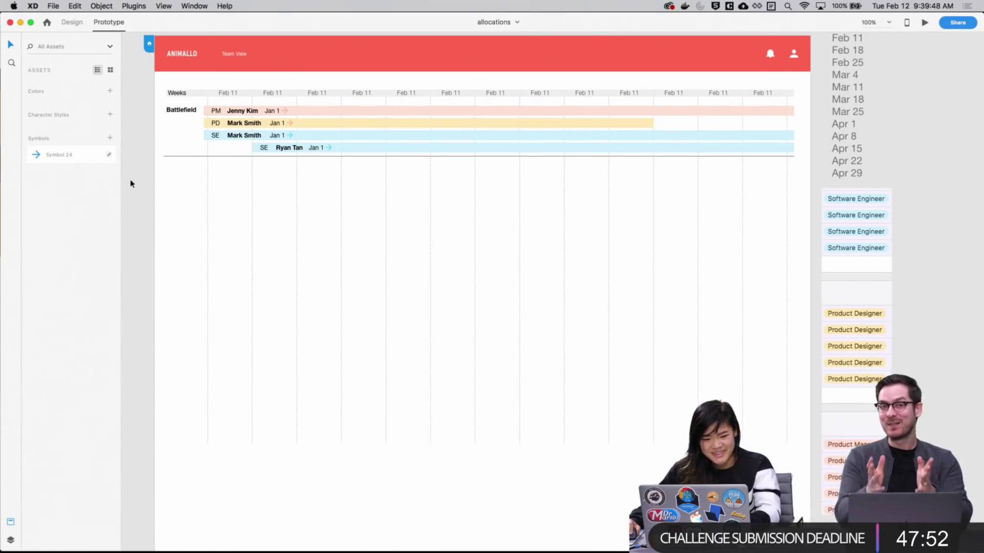
scroll(143, 177, "up", 2)
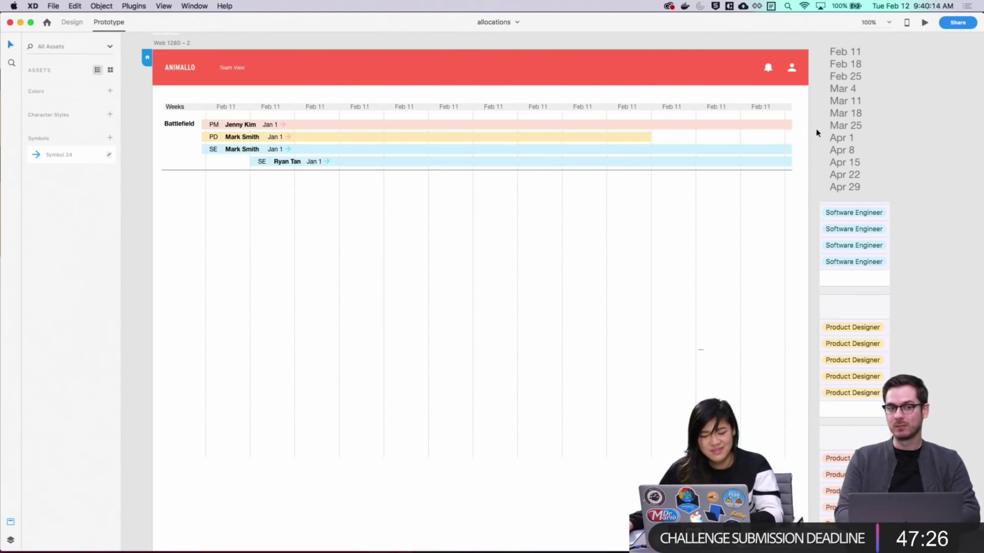
left_click(332, 169)
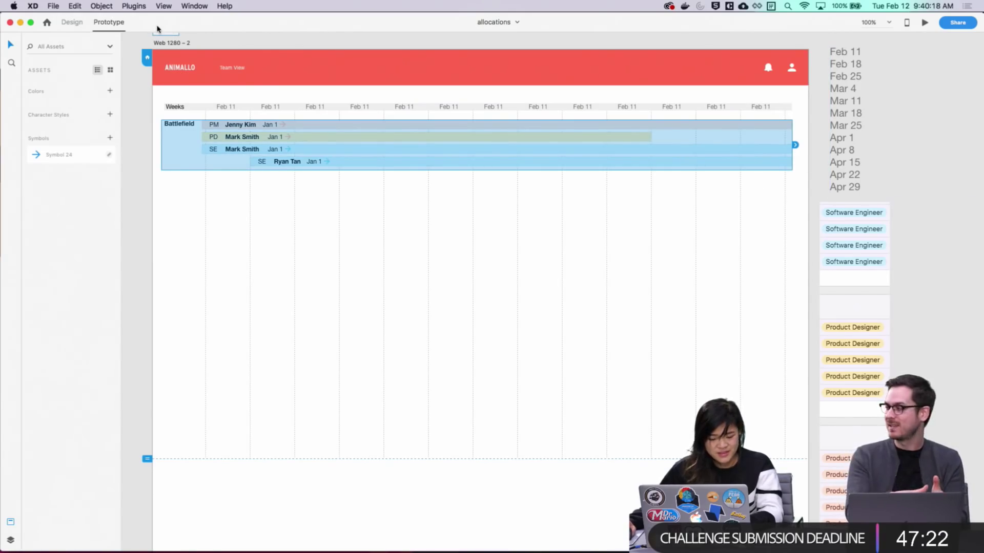
Back in Design mode, nudge the Battlefield group's bottom divider line down a few pixels
key("super+1")
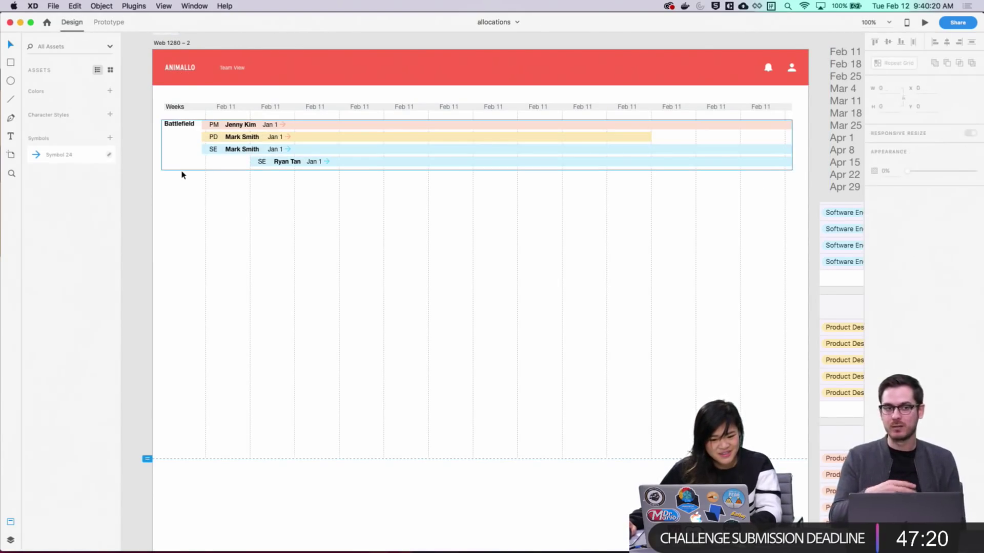
double_click(181, 170)
left_click_drag(187, 167, 185, 169)
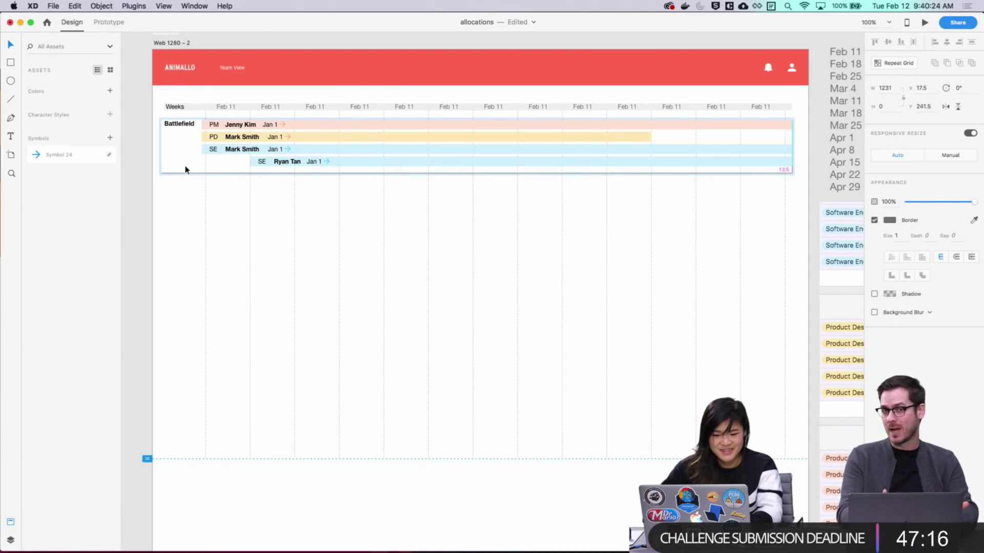
left_click(191, 191)
scroll(181, 202, "up", 1)
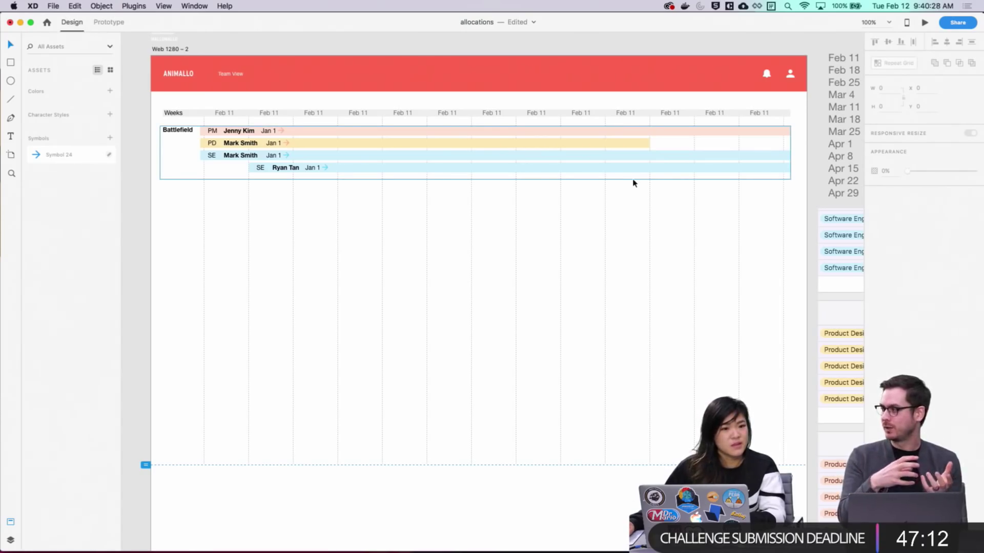
Ungroup the Battlefield group and zoom in on the row names
left_click(314, 180)
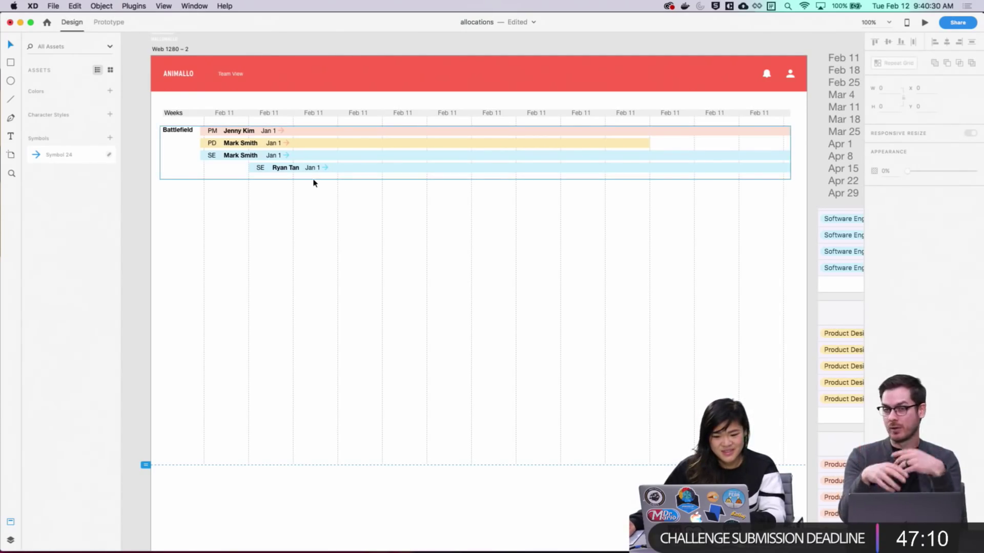
right_click(351, 179)
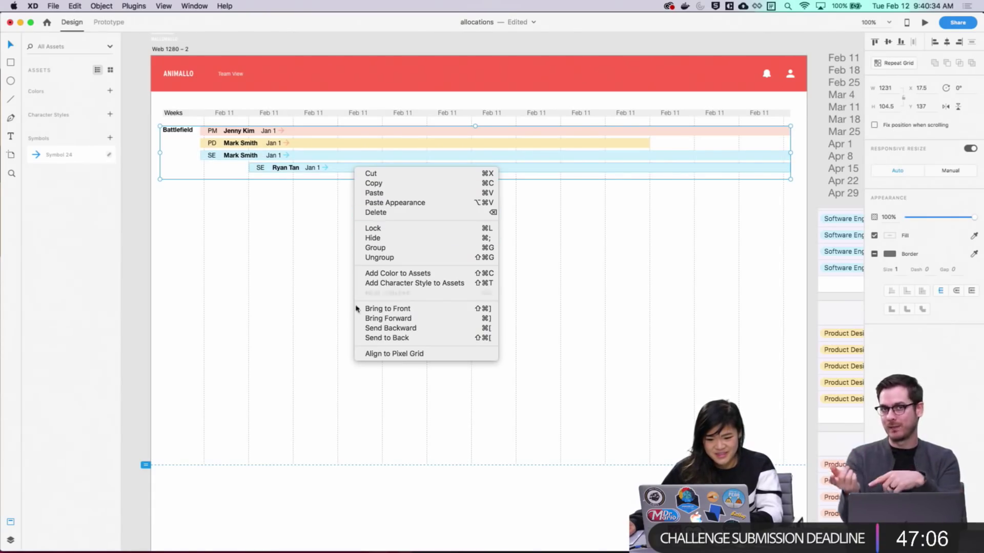
left_click(381, 258)
left_click(180, 183)
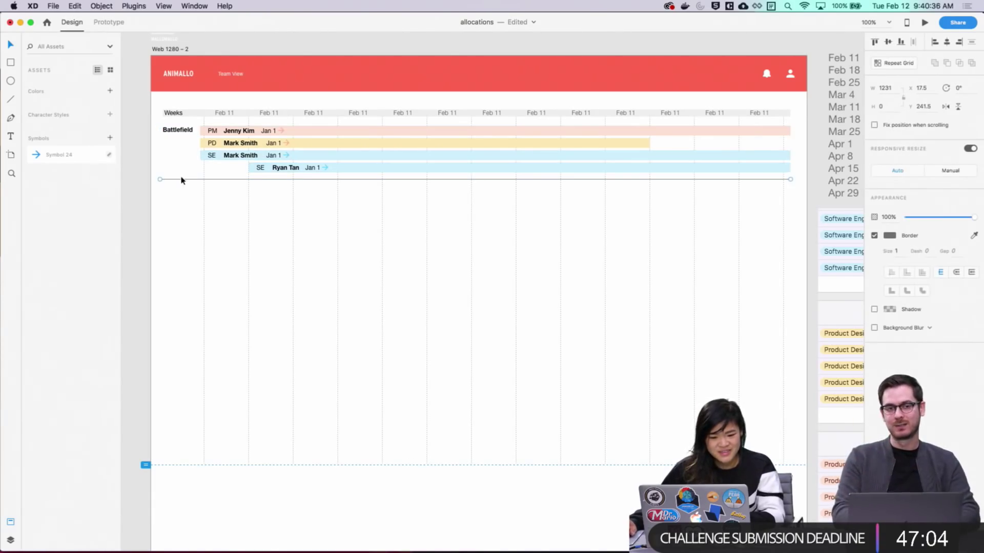
key("Escape")
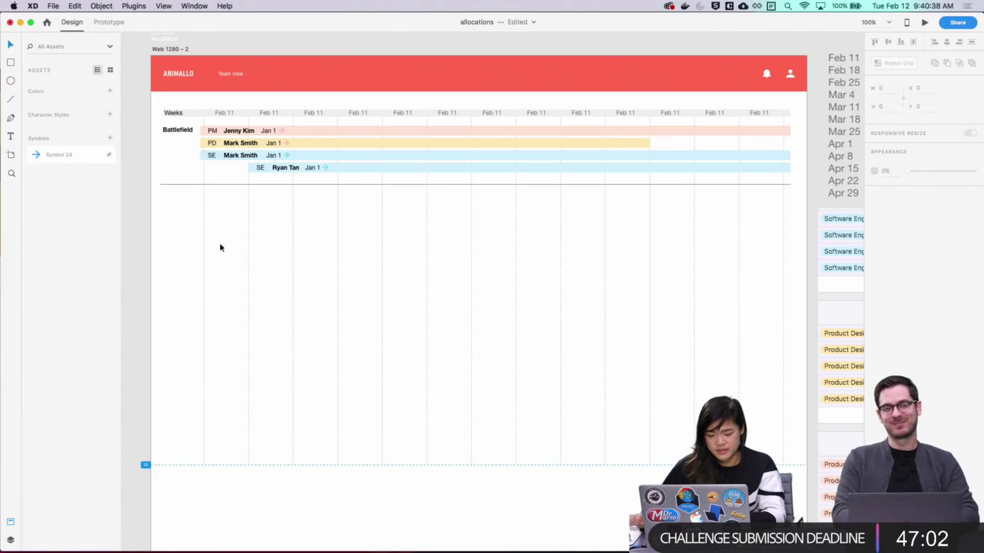
key("super+equal")
left_click_drag(317, 271, 582, 312)
left_click_drag(472, 276, 531, 373)
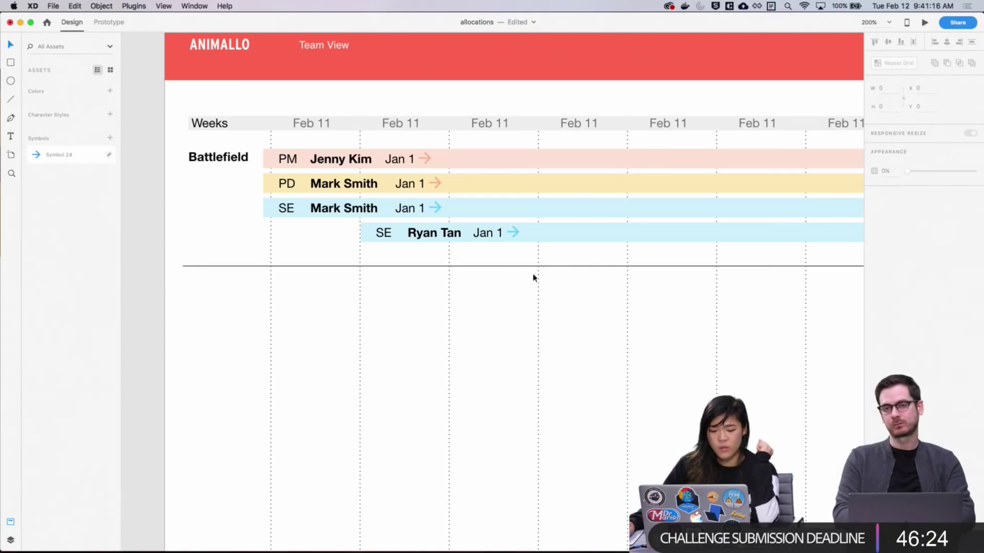
Drag the divider line under the Battlefield rows further down
left_click_drag(588, 338, 516, 343)
scroll(502, 404, "up", 1)
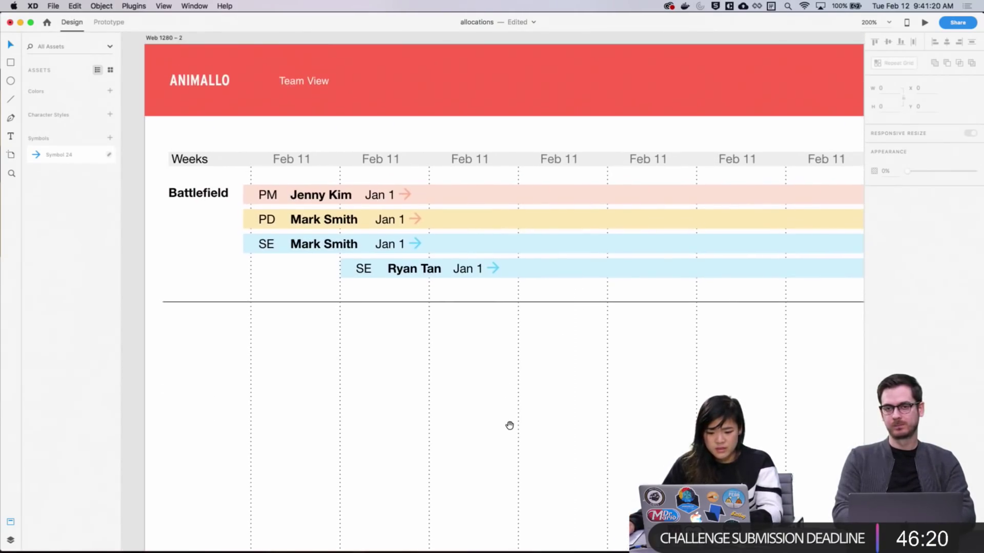
scroll(404, 359, "down", 2)
left_click_drag(199, 273, 214, 297)
scroll(220, 257, "up", 1)
scroll(220, 258, "right", 2)
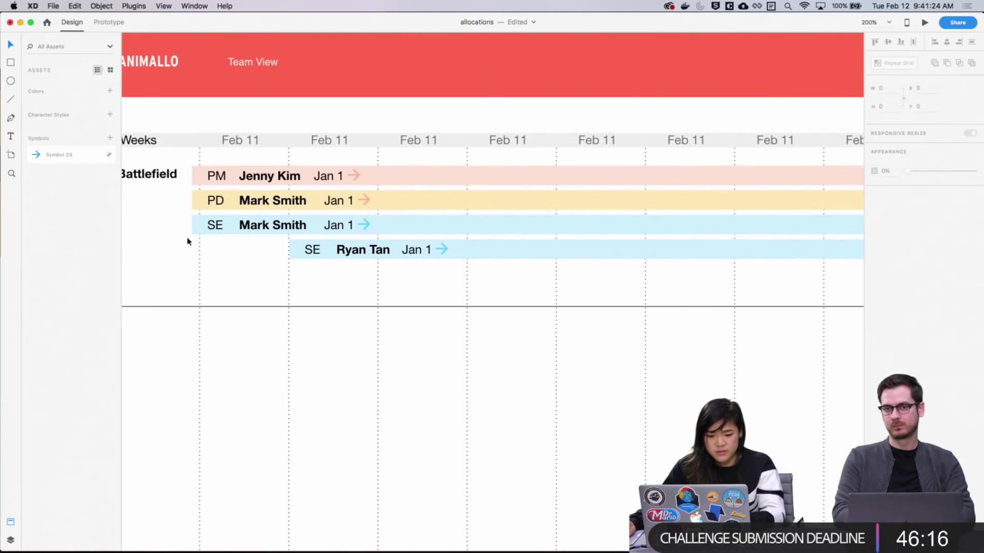
left_click(211, 224)
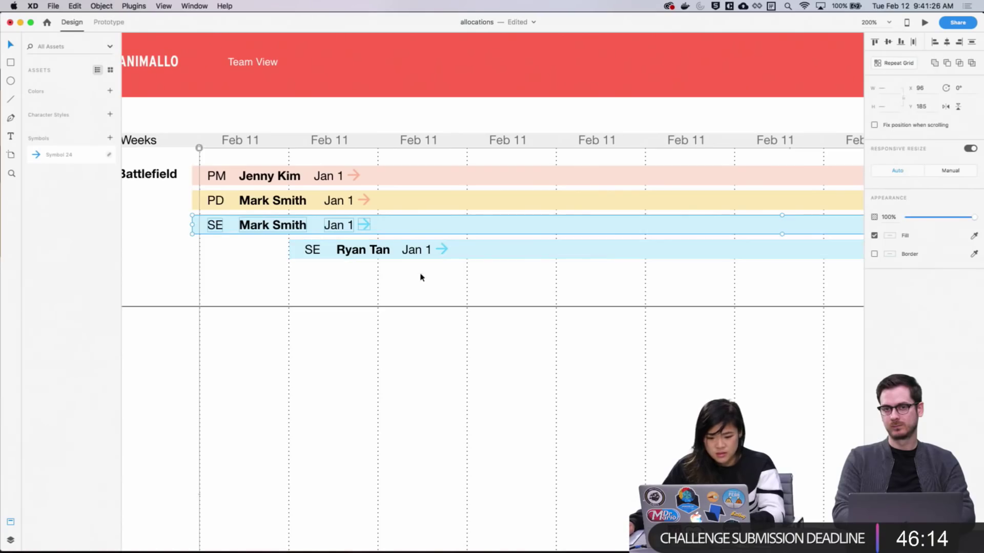
left_click_drag(422, 275, 169, 220)
left_click_drag(495, 284, 205, 224)
left_click_drag(371, 252, 390, 300)
left_click(362, 398)
Lower the divider line below the newly copied SE rows
scroll(362, 397, "down", 2)
scroll(363, 398, "left", 2)
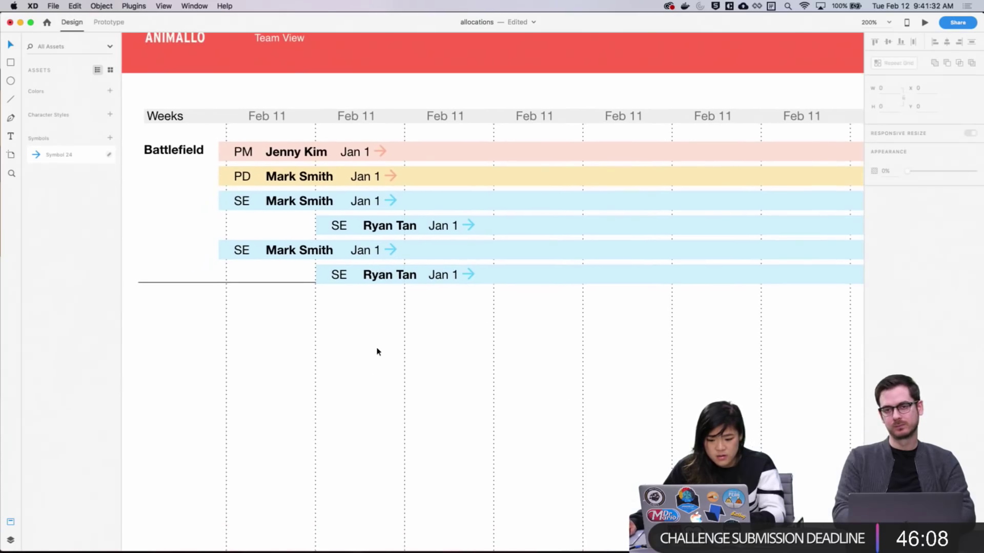
left_click_drag(545, 308, 323, 277)
left_click(391, 338)
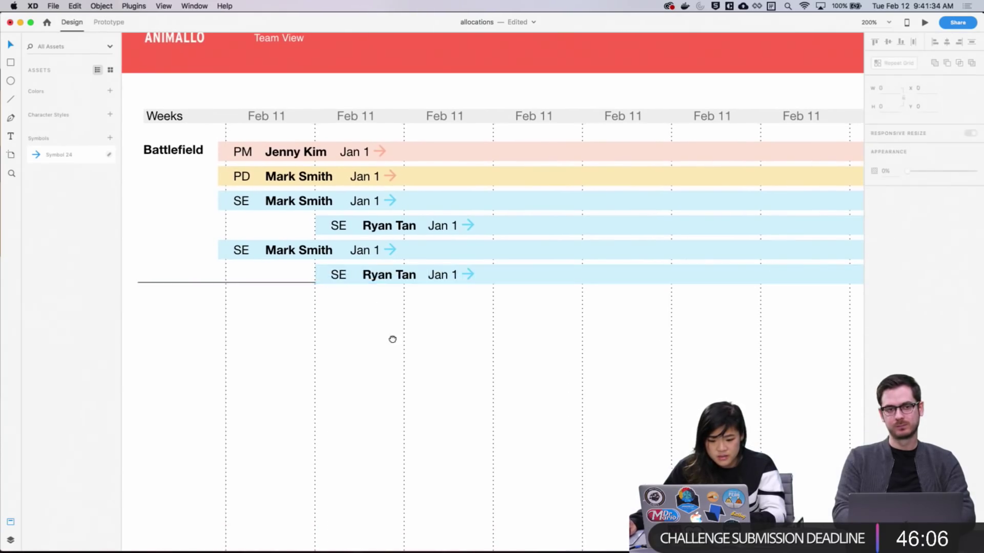
scroll(281, 297, "down", 1)
scroll(281, 297, "right", 3)
scroll(281, 298, "left", 3)
left_click_drag(268, 249, 268, 310)
left_click(510, 279)
left_click_drag(510, 279, 299, 230)
left_click_drag(395, 241, 301, 254)
left_click(369, 289)
Shorten the last blue bar so it spans about two weeks
left_click_drag(493, 264, 161, 272)
left_click_drag(492, 288, 198, 305)
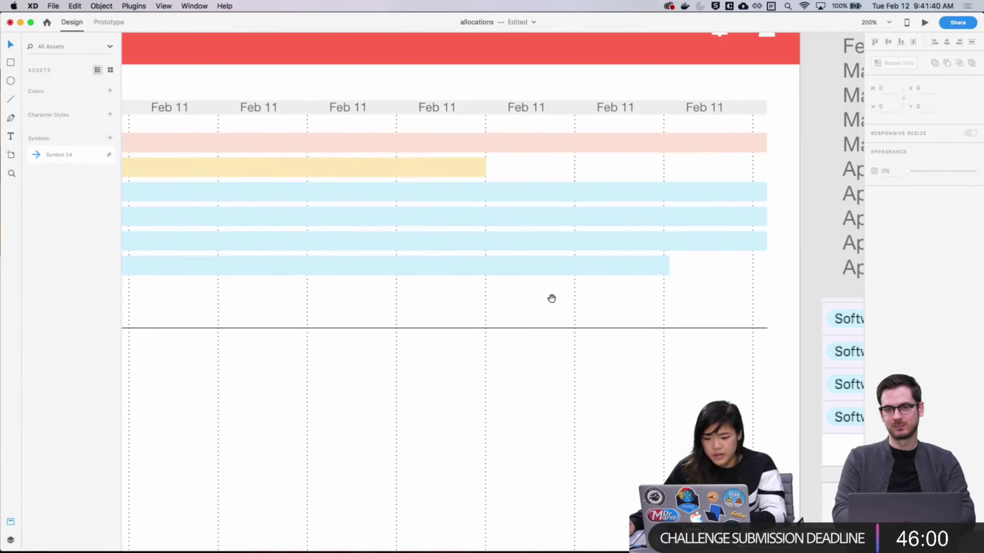
left_click(595, 275)
scroll(671, 265, "left", 2)
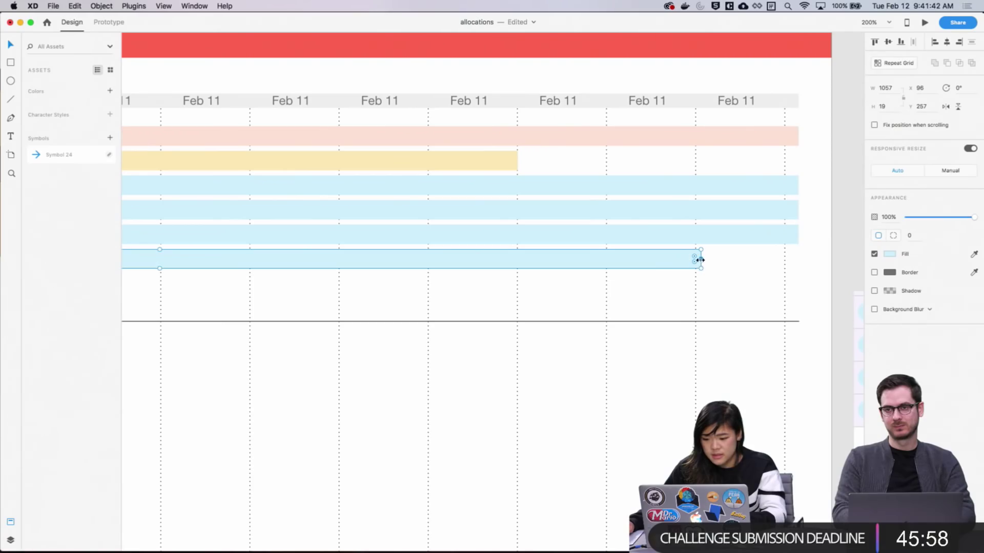
left_click_drag(698, 260, 123, 270)
scroll(789, 281, "left", 20)
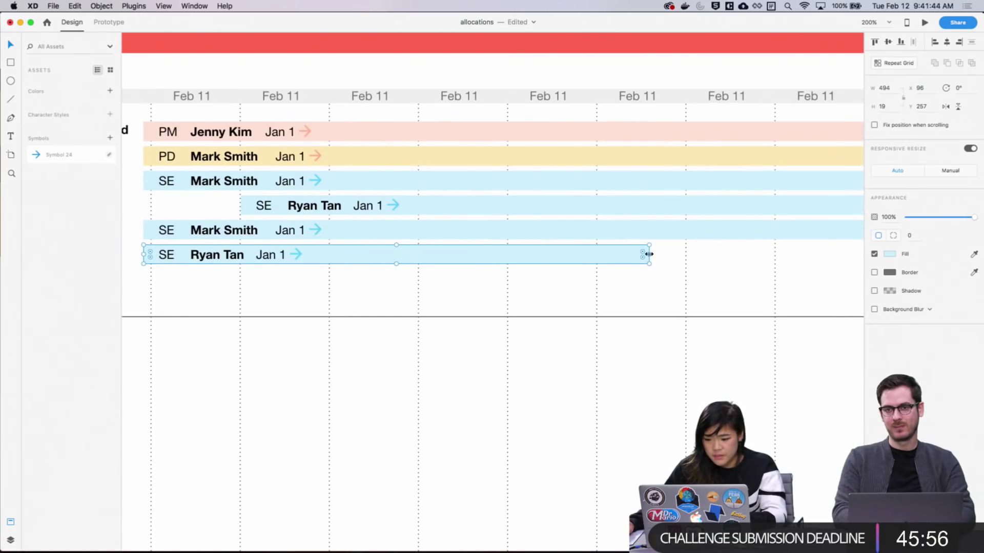
left_click_drag(649, 254, 328, 264)
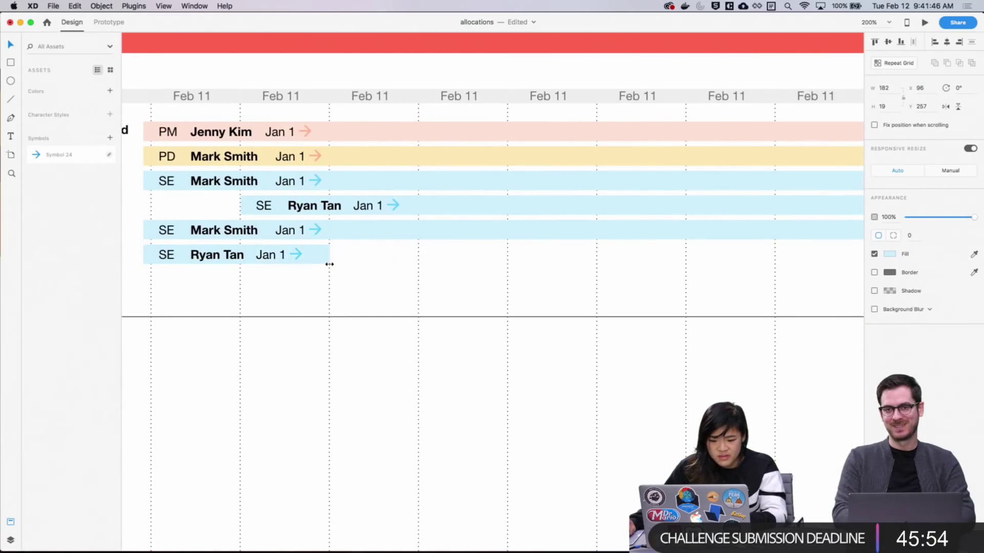
left_click(362, 280)
scroll(479, 200, "left", 5)
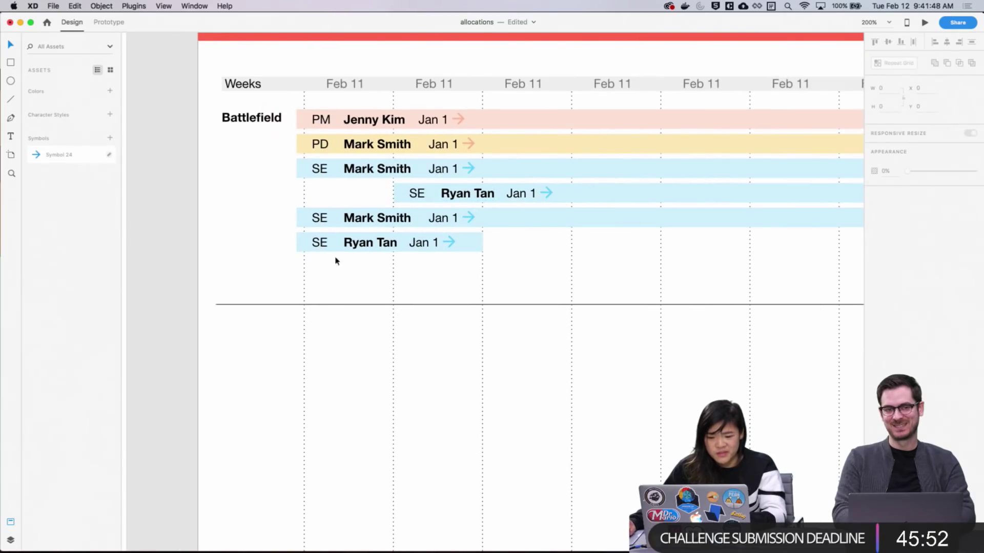
double_click(351, 243)
double_click(352, 244)
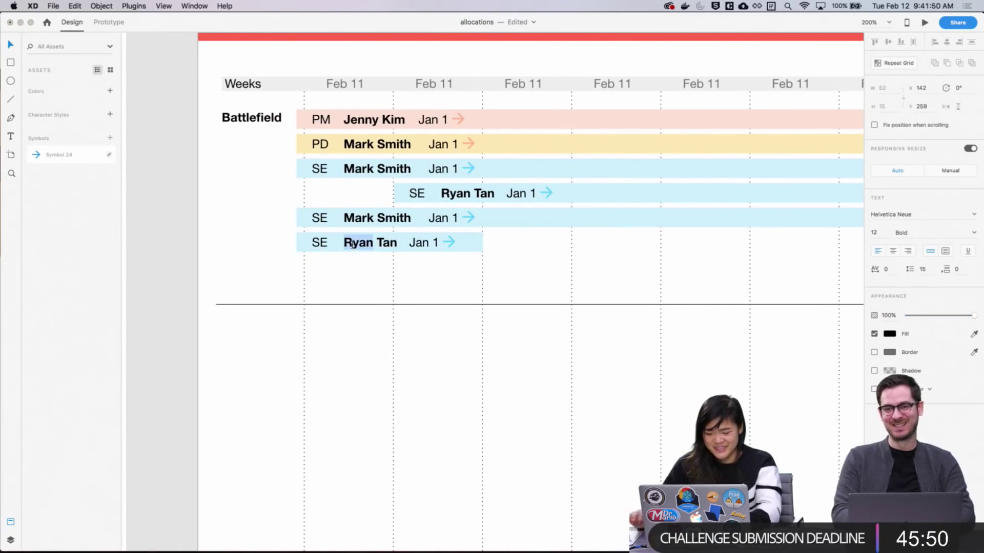
type("Ryan")
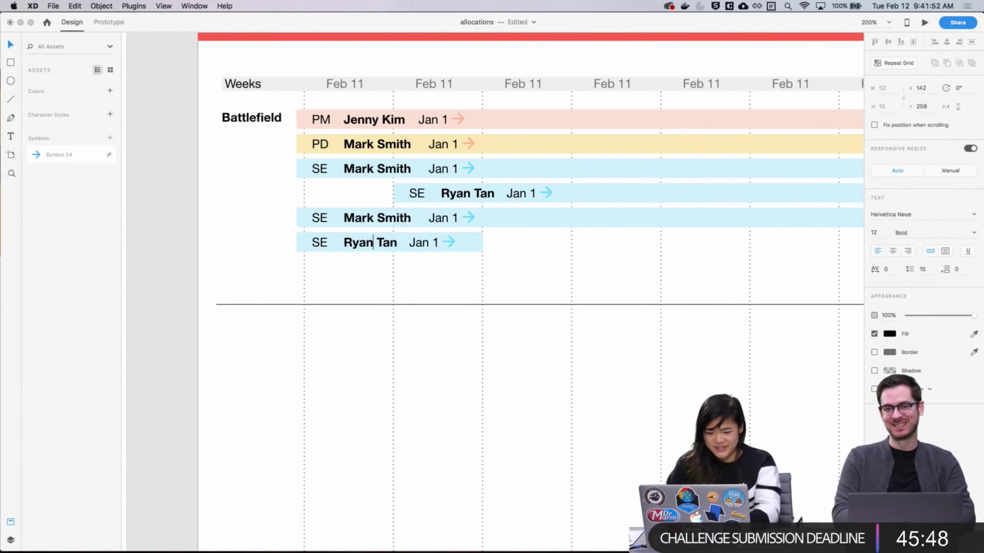
key("Right")
key("Right")
key("Right")
key("shift+Right")
key("shift+Right")
key("shift+Right")
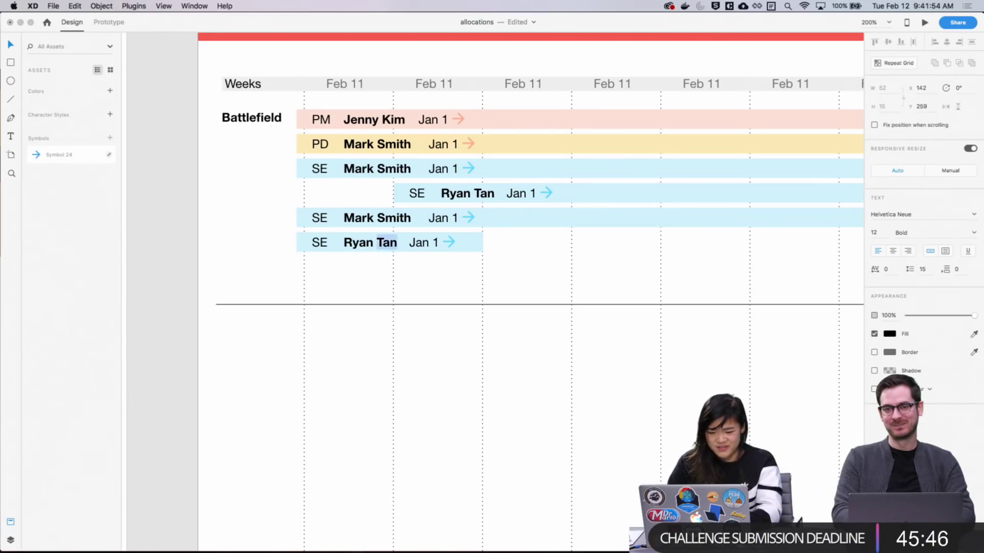
key("BackSpace")
key("BackSpace")
key("BackSpace")
key("BackSpace")
key("BackSpace")
key("BackSpace")
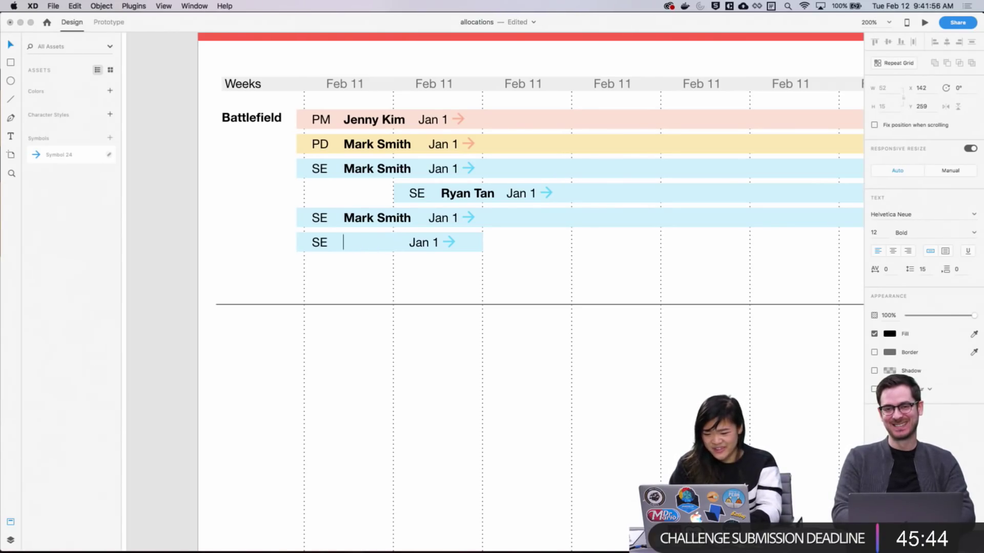
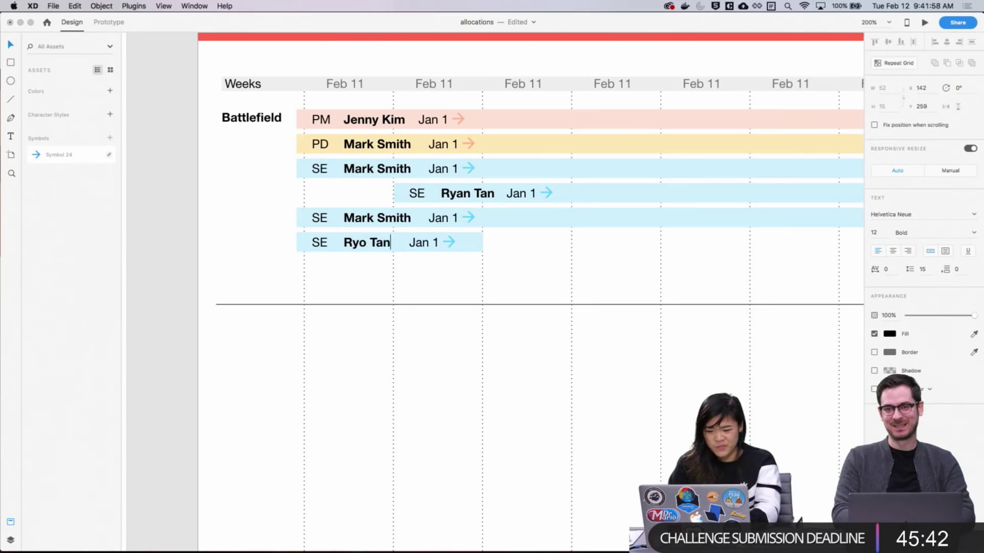
key("Escape")
scroll(504, 299, "down", 1)
key("Escape")
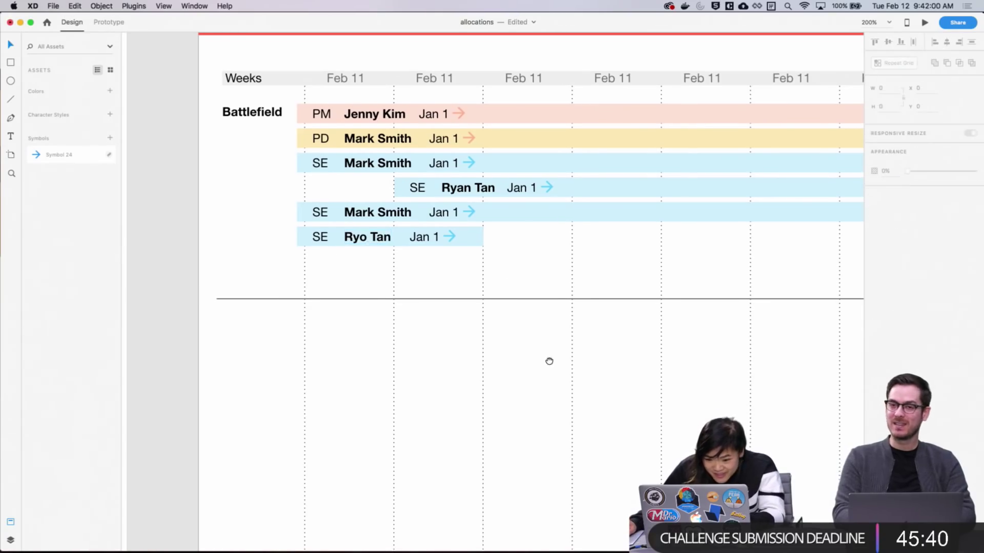
scroll(483, 327, "right", 3)
scroll(487, 318, "up", 2)
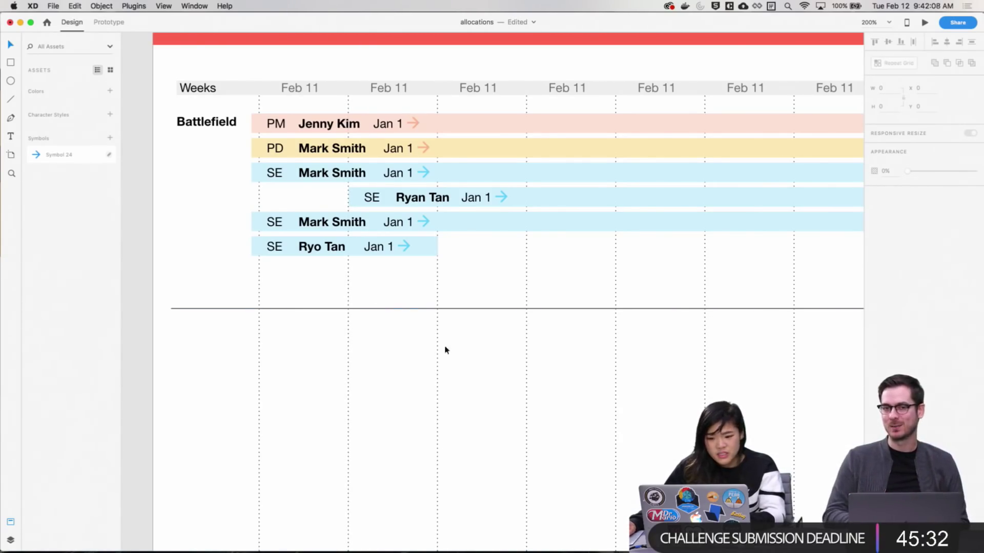
left_click(343, 124)
left_click(461, 237)
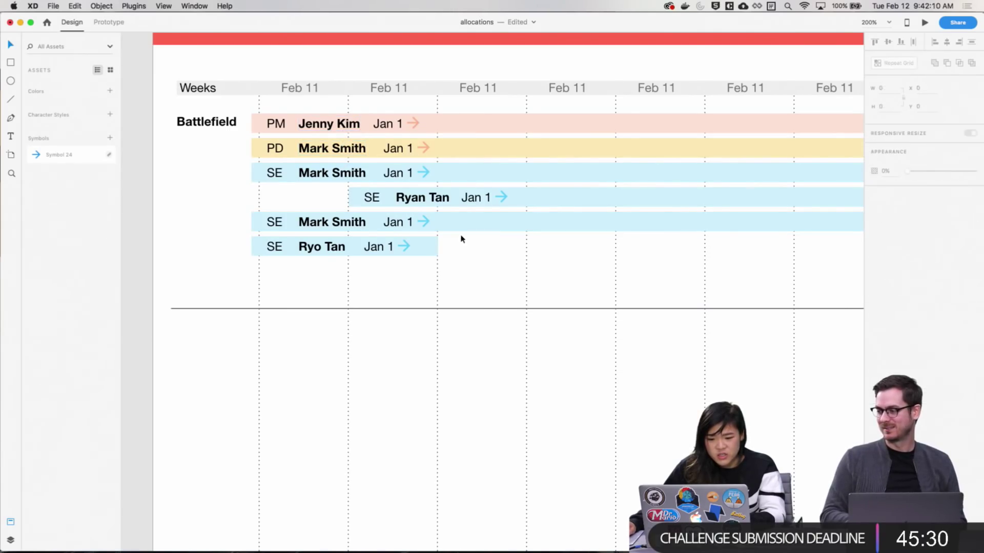
left_click_drag(301, 197, 463, 207)
left_click(336, 290)
Select the six name texts and download Airtable records into them
left_click_drag(336, 290, 315, 124)
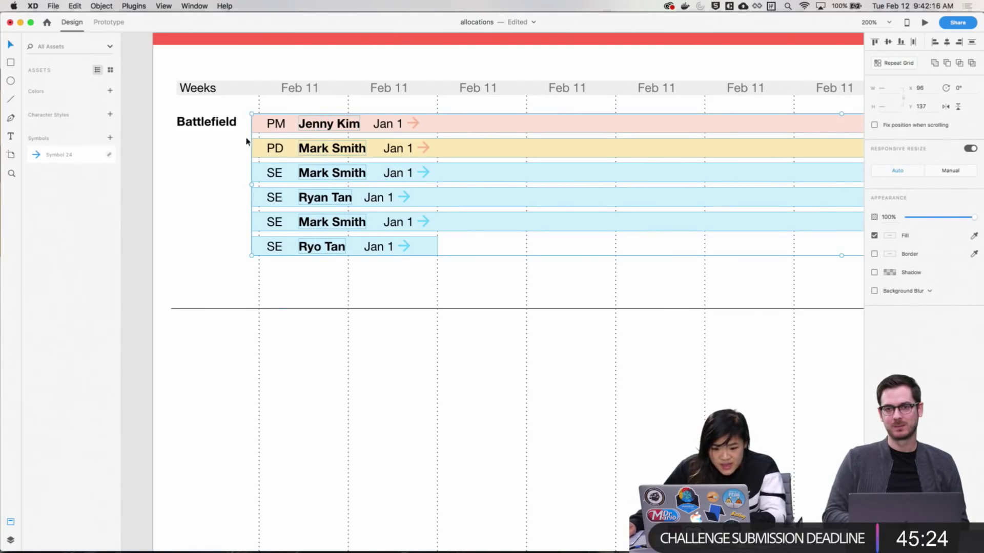
left_click_drag(248, 228, 254, 248)
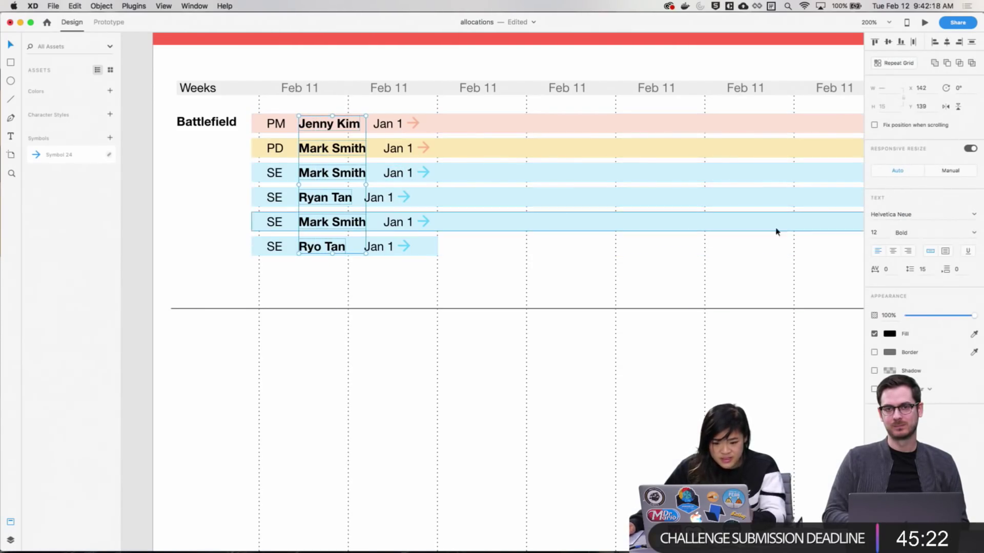
left_click(139, 6)
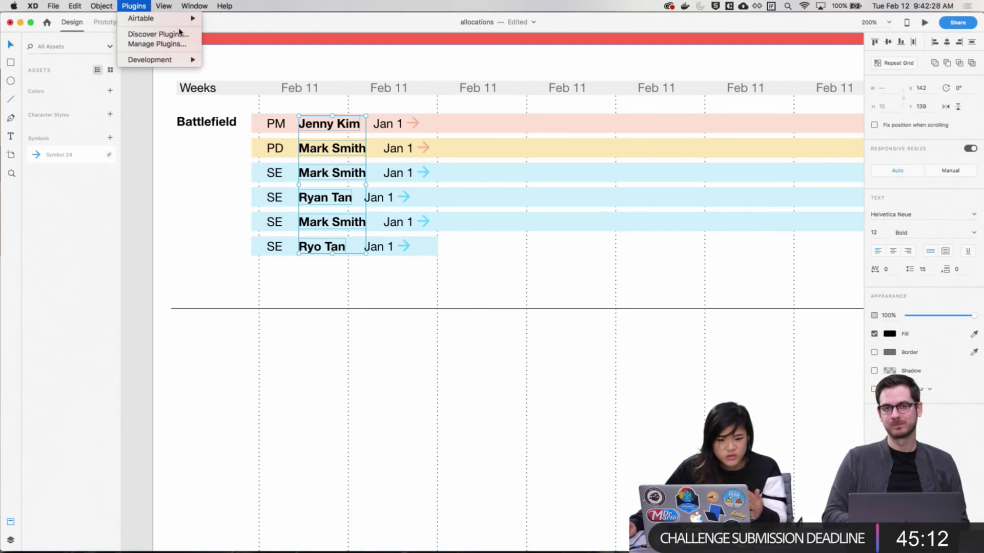
mouse_move(181, 21)
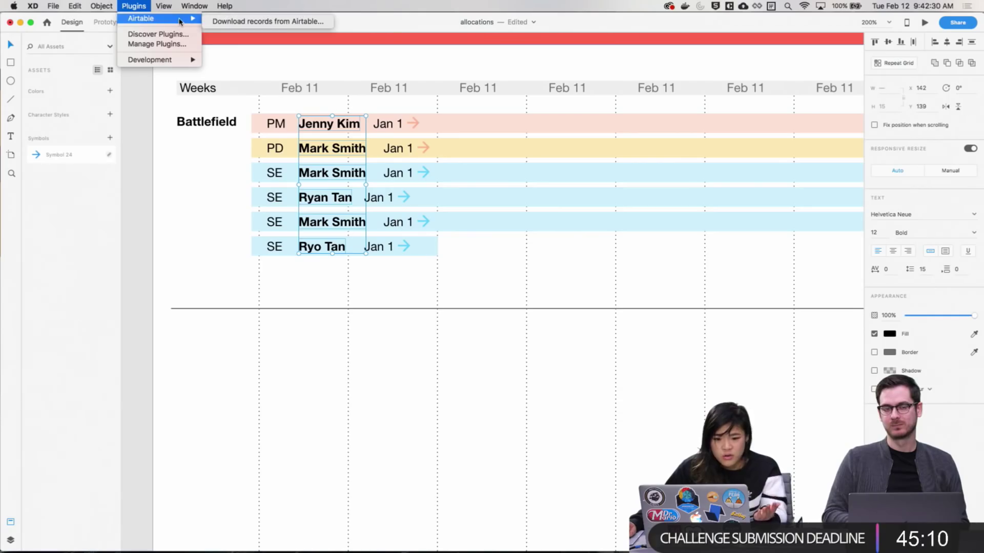
left_click(224, 21)
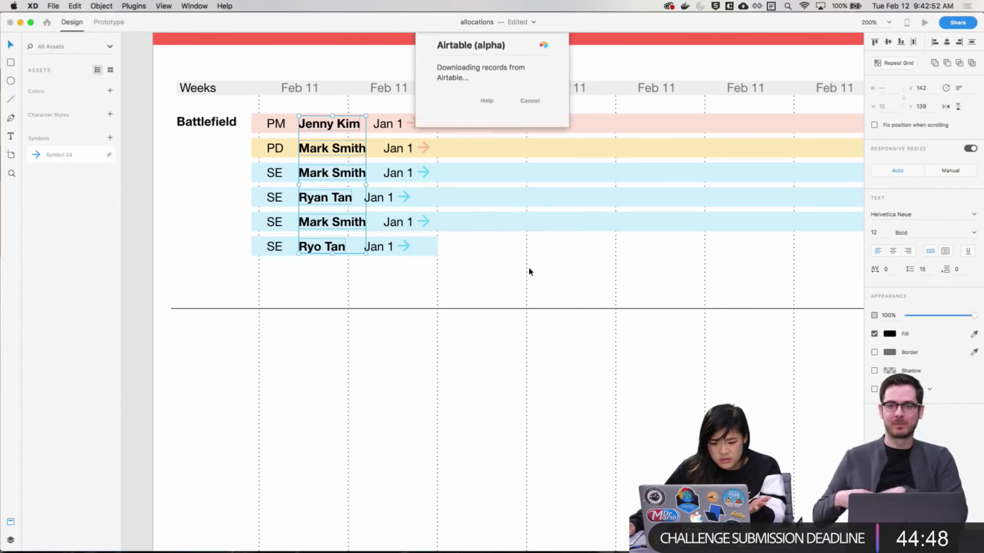
Select only the Jan 1 dates and arrows across all six rows
left_click(459, 294)
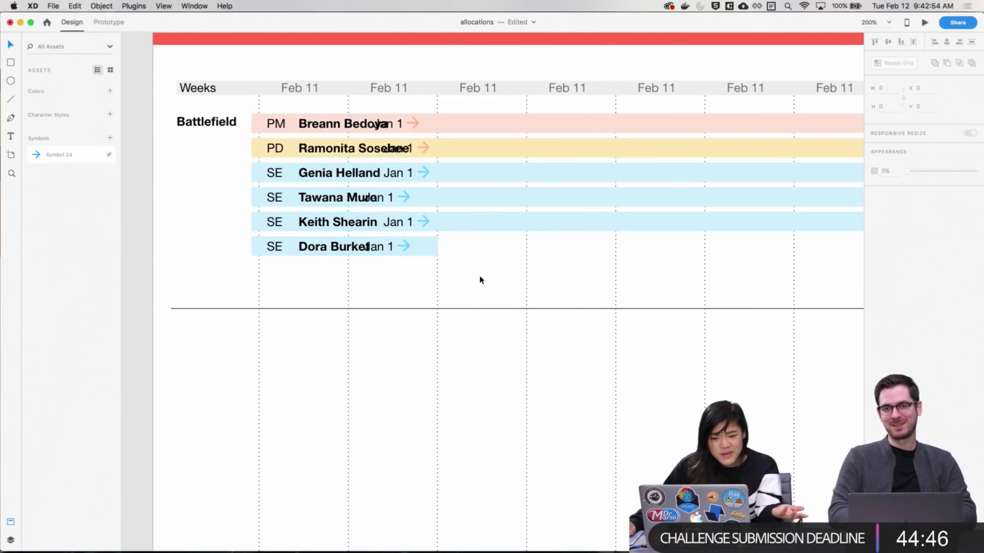
left_click_drag(464, 277, 384, 109)
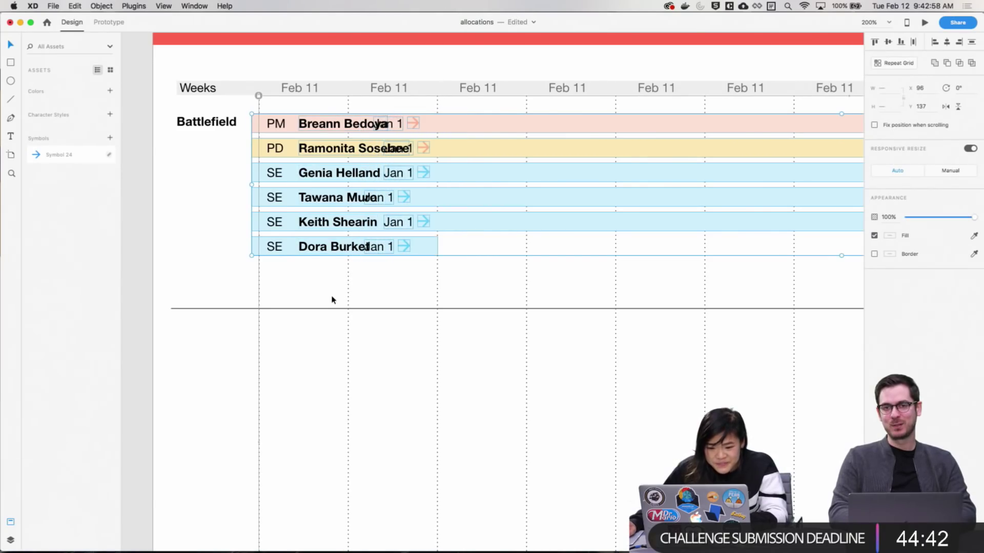
left_click(333, 300)
left_click(334, 121)
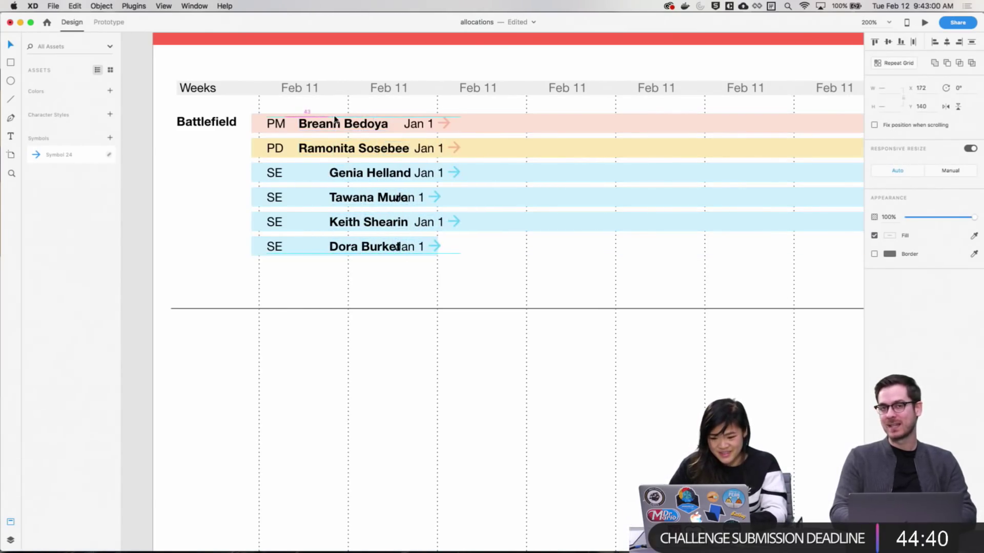
left_click(473, 295)
left_click_drag(473, 295, 375, 110)
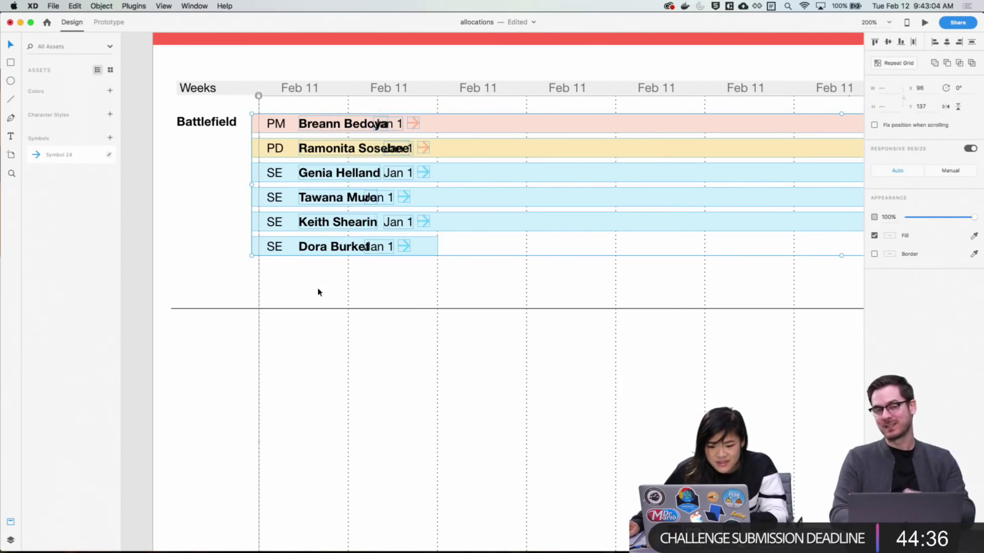
left_click(421, 285)
left_click_drag(456, 282, 334, 112)
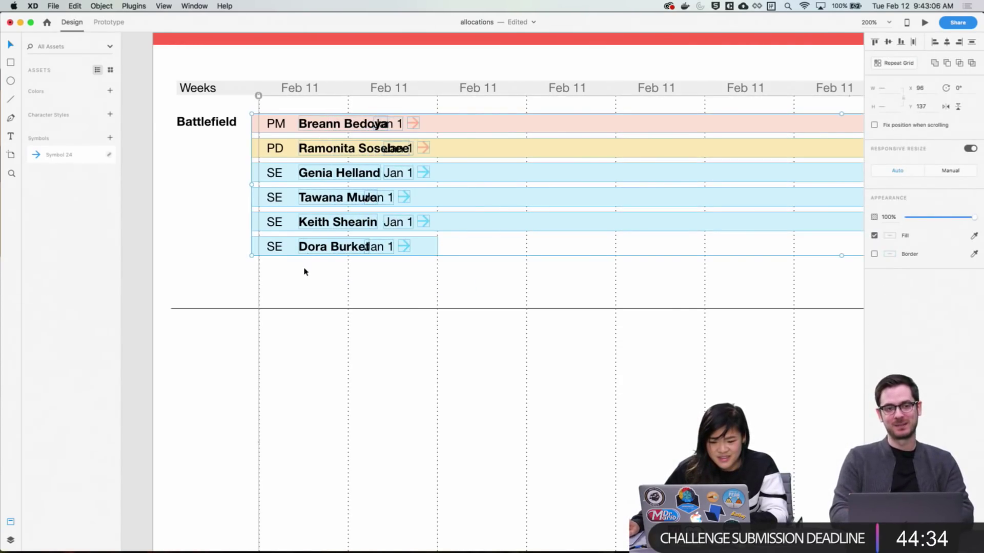
left_click_drag(304, 268, 315, 101)
Nudge the dates and arrows right until they clear the imported names
key("shift+Right")
key("shift+Right")
key("shift+Right")
key("shift+Left")
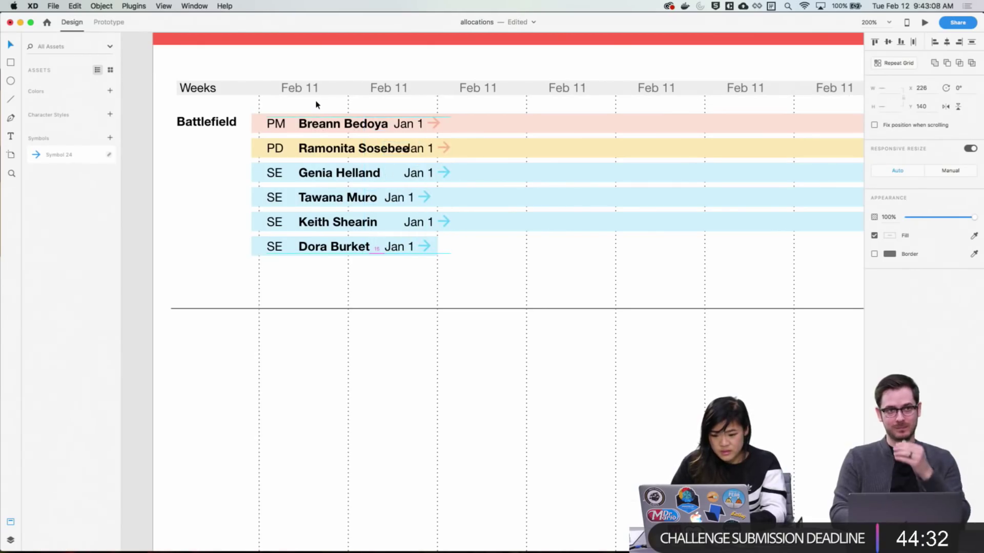
key("Right")
key("Right")
key("Right")
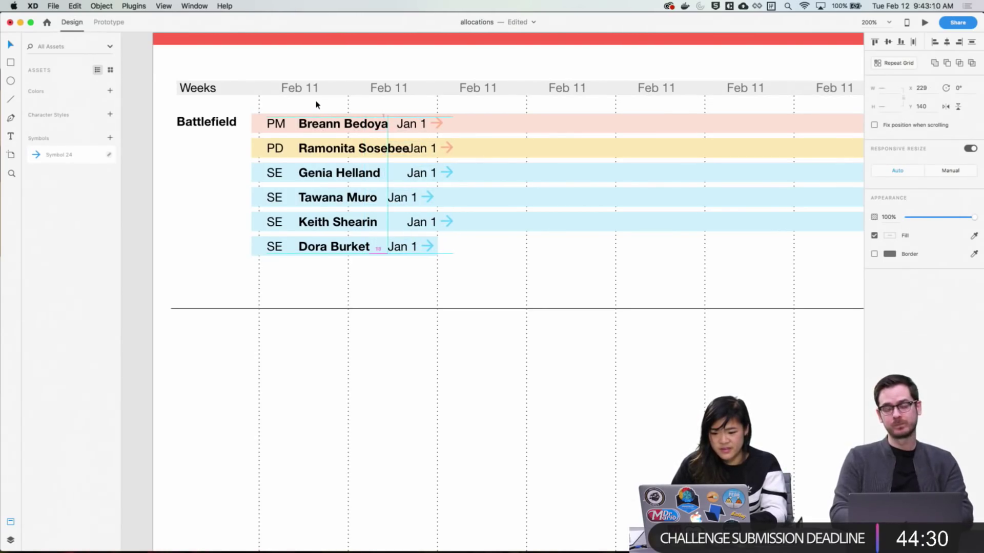
key("shift+Right")
key("Right")
key("Right")
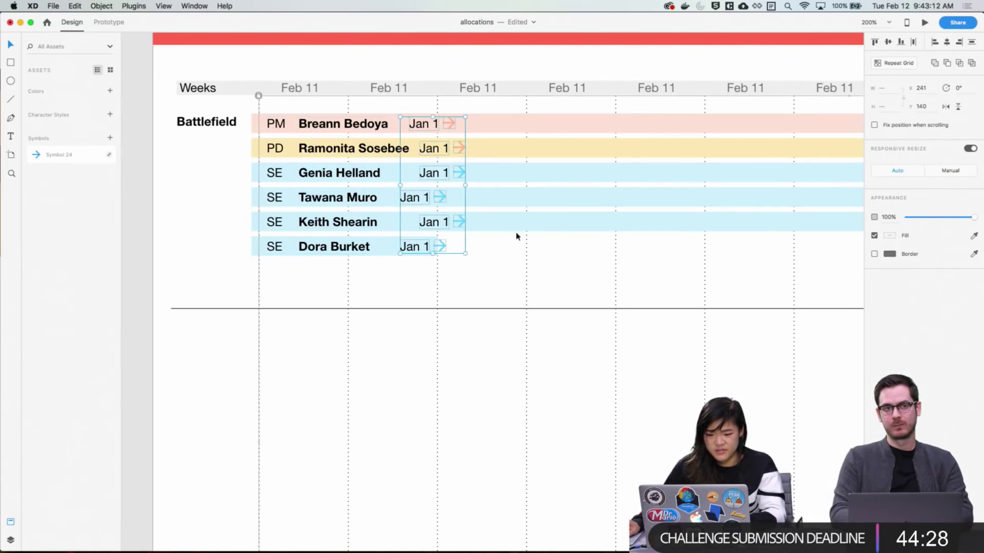
left_click(546, 269)
scroll(538, 303, "up", 3)
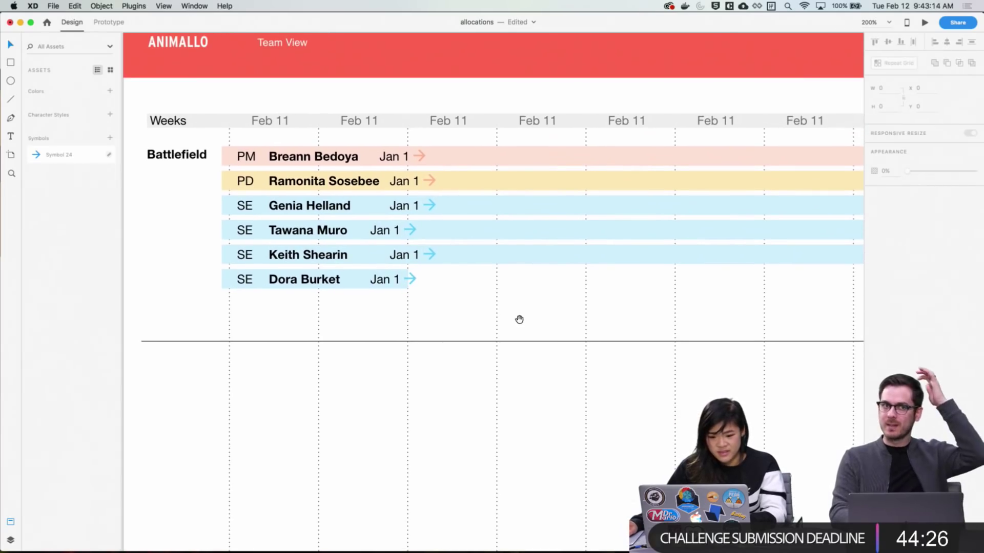
scroll(169, 215, "right", 10)
scroll(244, 245, "right", 5)
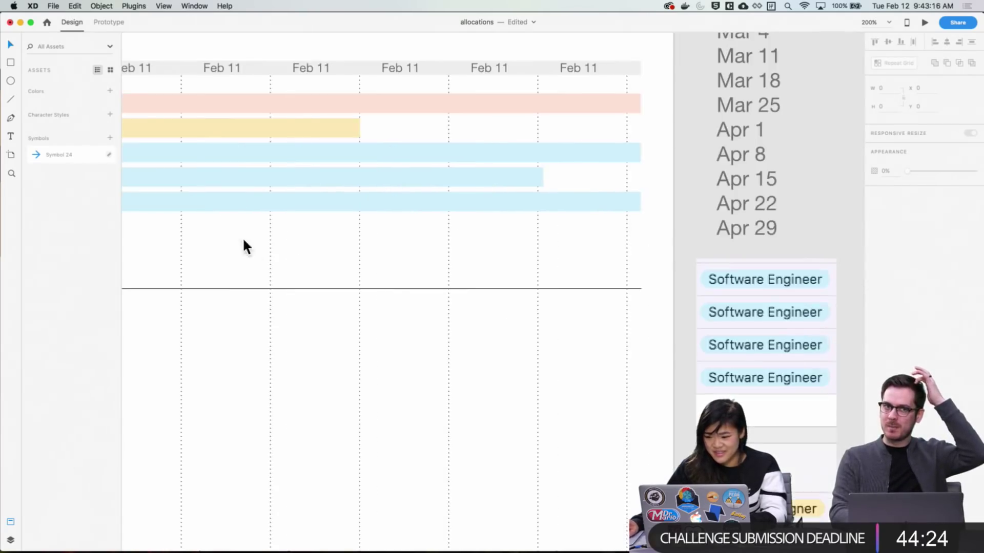
scroll(586, 248, "left", 15)
left_click_drag(287, 170, 659, 183)
left_click(660, 222)
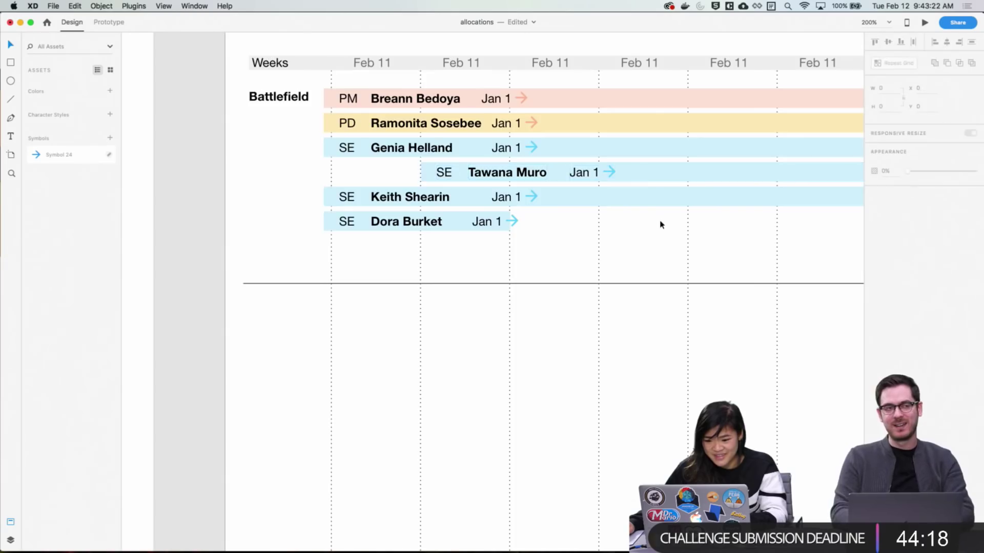
left_click_drag(658, 222, 855, 211)
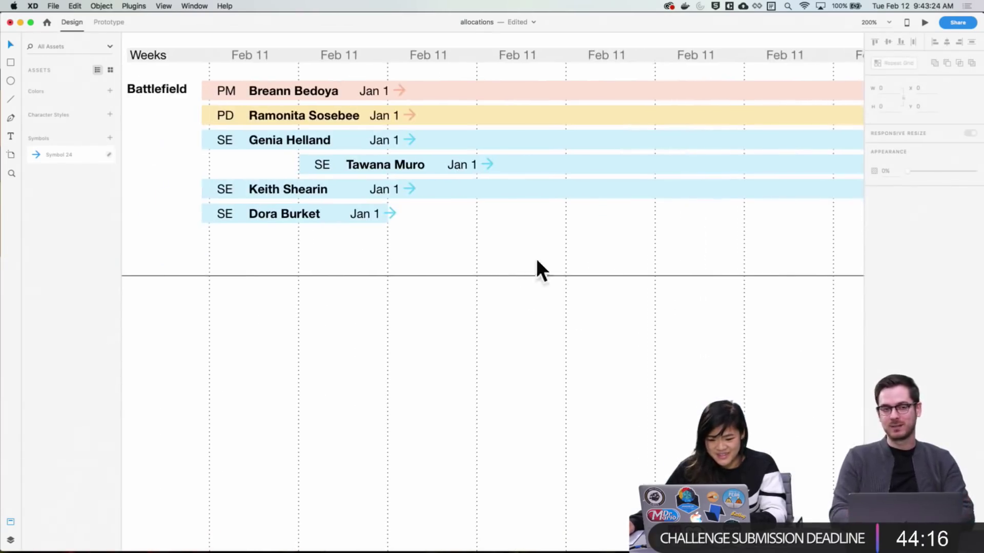
left_click(362, 221)
left_click(437, 244)
double_click(389, 214)
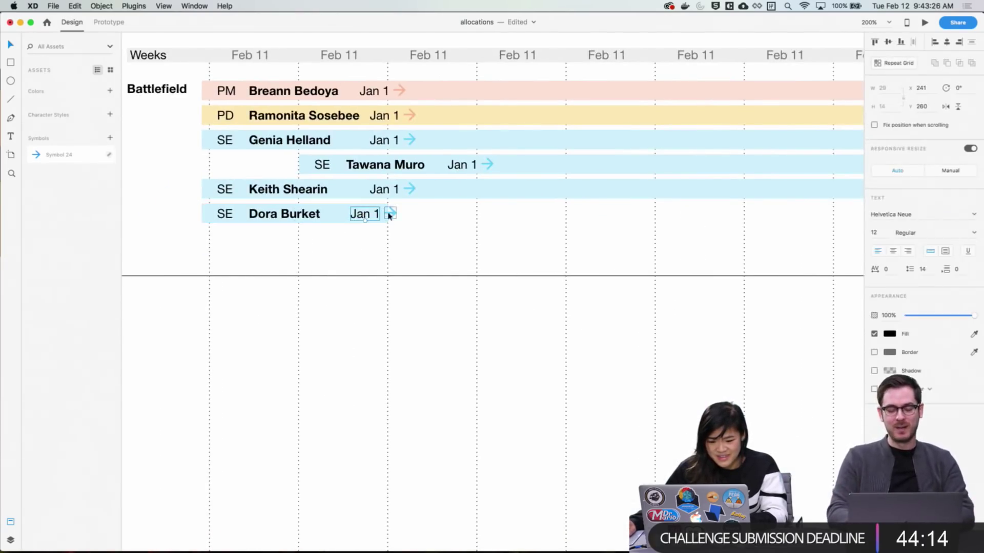
left_click(393, 215, "shift")
key("shift+Left")
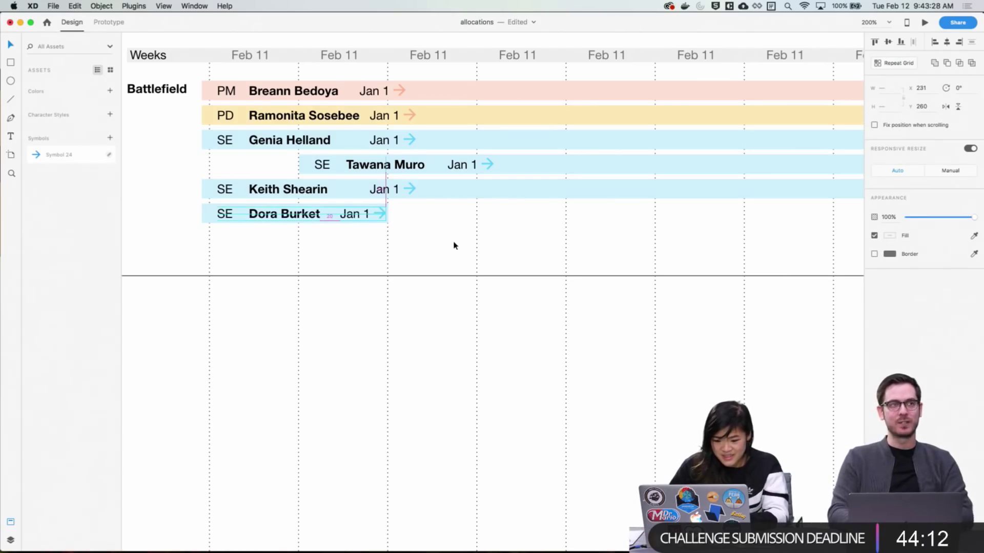
key("Left")
key("Left")
key("Left")
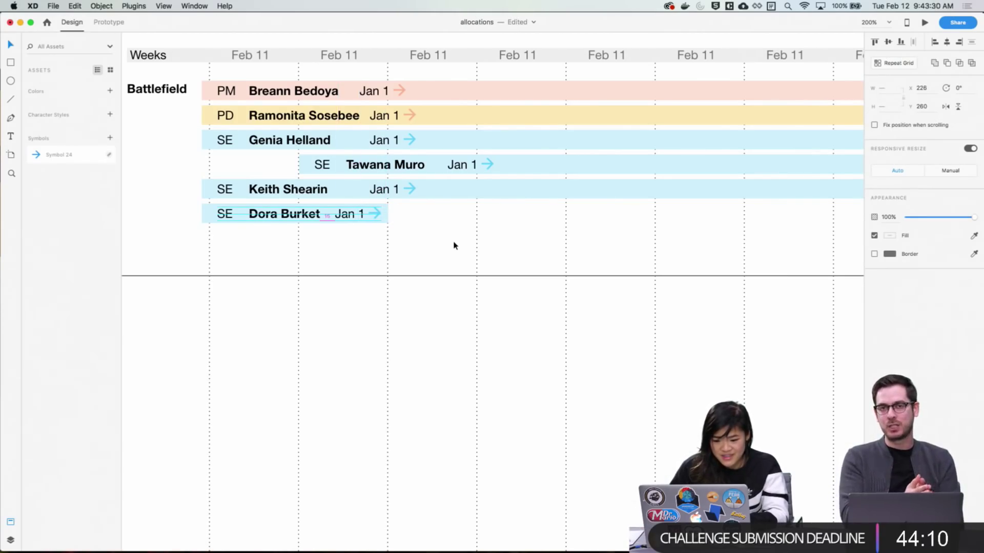
key("shift+Left")
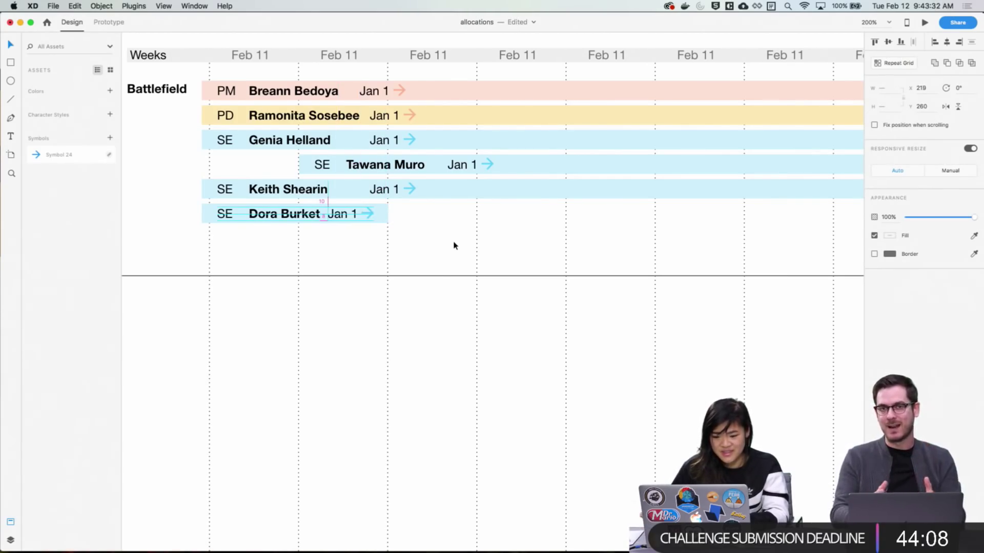
left_click(453, 246)
scroll(439, 268, "up", 1)
left_click(408, 198)
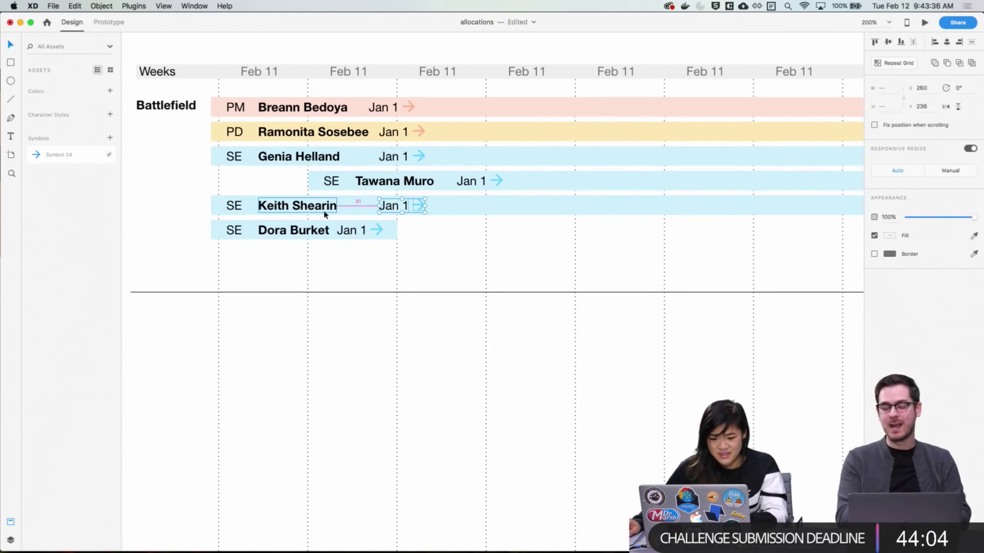
key("shift+Left")
key("shift+Left")
key("shift+Left")
key("Left")
key("Left")
key("Left")
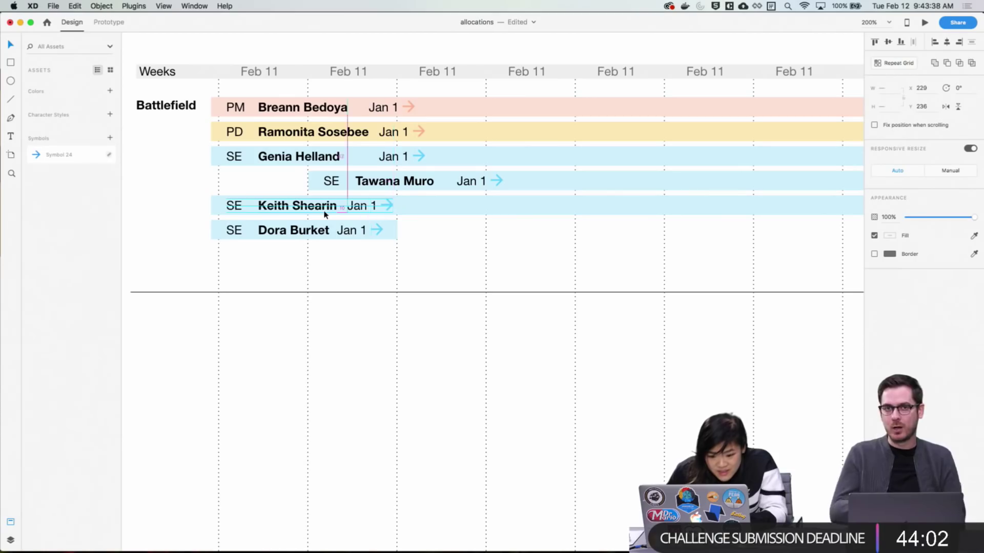
left_click(455, 265)
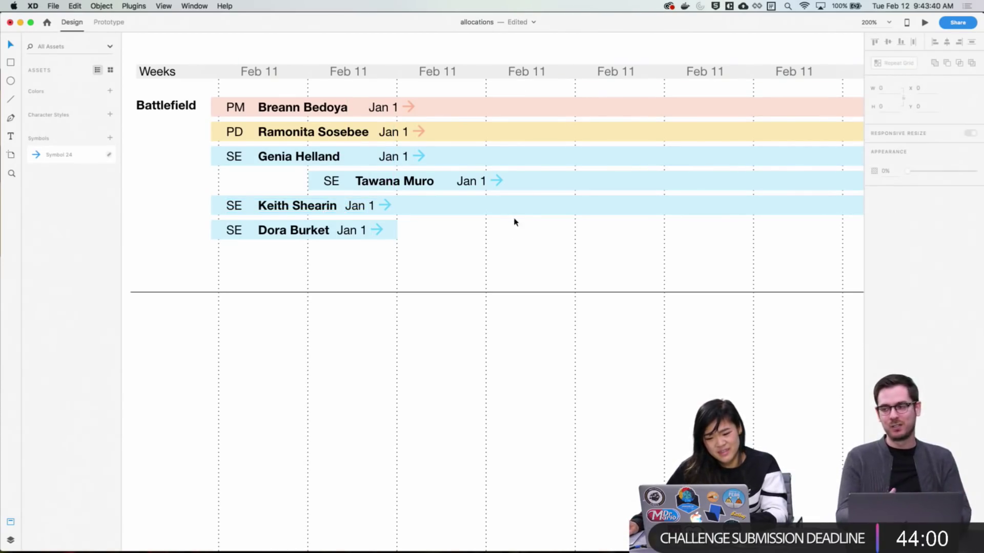
left_click_drag(518, 242, 456, 174)
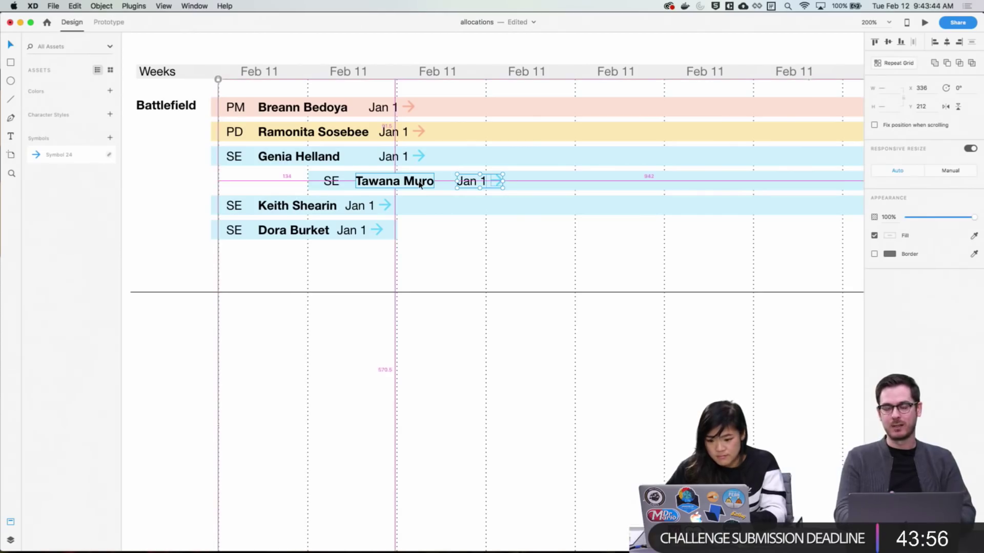
key("shift+Left")
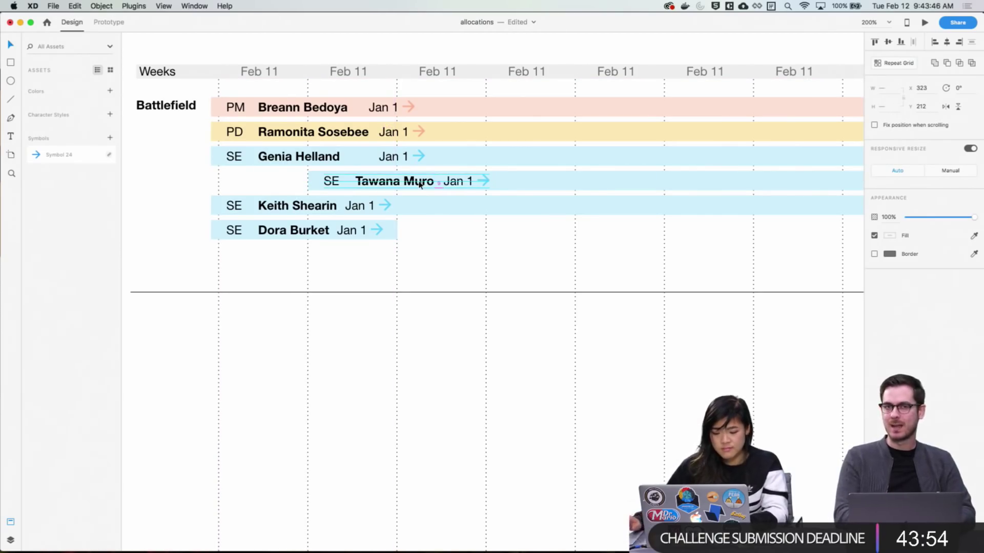
key("Left")
left_click(442, 288)
scroll(442, 290, "up", 2)
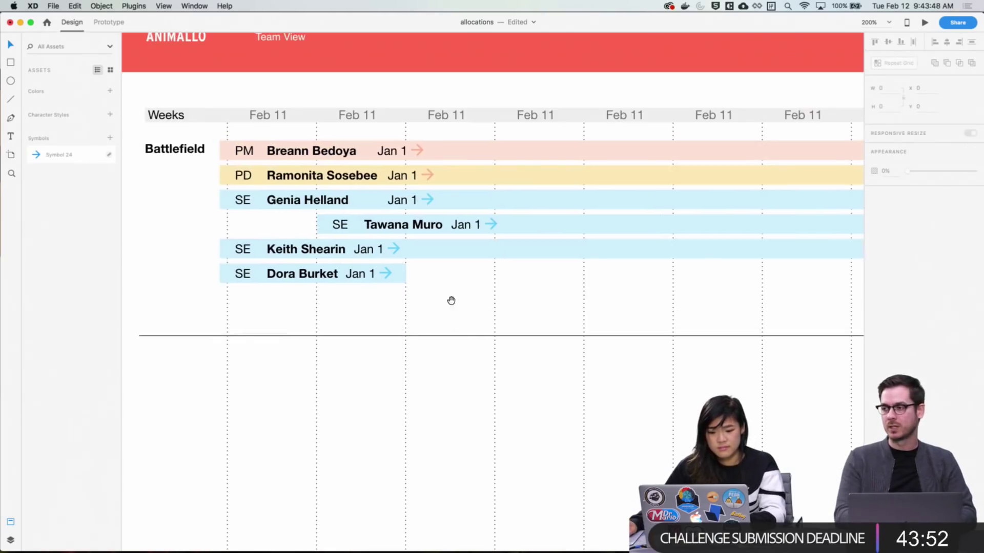
double_click(410, 200)
left_click(428, 201, "shift")
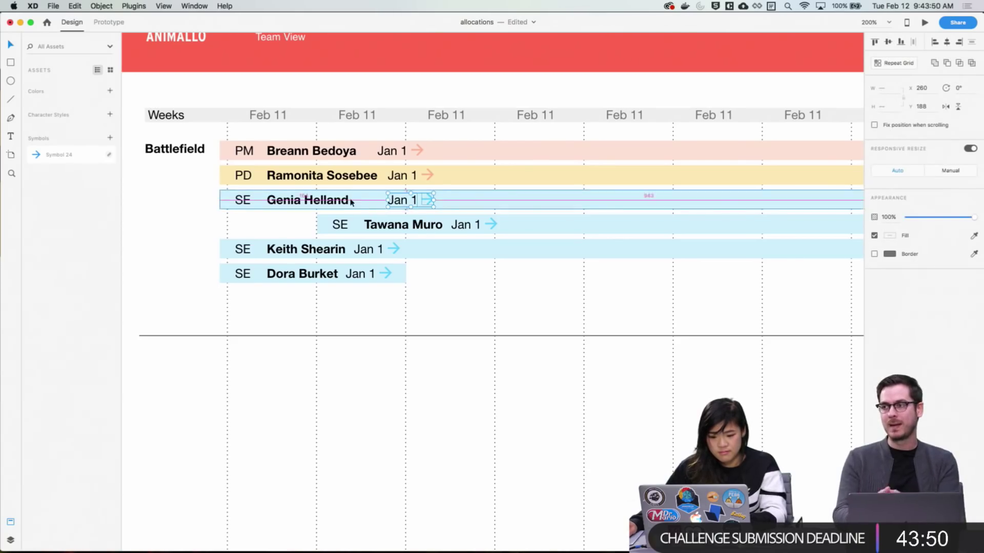
key("shift+Left")
key("shift+Left")
key("shift+Left")
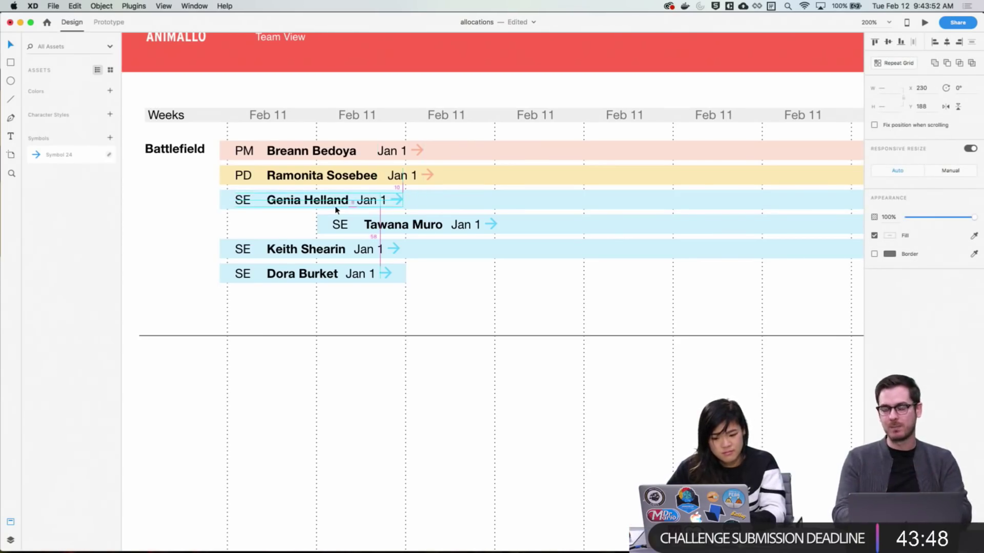
key("Escape")
left_click(395, 176)
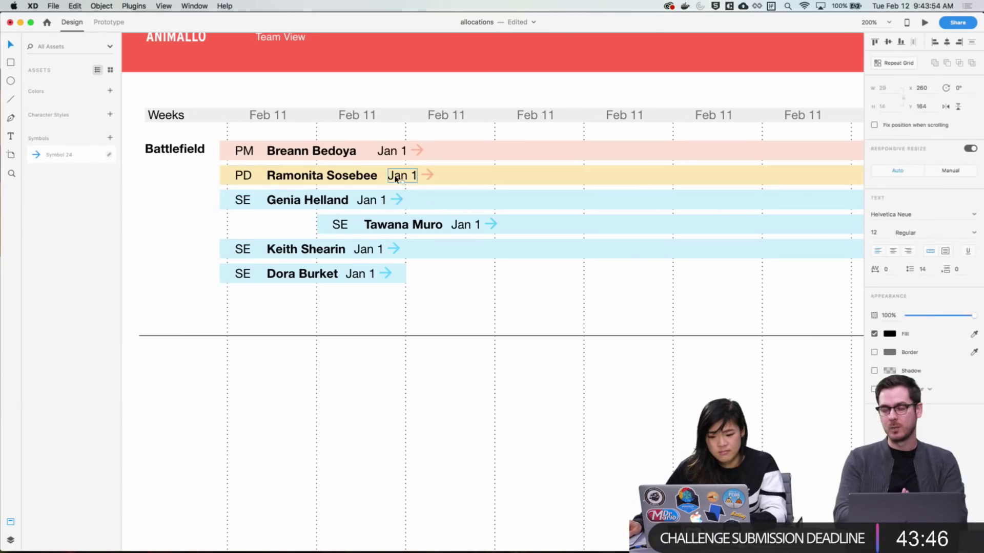
left_click(397, 176)
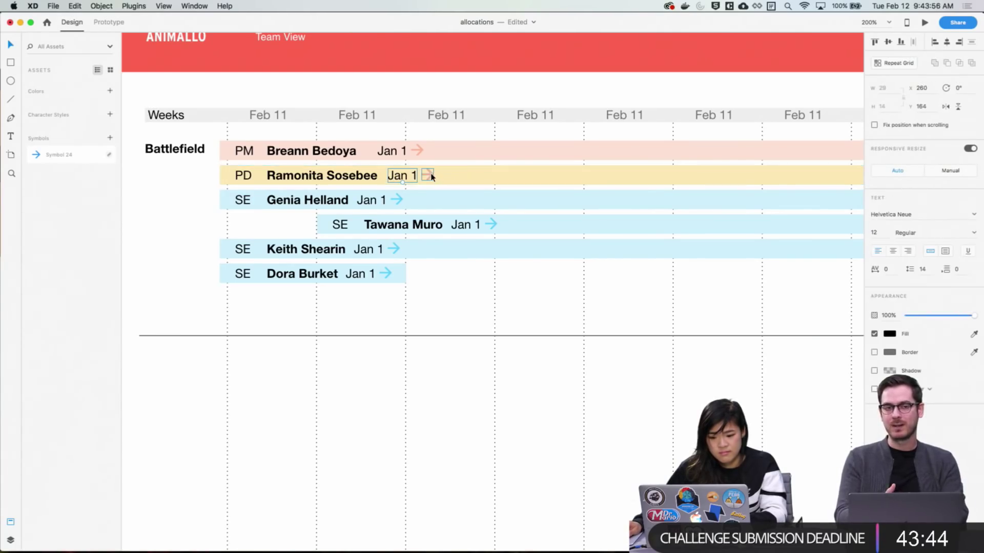
left_click(428, 176, "shift")
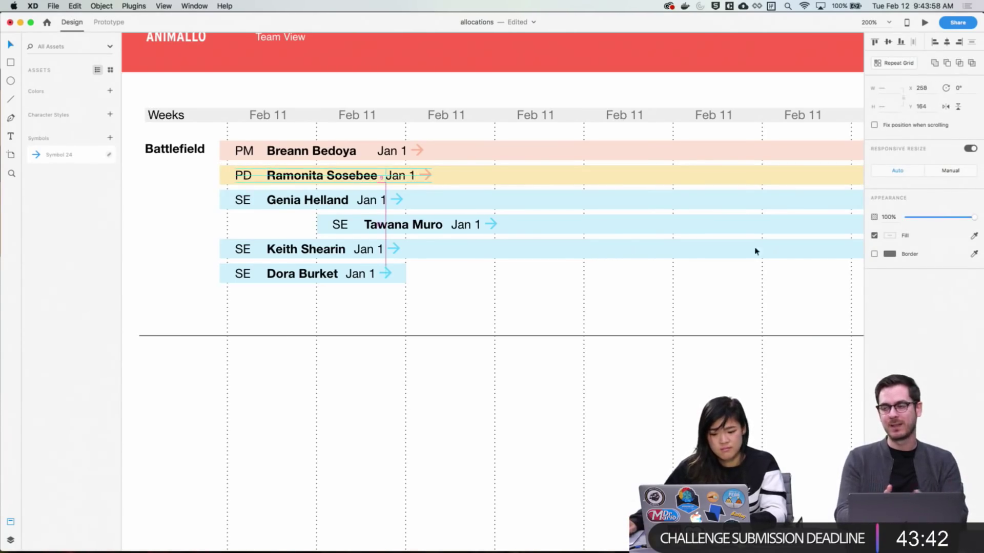
key("Escape")
scroll(461, 185, "up", 2)
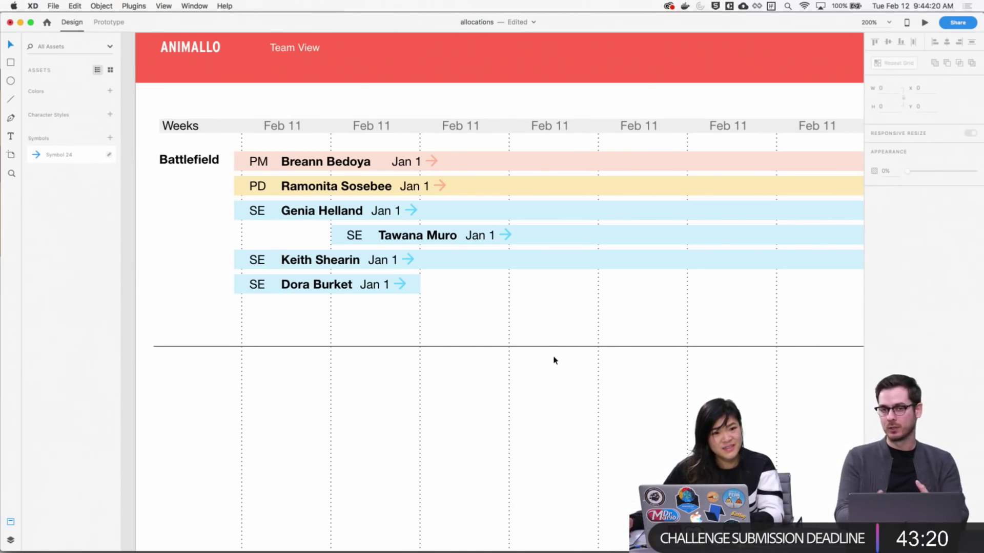
Stretch the bottom SE bar's right edge so its width grows from 182 to 271 px
left_click_drag(545, 405, 524, 359)
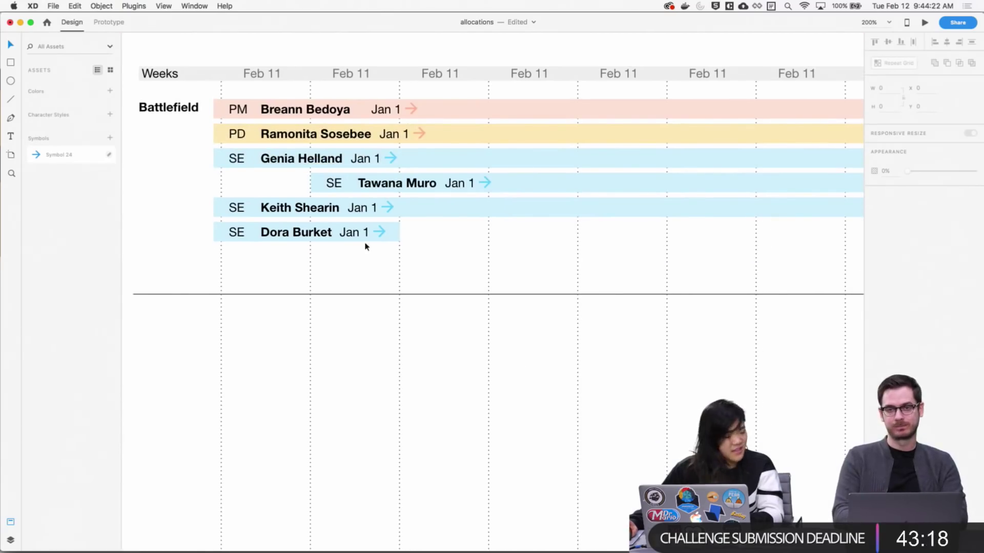
left_click_drag(381, 260, 405, 153)
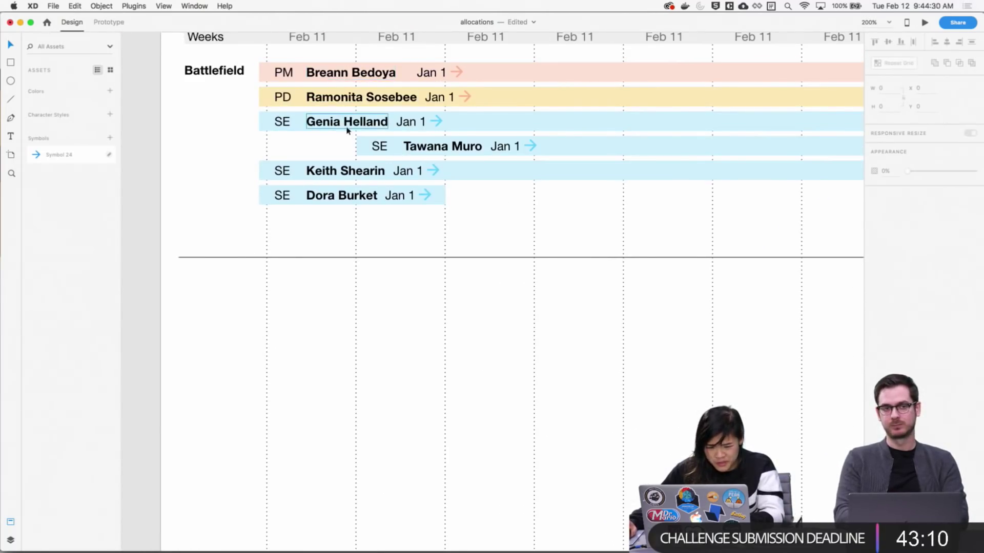
scroll(481, 241, "down", 2)
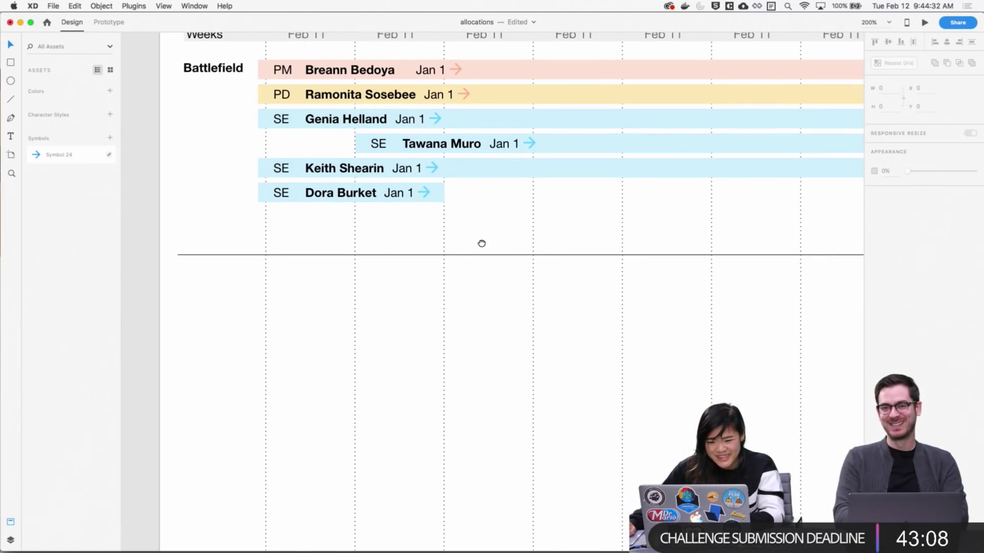
scroll(496, 290, "up", 5)
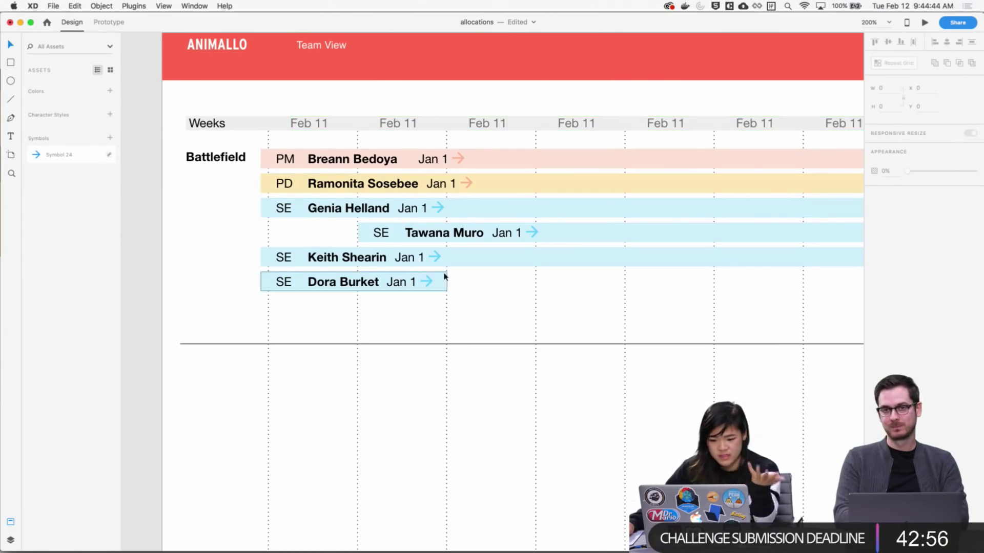
scroll(459, 307, "right", 2)
scroll(459, 307, "down", 1)
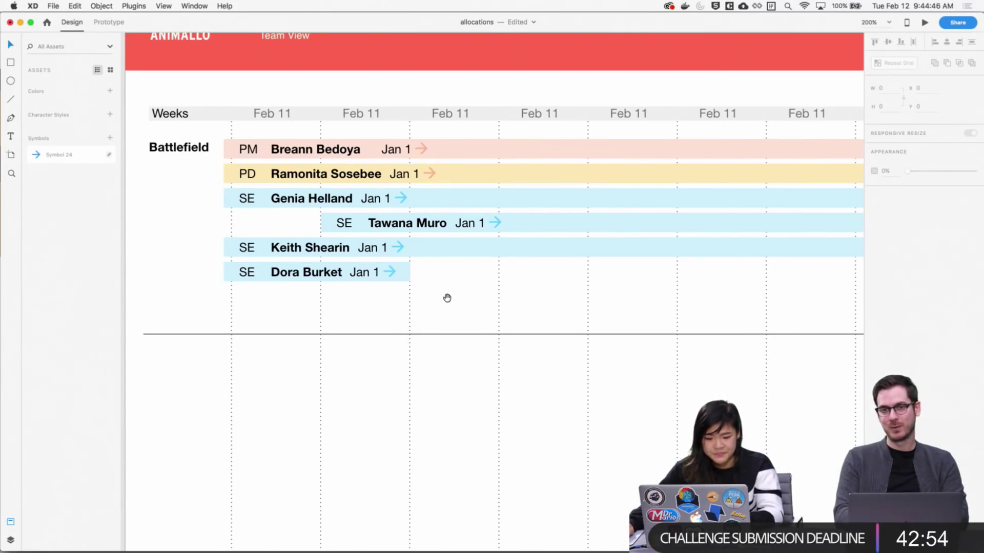
left_click(408, 274)
left_click_drag(410, 272, 390, 244)
left_click(524, 300)
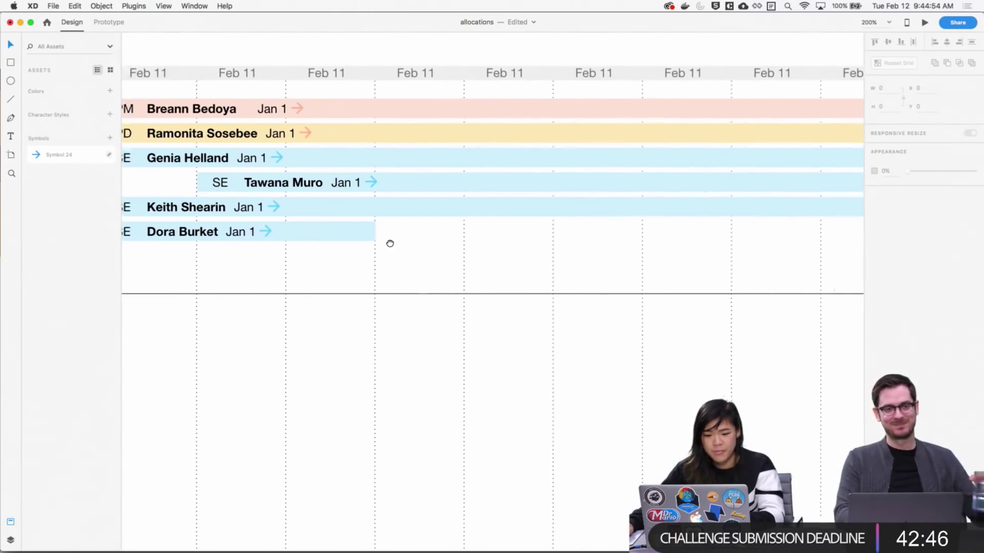
scroll(390, 243, "right", 1)
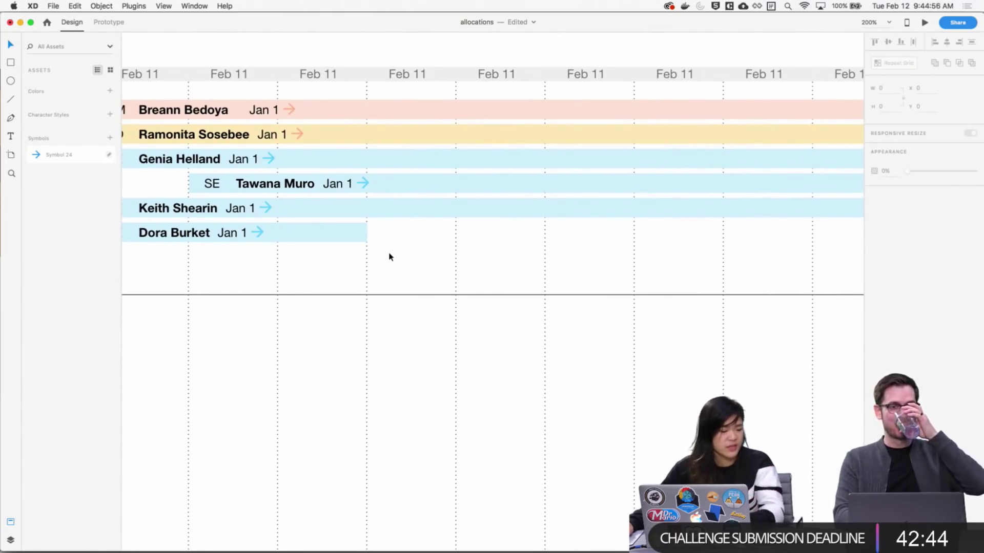
scroll(383, 264, "left", 1)
scroll(413, 272, "left", 9)
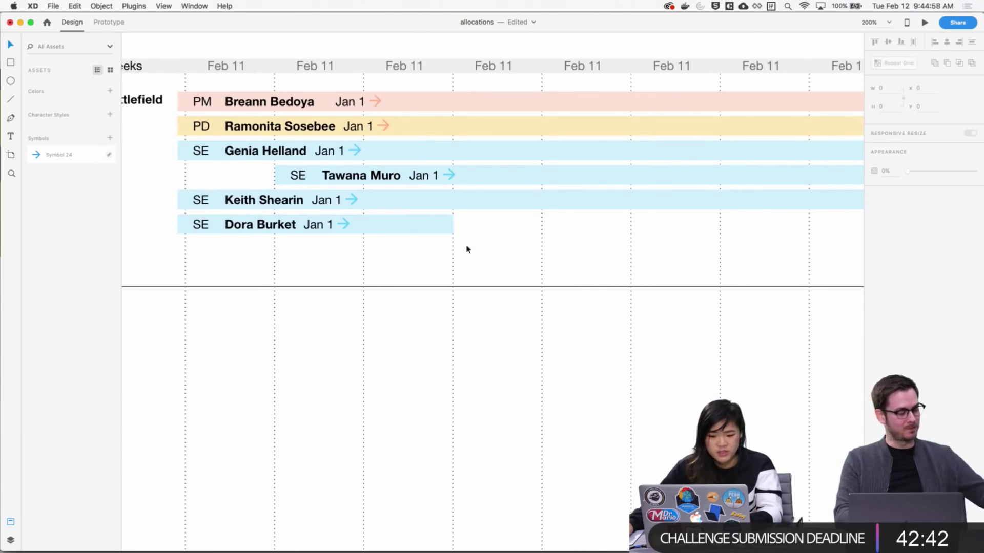
scroll(510, 242, "up", 2)
scroll(509, 242, "left", 2)
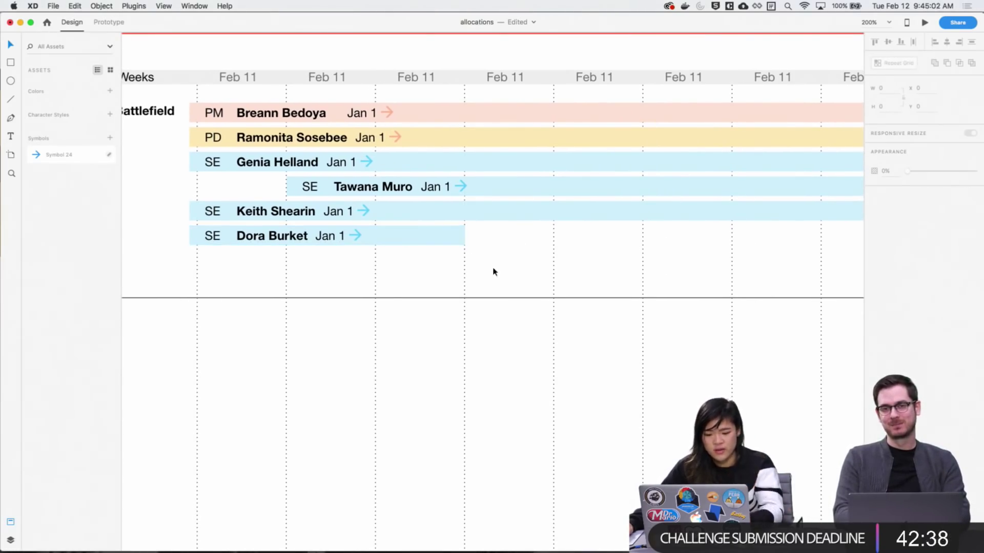
scroll(533, 249, "left", 2)
scroll(533, 248, "up", 5)
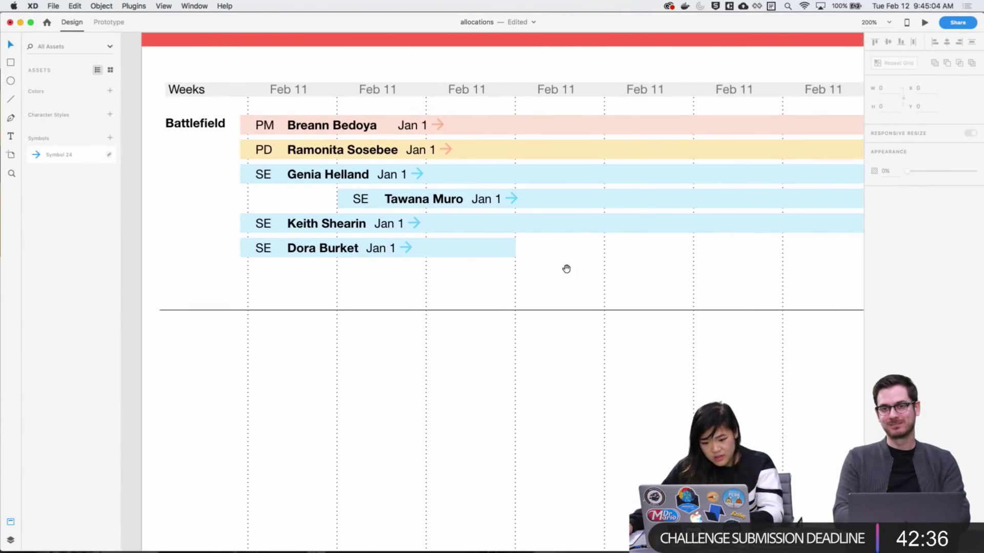
scroll(559, 369, "down", 2)
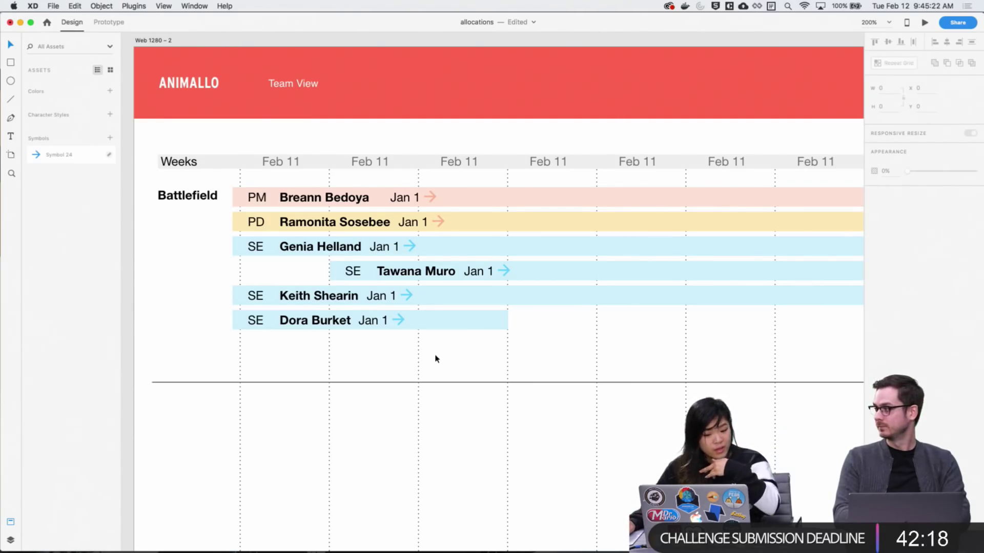
Select the repeat-grid role-label column overlapping the third Team View artboard
scroll(527, 401, "right", 10)
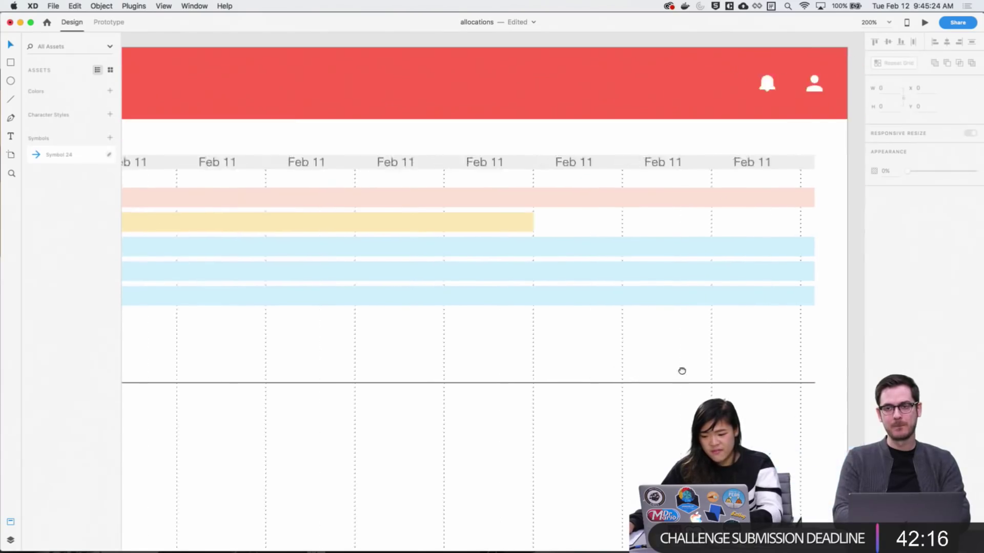
scroll(681, 384, "left", 5)
scroll(681, 384, "down", 5)
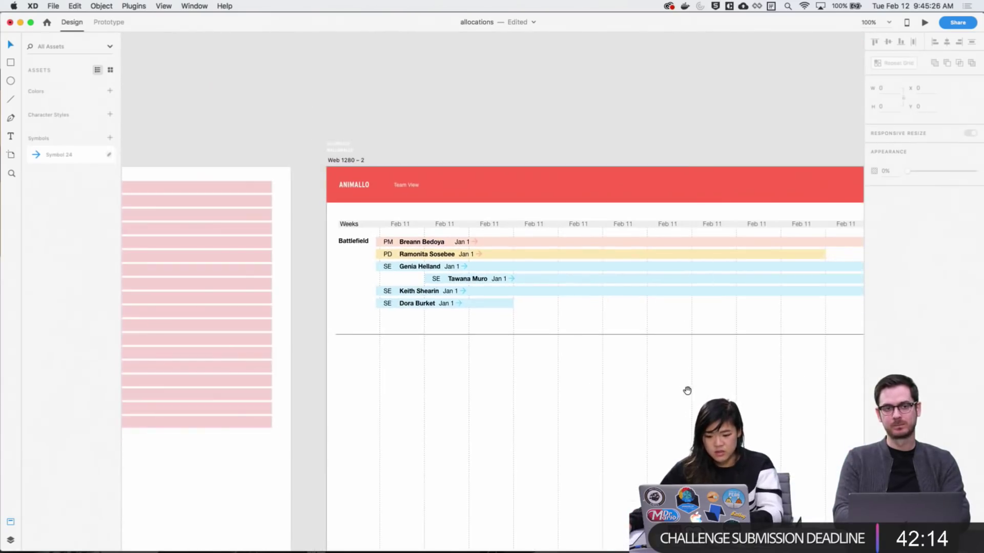
left_click(346, 137)
scroll(565, 262, "down", 5)
scroll(565, 261, "right", 4)
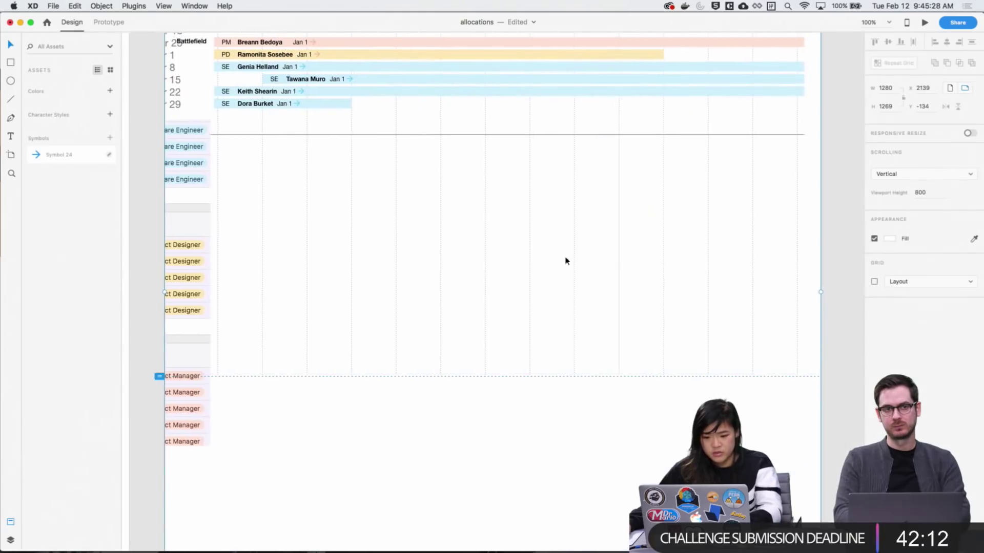
scroll(573, 317, "left", 5)
scroll(574, 317, "up", 3)
scroll(529, 336, "left", 4)
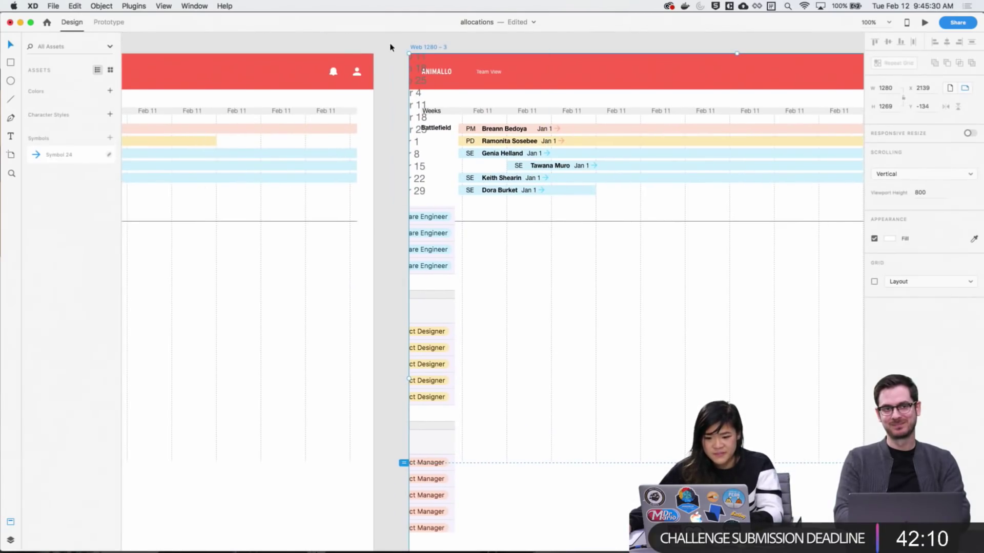
left_click_drag(395, 46, 407, 530)
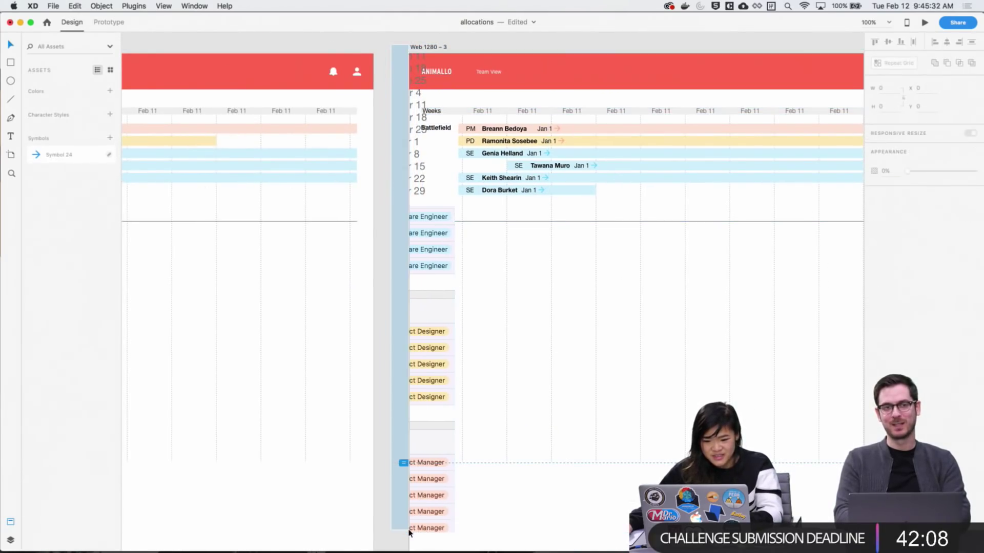
left_click(434, 500)
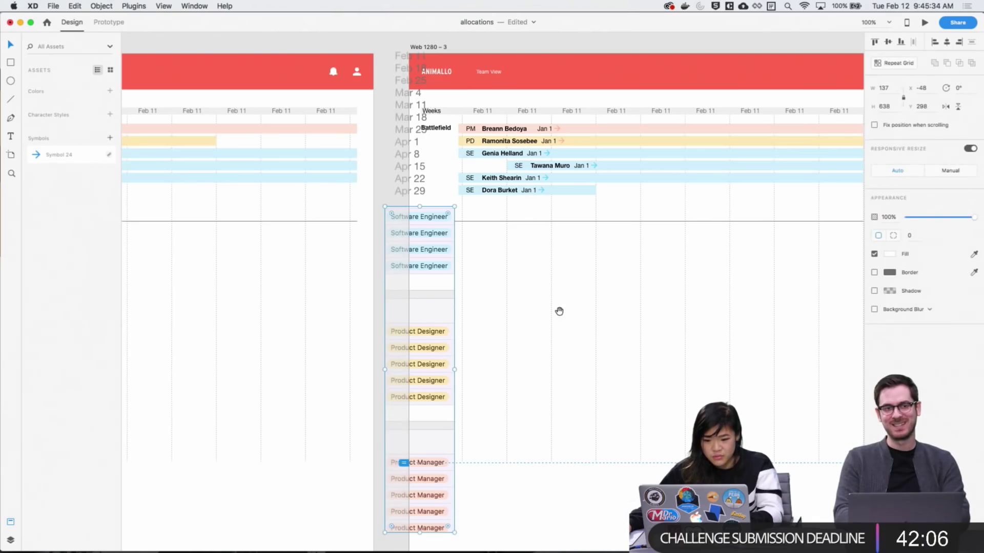
Zoom out with Cmd+- and move the label column onto empty canvas above the artboards
key("super+minus")
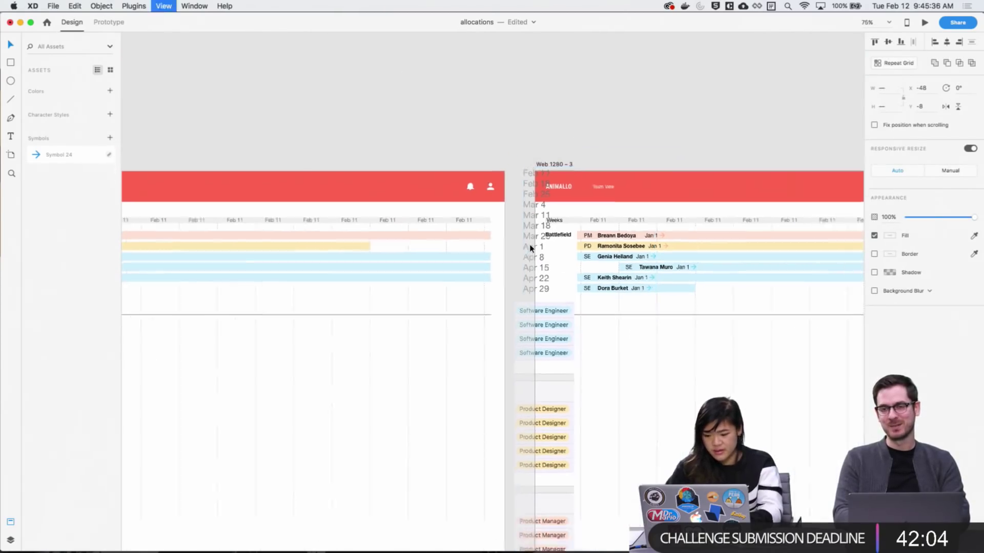
key("super+minus")
left_click_drag(531, 248, 294, 144)
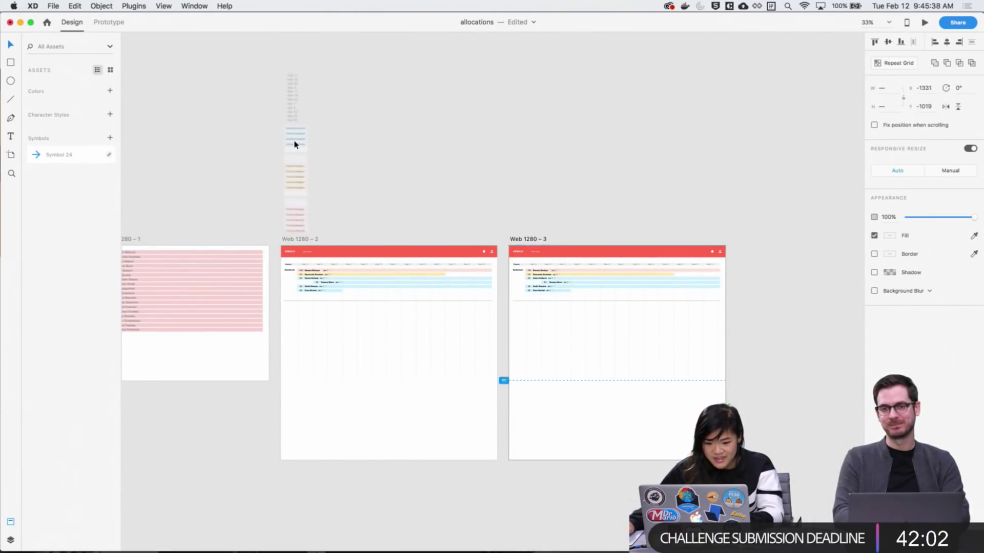
scroll(600, 295, "up", 10)
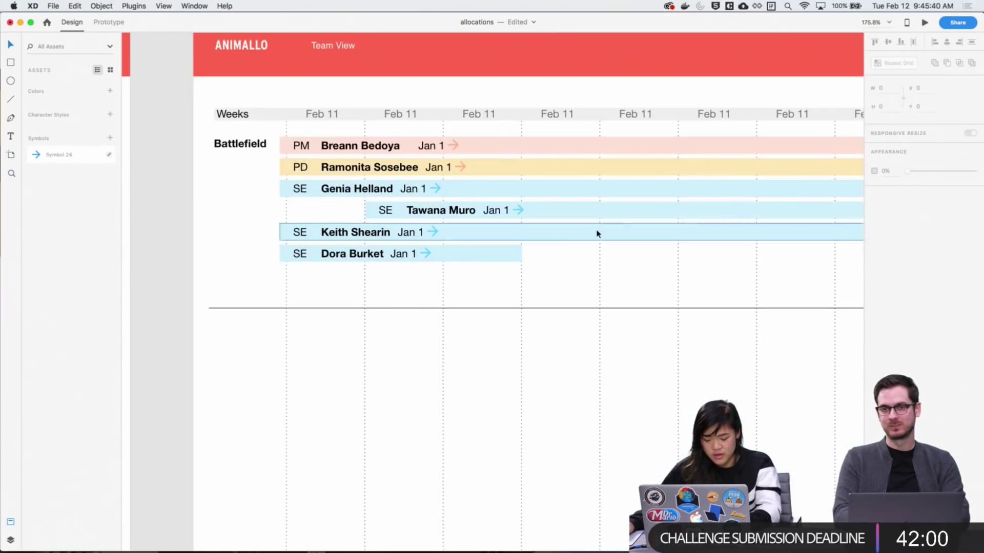
scroll(597, 233, "up", 4)
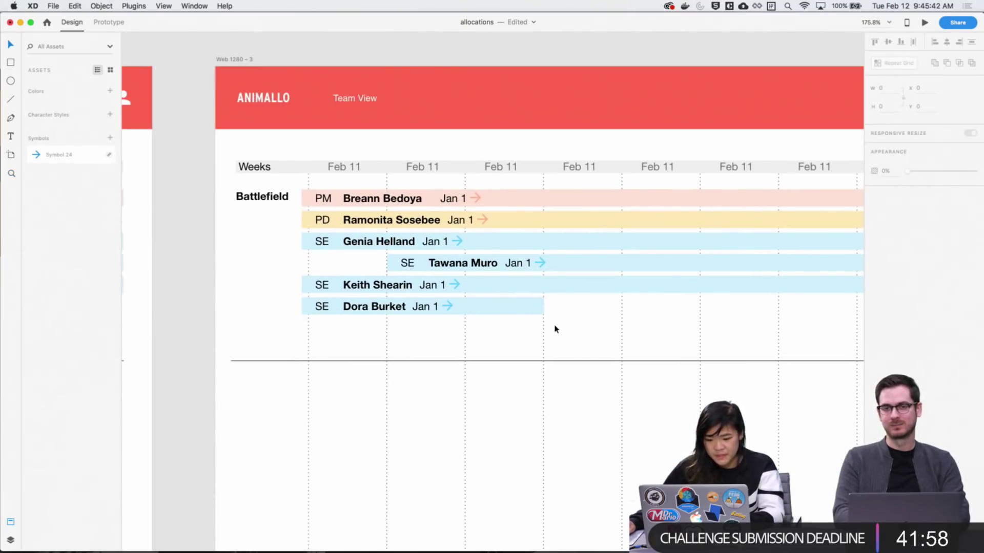
Duplicate the bottom row's name text below its bar and retype the copy as '+ Add'
scroll(563, 322, "left", 3)
double_click(496, 285)
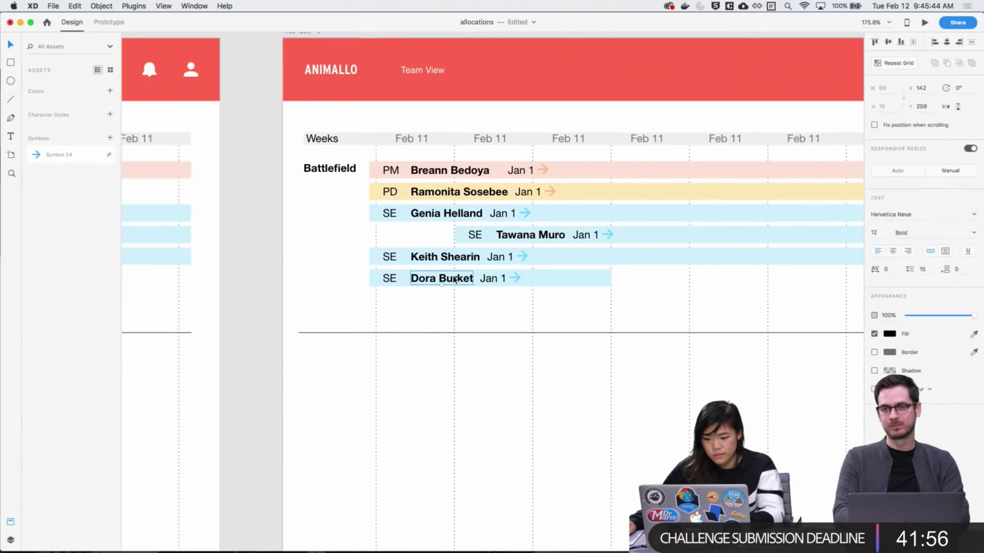
left_click_drag(510, 283, 715, 302, "alt")
key("Return")
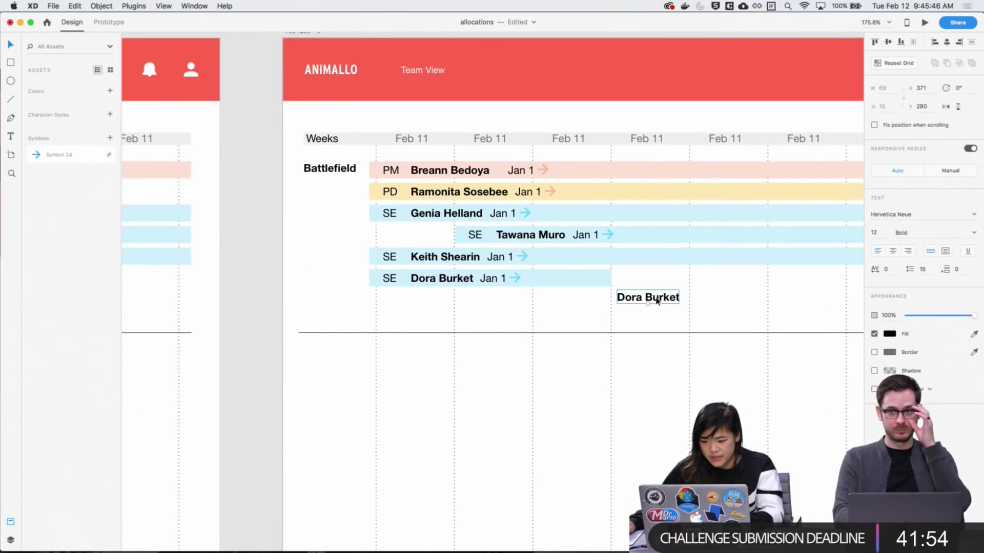
type("+ Add")
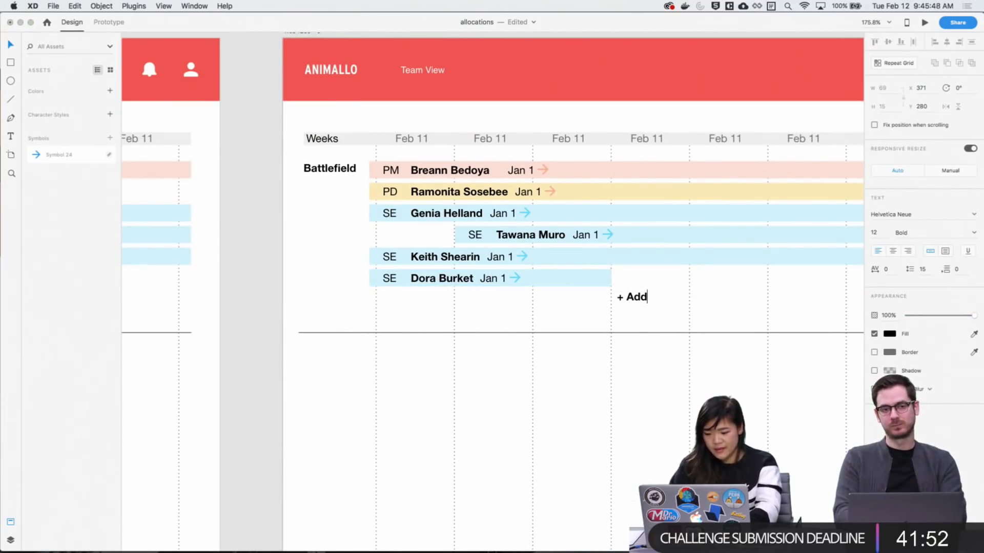
key("Escape")
key("Escape")
scroll(658, 359, "right", 2)
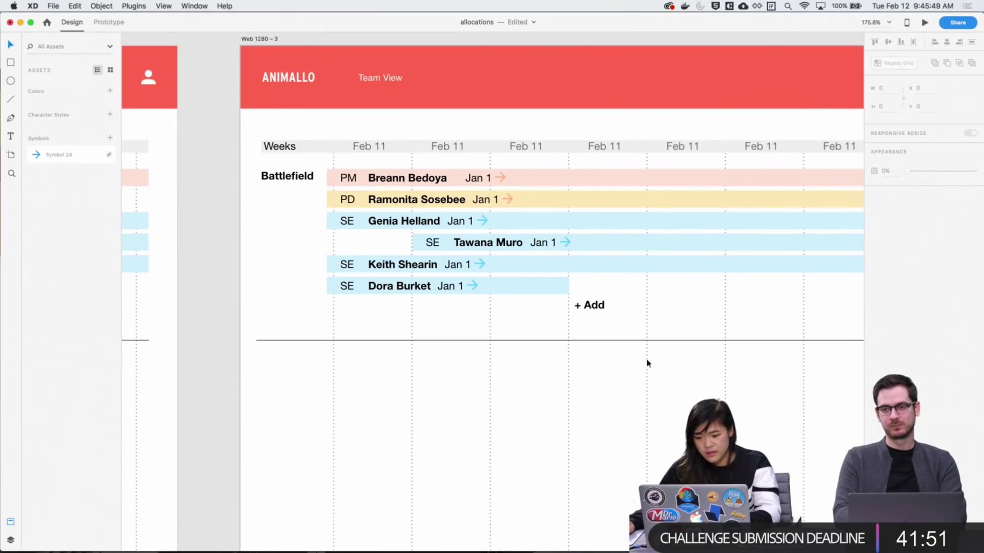
left_click(603, 310)
scroll(576, 311, "right", 5)
scroll(551, 331, "up", 2)
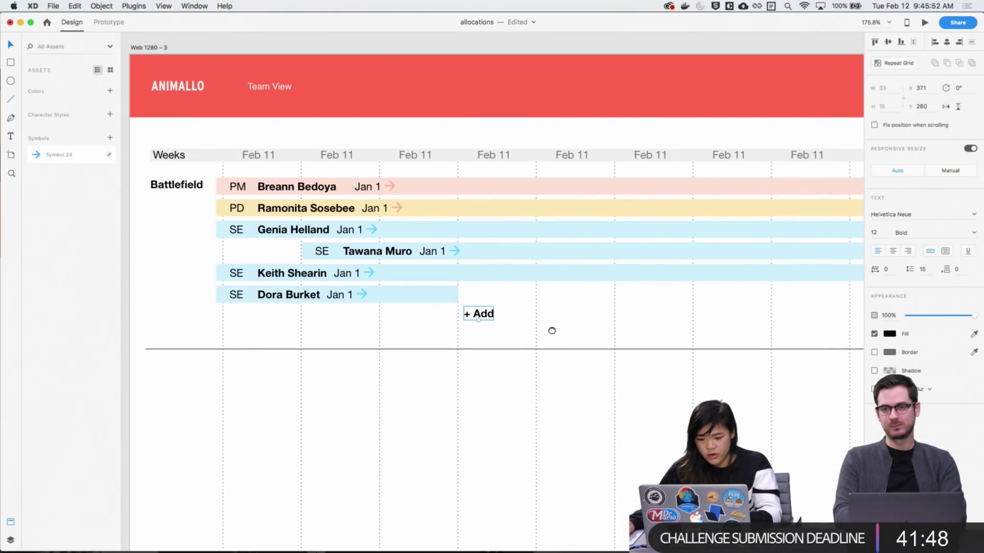
Duplicate a blue bar down into the Add row and fill it grey (E0E0E0)
left_click_drag(454, 321, 765, 341)
key("super+z")
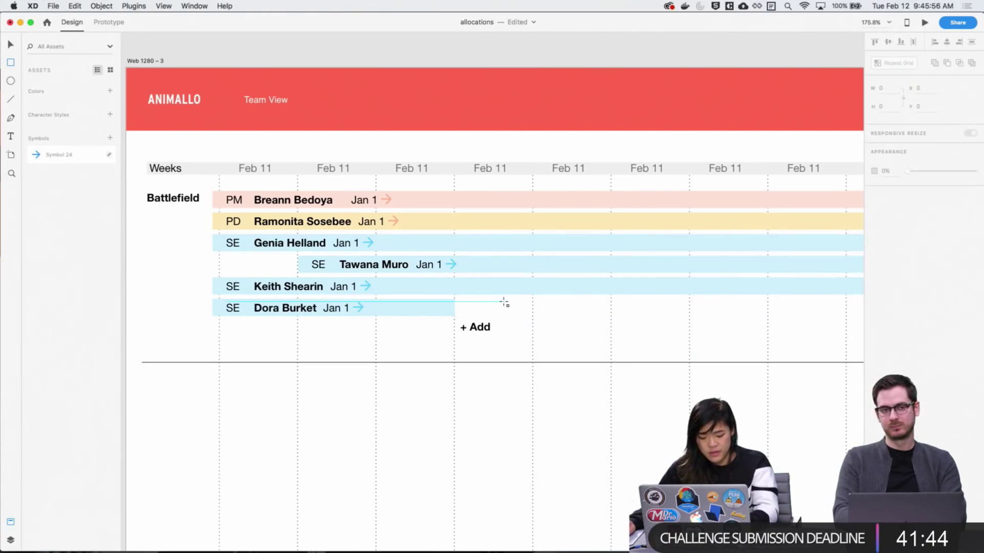
key("v")
left_click(501, 272)
left_click_drag(501, 273, 659, 333)
scroll(563, 380, "right", 3)
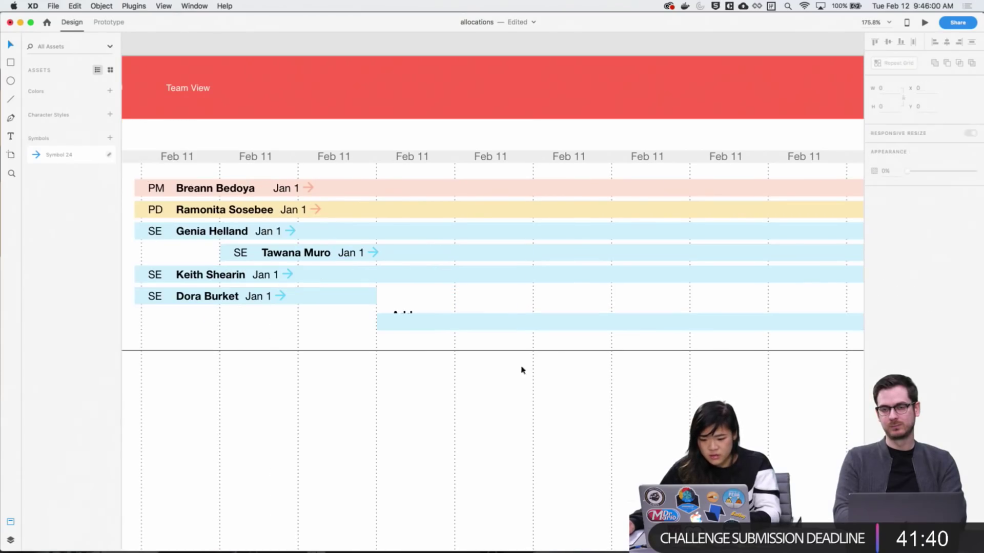
left_click(894, 254)
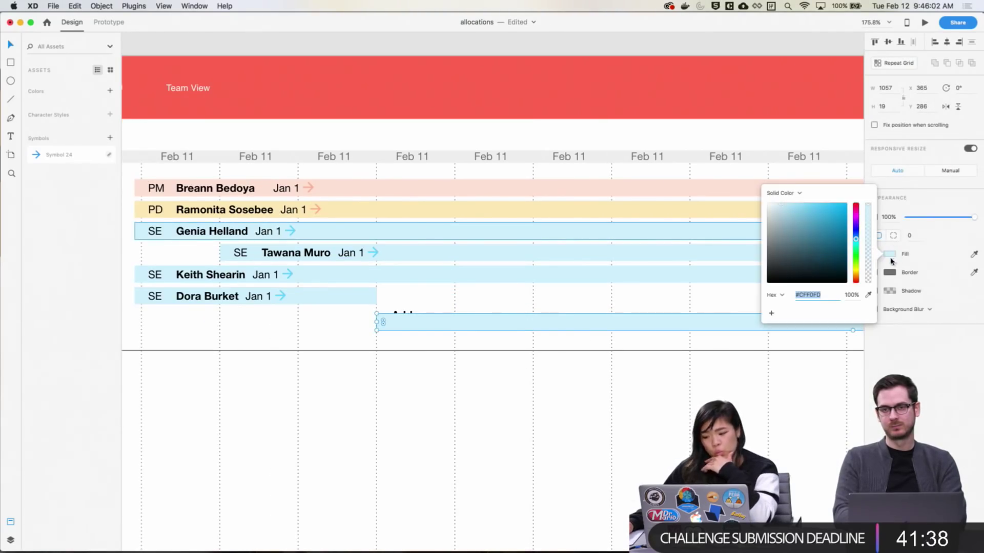
type("E0E0E0")
key("Return")
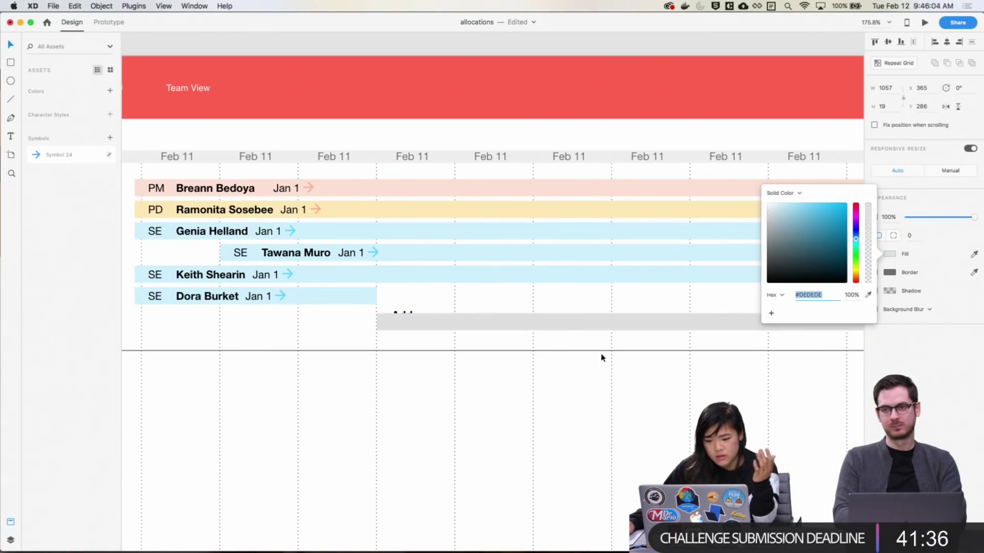
left_click(602, 357)
Nudge the + Add text down to centre it vertically on the grey bar
left_click(390, 321)
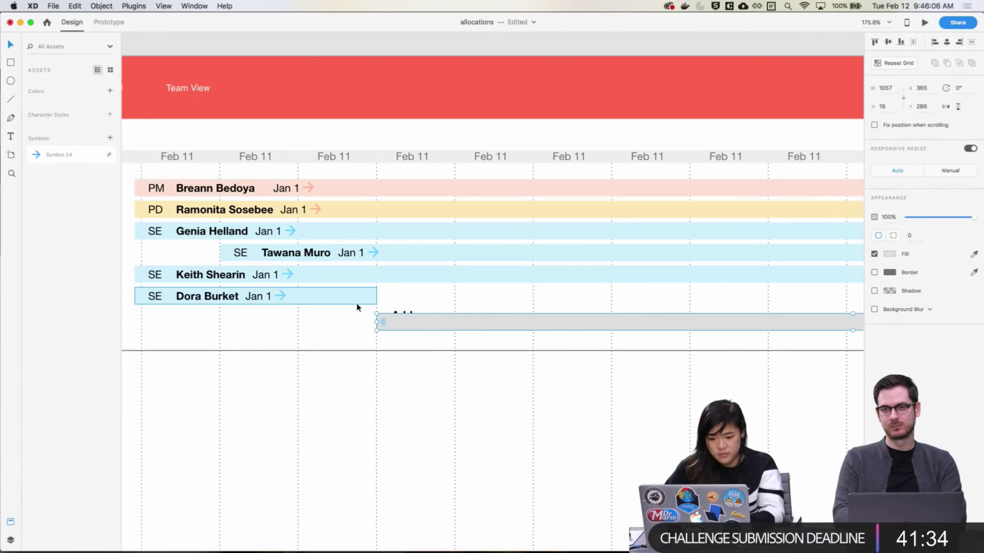
left_click(384, 310, "shift")
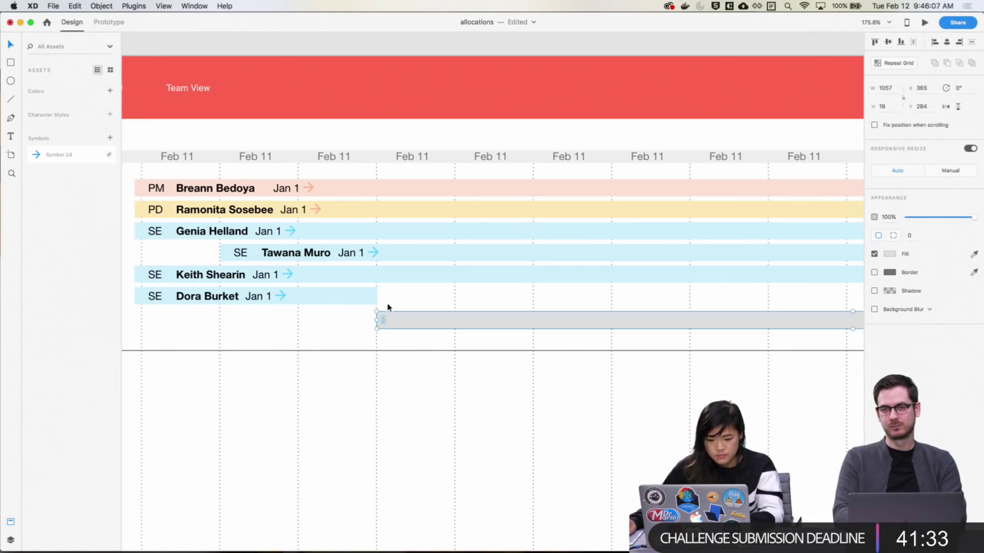
left_click(441, 327, "shift")
key("Down")
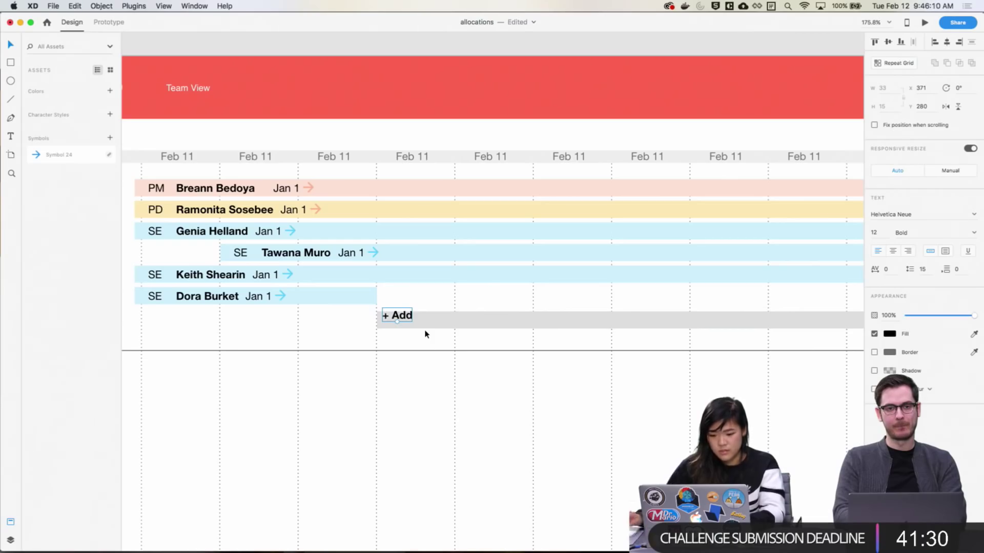
key("Down")
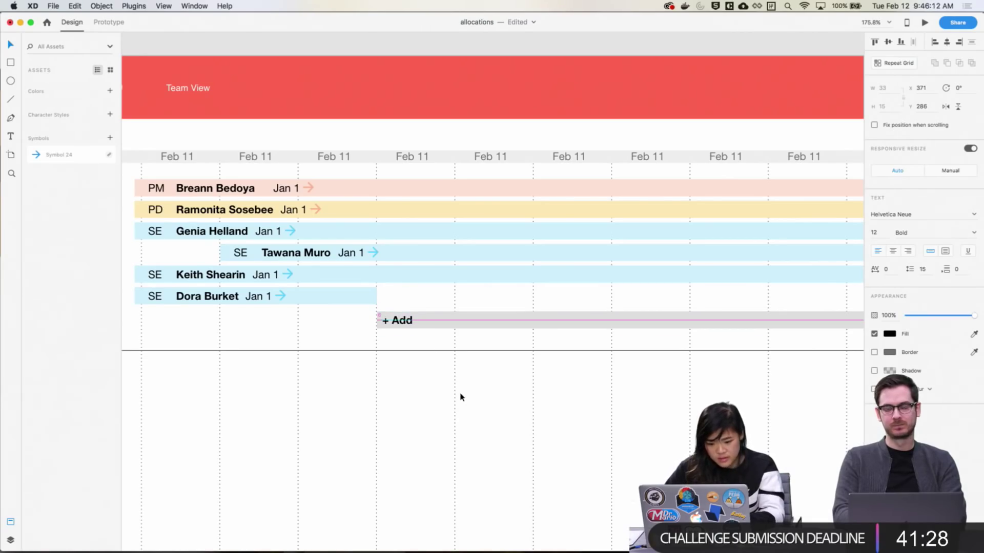
left_click(463, 393)
Shorten the grey bar so its right edge snaps to the grid guide (W 883)
left_click_drag(546, 379, 463, 377)
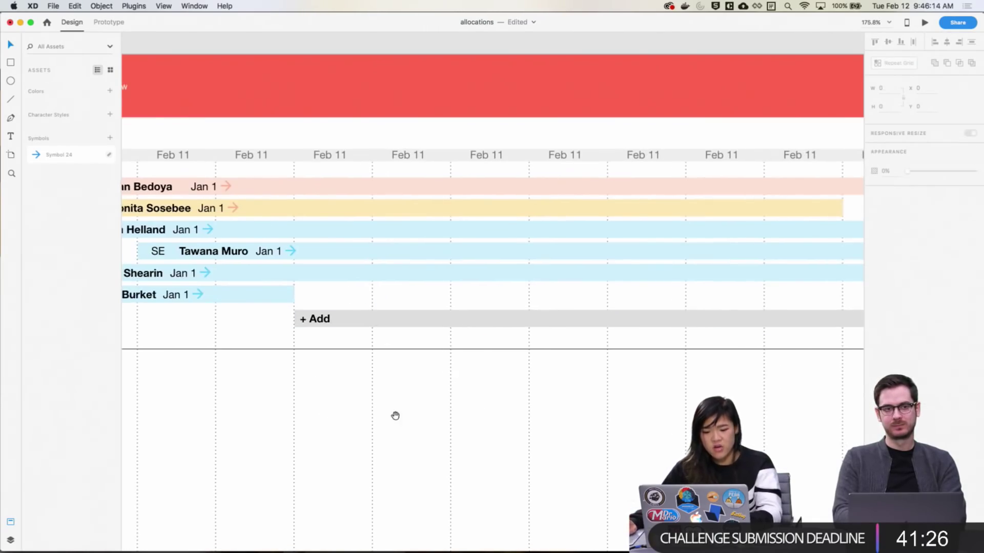
scroll(395, 415, "left", 5)
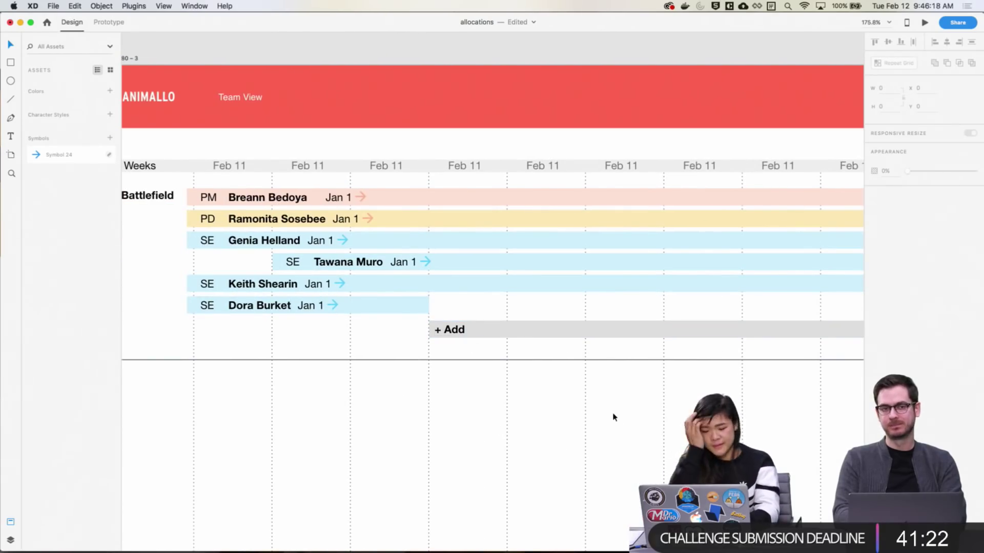
scroll(611, 415, "right", 10)
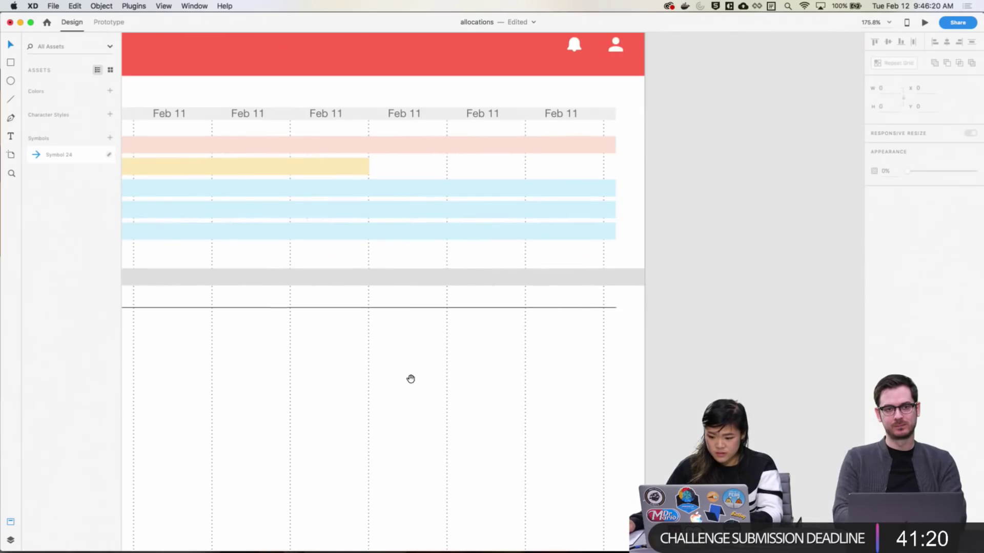
left_click(622, 280)
left_click_drag(772, 278, 614, 282)
left_click(486, 386)
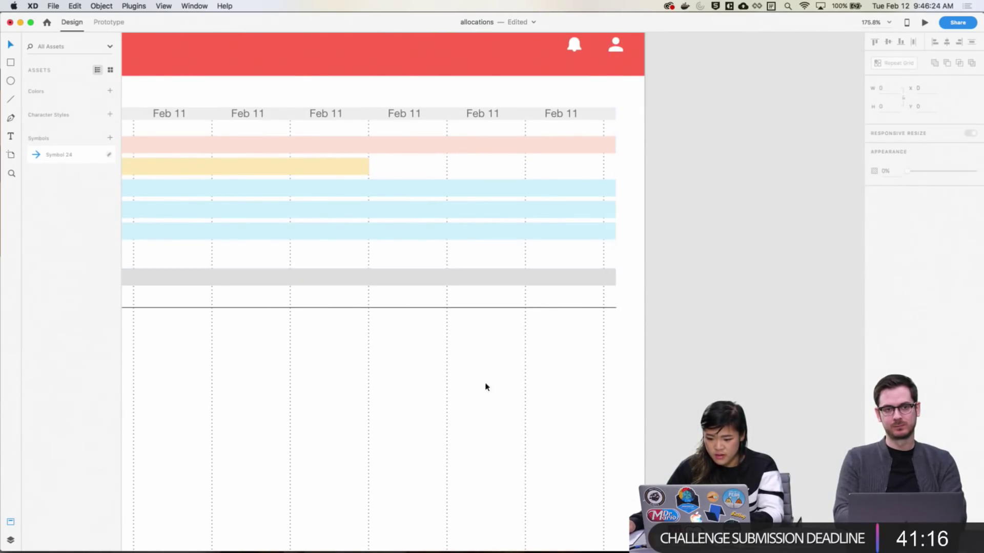
Pan around the artboard to check the grey bar's position against the Battlefield rows
left_click_drag(135, 400, 685, 376)
left_click_drag(478, 350, 548, 393)
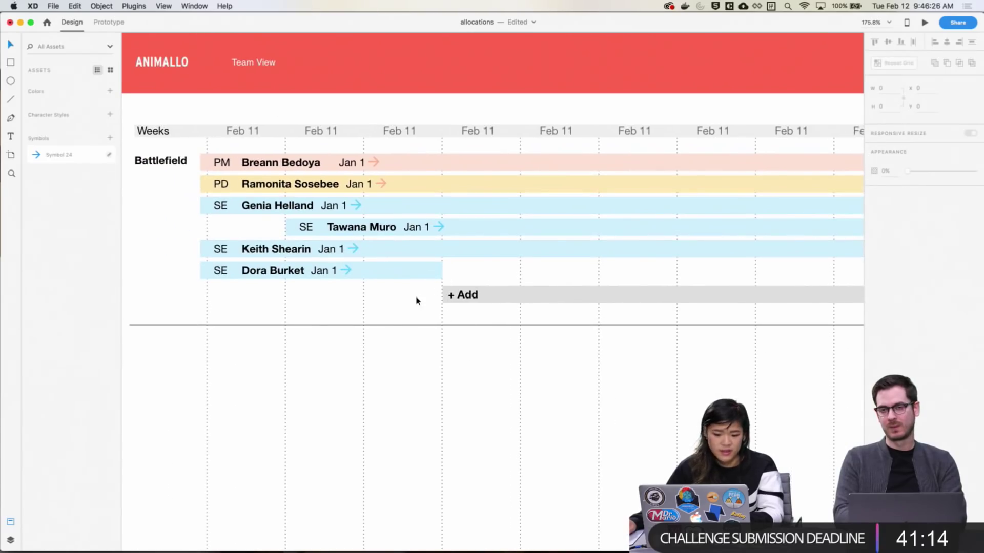
left_click(428, 300)
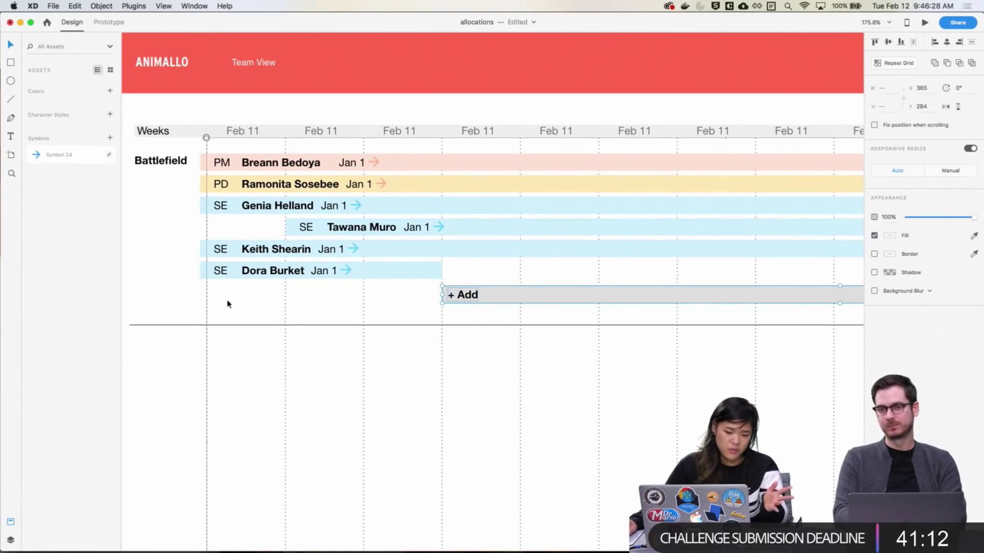
left_click_drag(558, 411, 713, 408)
left_click_drag(483, 451, 329, 411)
scroll(477, 354, "up", 3)
scroll(477, 354, "left", 3)
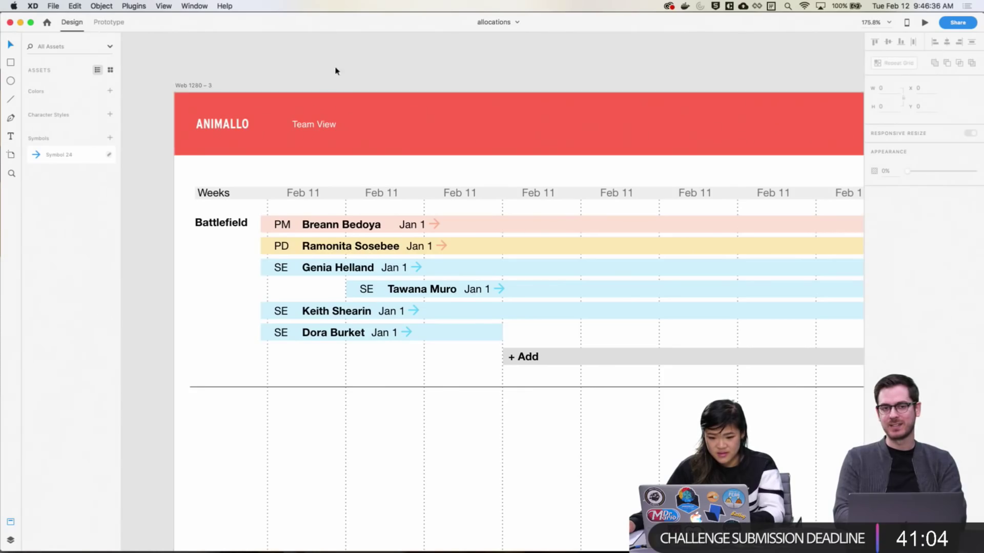
left_click_drag(191, 87, 179, 78)
Pan around the artboard to recentre the Battlefield rows in view
scroll(582, 454, "down", 10)
scroll(463, 360, "right", 3)
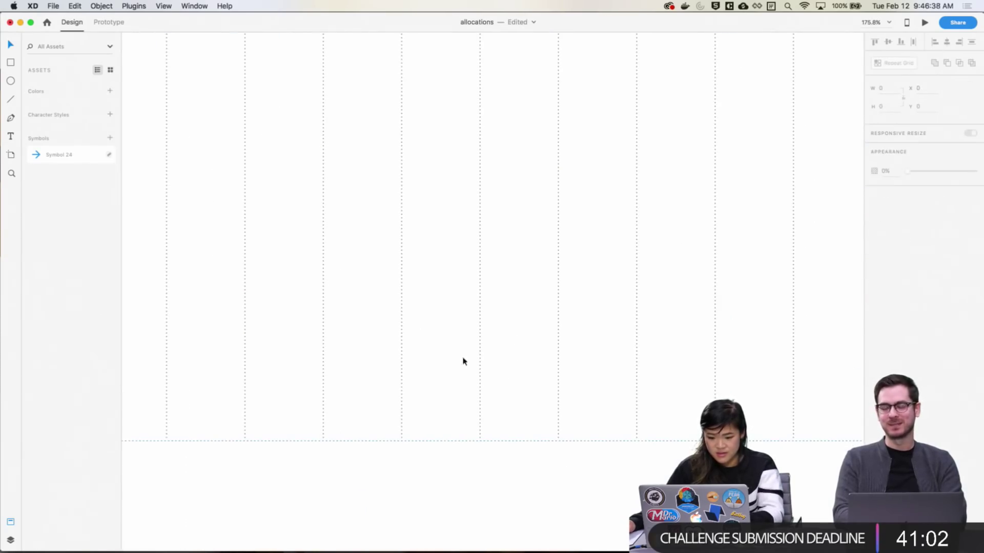
scroll(566, 290, "up", 10)
scroll(409, 316, "left", 8)
scroll(513, 327, "right", 10)
scroll(666, 343, "left", 15)
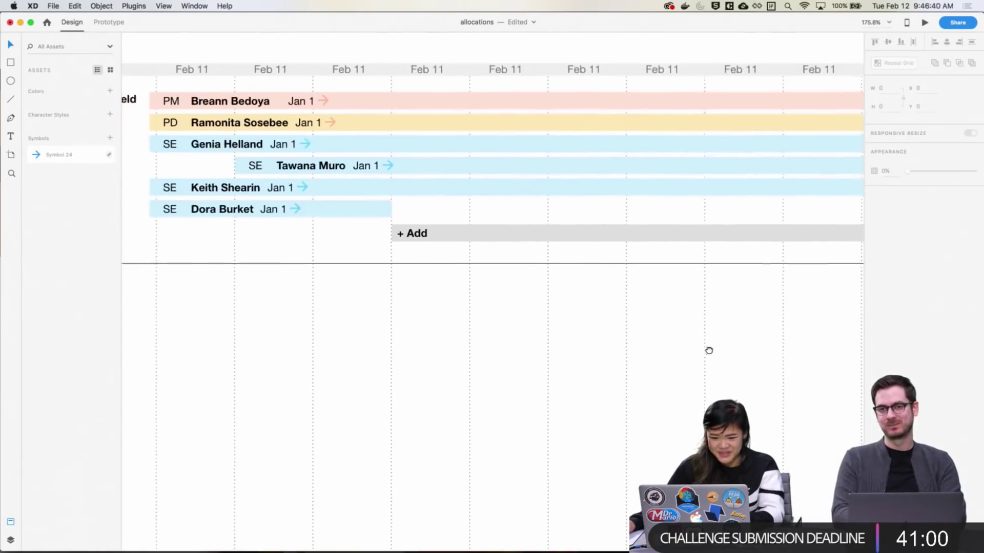
scroll(666, 354, "up", 3)
scroll(476, 315, "left", 10)
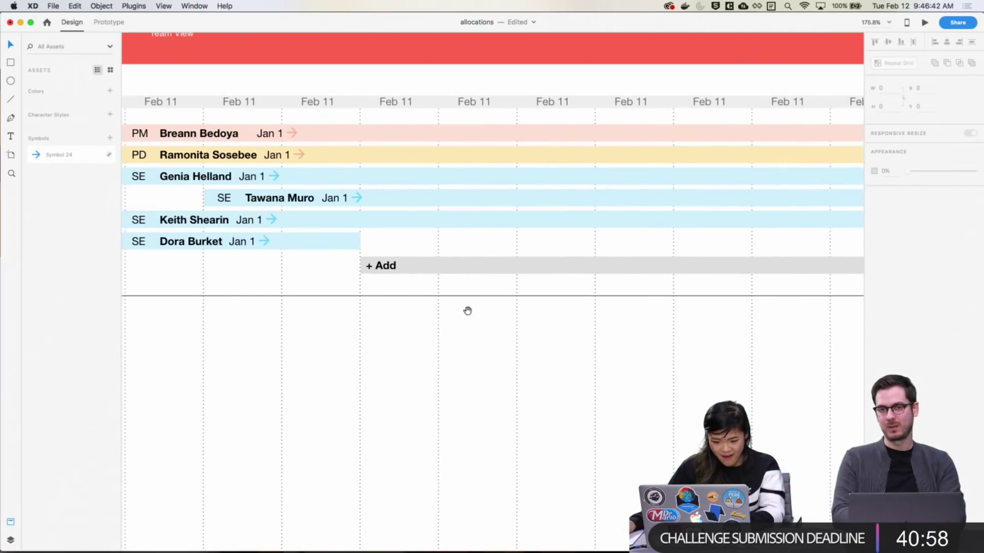
scroll(567, 311, "right", 5)
scroll(621, 340, "left", 12)
scroll(410, 323, "down", 2)
scroll(191, 309, "right", 8)
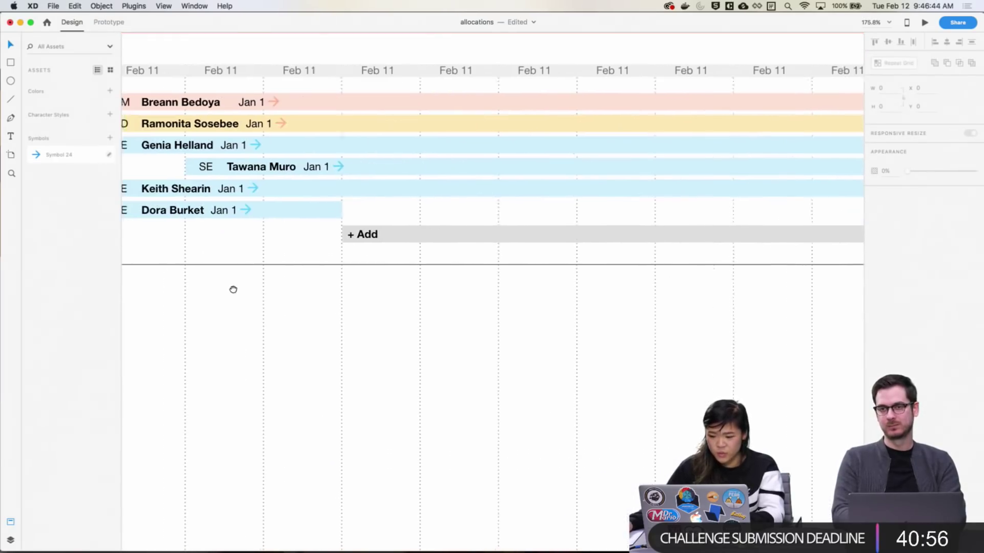
scroll(241, 270, "up", 3)
scroll(308, 328, "left", 2)
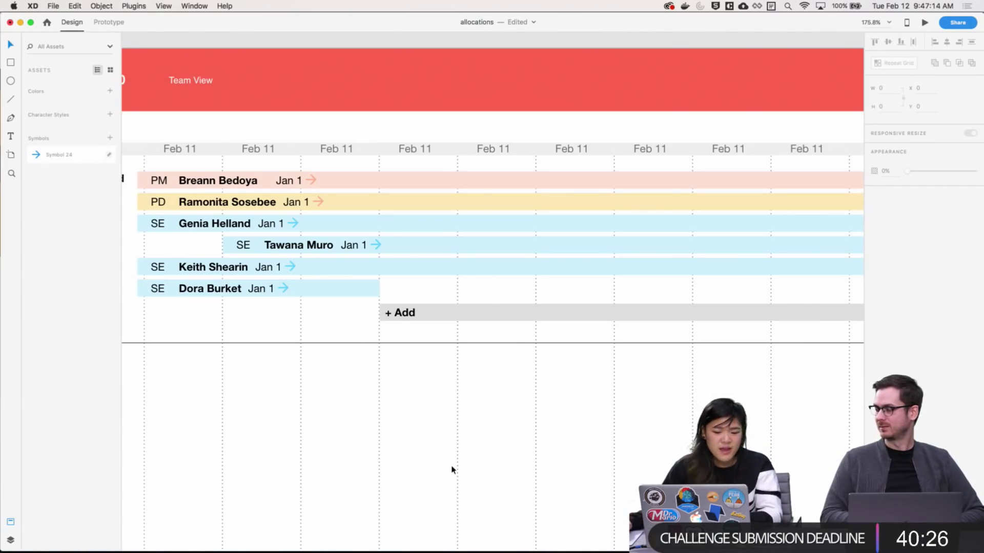
left_click_drag(469, 375, 666, 360)
left_click_drag(545, 360, 398, 402)
left_click_drag(471, 406, 455, 387)
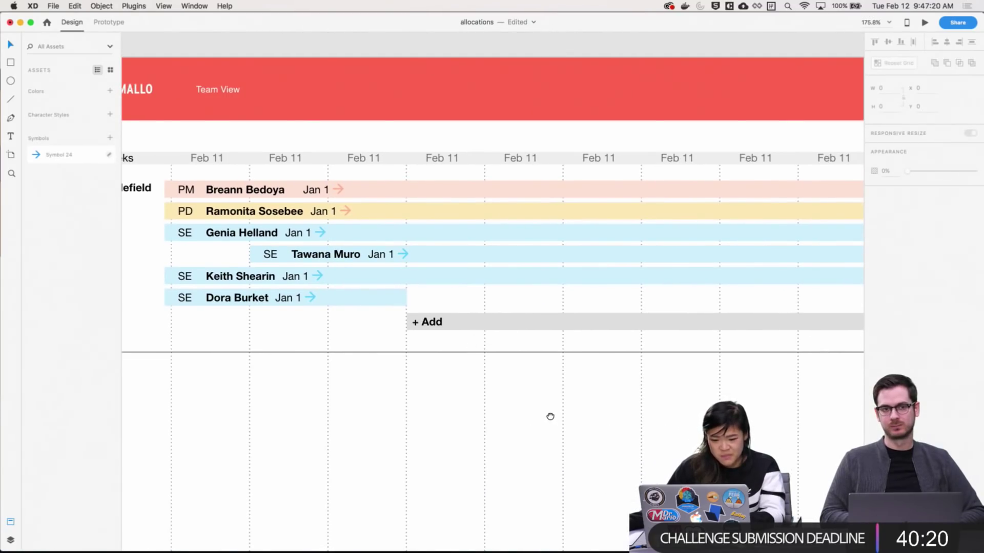
left_click_drag(551, 417, 320, 355)
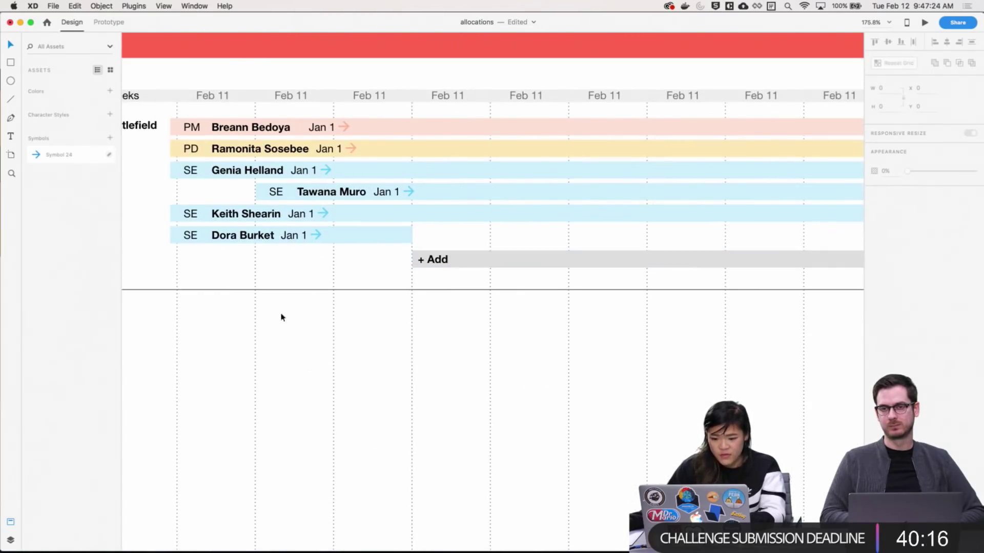
left_click_drag(507, 363, 423, 378)
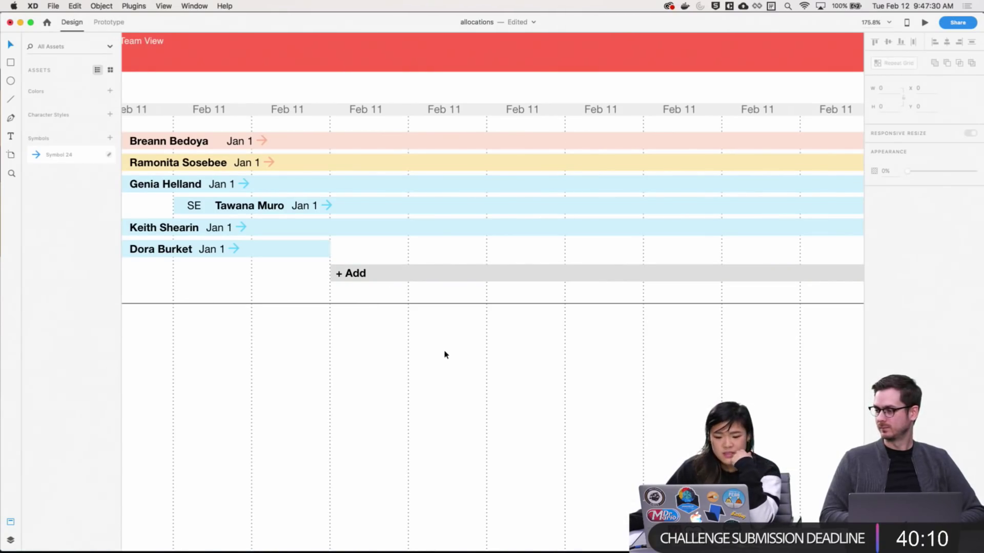
Delete the + Add label from the grey row
left_click(351, 276)
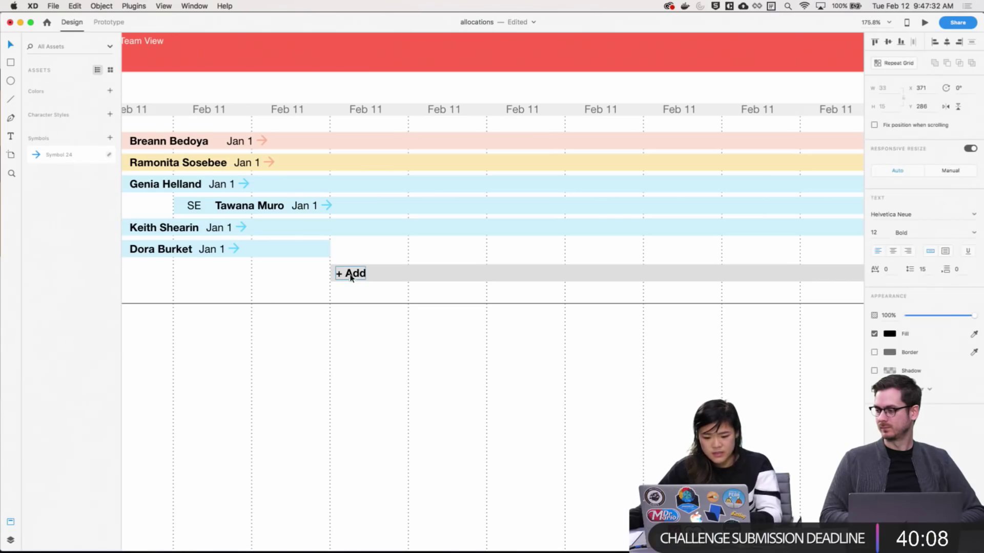
key("Delete")
scroll(419, 389, "up", 1)
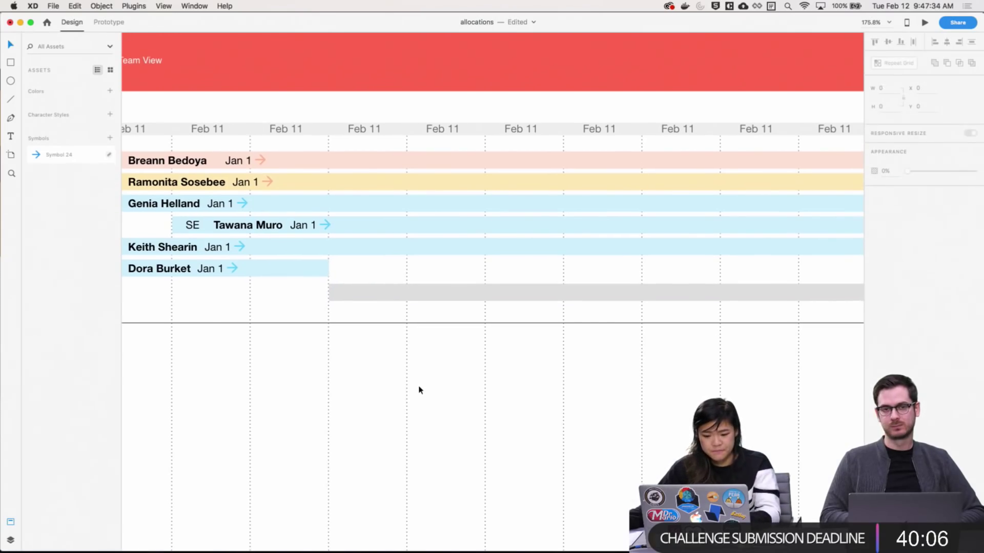
scroll(419, 389, "left", 5)
scroll(418, 389, "down", 1)
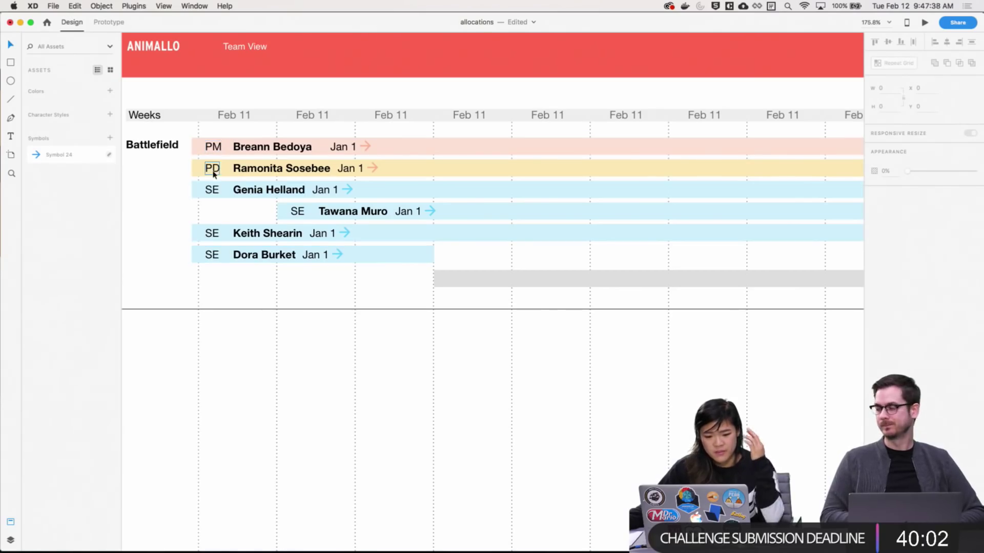
Check the grey Add bar, then switch to the dashboard UI kit document
left_click(448, 282)
scroll(577, 378, "right", 3)
scroll(577, 377, "down", 1)
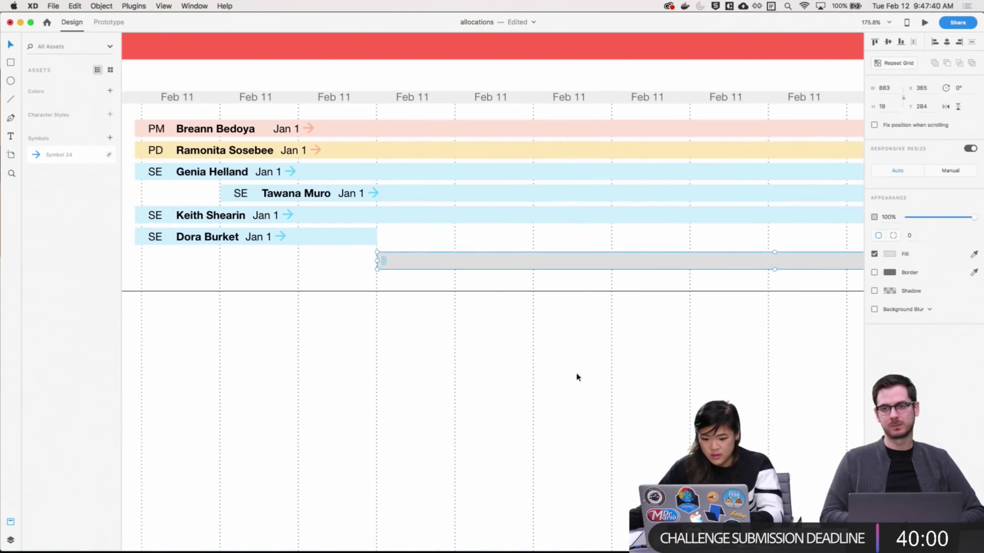
left_click(408, 346)
scroll(424, 350, "left", 2)
scroll(423, 350, "down", 1)
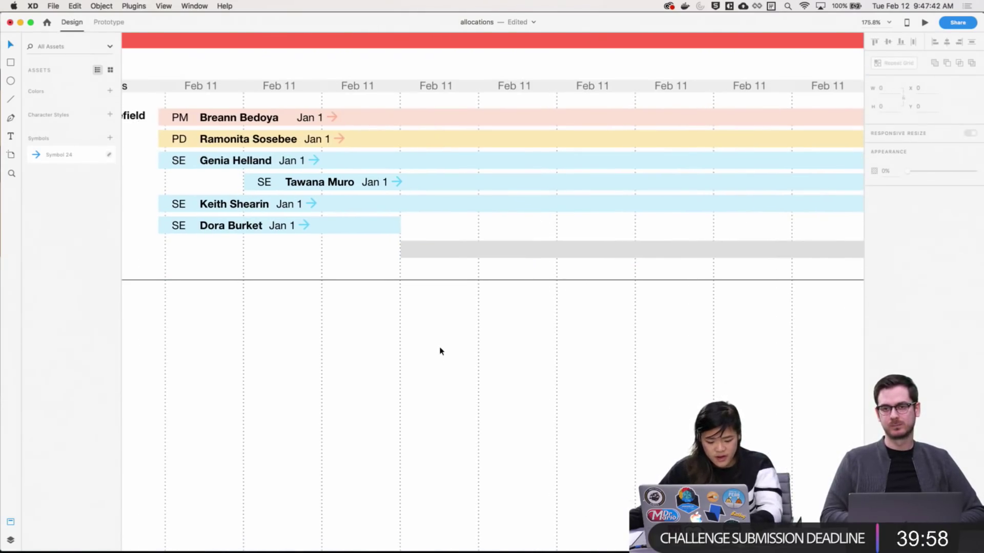
key("super+grave")
key("super+grave")
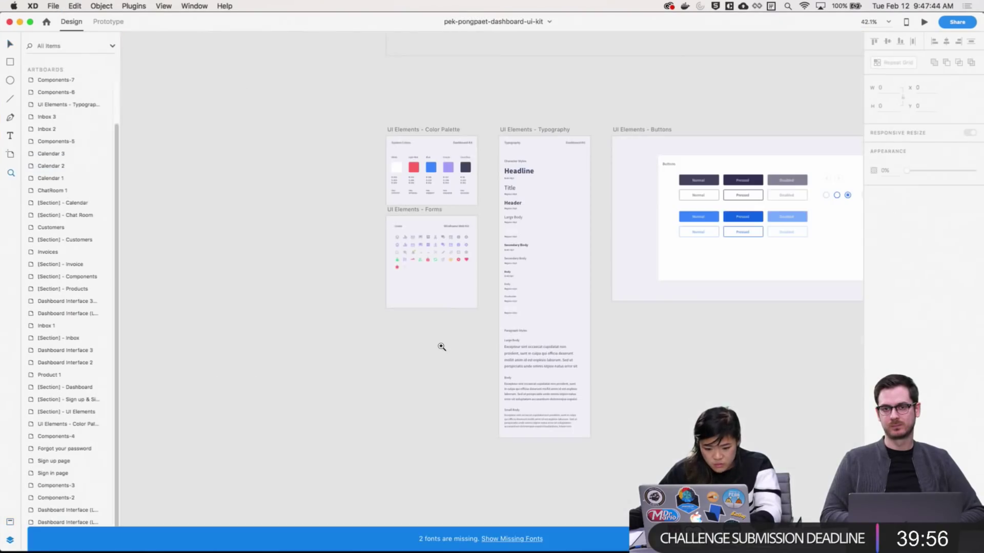
Cycle through the open documents, via Wires - Web, back to the dashboard UI kit
scroll(757, 384, "down", 15)
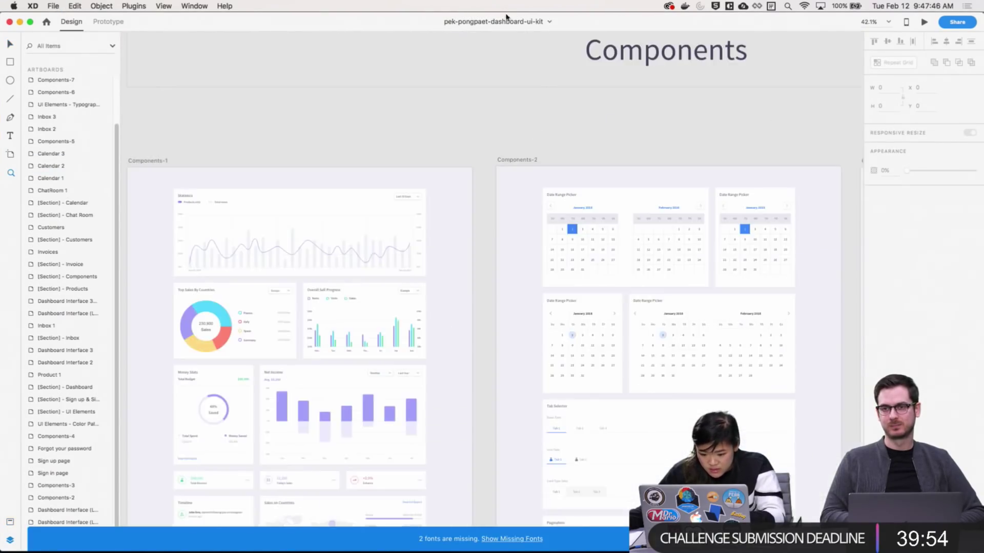
scroll(561, 249, "up", 2)
scroll(561, 249, "left", 1)
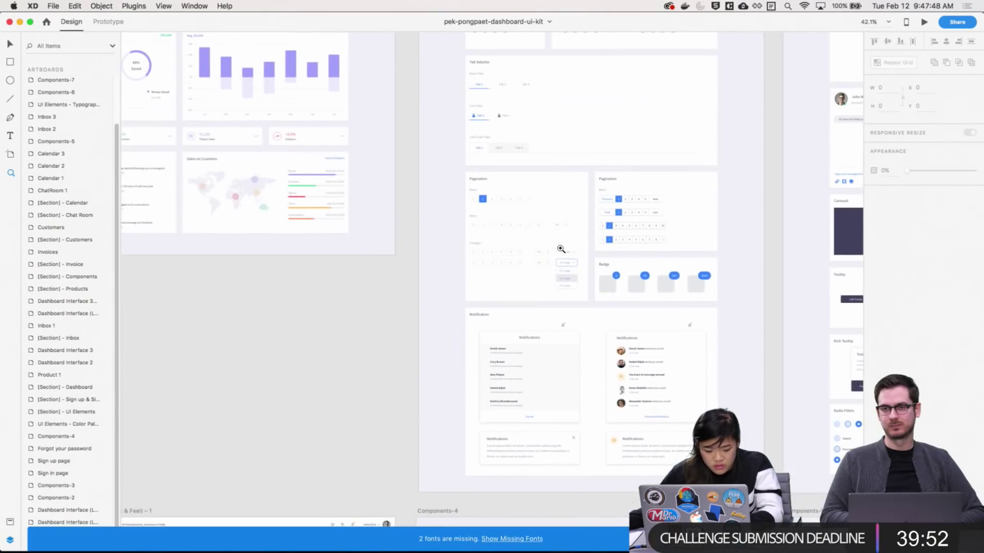
key("super+grave")
scroll(567, 372, "down", 6)
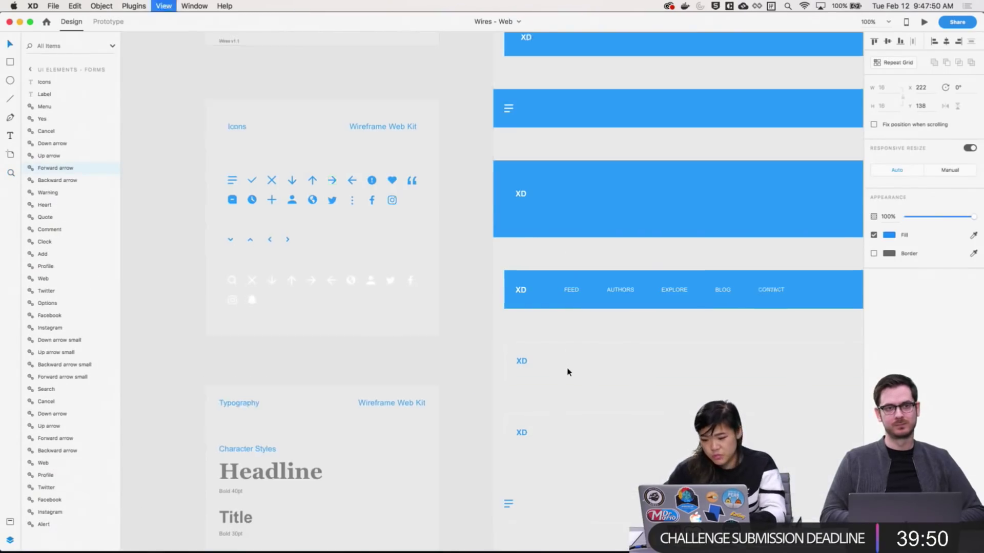
scroll(584, 461, "down", 8)
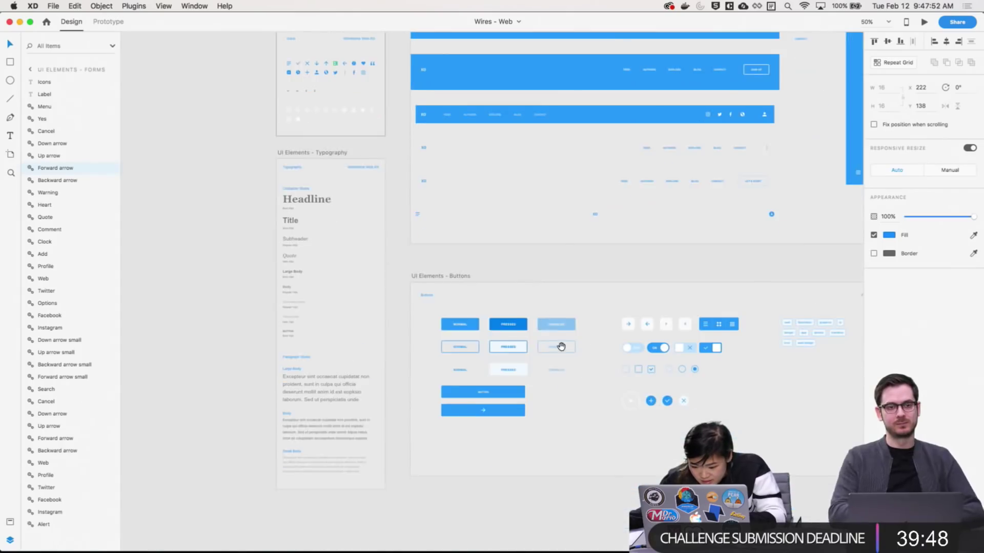
scroll(609, 270, "right", 8)
scroll(584, 455, "right", 10)
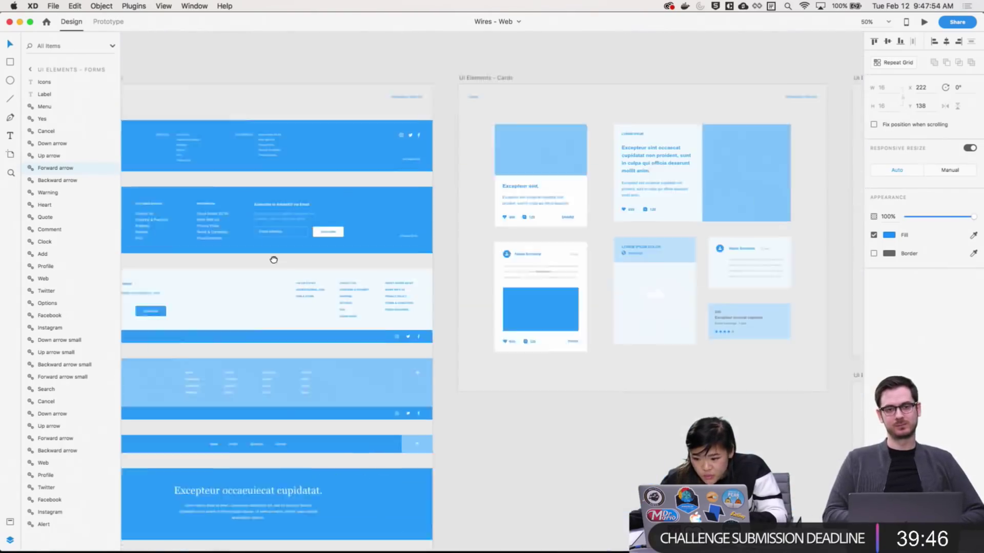
key("super+grave")
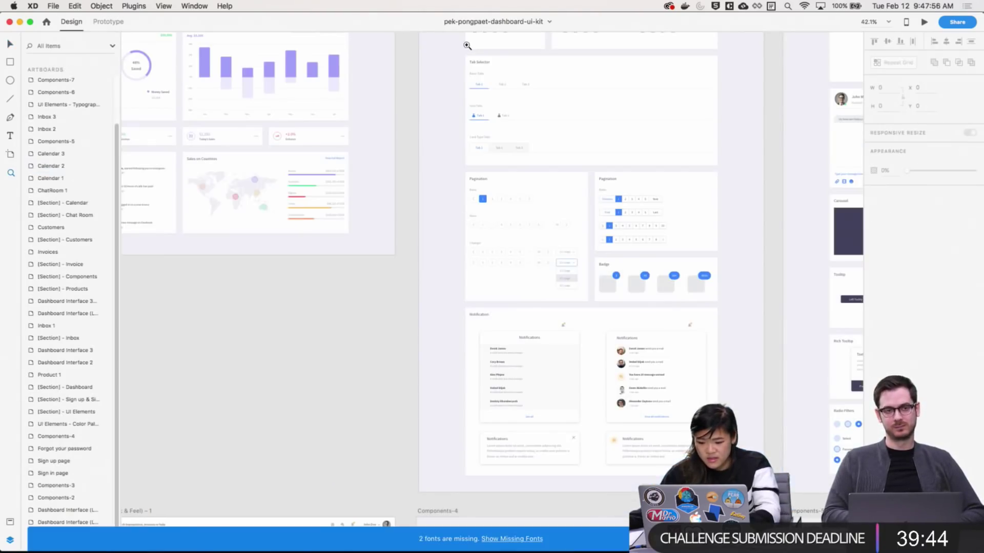
Copy the UI kit's open 10 / page dropdown layers and paste them into allocations
left_click(573, 290)
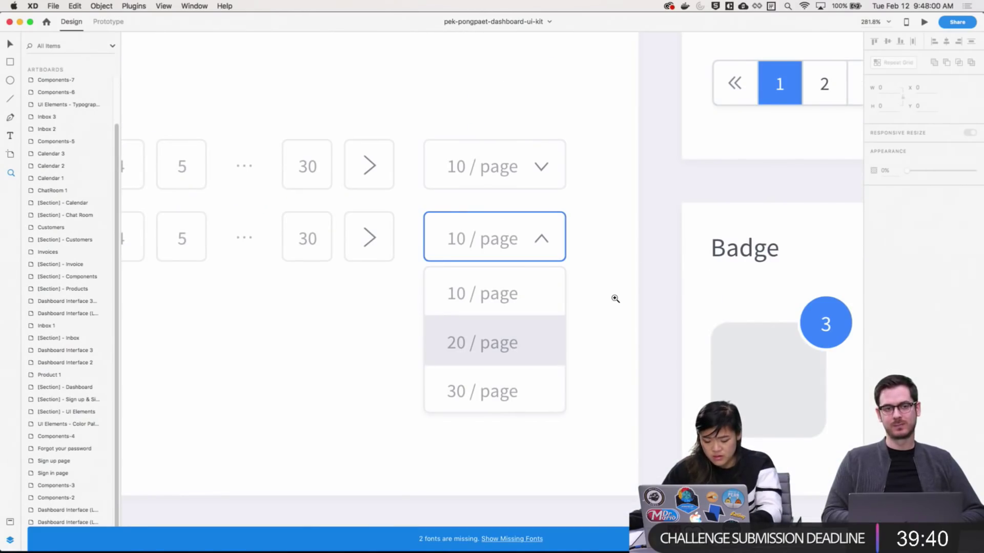
key("v")
left_click(615, 298)
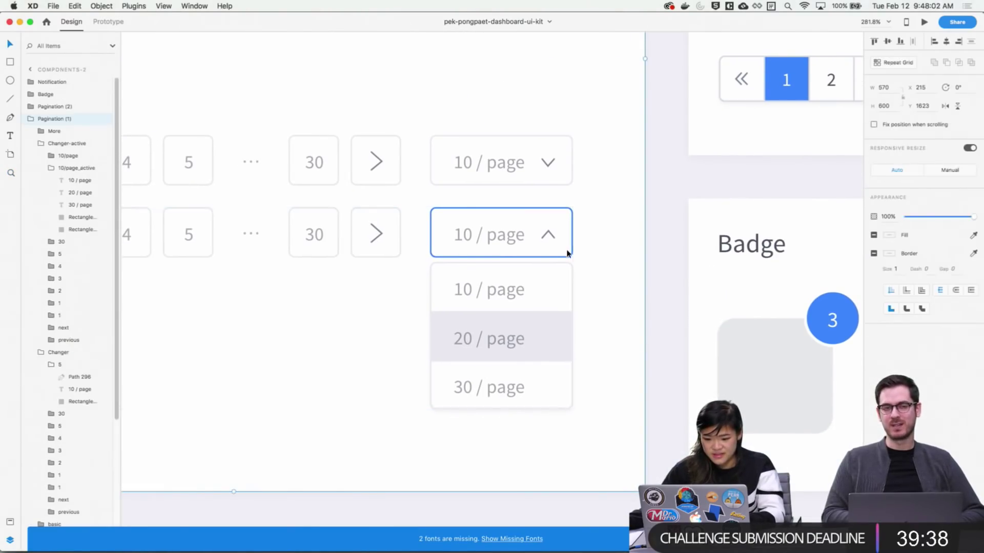
double_click(563, 392)
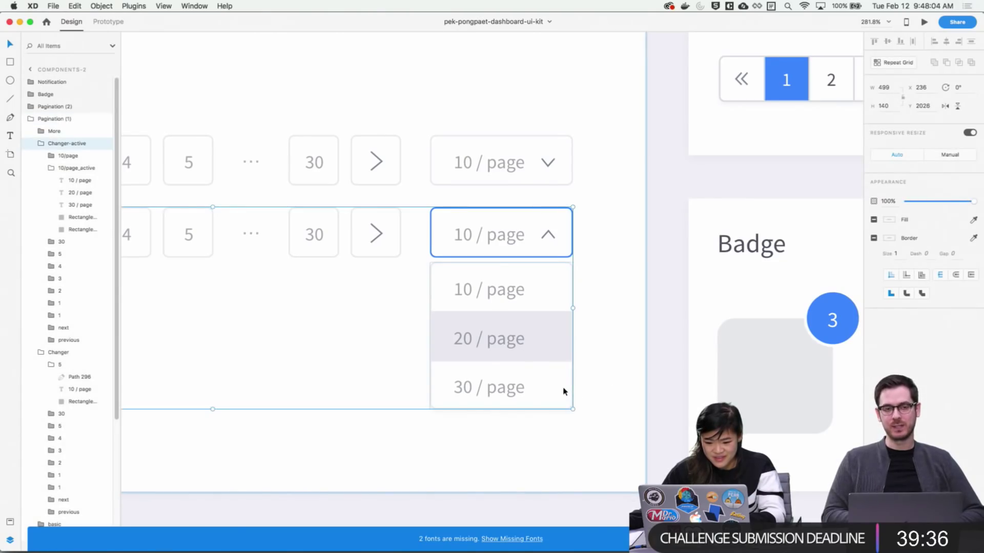
left_click(551, 259, "shift")
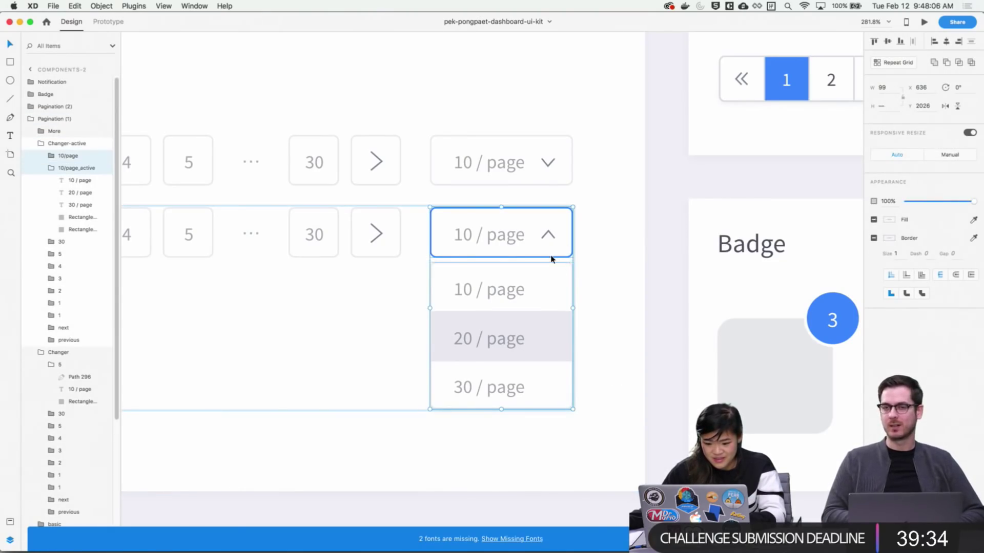
scroll(577, 374, "left", 10)
left_click_drag(579, 353, 364, 354)
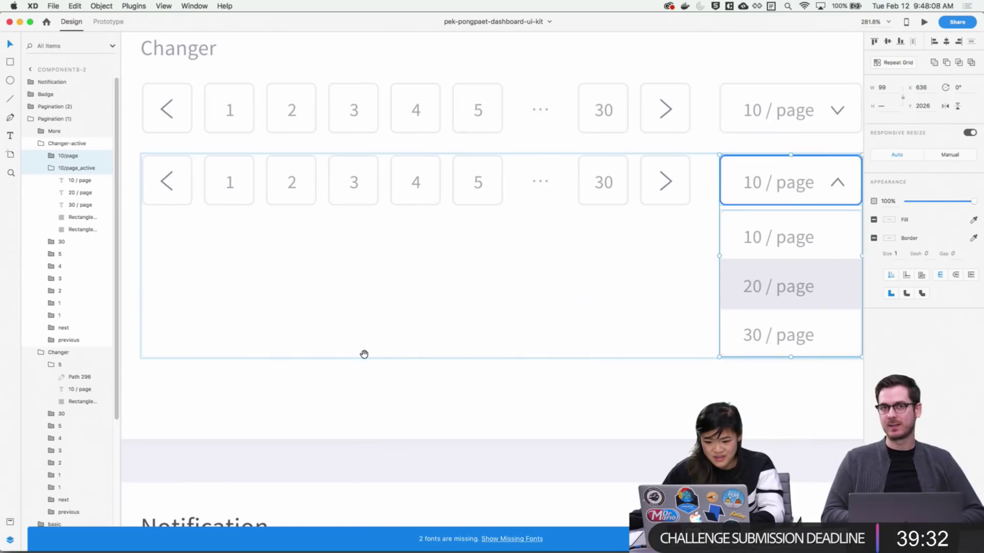
scroll(364, 354, "right", 5)
key("super+grave")
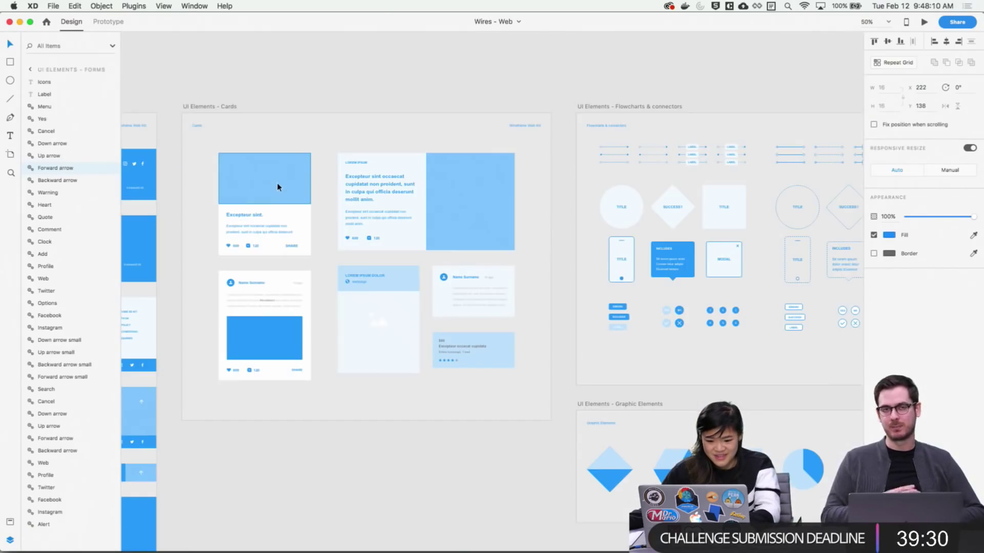
key("super+grave")
key("super+v")
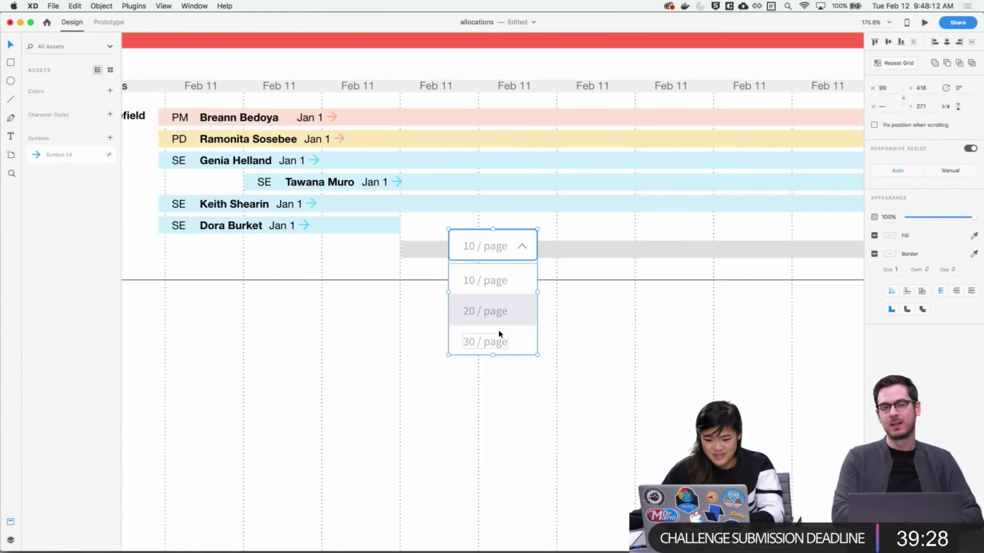
Move the pasted dropdown onto the grey Add row
left_click_drag(503, 334, 454, 334)
left_click(605, 360)
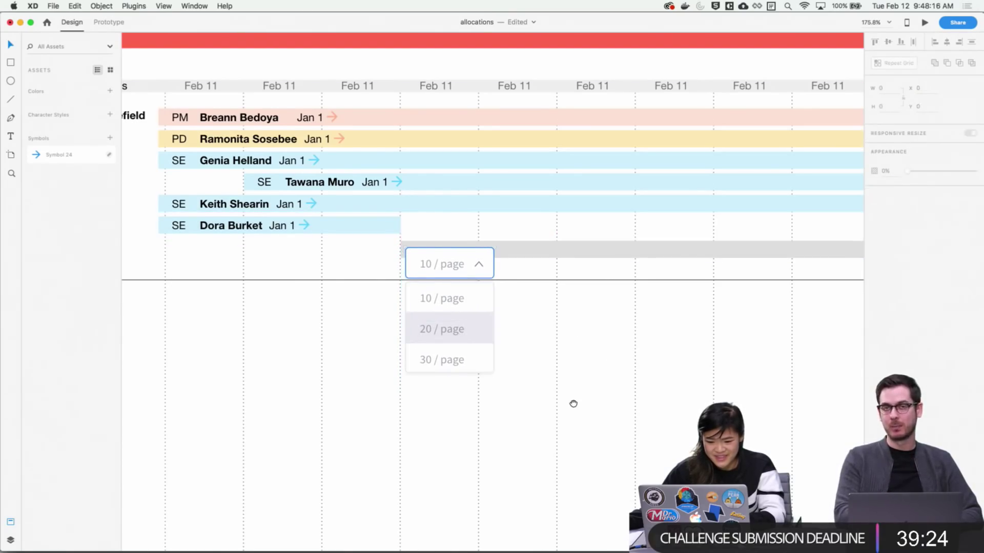
scroll(523, 338, "down", 5)
scroll(525, 343, "up", 3)
Make the grey Add row taller, from height 19 to 52
left_click(517, 230)
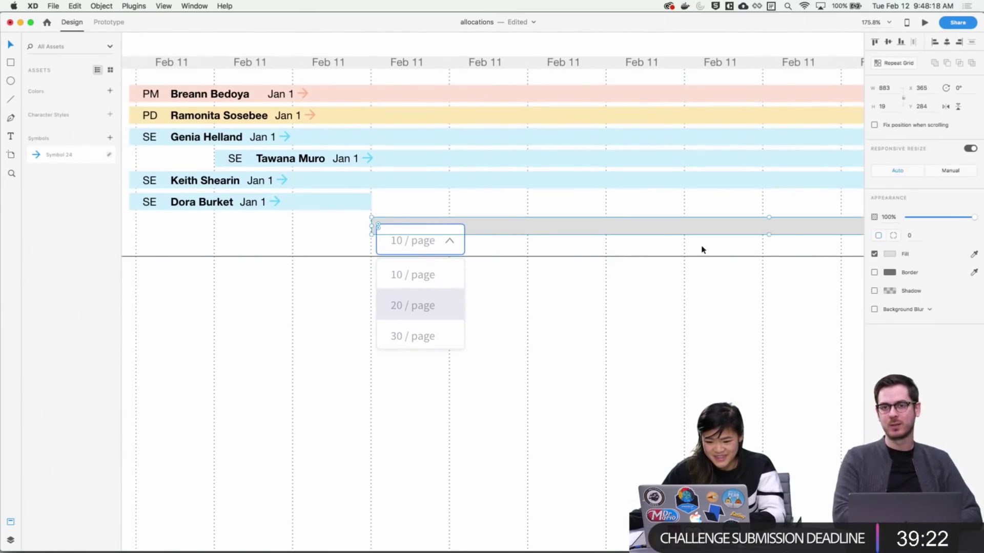
left_click_drag(768, 233, 763, 263)
left_click(733, 310)
scroll(632, 285, "down", 3)
scroll(632, 285, "right", 3)
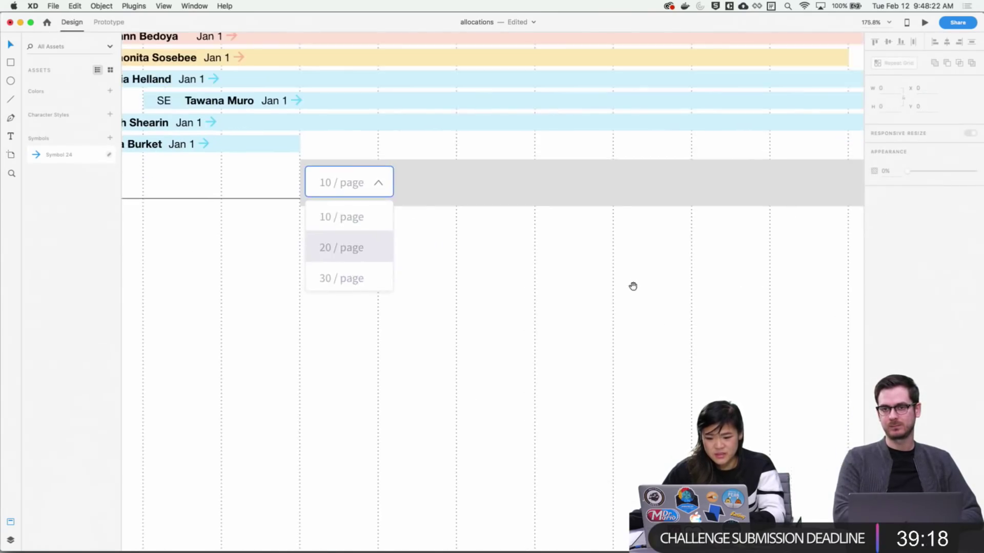
scroll(564, 242, "up", 3)
scroll(564, 241, "left", 3)
scroll(542, 338, "down", 2)
scroll(455, 216, "up", 1)
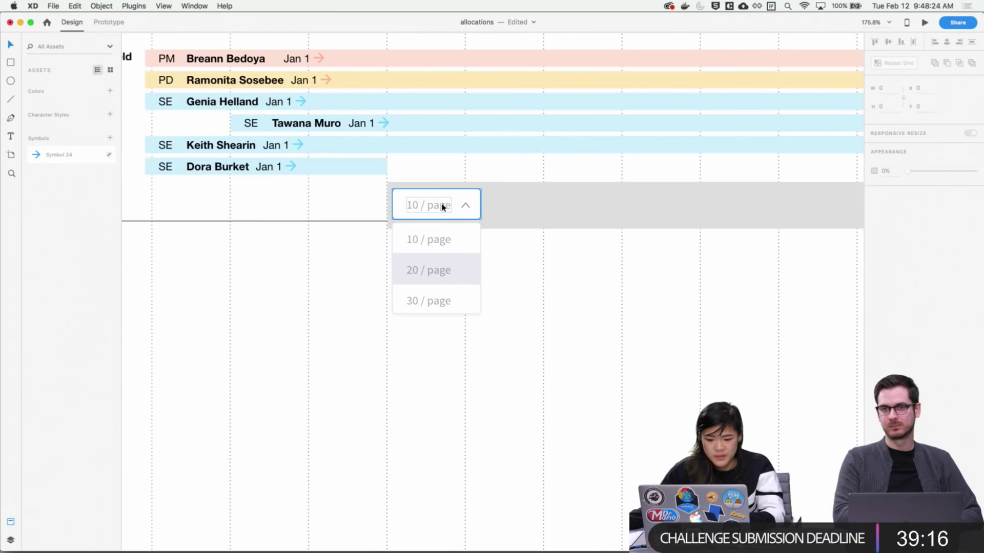
Retype the dropdown's 10 / page label as 'Role'
left_click(443, 207)
double_click(442, 207)
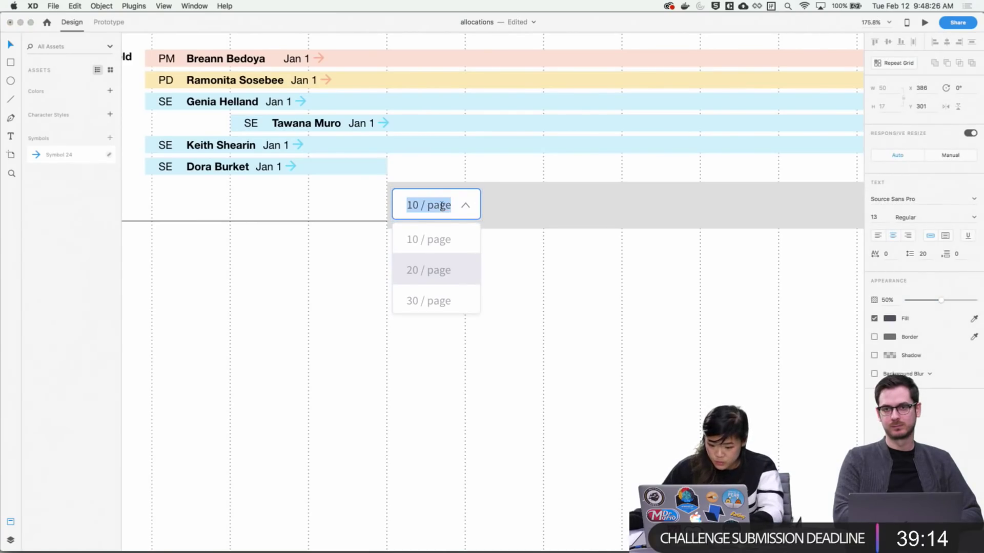
type("Role")
key("Escape")
Relabel the dropdown's three page-count options as PM, PD and SE
left_click(412, 242)
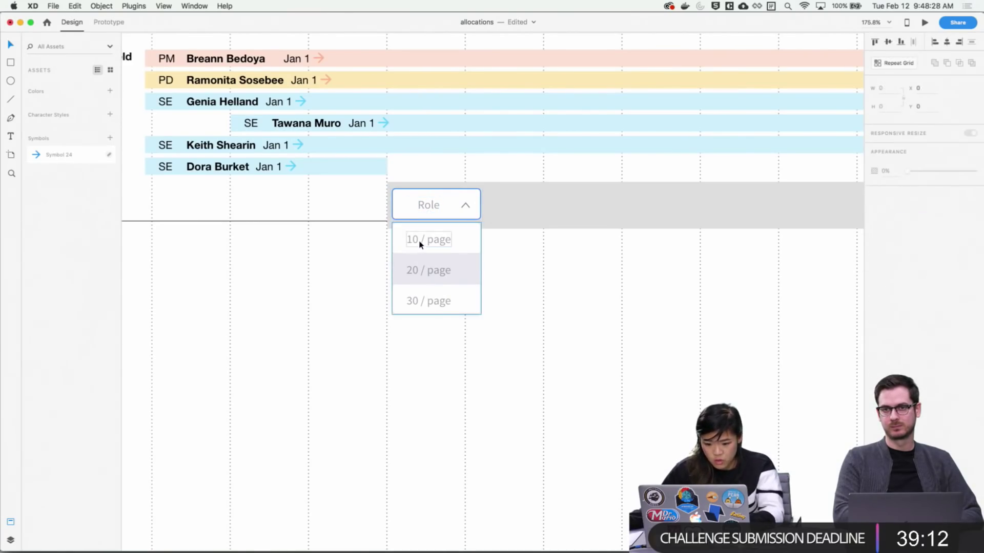
double_click(419, 243)
type("PM")
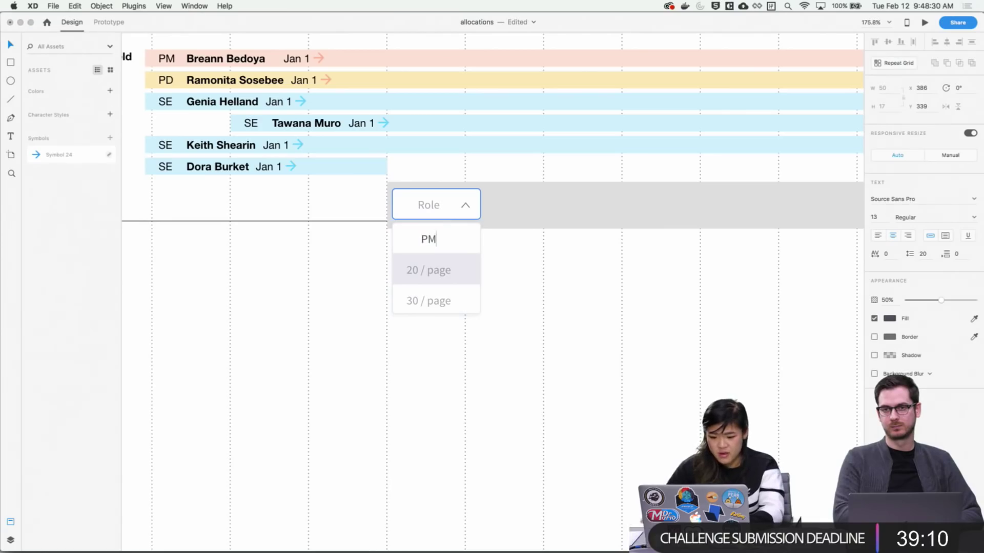
key("Escape")
double_click(417, 270)
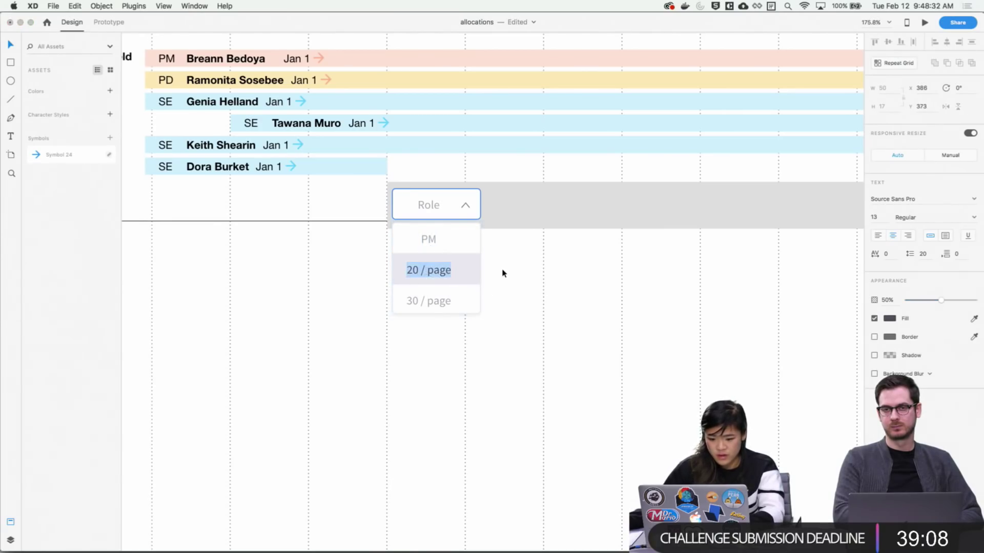
type("PD")
key("Escape")
double_click(440, 302)
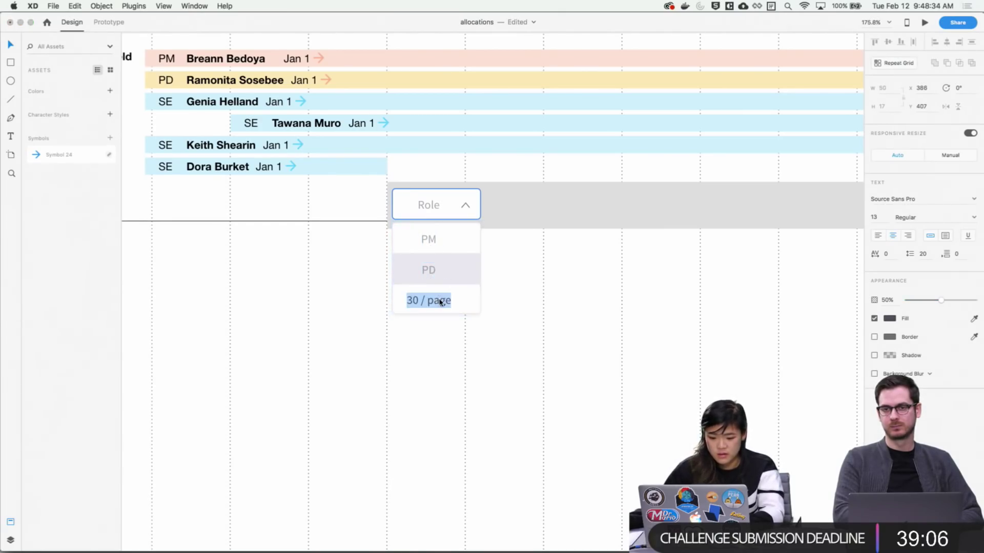
type("SE")
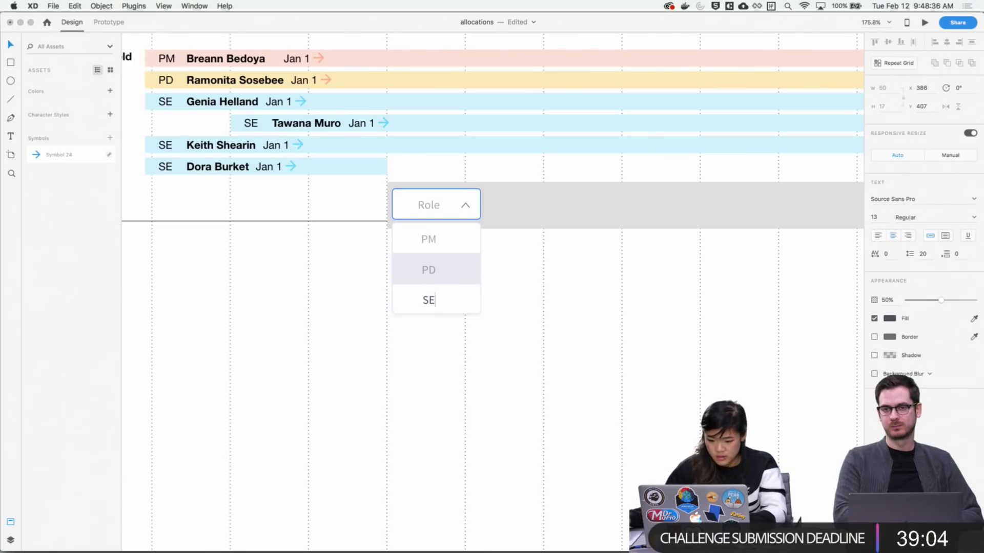
key("Escape")
left_click(540, 308)
left_click_drag(559, 295, 518, 297)
Narrow the PM/PD/SE option list from its 99 px width
left_click(454, 285)
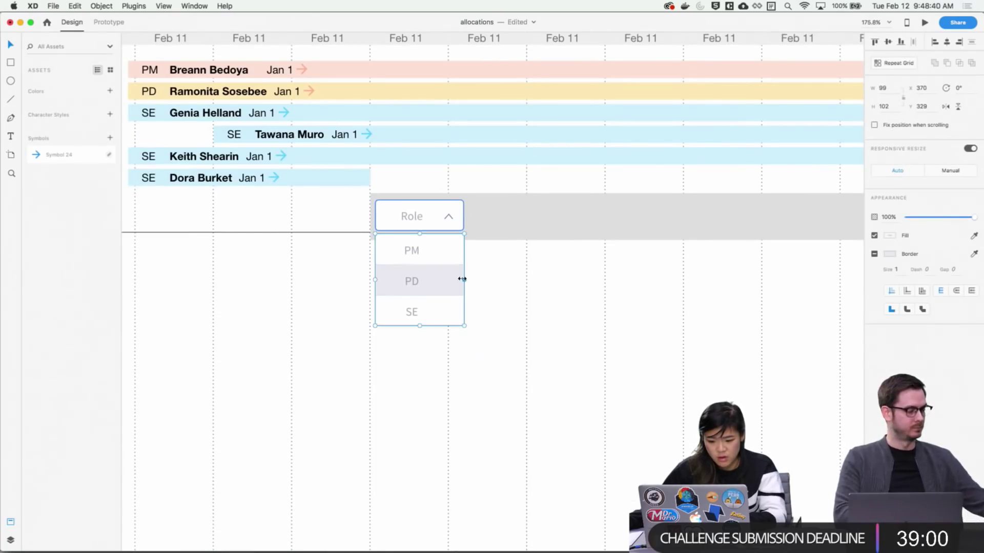
left_click(474, 306)
left_click(454, 255)
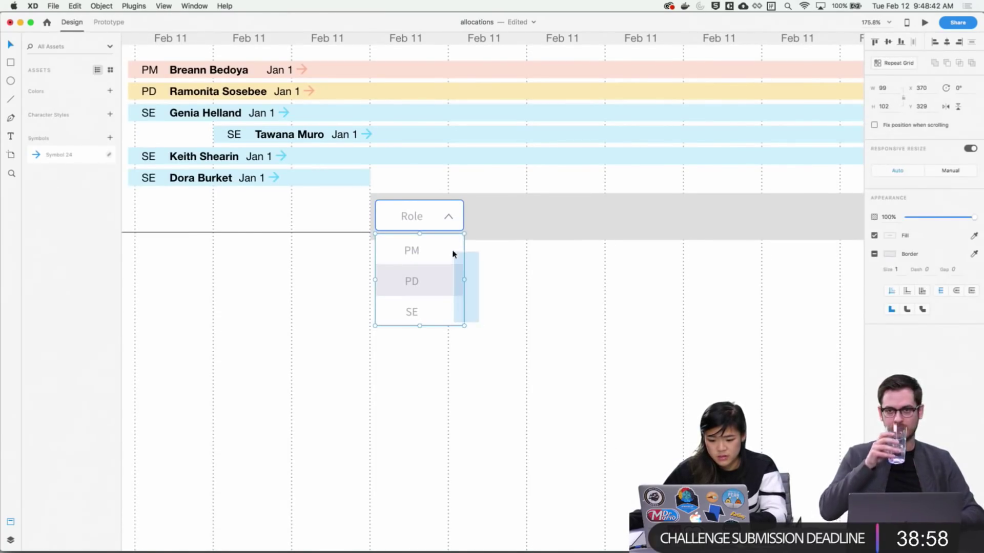
left_click_drag(463, 281, 439, 280)
Narrow the whole Role box from 99 px wide to match the list
left_click(438, 232)
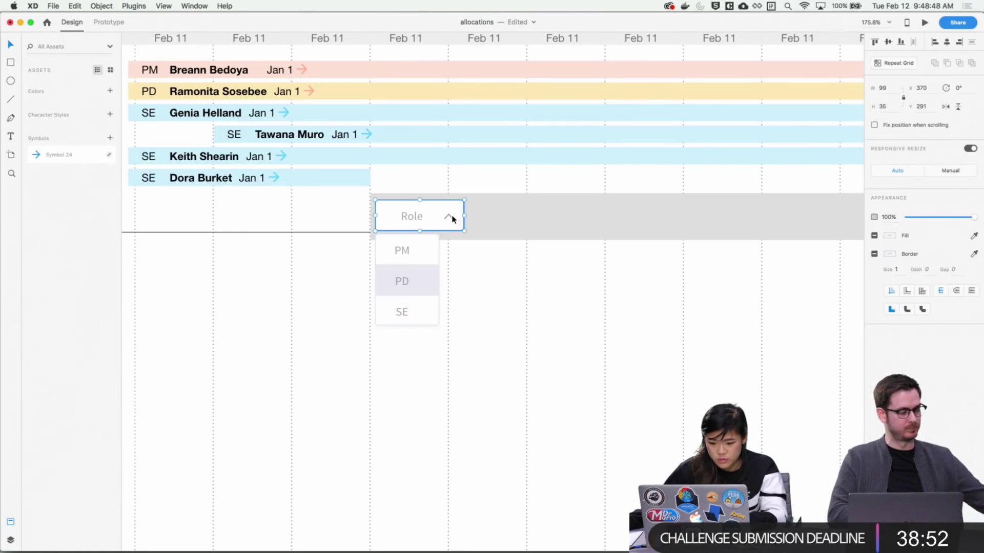
double_click(455, 216)
left_click_drag(463, 215, 439, 216)
key("super+z")
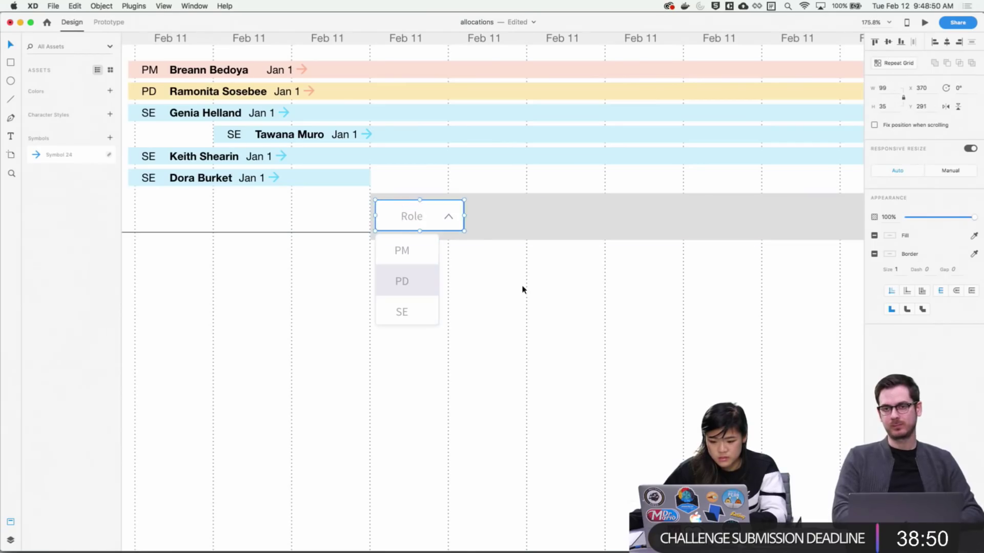
left_click(432, 221)
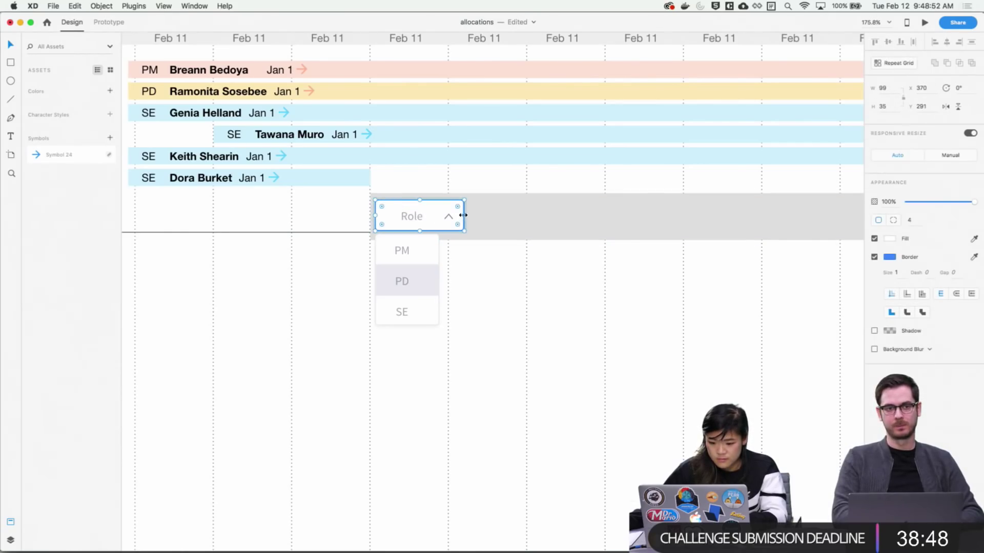
left_click_drag(463, 216, 443, 214)
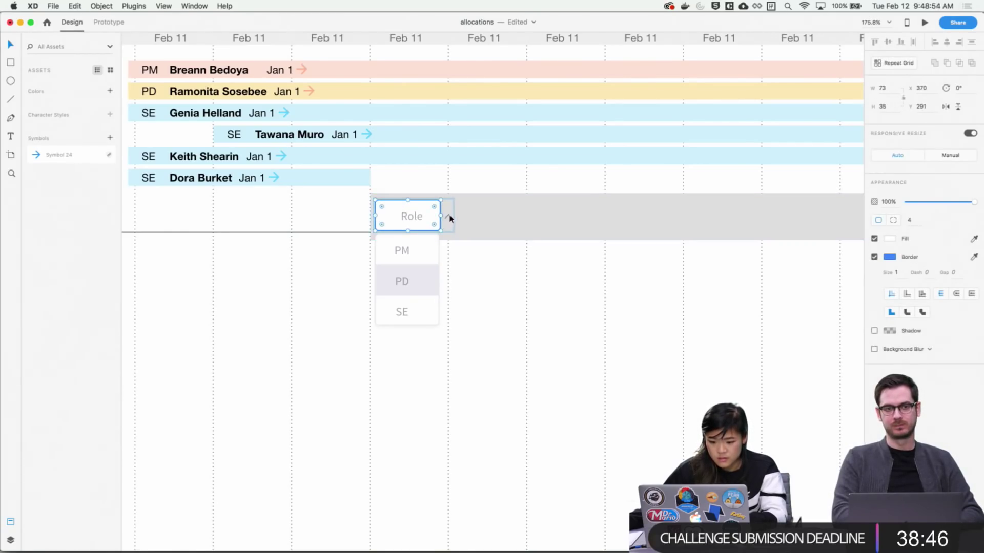
Shift the Role label and chevron left inside the narrowed box
left_click(447, 214)
left_click(418, 217, "shift")
key("shift+Left")
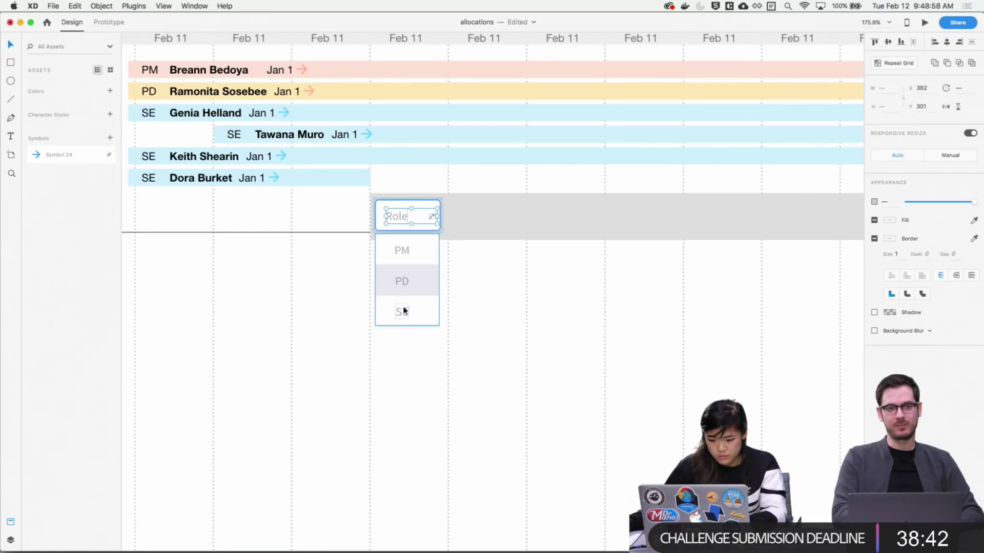
left_click(497, 275)
left_click(433, 219)
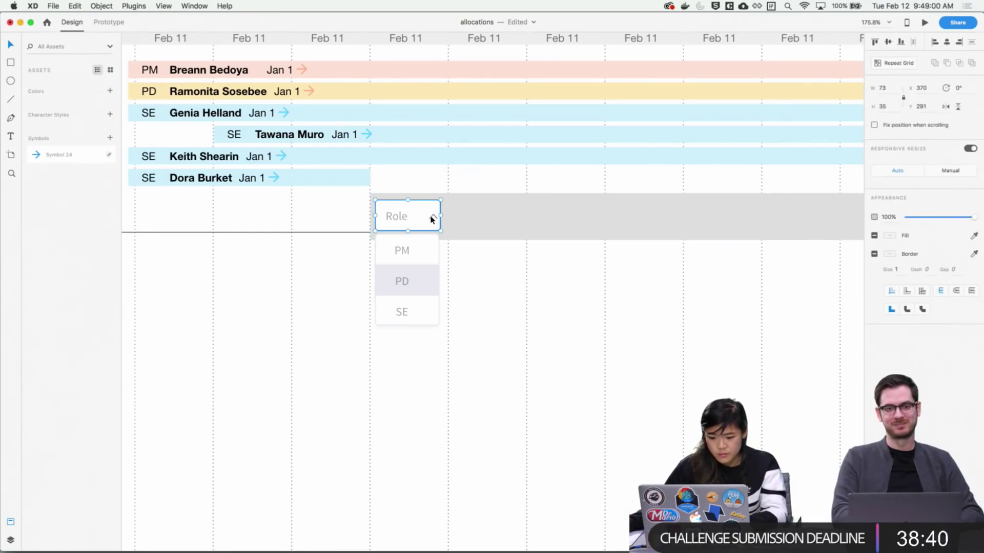
double_click(432, 219)
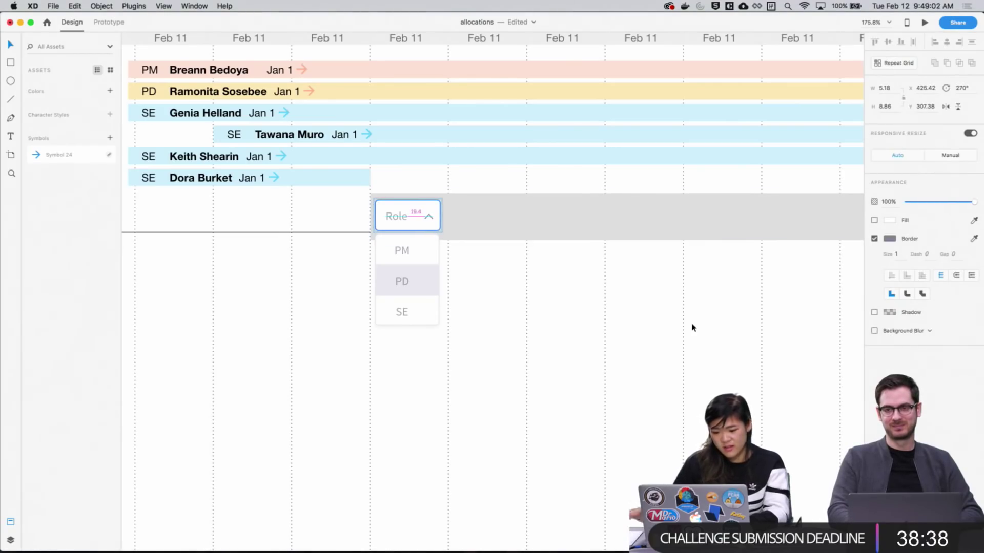
left_click(551, 333)
Nudge the PM, PD and SE option labels left within the option list
left_click(398, 262)
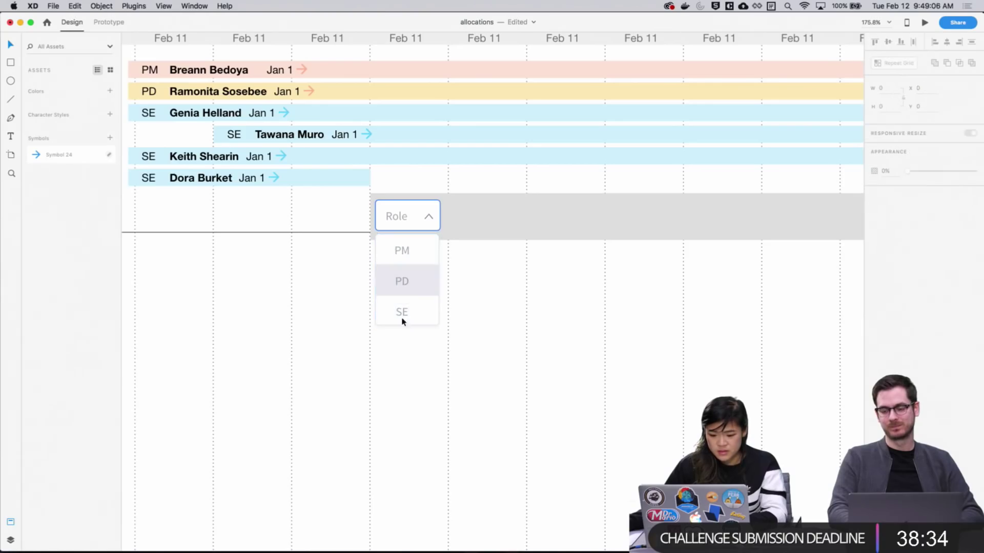
left_click(405, 253, "super")
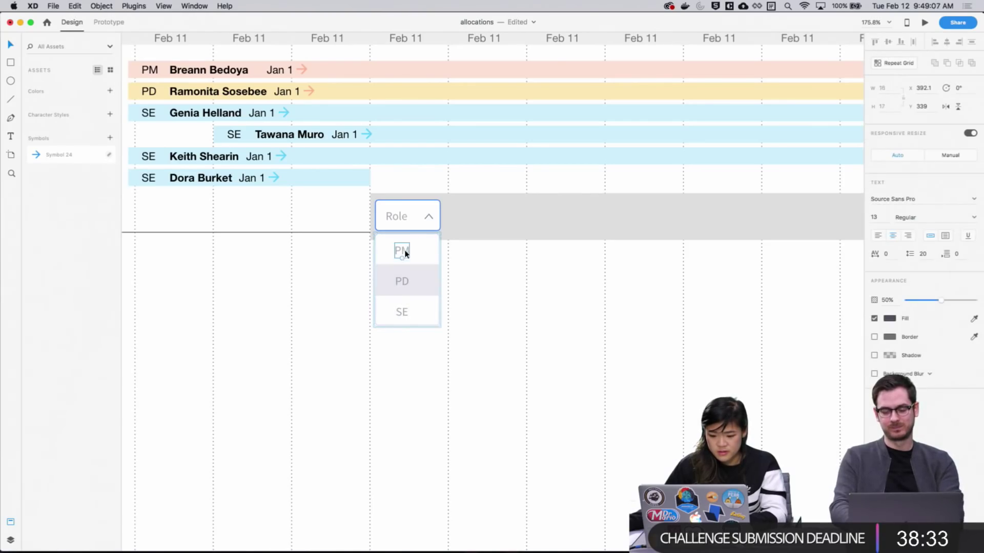
left_click(403, 285, "shift+super")
left_click(401, 313, "shift+super")
left_click(398, 224)
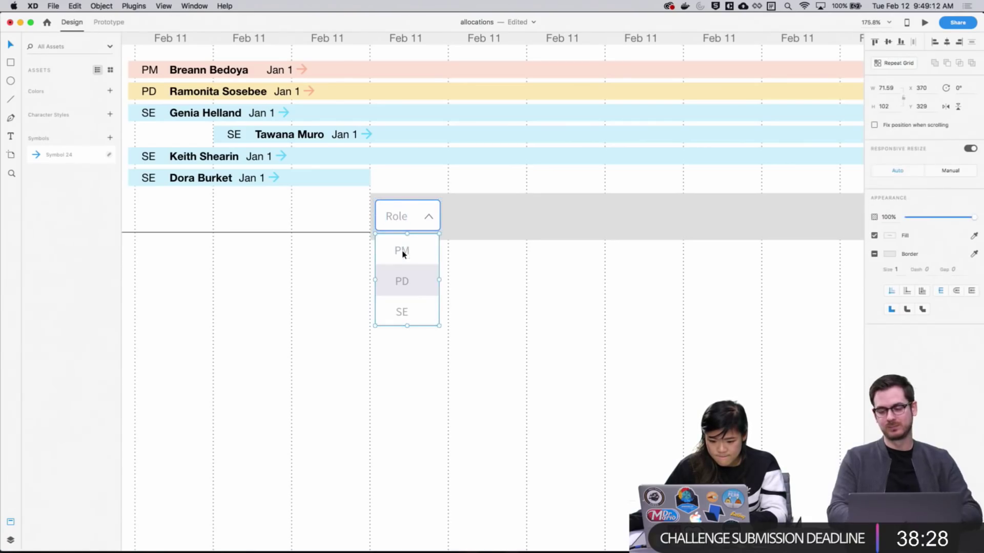
double_click(398, 222)
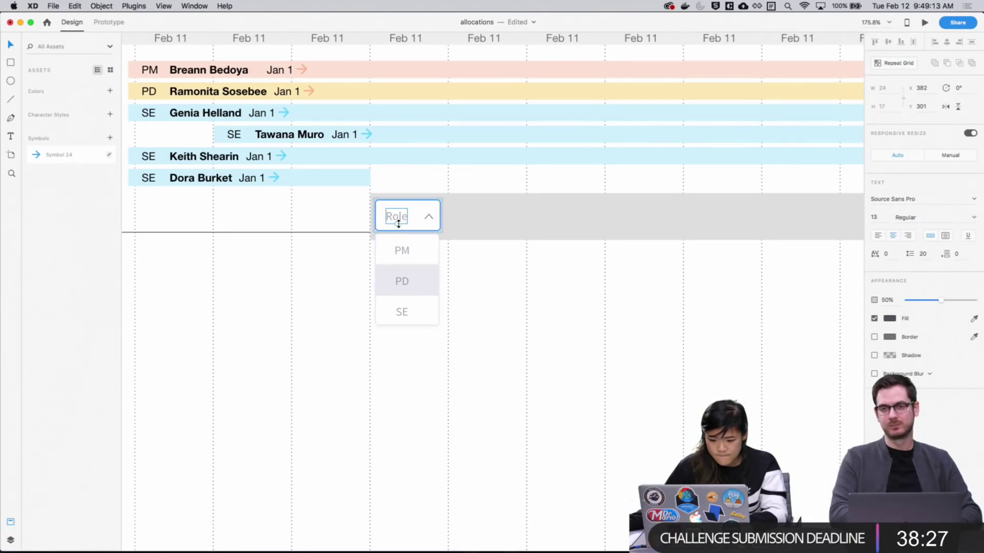
left_click(406, 251)
left_click(404, 288, "shift")
left_click(402, 309, "shift")
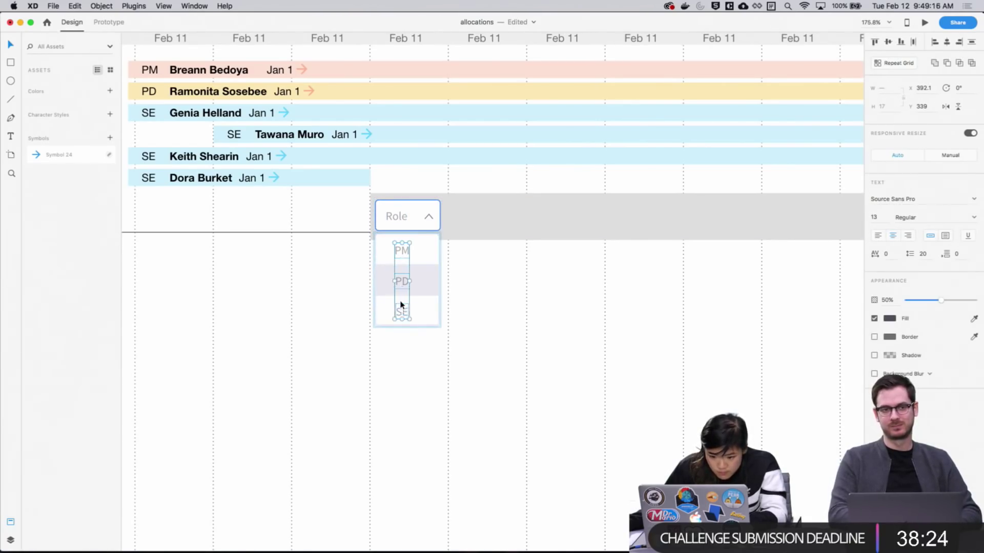
key("Left")
key("Left")
key("Left")
key("Left")
key("Left")
key("Left")
key("Left")
key("Left")
key("Left")
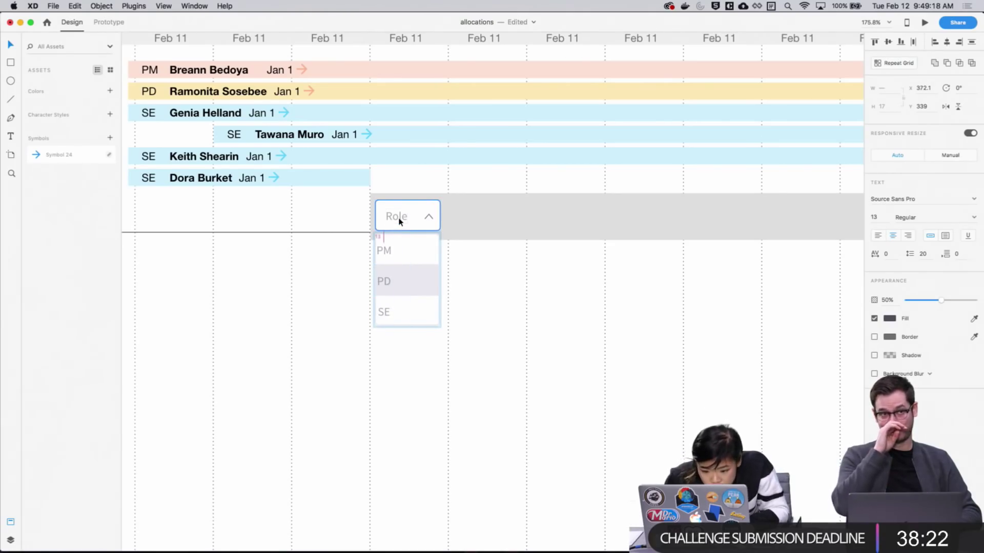
Pan the canvas to bring the Role dropdown back toward the centre
left_click(538, 388)
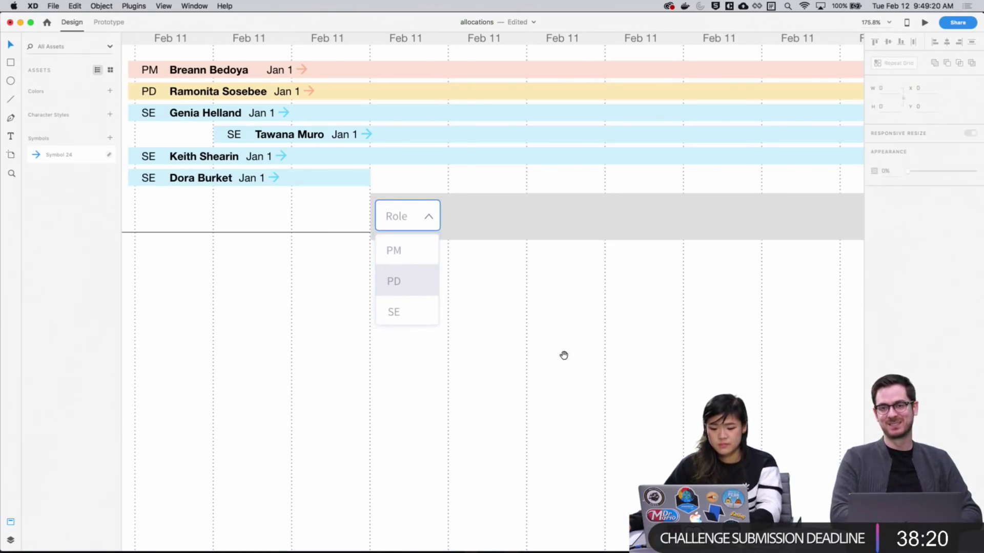
scroll(564, 354, "up", 2)
scroll(529, 351, "left", 3)
scroll(628, 318, "right", 3)
scroll(628, 317, "down", 1)
scroll(437, 323, "left", 6)
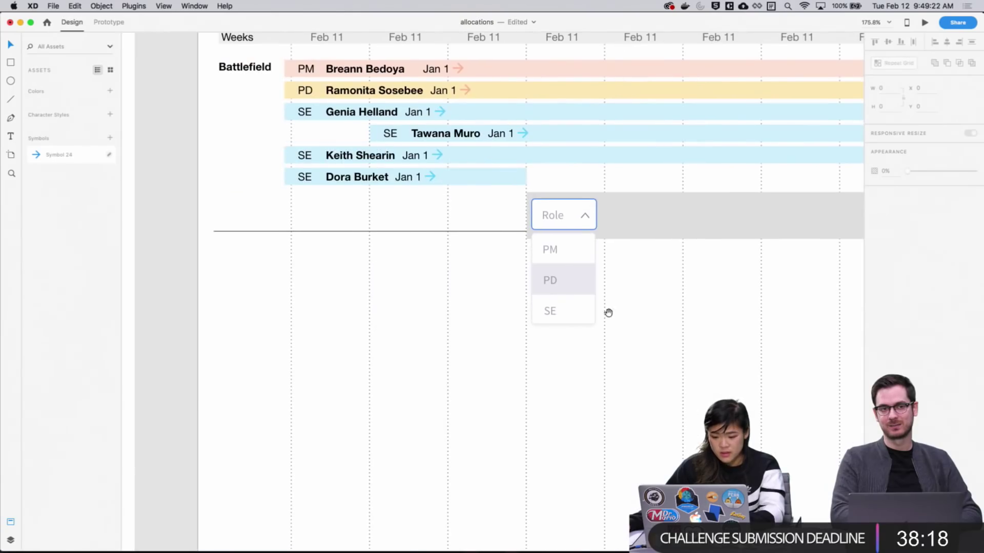
scroll(644, 326, "right", 3)
scroll(643, 326, "up", 1)
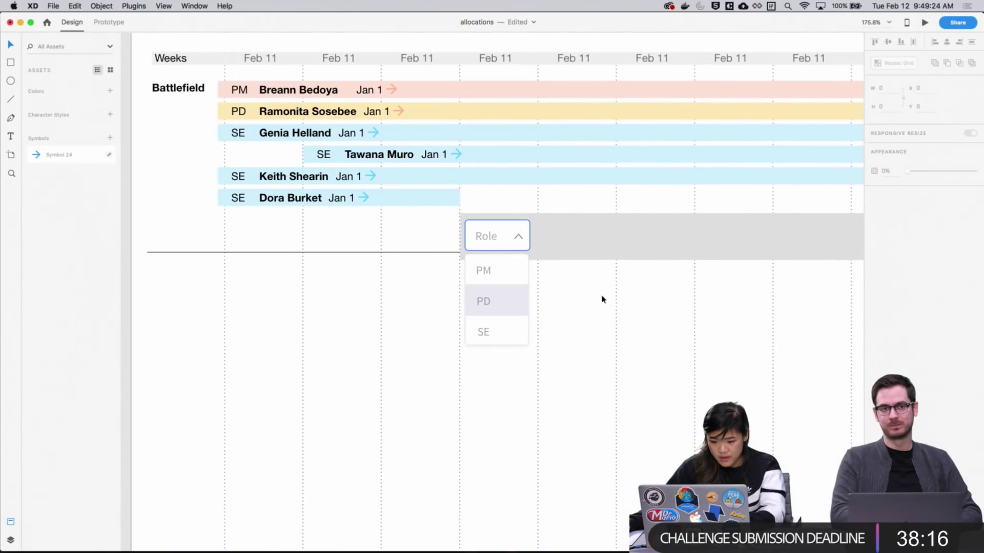
scroll(607, 359, "up", 4)
scroll(607, 358, "left", 2)
left_click_drag(654, 421, 575, 354)
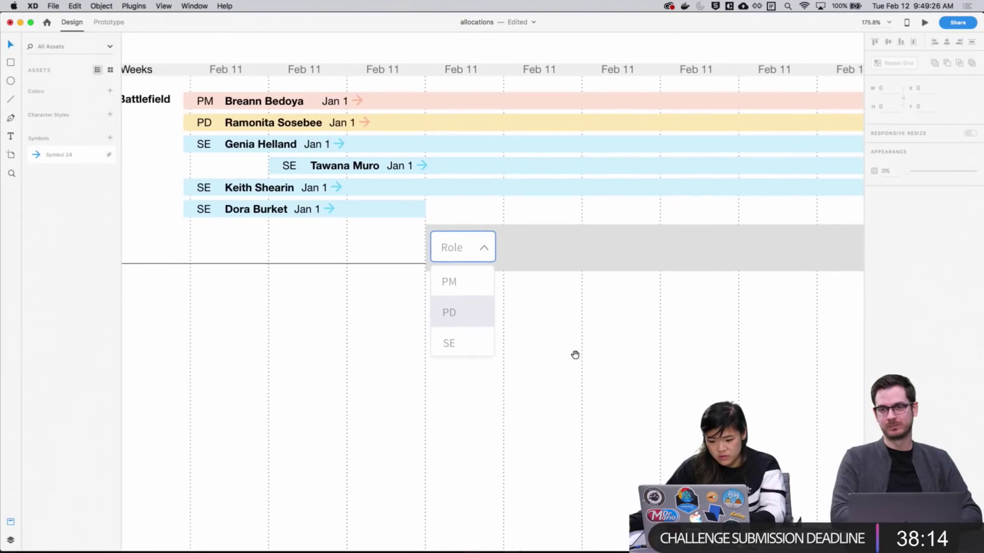
Check the PD item's highlighted rectangle in the list, then move to the grey row
left_click(481, 314)
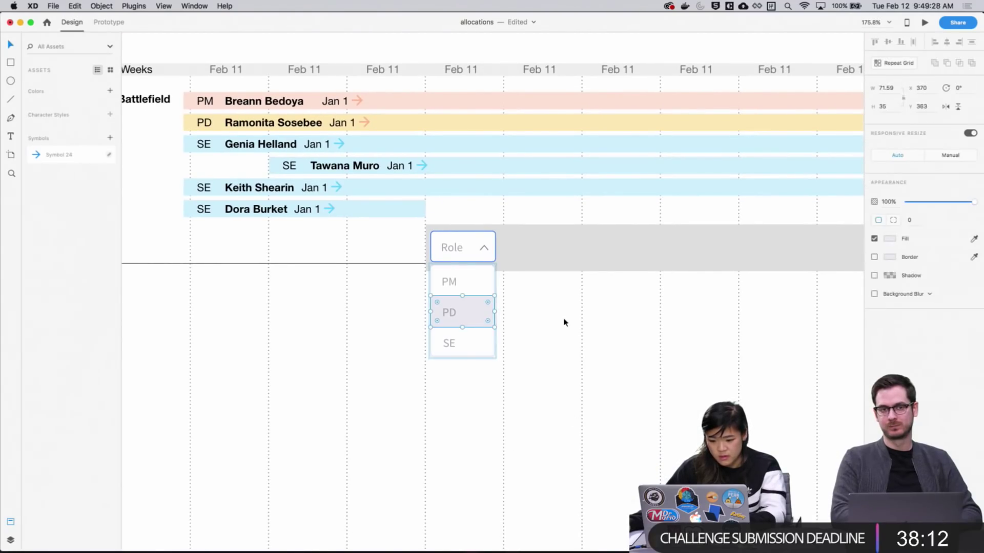
left_click(566, 330)
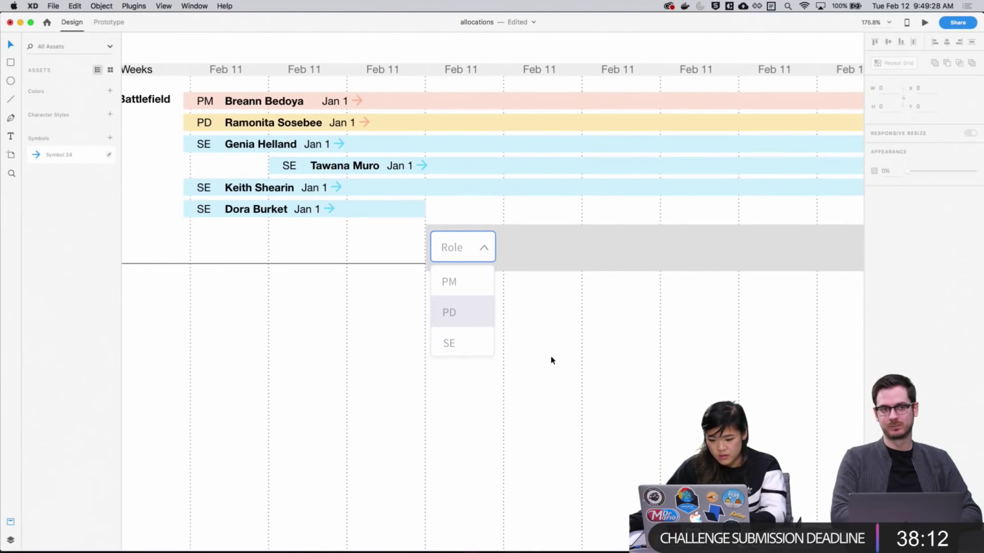
left_click(474, 321)
double_click(475, 320)
left_click(568, 334)
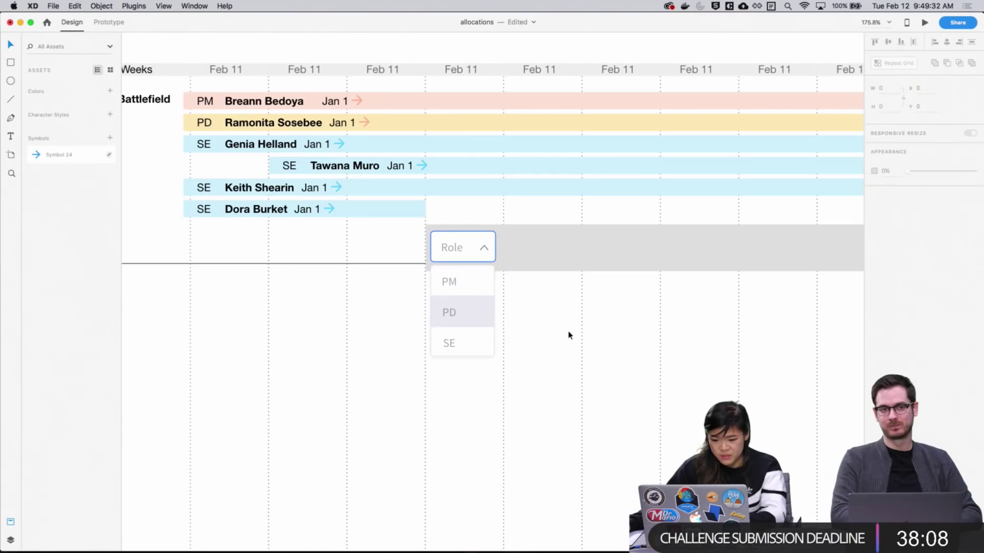
double_click(478, 311)
left_click(536, 329)
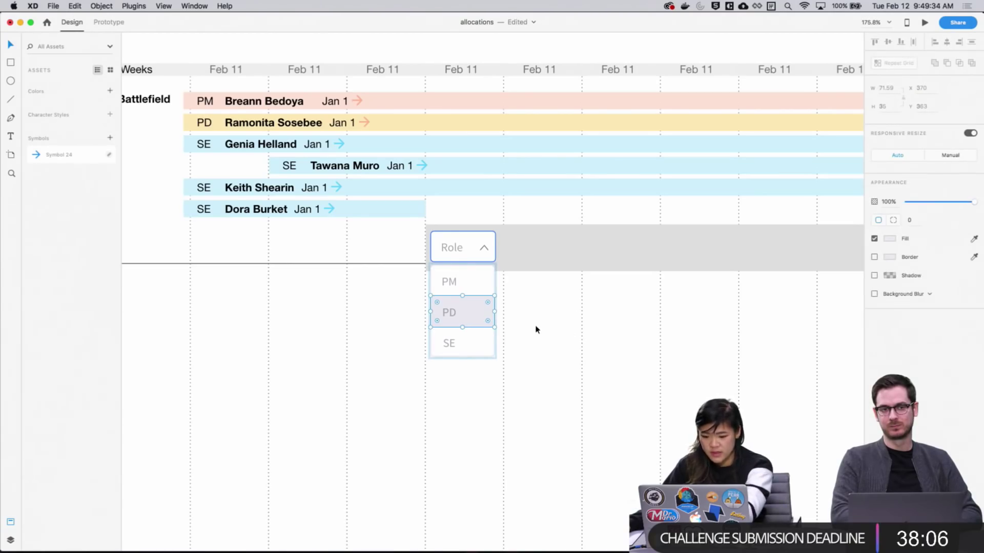
scroll(535, 334, "right", 5)
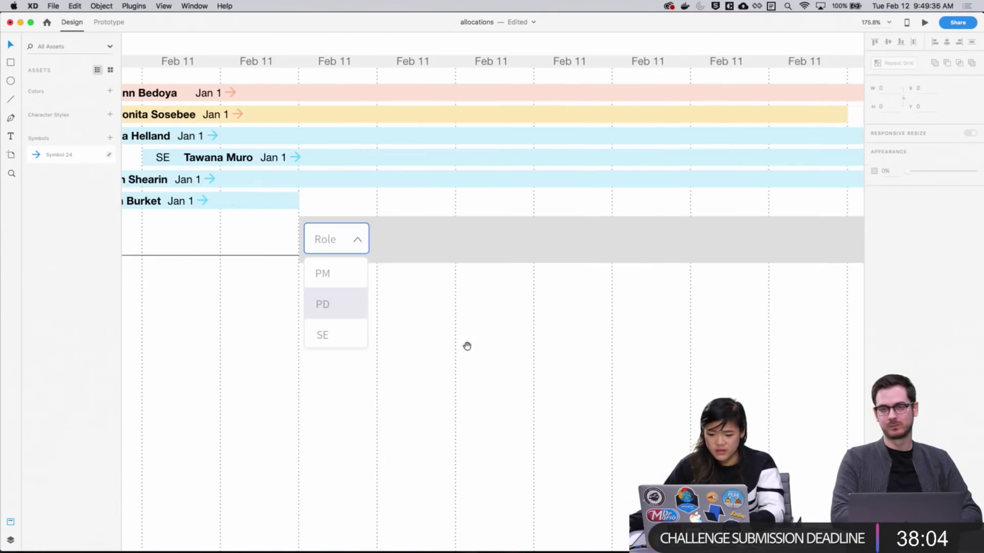
scroll(465, 345, "up", 2)
scroll(408, 352, "down", 3)
scroll(488, 268, "down", 3)
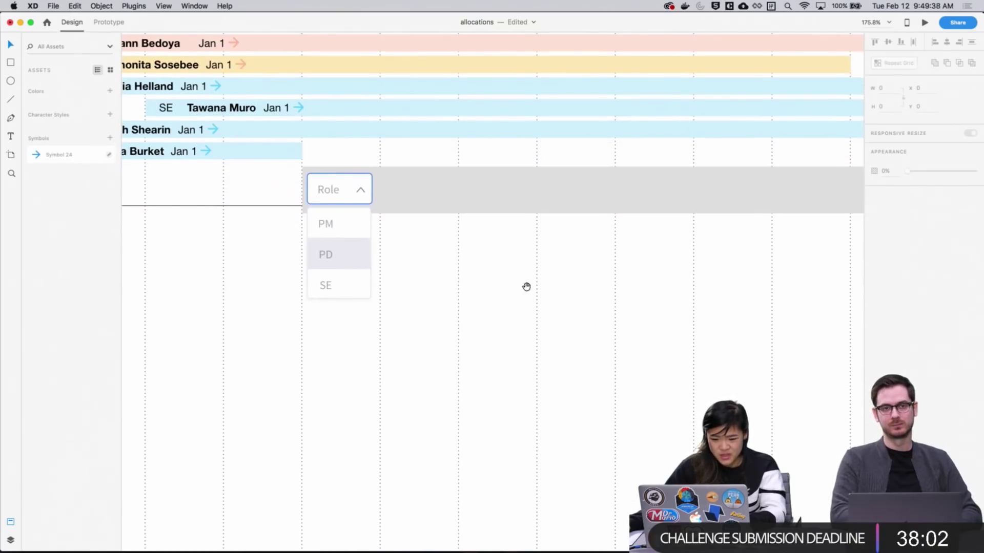
Change the grey Add row's fill to white #FFFFFF
left_click(492, 211)
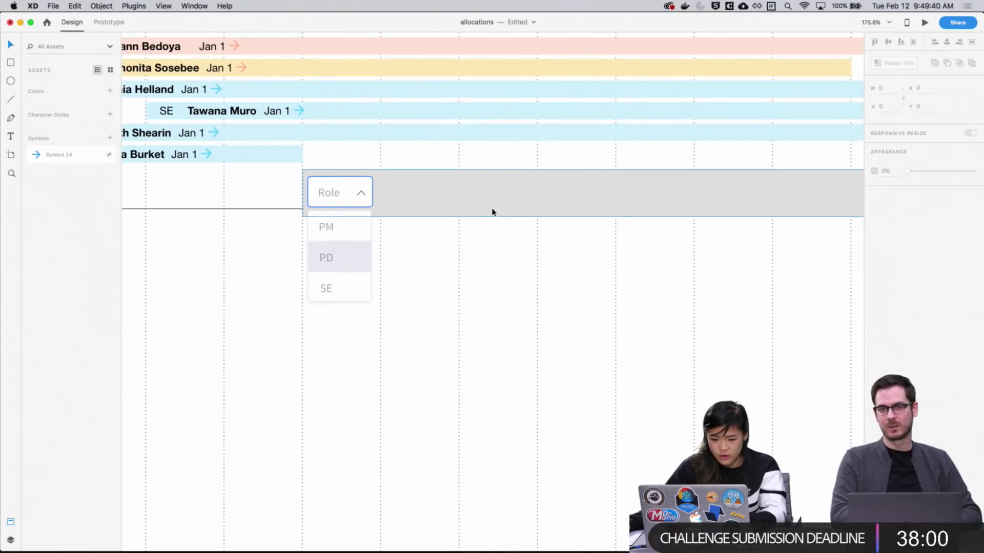
left_click(890, 254)
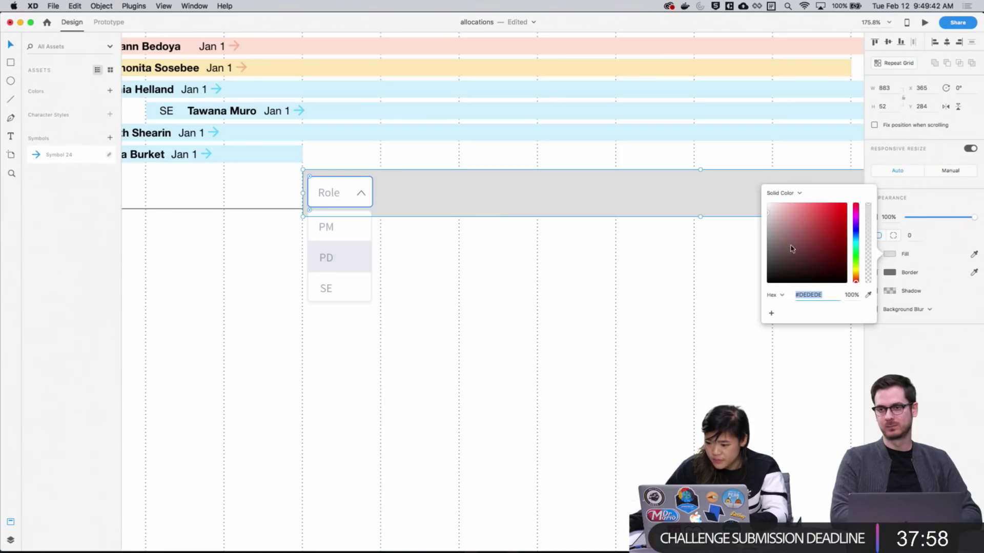
key("super+v")
left_click(890, 254)
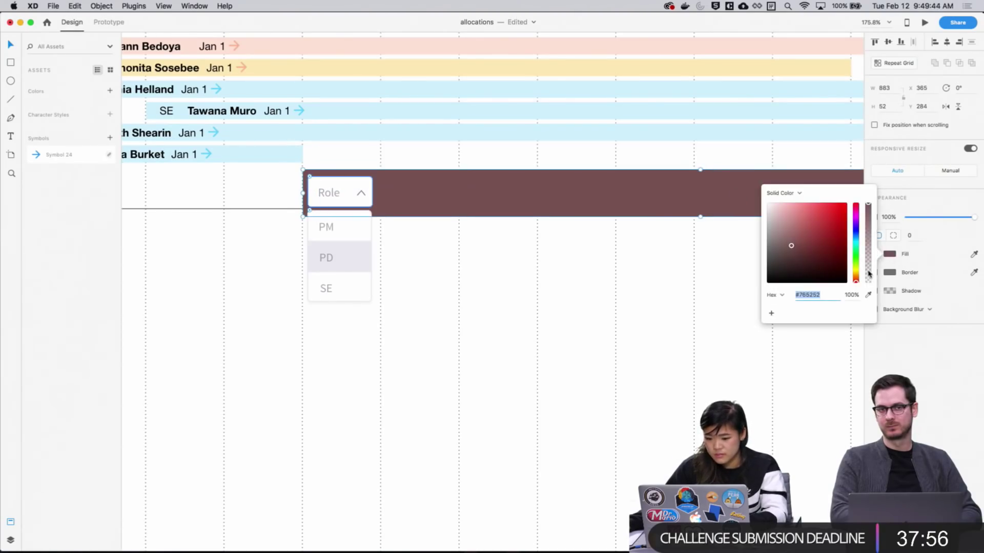
key("super+z")
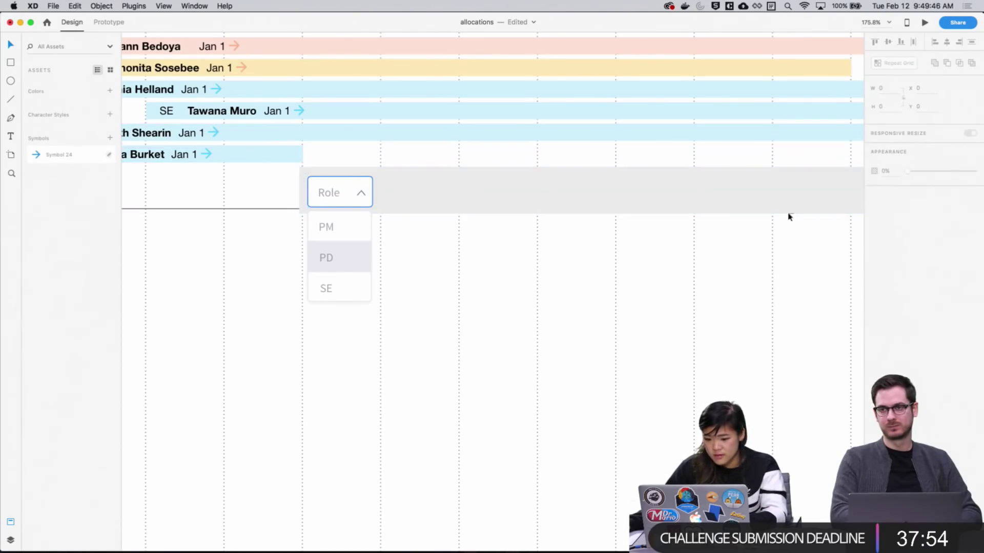
left_click(788, 211)
left_click(887, 255)
left_click_drag(775, 226, 761, 199)
left_click(669, 278)
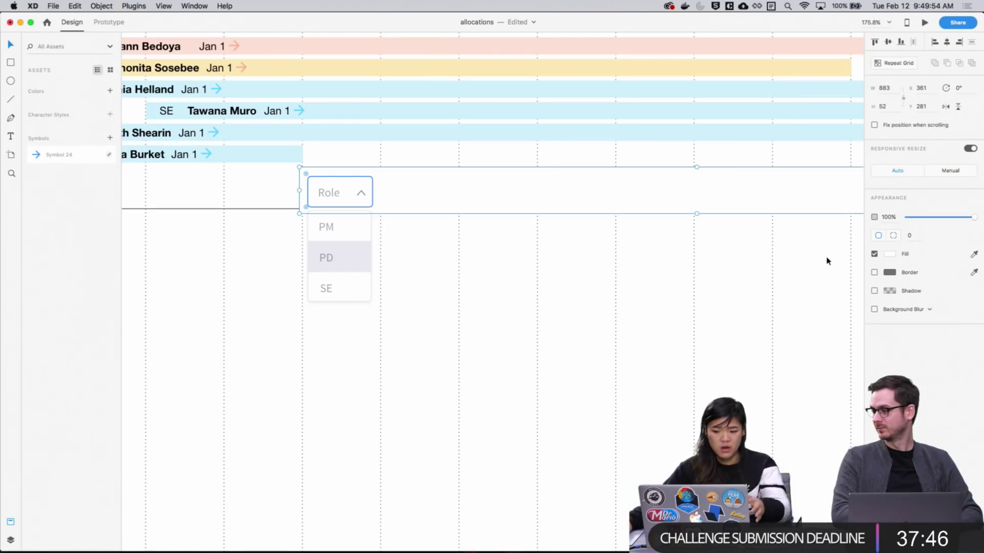
Give the white Add row a drop shadow at 44% opacity
left_click(874, 291)
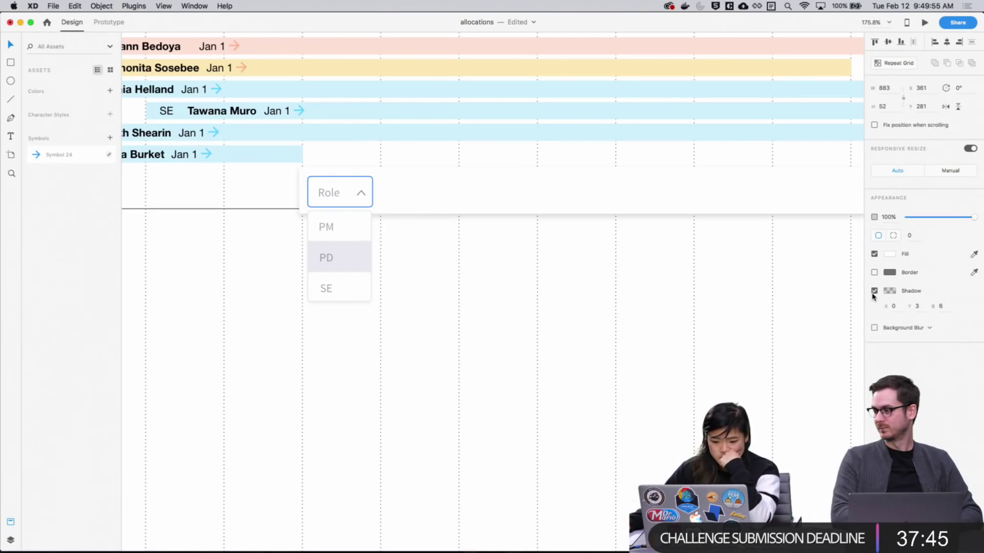
left_click(728, 307)
left_click(638, 199)
left_click(692, 330)
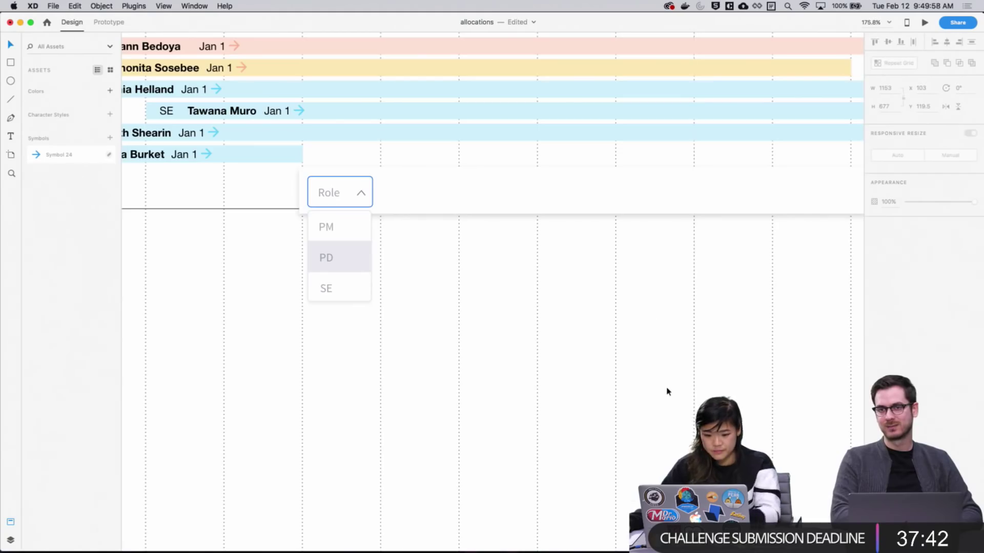
scroll(564, 363, "right", 5)
scroll(432, 333, "up", 3)
scroll(590, 318, "left", 5)
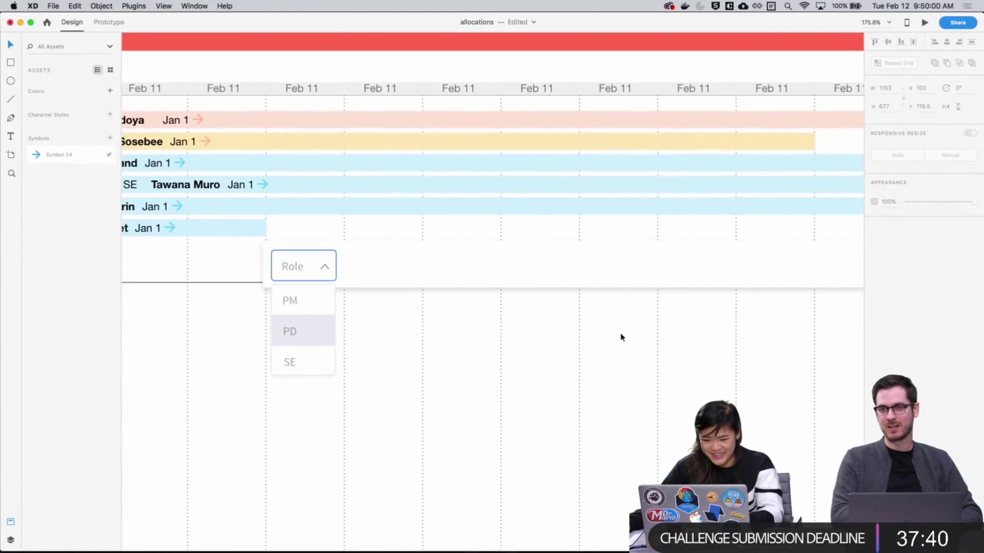
left_click(558, 277)
left_click(889, 291)
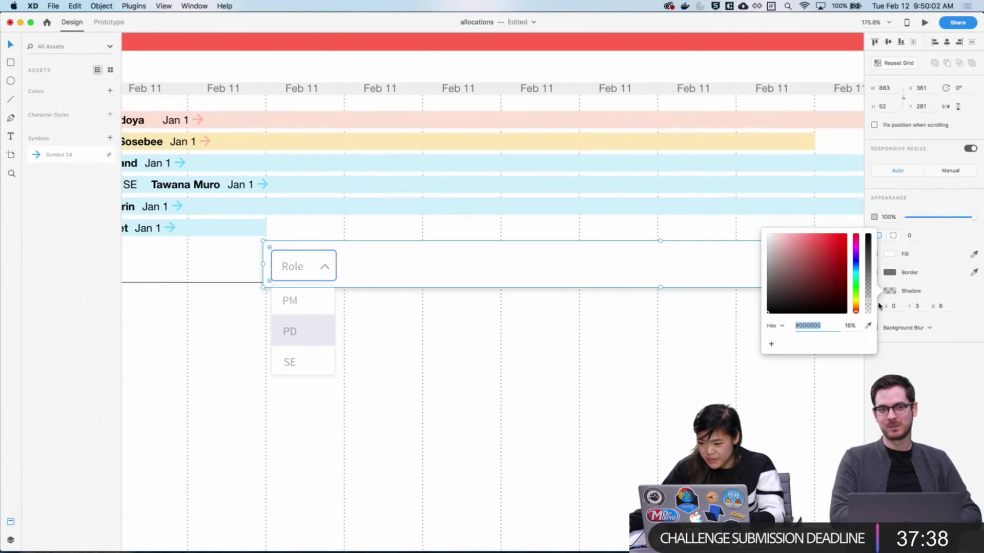
left_click_drag(869, 303, 870, 281)
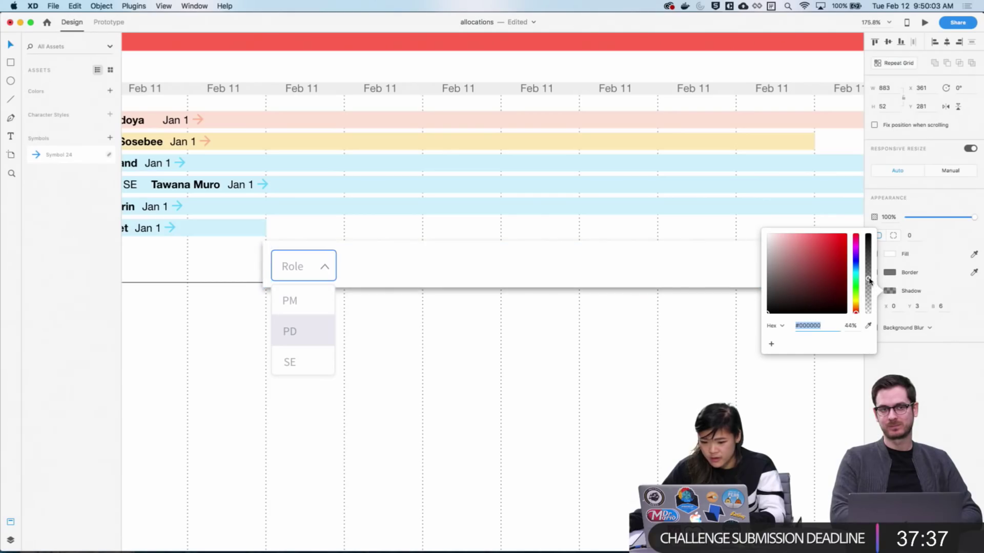
left_click(750, 324)
Check the option list's border colour and lighten its shadow to 5%
left_click(314, 372)
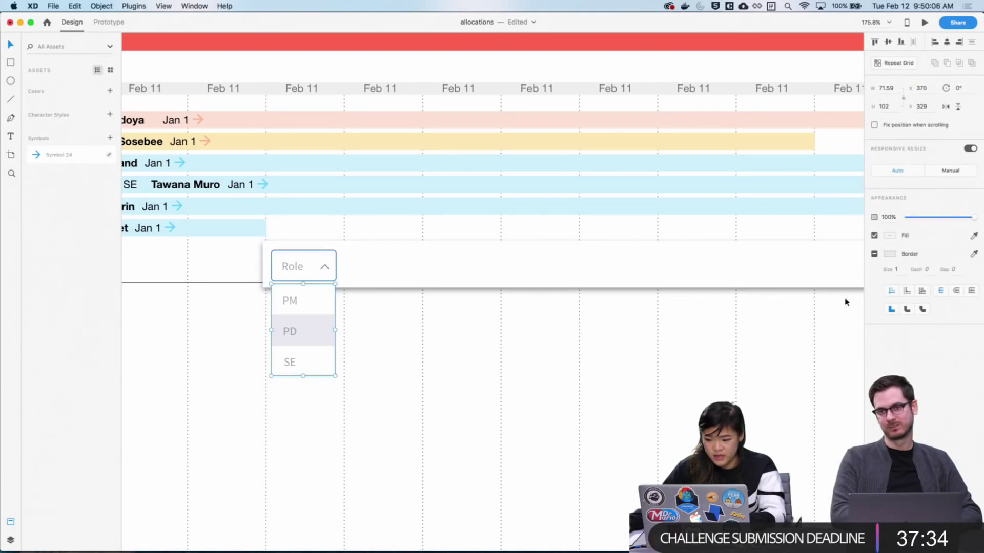
double_click(326, 370)
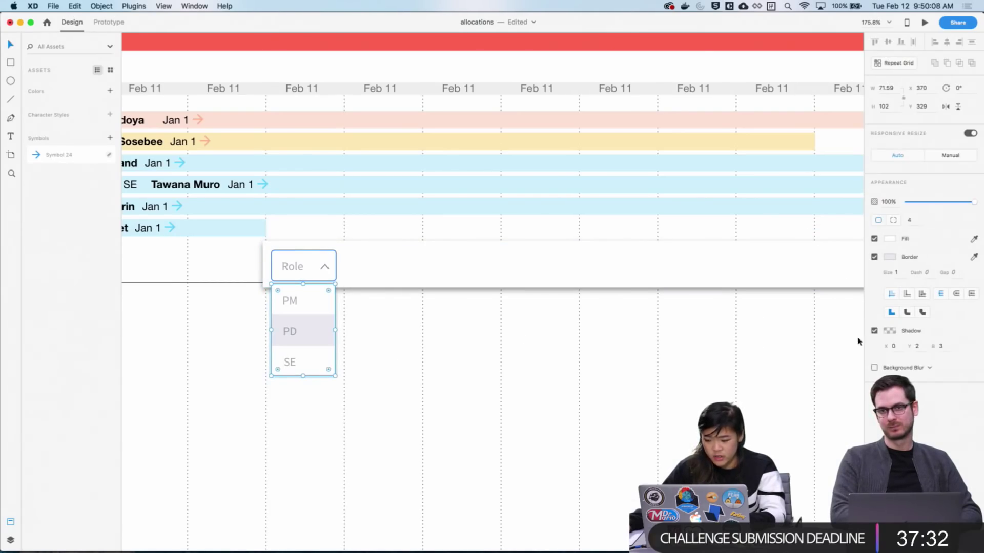
left_click(889, 257)
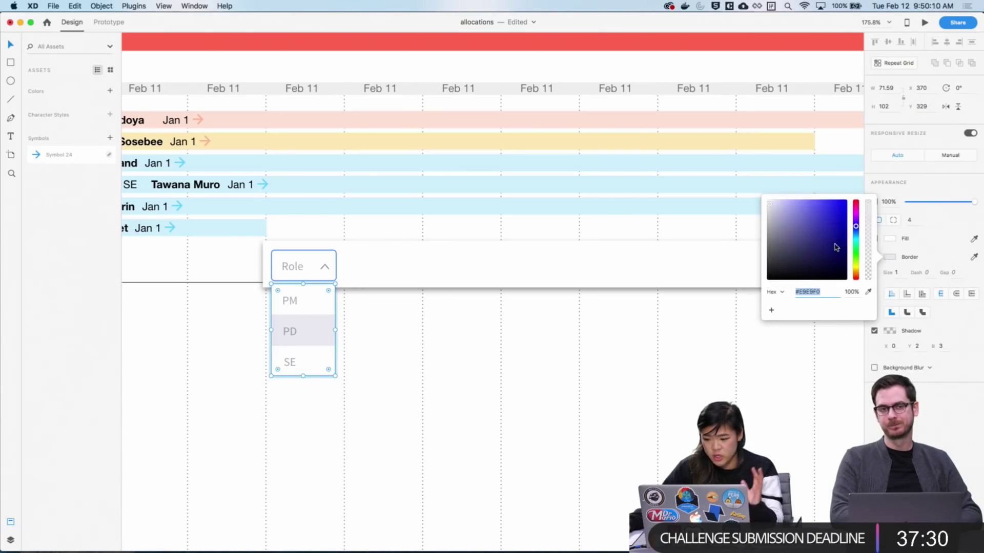
left_click(889, 239)
left_click(890, 334)
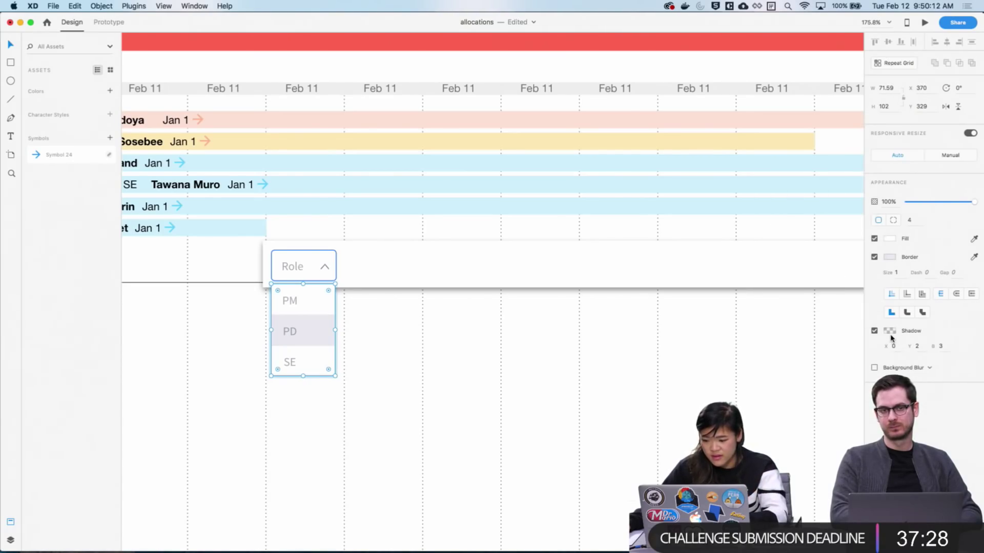
left_click(890, 334)
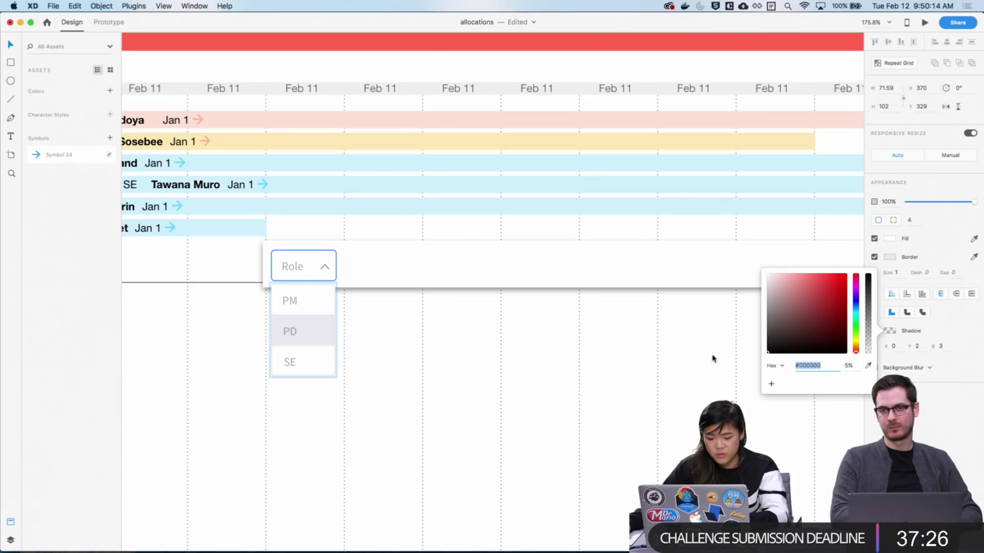
left_click(712, 358)
scroll(721, 334, "down", 1)
scroll(392, 353, "up", 1)
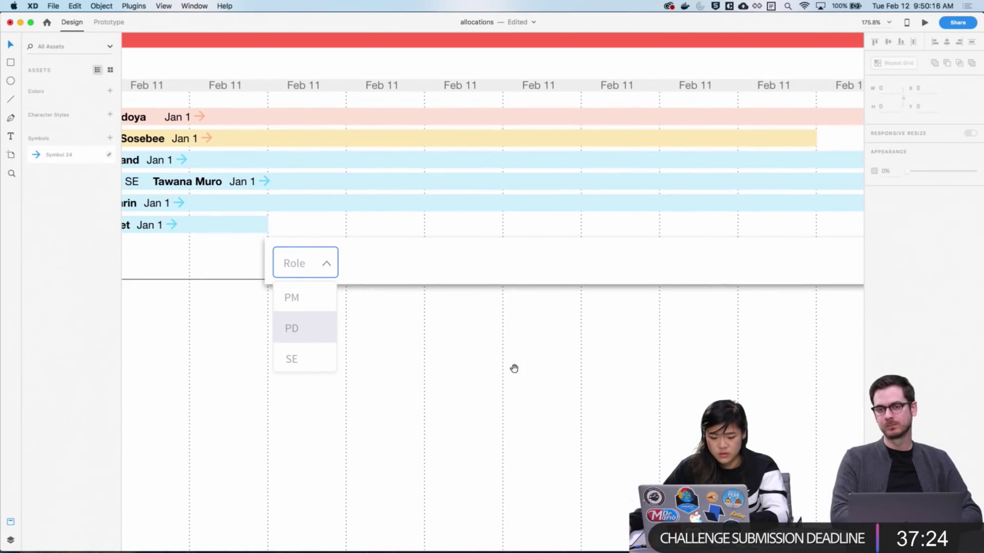
Nudge the white Add row right to line up with the timeline
key("super+1")
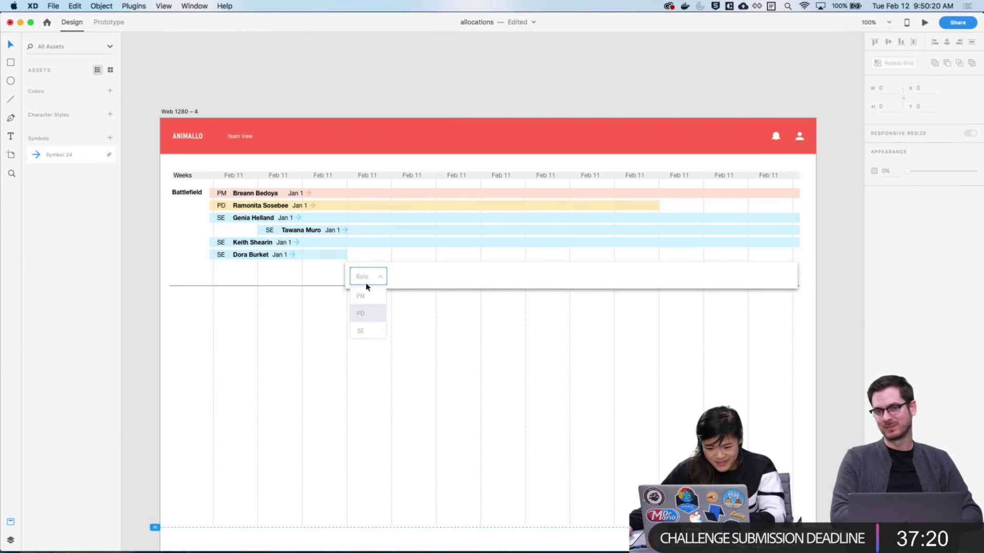
left_click_drag(475, 364, 600, 359)
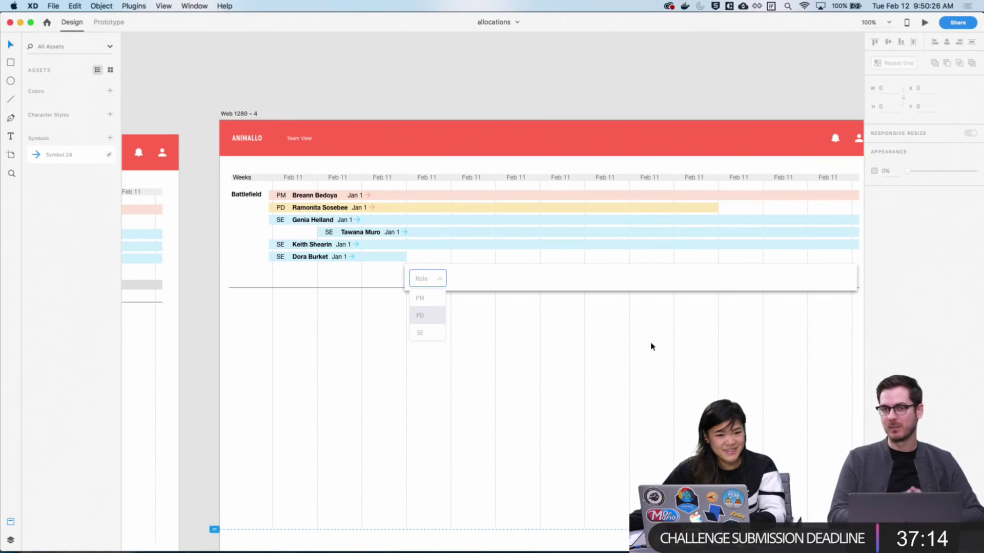
left_click_drag(617, 367, 485, 367)
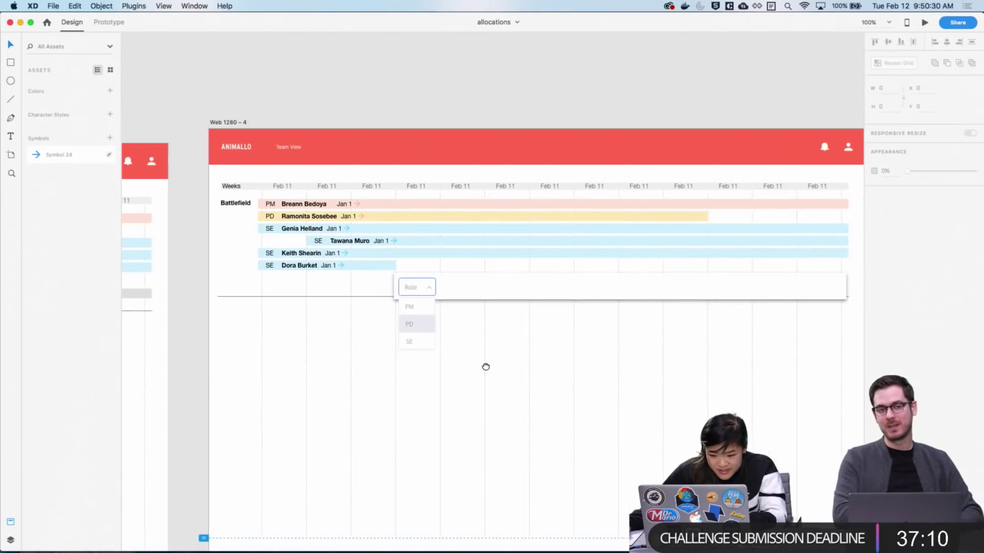
left_click(449, 291)
key("Right")
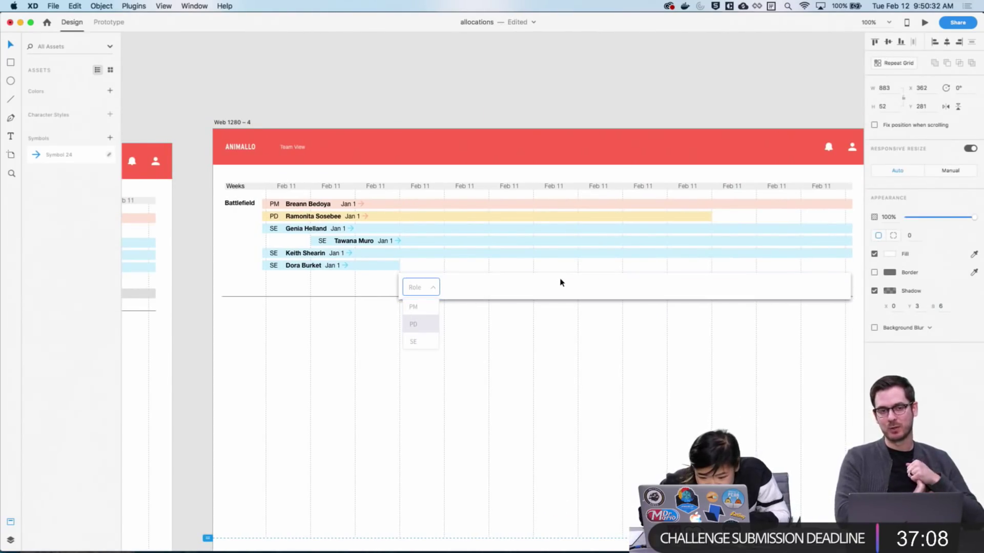
key("Right")
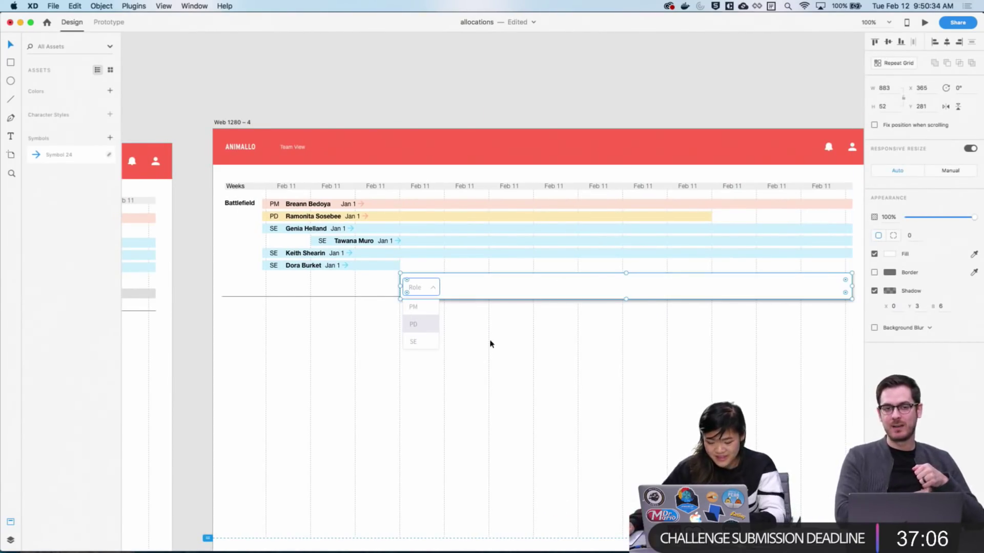
Nudge the Role option list 2 px right so it sits beneath the Role box
left_click_drag(455, 364, 405, 280)
left_click_drag(495, 388, 491, 293)
key("Right")
key("Right")
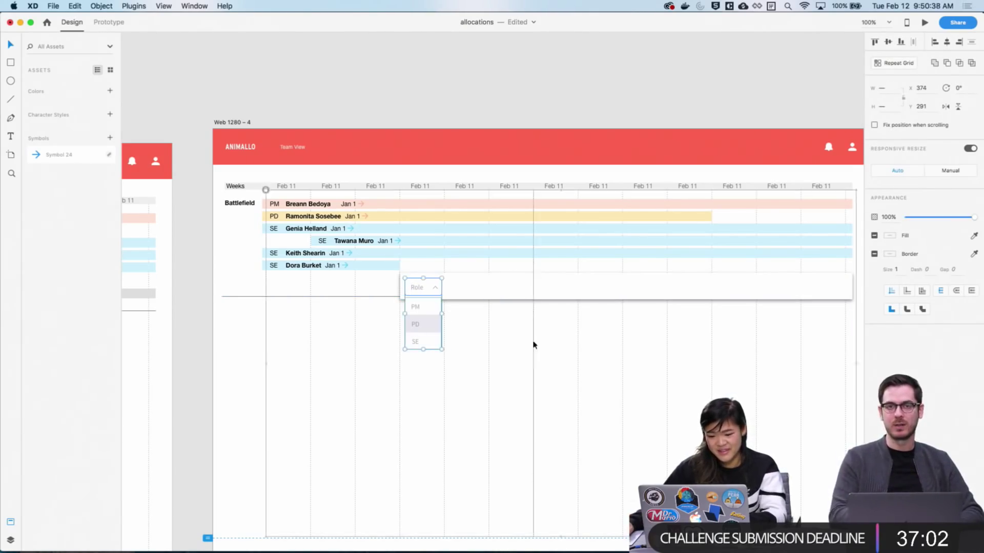
left_click(586, 361)
scroll(586, 369, "up", 5)
scroll(586, 369, "left", 6)
scroll(586, 369, "down", 2)
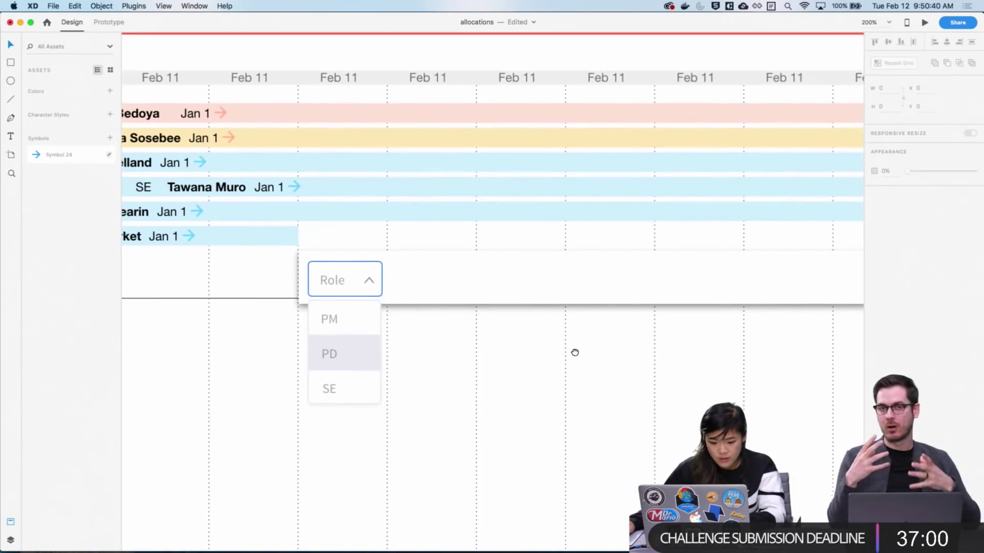
scroll(626, 377, "right", 8)
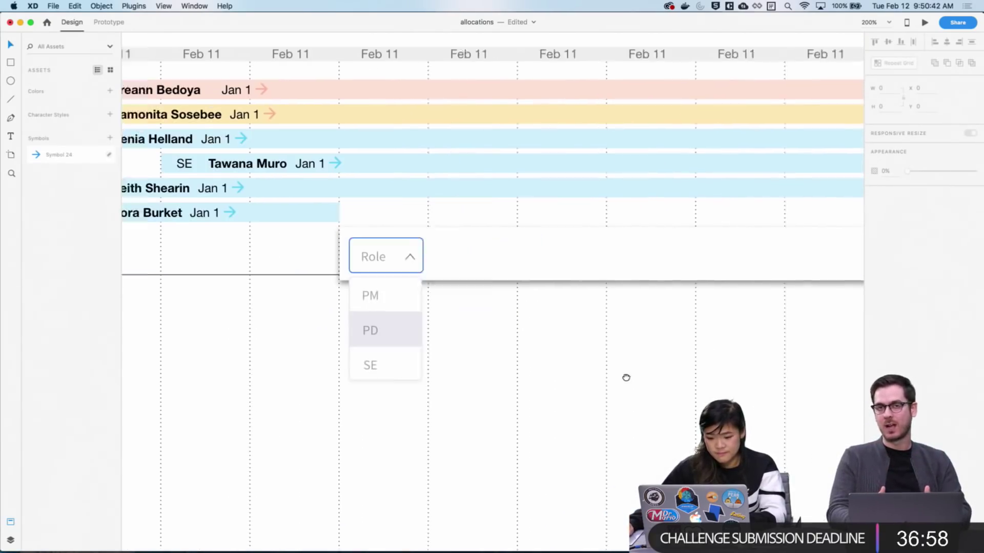
scroll(600, 375, "right", 2)
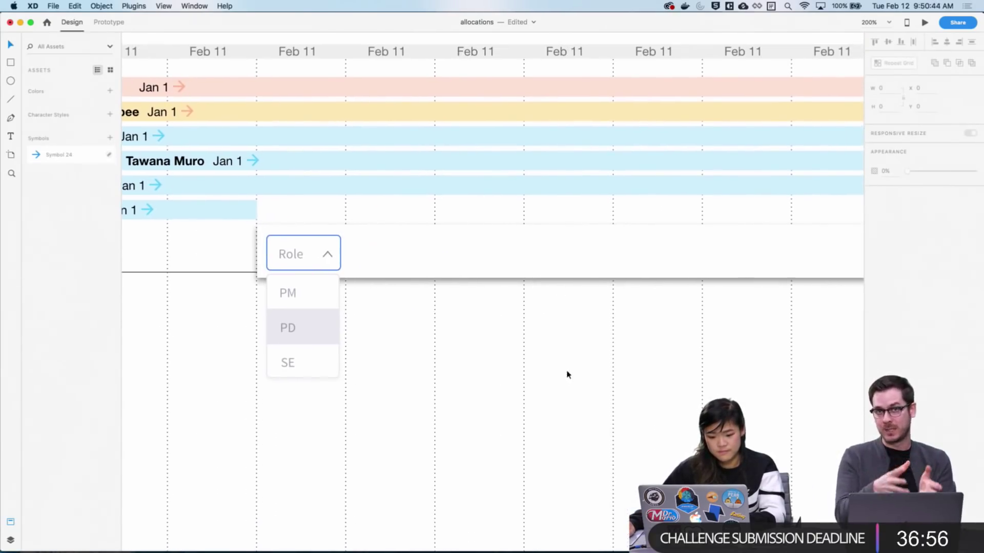
left_click_drag(552, 375, 722, 374)
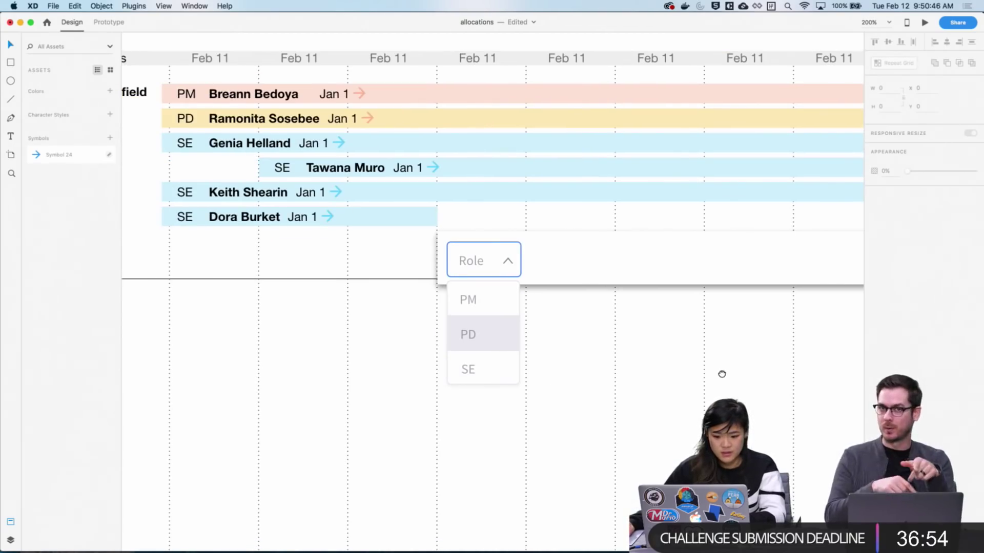
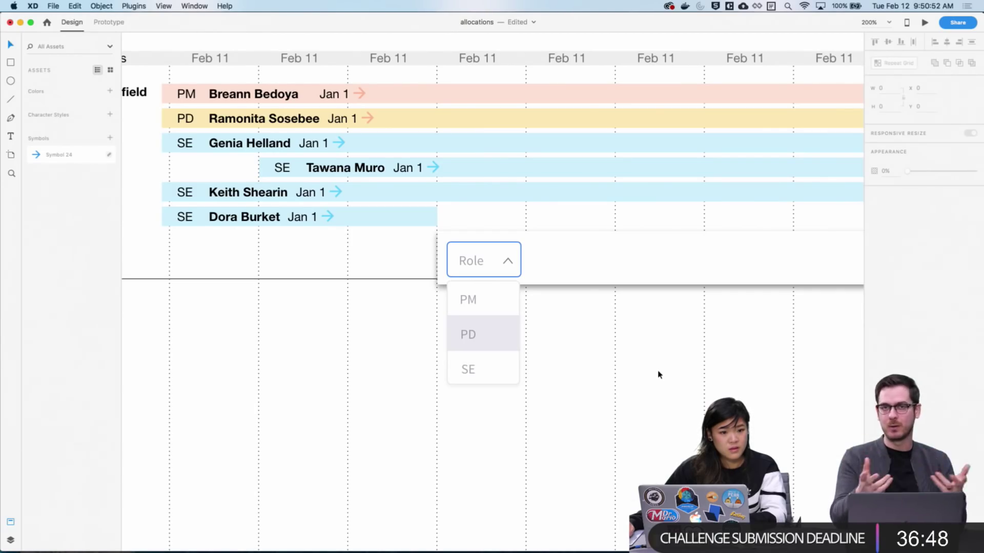
Pan to the mobile artboard, save the allocations file and switch to Prototype mode
left_click_drag(653, 387, 878, 475)
left_click_drag(431, 395, 529, 343)
key("super+s")
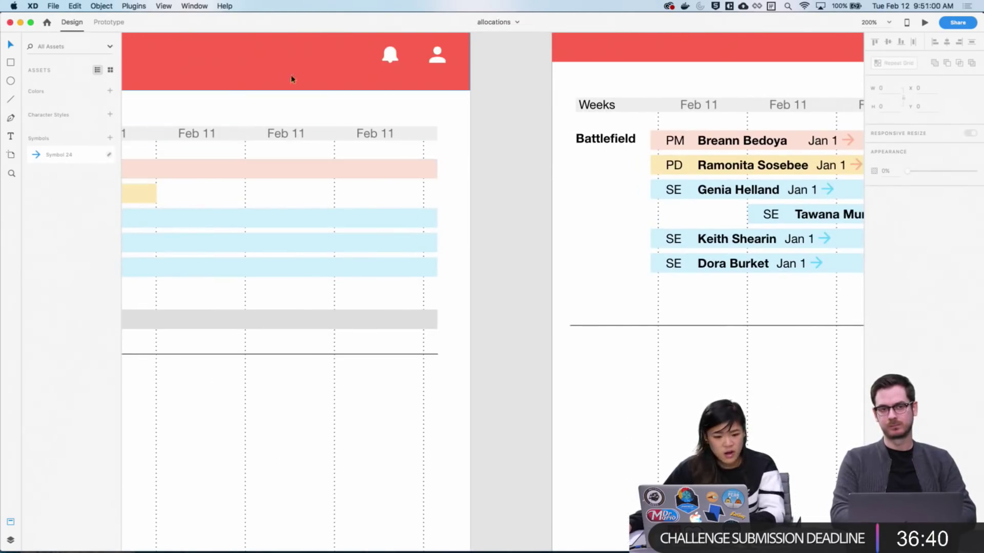
key("super+2")
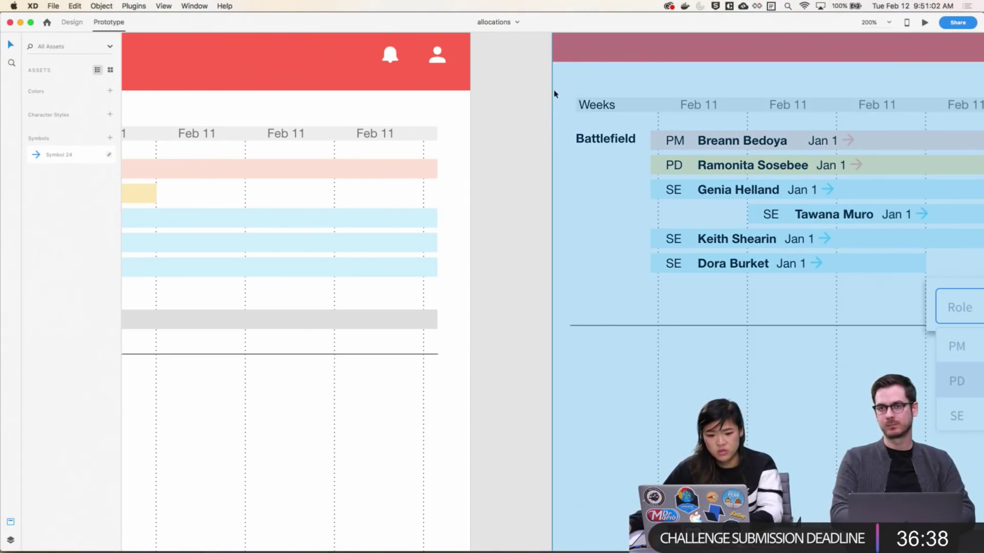
Review Web 1280-2 and Web 1280-3 at 75% then 100% zoom, then return to Design mode
key("super+minus")
key("super+minus")
key("super+minus")
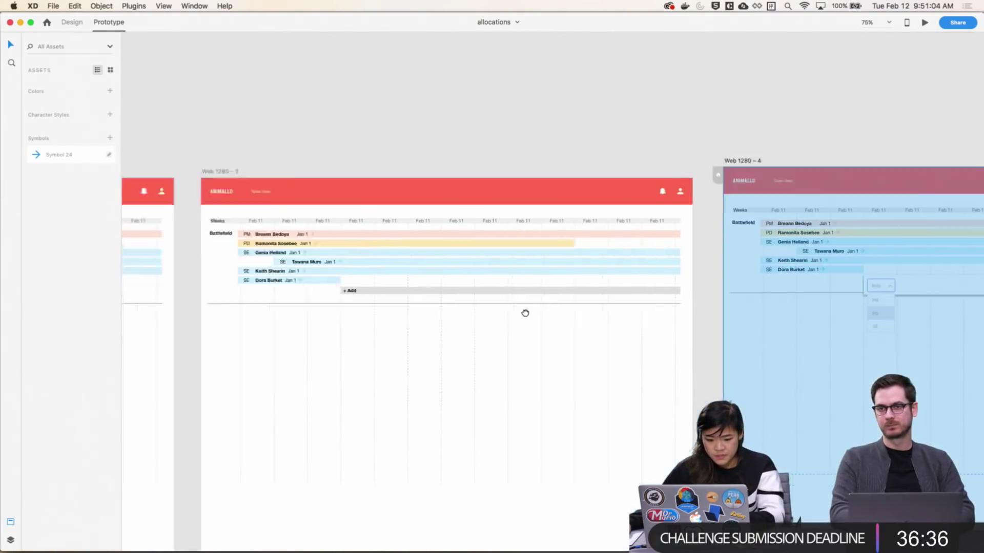
left_click_drag(303, 189, 383, 191)
left_click(236, 133)
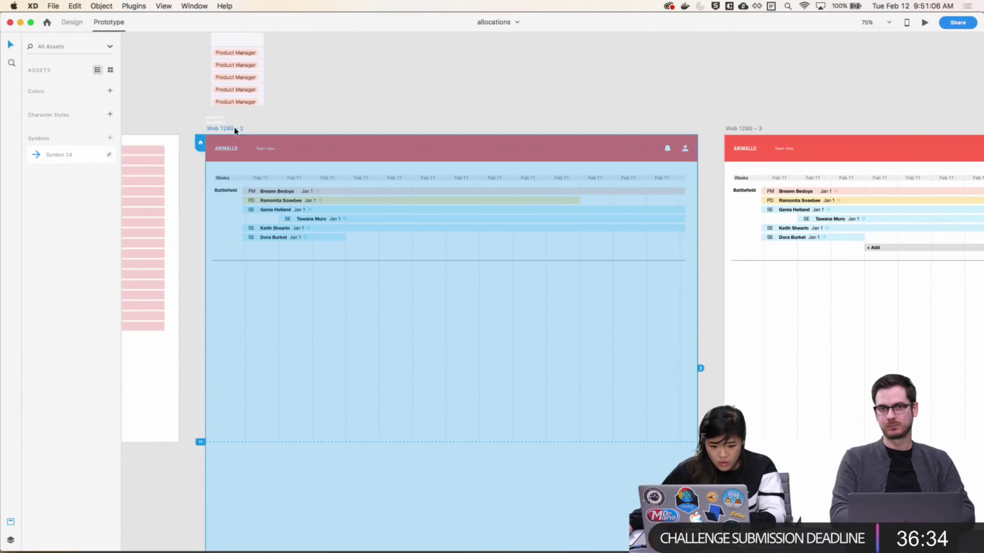
left_click(418, 114)
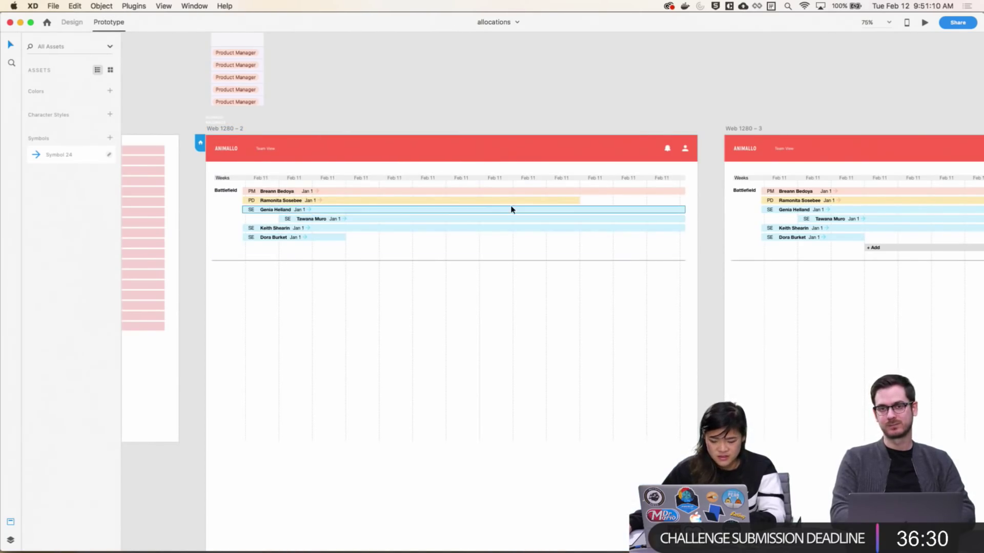
key("super+equal")
scroll(451, 292, "left", 3)
scroll(411, 328, "right", 3)
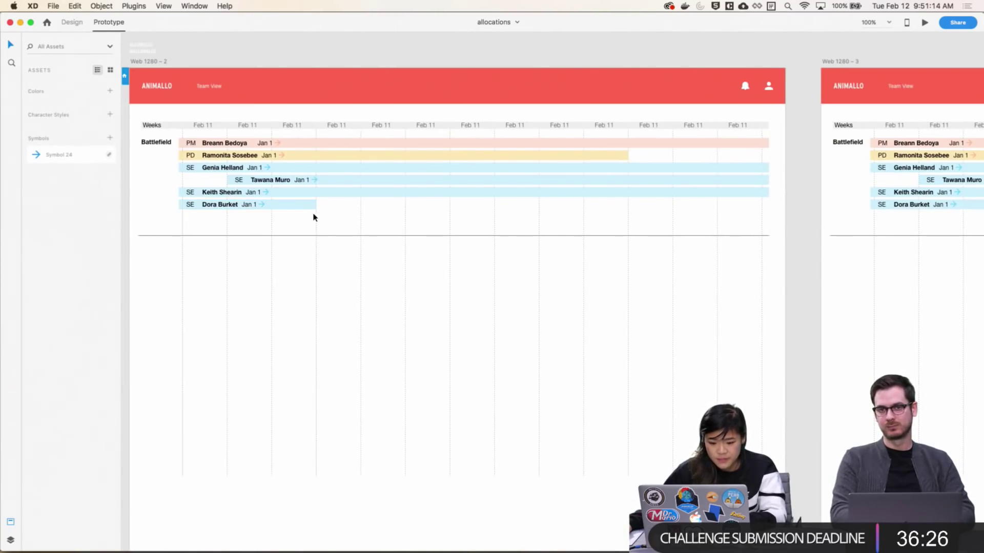
left_click_drag(539, 248, 624, 211)
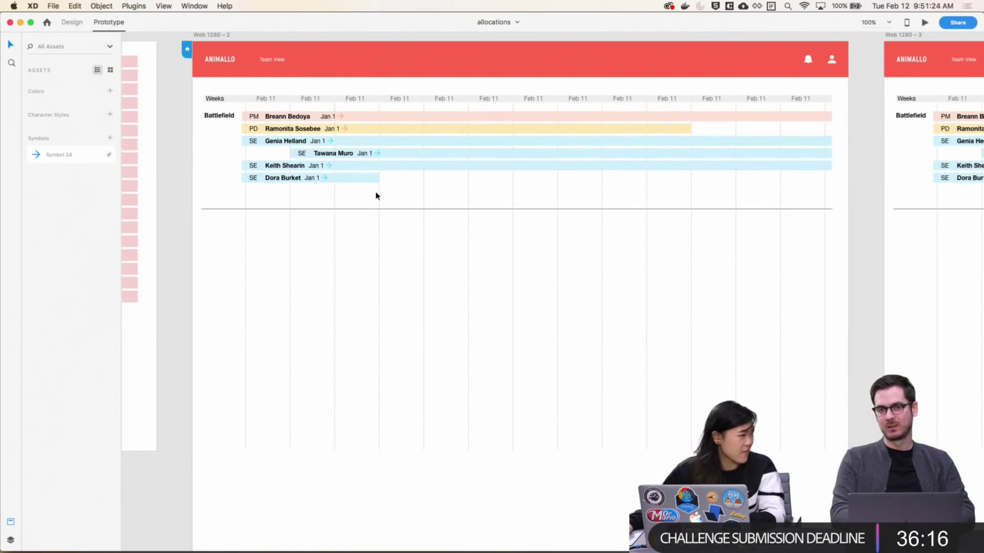
left_click_drag(770, 229, 466, 237)
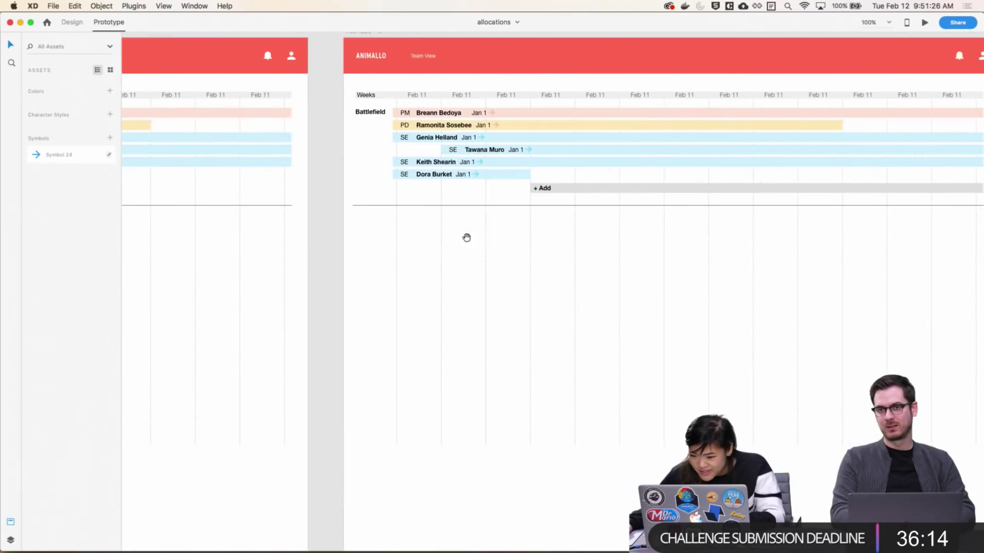
scroll(466, 238, "left", 10)
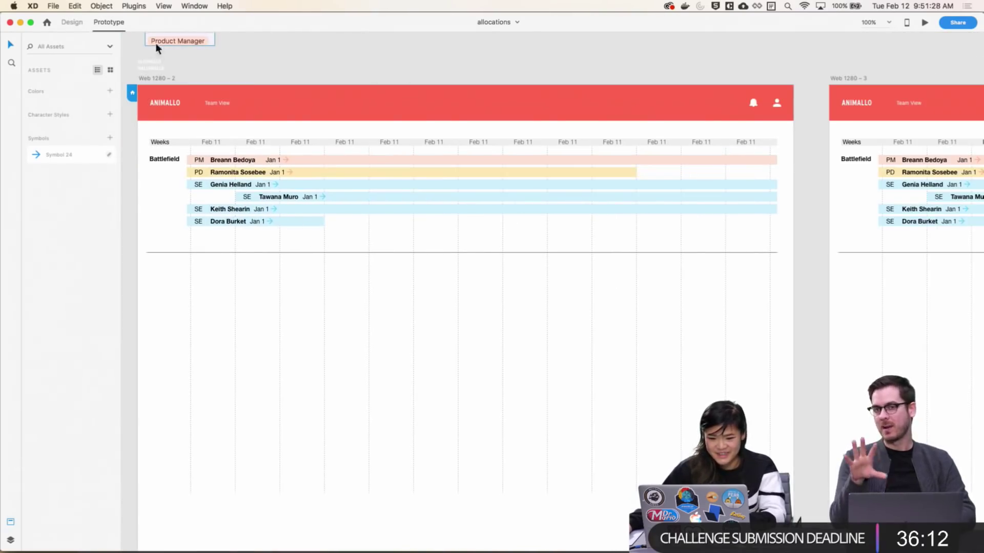
left_click(72, 22)
Copy the + Add bar from Web 1280-3 and paste it below Web 1280-2's last allocation row
left_click_drag(527, 307, 436, 278)
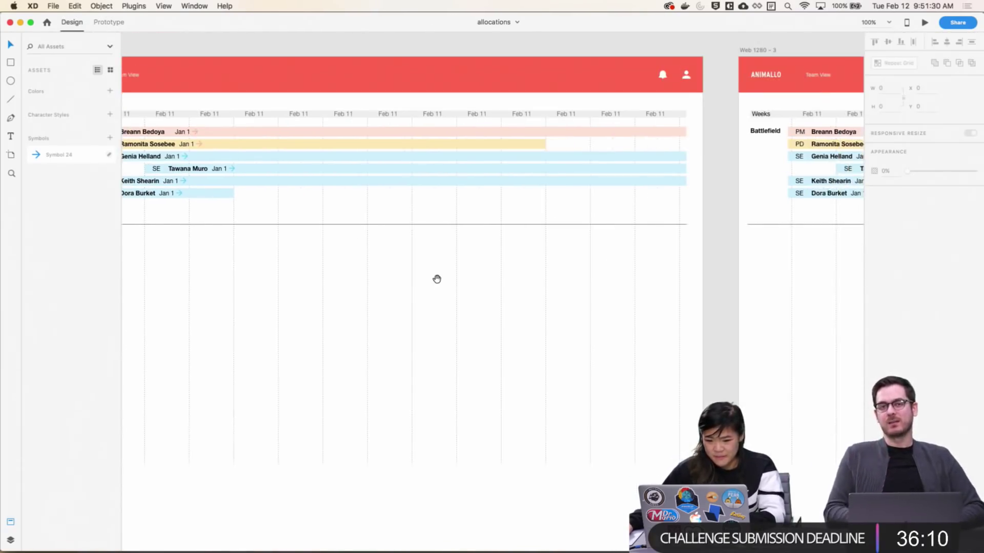
scroll(775, 220, "right", 10)
left_click(668, 197)
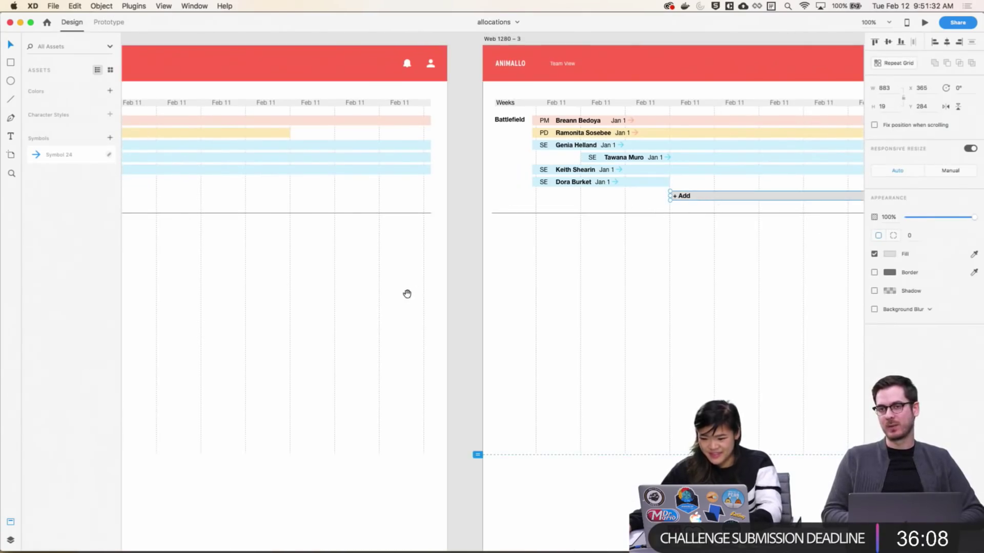
scroll(587, 233, "right", 10)
scroll(407, 136, "up", 3)
left_click(337, 75)
key("super+c")
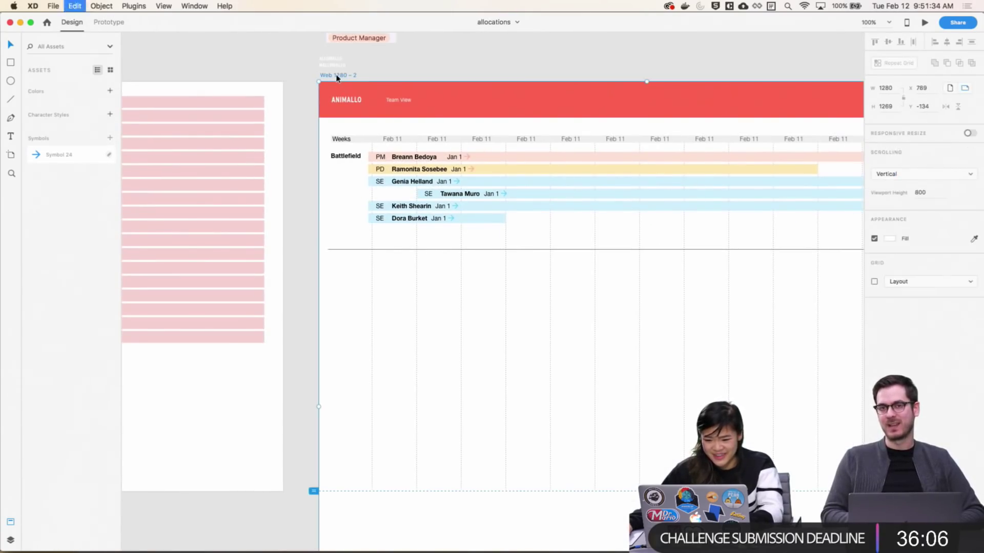
key("super+v")
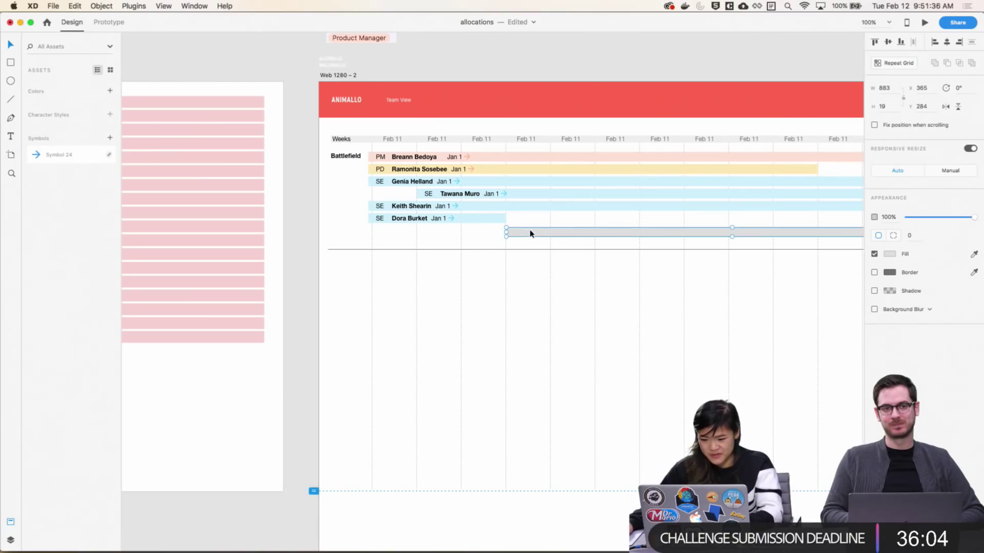
Make the pasted bar's fill fully transparent with 0% alpha
left_click(889, 254)
left_click(771, 259)
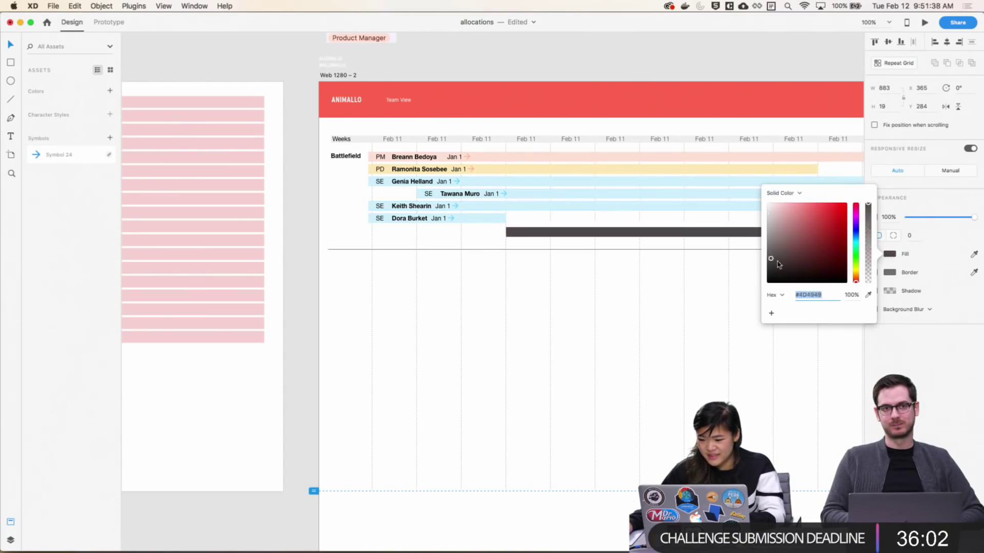
left_click_drag(777, 262, 841, 262)
left_click_drag(868, 209, 872, 329)
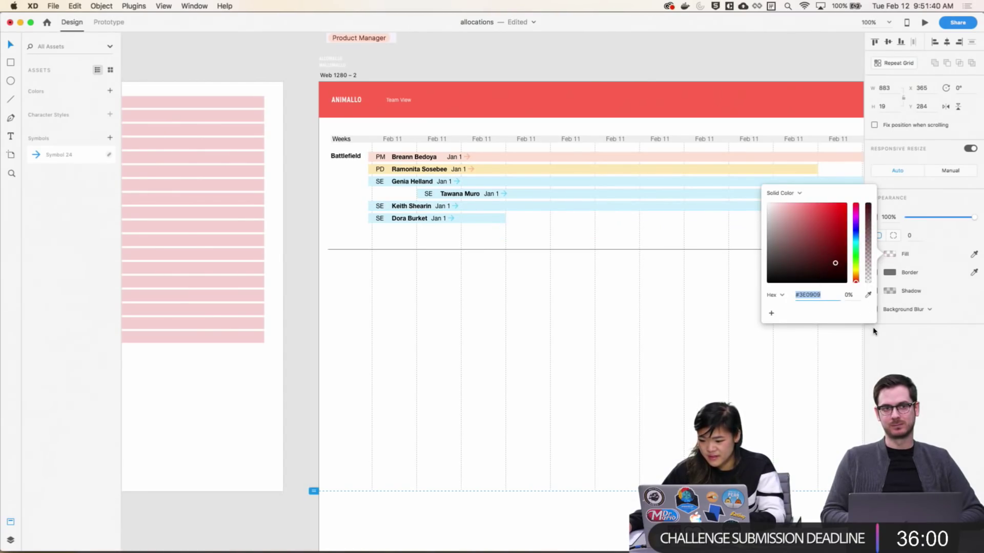
left_click(871, 330)
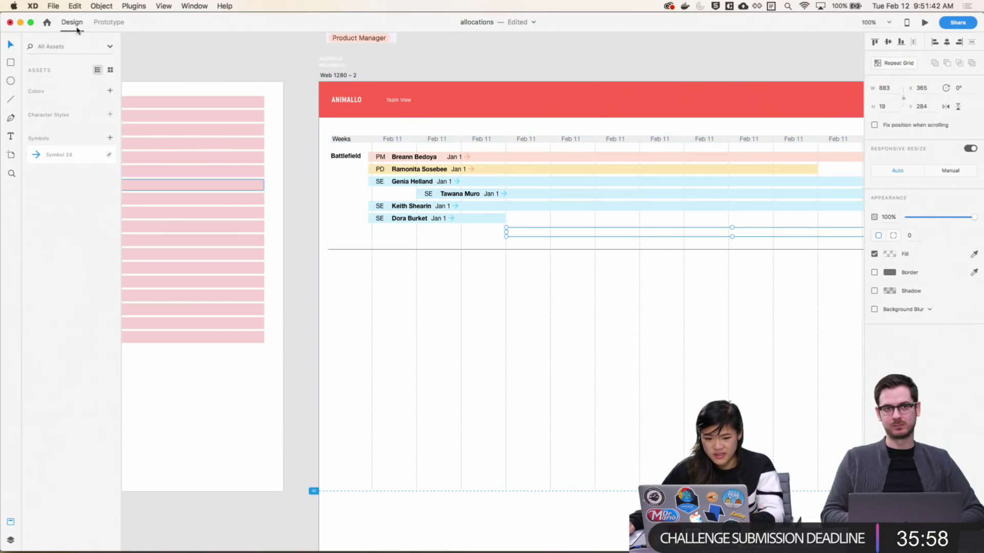
Link Web 1280-2's transparent bar to Web 1280-3 on Tap with a Dissolve transition
left_click(109, 22)
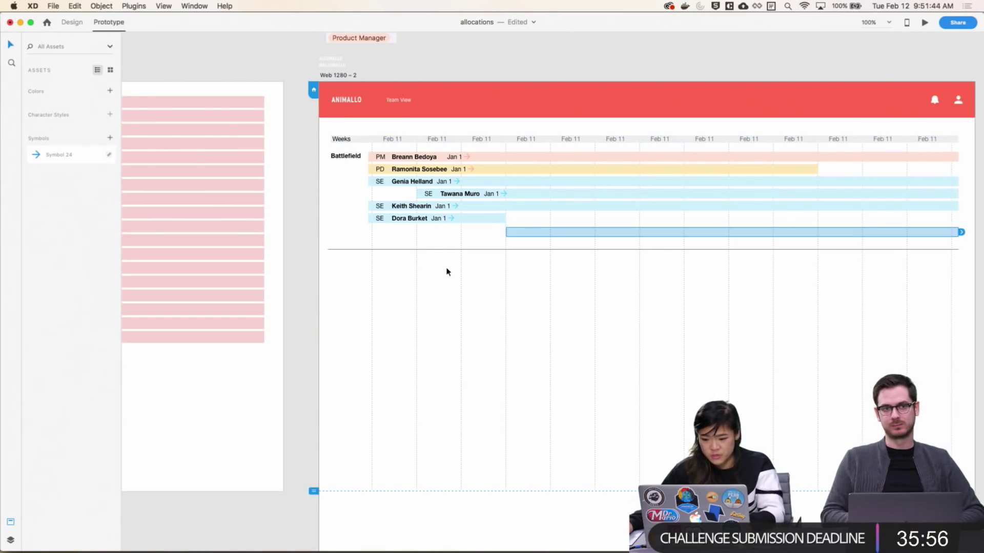
left_click(534, 283)
scroll(692, 296, "right", 2)
left_click(864, 231)
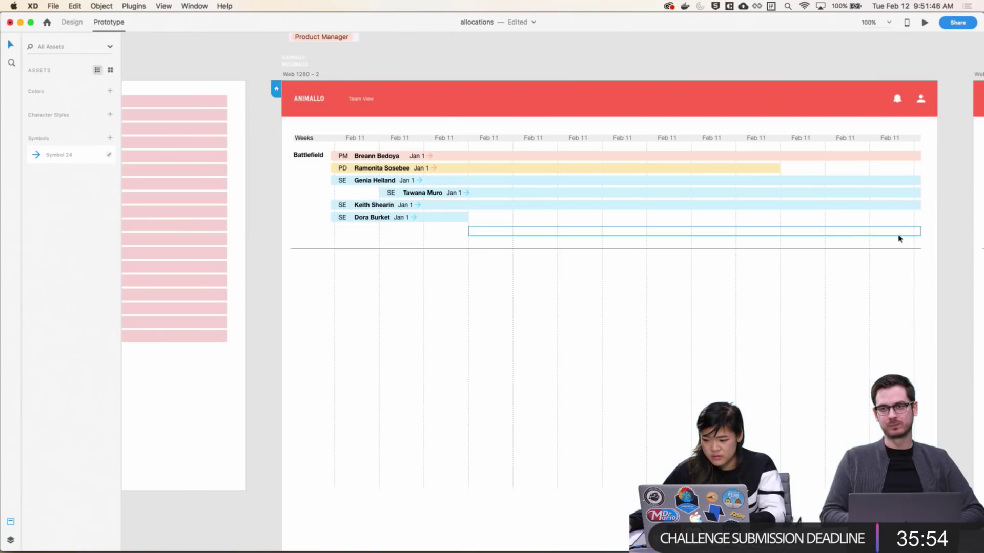
scroll(564, 246, "right", 2)
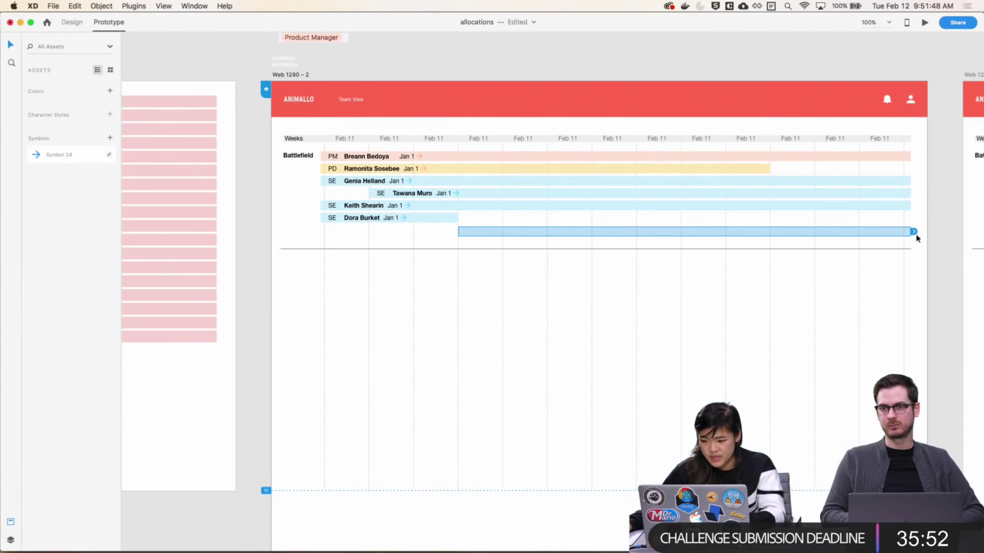
left_click_drag(913, 233, 961, 230)
left_click(953, 229)
left_click(902, 233)
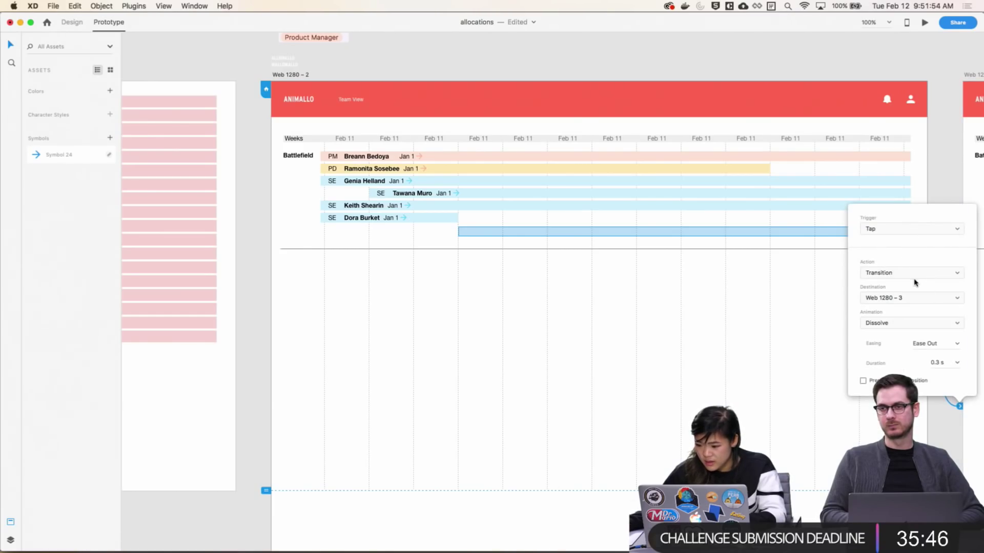
left_click(932, 324)
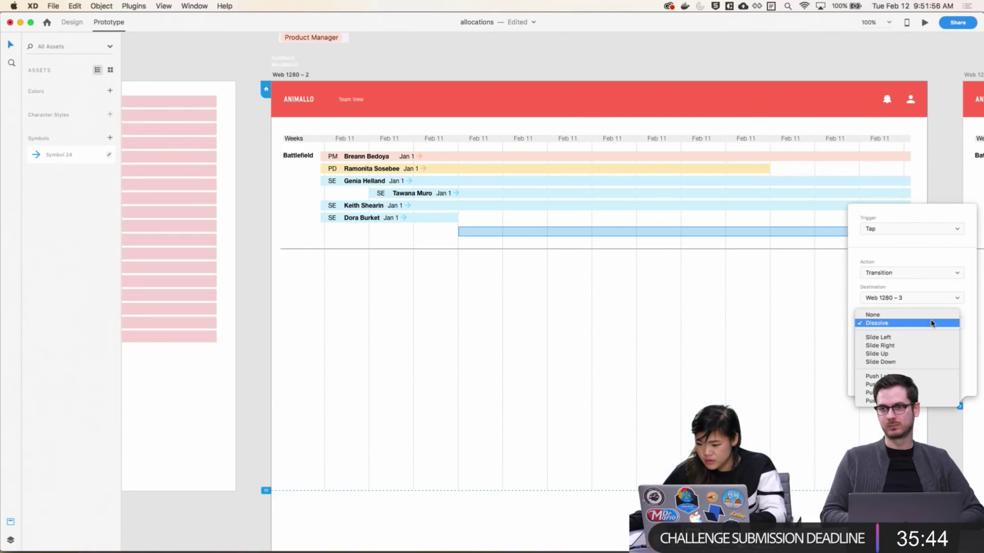
left_click(932, 324)
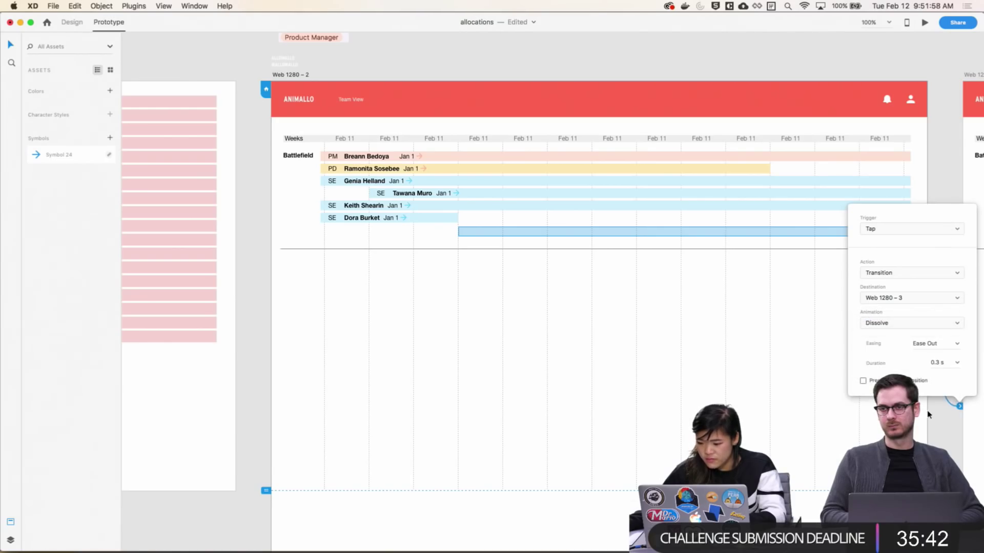
left_click(941, 423)
Link Web 1280-3's + Add bar to Web 1280-4
scroll(555, 288, "right", 15)
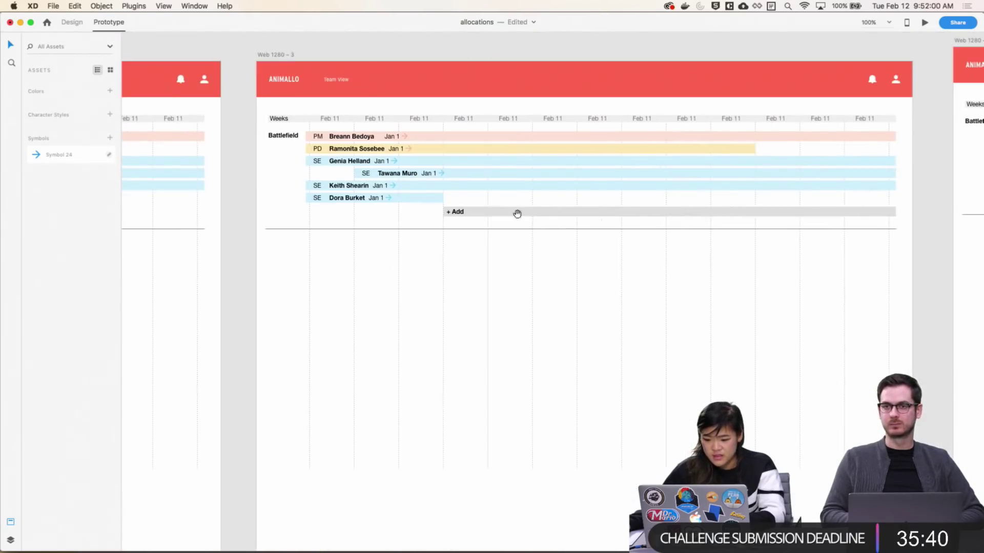
left_click(521, 216)
scroll(521, 215, "right", 8)
scroll(575, 211, "left", 5)
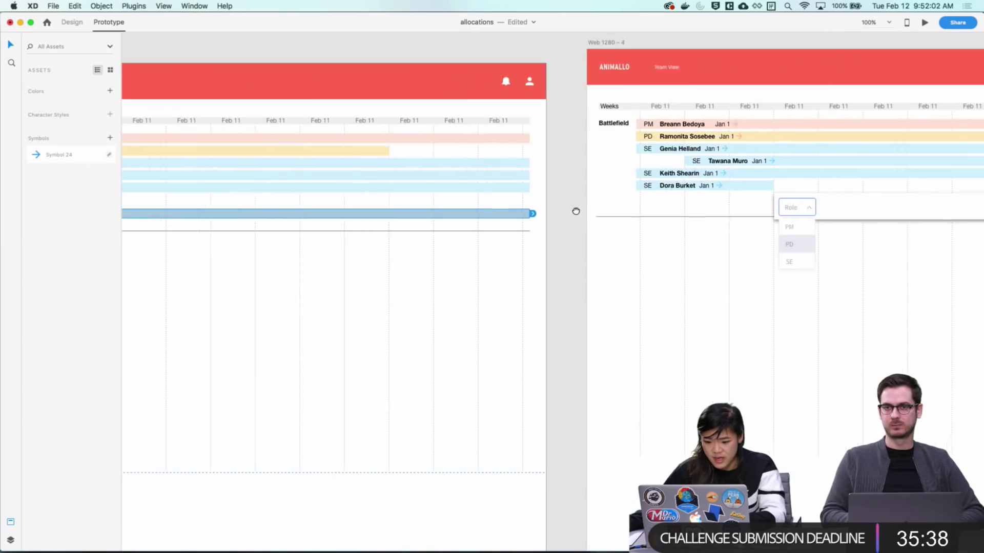
left_click_drag(585, 216, 639, 219)
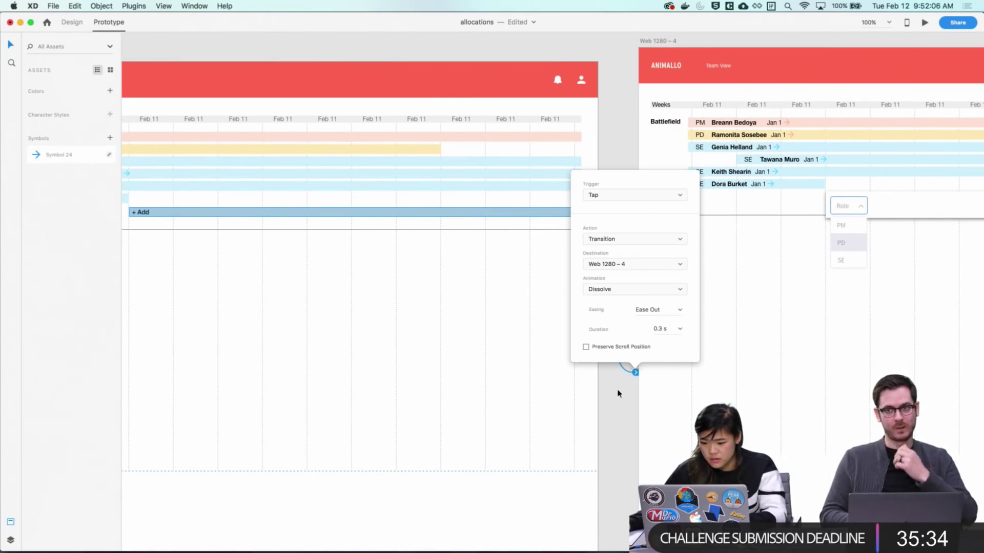
left_click(613, 369)
scroll(685, 123, "right", 5)
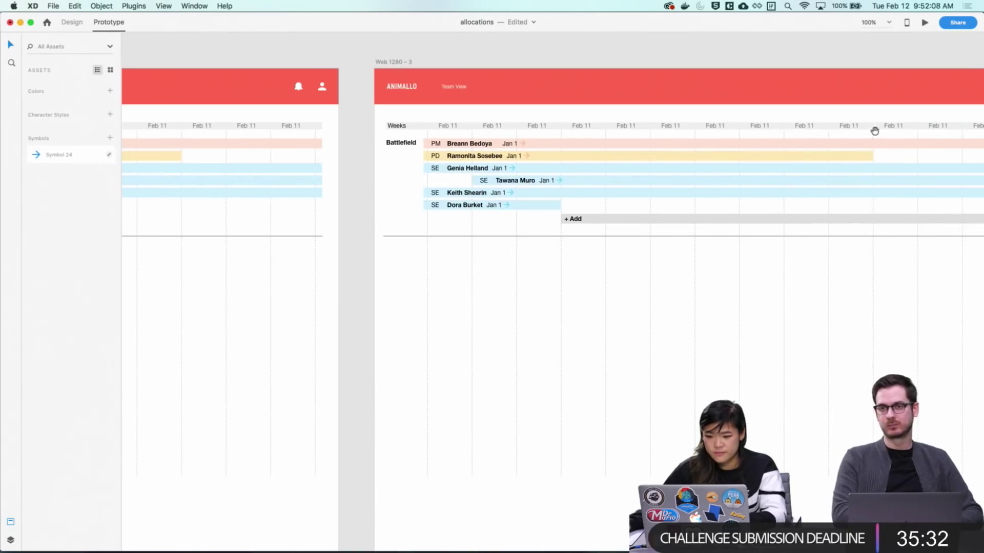
Test the + Add row and Role entry row in the desktop preview, then close it
left_click(908, 22)
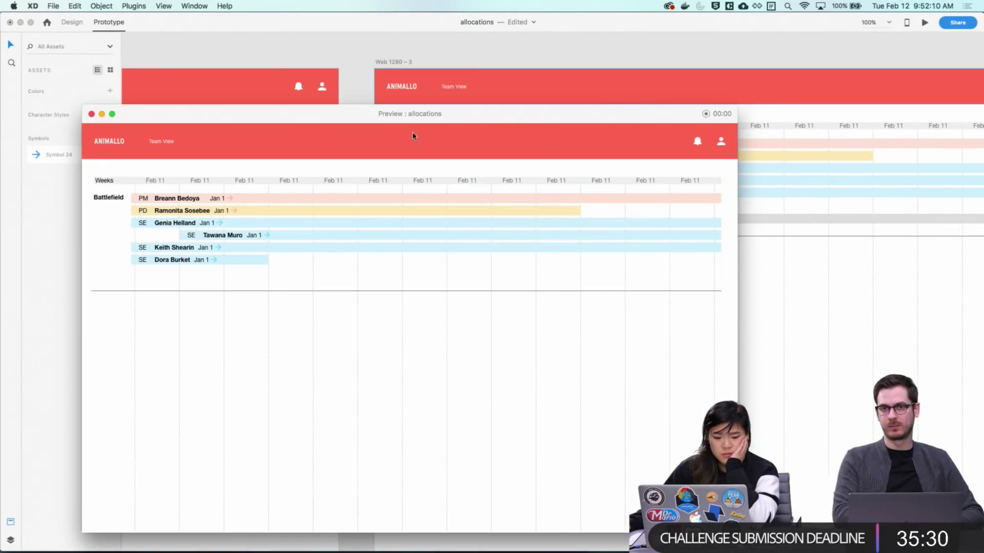
left_click_drag(371, 121, 441, 60)
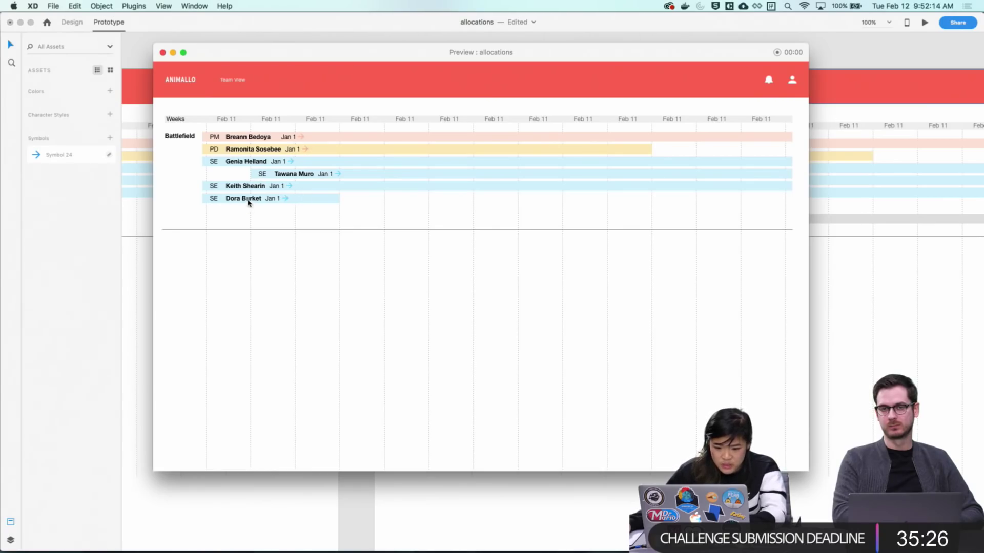
mouse_move(347, 212)
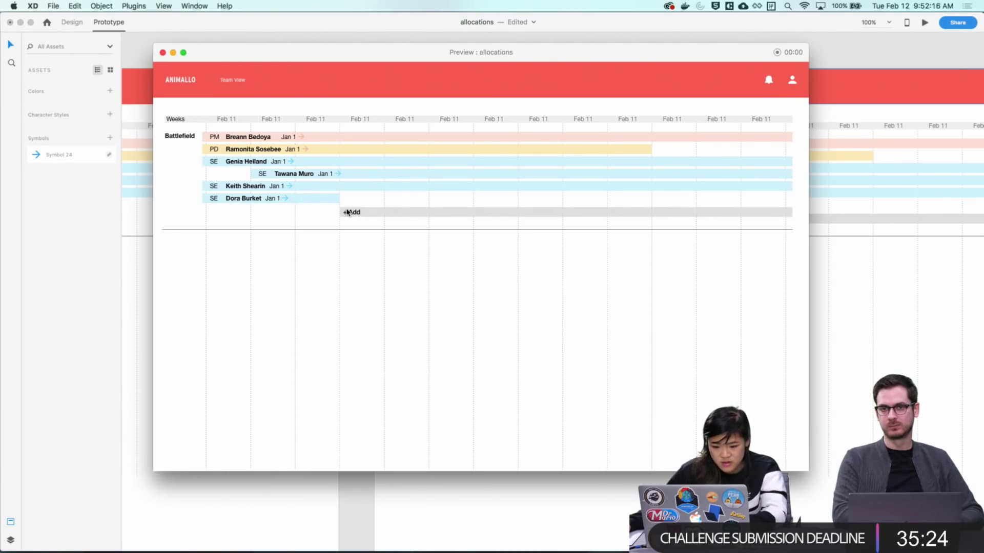
left_click(353, 212)
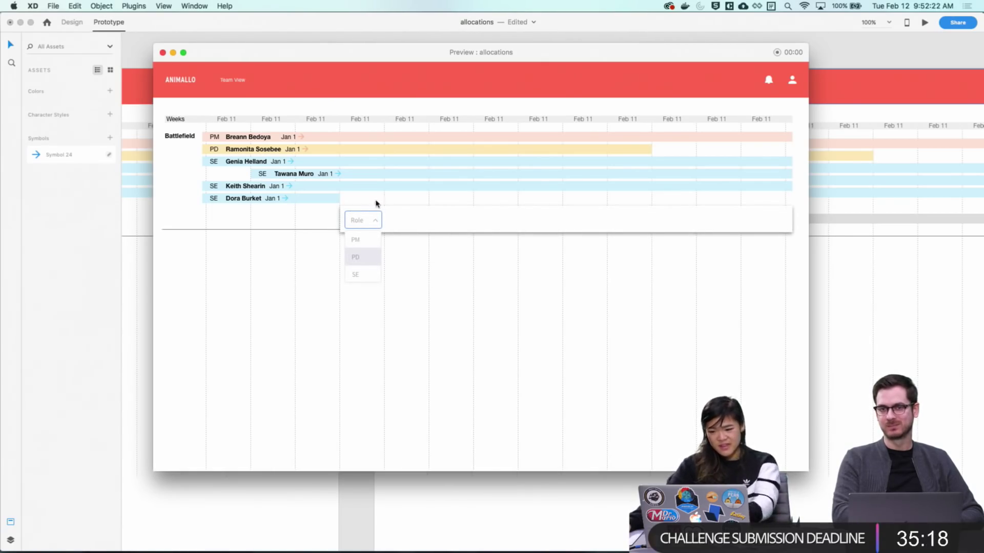
left_click(405, 218)
left_click(419, 215)
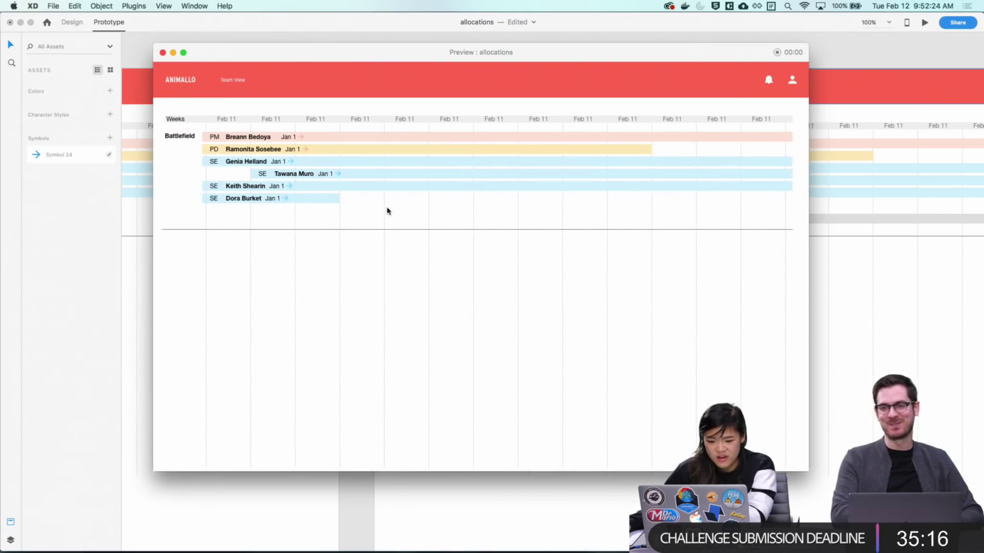
left_click(355, 214)
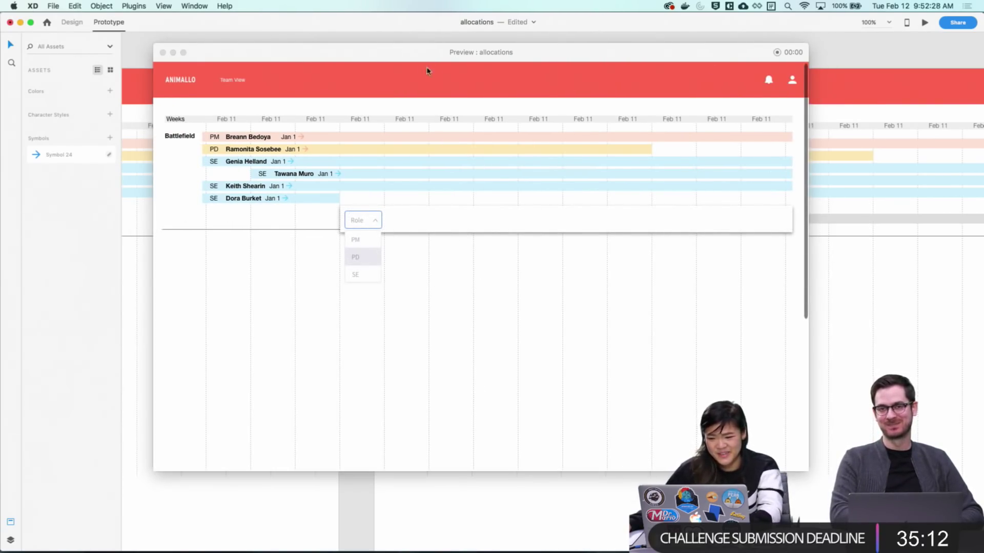
left_click(163, 52)
Wire the + Add row to Web 1280 – 3 with the Auto-Animate action
scroll(389, 246, "left", 5)
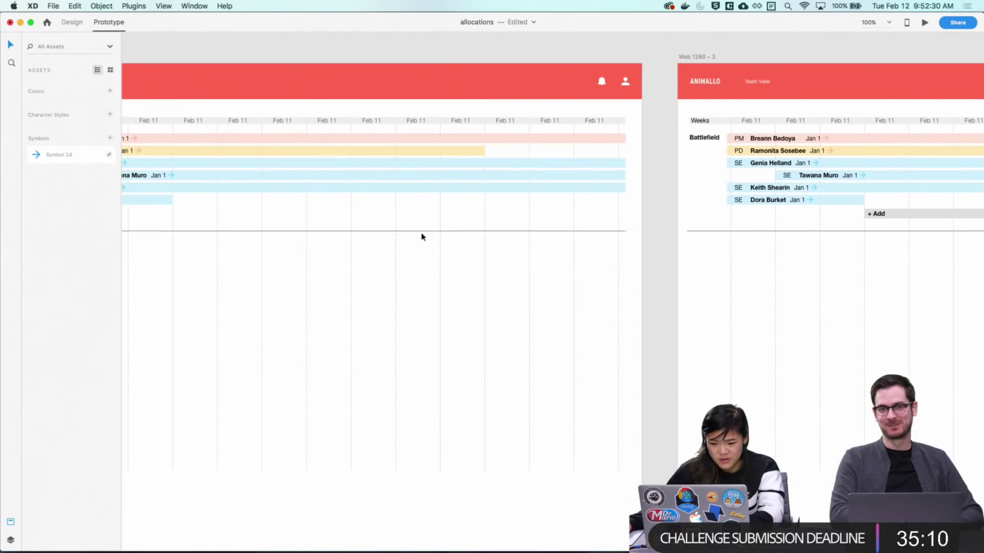
left_click(406, 217)
left_click(406, 217)
left_click_drag(677, 391, 676, 388)
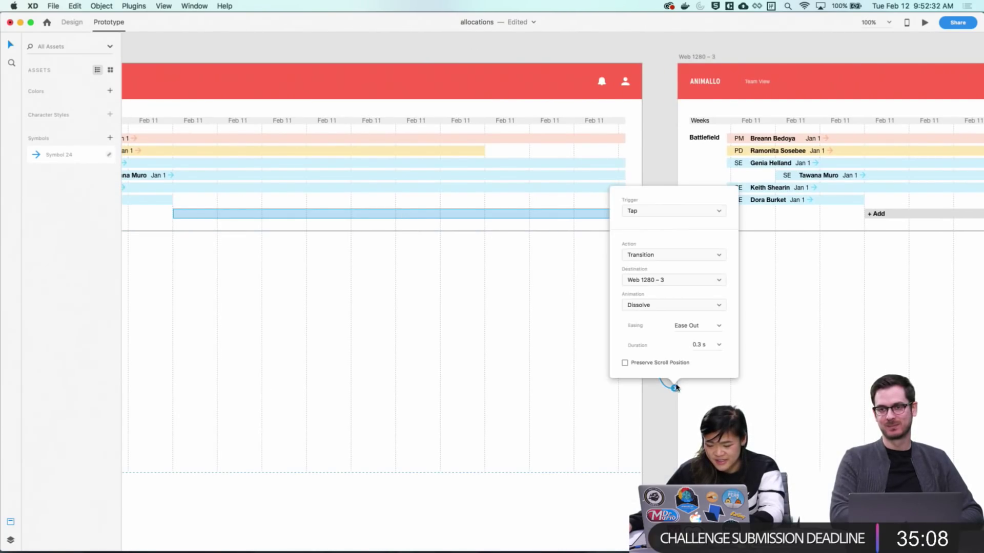
left_click(717, 309)
left_click(714, 301)
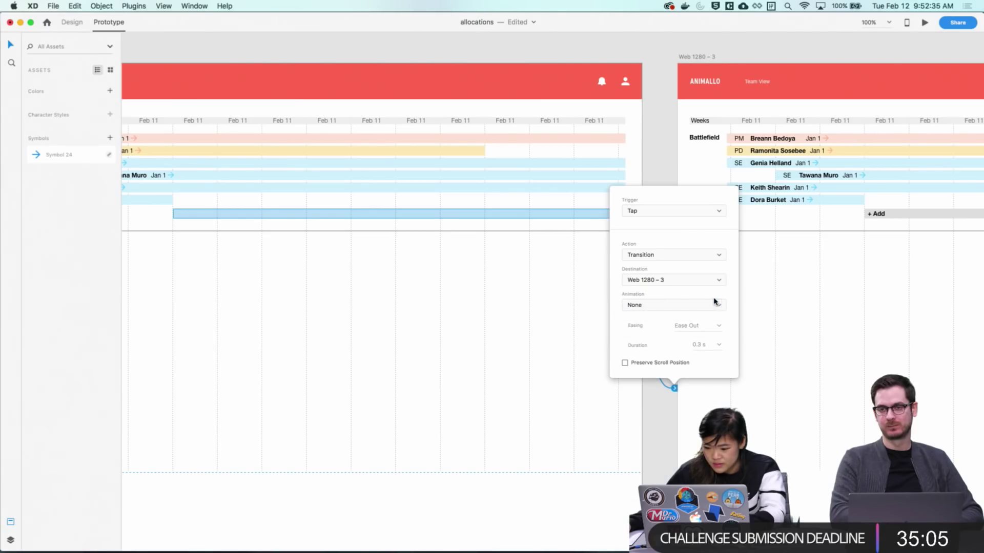
left_click(700, 251)
left_click(696, 264)
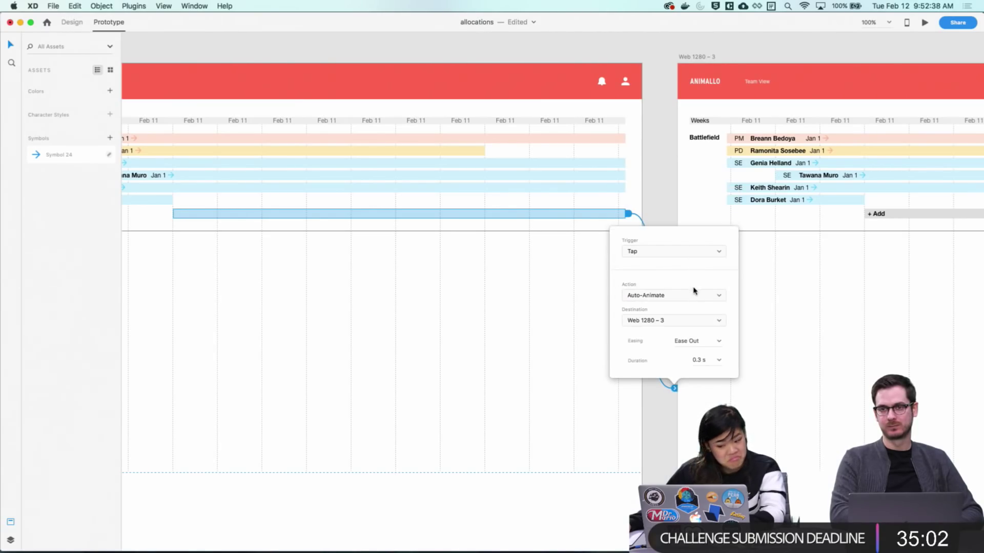
left_click(667, 440)
Set Web 1280 – 3's + Add link to Web 1280 – 4 to Auto-Animate
scroll(738, 395, "right", 10)
left_click(691, 214)
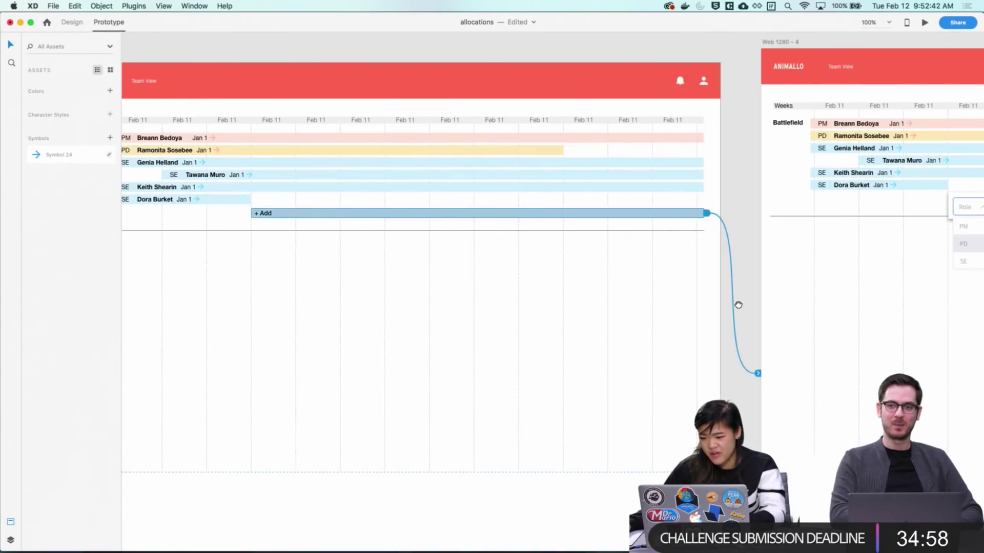
scroll(738, 305, "right", 8)
left_click(535, 379)
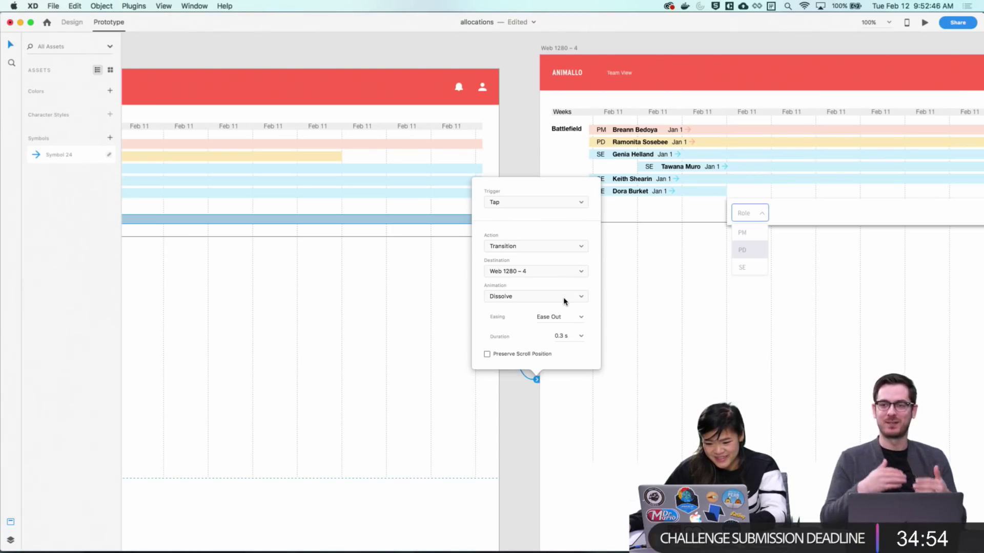
left_click(563, 246)
left_click(563, 254)
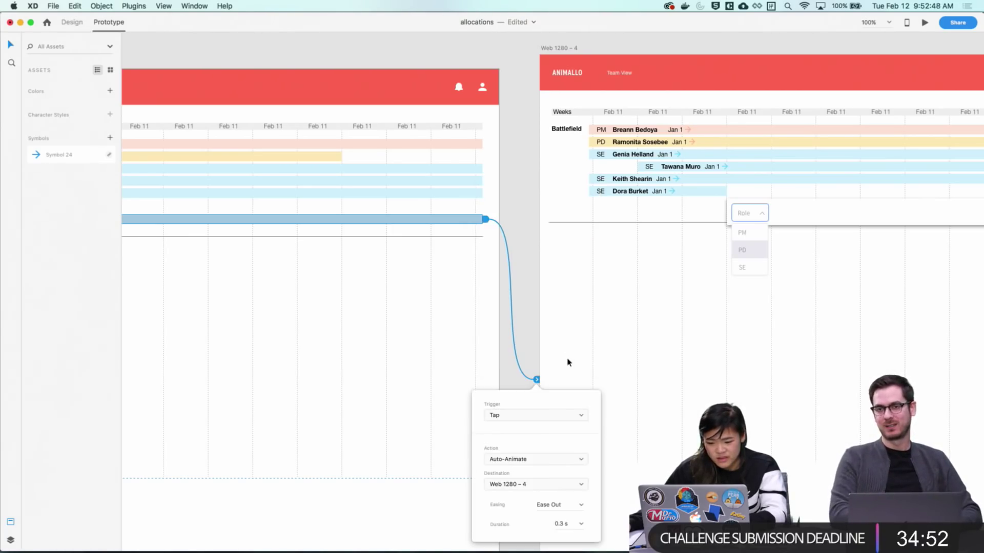
scroll(530, 326, "left", 20)
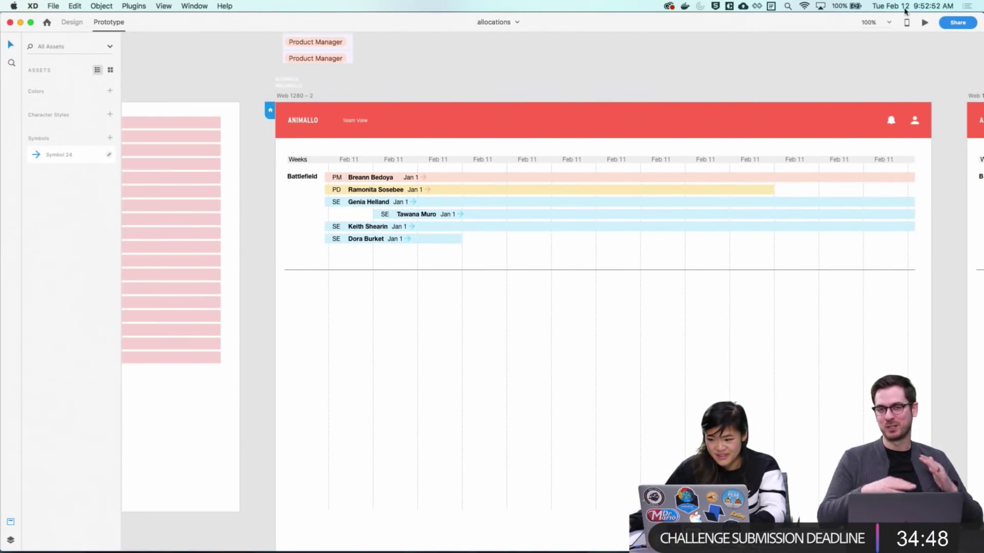
left_click(923, 23)
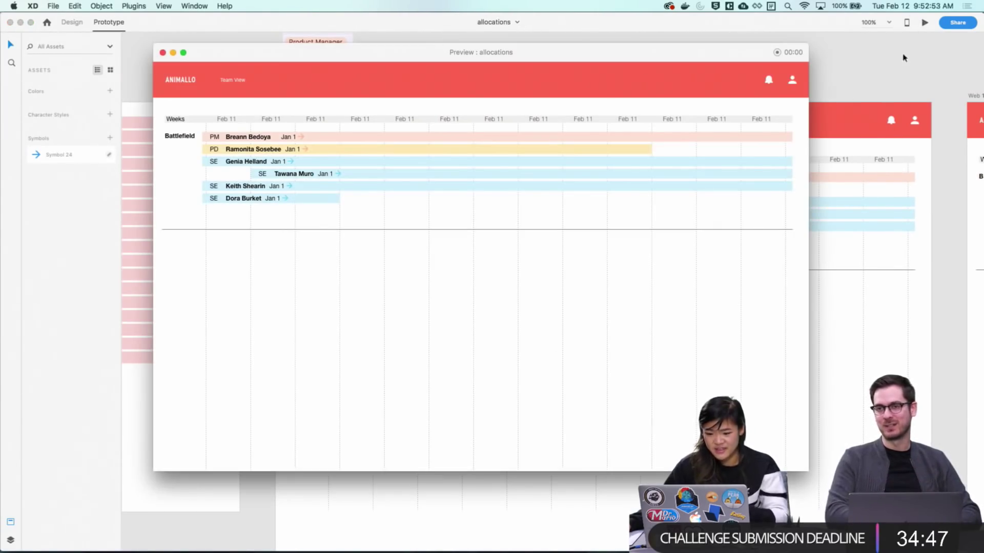
left_click(362, 218)
left_click(373, 218)
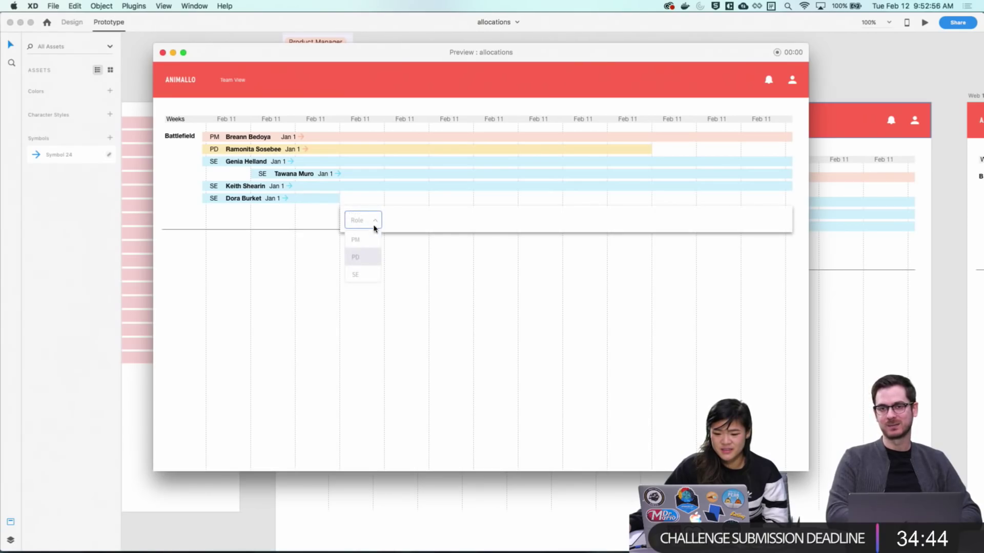
left_click(415, 238)
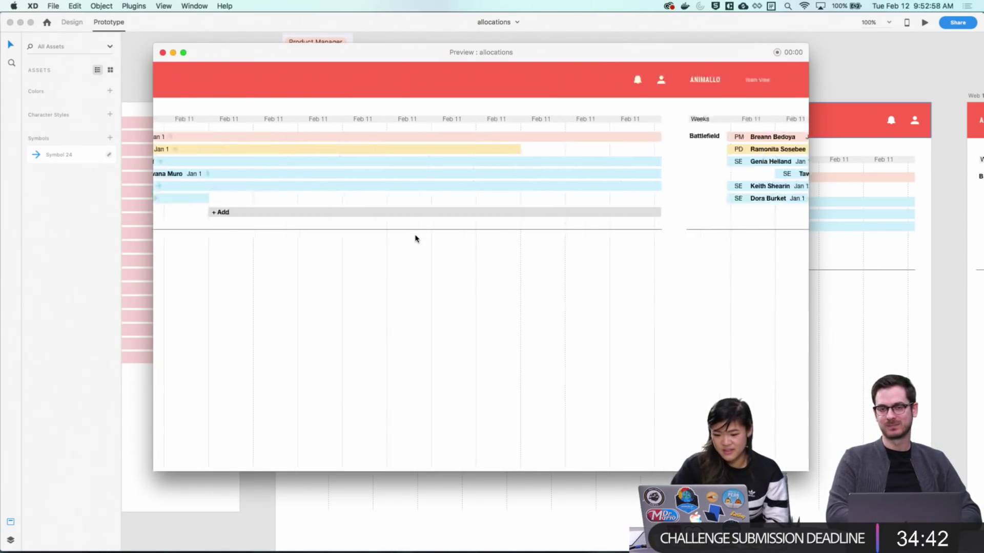
left_click(378, 215)
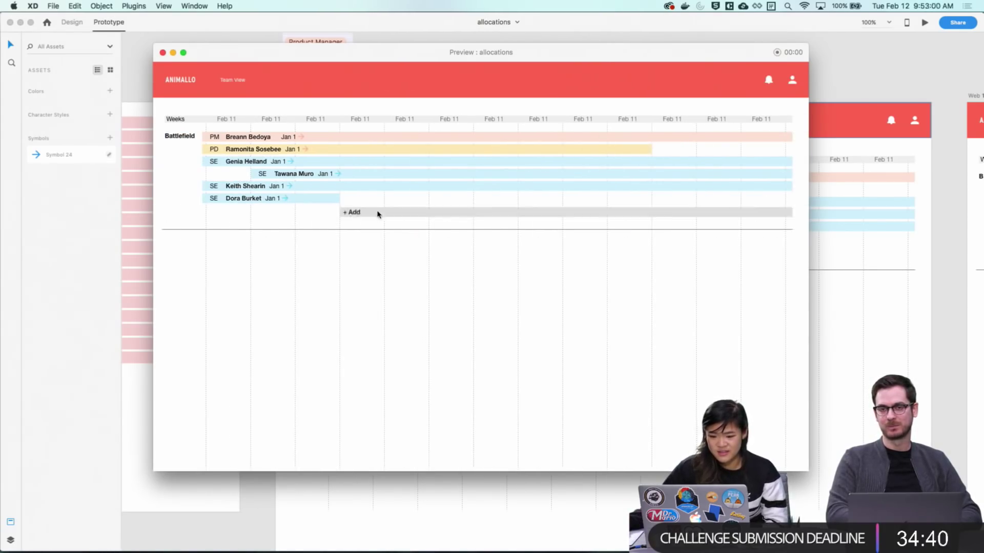
left_click(358, 220)
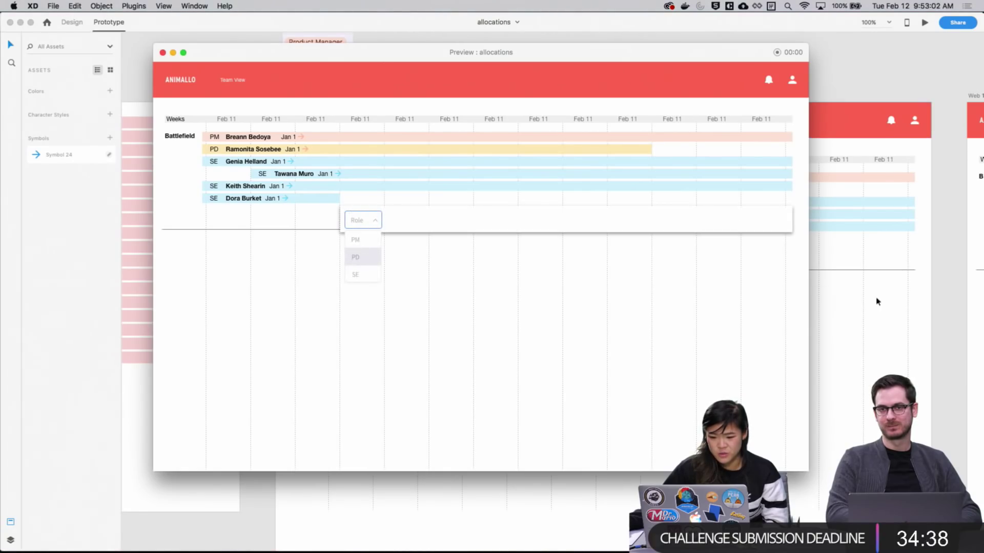
left_click(163, 53)
Back in Design mode, duplicate Web 1280 – 4 into a new Web 1280 – 5 artboard
left_click(72, 23)
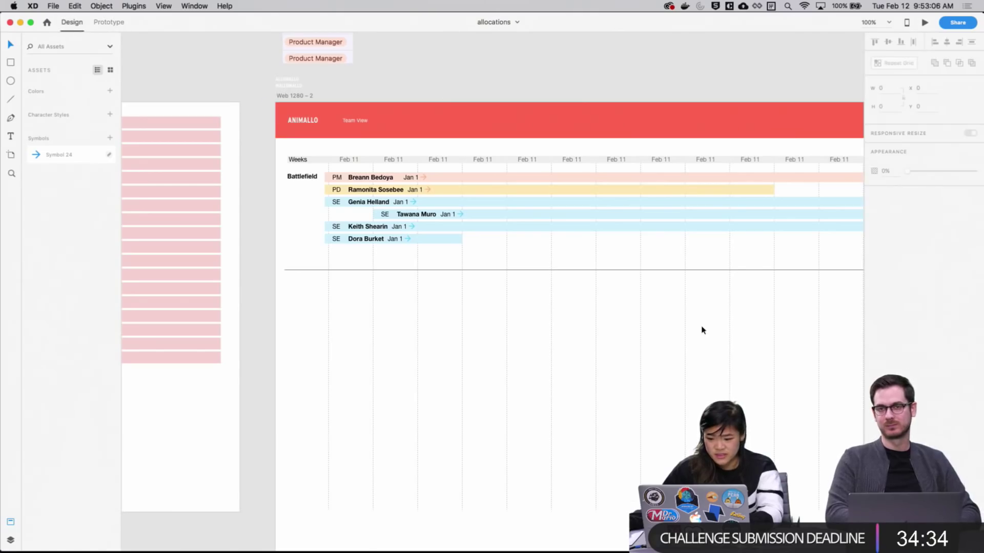
scroll(700, 328, "right", 10)
scroll(250, 288, "right", 5)
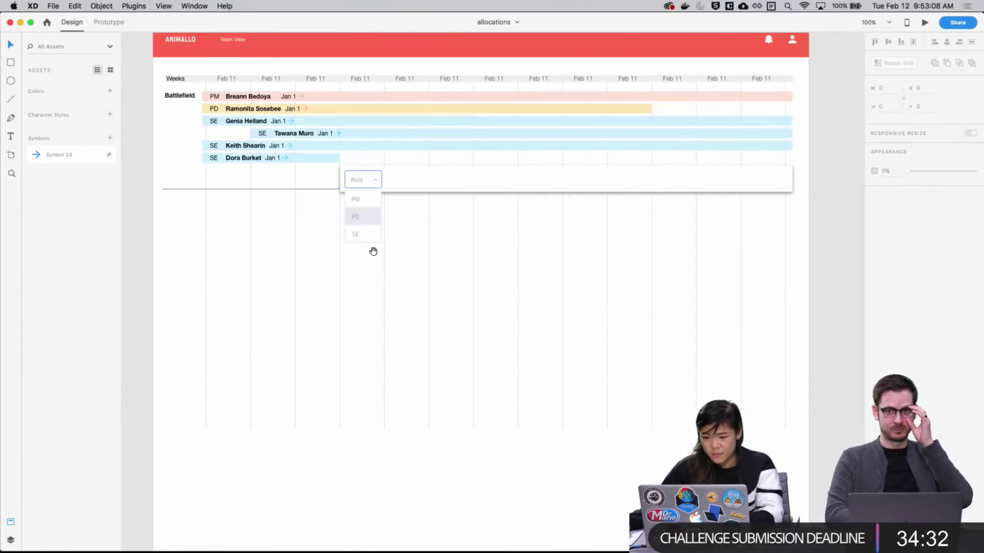
scroll(373, 248, "left", 1)
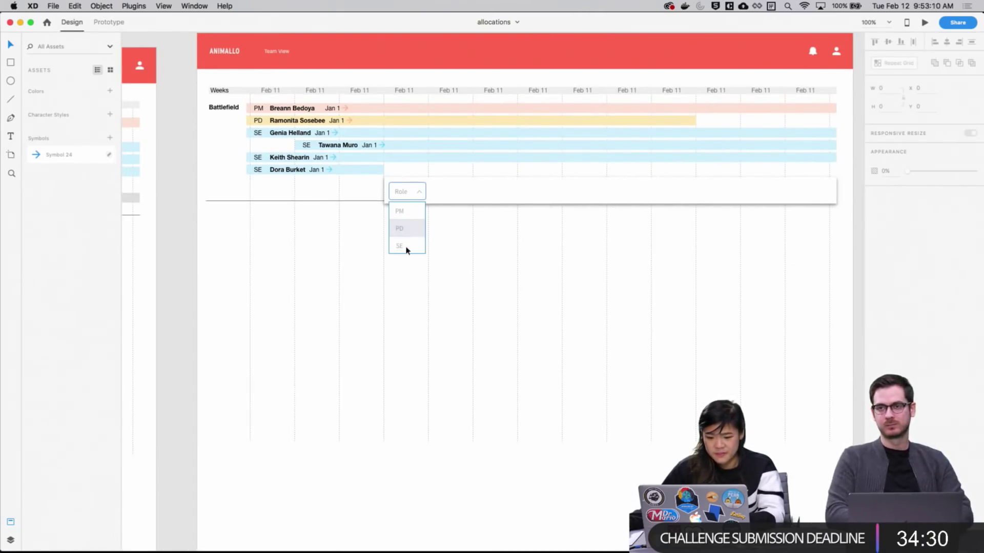
scroll(477, 285, "right", 6)
scroll(490, 279, "left", 8)
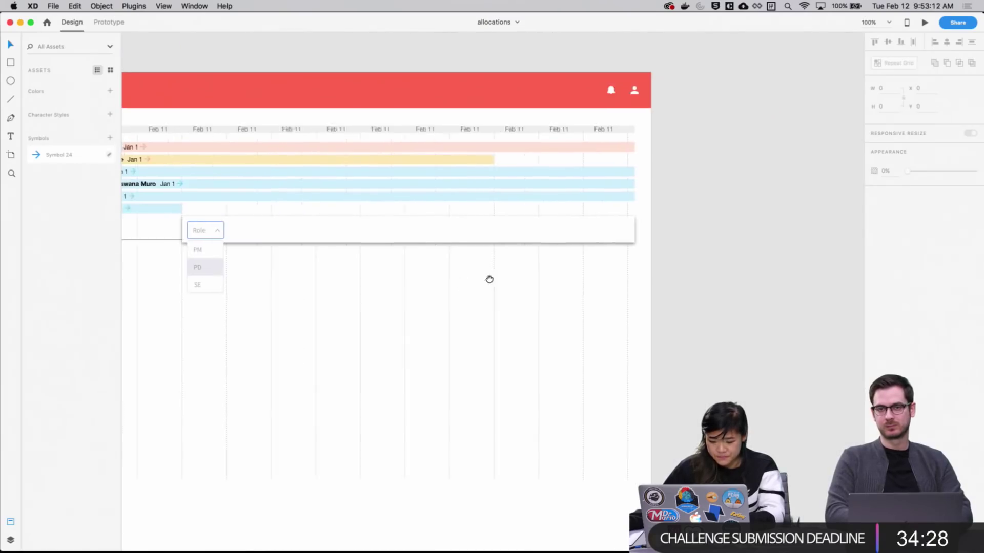
left_click(268, 75)
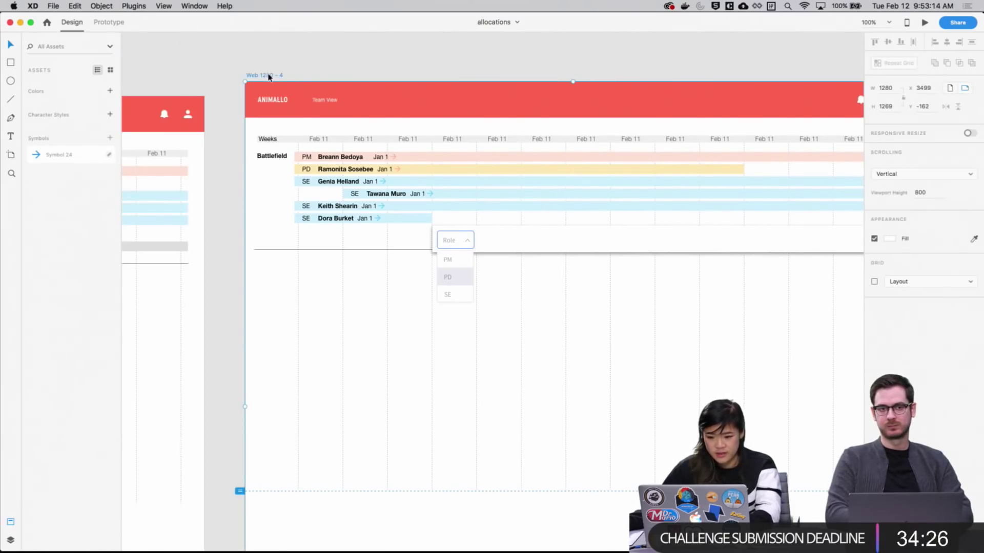
key("super+d")
left_click_drag(670, 334, 569, 401)
left_click(817, 308)
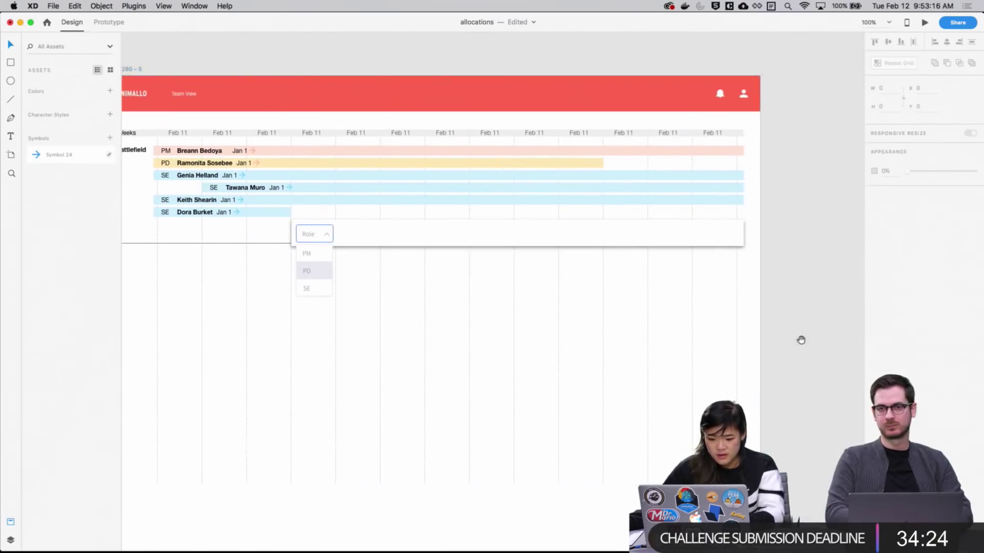
Delete the PM/PD/SE option list and change the Role placeholder text to SE
scroll(801, 341, "down", 2)
left_click(318, 246)
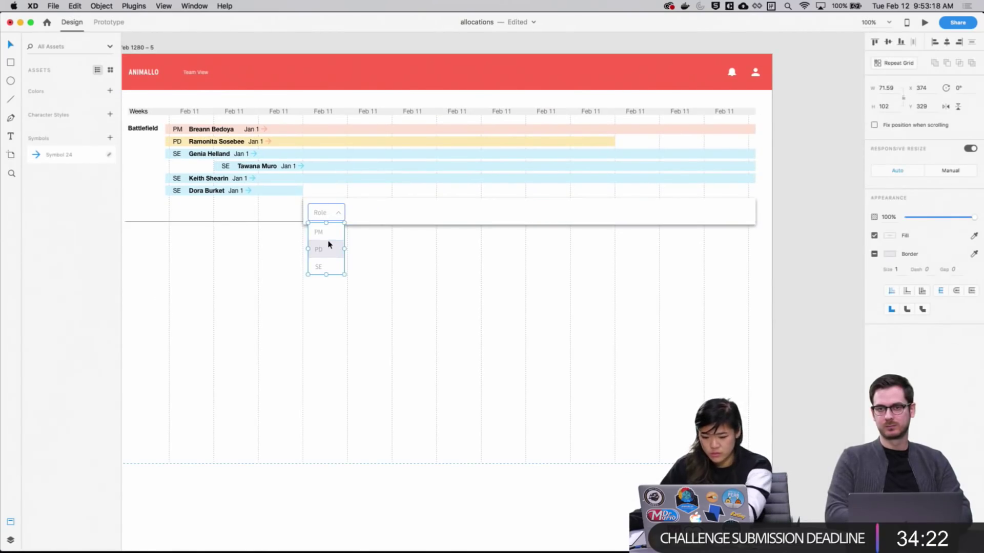
key("Delete")
double_click(318, 216)
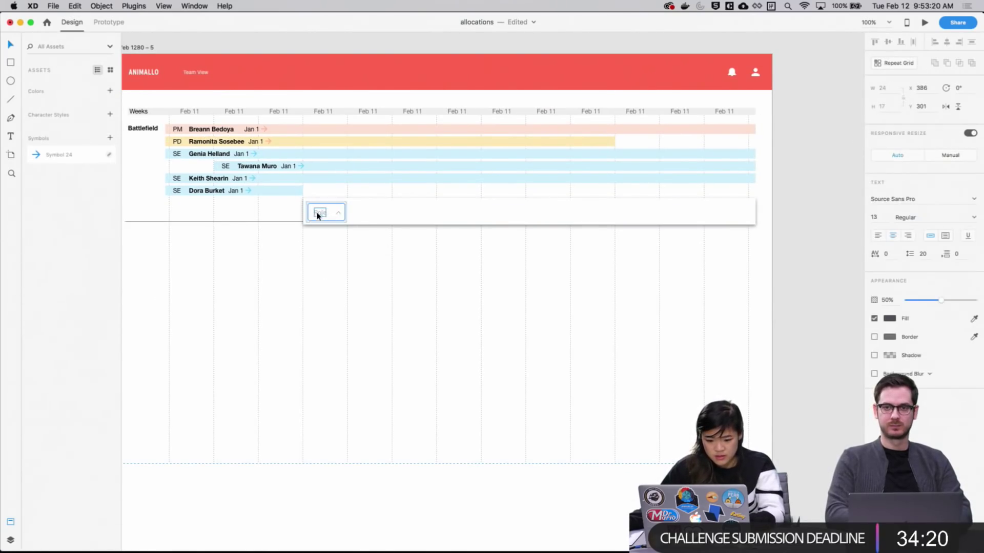
type("SE")
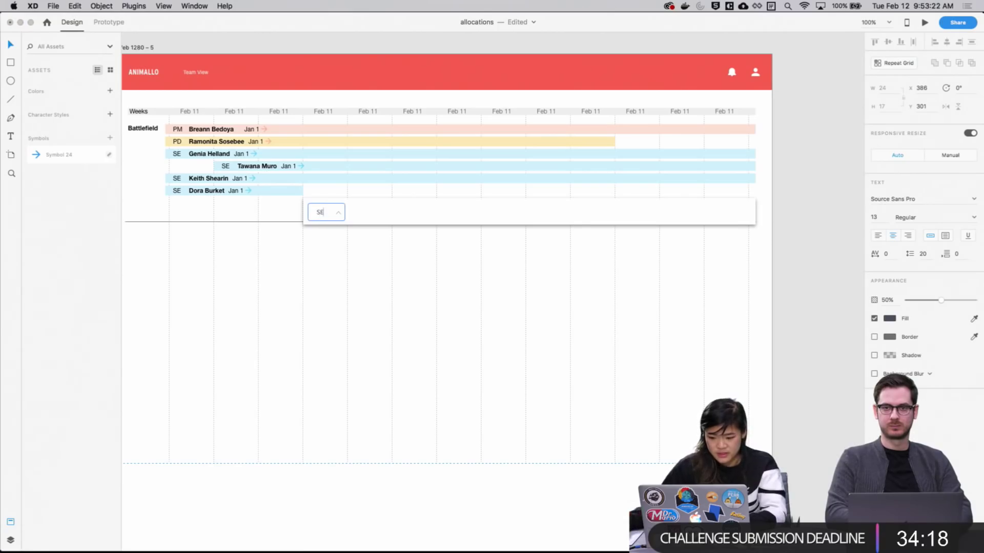
Rotate the dropdown's chevron by 90°
scroll(742, 207, "up", 1)
scroll(743, 207, "left", 1)
left_click(358, 230)
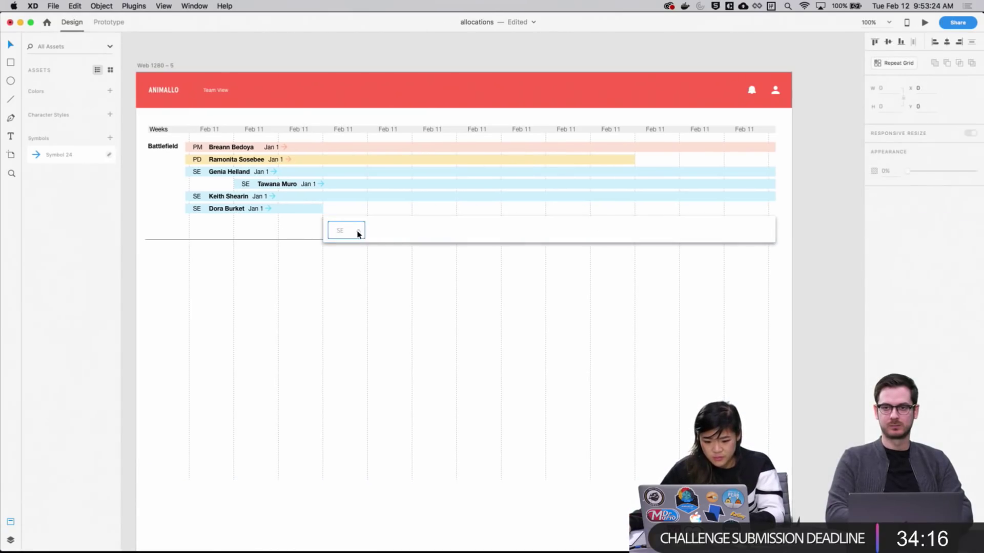
scroll(441, 272, "up", 5)
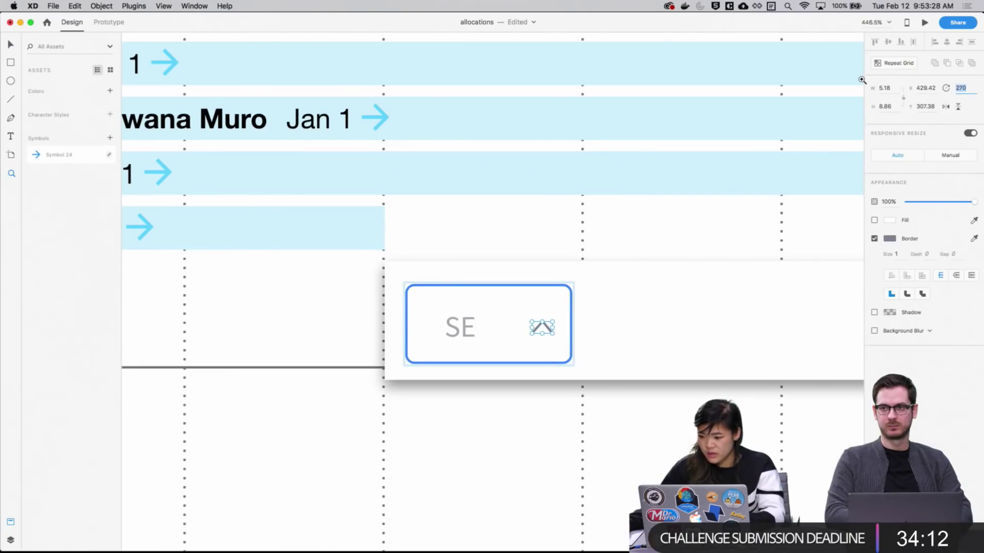
type("90")
key("Return")
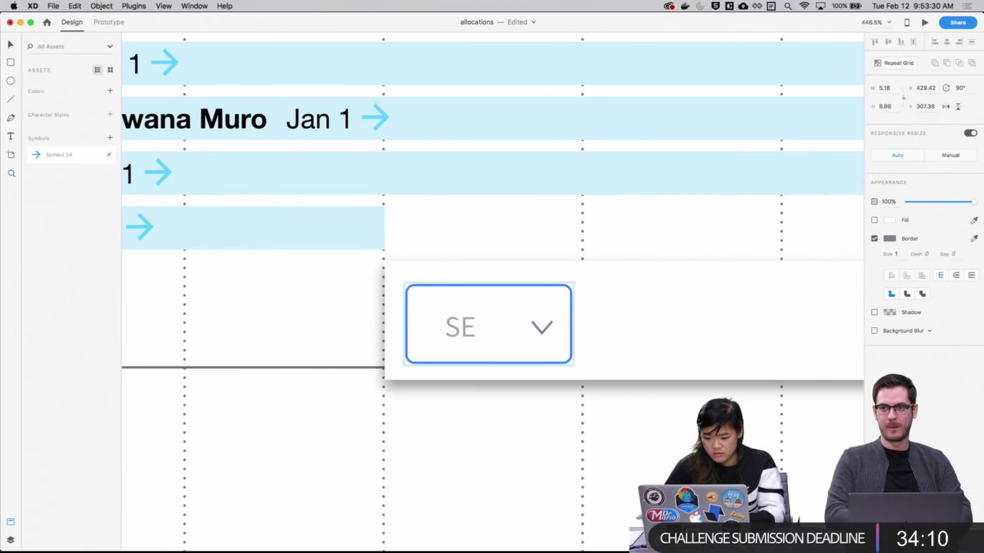
Give the box around SE a grey #CCCCCC border
scroll(638, 425, "up", 1)
scroll(639, 425, "down", 3)
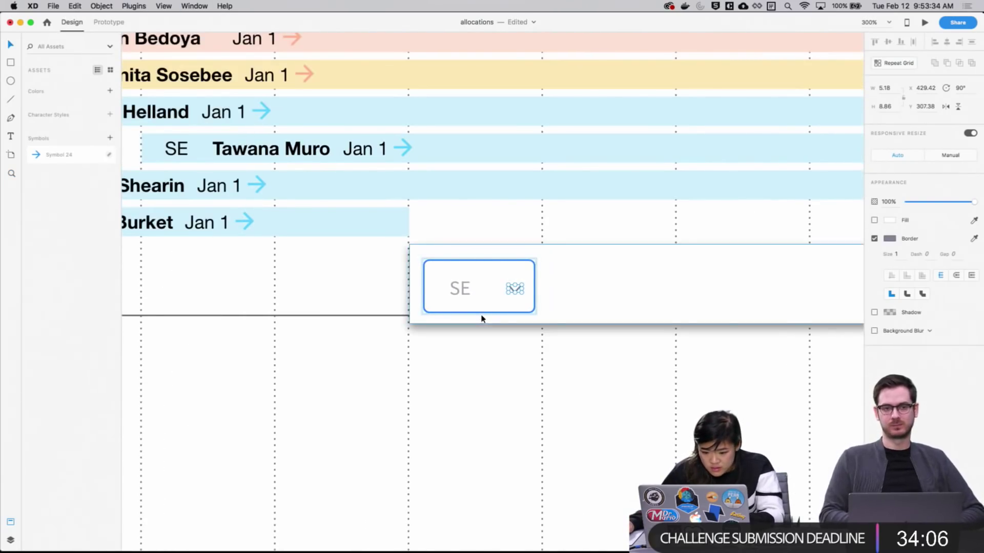
left_click(480, 312)
left_click(892, 259)
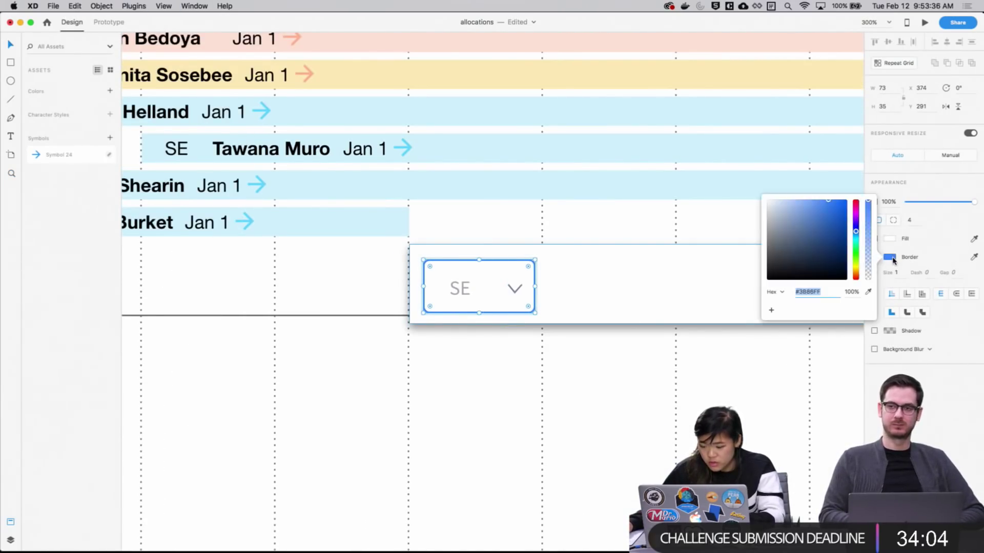
type("cccccc")
key("Return")
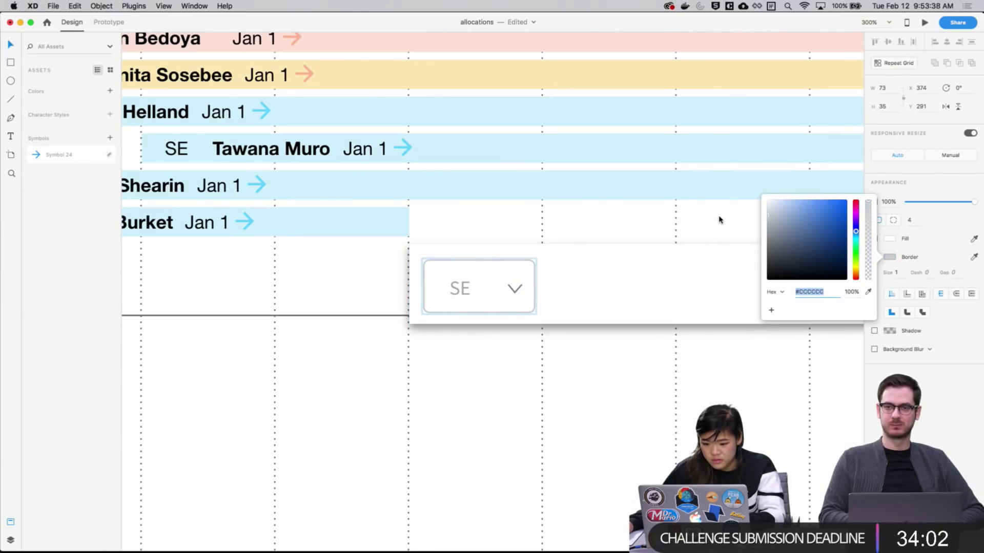
left_click(757, 398)
Zoom out to show the timeline's row names, then switch to the dashboard UI kit file
key("super+minus")
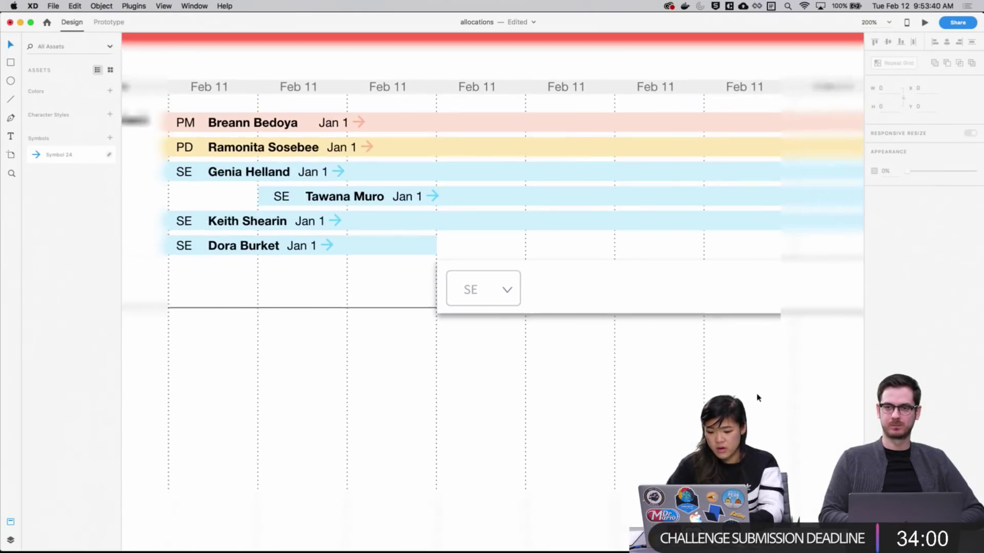
left_click_drag(757, 396, 491, 405)
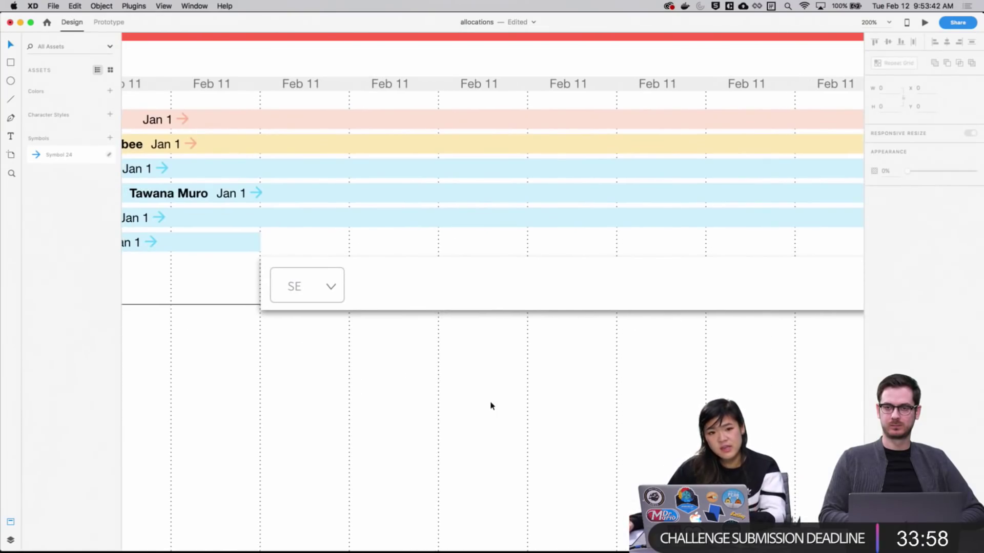
left_click_drag(392, 370, 615, 429)
left_click_drag(482, 293, 238, 184)
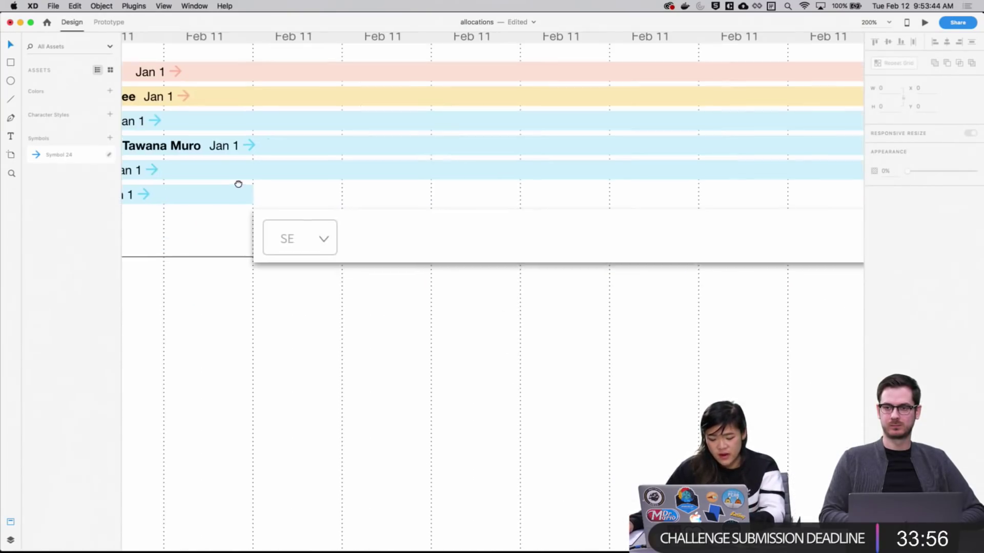
left_click_drag(458, 277, 520, 288)
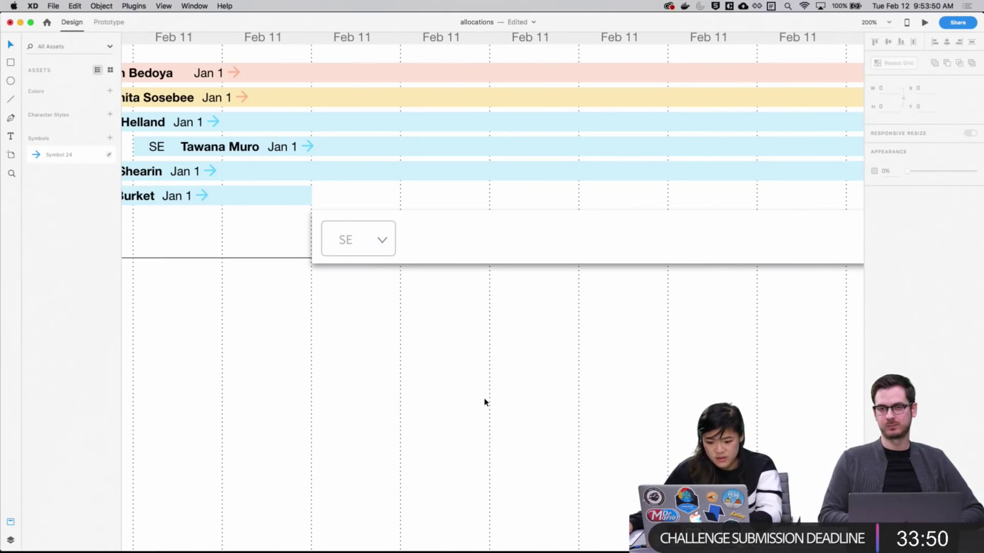
key("super+grave")
key("super+grave")
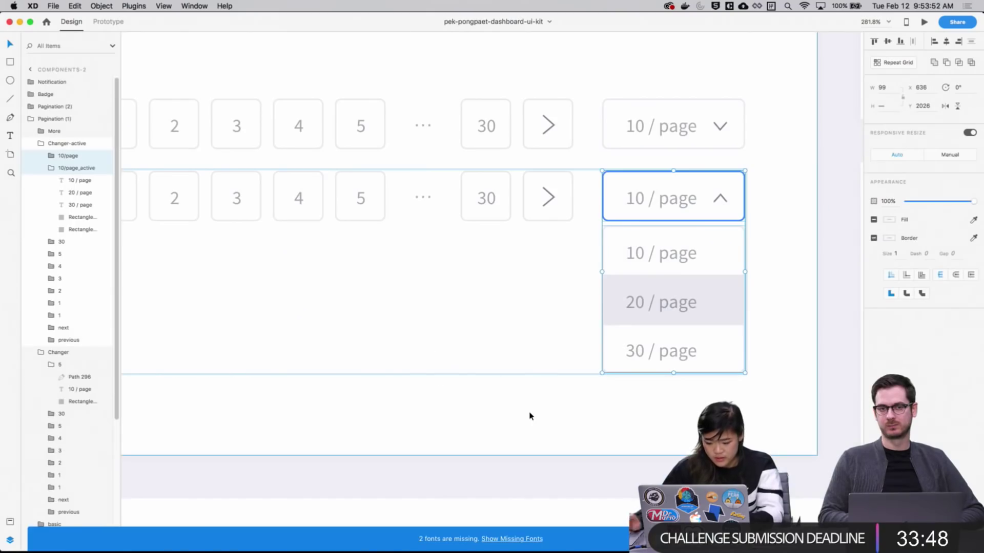
Zoom the UI kit view in on the Form Fields artboards
key("super+1")
left_click_drag(440, 410, 568, 61)
left_click_drag(311, 512, 603, 157)
key("super+0")
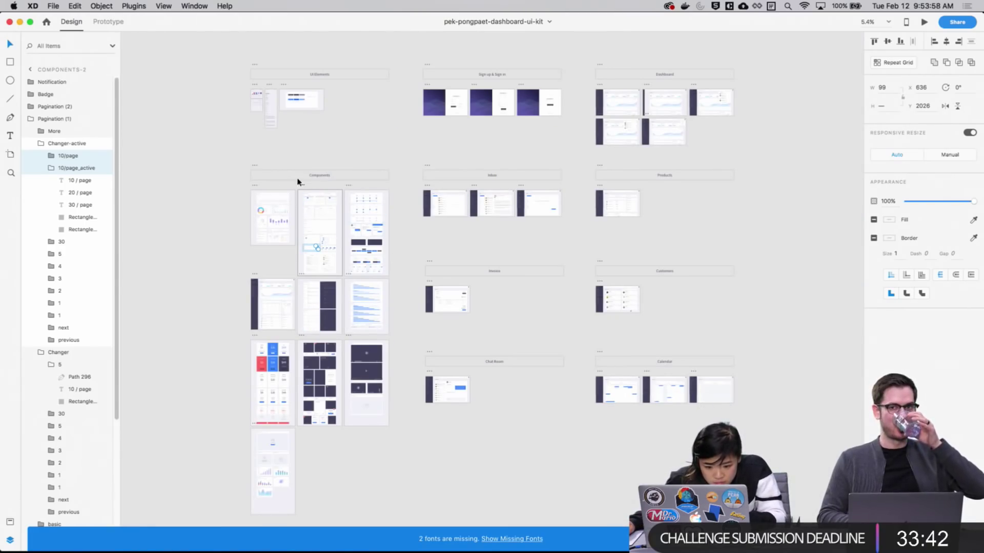
key("z")
left_click_drag(303, 281, 336, 327)
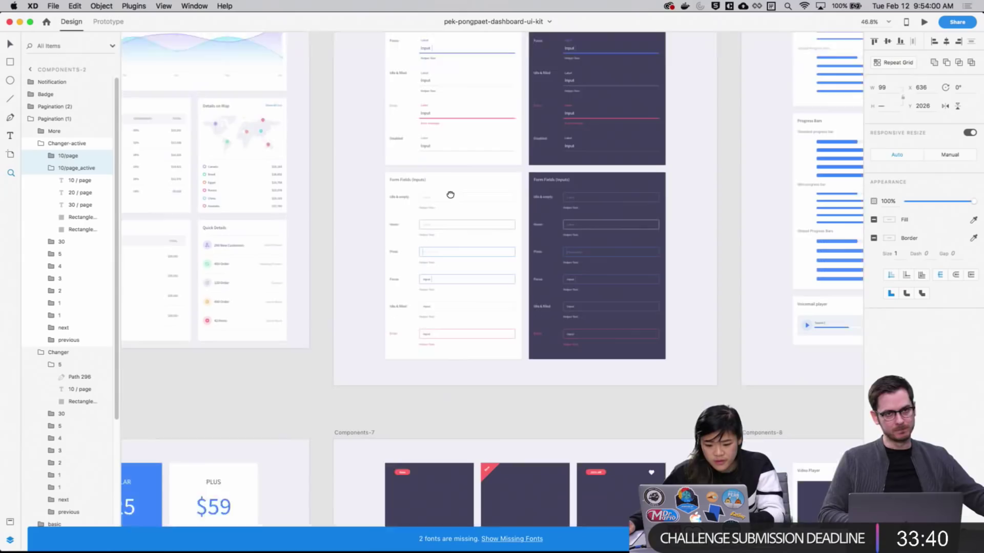
scroll(383, 223, "up", 2)
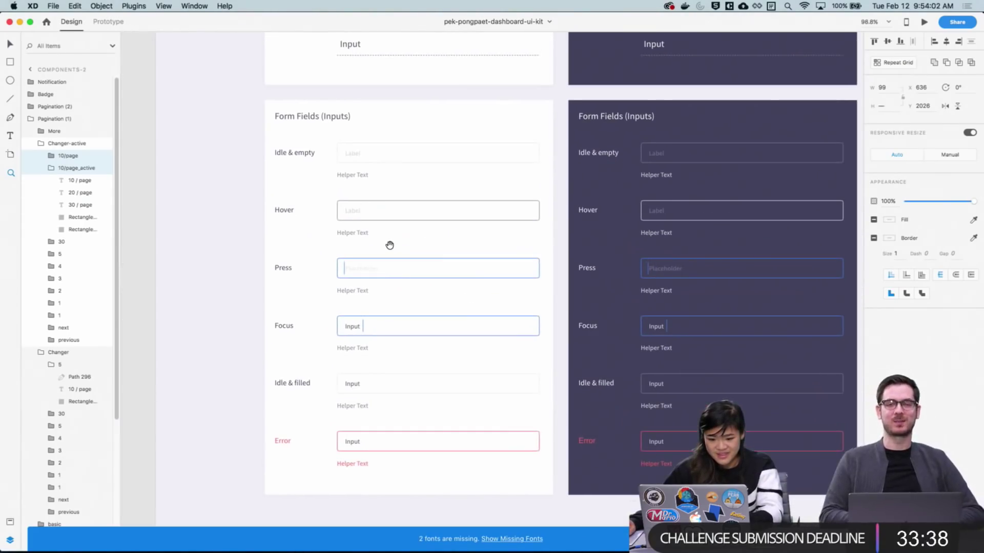
scroll(400, 275, "up", 2)
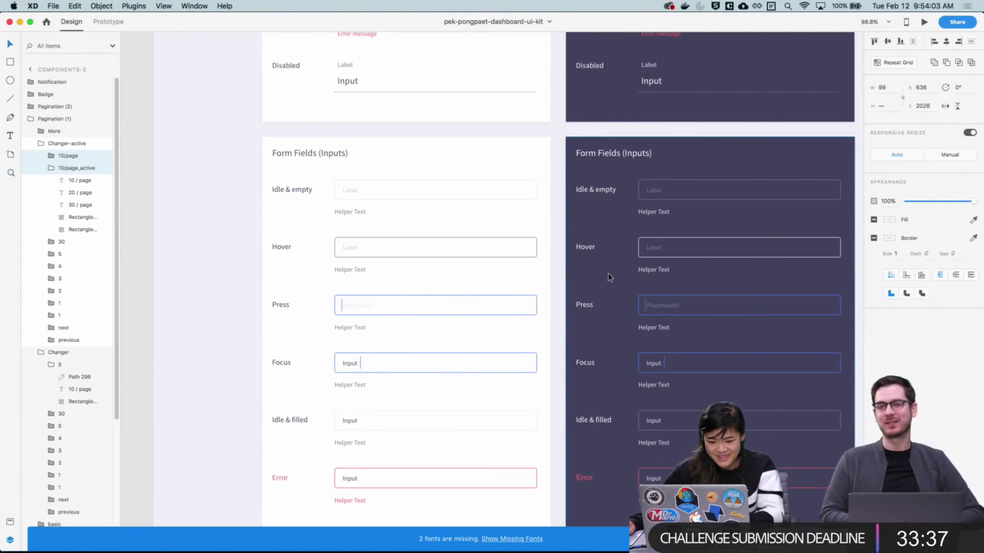
left_click(559, 275)
scroll(559, 275, "down", 4)
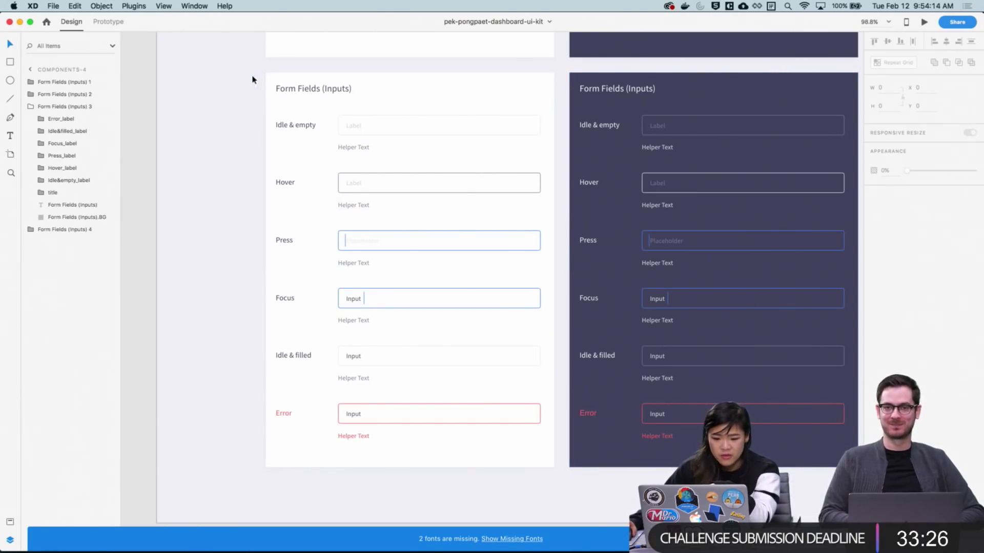
Copy the Press input field from Form Fields (Inputs) 3 and paste it into allocations
left_click_drag(248, 69, 567, 485)
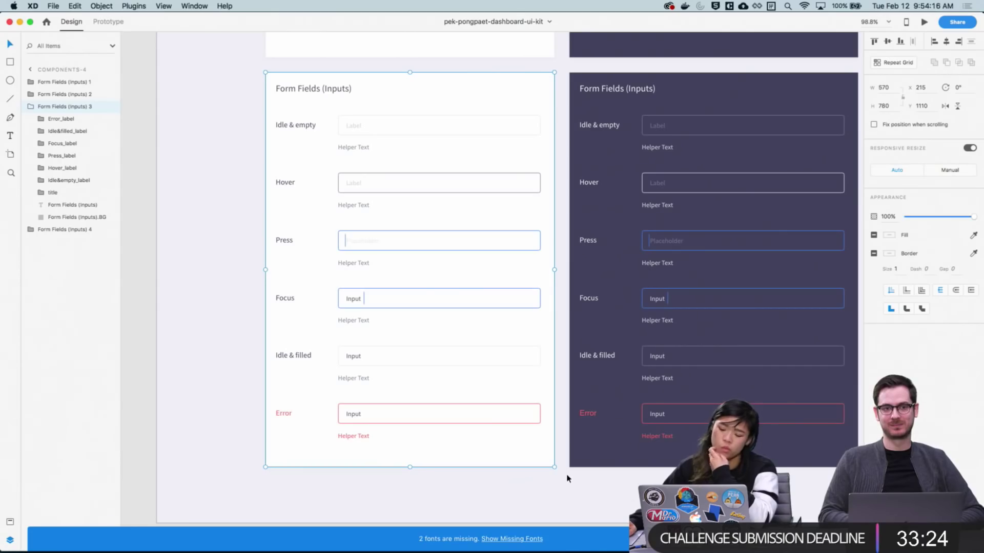
left_click(253, 214)
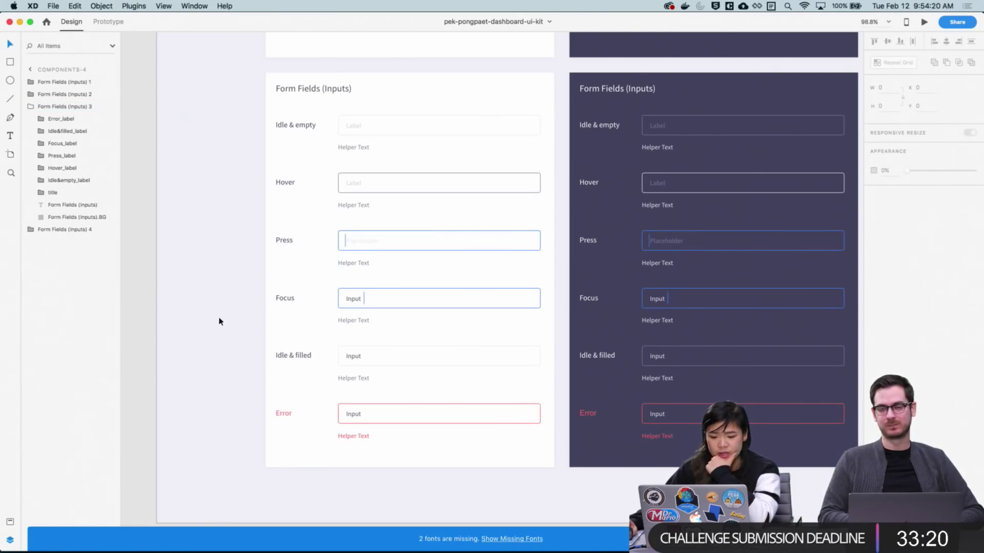
left_click(399, 254)
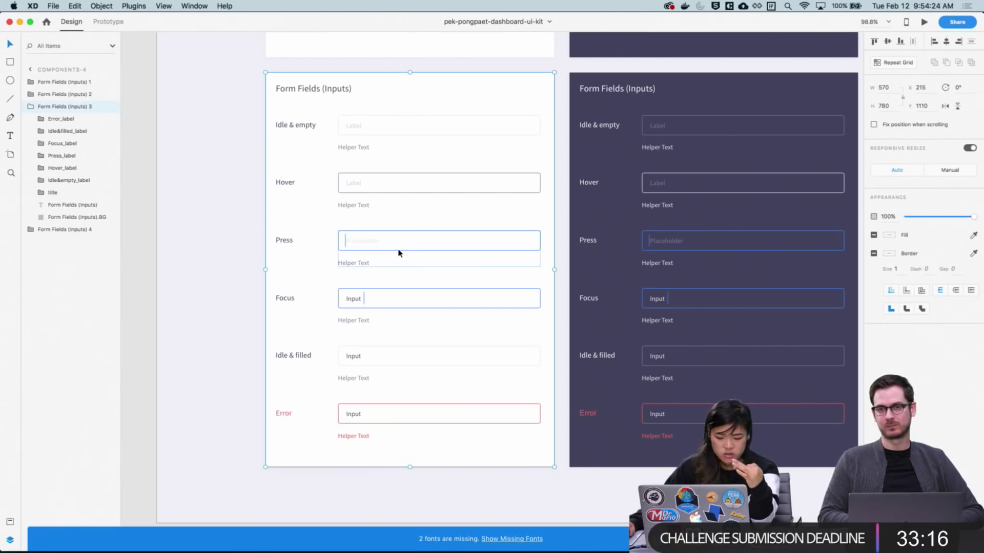
double_click(399, 253)
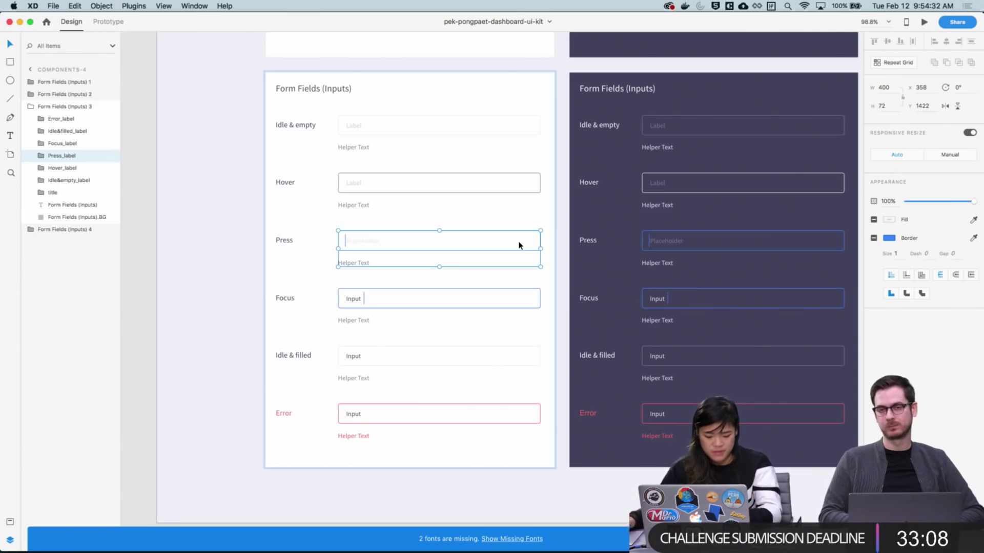
key("super+c")
key("super+grave")
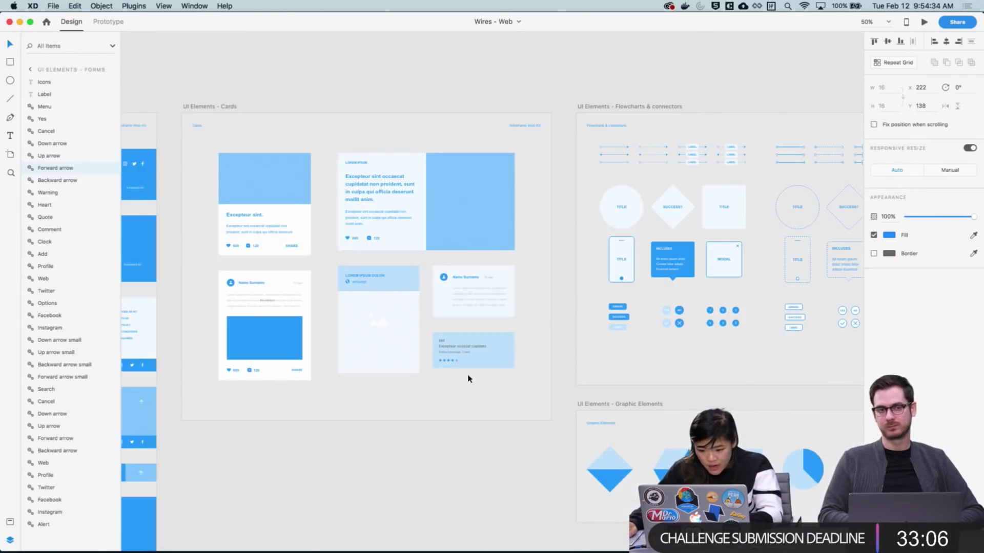
key("super+grave")
key("super+v")
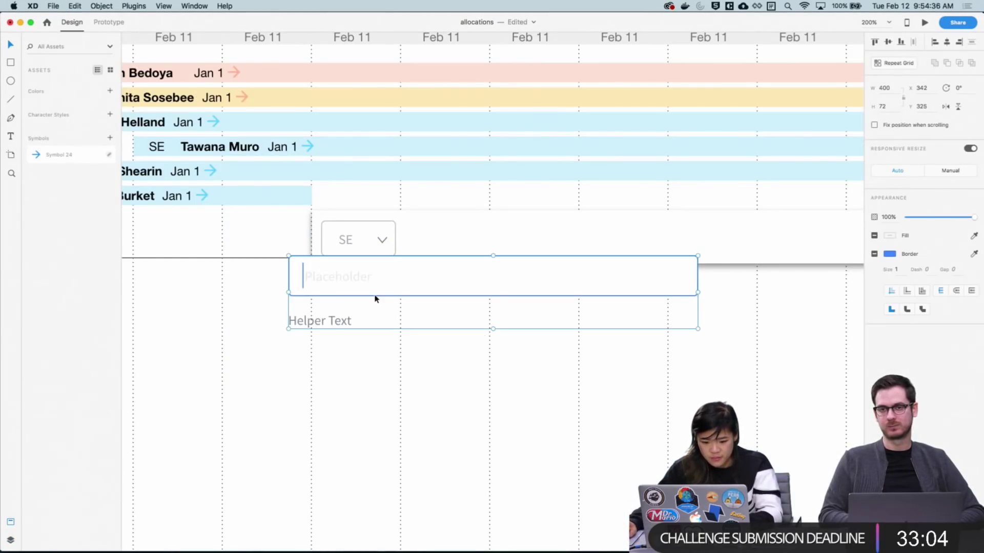
Move the copied input field beside the SE dropdown and delete its helper text
left_click_drag(374, 299, 489, 263)
scroll(555, 362, "down", 2)
scroll(536, 294, "up", 1)
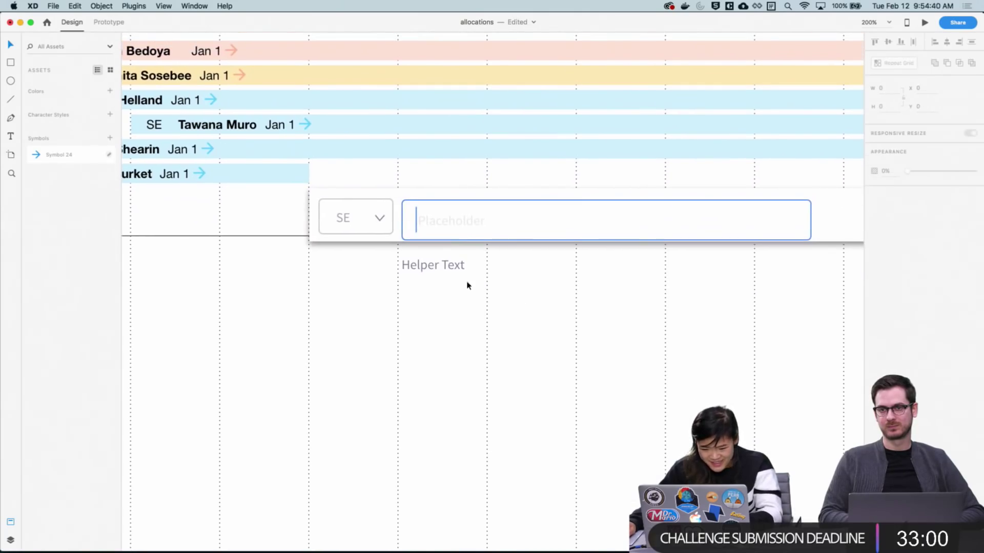
key("Delete")
left_click(461, 278)
scroll(505, 314, "up", 2)
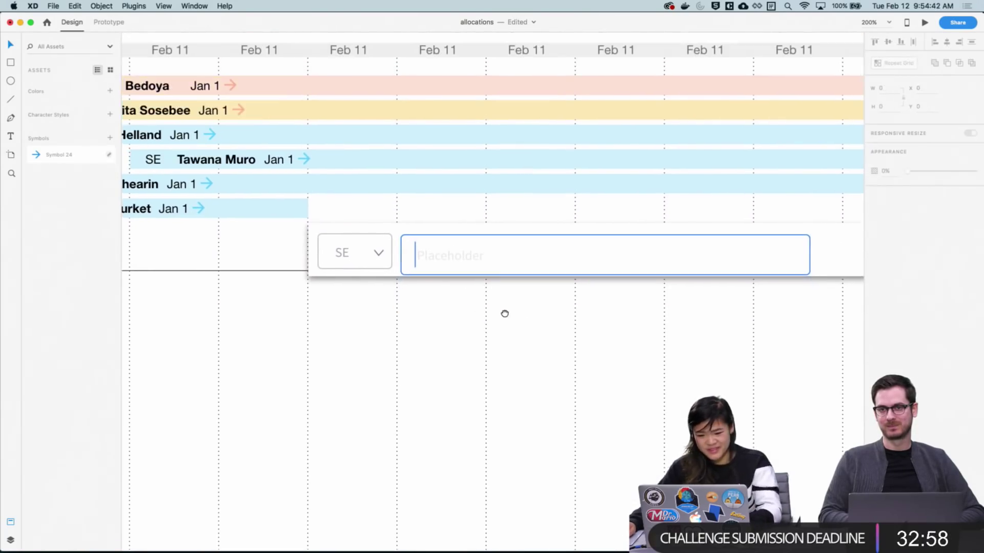
Shorten the height of the pasted input field's inner box
left_click(521, 280)
left_click(483, 369)
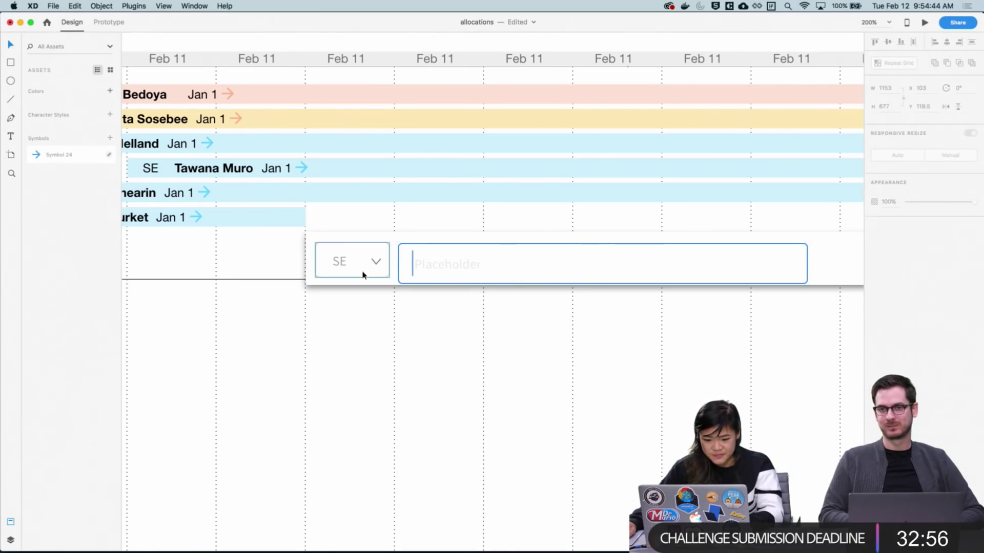
scroll(587, 336, "right", 3)
left_click(620, 274)
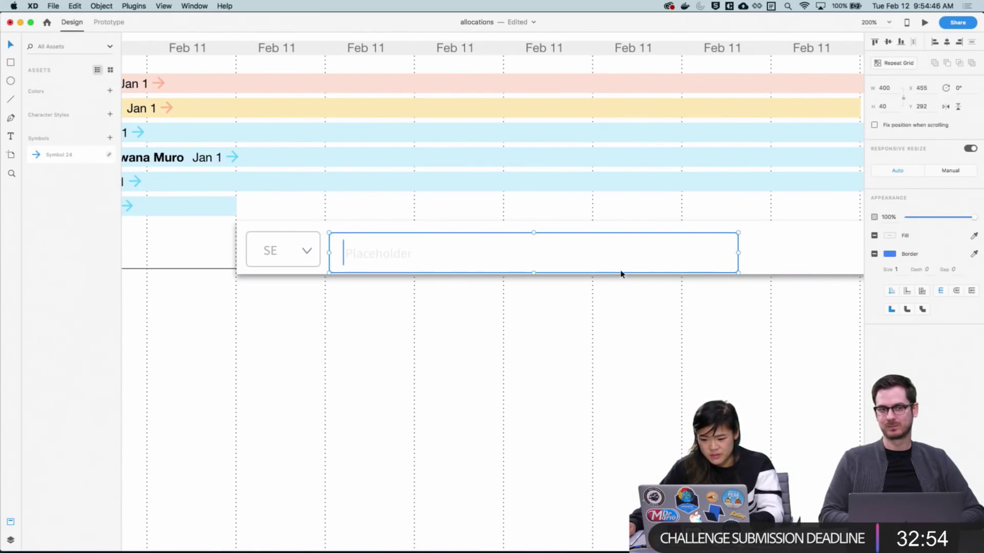
double_click(597, 258)
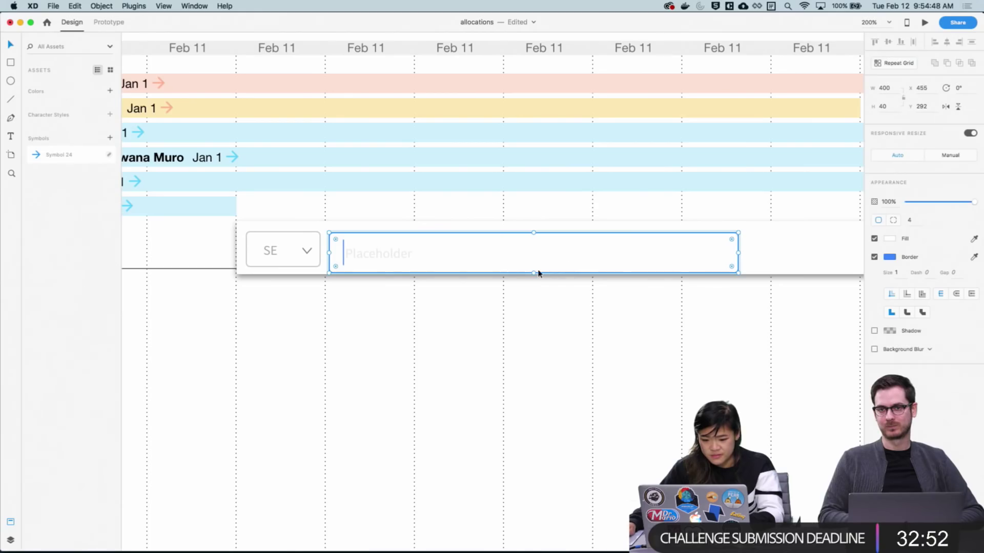
left_click_drag(534, 273, 536, 267)
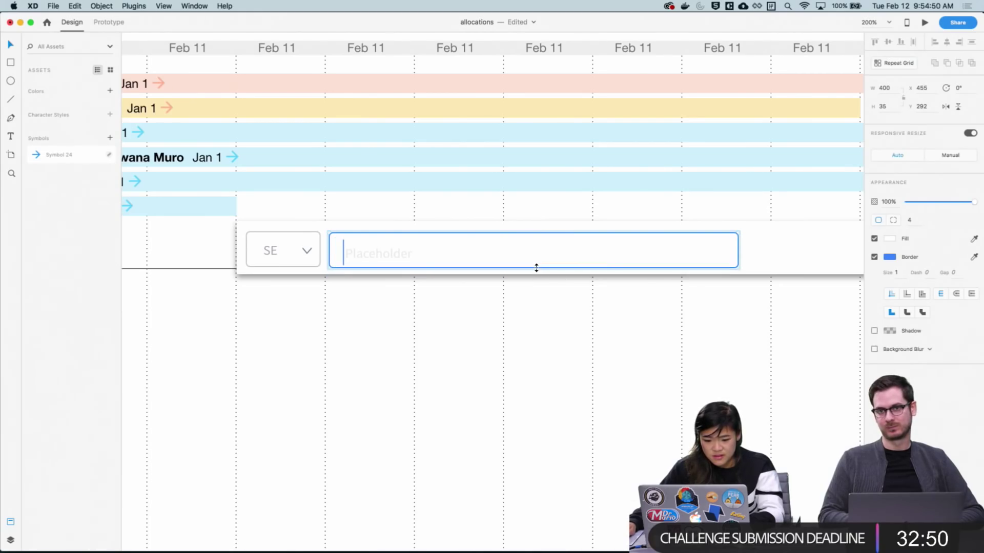
left_click(452, 323)
scroll(483, 281, "left", 5)
Zoom to 300% and select the input field's caret line and placeholder text
key("super+equal")
key("super+equal")
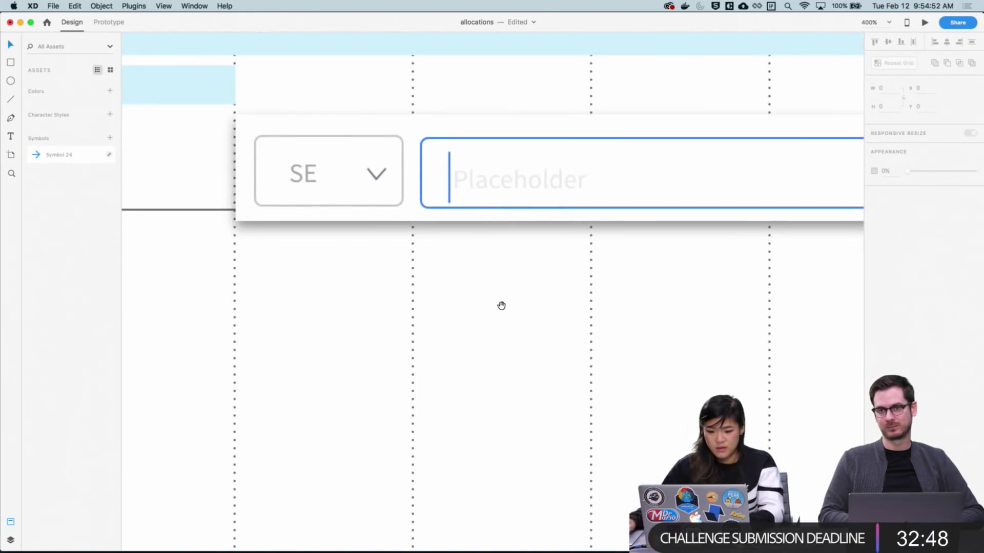
scroll(505, 272, "up", 2)
left_click(509, 193)
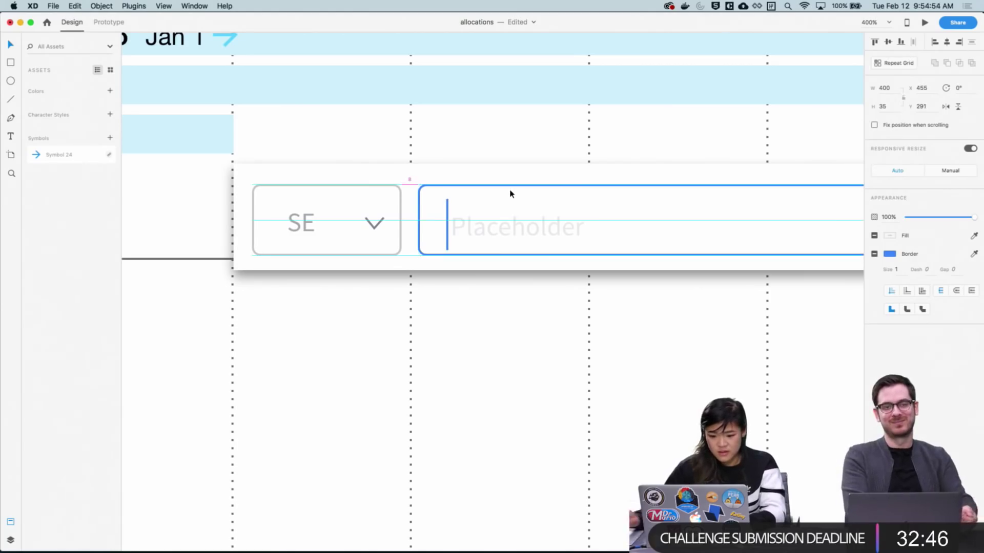
left_click(542, 384)
scroll(461, 263, "left", 2)
left_click_drag(403, 258, 369, 253)
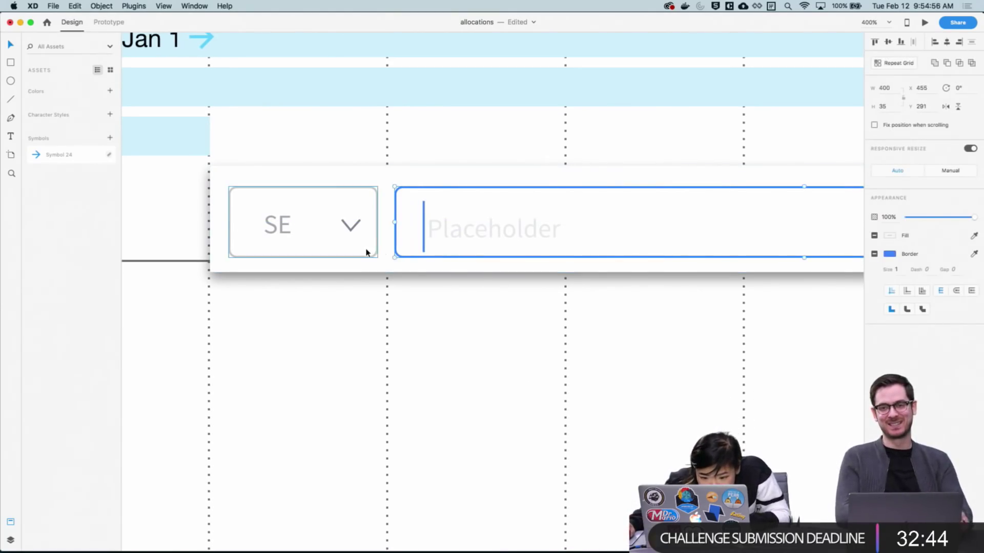
scroll(468, 261, "up", 1)
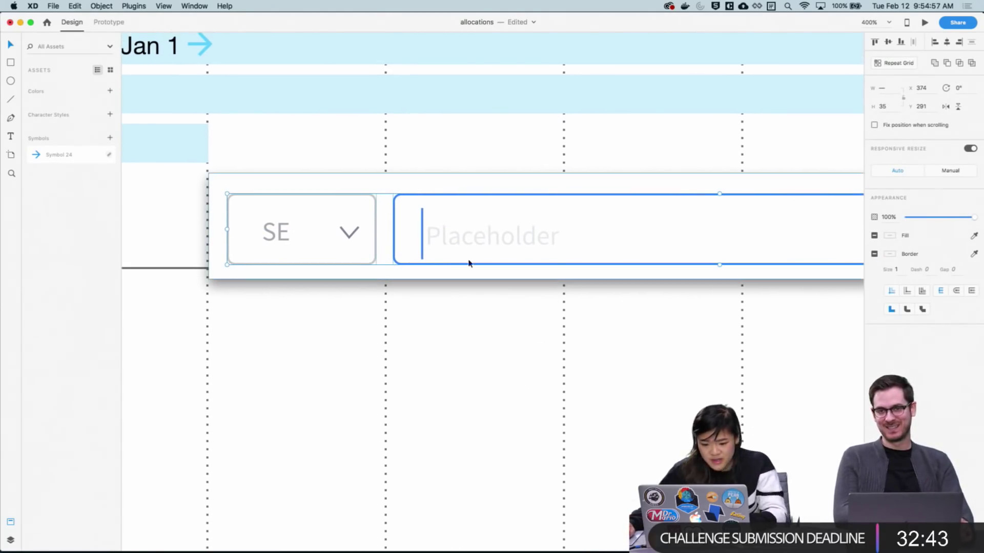
double_click(423, 240)
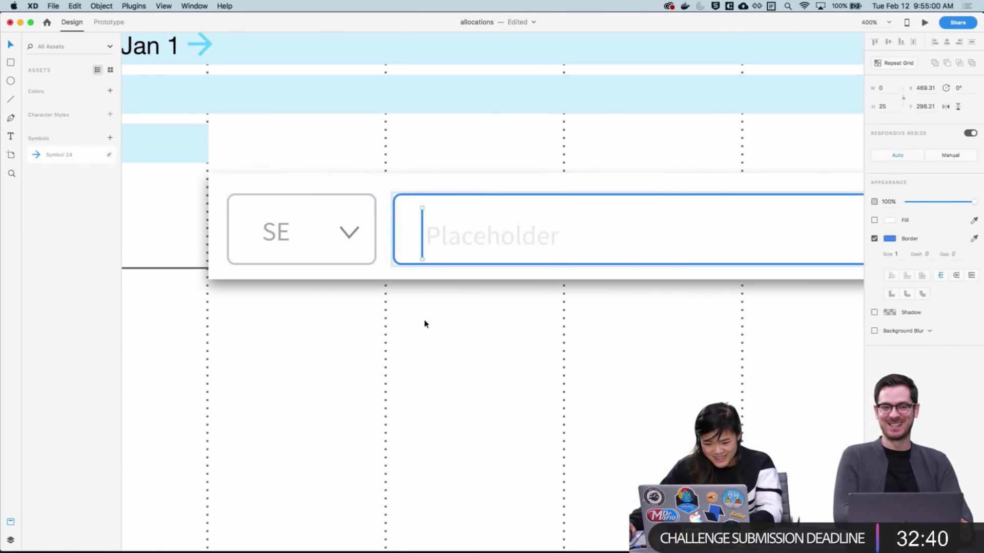
left_click(422, 247)
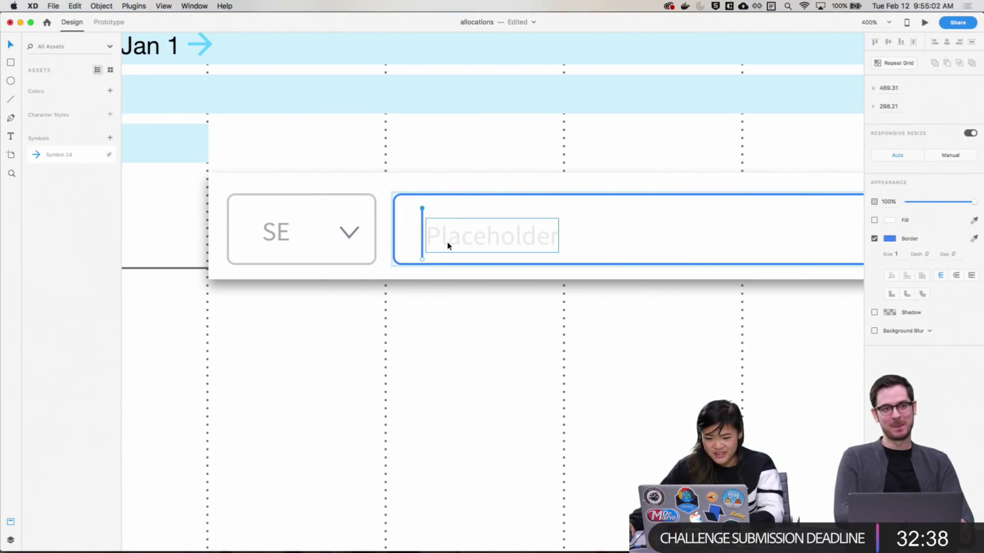
left_click(471, 247, "shift")
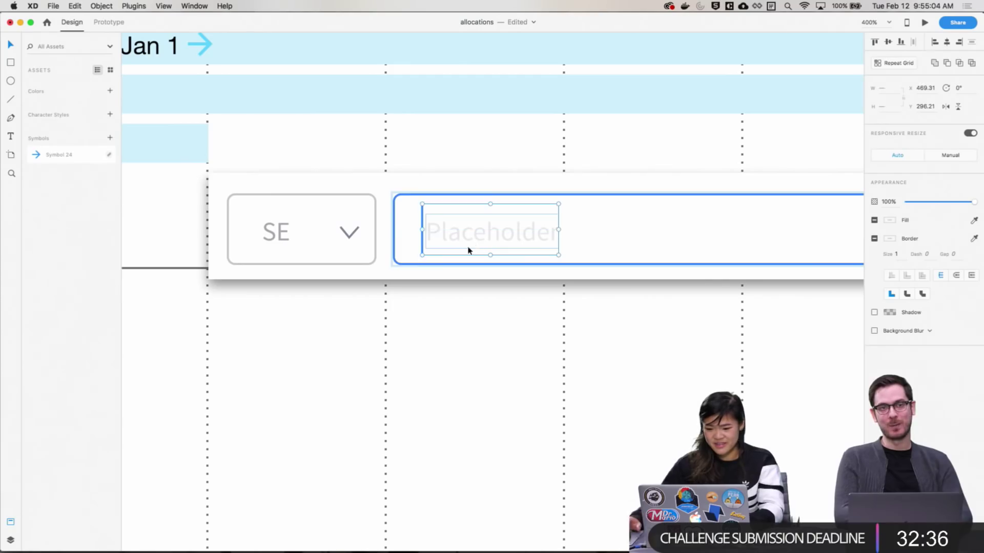
left_click(479, 331)
Change the input field's placeholder text to 'Name'
scroll(480, 338, "down", 3)
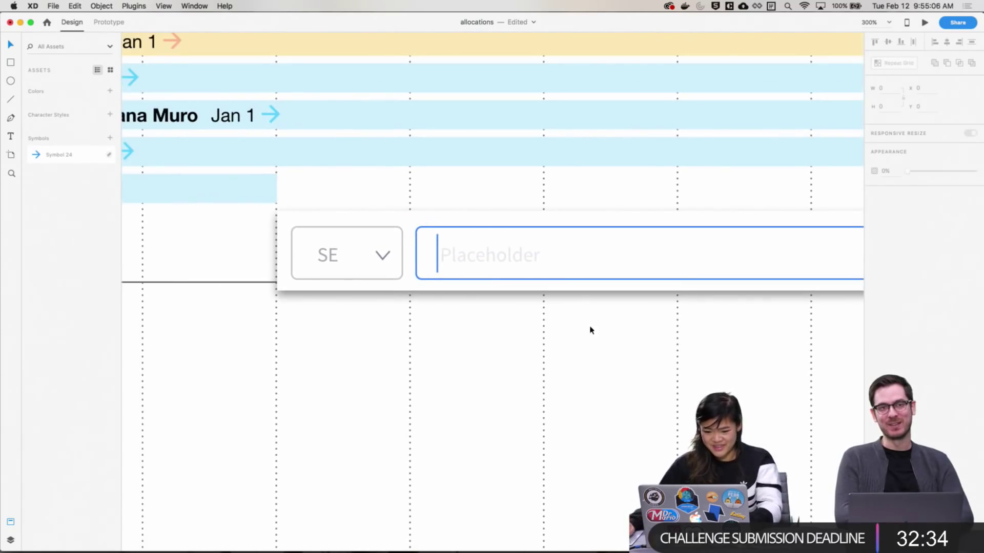
left_click(486, 265)
double_click(490, 259)
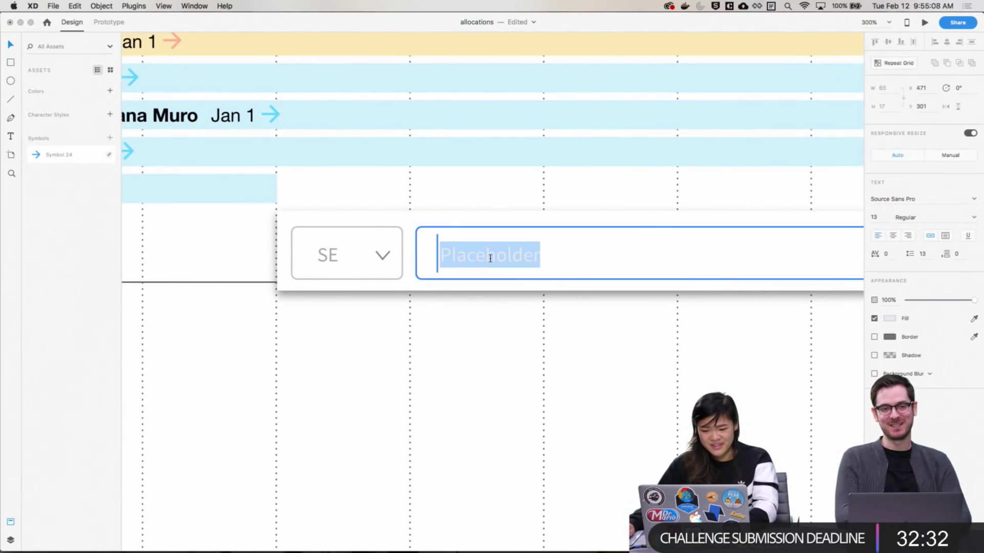
type("Name")
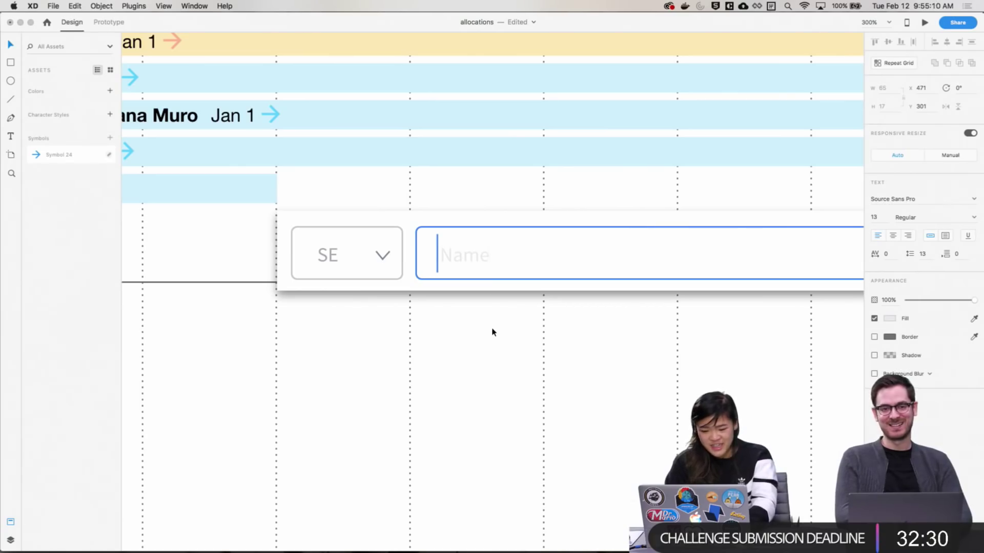
key("Escape")
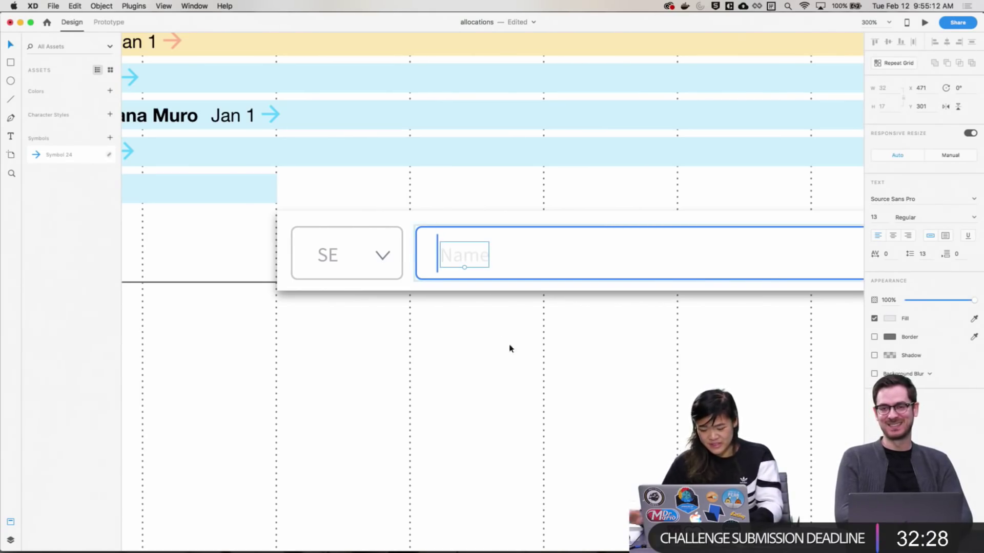
left_click(509, 388)
Narrow the Name input box by pulling its right edge partway across the grid
left_click_drag(660, 395, 596, 408)
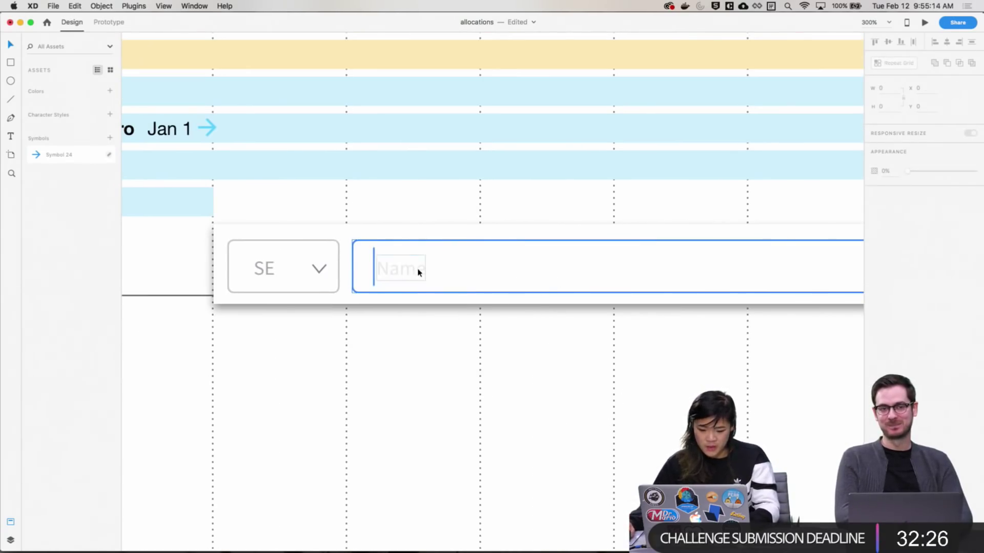
key("super+minus")
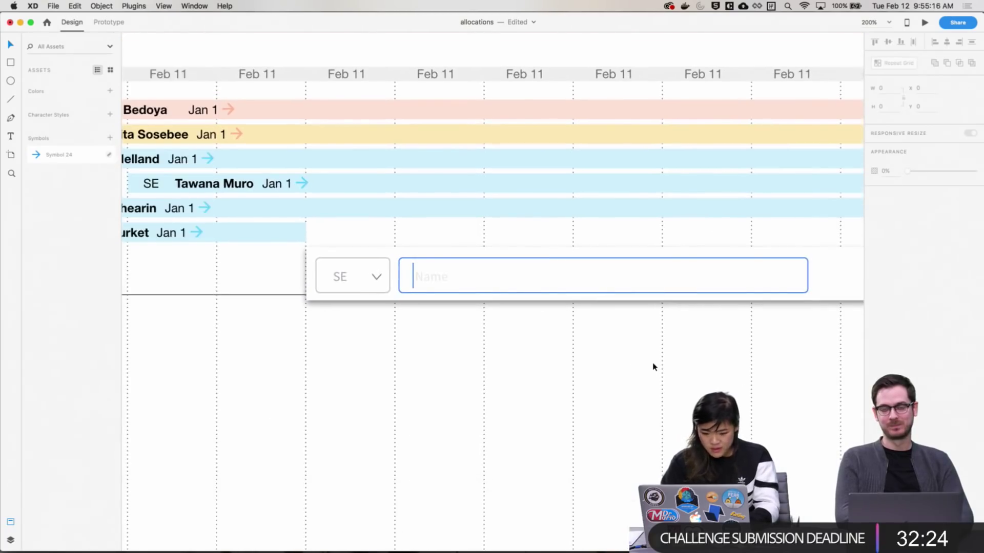
scroll(633, 357, "right", 5)
scroll(646, 330, "left", 1)
left_click(623, 271)
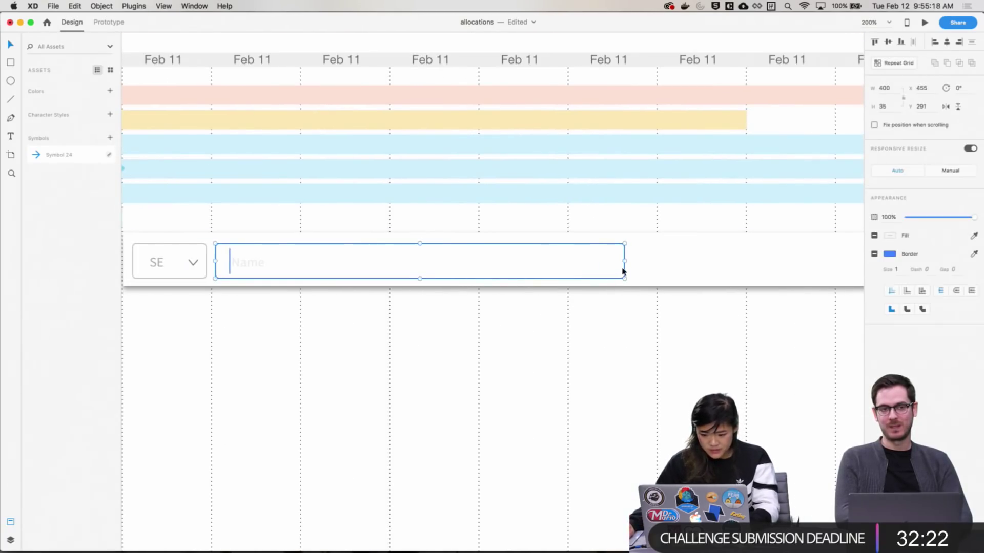
left_click_drag(623, 261, 511, 263)
left_click(504, 360)
Save the document with the Team View artboard selected
scroll(504, 360, "left", 5)
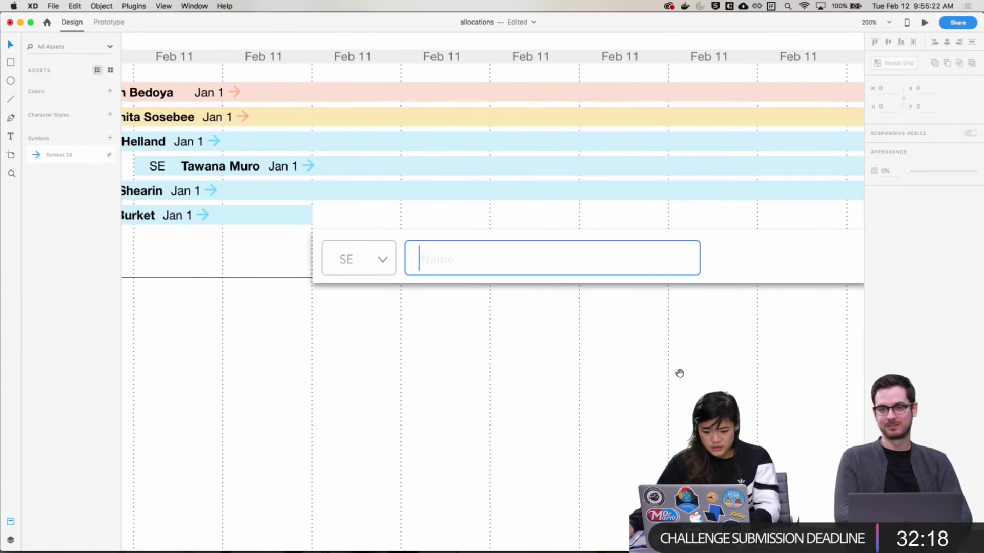
scroll(554, 327, "right", 1)
scroll(554, 327, "left", 10)
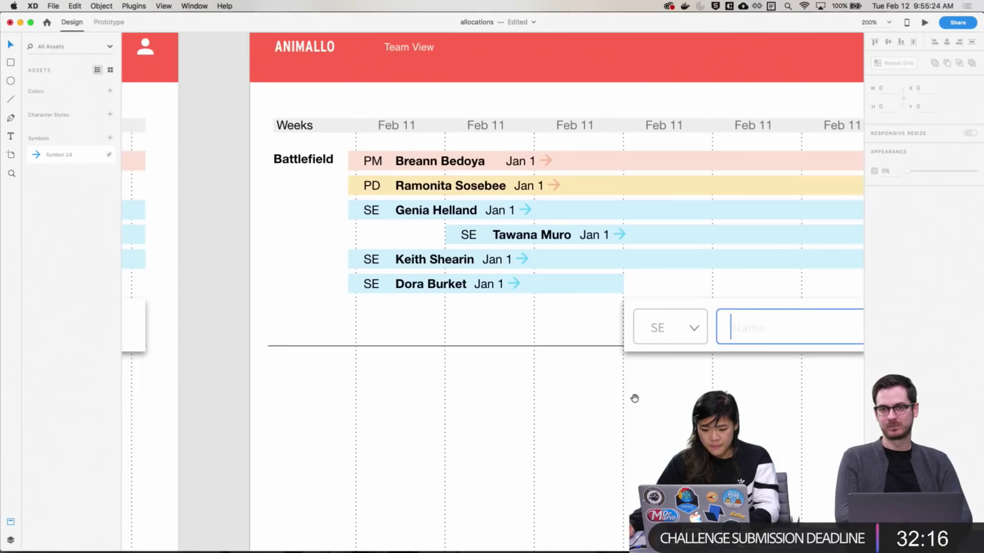
scroll(635, 398, "up", 5)
left_click(283, 105)
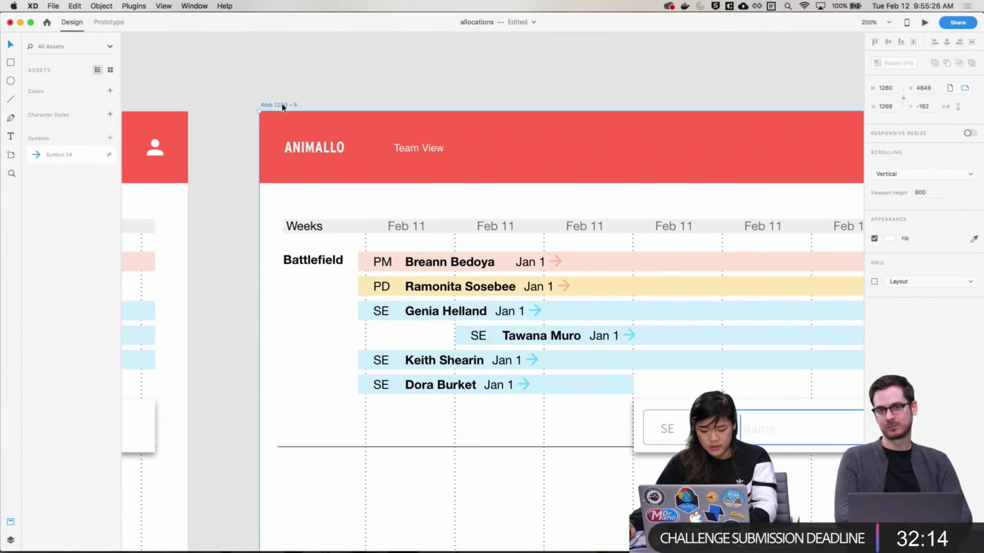
key("super+s")
left_click_drag(727, 275, 450, 206)
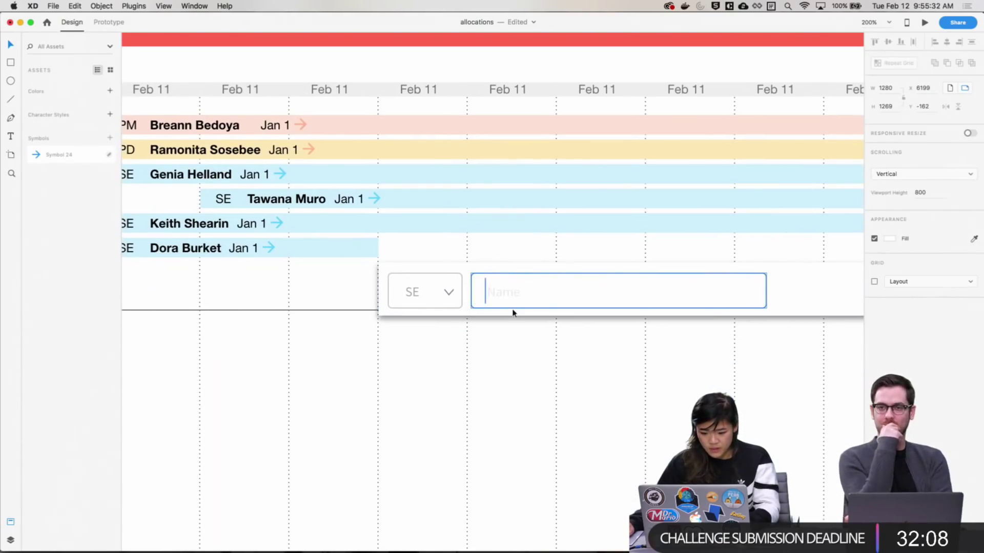
scroll(557, 402, "up", 2)
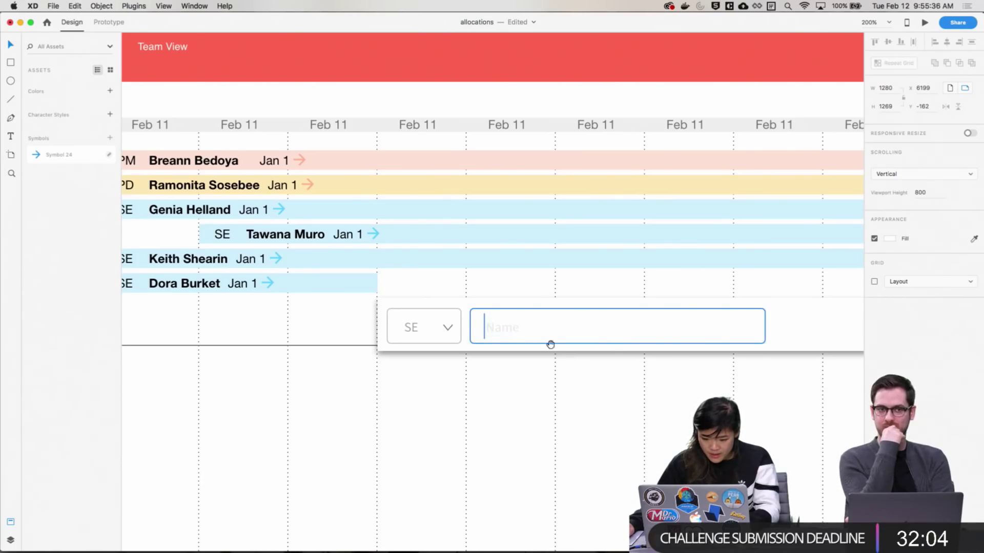
Replace the Name placeholder with a sample member's name in black #000000 text
left_click(508, 331)
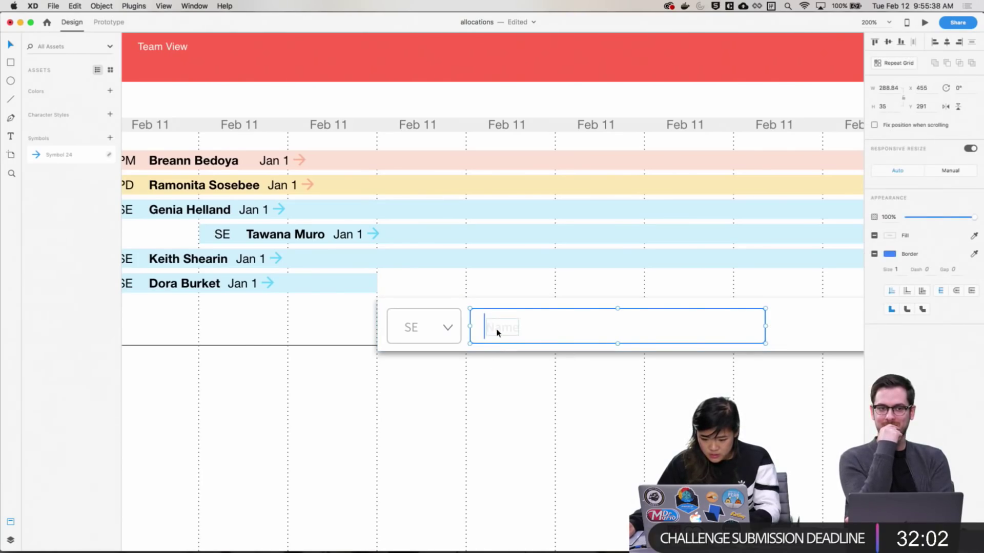
double_click(496, 332)
double_click(496, 332)
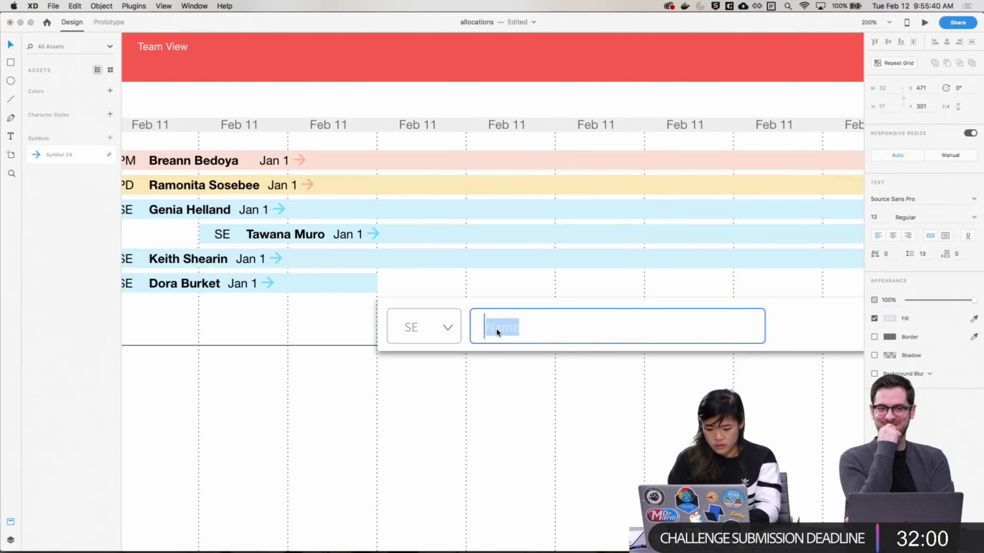
key("BackSpace")
key("Escape")
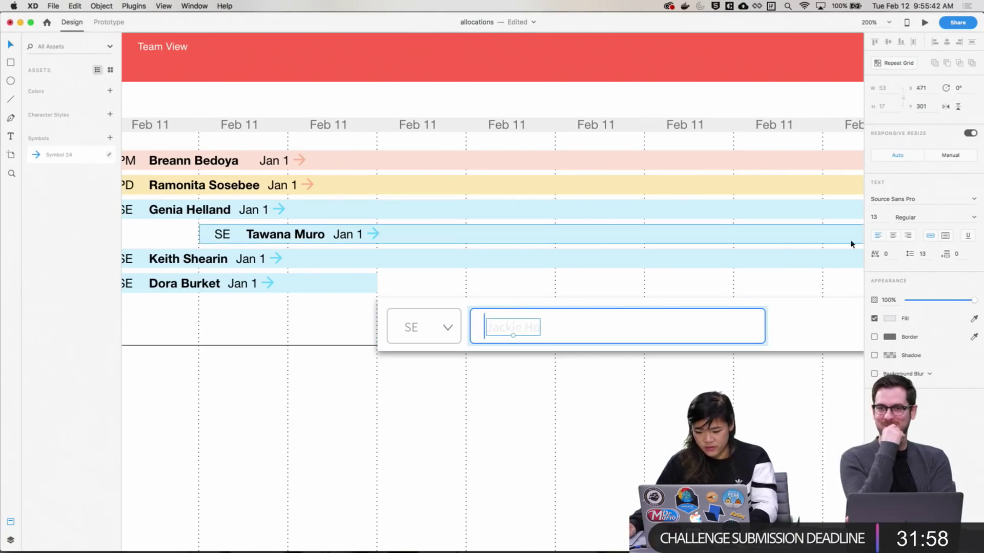
left_click(890, 318)
left_click(769, 339)
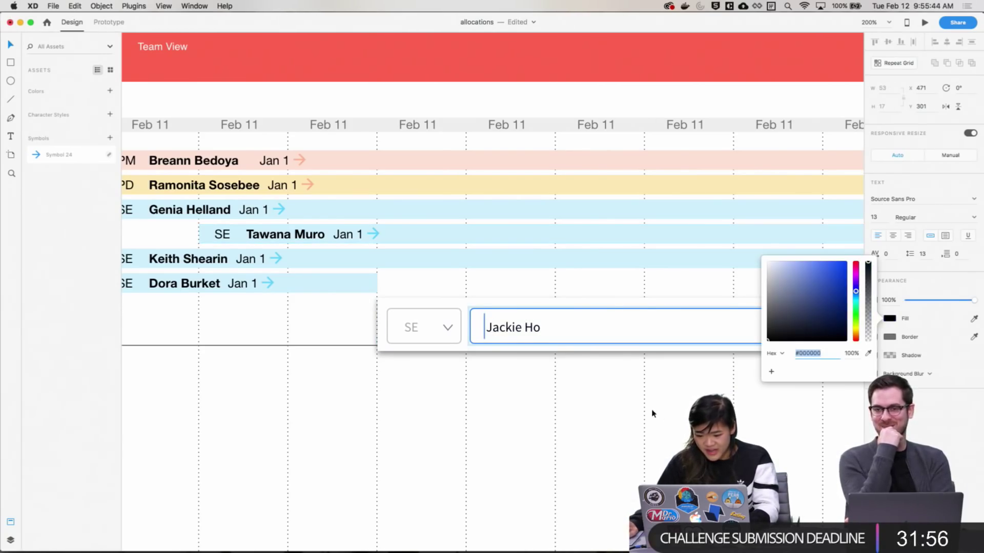
left_click(467, 310)
Match the Name field's border to the dropdown's grey using the Border eyedropper
left_click(484, 343)
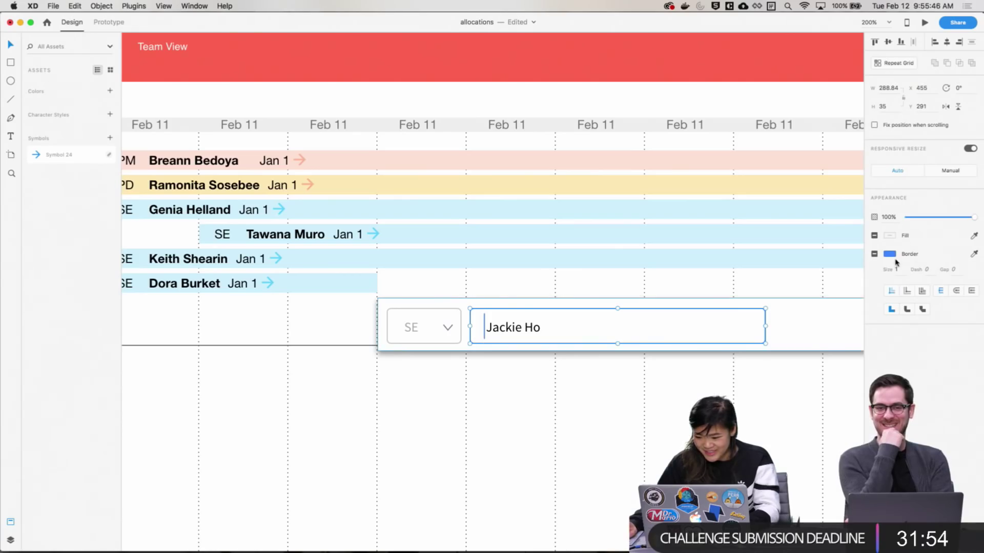
left_click(973, 254)
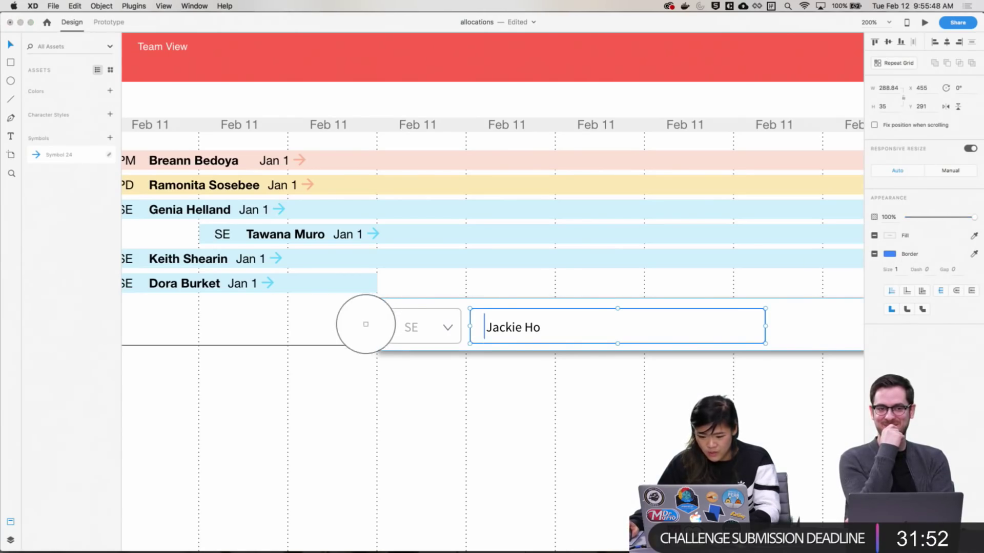
left_click(393, 308)
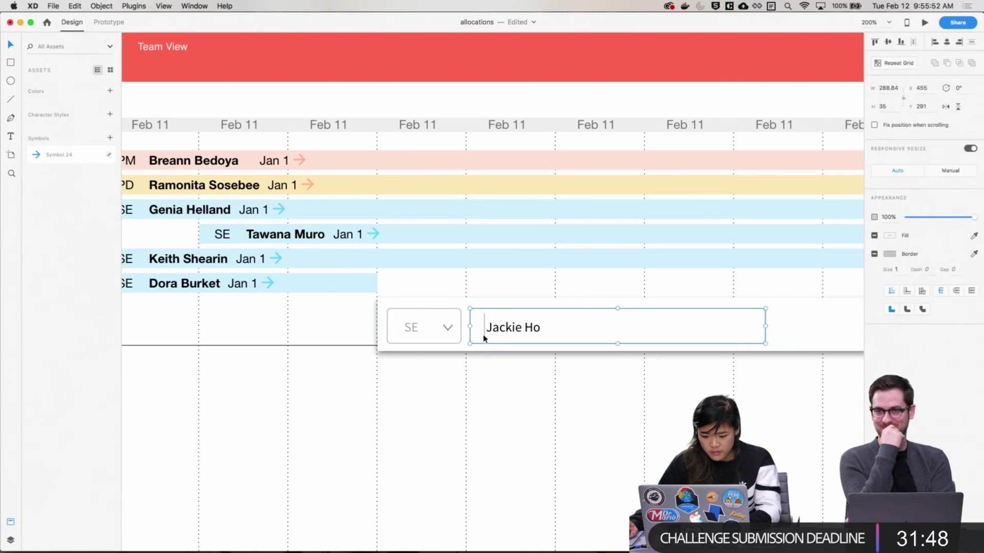
left_click(496, 367)
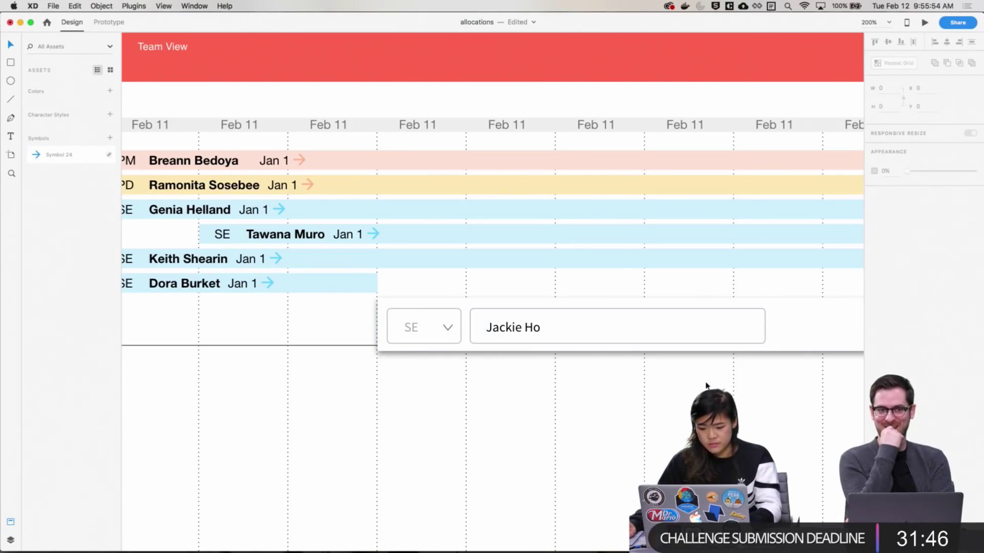
scroll(641, 423, "right", 5)
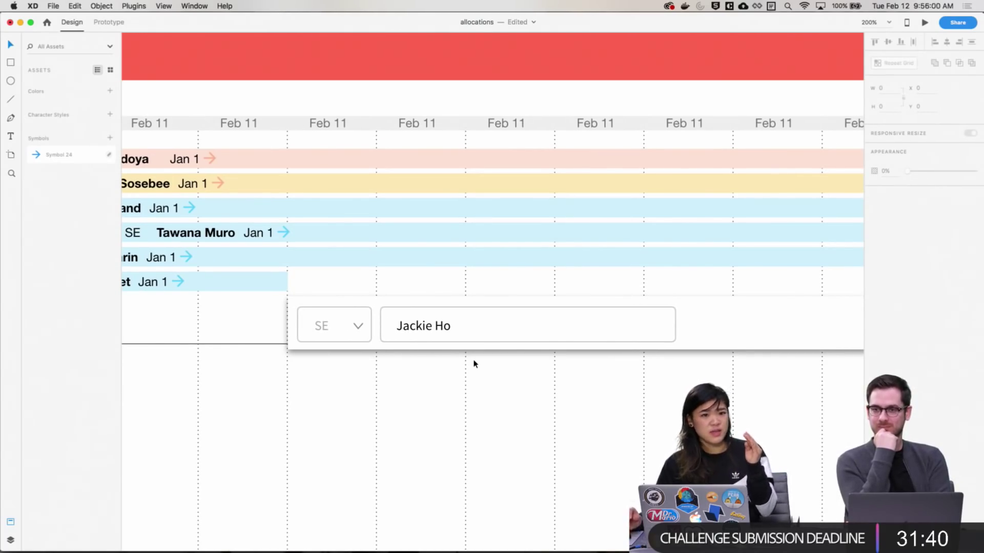
scroll(393, 377, "left", 10)
scroll(467, 389, "right", 12)
scroll(467, 389, "down", 2)
scroll(789, 362, "left", 10)
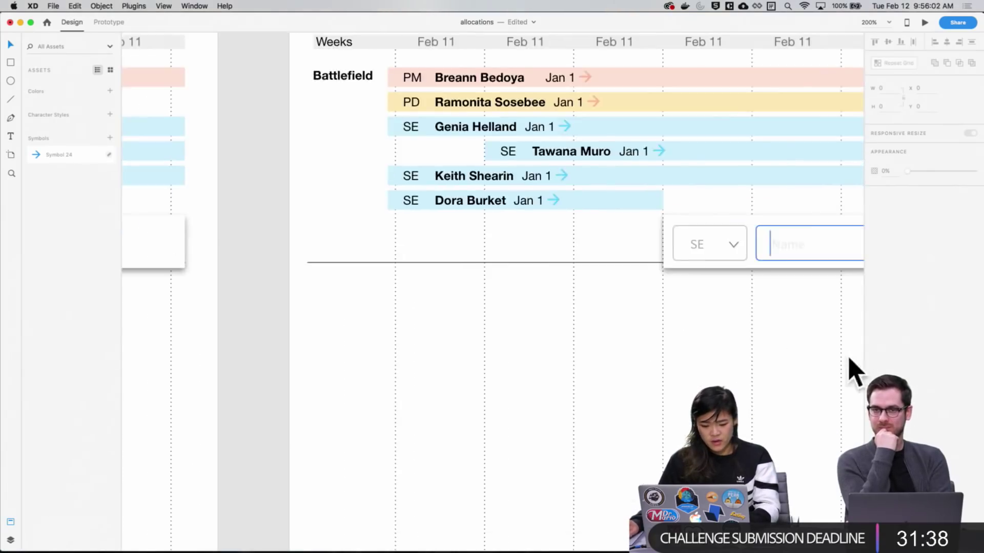
scroll(820, 333, "right", 8)
scroll(819, 333, "down", 2)
scroll(625, 257, "left", 6)
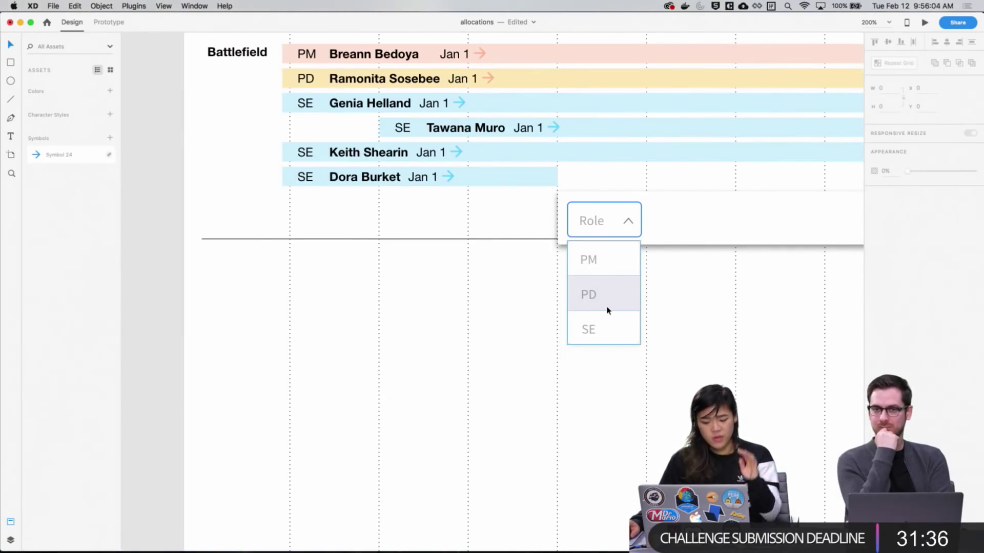
scroll(743, 321, "right", 15)
scroll(533, 368, "up", 2)
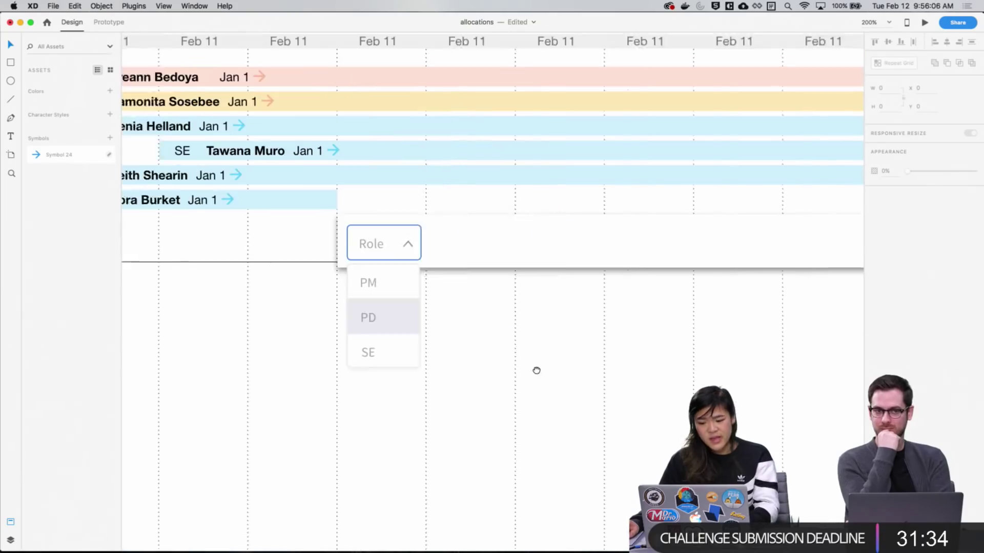
scroll(633, 293, "right", 15)
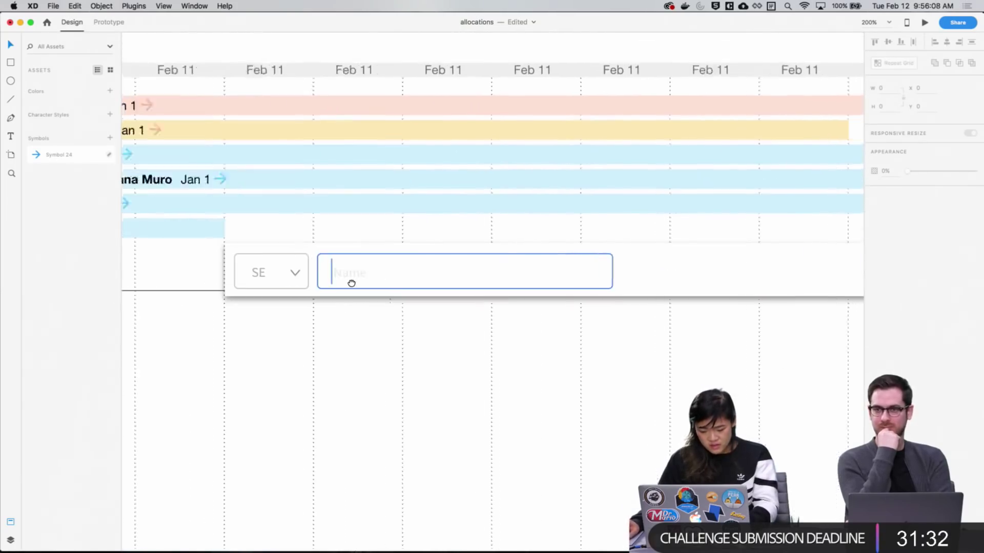
scroll(439, 336, "up", 2)
scroll(481, 386, "right", 15)
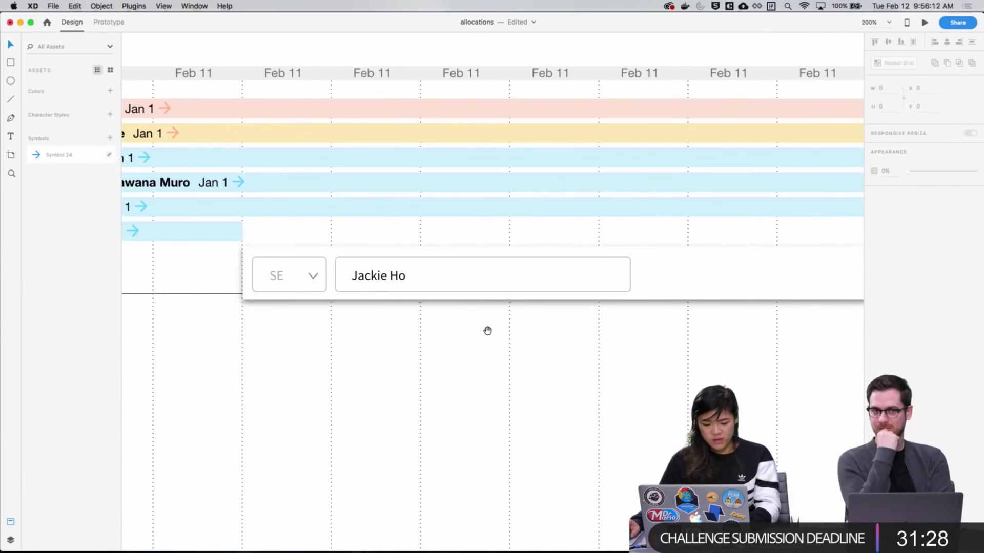
left_click_drag(487, 331, 394, 332)
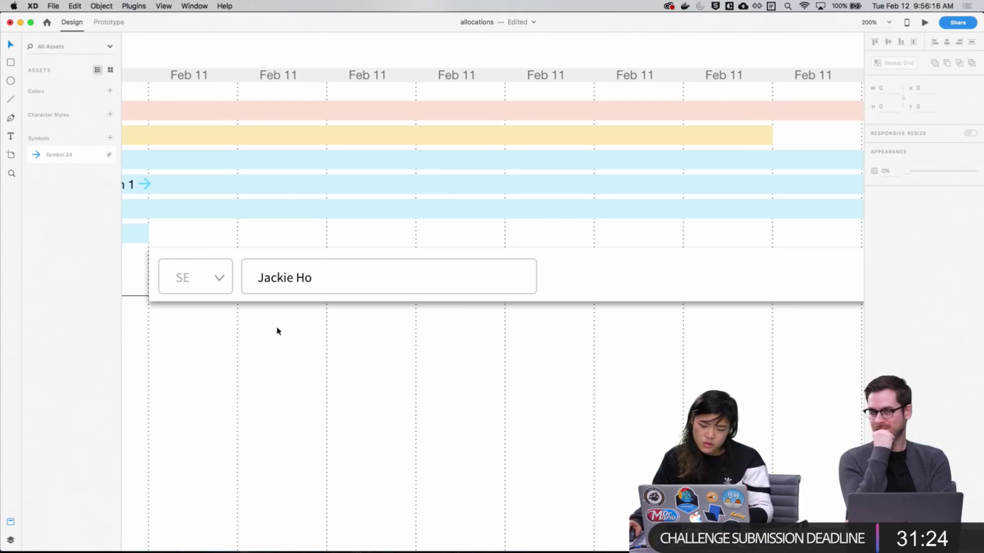
scroll(334, 361, "left", 3)
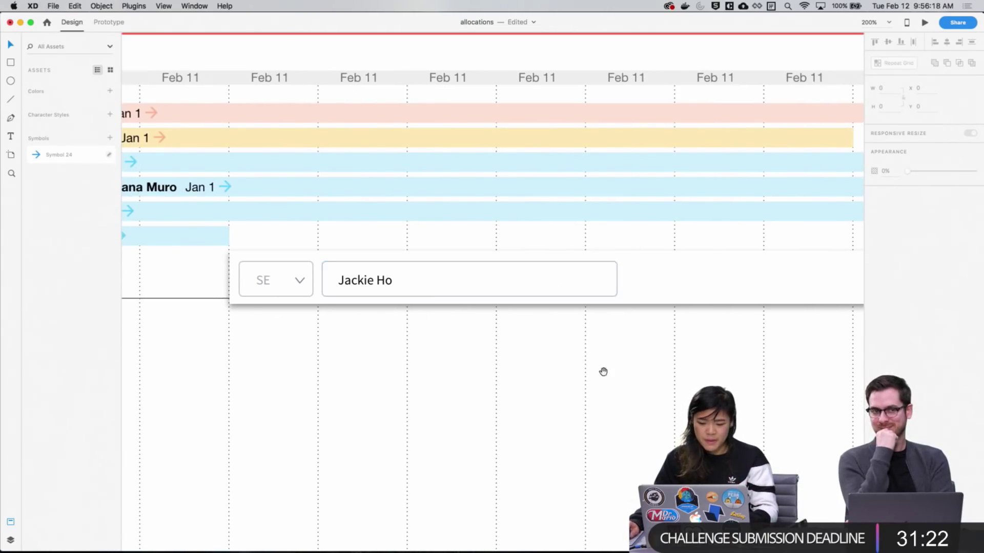
scroll(605, 371, "right", 10)
scroll(480, 338, "left", 5)
scroll(544, 333, "right", 15)
scroll(390, 327, "down", 1)
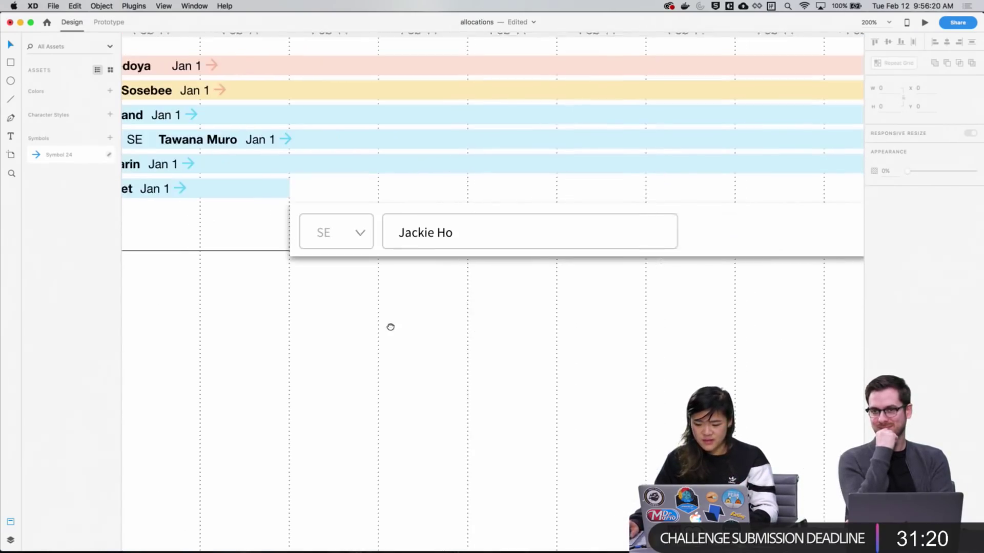
scroll(597, 277, "right", 5)
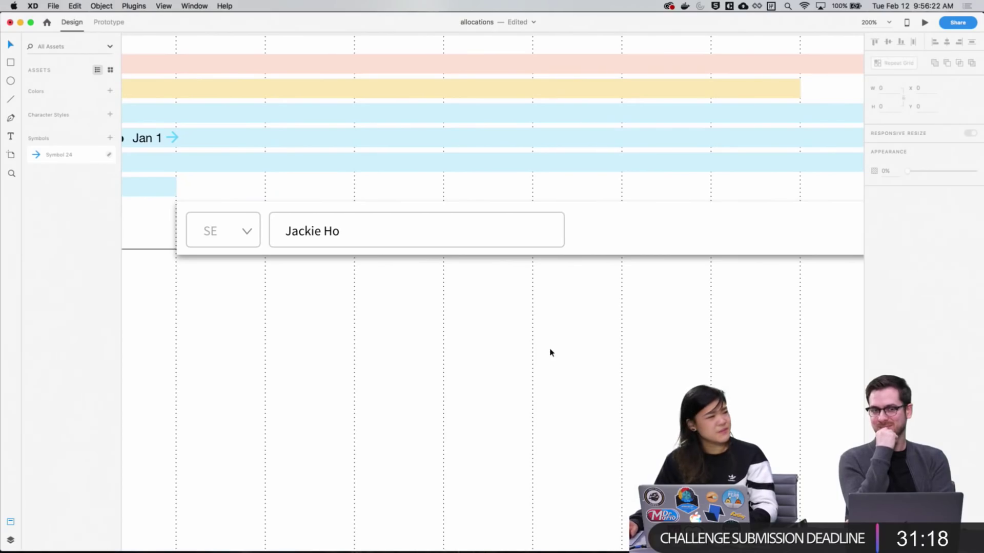
scroll(518, 346, "left", 10)
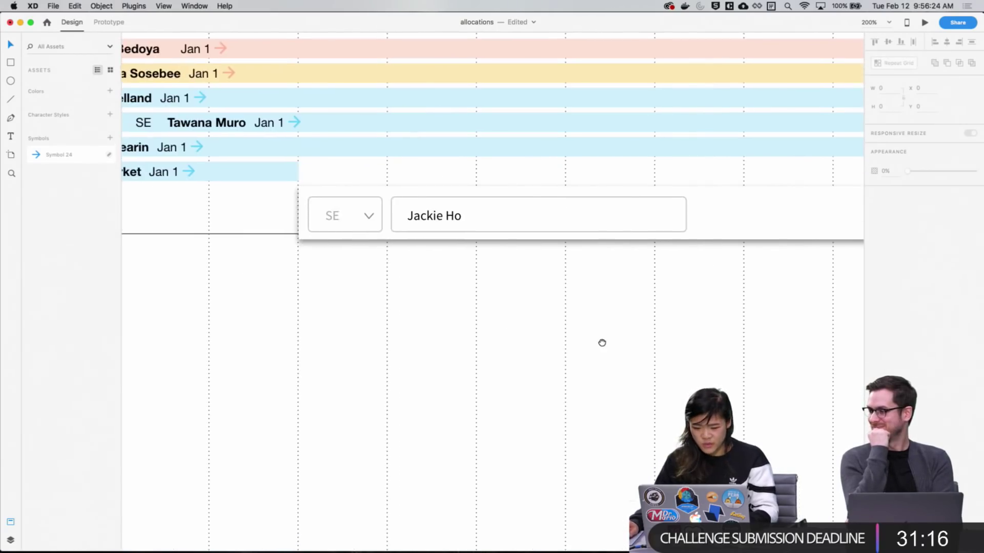
scroll(435, 325, "right", 15)
scroll(607, 329, "left", 5)
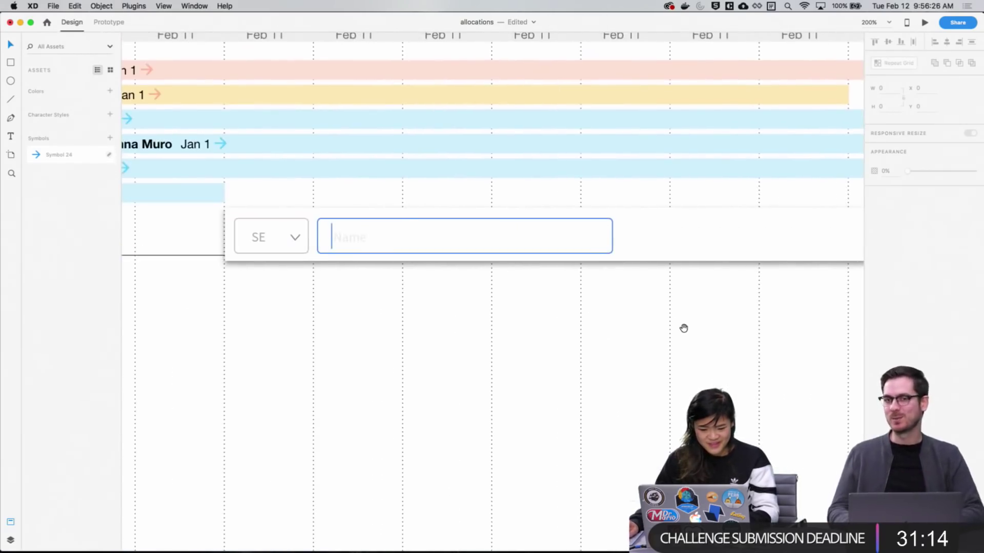
scroll(683, 329, "right", 10)
scroll(580, 329, "left", 20)
scroll(580, 329, "down", 1)
scroll(407, 288, "right", 15)
scroll(617, 305, "right", 8)
scroll(617, 305, "up", 4)
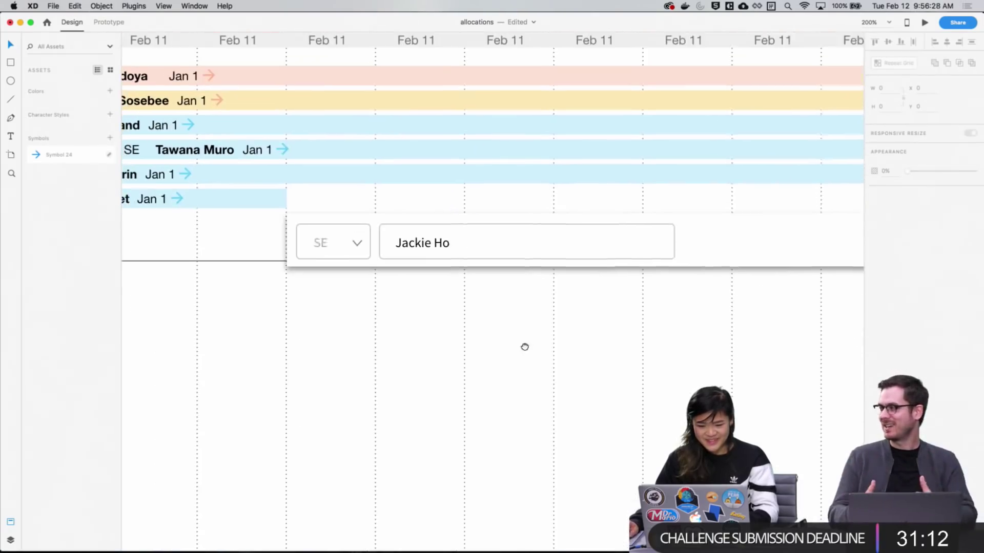
scroll(525, 345, "left", 5)
left_click_drag(440, 353, 494, 362)
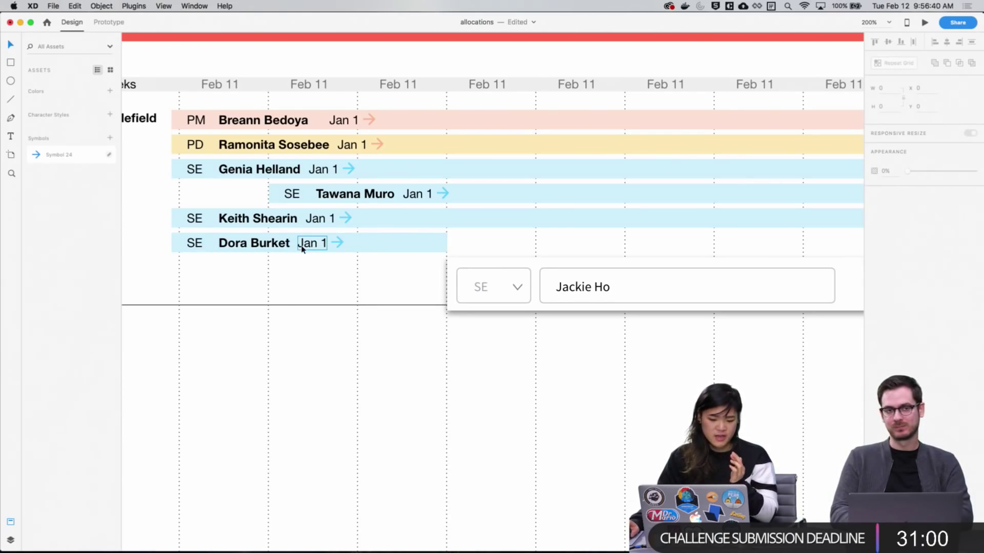
scroll(579, 391, "up", 3)
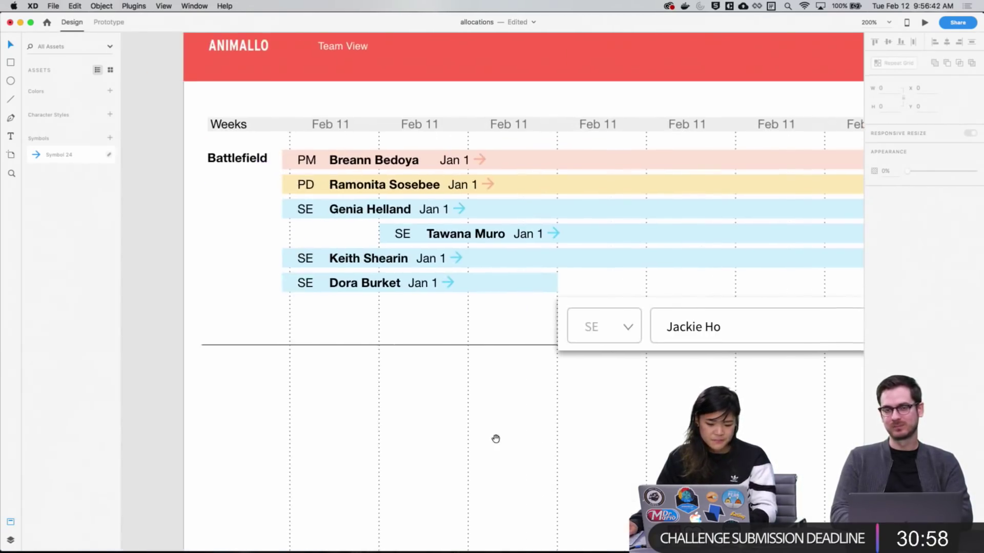
scroll(488, 388, "up", 2)
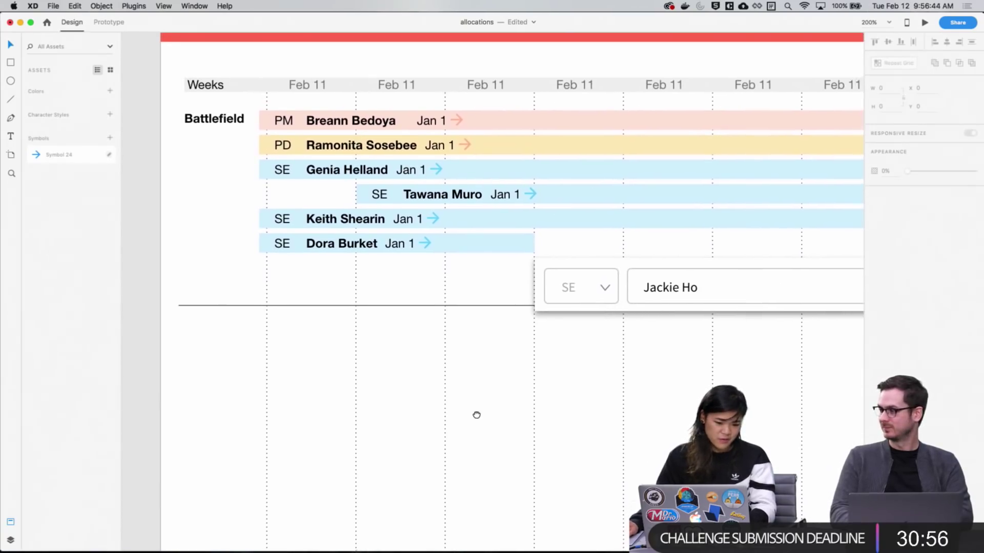
scroll(644, 400, "right", 3)
left_click_drag(642, 365, 643, 369)
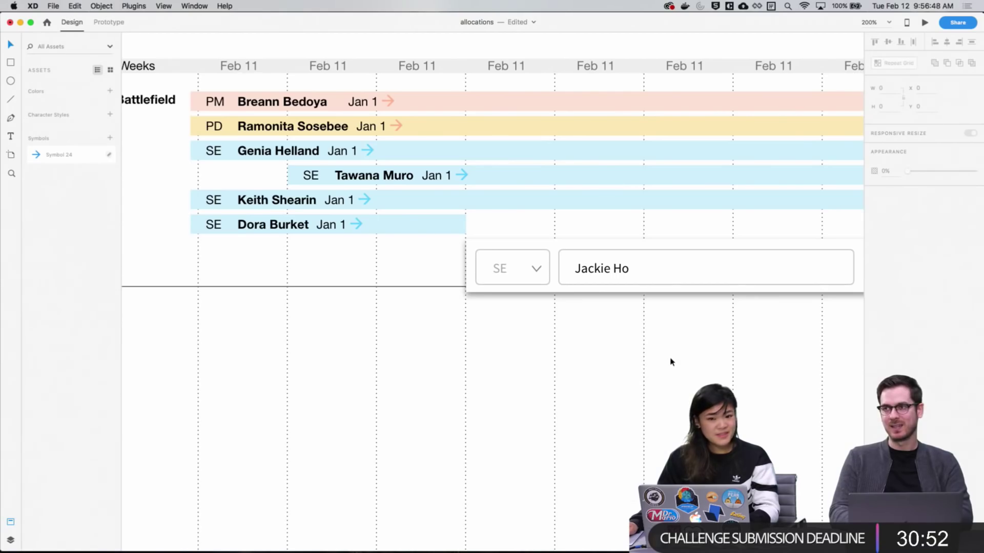
scroll(644, 369, "right", 4)
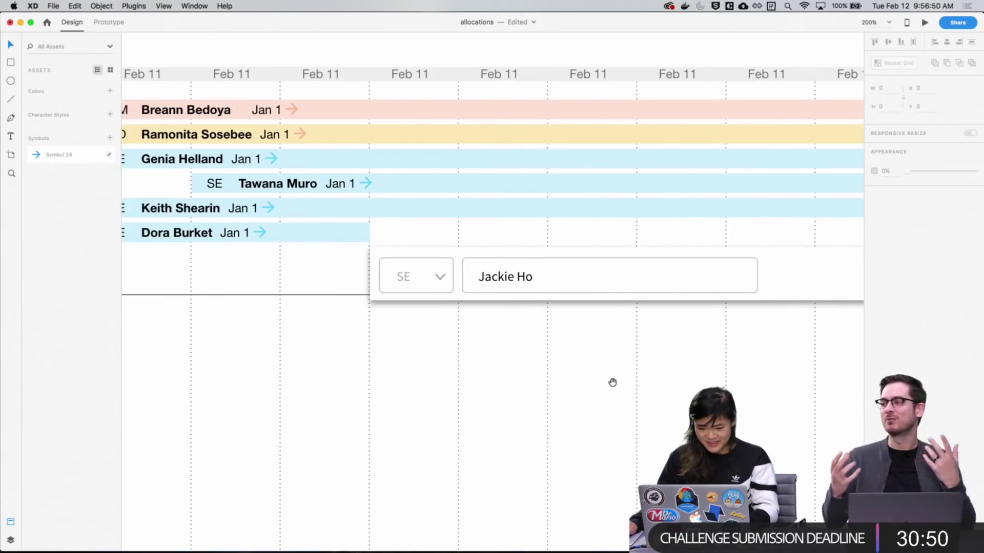
scroll(613, 375, "right", 3)
scroll(523, 378, "left", 8)
scroll(808, 353, "left", 8)
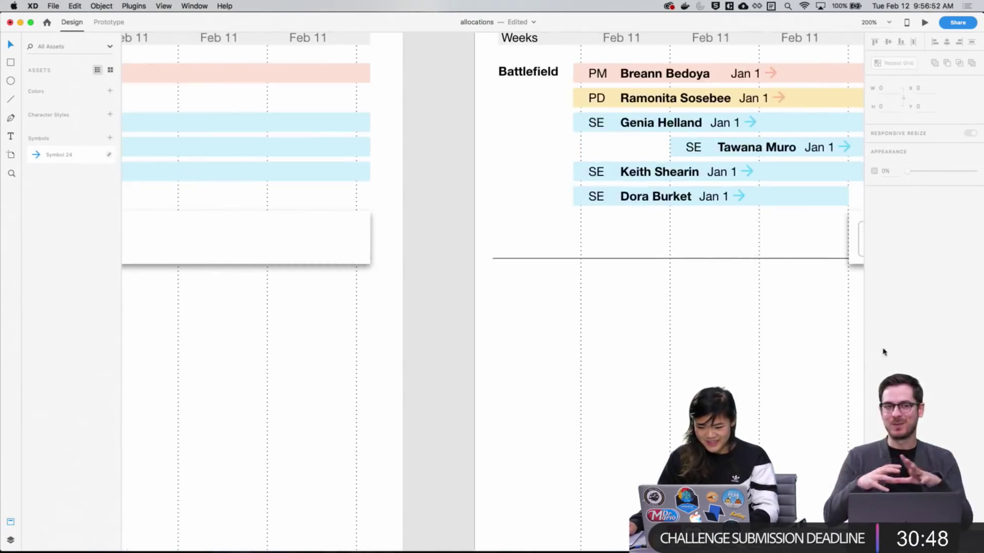
scroll(882, 351, "down", 2)
scroll(823, 340, "left", 8)
scroll(560, 325, "right", 8)
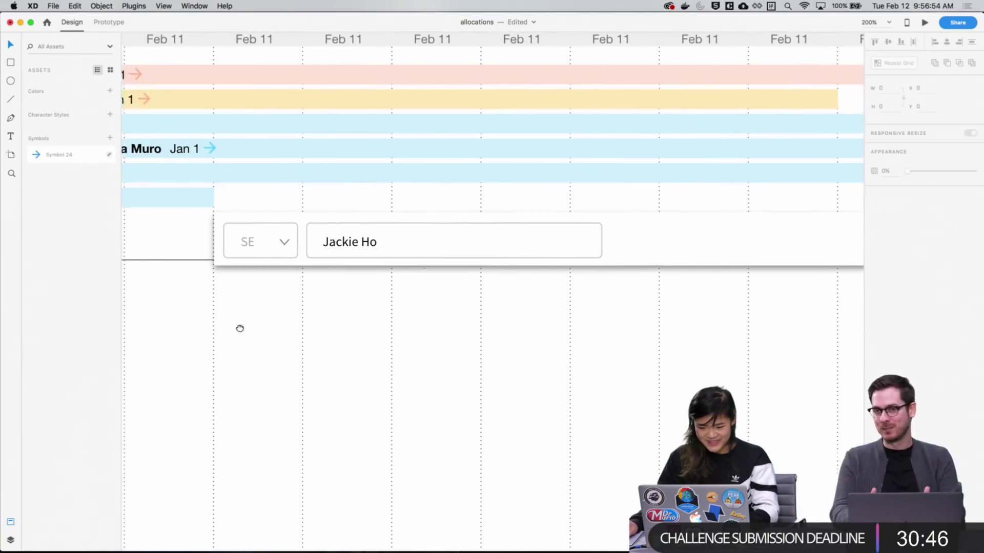
scroll(578, 333, "left", 8)
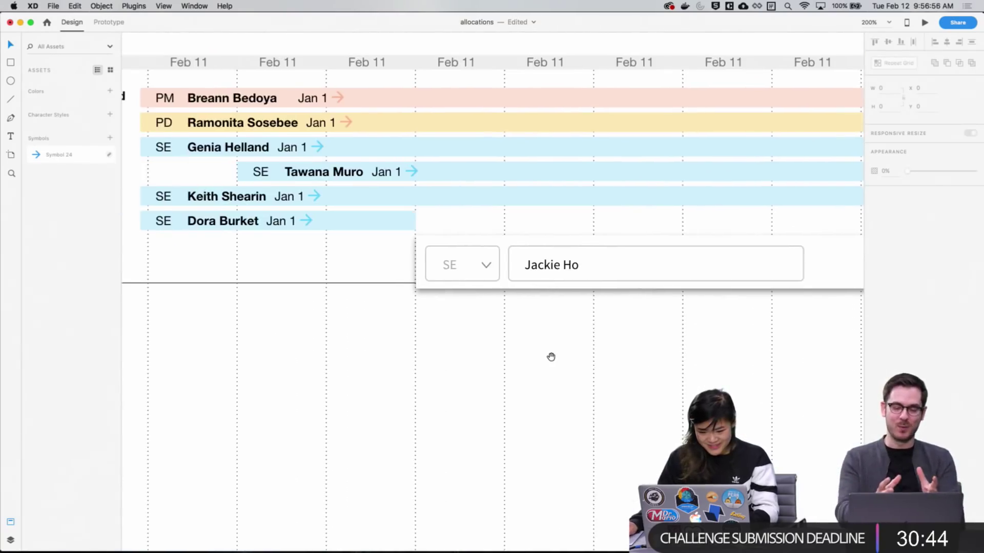
scroll(549, 358, "right", 10)
scroll(417, 318, "left", 3)
scroll(388, 314, "left", 3)
scroll(388, 314, "up", 1)
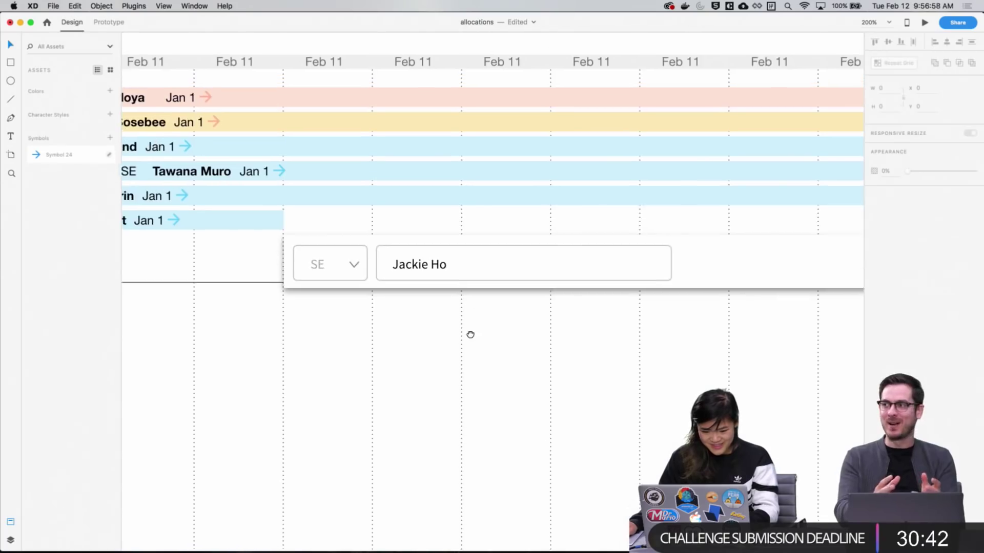
scroll(468, 334, "right", 1)
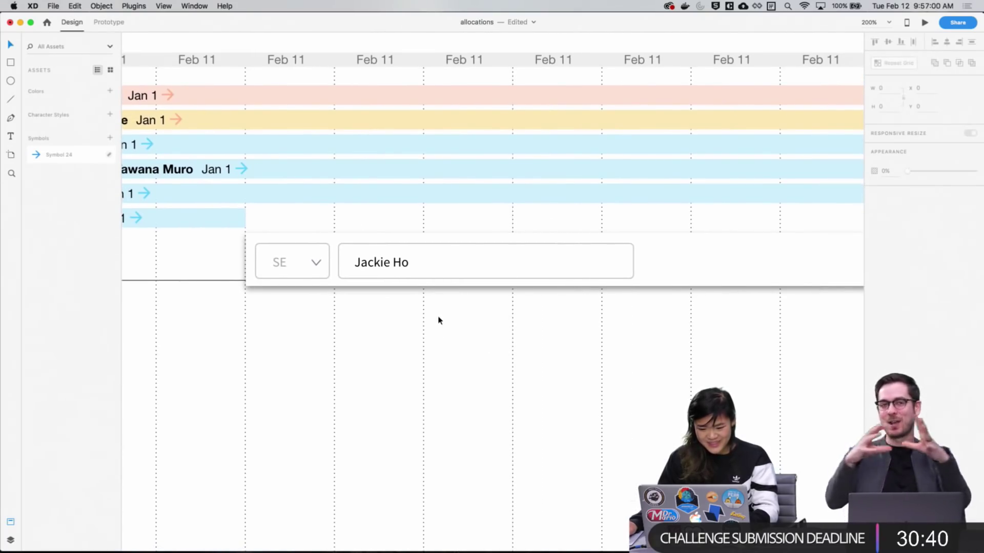
scroll(397, 340, "right", 1)
scroll(437, 342, "down", 1)
scroll(437, 342, "left", 10)
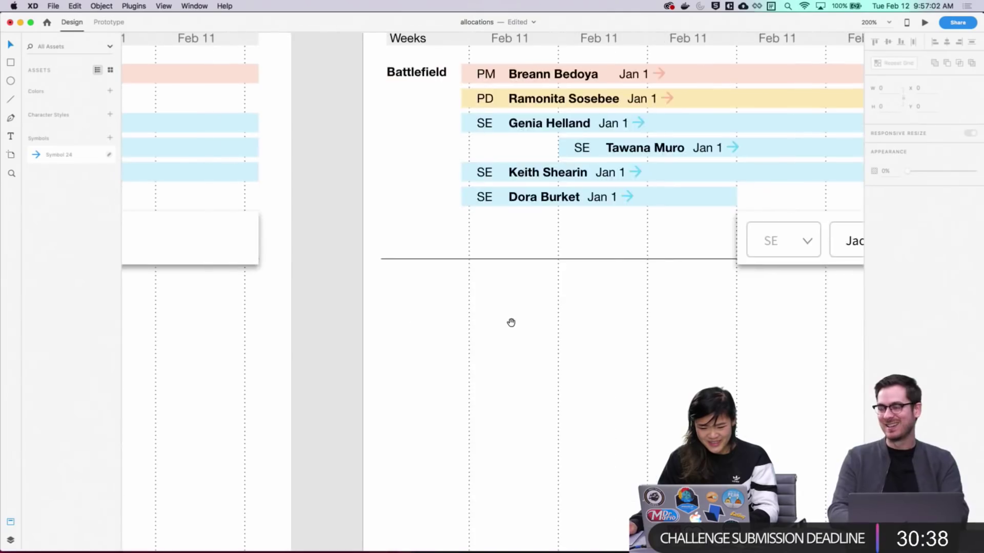
scroll(510, 322, "left", 15)
scroll(731, 322, "down", 1)
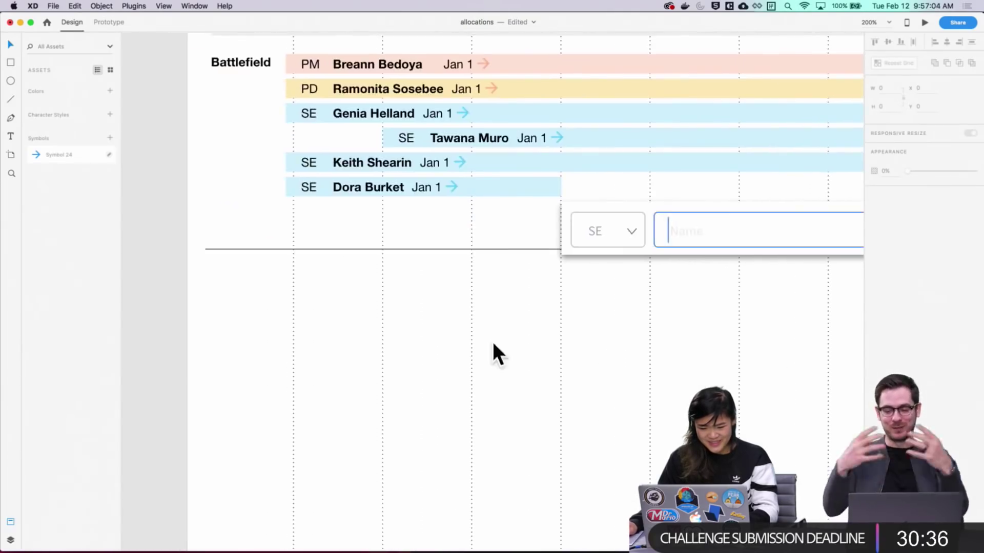
scroll(589, 348, "left", 15)
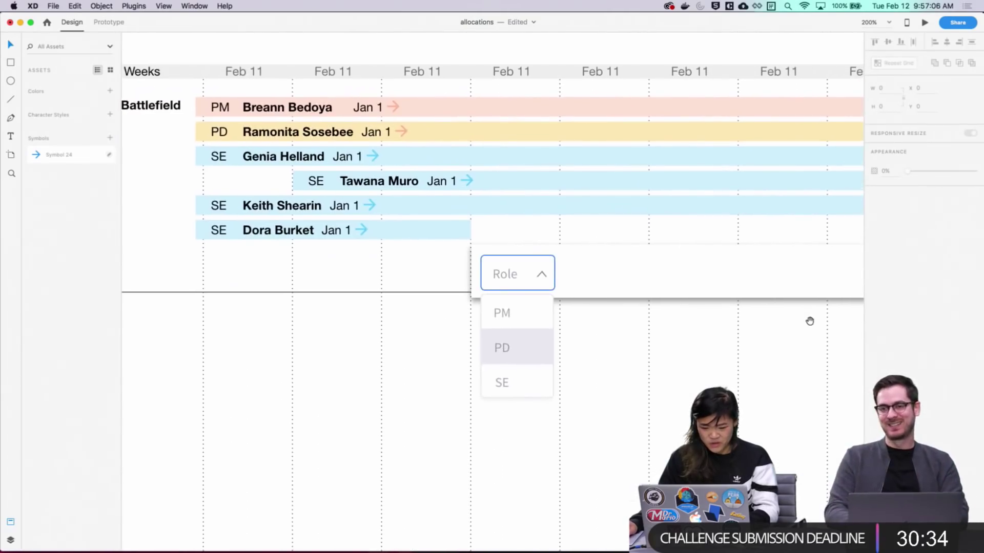
left_click_drag(746, 322, 727, 316)
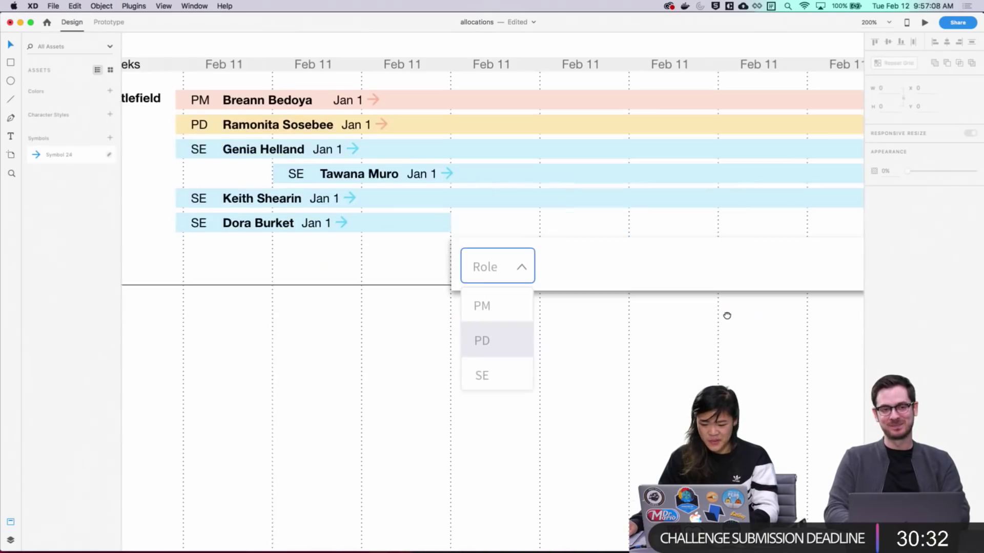
scroll(727, 315, "down", 1)
scroll(725, 312, "right", 2)
left_click_drag(707, 362, 420, 297)
scroll(432, 274, "right", 10)
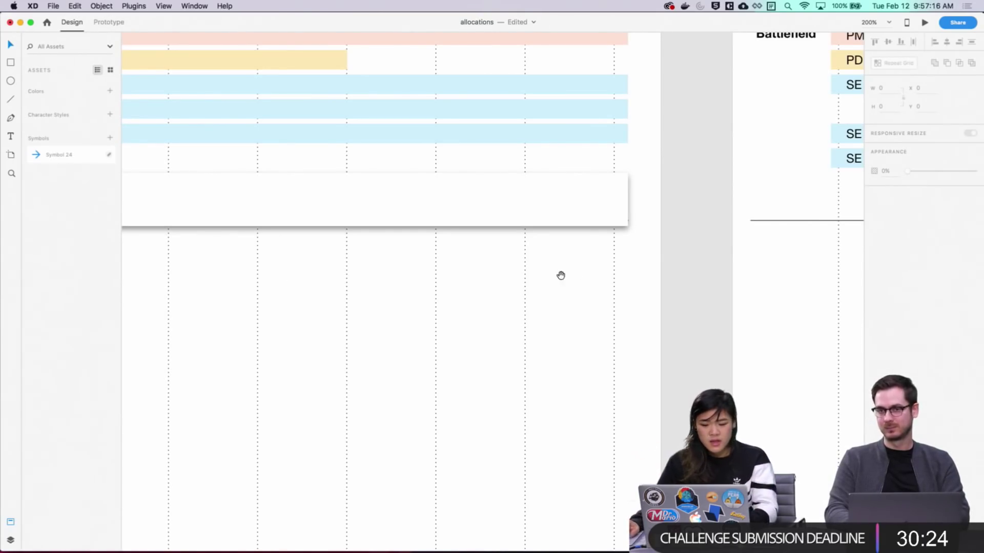
scroll(560, 276, "left", 5)
scroll(560, 275, "up", 1)
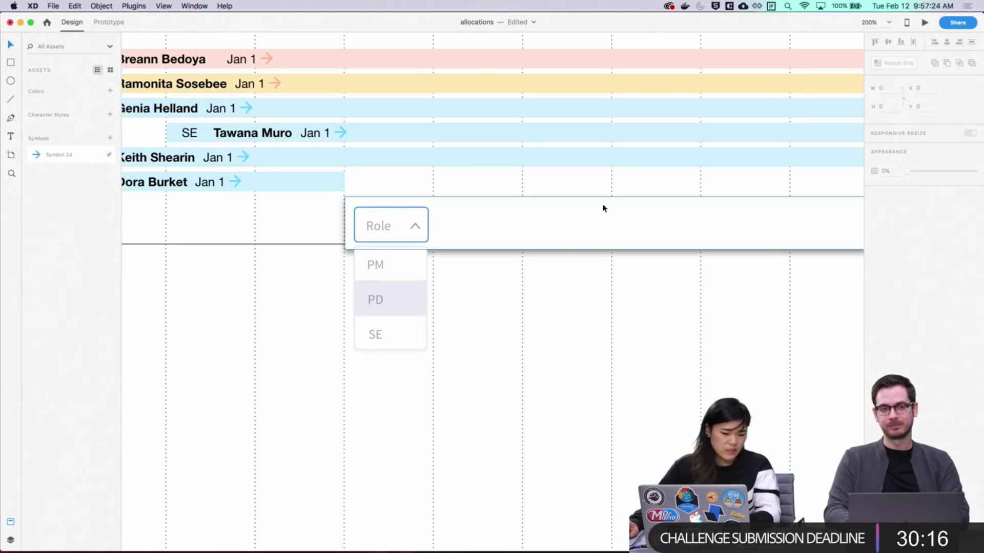
scroll(653, 362, "right", 5)
scroll(600, 336, "left", 5)
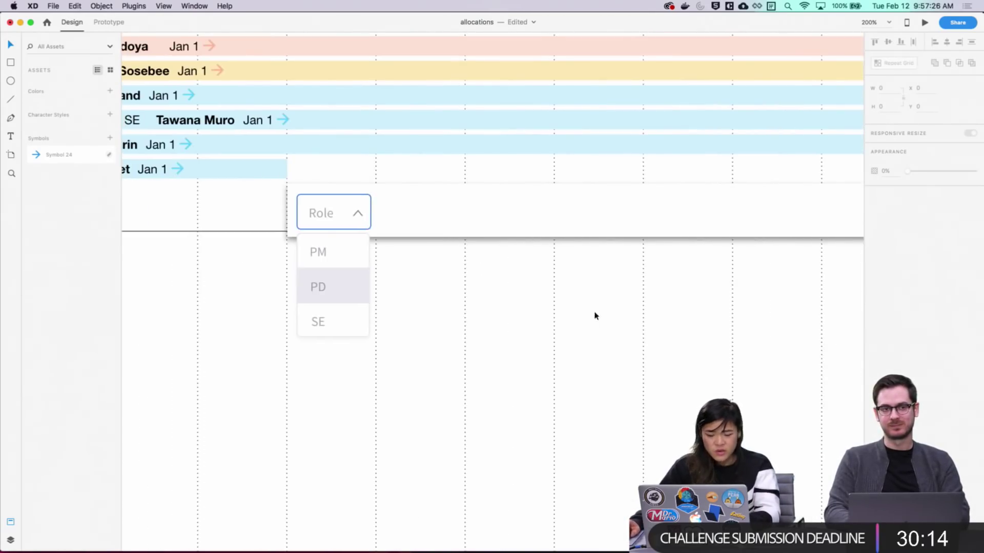
scroll(595, 314, "up", 2)
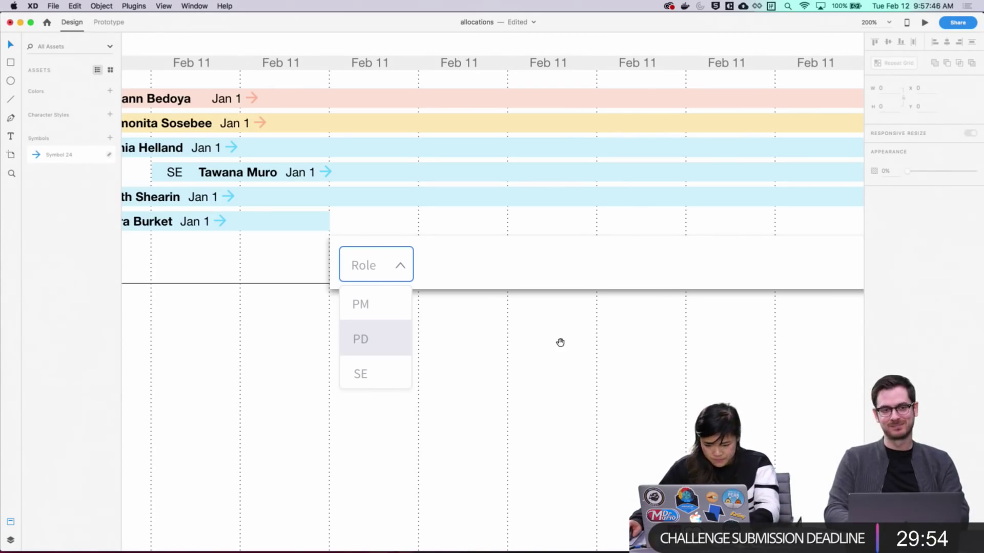
left_click_drag(560, 342, 392, 293)
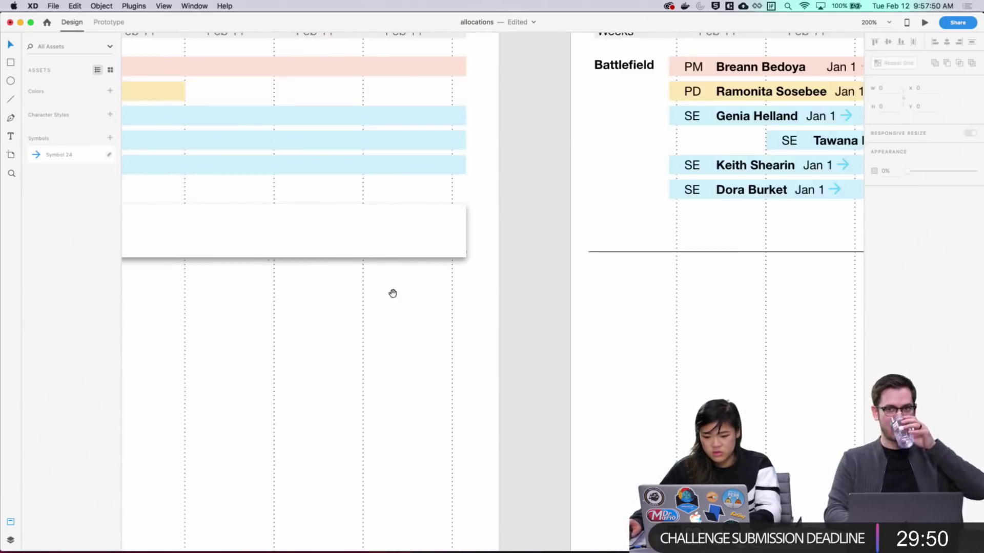
scroll(393, 293, "right", 10)
left_click(643, 240)
scroll(659, 275, "left", 15)
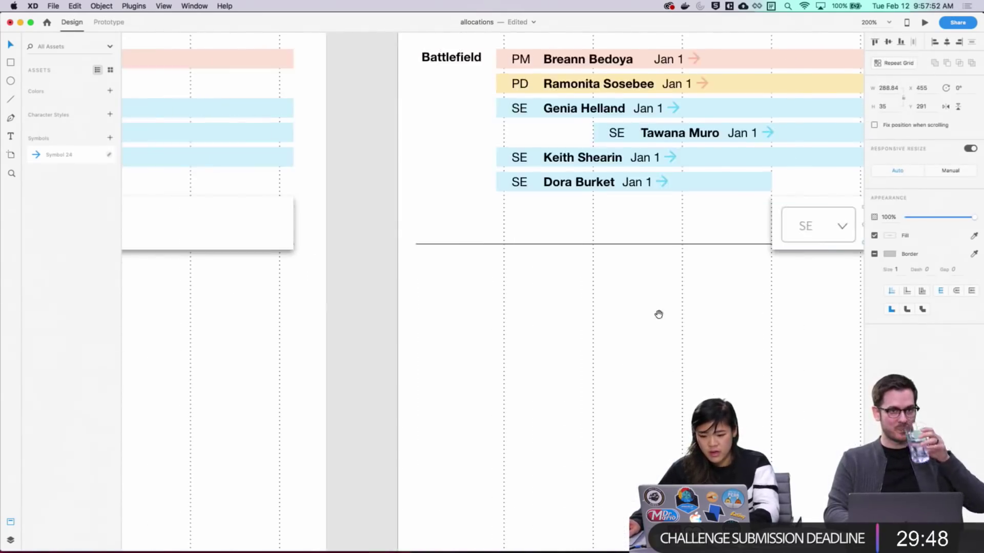
Change the empty Name field's border from blue to light grey #CECECE
left_click(270, 258)
left_click_drag(406, 326, 974, 336)
left_click_drag(710, 336, 563, 333)
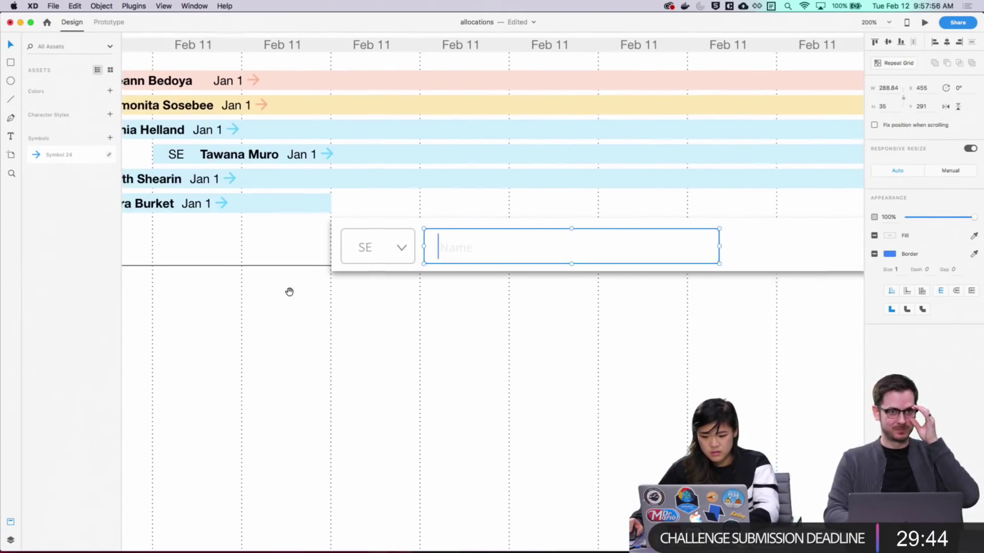
scroll(507, 329, "right", 10)
scroll(336, 191, "up", 5)
left_click(478, 270)
key("Escape")
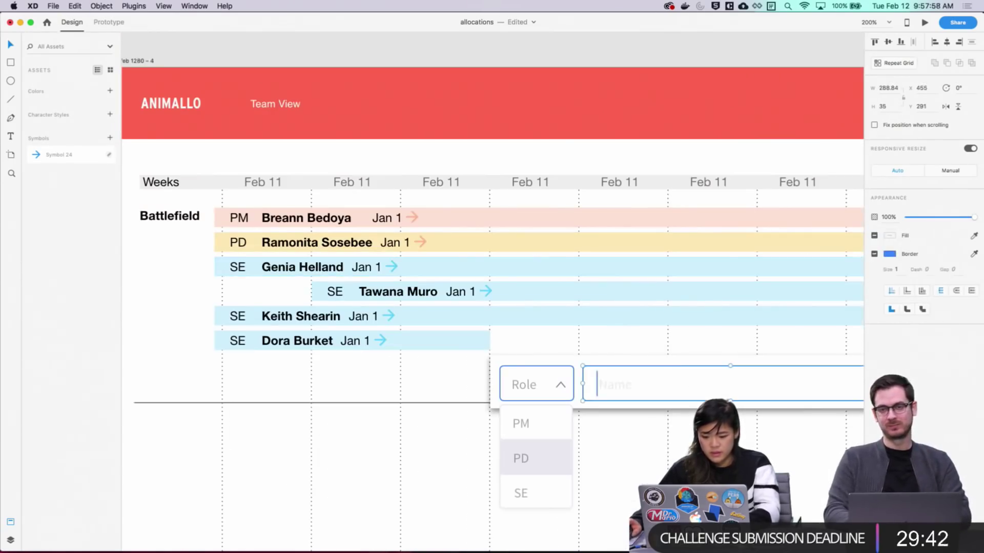
scroll(604, 362, "down", 5)
scroll(604, 362, "right", 4)
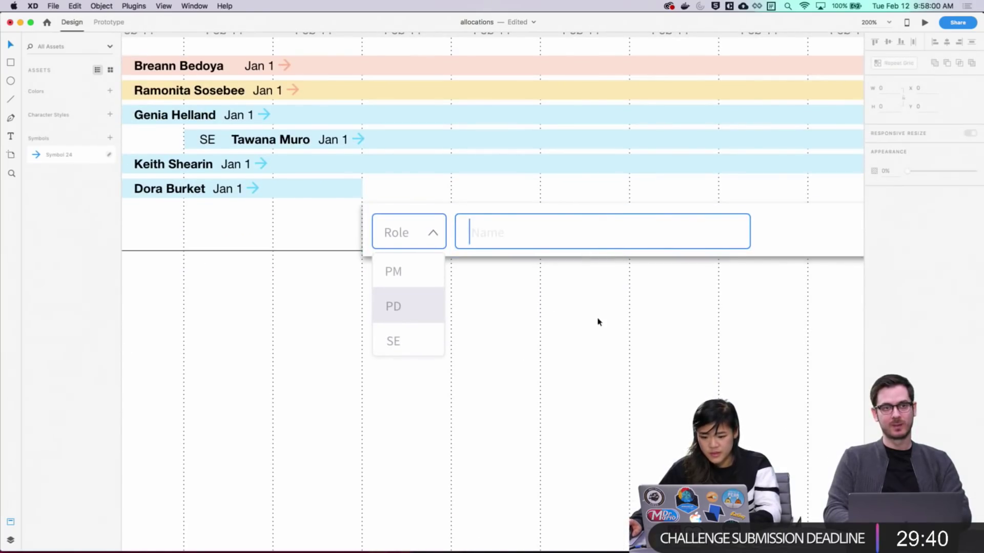
left_click(584, 251)
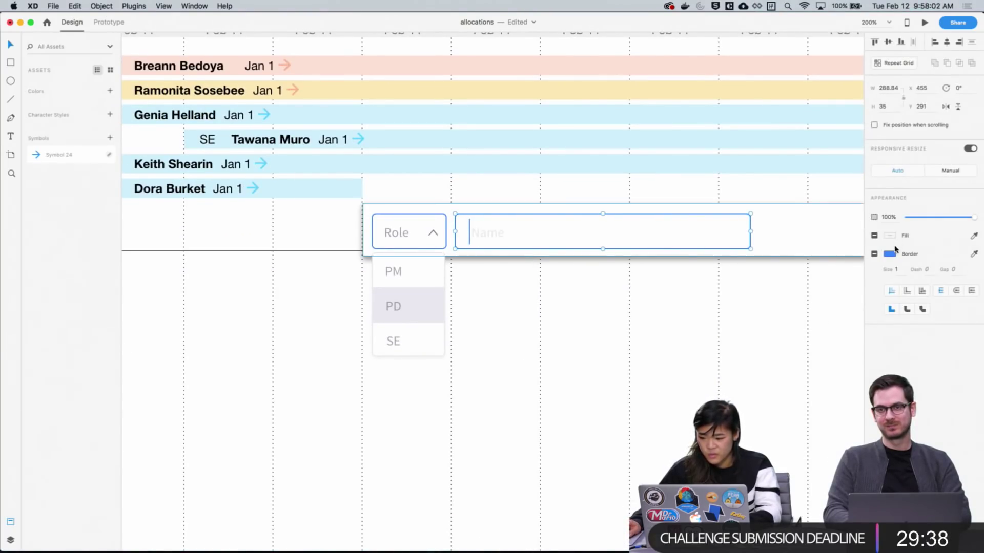
left_click(885, 255)
left_click_drag(823, 231, 729, 214)
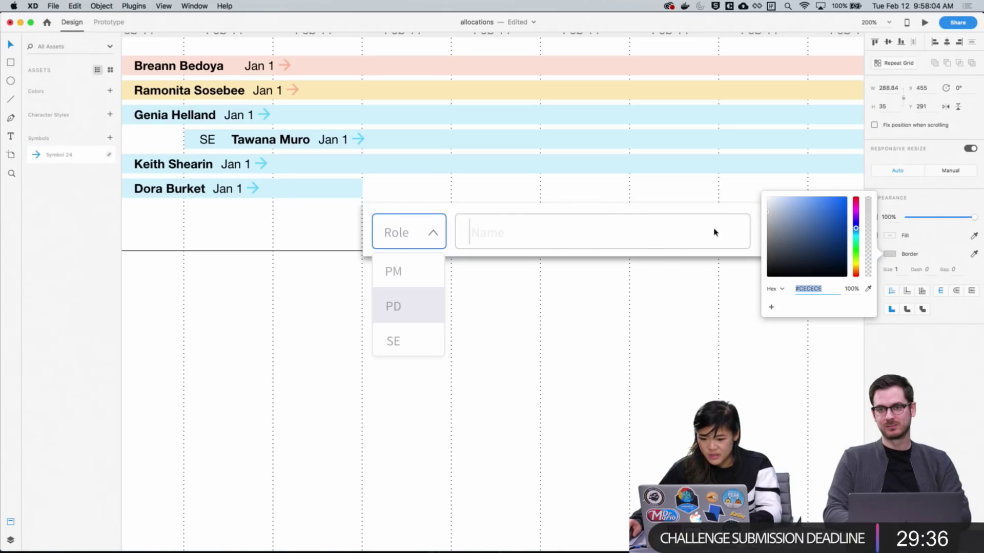
left_click(646, 291)
Remove the caret line from inside the Name field
left_click_drag(715, 329, 526, 308)
scroll(638, 307, "up", 2)
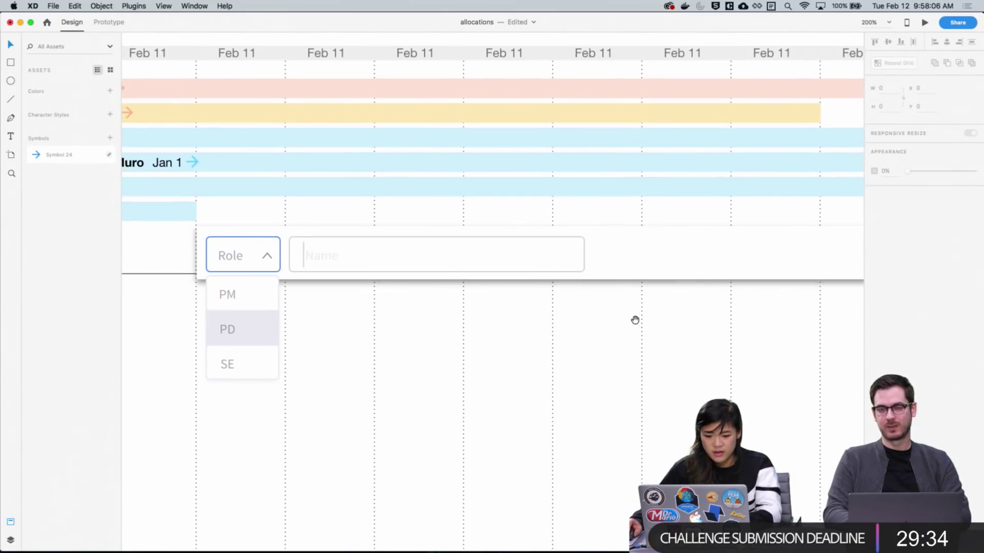
scroll(666, 353, "left", 5)
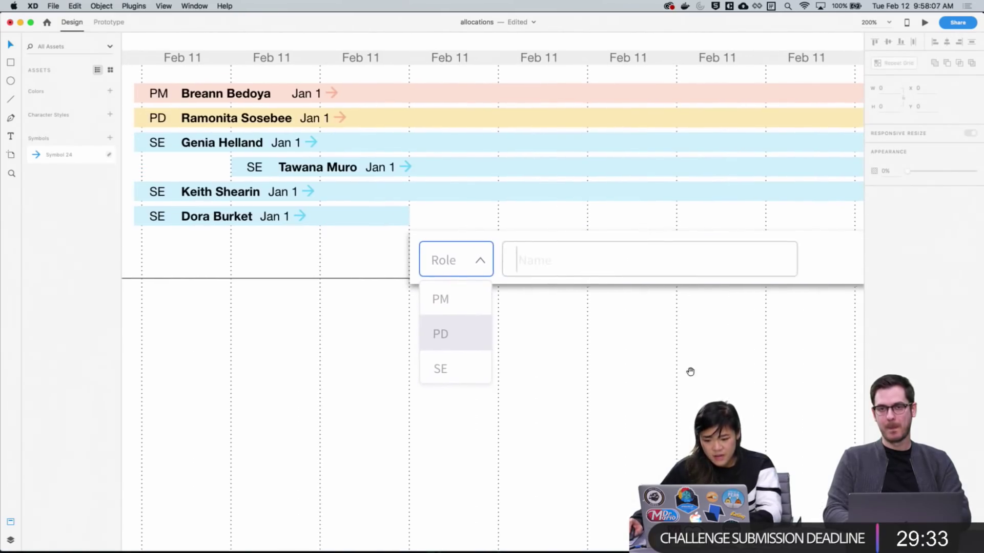
left_click(517, 260)
left_click(517, 261)
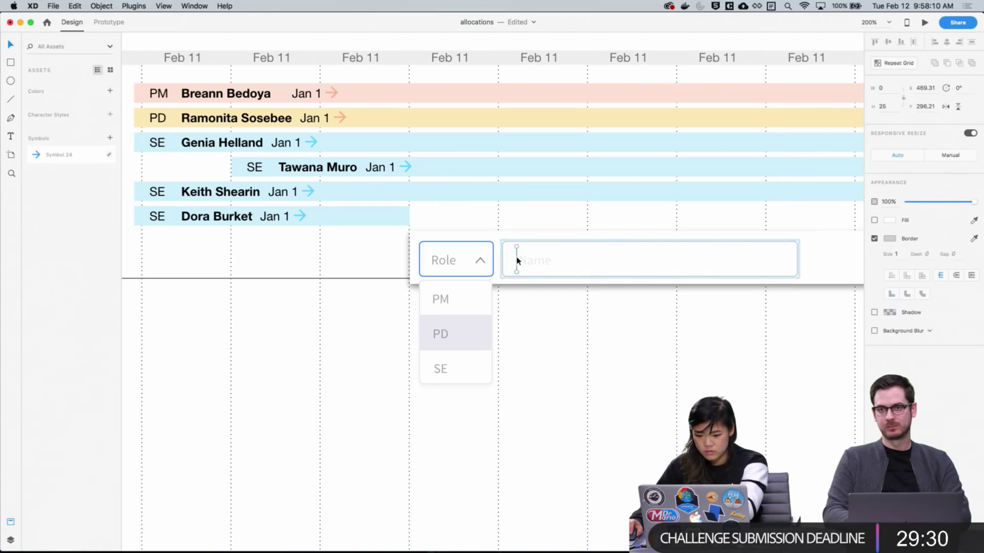
key("Delete")
left_click_drag(579, 315, 304, 317)
left_click_drag(378, 373, 399, 383)
Duplicate the Name field to its right and relabel the copy 'Start Date'
left_click(264, 280)
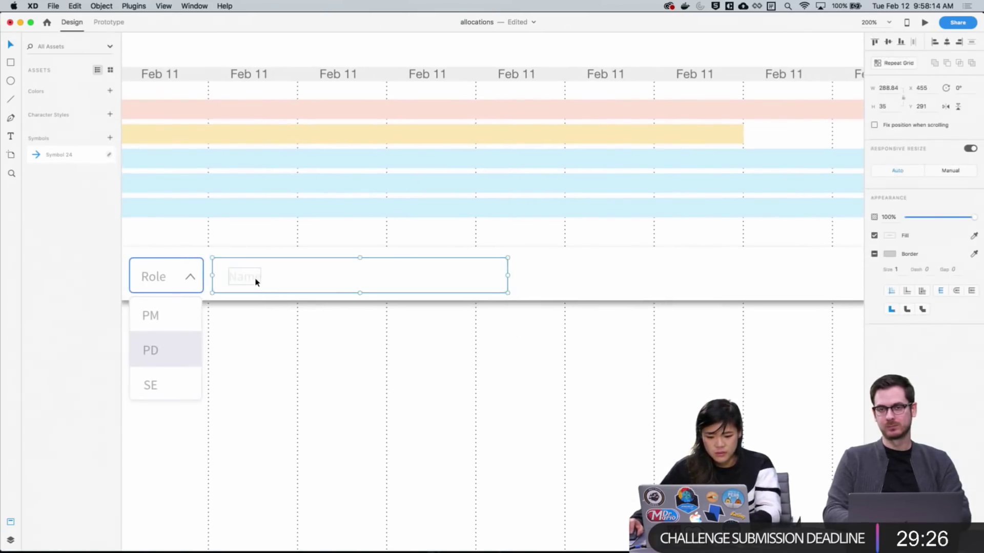
key("Escape")
left_click(427, 280)
key("super+d")
key("shift+Right")
key("shift+Right")
key("shift+Right")
key("shift+Right")
key("shift+Right")
key("shift+Right")
key("shift+Right")
key("shift+Right")
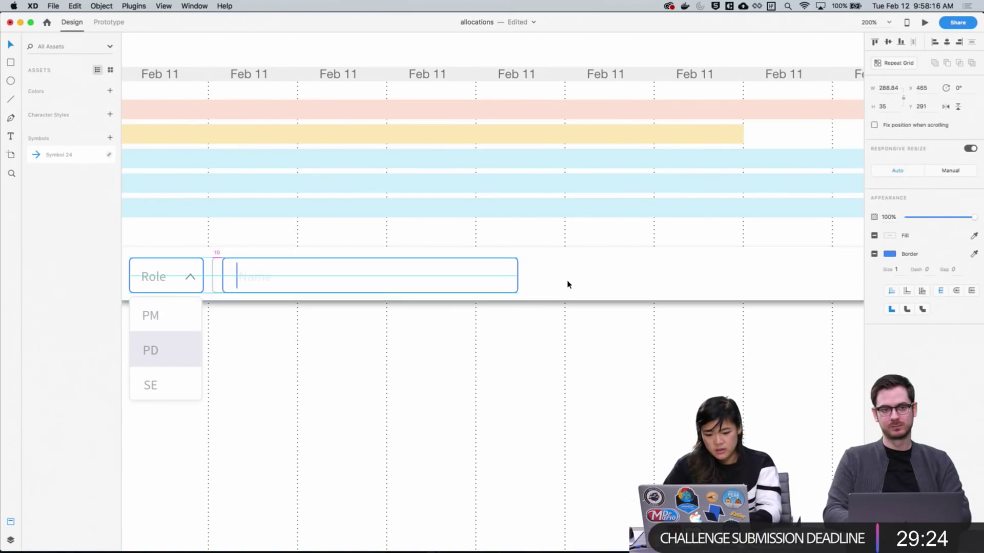
key("shift+Right")
key("shift+Right")
key("shift+Right")
key("shift+Right")
key("shift+Right")
key("shift+Right")
key("shift+Right")
key("shift+Right")
key("shift+Right")
key("shift+Right")
key("shift+Right")
key("shift+Right")
key("shift+Right")
key("shift+Right")
key("shift+Right")
key("shift+Right")
key("shift+Right")
key("shift+Right")
key("shift+Right")
key("shift+Right")
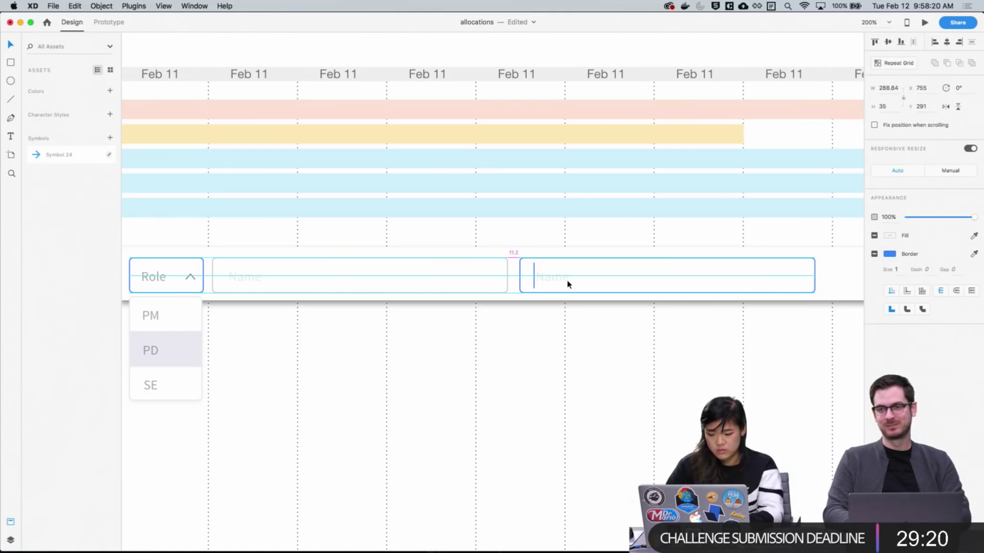
key("Left")
key("Left")
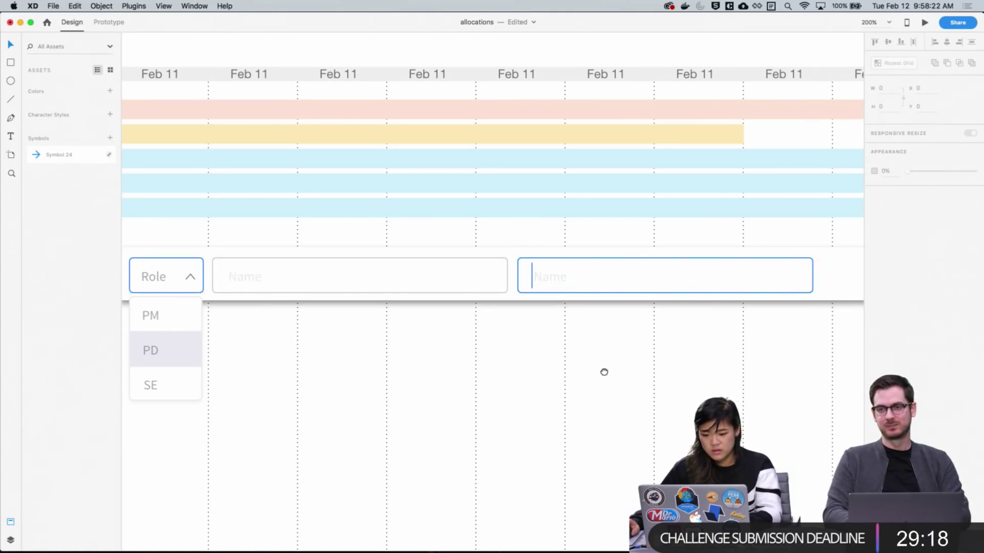
double_click(545, 282)
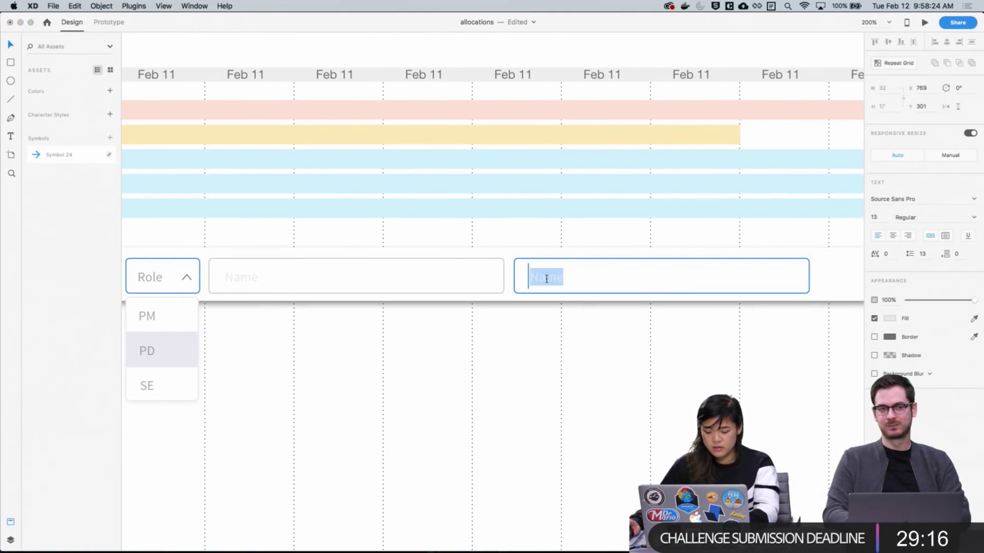
type("Start Dat")
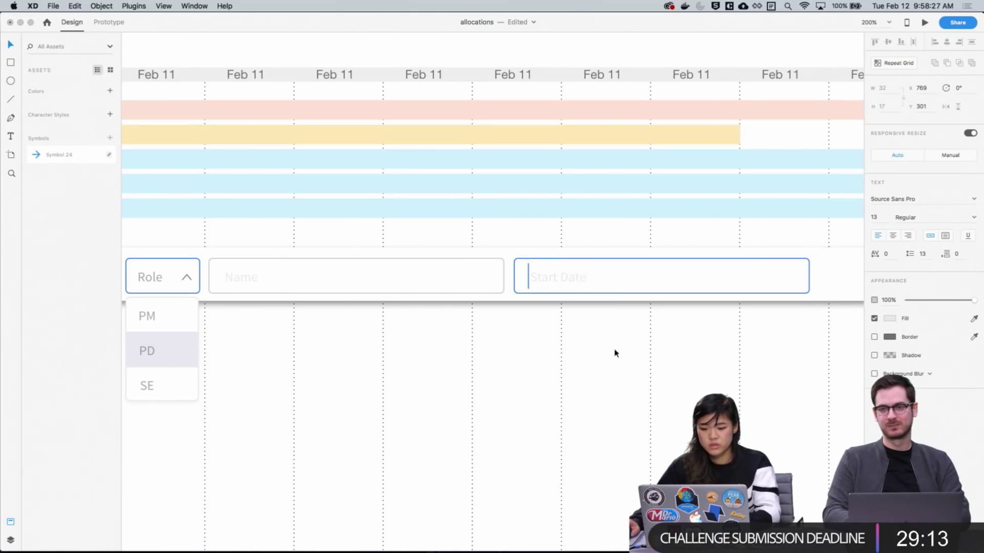
key("Escape")
scroll(645, 318, "right", 1)
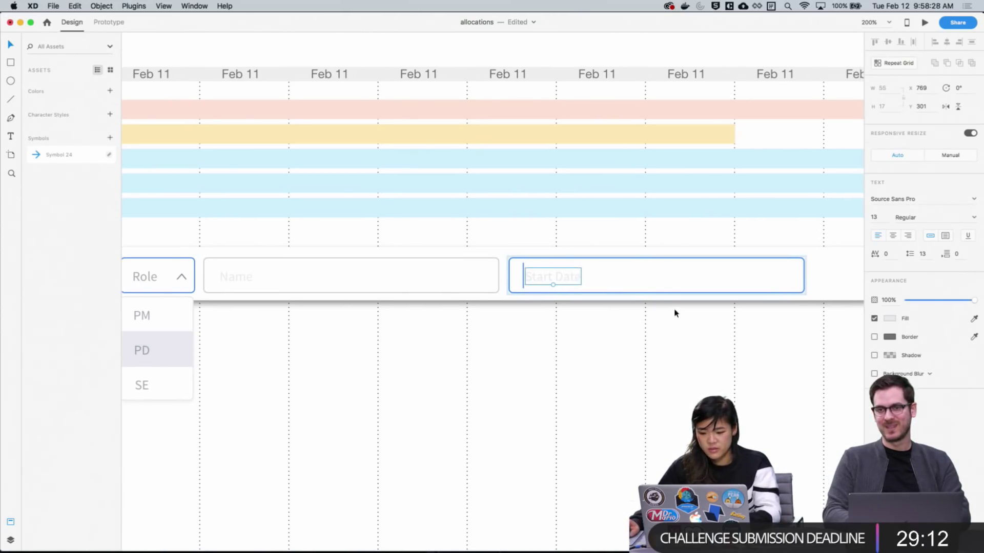
key("Escape")
Duplicate the Start Date field and narrow the first box to about 131 px
left_click(576, 278)
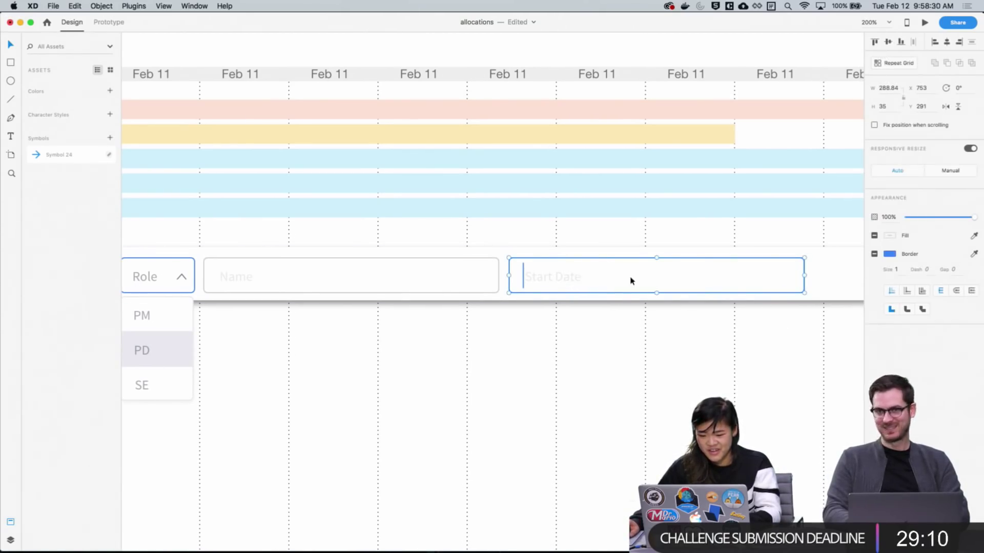
key("super+d")
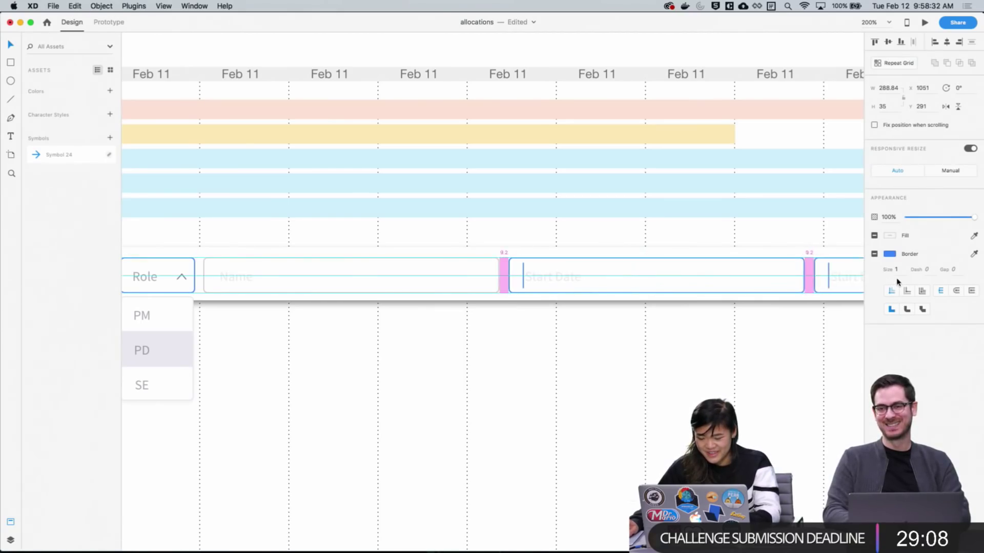
key("Escape")
scroll(638, 306, "right", 3)
left_click(752, 294)
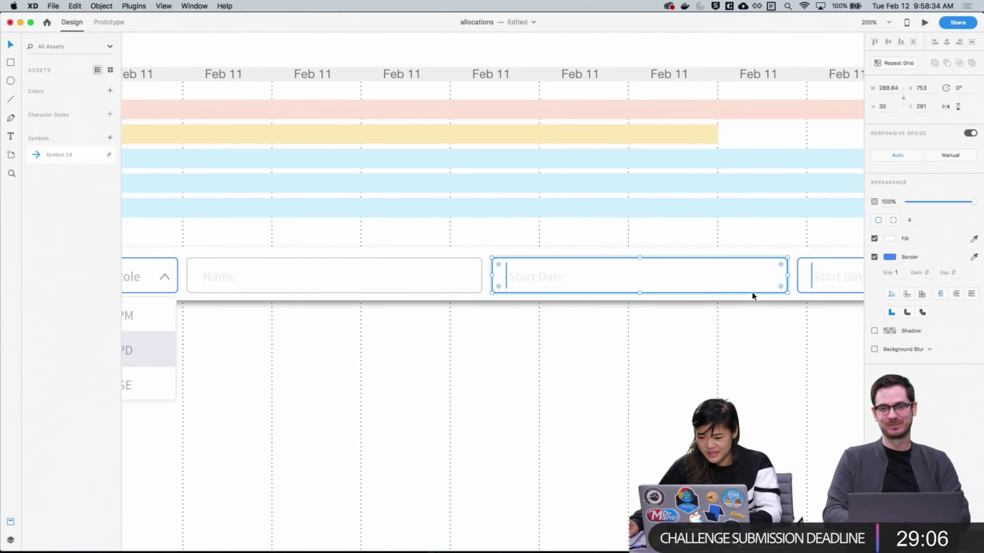
left_click_drag(787, 275, 626, 287)
key("Escape")
scroll(676, 360, "right", 10)
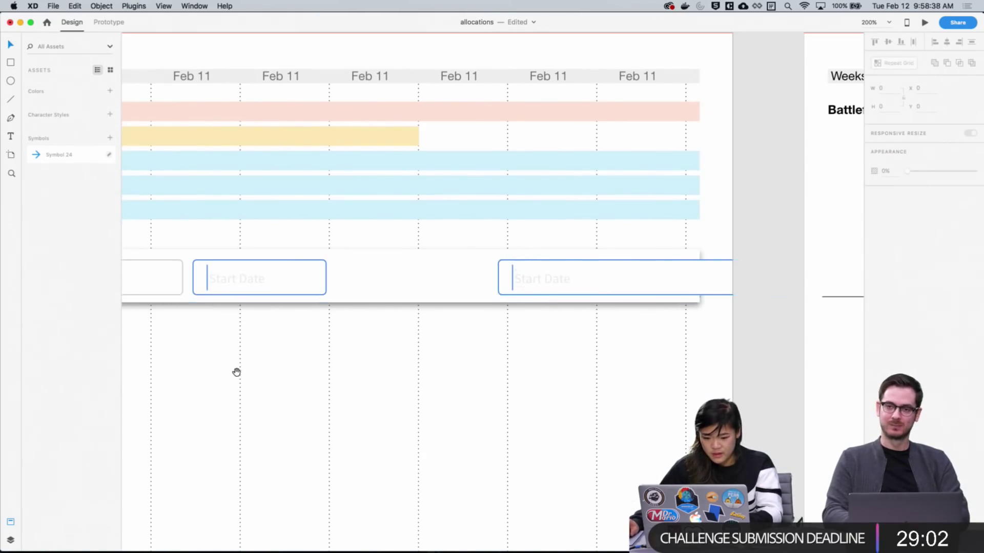
scroll(237, 374, "left", 15)
scroll(237, 374, "down", 1)
scroll(492, 368, "left", 5)
scroll(492, 369, "up", 2)
Copy a row's arrow and place it after the Start Date field
left_click(391, 206)
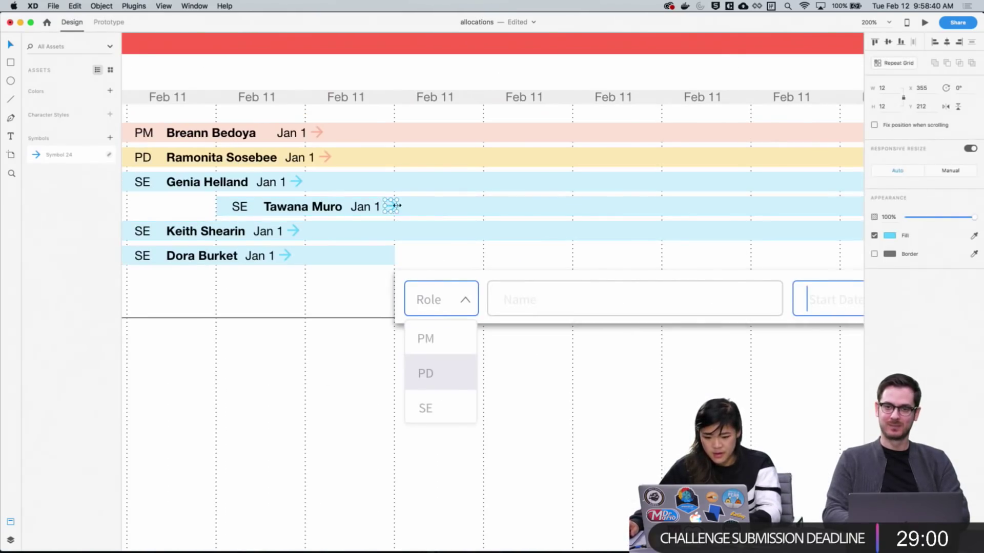
key("super+c")
left_click_drag(393, 208, 840, 309)
scroll(535, 314, "right", 10)
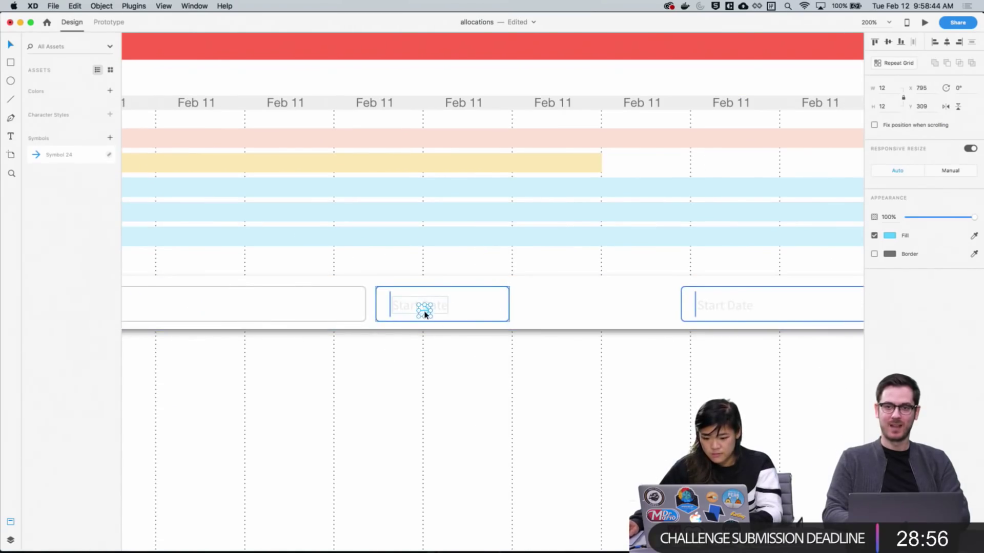
left_click_drag(428, 313, 523, 305)
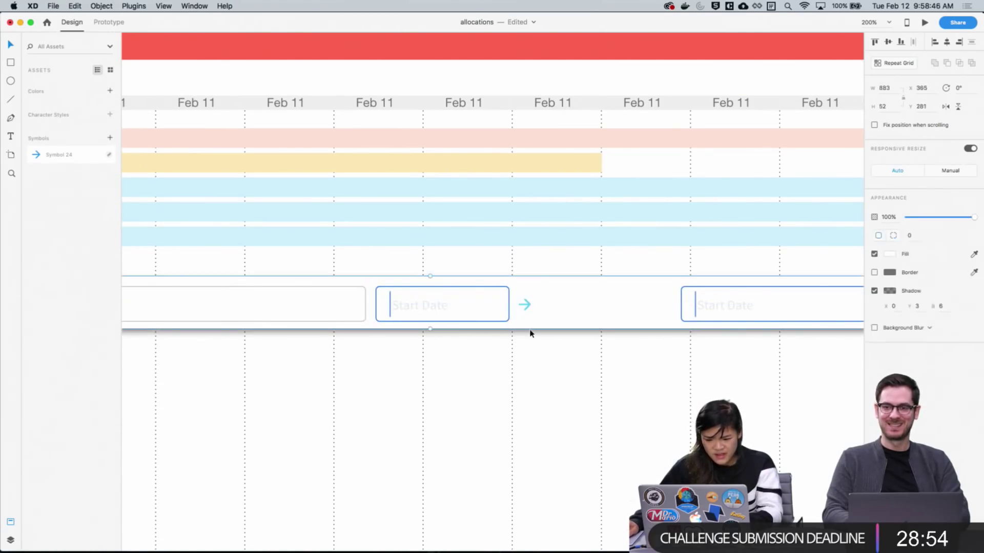
scroll(346, 380, "up", 2)
scroll(346, 381, "right", 1)
Move the second date field left, next to the arrow
left_click_drag(576, 339, 522, 345)
left_click(538, 356)
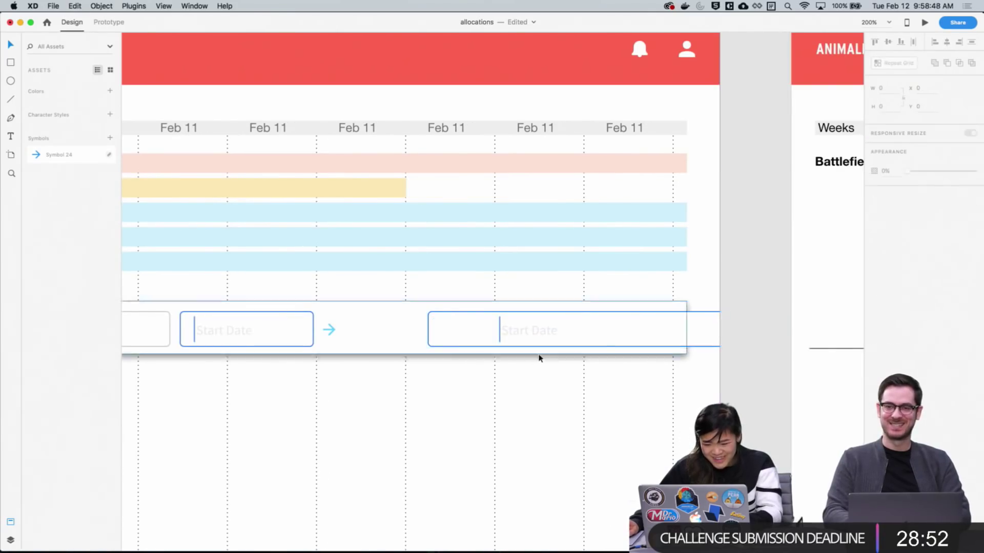
key("super+z")
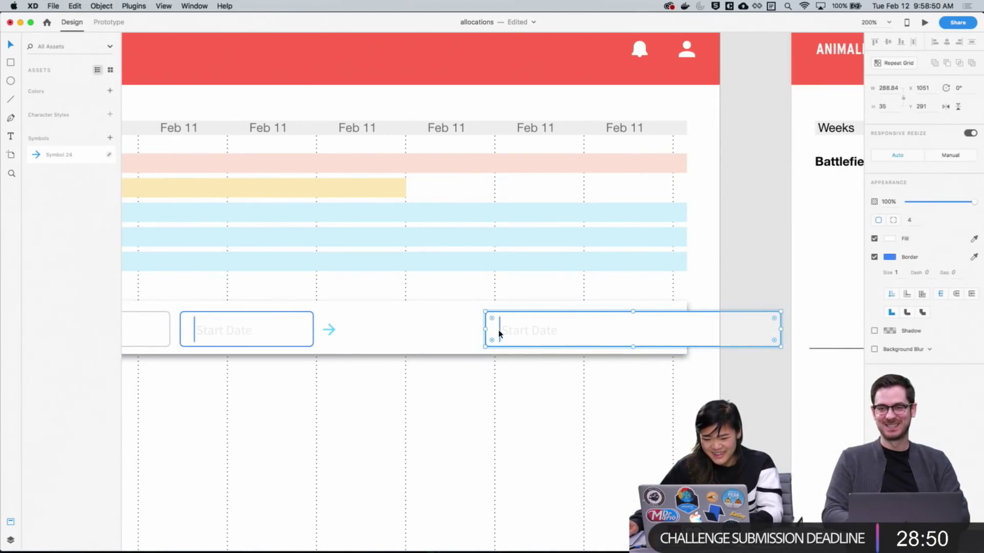
left_click(515, 334, "shift")
left_click_drag(499, 334, 391, 338)
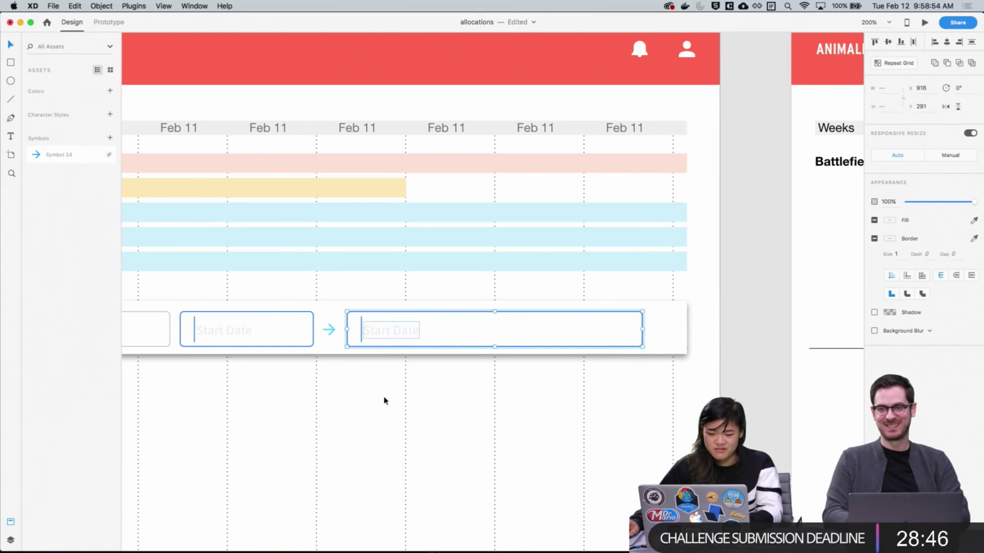
left_click(384, 400)
scroll(417, 395, "left", 3)
Relabel the second date field 'End Date'
left_click(428, 320)
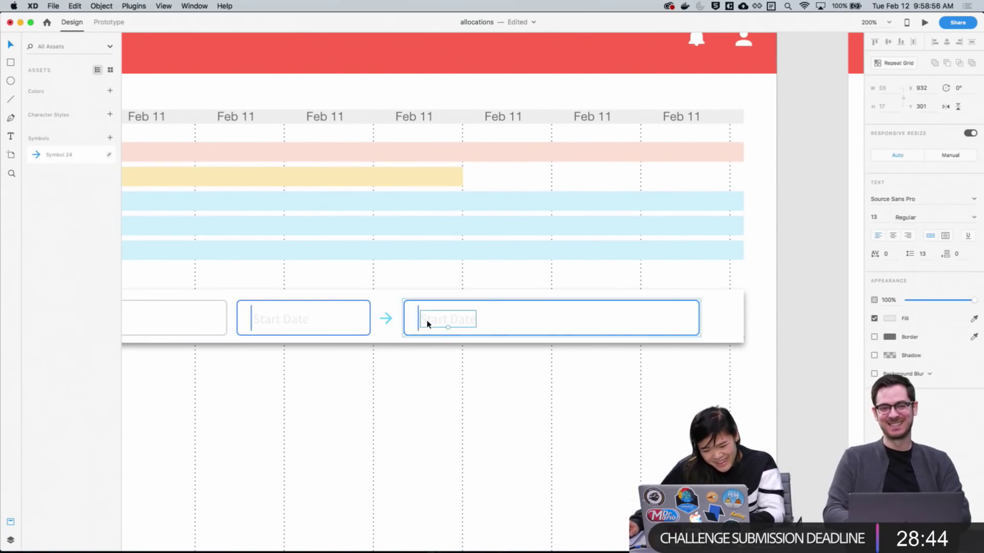
double_click(428, 320)
type("End D")
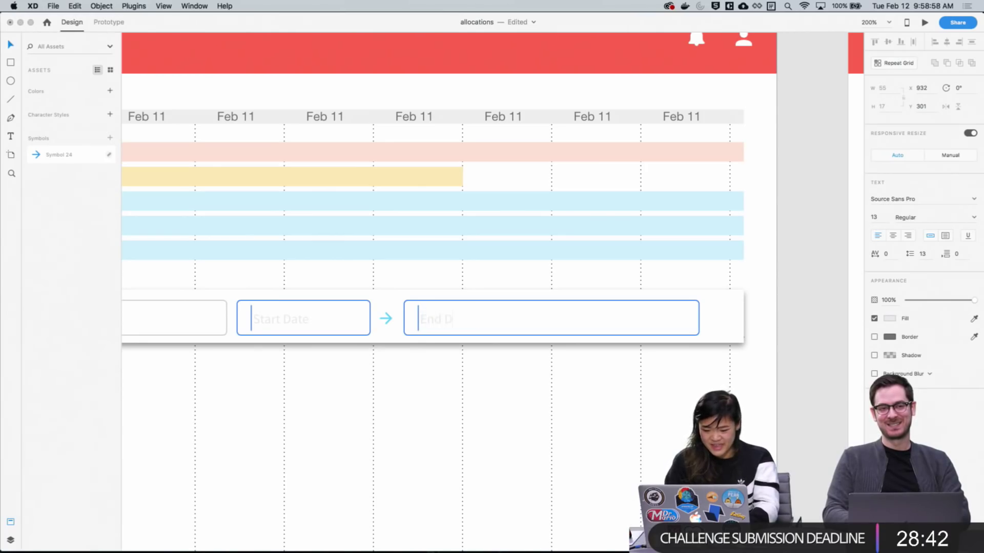
type("ate")
key("Escape")
scroll(494, 413, "left", 1)
left_click(577, 322)
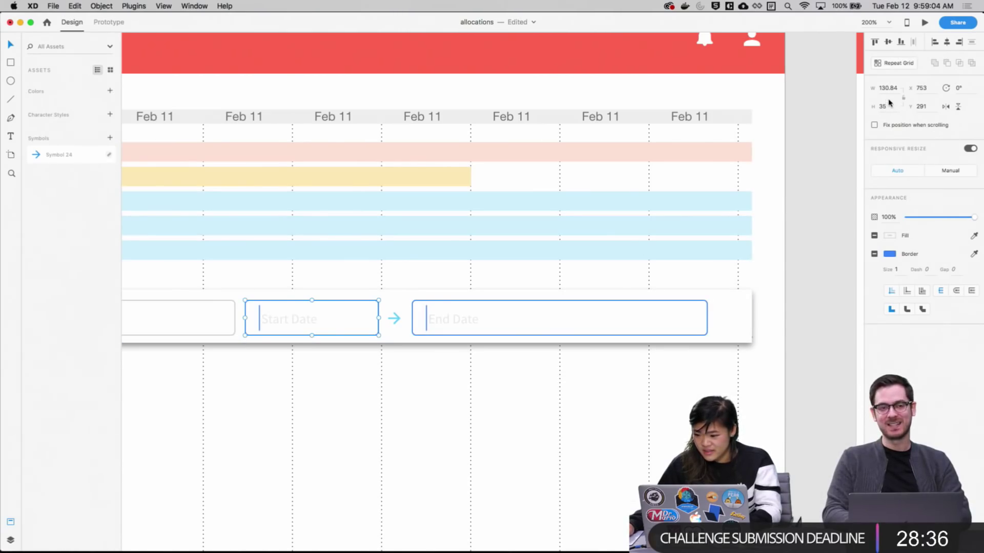
Set the width of both Start Date and End Date fields to 120
key("BackSpace")
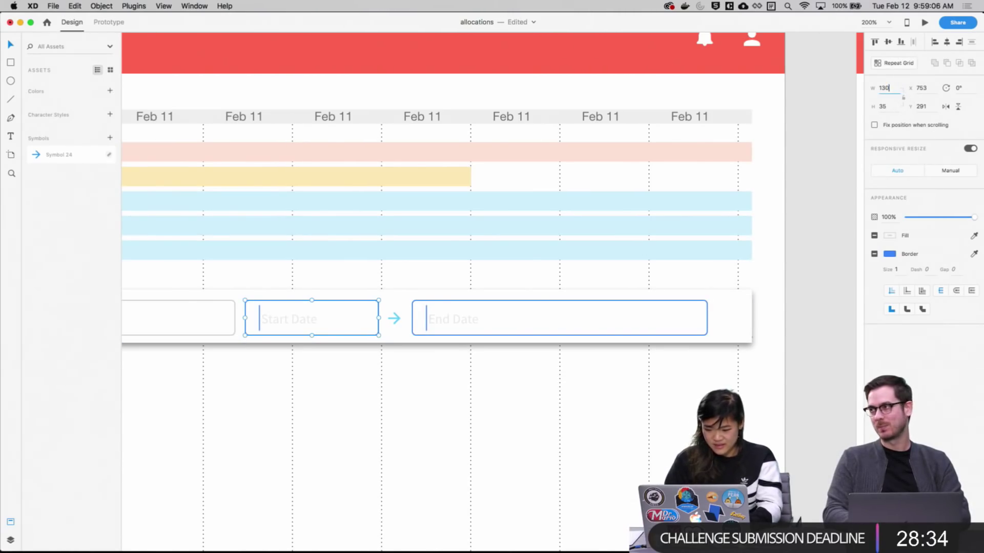
type("20")
key("Return")
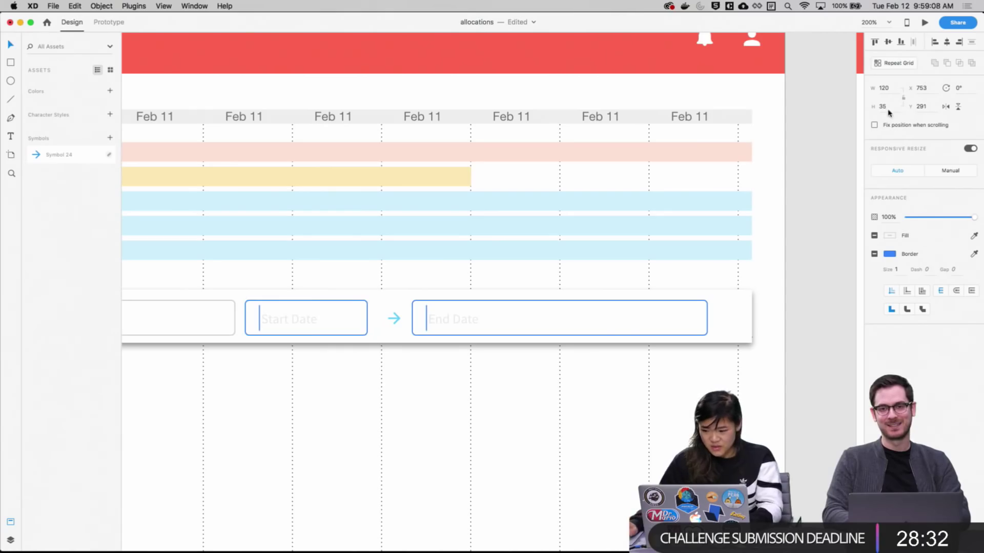
left_click_drag(887, 87, 856, 88)
left_click(576, 332)
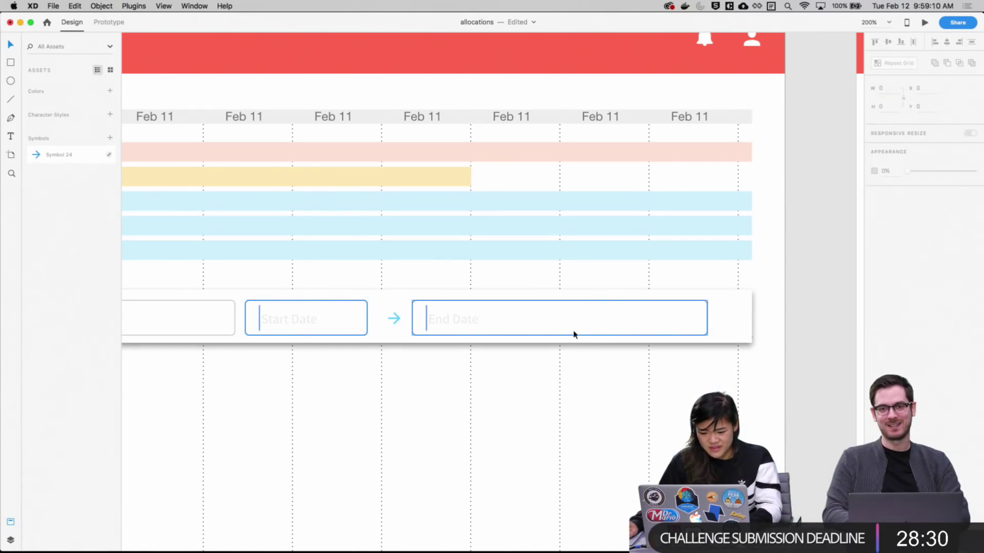
left_click(576, 332)
double_click(580, 329)
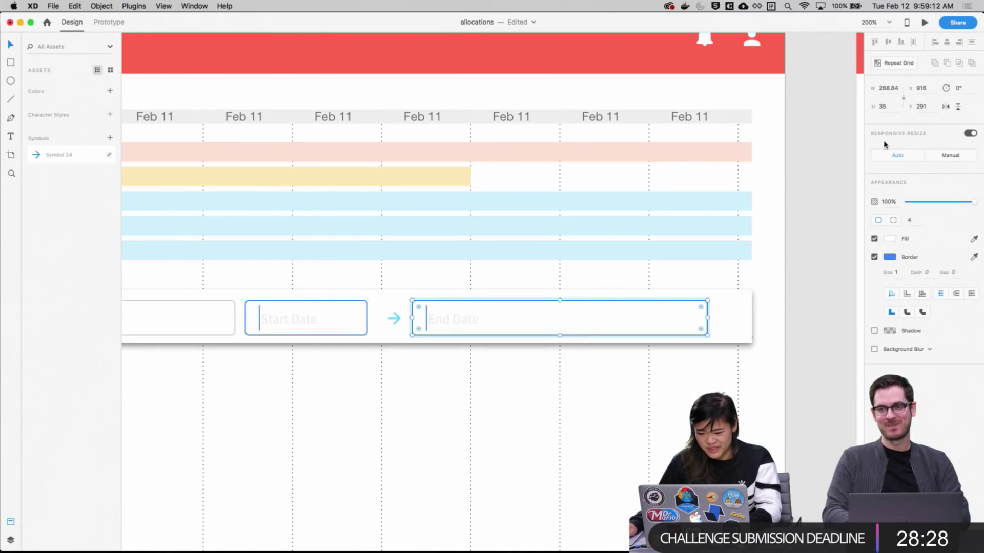
type("120")
key("Return")
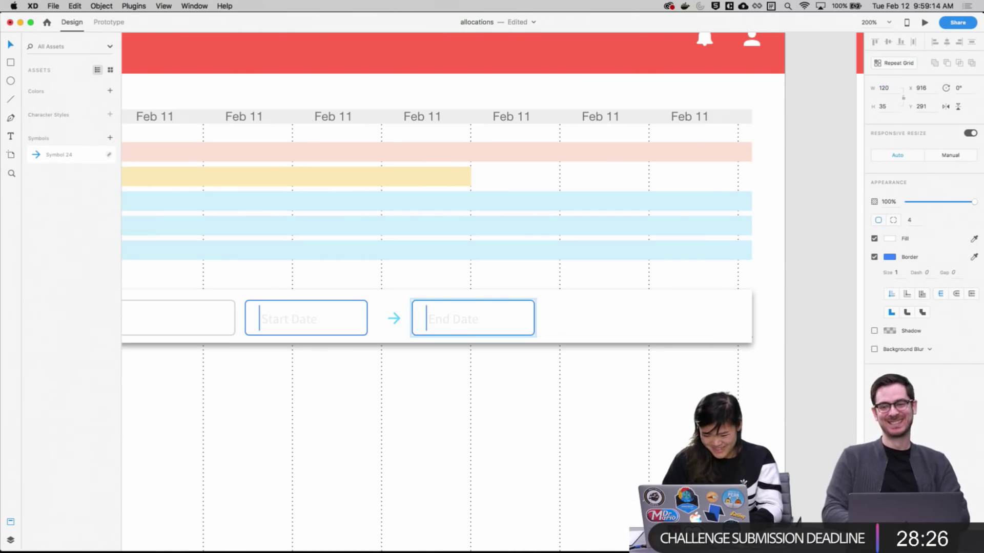
left_click(489, 410)
scroll(490, 410, "left", 3)
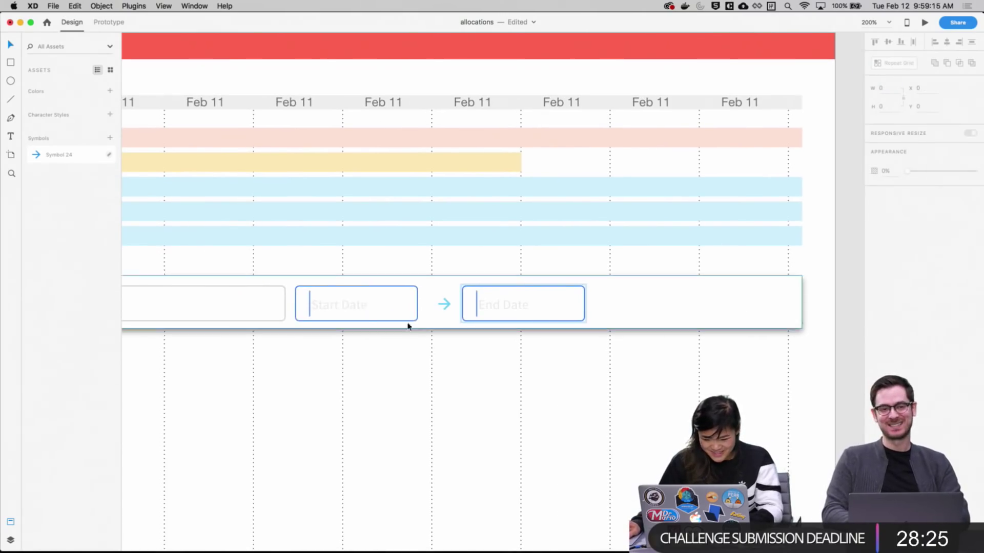
Delete the caret line in Start Date and select the one in End Date
double_click(309, 315)
key("BackSpace")
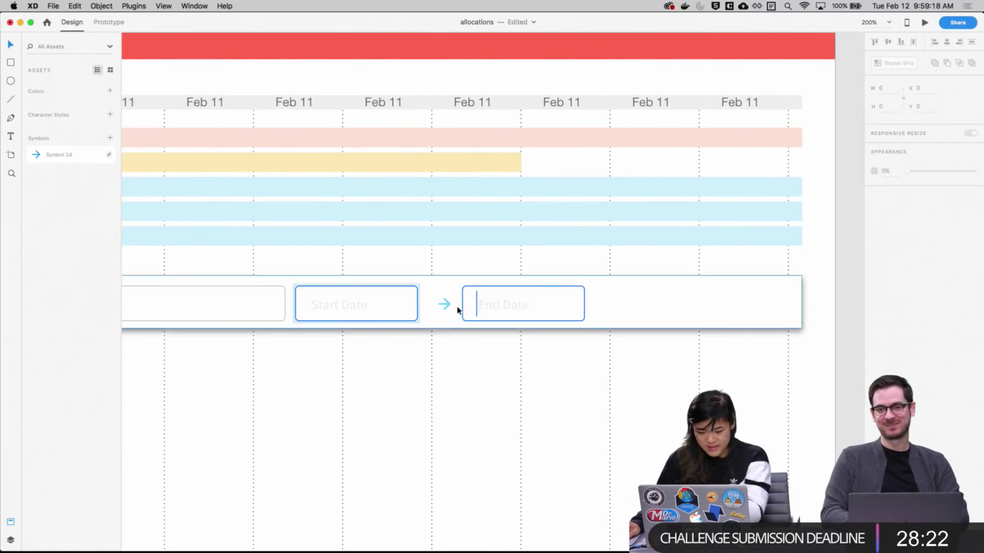
left_click(477, 314)
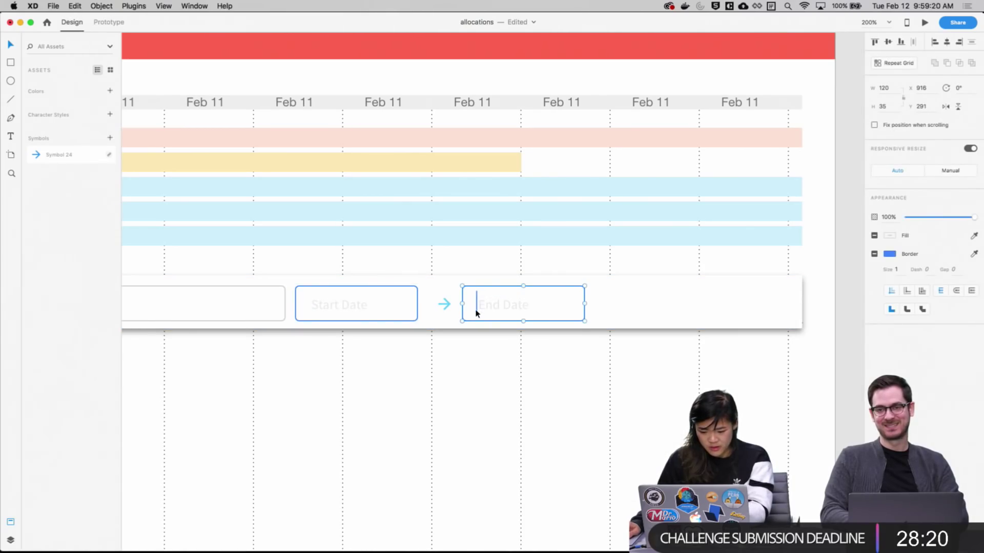
double_click(476, 313)
Remove the stray line from End Date and set the arrow's fill to 000000 (black)
key("BackSpace")
scroll(512, 318, "left", 3)
scroll(513, 317, "down", 2)
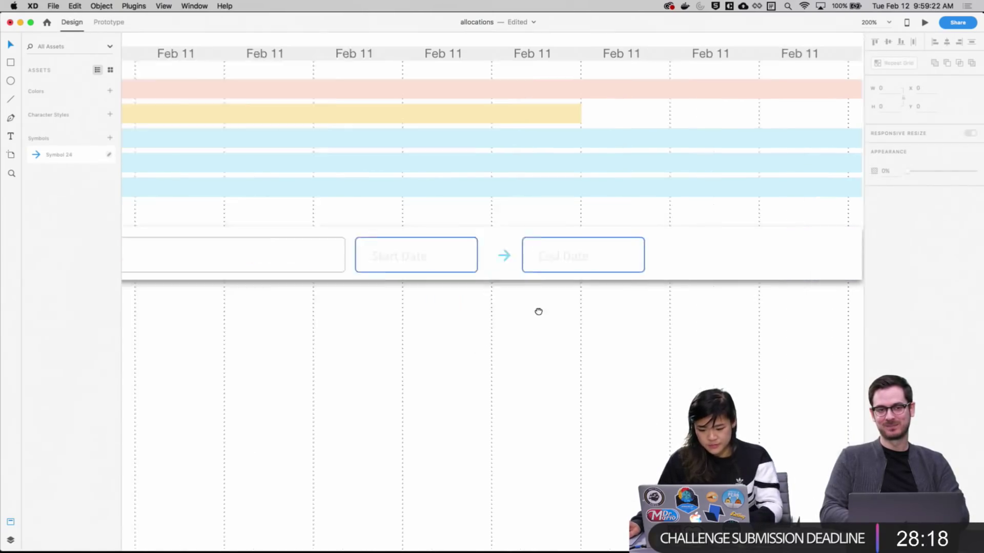
left_click(522, 247)
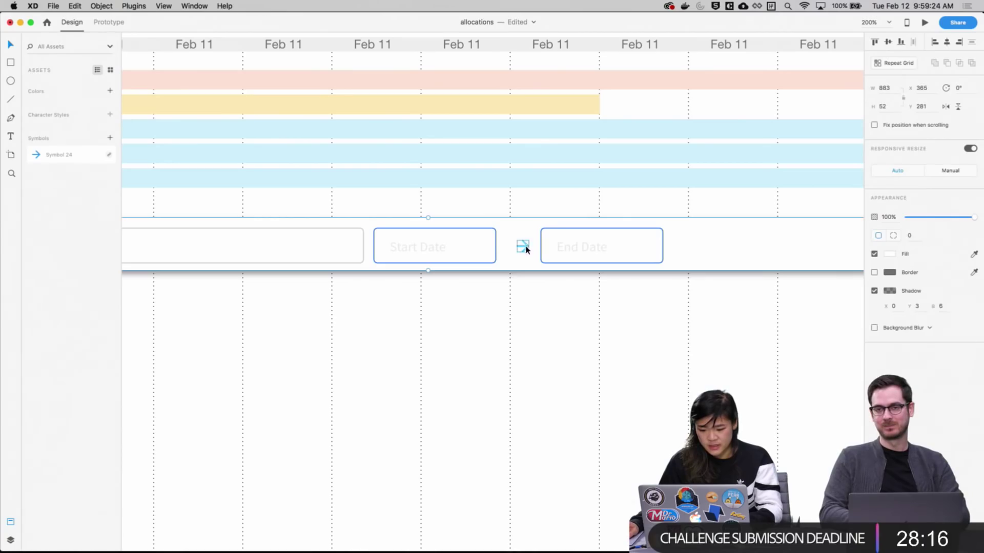
left_click(894, 236)
type("000000")
key("Return")
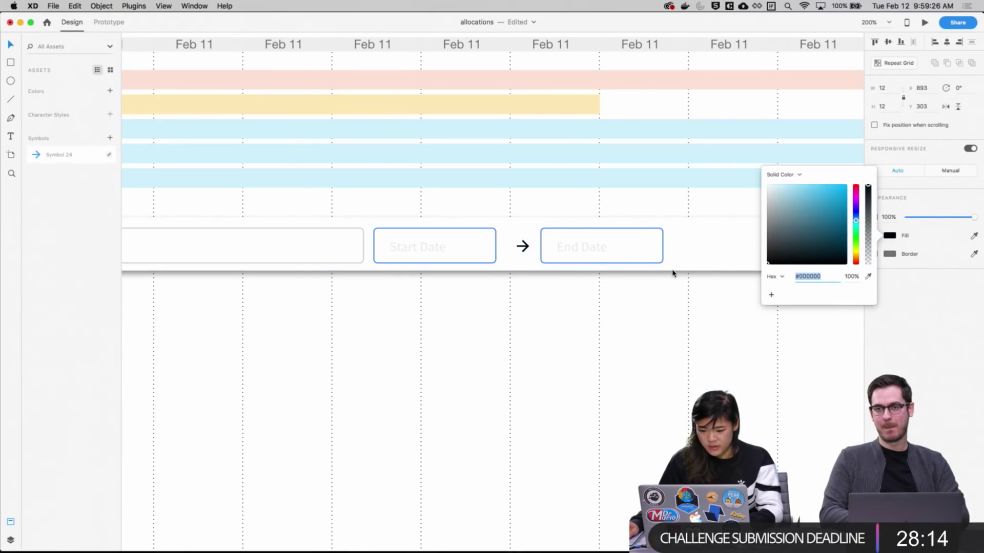
left_click(625, 324)
Nudge the arrow a few pixels right to centre it between the date fields
scroll(707, 338, "up", 2)
scroll(707, 338, "left", 1)
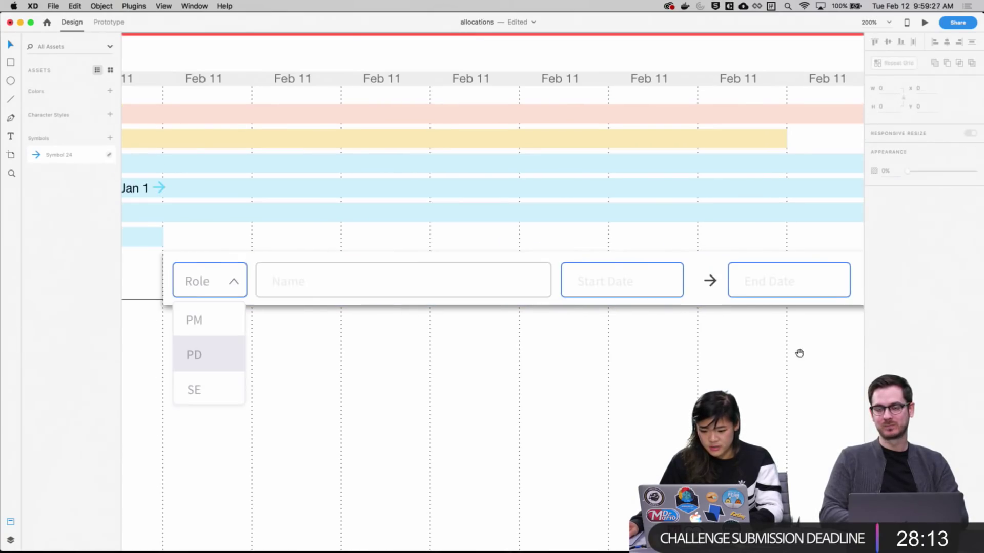
left_click(703, 281)
left_click(747, 355)
left_click_drag(703, 281, 707, 281)
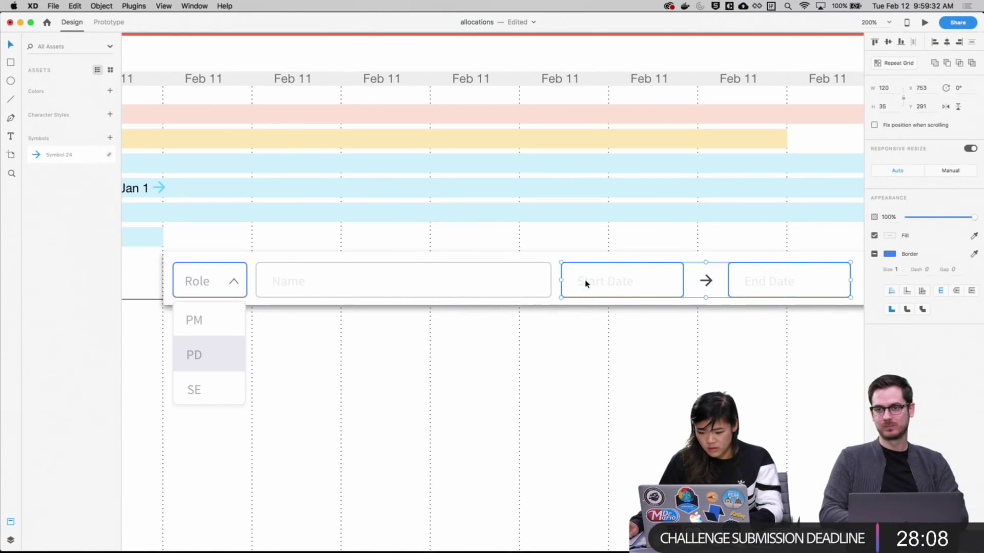
Inspect the fill colours of the End Date, Start Date and Name label text
double_click(771, 283)
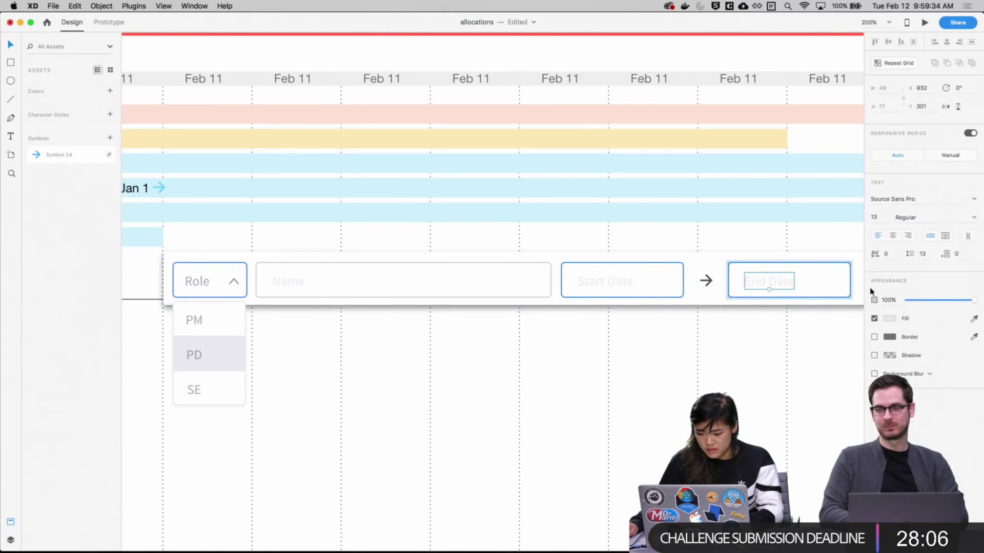
left_click(889, 319)
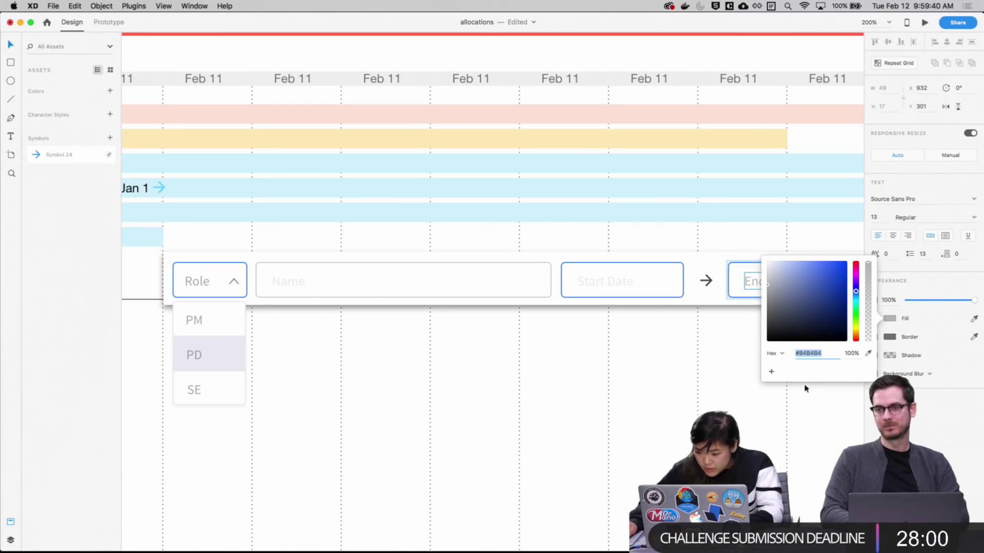
key("Escape")
left_click(596, 281)
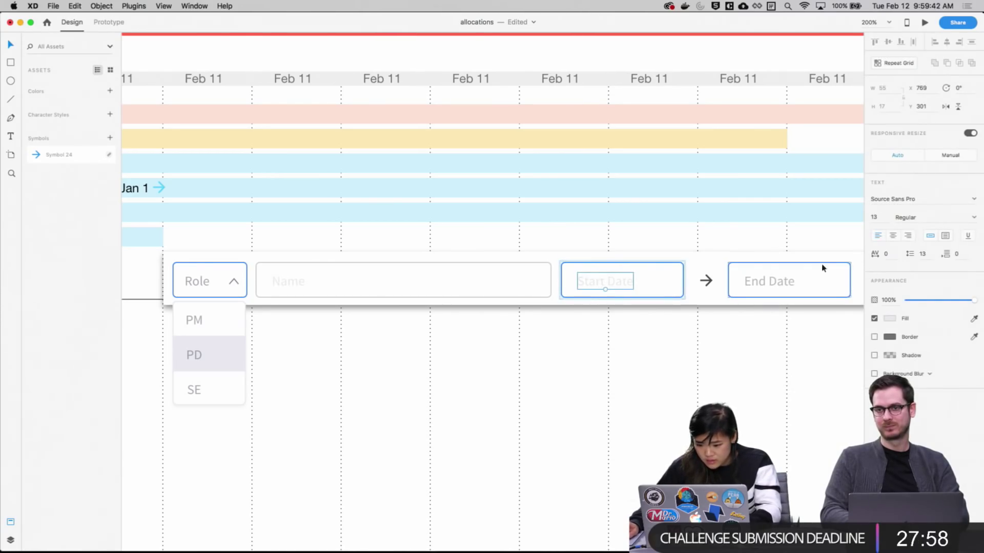
left_click(892, 319)
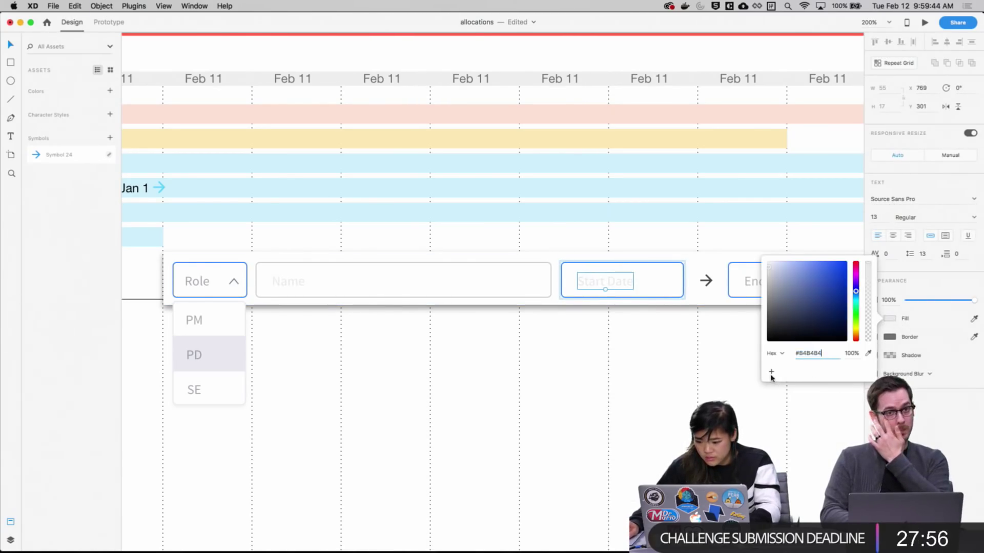
key("Escape")
left_click(291, 281)
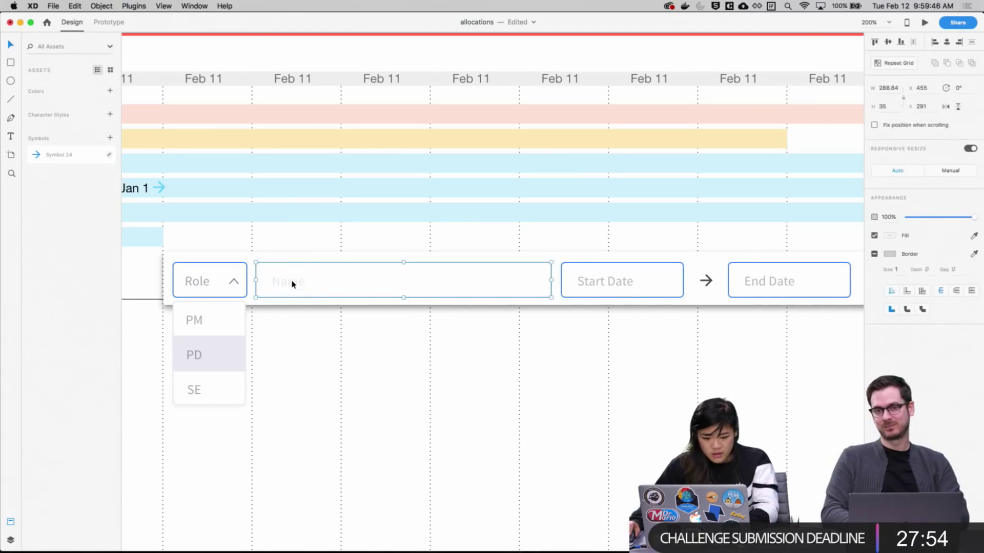
left_click(891, 319)
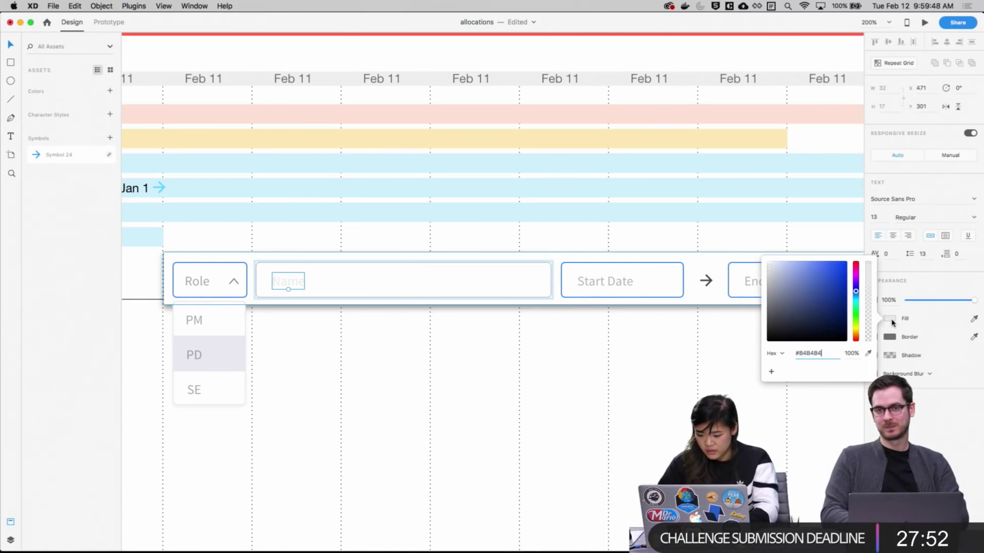
left_click(707, 369)
Eyedrop the Name field's grey border onto the Start Date and End Date boxes
scroll(498, 351, "right", 5)
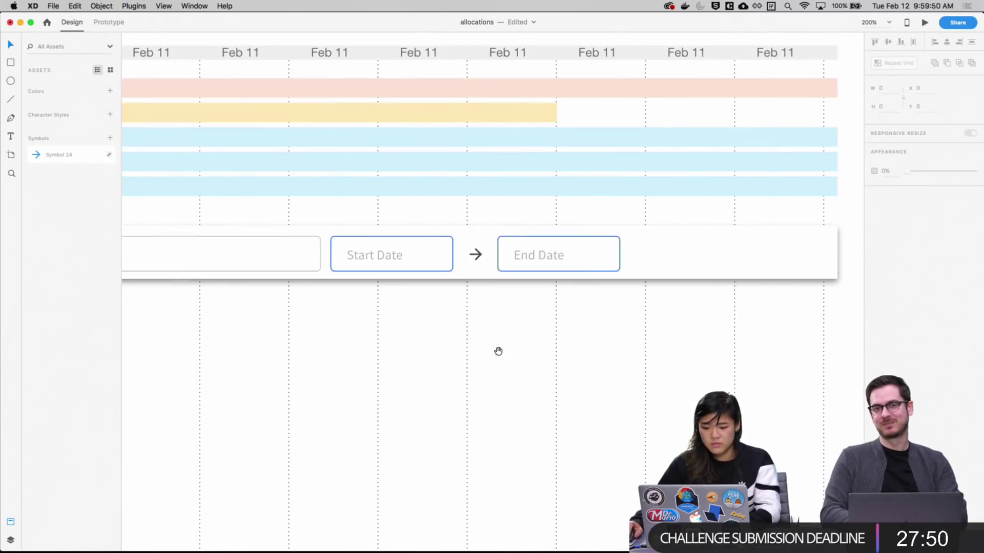
left_click(471, 291)
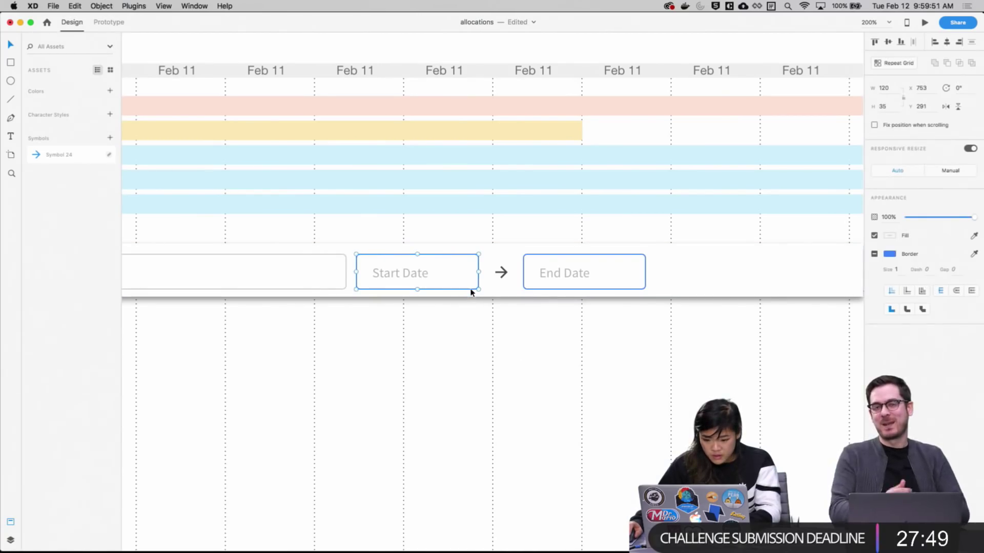
left_click(895, 256)
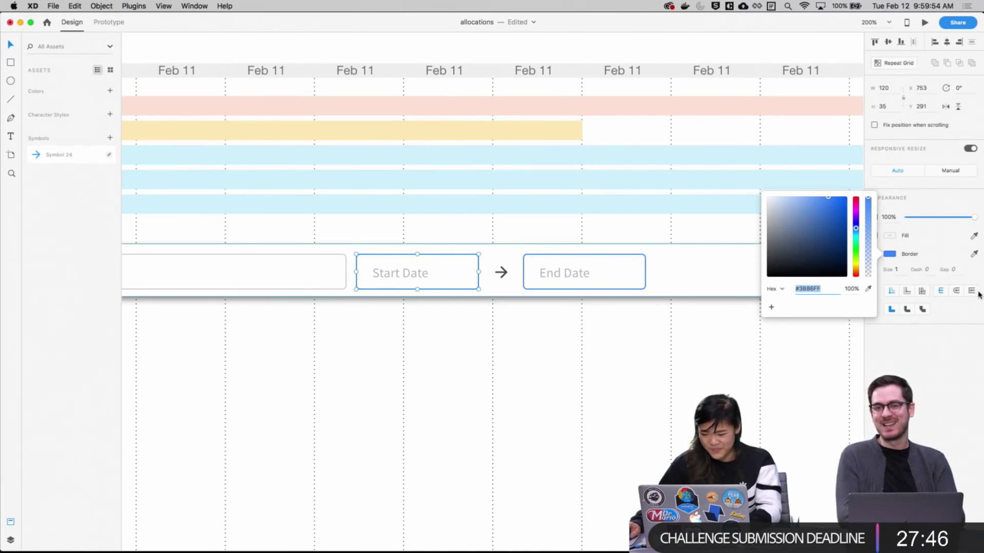
left_click(974, 255)
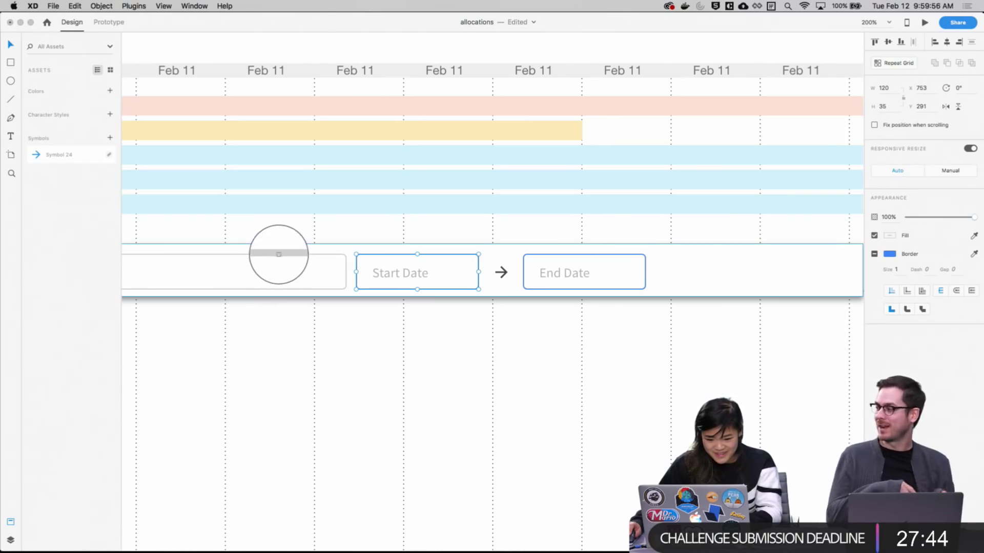
left_click(278, 254)
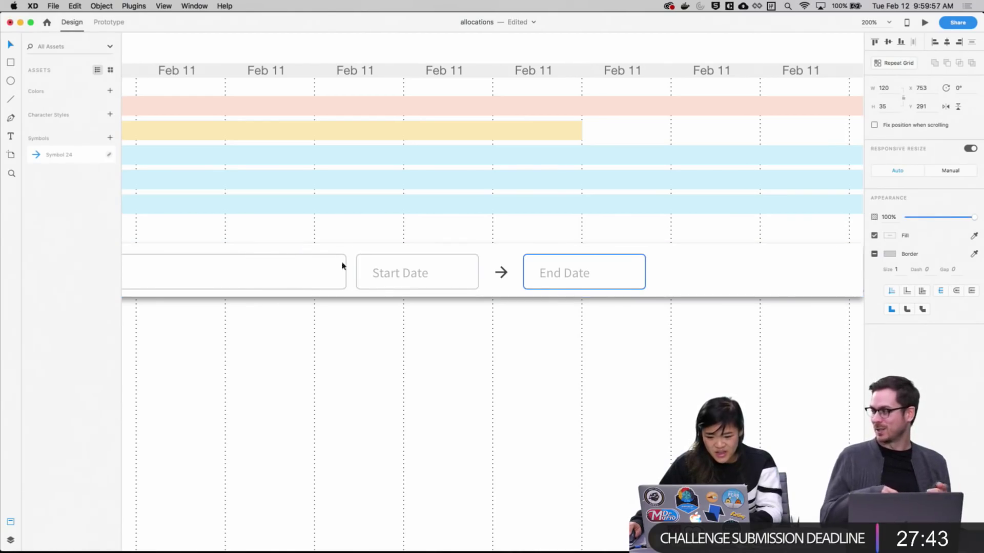
left_click(578, 288)
left_click(975, 257)
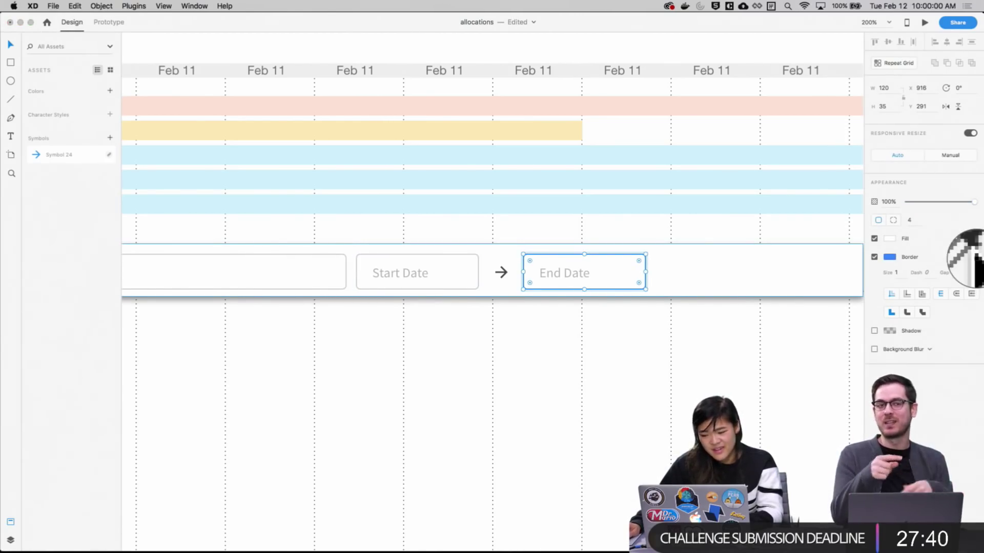
left_click(191, 254)
Add the Name input box's colours to the document Colors assets
key("Escape")
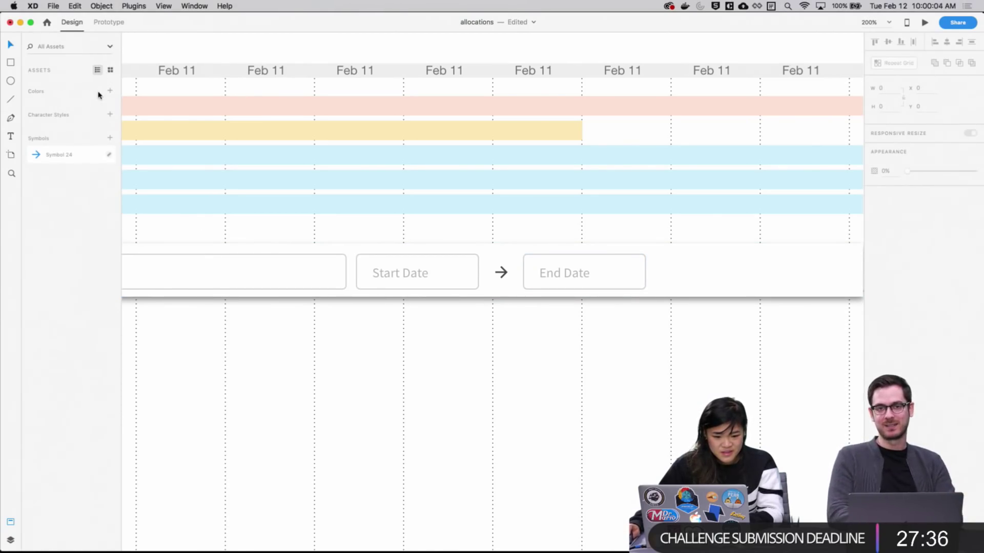
scroll(564, 361, "left", 2)
scroll(563, 361, "up", 1)
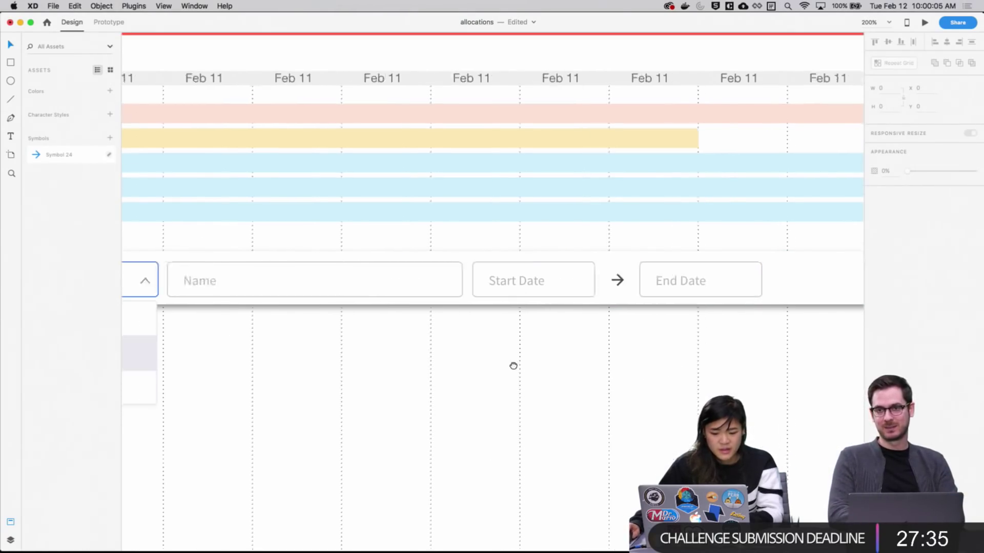
left_click(405, 300)
left_click(110, 91)
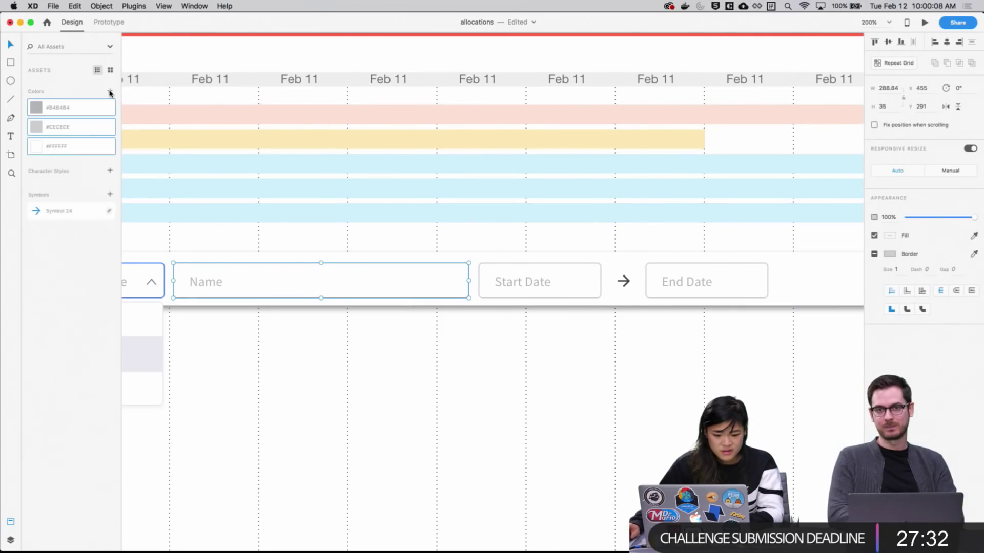
left_click(329, 400)
Add the Role dropdown box's colours to the document Colors assets as well
scroll(358, 405, "left", 2)
scroll(359, 405, "up", 1)
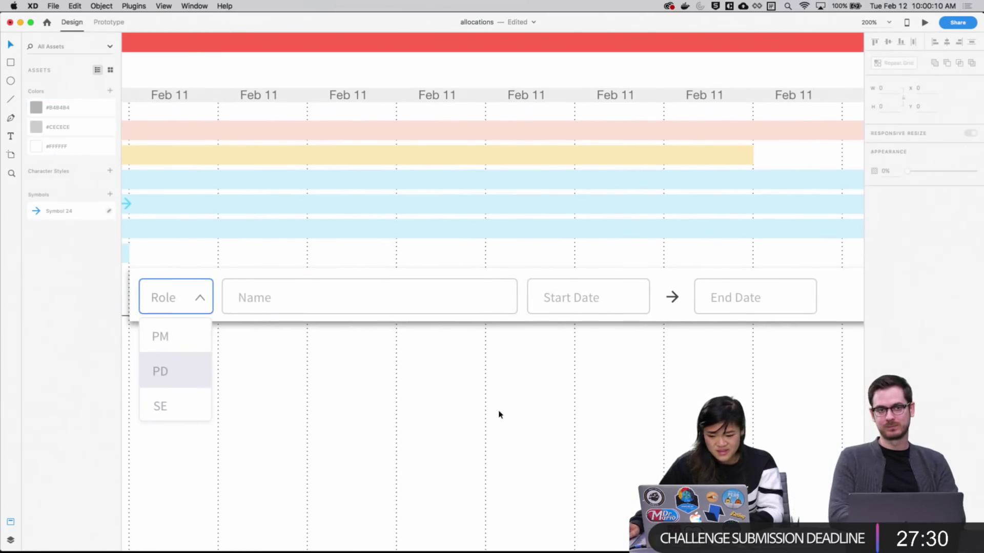
left_click(457, 333)
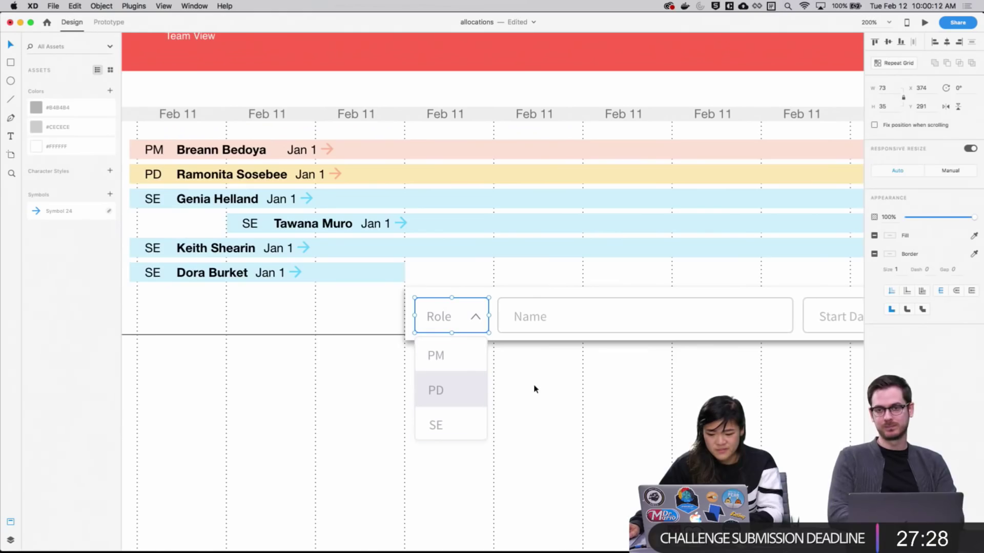
left_click(109, 94)
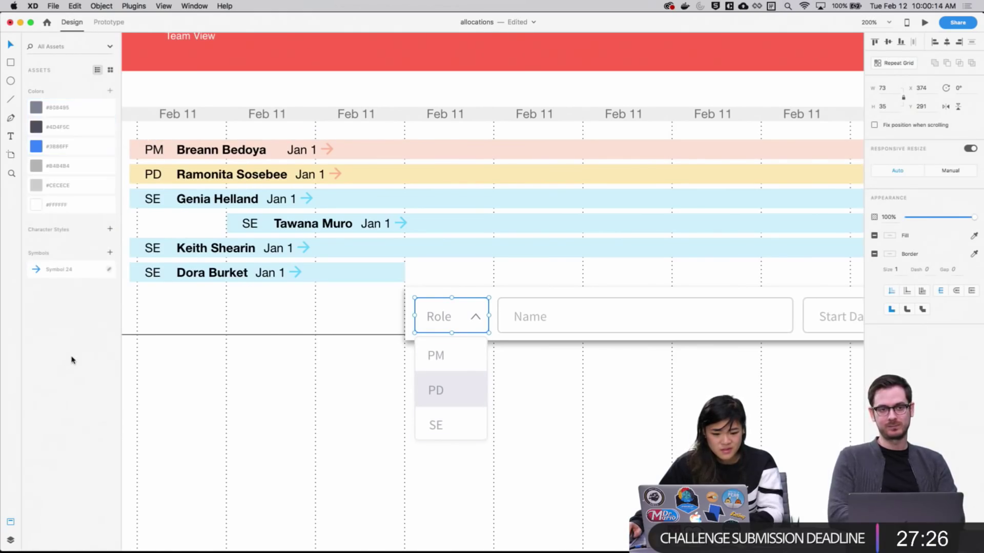
scroll(336, 393, "down", 2)
scroll(336, 392, "right", 1)
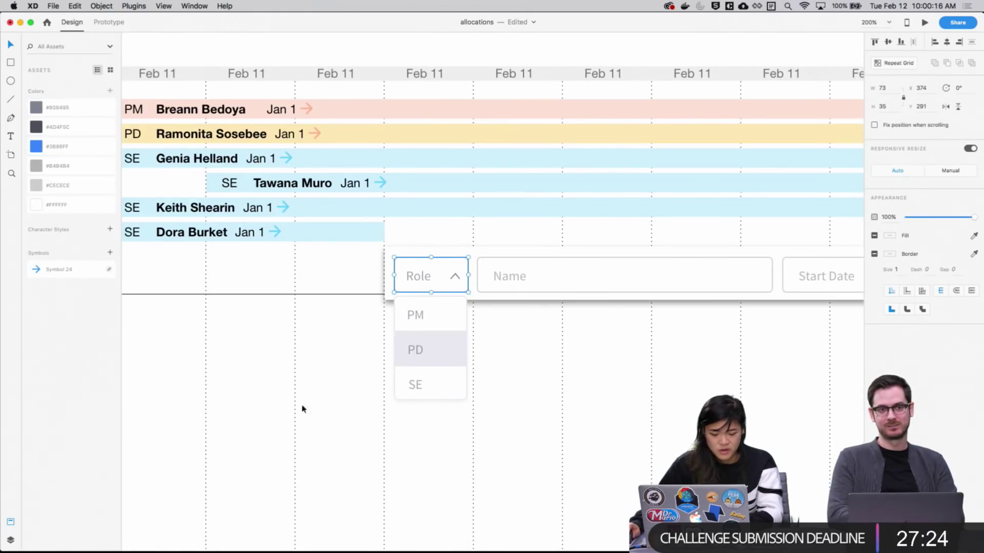
left_click(564, 383)
scroll(487, 362, "down", 2)
scroll(487, 362, "right", 1)
scroll(569, 354, "up", 2)
scroll(569, 354, "right", 1)
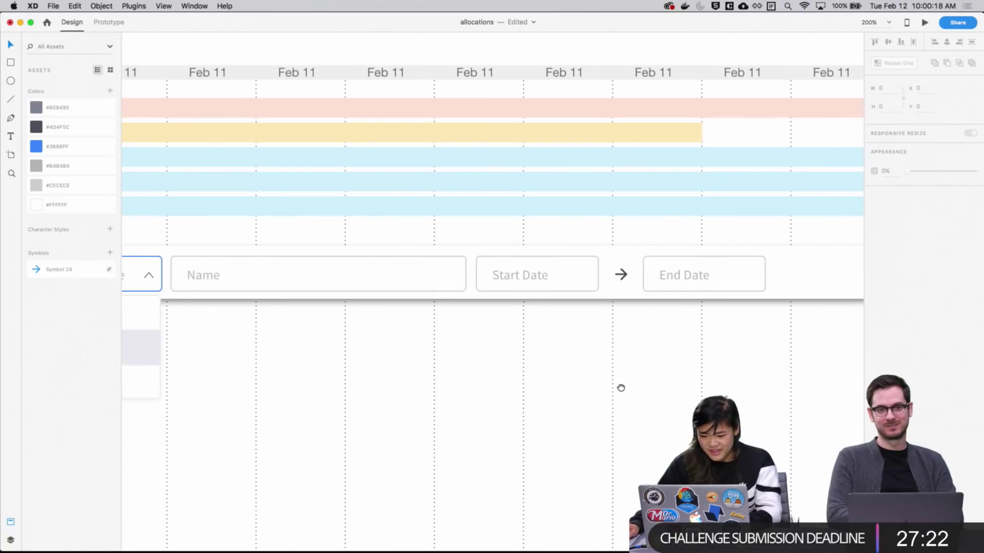
Nudge the Start Date, arrow and End Date group to a 19.2 gap after Name
left_click_drag(719, 328, 491, 267)
left_click_drag(426, 344, 415, 291)
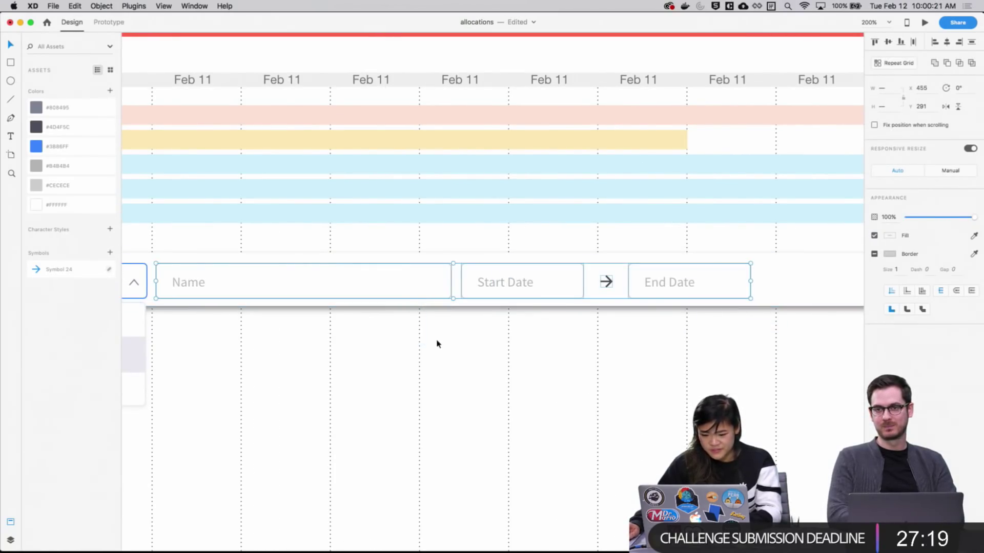
left_click(433, 292, "shift")
key("shift+Right")
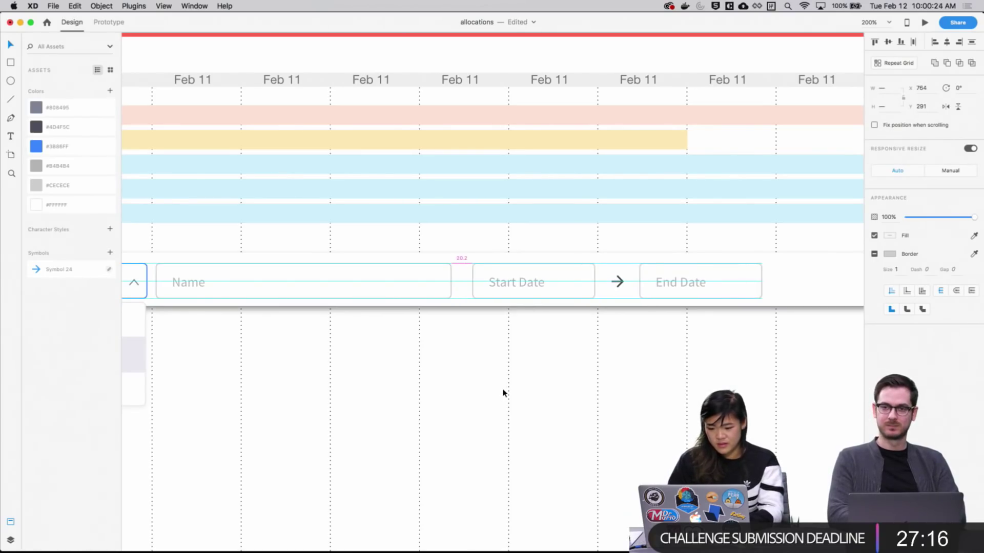
key("Left")
key("Left")
key("Left")
key("Left")
key("Left")
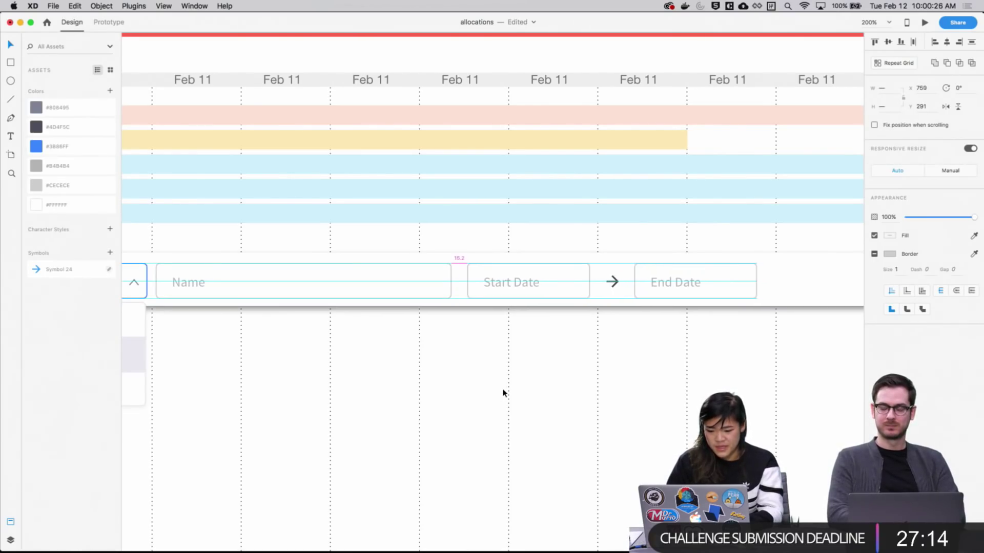
key("Right")
key("Right")
key("Right")
key("Right")
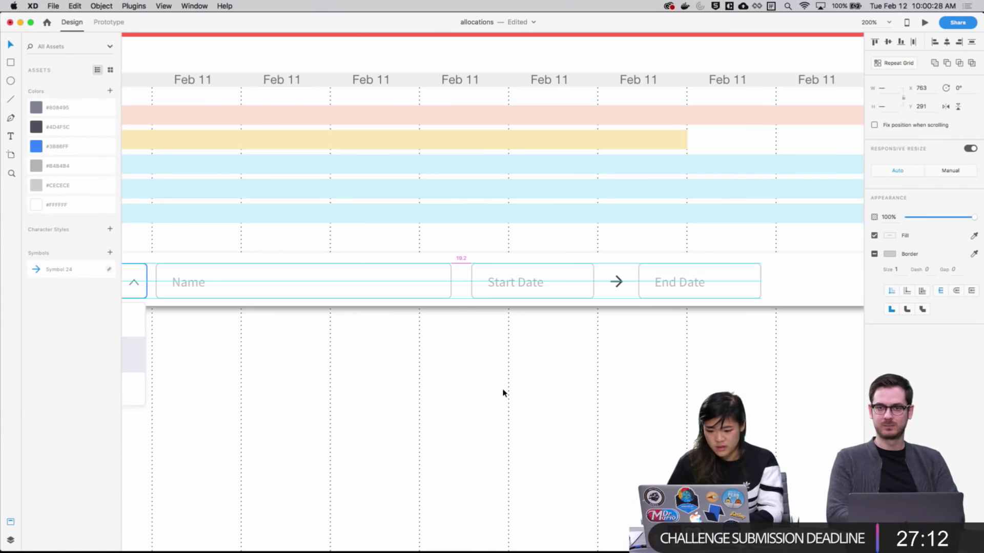
left_click(490, 410)
scroll(744, 338, "left", 3)
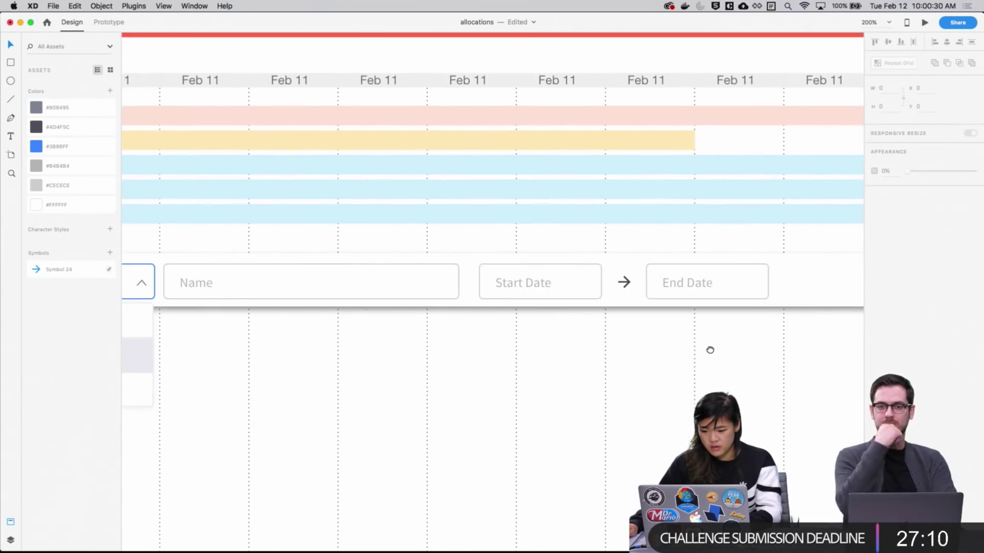
scroll(710, 349, "up", 2)
Nudge the arrow and End Date box left, then End Date left once more
left_click(675, 302)
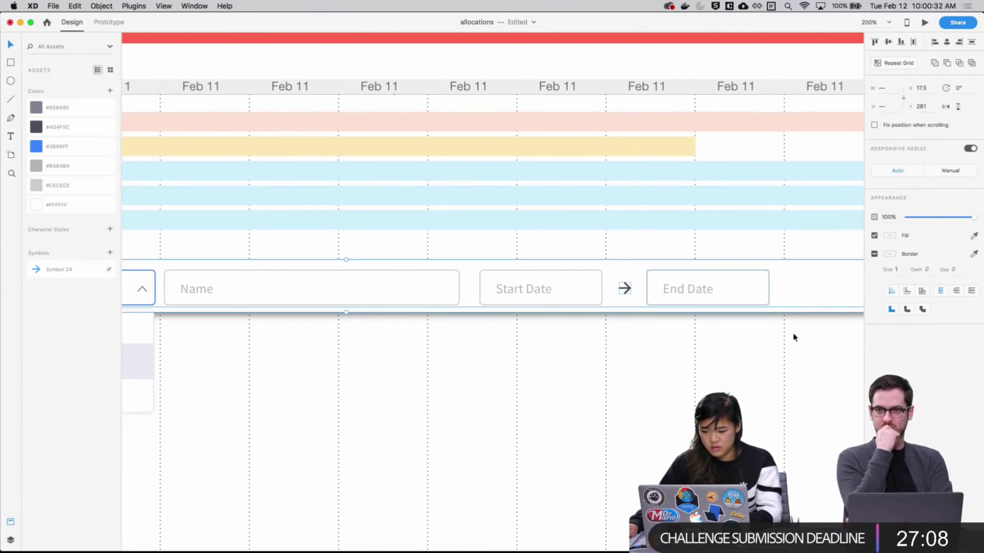
double_click(819, 299)
key("Left")
key("Left")
key("Left")
key("Left")
key("Left")
key("Left")
key("Left")
key("Left")
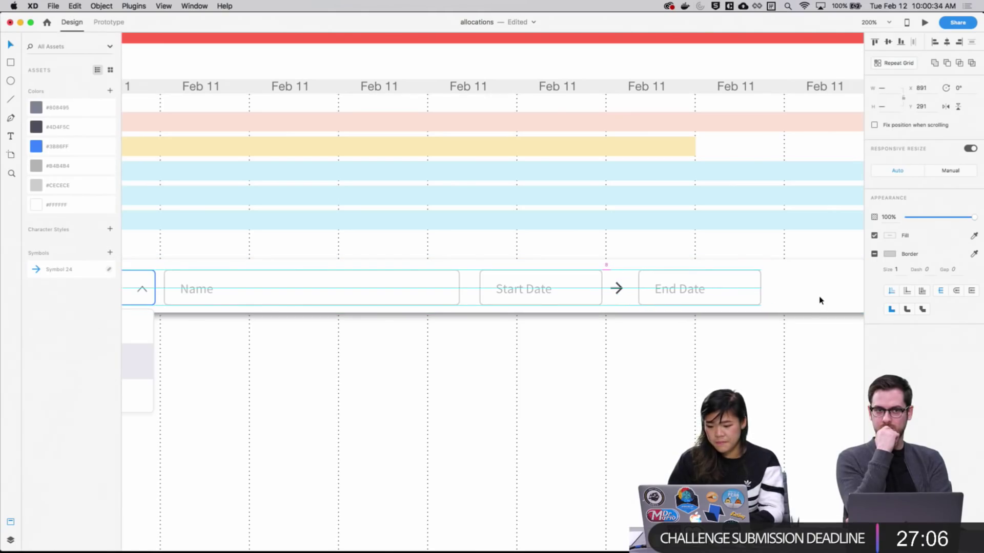
left_click(716, 344)
left_click(688, 300)
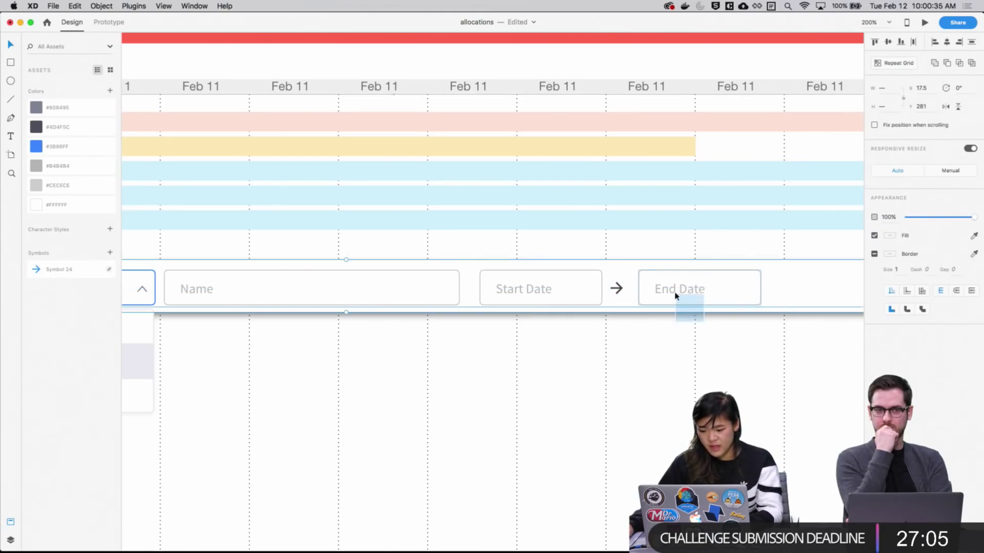
left_click(704, 301, "super")
key("Left")
key("Left")
key("Left")
key("Left")
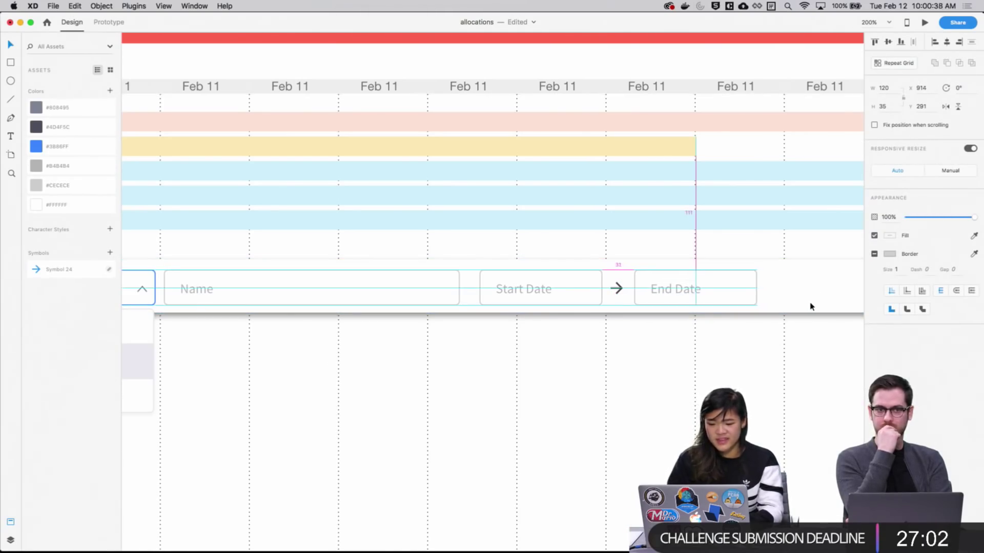
left_click(793, 358)
key("super+1")
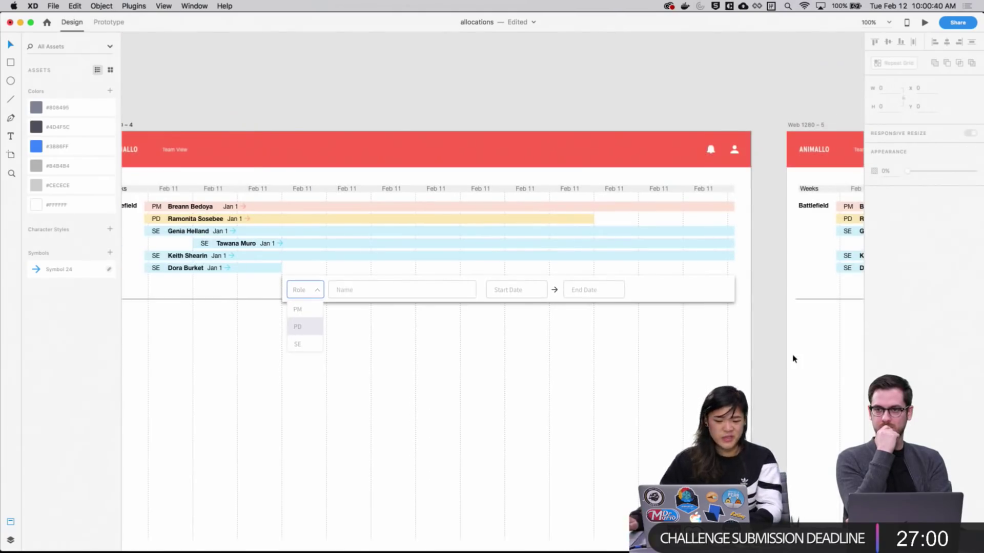
scroll(589, 410, "down", 5)
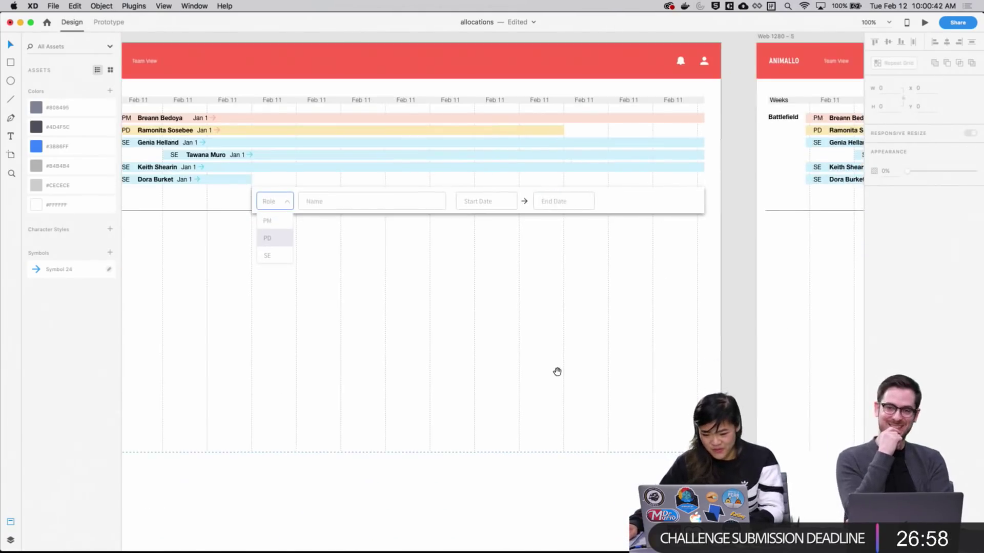
scroll(512, 358, "up", 3)
scroll(512, 358, "left", 3)
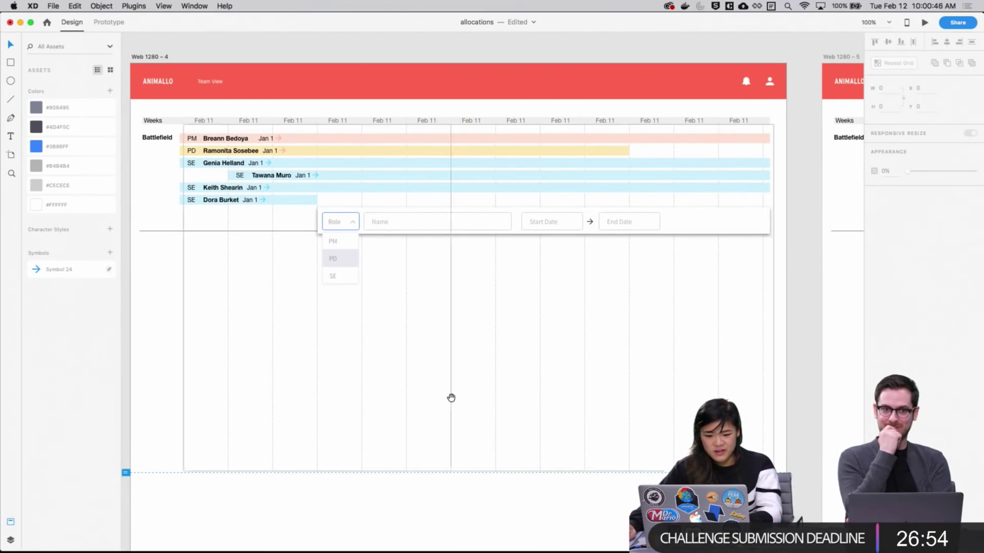
scroll(551, 395, "right", 10)
scroll(463, 229, "down", 1)
scroll(393, 225, "up", 2)
scroll(393, 225, "left", 1)
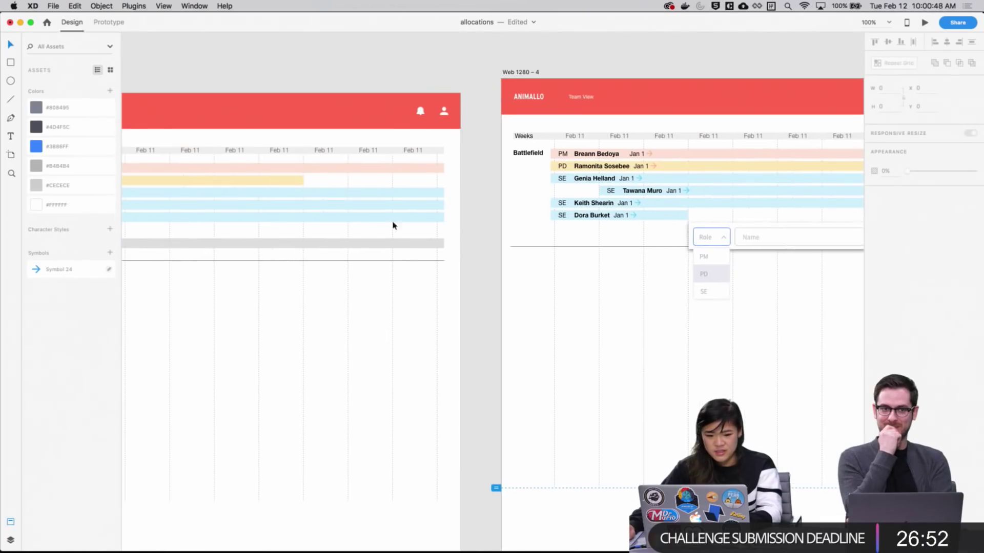
left_click(96, 23)
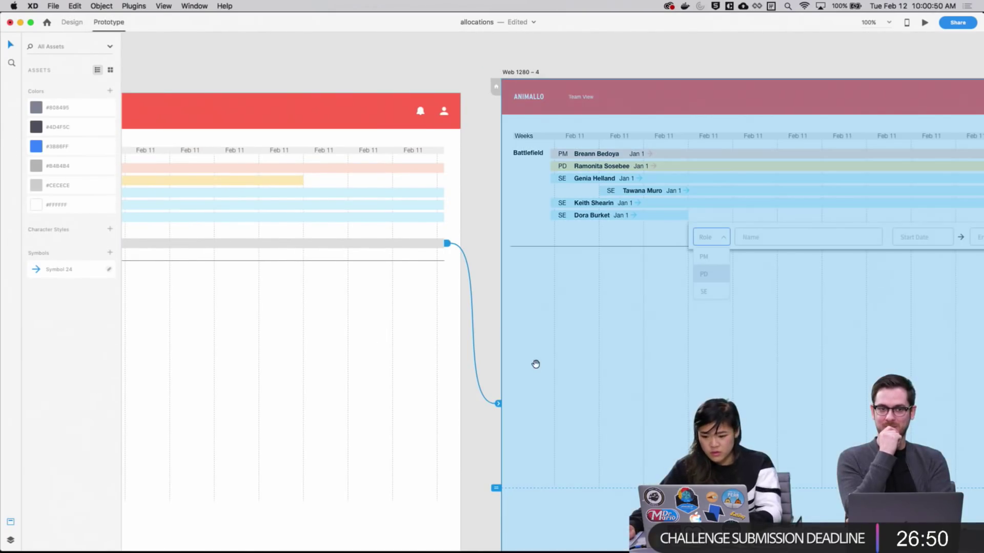
left_click(924, 22)
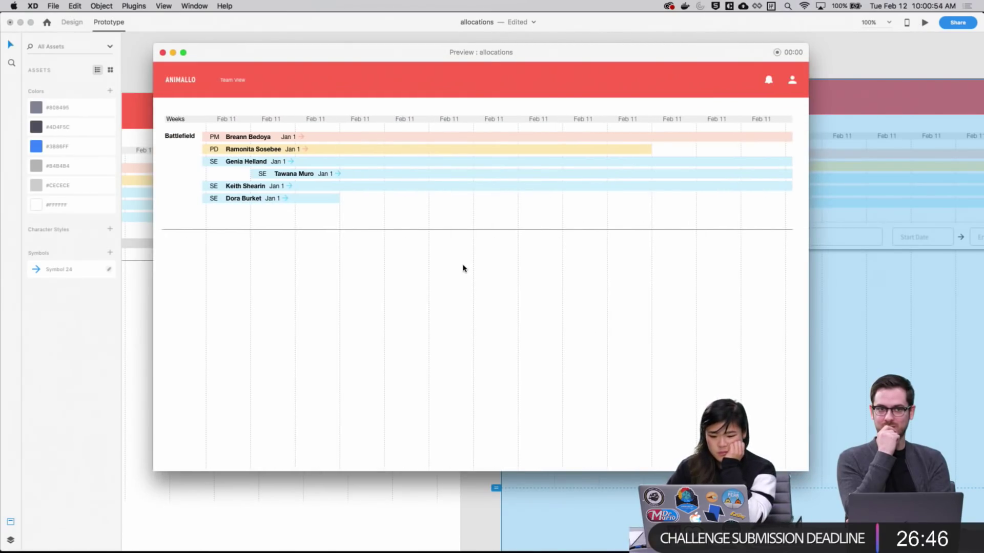
left_click(365, 216)
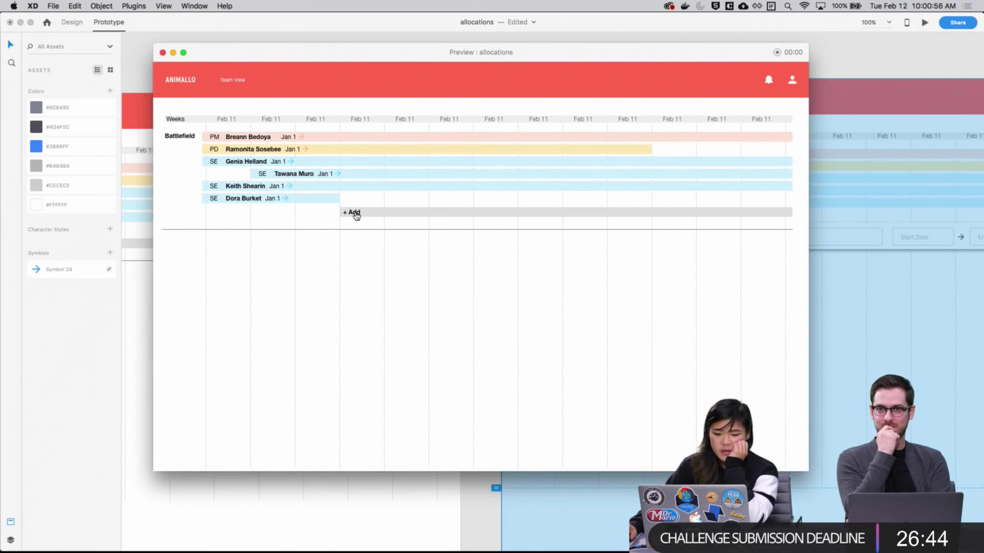
left_click(355, 213)
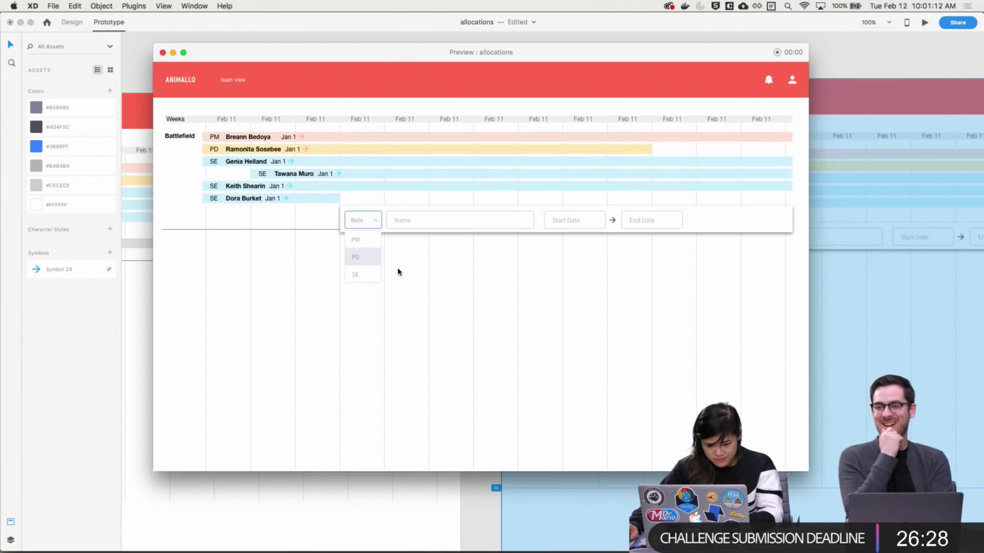
Close the prototype preview and return to design mode near the role stacks
left_click(172, 53)
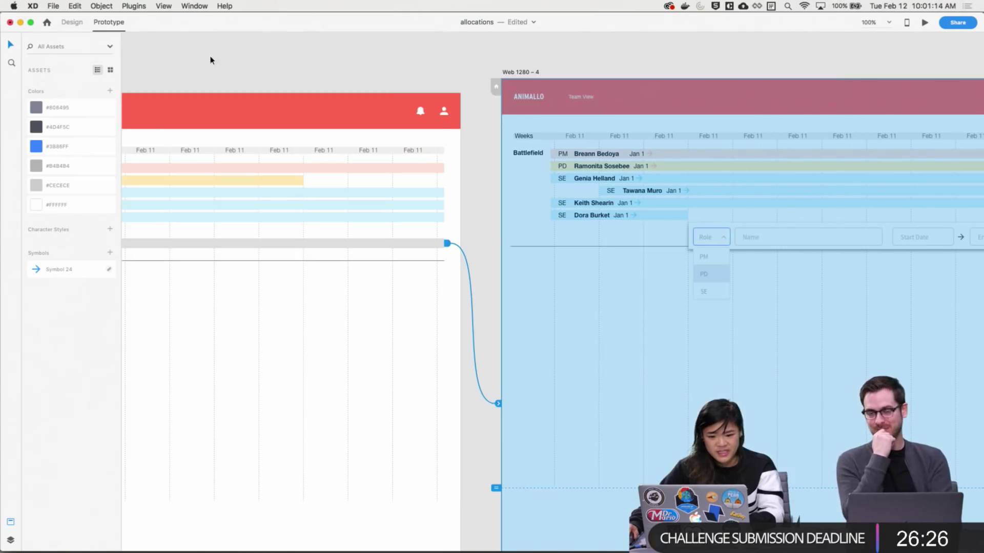
left_click(499, 293)
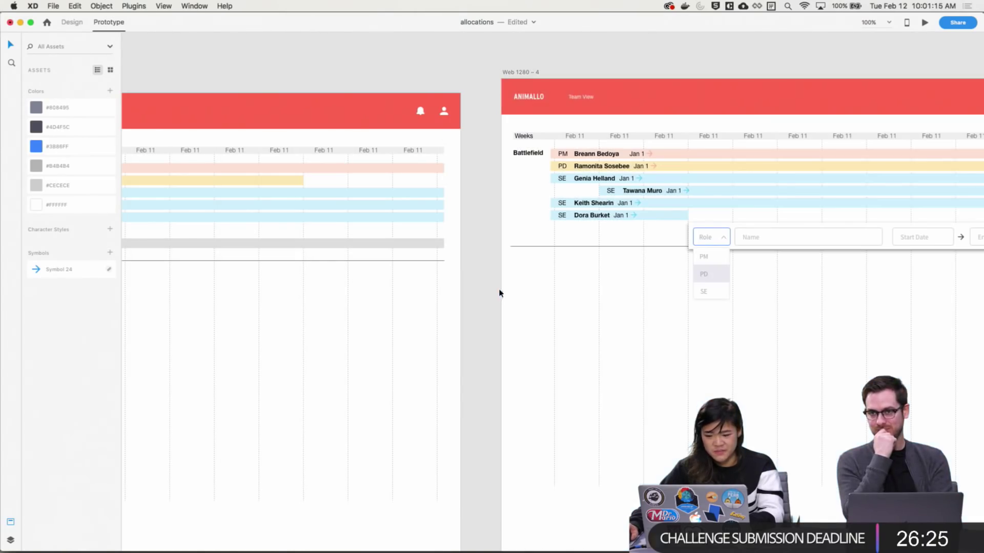
left_click(72, 22)
scroll(479, 330, "up", 10)
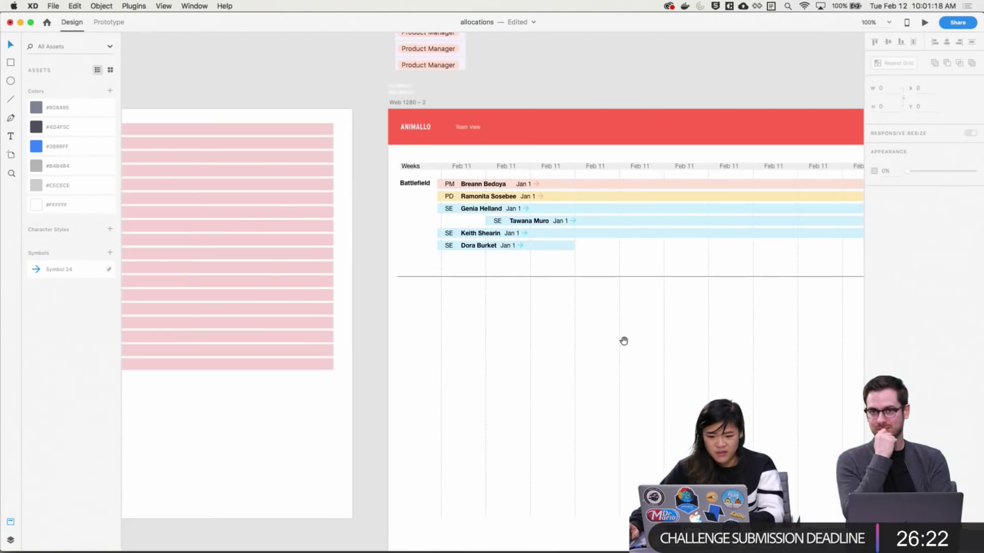
scroll(624, 341, "right", 5)
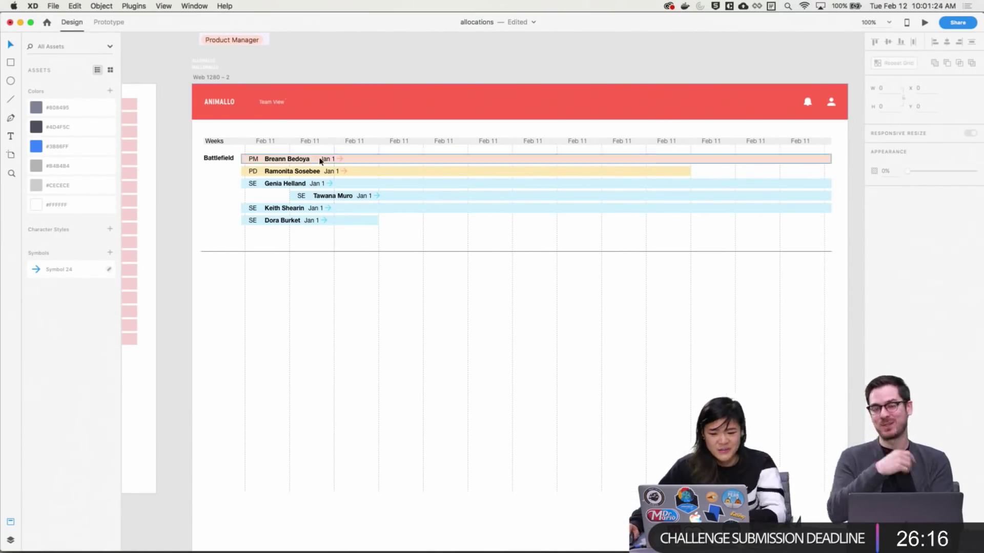
left_click_drag(314, 229, 313, 323)
scroll(313, 324, "up", 15)
scroll(389, 176, "left", 5)
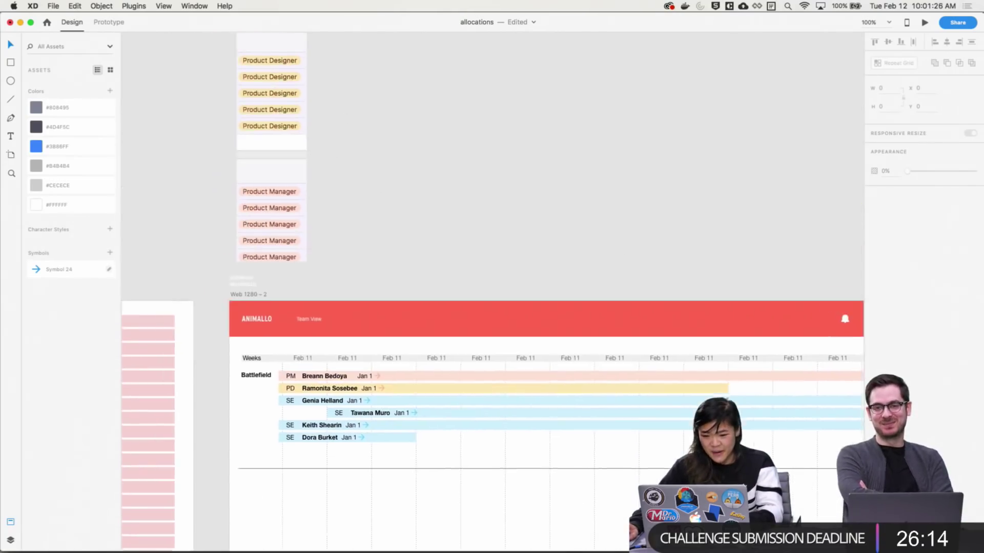
Move the typed date list onto the canvas beside the role stacks
left_click(325, 151)
left_click_drag(325, 151, 587, 154)
scroll(588, 154, "up", 1)
left_click_drag(523, 101, 330, 254)
scroll(330, 255, "down", 3)
scroll(329, 255, "left", 1)
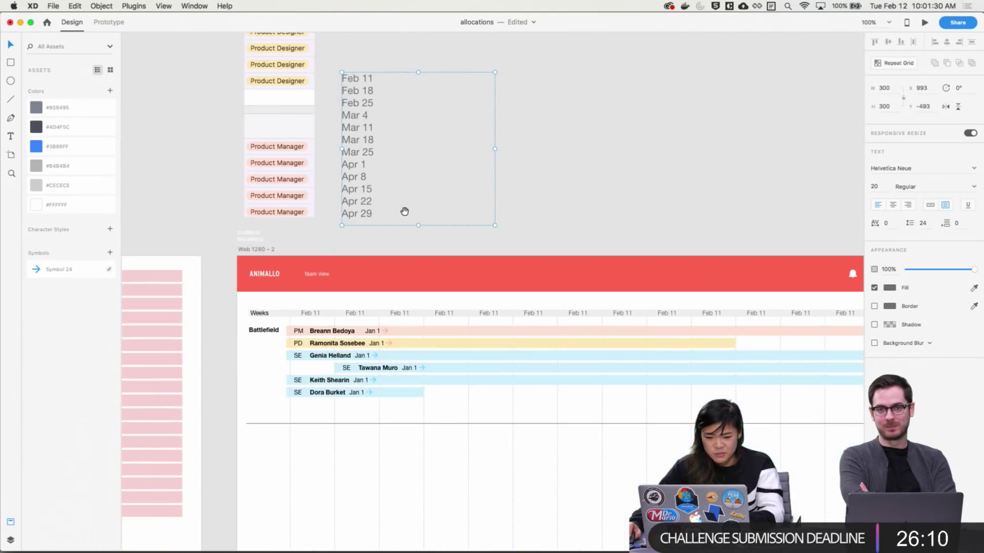
Paste Feb 18 and Feb 25 from the date list into the second and third week headers
triple_click(359, 93)
key("super+c")
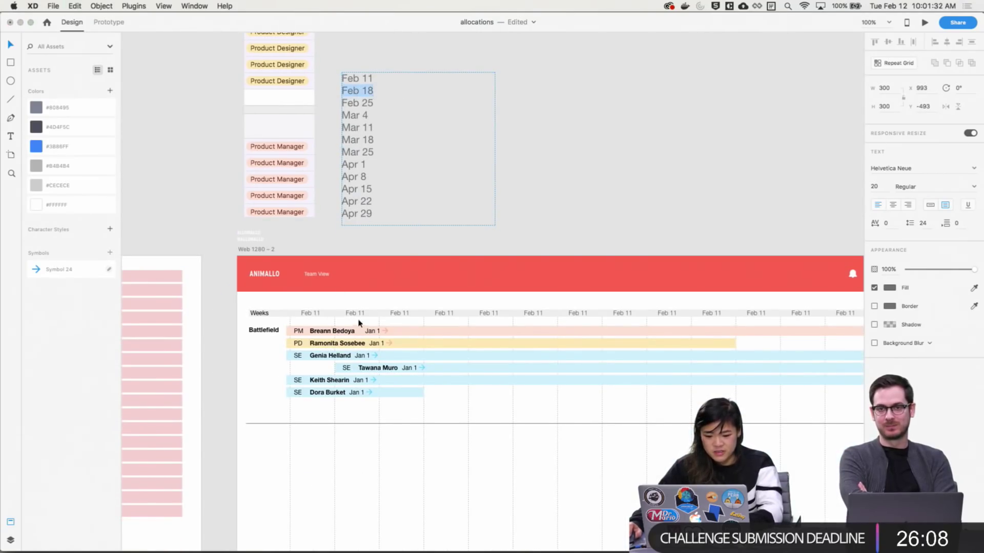
double_click(355, 313)
key("super+v")
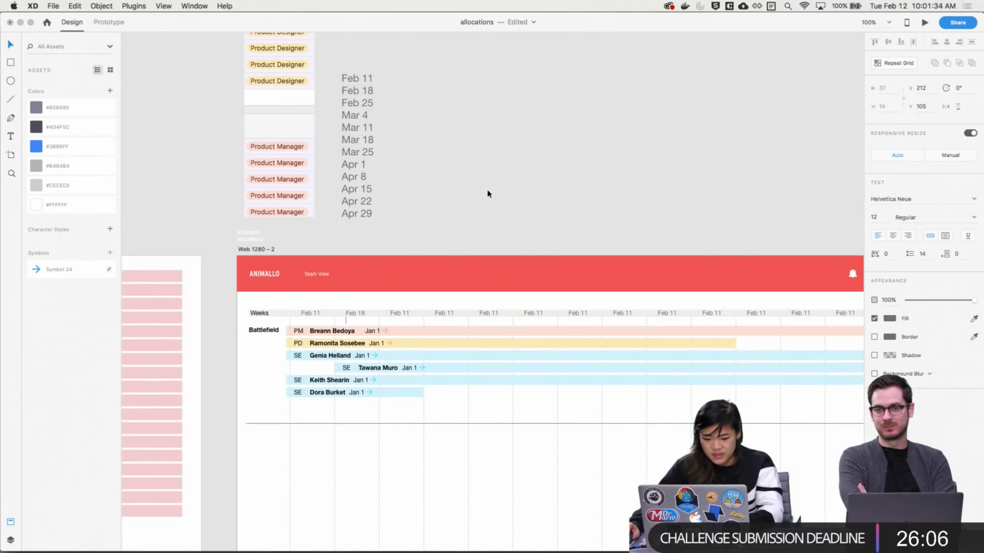
left_click(456, 136)
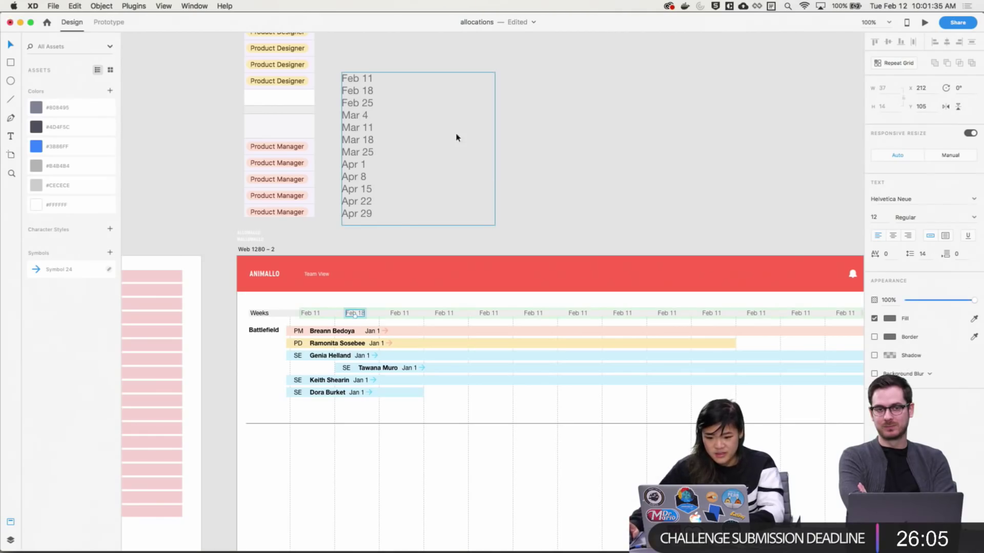
triple_click(362, 103)
key("super+c")
double_click(401, 314)
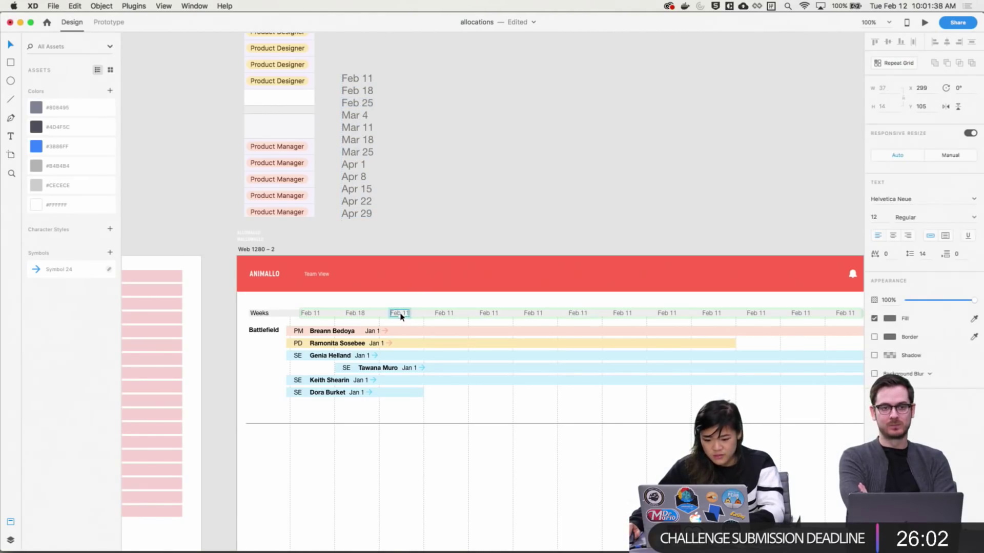
key("super+v")
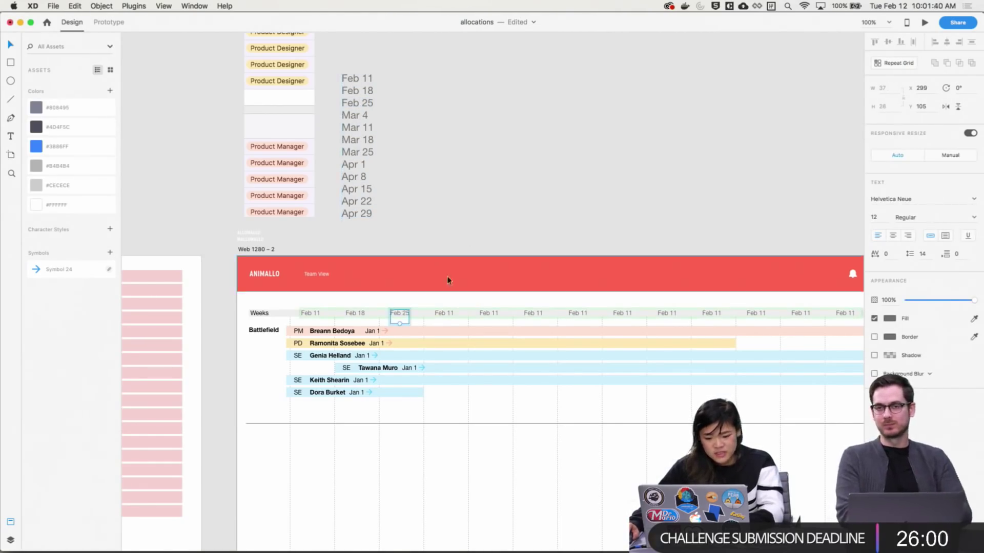
double_click(400, 318)
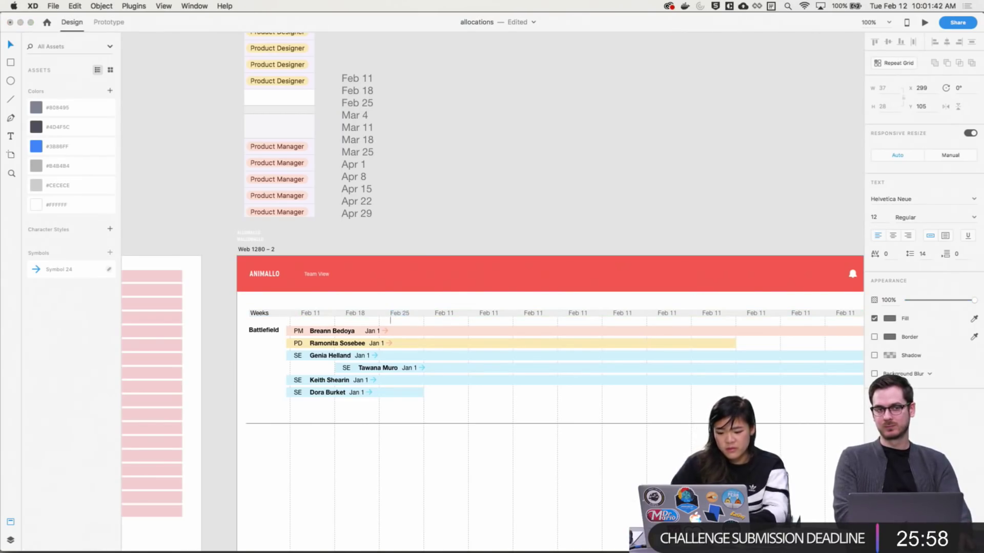
Enter Mar 4 into the fourth week header
double_click(359, 115)
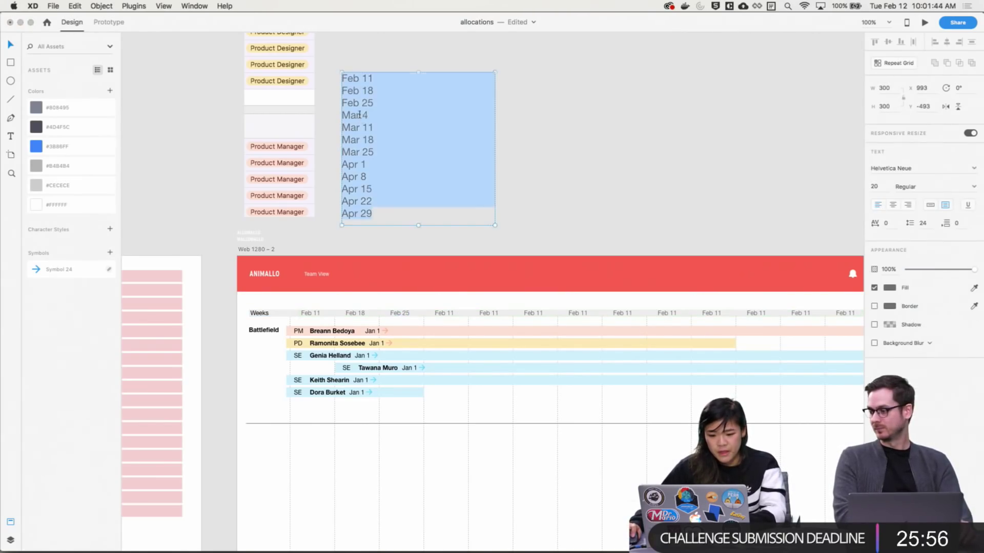
double_click(359, 115)
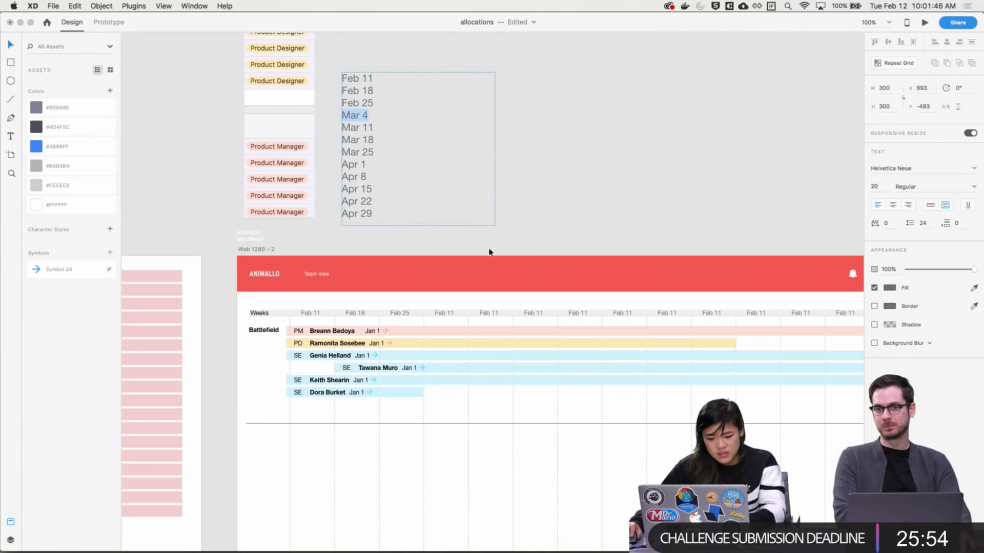
key("Escape")
double_click(442, 313)
double_click(442, 313)
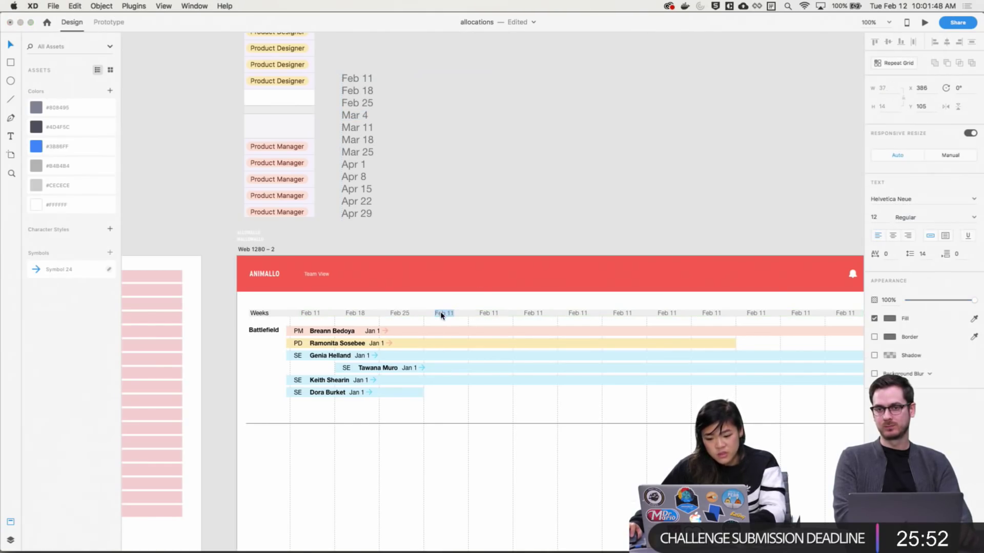
type("Mar 4")
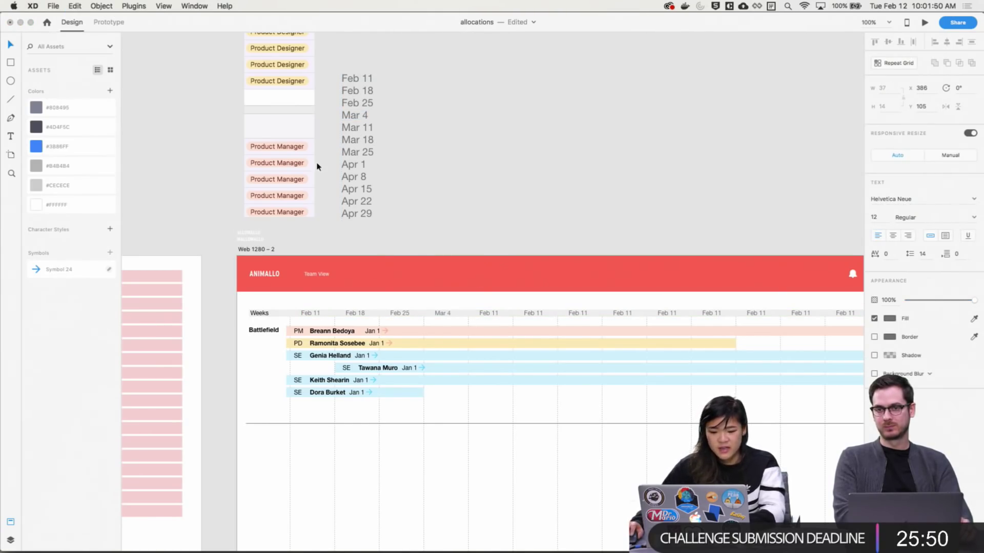
Paste Mar 11, Mar 18 and Mar 25 into the fifth through seventh week headers
left_click(354, 133)
double_click(353, 132)
key("super+c")
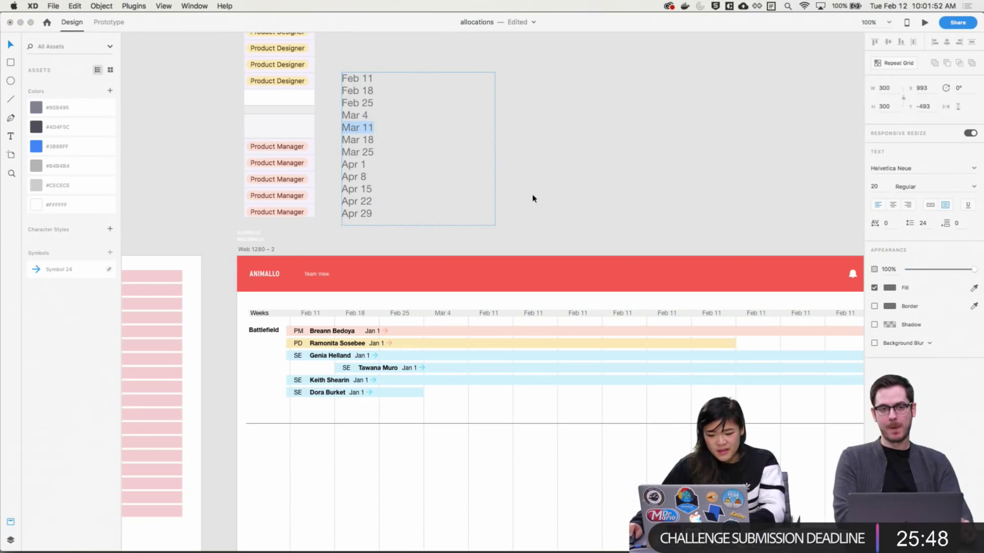
double_click(488, 313)
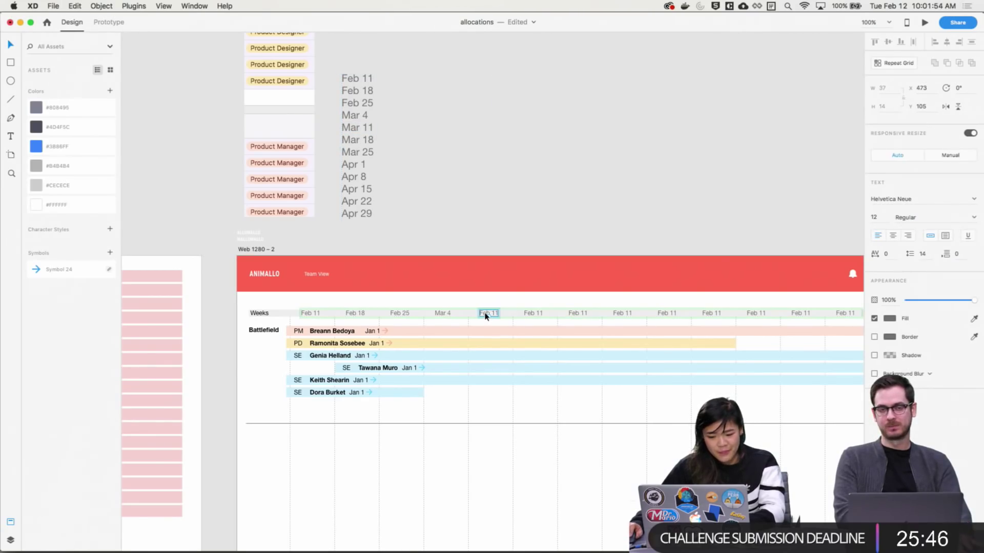
key("super+v")
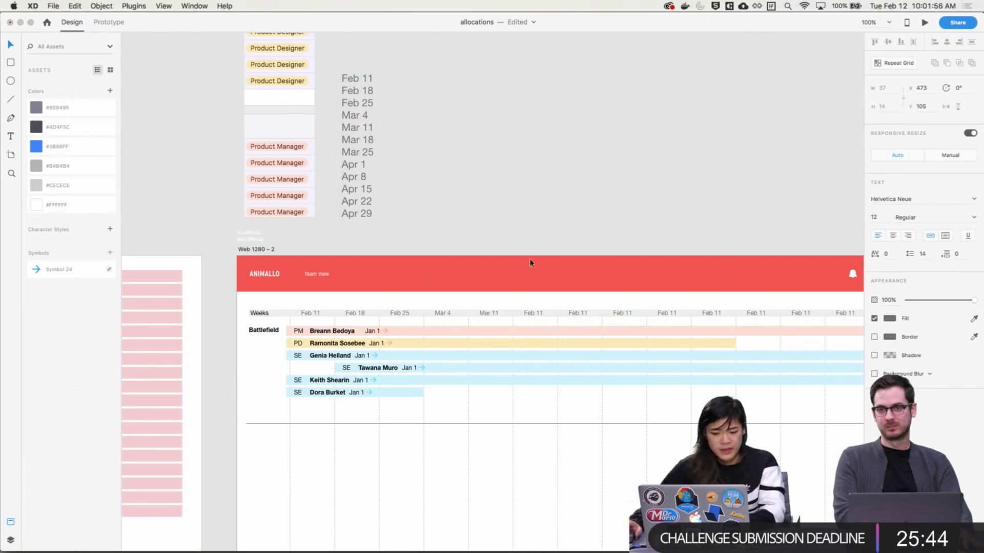
double_click(369, 141)
double_click(365, 141)
key("super+c")
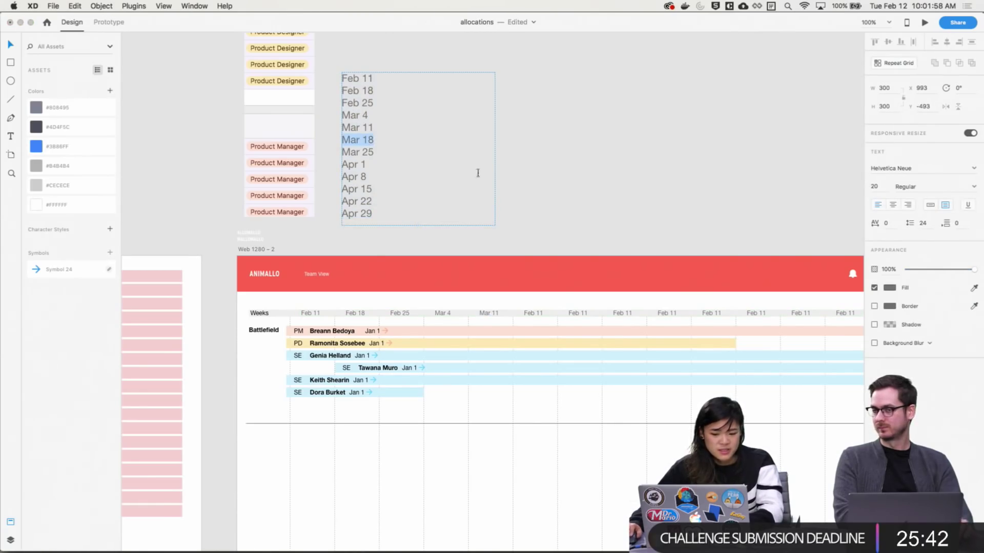
double_click(531, 314)
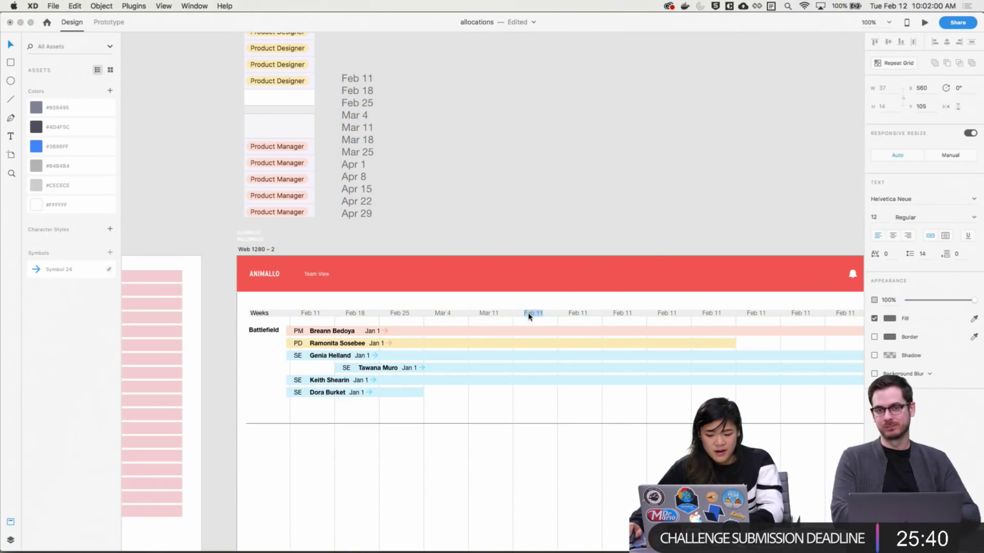
key("super+v")
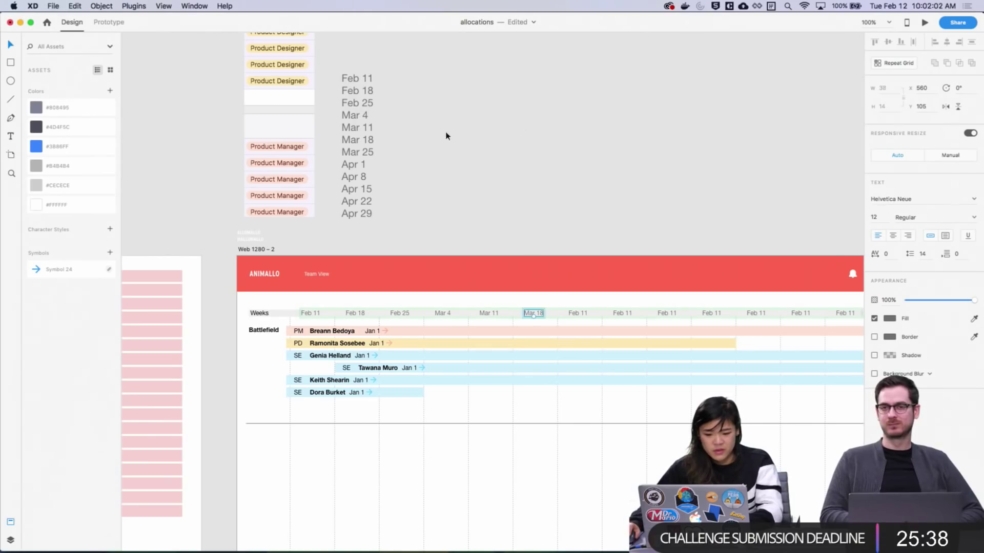
double_click(366, 152)
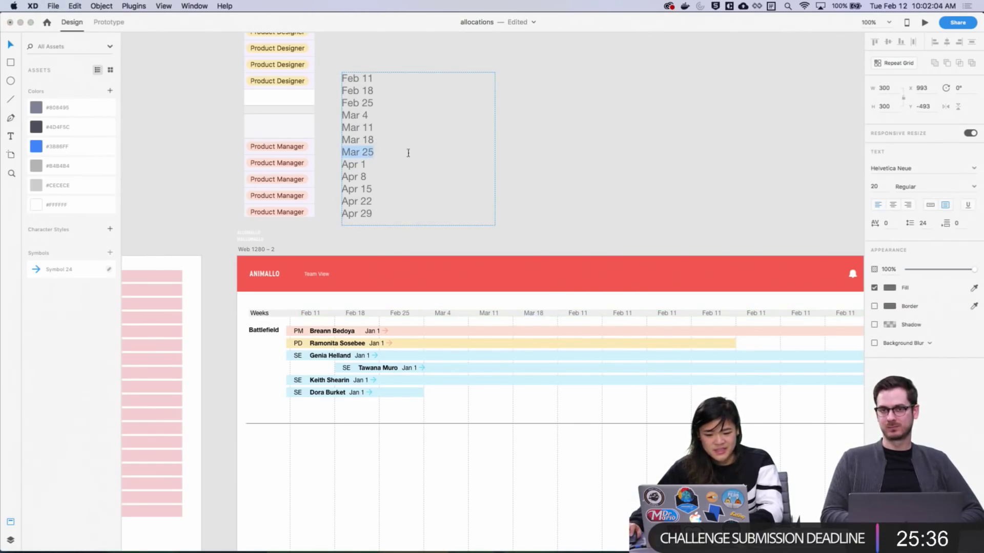
key("super+c")
double_click(577, 313)
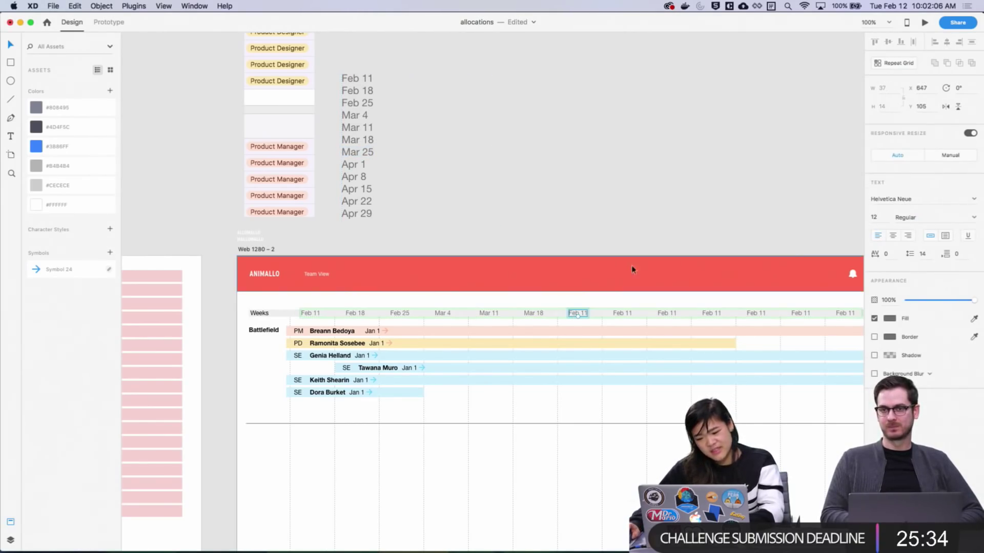
key("super+v")
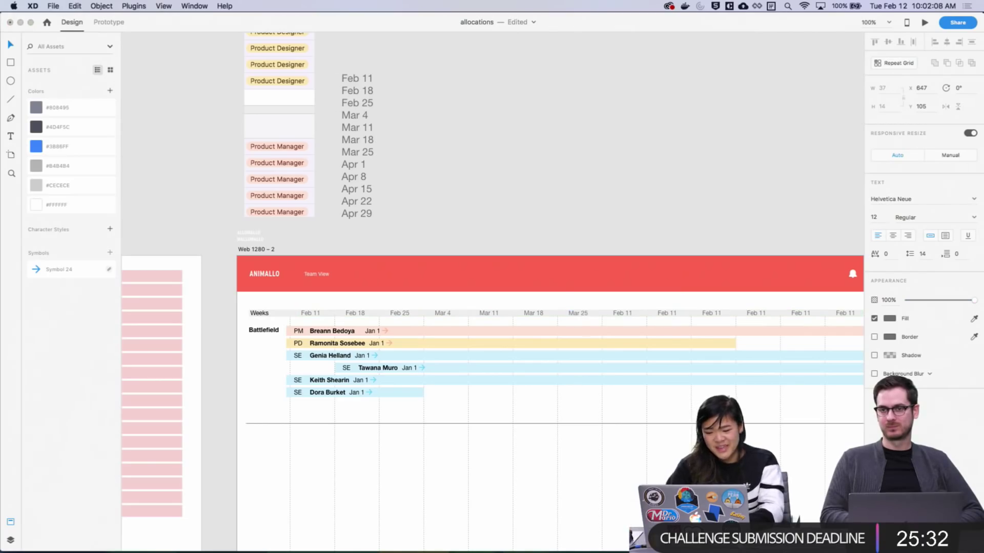
Paste Apr 1 from the date list into the eighth week header
left_click(374, 176)
double_click(359, 165)
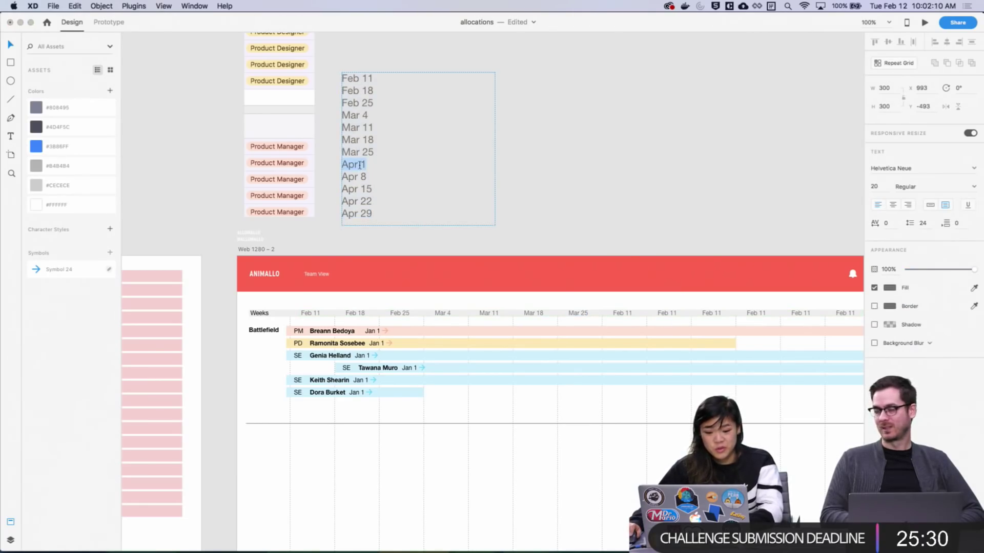
key("super+c")
key("Escape")
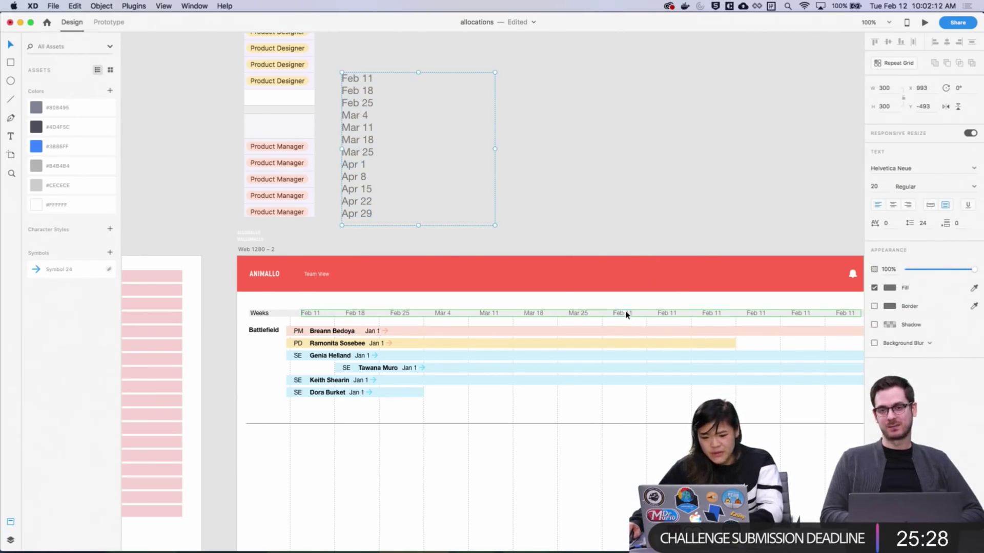
left_click(626, 315)
double_click(624, 313)
double_click(621, 313)
key("super+v")
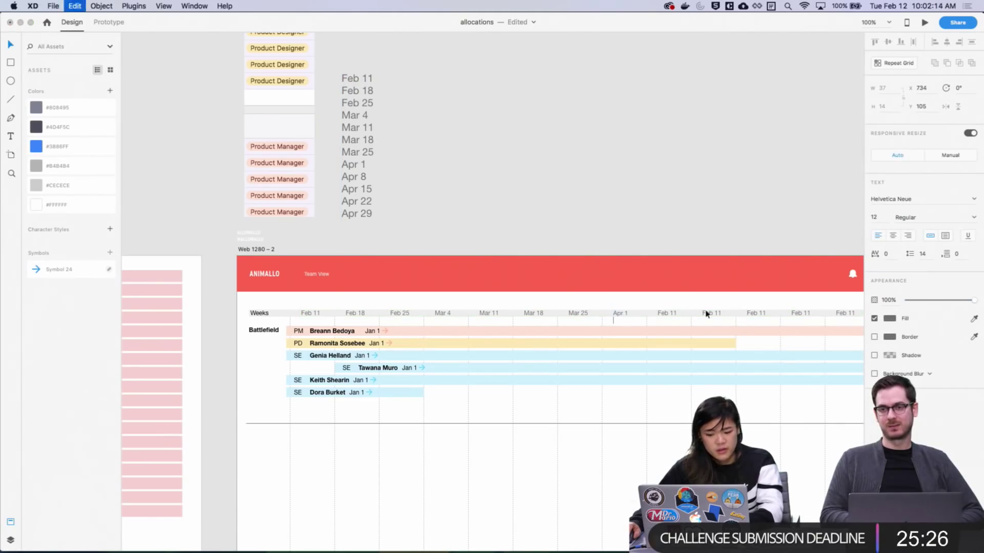
key("Escape")
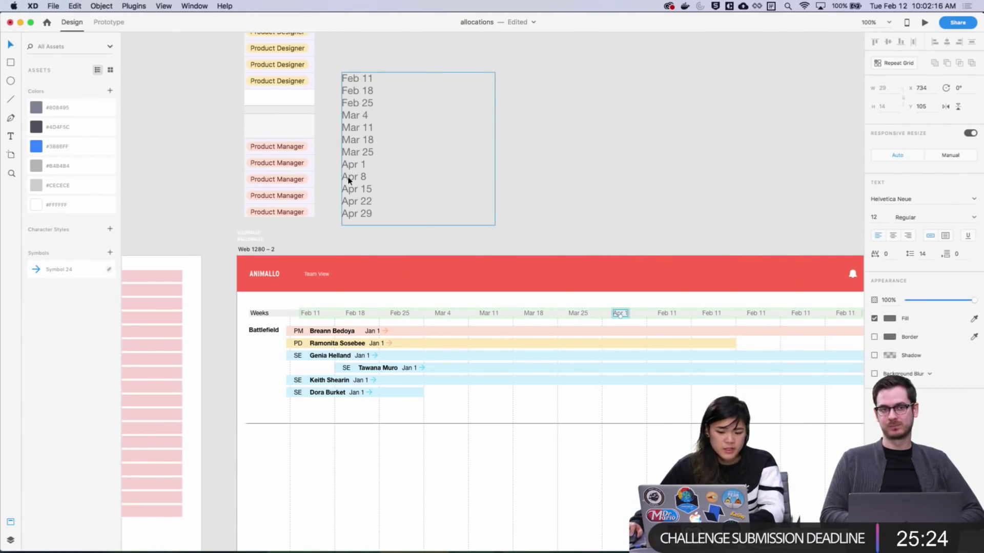
Fill the ninth and tenth week headers with Apr 8 and Apr 15
triple_click(349, 179)
key("Escape")
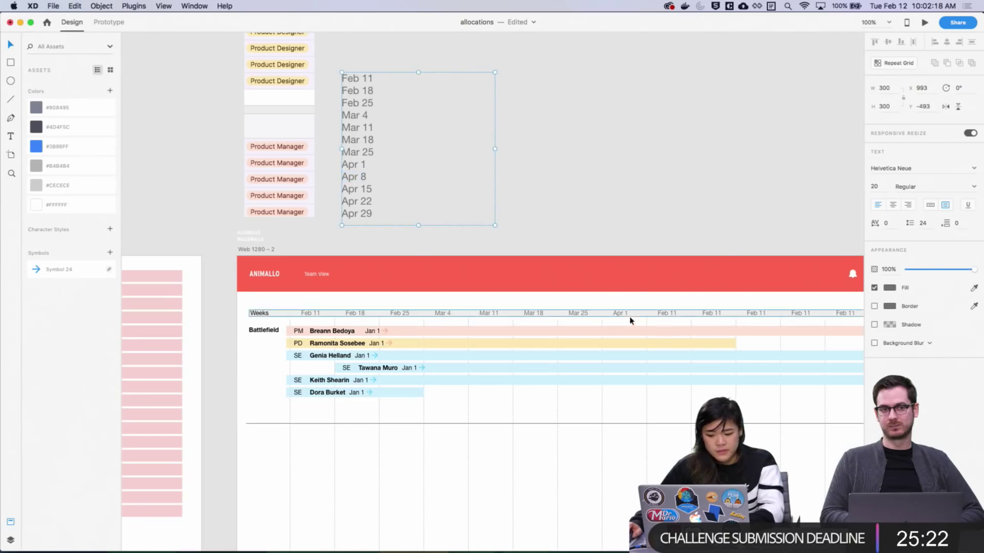
left_click(668, 315)
double_click(668, 313)
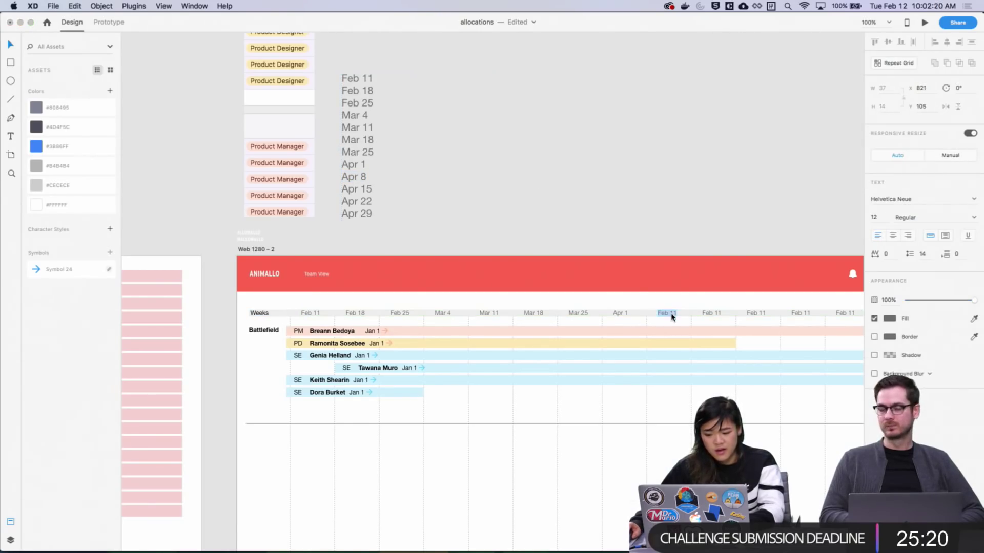
key("super+v")
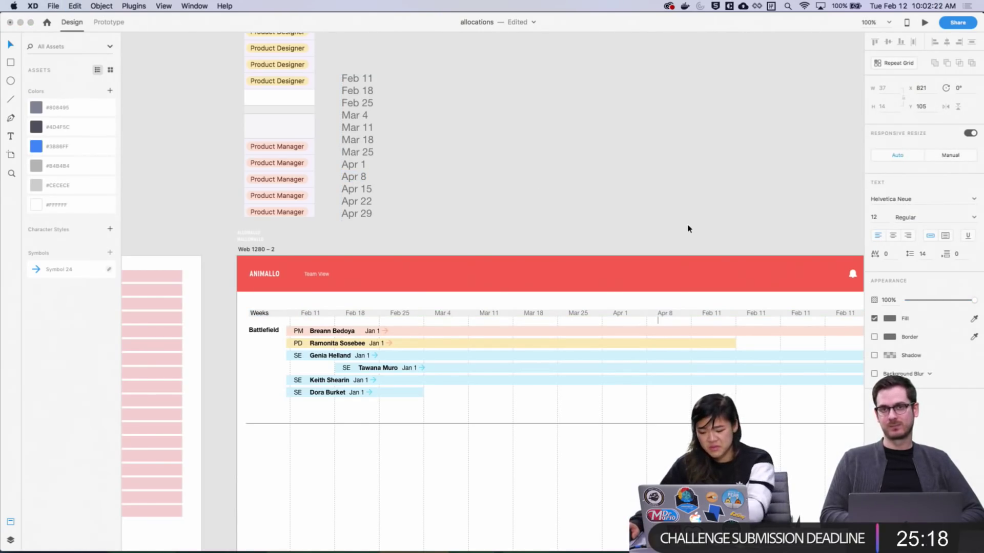
left_click(364, 189)
triple_click(364, 189)
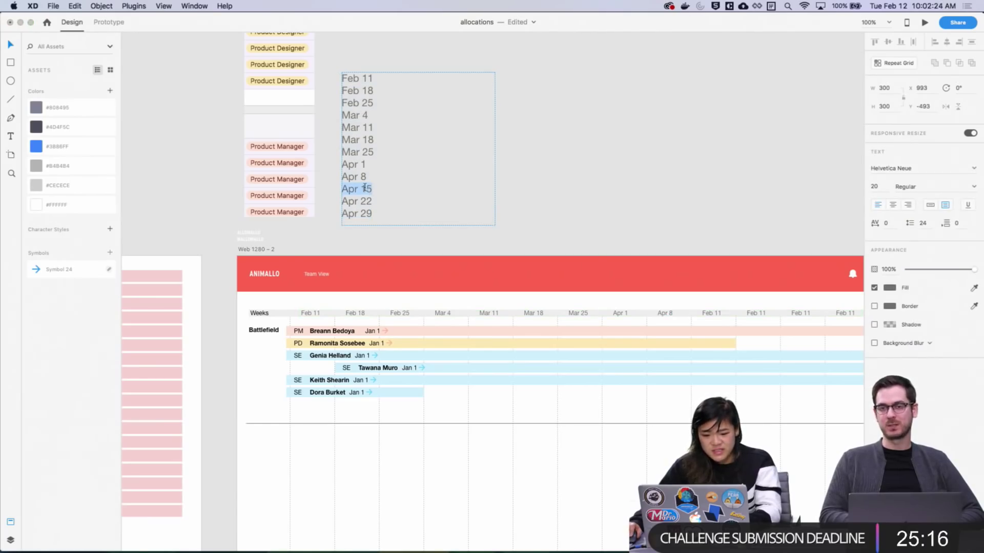
key("super+c")
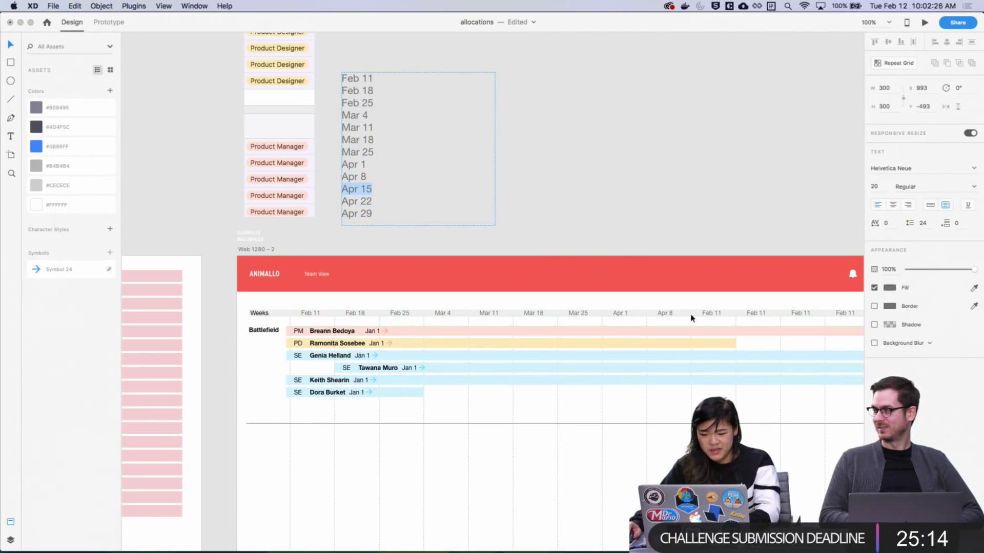
double_click(709, 313)
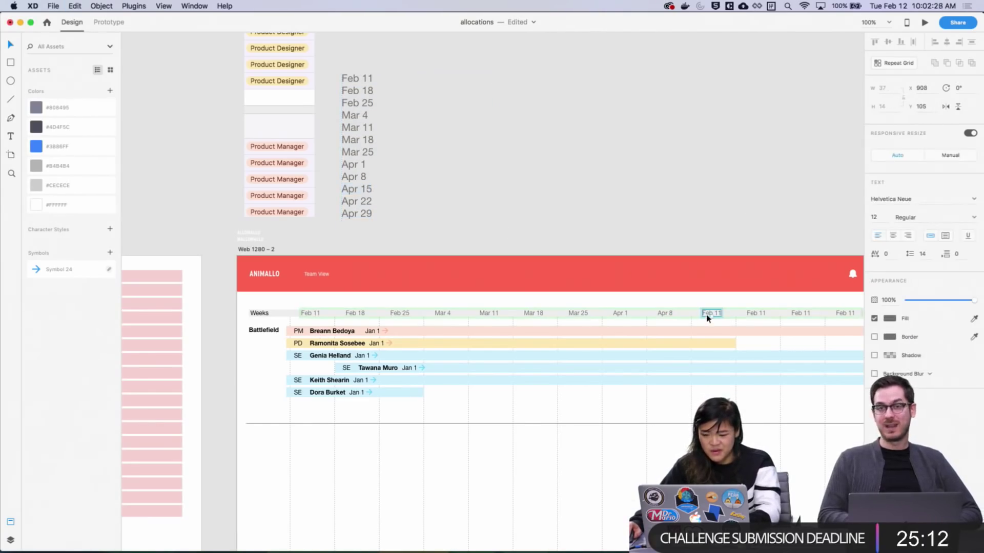
double_click(708, 315)
key("Escape")
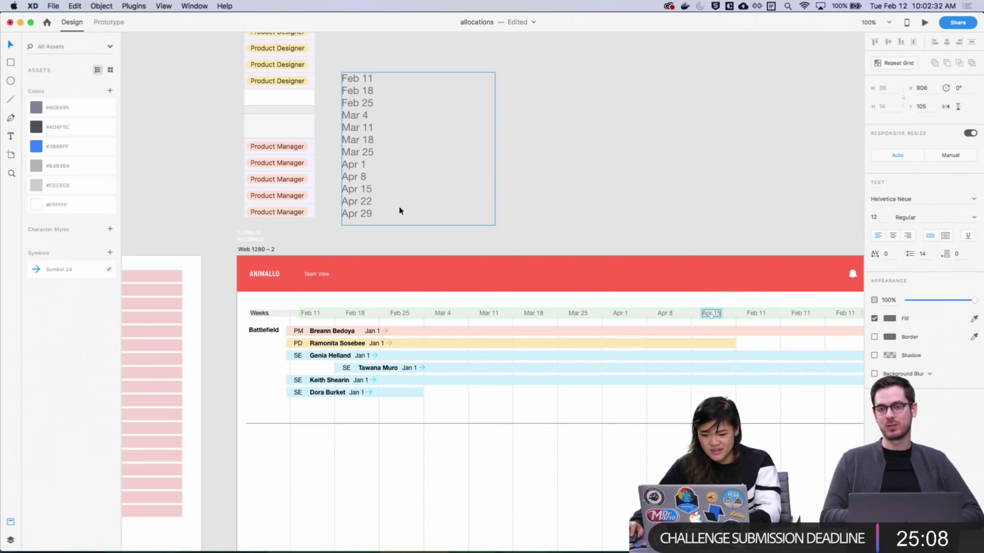
left_click(579, 202)
Put Apr 22 into the eleventh header and copy Apr 29 for the twelfth
triple_click(357, 204)
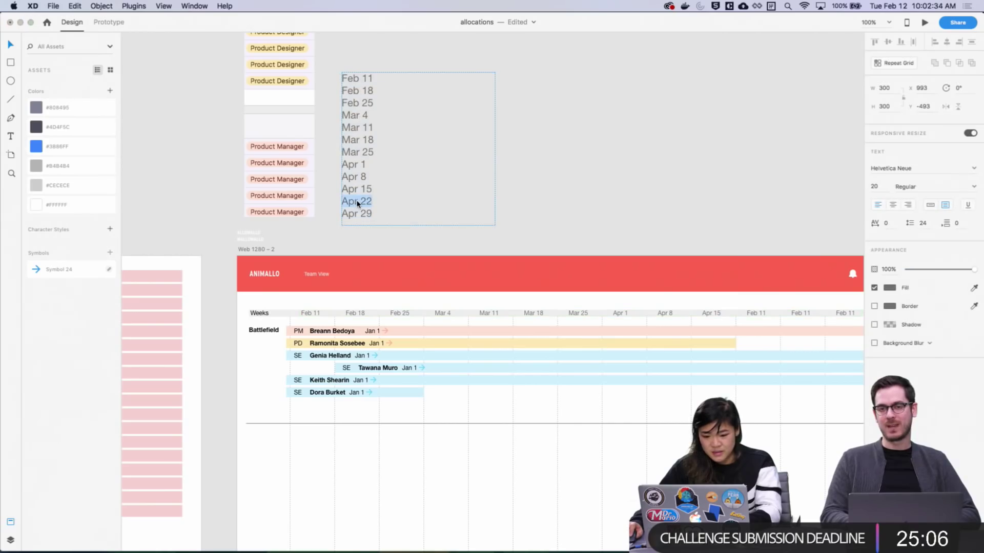
key("Escape")
double_click(753, 315)
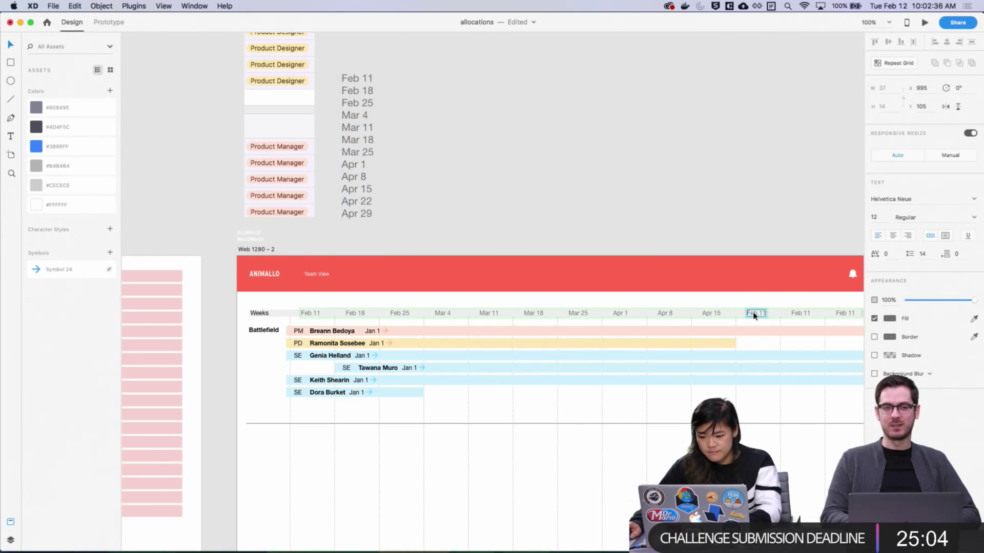
double_click(754, 316)
key("cmd+v")
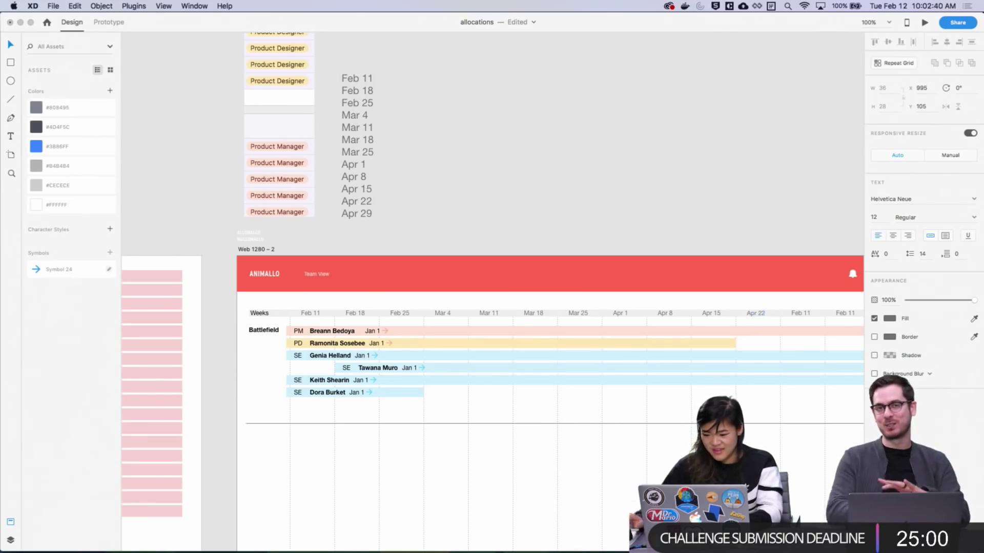
key("Escape")
triple_click(367, 214)
key("super+c")
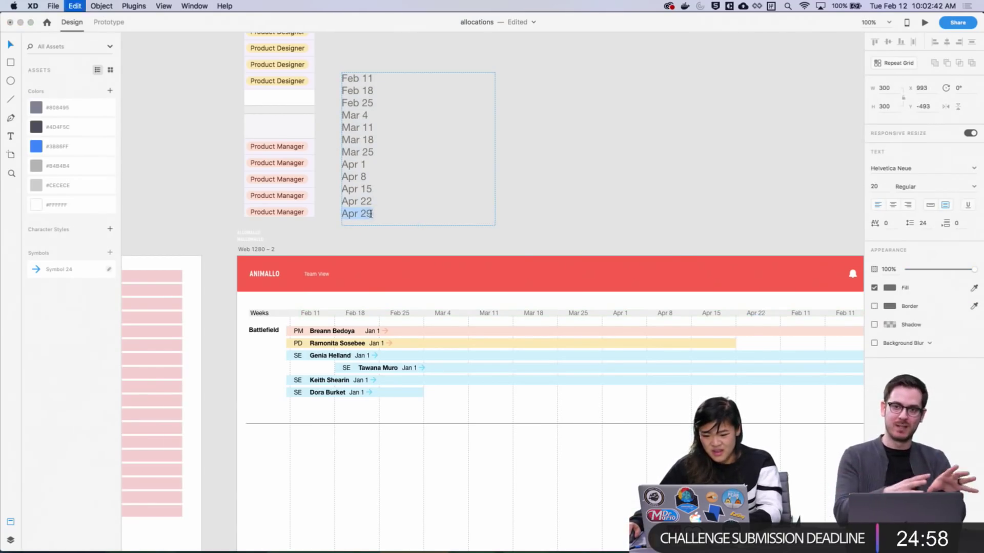
key("Escape")
scroll(716, 311, "right", 3)
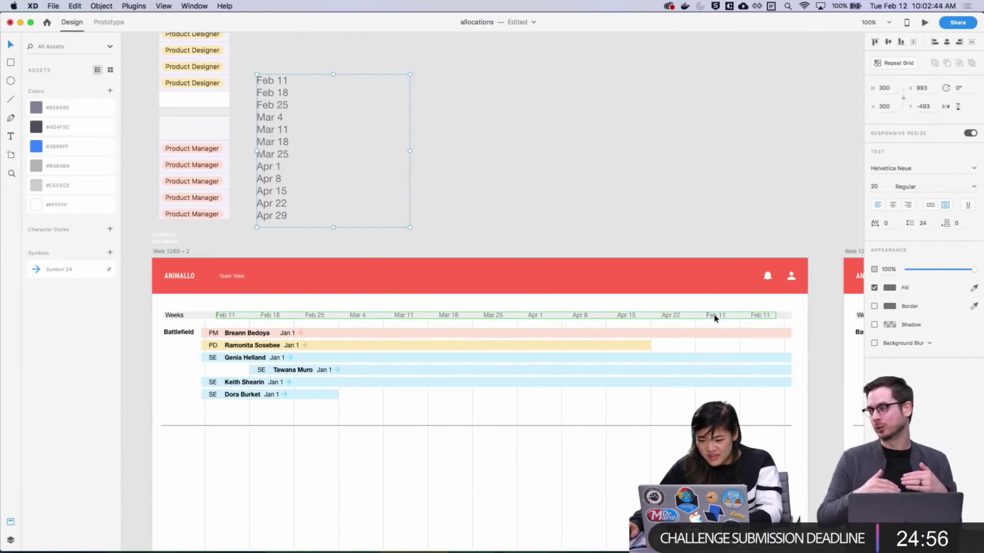
double_click(715, 313)
double_click(716, 315)
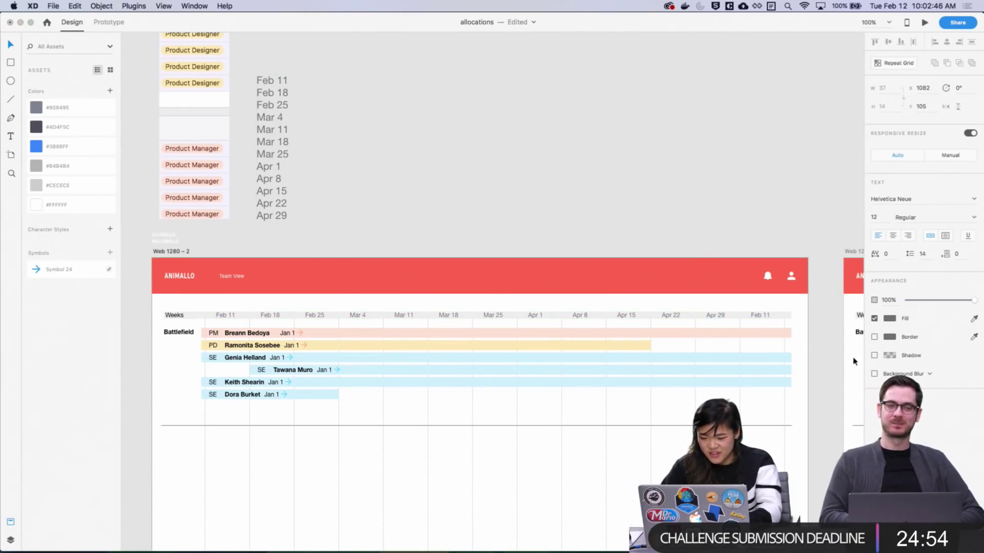
Widen the Weeks repeat grid's date spacing so the header runs Feb 11 to Apr 29 with no leftover Feb 11
key("Escape")
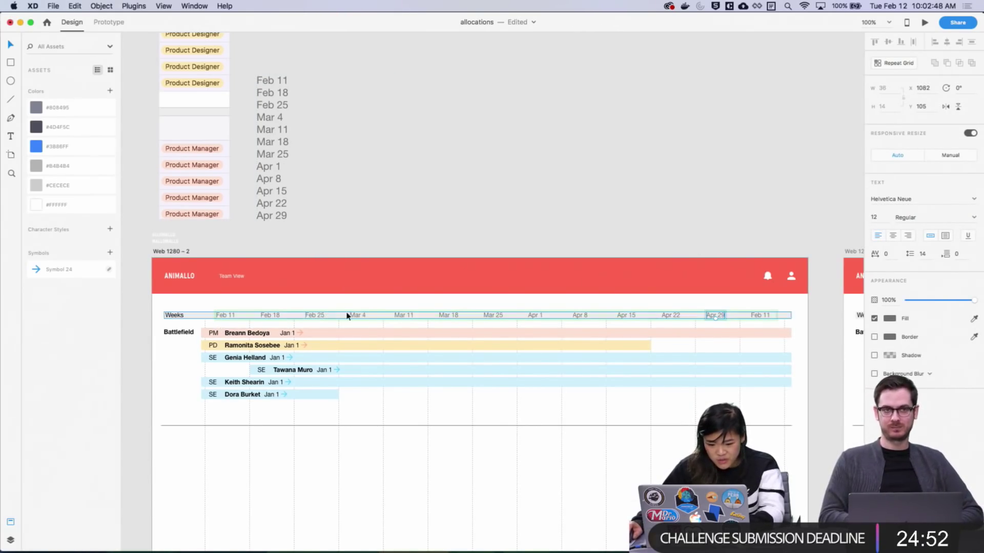
left_click(737, 242)
scroll(645, 360, "down", 3)
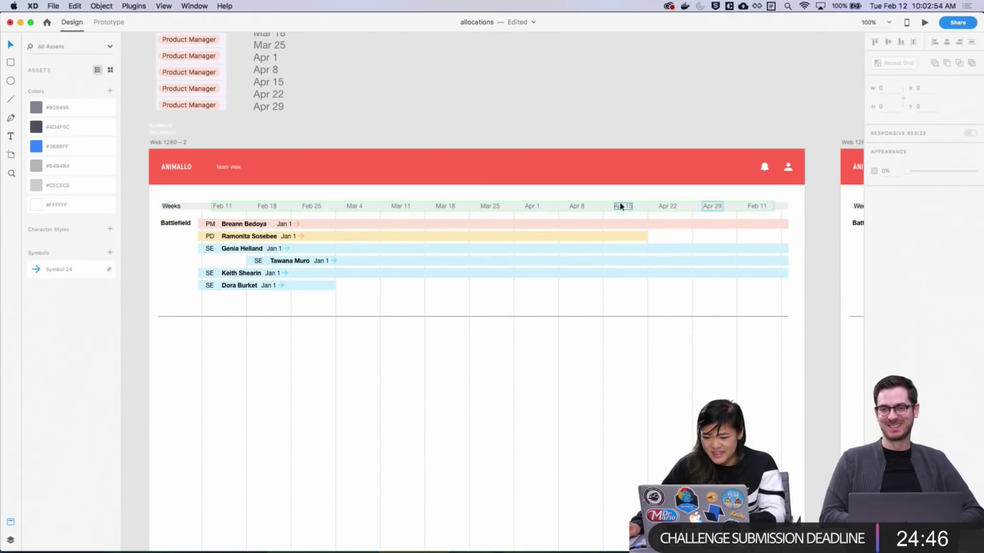
left_click(720, 207)
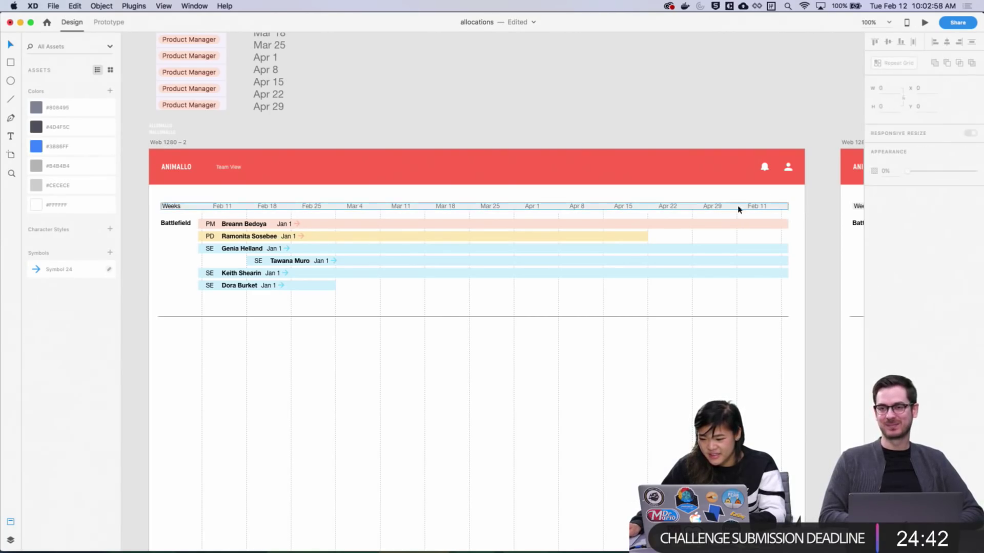
double_click(715, 208)
left_click_drag(730, 205, 776, 208)
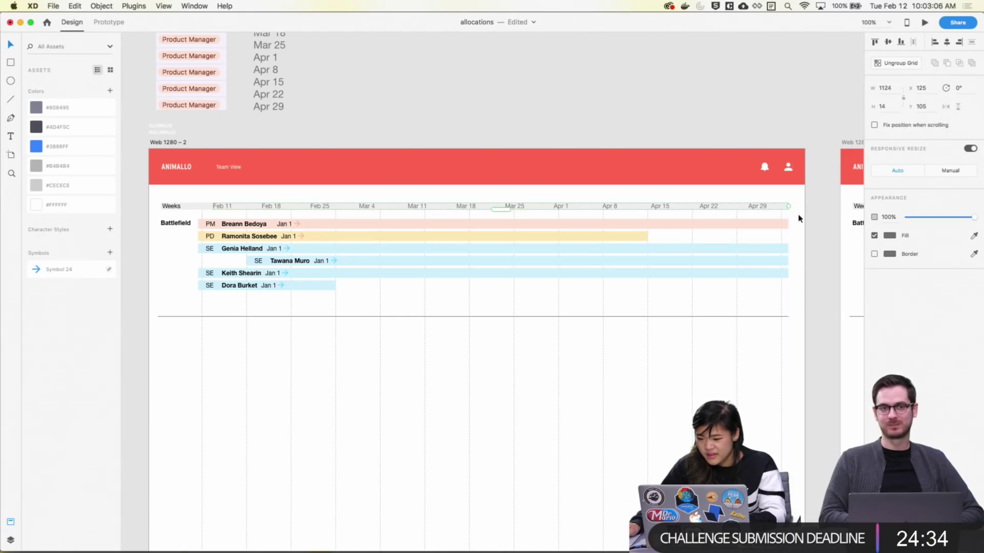
left_click(794, 258)
scroll(794, 379, "down", 2)
left_click(237, 425)
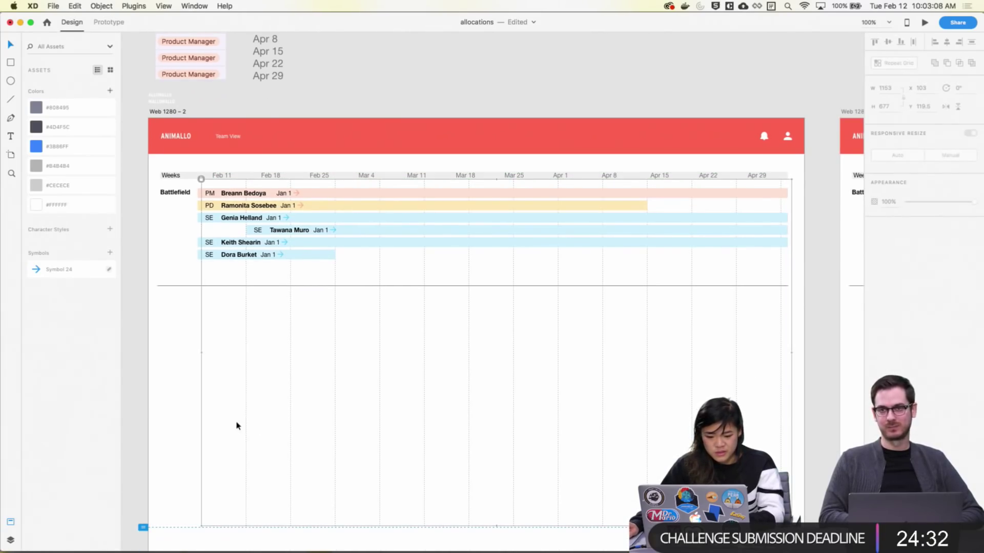
Unlock the background column grid, widen its column gaps and trim its width from 1244 to 1170
right_click(248, 418)
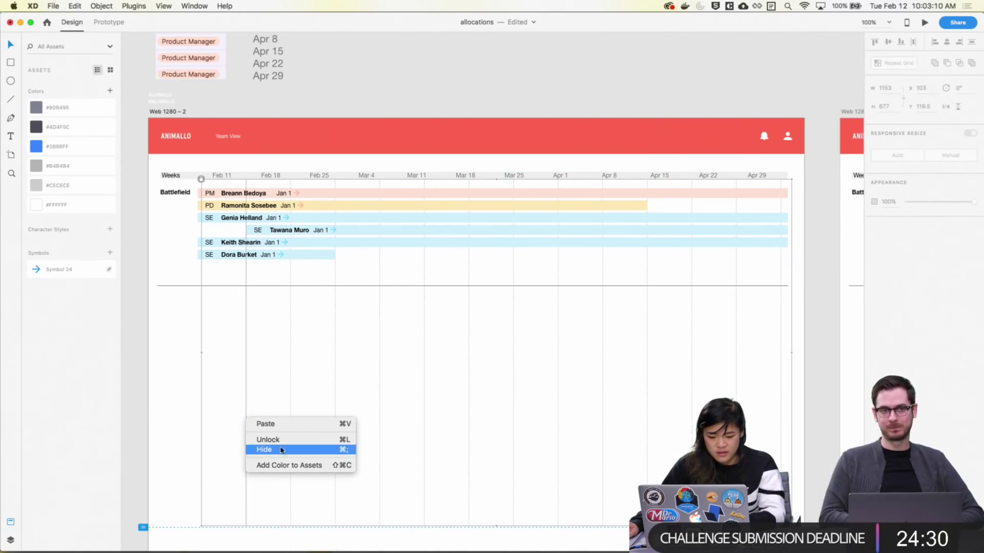
left_click(283, 440)
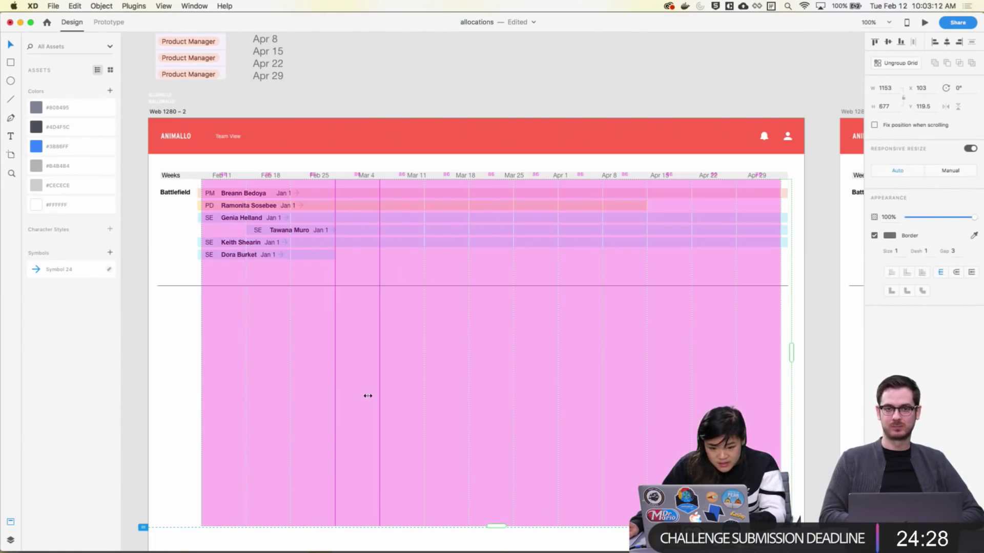
left_click_drag(369, 396, 380, 396)
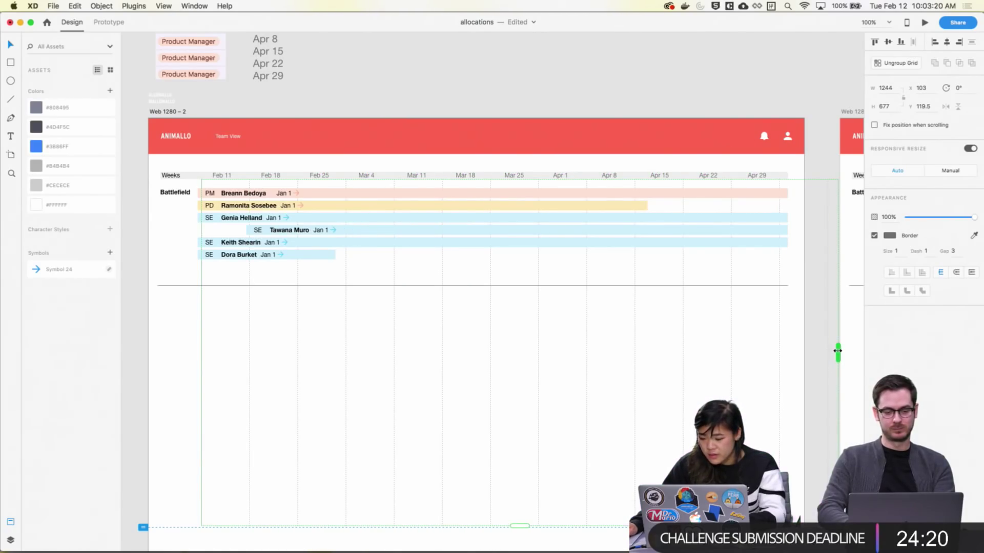
left_click_drag(837, 351, 800, 351)
Lock the resized column grid again so it stays aligned with the Apr 29 column
left_click(812, 356)
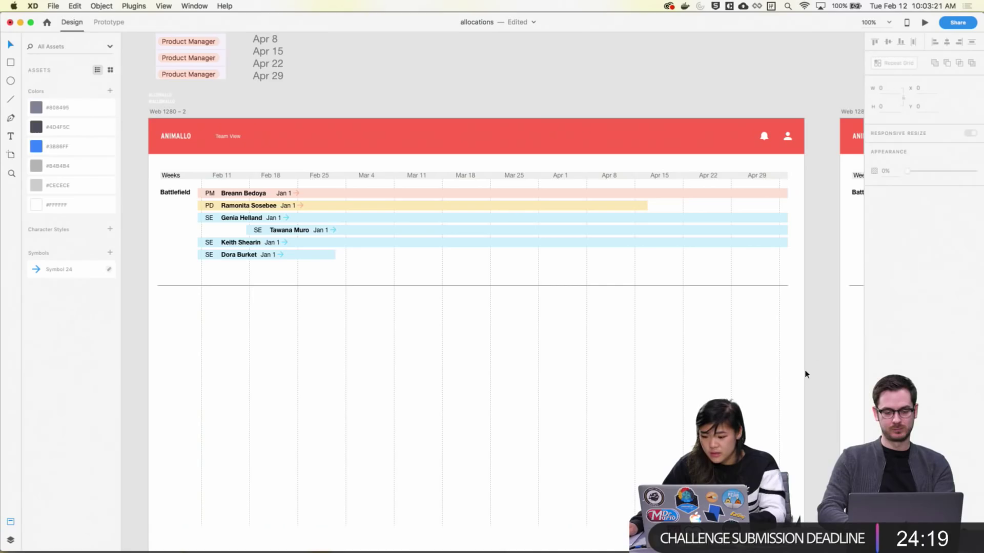
left_click(780, 383)
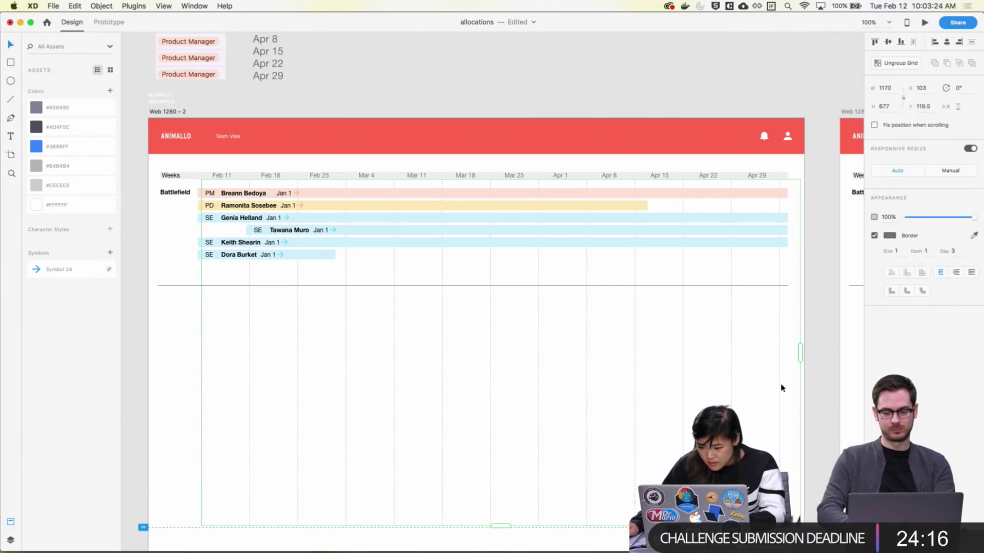
right_click(780, 366)
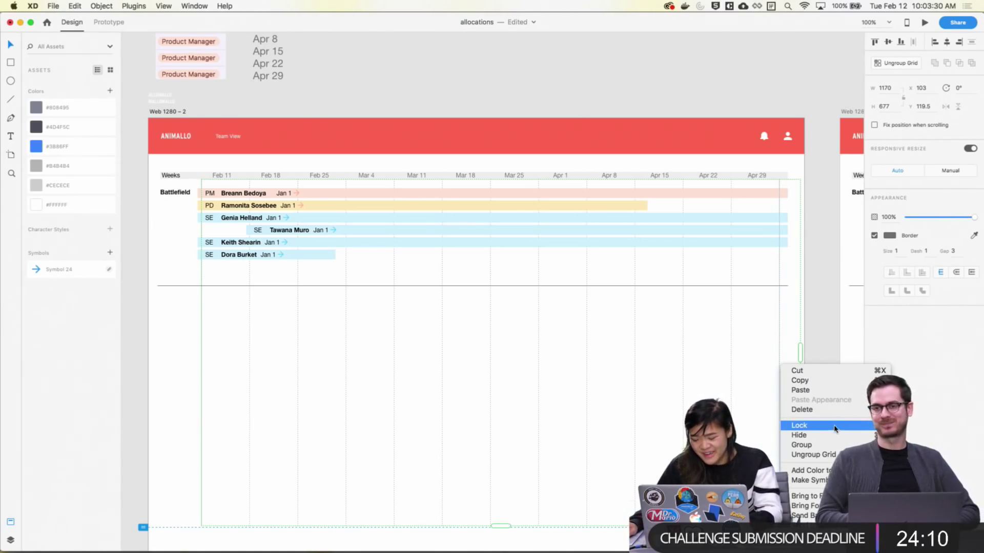
left_click(820, 302)
left_click(819, 301)
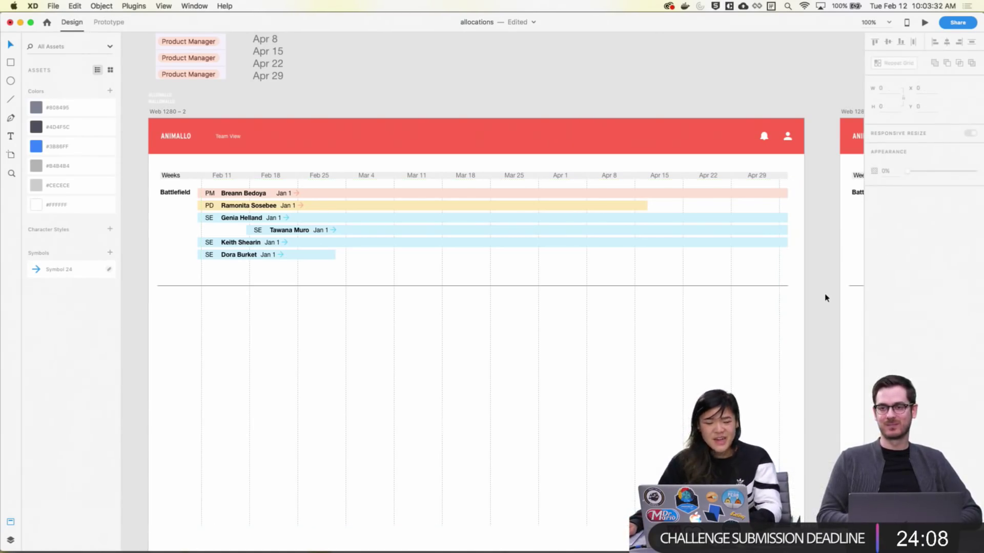
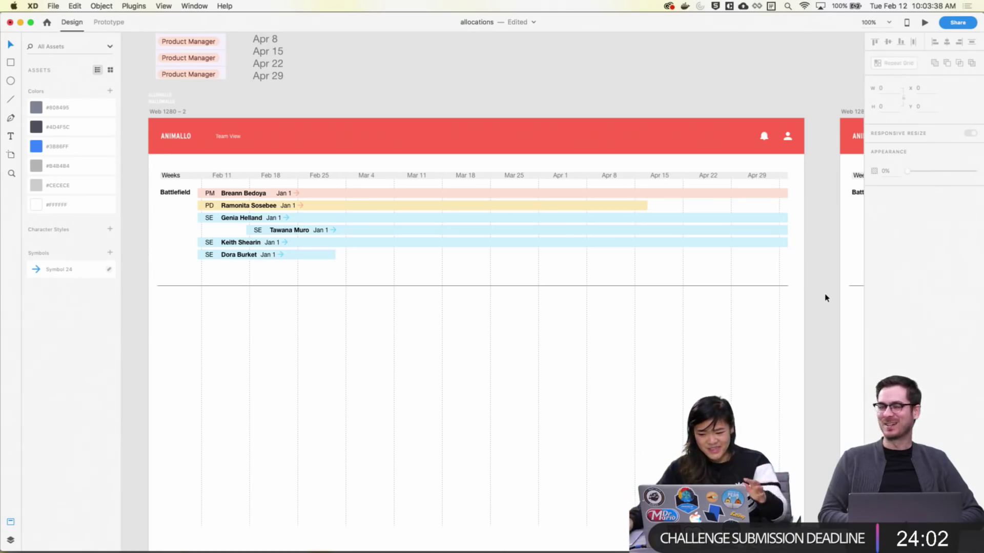
Zoom into the timeline rows and unlock the week column grid behind Web 1280 - 2
scroll(760, 327, "up", 1)
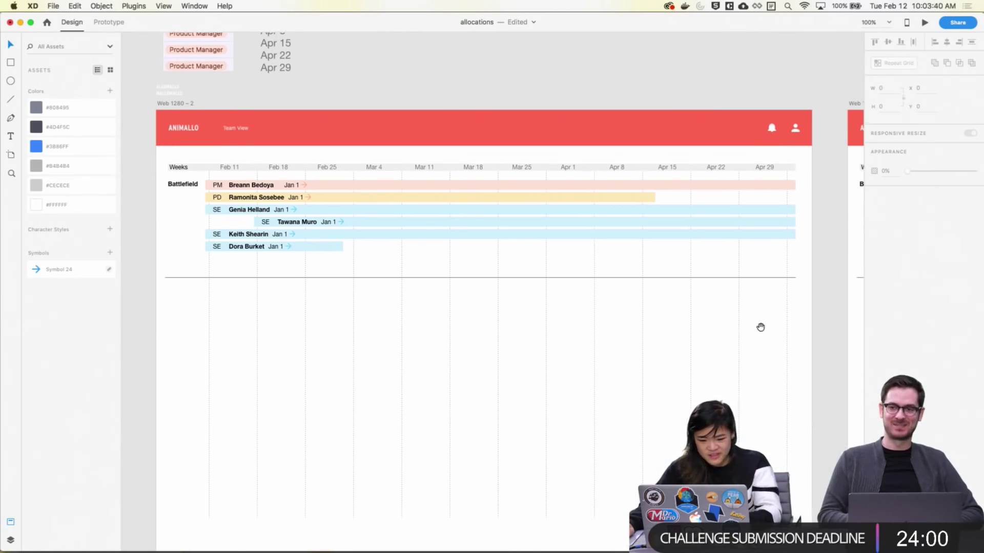
key("super+2")
scroll(755, 322, "up", 4)
scroll(623, 369, "left", 5)
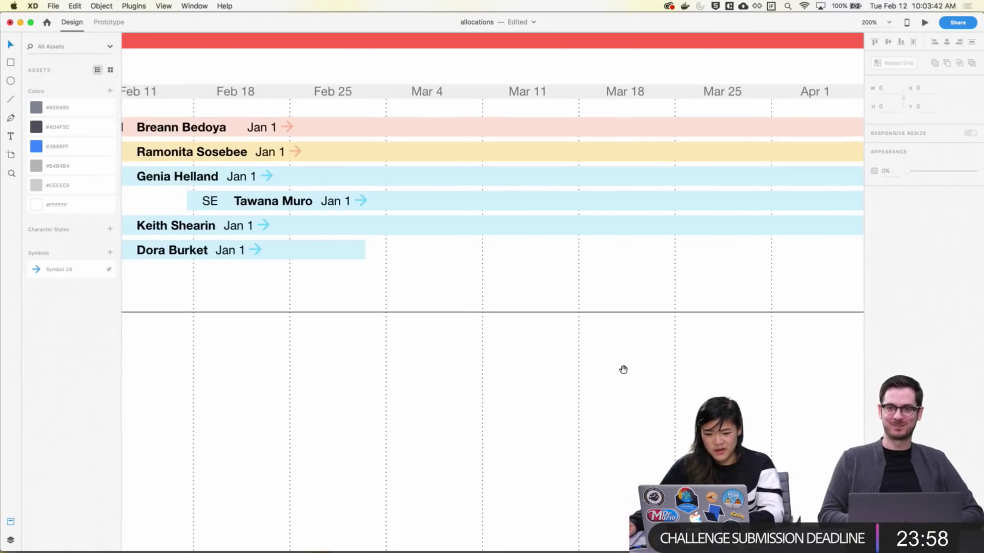
scroll(654, 415, "down", 3)
scroll(654, 415, "right", 5)
scroll(573, 417, "up", 6)
scroll(573, 417, "left", 5)
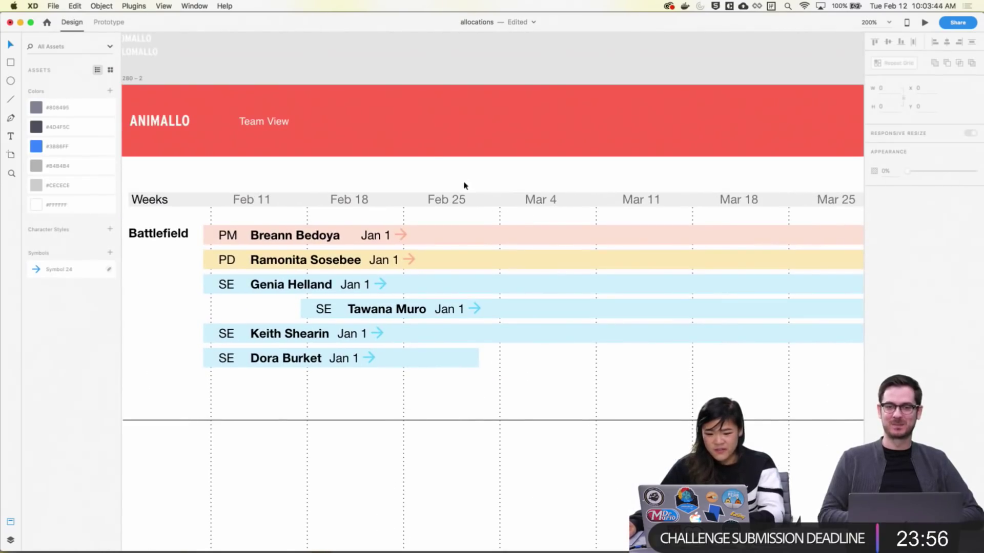
left_click(447, 201)
right_click(500, 214)
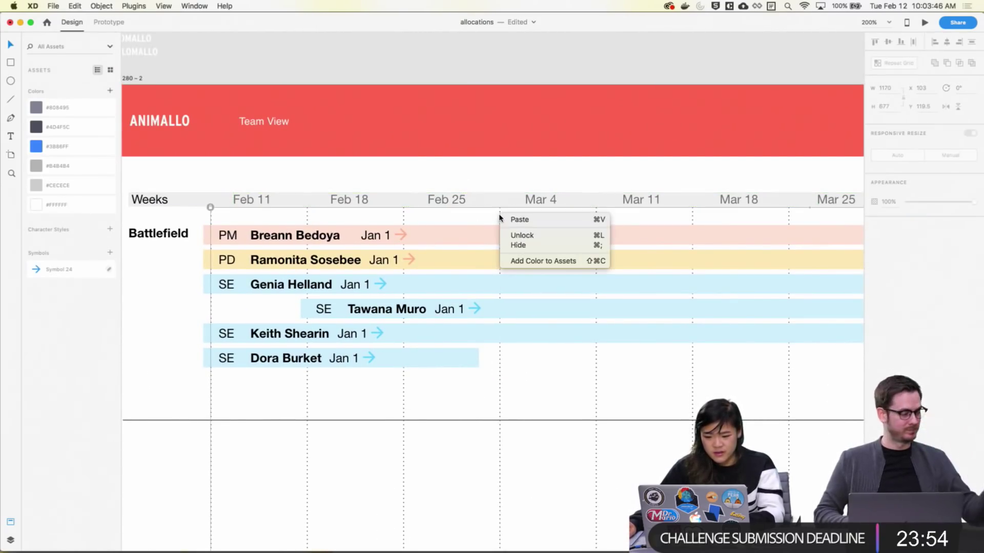
left_click(538, 239)
left_click(527, 217)
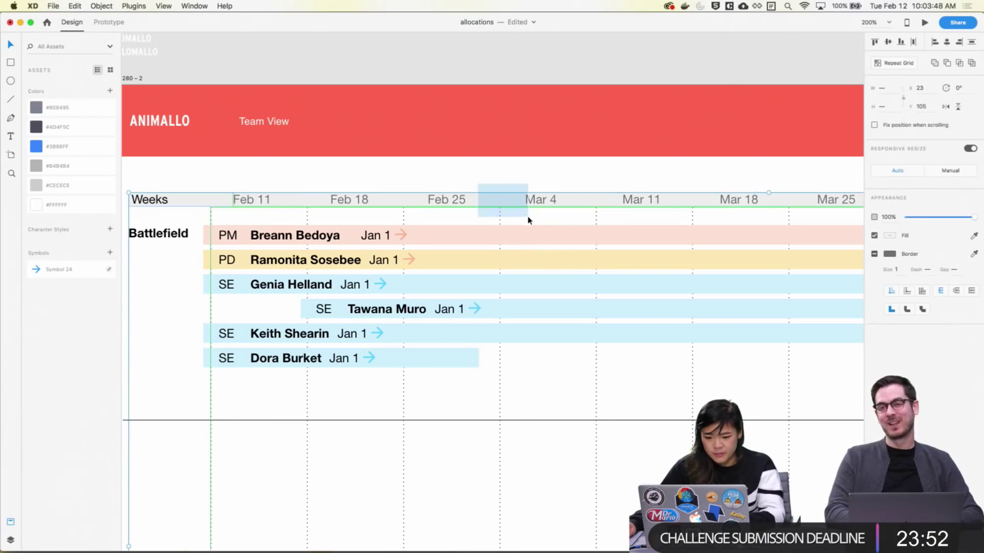
Zoom out to show the neighbouring artboards and save the allocations file
key("super+minus")
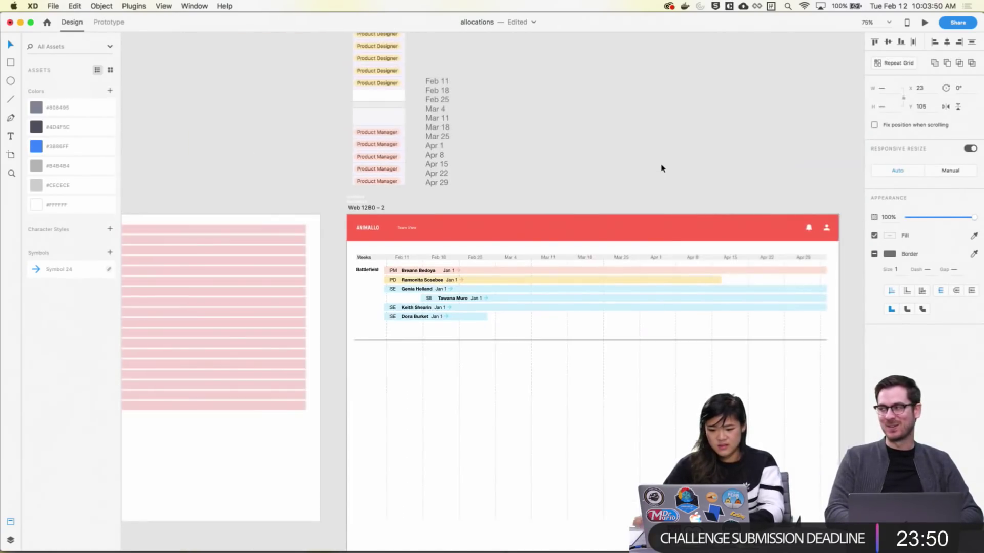
left_click_drag(778, 157, 569, 132)
key("super+s")
Delete the Weeks header row on Web 1280 - 3, unlock its column grid, then undo the deletion
scroll(692, 117, "right", 10)
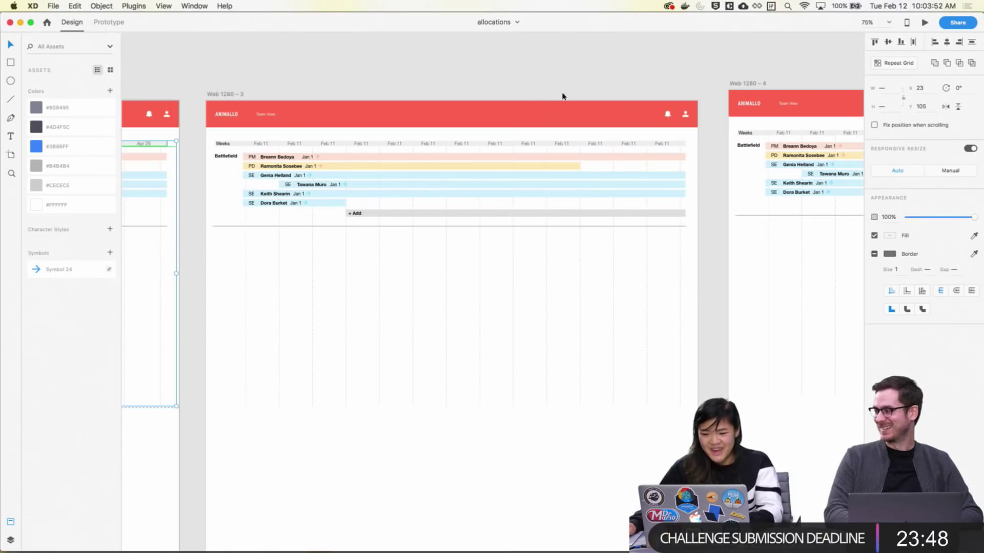
left_click(403, 143)
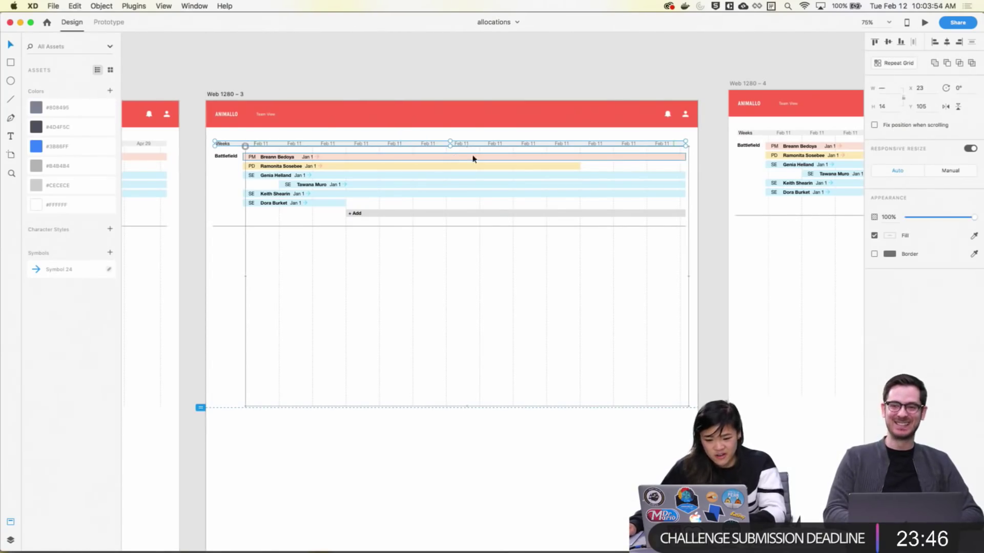
key("Delete")
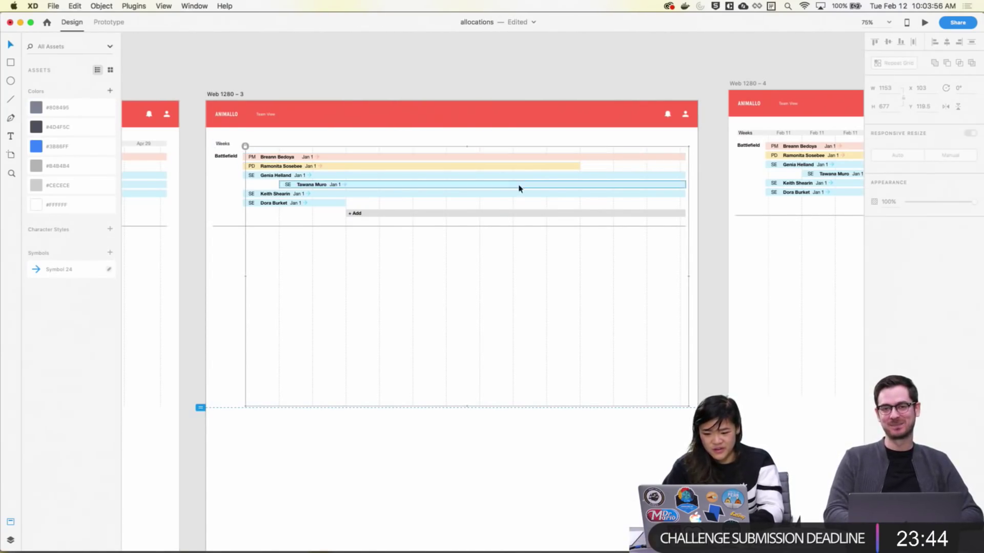
right_click(680, 356)
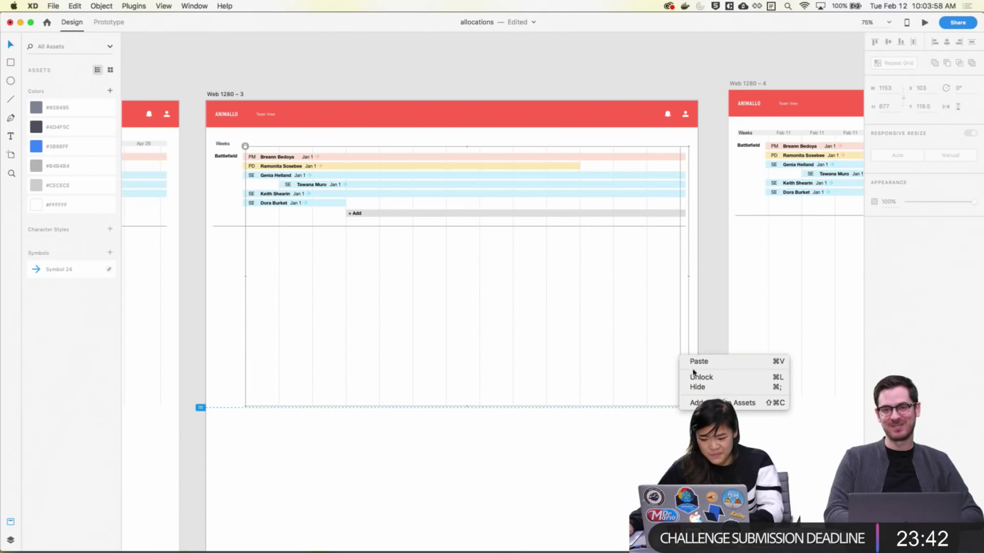
left_click(696, 378)
key("super+z")
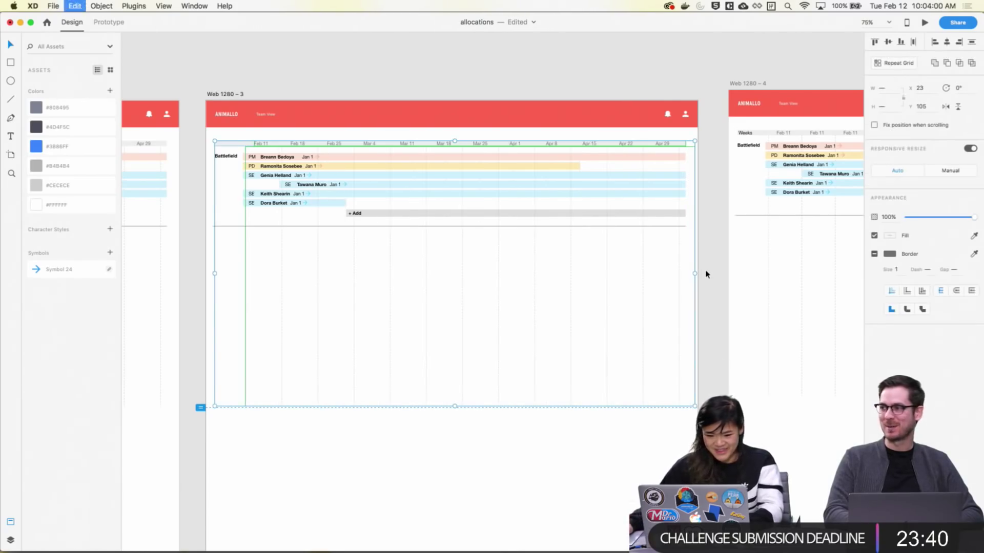
Lock the repeat grid on Web 1280 - 3 in place
left_click(705, 235)
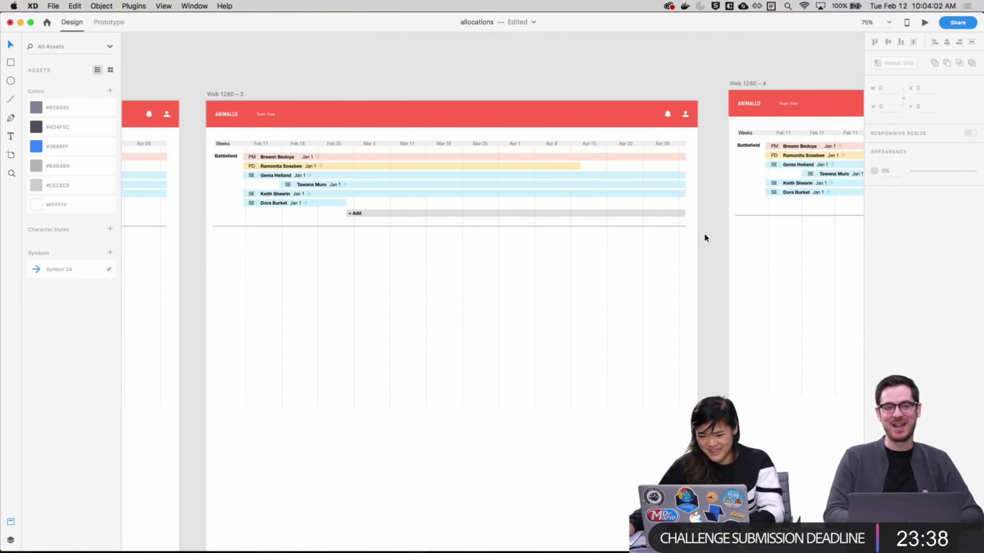
left_click_drag(705, 235, 513, 206)
left_click_drag(496, 275, 449, 270)
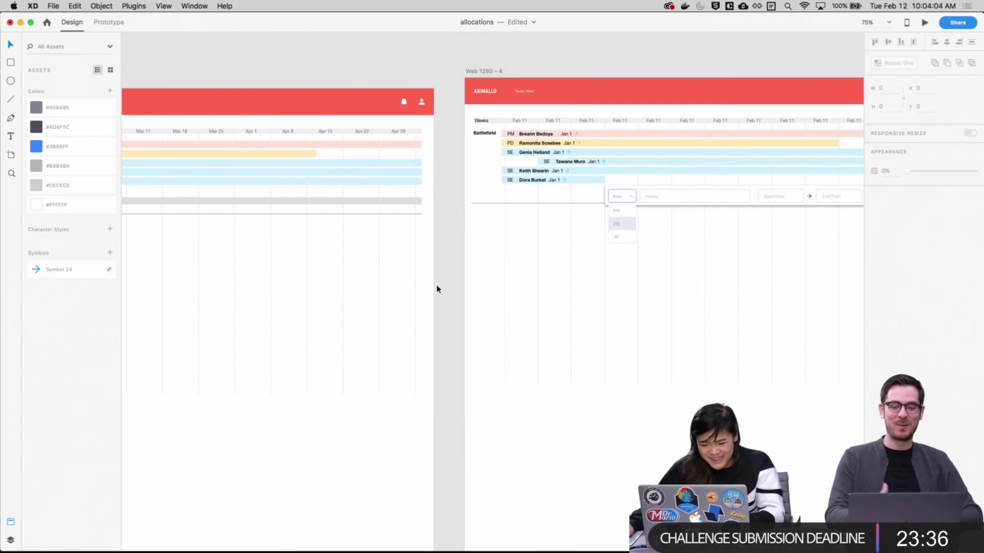
left_click(415, 288)
right_click(415, 288)
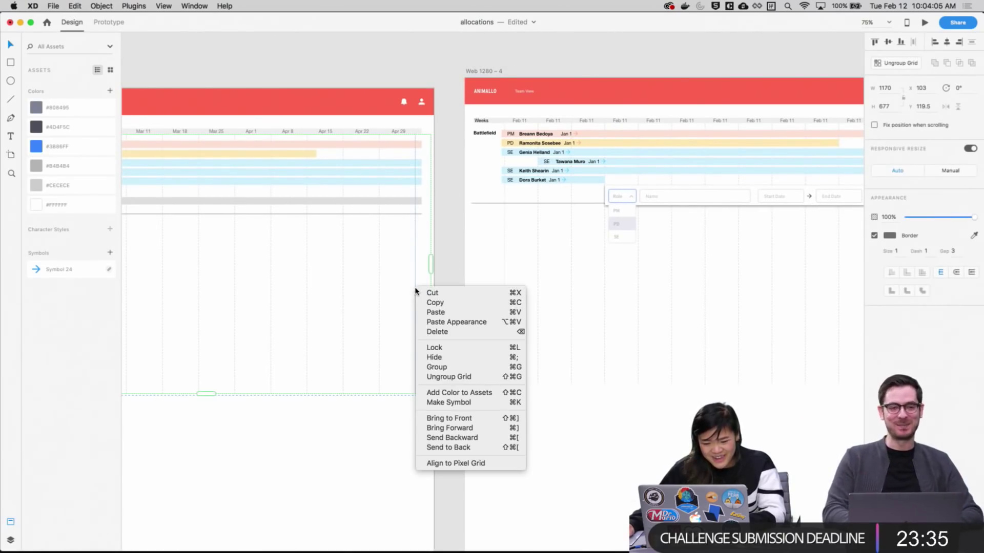
left_click(496, 352)
Unlock the column grid on Web 1280 - 4, delete it, then undo to restore it
left_click_drag(630, 63, 508, 63)
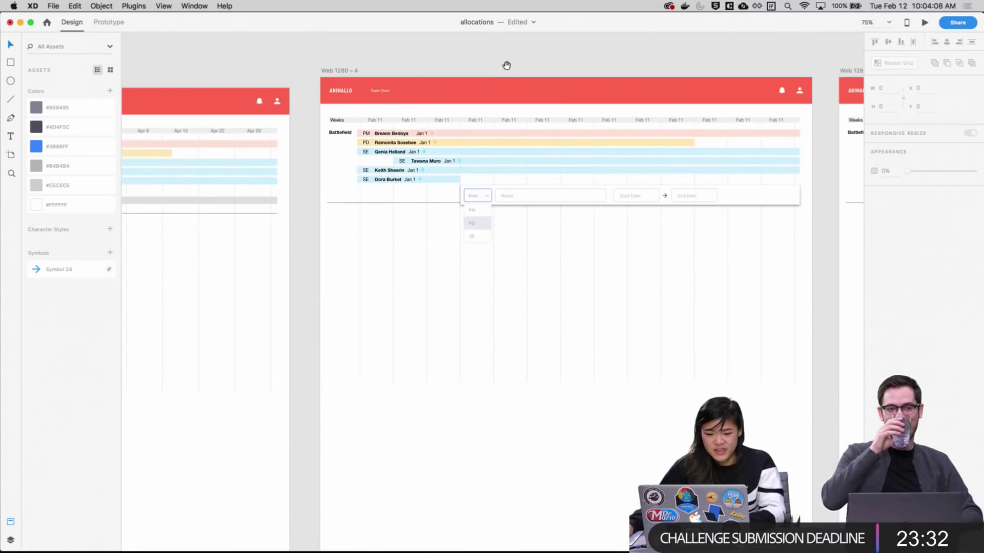
left_click(445, 127)
left_click(392, 249)
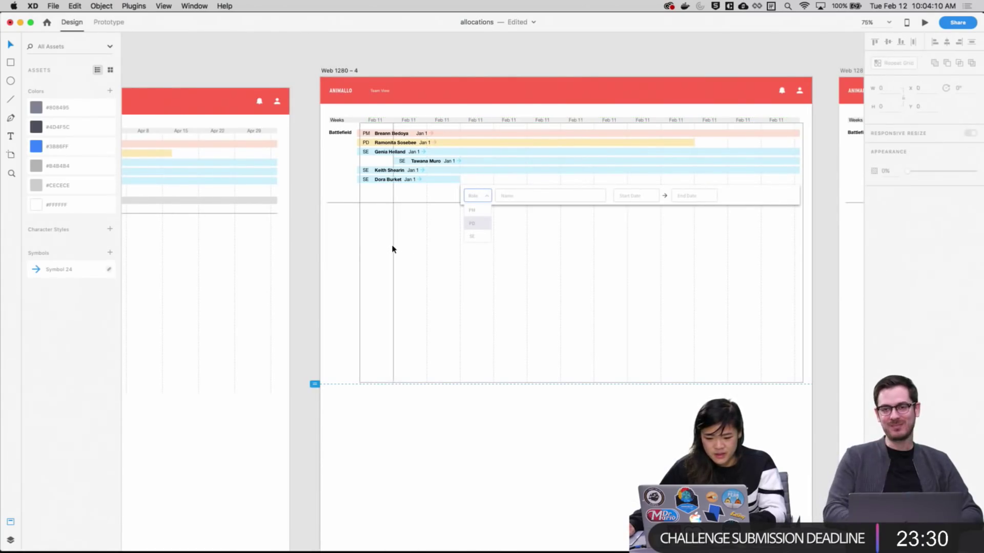
right_click(393, 249)
left_click(407, 265)
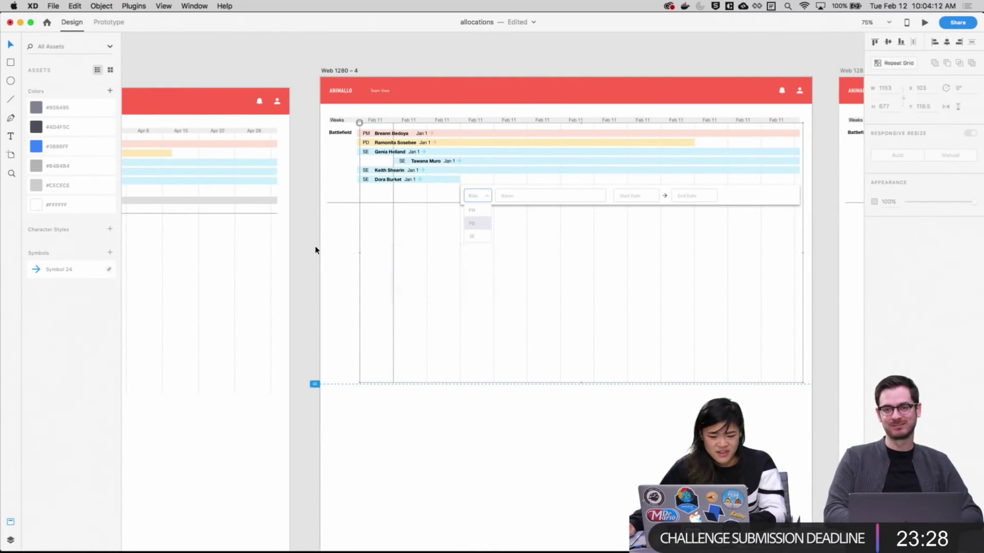
left_click_drag(312, 247, 424, 275)
key("Delete")
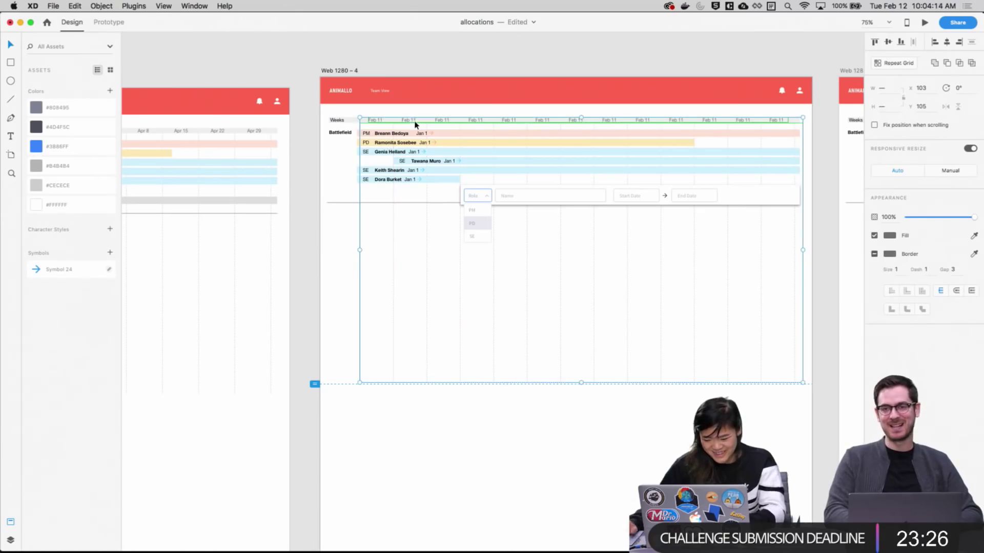
key("super+z")
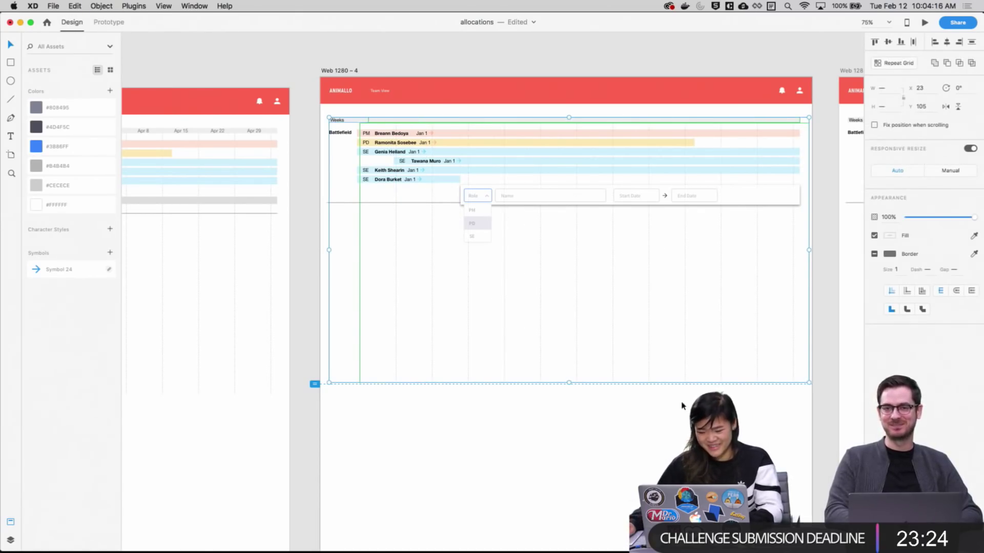
left_click(681, 406)
scroll(344, 408, "right", 10)
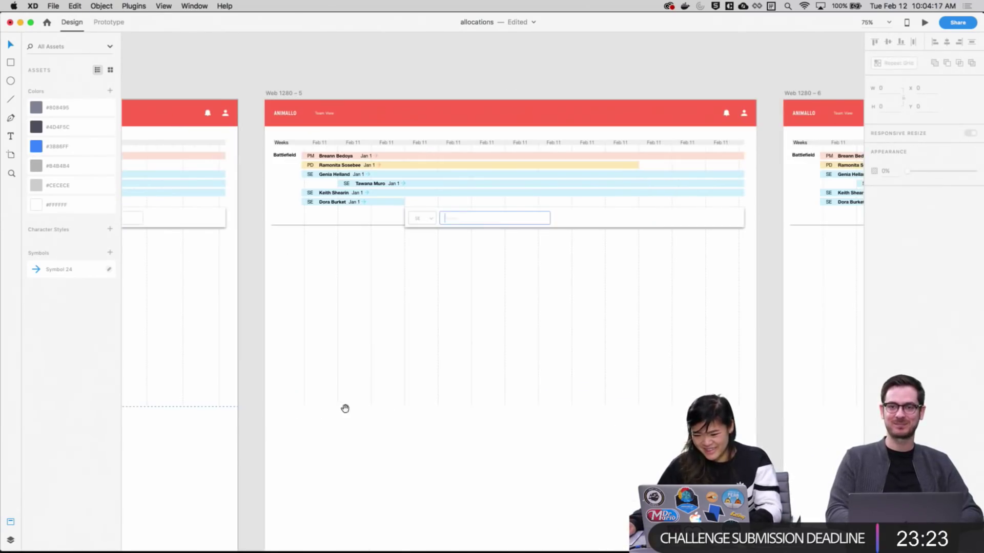
Move the input field from Web 1280 - 5 onto the canvas above the artboard
left_click(371, 287)
scroll(420, 410, "left", 10)
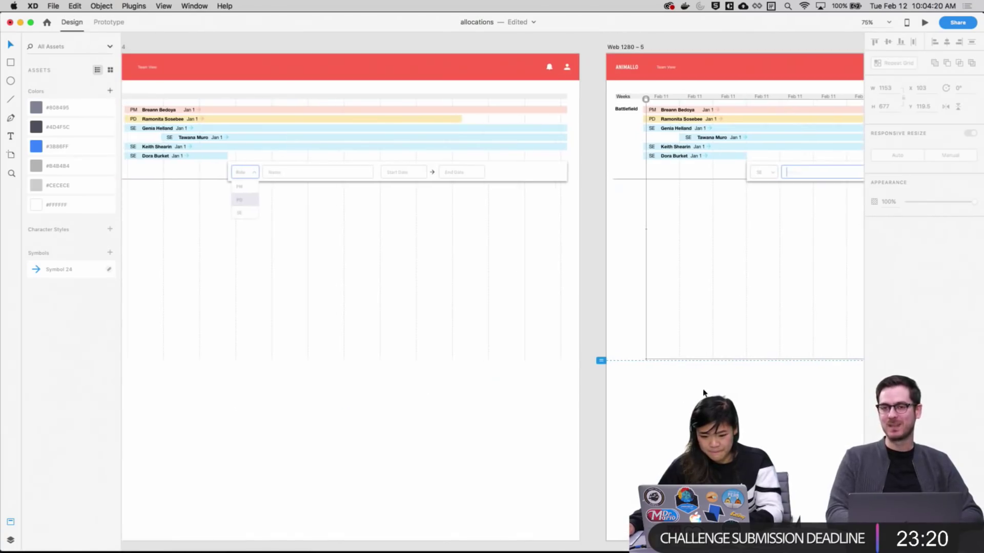
scroll(712, 292, "up", 2)
scroll(712, 292, "right", 2)
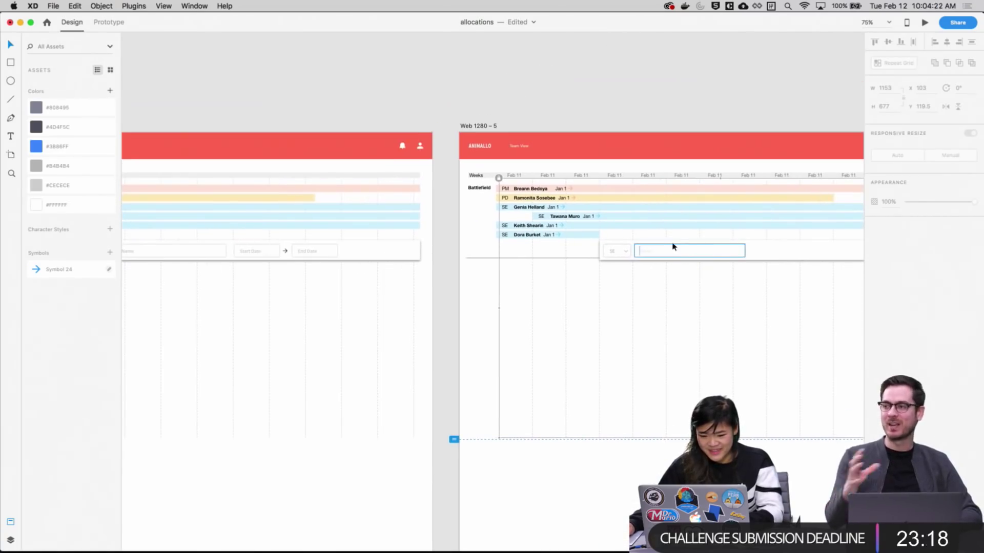
left_click_drag(672, 246, 569, 91)
left_click(717, 81)
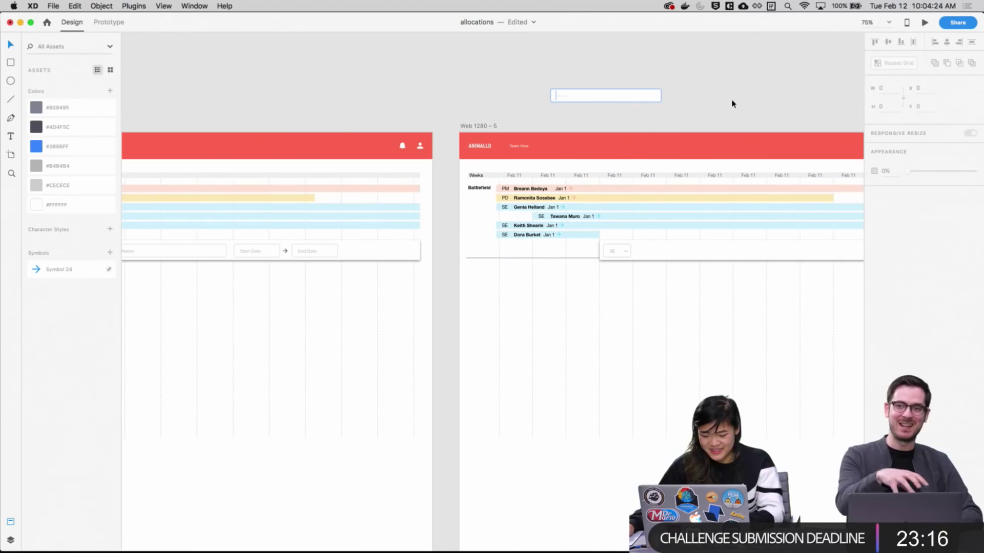
Move the name field out onto the canvas above Web 1280 - 6
scroll(751, 132, "right", 12)
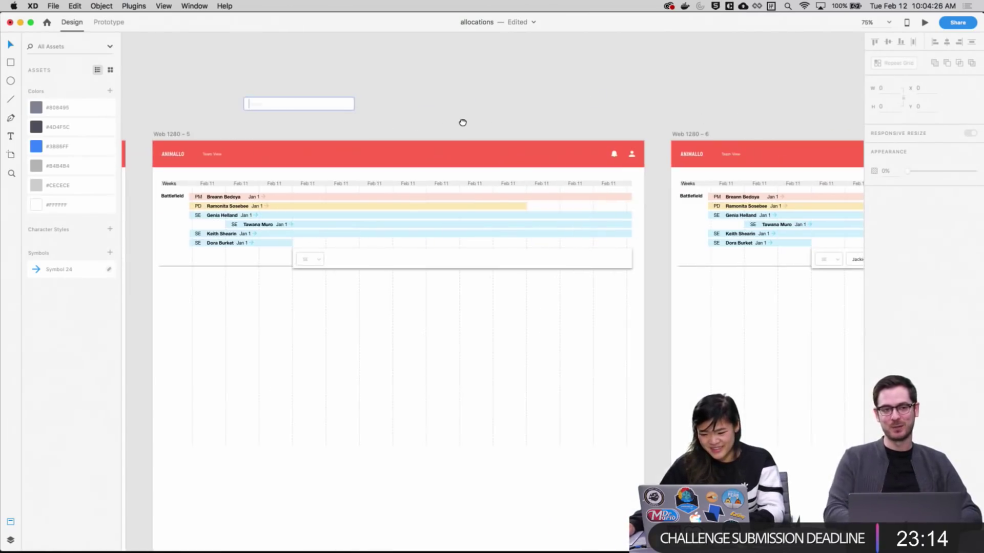
scroll(505, 102, "right", 7)
scroll(477, 78, "left", 8)
scroll(650, 114, "right", 8)
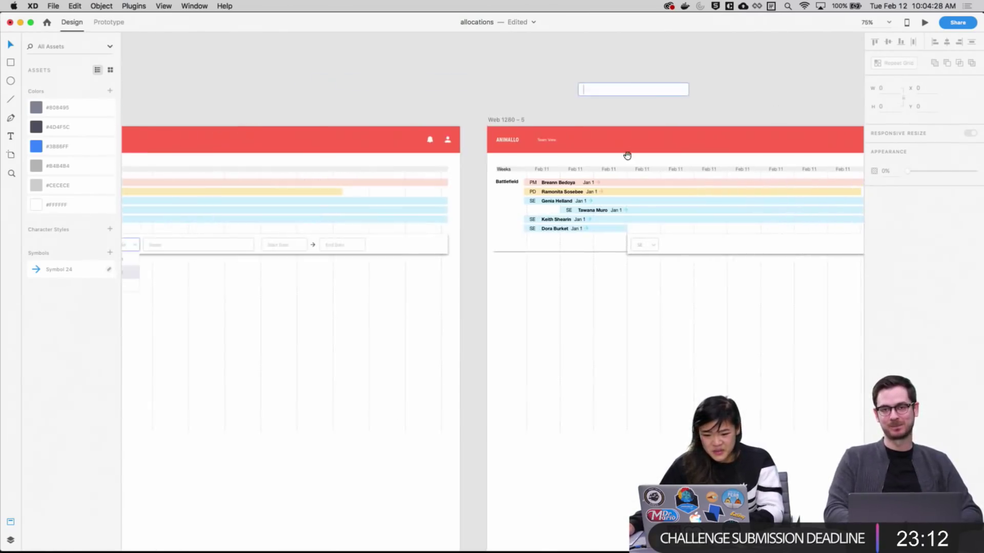
scroll(628, 153, "left", 6)
left_click_drag(848, 247, 700, 87)
left_click(585, 97)
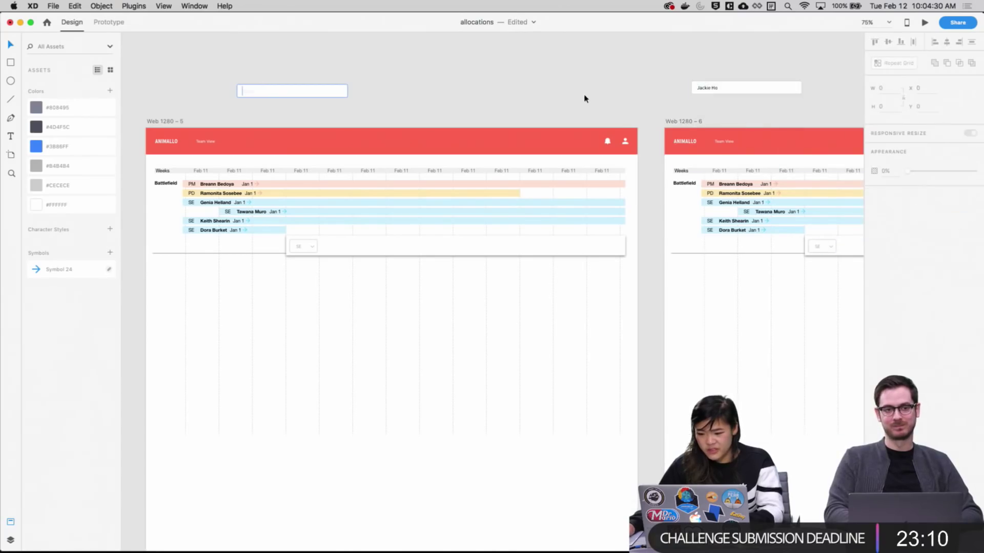
Select the Web 1280 – 6 artboard and delete it
scroll(611, 92, "left", 3)
left_click(234, 108)
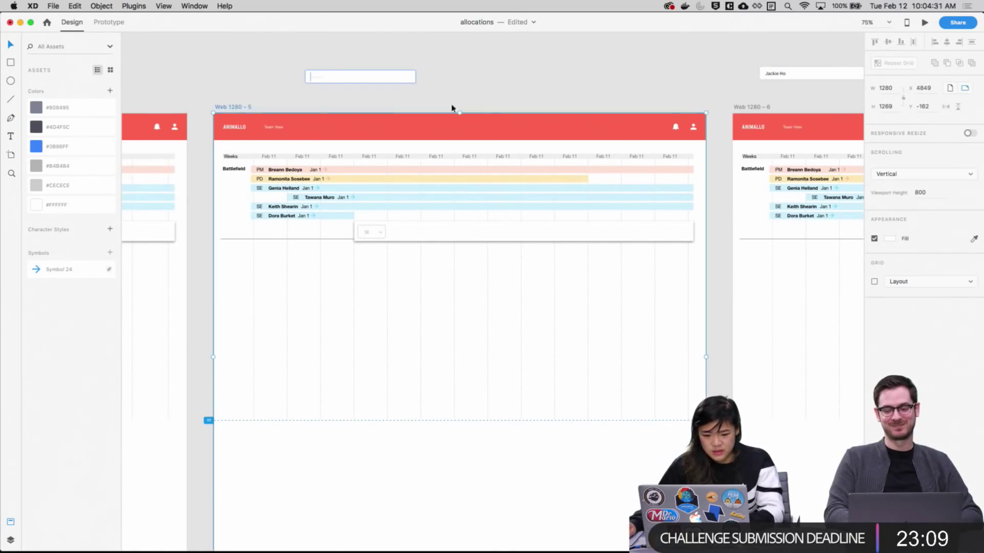
left_click(745, 108, "shift")
key("Delete")
scroll(312, 268, "left", 10)
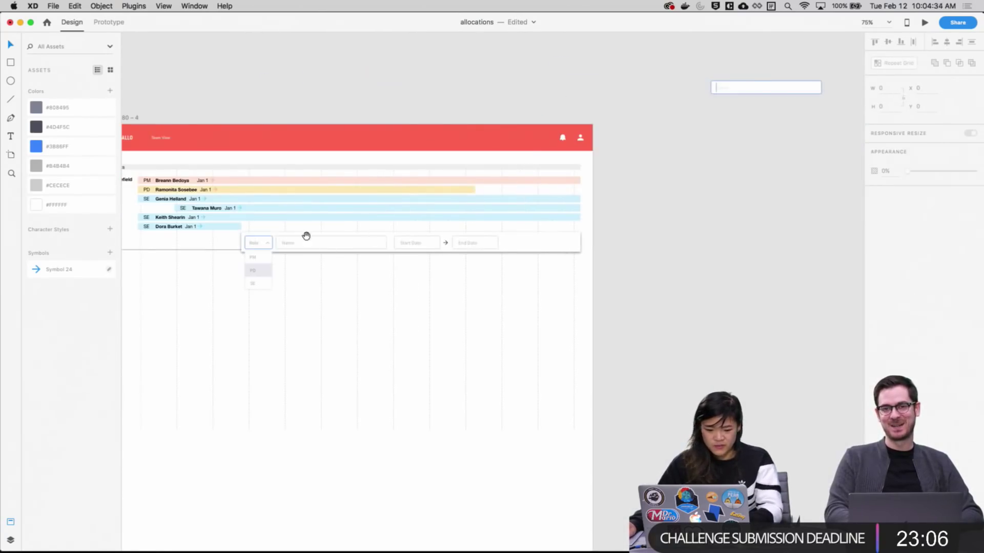
left_click(272, 115)
scroll(286, 114, "down", 5)
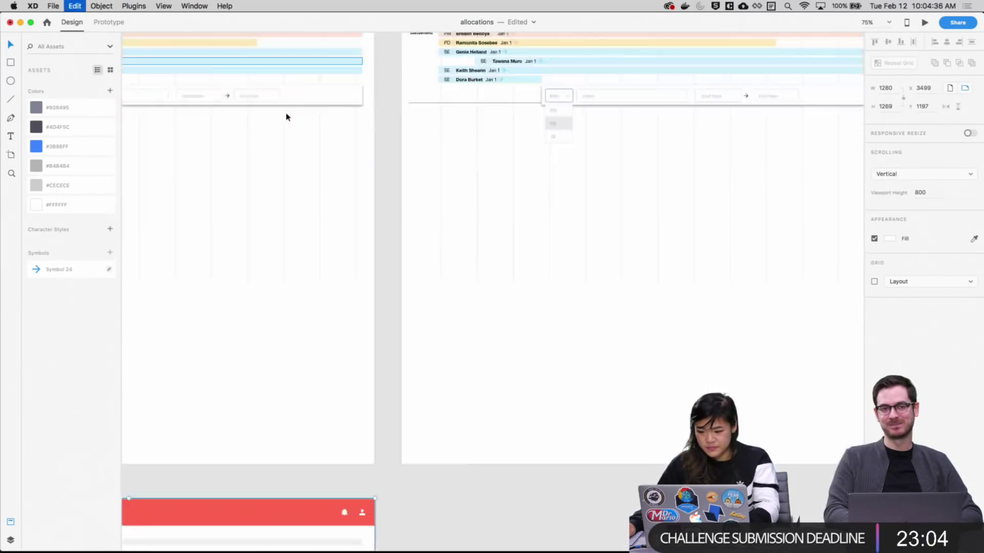
scroll(589, 373, "up", 5)
scroll(527, 236, "left", 8)
scroll(499, 317, "down", 6)
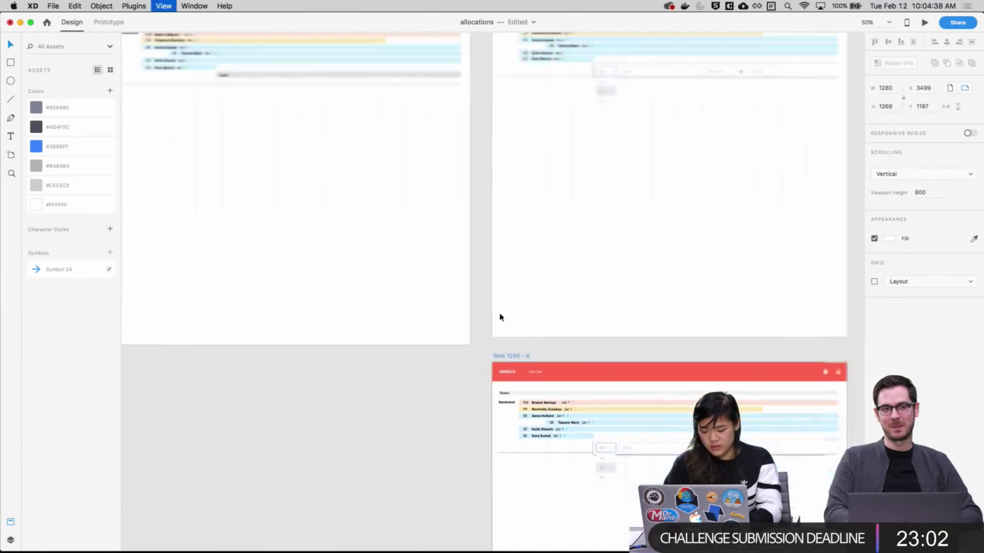
key("Delete")
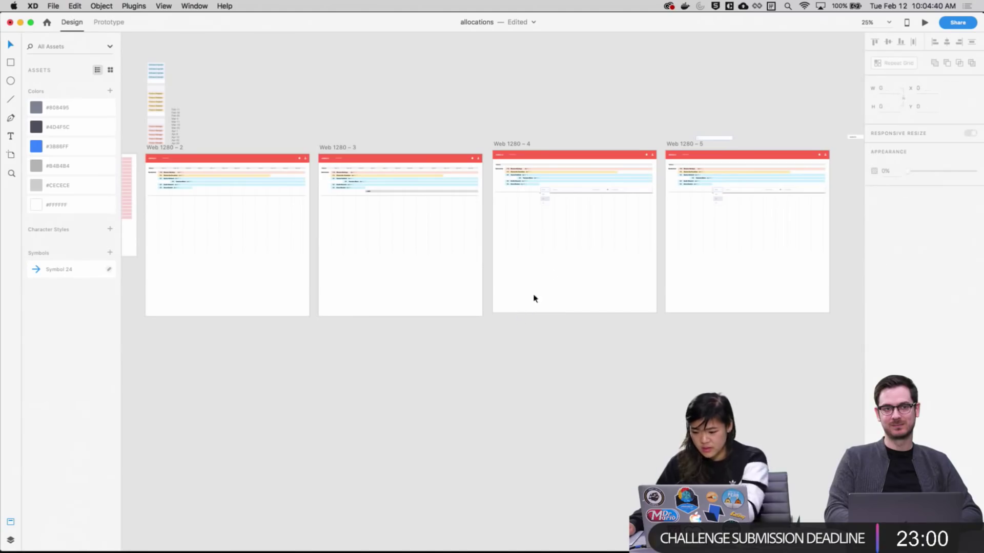
Clear the artboard selection and zoom in on Web 1280 – 5's team table
scroll(471, 145, "up", 4)
scroll(753, 288, "up", 3)
scroll(753, 288, "left", 2)
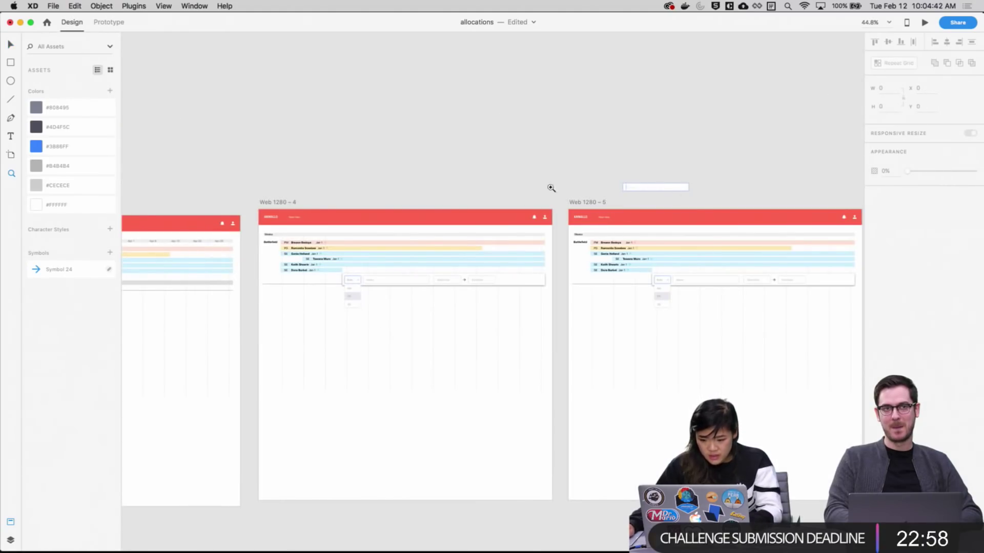
left_click(276, 201)
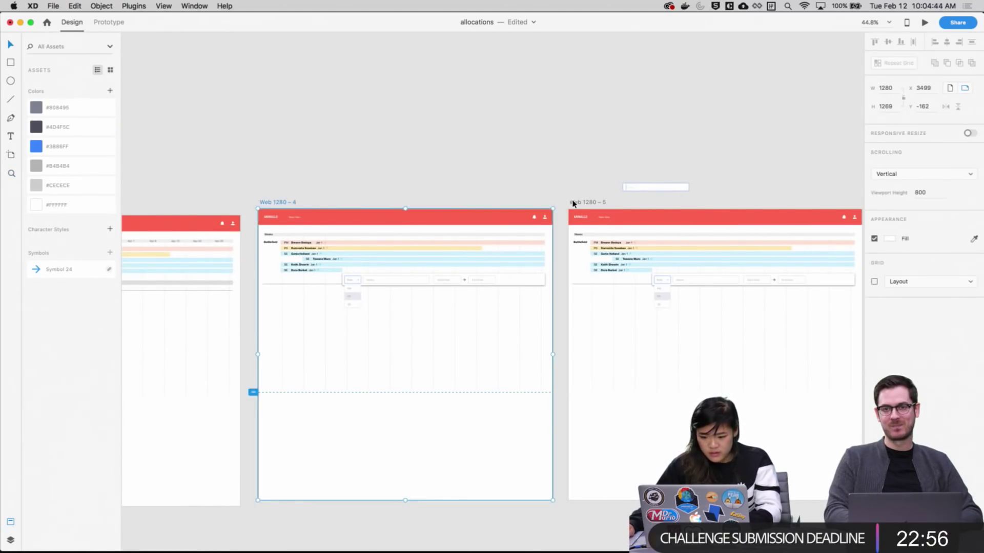
left_click(574, 203)
left_click(555, 162)
scroll(523, 146, "right", 2)
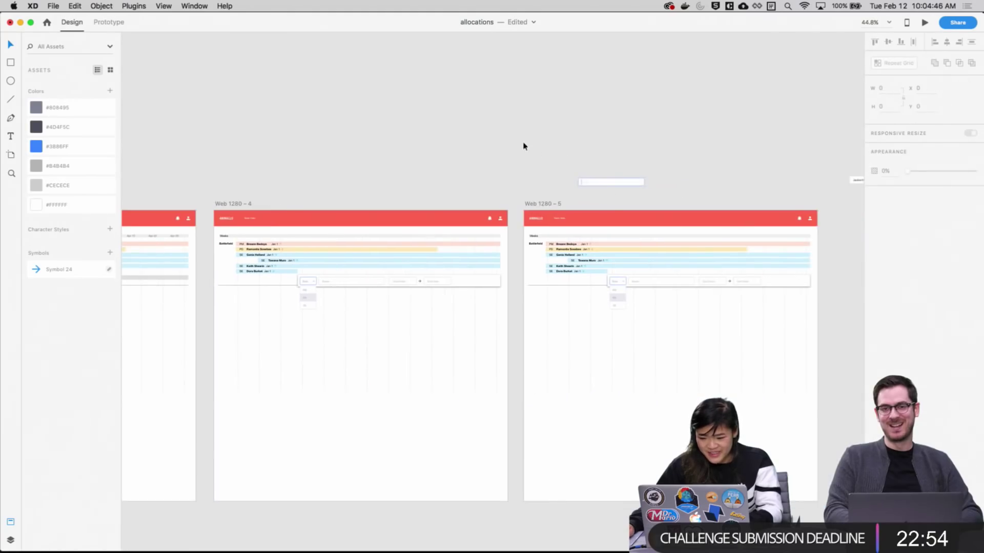
key("z")
left_click_drag(553, 154, 676, 319)
scroll(506, 164, "down", 3)
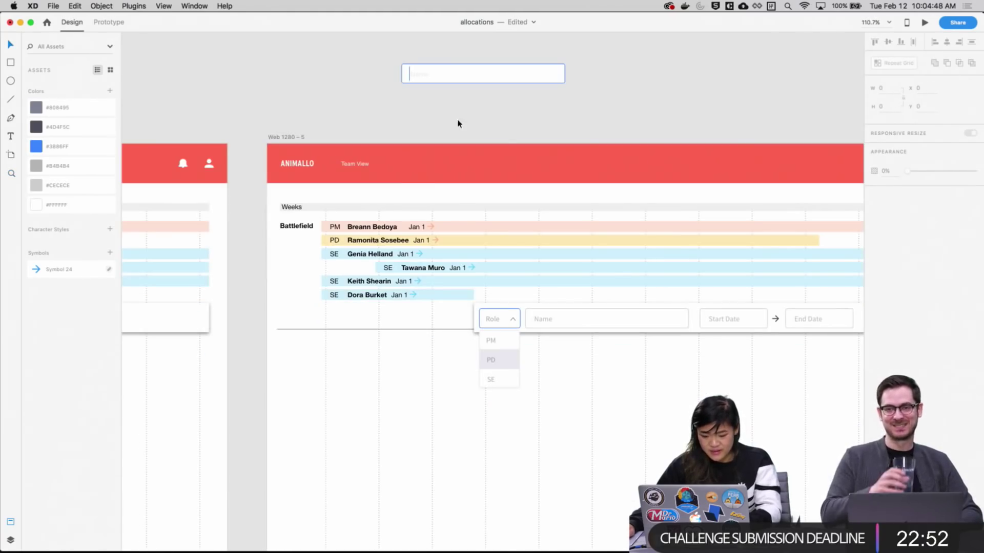
Align the blue Name input exactly over the form's grey Name field
left_click_drag(449, 77, 573, 323)
left_click(490, 302)
scroll(521, 352, "up", 3)
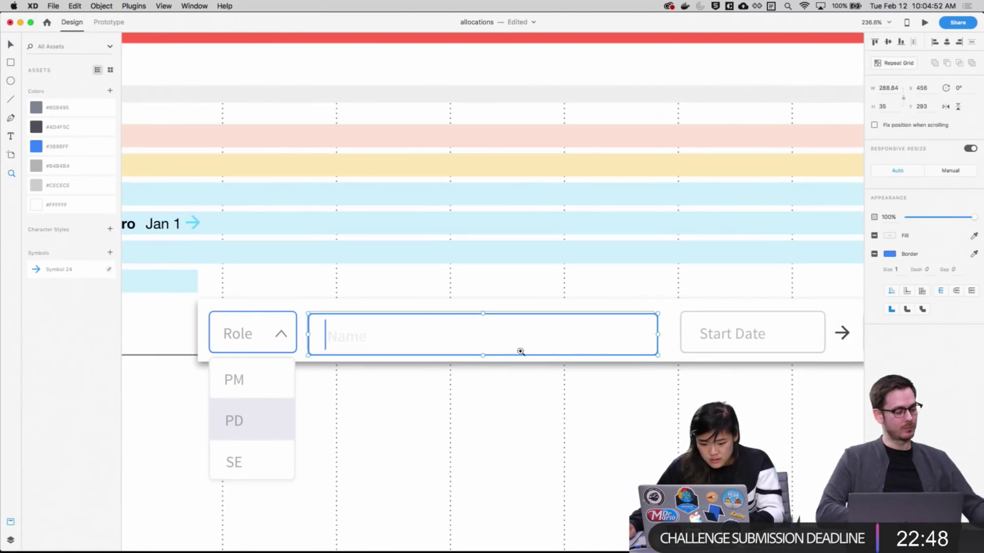
key("Up")
key("Left")
key("Up")
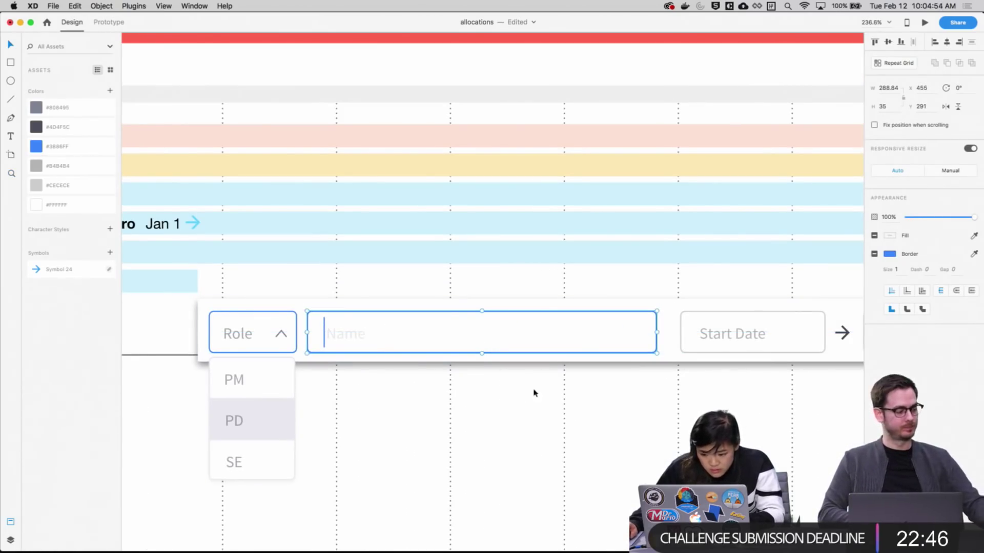
left_click_drag(596, 348, 601, 395)
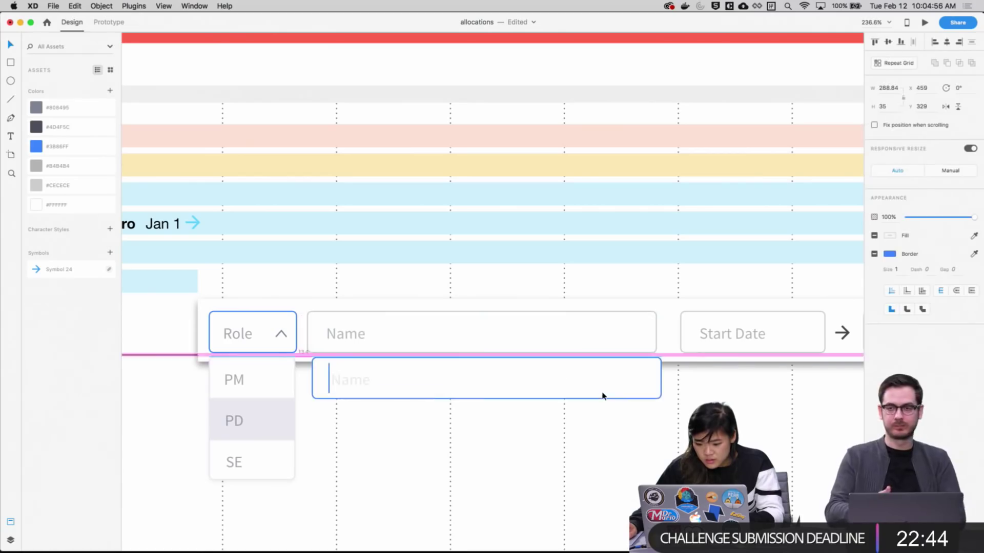
left_click(588, 340)
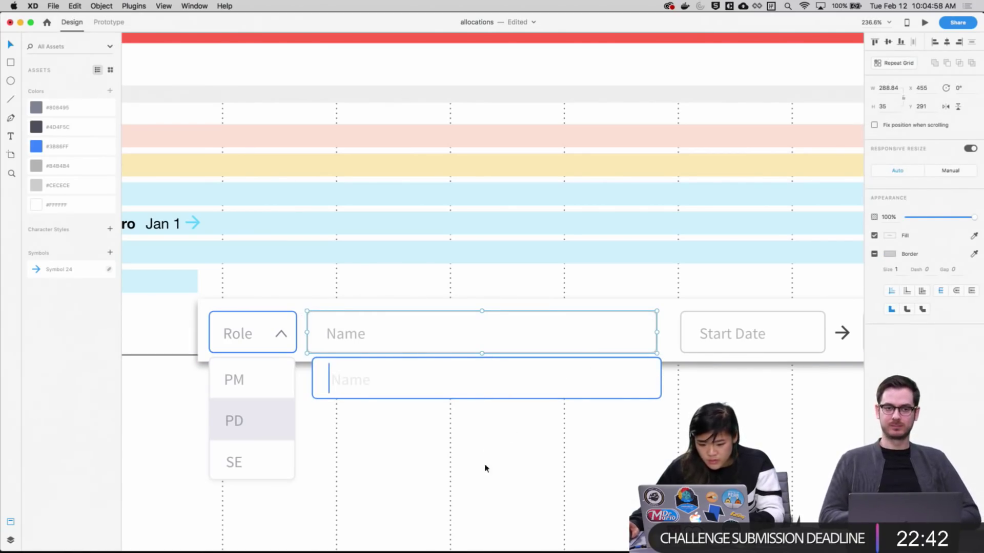
left_click_drag(507, 389, 502, 343)
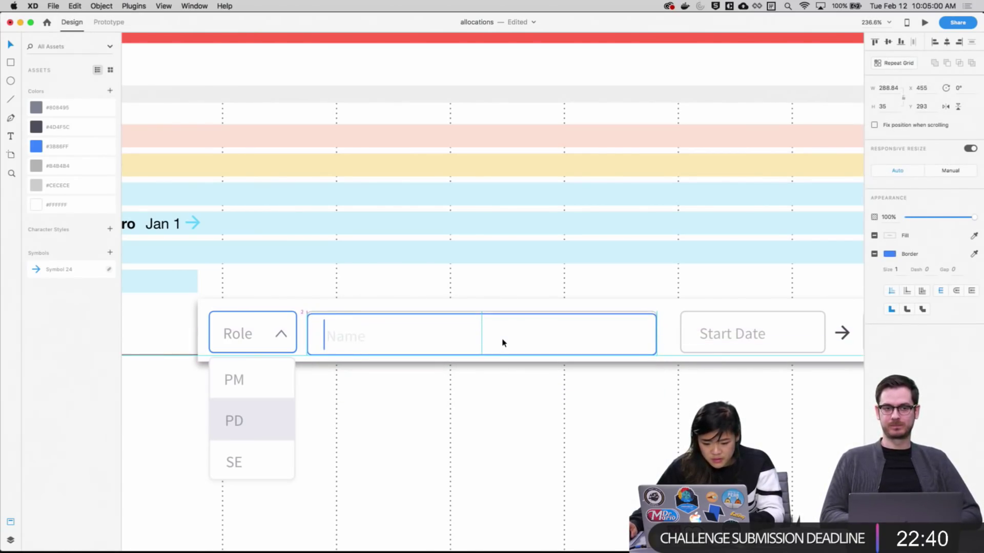
left_click(514, 417)
Recolour the Name placeholder text to light grey #CECECE
scroll(527, 399, "left", 5)
scroll(528, 399, "down", 1)
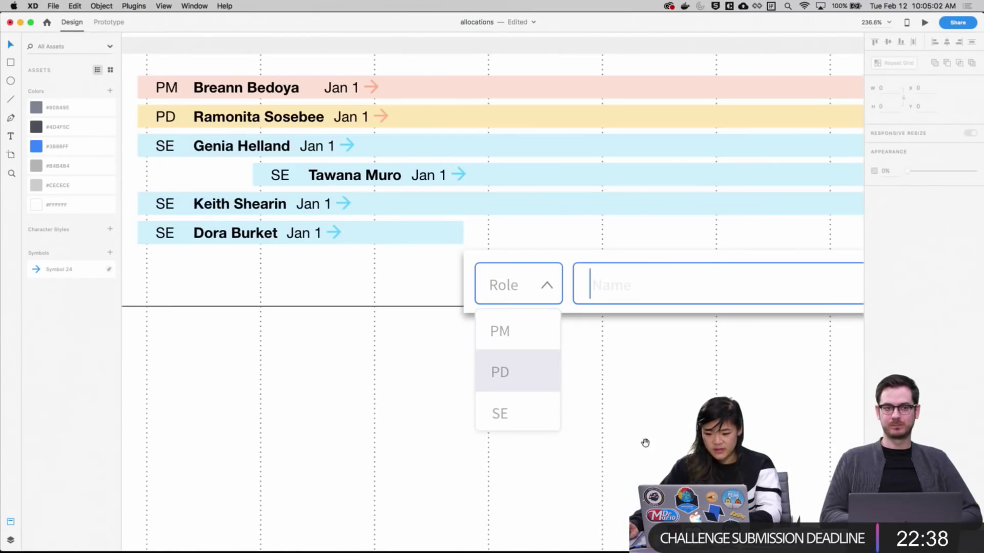
scroll(645, 442, "left", 15)
scroll(645, 443, "down", 1)
scroll(685, 351, "right", 6)
scroll(347, 358, "left", 6)
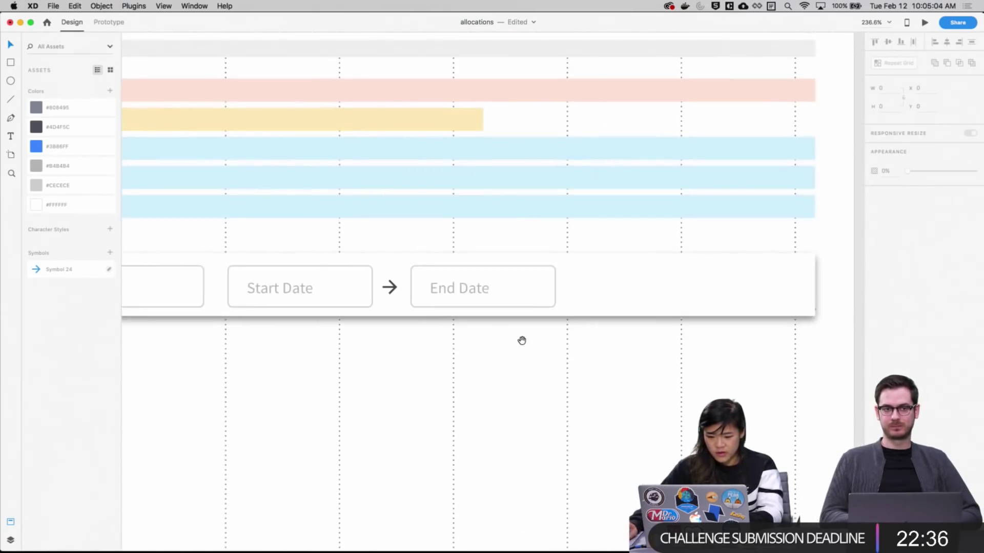
scroll(522, 340, "left", 8)
scroll(521, 340, "up", 1)
left_click(456, 320)
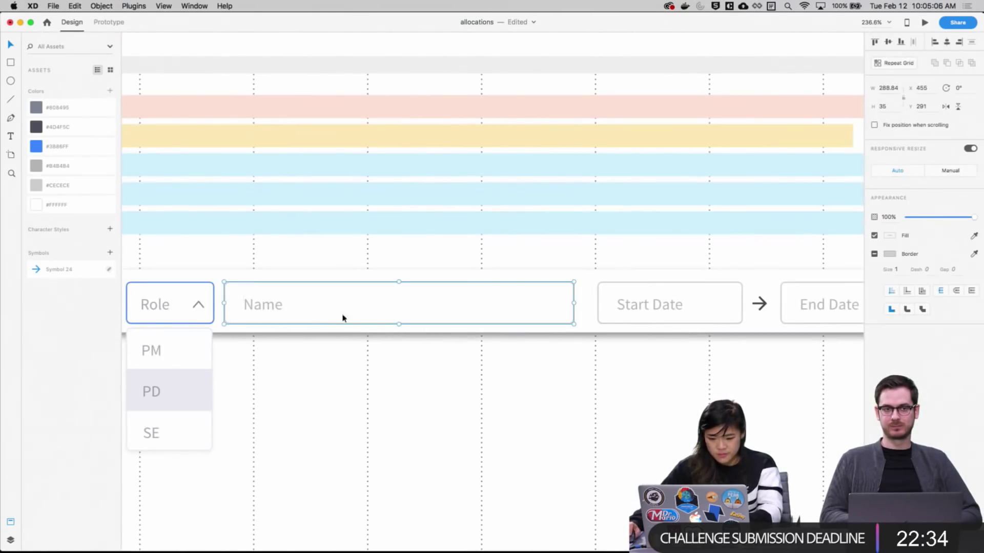
left_click(277, 307)
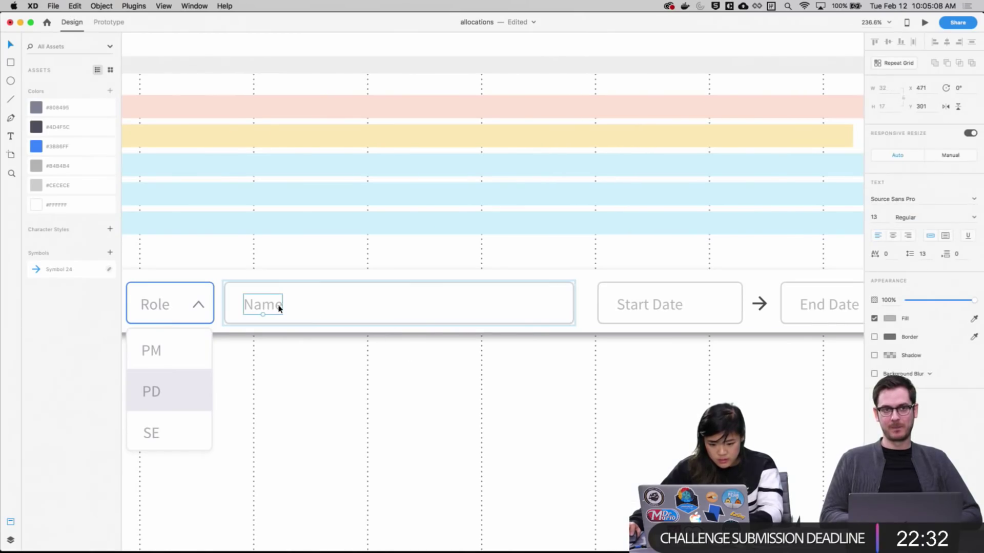
scroll(641, 405, "right", 10)
scroll(314, 366, "left", 15)
left_click(648, 267)
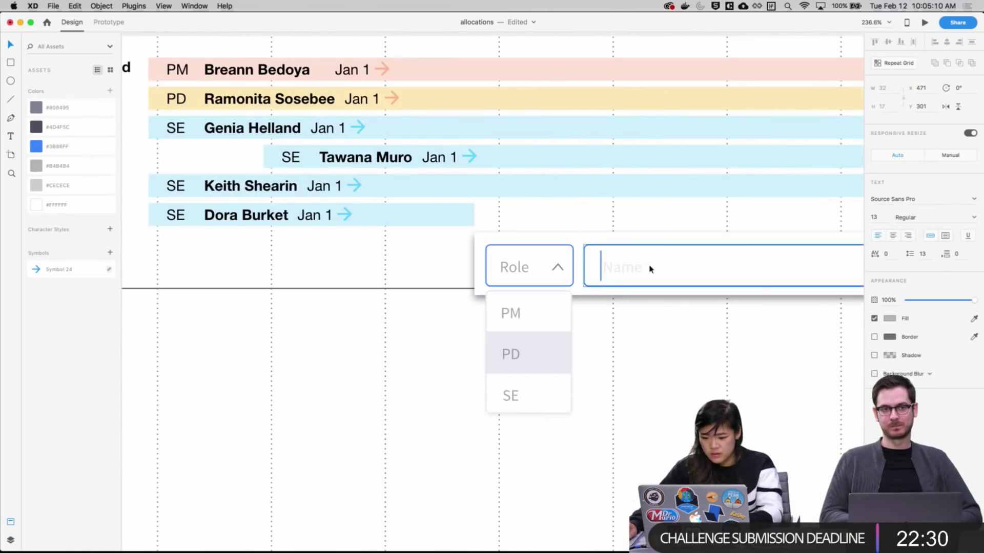
left_click(627, 271)
double_click(626, 268)
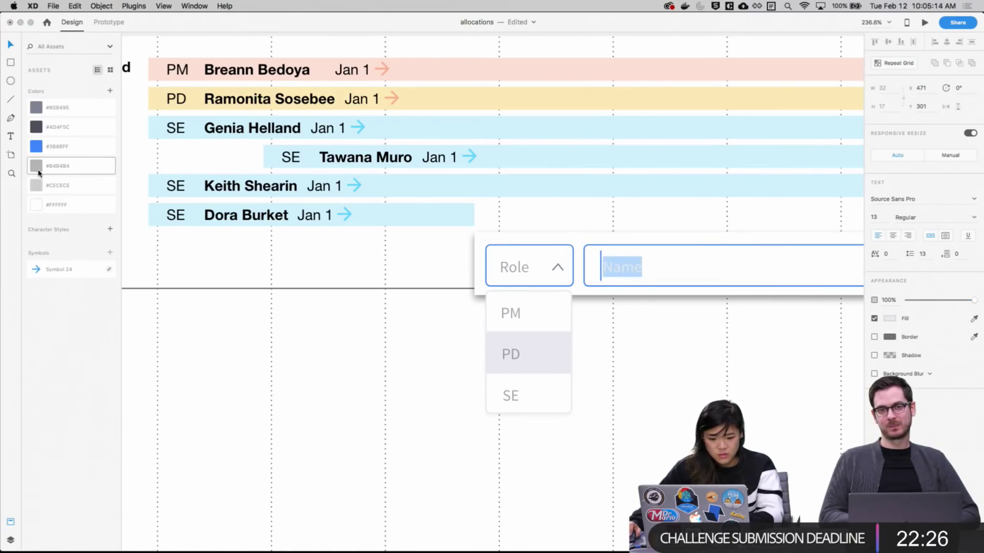
left_click(41, 189)
left_click(594, 404)
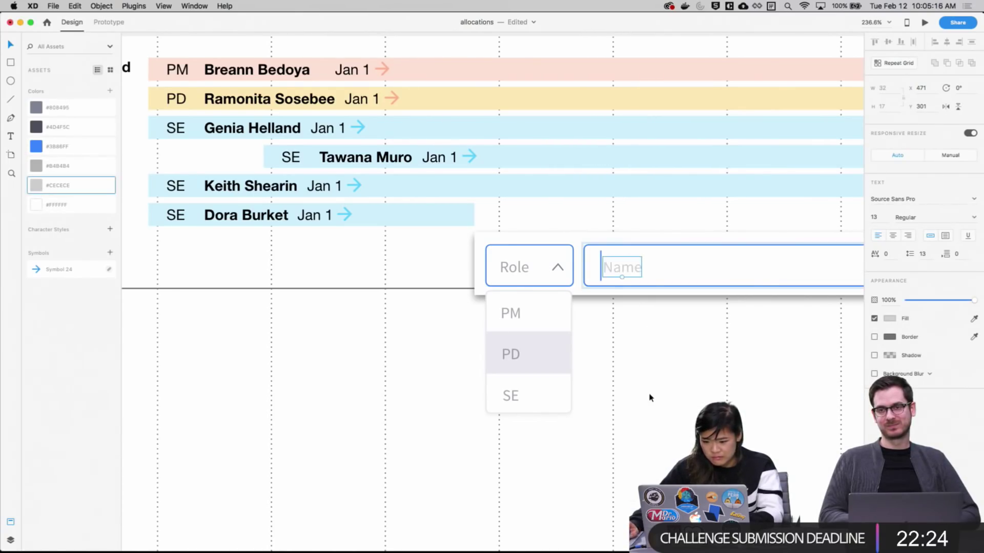
Inspect the End Date and Start Date fields' placeholder text
scroll(571, 419, "left", 3)
scroll(717, 405, "right", 12)
left_click(347, 247)
left_click(190, 261)
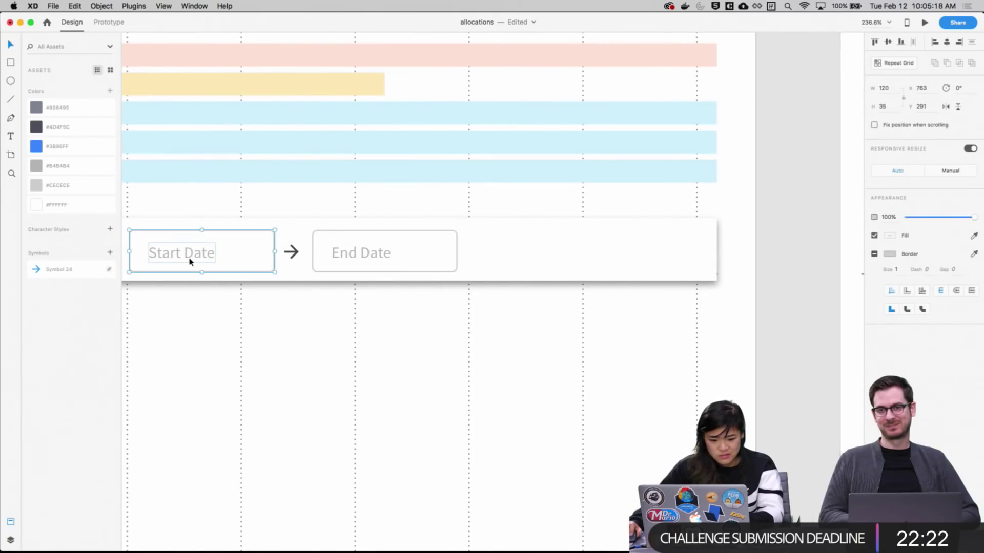
double_click(190, 260)
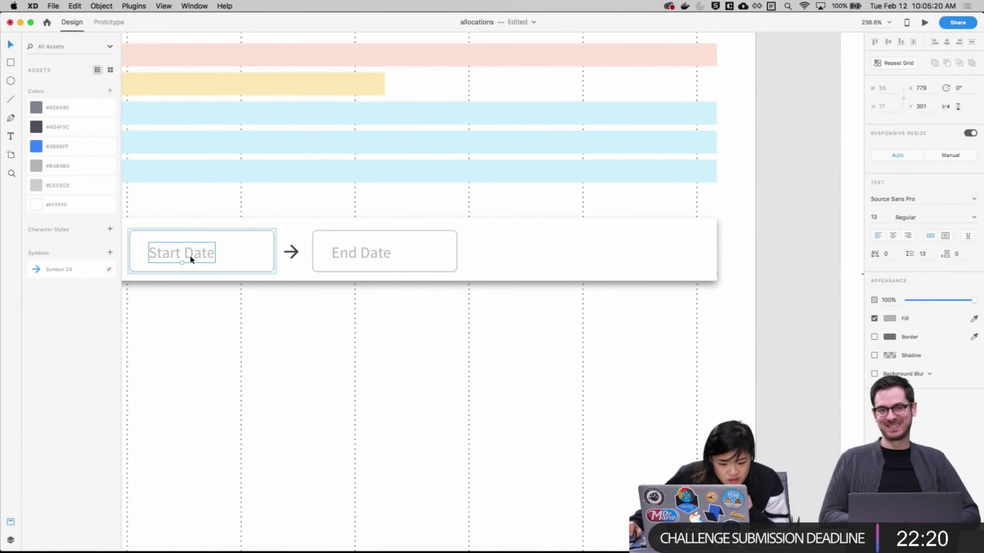
left_click(448, 334)
Change the Name placeholder colour to grey #B4B4B4
scroll(327, 358, "right", 10)
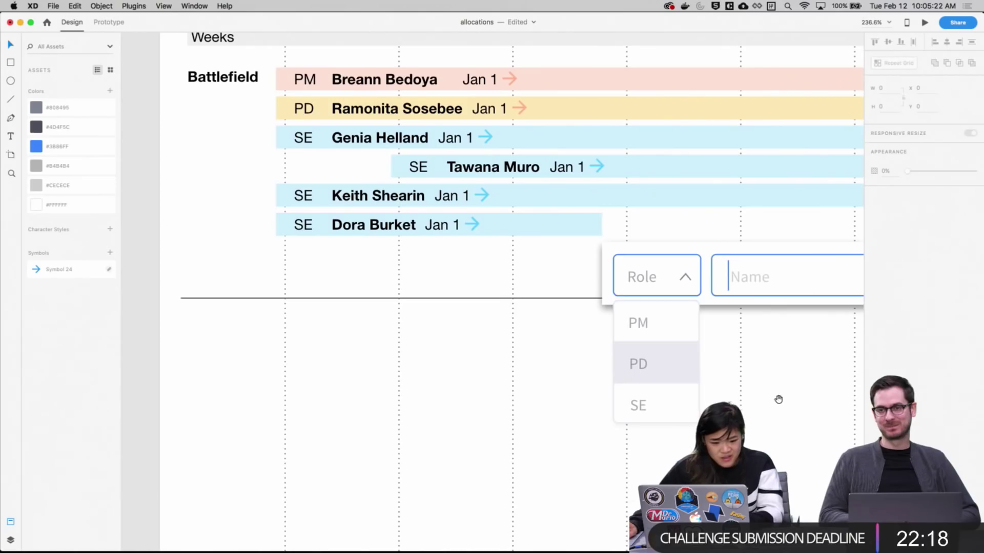
scroll(511, 310, "left", 10)
scroll(411, 314, "right", 10)
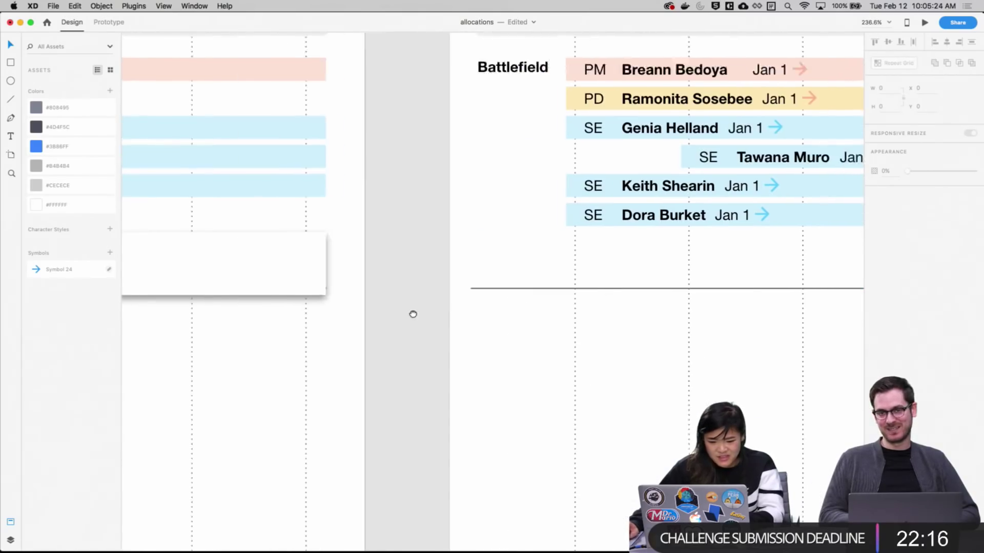
double_click(304, 237)
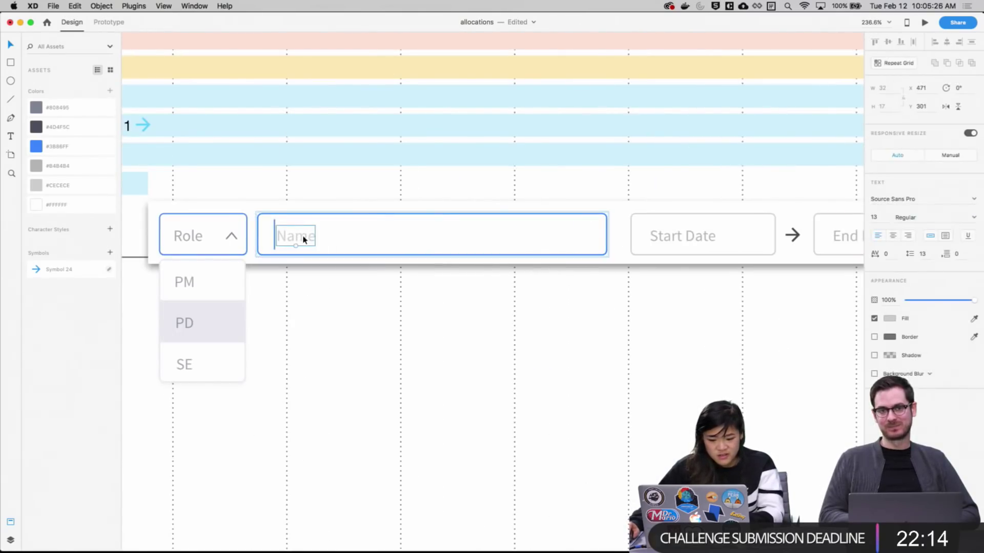
double_click(304, 238)
left_click(51, 165)
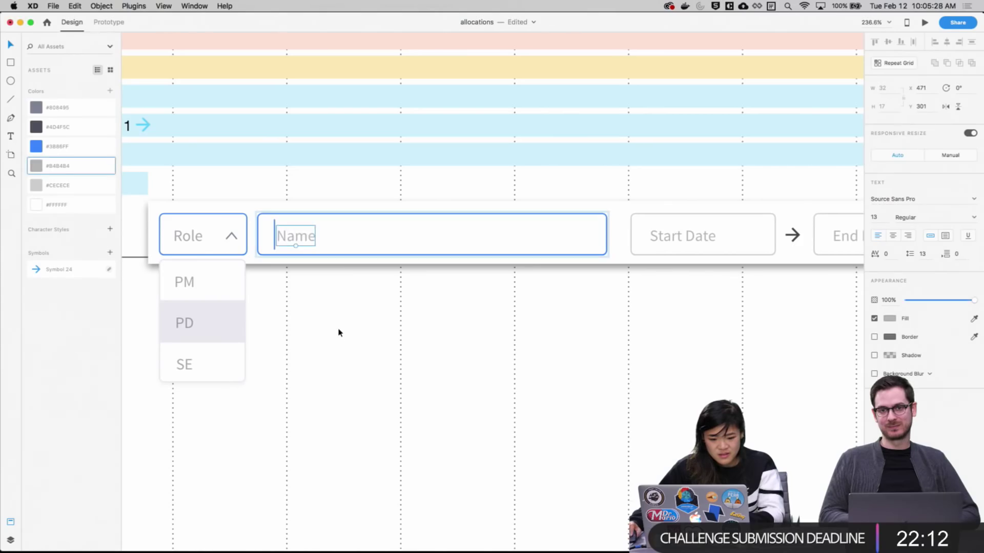
left_click(524, 335)
Zoom out slightly and select the open Role options list
key("super+minus")
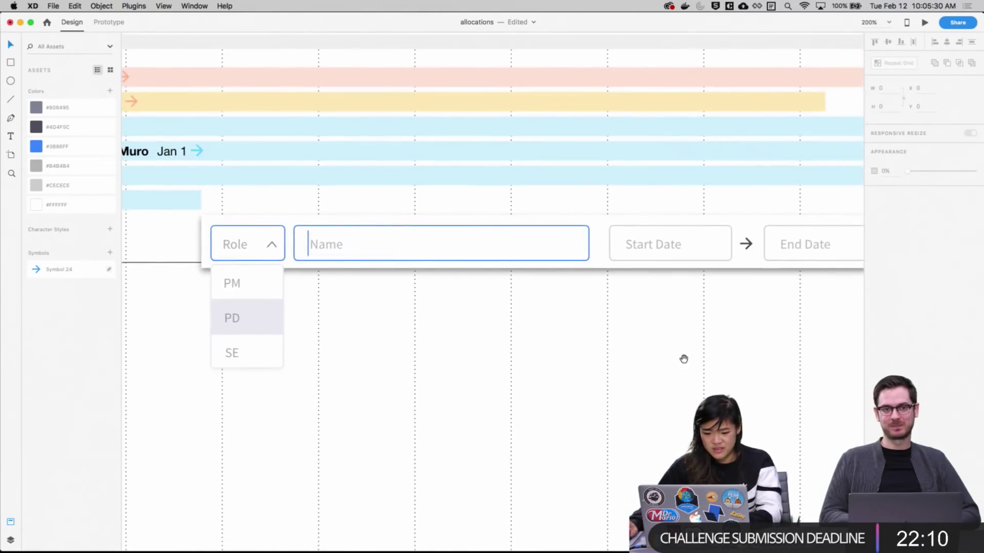
scroll(684, 359, "left", 8)
scroll(707, 348, "down", 2)
scroll(625, 301, "right", 10)
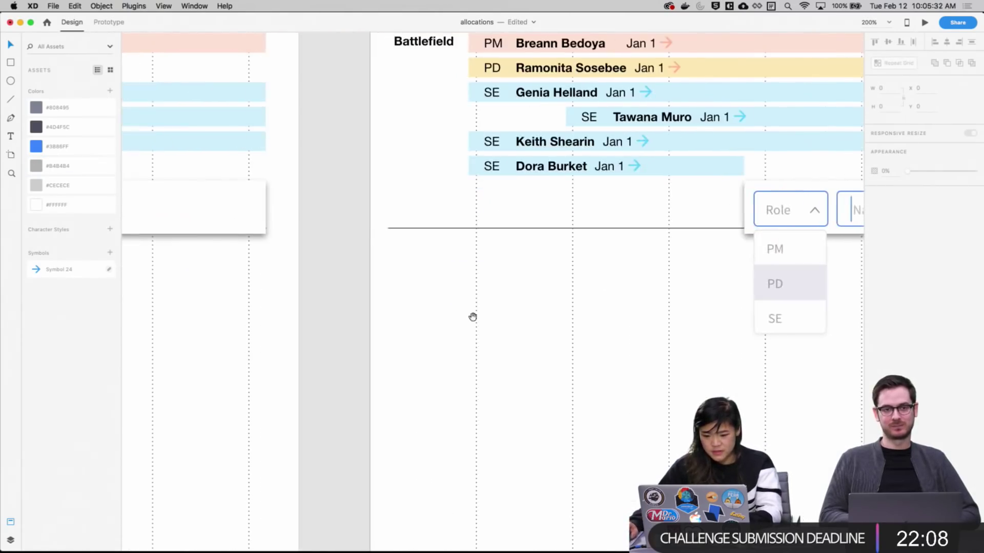
scroll(266, 267, "left", 14)
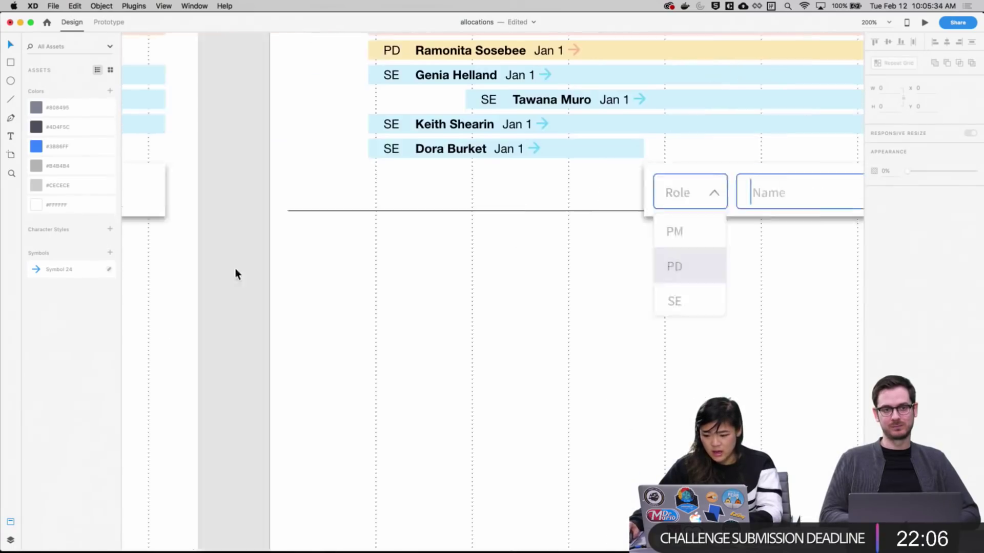
scroll(359, 274, "right", 6)
left_click(437, 268)
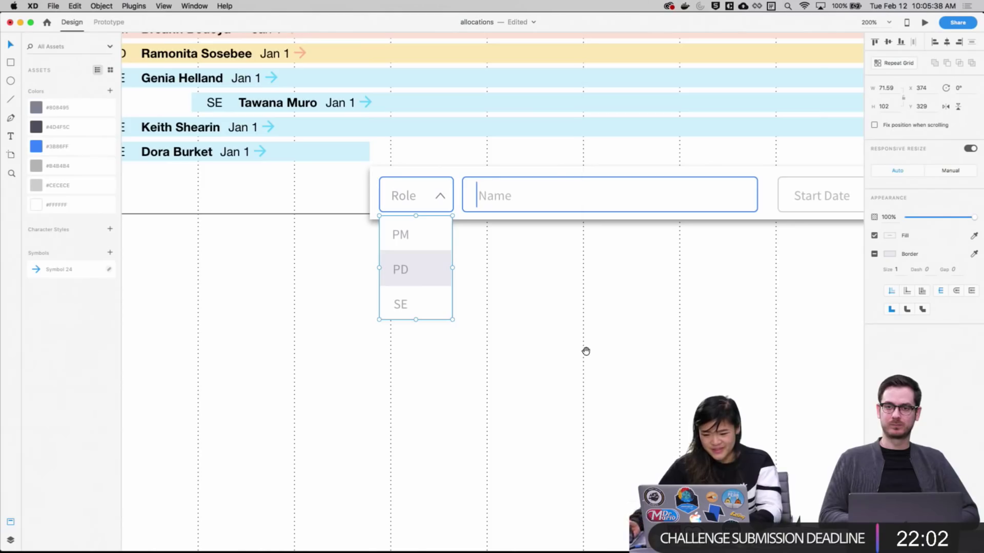
Select the Name input field, zoom in to inspect it, then zoom back out
key("super+minus")
key("super+minus")
scroll(447, 401, "up", 3)
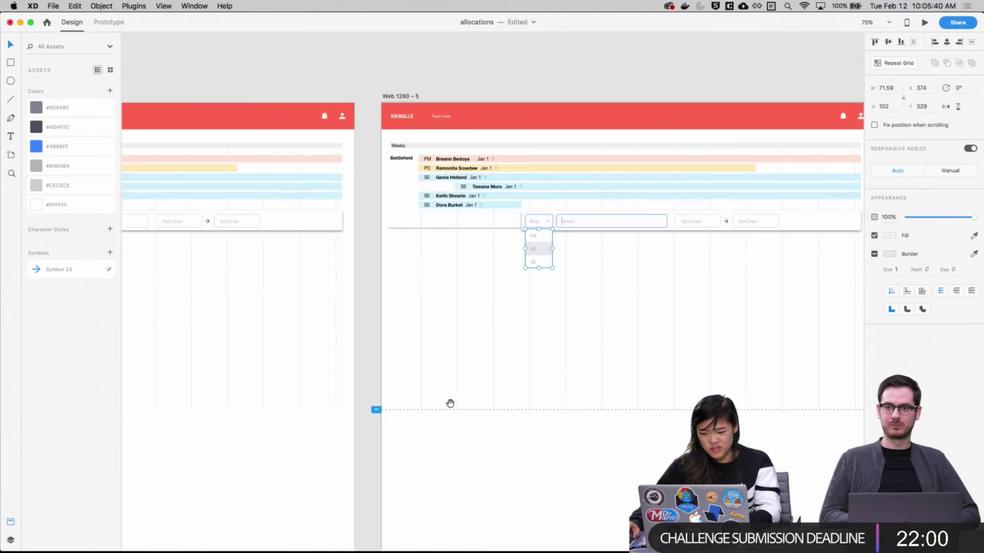
left_click(534, 480)
left_click(646, 195)
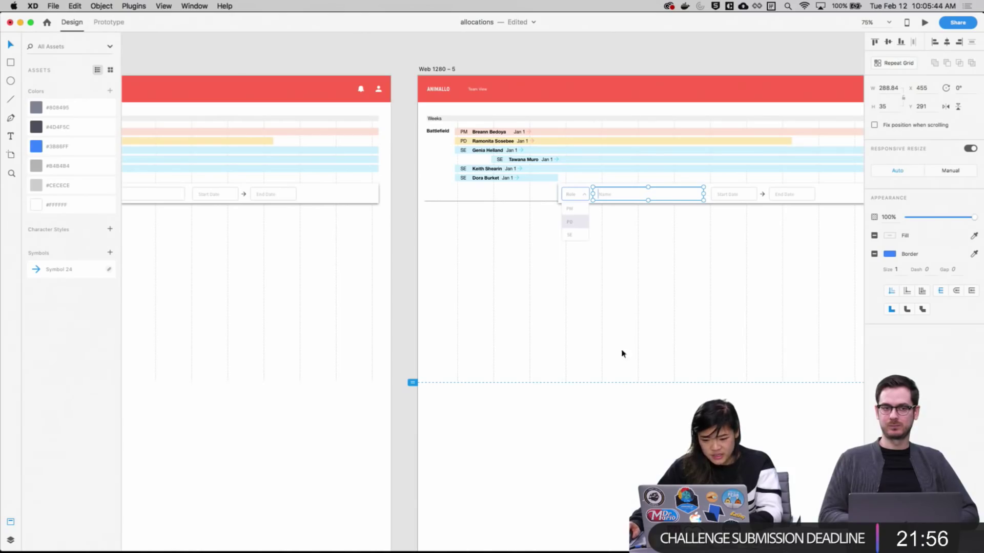
left_click_drag(600, 261, 590, 295)
left_click_drag(545, 180, 766, 320)
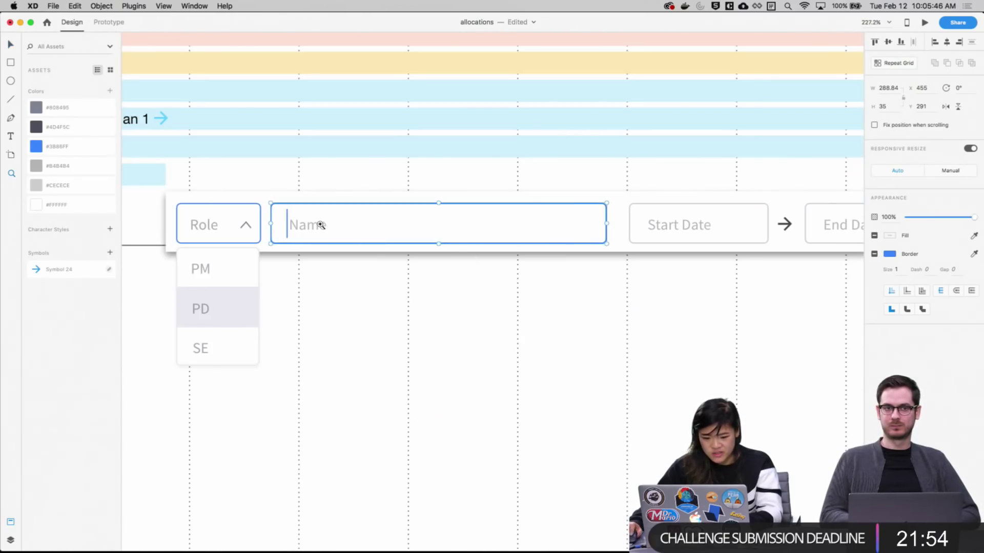
left_click(370, 224, "super")
key("v")
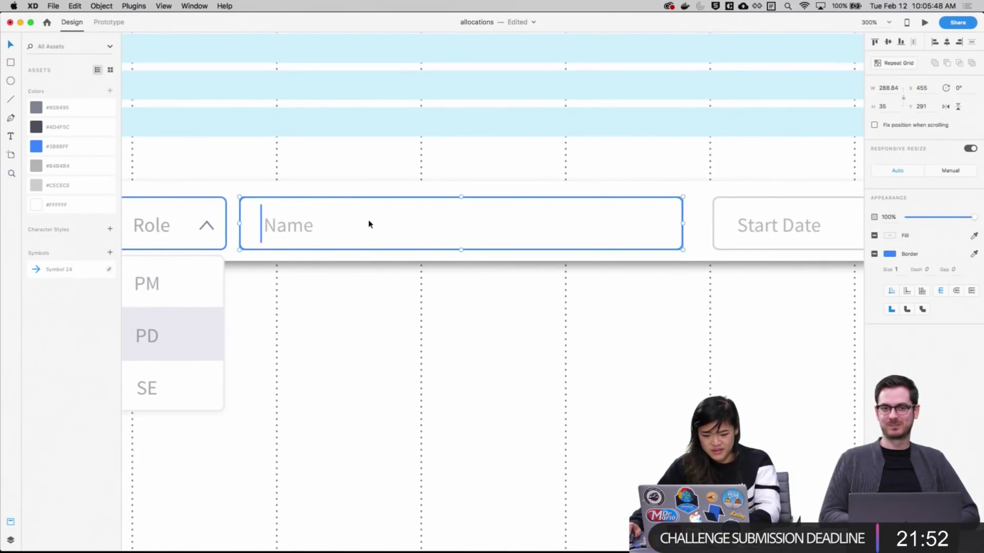
key("super+minus")
key("super+minus")
key("super+minus")
key("super+minus")
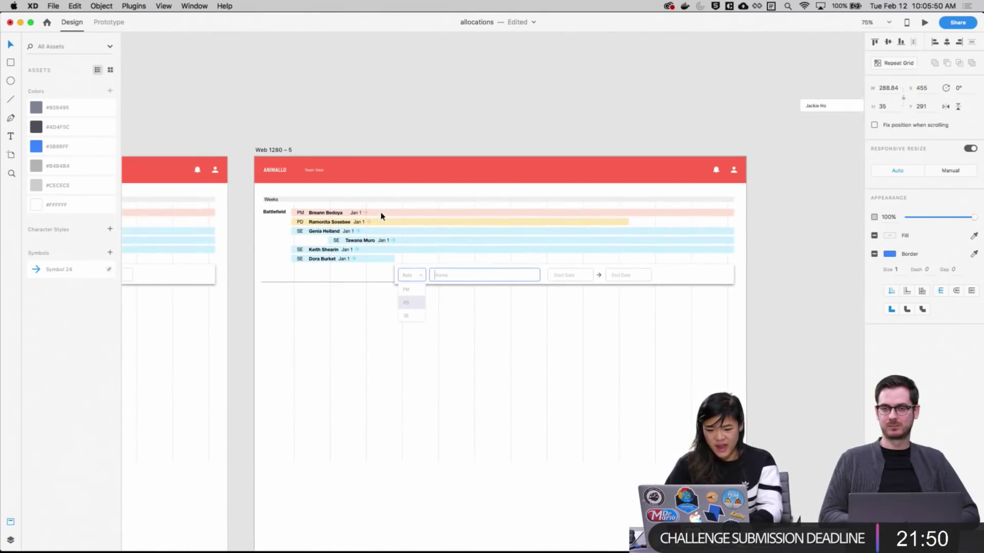
left_click(815, 244)
Paste a spare Name field above the Web 1280 – 5 artboard and delete the extra pasted copy
key("super+v")
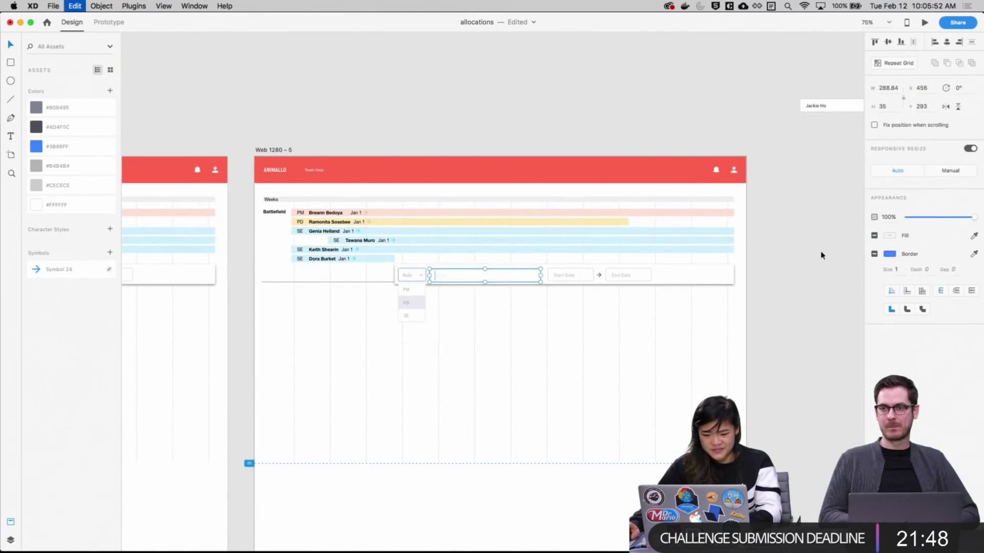
key("Delete")
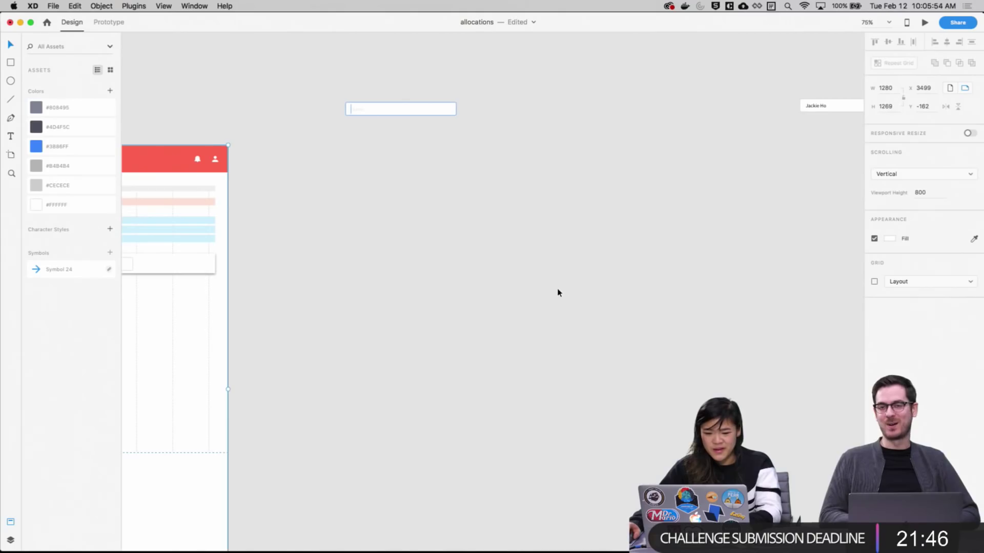
key("super+z")
left_click(509, 72)
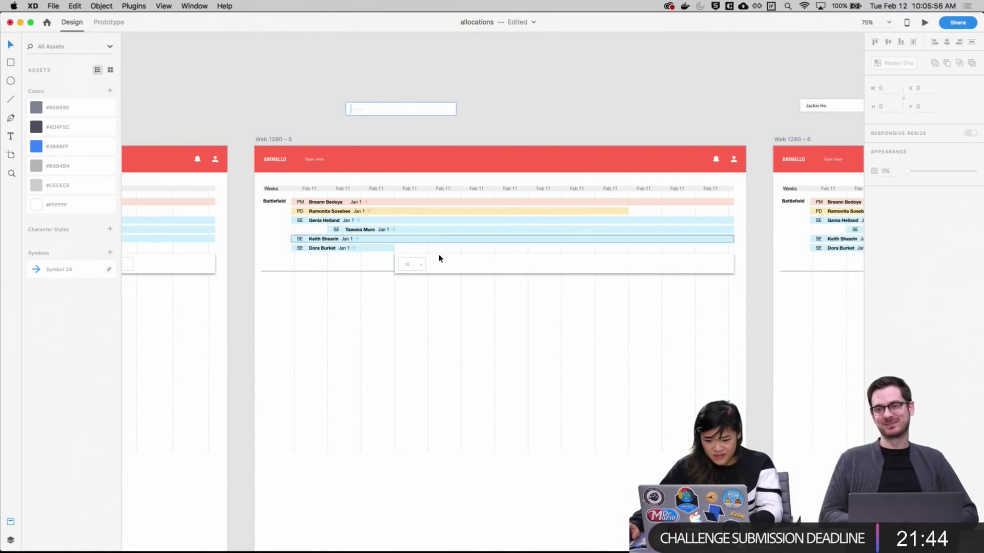
left_click_drag(508, 199, 703, 317)
key("super+v")
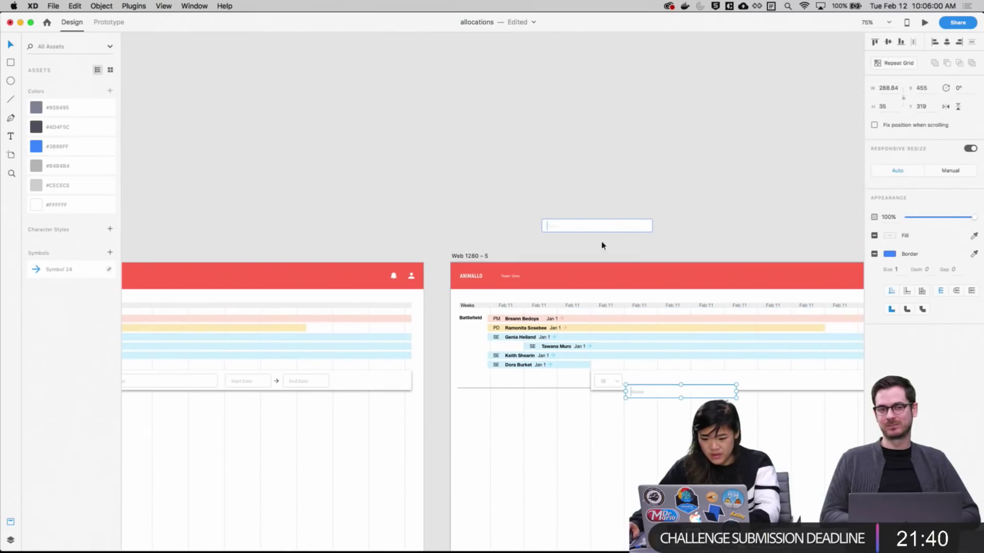
left_click_drag(650, 391, 613, 175)
left_click_drag(702, 236, 531, 206)
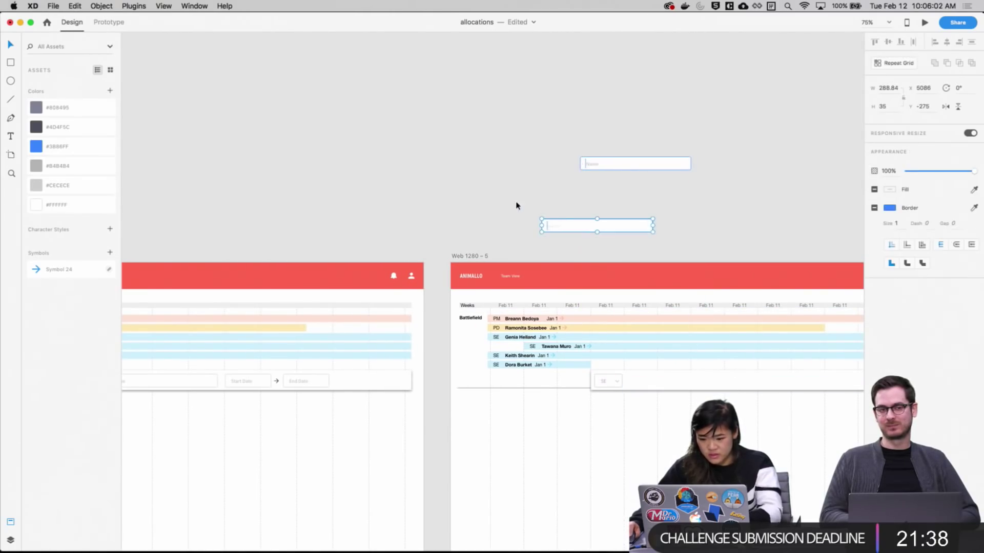
key("Delete")
Select the Web 1280 – 5 and Web 1280 – 6 artboards and delete them
left_click_drag(706, 211, 421, 180)
scroll(422, 180, "down", 3)
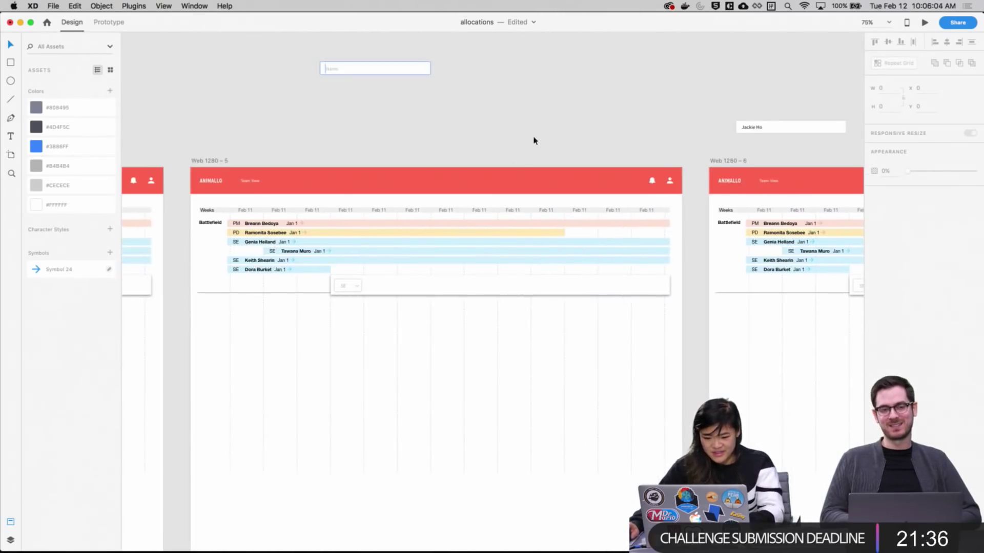
left_click(233, 155)
scroll(770, 158, "right", 5)
scroll(770, 158, "down", 1)
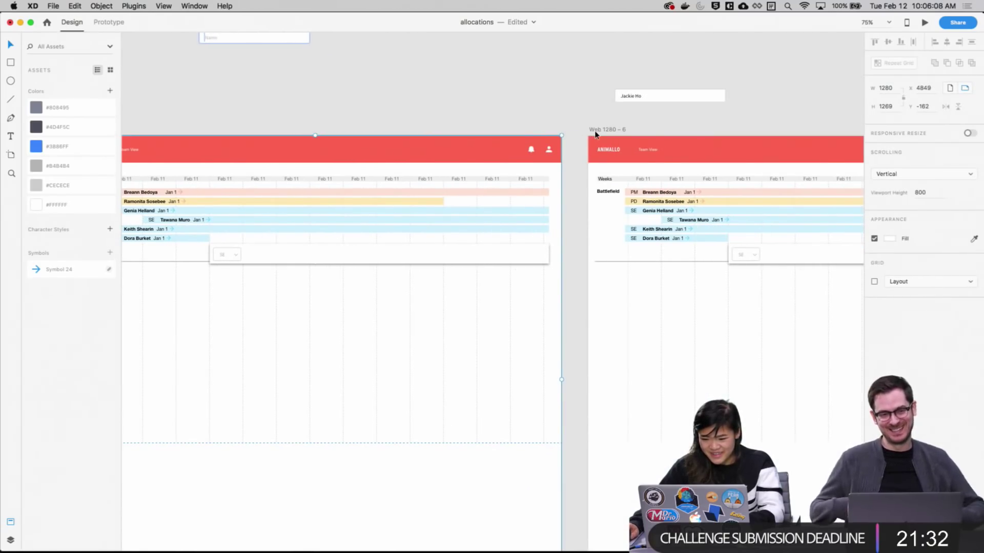
left_click(596, 134, "shift")
key("BackSpace")
Duplicate Web 1280 – 4, then undo to restore Web 1280 – 5 and 6
scroll(573, 230, "left", 10)
scroll(573, 231, "up", 1)
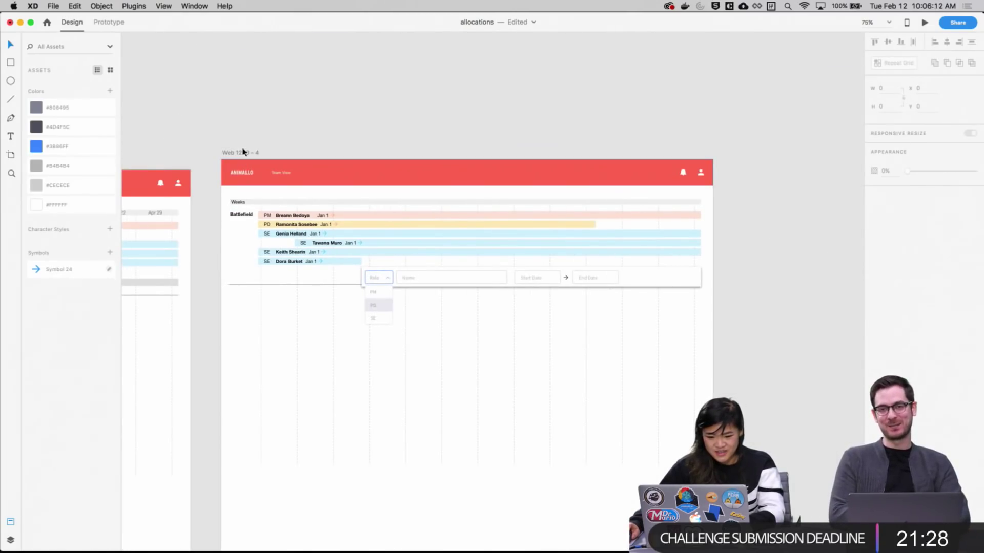
left_click(243, 152)
key("super+d")
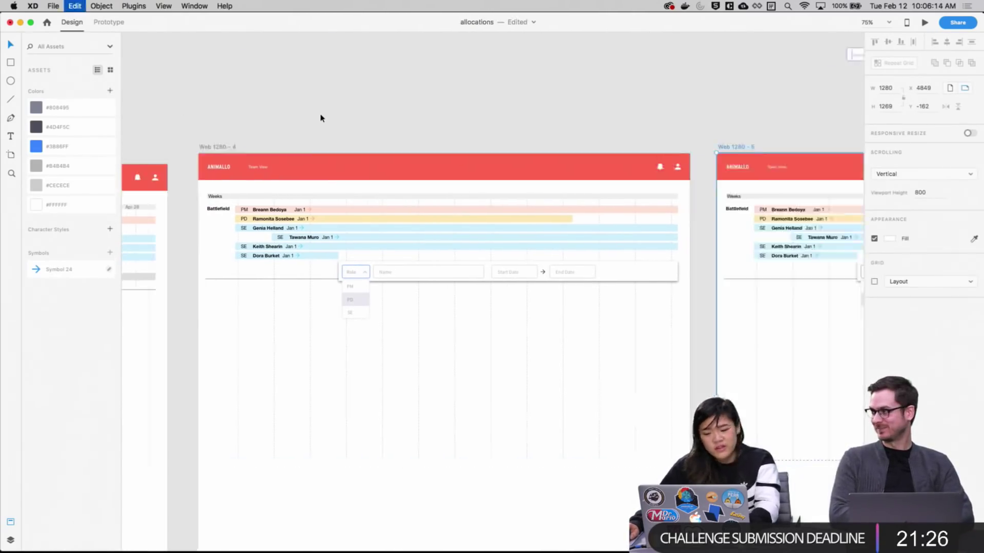
scroll(430, 133, "right", 10)
scroll(430, 134, "down", 3)
left_click(703, 268)
scroll(790, 257, "up", 5)
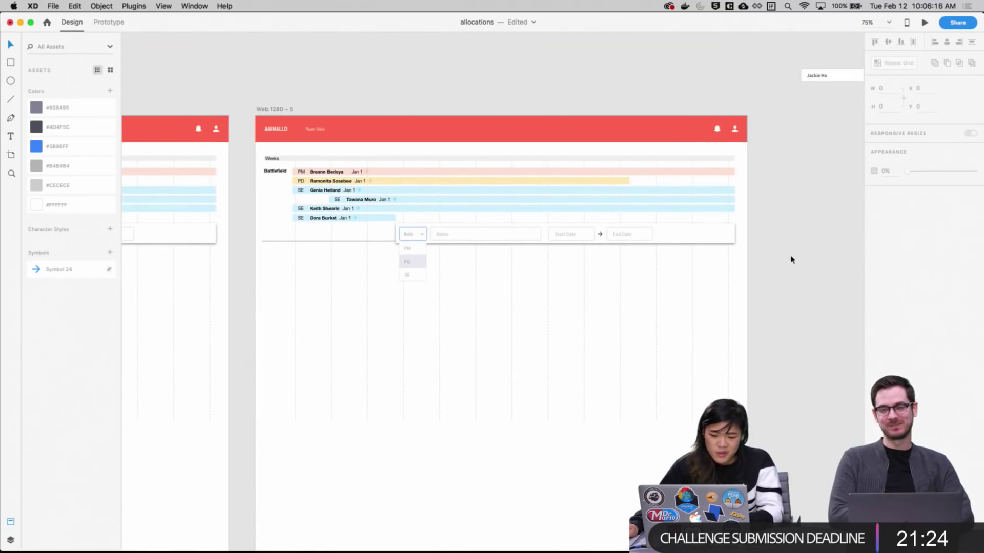
scroll(662, 130, "right", 2)
scroll(546, 125, "left", 3)
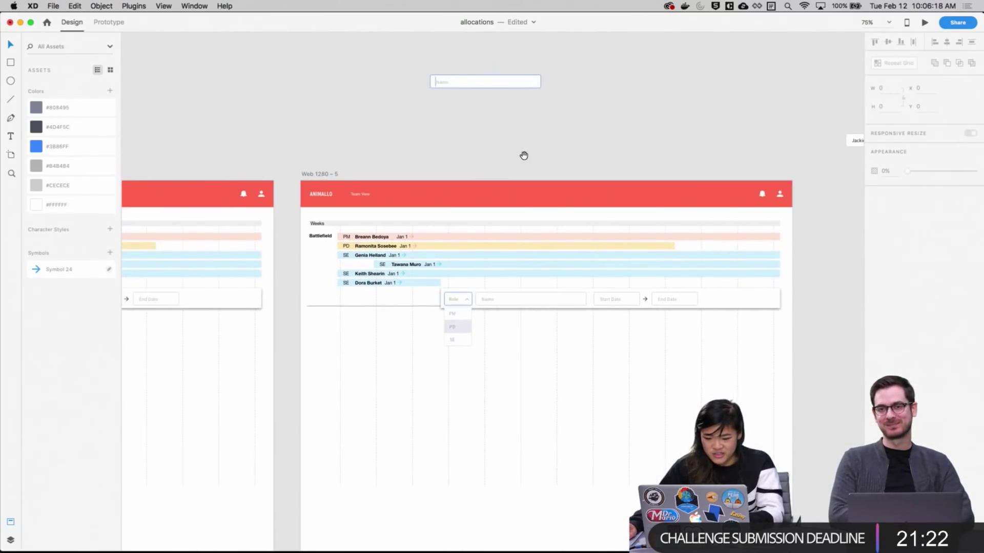
scroll(524, 156, "right", 8)
scroll(525, 156, "up", 3)
left_click_drag(355, 180, 584, 194)
key("super+z")
key("super+z")
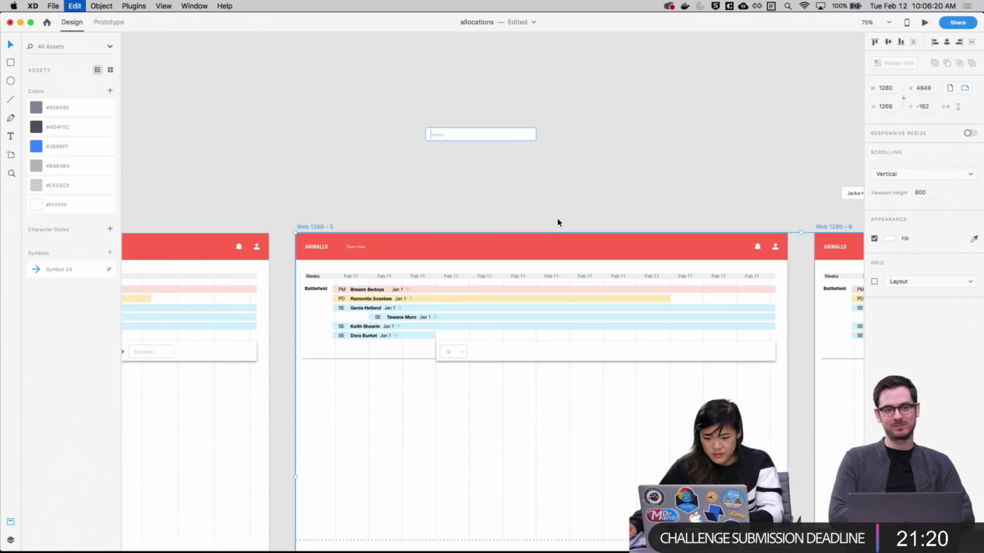
Alt-drag a copy of the SE role dropdown onto the pasteboard above the artboard
left_click(455, 352)
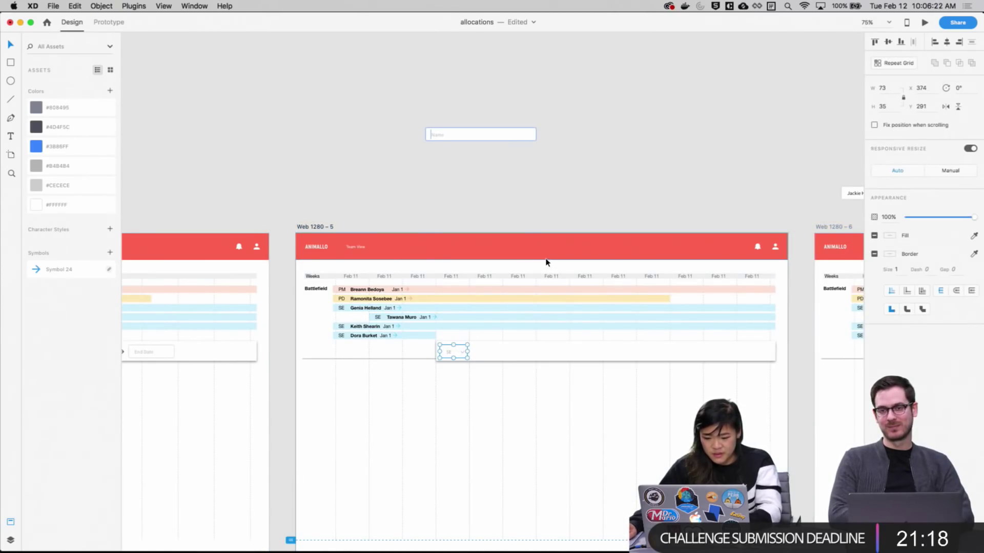
left_click_drag(454, 353, 598, 136)
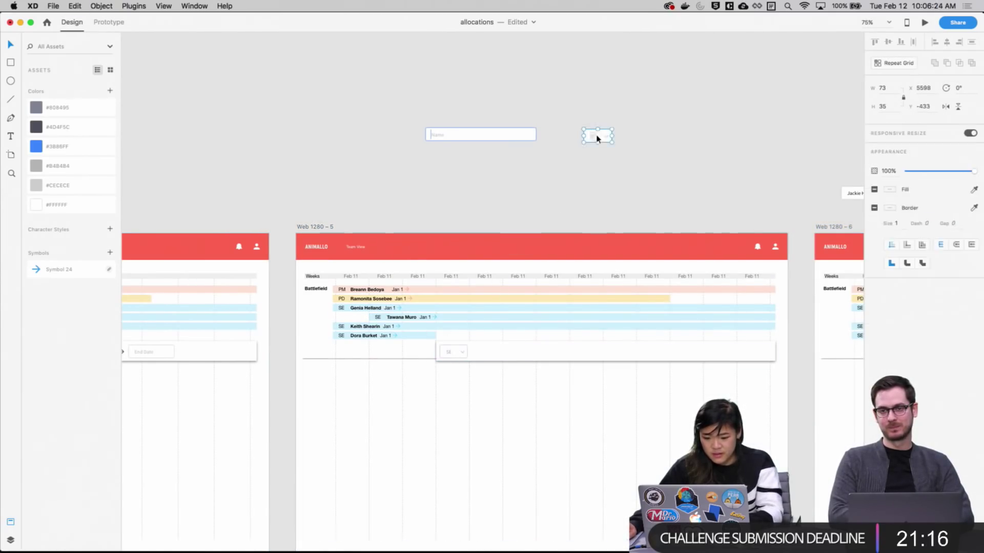
left_click(657, 167)
Delete Web 1280 – 5 and 6, then undo and redo to recover them with the spare fields
left_click(324, 228)
left_click(838, 228, "shift")
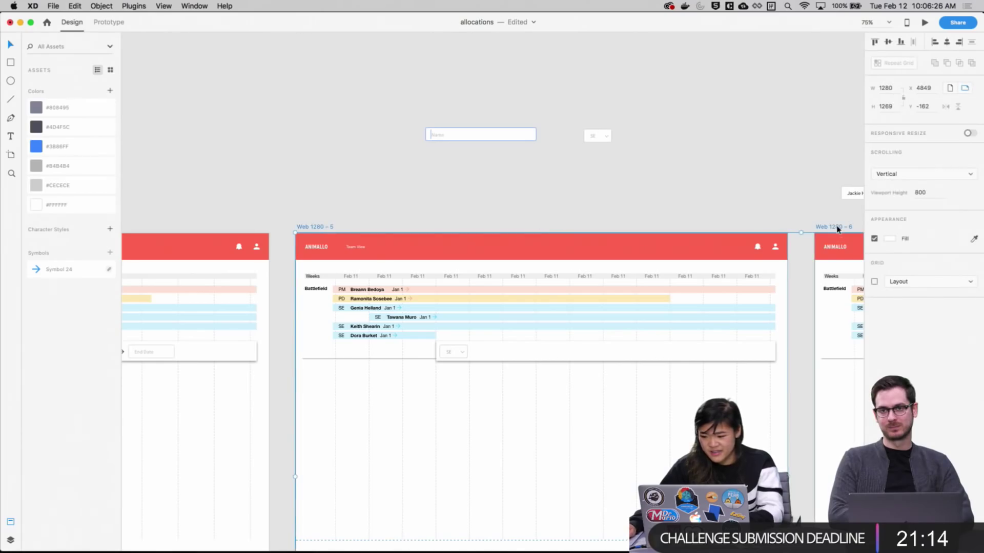
key("Delete")
key("super+z")
key("super+z")
key("super+z")
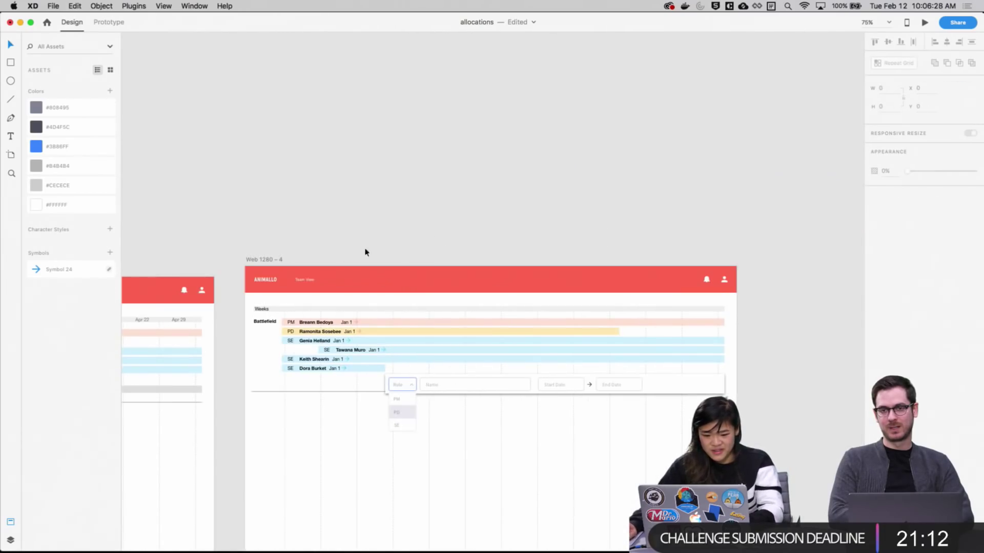
key("super+shift+z")
key("super+shift+z")
key("super+shift+z")
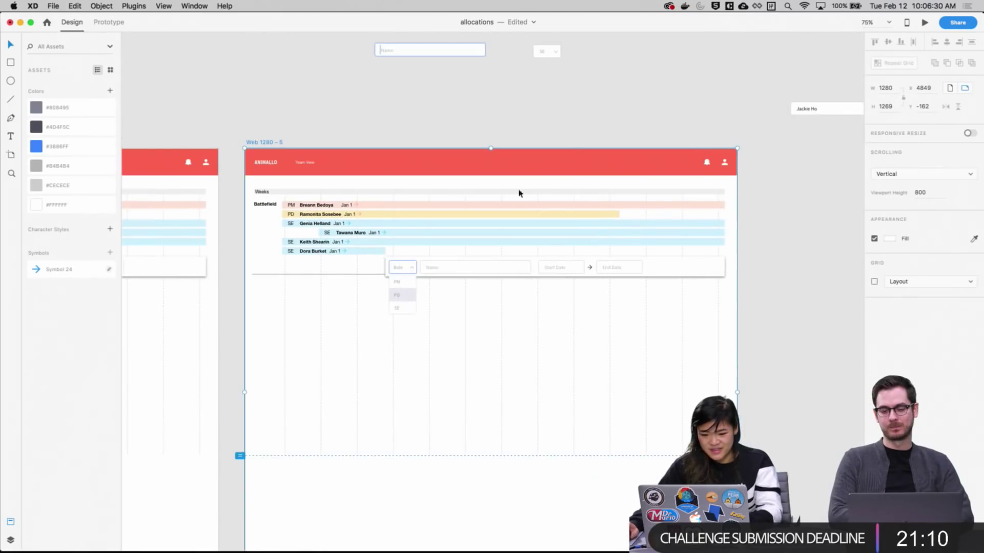
Move the Name field into the add-member row, aligned beside the Role box
left_click_drag(443, 68, 495, 289)
left_click_drag(404, 263, 595, 349)
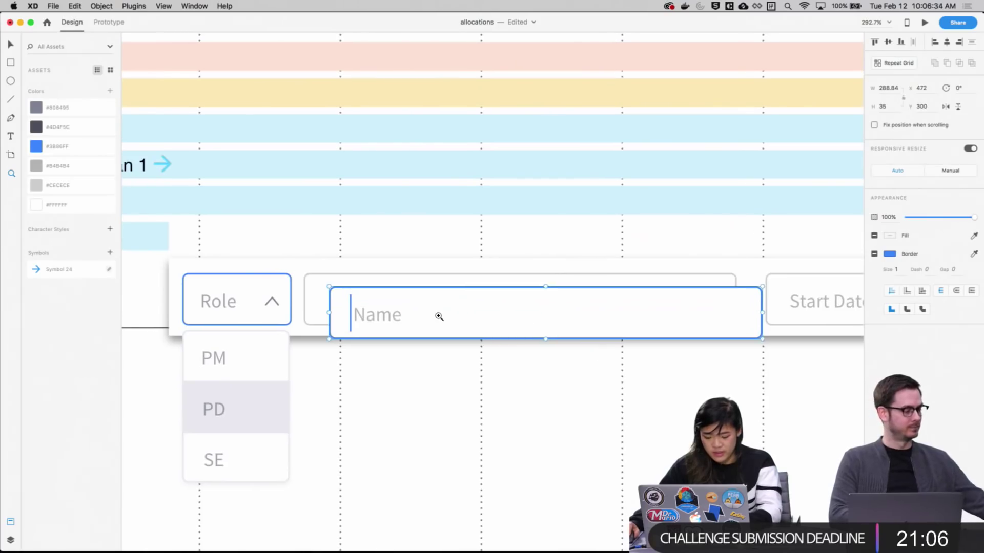
left_click_drag(437, 316, 421, 295)
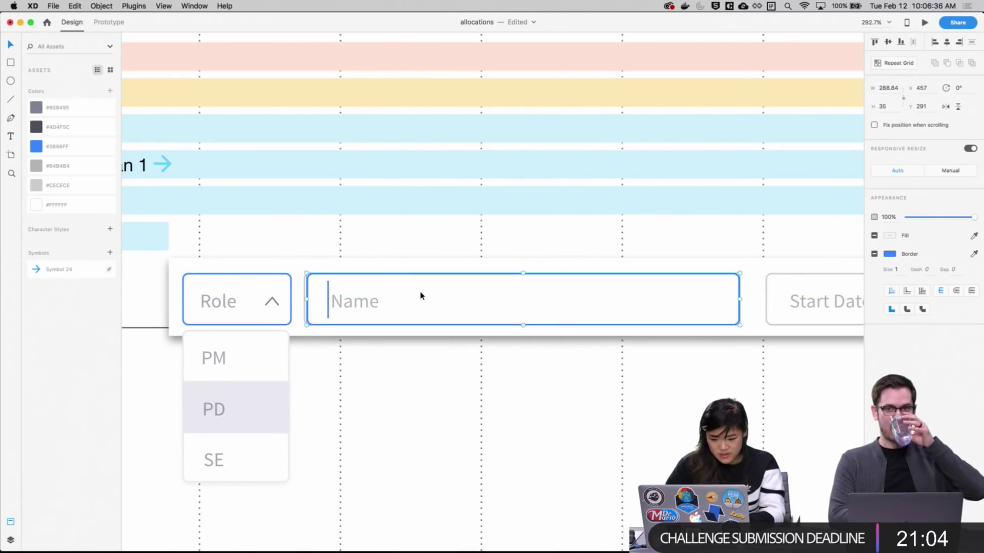
left_click(408, 395)
scroll(468, 345, "up", 5)
scroll(468, 345, "left", 3)
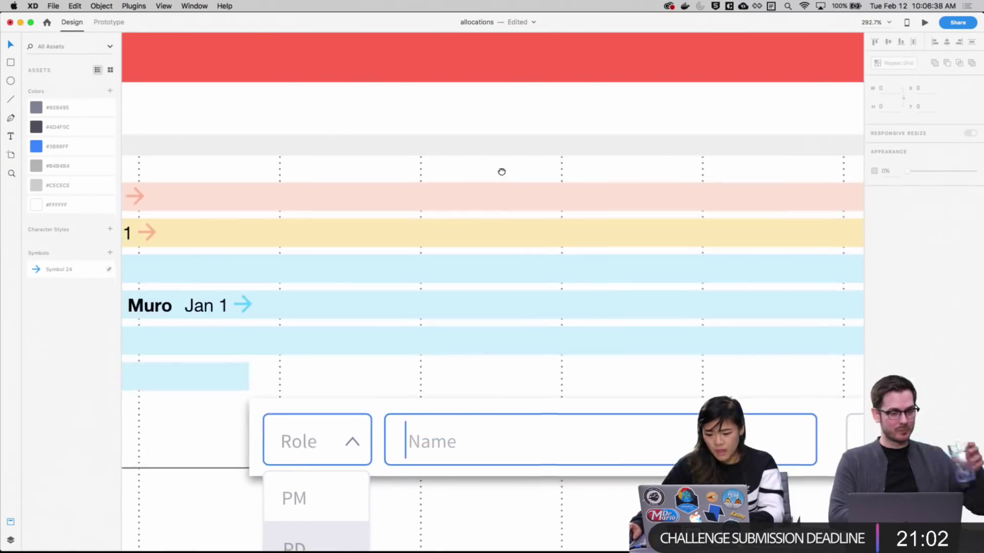
scroll(502, 171, "up", 10)
Drag the SE dropdown from the pasteboard down into the Web 1280 – 5 artboard
left_click_drag(635, 130, 812, 282)
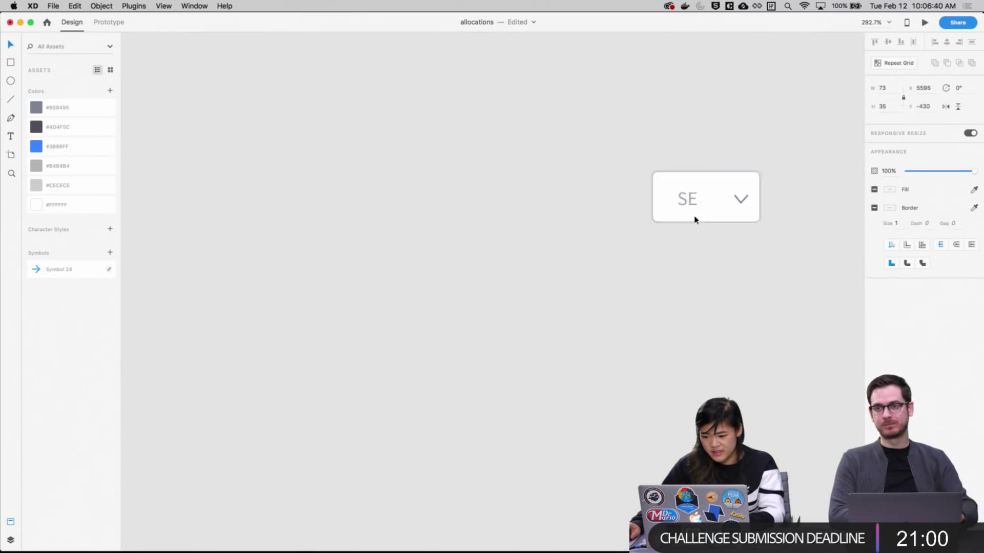
left_click_drag(694, 221, 383, 364)
left_click_drag(475, 413, 606, 54)
left_click_drag(575, 83, 574, 278)
left_click_drag(533, 198, 470, 348)
left_click_drag(591, 391, 646, 110)
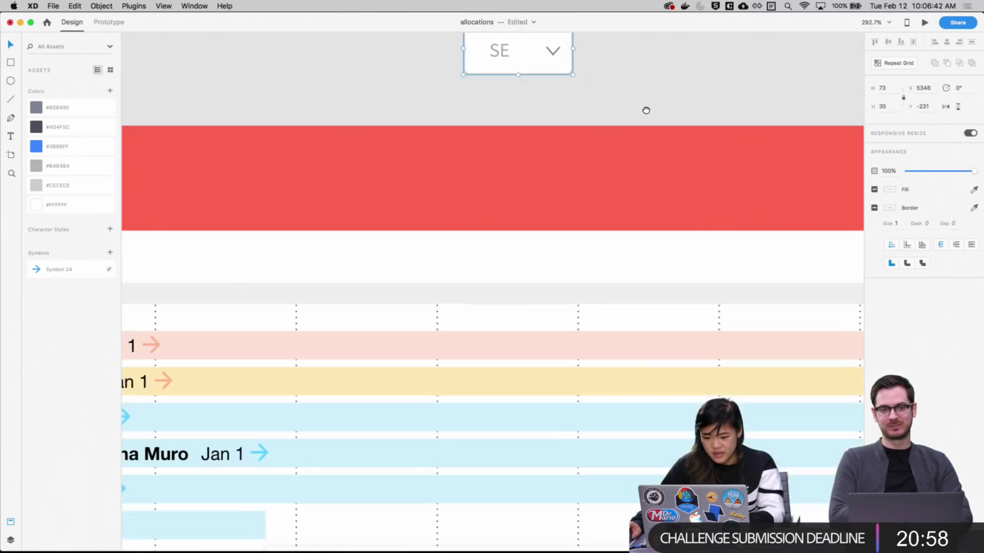
left_click_drag(522, 54, 367, 429)
Place the SE dropdown over the Role box and delete its open PM, PD, SE option list
scroll(477, 143, "down", 10)
scroll(476, 143, "left", 2)
left_click_drag(477, 143, 426, 274)
left_click(422, 330)
key("Delete")
left_click(473, 325)
scroll(480, 336, "down", 10)
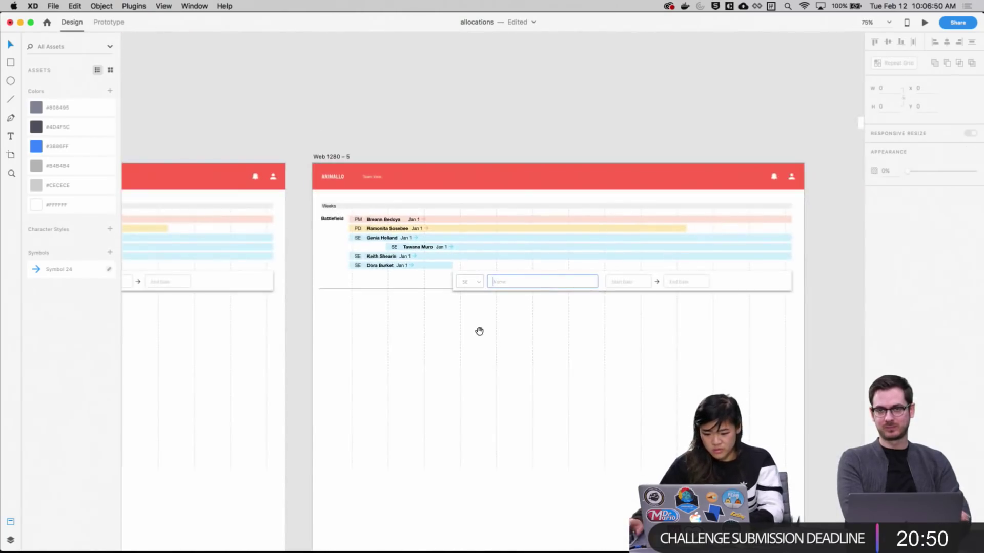
scroll(501, 305, "right", 10)
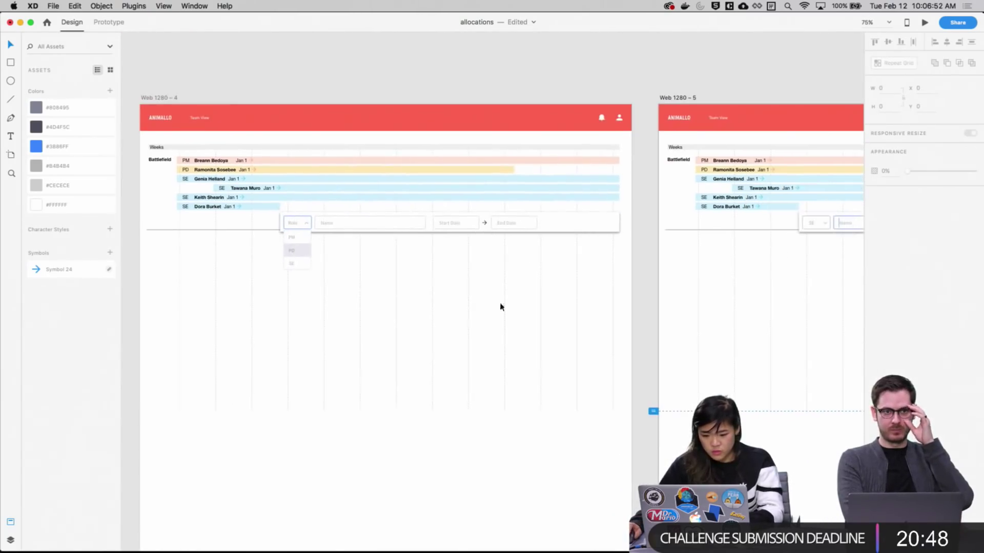
scroll(584, 303, "left", 5)
scroll(747, 292, "right", 8)
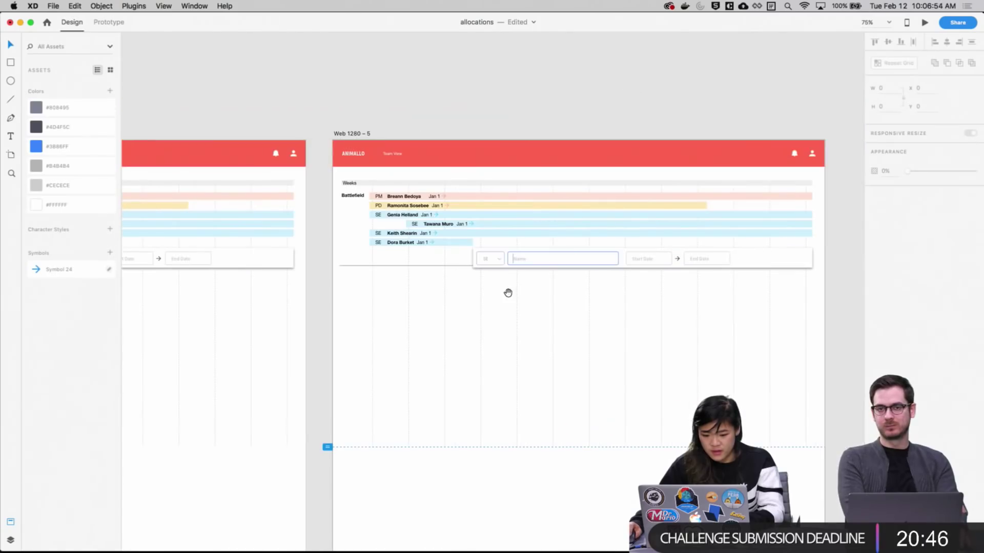
scroll(521, 307, "left", 5)
scroll(364, 311, "right", 6)
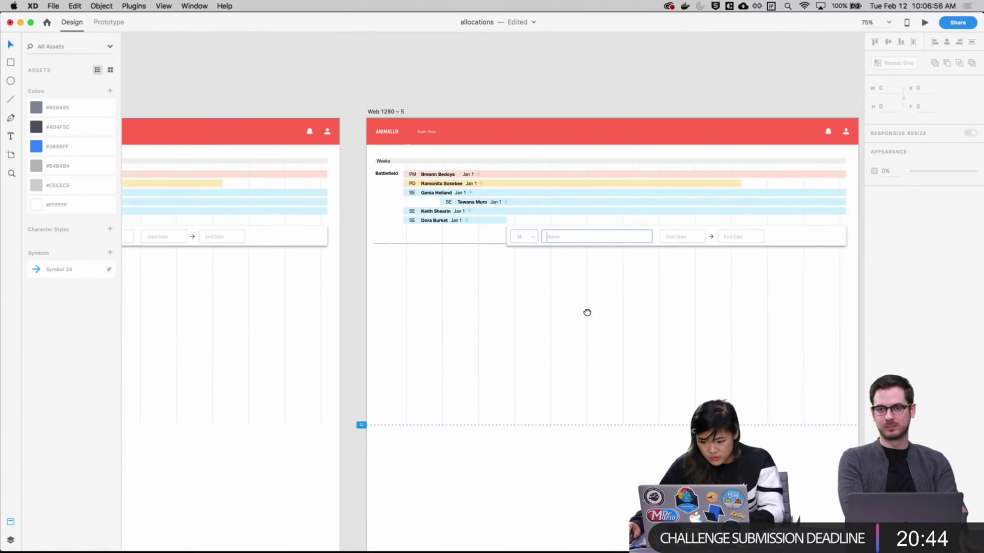
Save the allocations file with Cmd+S
scroll(615, 445, "right", 3)
scroll(553, 451, "left", 5)
scroll(585, 455, "right", 4)
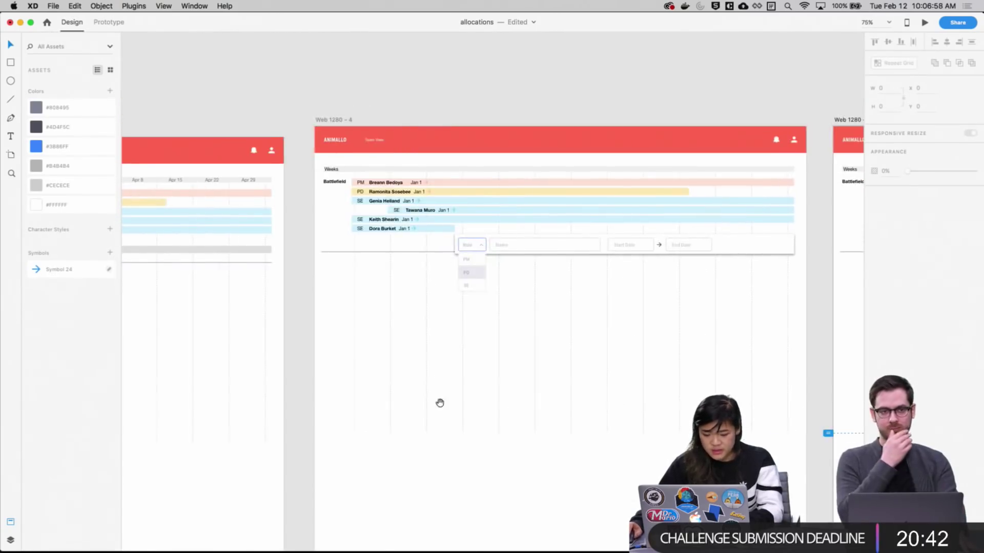
scroll(440, 402, "left", 2)
key("super+s")
Run the desktop preview from Prototype mode to review the timeline, then close it
scroll(463, 290, "left", 6)
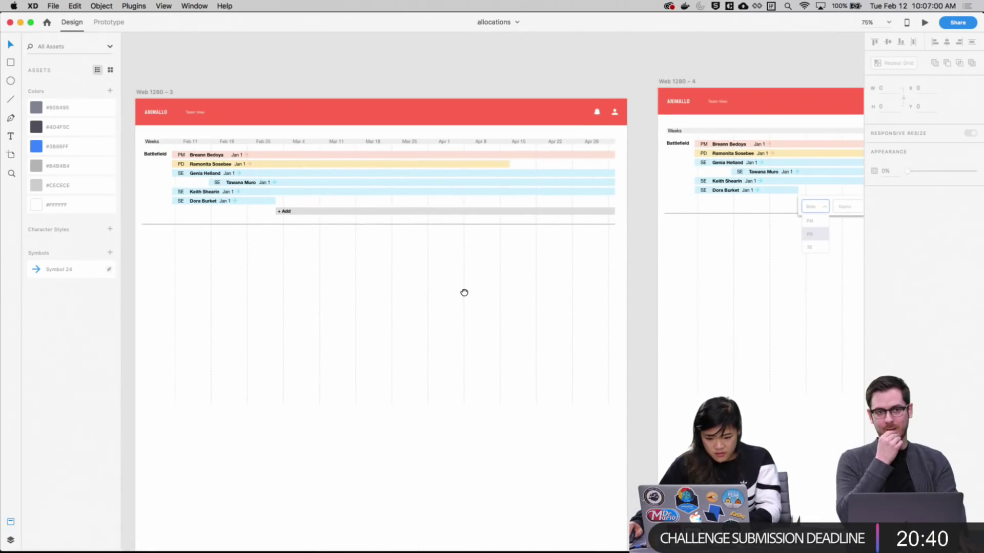
left_click(107, 25)
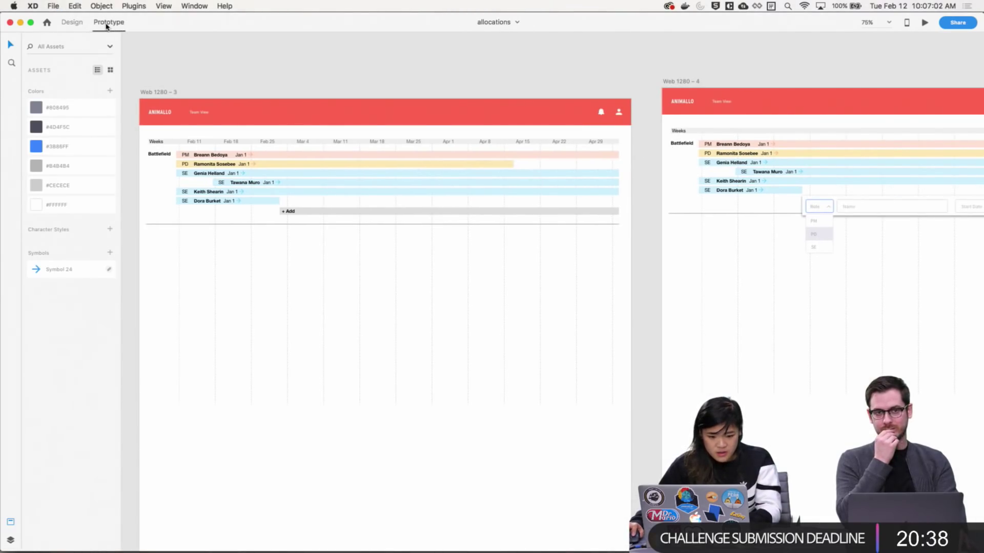
left_click(925, 23)
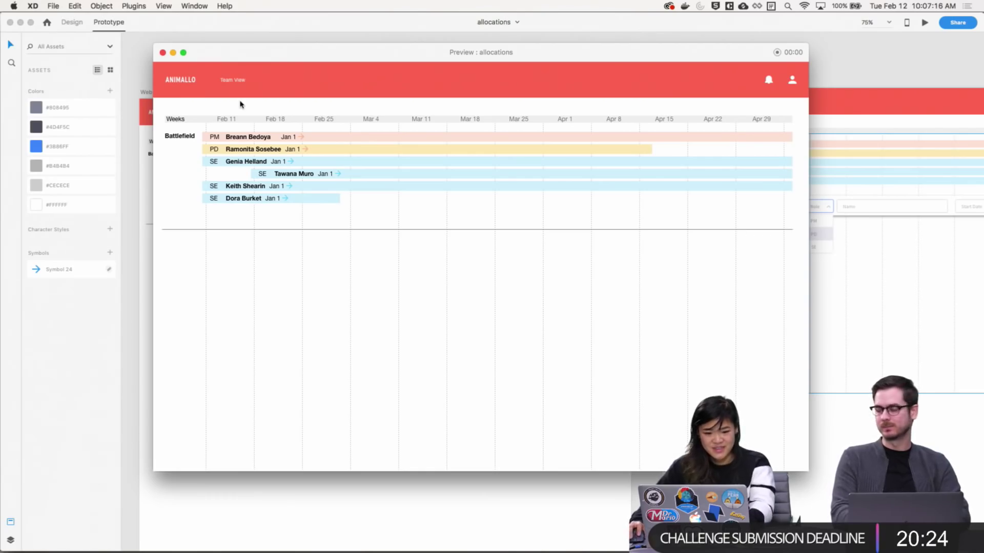
left_click(163, 52)
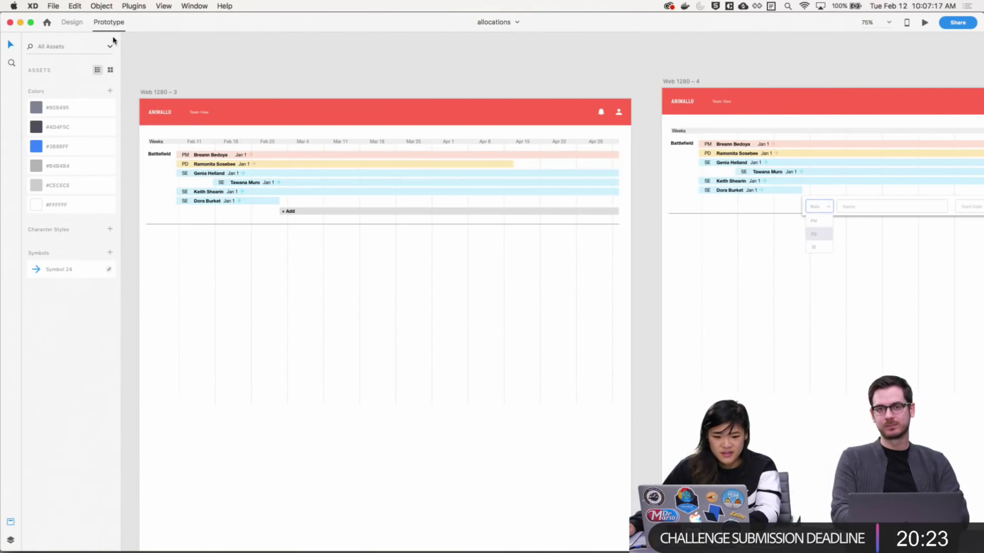
Back in Design mode, zoom into the Web 1280 – 2 timeline
left_click(72, 23)
scroll(461, 225, "left", 10)
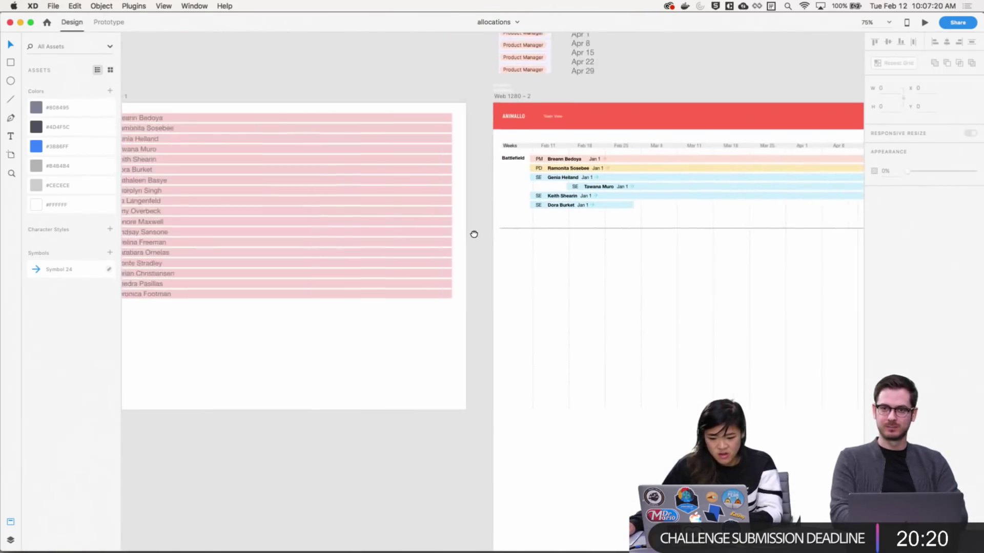
key("z")
left_click(665, 252)
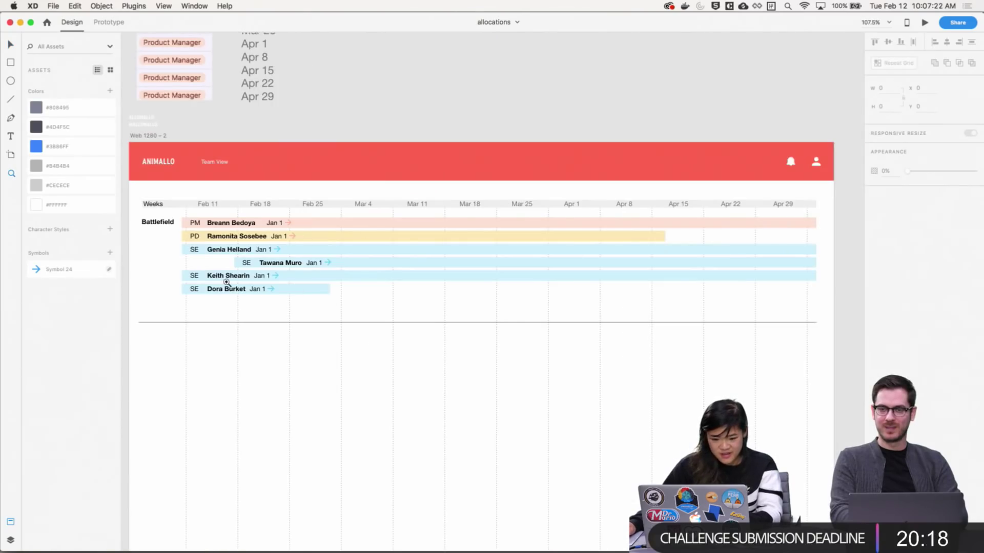
scroll(226, 282, "left", 1)
key("v")
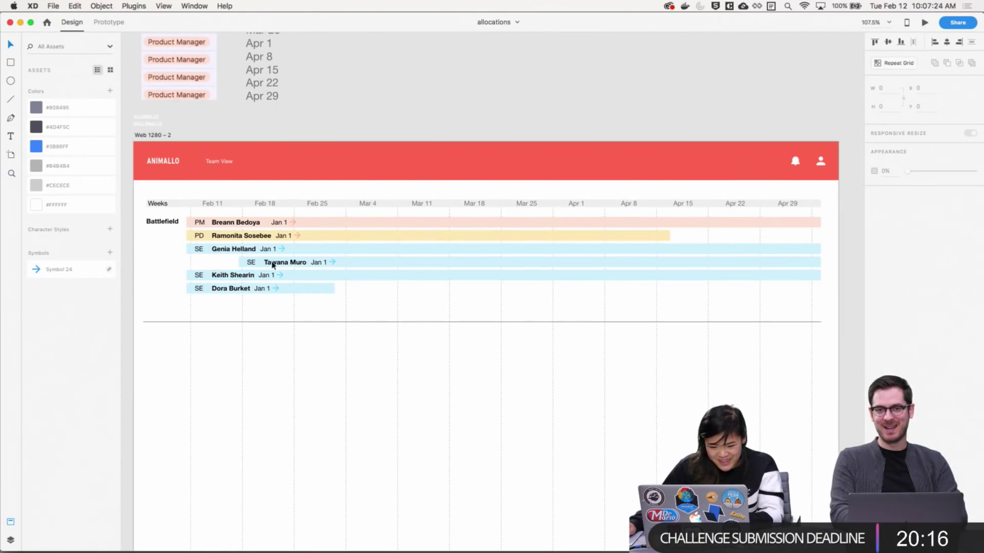
Lock the weekly column grid on Web 1280 – 2
left_click(273, 264)
left_click(195, 416)
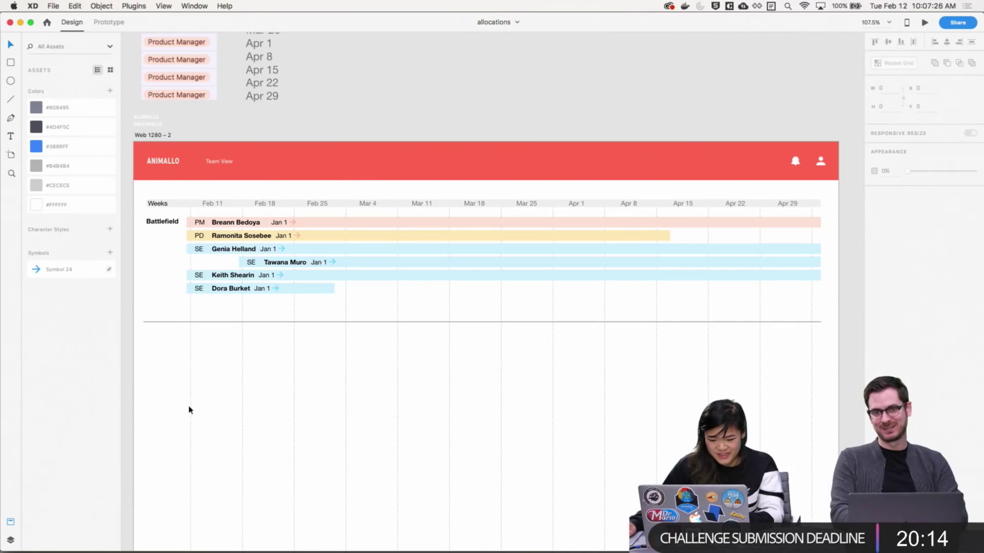
left_click(189, 410)
right_click(189, 410)
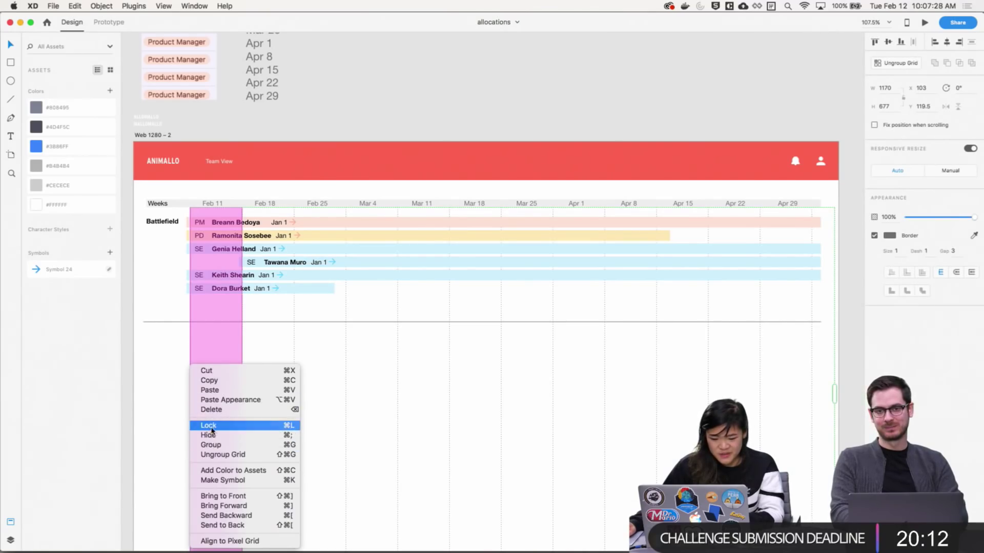
left_click(208, 425)
left_click(237, 263)
scroll(151, 259, "up", 5)
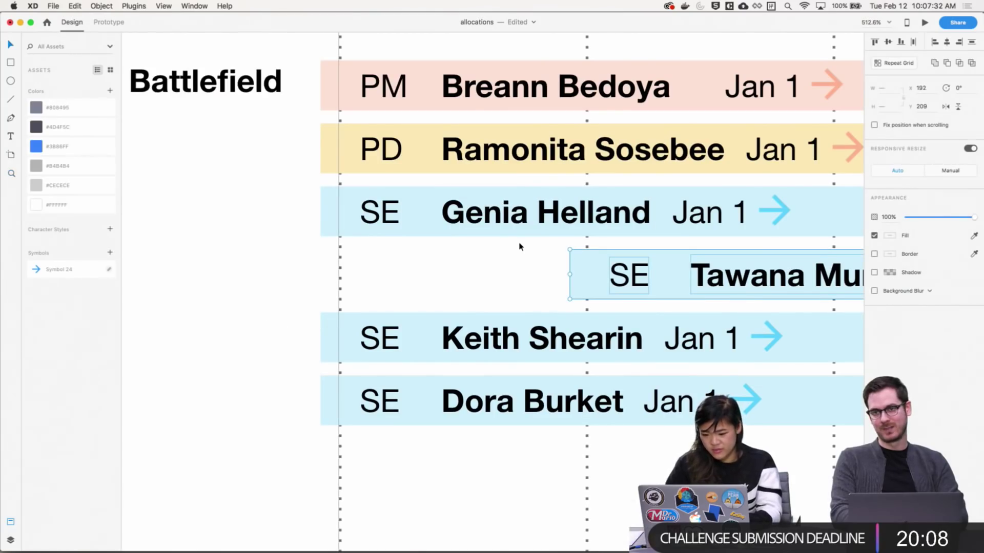
key("Right")
key("Right")
key("Right")
key("Right")
key("Right")
key("Right")
key("Right")
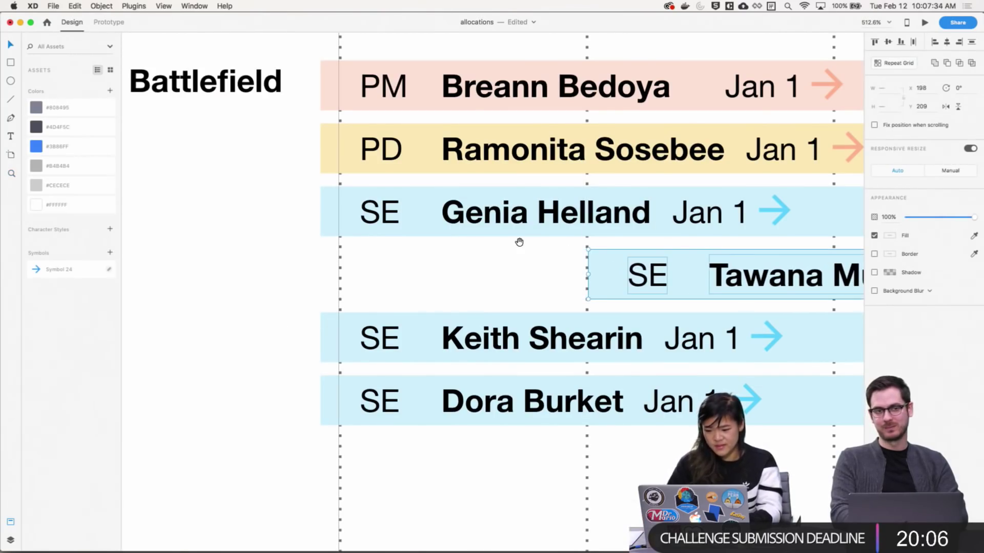
key("super+0")
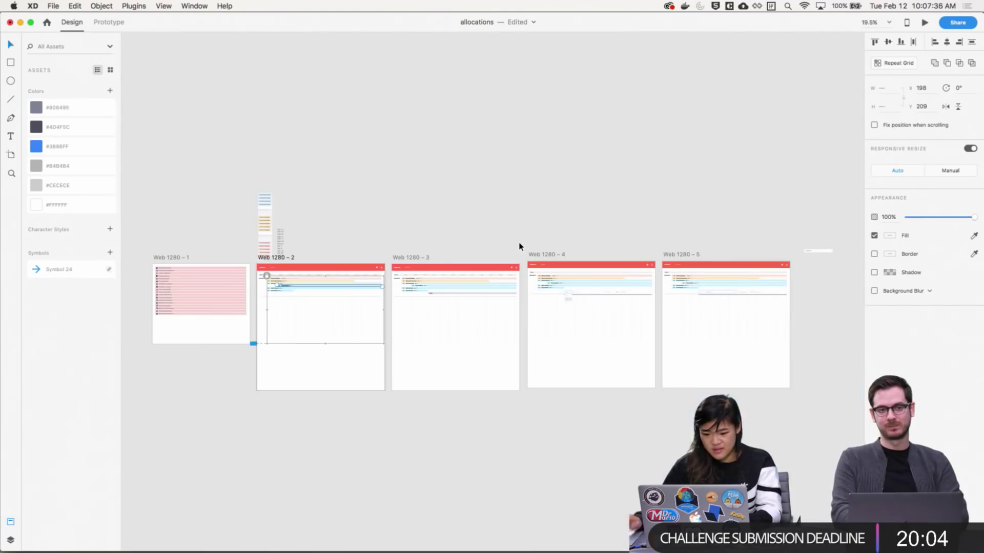
key("z")
left_click(353, 259)
key("v")
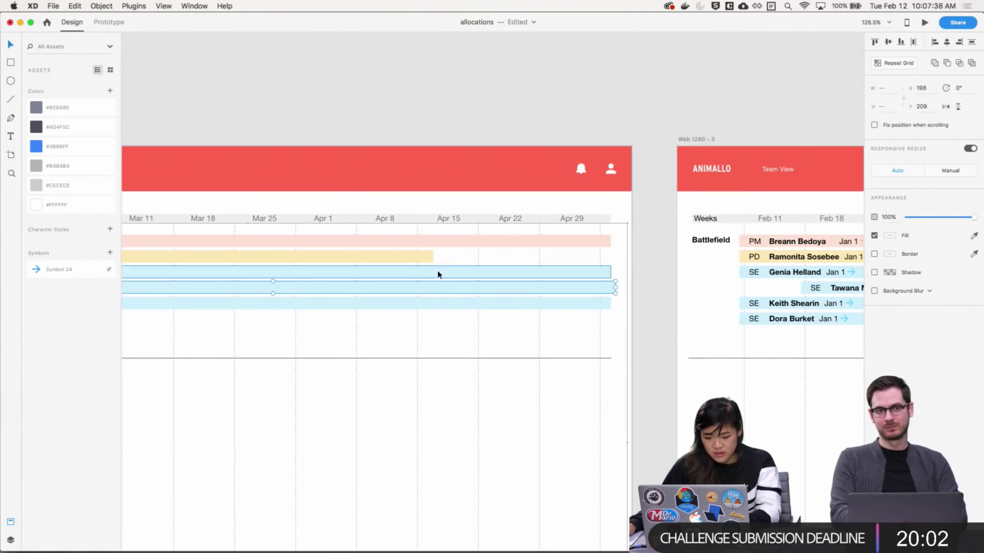
left_click(424, 261)
left_click_drag(433, 258, 421, 256)
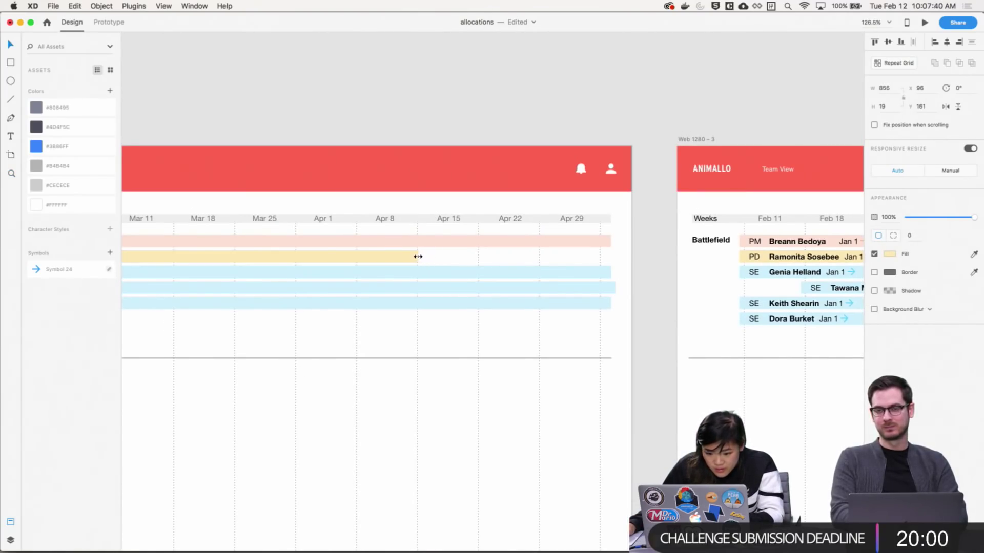
left_click(610, 286)
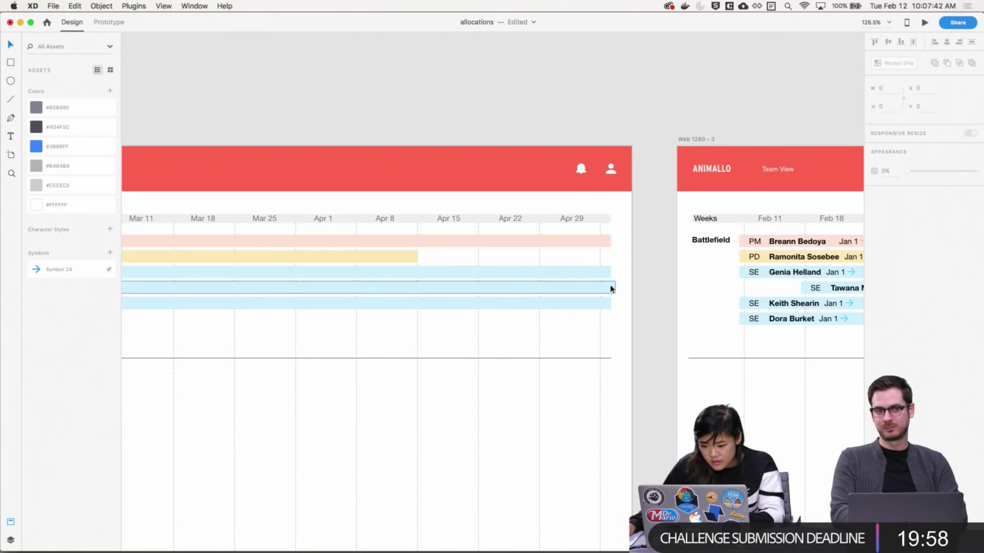
left_click(626, 324)
scroll(625, 325, "left", 5)
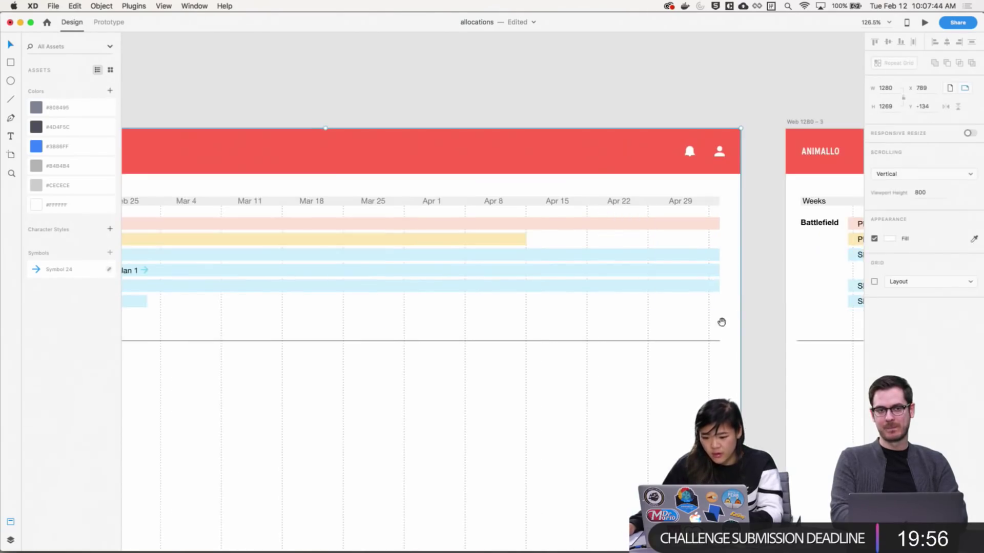
scroll(604, 321, "down", 3)
scroll(604, 321, "left", 5)
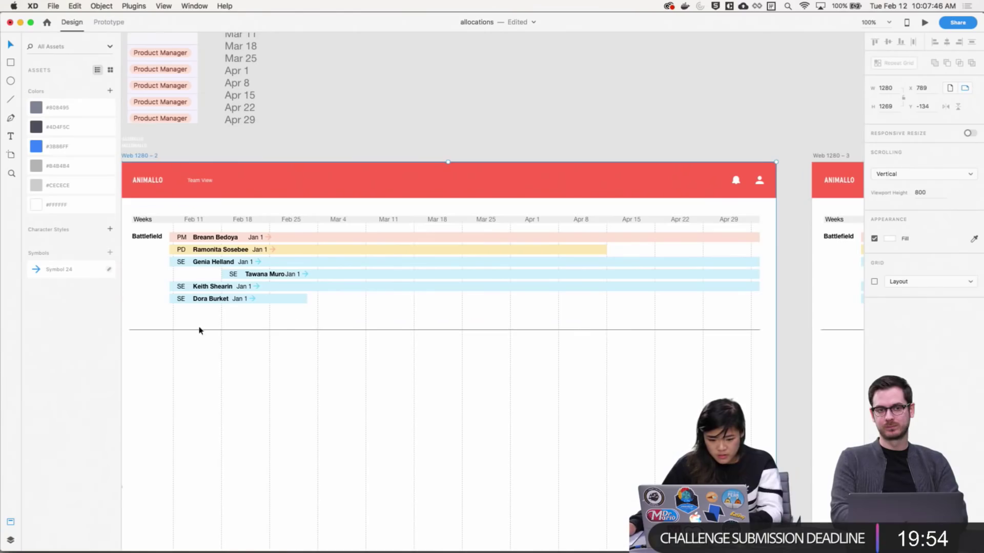
left_click(284, 304)
left_click_drag(307, 300, 316, 301)
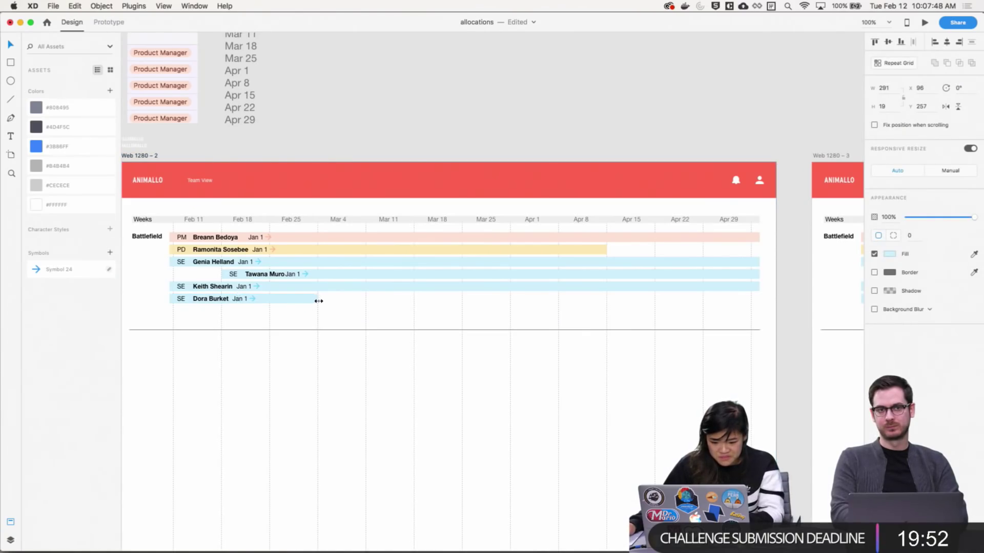
left_click(476, 311)
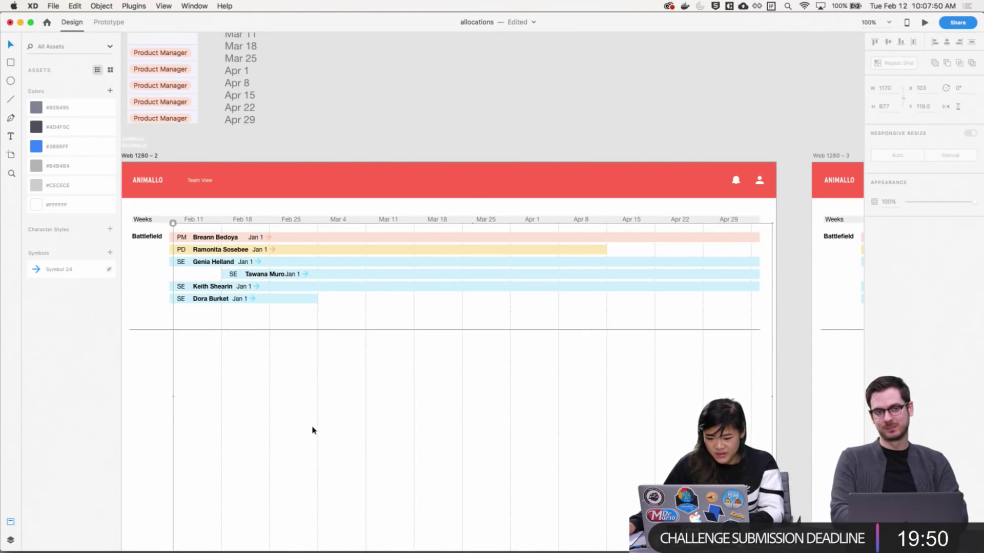
double_click(323, 317)
left_click_drag(308, 314, 311, 315)
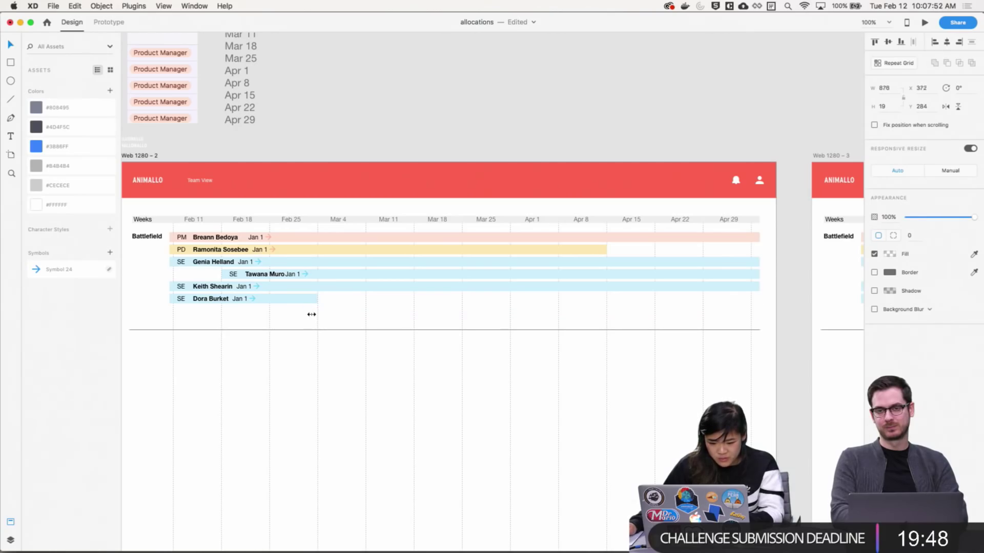
Select all the timeline rows on Web 1280 – 2 and copy them
left_click_drag(776, 322, 158, 238)
left_click(415, 447)
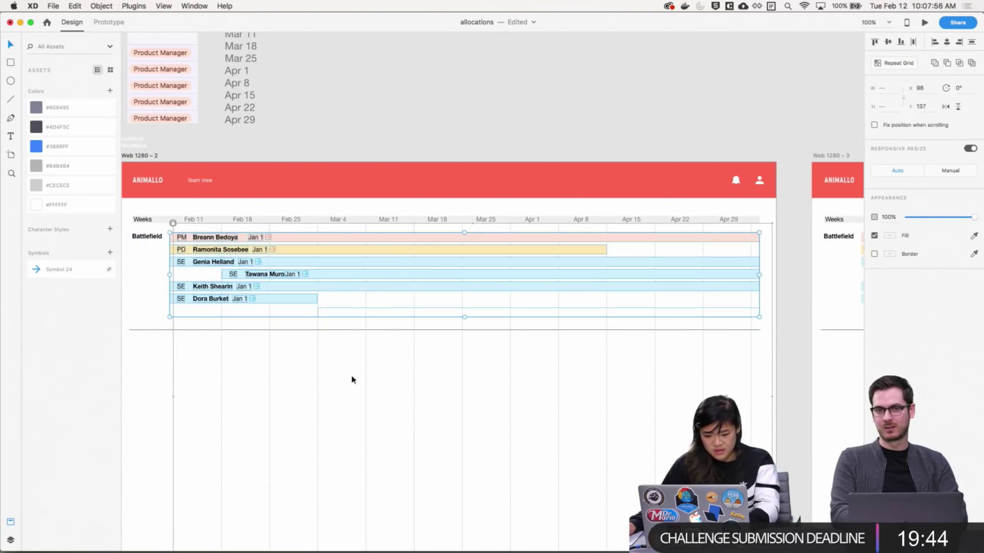
left_click_drag(152, 295, 173, 233)
key("super+c")
Replace the timeline rows on Web 1280 – 3 with the copied rows
scroll(498, 429, "right", 15)
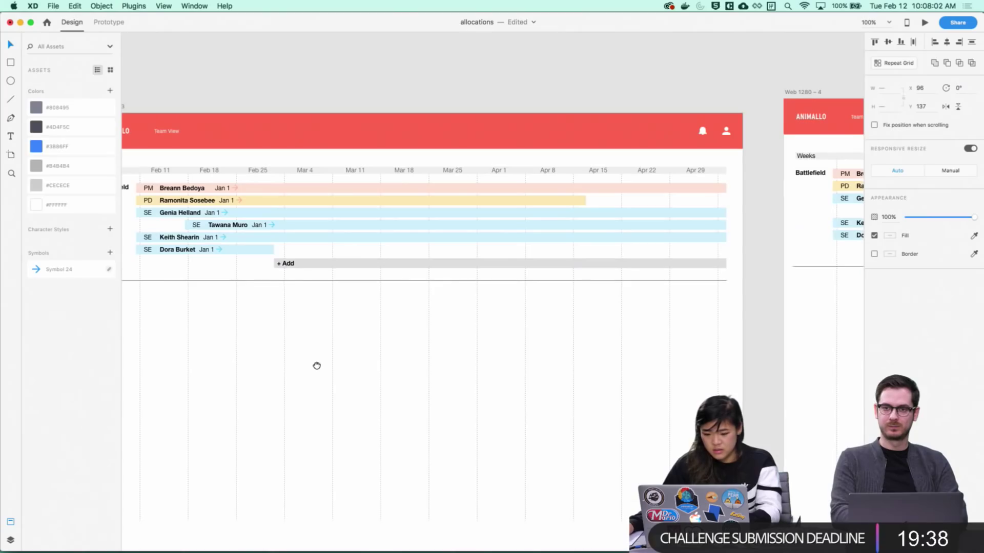
left_click_drag(731, 250, 145, 193)
key("Delete")
key("super+v")
Select Web 1280 – 4's timeline rows and undo the last change to them
scroll(270, 292, "right", 15)
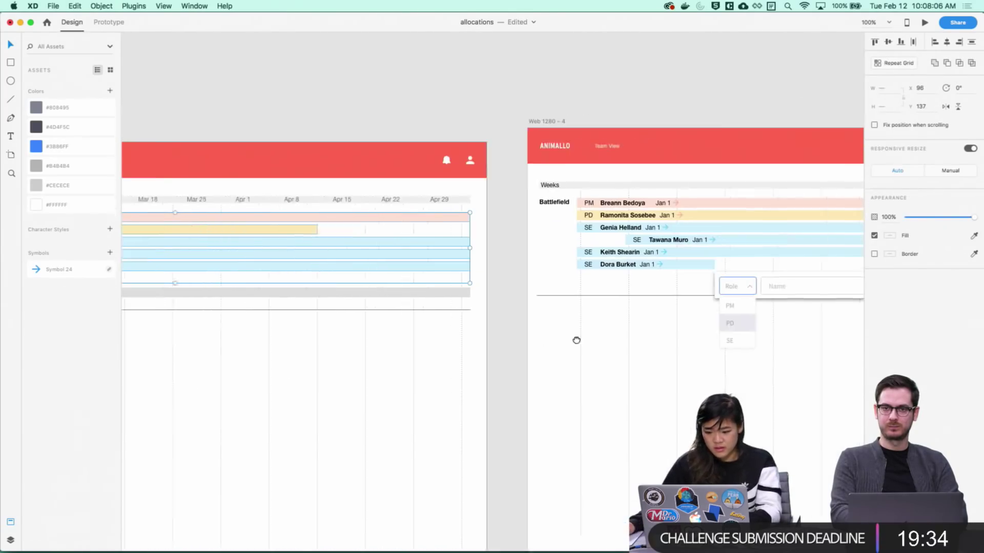
left_click_drag(554, 248, 742, 230)
left_click(176, 186)
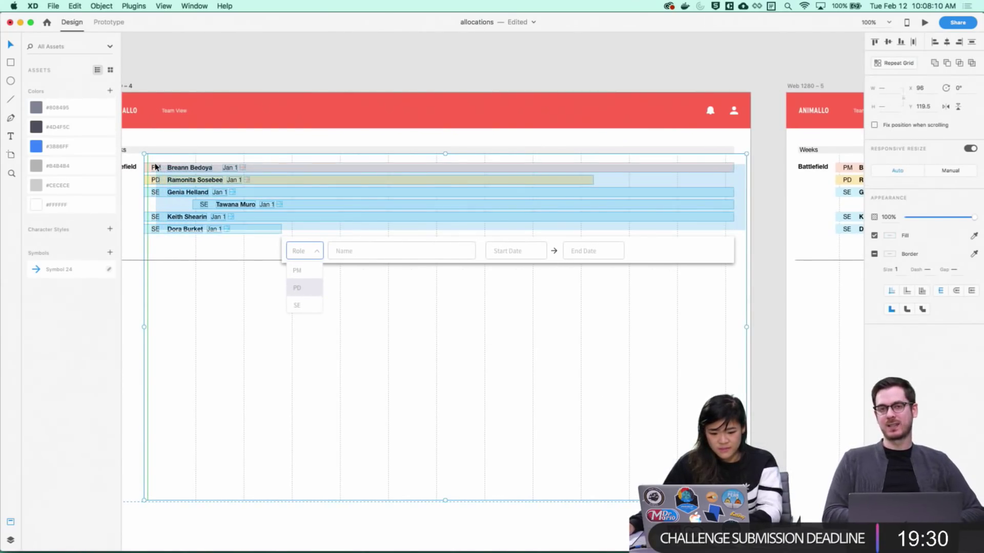
left_click_drag(749, 306, 687, 318)
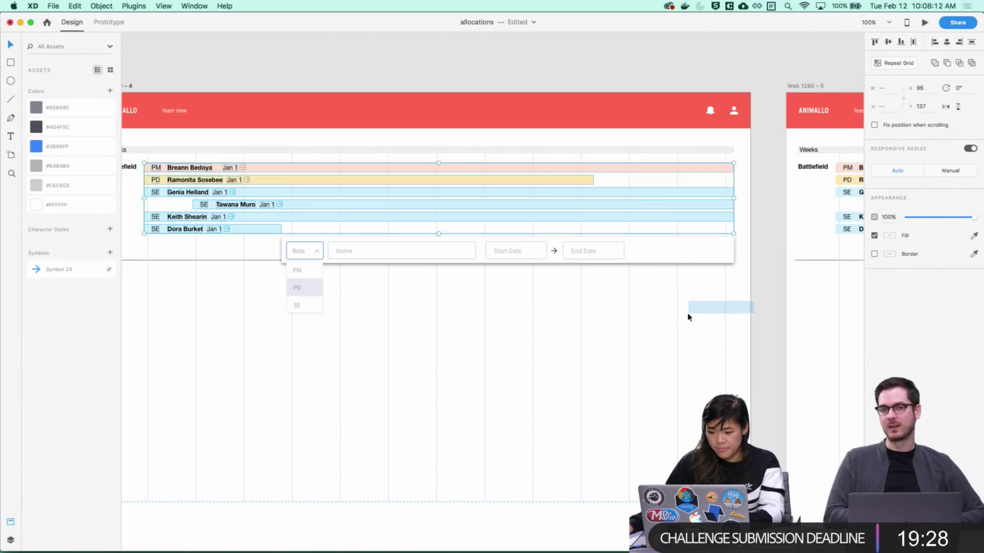
key("super+z")
key("super+z")
Inspect the Web 1280 – 4 artboard and its row of week dates
scroll(690, 330, "left", 5)
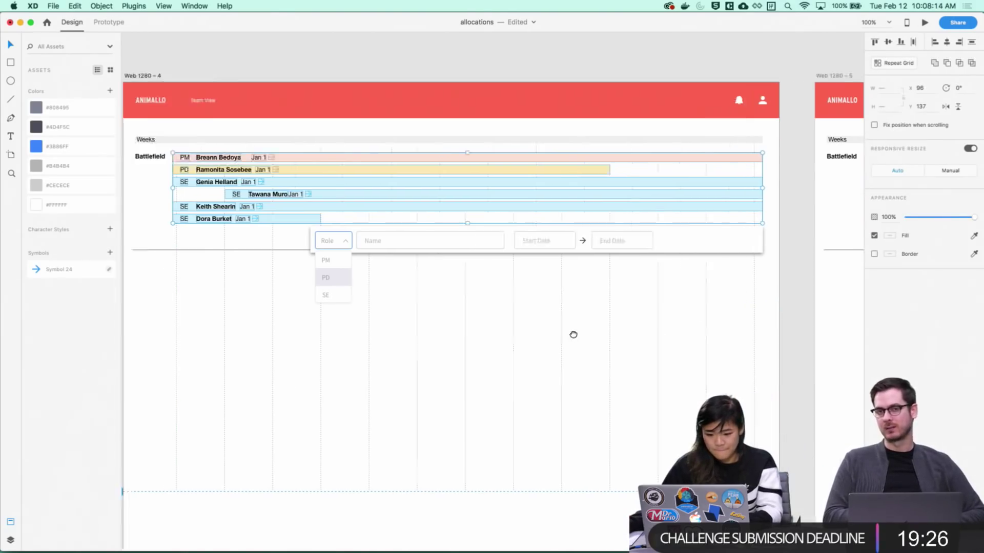
scroll(622, 365, "left", 6)
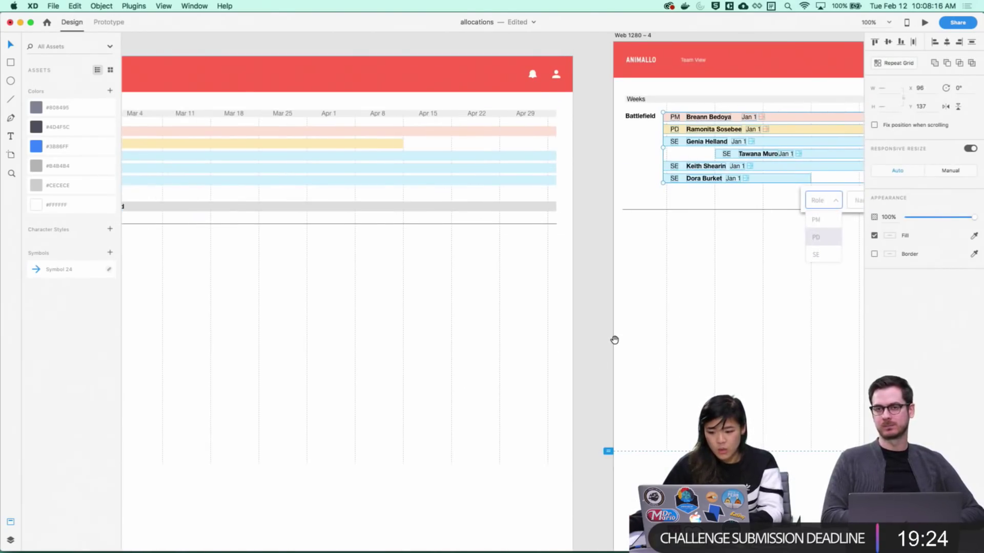
left_click_drag(654, 343, 562, 399)
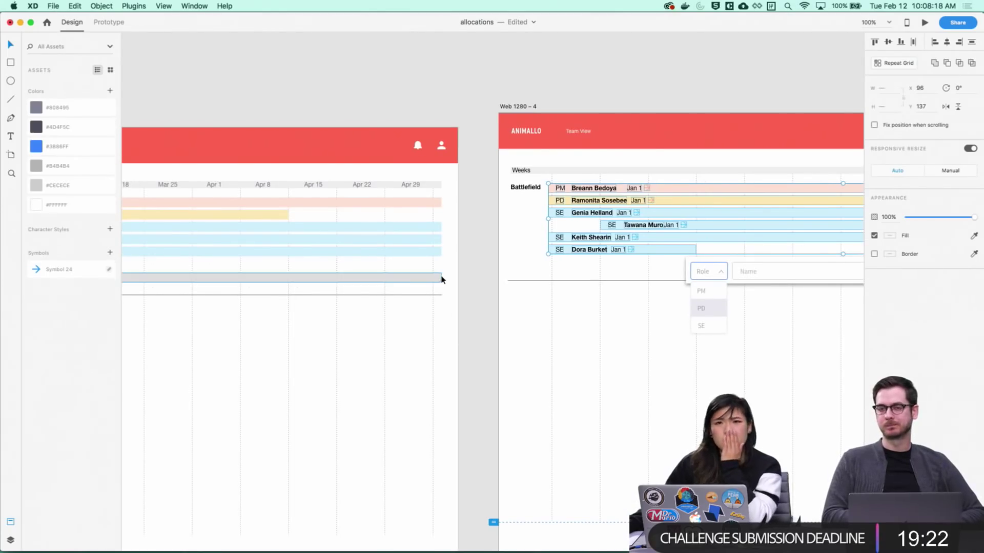
left_click(508, 92)
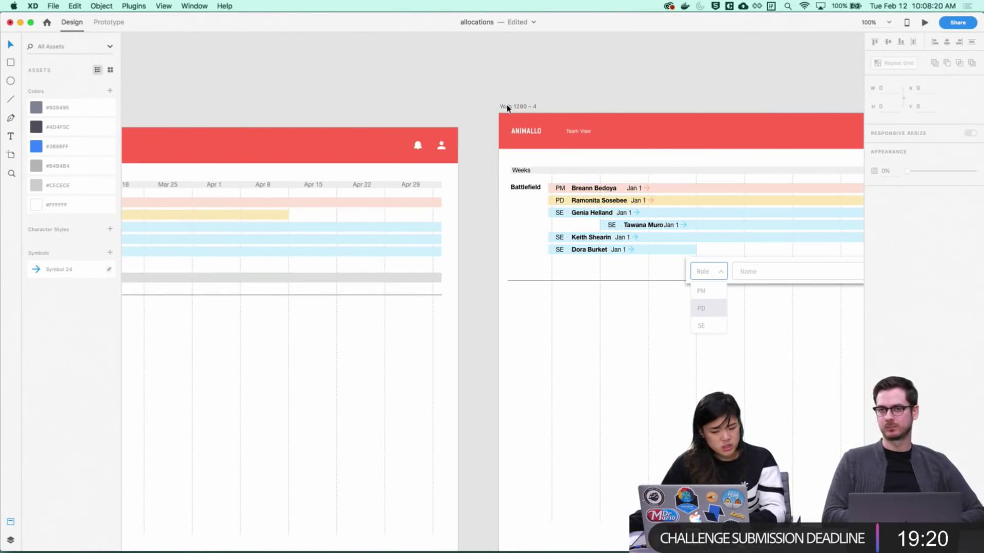
left_click(507, 107)
left_click(492, 136)
scroll(333, 200, "left", 3)
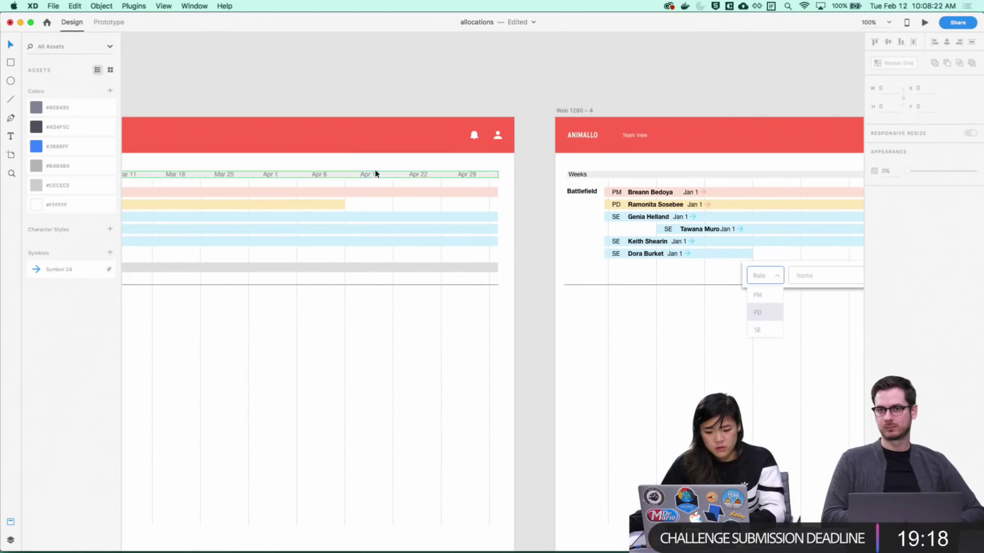
left_click(375, 174)
left_click(576, 110)
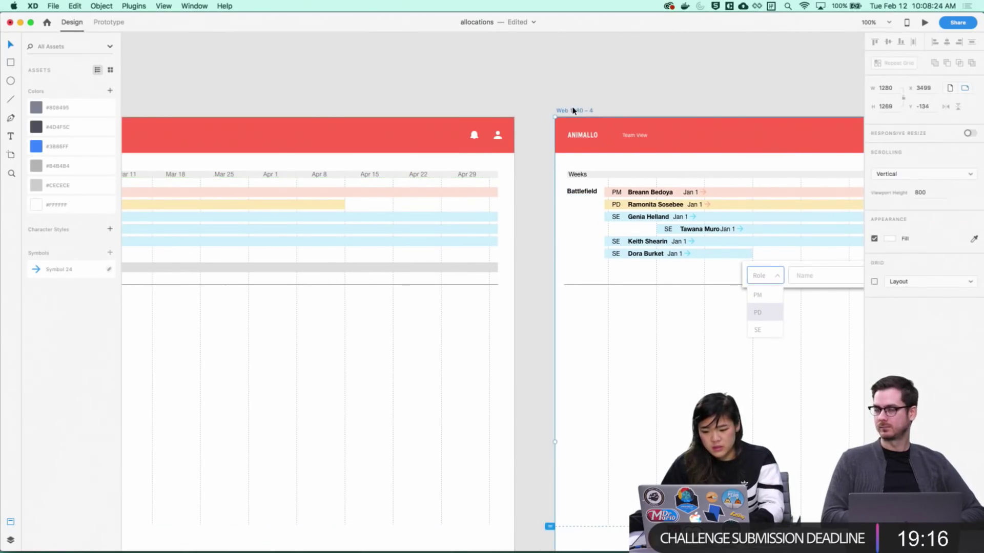
left_click(707, 85)
Drag the Web 1280 – 5 artboard down about 28 px to level it
scroll(382, 126, "right", 10)
scroll(570, 181, "right", 5)
scroll(570, 181, "down", 3)
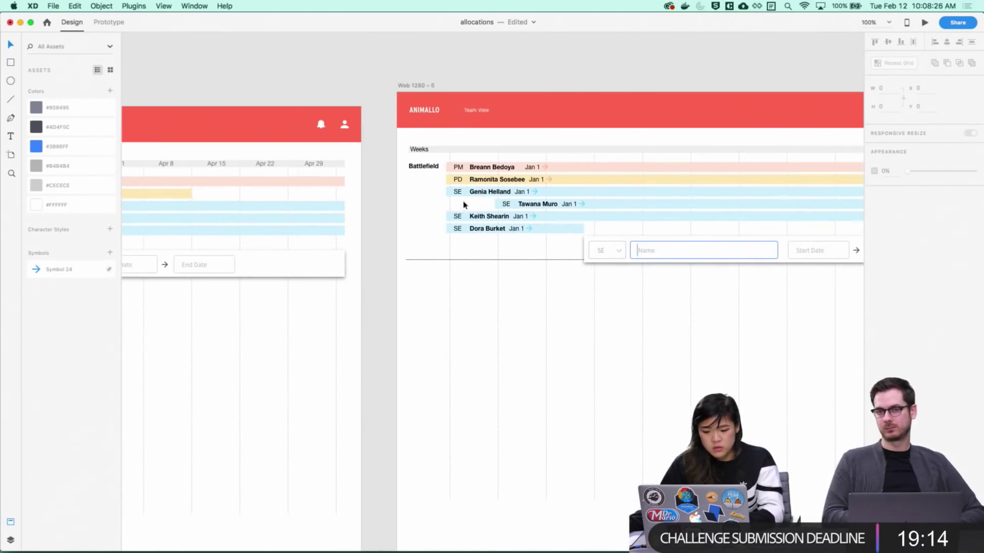
left_click_drag(406, 84, 406, 98)
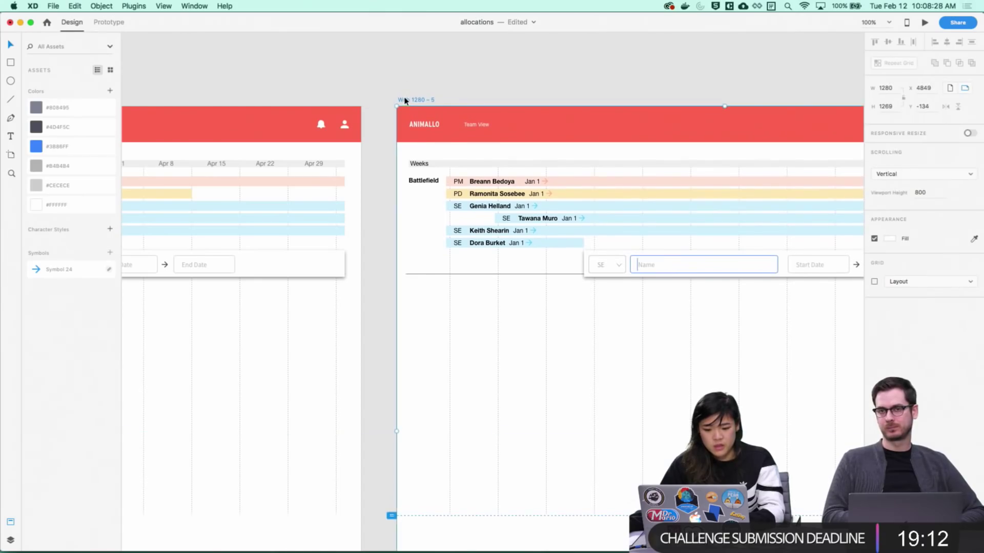
left_click(534, 89)
Save the allocations file with Cmd+S after reviewing the artboards
scroll(538, 85, "right", 3)
scroll(538, 85, "down", 1)
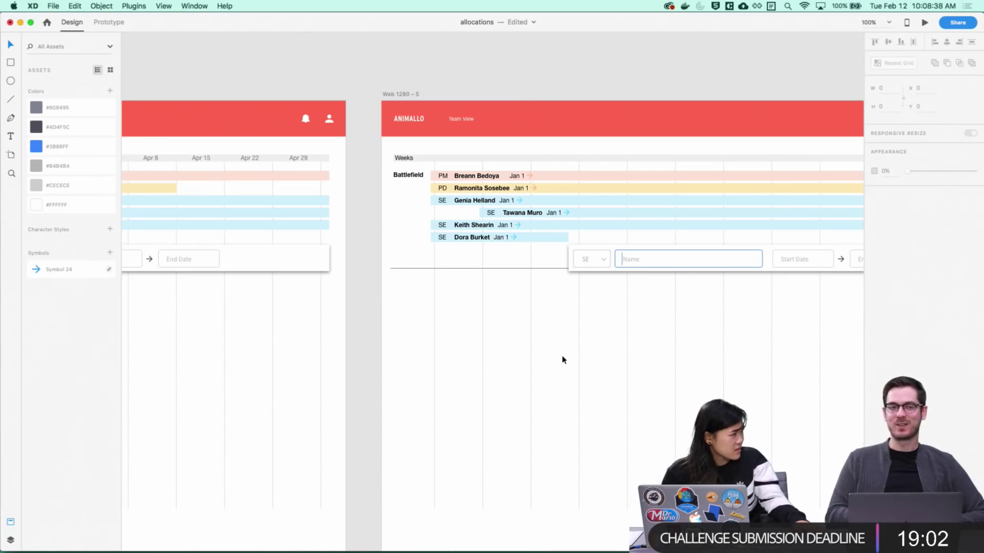
scroll(563, 335, "left", 3)
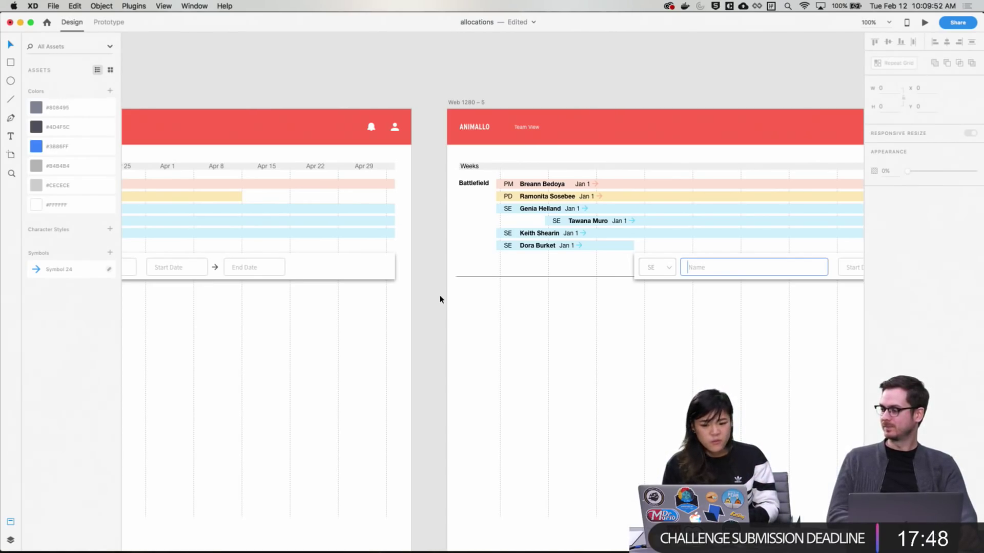
key("super+s")
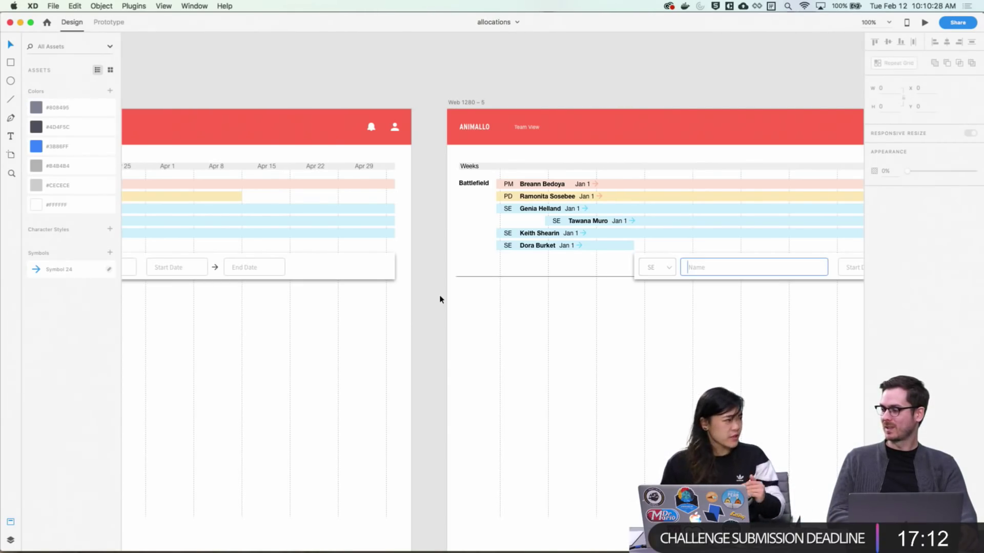
Shift the '+ Add' row on Web 1280 – 3 slightly right, with a 3 px nudge
scroll(446, 266, "left", 6)
scroll(445, 266, "down", 1)
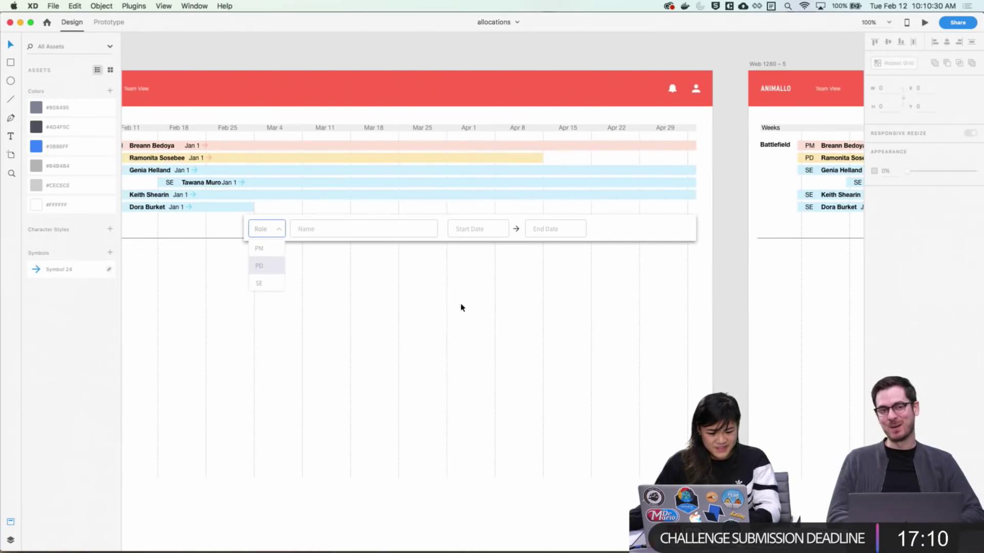
scroll(692, 275, "right", 10)
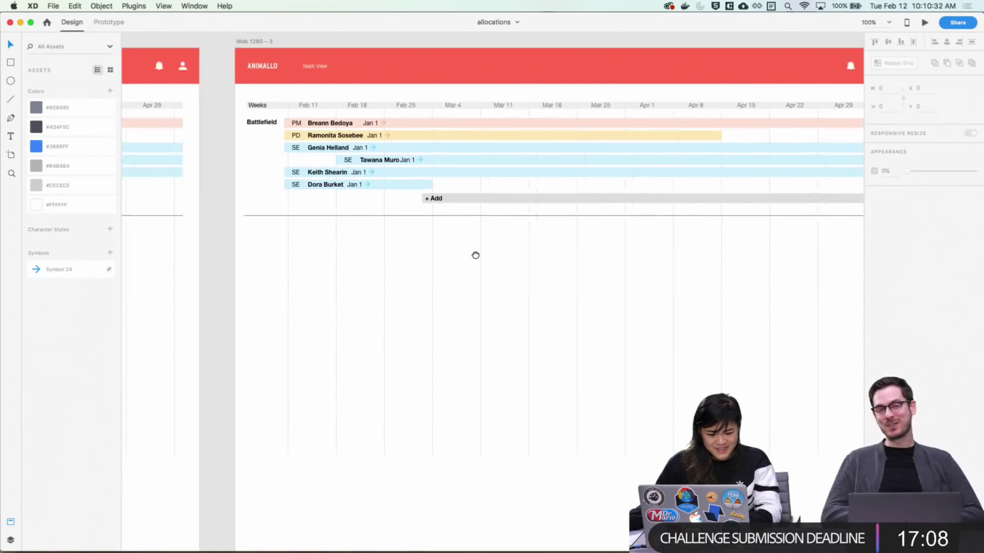
left_click(342, 208)
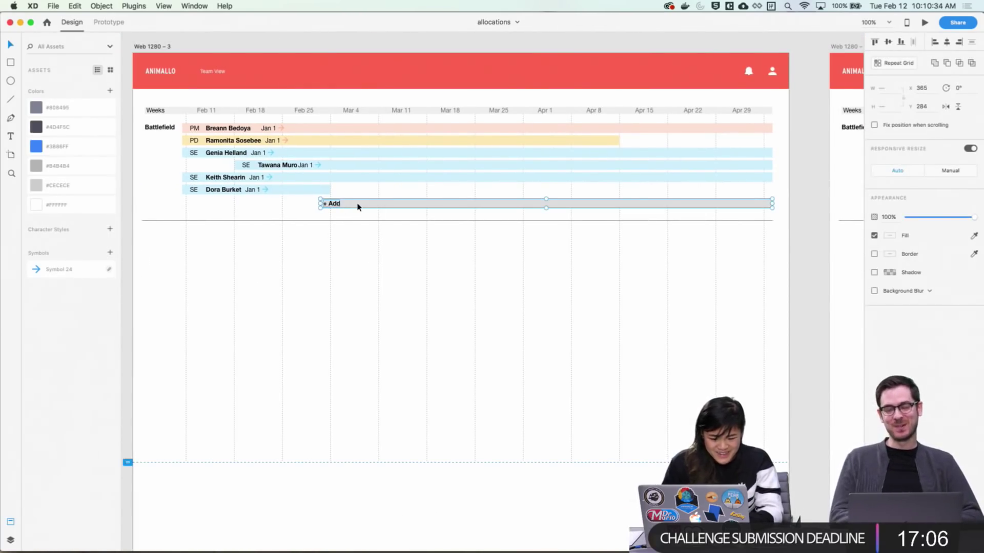
left_click_drag(358, 205, 357, 207)
key("Right")
key("Right")
key("Right")
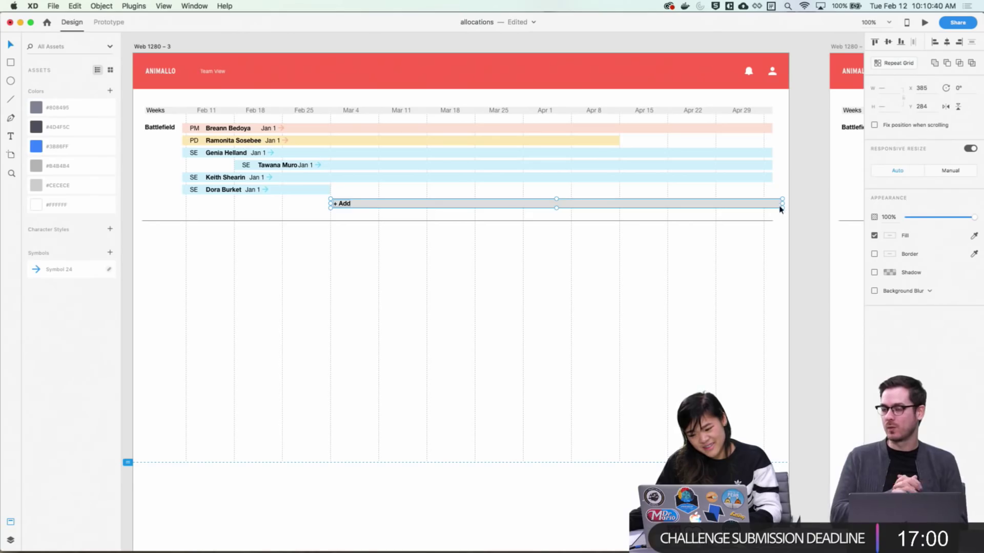
Bring Web 1280 – 4 into view and marquee-select its add-member form area
scroll(553, 276, "right", 10)
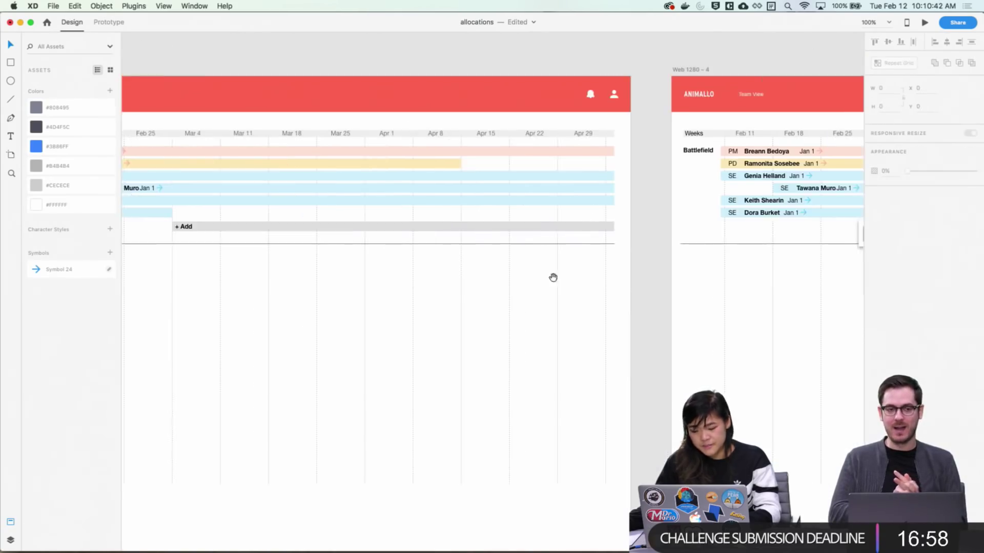
scroll(608, 318, "right", 2)
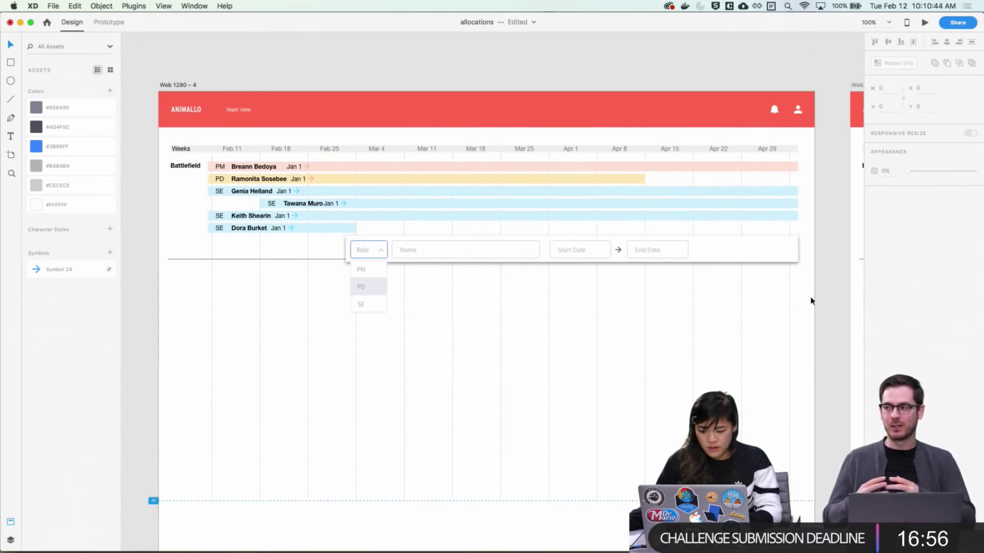
left_click_drag(811, 301, 333, 248)
Select the form with its role dropdown, excluding the divider line, and nudge it 14 px right
left_click(789, 349)
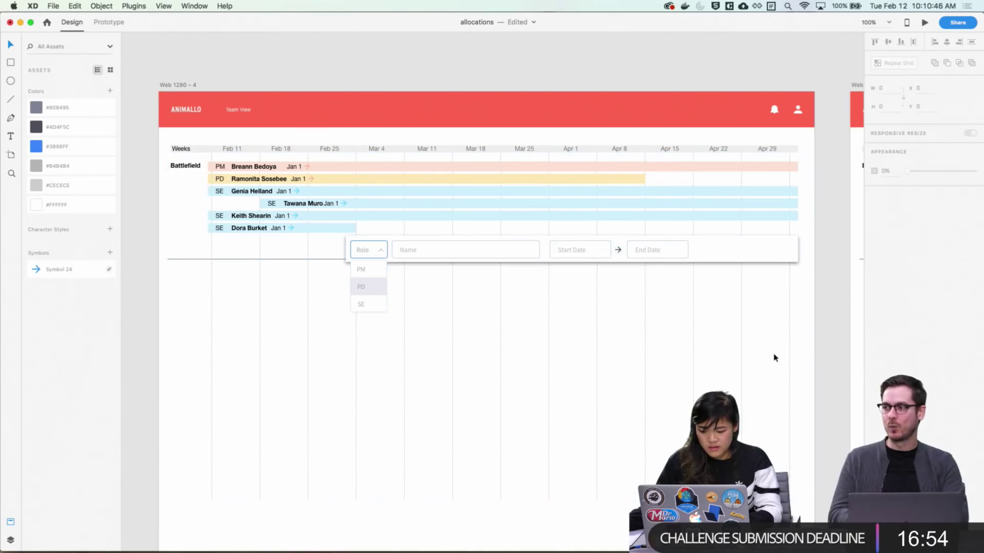
right_click(789, 355)
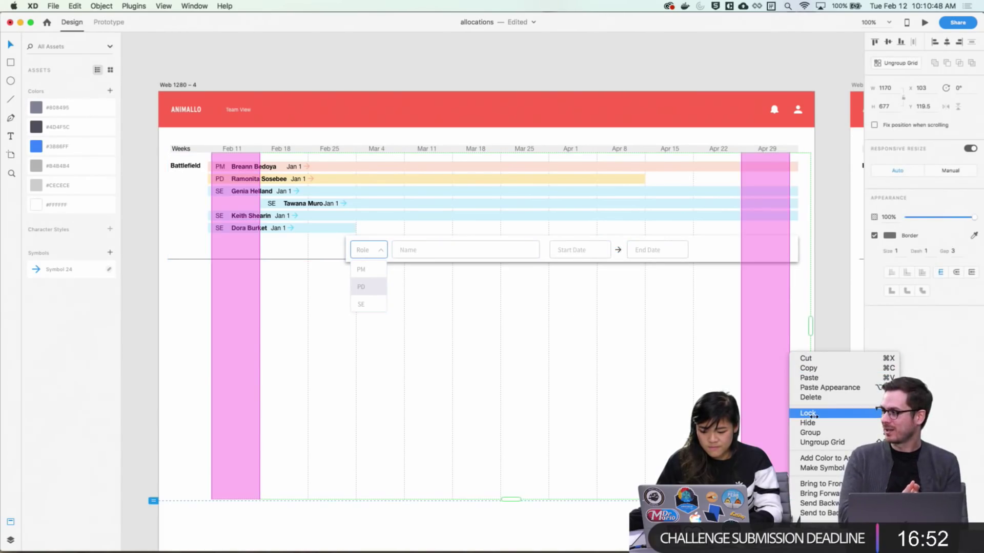
left_click(829, 314)
left_click_drag(827, 318, 344, 246)
left_click(156, 272)
left_click_drag(153, 248, 179, 286)
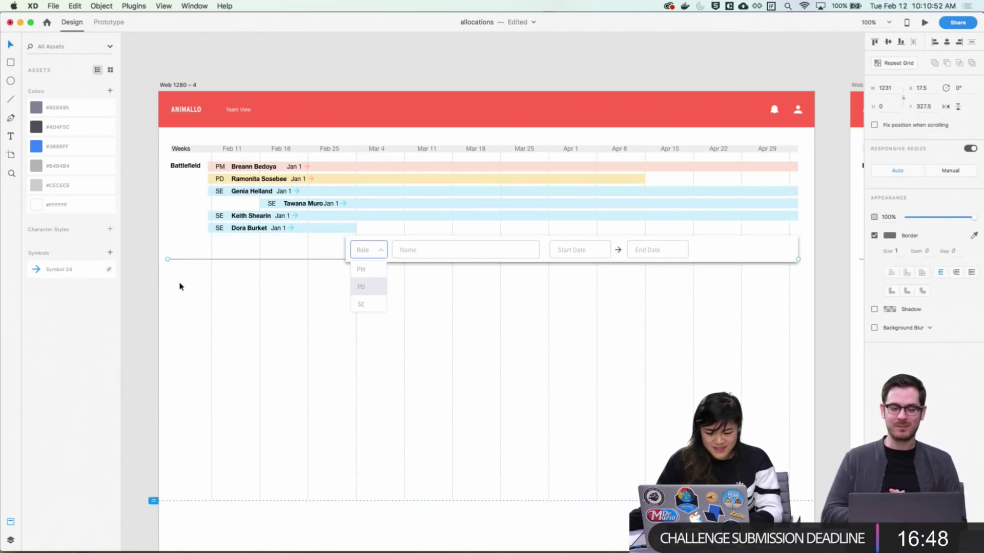
left_click_drag(828, 300, 165, 234)
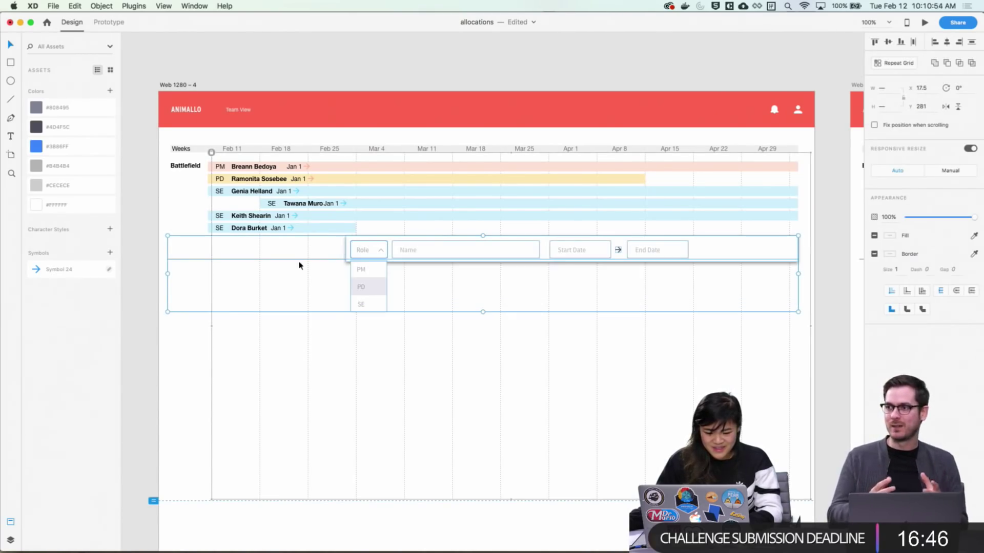
left_click_drag(150, 334, 175, 250)
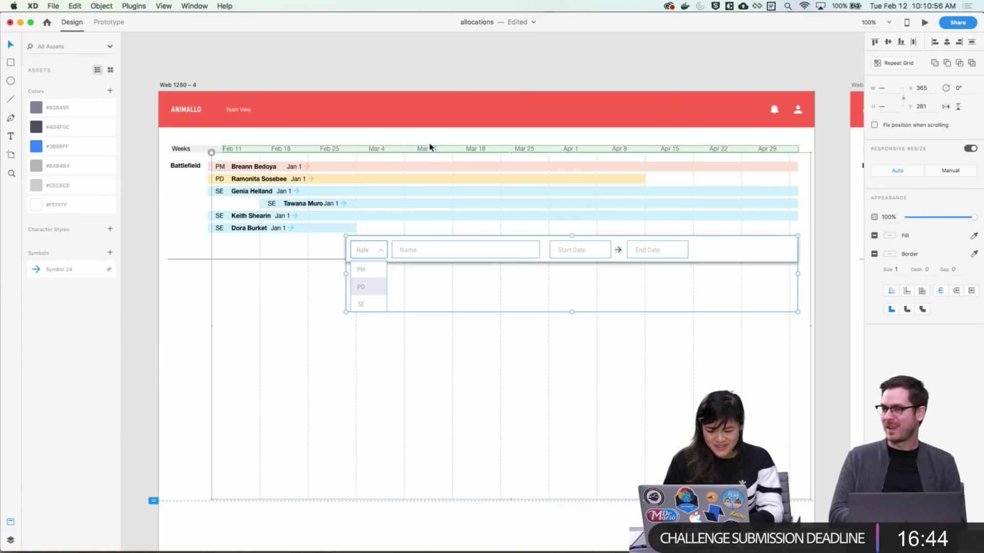
key("Right")
key("Right")
key("Right")
key("Right")
key("Right")
key("Right")
key("Right")
key("Right")
key("Right")
key("Right")
key("Right")
key("Right")
key("Right")
key("Right")
key("Right")
key("Right")
key("Right")
key("Right")
key("Right")
key("Right")
key("Right")
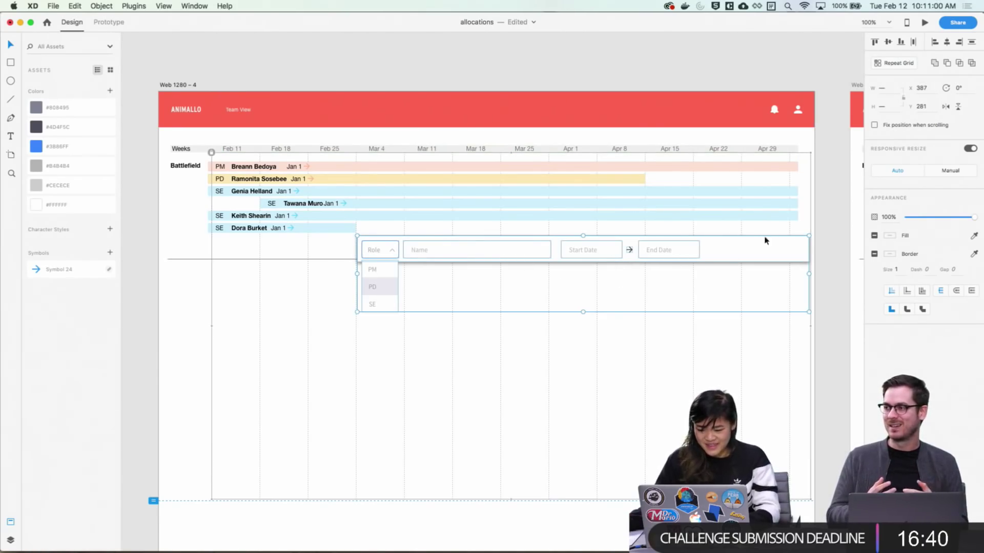
Narrow the form's background bar to end at the timeline edge
left_click(802, 252)
left_click_drag(808, 249, 798, 250)
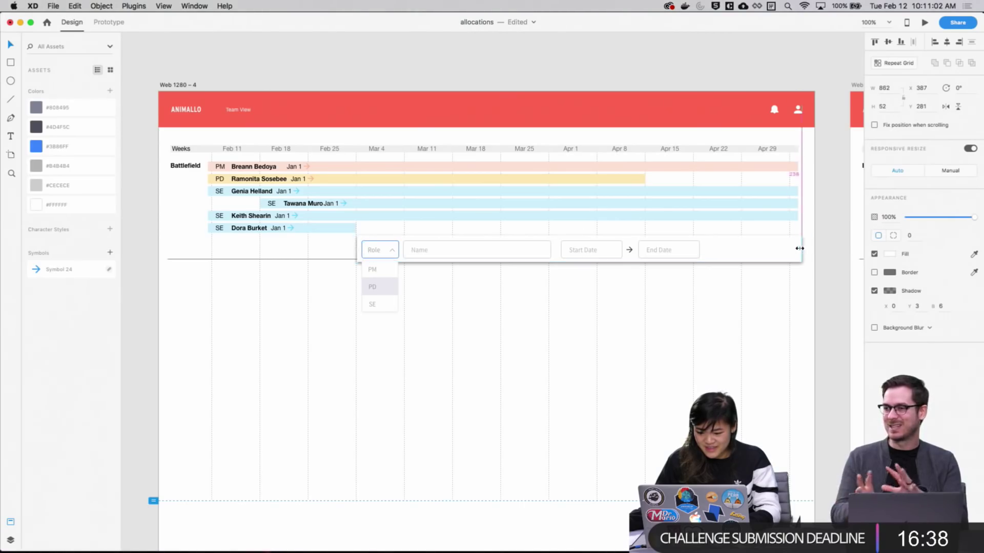
left_click(811, 280)
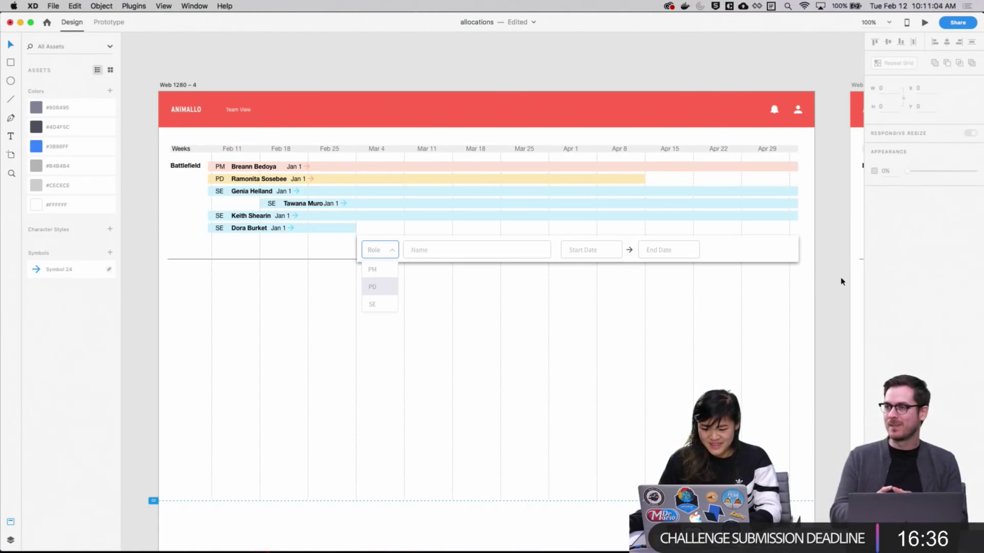
left_click_drag(811, 314, 166, 233)
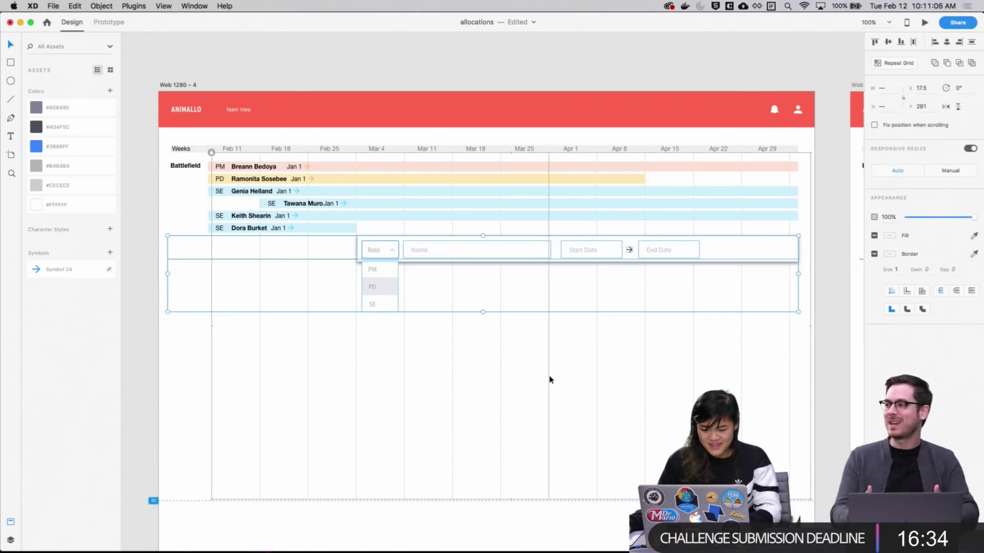
Nudge the Web 1280 – 5 form group right and narrow its row to line up
scroll(549, 379, "right", 10)
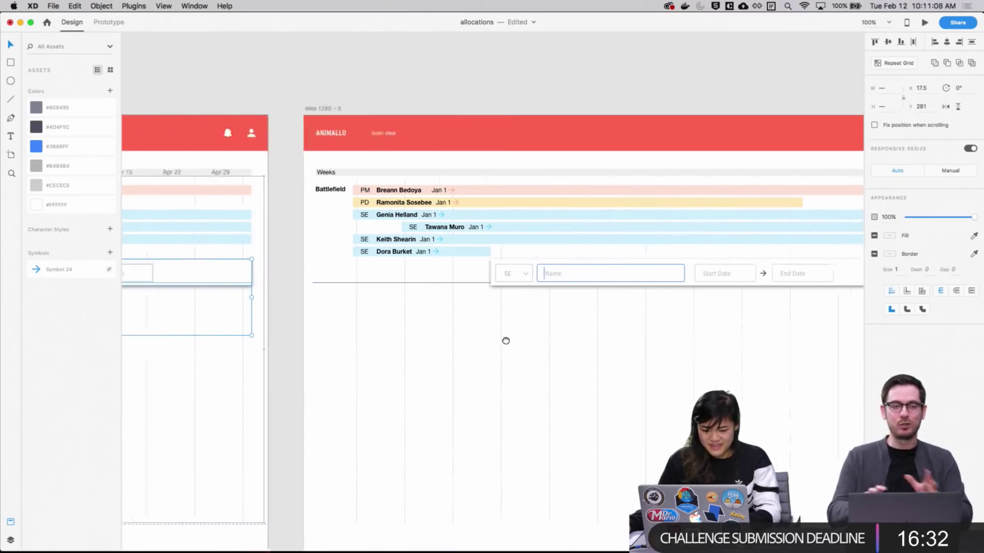
scroll(506, 341, "left", 10)
scroll(637, 334, "right", 12)
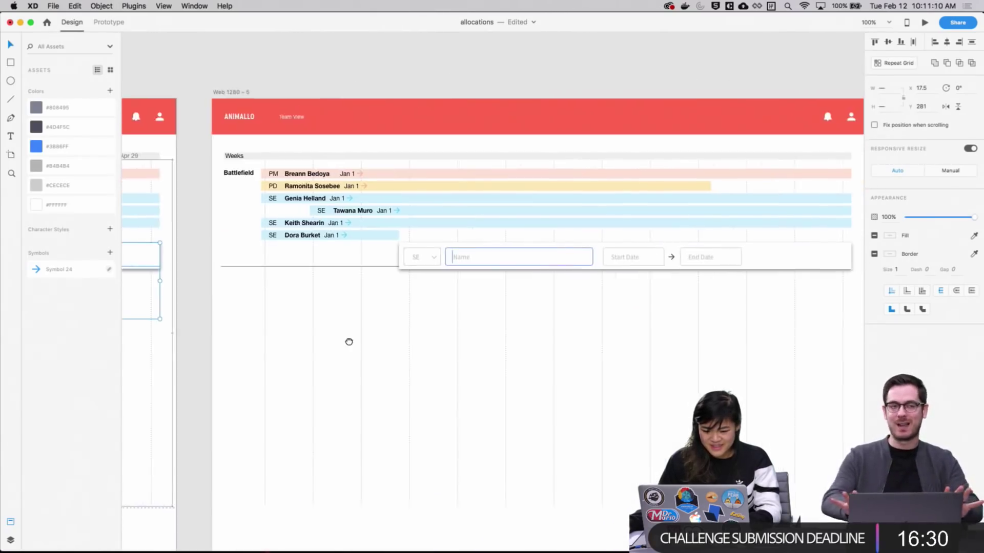
scroll(349, 341, "right", 8)
left_click_drag(727, 303, 216, 247)
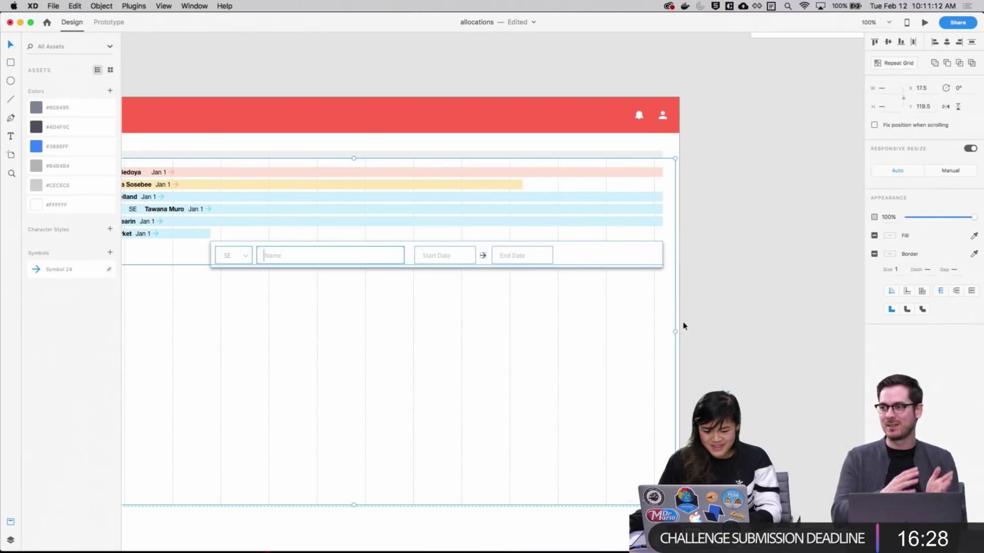
left_click(202, 265, "shift")
key("Right")
key("Right")
key("Right")
key("Right")
key("Right")
key("Right")
key("Right")
key("Right")
key("Right")
key("Right")
key("Right")
key("Right")
key("Right")
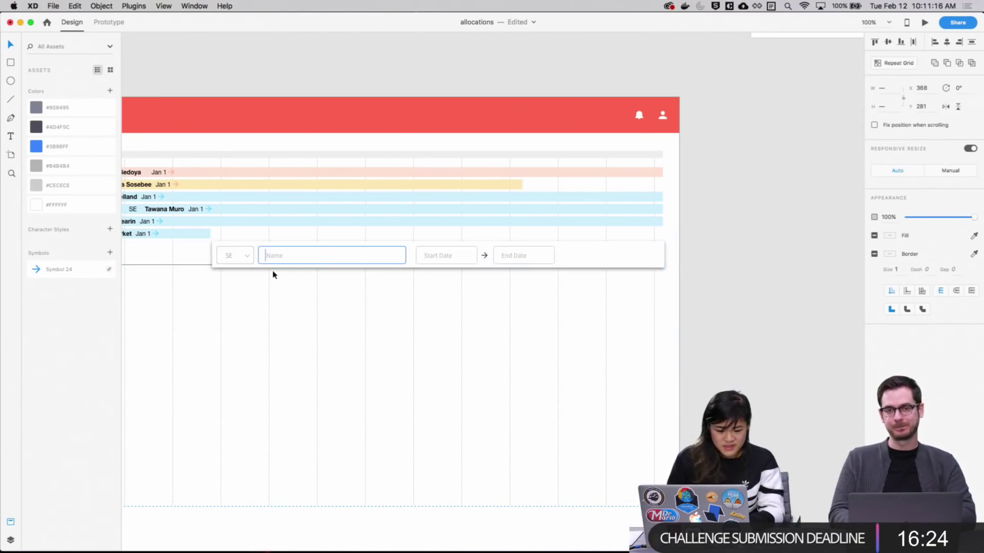
key("Right")
key("Right")
key("Right")
key("Right")
key("Right")
key("Right")
key("Right")
key("Right")
key("Right")
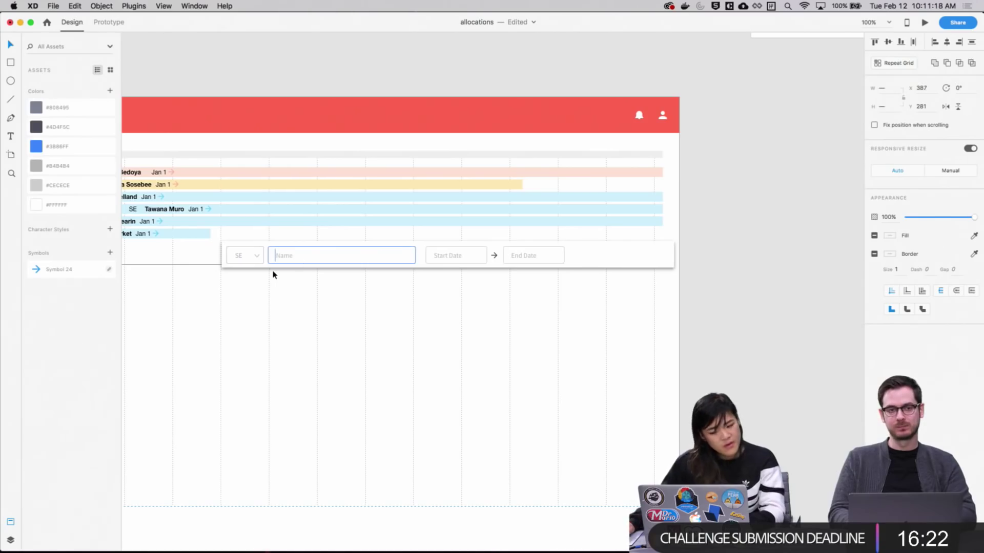
left_click(742, 303)
left_click(673, 264)
left_click_drag(670, 257, 662, 258)
left_click(675, 314)
Lengthen the last team member's bar so it reaches the add-member form
scroll(674, 313, "left", 5)
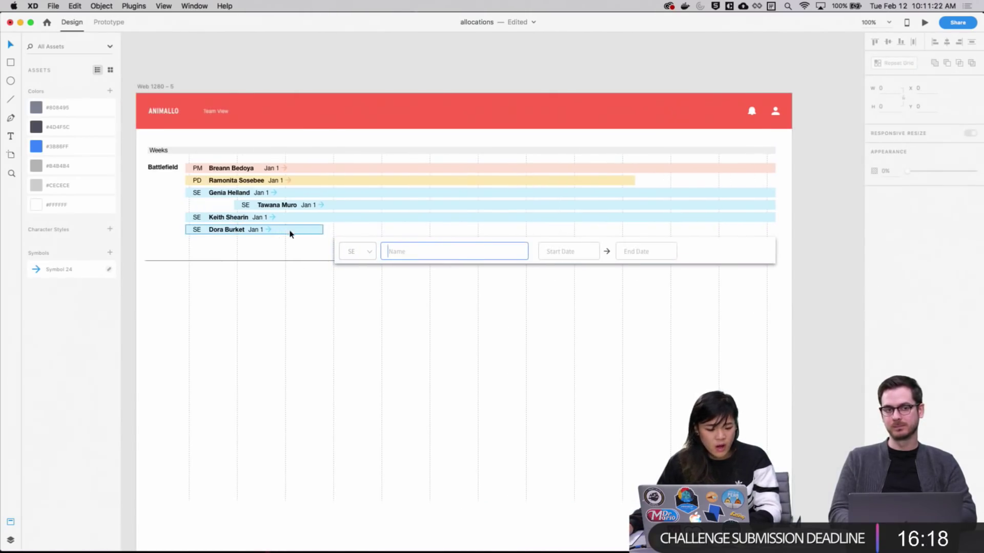
left_click(295, 230)
left_click_drag(324, 231, 334, 231)
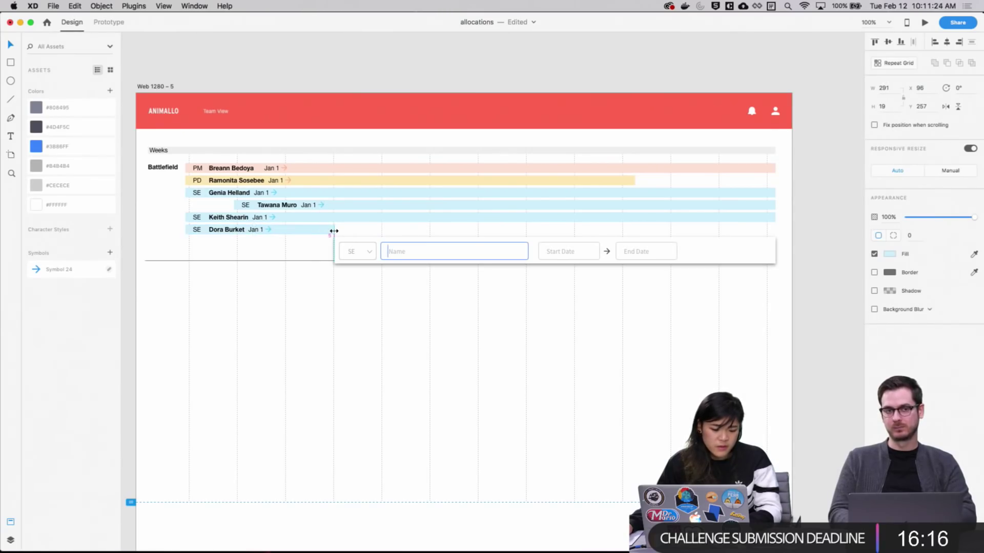
left_click(369, 322)
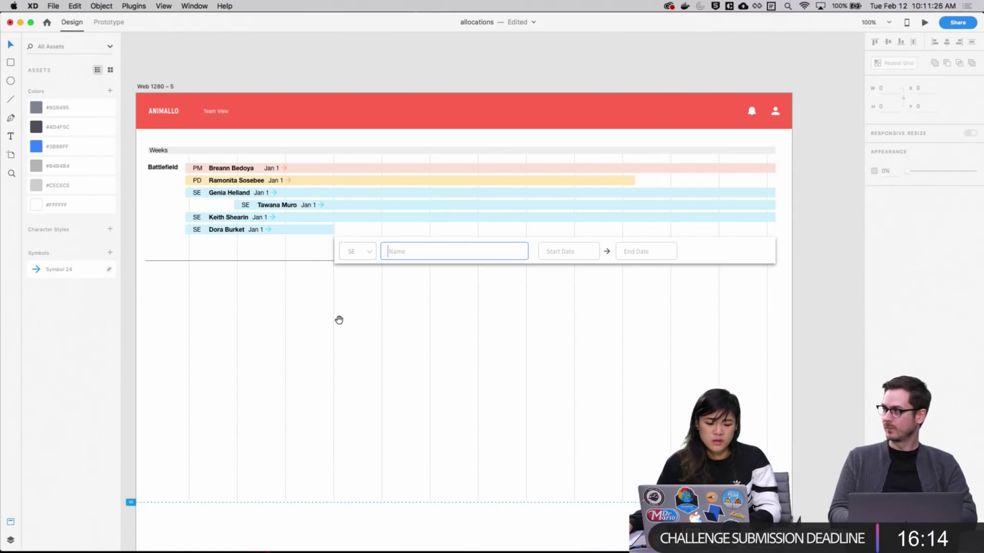
Save the allocations file and return to the whole-artboard view
key("v")
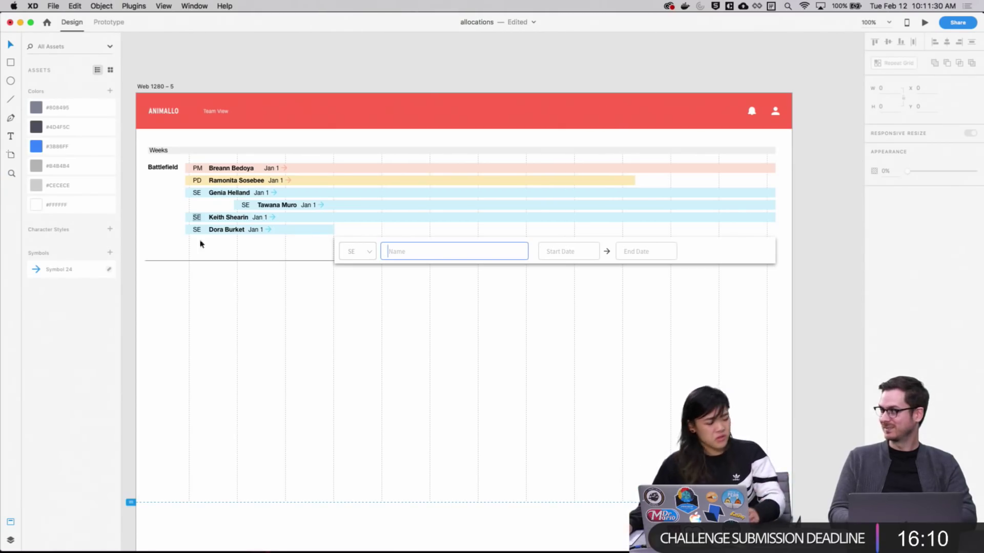
key("super+2")
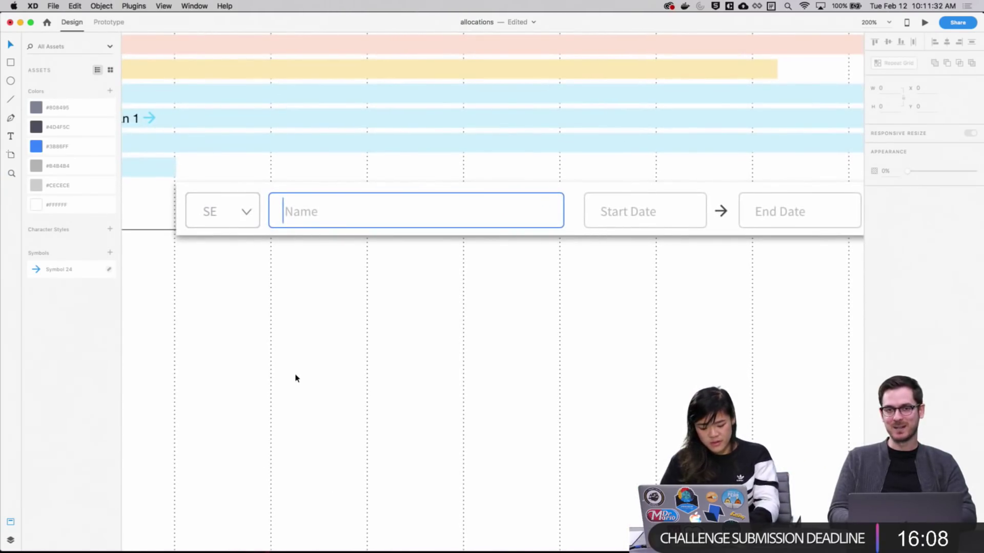
key("super+s")
key("super+1")
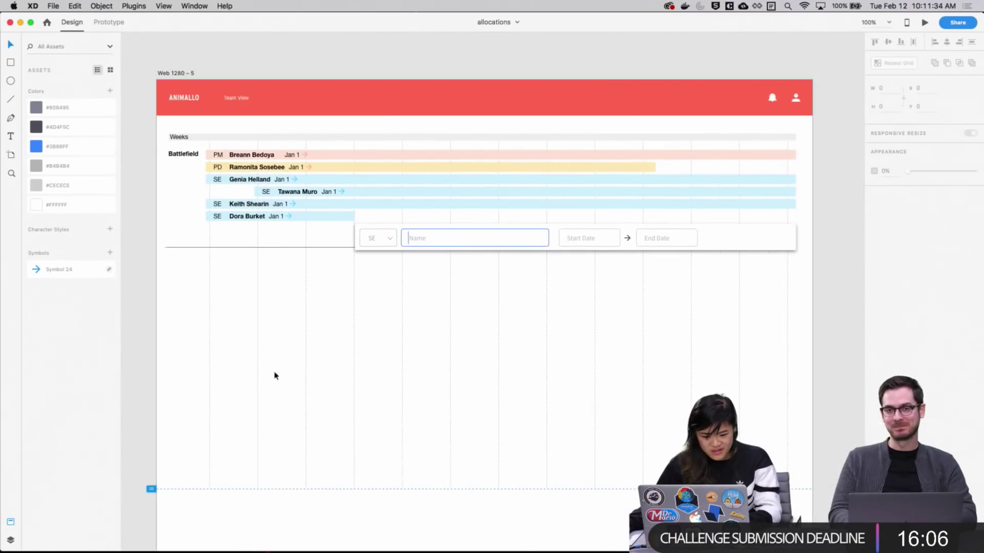
scroll(275, 375, "left", 10)
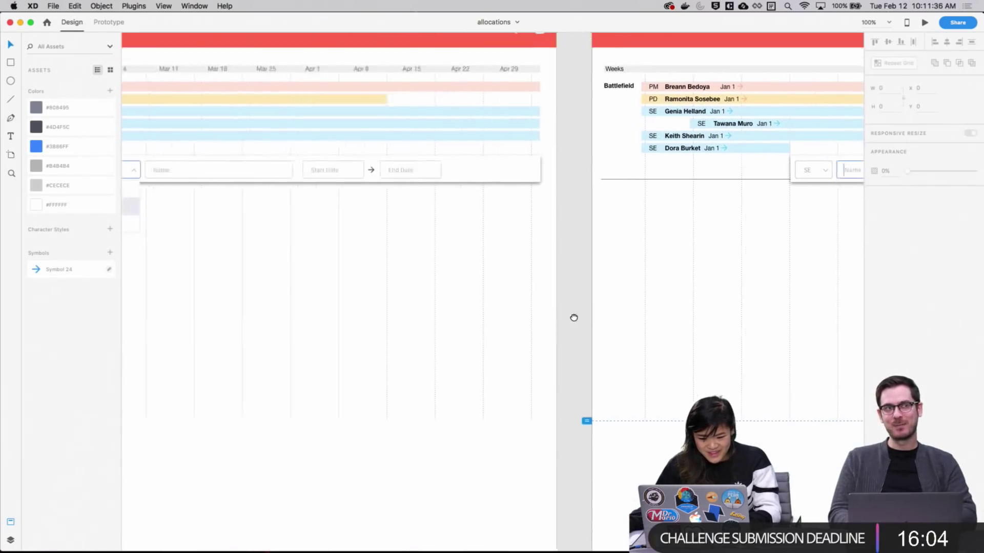
scroll(574, 318, "left", 5)
scroll(726, 314, "right", 12)
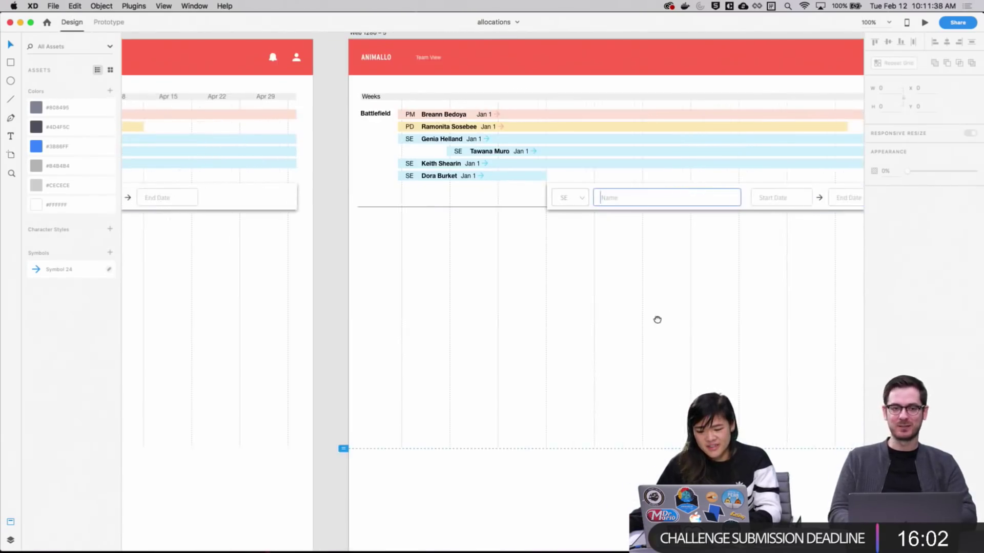
scroll(657, 320, "left", 10)
scroll(622, 301, "right", 7)
scroll(333, 314, "left", 11)
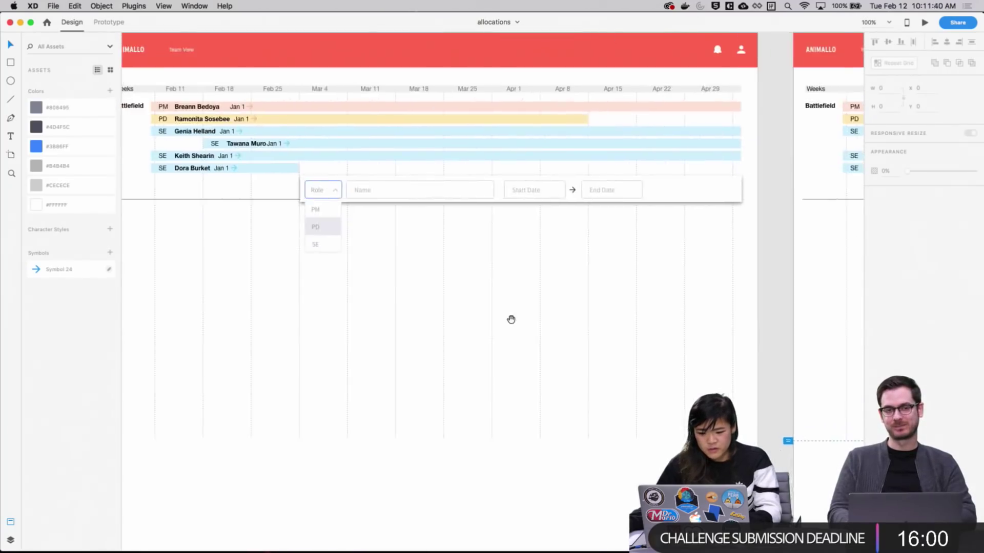
scroll(510, 319, "left", 15)
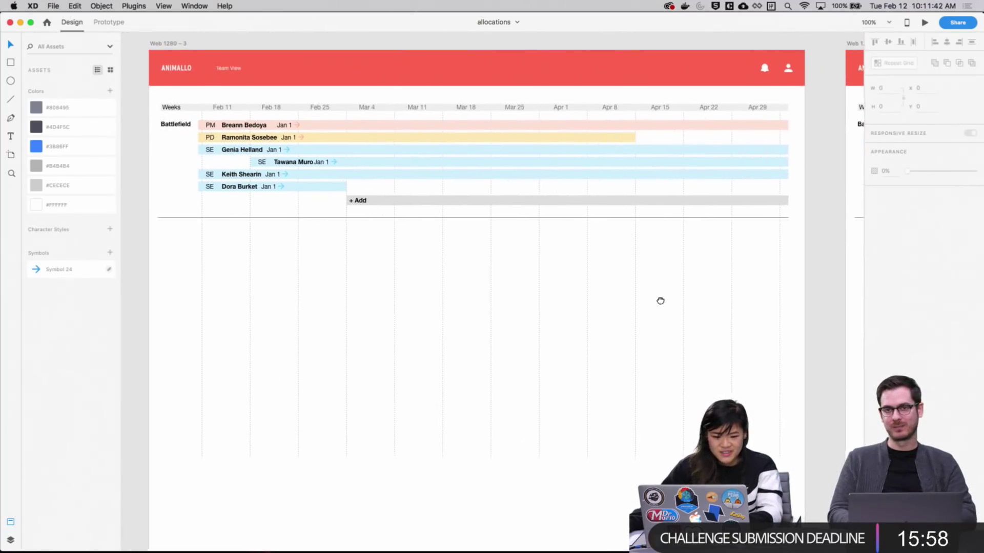
scroll(660, 301, "right", 2)
scroll(538, 314, "left", 15)
scroll(538, 314, "up", 1)
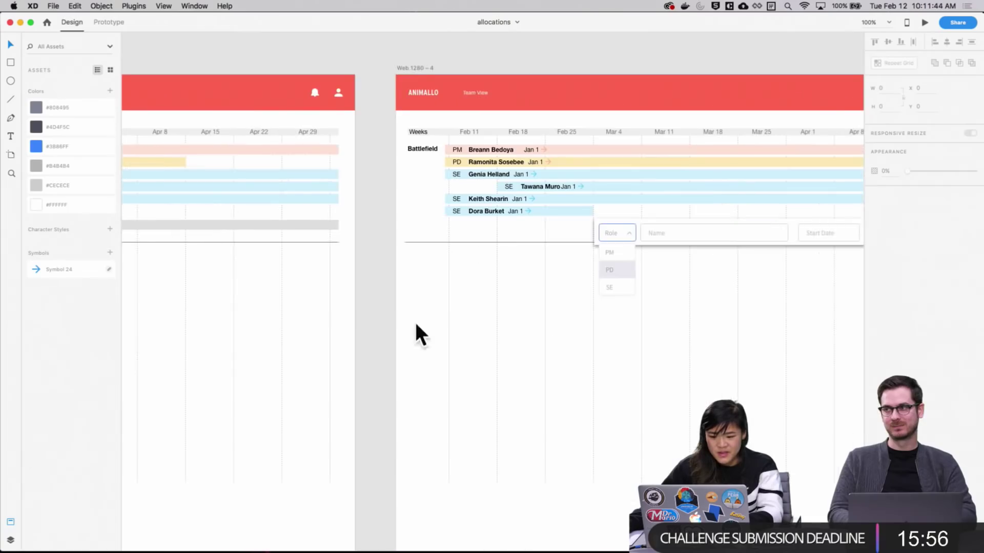
scroll(416, 325, "right", 15)
scroll(612, 397, "down", 3)
scroll(501, 329, "up", 2)
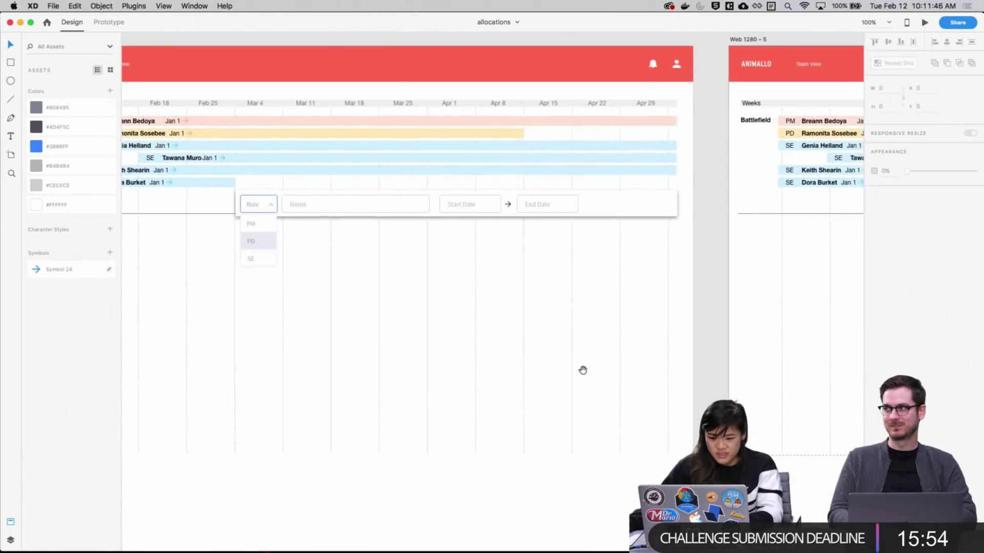
scroll(583, 369, "right", 15)
scroll(583, 370, "down", 1)
scroll(520, 351, "left", 18)
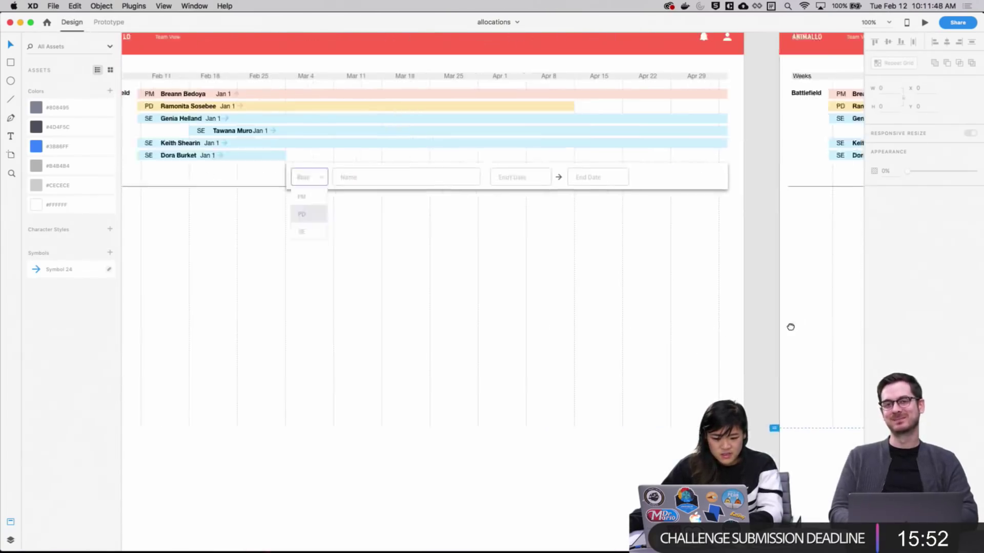
scroll(455, 221, "left", 3)
scroll(365, 201, "right", 20)
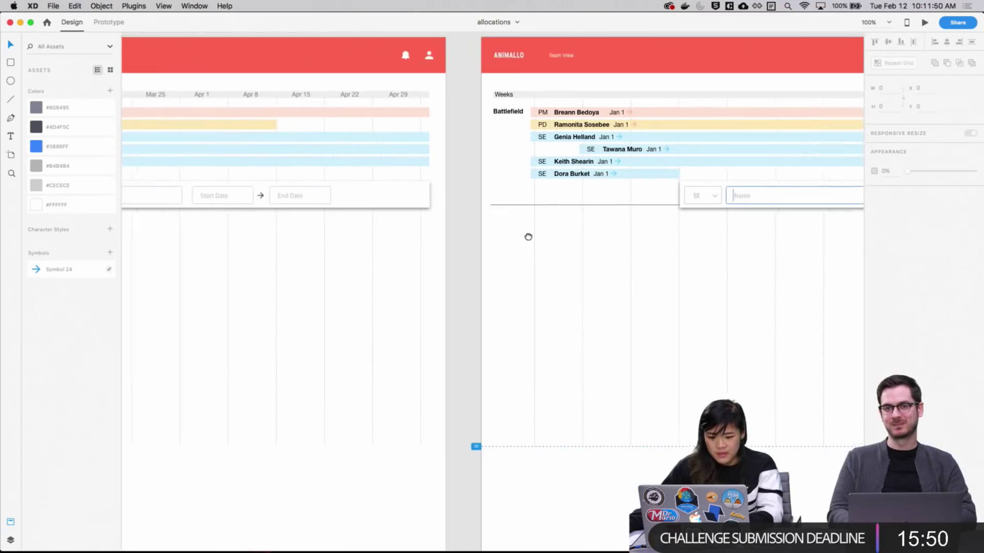
scroll(513, 256, "up", 3)
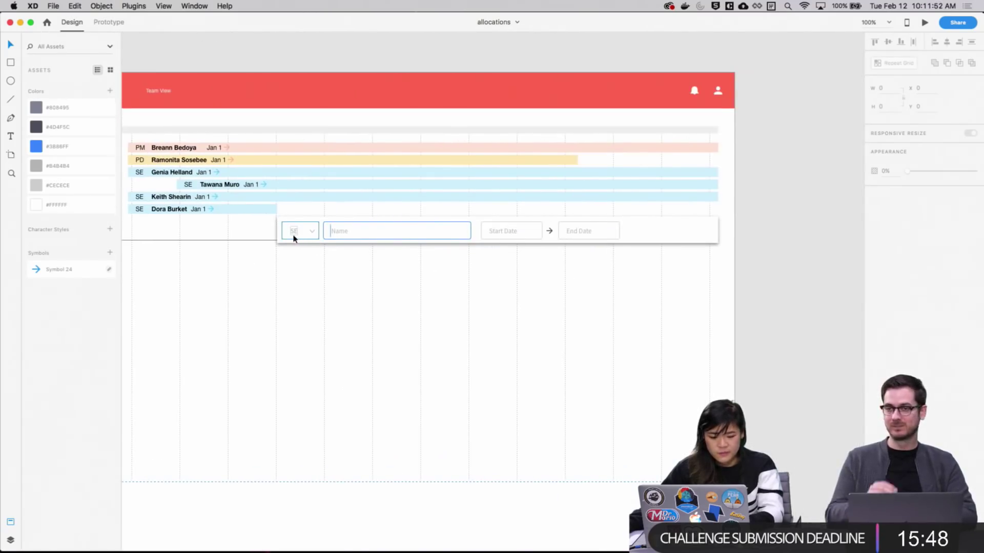
scroll(339, 333, "left", 2)
scroll(338, 333, "down", 1)
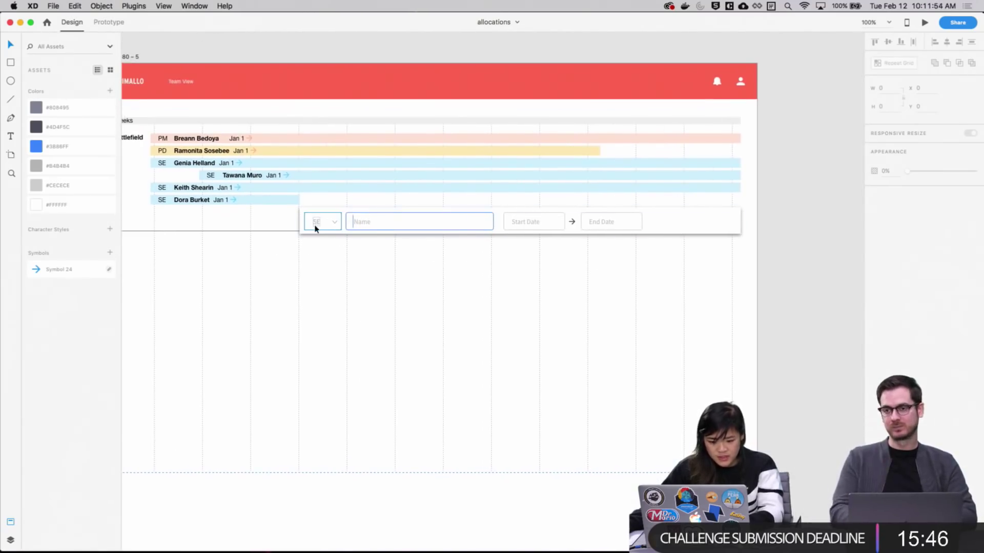
scroll(404, 278, "down", 5)
scroll(367, 355, "up", 5)
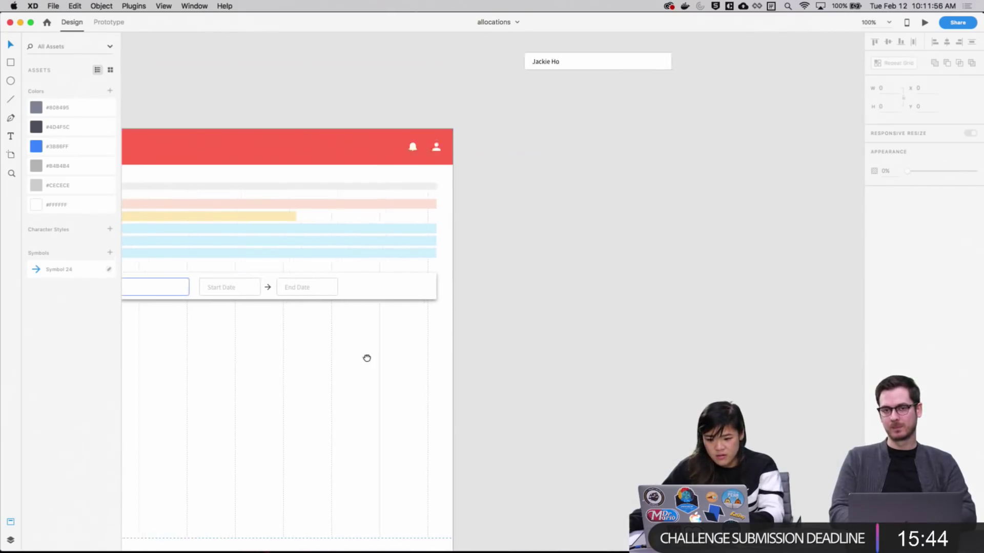
Duplicate the Web 1280 – 5 artboard into a new copy
left_click(293, 150)
key("super+d")
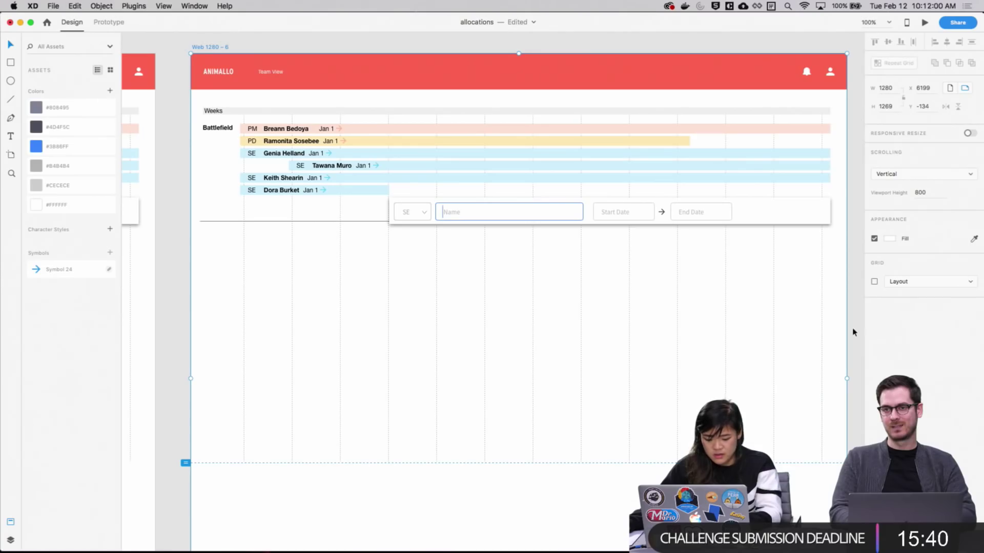
scroll(853, 332, "up", 1)
scroll(521, 336, "up", 5)
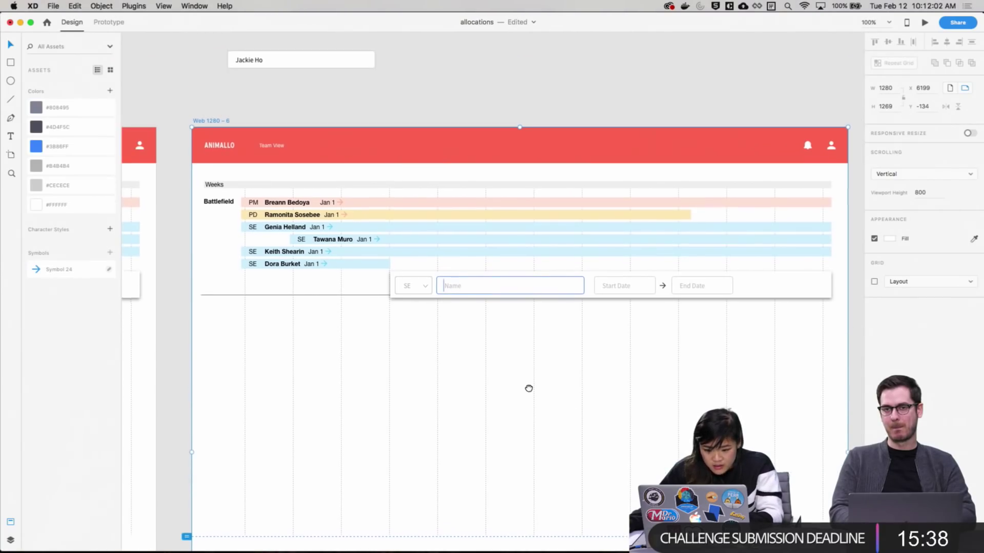
Zoom in on the new artboard's Name field and reach its placeholder text
left_click(263, 81)
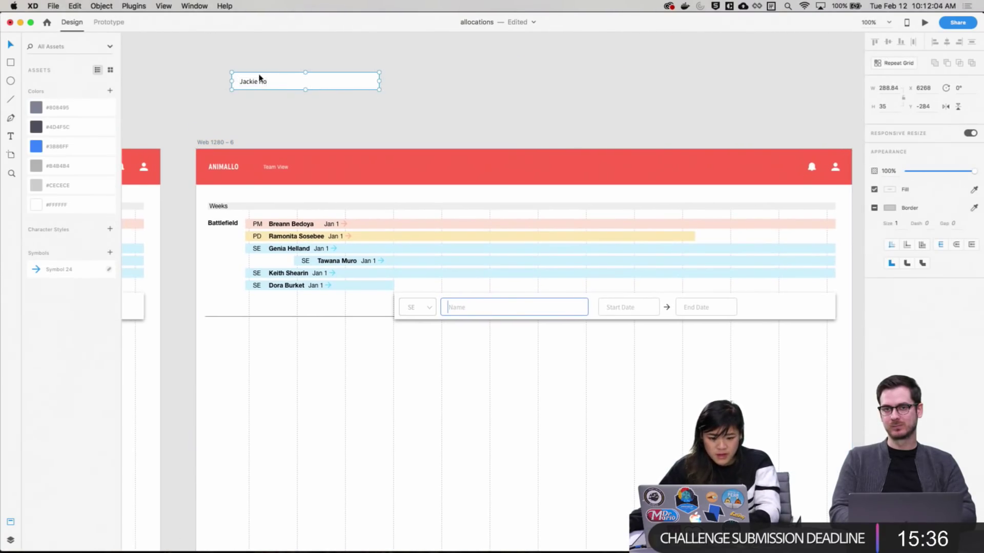
left_click(397, 120)
key("z")
left_click(473, 328)
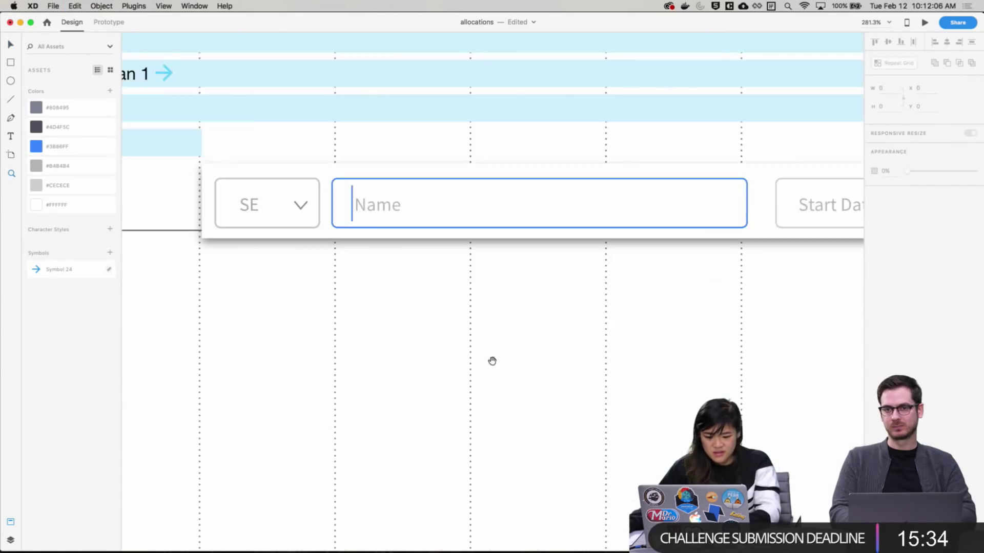
key("v")
double_click(439, 273)
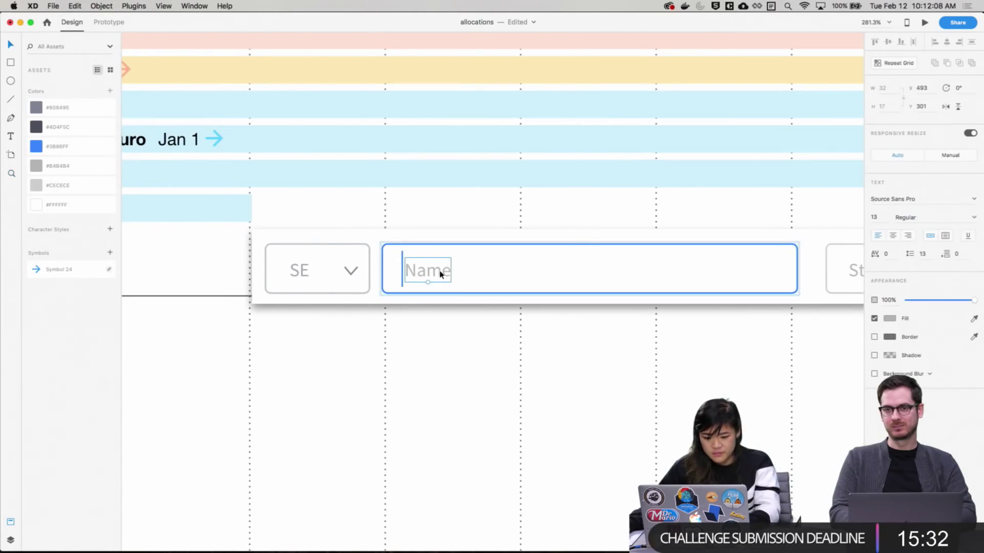
double_click(441, 274)
key("Escape")
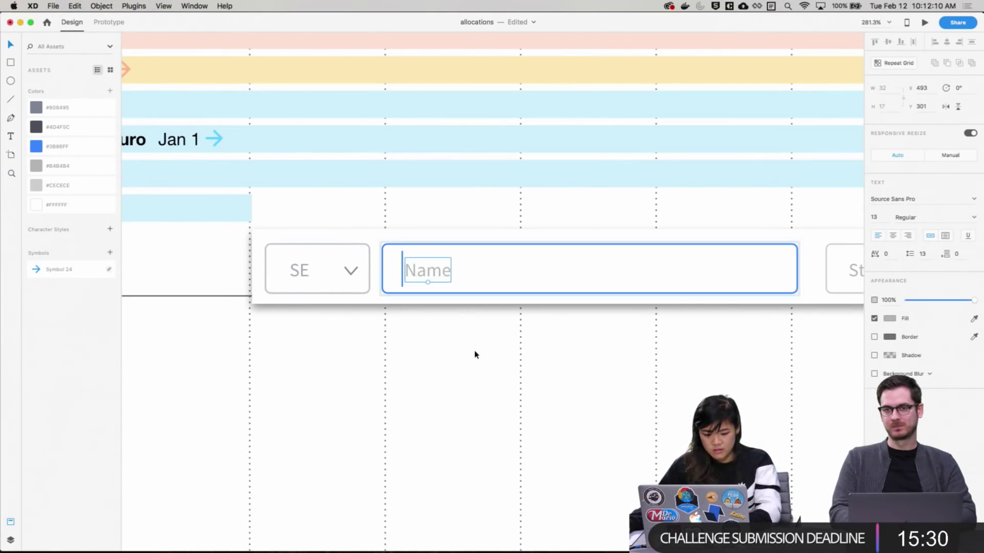
Replace the Name placeholder with the copied member name
key("cmd+v")
left_click_drag(458, 289, 436, 273)
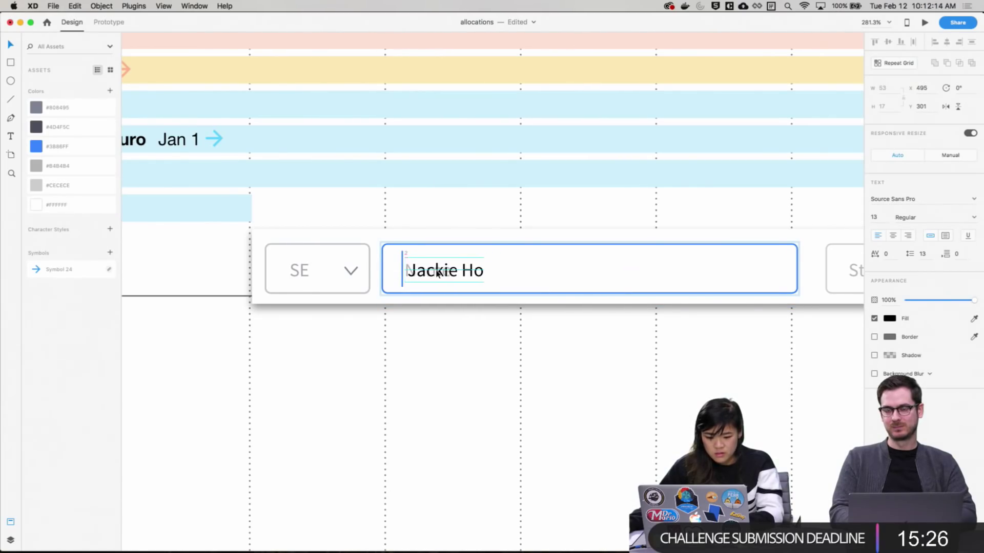
key("cmd+z")
key("cmd+z")
key("cmd+z")
double_click(432, 278)
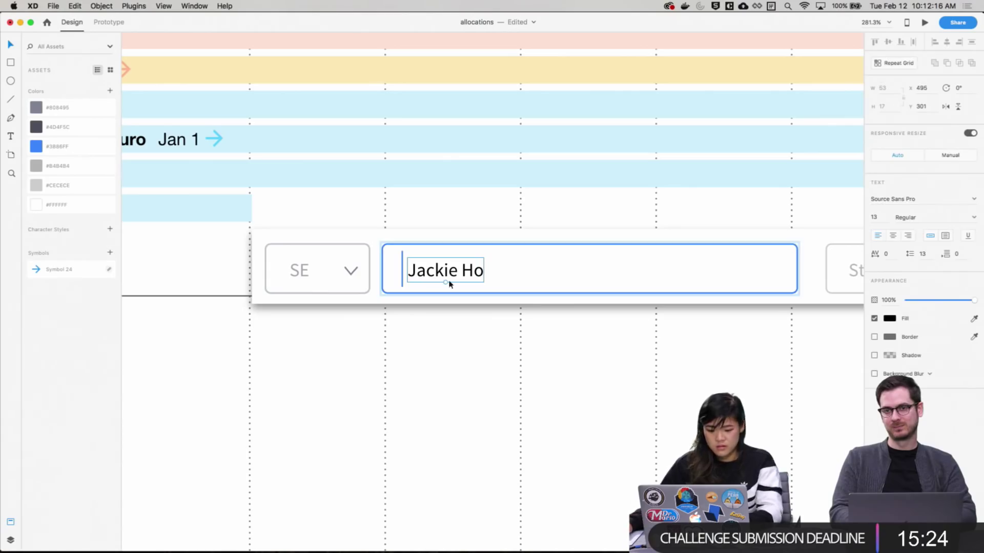
left_click(463, 323)
Shift the member name text slightly left within the Name field
left_click(402, 283)
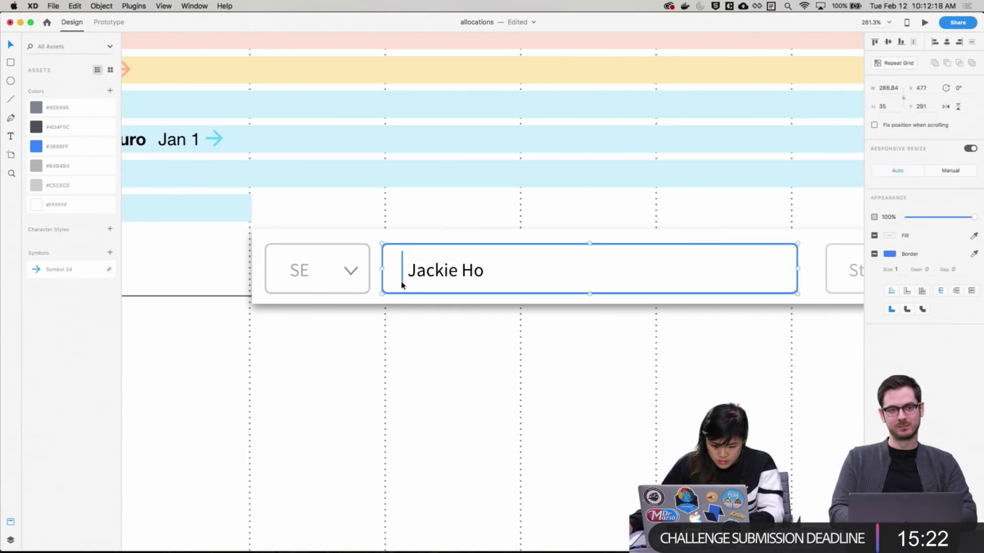
left_click(451, 275)
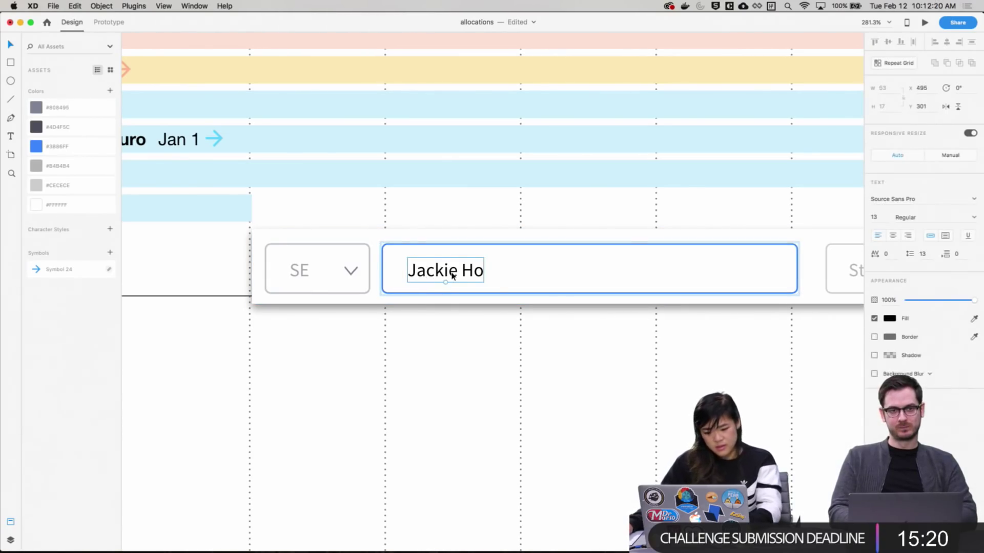
left_click_drag(454, 279, 452, 276)
left_click(482, 351)
Zoom back out to the whole artboard and save the allocations file
scroll(450, 338, "right", 6)
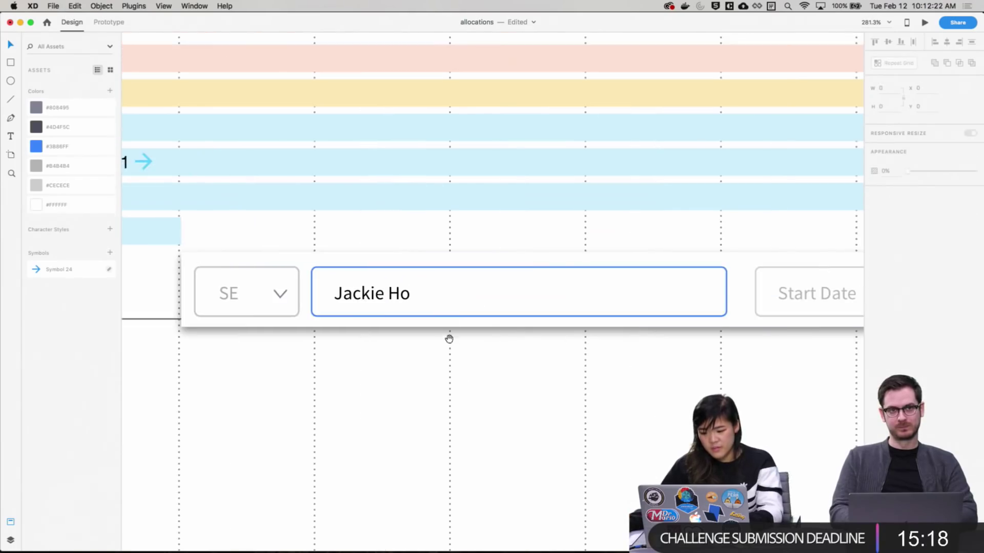
scroll(635, 351, "left", 5)
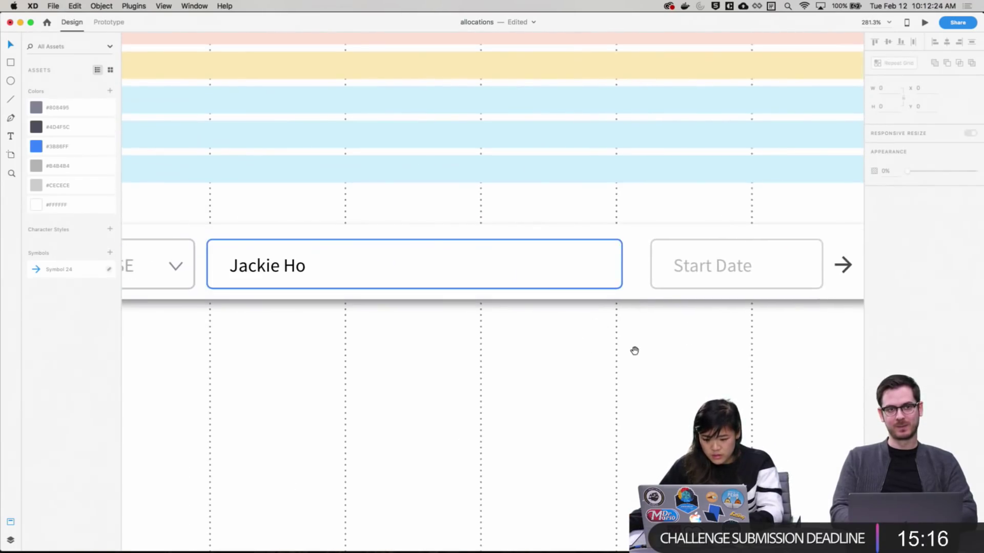
left_click(578, 306)
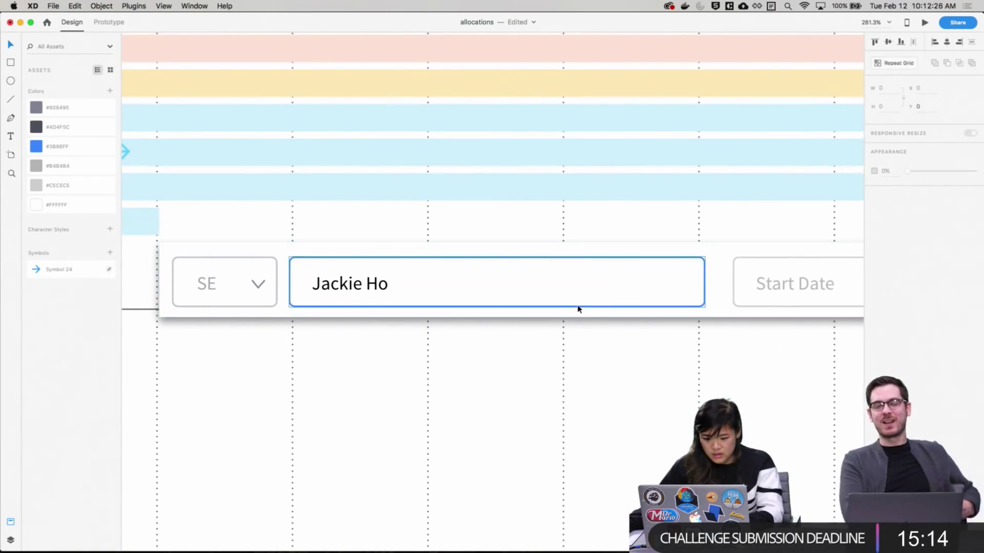
left_click(617, 376)
key("super+1")
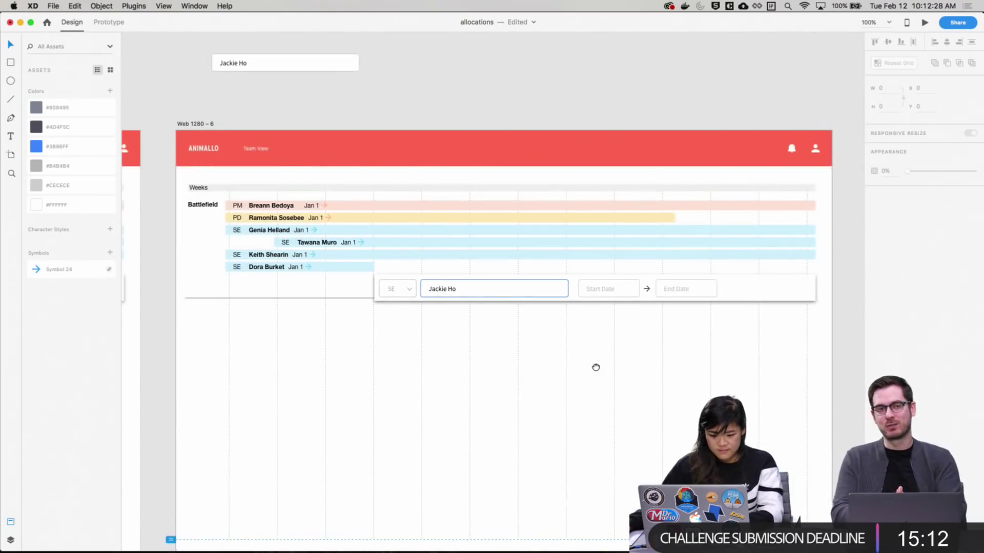
scroll(594, 367, "down", 3)
key("super+s")
Select the Web 1280 – 6 artboard and duplicate it
scroll(463, 345, "left", 10)
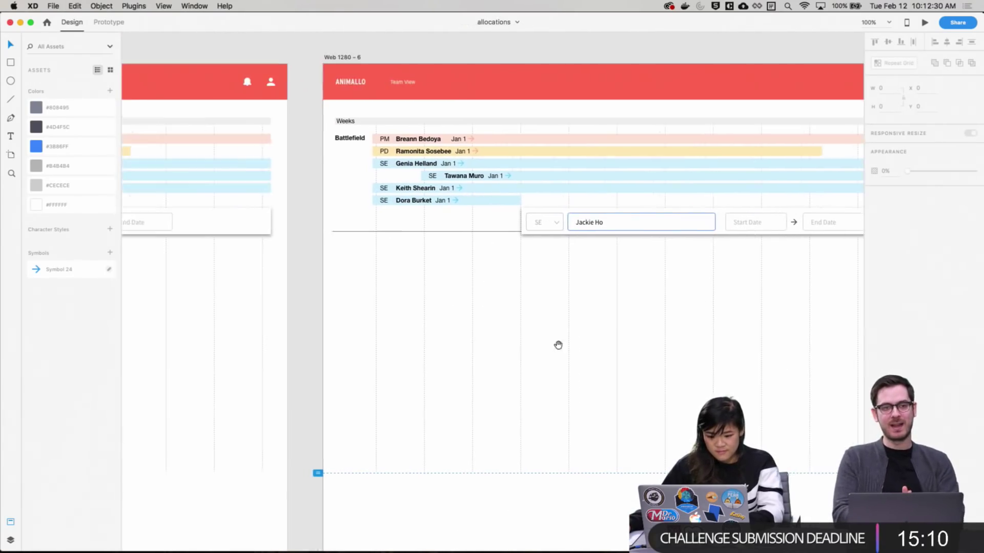
scroll(795, 334, "right", 15)
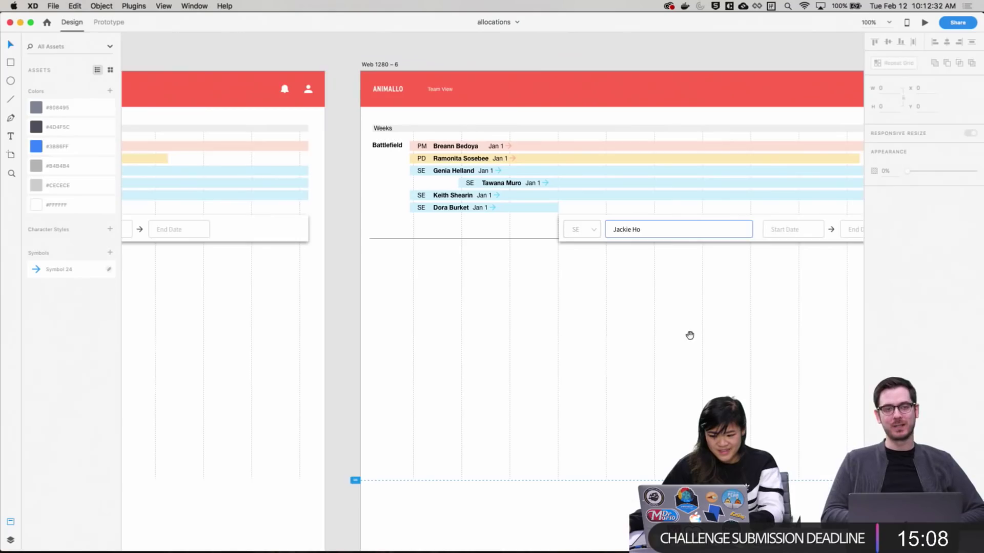
scroll(643, 336, "up", 2)
scroll(591, 387, "right", 2)
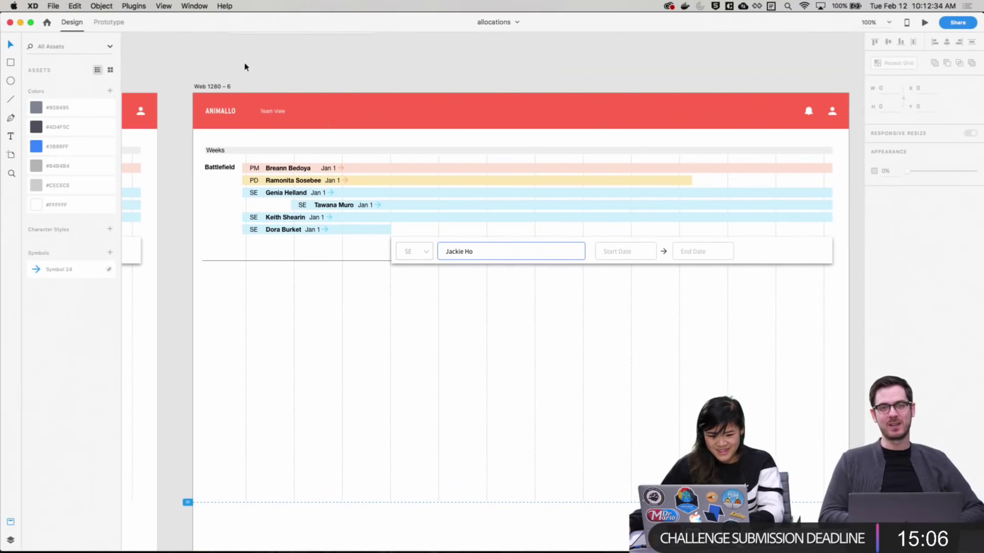
left_click(218, 87)
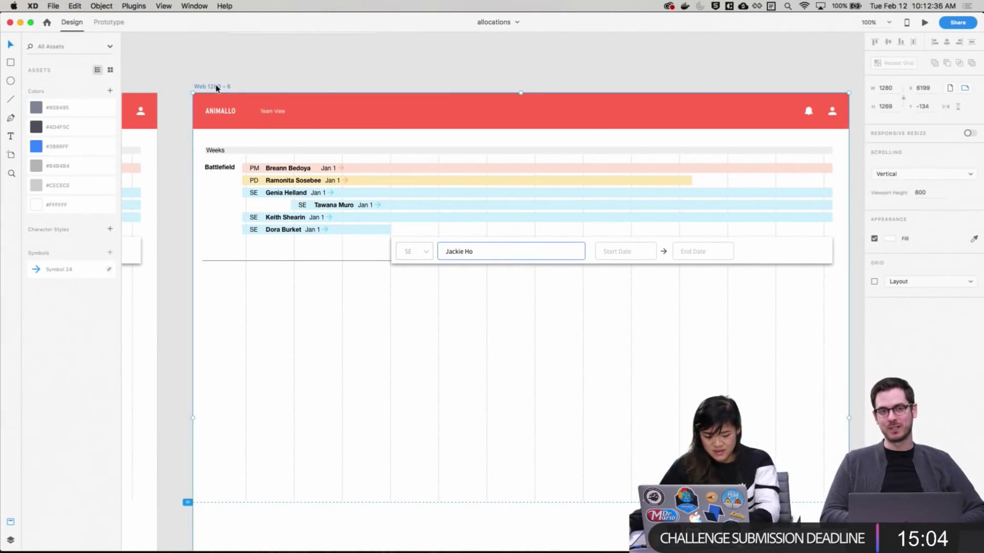
key("super+d")
Clear the selection and zoom in to 200% on the Web 1280 – 7 form row
left_click(714, 313)
left_click(852, 246)
scroll(846, 287, "up", 3)
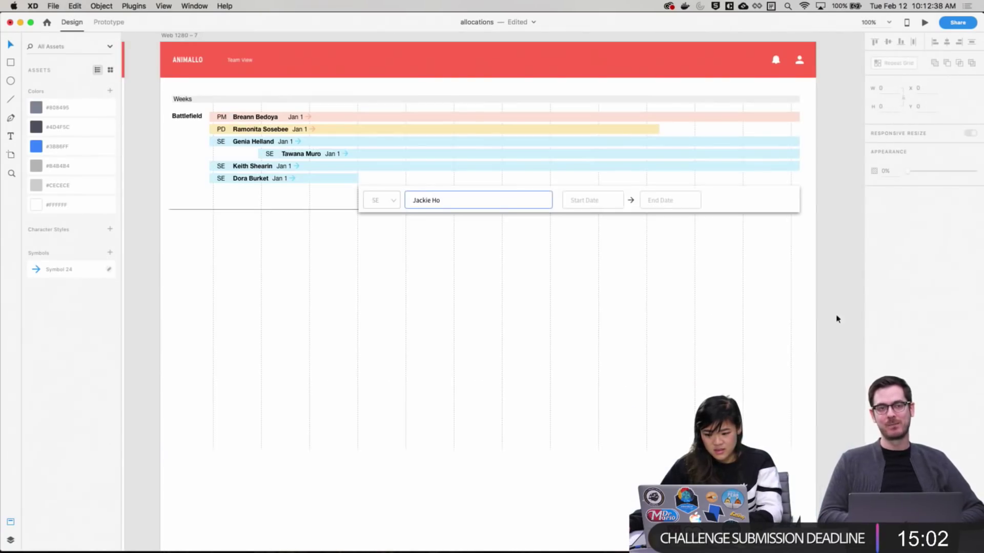
scroll(832, 305, "left", 5)
scroll(832, 306, "up", 2)
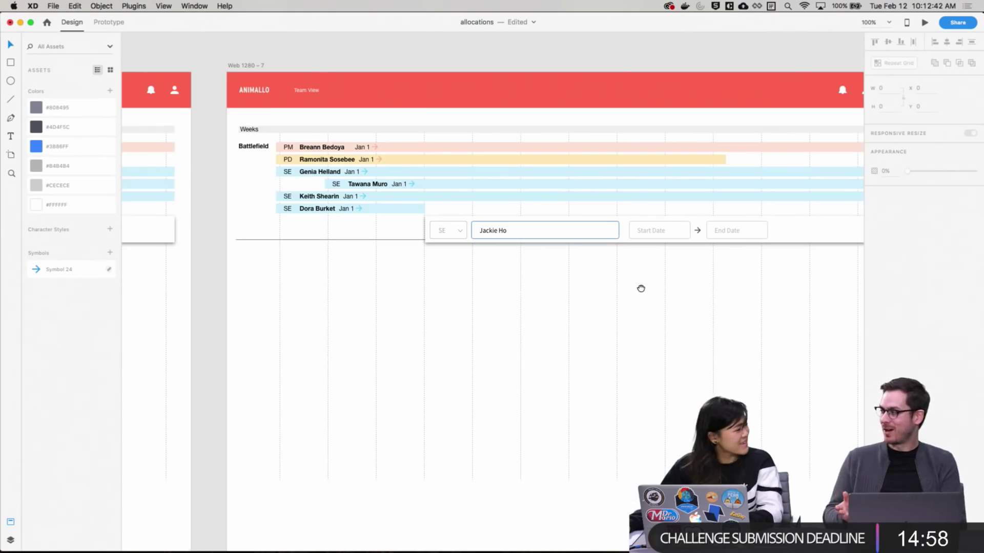
left_click_drag(641, 288, 629, 294)
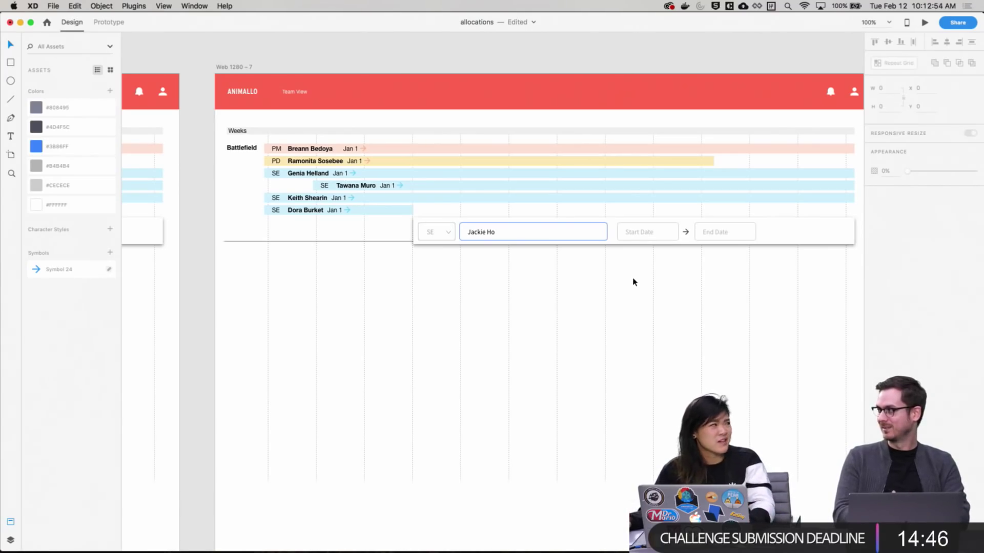
scroll(525, 347, "right", 5)
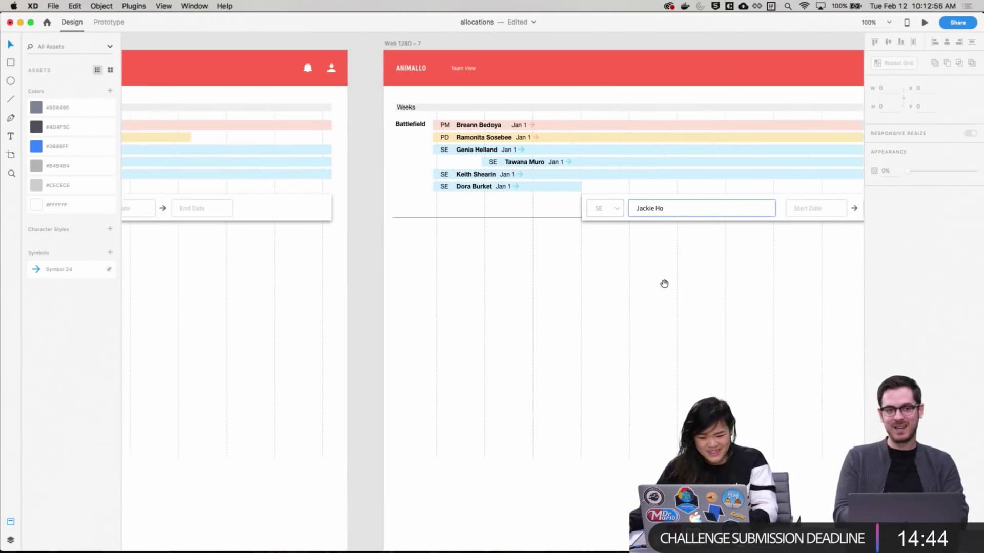
key("super+equal")
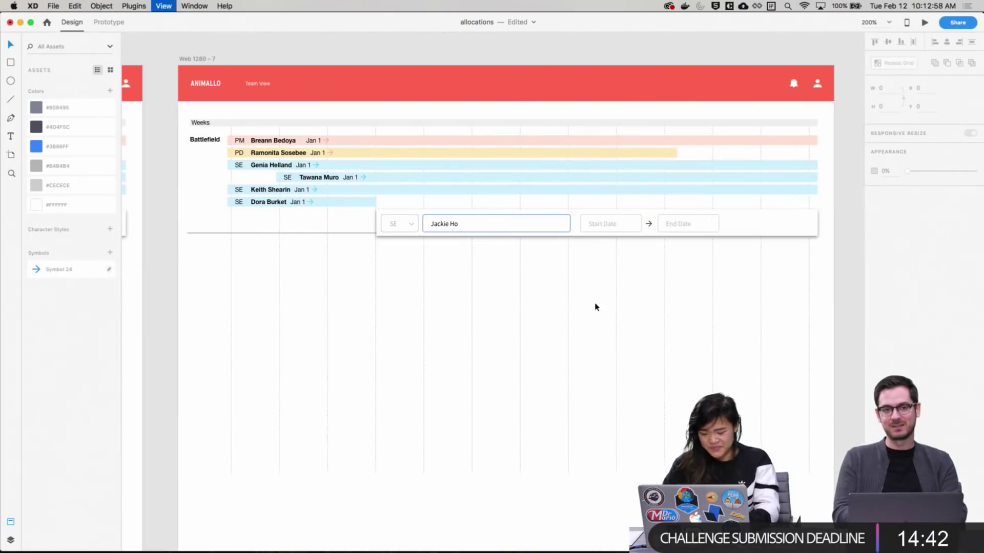
Give the Start Date box a blue #3B86FF border sampled with the eyedropper
left_click(596, 207)
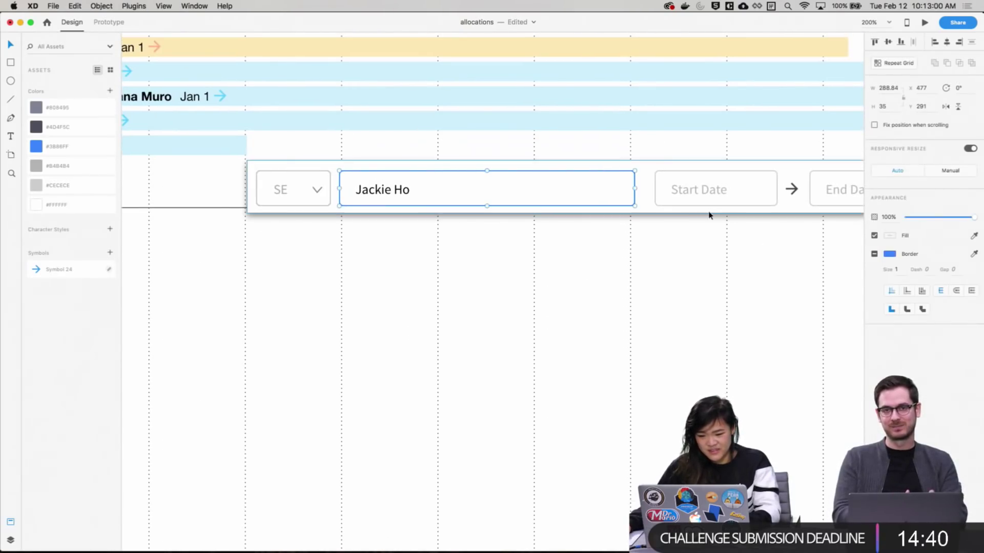
double_click(712, 205)
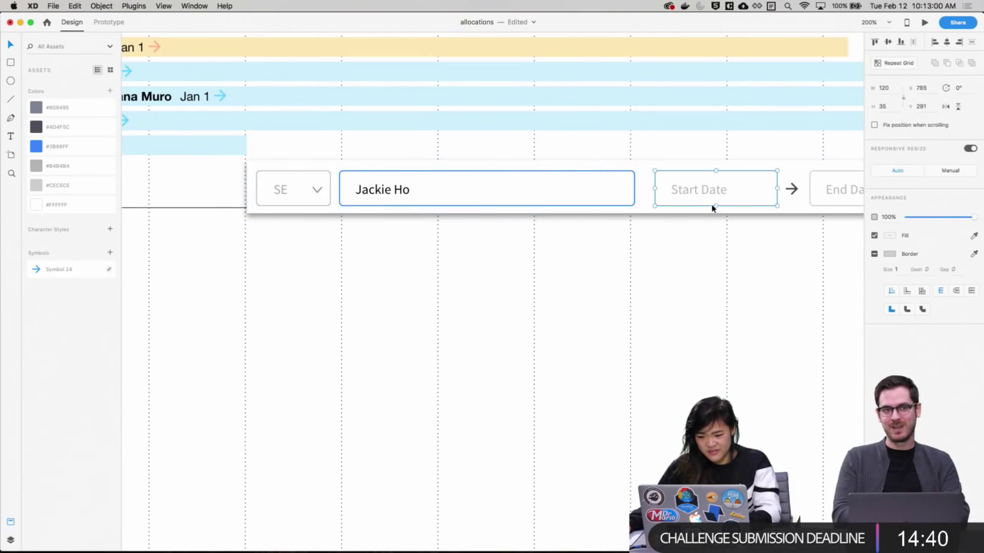
left_click(889, 255)
left_click(975, 255)
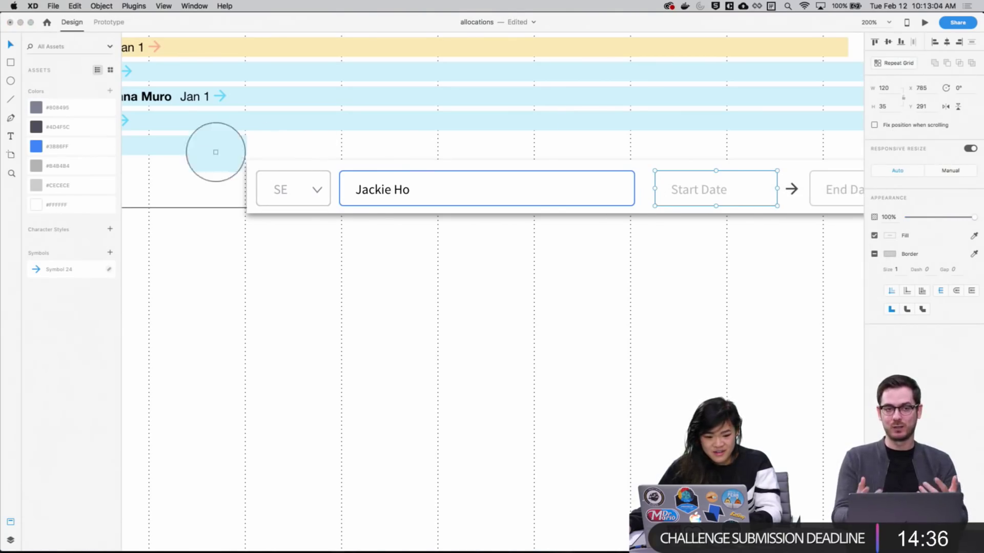
left_click(37, 147)
scroll(596, 260, "up", 3)
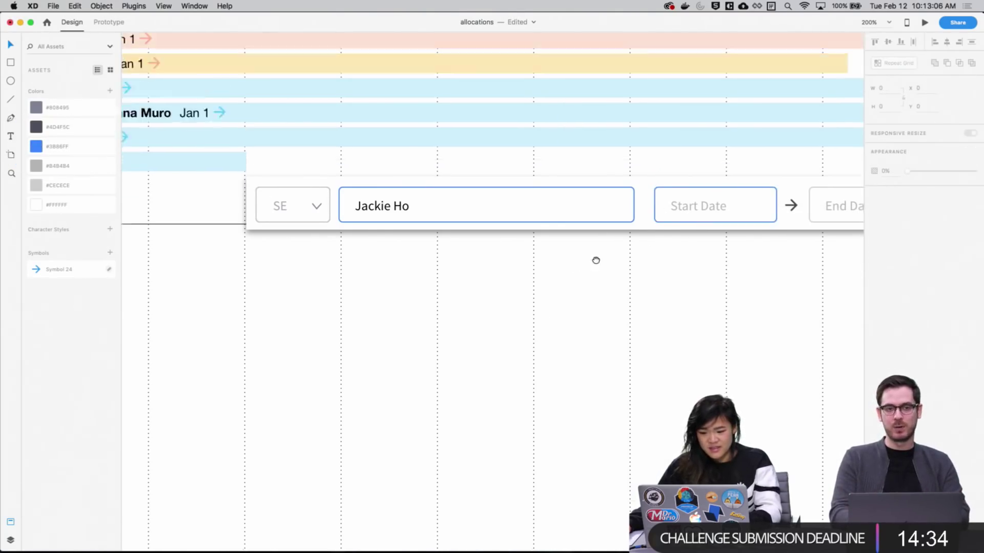
Select the member name box, trying a grey #CECECE fill and undoing it
left_click(617, 244)
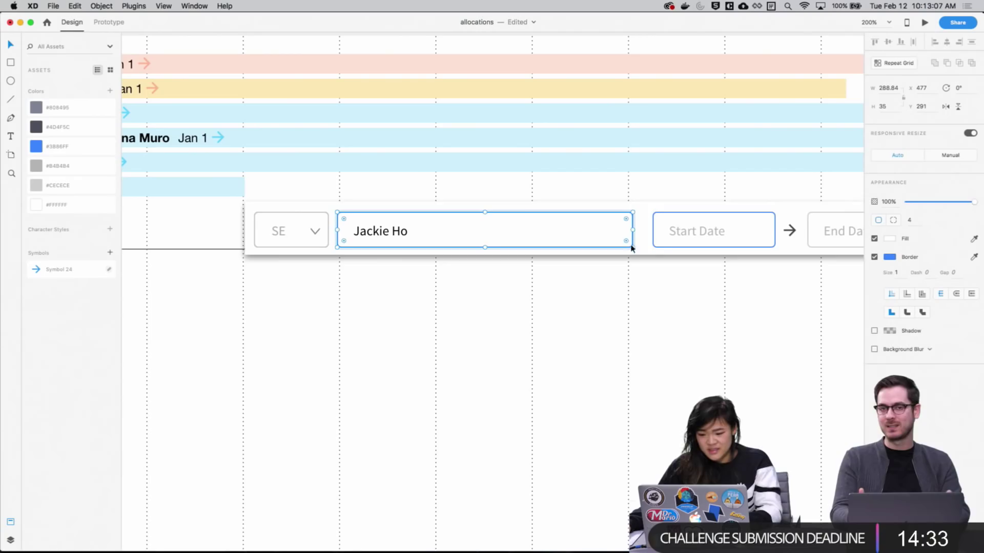
left_click(659, 247, "shift")
left_click(658, 305)
left_click_drag(637, 287, 559, 315)
left_click_drag(441, 318, 455, 322)
left_click(364, 248)
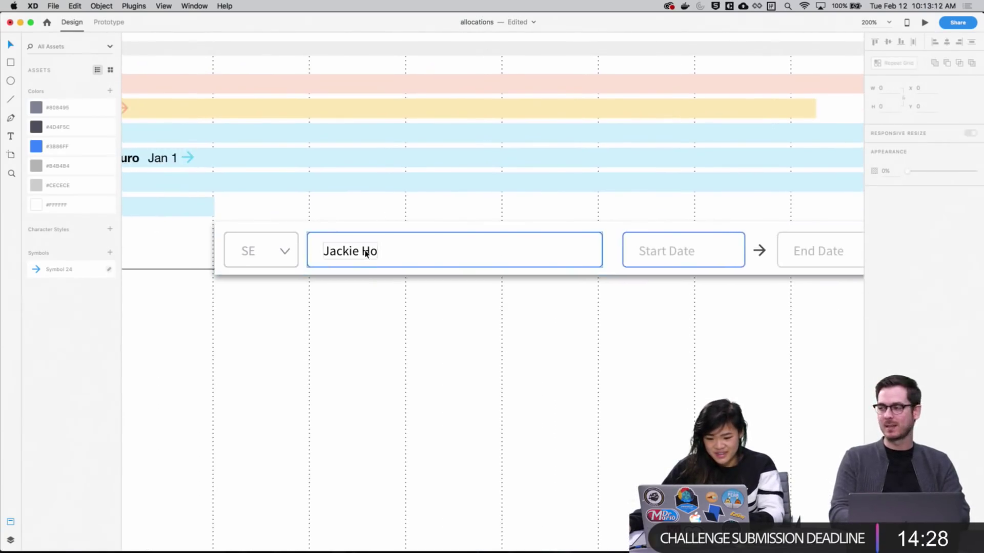
left_click(63, 185)
key("super+z")
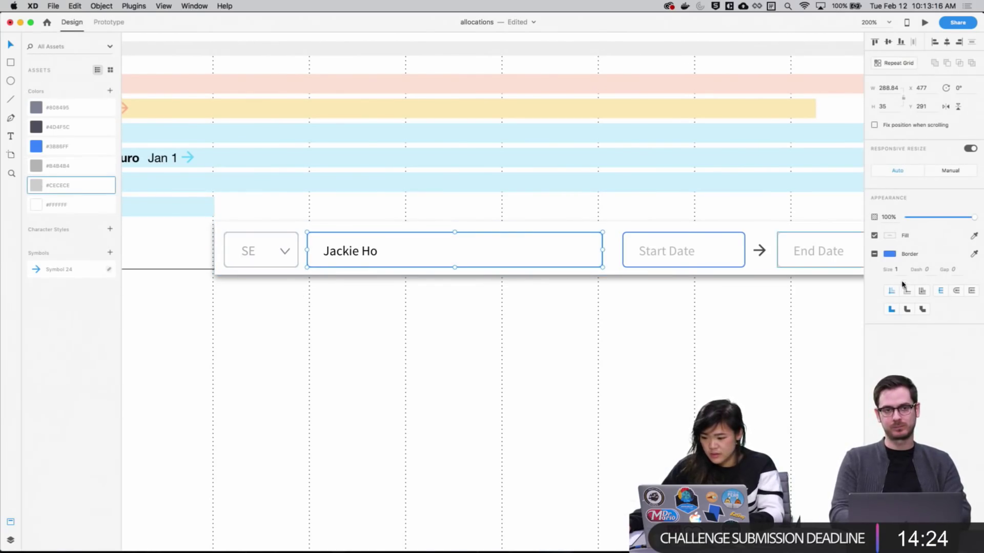
Apply the #CECECE colour asset as the member name box's border
left_click(890, 255)
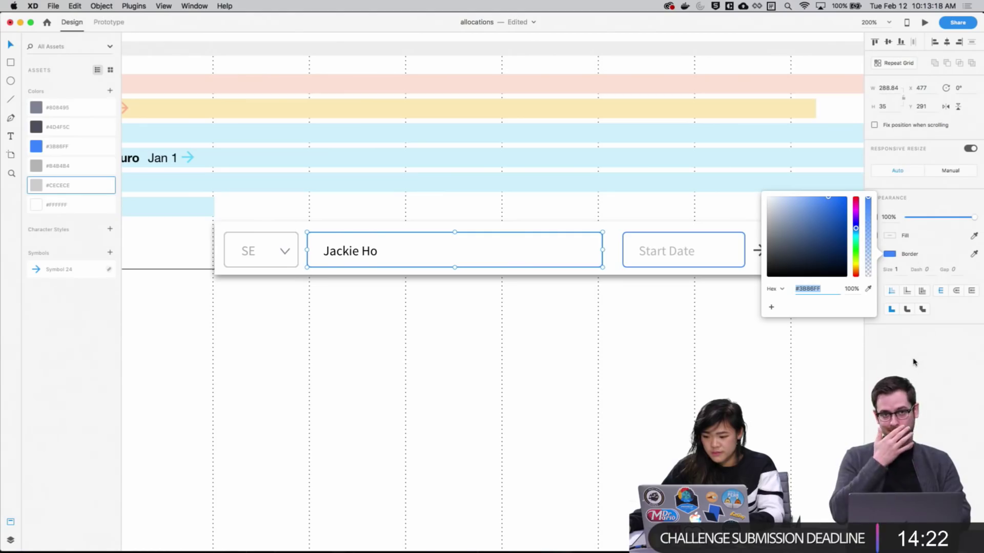
left_click(973, 254)
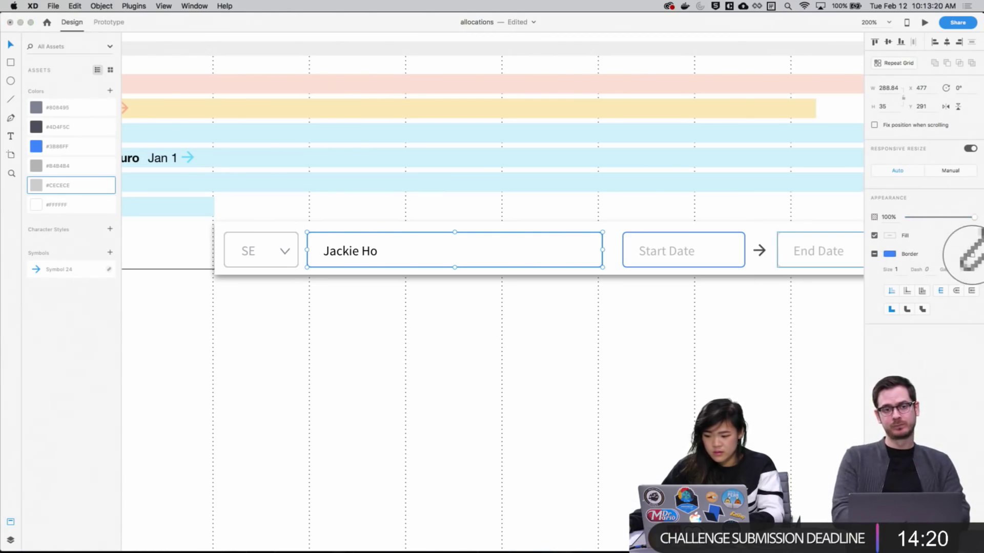
key("Escape")
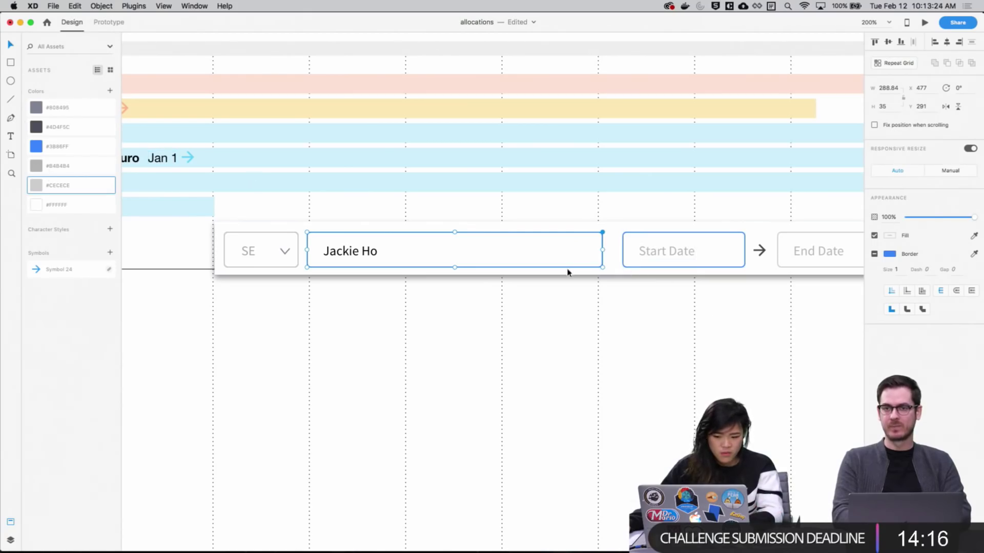
key("Escape")
left_click(547, 267)
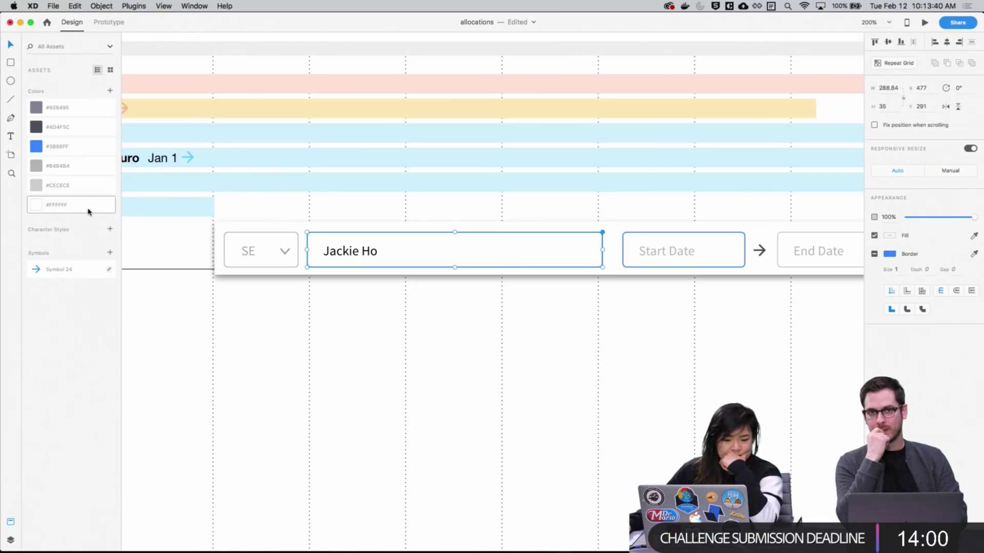
right_click(37, 189)
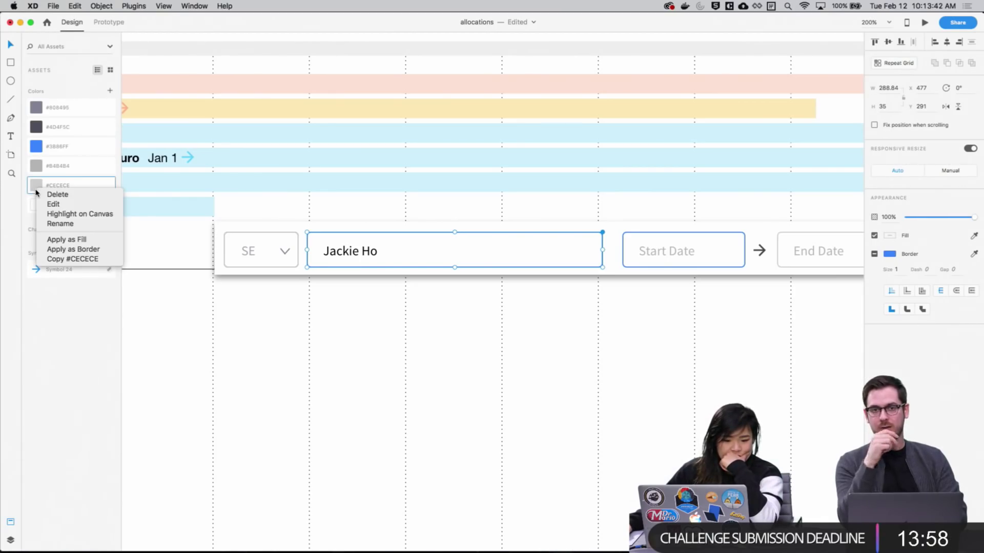
left_click(82, 250)
left_click(458, 325)
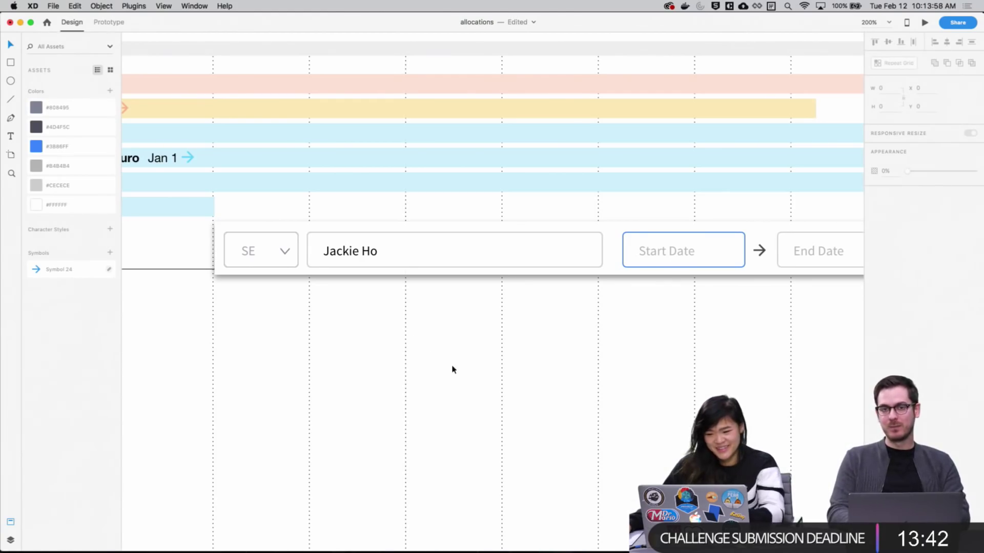
scroll(533, 331, "down", 2)
scroll(533, 331, "right", 1)
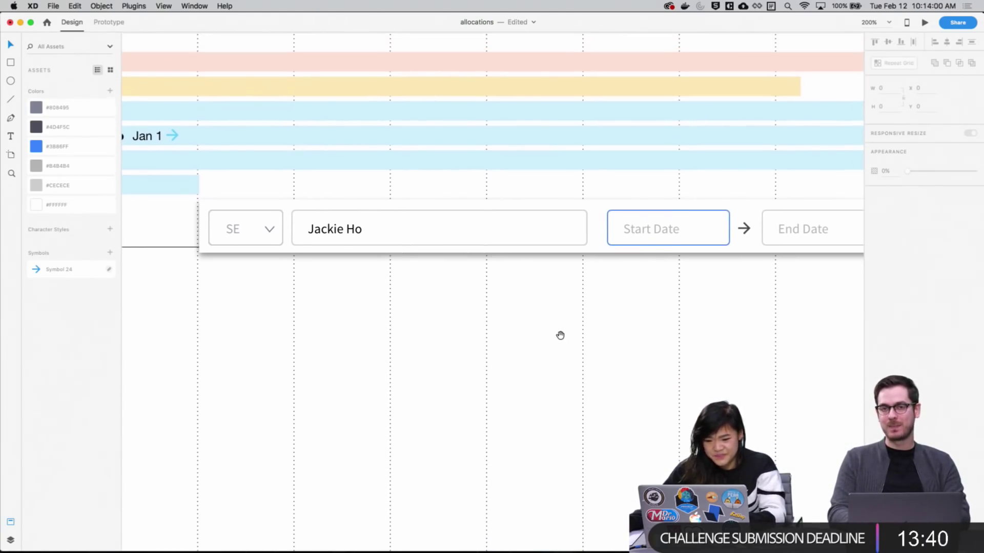
scroll(560, 336, "left", 10)
scroll(560, 336, "down", 1)
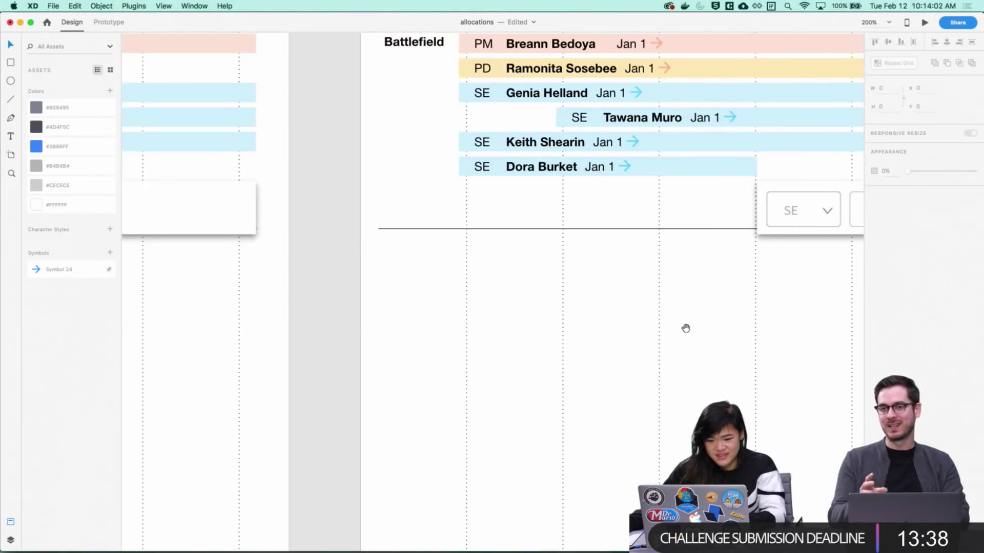
scroll(469, 326, "right", 10)
scroll(469, 326, "up", 1)
scroll(520, 319, "right", 1)
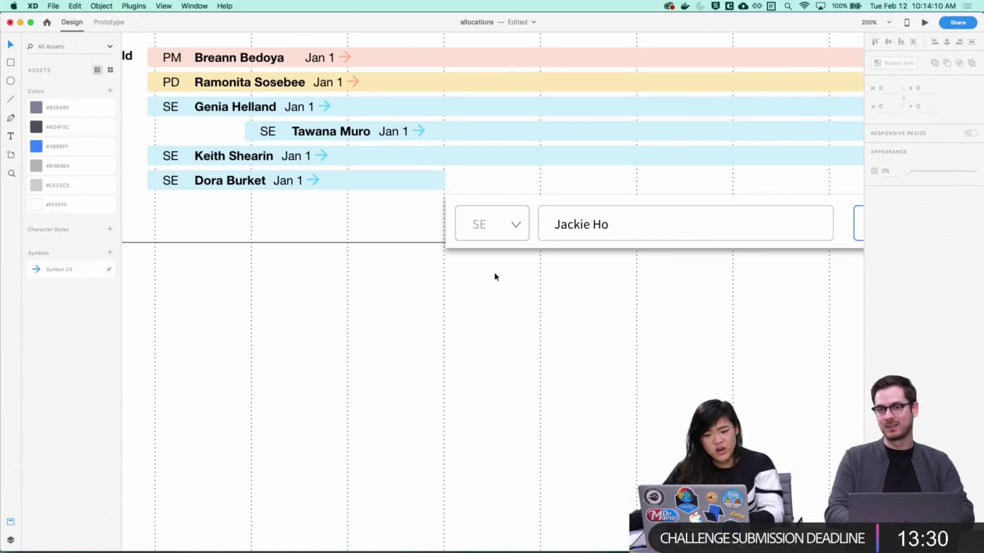
scroll(548, 292, "right", 5)
scroll(549, 292, "down", 1)
left_click_drag(549, 292, 526, 356)
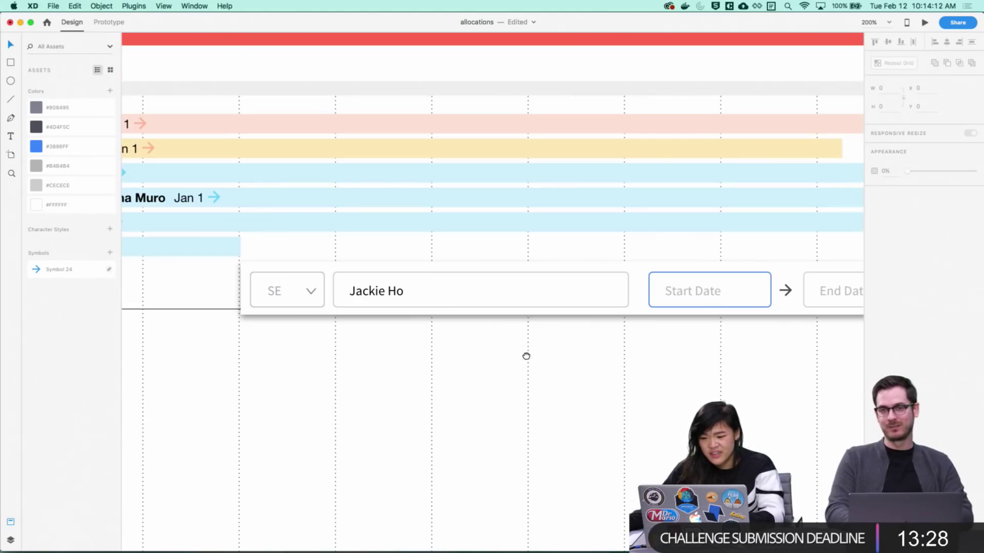
scroll(652, 351, "right", 3)
scroll(652, 352, "down", 2)
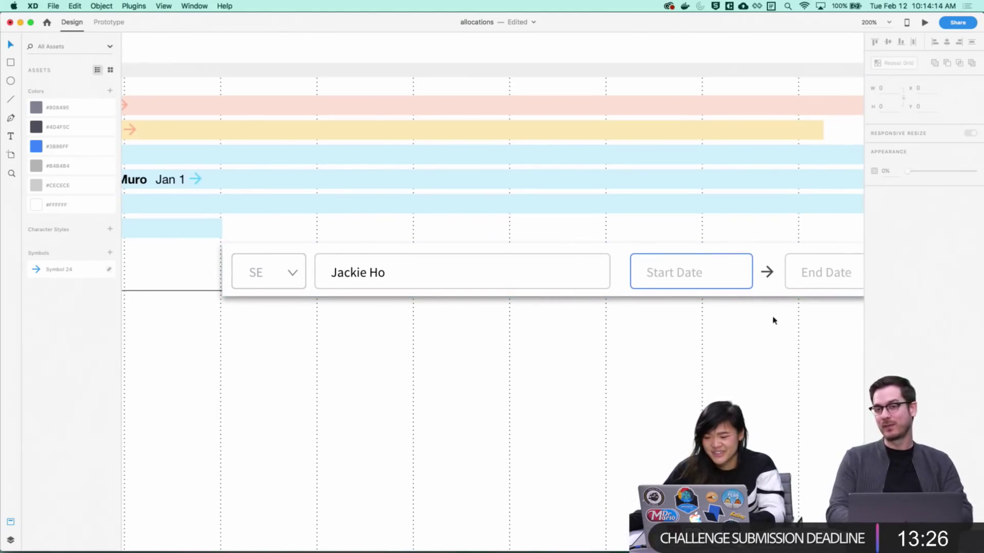
left_click_drag(738, 333, 687, 330)
left_click_drag(428, 384, 454, 365)
scroll(538, 358, "up", 1)
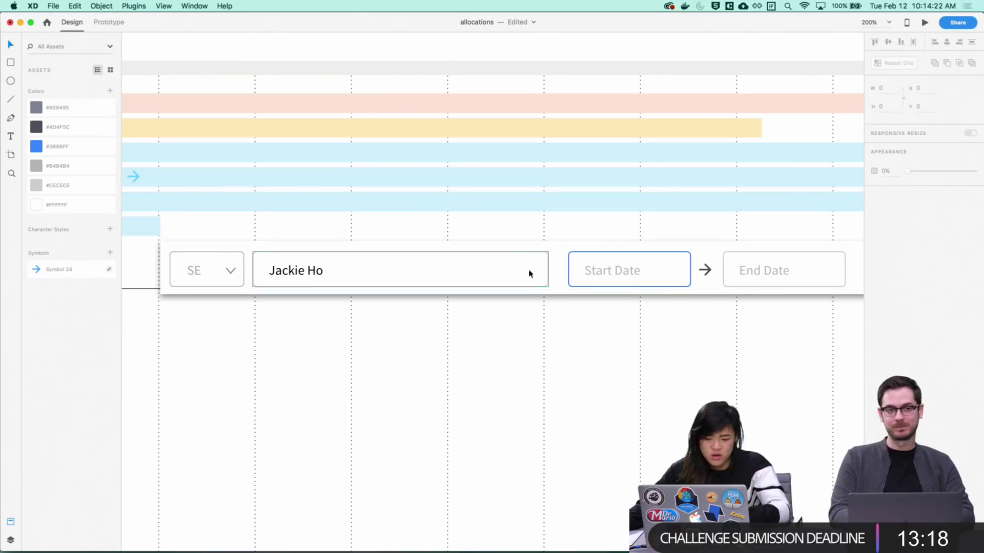
scroll(566, 325, "left", 8)
scroll(618, 329, "left", 8)
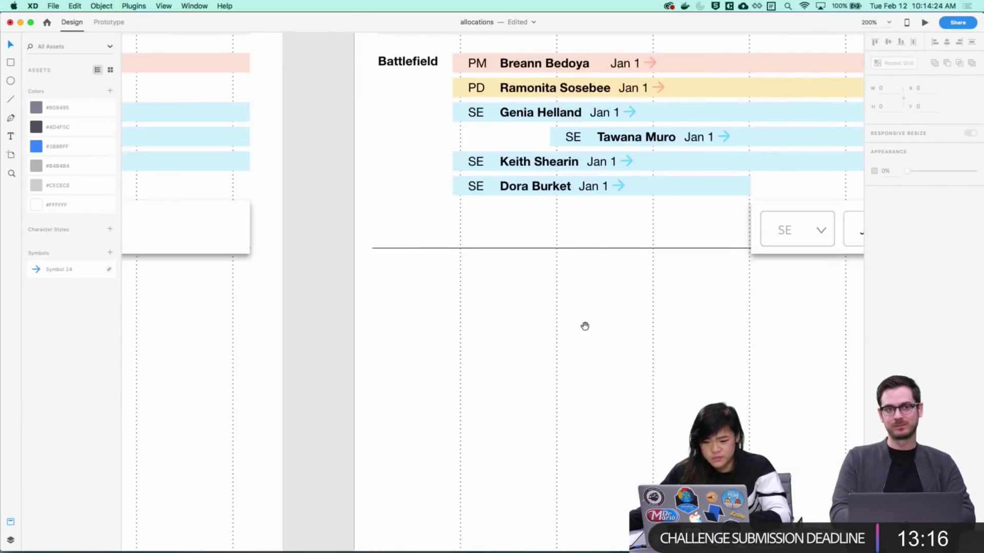
scroll(584, 325, "right", 14)
scroll(625, 272, "left", 5)
scroll(626, 272, "up", 1)
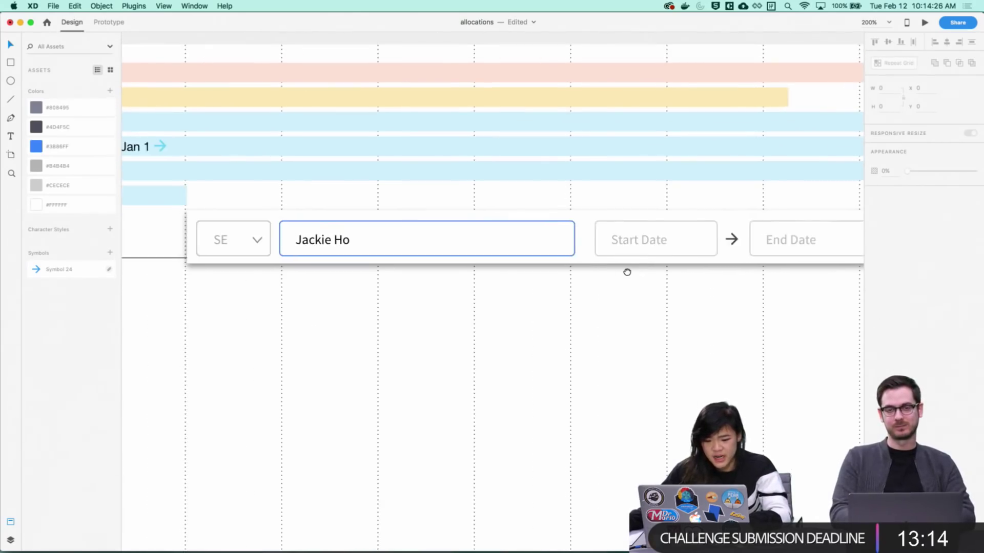
scroll(570, 296, "right", 15)
scroll(479, 279, "left", 15)
scroll(217, 304, "right", 3)
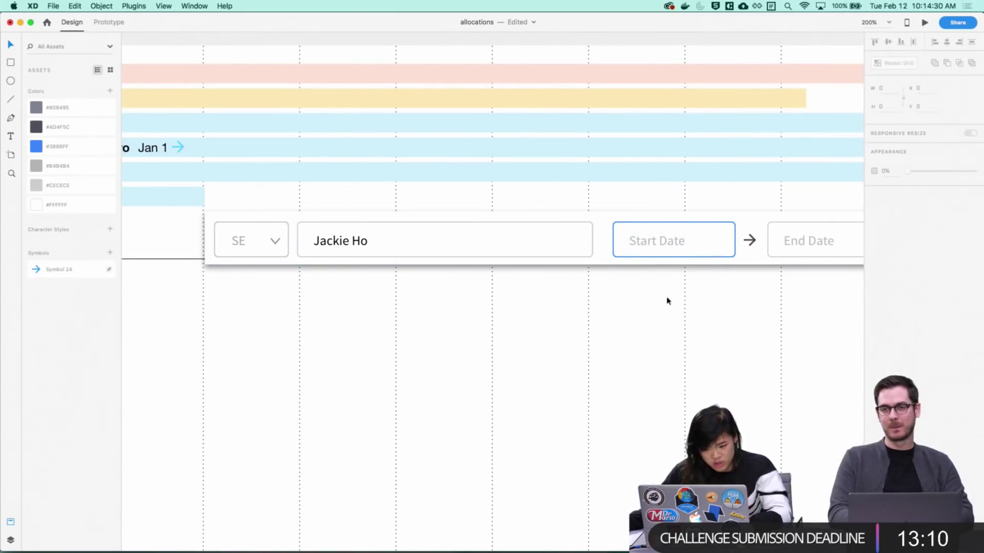
scroll(398, 232, "right", 4)
scroll(398, 232, "down", 2)
scroll(362, 325, "right", 2)
scroll(362, 324, "up", 2)
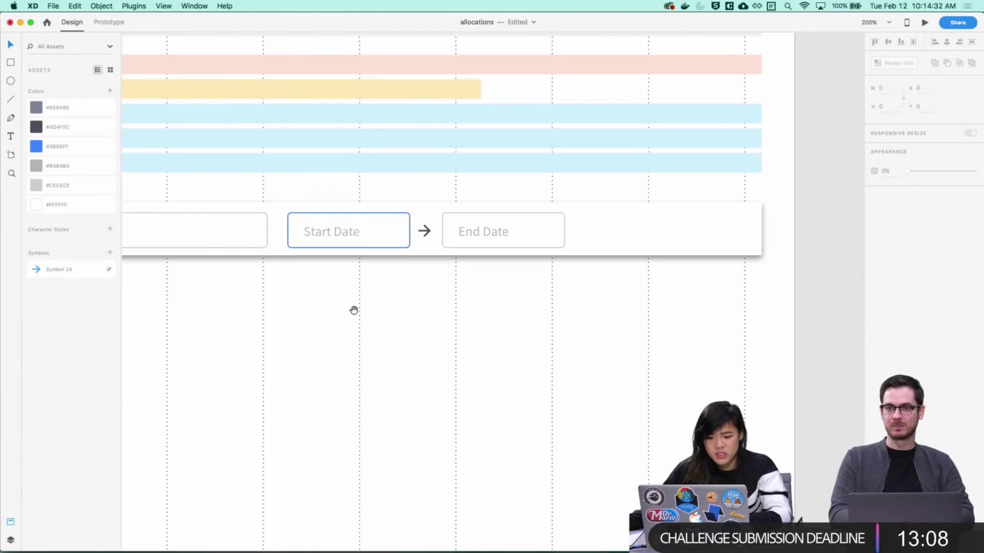
left_click_drag(354, 309, 471, 367)
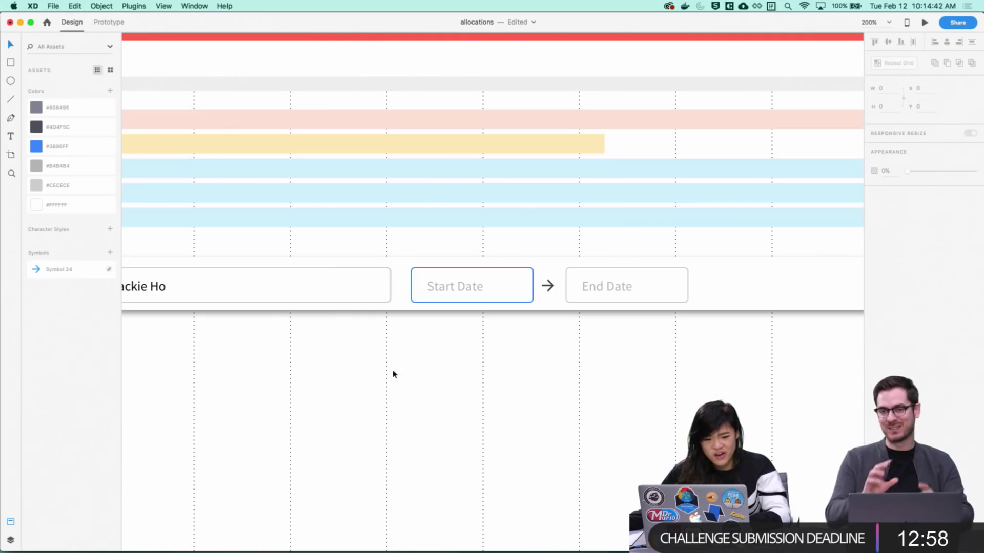
scroll(454, 364, "down", 1)
scroll(455, 364, "left", 2)
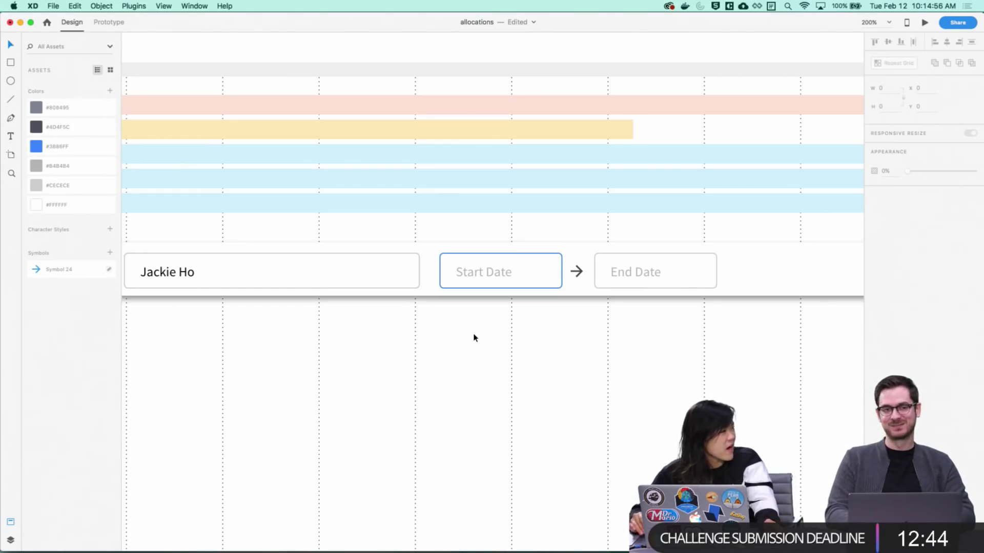
Zoom in on the start and end date fields of the timeline artboard
key("super+1")
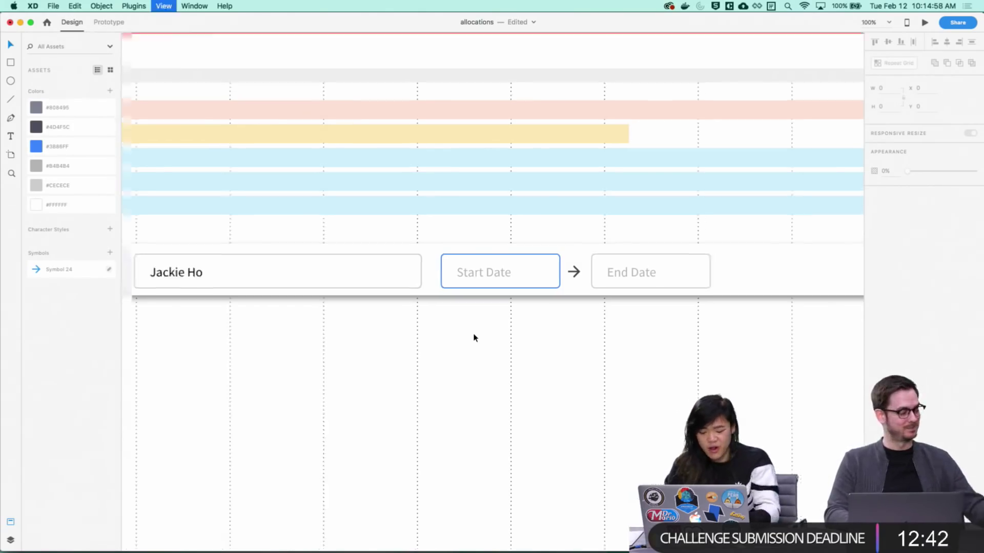
left_click_drag(472, 336, 515, 337)
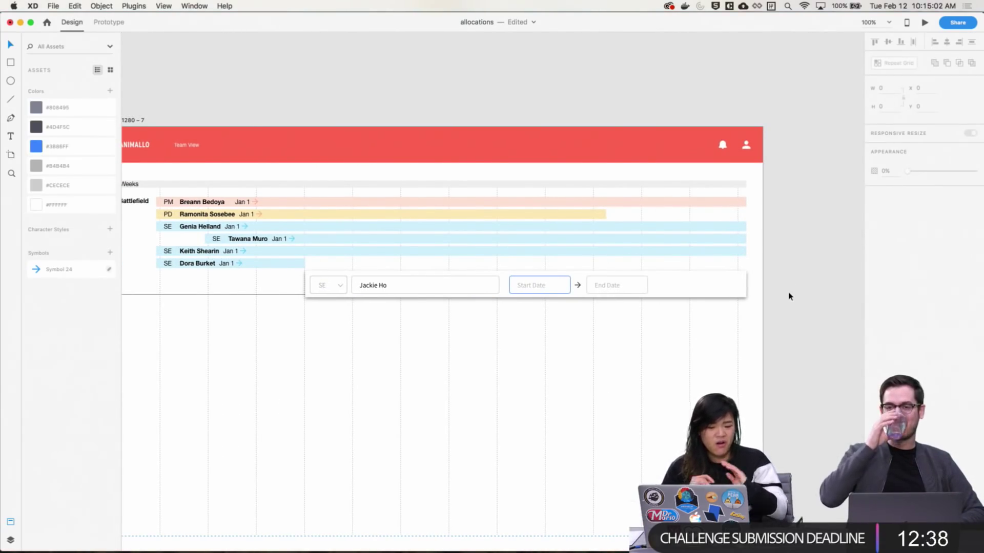
key("z")
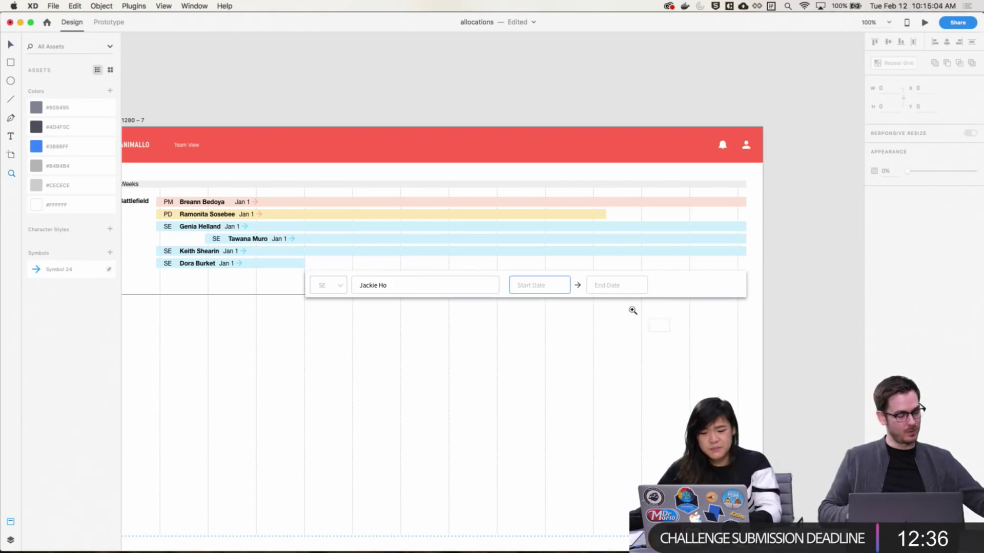
left_click_drag(669, 332, 502, 263)
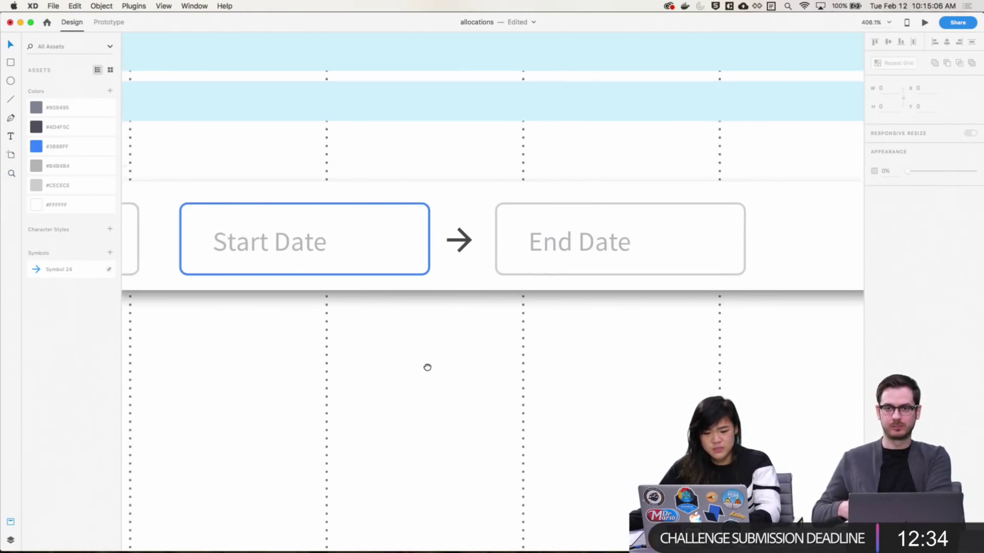
Save the allocations document and switch over to Chrome
scroll(528, 343, "left", 3)
left_click_drag(621, 316, 547, 332)
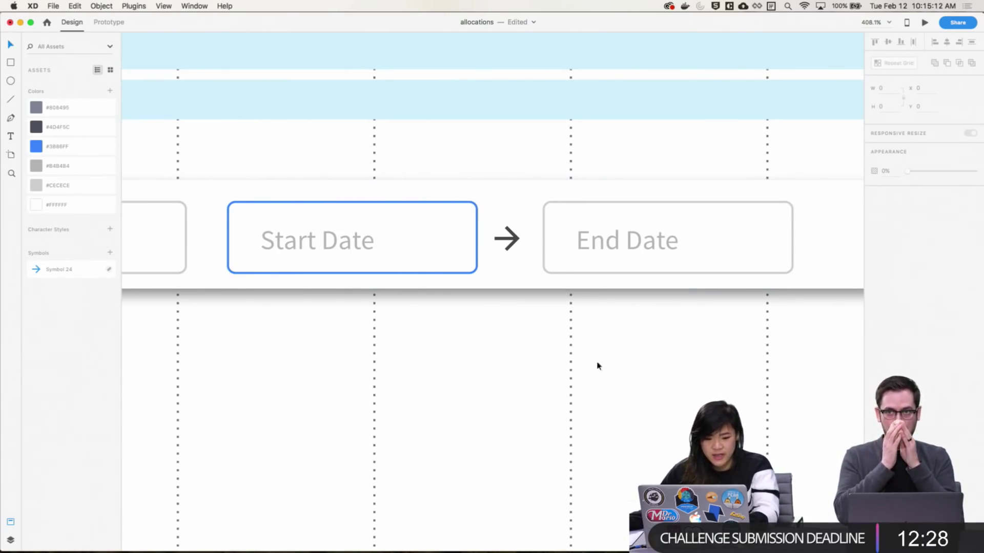
left_click_drag(452, 423, 474, 398)
key("super+s")
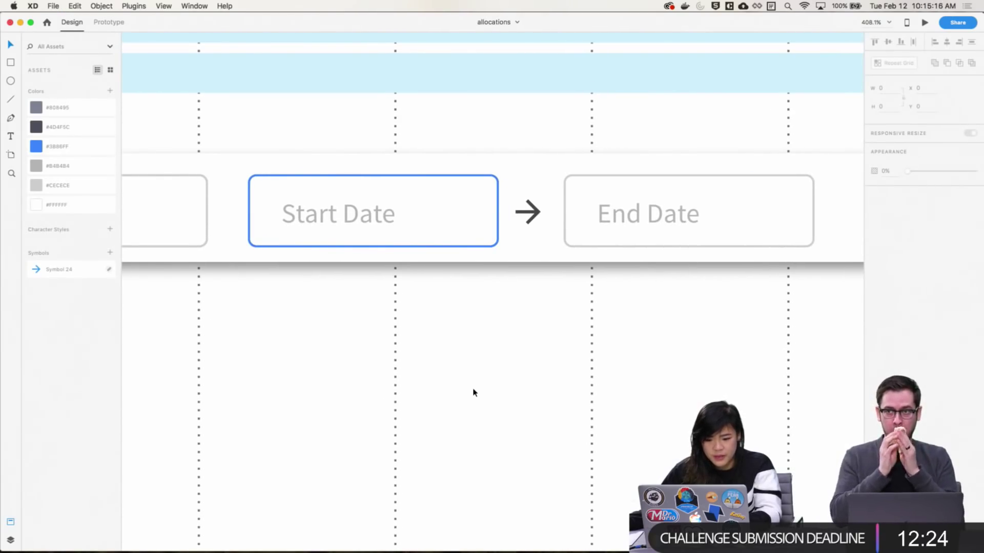
key("super+Tab")
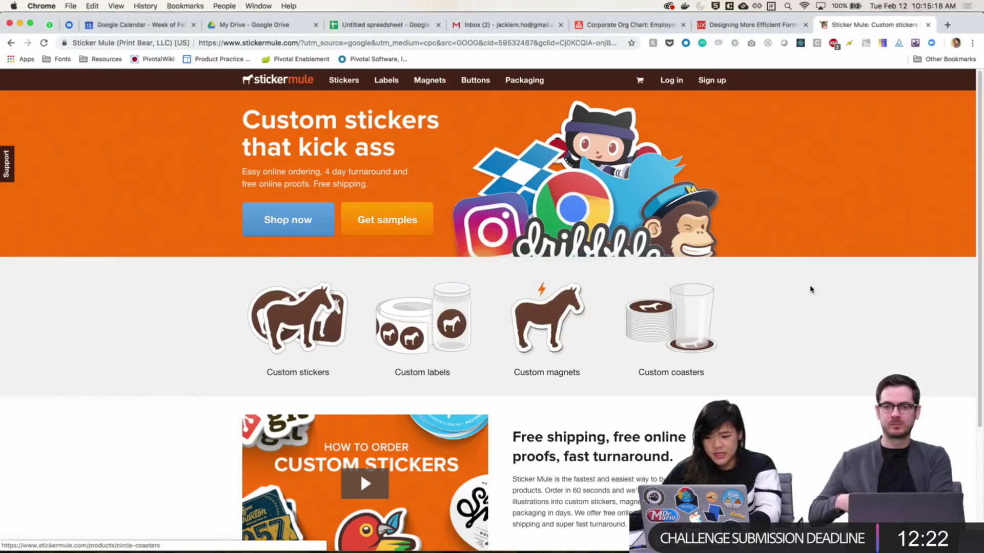
Create and save a Tuesday afternoon event in Google Calendar's week view
key("super+t")
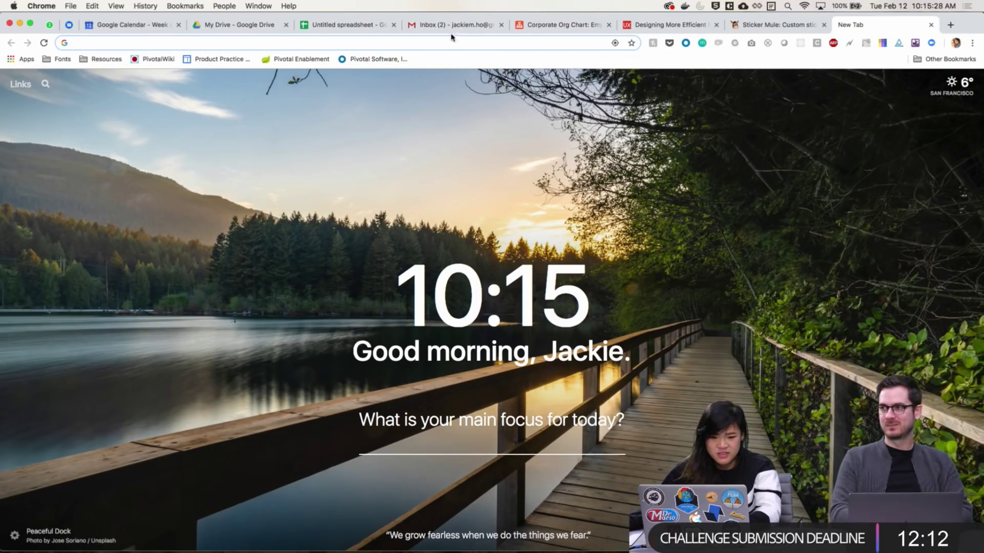
left_click(164, 26)
left_click(481, 294)
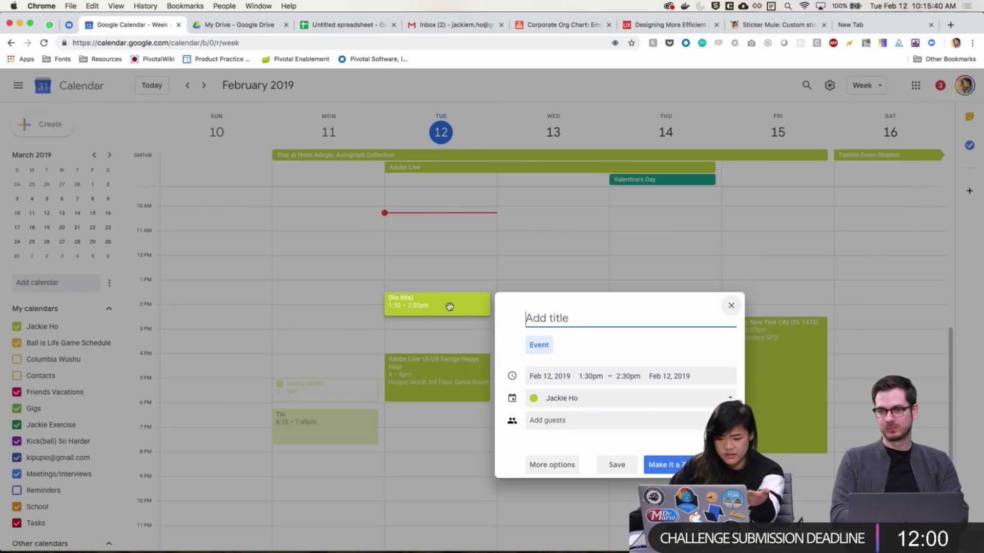
left_click(592, 377)
scroll(610, 412, "down", 7)
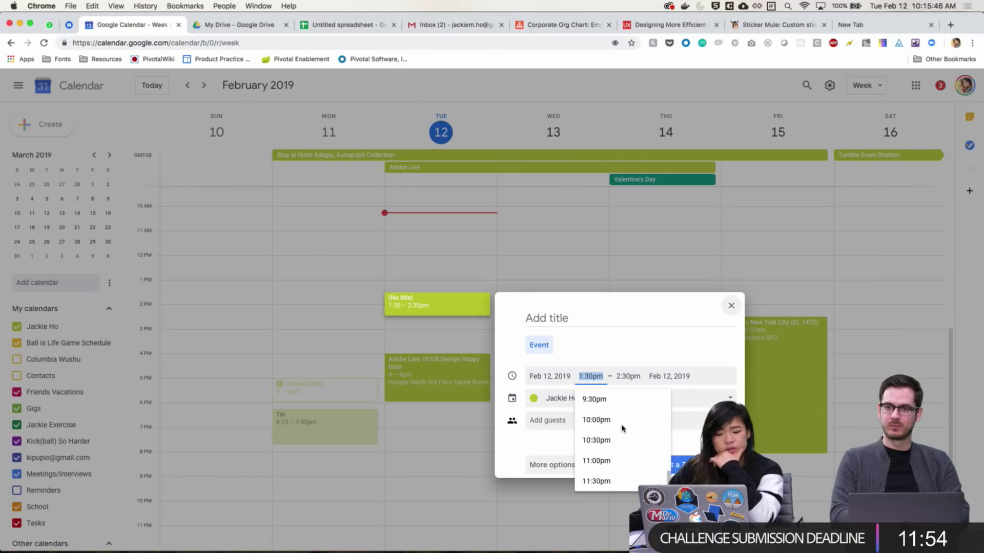
left_click(606, 347)
left_click(562, 376)
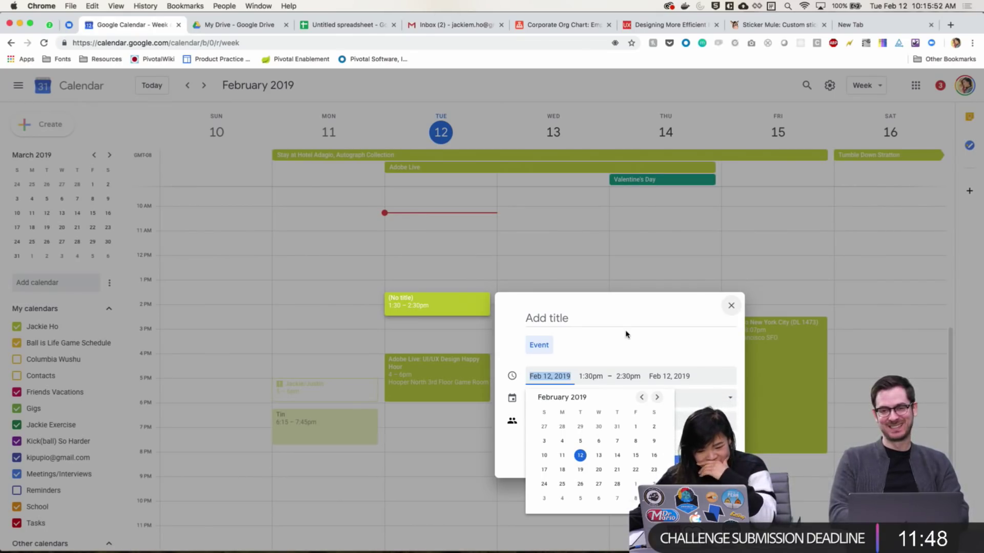
left_click(598, 455)
left_click(617, 464)
Open another 1pm Tuesday event in full edit, browse its date picker, then discard it
left_click(414, 290)
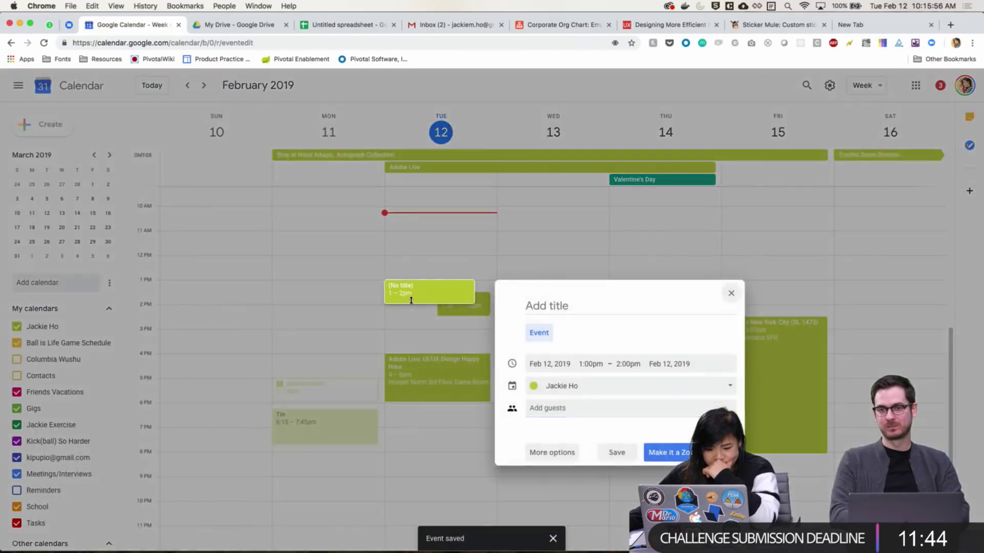
left_click(551, 450)
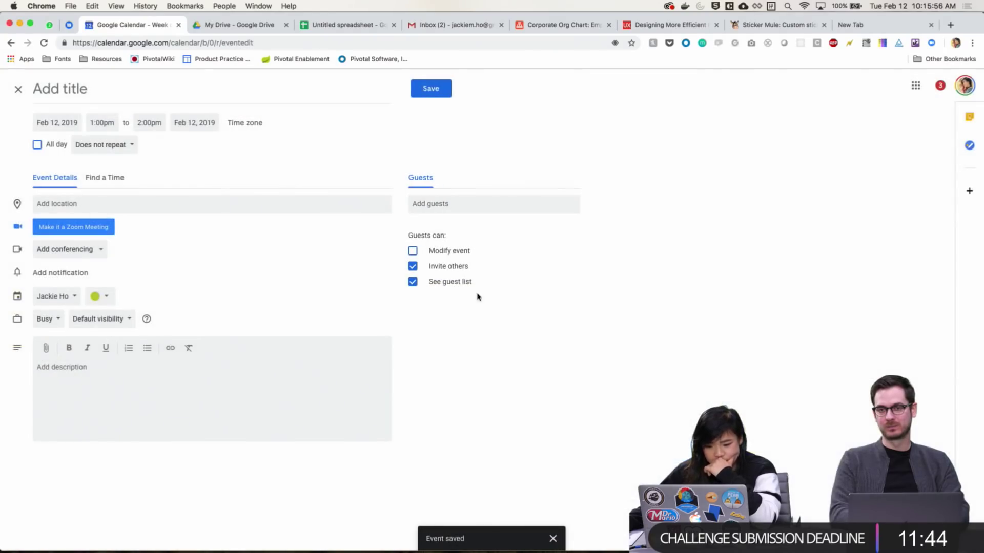
left_click(48, 121)
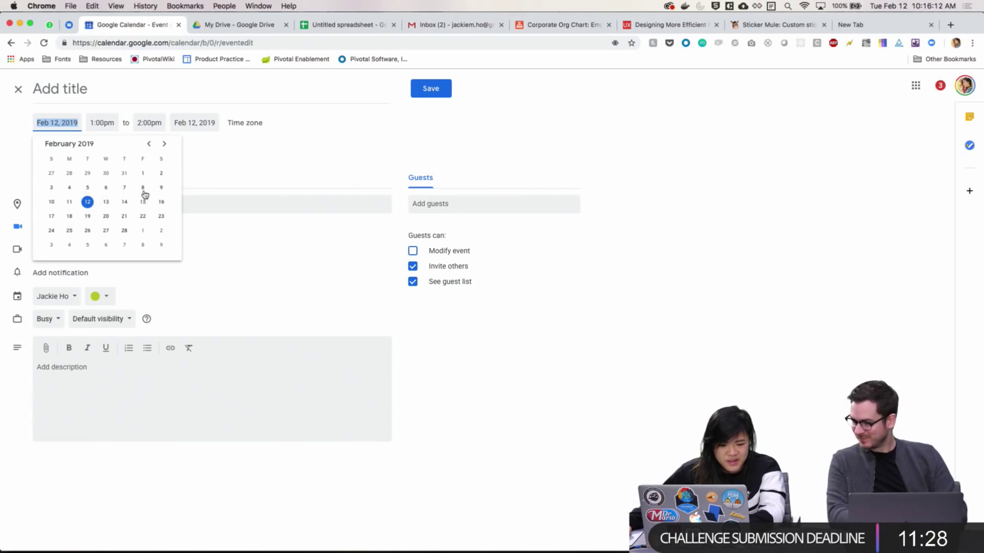
left_click(164, 144)
left_click(164, 144)
left_click(164, 145)
left_click(164, 144)
left_click(164, 144)
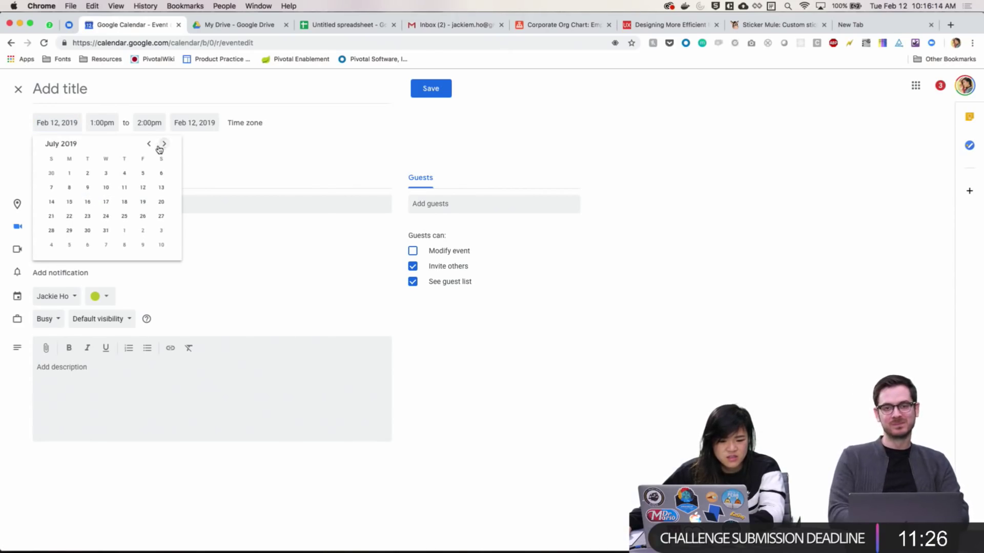
left_click(149, 145)
left_click(149, 145)
left_click(149, 145)
left_click(236, 176)
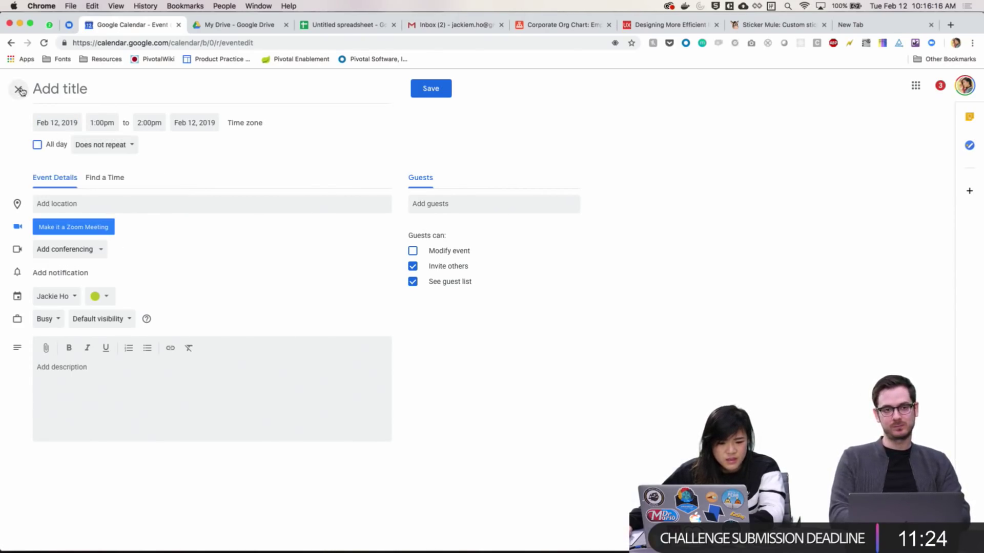
left_click(18, 88)
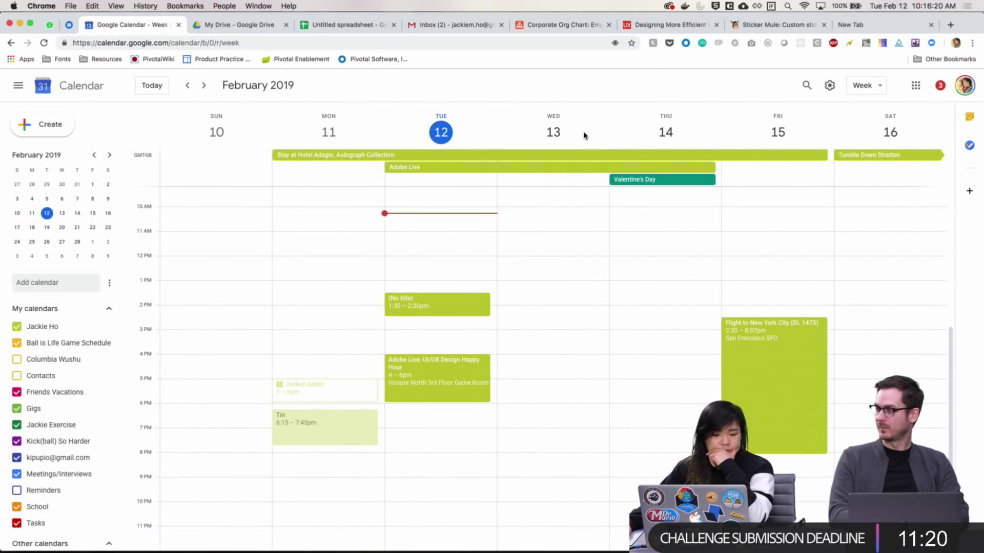
Load Google Flights and set New York City as the flight destination
left_click(860, 24)
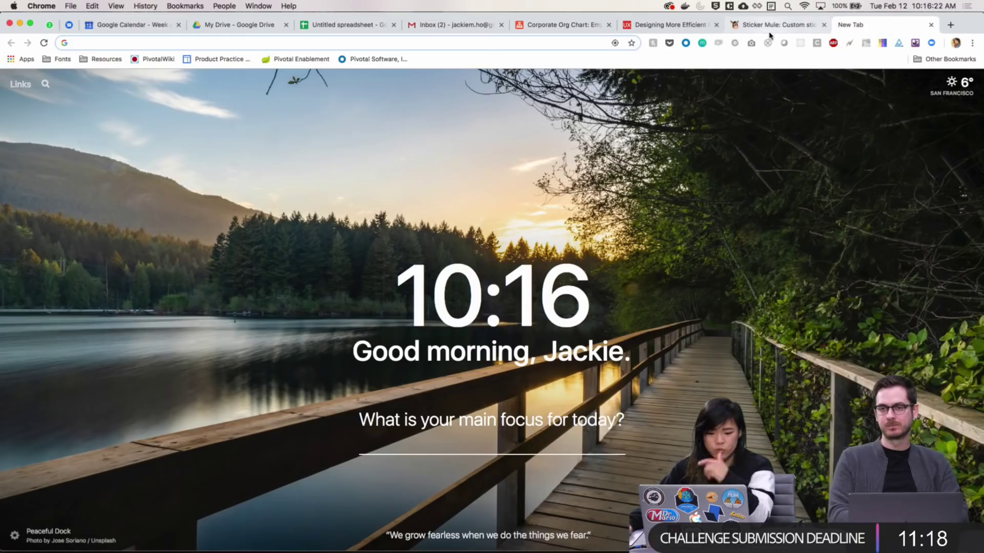
type("flights")
key("Return")
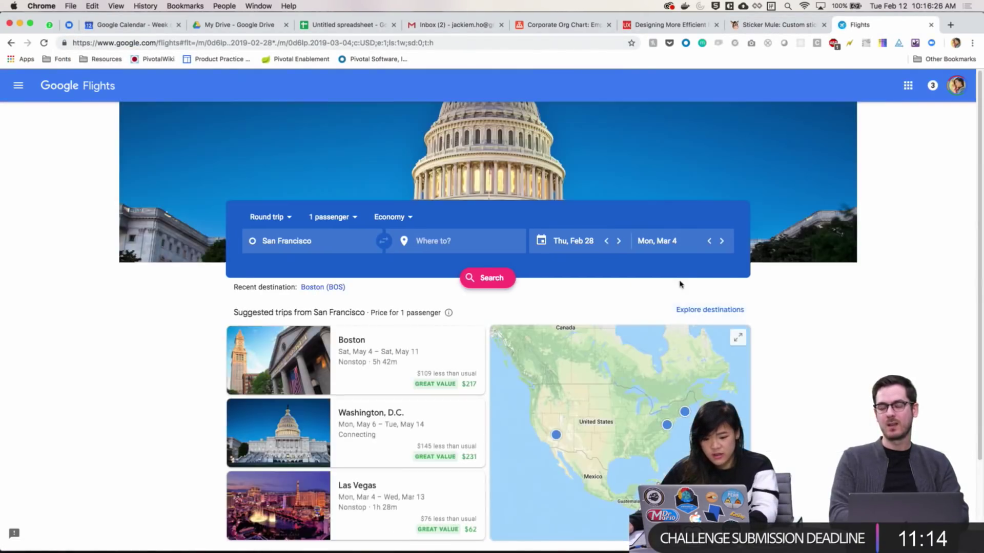
left_click(482, 244)
type("new york")
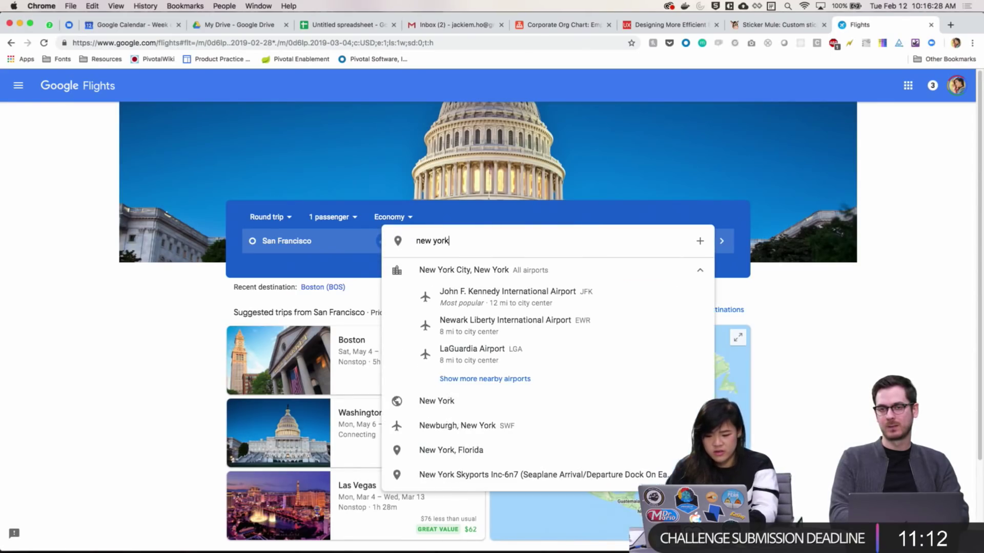
left_click(468, 269)
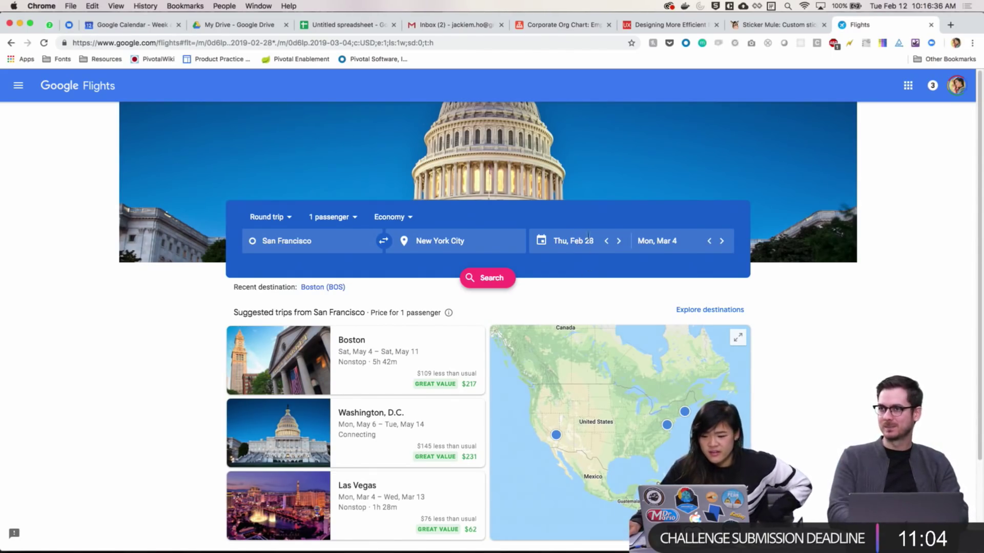
left_click(584, 239)
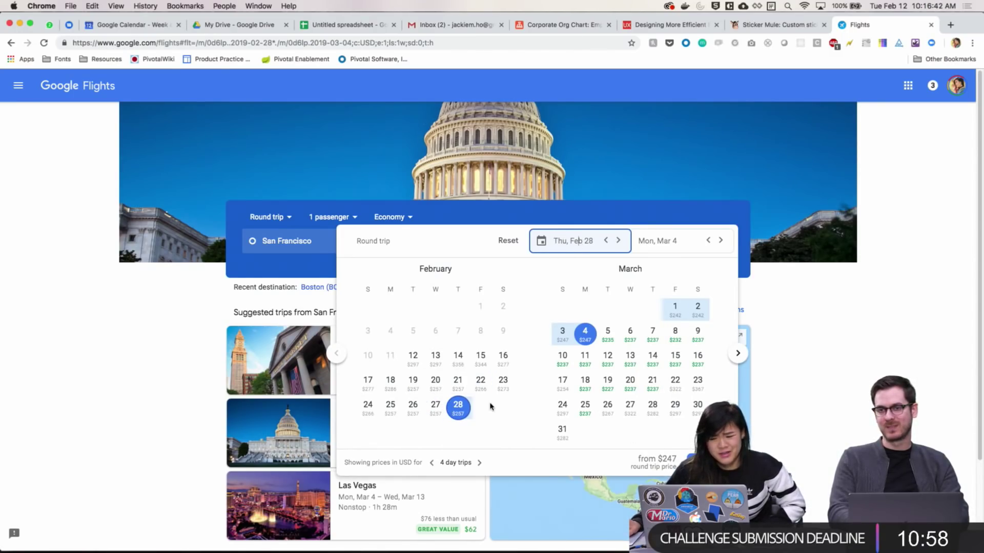
Replace the Google Flights page with the Airbnb home page
left_click(491, 44)
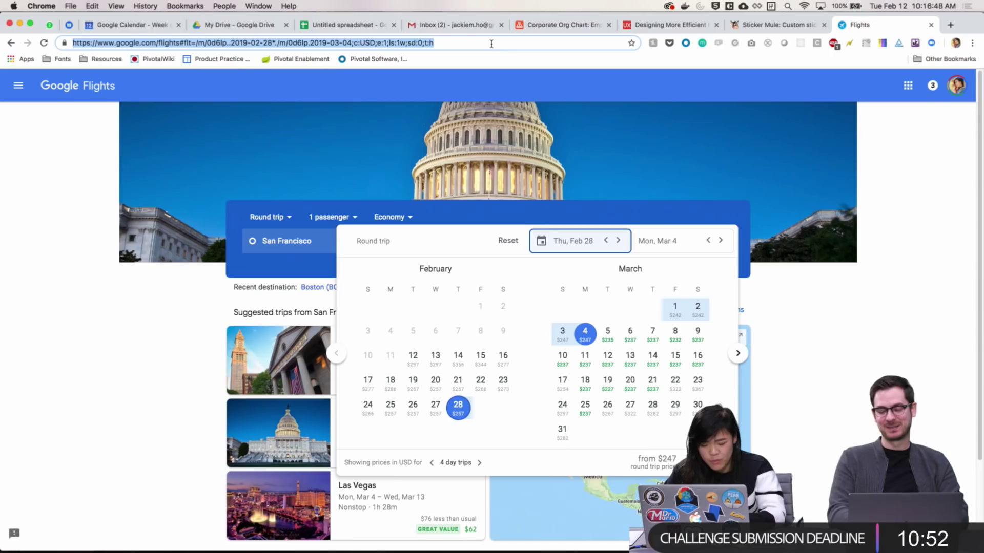
type("airbnb.com")
key("Return")
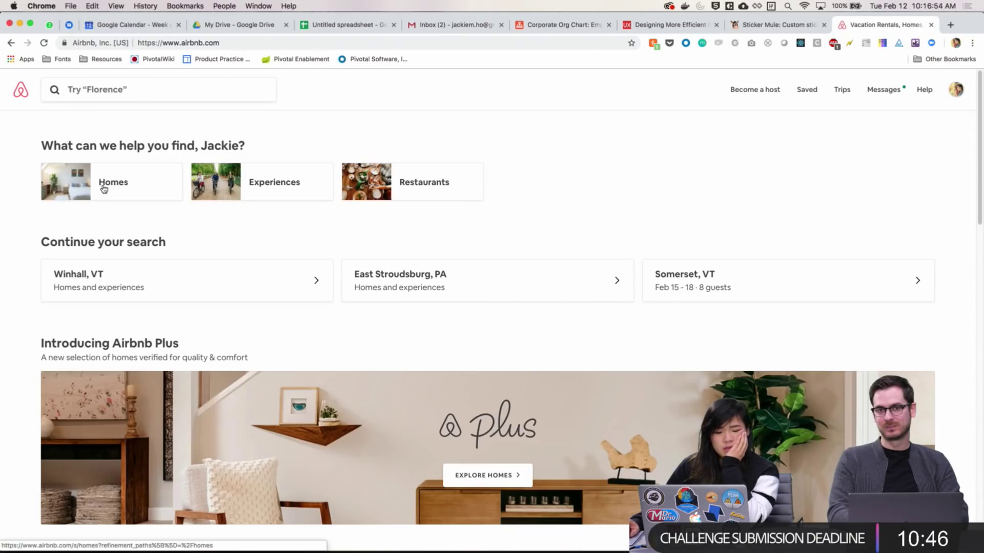
Browse Airbnb Homes and pick February 18 as the check-in date
left_click(151, 179)
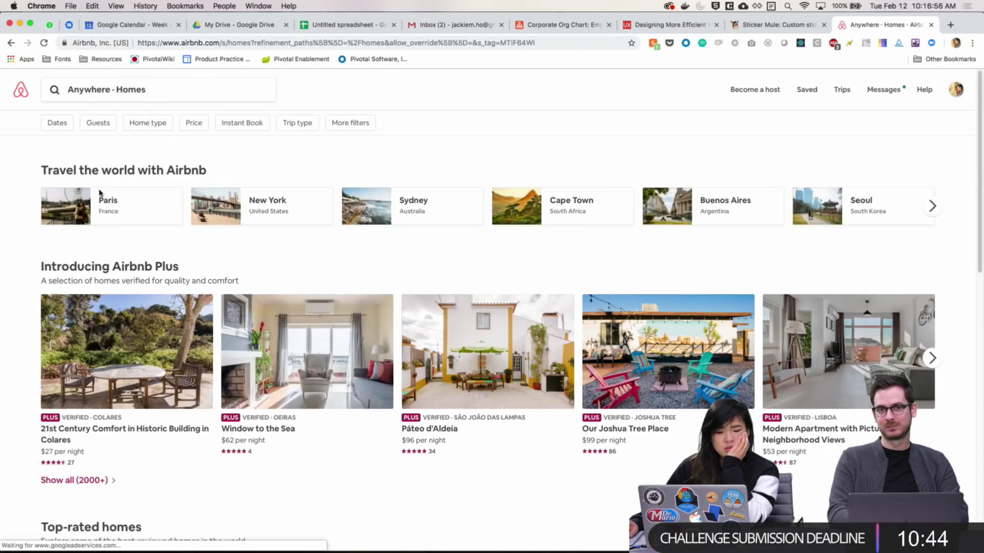
left_click(50, 125)
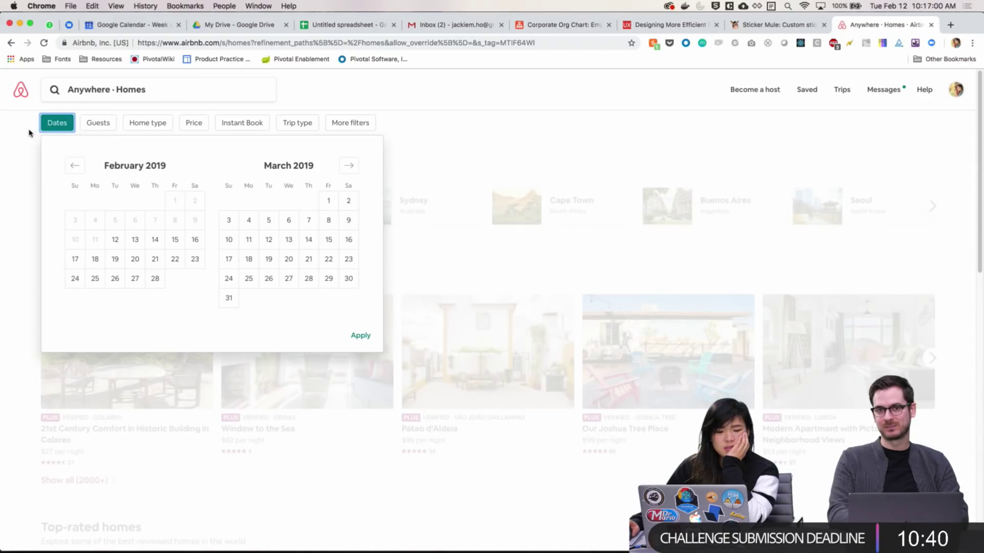
left_click(29, 131)
left_click(66, 125)
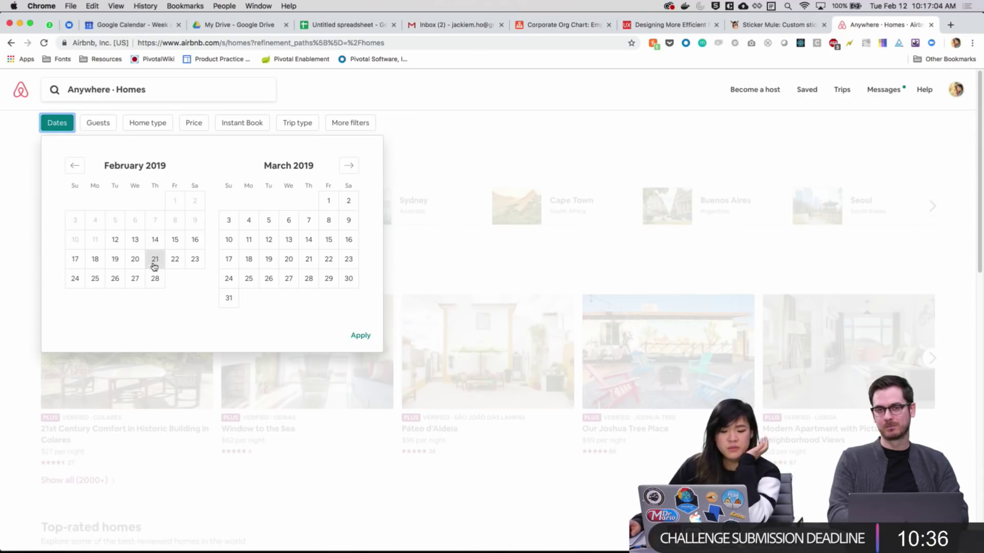
left_click(95, 260)
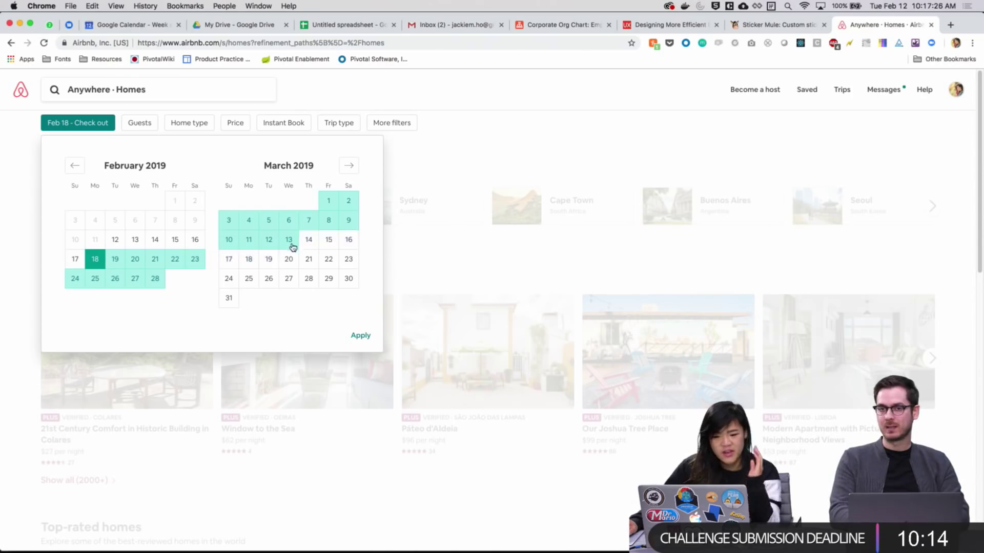
Bring the allocations XD design forward and pan across the team timeline artboards
key("ctrl+Up")
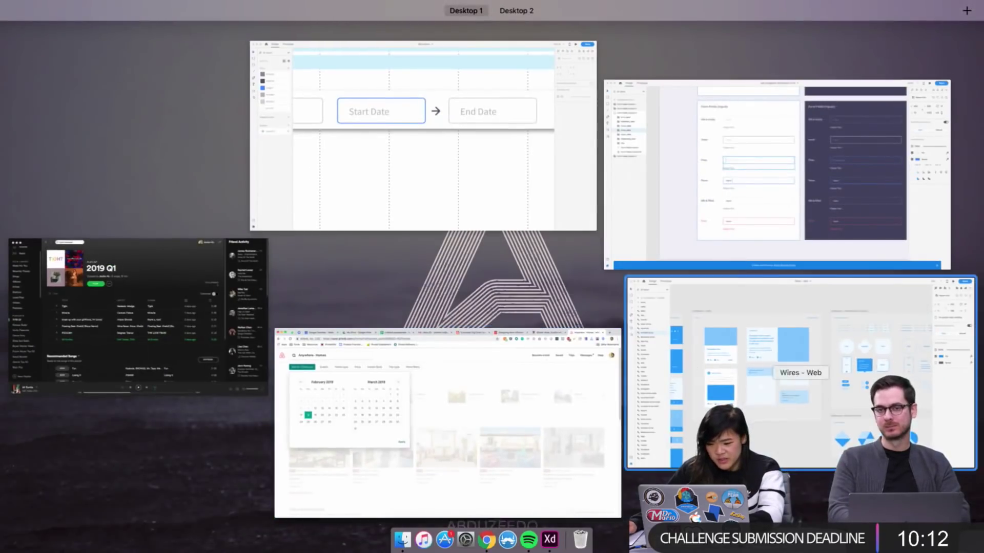
left_click(438, 196)
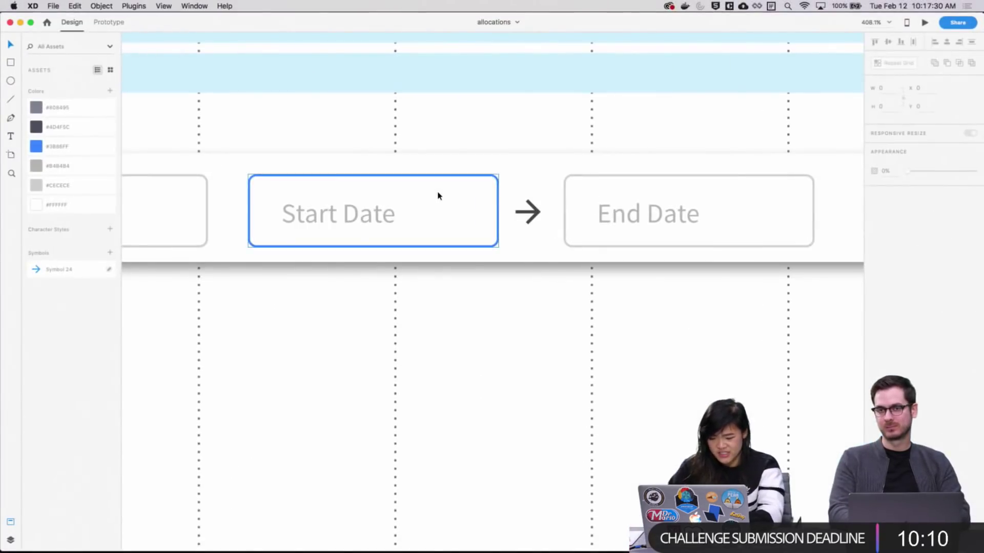
scroll(437, 193, "down", 5)
scroll(410, 332, "down", 2)
scroll(411, 332, "right", 10)
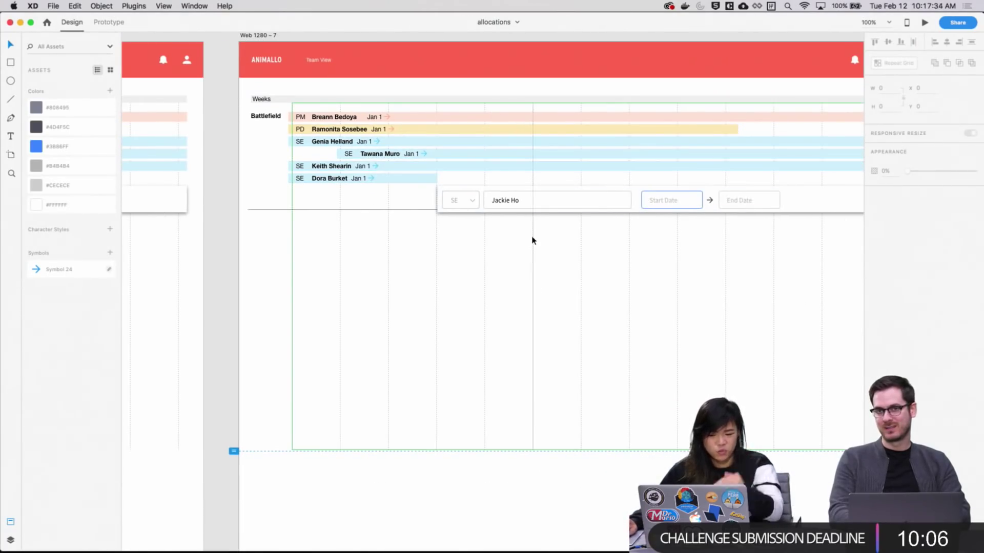
scroll(462, 358, "right", 10)
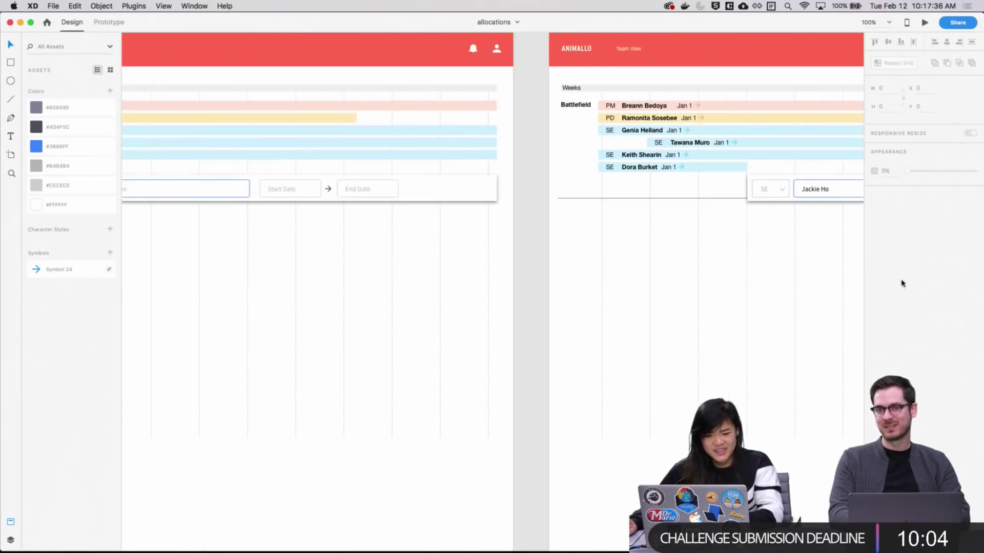
scroll(389, 235, "left", 10)
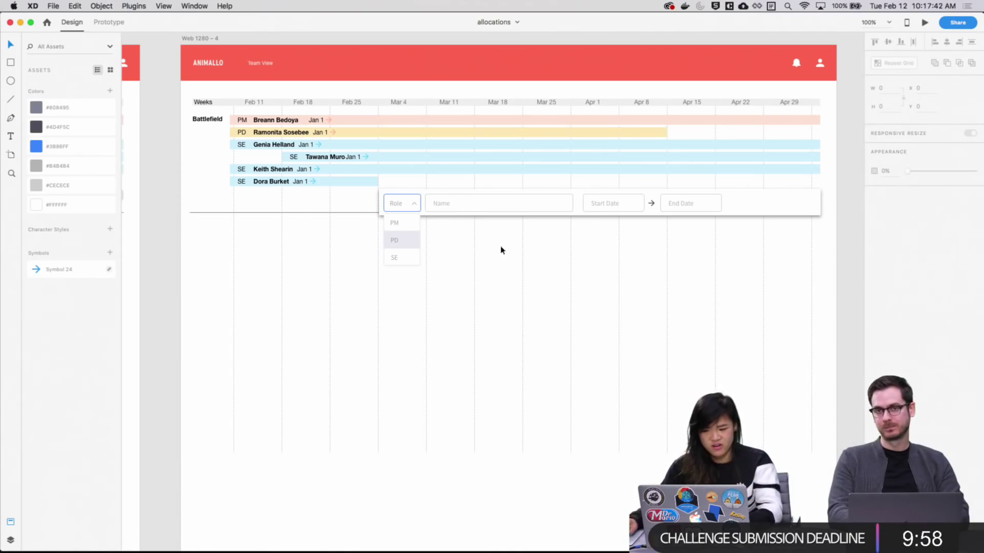
scroll(411, 342, "right", 15)
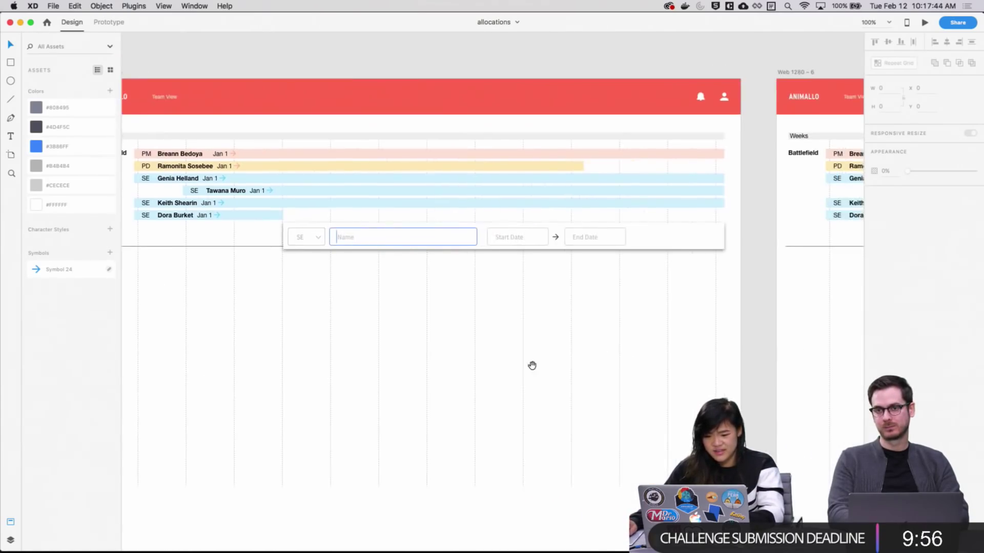
left_click_drag(582, 413, 658, 366)
scroll(713, 224, "right", 10)
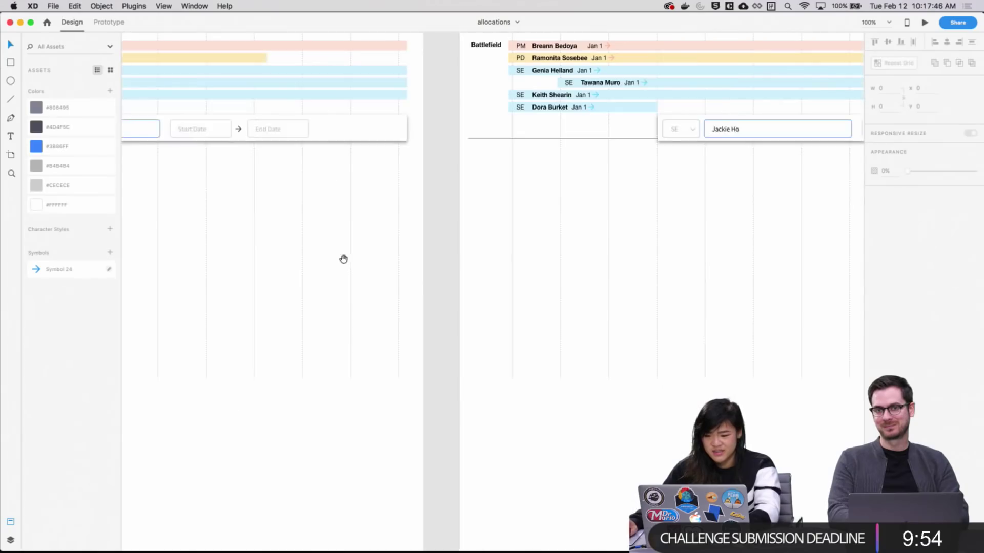
key("super+Tab")
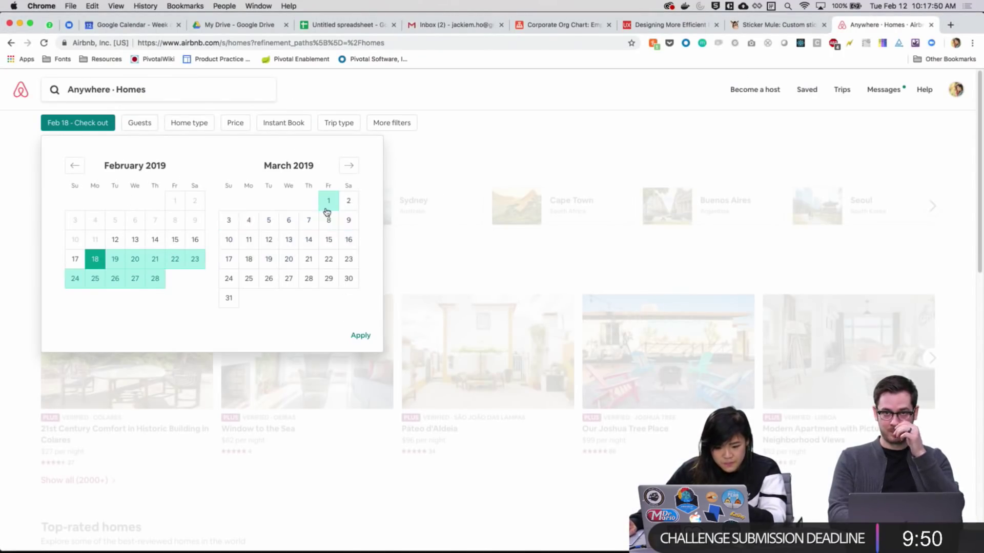
left_click(352, 164)
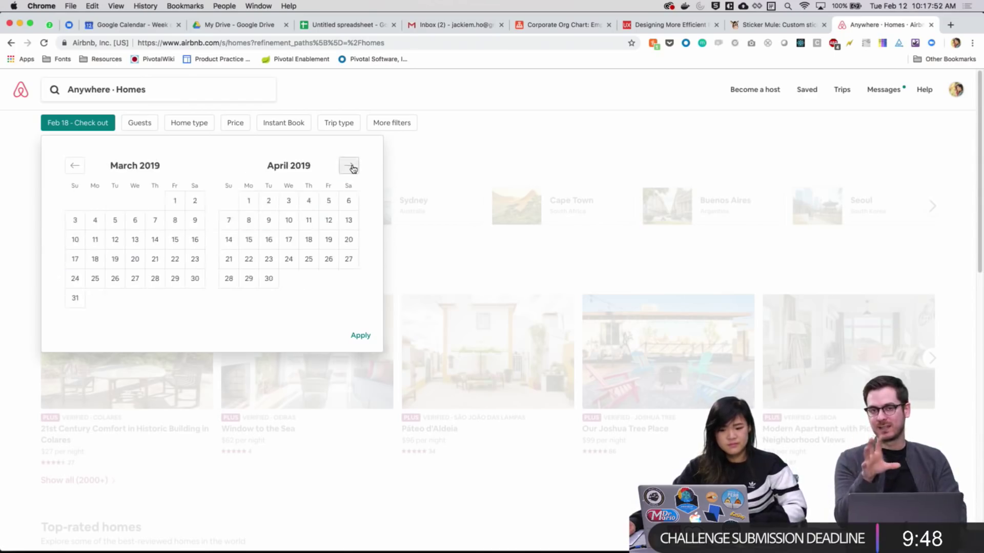
left_click(350, 166)
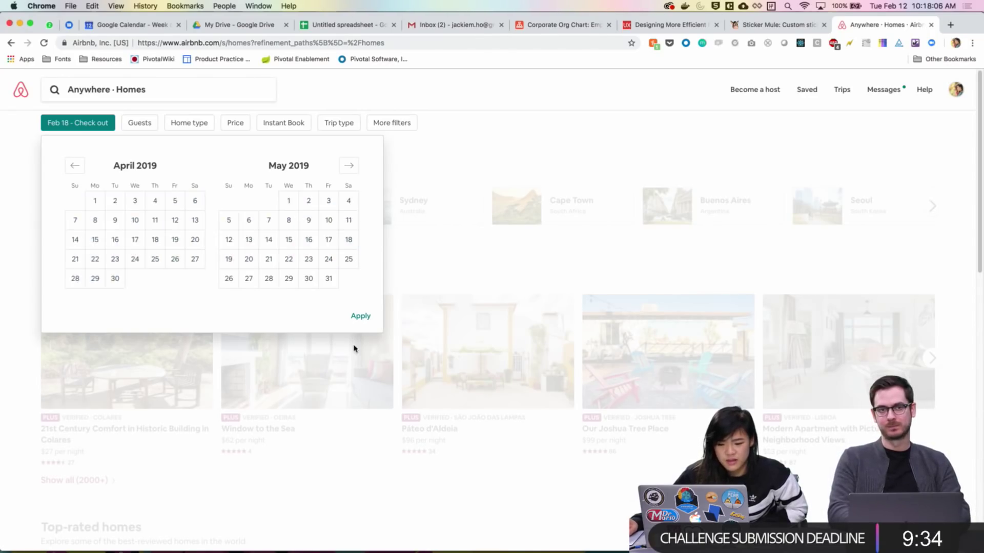
left_click(75, 165)
left_click(74, 165)
left_click(75, 166)
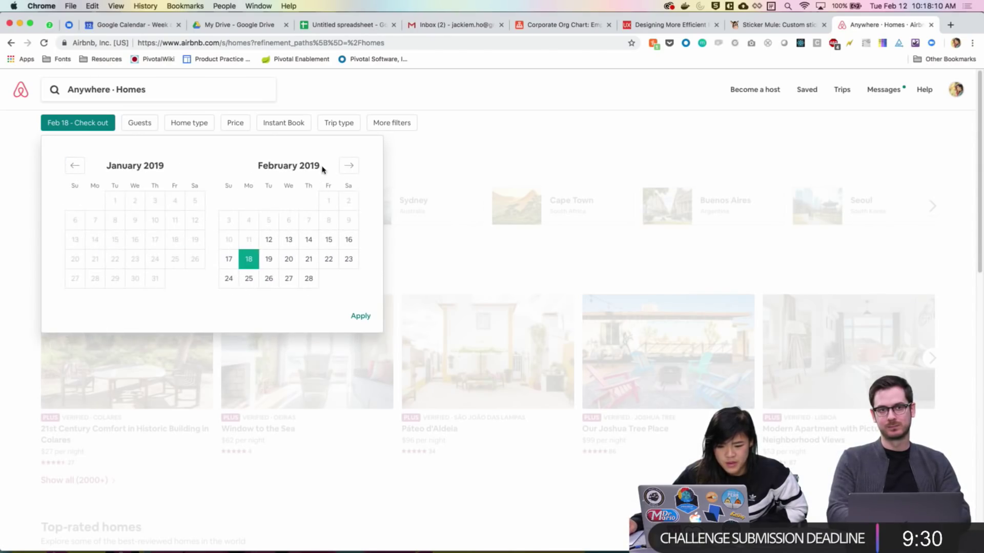
left_click(348, 165)
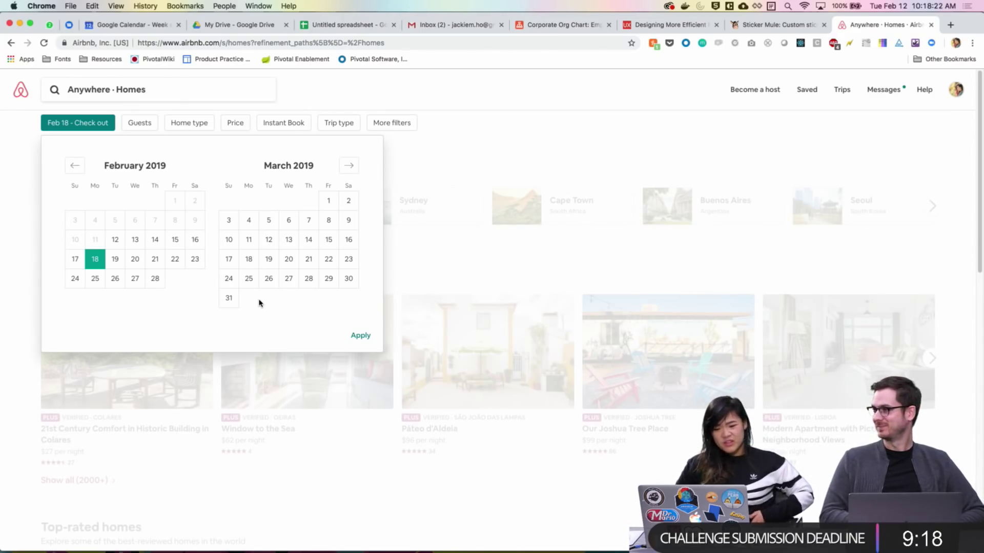
key("super+Tab")
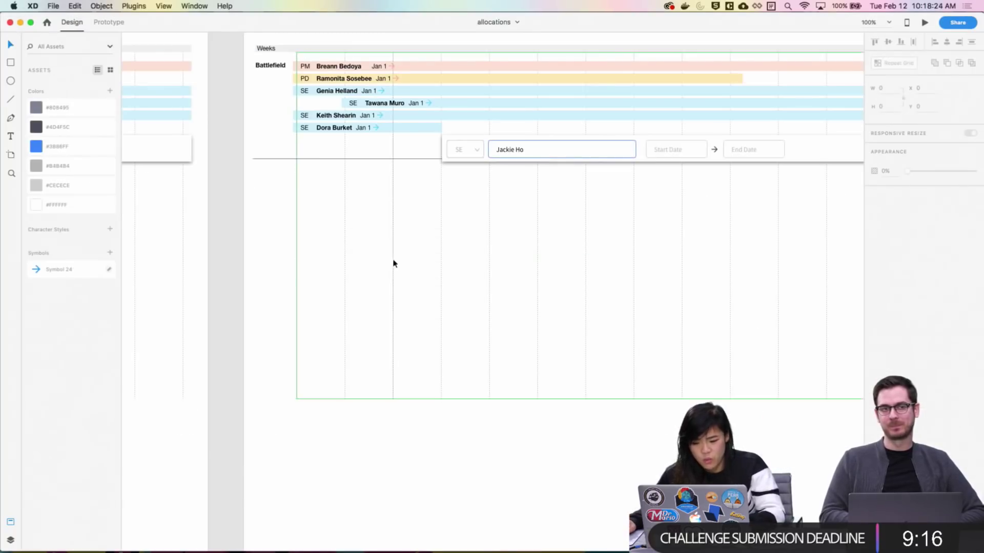
left_click_drag(600, 262, 674, 302)
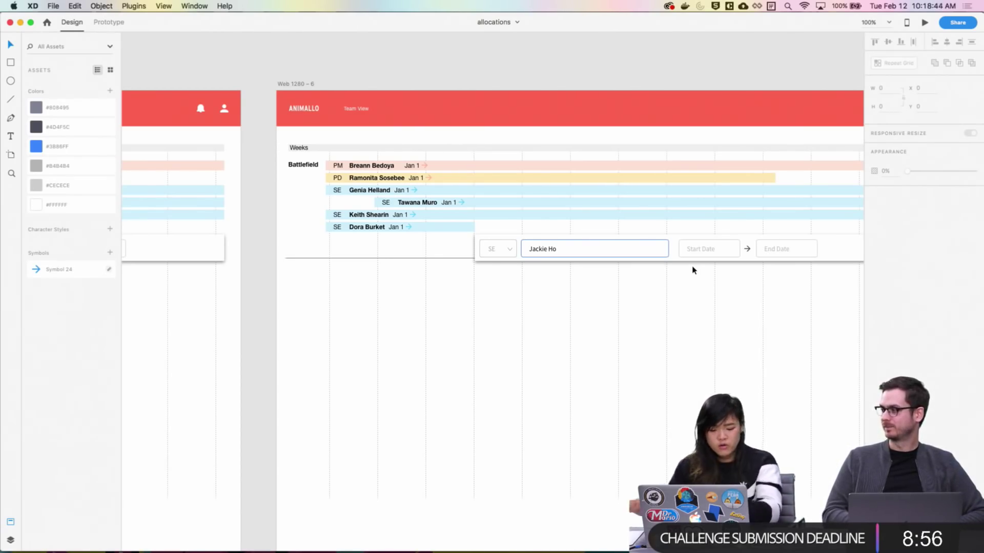
key("ctrl+Up")
Set March 19 as check-out, apply Feb 18 – Mar 19, then return to XD
left_click(706, 299)
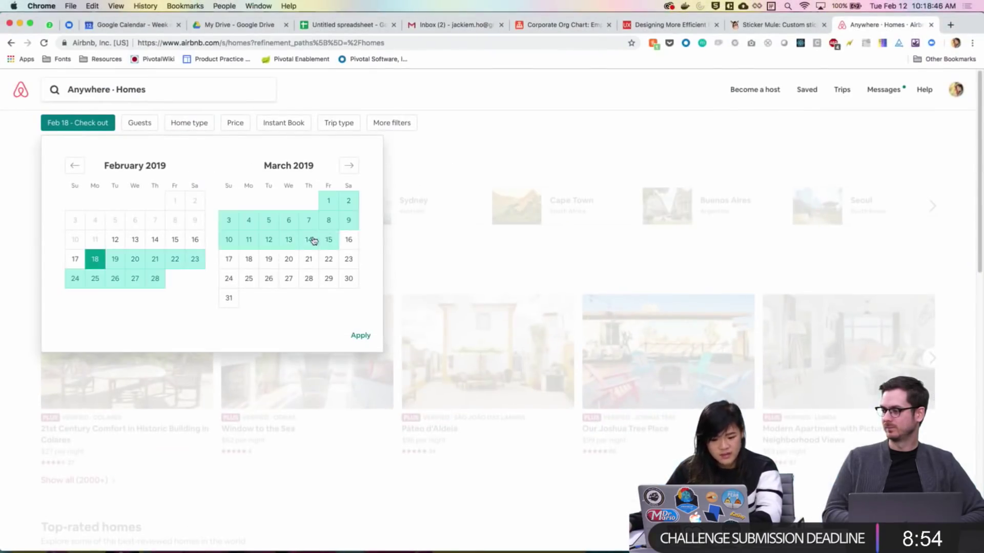
left_click(272, 263)
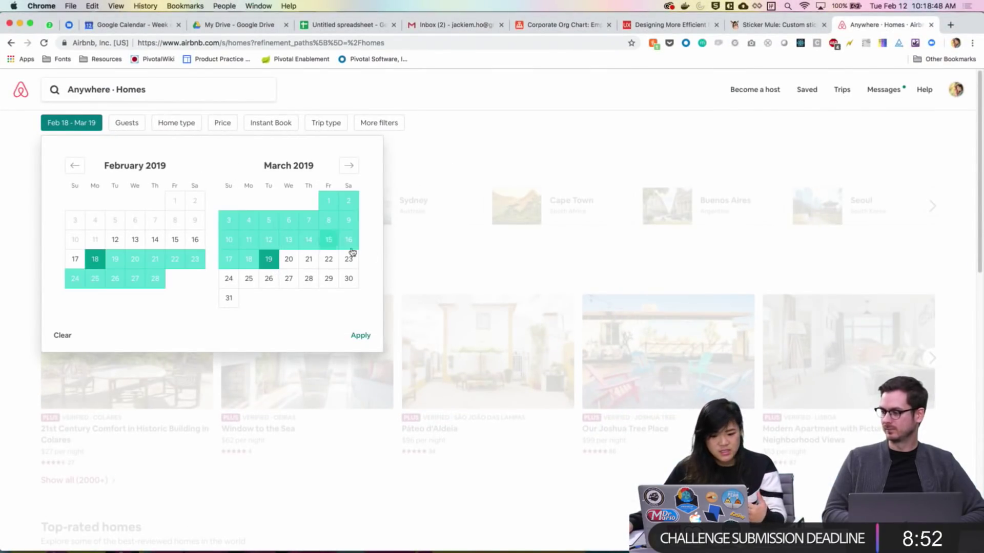
left_click(456, 140)
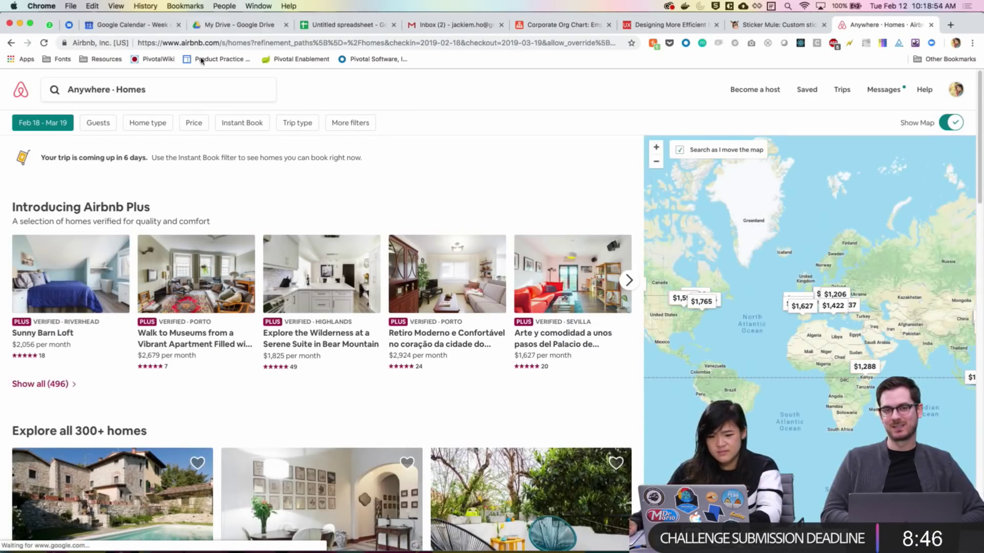
key("ctrl+Up")
left_click(663, 225)
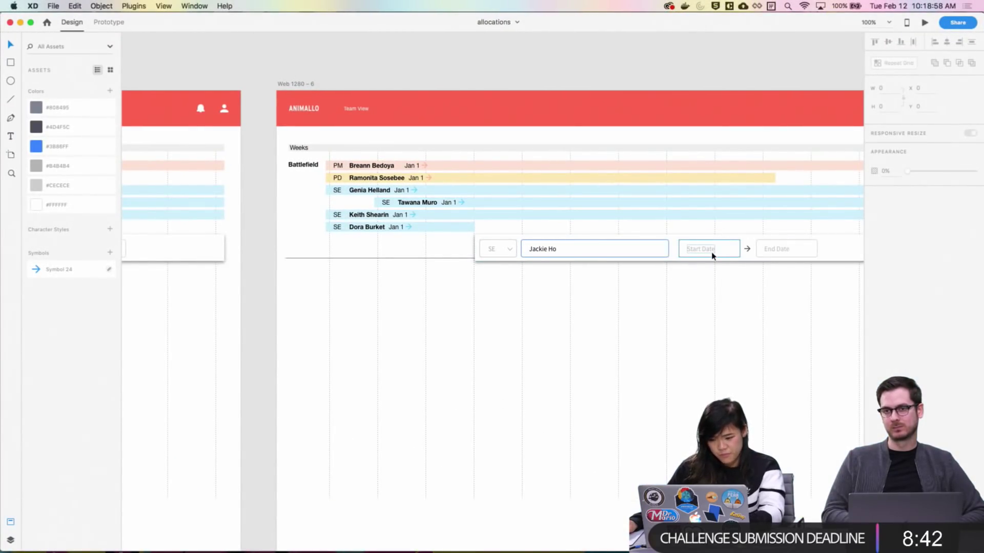
scroll(584, 323, "right", 3)
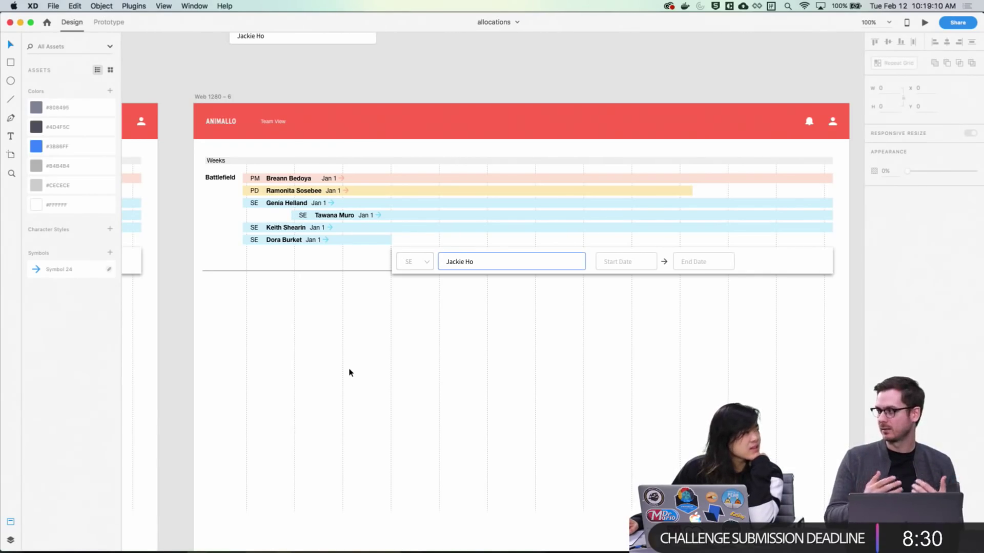
scroll(306, 332, "left", 5)
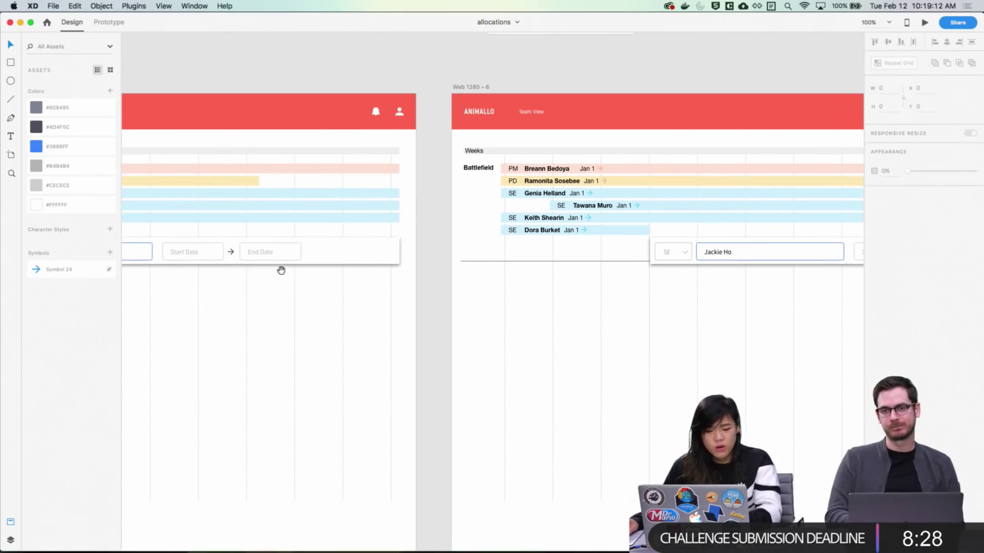
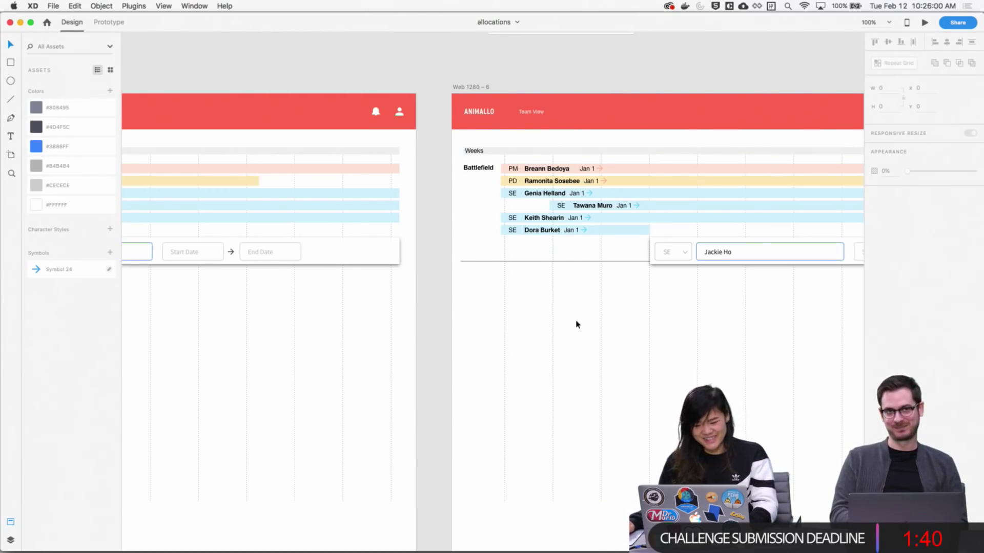
Scroll around the allocations artboards, then switch to the dashboard UI kit document with Cmd+`
scroll(652, 340, "right", 10)
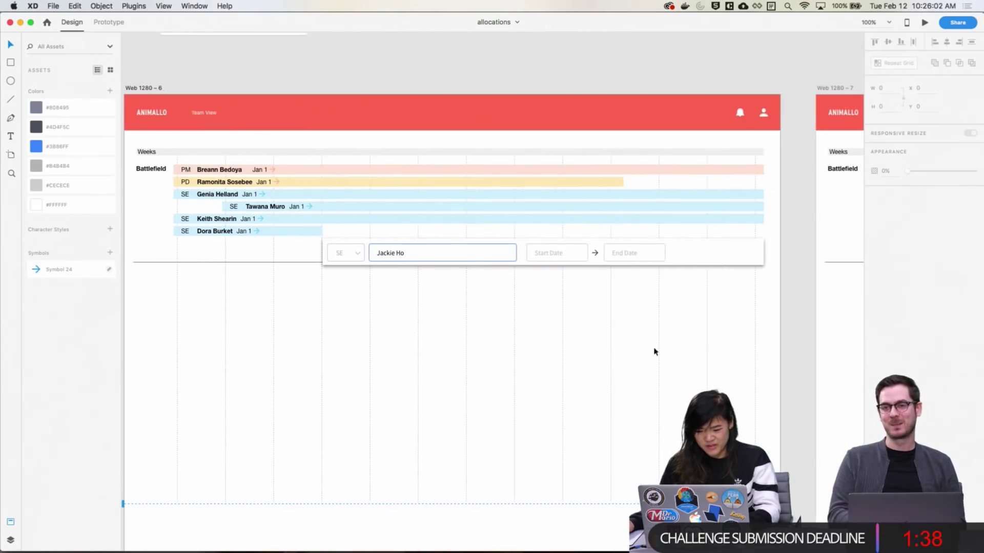
scroll(678, 316, "right", 18)
scroll(478, 299, "down", 2)
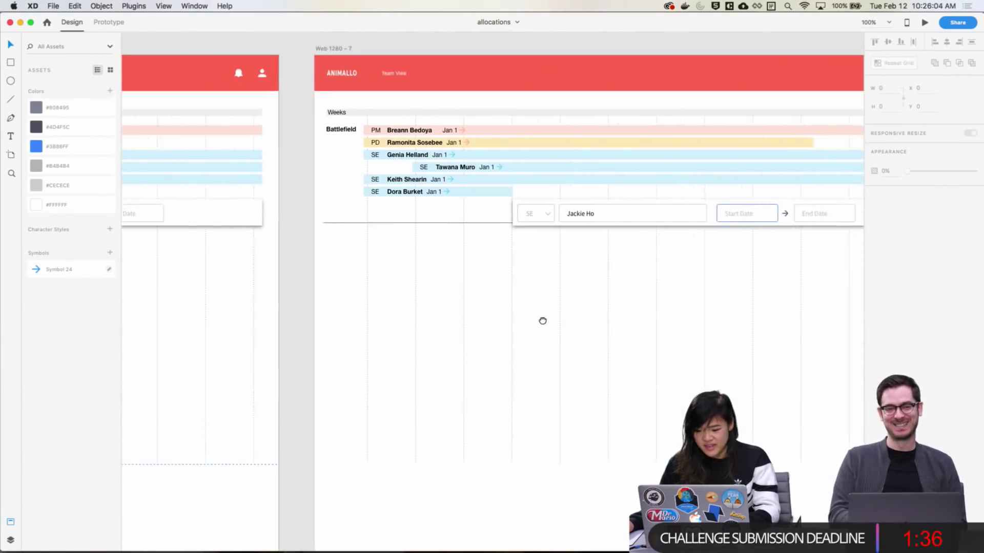
scroll(547, 308, "right", 3)
scroll(757, 298, "left", 8)
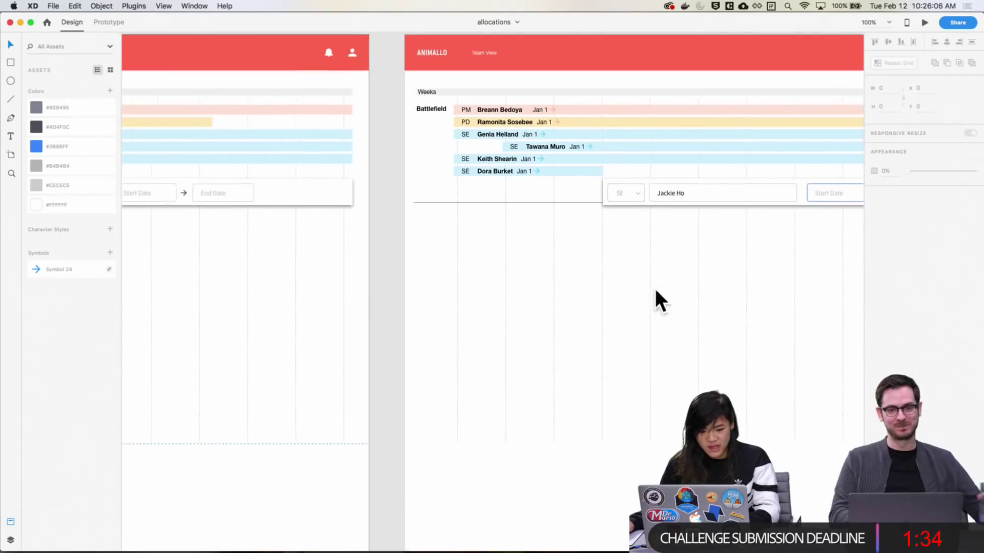
scroll(654, 299, "right", 6)
scroll(493, 324, "up", 1)
scroll(493, 324, "right", 2)
scroll(435, 316, "down", 1)
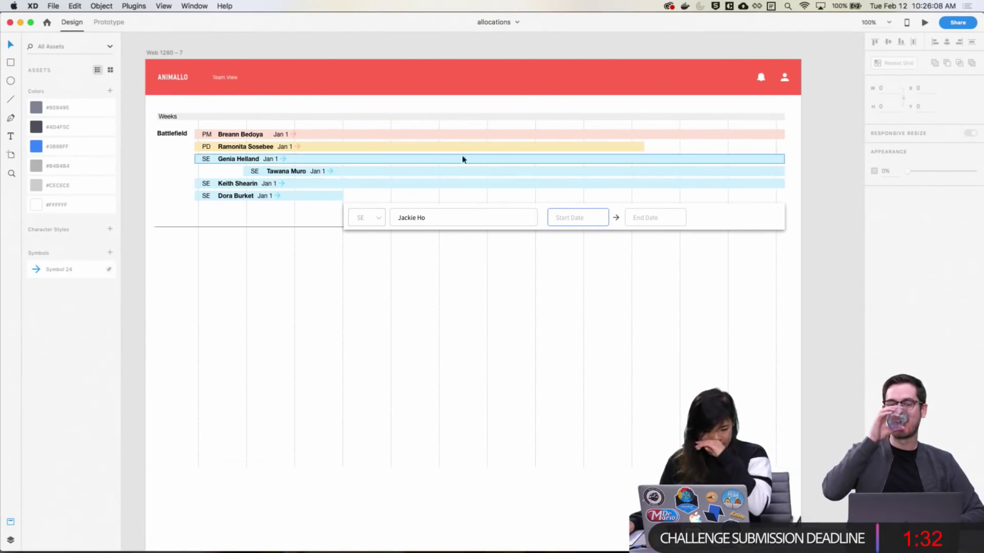
scroll(143, 100, "up", 1)
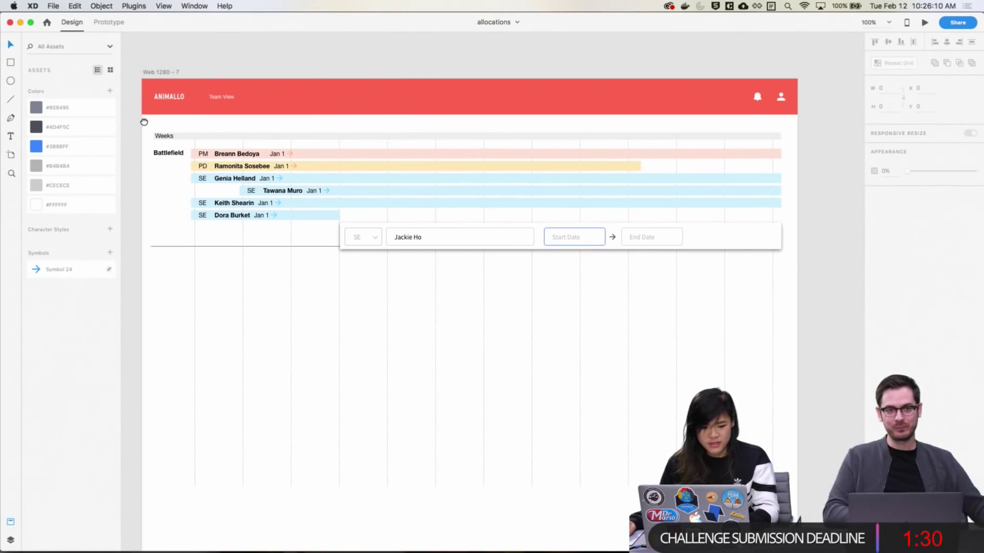
scroll(677, 217, "down", 2)
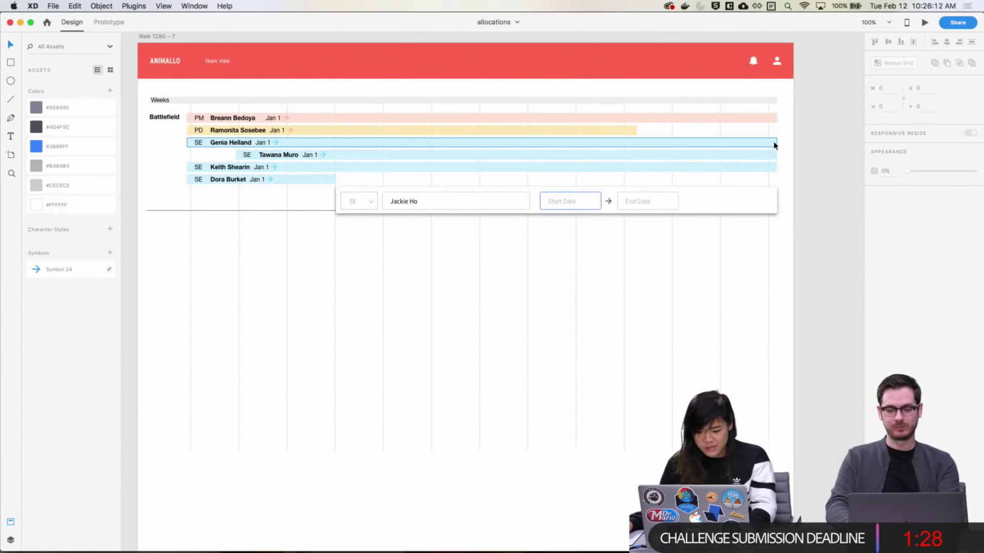
key("super+grave")
key("super+grave")
Zoom to the kit's Components-2 artboard, copy the single-month Date Range Picker, and return to allocations
key("super+minus")
key("super+minus")
key("super+minus")
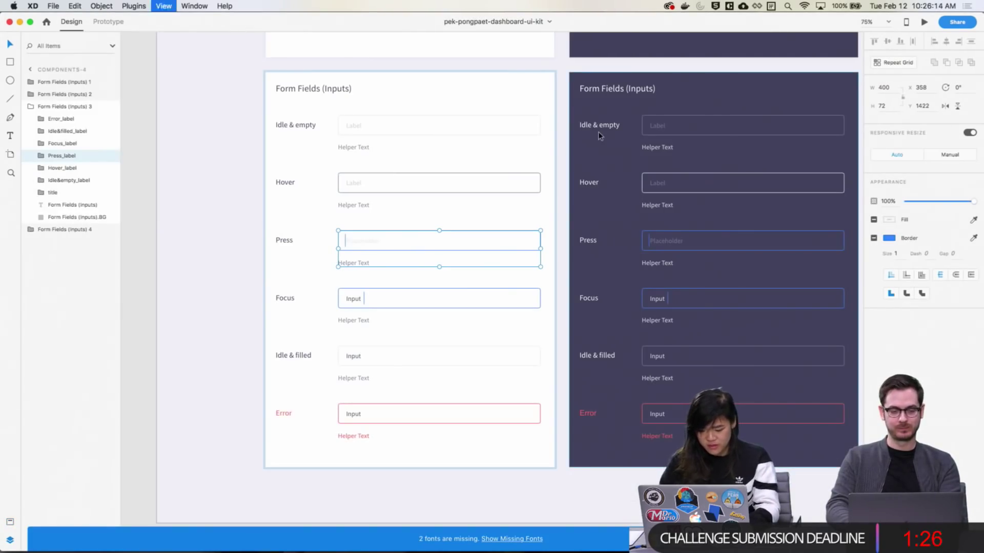
key("space")
left_click_drag(570, 128, 643, 410)
scroll(643, 409, "up", 10)
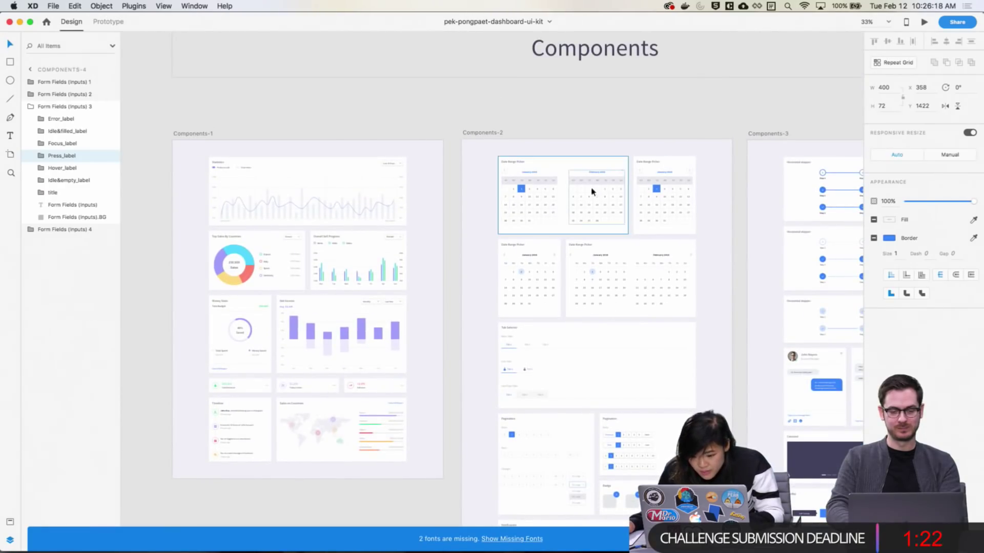
left_click_drag(715, 324, 715, 324)
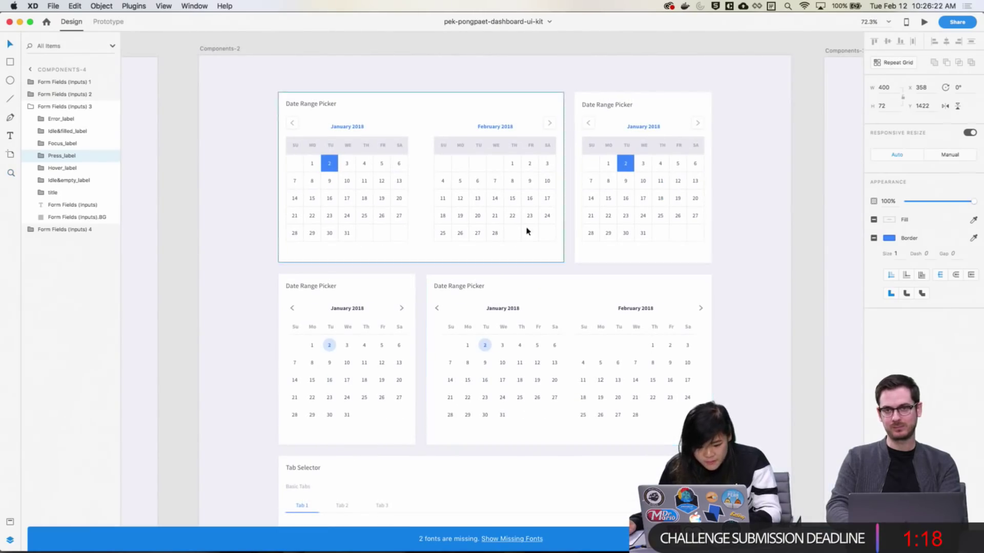
left_click_drag(742, 263, 575, 87)
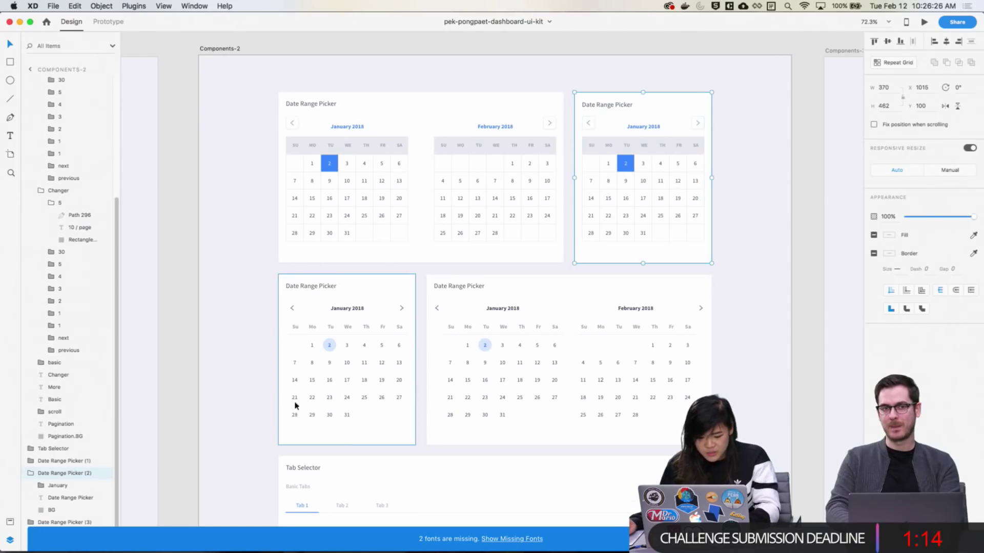
key("super+Tab")
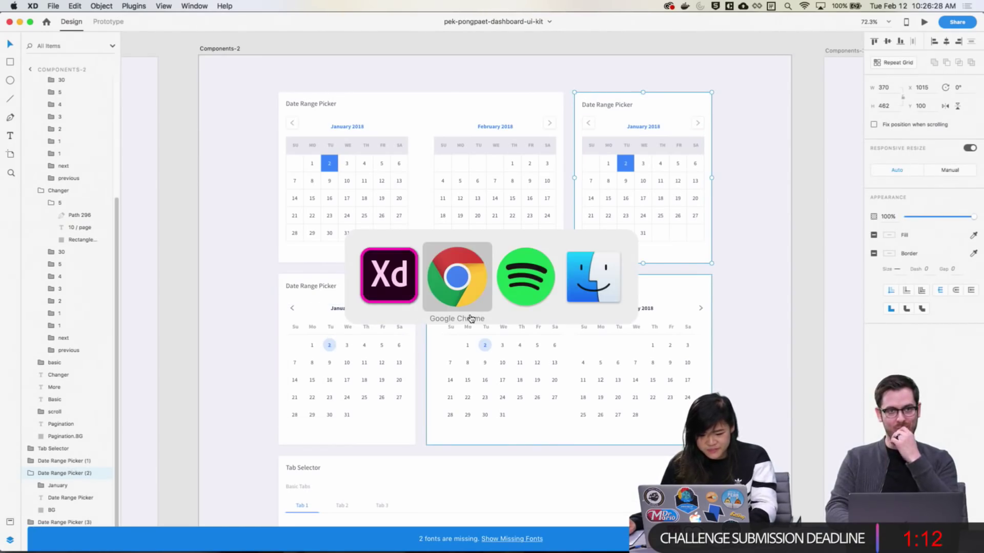
key("super+shift+Tab")
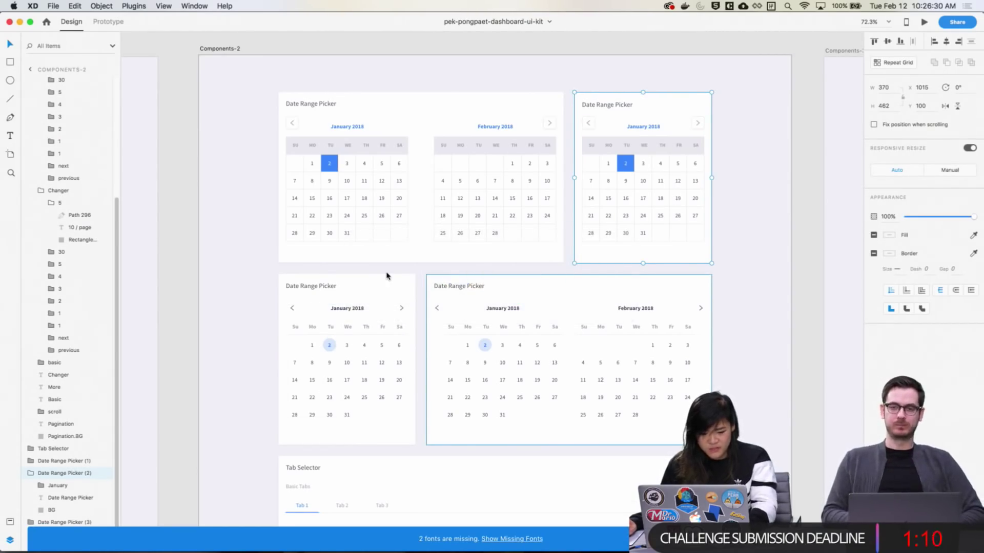
key("super+grave")
key("super+grave")
Paste the Date Range Picker and position it just below the Start Date field
key("super+v")
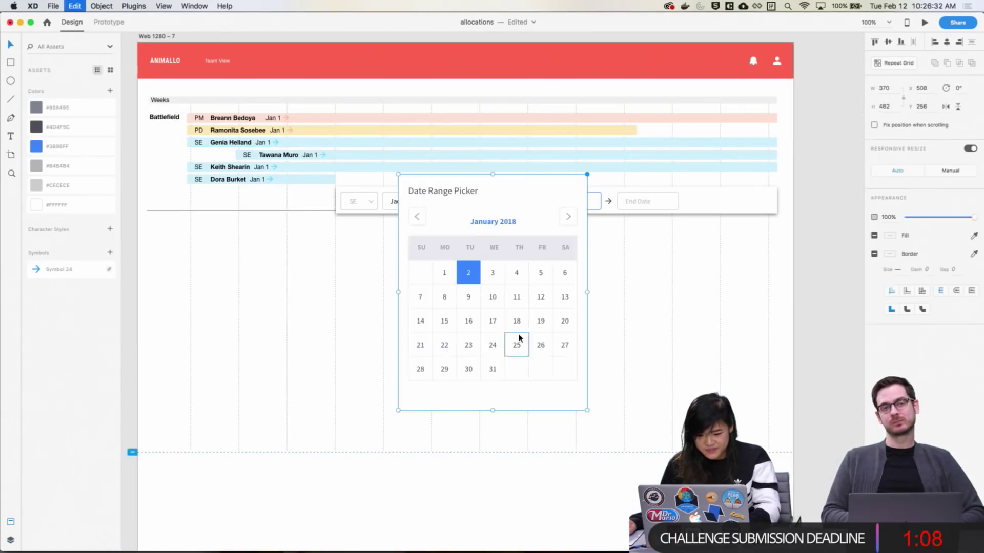
left_click_drag(553, 377, 682, 400)
left_click(832, 443)
scroll(832, 444, "down", 2)
key("Up")
key("Up")
key("Up")
key("Up")
key("Up")
key("Up")
key("Up")
key("Up")
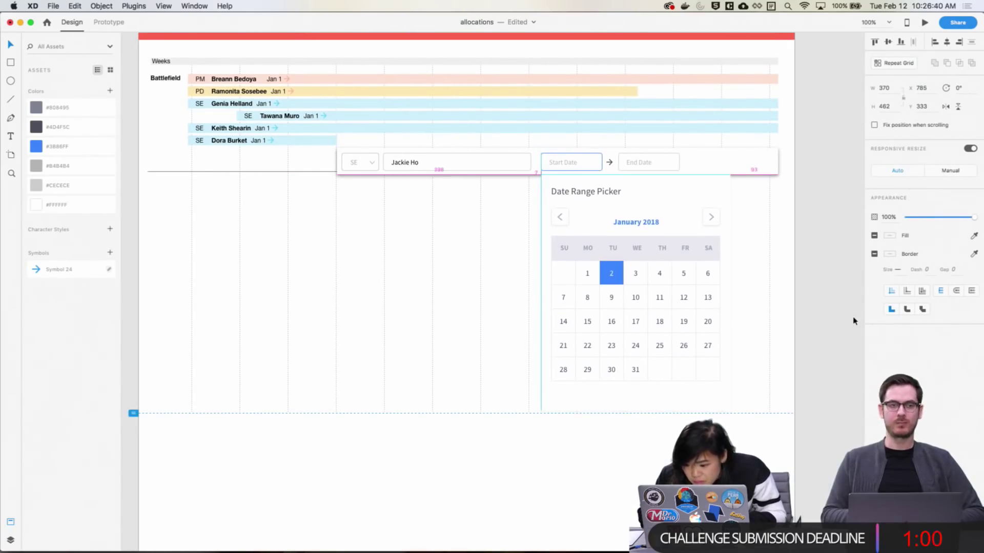
key("Down")
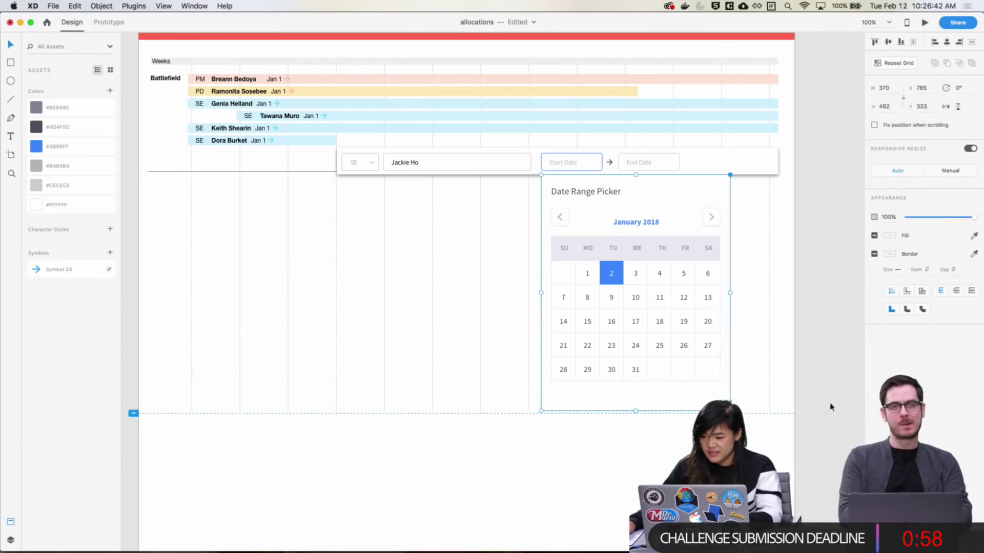
Darken the picker background's drop shadow by raising its opacity
double_click(705, 404)
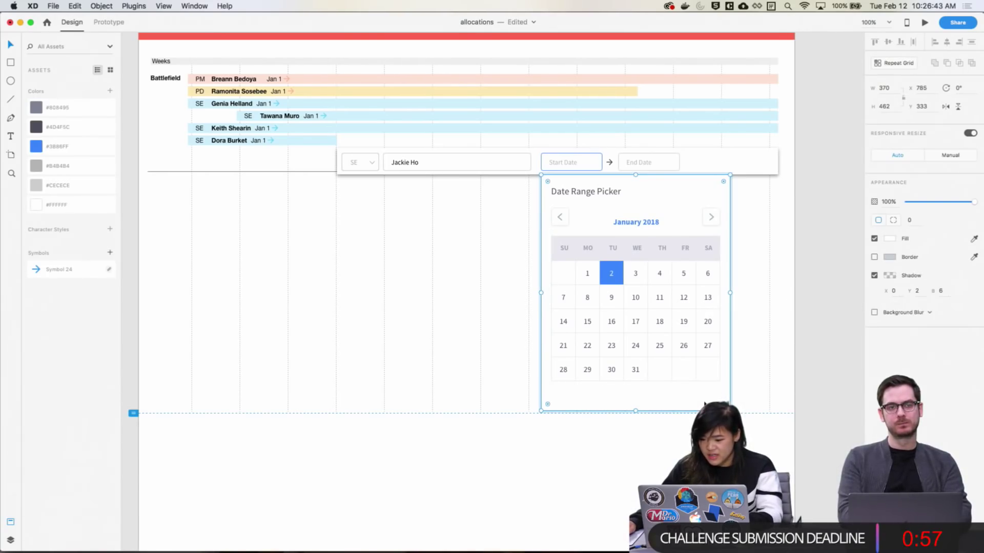
left_click(888, 277)
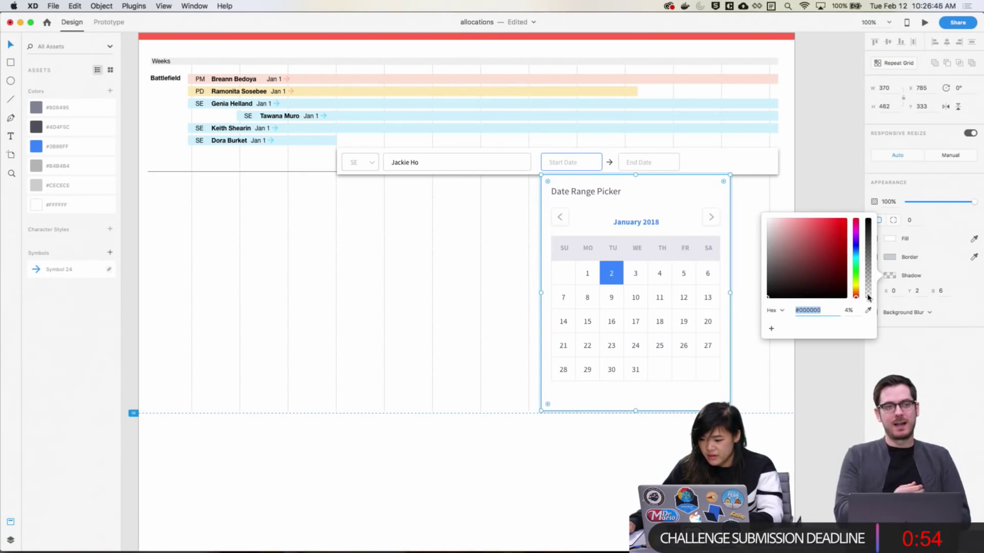
left_click(903, 327)
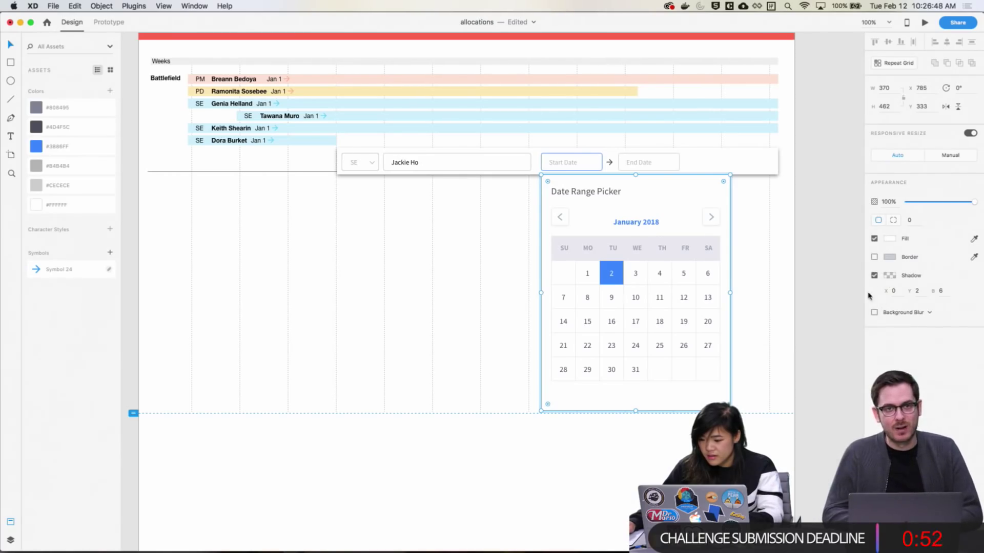
left_click(890, 279)
left_click_drag(867, 295, 870, 265)
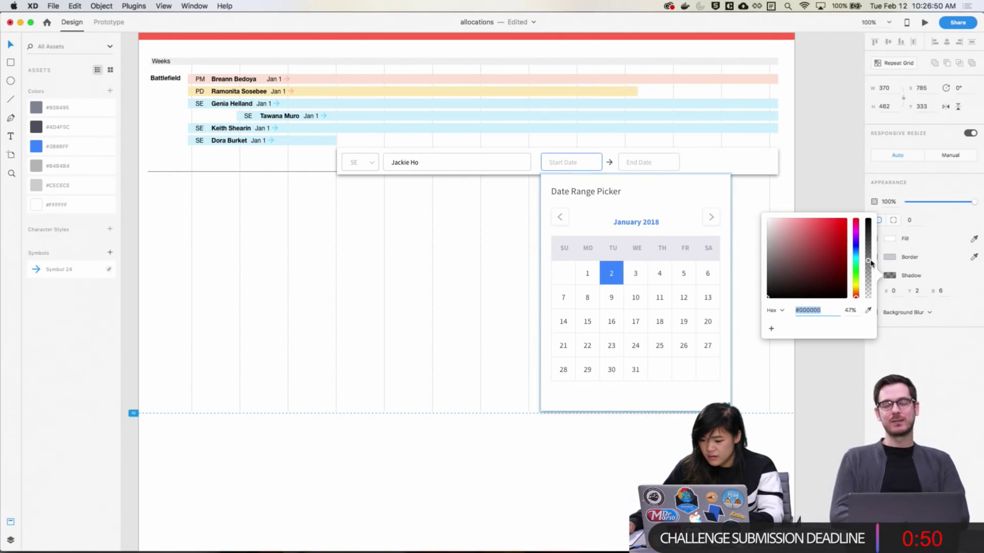
left_click(810, 451)
left_click(784, 439)
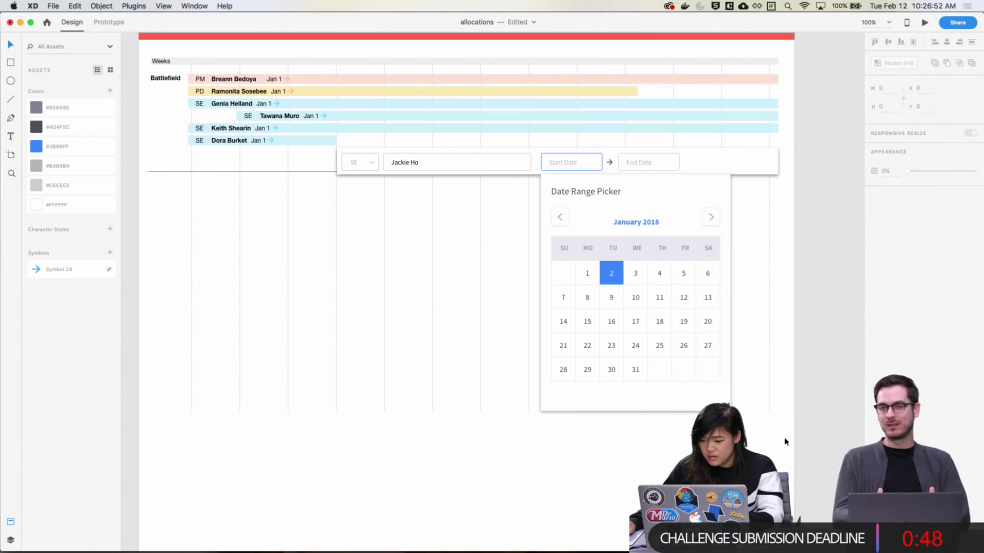
key("super+z")
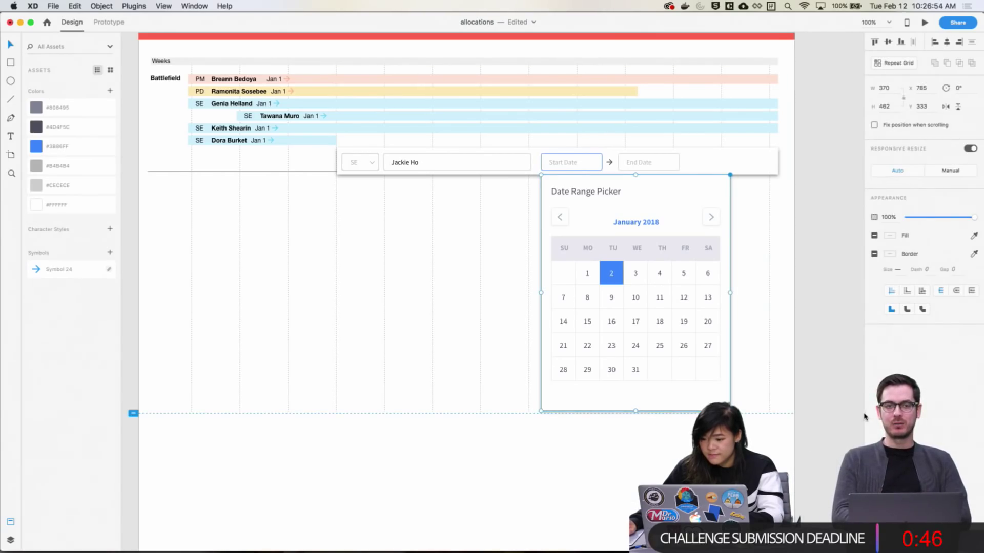
left_click(851, 417)
scroll(809, 390, "right", 2)
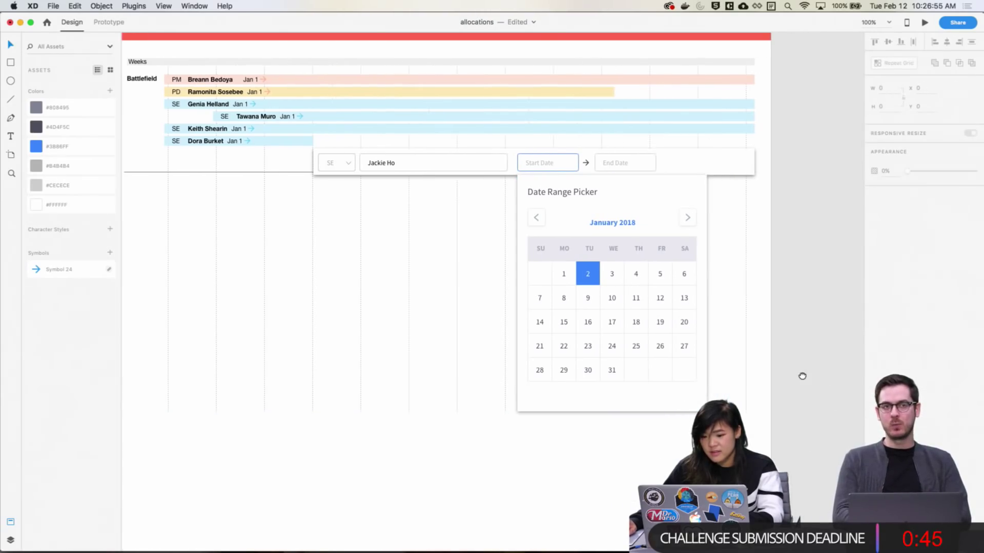
Push the picker's shadow further down and nudge the picker up 1 px
left_click(686, 238)
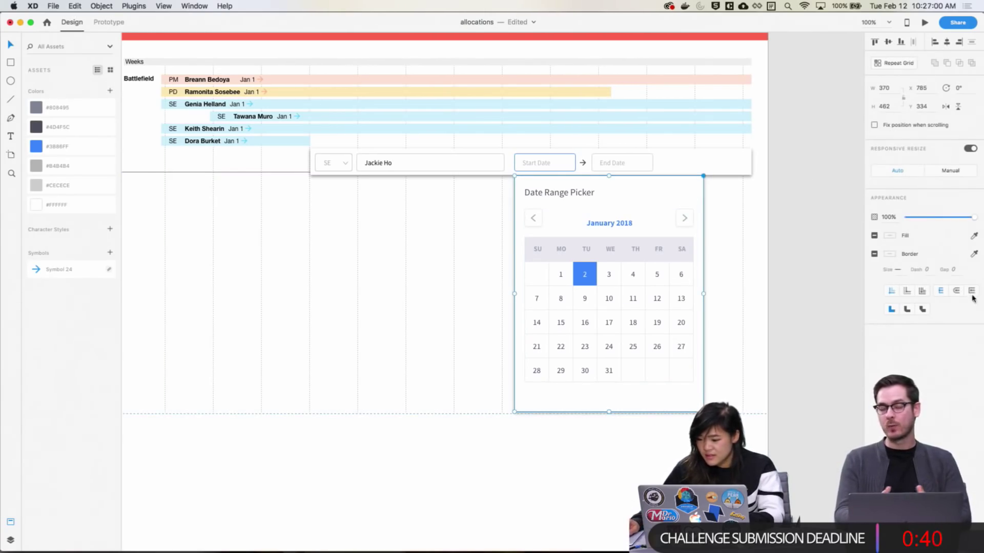
double_click(678, 403)
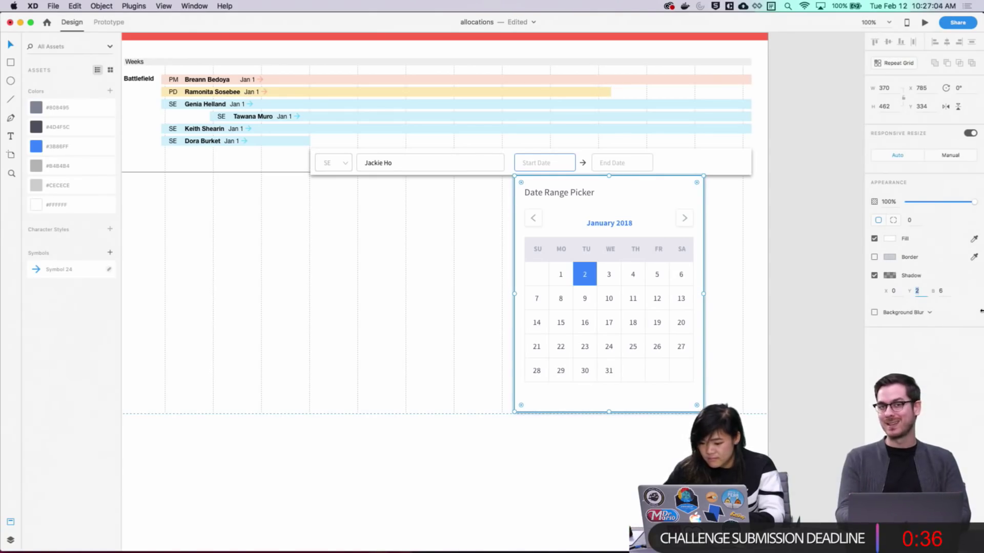
key("Up")
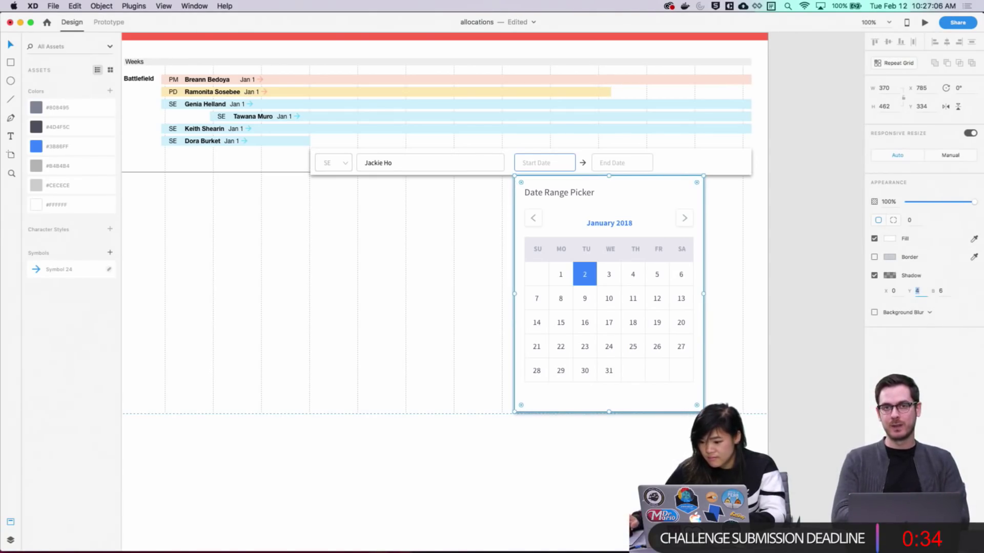
left_click(840, 340)
left_click(627, 379)
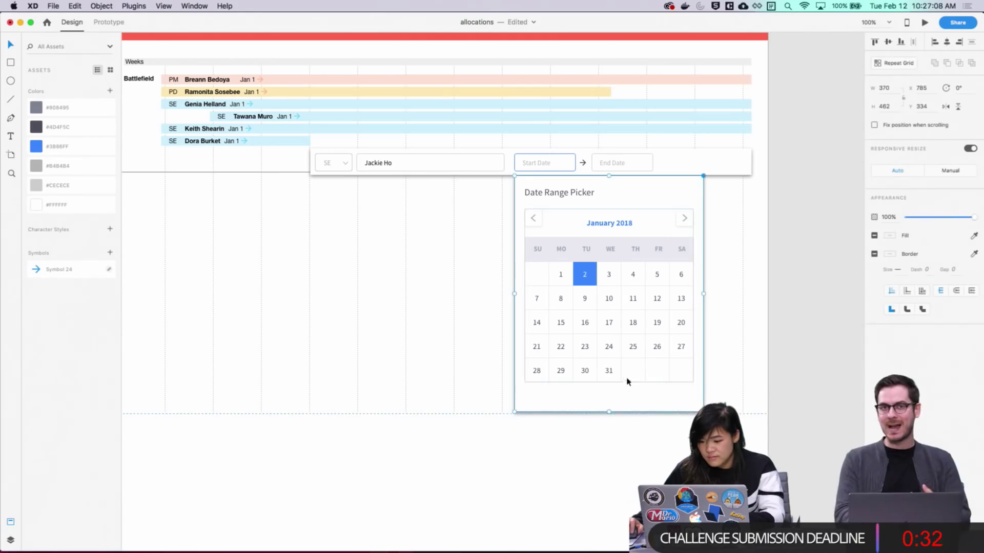
key("Up")
left_click(808, 301)
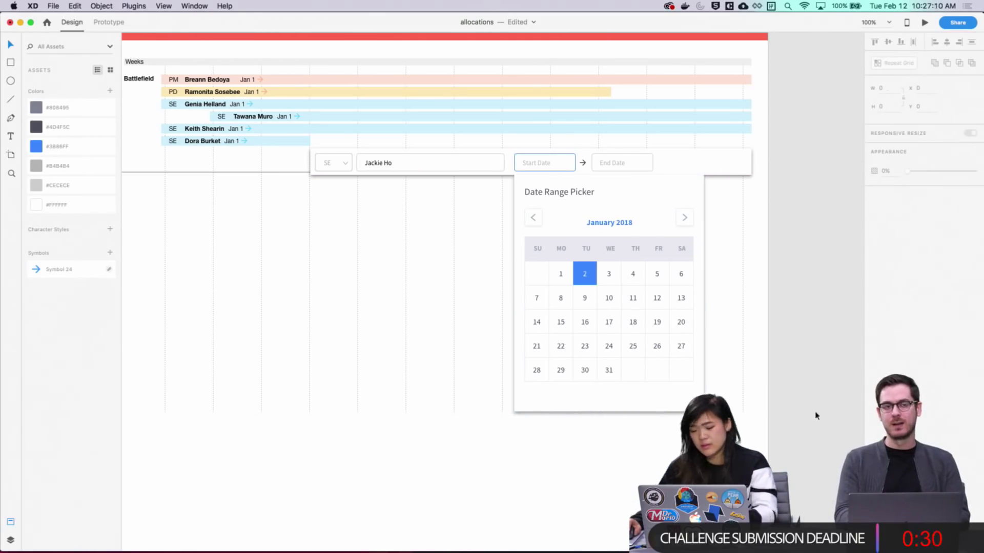
Delete the Date Range Picker's title text
scroll(804, 409, "up", 3)
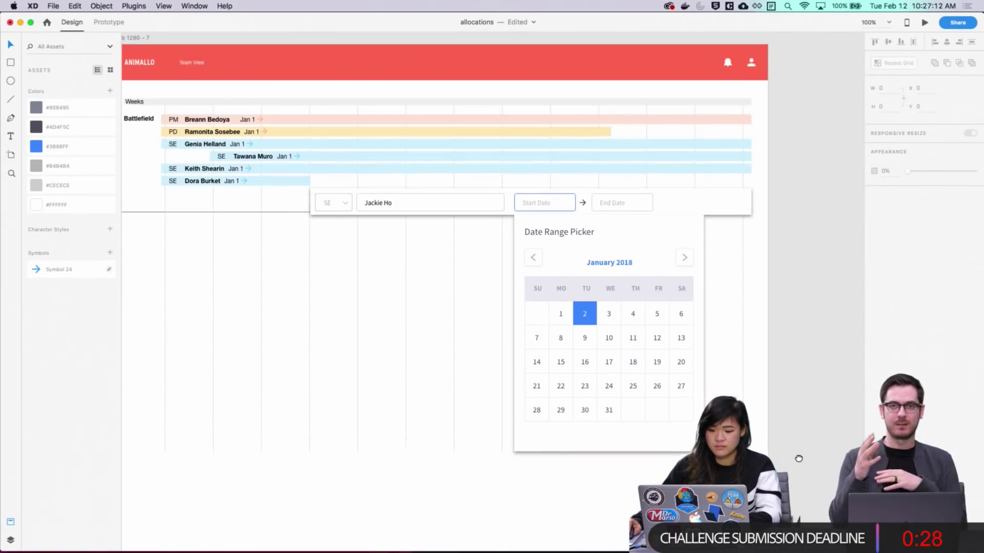
scroll(805, 410, "down", 5)
scroll(804, 410, "left", 5)
scroll(617, 468, "right", 4)
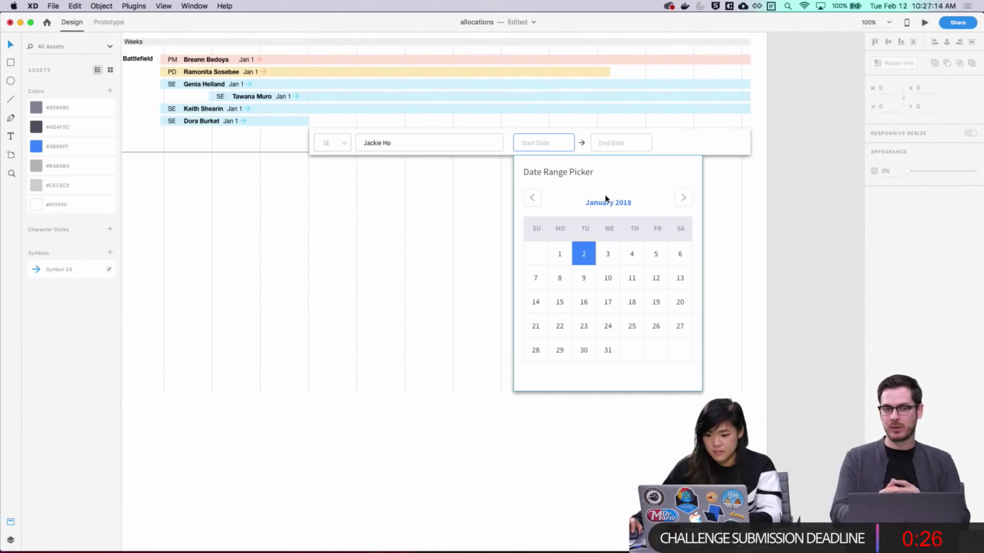
left_click(560, 172)
key("Delete")
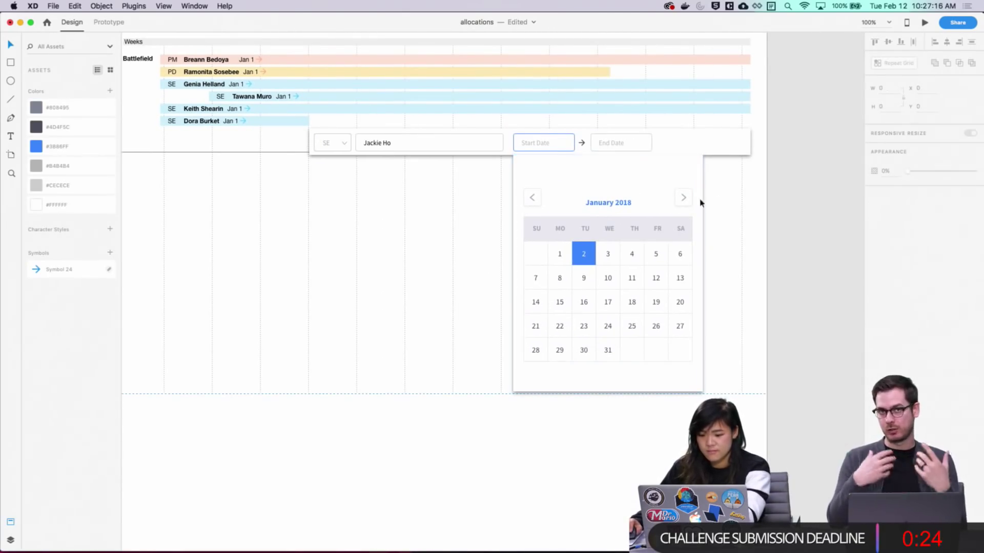
Move the date grid up inside the calendar and shorten the panel to fit it
left_click(682, 378)
double_click(682, 379)
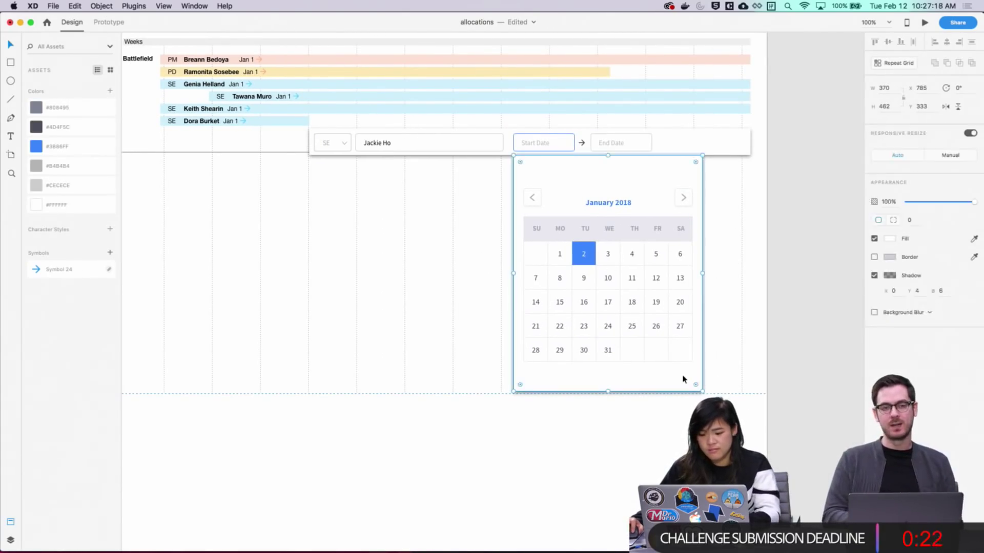
left_click(705, 384)
left_click(679, 357)
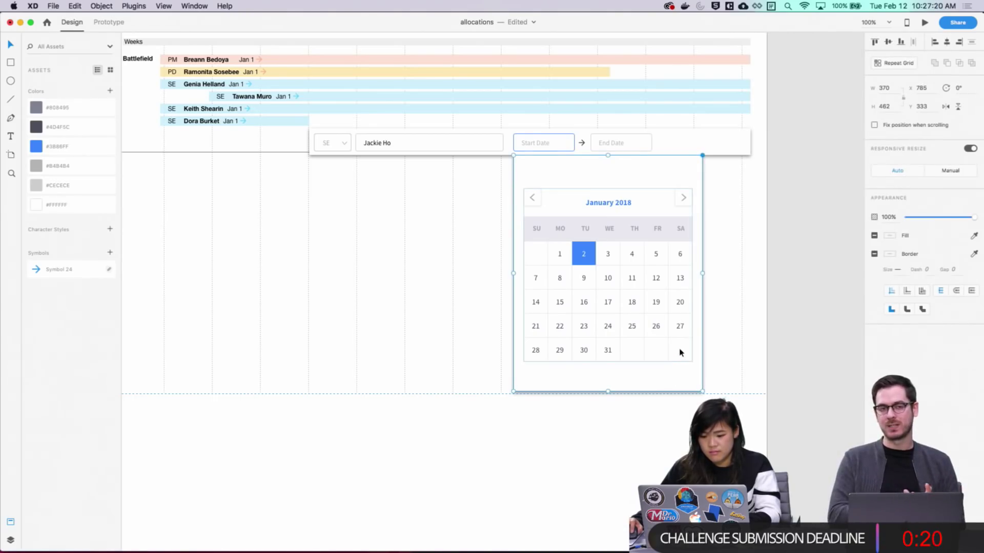
double_click(666, 354)
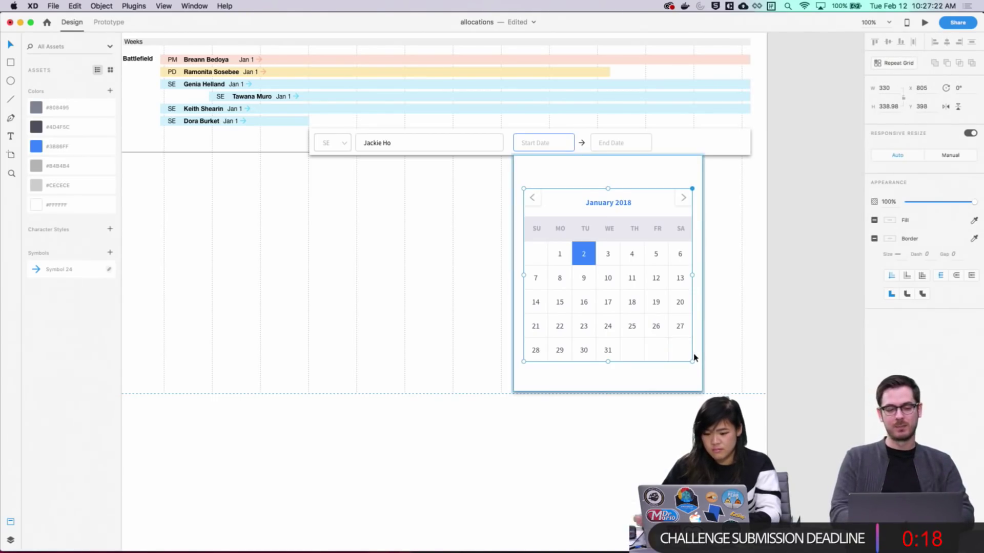
key("shift+Up")
key("shift+Up")
key("shift+Up")
key("shift+Up")
key("Up")
key("Up")
key("Up")
key("Up")
key("Up")
key("Up")
key("Up")
key("Up")
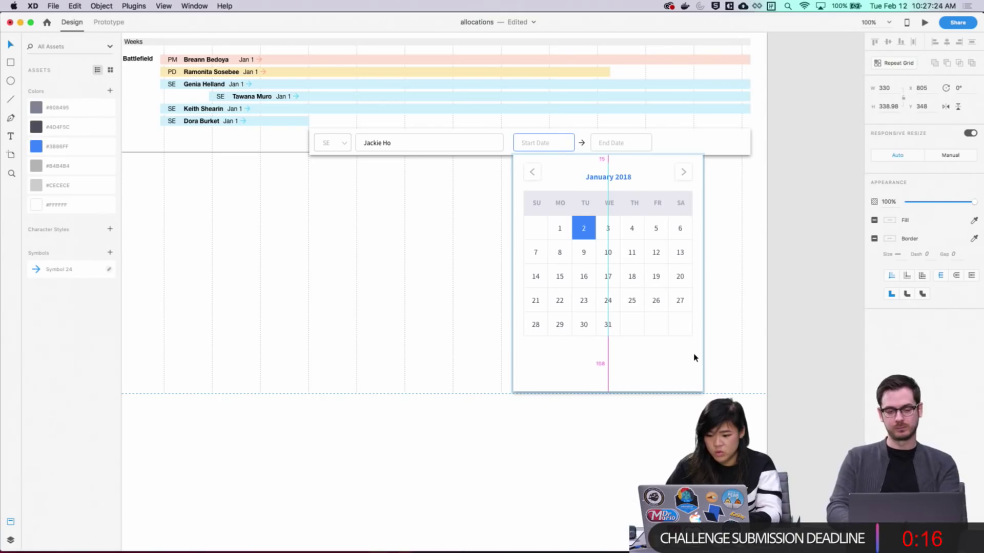
scroll(753, 354, "up", 1)
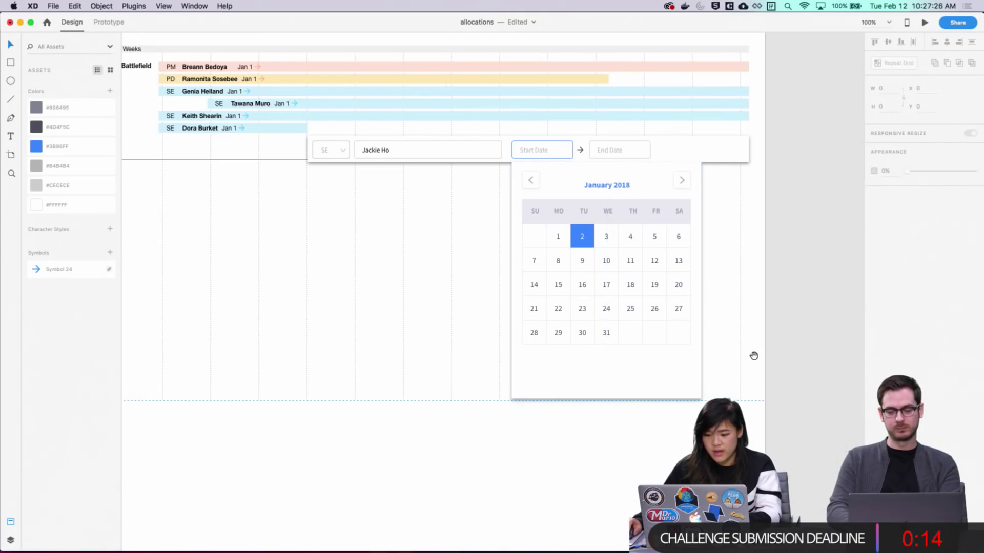
key("Escape")
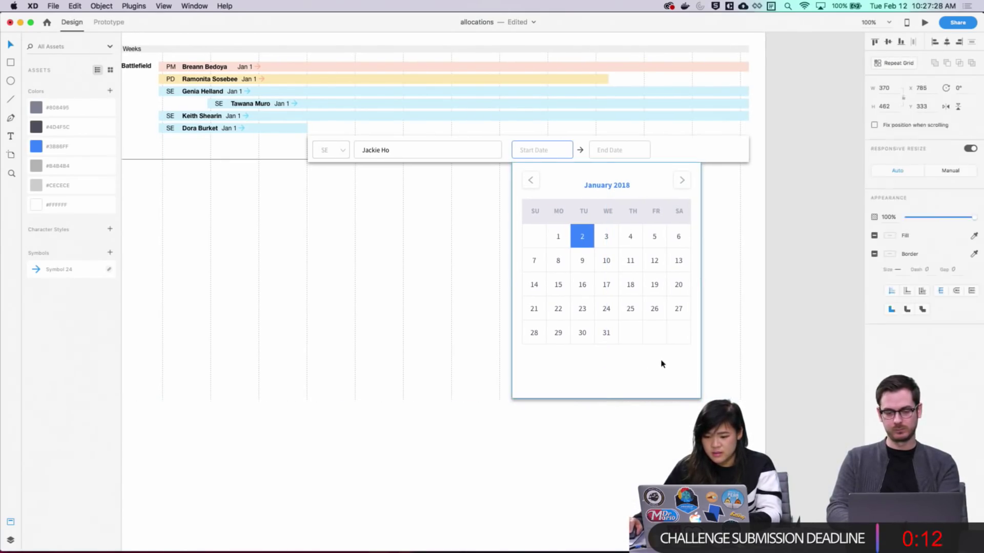
left_click_drag(605, 398, 611, 361)
left_click(752, 332)
Inspect the January 2018 month label text, leaving it unchanged
scroll(768, 338, "up", 2)
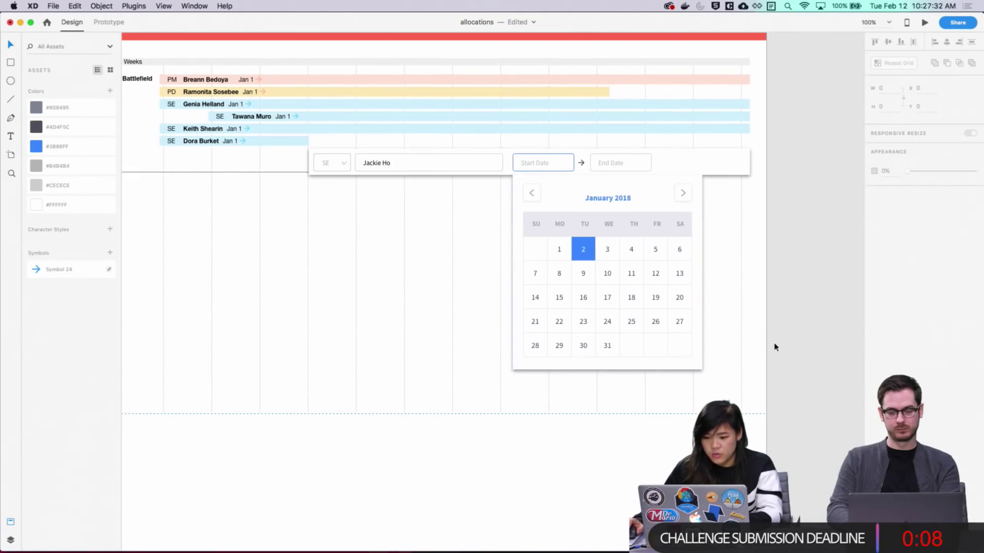
scroll(748, 372, "up", 4)
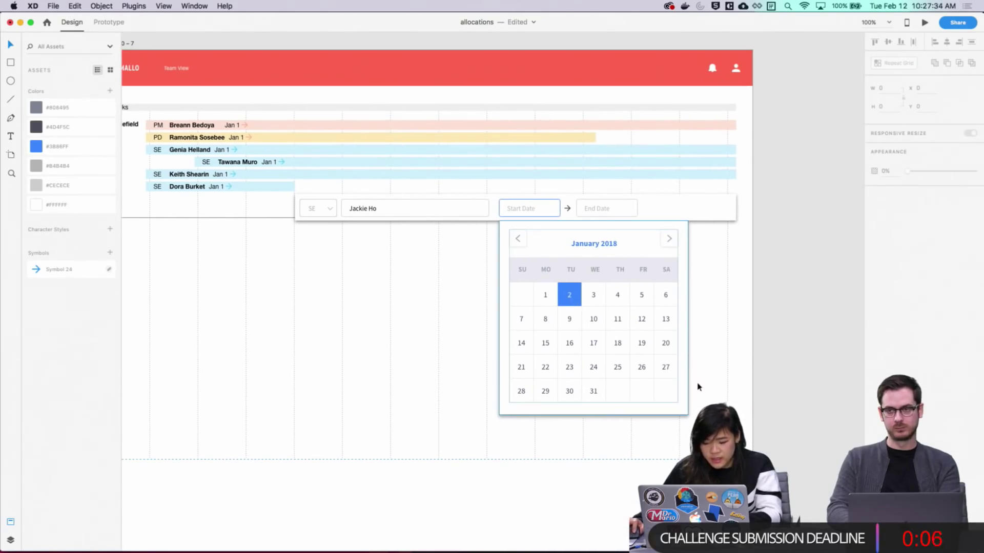
double_click(582, 247)
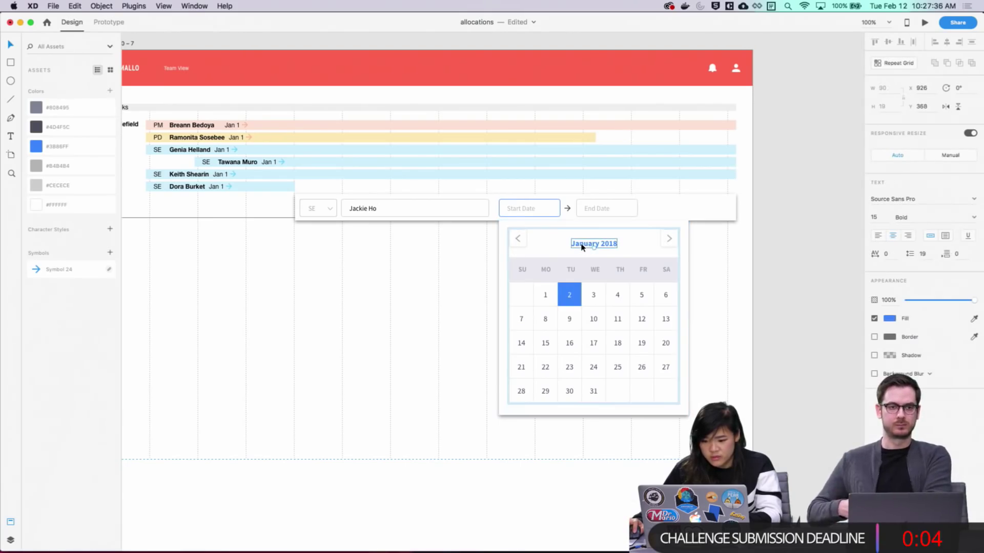
double_click(581, 247)
key("Escape")
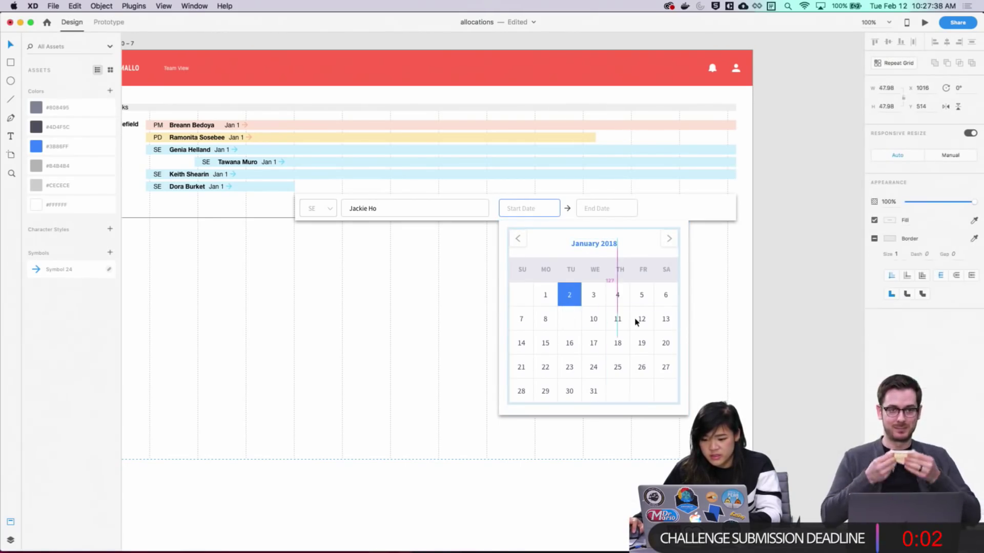
key("Escape")
Lock the background column grid, undoing an accidental move of the calendar
left_click(676, 411)
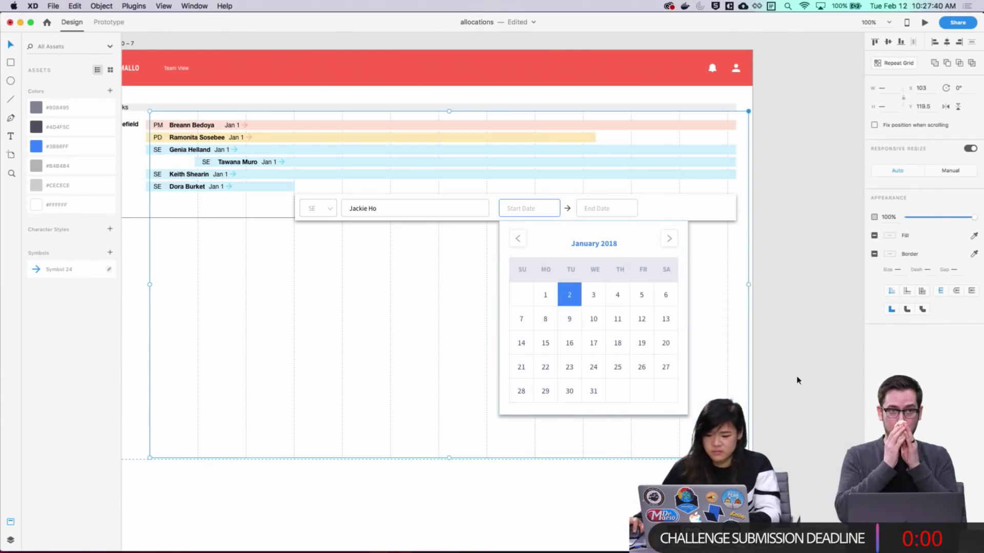
left_click_drag(642, 413, 725, 433)
key("super+z")
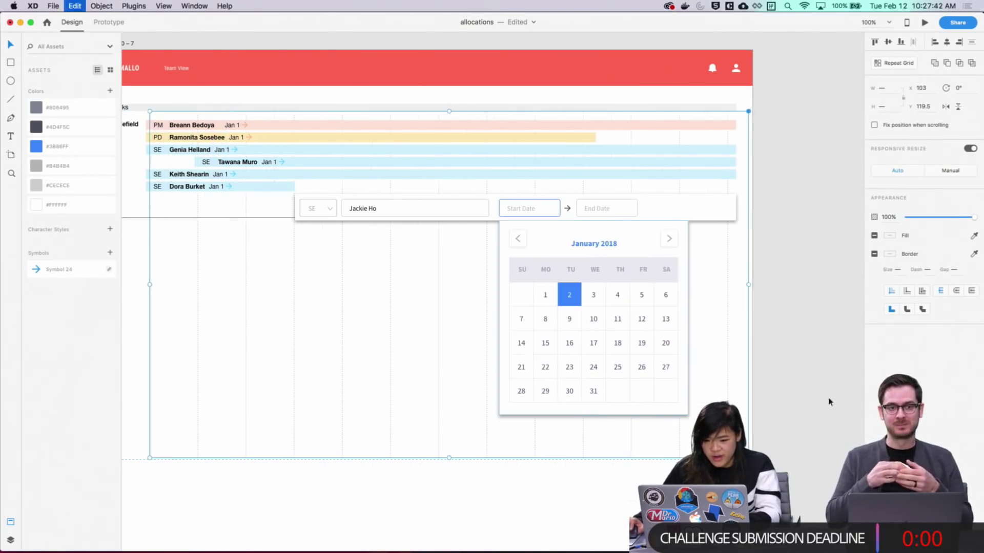
right_click(728, 366)
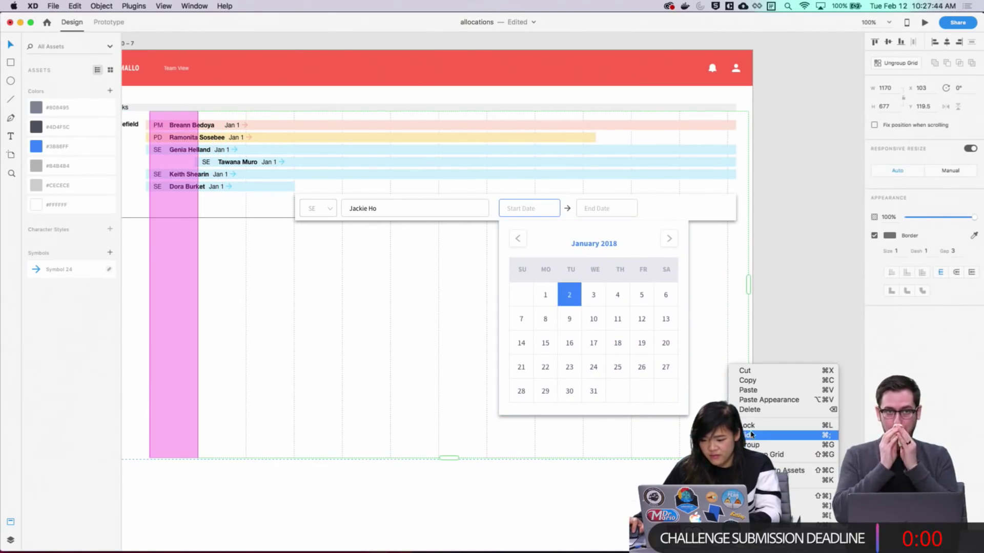
left_click(753, 421)
Pan over to the Web 1280 – 4 mockup and select its Start Date placeholder text
left_click_drag(181, 340, 551, 318)
left_click_drag(162, 285, 530, 298)
left_click_drag(297, 291, 668, 317)
left_click_drag(401, 315, 717, 324)
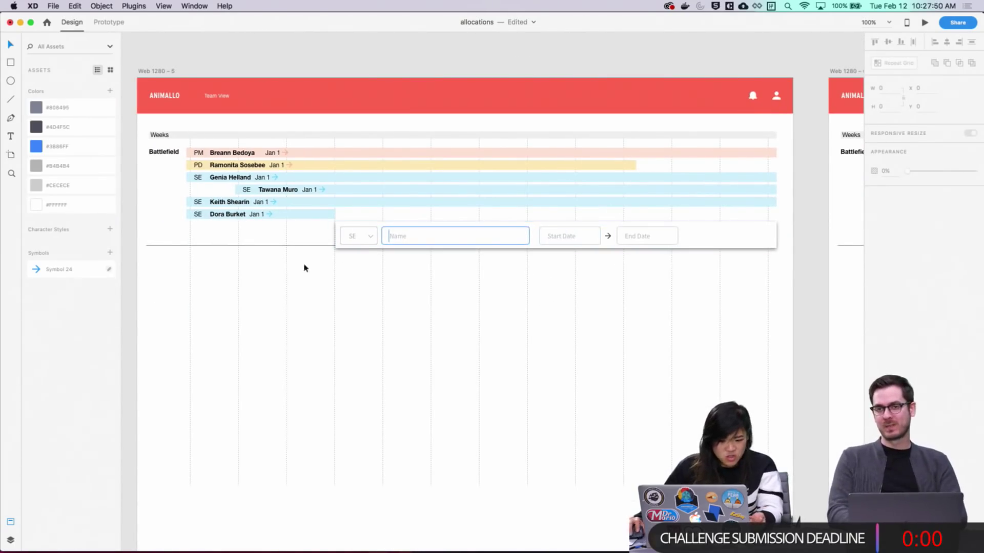
left_click_drag(304, 268, 736, 280)
left_click_drag(138, 291, 402, 309)
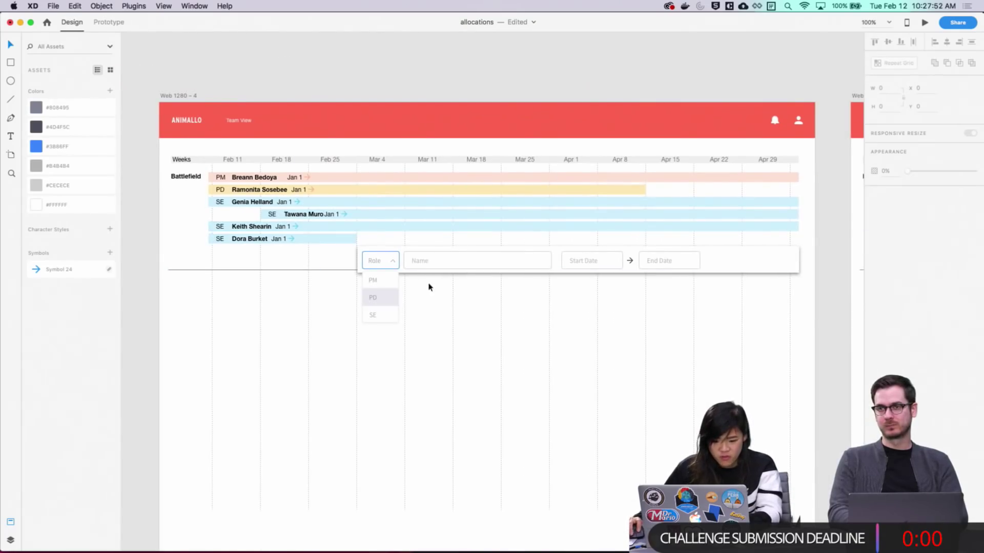
left_click_drag(799, 369, 461, 334)
left_click_drag(332, 254, 189, 279)
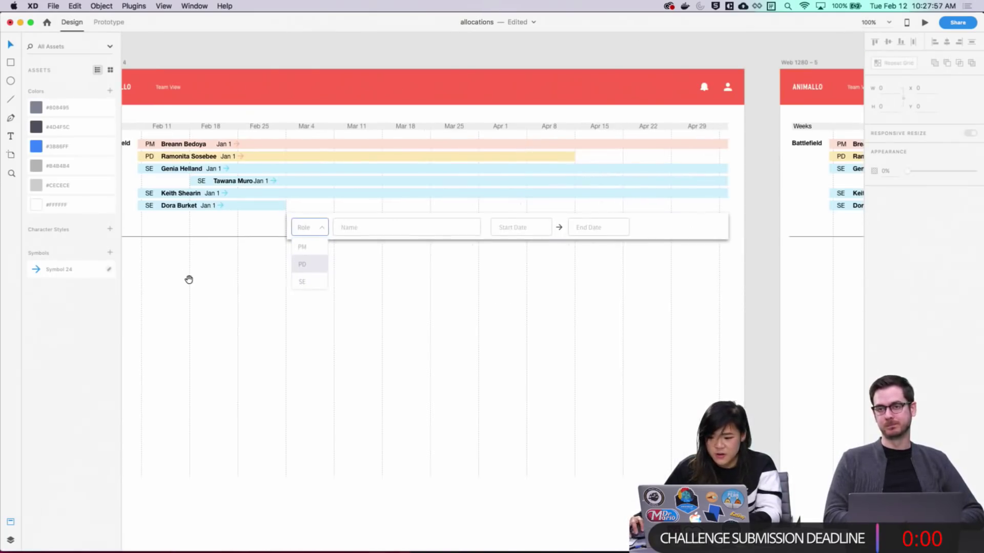
double_click(512, 227)
left_click_drag(464, 288, 276, 291)
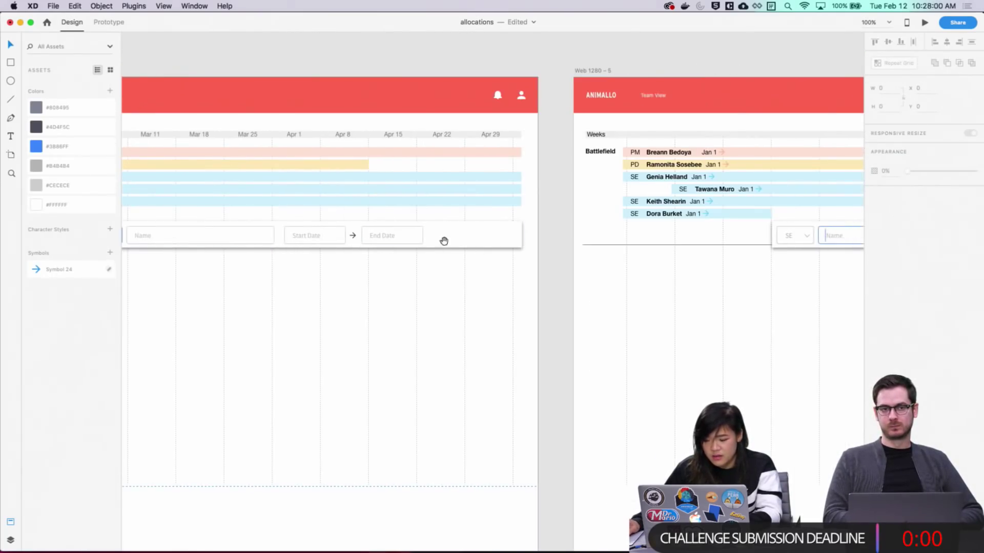
left_click_drag(443, 241, 636, 252)
double_click(507, 250)
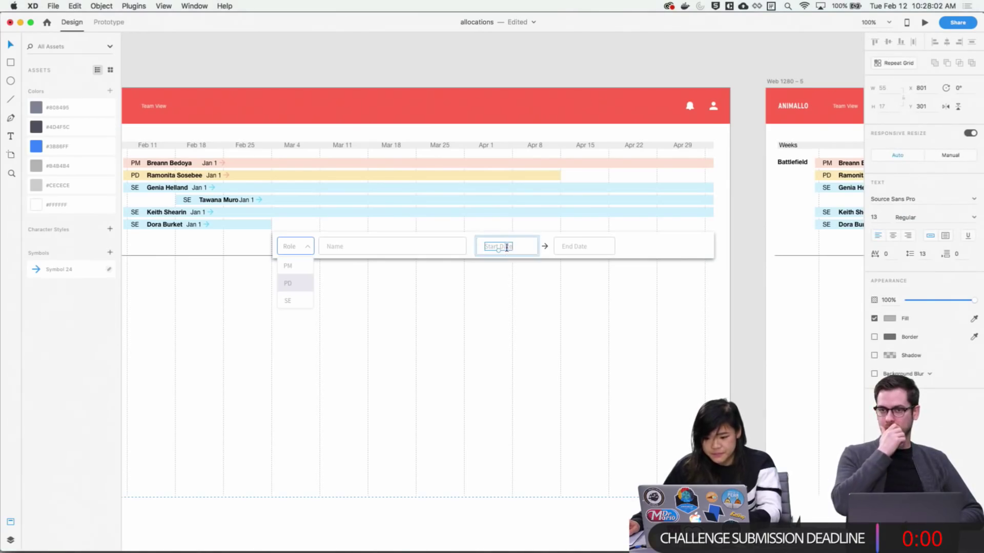
Replace the Start Date placeholder with Mar 4, 2019 and colour it black (#000000)
triple_click(507, 249)
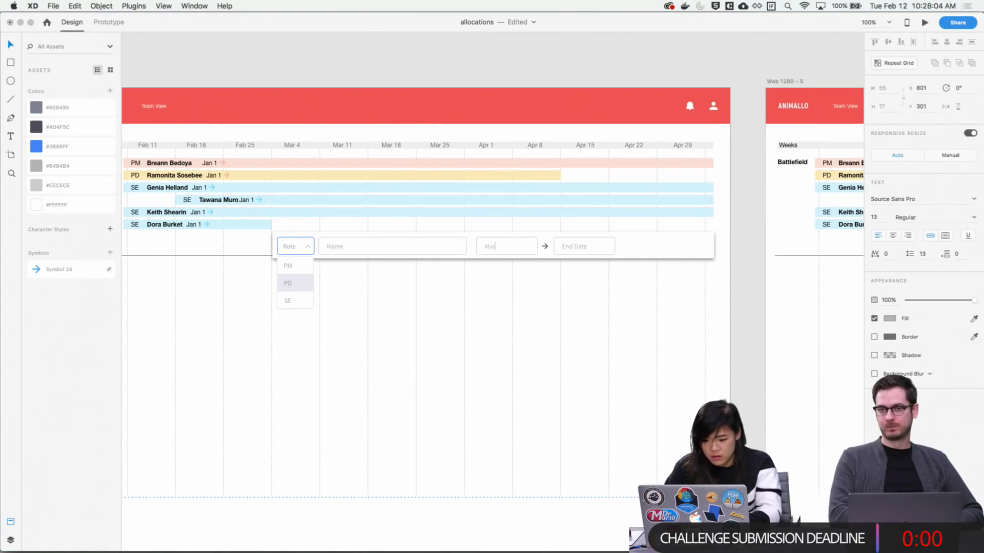
key("Escape")
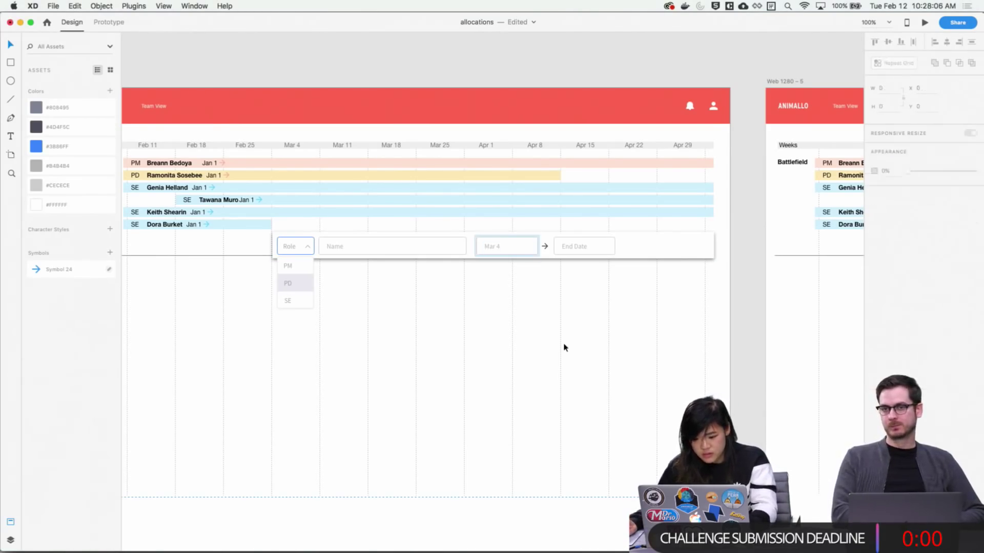
key("Right")
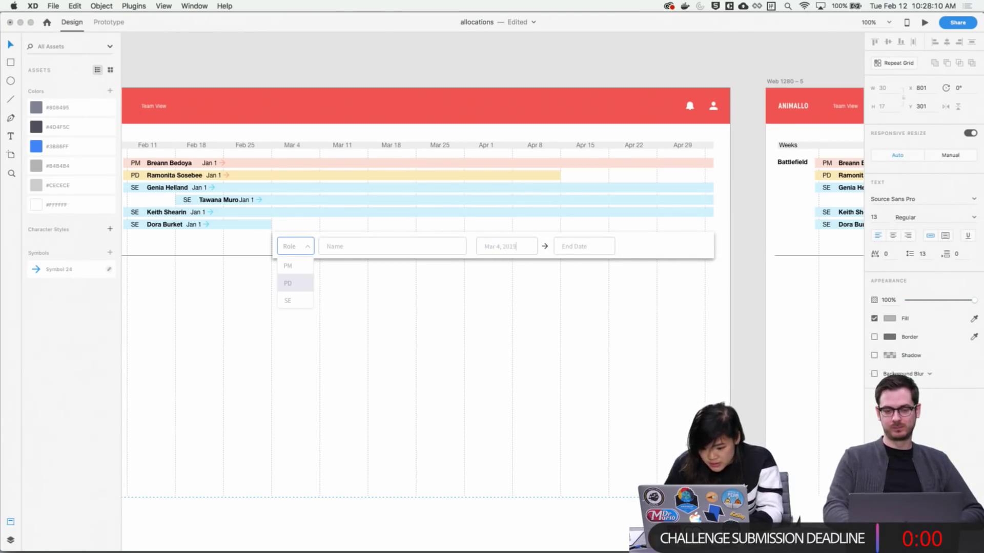
key("Escape")
left_click(890, 318)
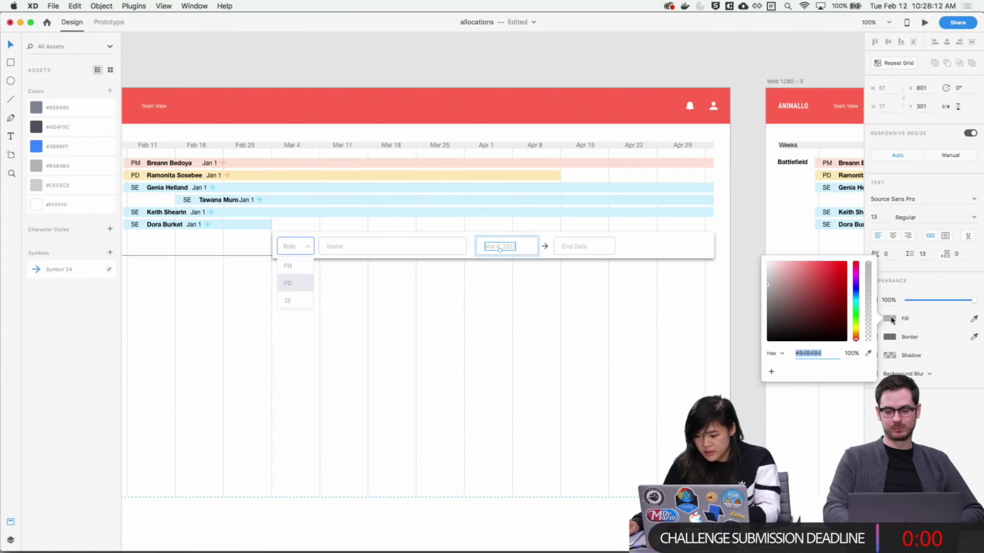
type("000000")
key("Return")
left_click(687, 345)
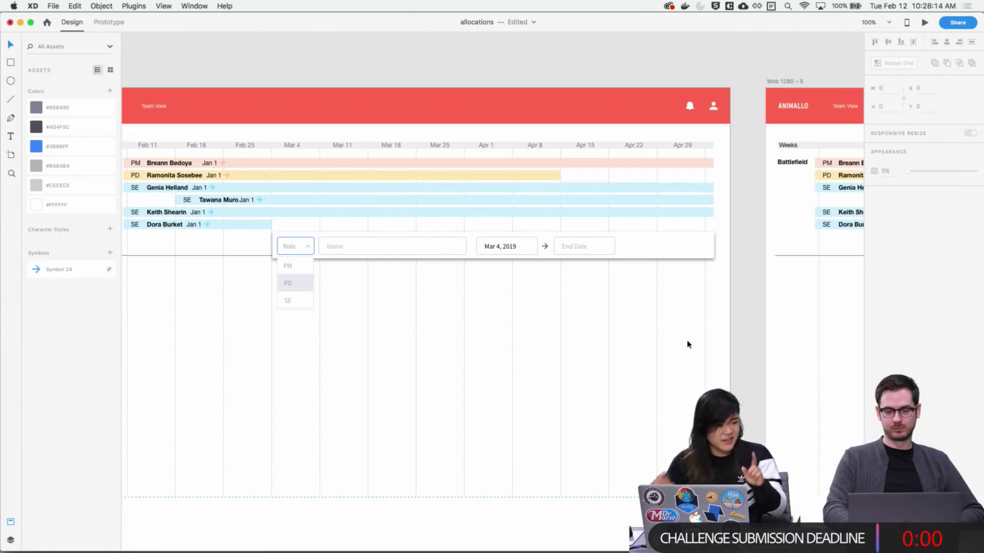
Scroll back to the Mar 4, 2019 field and re-enter its text to check it
scroll(694, 345, "right", 2)
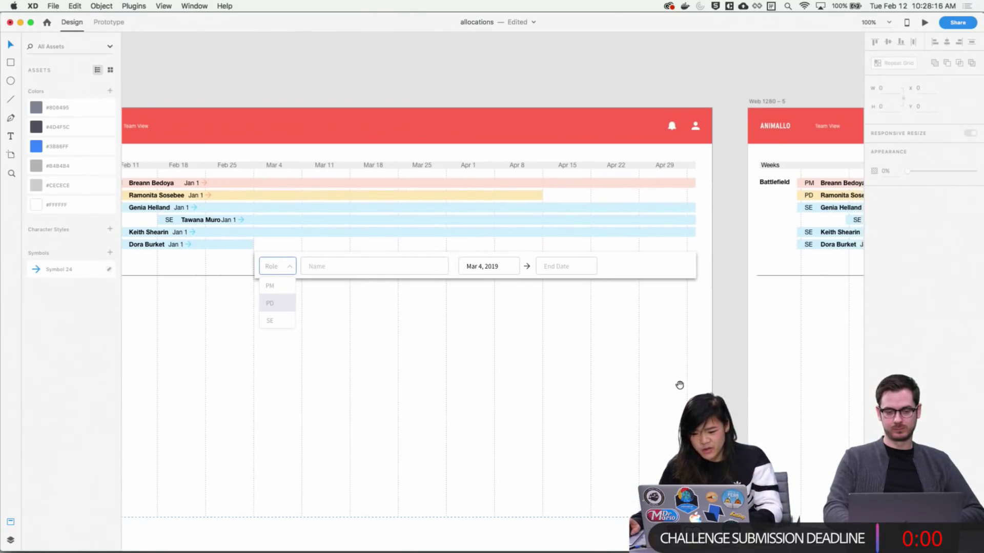
scroll(650, 351, "down", 2)
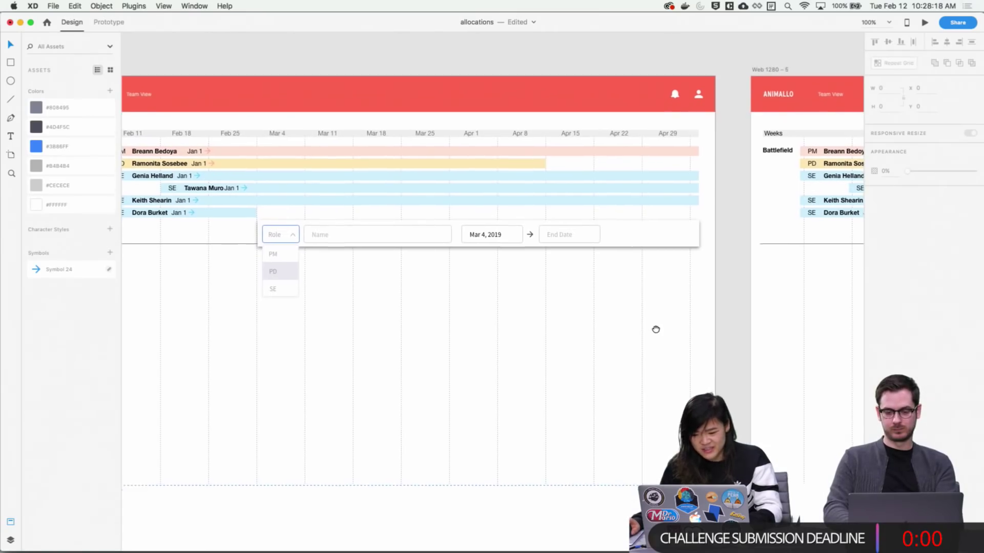
scroll(654, 330, "down", 3)
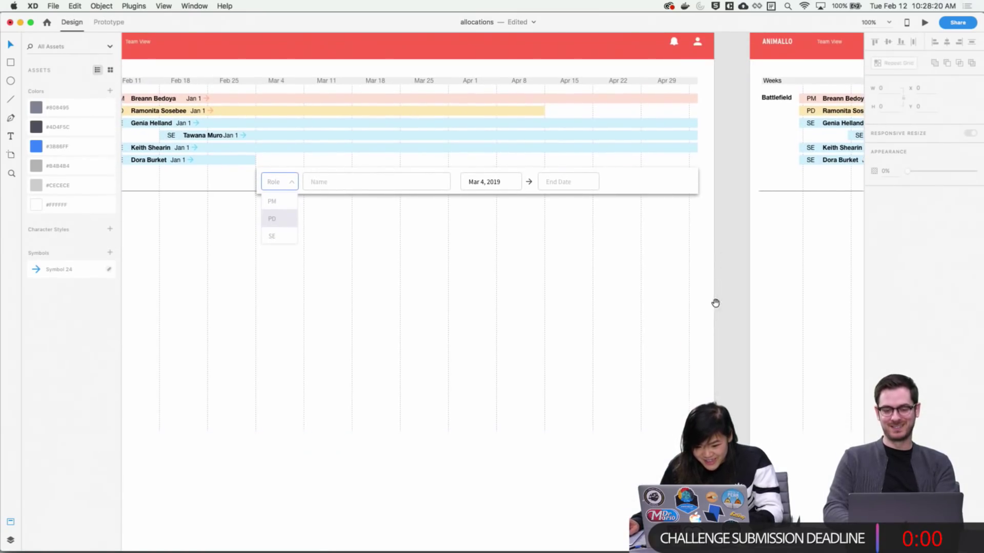
scroll(714, 303, "down", 2)
scroll(647, 244, "up", 5)
scroll(648, 244, "right", 3)
left_click(455, 231)
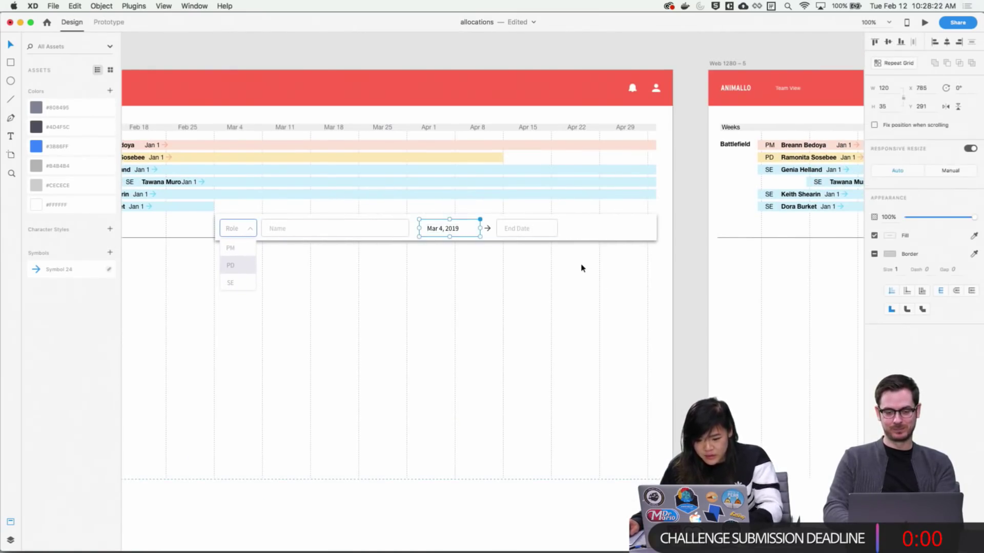
double_click(447, 231)
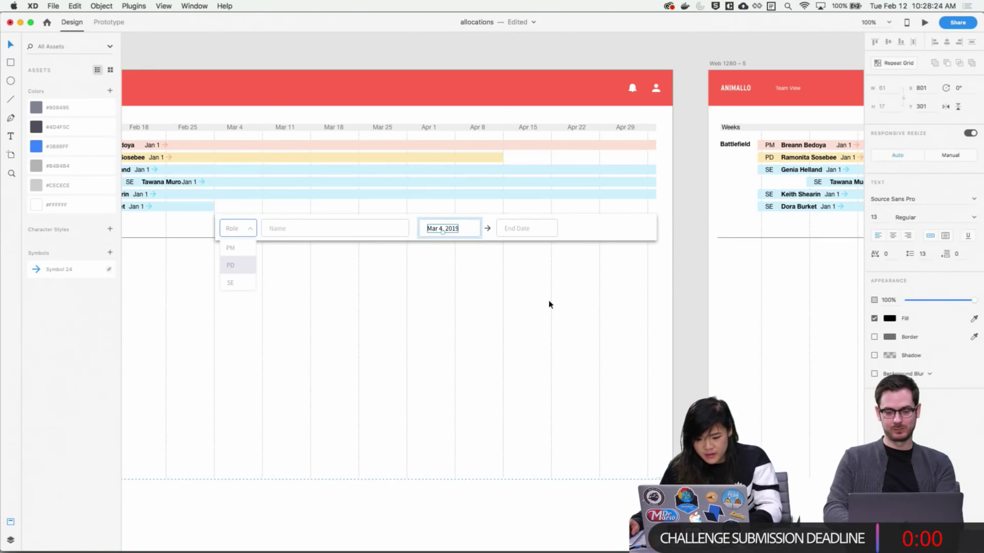
double_click(448, 230)
left_click(604, 321)
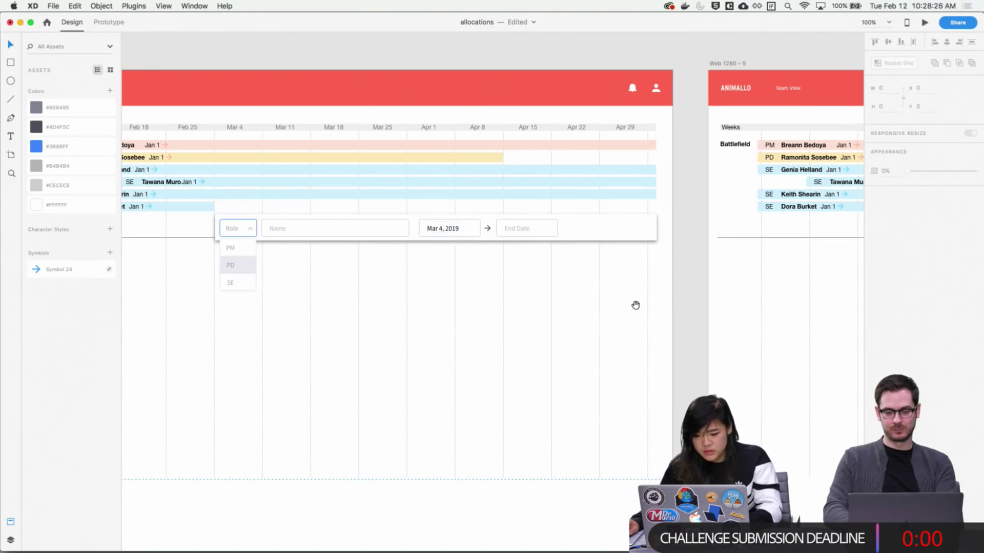
scroll(635, 306, "right", 10)
Replace the Start Date placeholder on Web 1280 – 5 with the pasted Mar 4, 2019 text
left_click(133, 87)
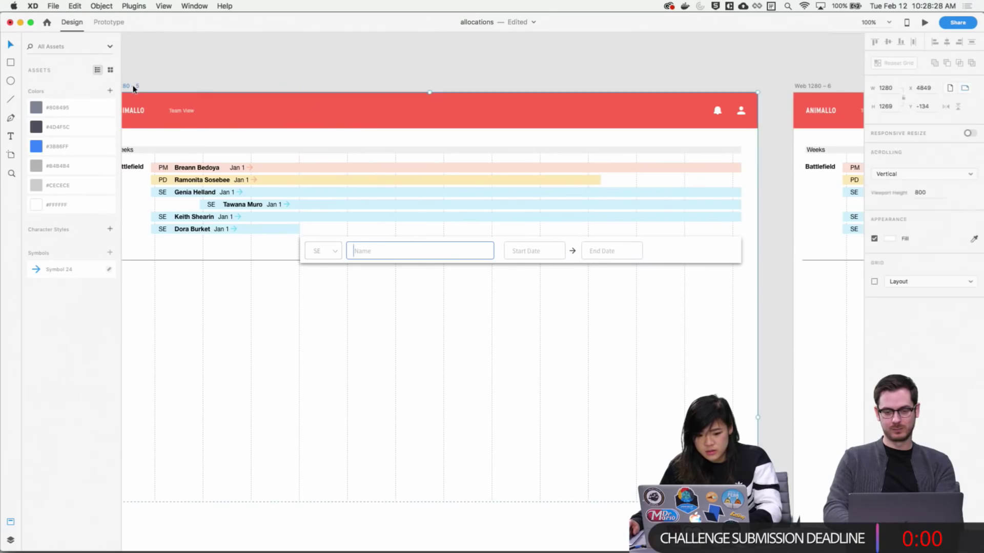
type("Mar 4, 2019")
key("z")
left_click_drag(542, 231, 556, 292)
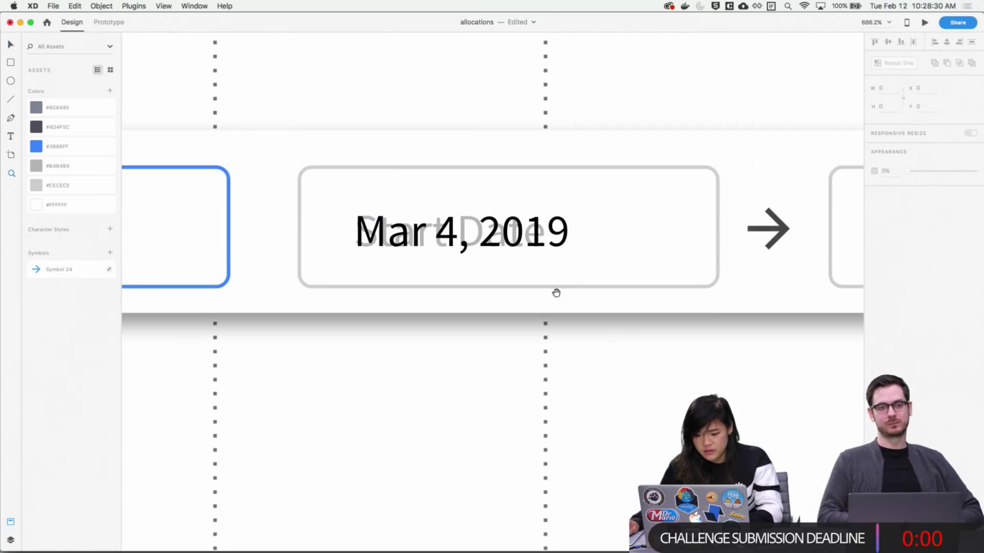
key("v")
left_click(514, 235)
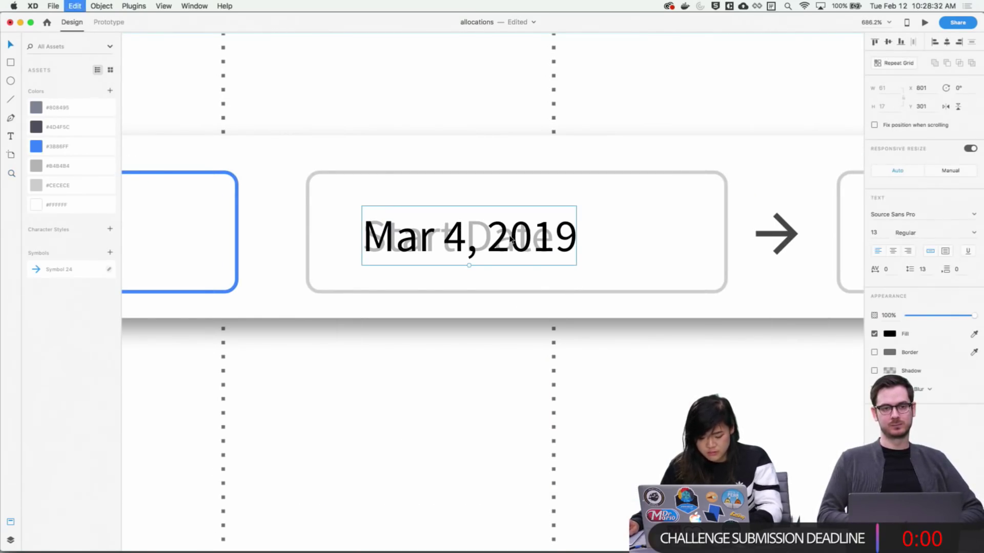
key("Delete")
left_click(510, 238)
key("Delete")
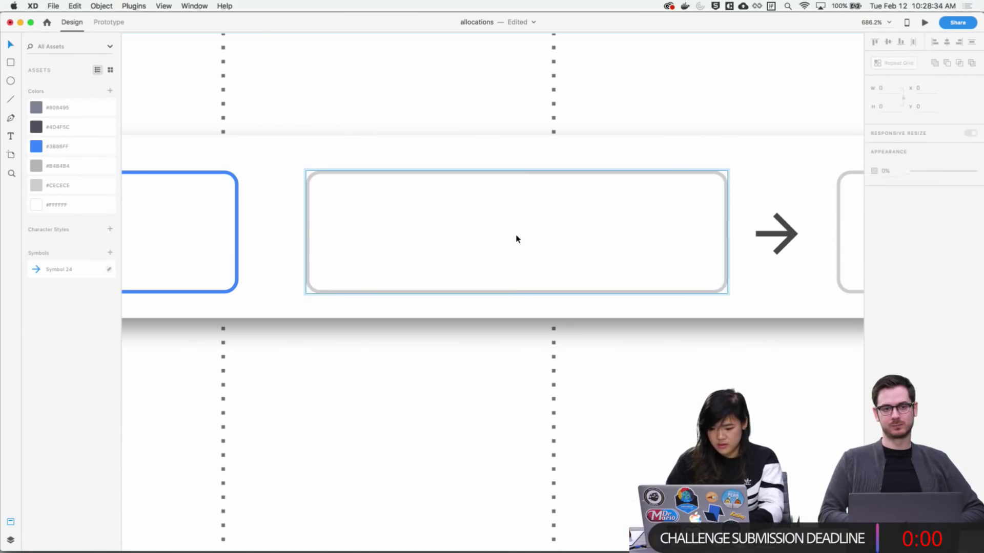
type("Mar 4, 2019")
scroll(248, 386, "right", 10)
left_click(247, 386)
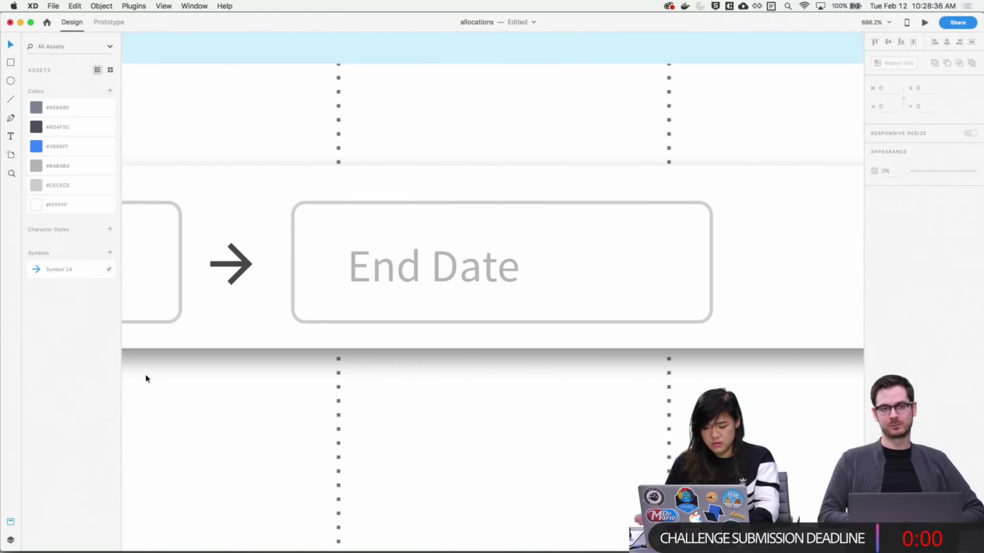
Place the Mar 4, 2019 date box over the other artboard's Start Date field
key("super+0")
left_click_drag(588, 233, 851, 359)
left_click_drag(687, 378, 698, 292)
left_click_drag(484, 175, 526, 271)
scroll(585, 310, "down", 2)
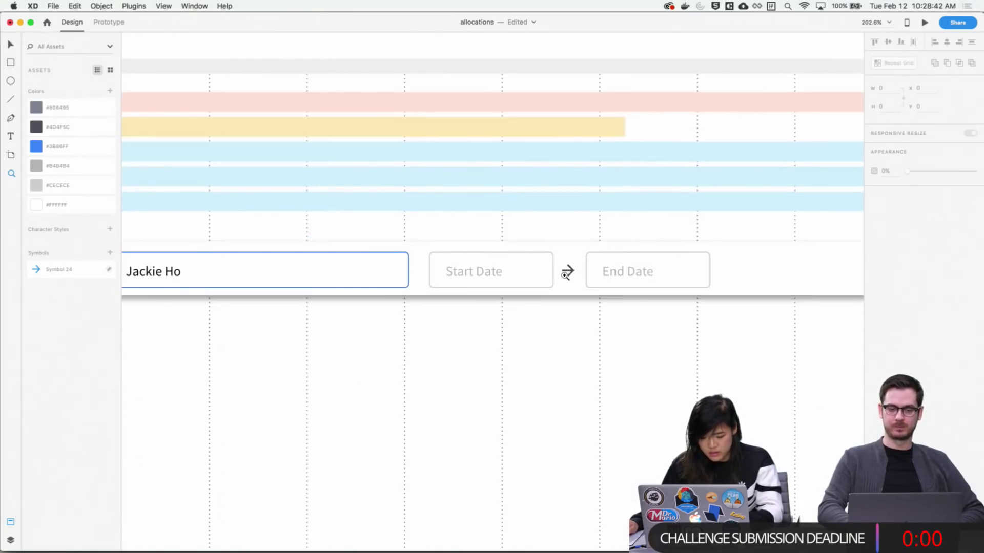
scroll(567, 272, "left", 15)
key("v")
left_click(347, 262)
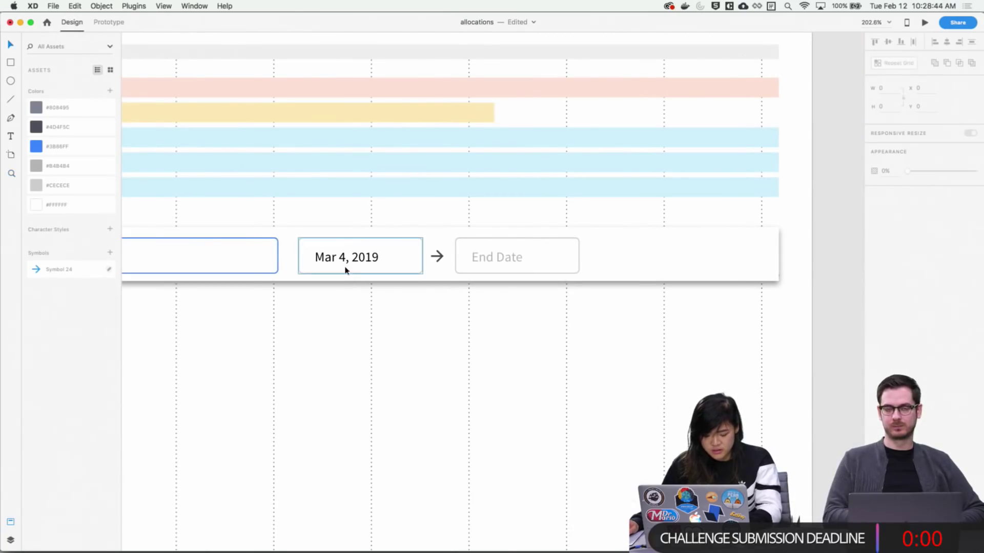
double_click(364, 261)
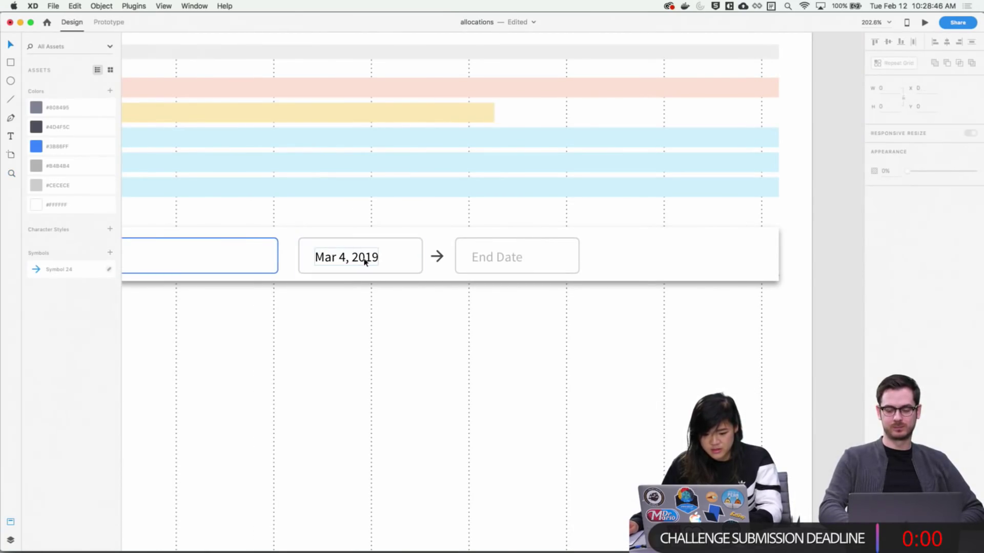
left_click(355, 257)
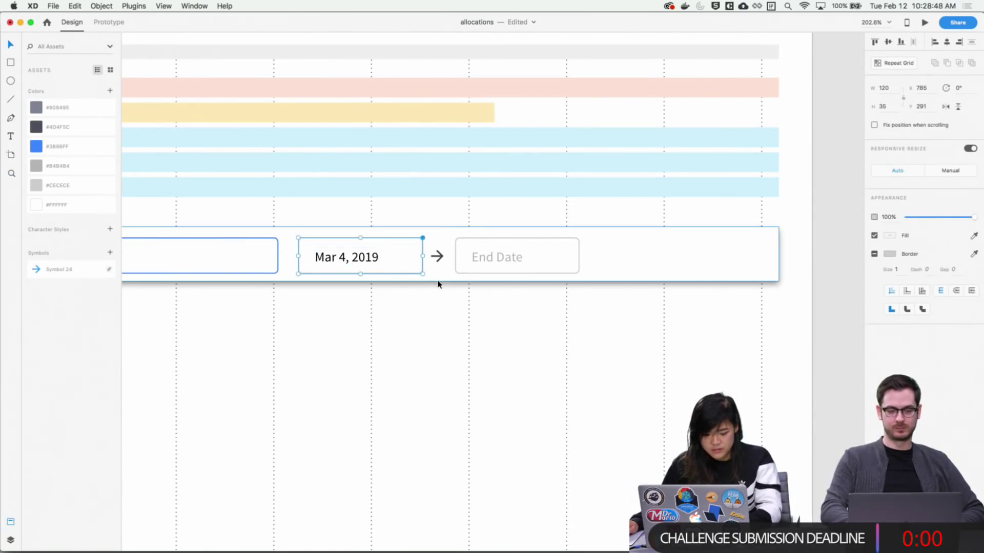
left_click_drag(407, 257, 458, 390)
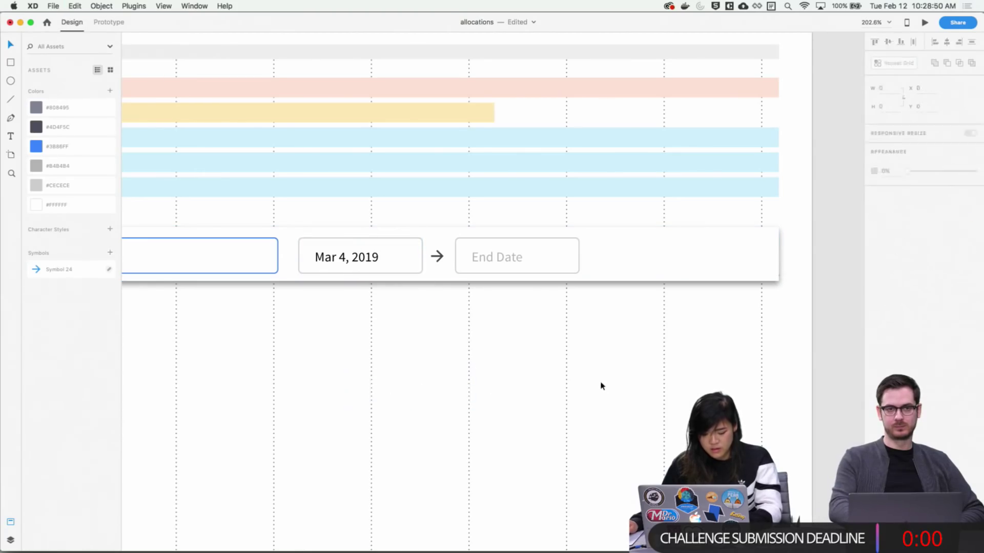
key("Delete")
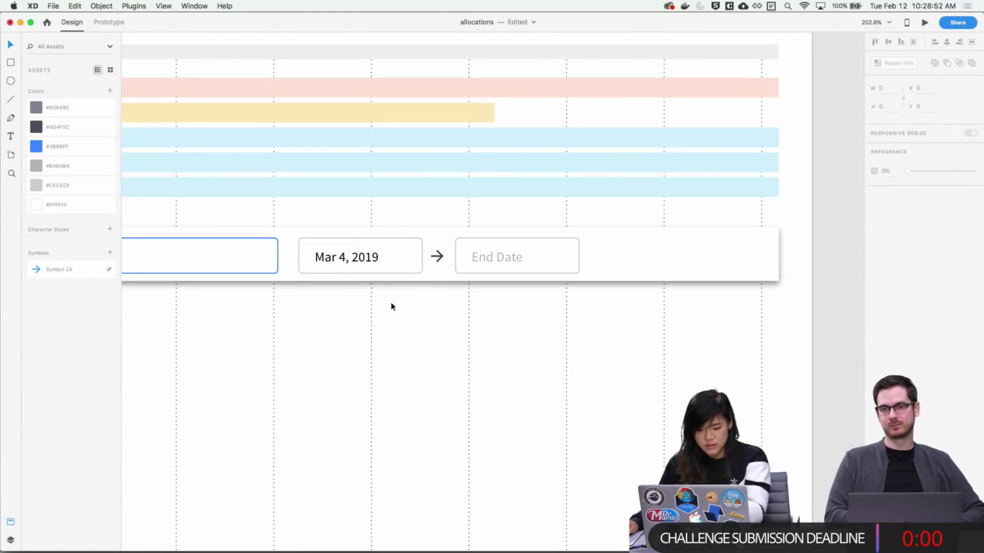
left_click(375, 264)
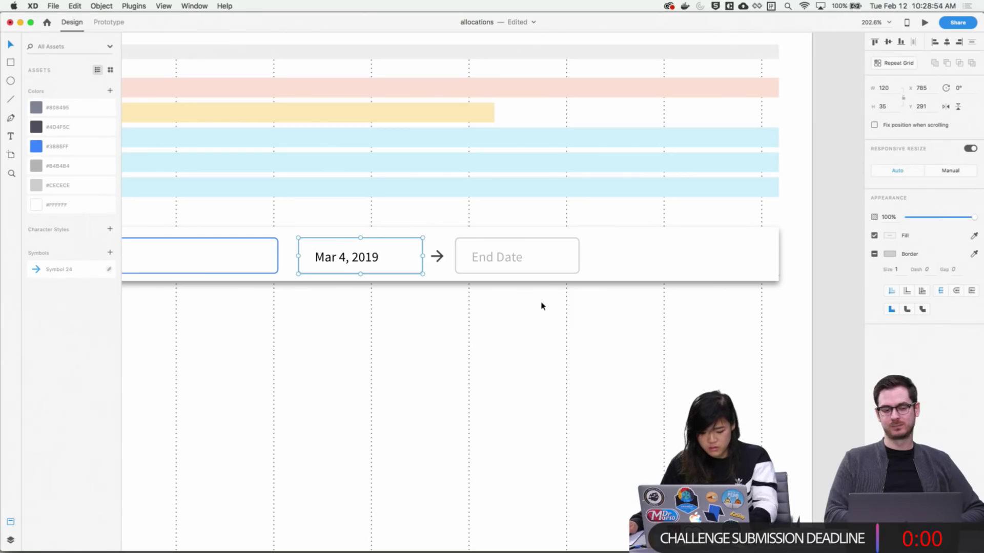
scroll(584, 362, "down", 3)
scroll(459, 336, "up", 3)
scroll(496, 279, "left", 5)
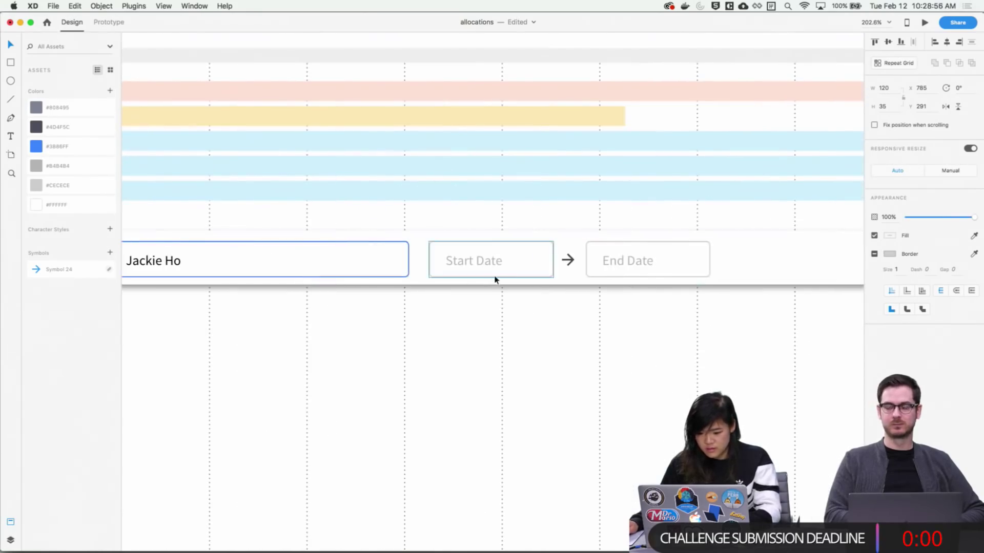
left_click_drag(520, 302, 517, 267)
scroll(387, 307, "right", 3)
scroll(386, 308, "down", 5)
scroll(161, 308, "up", 5)
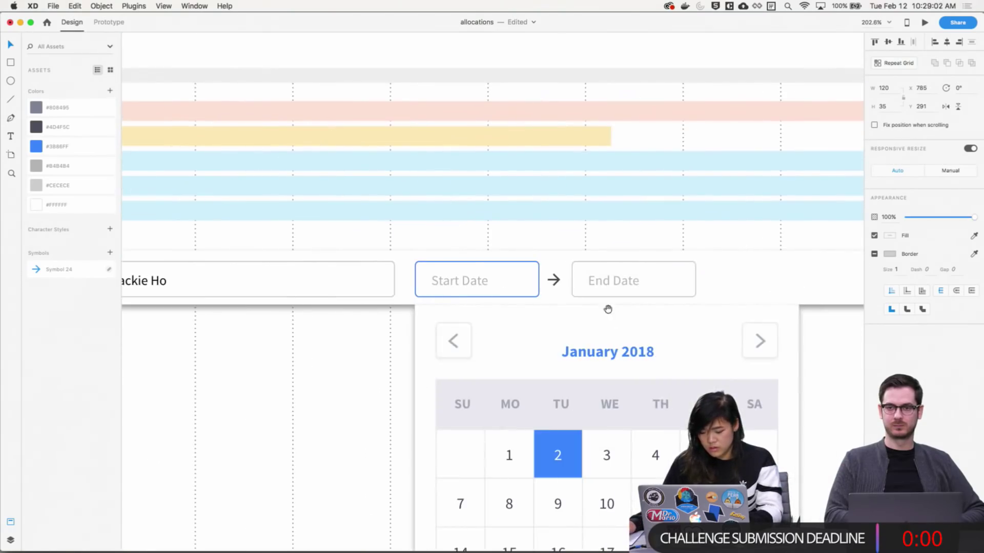
Move the calendar panel to the right so it sits under End Date
left_click(534, 353)
left_click_drag(497, 338, 657, 338)
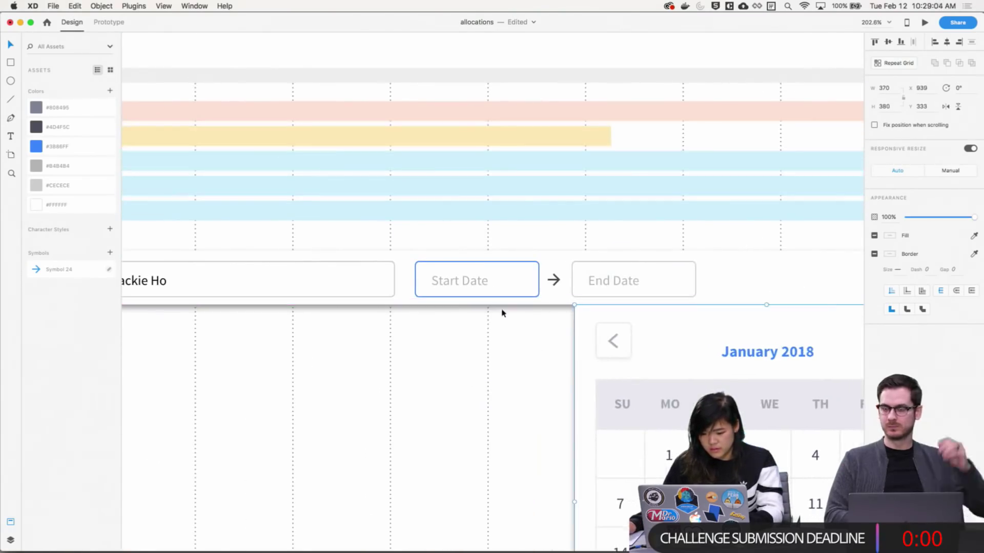
key("super+z")
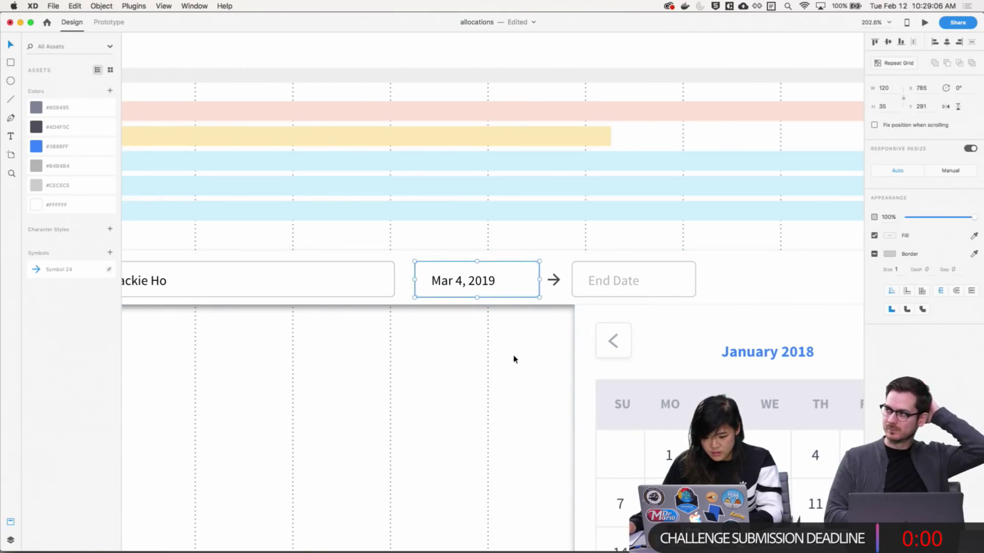
left_click_drag(514, 358, 482, 334)
scroll(481, 333, "left", 10)
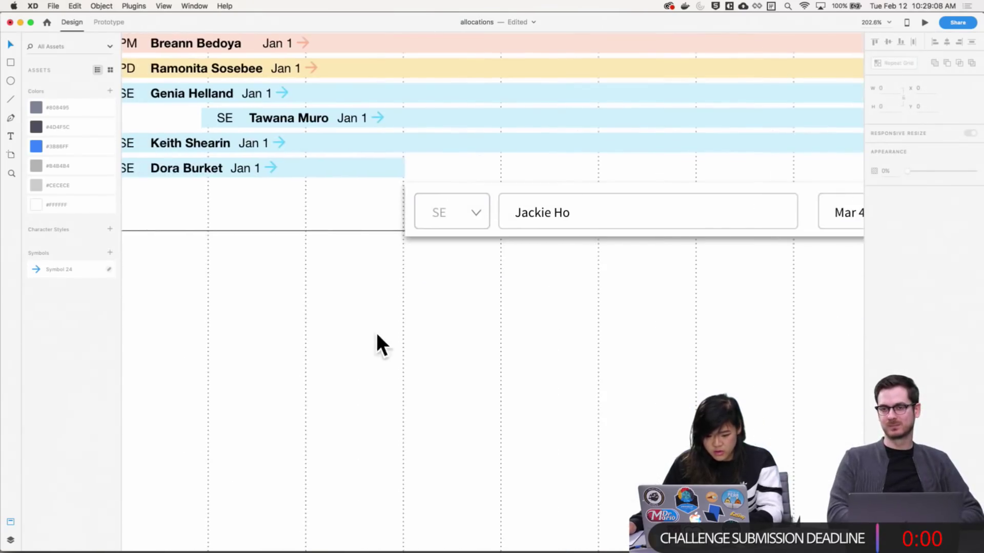
scroll(314, 346, "left", 10)
key("super+minus")
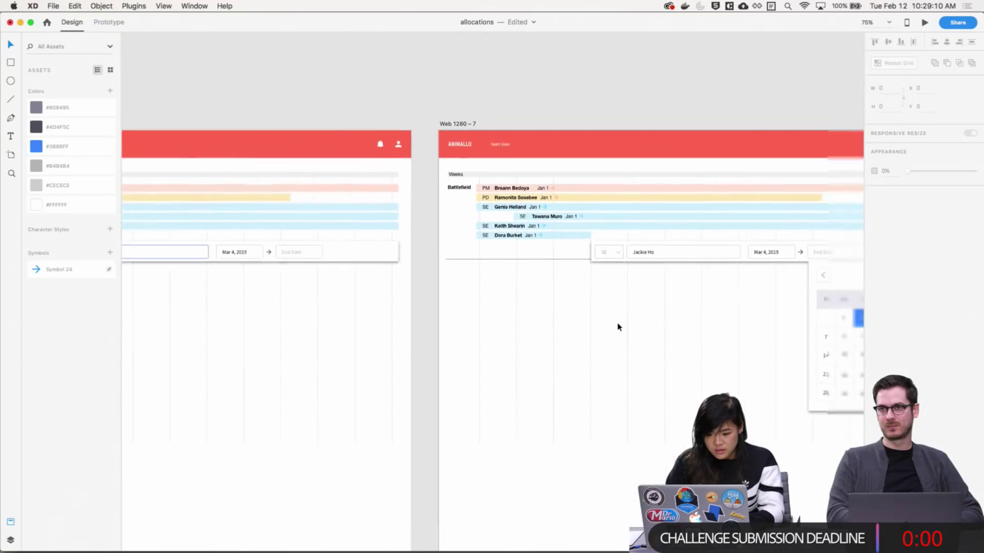
scroll(617, 323, "left", 10)
scroll(526, 333, "left", 15)
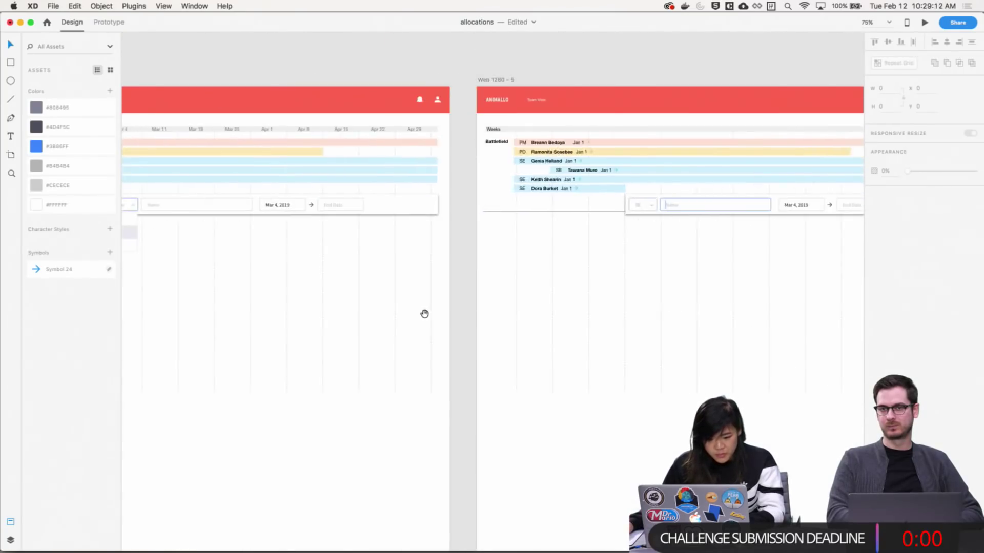
scroll(623, 260, "right", 10)
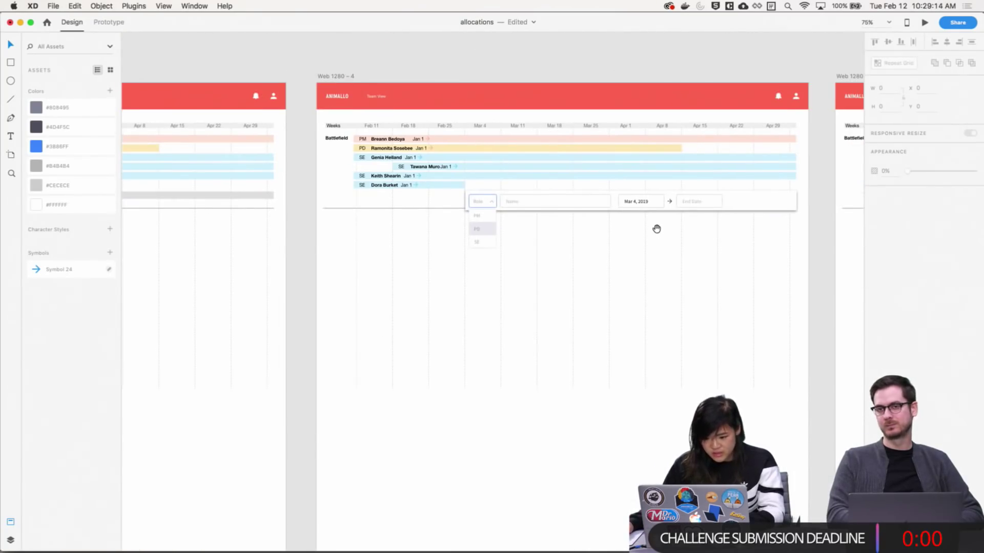
scroll(473, 229, "right", 5)
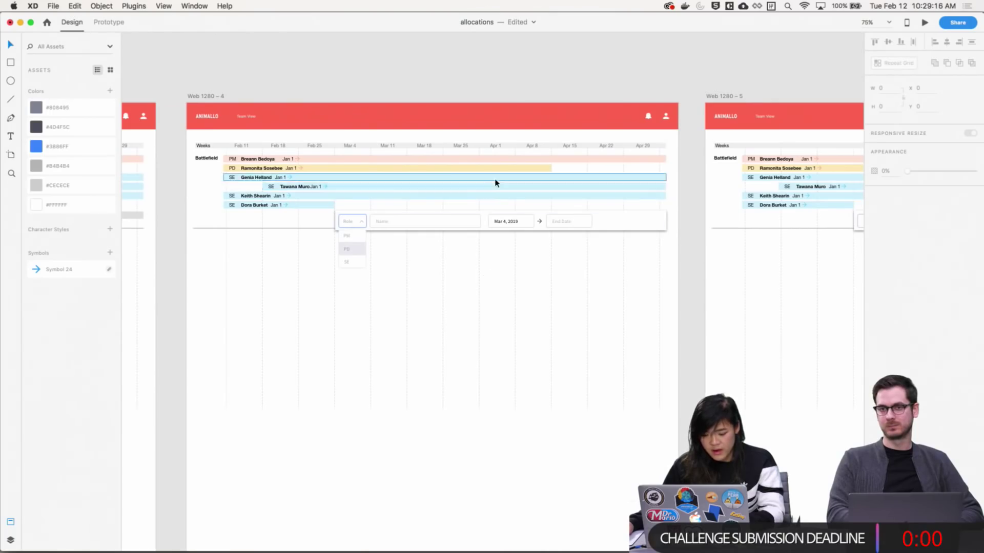
Change the End Date placeholder text to None and colour it black
key("z")
left_click_drag(494, 183, 639, 295)
key("v")
left_click(453, 238)
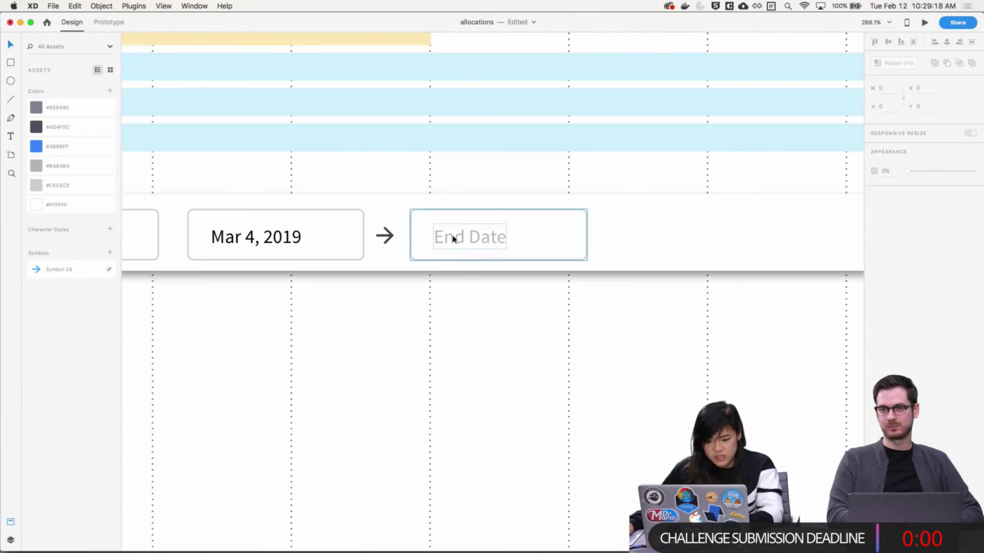
double_click(453, 238)
type("Non")
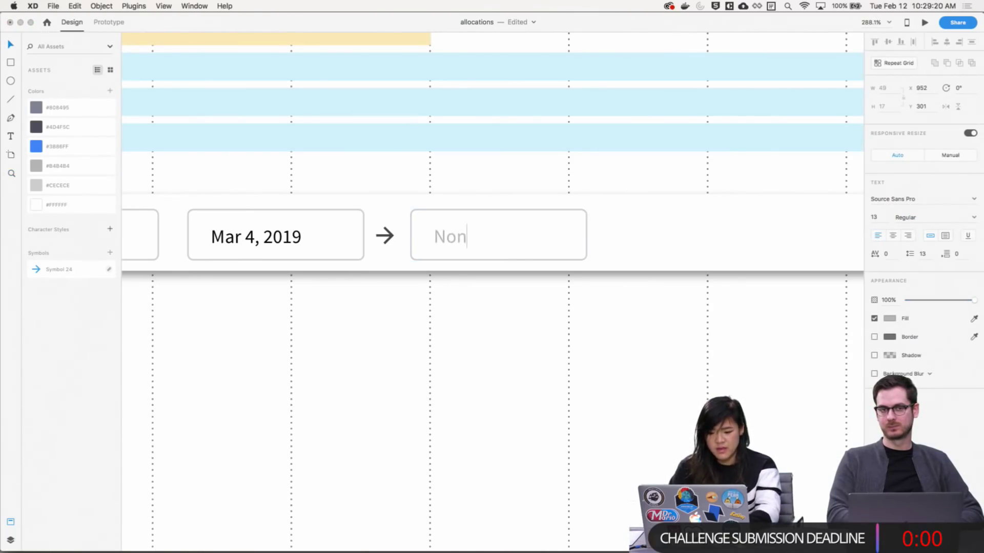
type("e")
key("Escape")
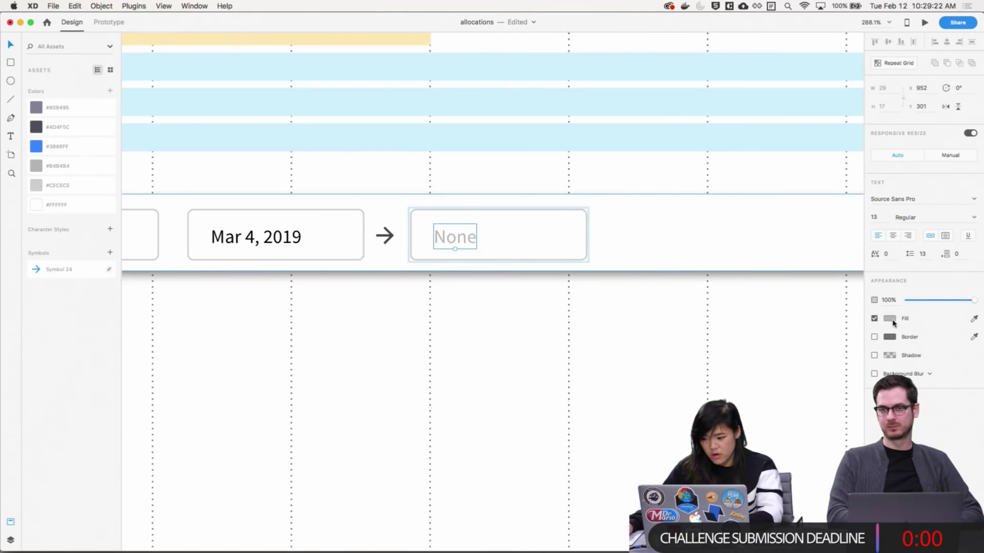
left_click(890, 318)
left_click_drag(766, 283, 714, 362)
left_click(672, 334)
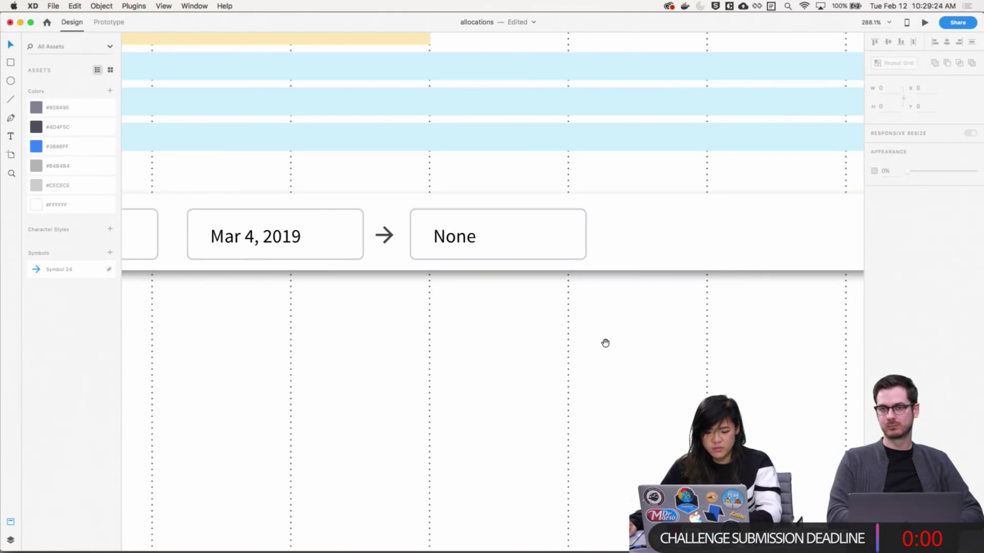
Copy the None date box and zoom to 100%
scroll(605, 343, "up", 5)
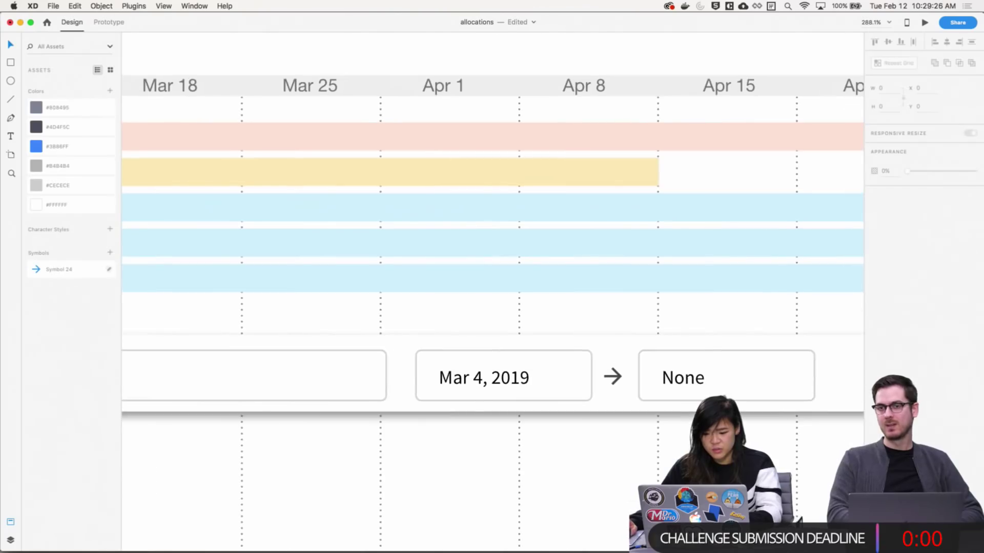
scroll(573, 376, "down", 2)
scroll(573, 375, "right", 3)
left_click(531, 313)
key("super+c")
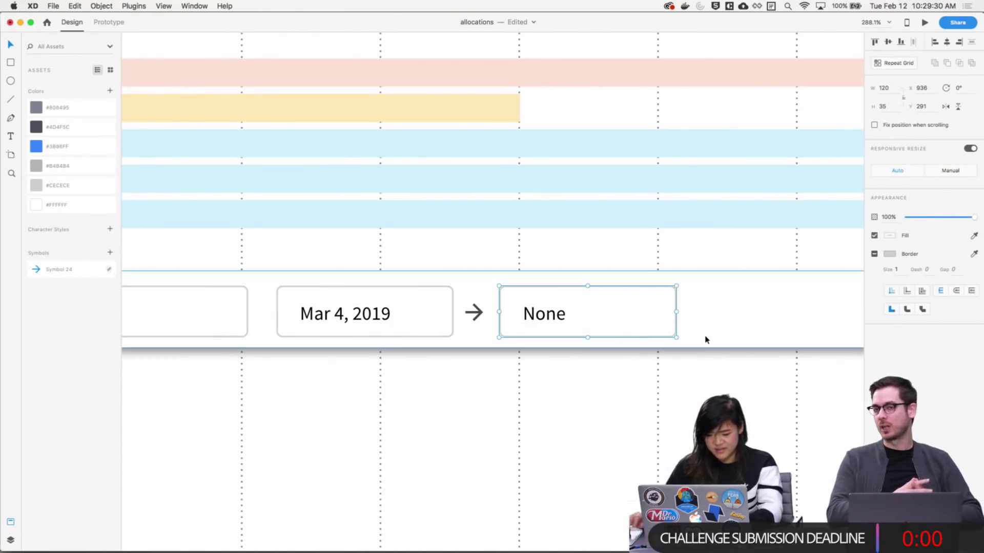
key("super+1")
scroll(443, 334, "right", 3)
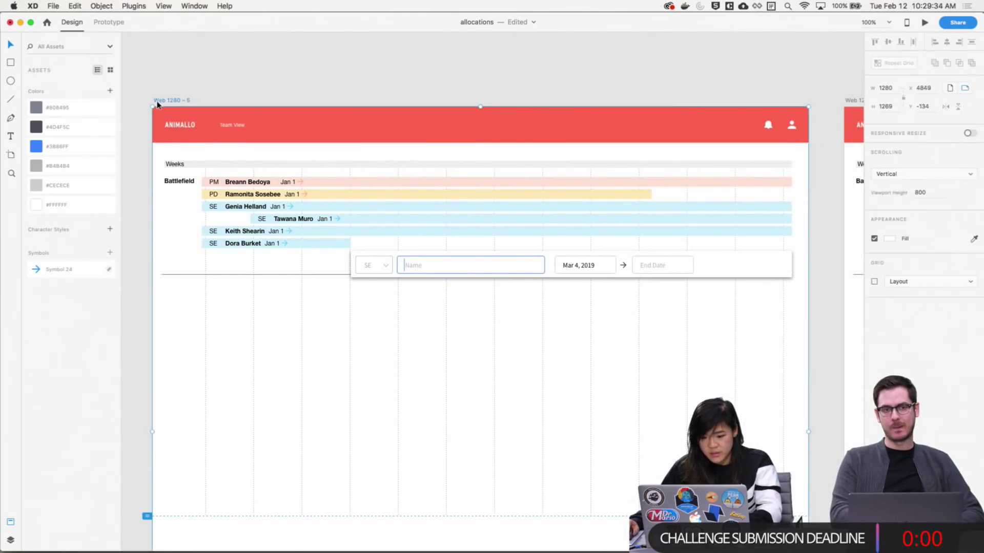
scroll(428, 149, "right", 15)
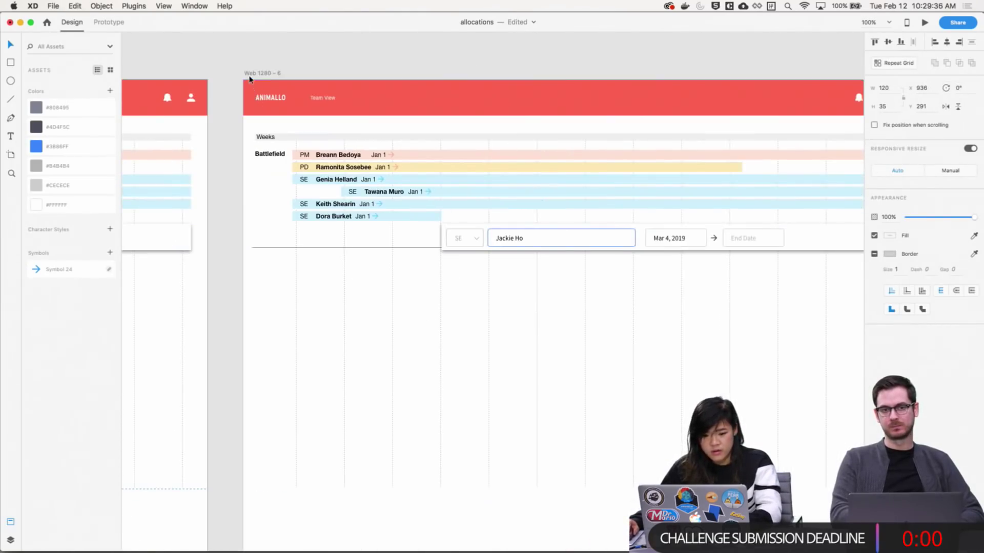
left_click(248, 76)
scroll(362, 322, "right", 15)
scroll(362, 323, "right", 7)
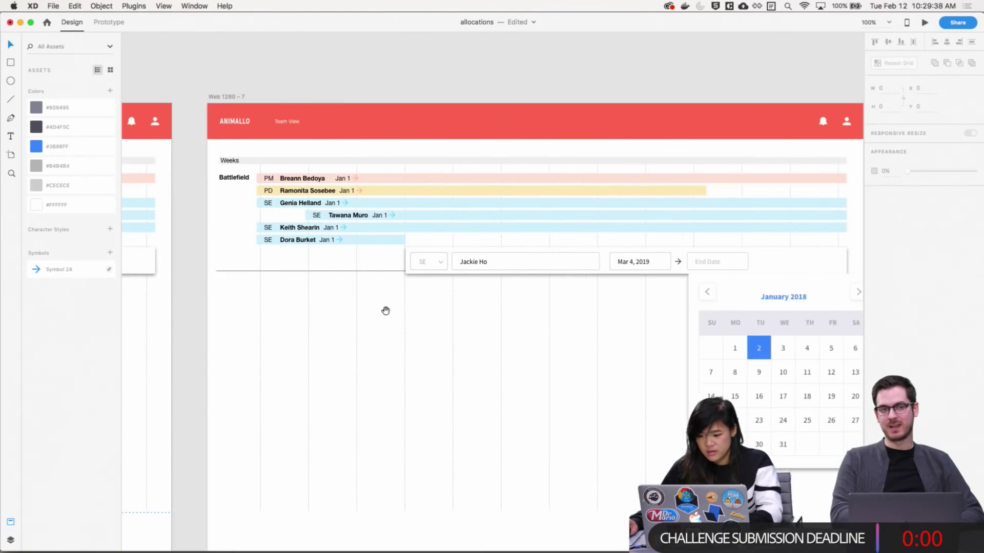
scroll(432, 278, "left", 6)
scroll(433, 278, "down", 3)
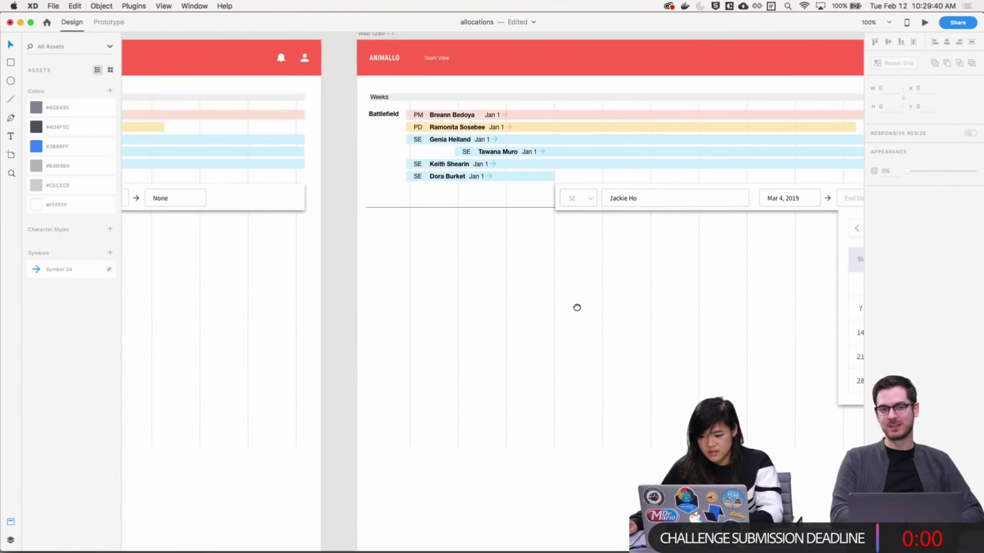
scroll(578, 308, "right", 12)
scroll(282, 302, "up", 1)
scroll(282, 305, "left", 11)
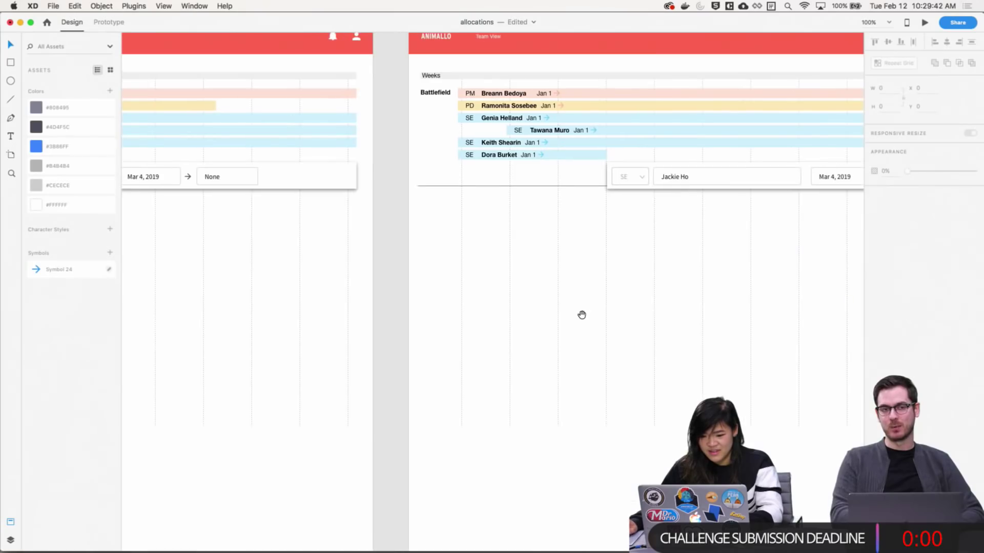
scroll(582, 314, "right", 12)
left_click_drag(353, 331, 512, 338)
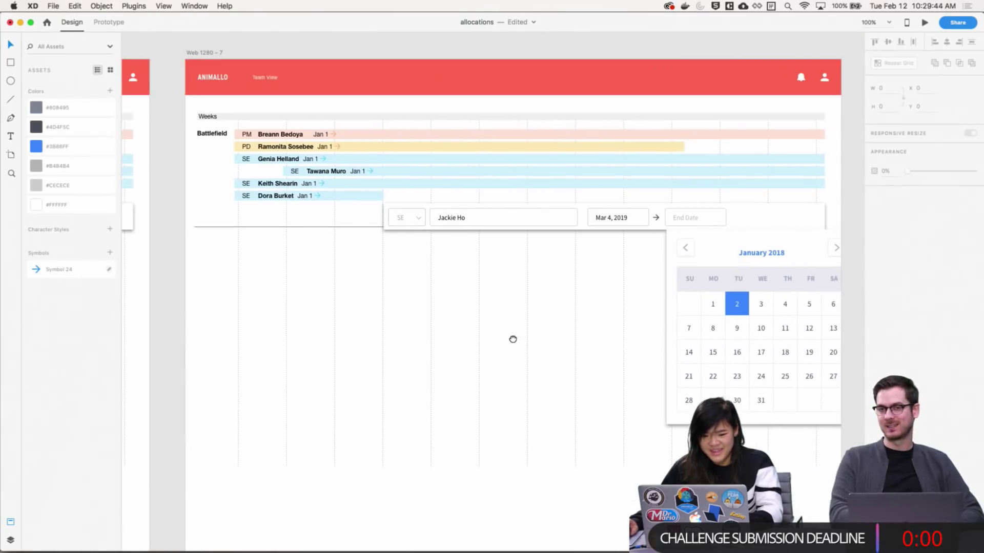
left_click_drag(701, 376, 523, 337)
left_click(585, 382)
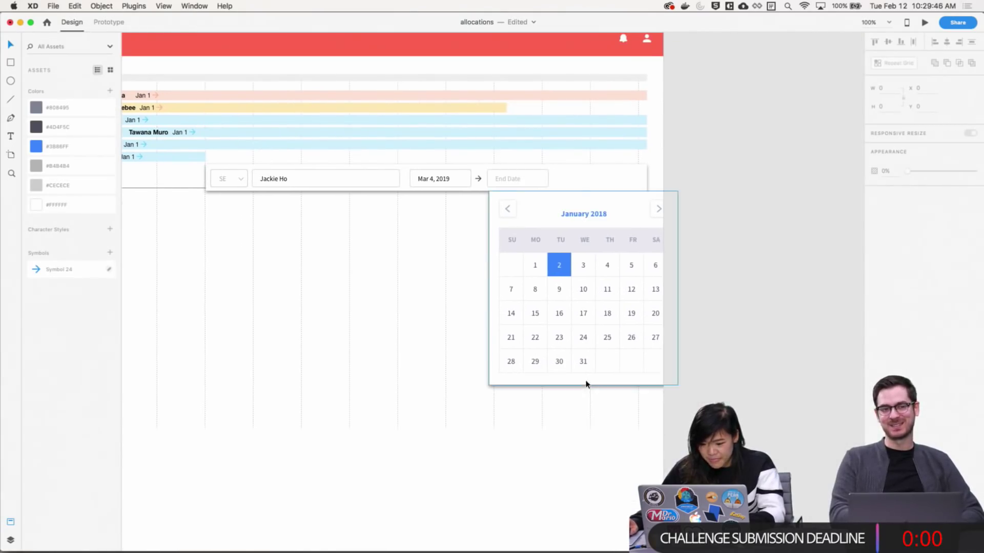
left_click(589, 333)
left_click_drag(703, 386, 769, 443)
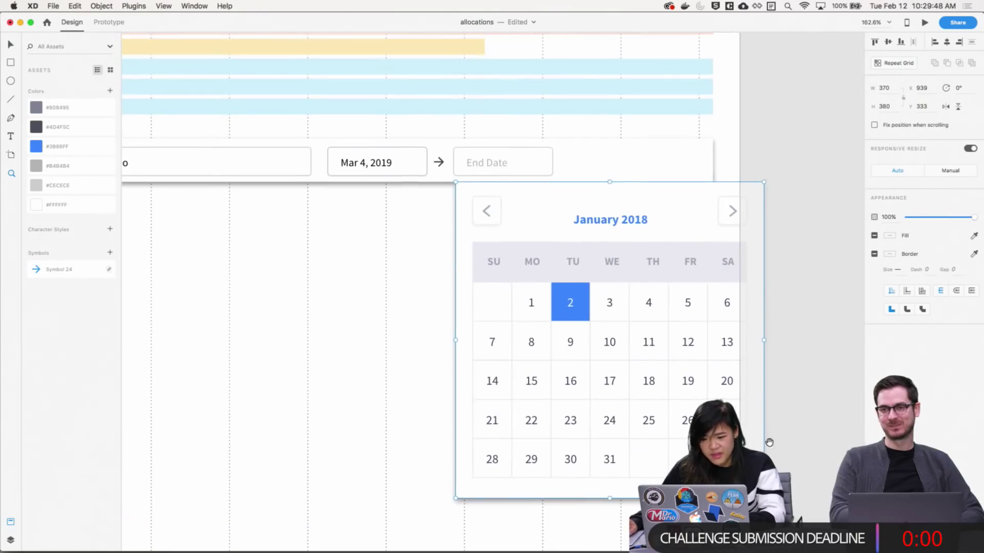
left_click_drag(457, 382, 632, 377)
left_click_drag(405, 332, 442, 333)
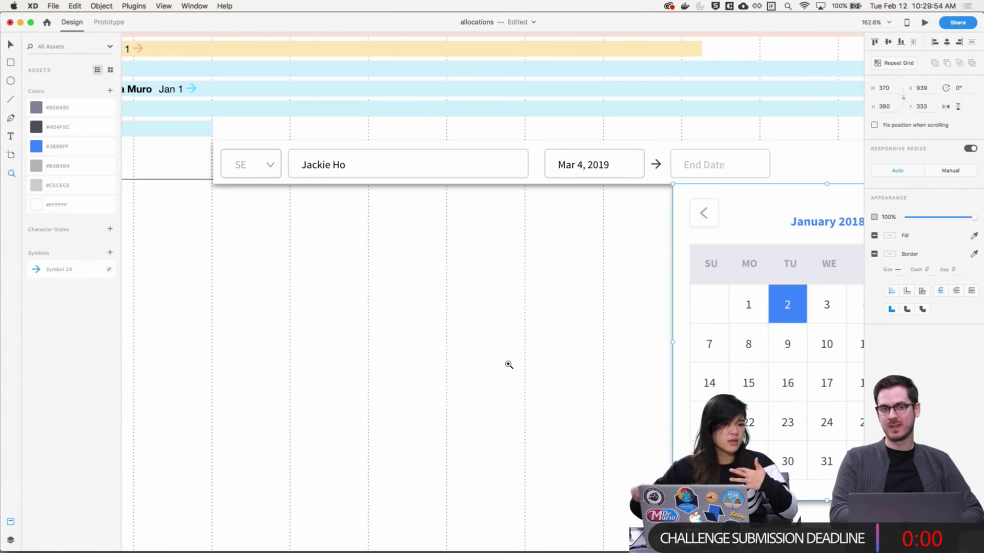
left_click_drag(542, 238, 317, 240)
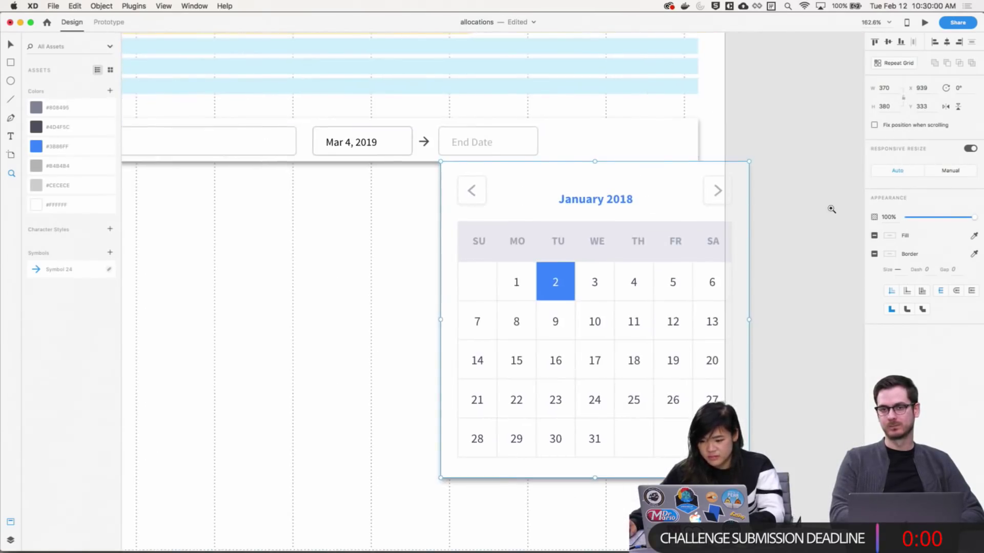
scroll(819, 241, "down", 2)
scroll(451, 279, "down", 5)
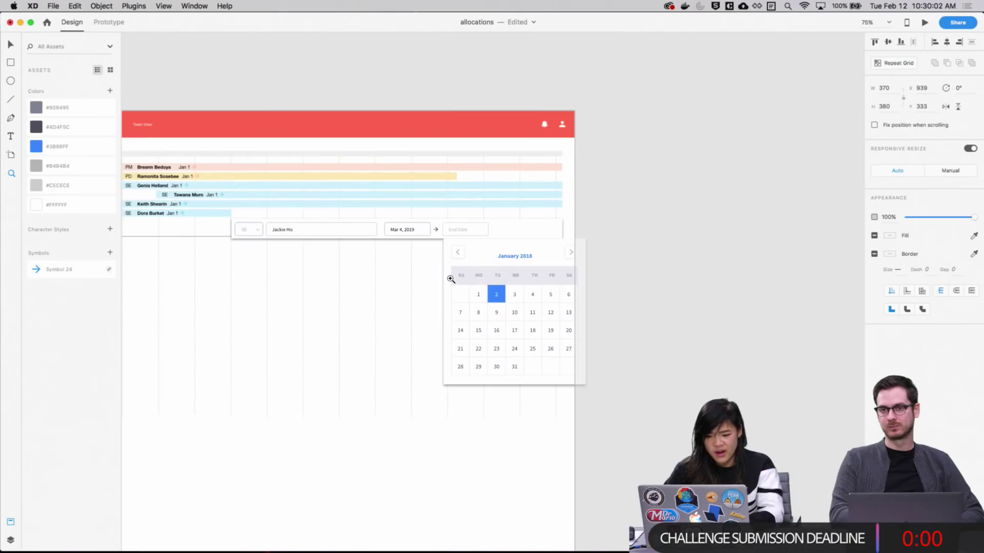
left_click(450, 279)
left_click_drag(319, 425, 773, 345)
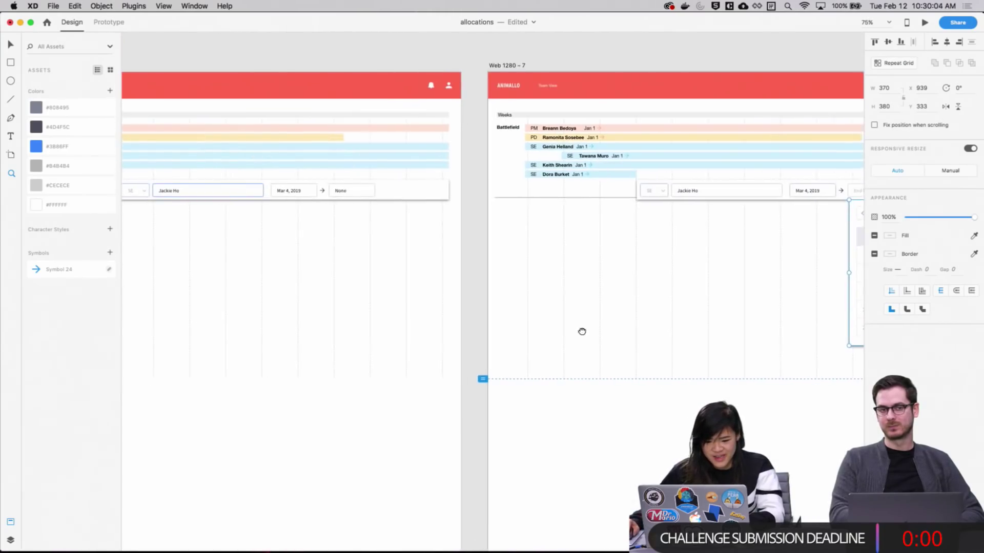
left_click_drag(582, 331, 248, 323)
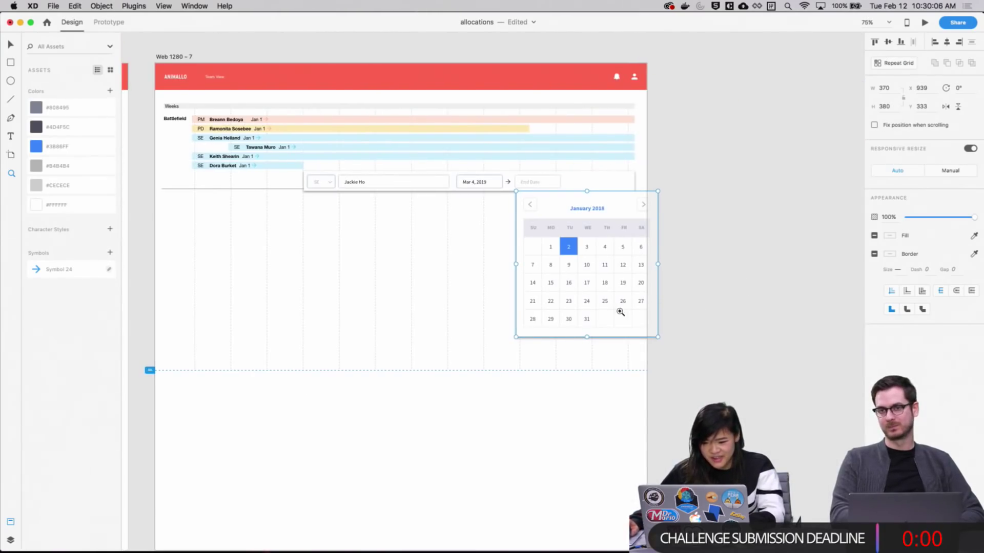
left_click_drag(592, 327, 584, 315)
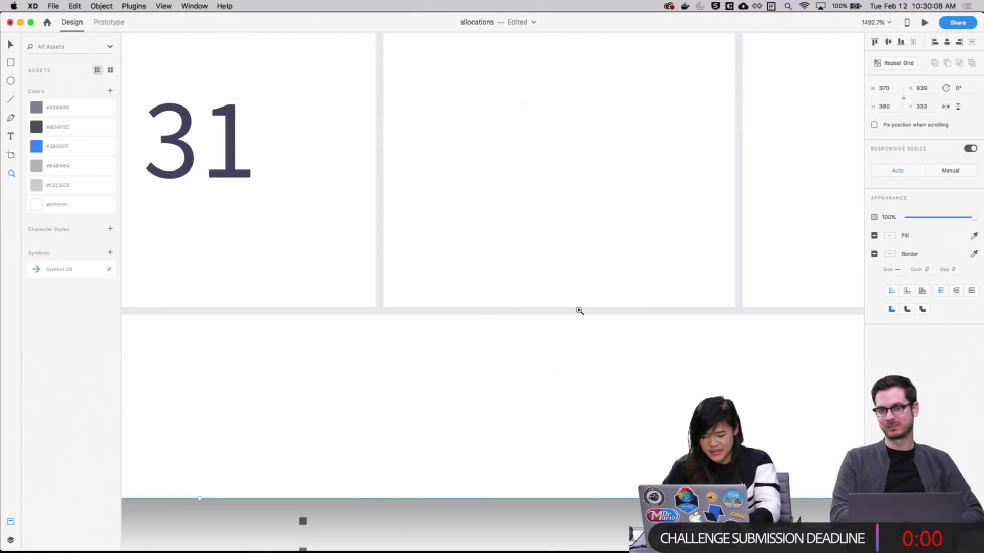
key("super+minus")
key("super+minus")
key("super+minus")
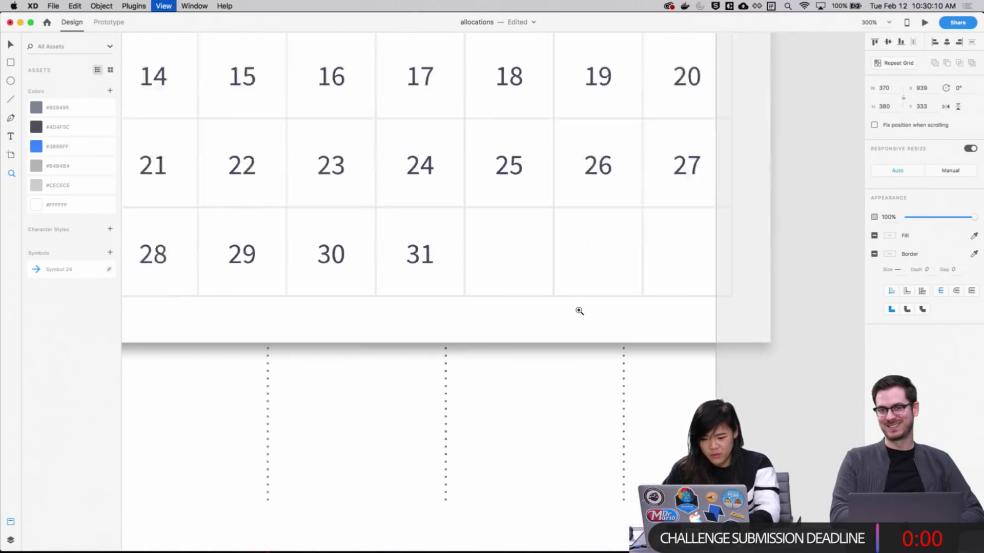
key("super+minus")
key("super+minus")
key("super+minus")
scroll(615, 339, "up", 5)
scroll(614, 338, "left", 5)
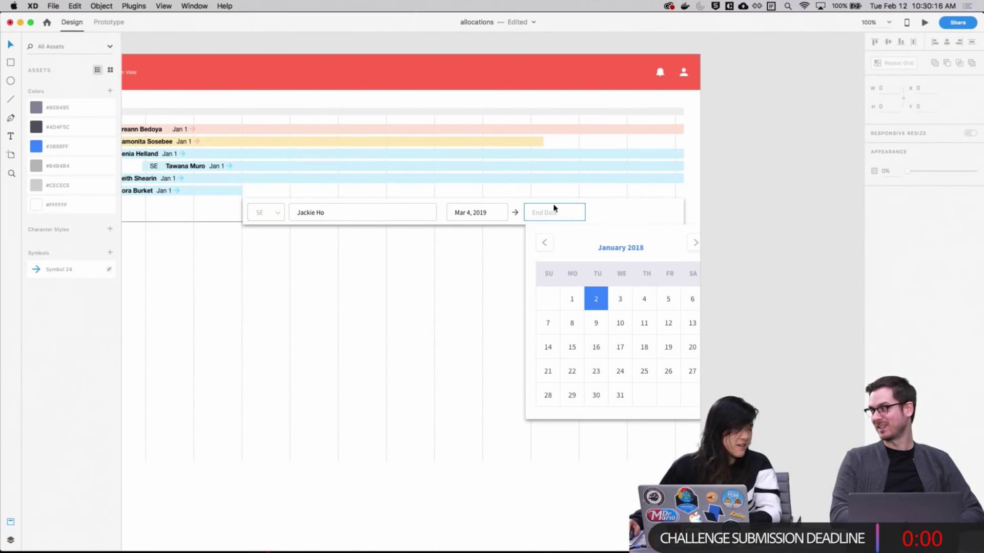
Align the calendar flush with the form's right edge and nudge it up two pixels
left_click_drag(683, 409, 626, 414)
left_click(753, 389)
left_click_drag(633, 470, 672, 446)
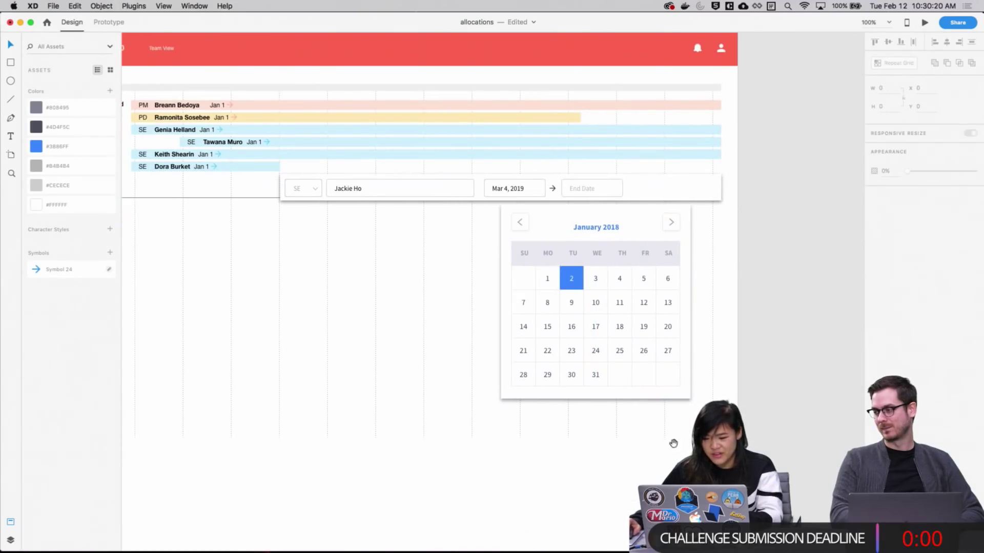
left_click_drag(658, 396, 690, 398)
left_click(769, 357)
scroll(778, 389, "up", 3)
scroll(800, 308, "down", 6)
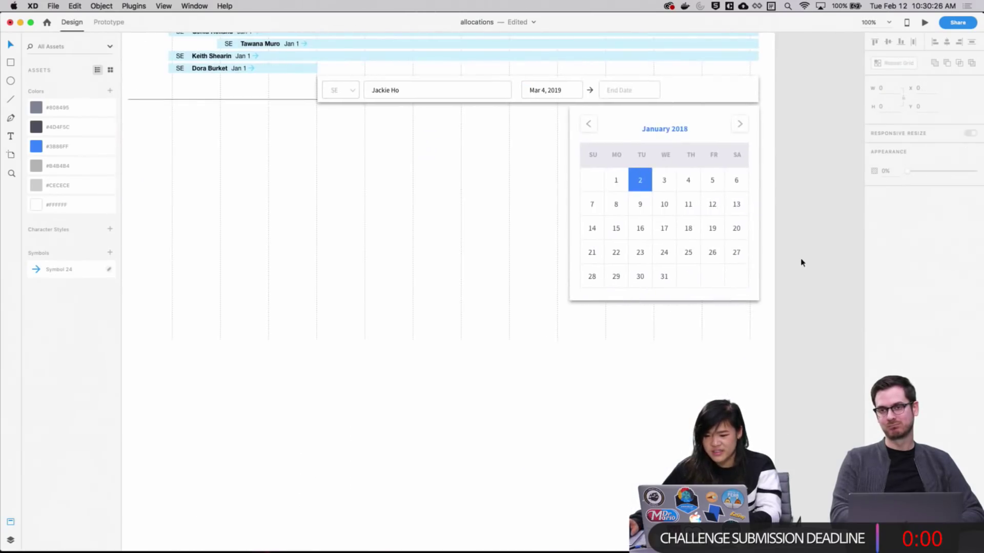
left_click(745, 326)
key("Up")
key("Up")
key("Up")
key("Up")
key("Up")
key("Up")
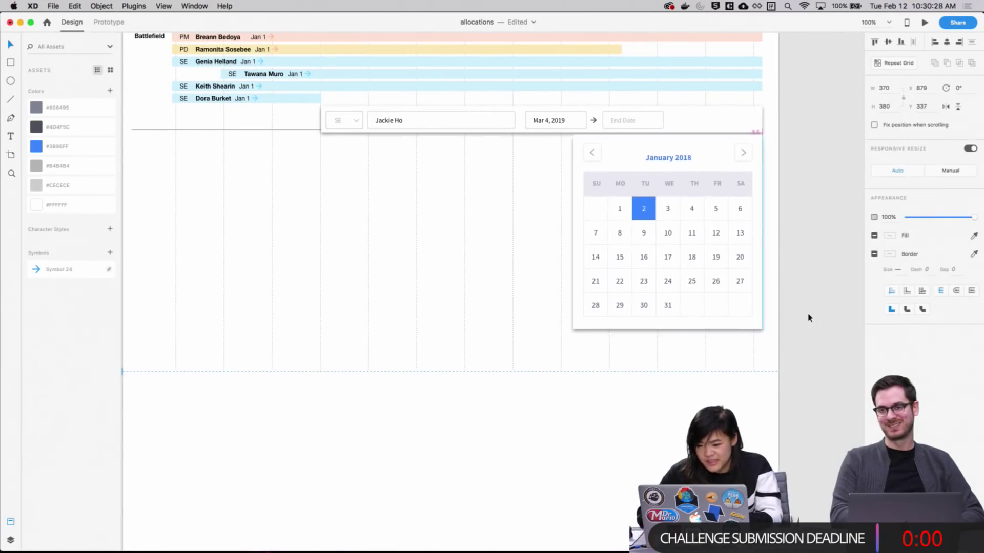
key("Up")
left_click(819, 201)
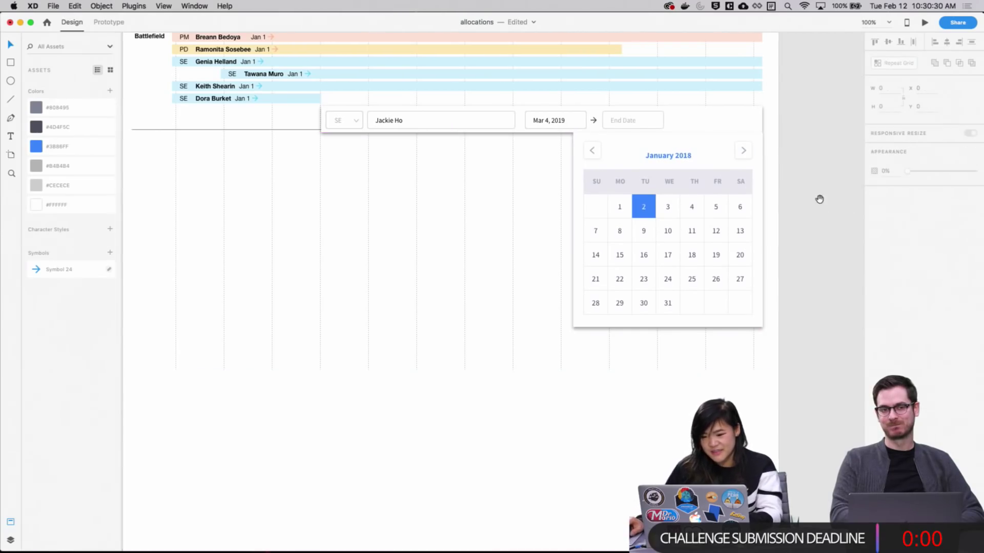
Pan across the neighbouring None, role dropdown and Name artboards, then recentre the calendar artboard
left_click_drag(739, 236, 815, 344)
left_click_drag(393, 333, 768, 263)
left_click_drag(319, 271, 856, 245)
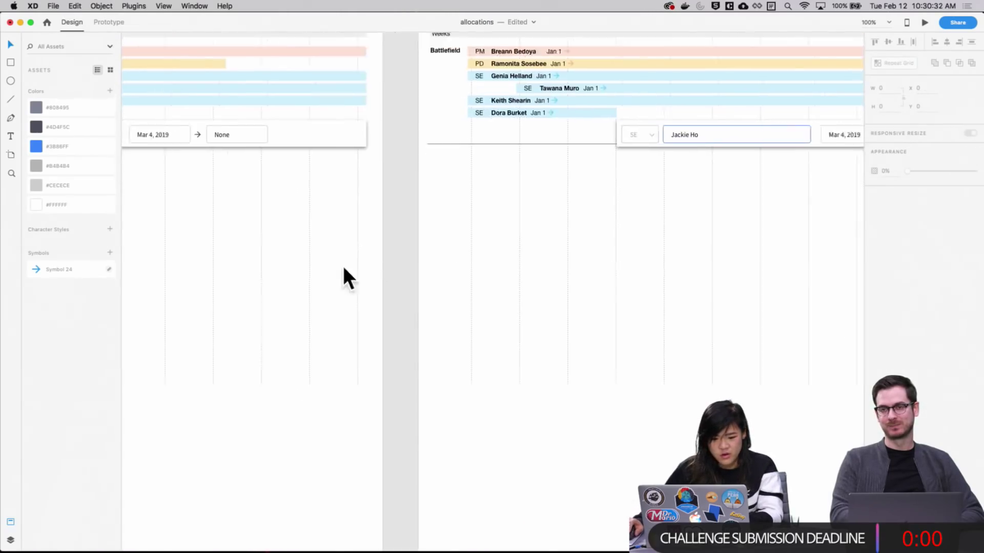
left_click_drag(159, 260, 856, 281)
left_click_drag(396, 268, 830, 281)
left_click_drag(531, 205, 172, 217)
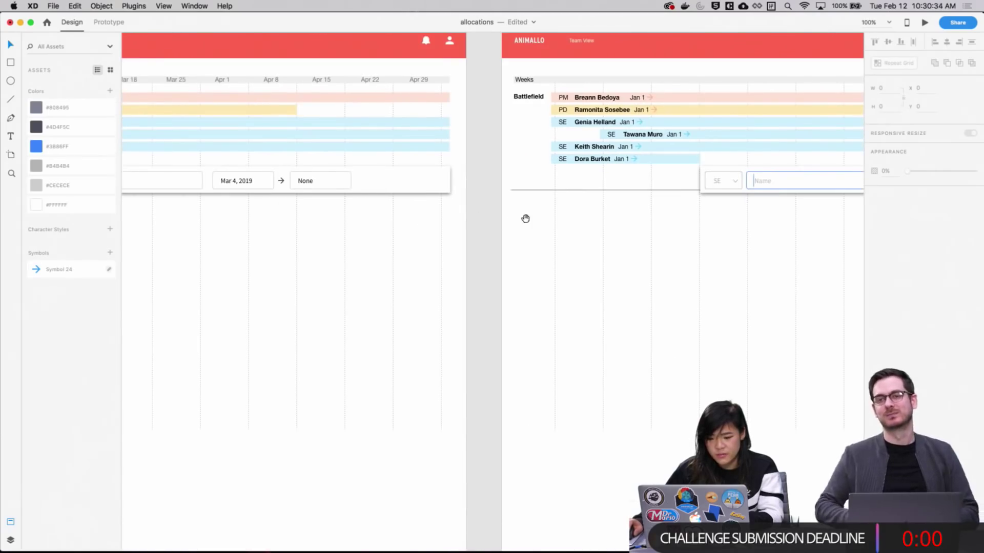
left_click_drag(551, 215, 277, 221)
left_click_drag(509, 218, 267, 220)
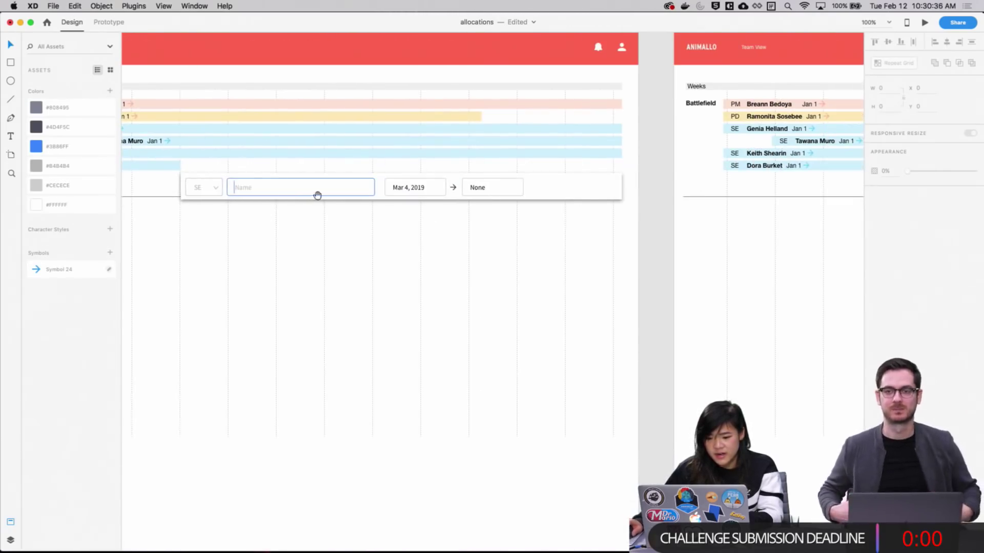
left_click_drag(777, 241, 156, 252)
left_click_drag(633, 253, 265, 259)
left_click_drag(713, 266, 387, 268)
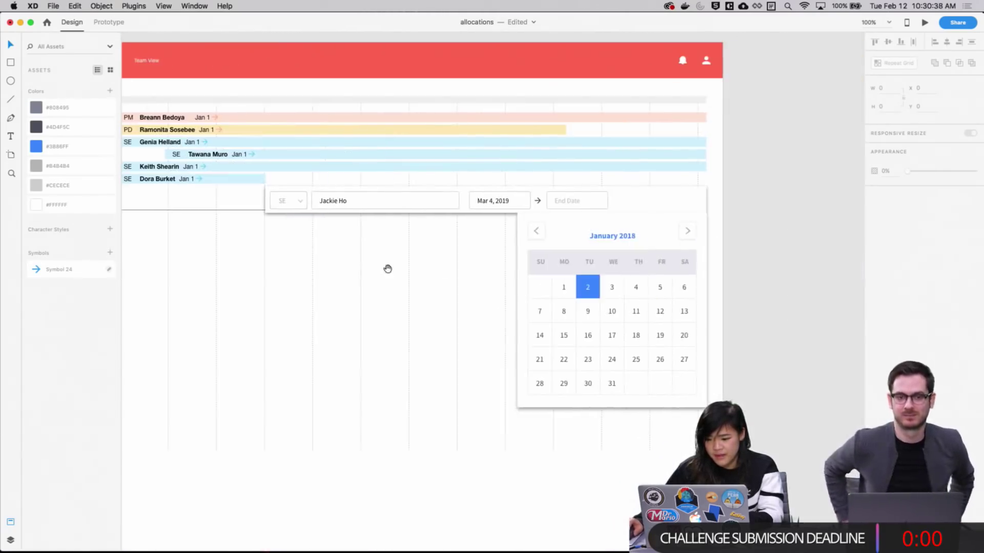
left_click_drag(540, 270, 433, 268)
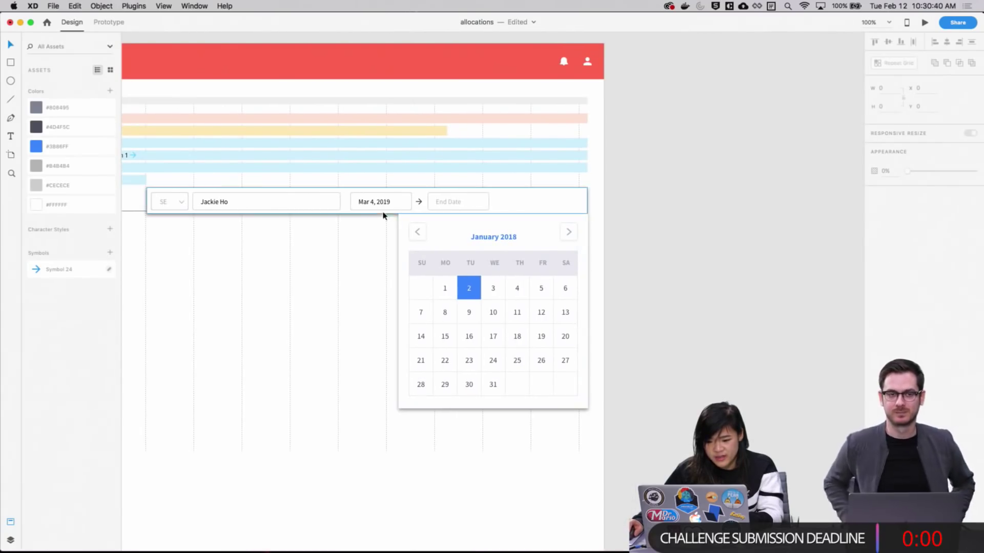
Apply the #3B86FF blue swatch as a border on the End Date field
left_click(466, 213)
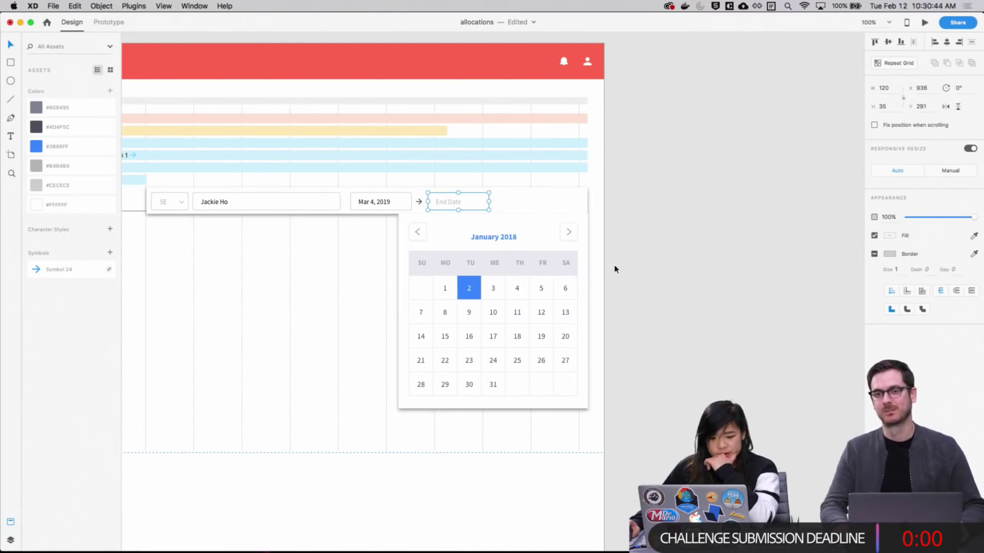
right_click(36, 148)
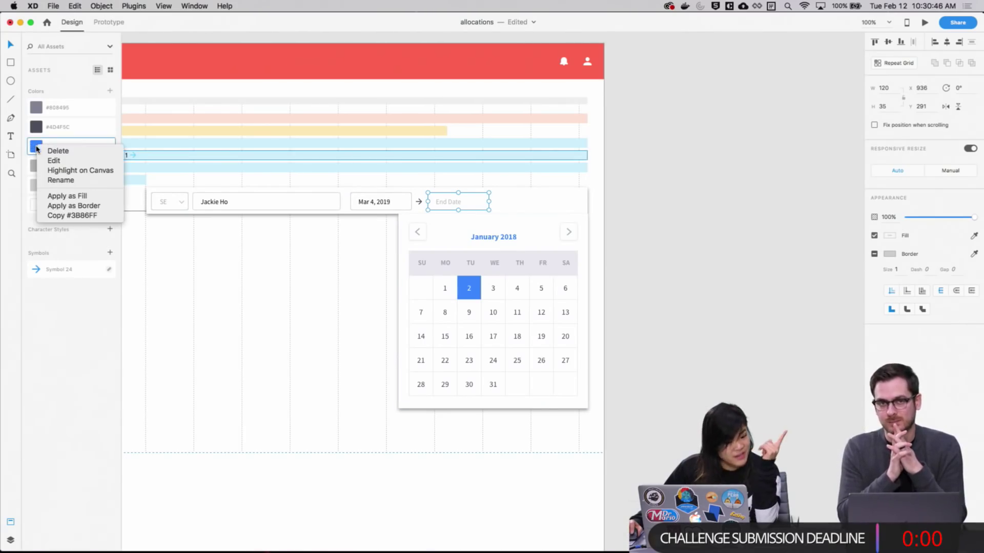
left_click(75, 206)
left_click(639, 200)
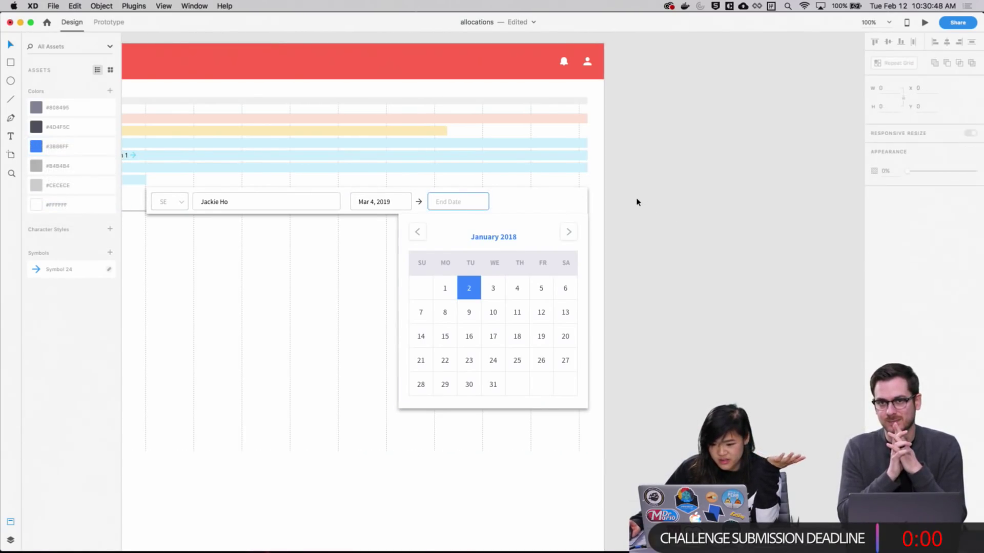
scroll(666, 318, "down", 3)
scroll(666, 318, "left", 4)
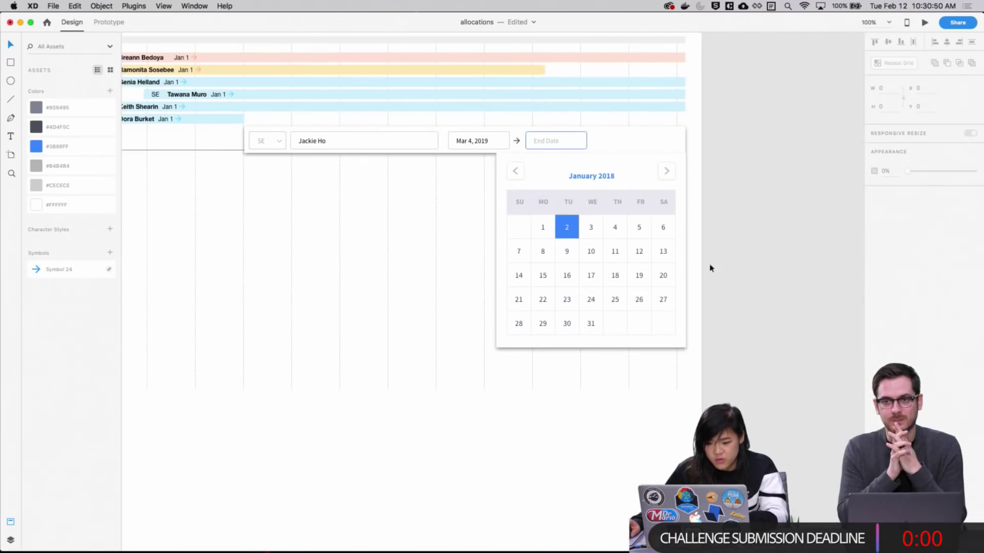
scroll(763, 213, "up", 1)
Select the calendar's January 2018 heading, then zoom in on the third artboard's schedule
left_click(578, 194)
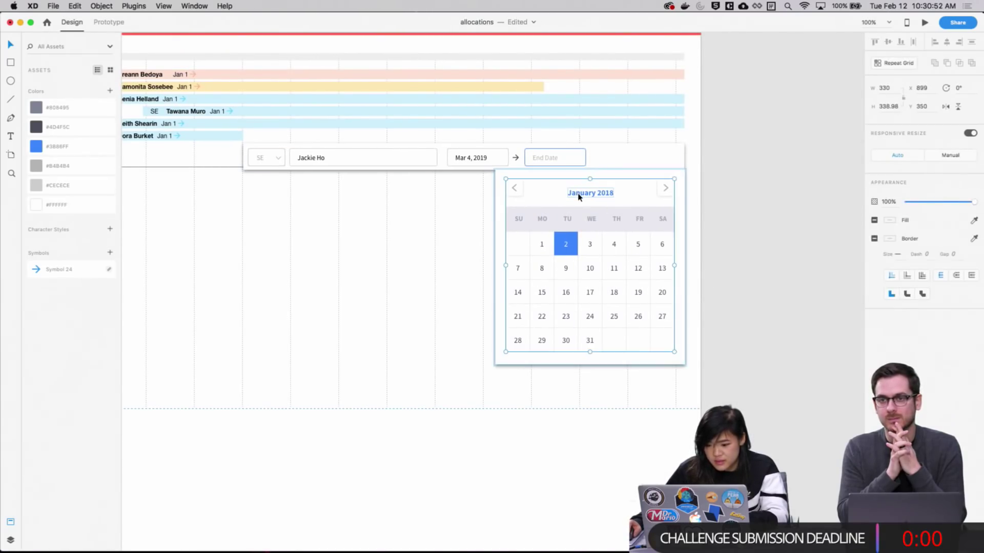
double_click(577, 195)
double_click(578, 195)
scroll(742, 235, "up", 3)
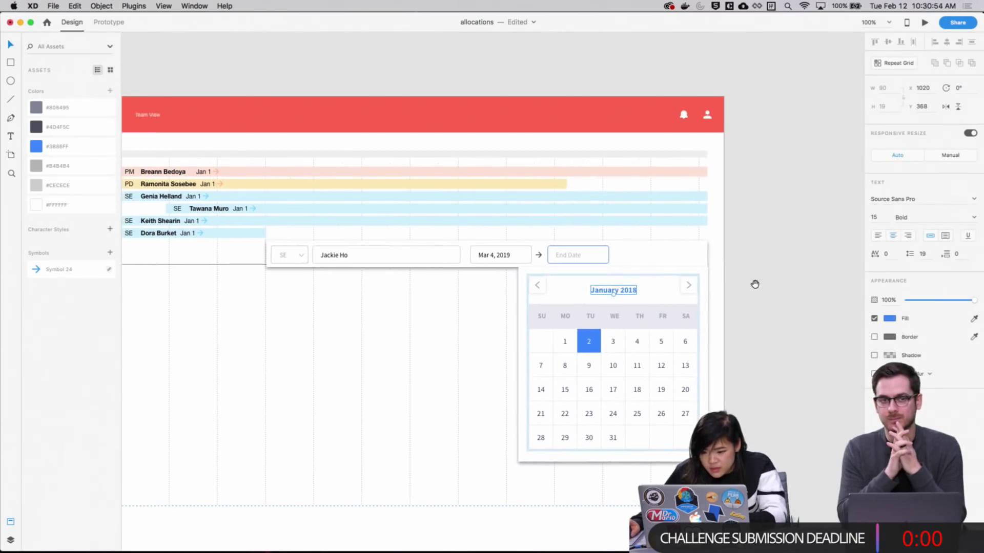
scroll(536, 257, "left", 8)
left_click_drag(620, 269, 630, 209)
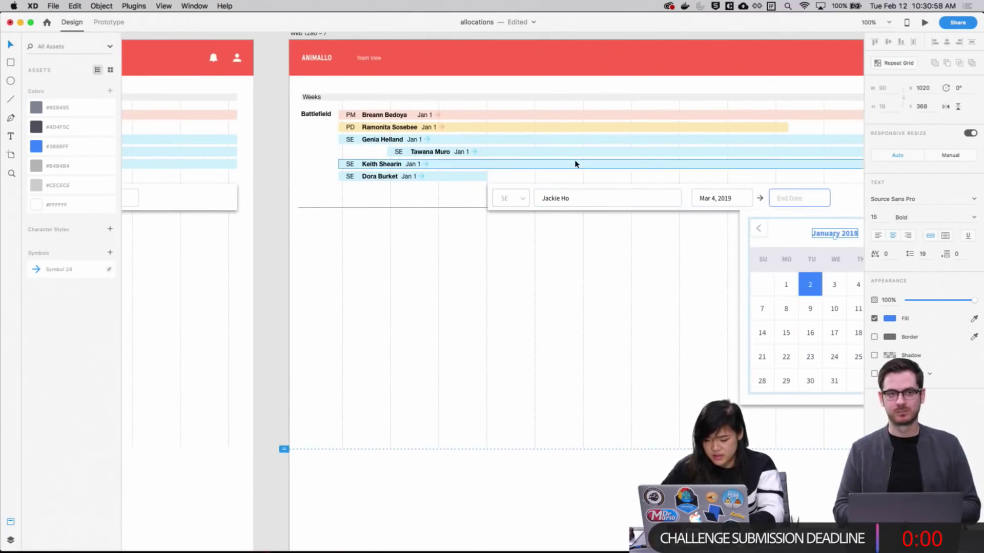
key("super+0")
left_click_drag(341, 274, 435, 307)
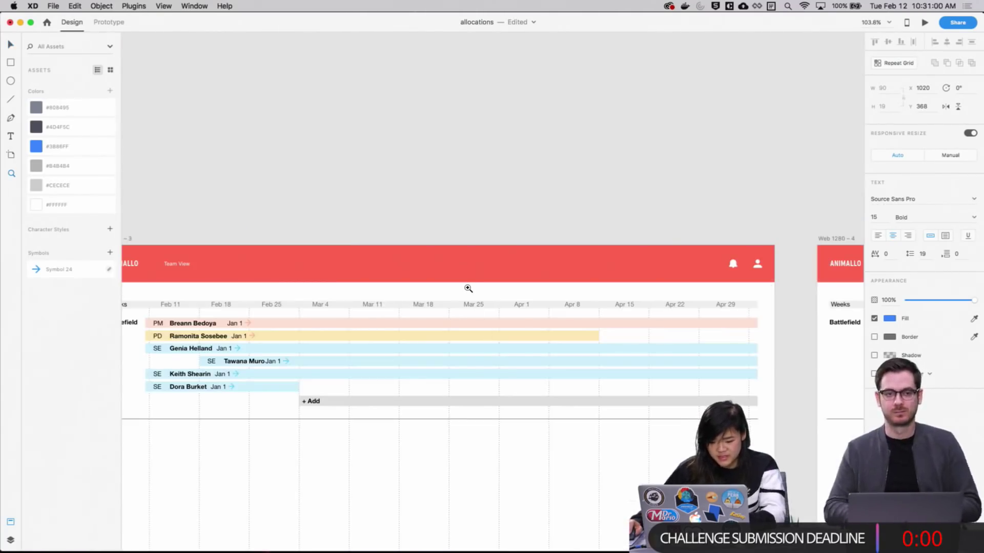
Select the timeline's row of date headers and scroll across the schedule
left_click(466, 305)
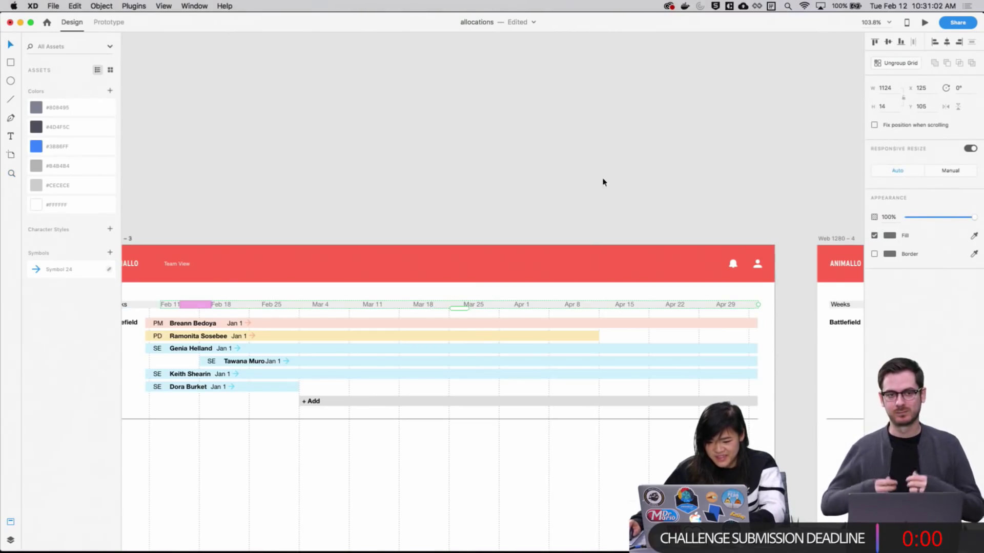
scroll(602, 181, "right", 15)
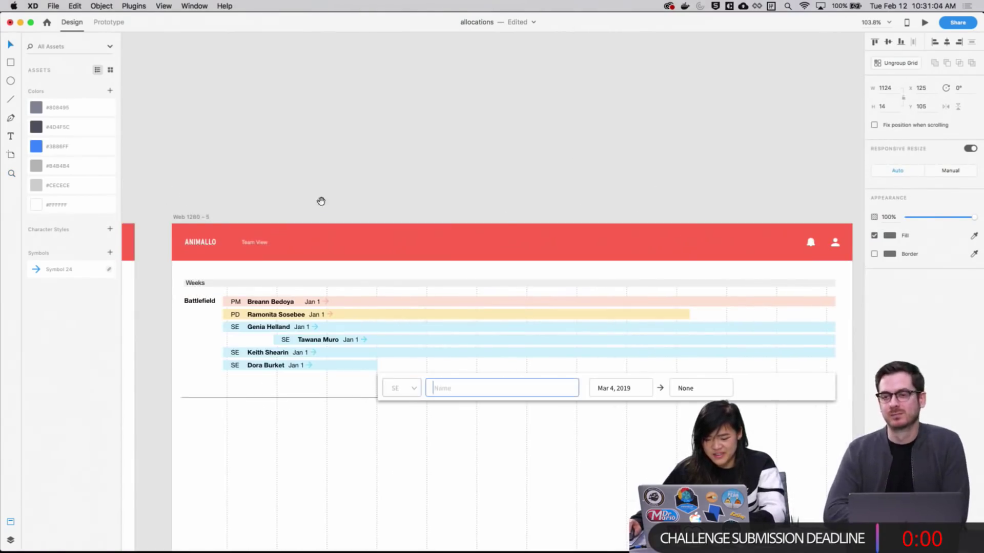
scroll(540, 205, "right", 10)
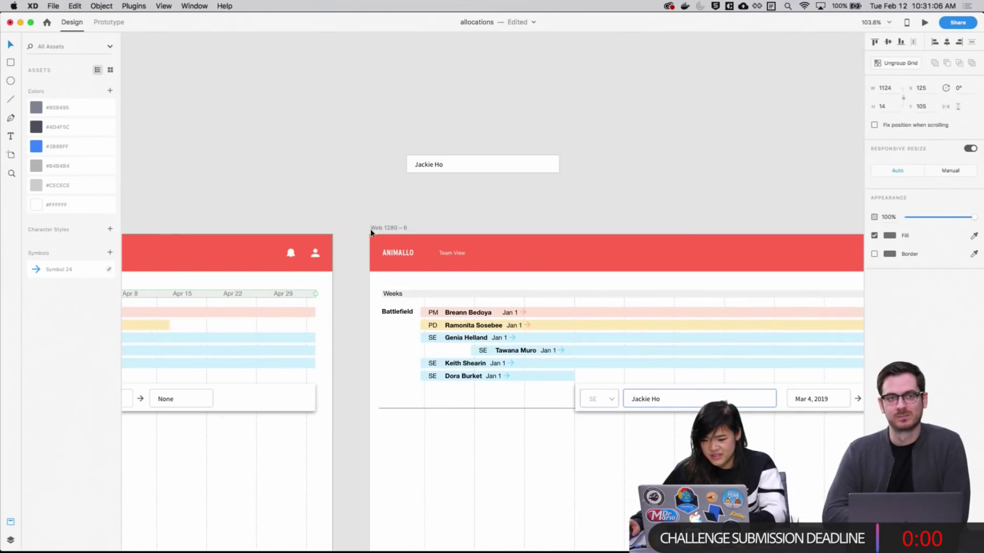
scroll(501, 227, "right", 10)
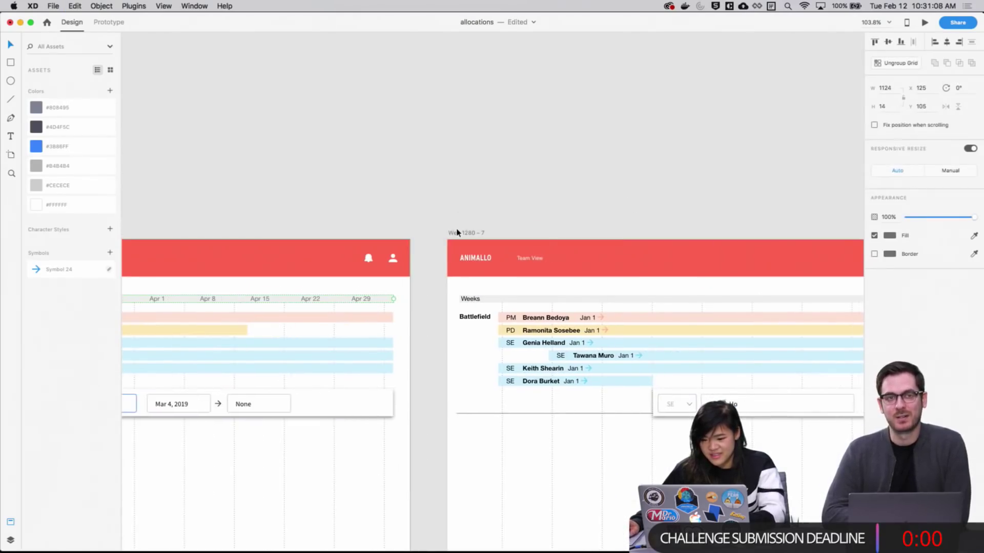
scroll(589, 191, "right", 7)
scroll(455, 204, "down", 5)
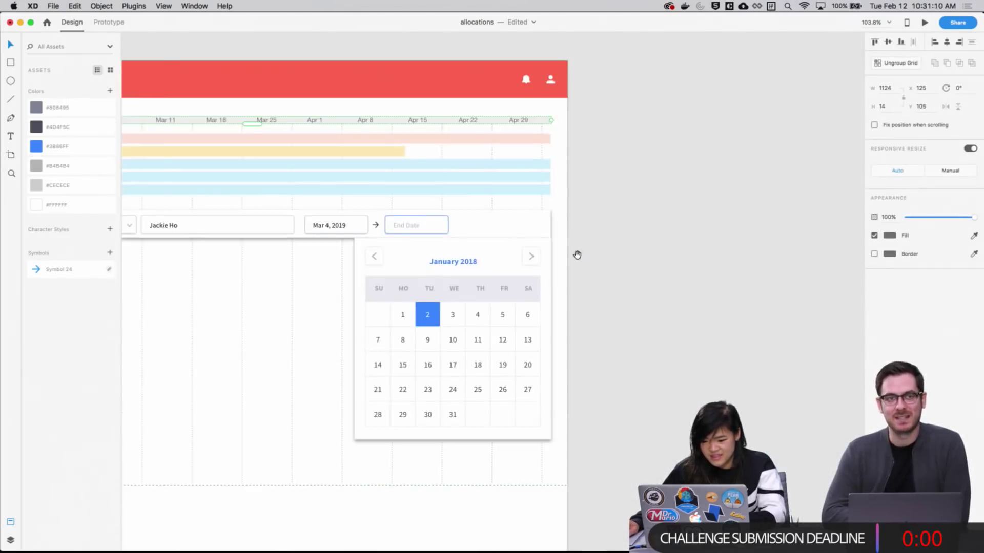
scroll(577, 255, "left", 3)
left_click(628, 307)
scroll(582, 250, "left", 5)
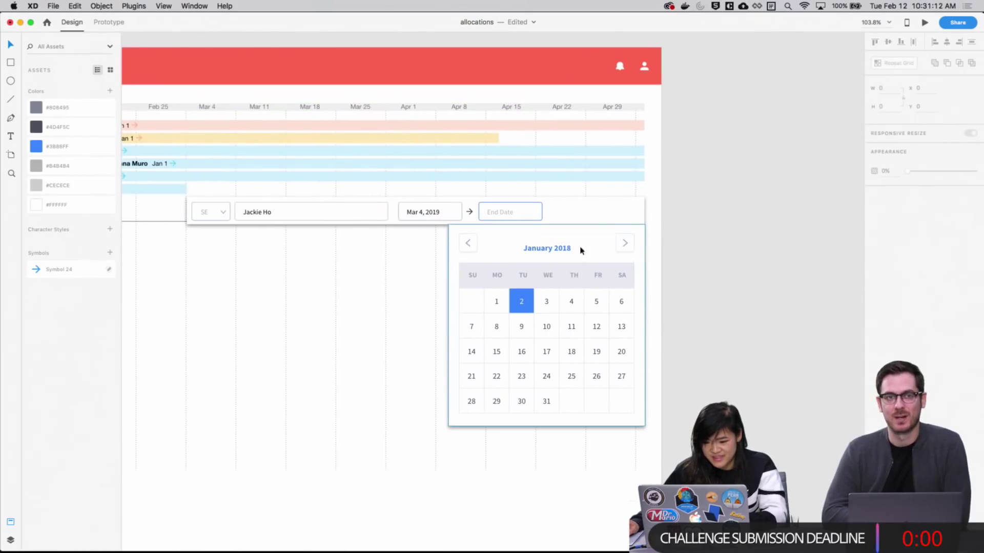
Change the calendar month header from January 2018 to March 2019
double_click(540, 252)
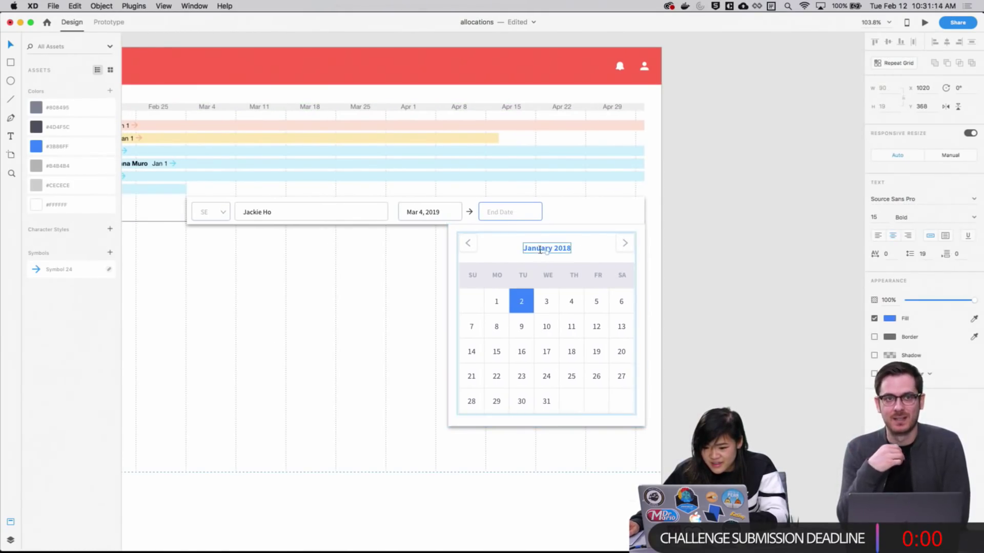
double_click(540, 250)
left_click(548, 250)
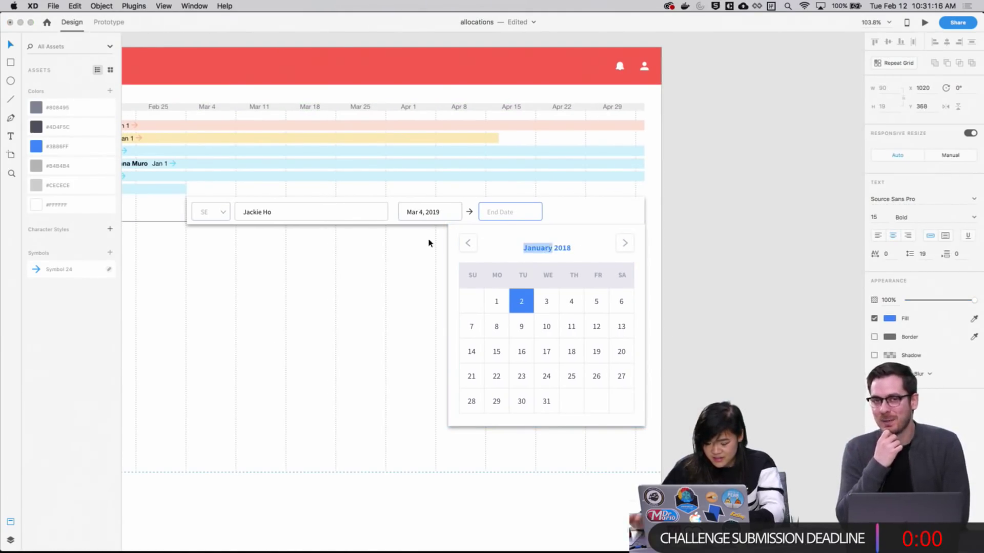
type("March")
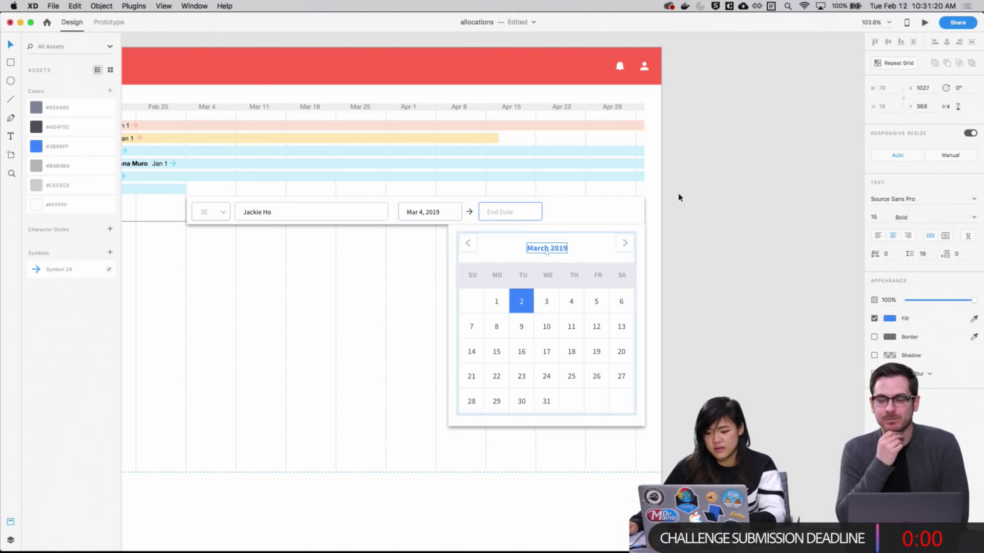
left_click(695, 300)
Delete the March 2019 calendar grid, undo to restore it, and zoom out
scroll(567, 330, "left", 10)
scroll(567, 330, "down", 3)
scroll(628, 322, "right", 10)
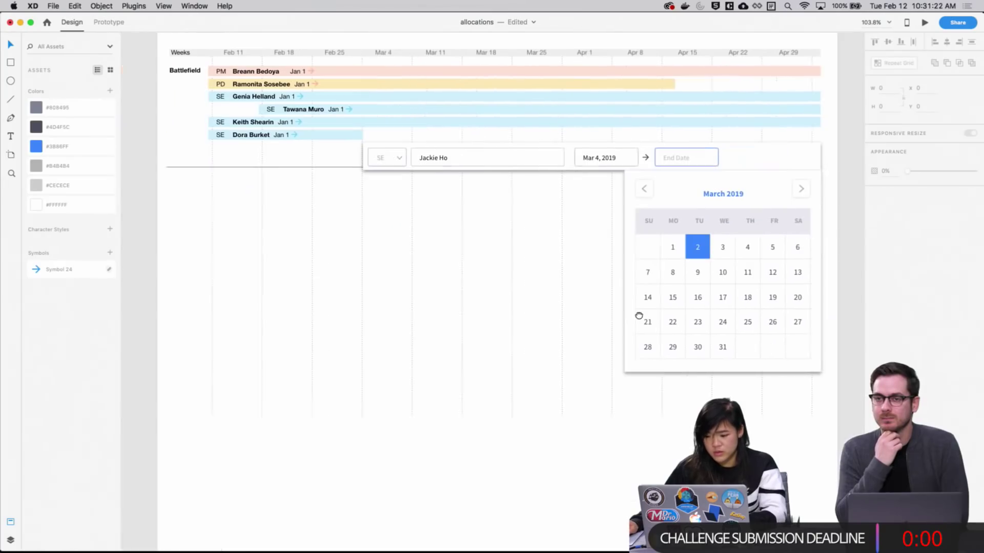
scroll(293, 337, "left", 1)
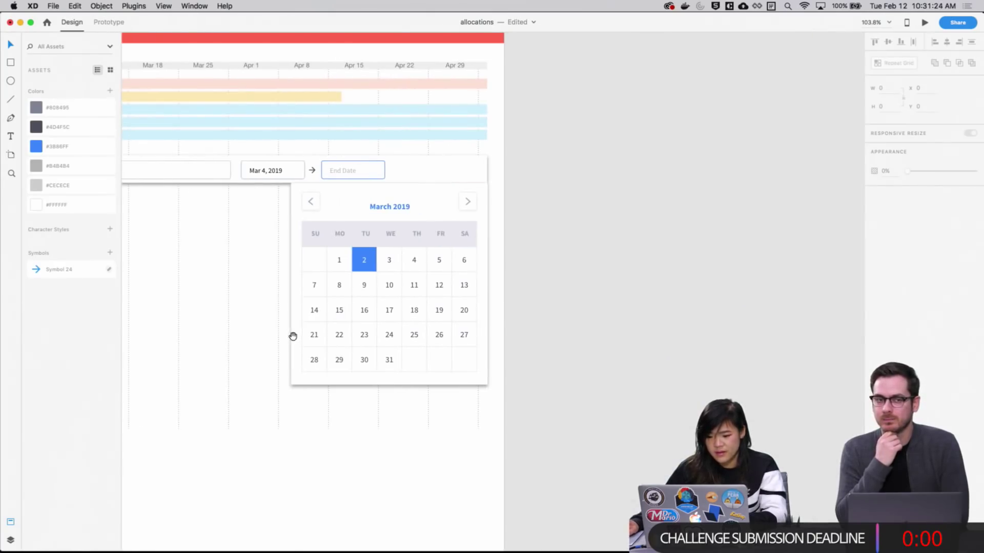
left_click(370, 274)
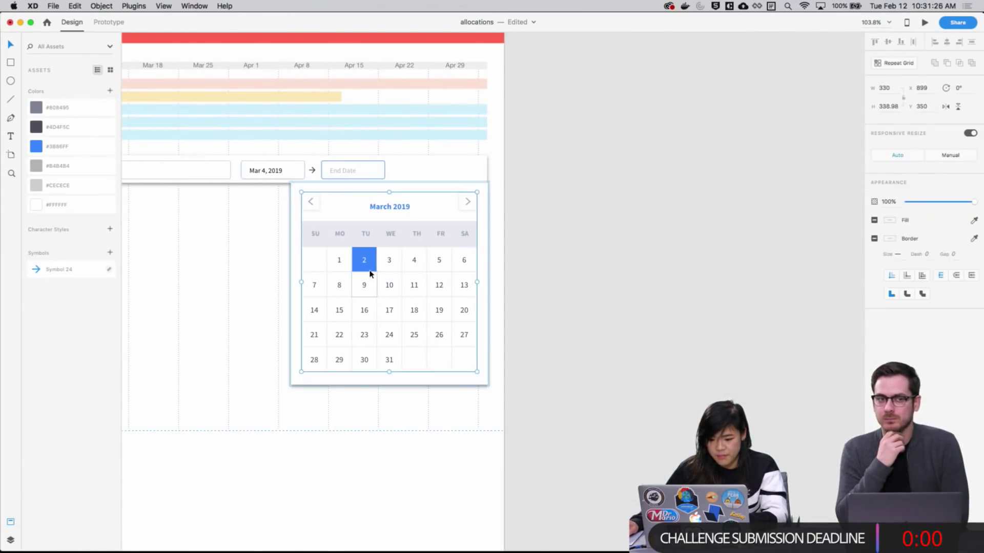
key("Delete")
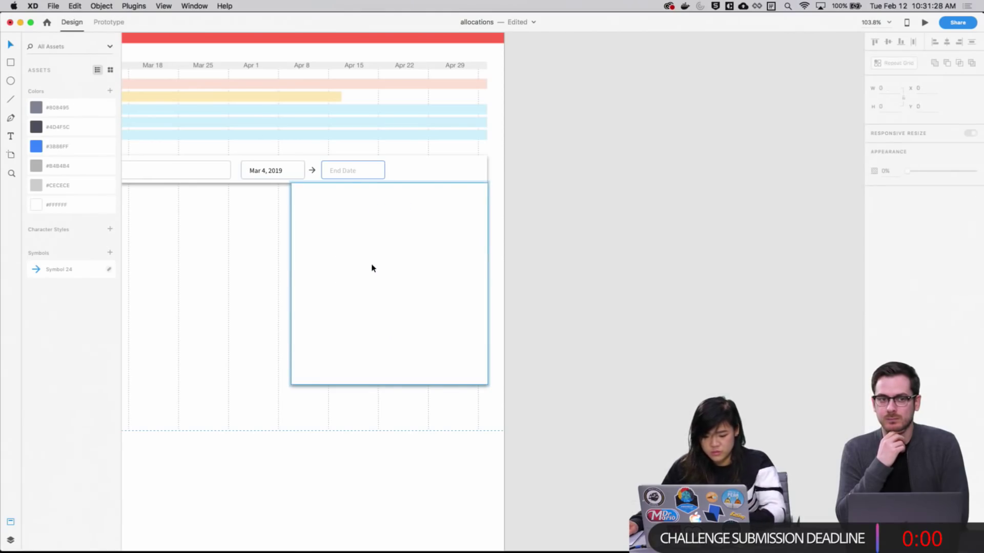
key("super+z")
scroll(687, 213, "left", 5)
key("super+minus")
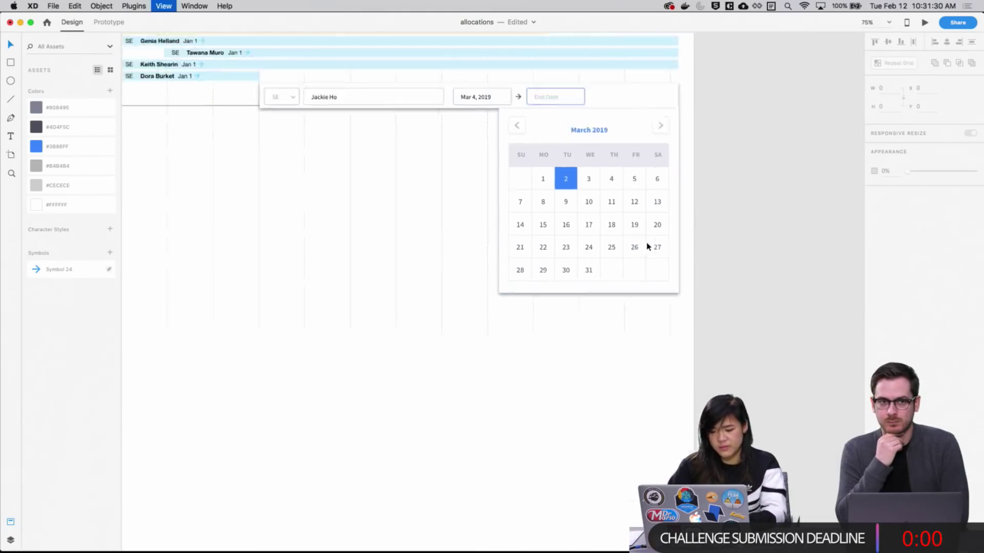
Link the Role option list on Web 1280 – 4 to Web 1280 – 5 with Tap and Auto-Animate
left_click(109, 22)
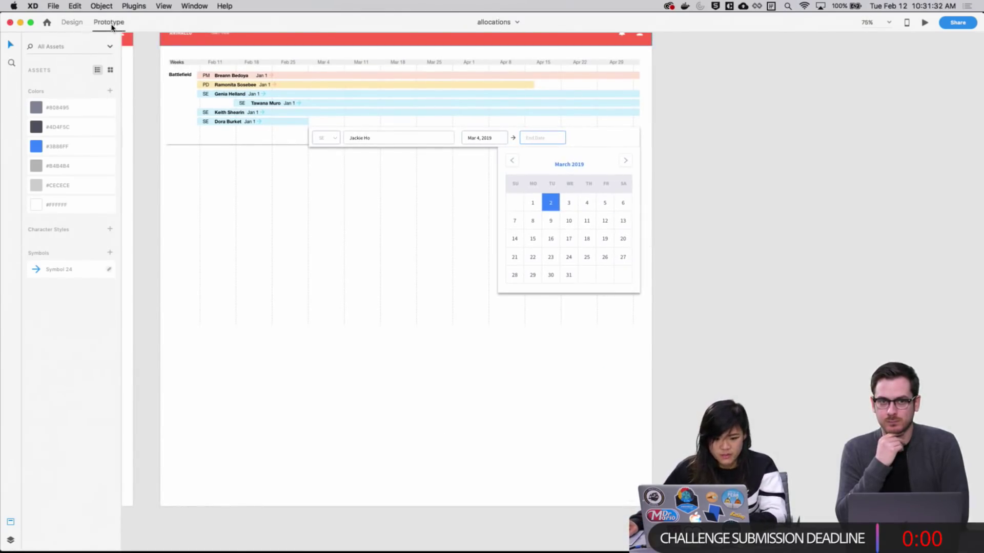
scroll(240, 293, "right", 10)
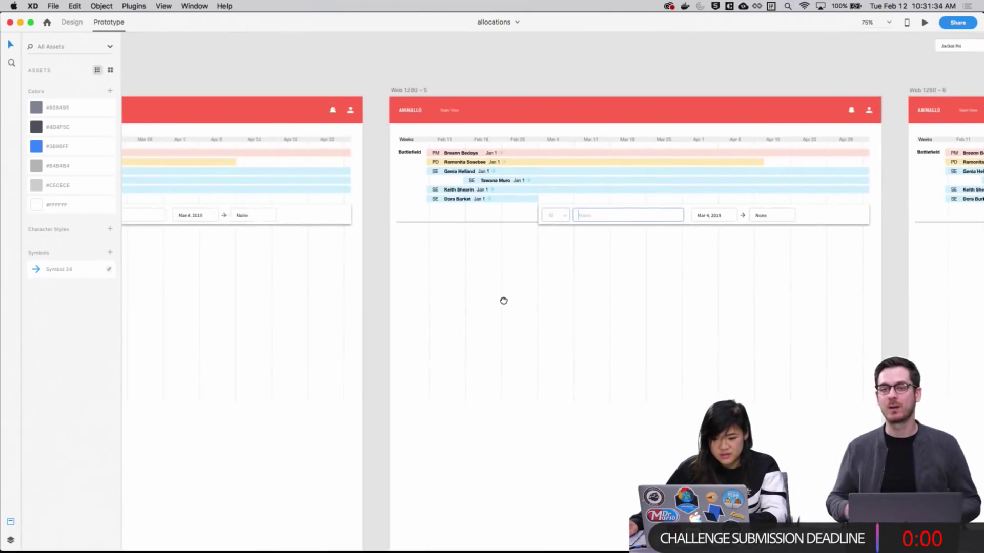
scroll(659, 235, "left", 10)
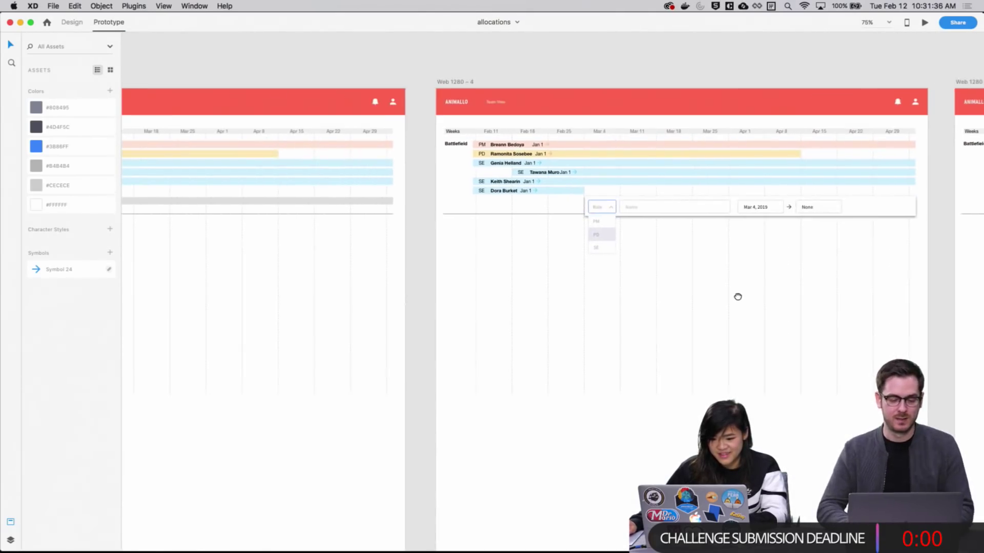
scroll(546, 300, "left", 15)
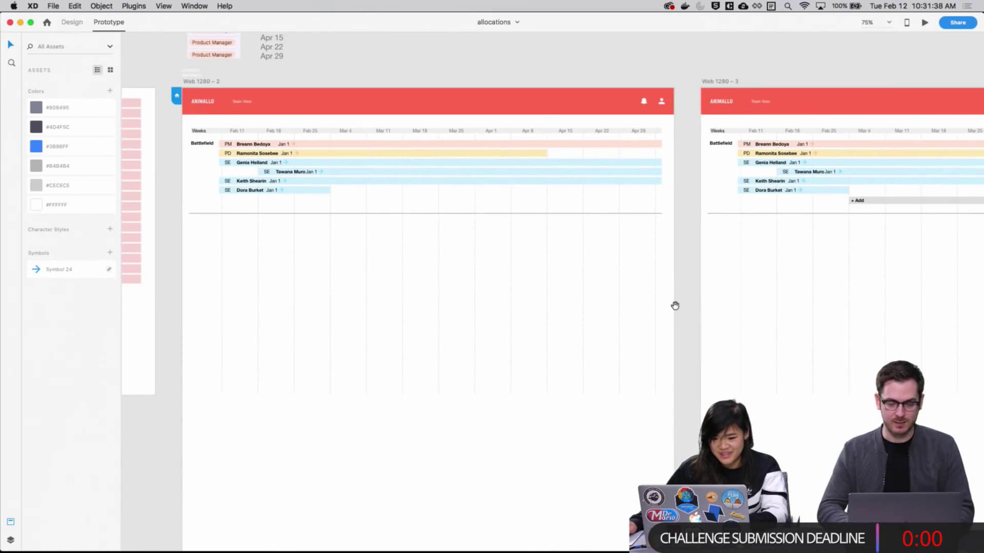
left_click(499, 203)
scroll(473, 246, "right", 15)
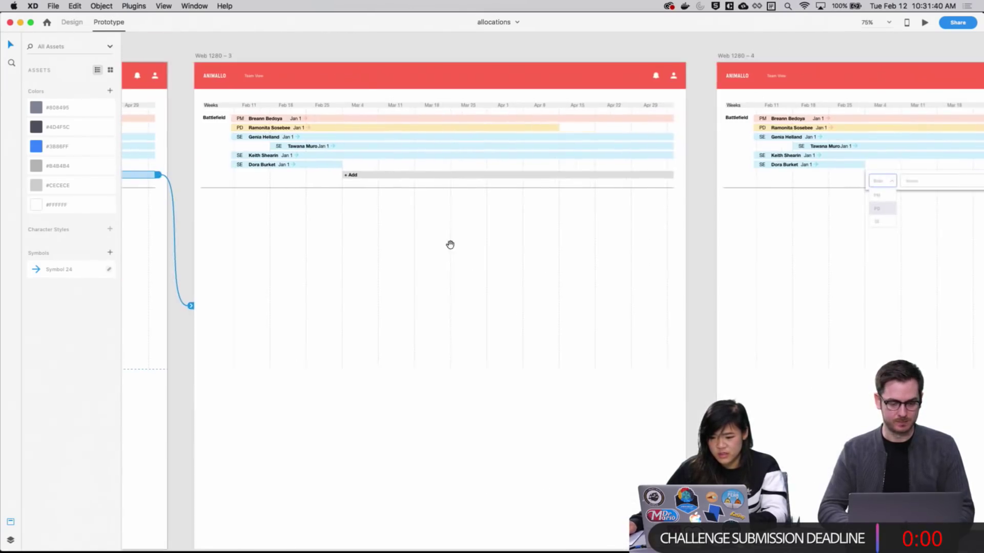
scroll(453, 179, "right", 15)
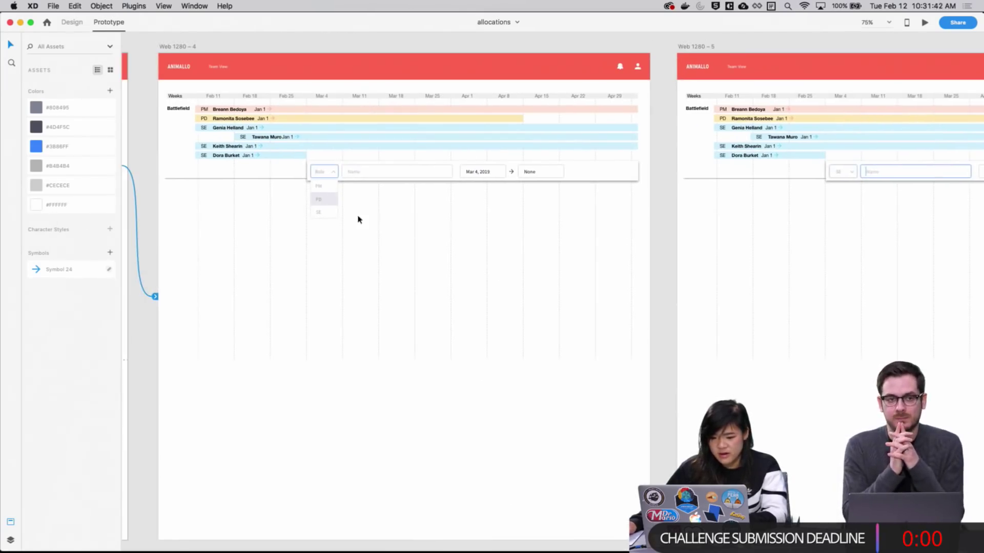
left_click(332, 216)
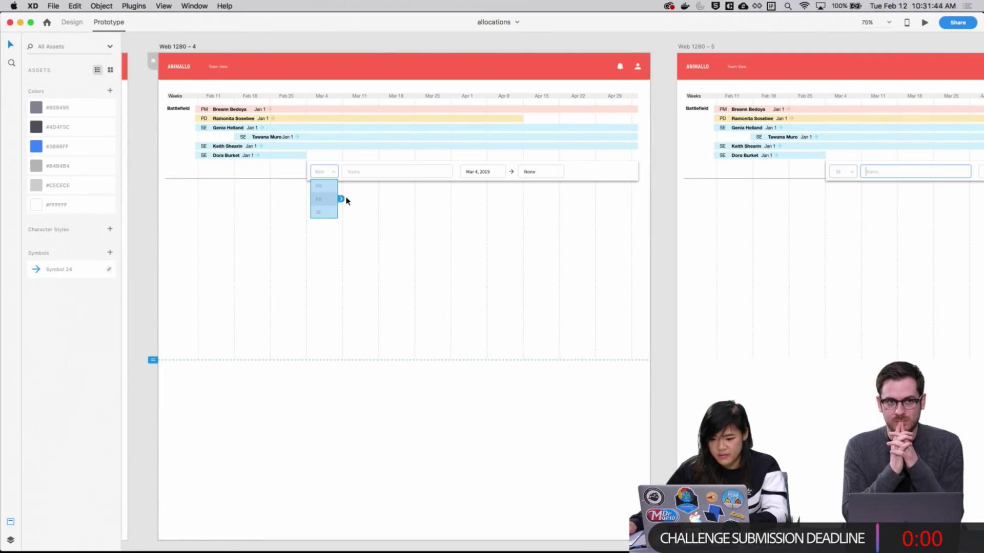
left_click_drag(341, 199, 675, 238)
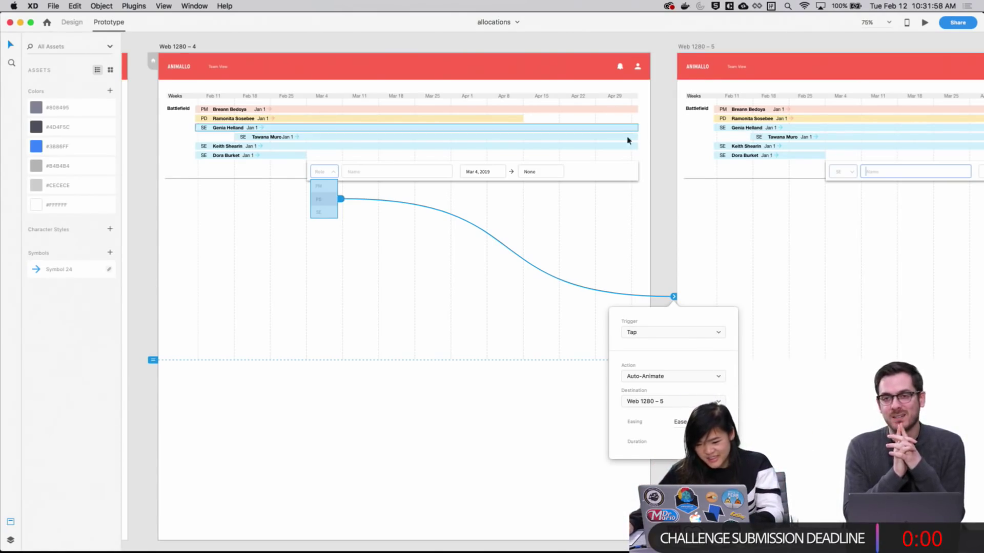
left_click(662, 258)
scroll(523, 274, "right", 5)
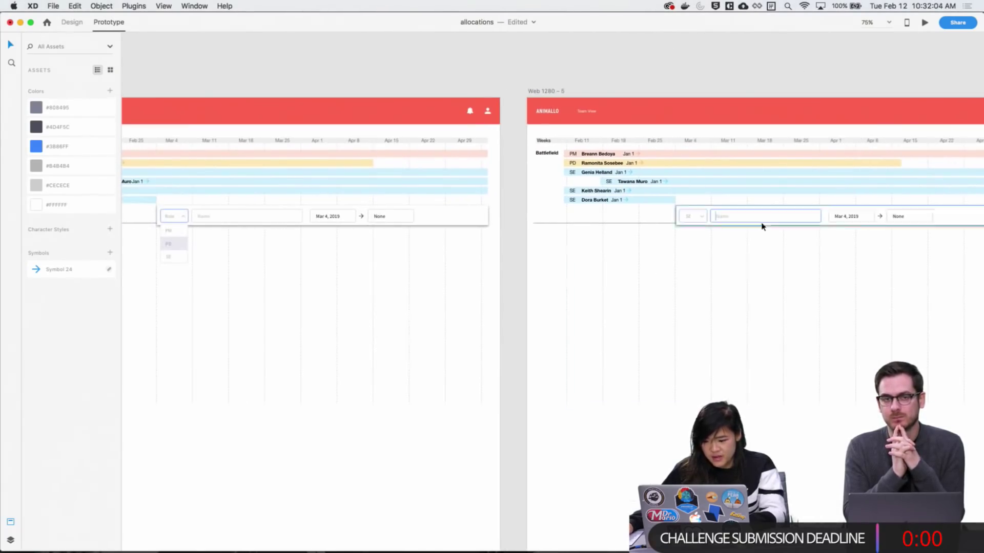
Link the Name field on Web 1280 – 5 to Web 1280 – 6 with a Transition action
scroll(717, 246, "right", 5)
left_click(615, 238)
scroll(522, 271, "right", 2)
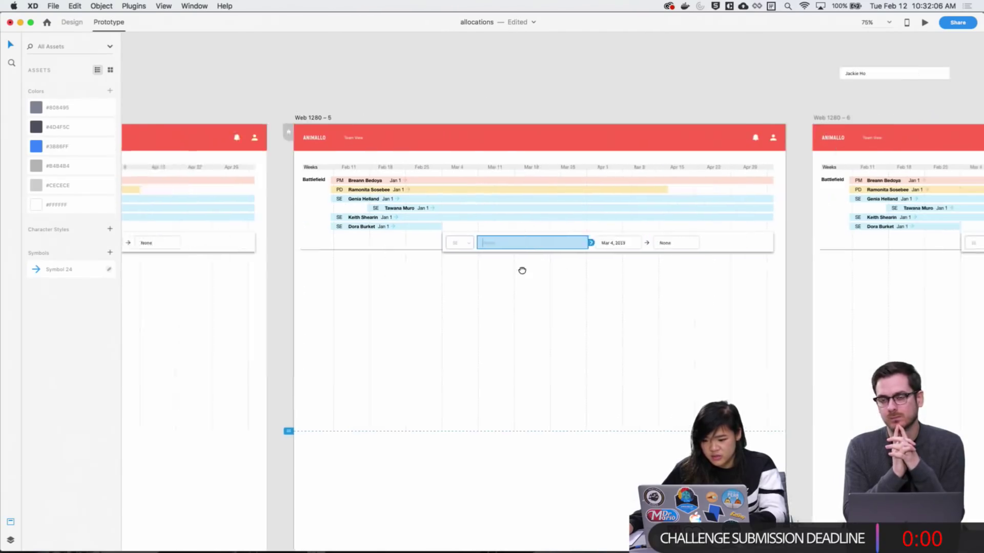
scroll(522, 270, "right", 4)
left_click_drag(420, 229, 643, 241)
left_click(648, 434)
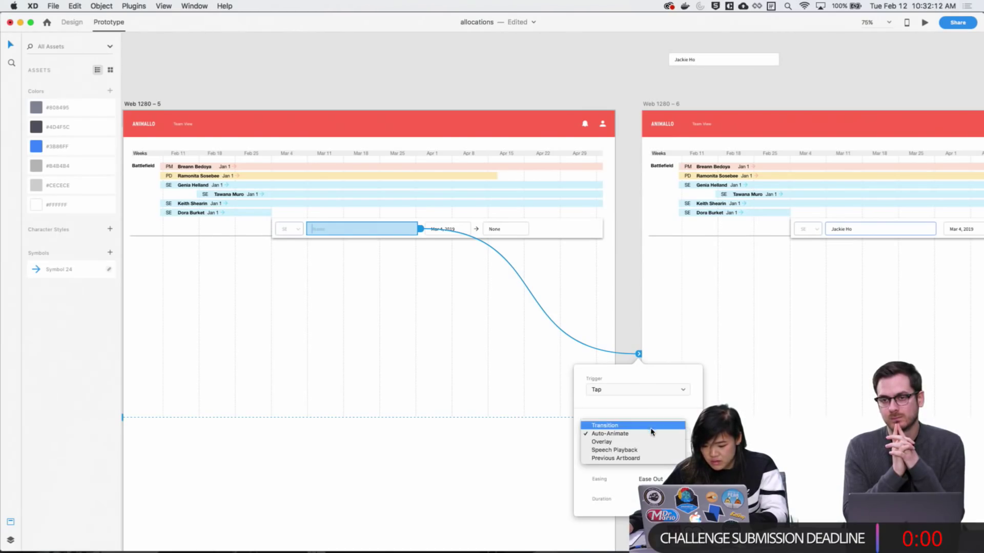
left_click(654, 425)
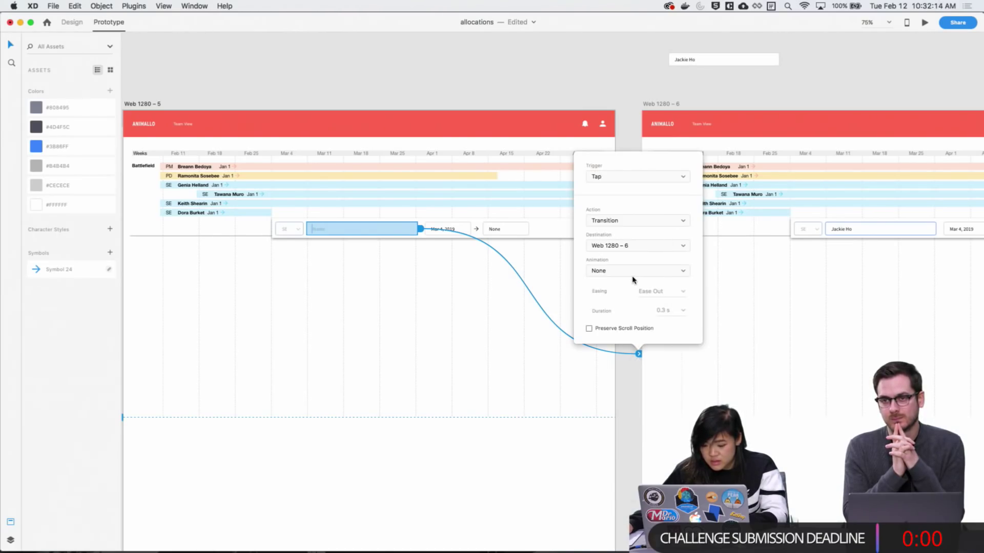
Link the None end-date field to Web 1280 – 7 using Auto-Animate, then preview
scroll(637, 400, "right", 10)
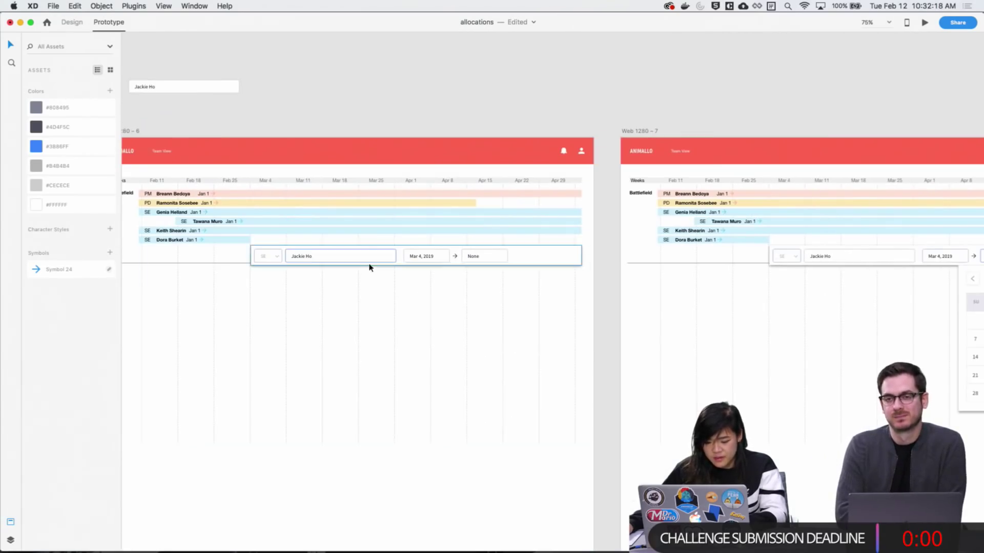
left_click(498, 259)
scroll(499, 261, "right", 3)
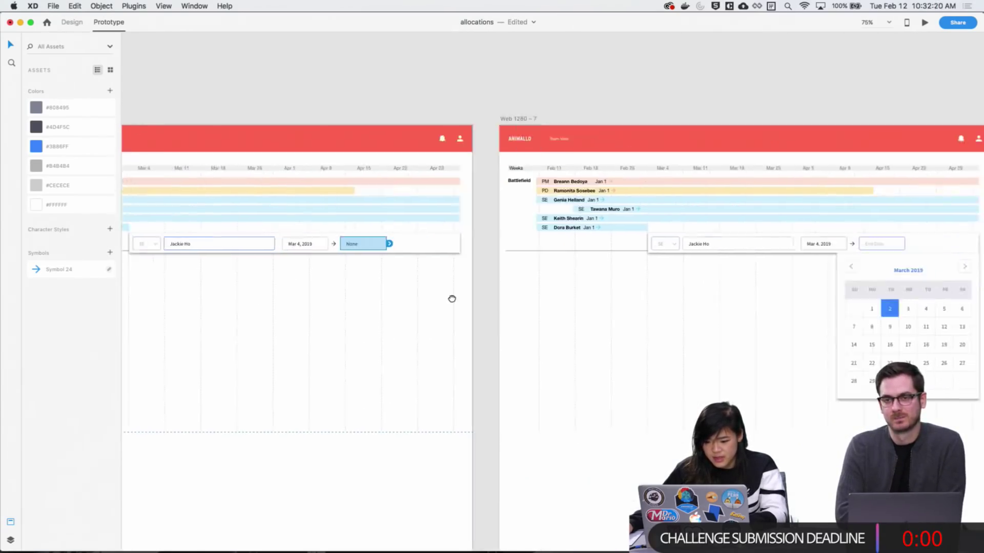
left_click_drag(468, 251, 495, 256)
left_click(493, 233)
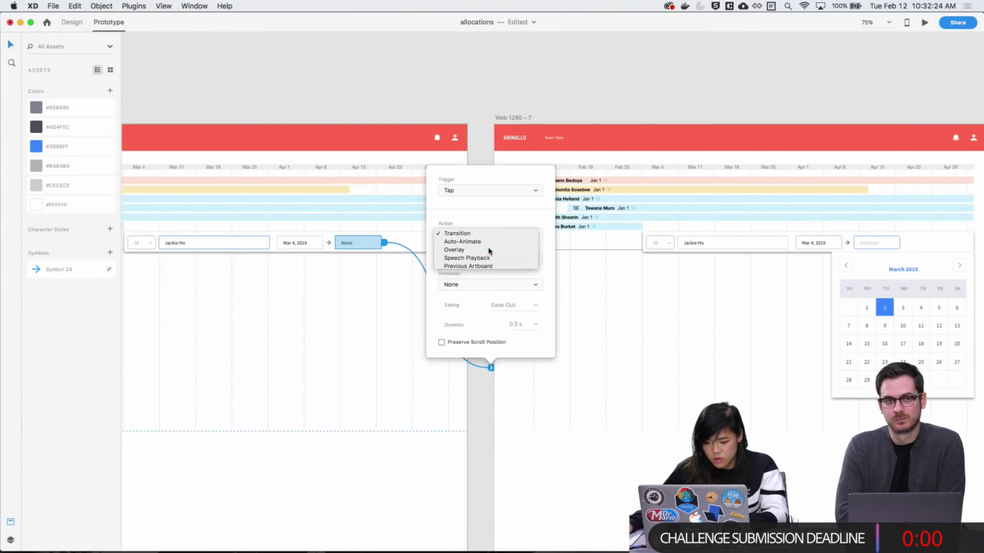
left_click(486, 241)
left_click(586, 315)
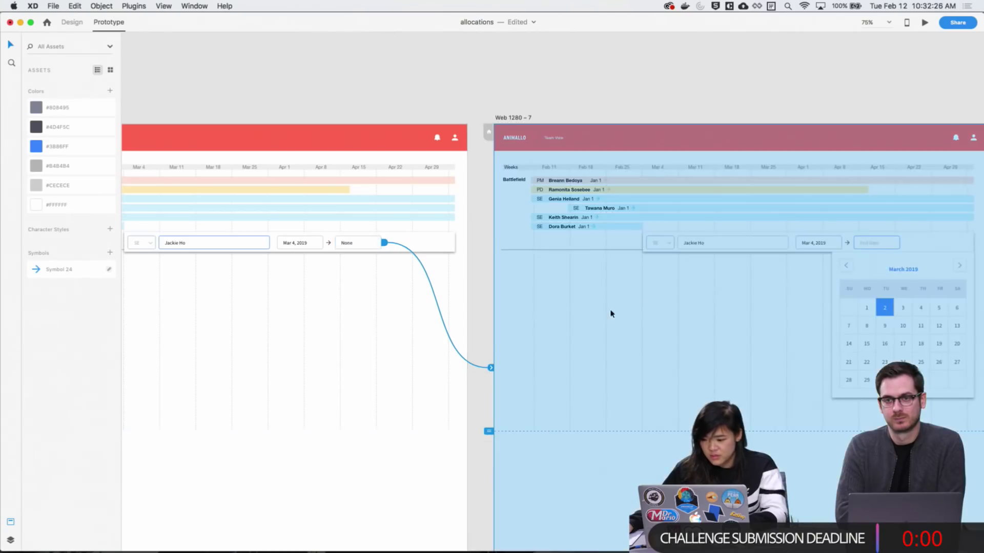
scroll(610, 311, "right", 5)
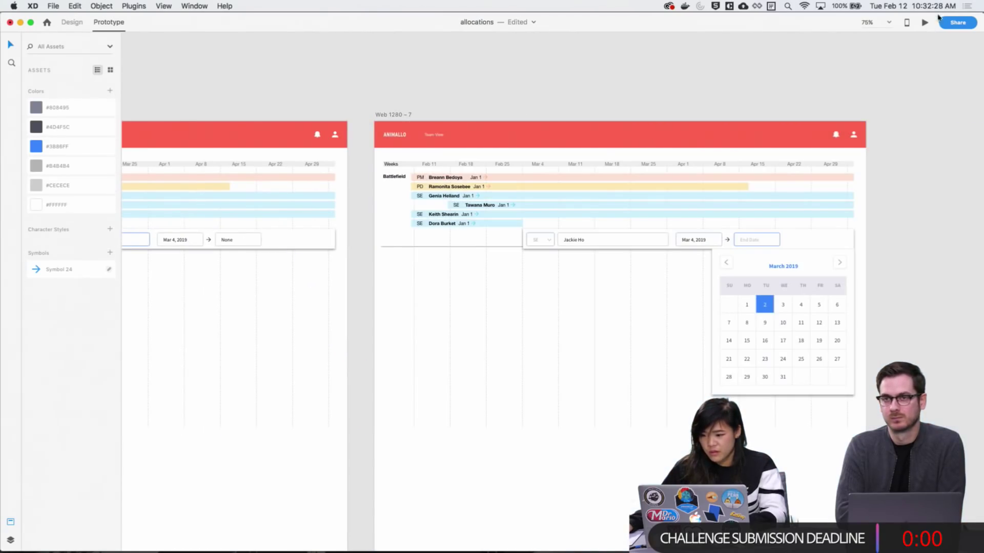
left_click(926, 23)
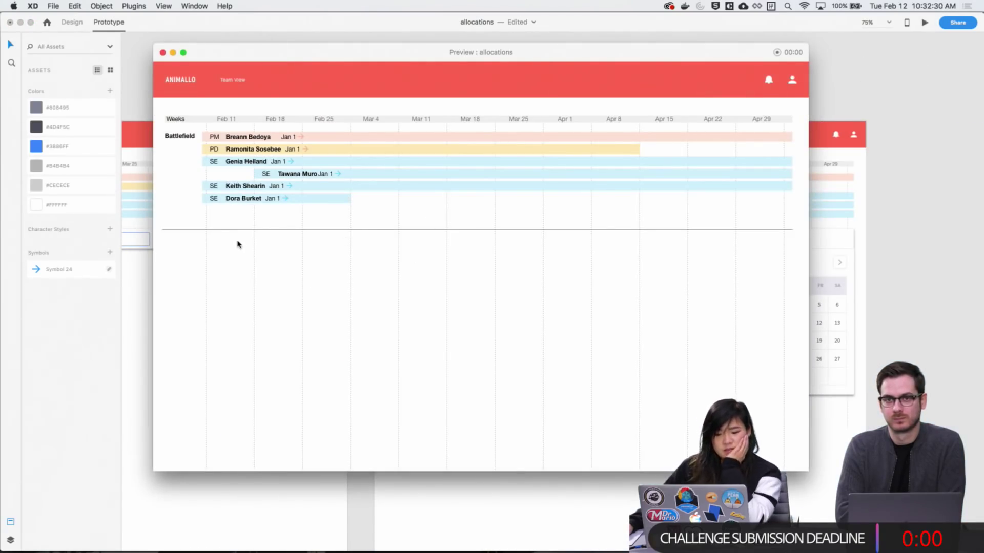
Add a new allocation entry in the preview and choose SE as its role
left_click(361, 214)
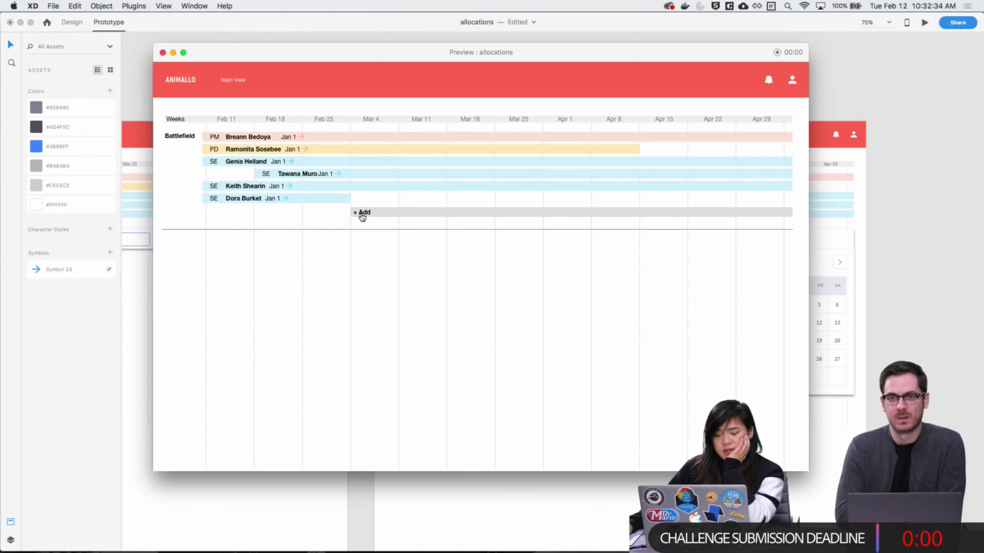
left_click(361, 214)
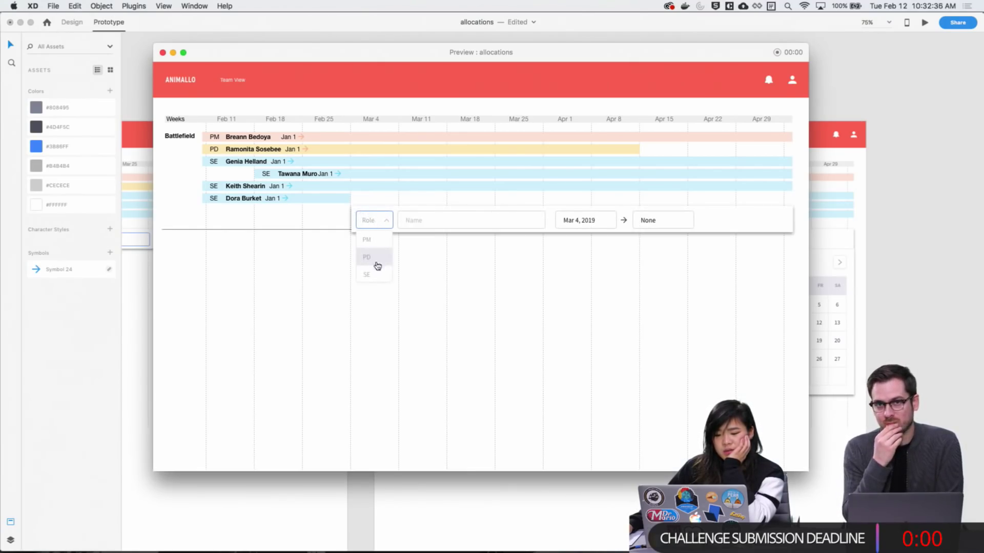
left_click(366, 275)
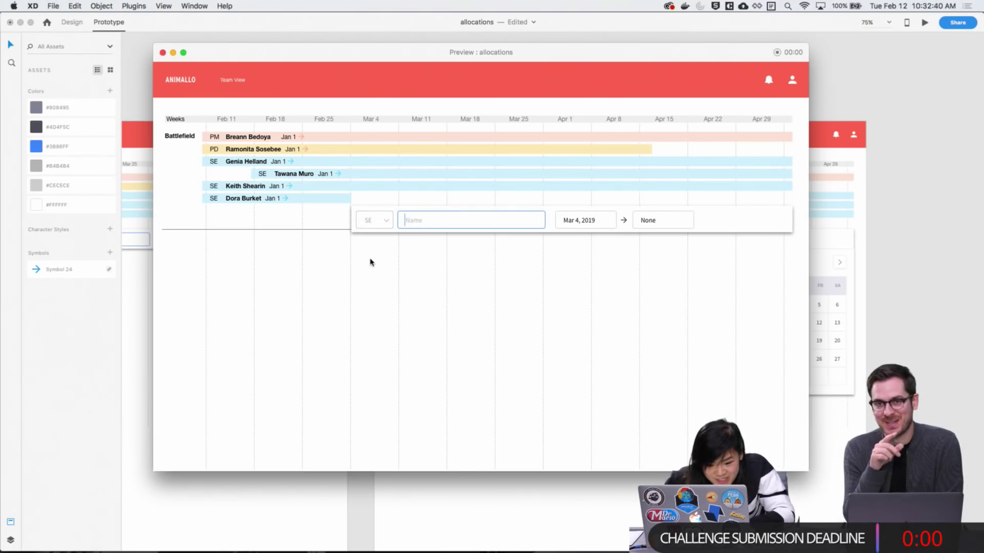
left_click(370, 261)
left_click(371, 262)
left_click(370, 262)
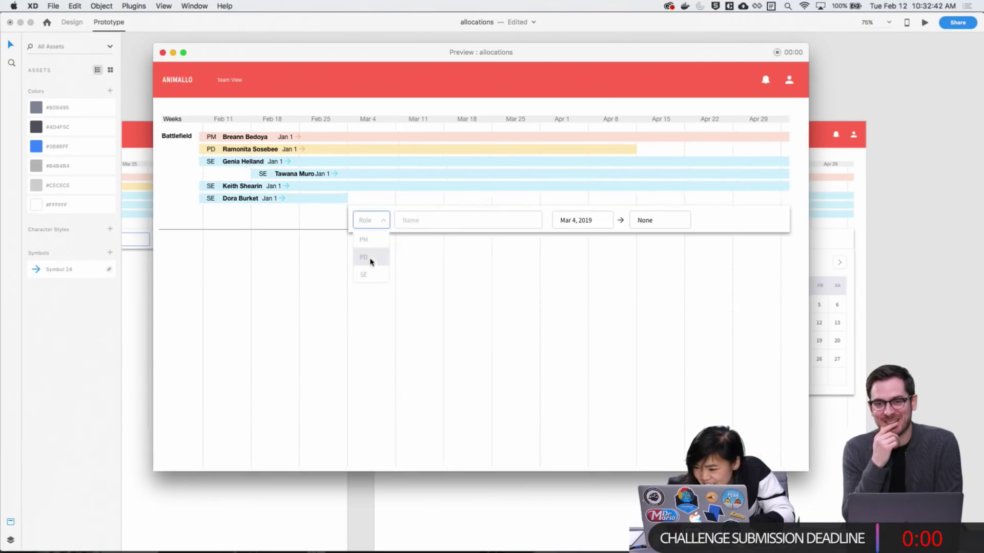
left_click(370, 262)
left_click(370, 262)
Replay the role selection keeping SE, enter a member's name, and open the end-date calendar
key("Left")
left_click(370, 262)
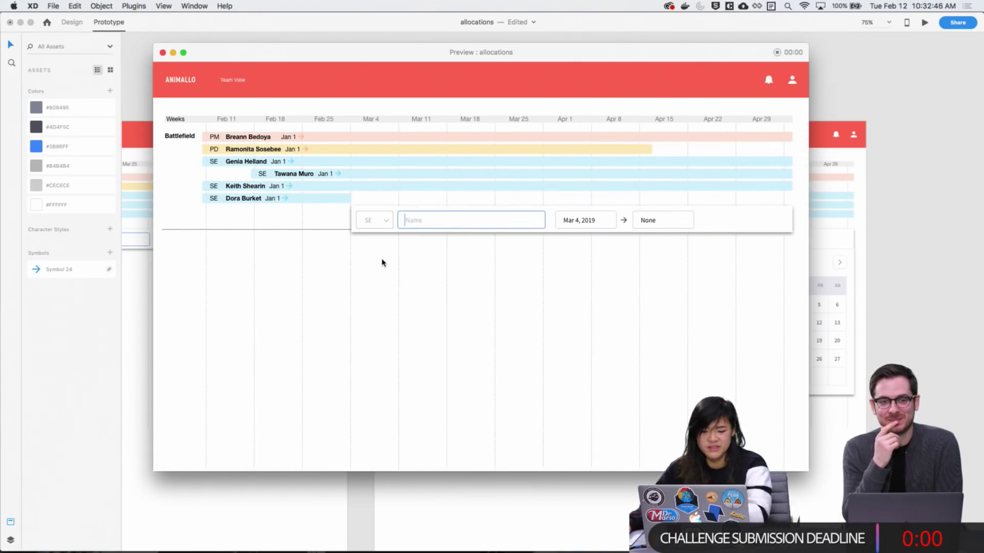
key("Left")
left_click(379, 270)
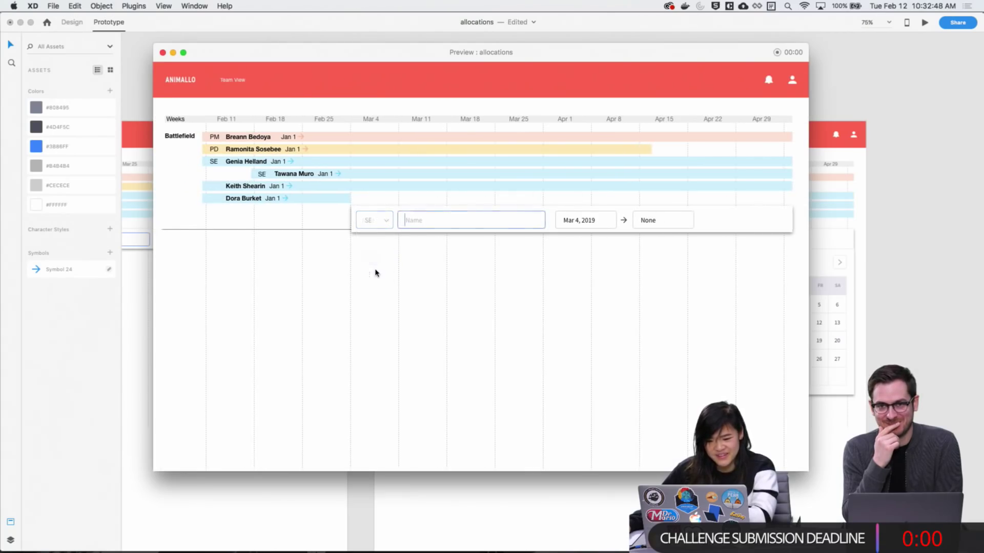
key("Left")
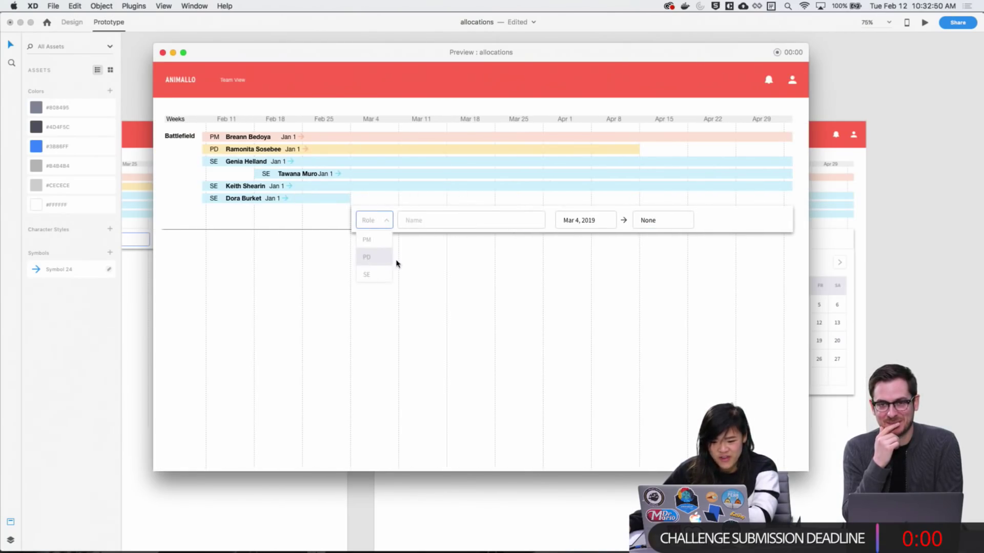
left_click(387, 273)
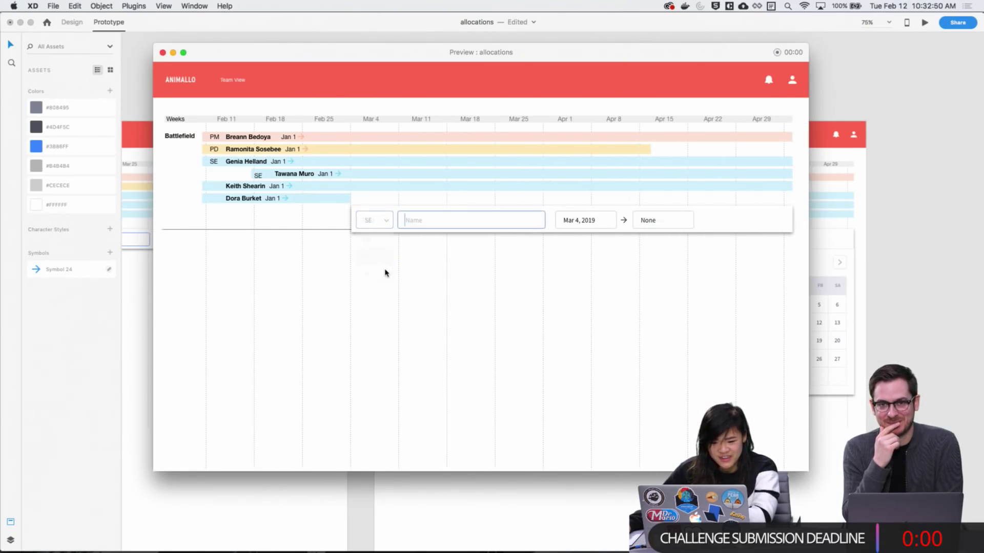
left_click(395, 225)
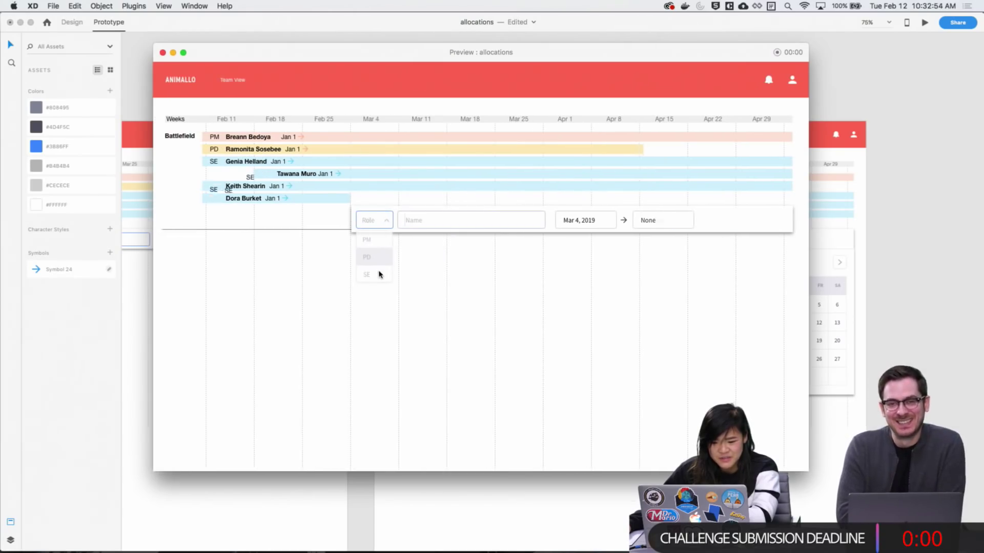
left_click(379, 274)
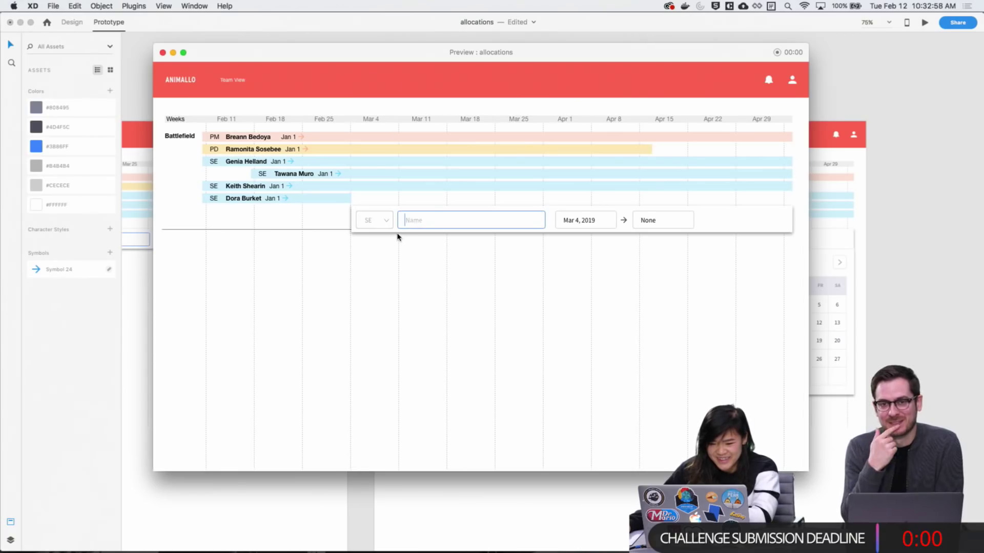
left_click(396, 234)
left_click(387, 269)
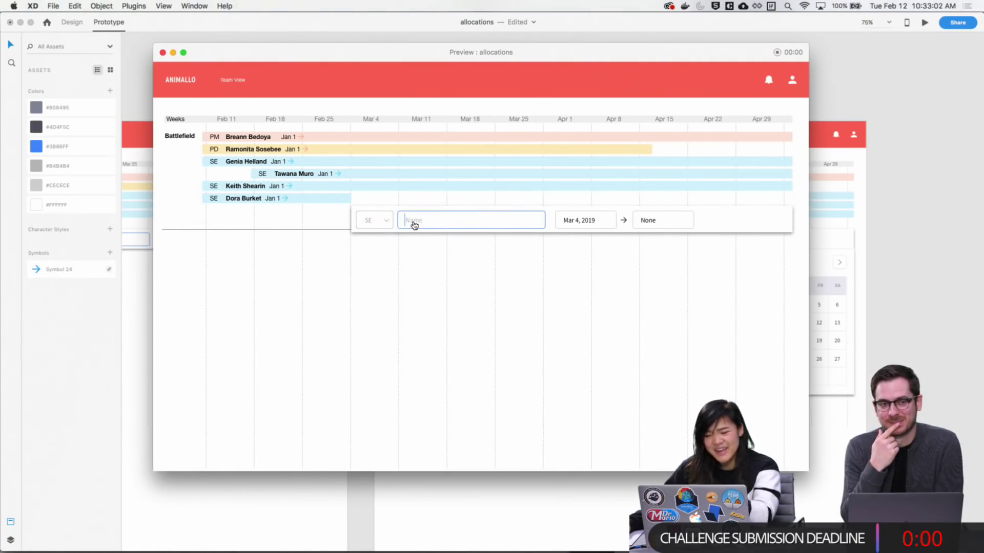
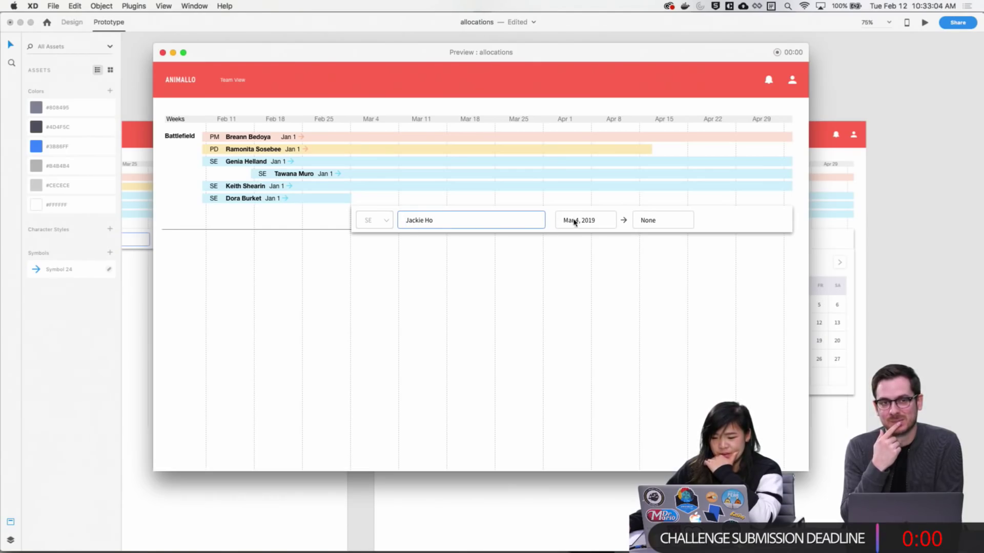
left_click(657, 224)
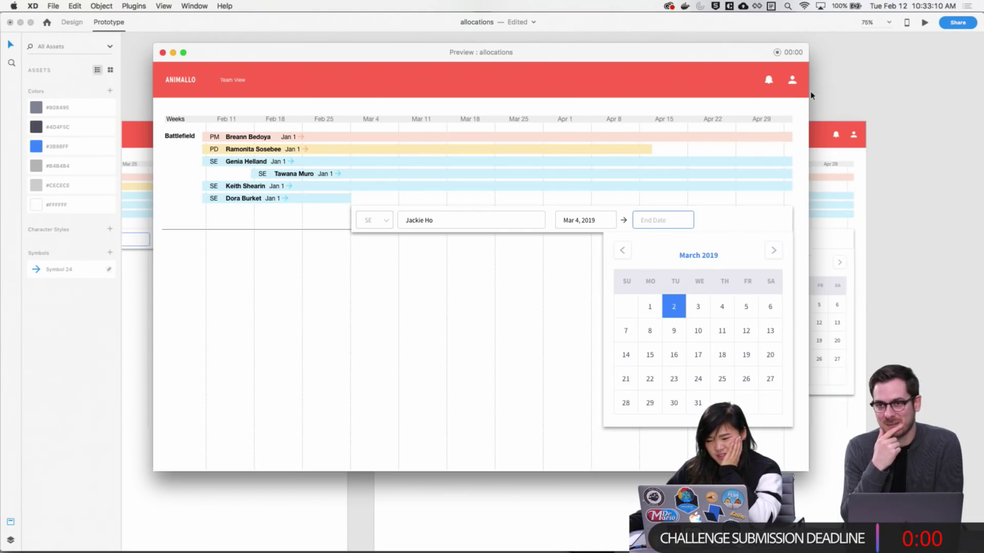
Close the preview, zoom out, then zoom in on the Web 1280-6 header and timeline
left_click(162, 53)
left_click(73, 22)
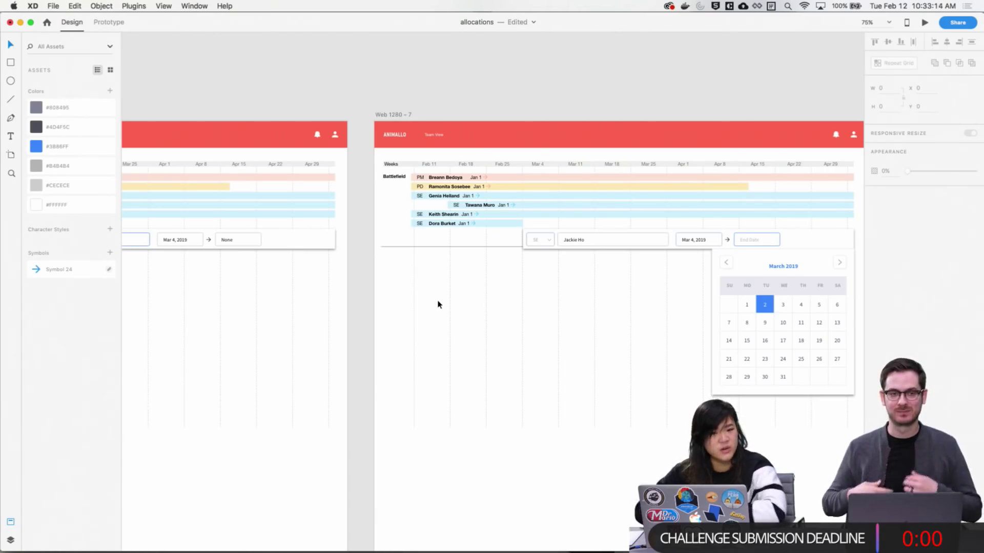
key("super+minus")
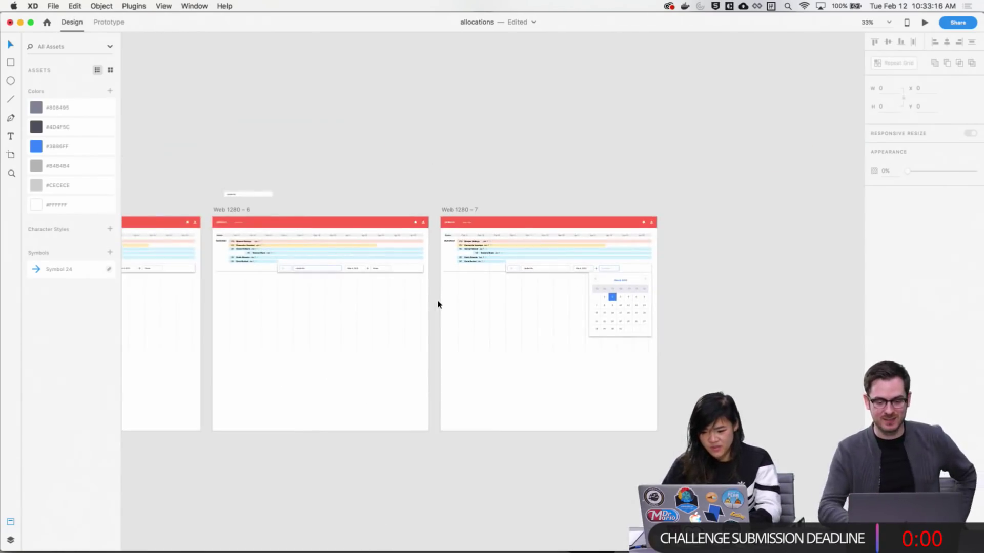
scroll(432, 308, "down", 3)
scroll(433, 307, "left", 2)
key("z")
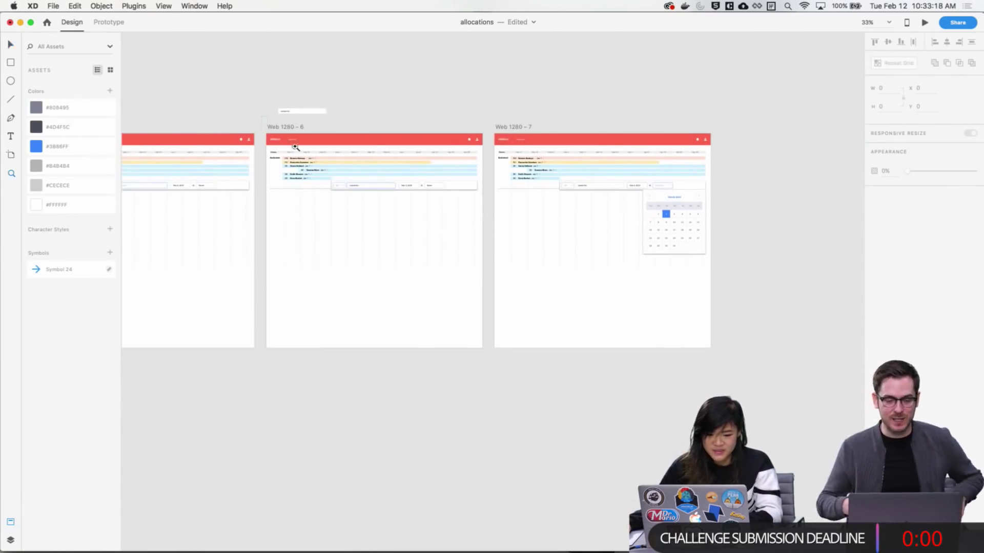
left_click_drag(295, 147, 458, 228)
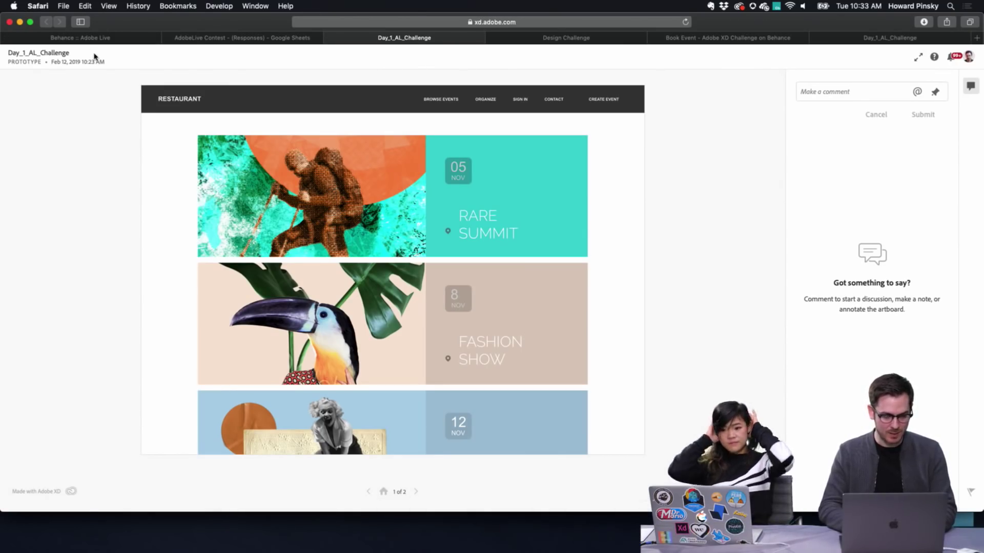
Maximize the browser, quit Outlook, and scroll the Day_1_AL_Challenge events prototype back to top
left_click(30, 22)
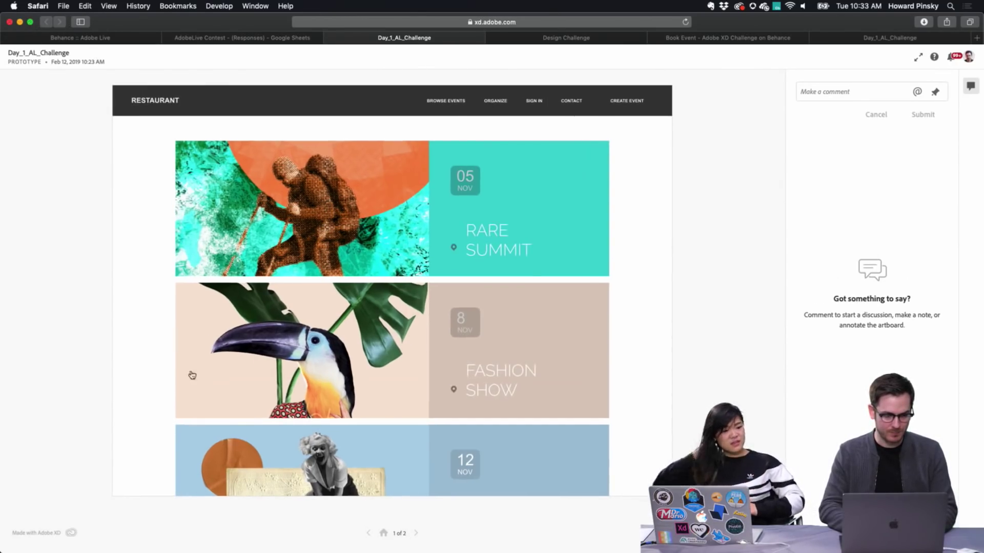
right_click(310, 532)
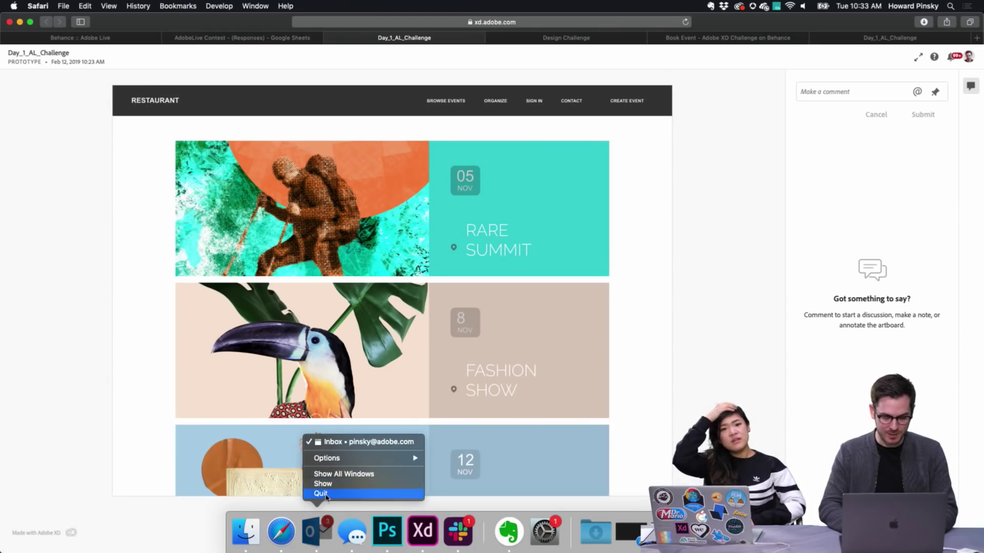
key("Escape")
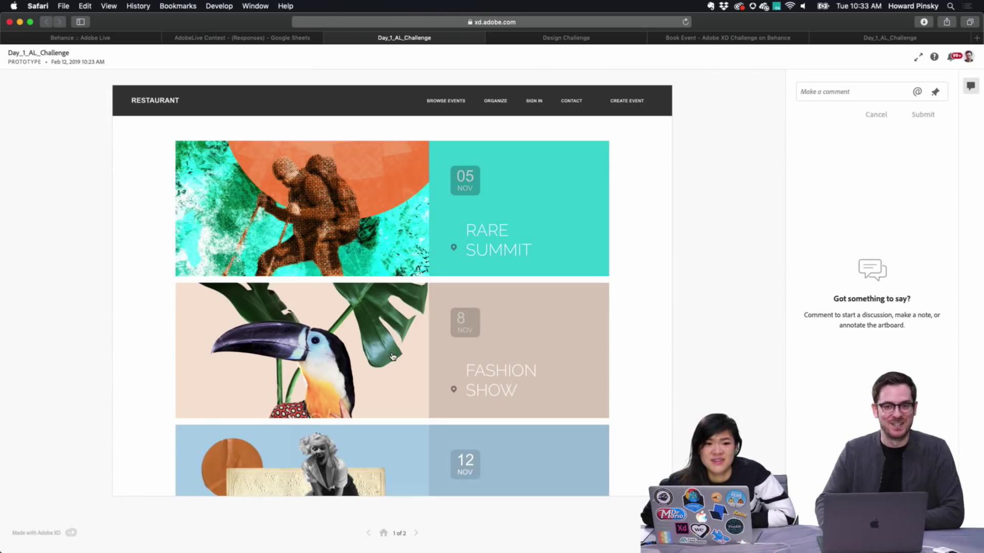
scroll(395, 361, "down", 2)
scroll(397, 362, "up", 2)
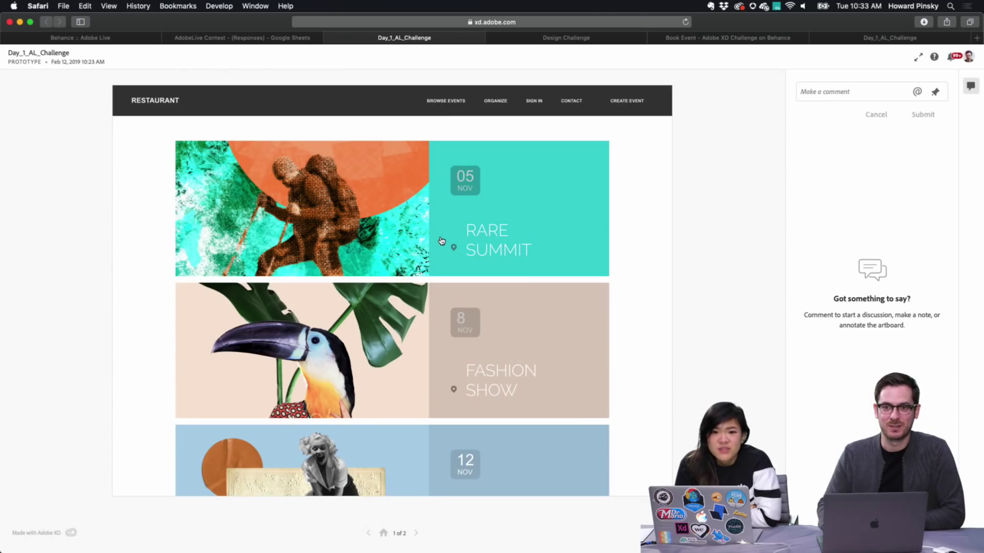
scroll(442, 241, "down", 6)
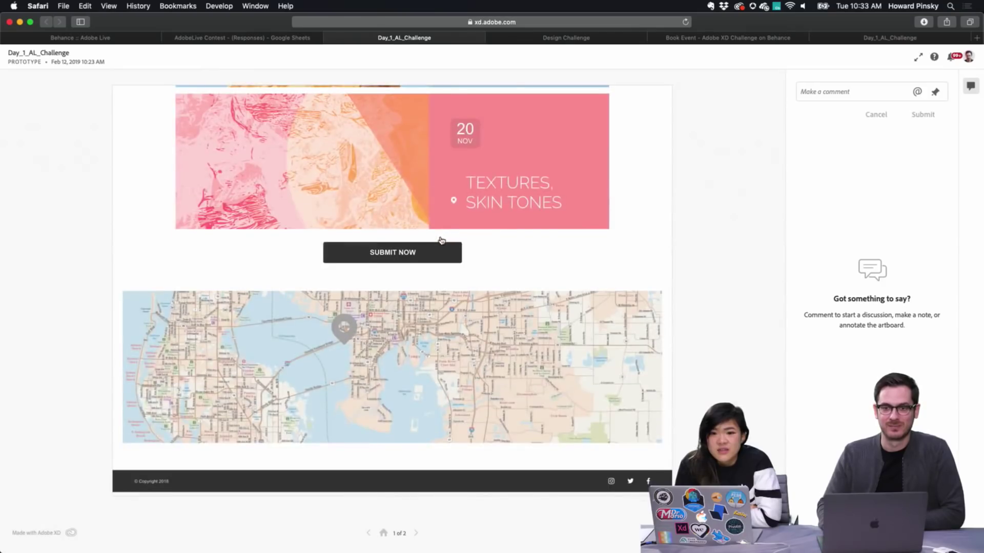
scroll(442, 241, "up", 5)
scroll(442, 241, "up", 5)
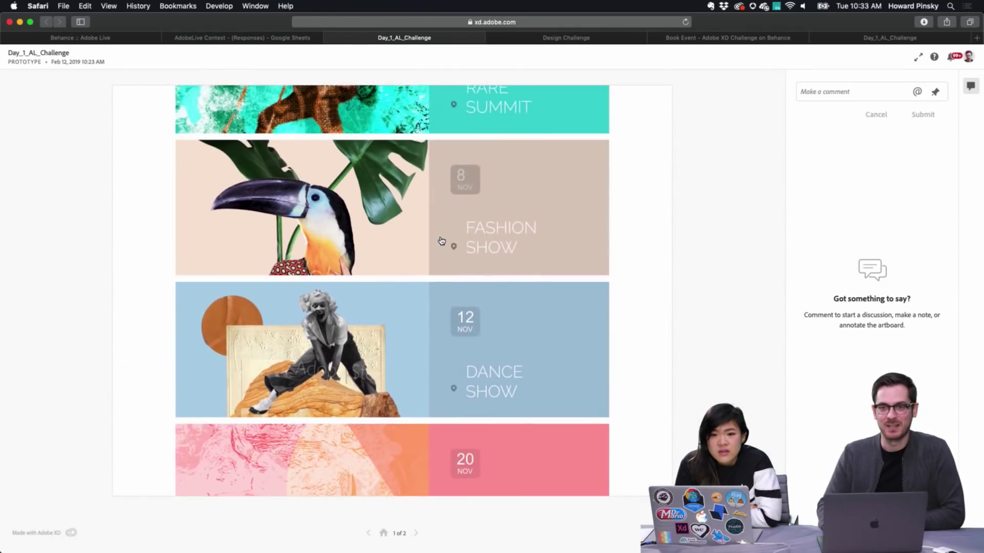
left_click(648, 159)
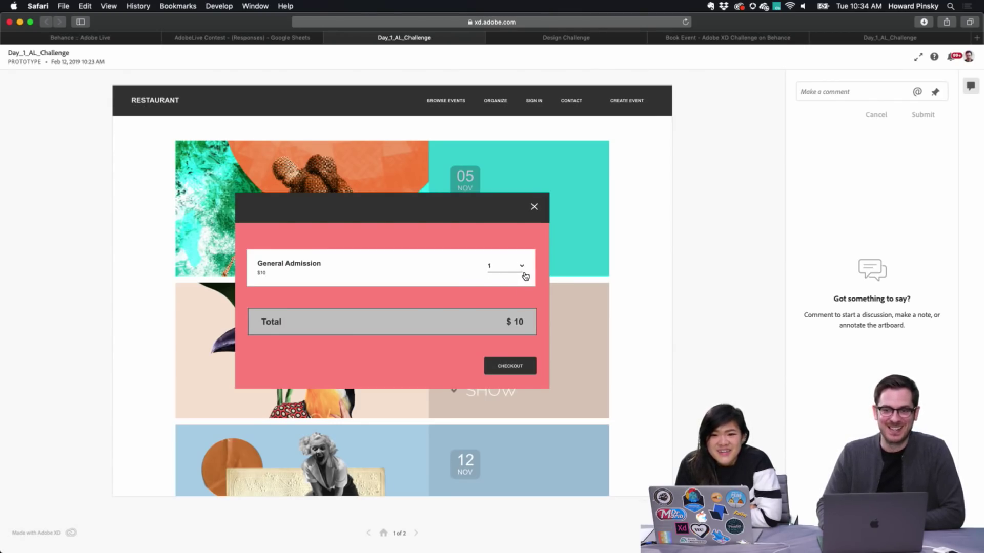
left_click(469, 244)
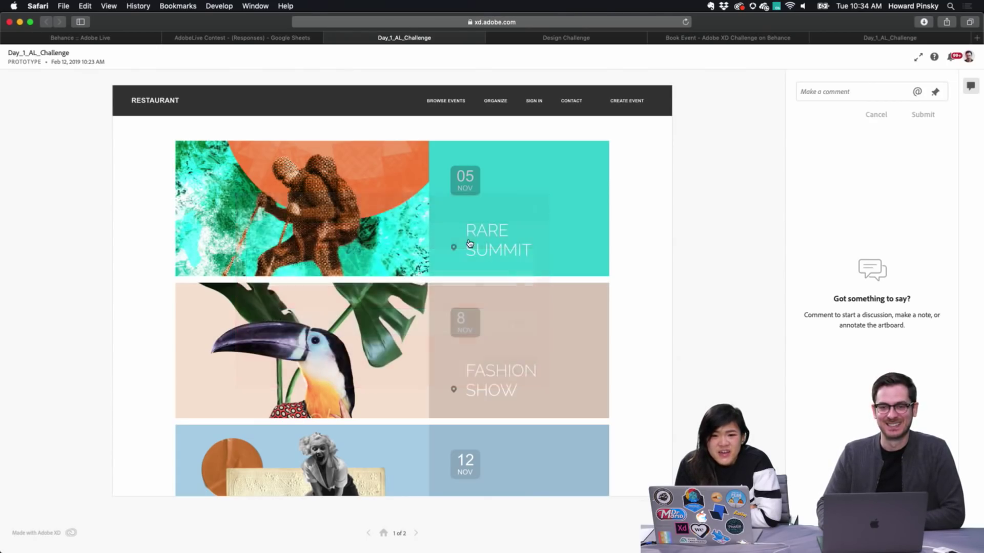
left_click(657, 200)
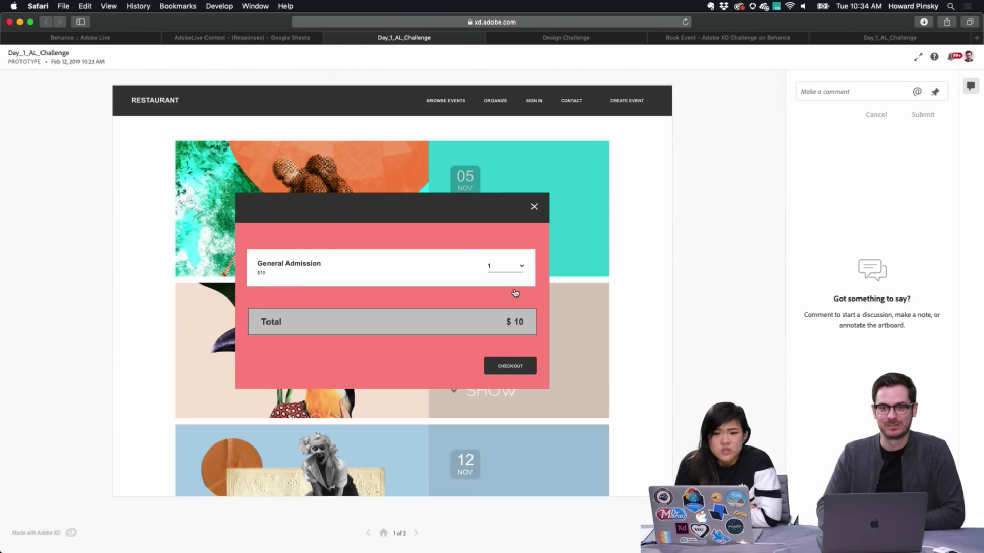
left_click(643, 253)
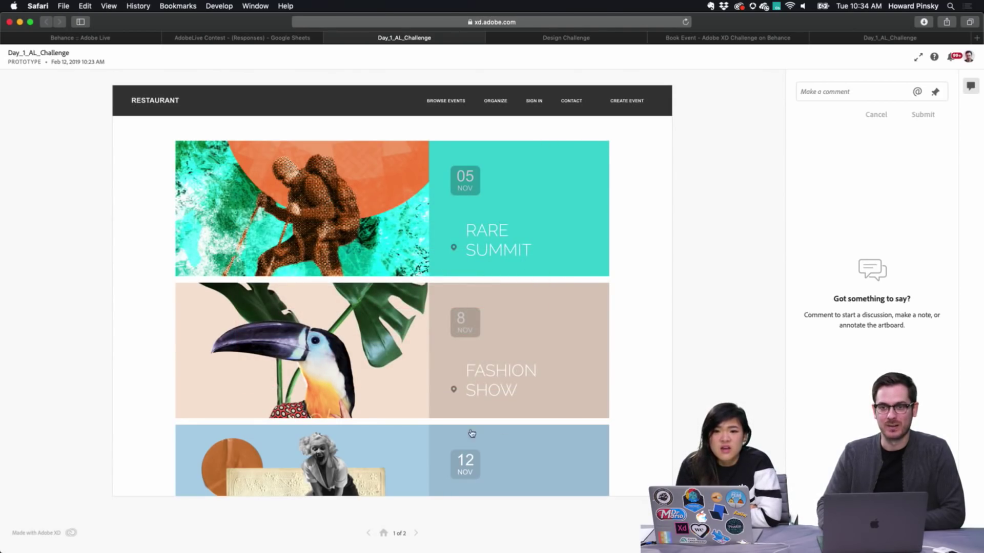
left_click(546, 254)
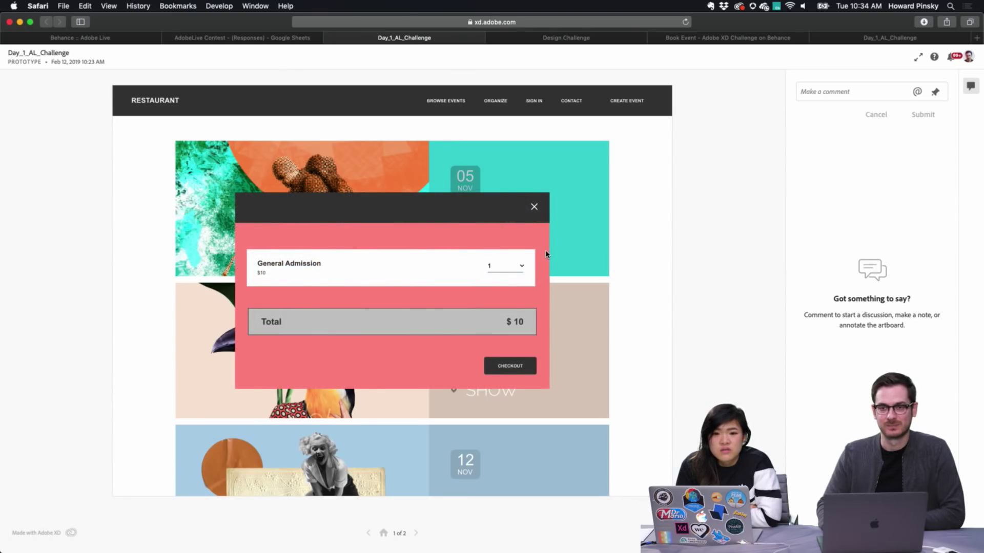
left_click(584, 251)
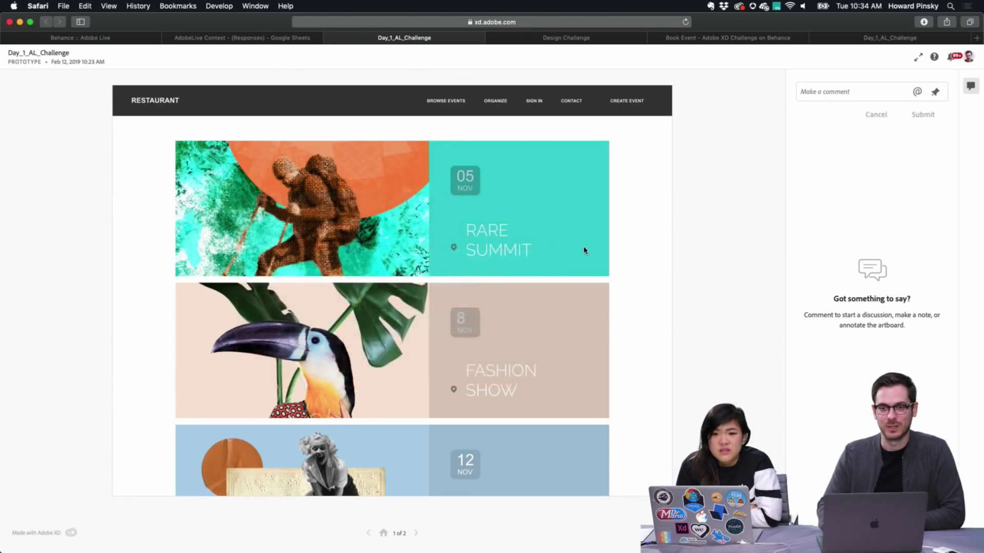
scroll(558, 272, "down", 10)
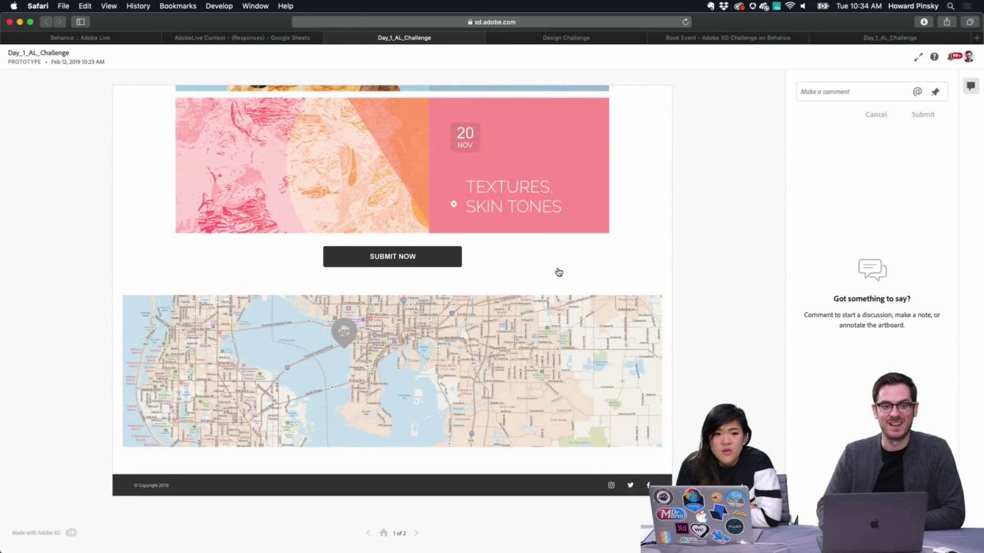
scroll(558, 272, "up", 10)
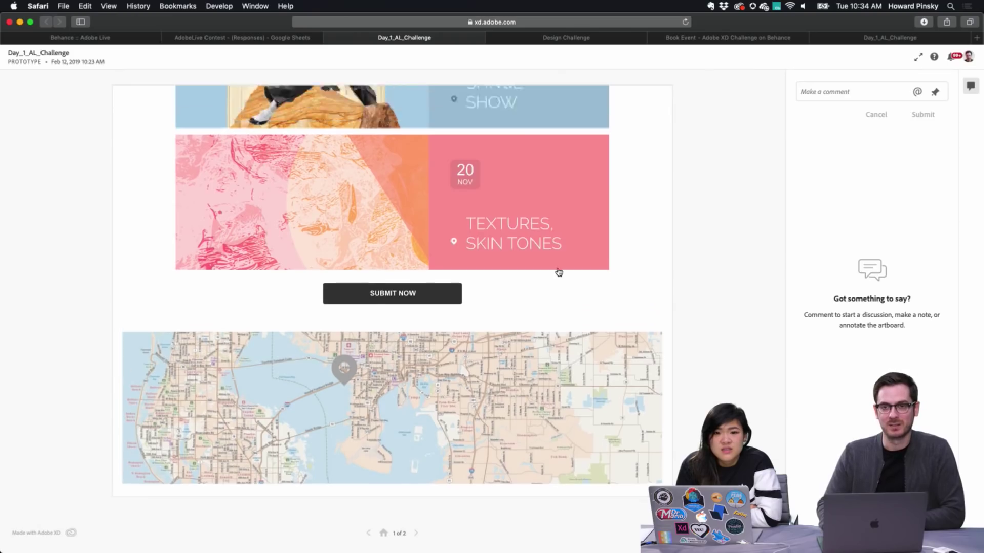
scroll(558, 272, "up", 2)
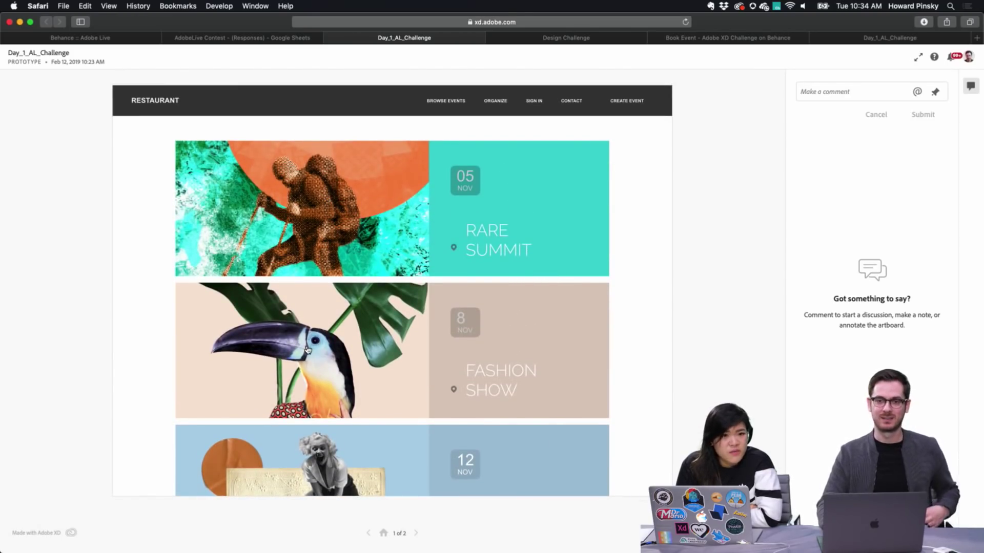
scroll(311, 352, "down", 10)
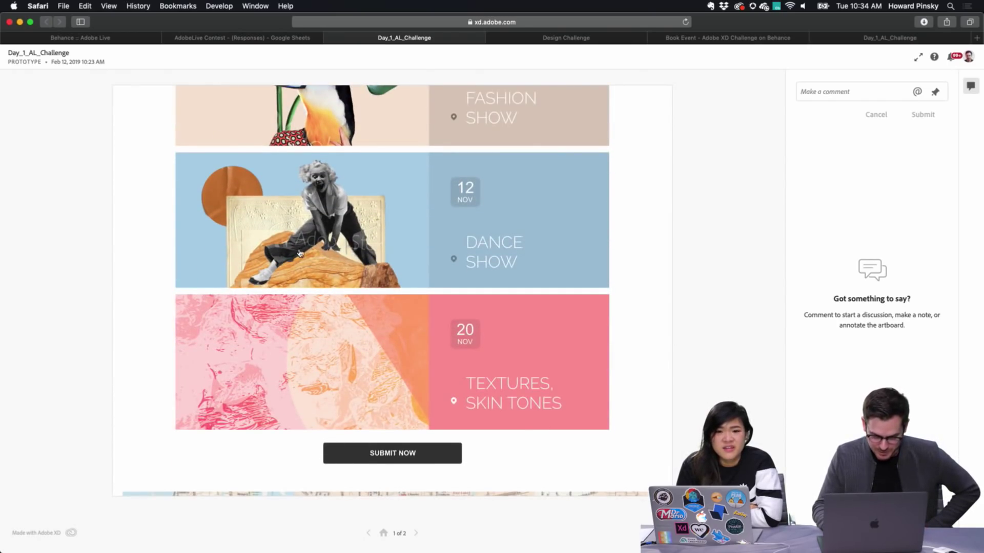
scroll(308, 246, "up", 8)
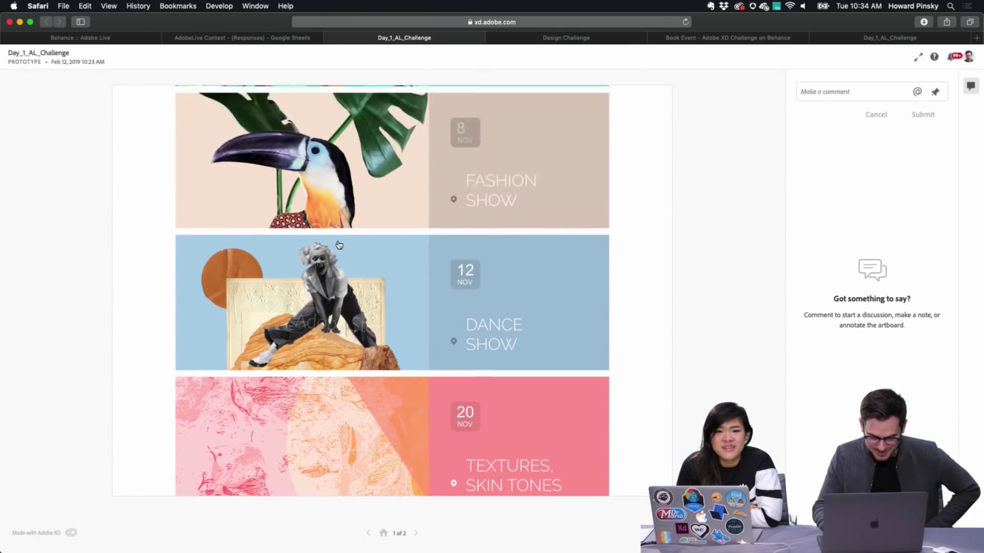
scroll(338, 245, "up", 2)
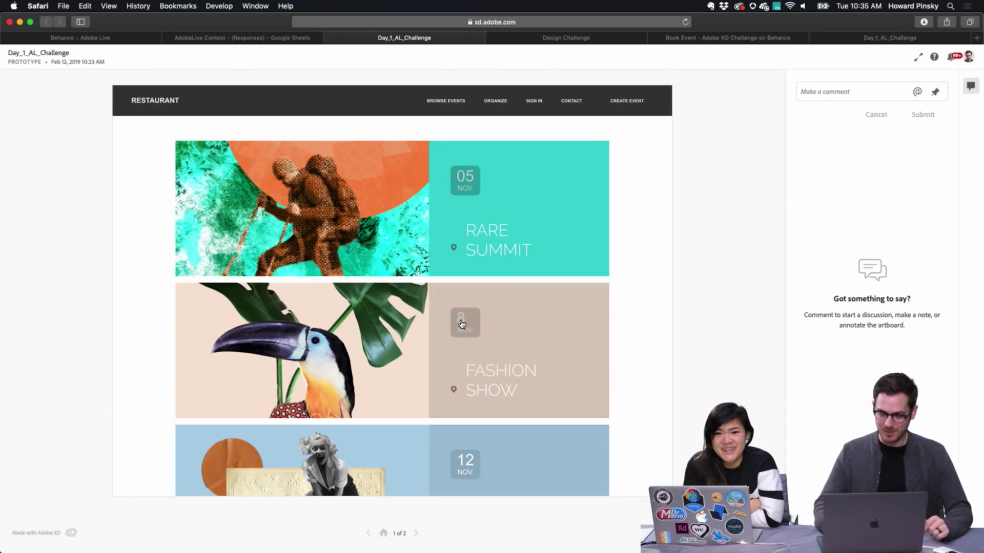
scroll(462, 324, "down", 10)
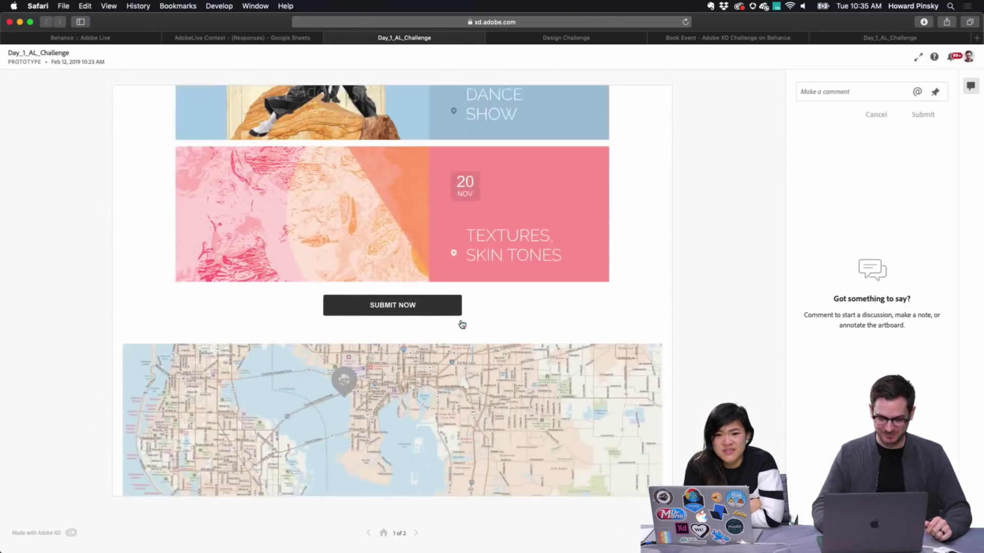
scroll(462, 324, "up", 10)
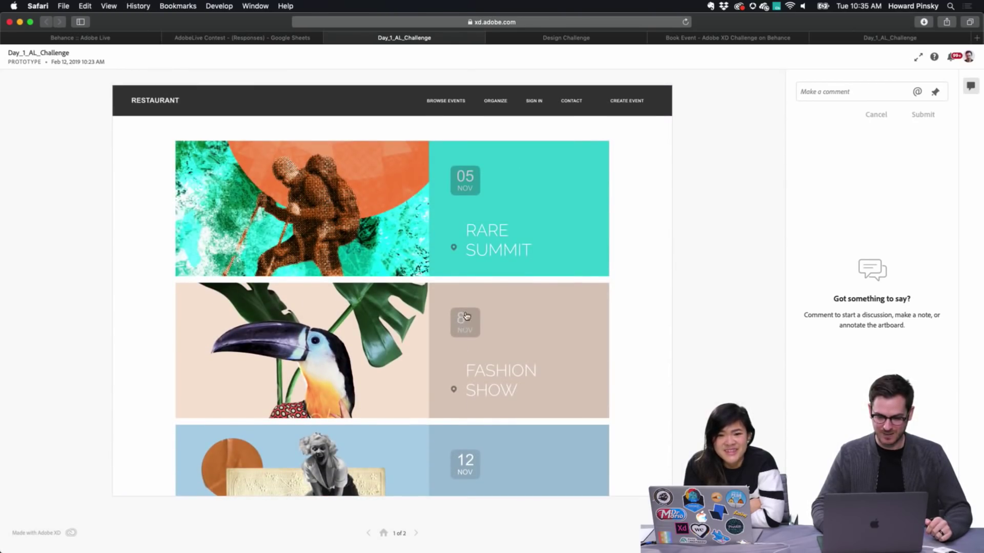
scroll(479, 380, "down", 3)
scroll(479, 381, "down", 4)
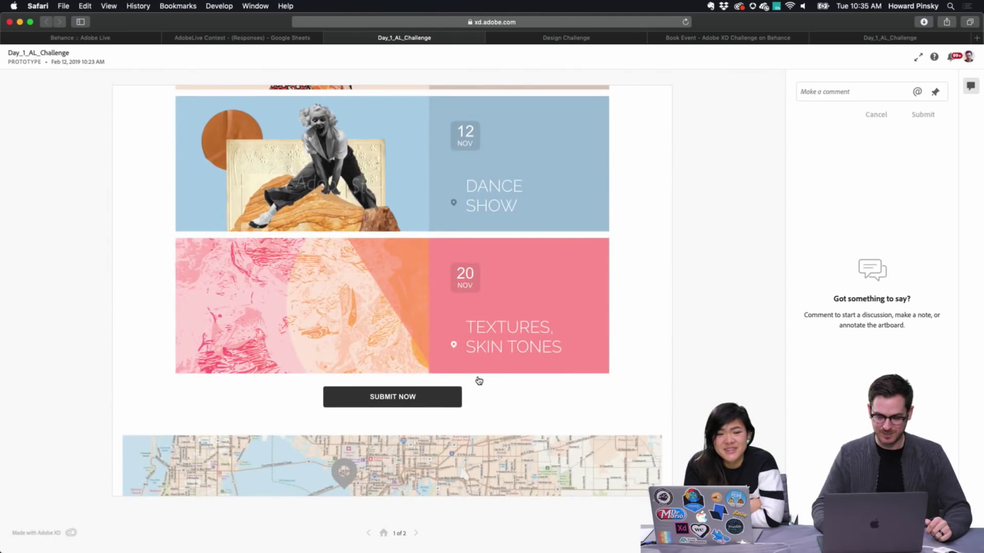
scroll(479, 381, "down", 3)
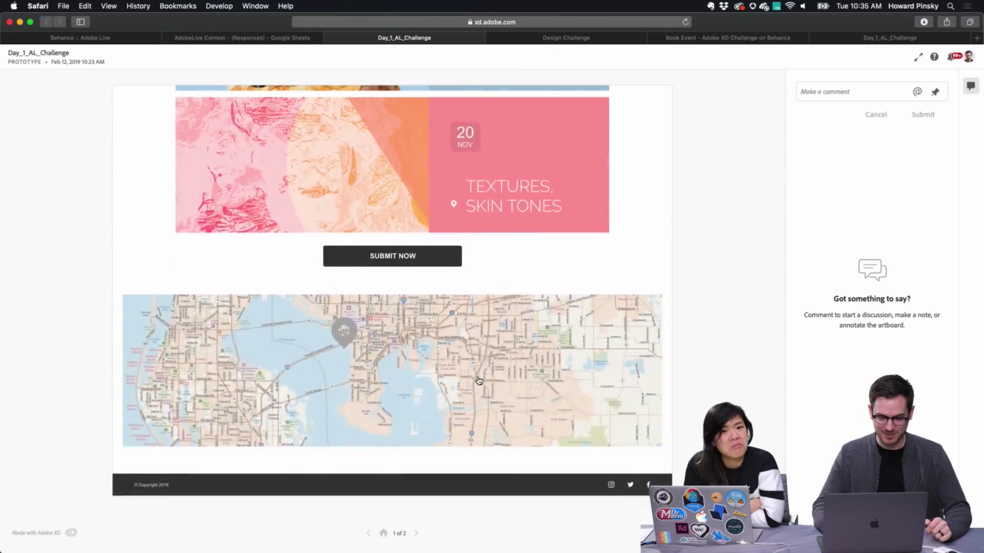
scroll(479, 380, "up", 10)
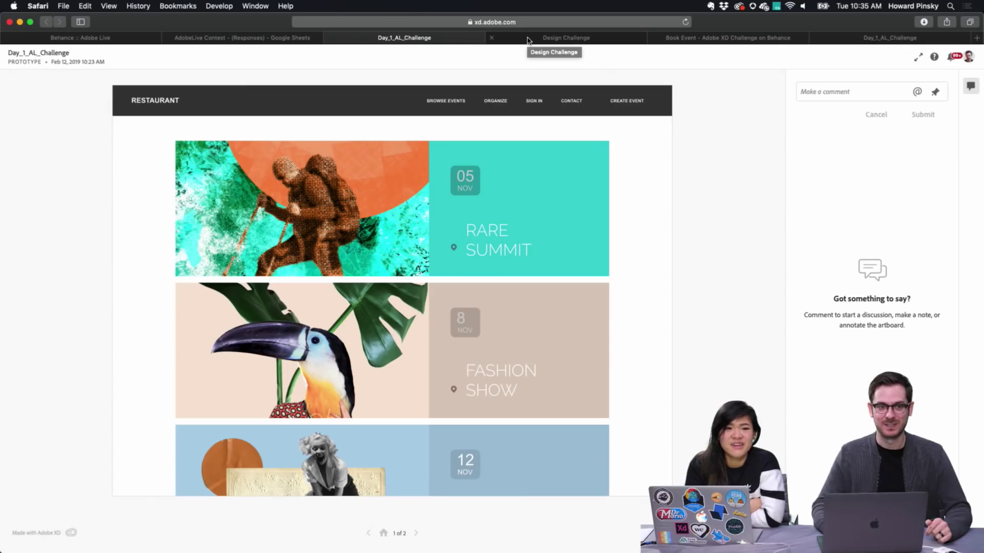
Switch to the Design Challenge prototype and scroll the Extreme Ironing Bootcamp page to the AULAS cards
left_click(528, 40)
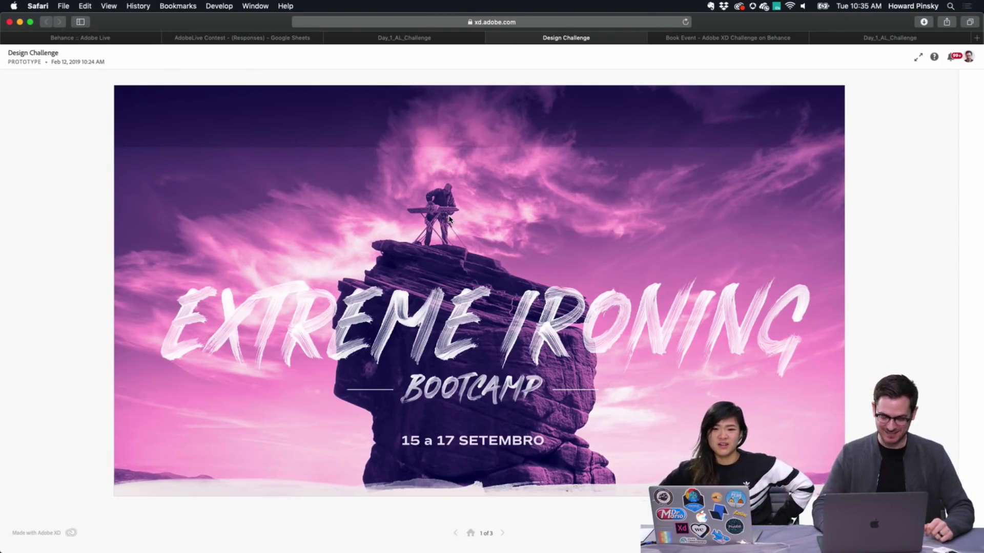
scroll(449, 220, "down", 3)
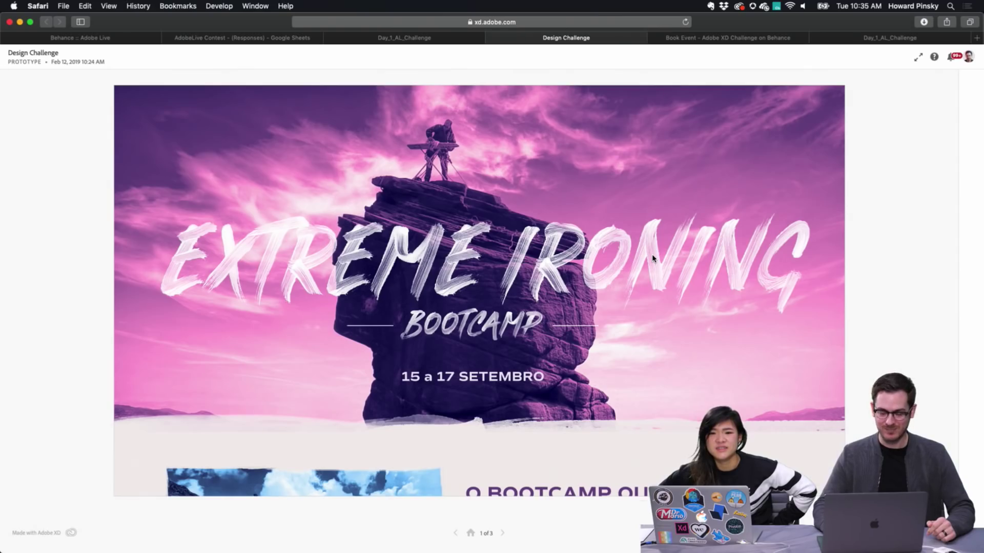
scroll(634, 257, "down", 5)
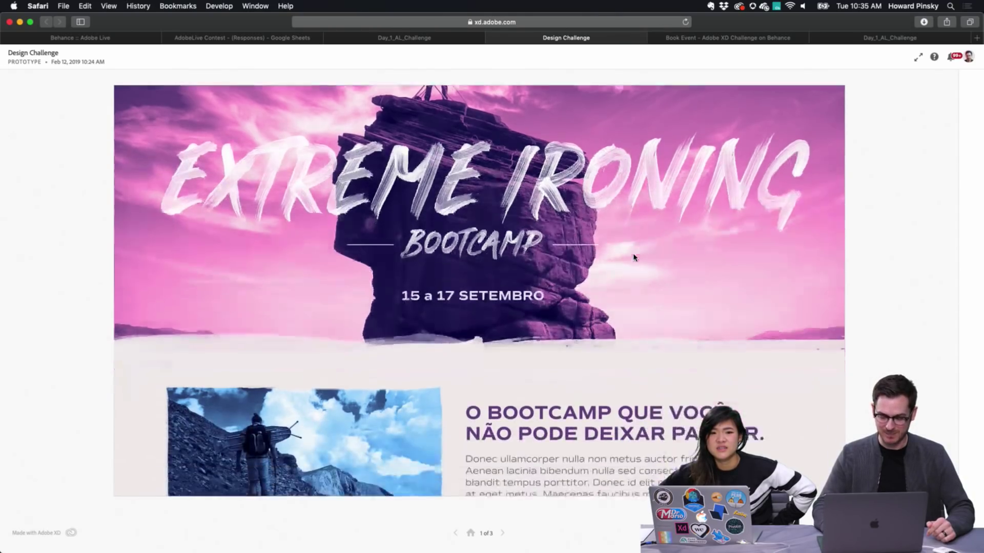
scroll(635, 258, "down", 1)
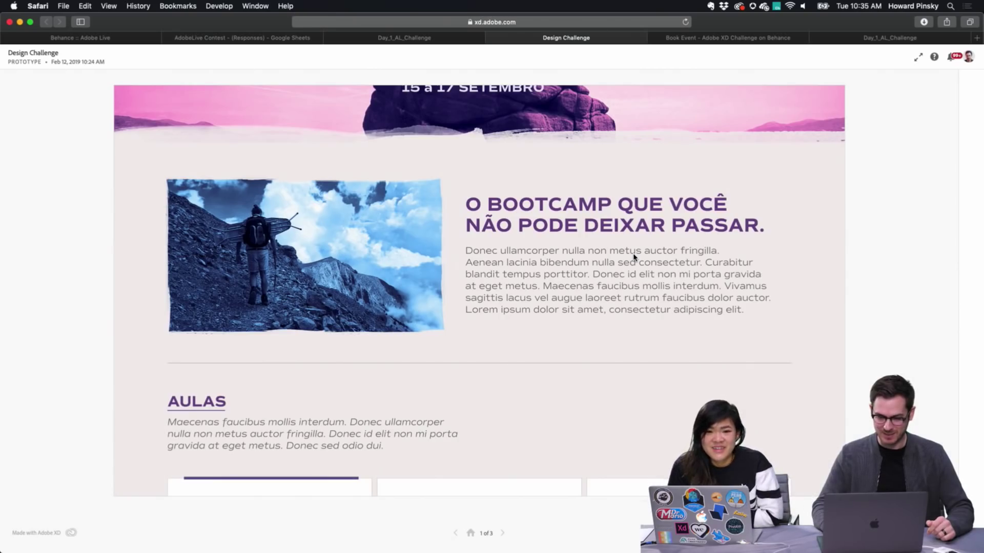
scroll(635, 257, "down", 2)
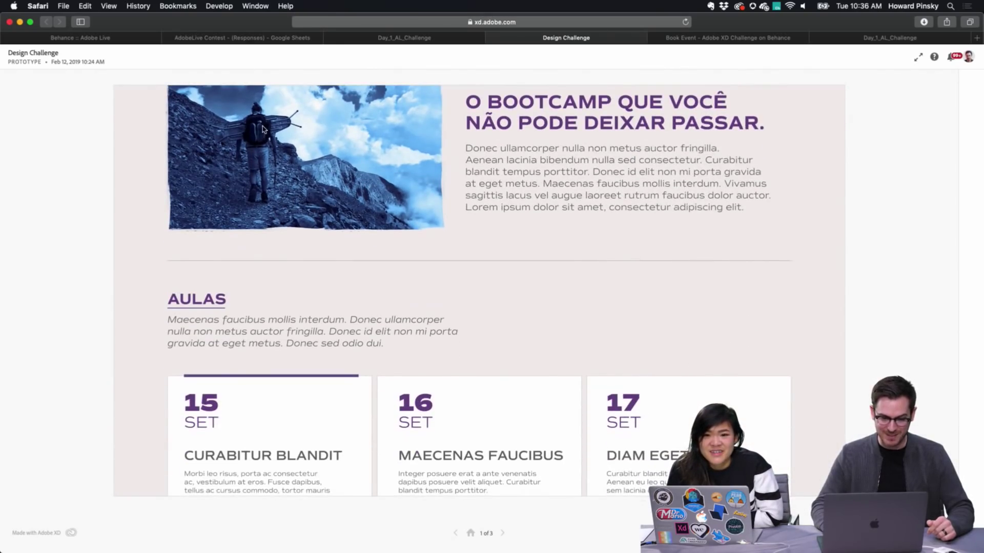
scroll(263, 129, "up", 1)
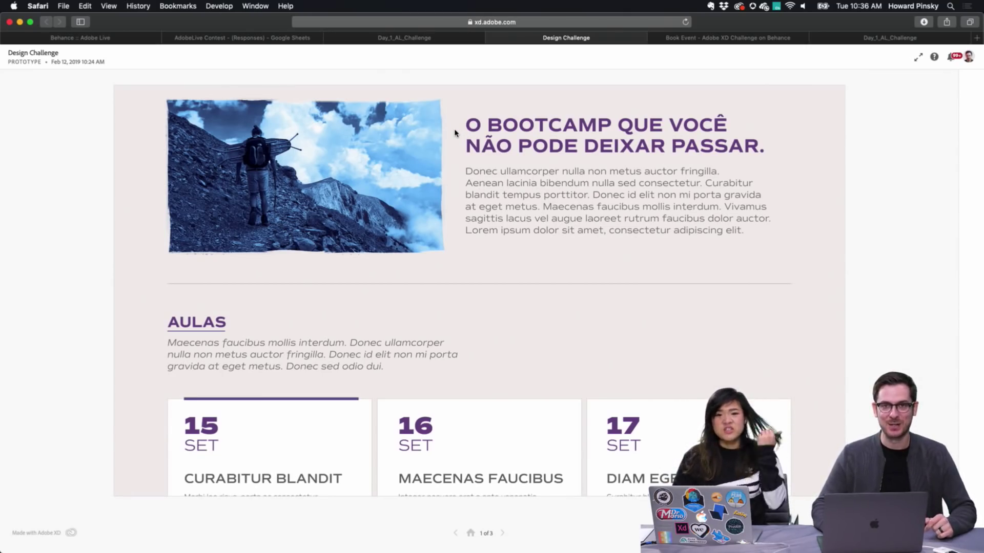
scroll(455, 134, "down", 1)
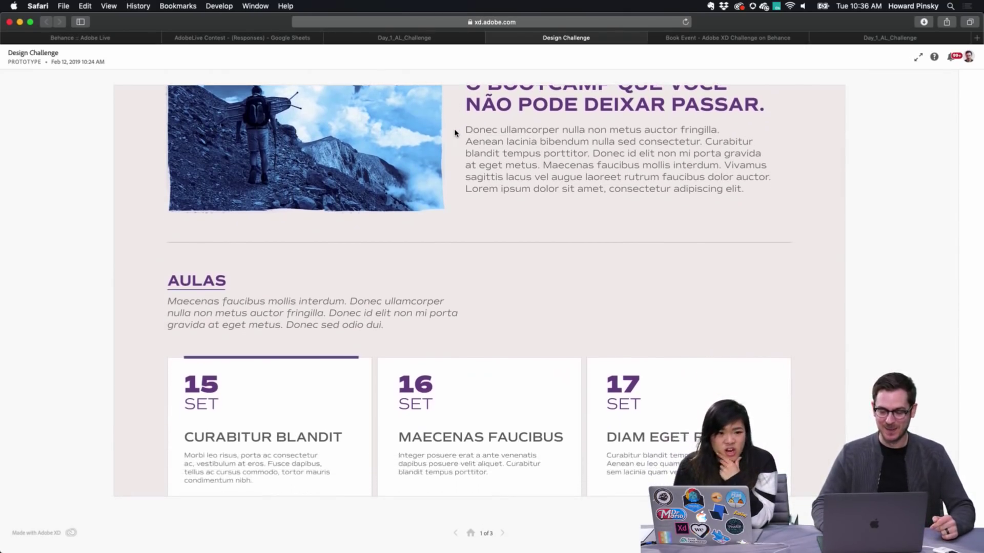
scroll(455, 133, "up", 2)
scroll(455, 133, "up", 5)
scroll(455, 133, "up", 4)
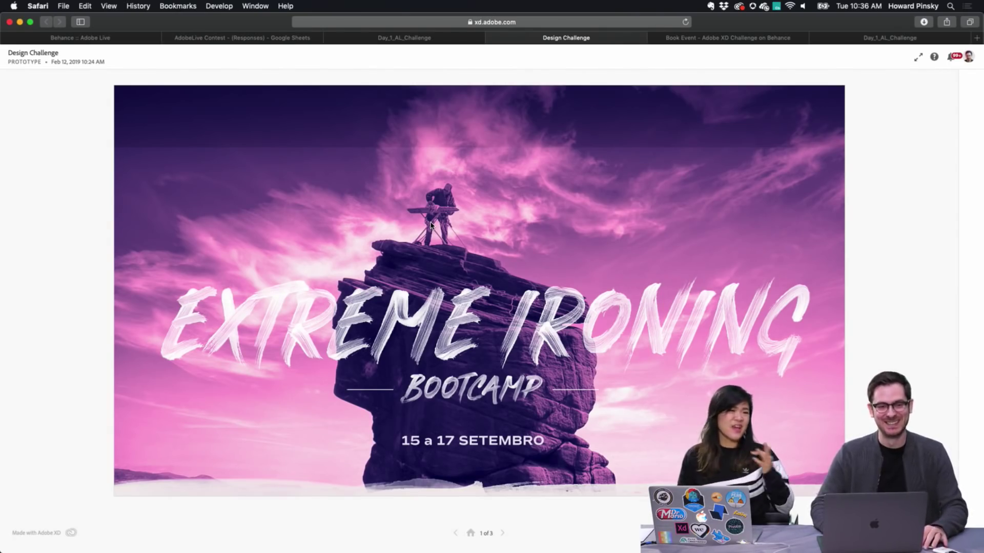
scroll(430, 224, "down", 6)
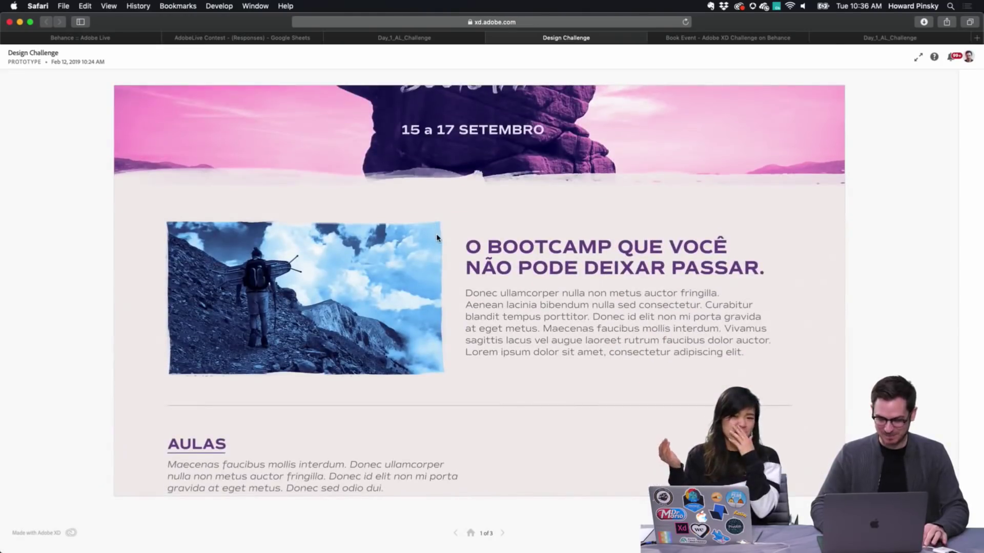
scroll(437, 238, "down", 6)
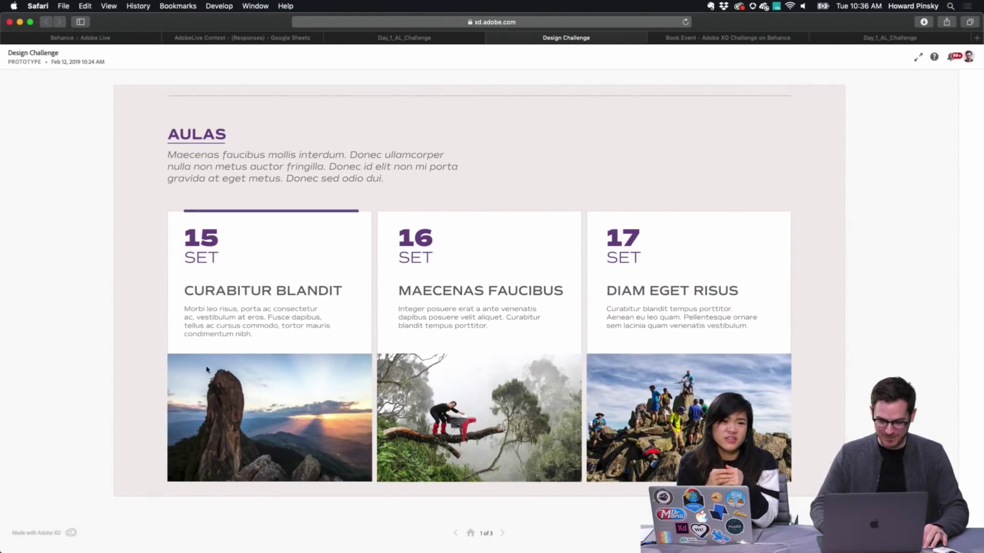
scroll(209, 370, "down", 2)
scroll(467, 377, "up", 5)
scroll(467, 377, "up", 2)
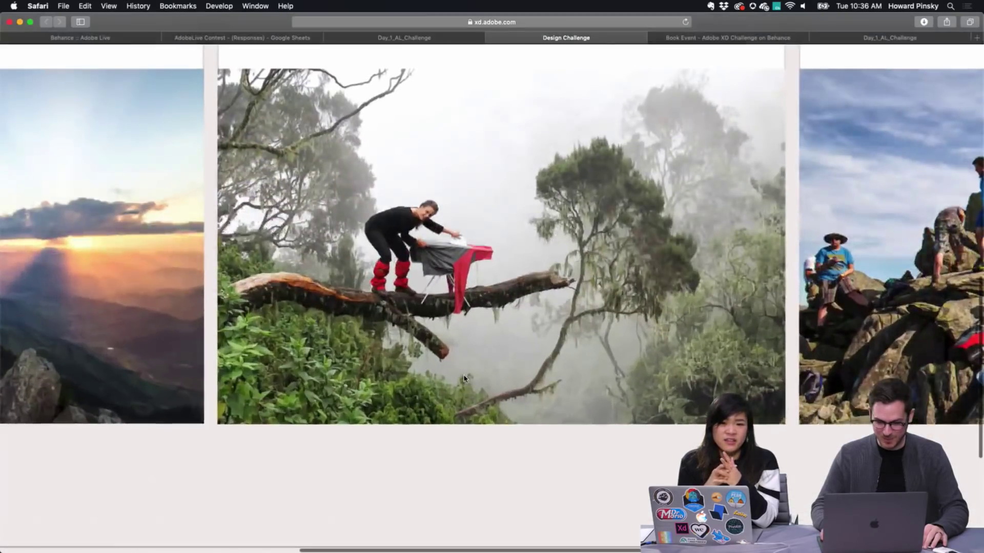
scroll(464, 379, "right", 6)
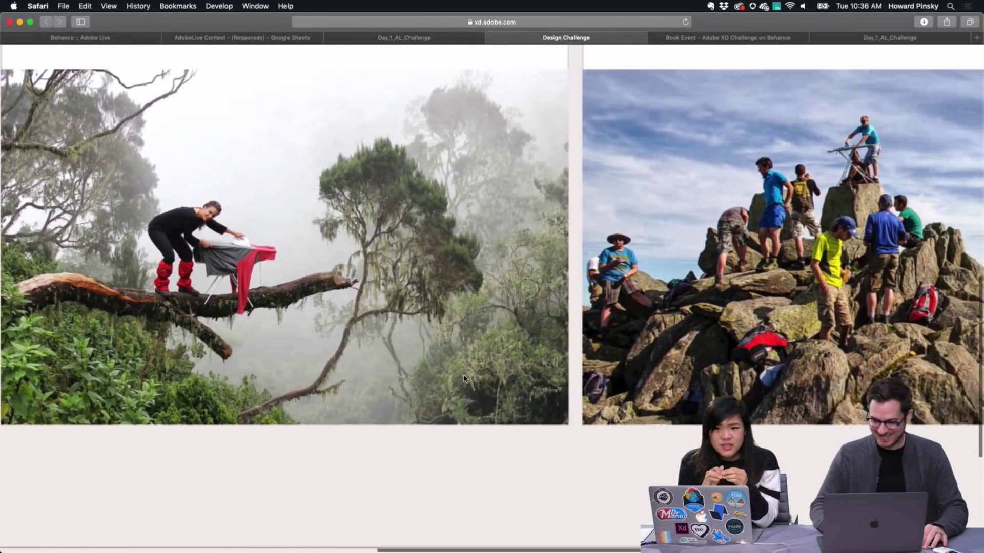
scroll(464, 379, "up", 2)
scroll(464, 379, "right", 2)
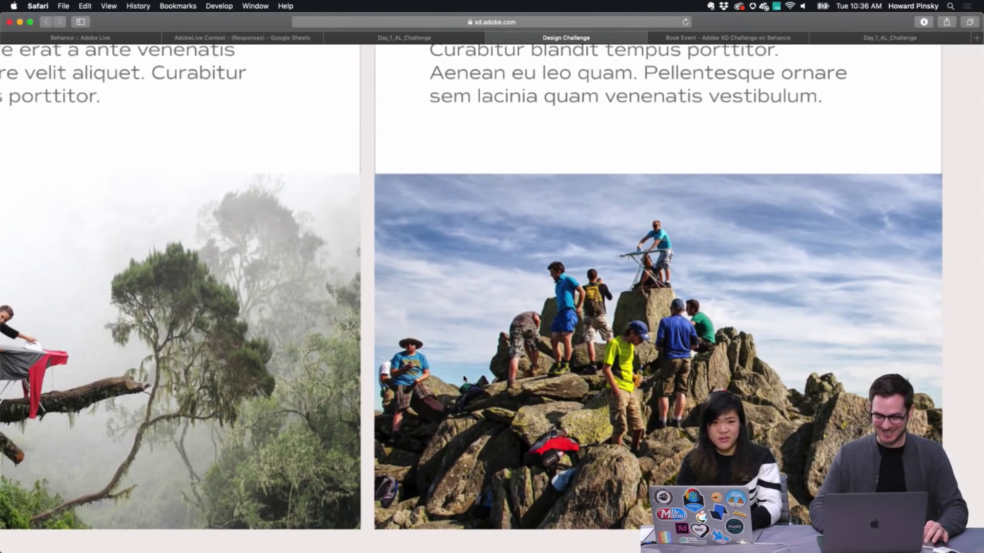
scroll(464, 379, "down", 3)
scroll(464, 379, "down", 5)
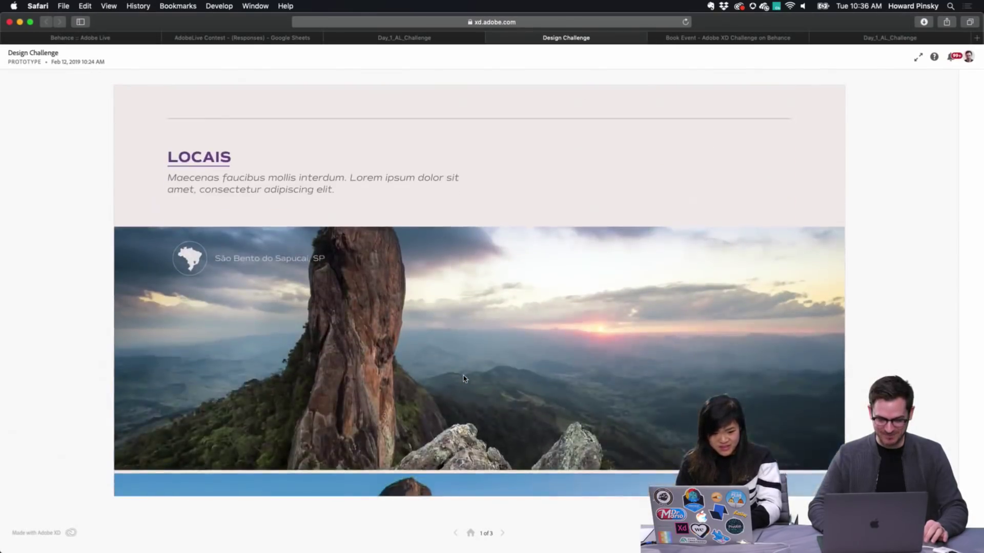
scroll(464, 379, "down", 6)
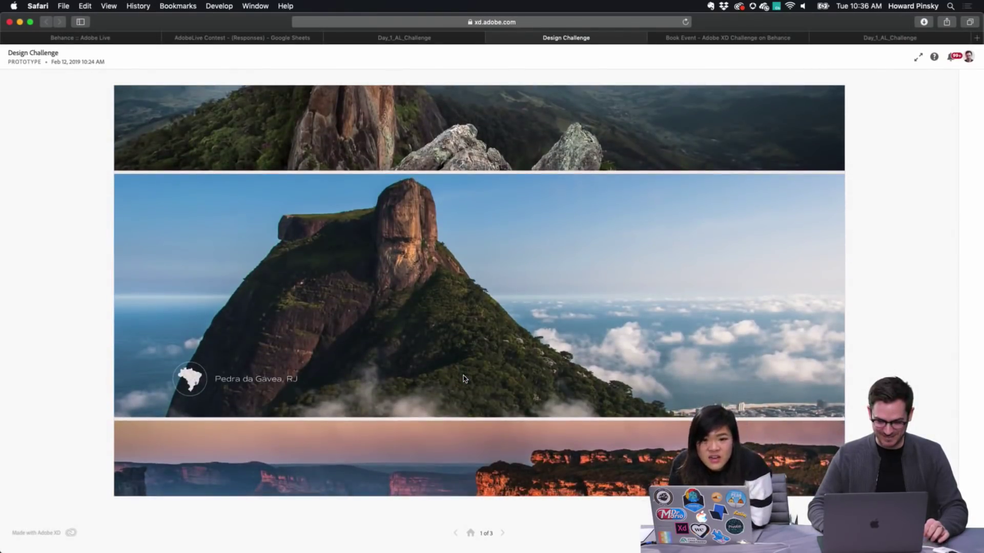
scroll(464, 380, "up", 4)
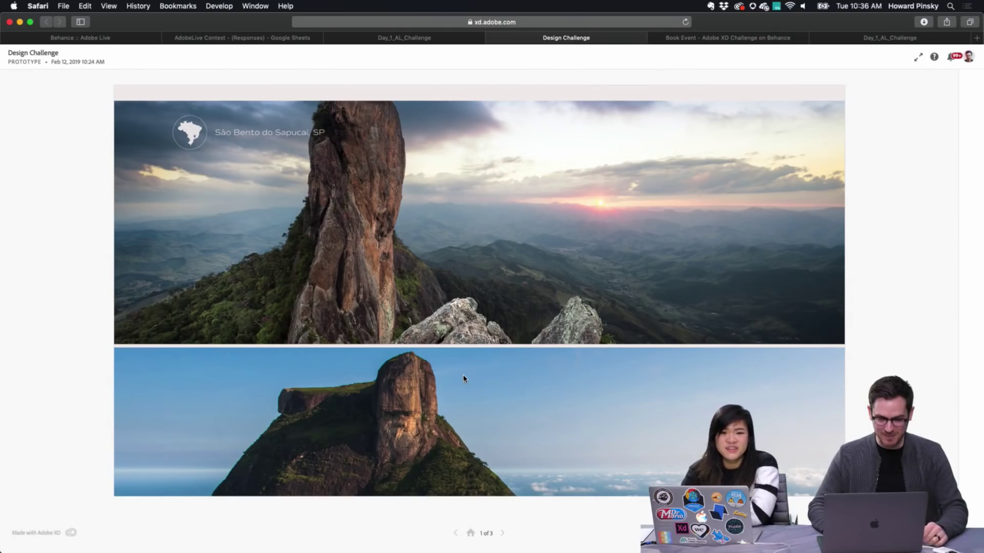
scroll(414, 258, "down", 8)
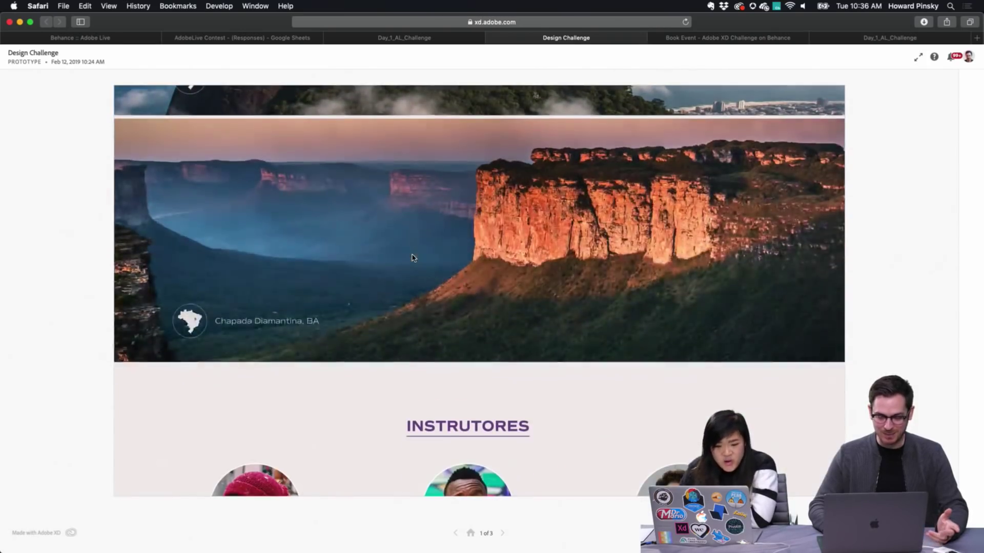
scroll(414, 258, "down", 6)
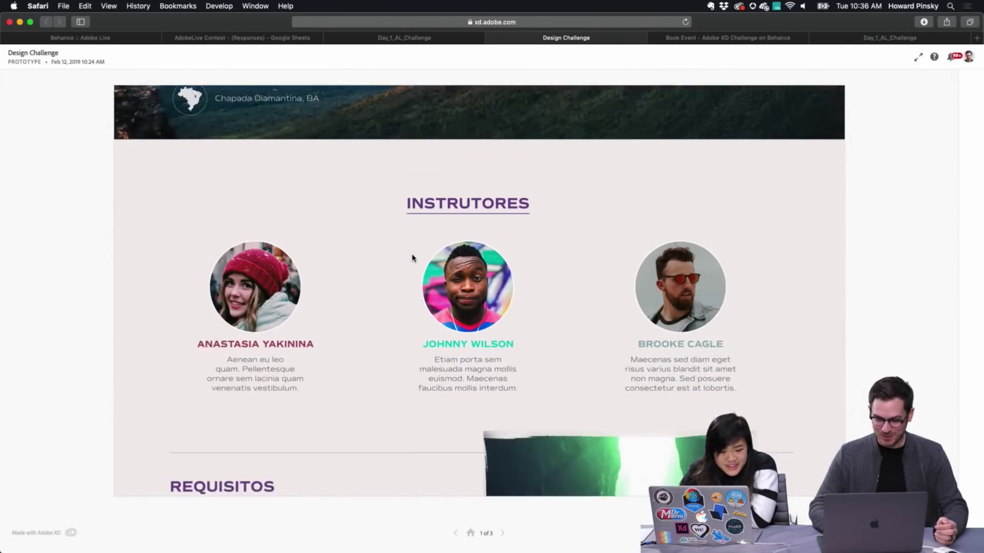
scroll(413, 257, "down", 2)
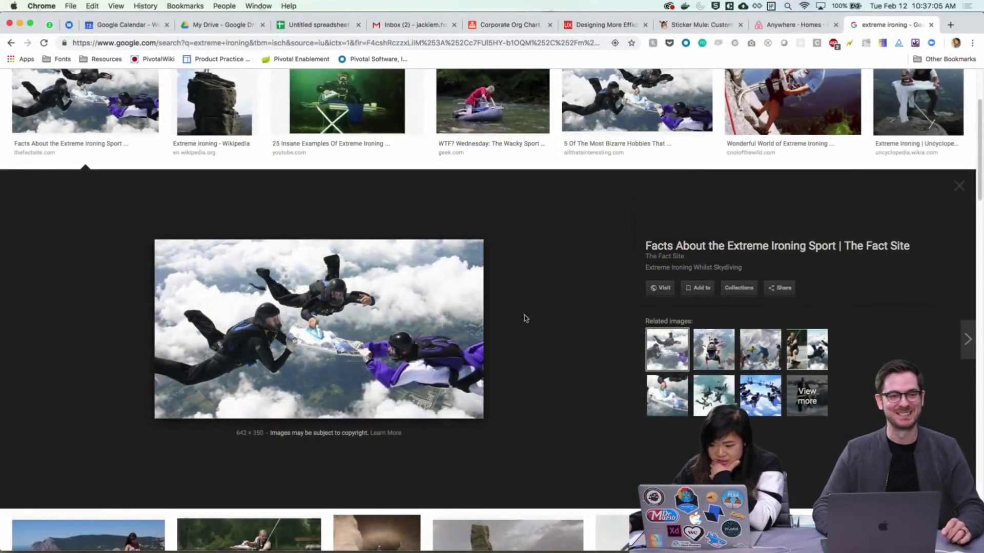
Open the thefactsite.com extreme ironing article from the image, then return to the image results
left_click(449, 336)
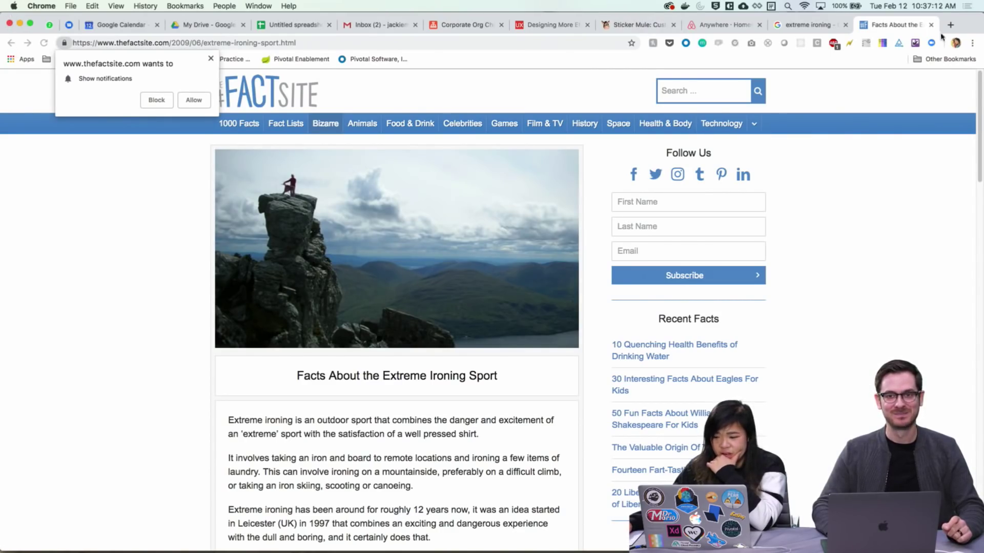
left_click(830, 27)
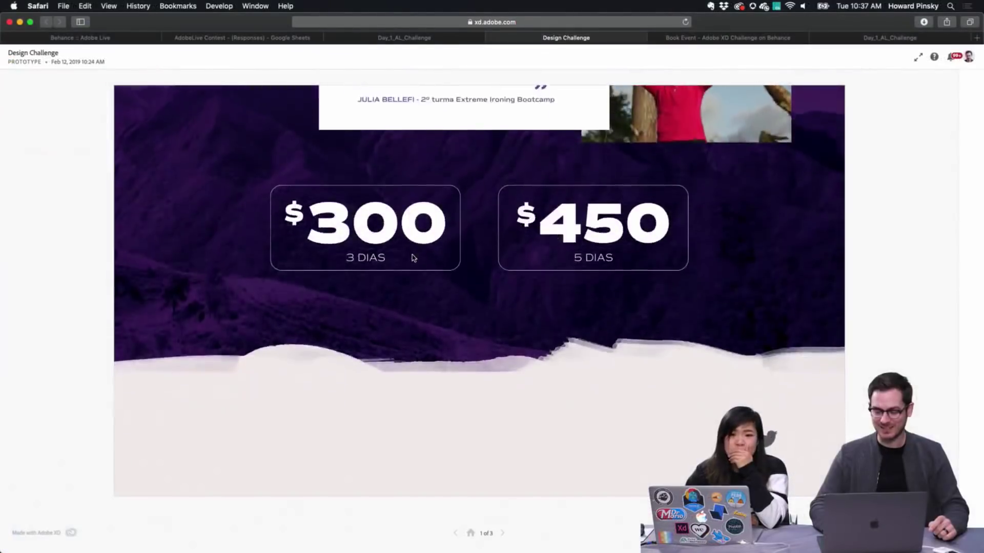
Scroll the bootcamp prototype from AULAS through instructors and testimonials to the $300 and $450 price cards
scroll(413, 258, "down", 2)
scroll(414, 257, "up", 10)
scroll(412, 258, "up", 10)
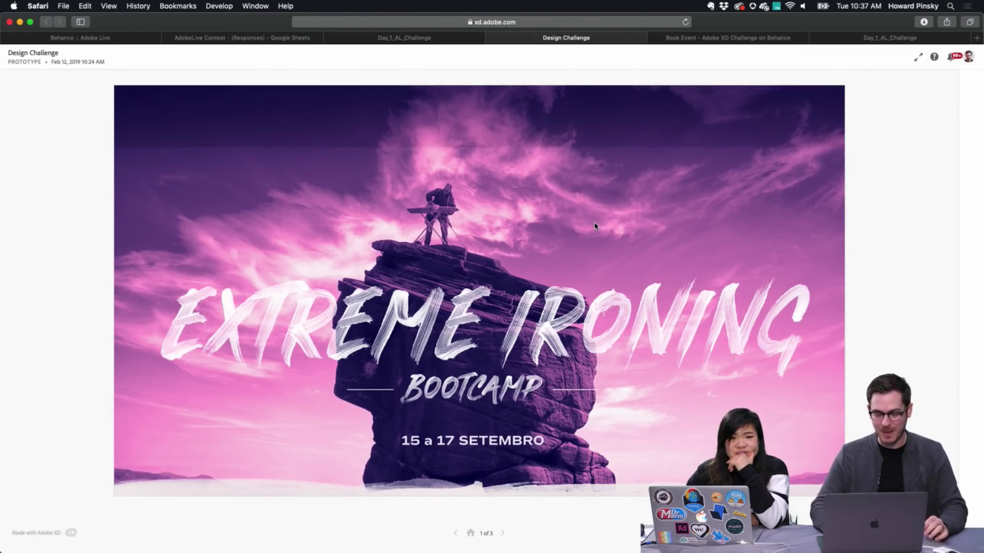
scroll(595, 226, "down", 6)
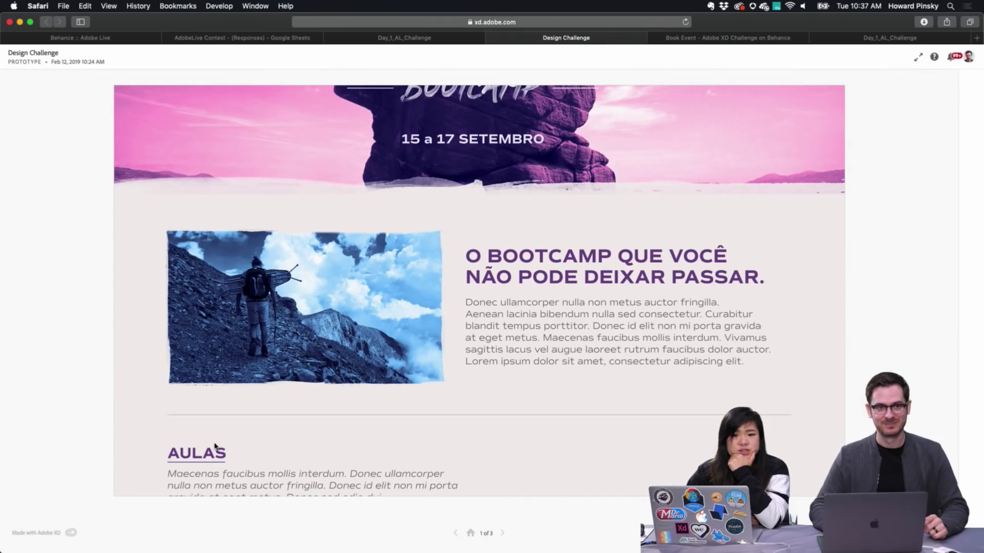
scroll(215, 447, "down", 7)
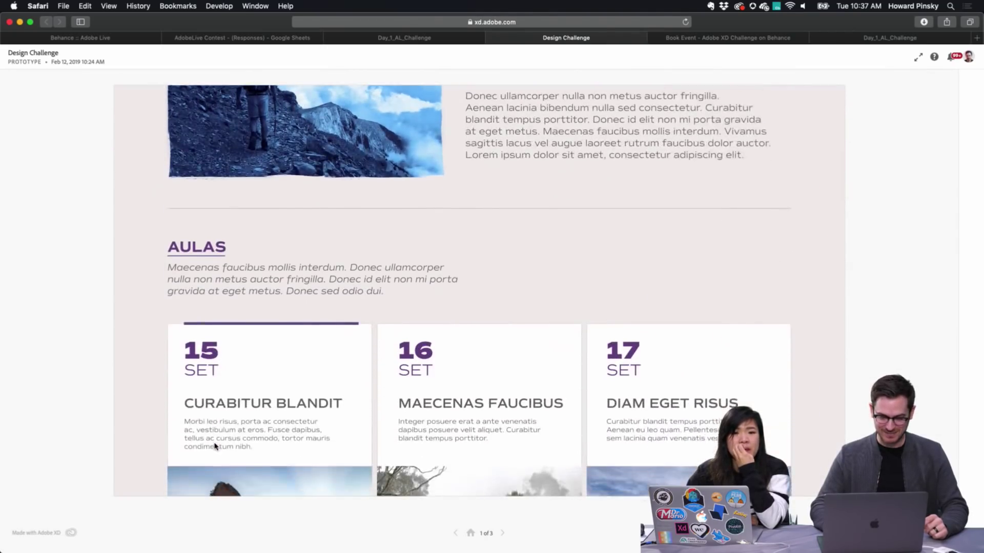
scroll(215, 446, "up", 4)
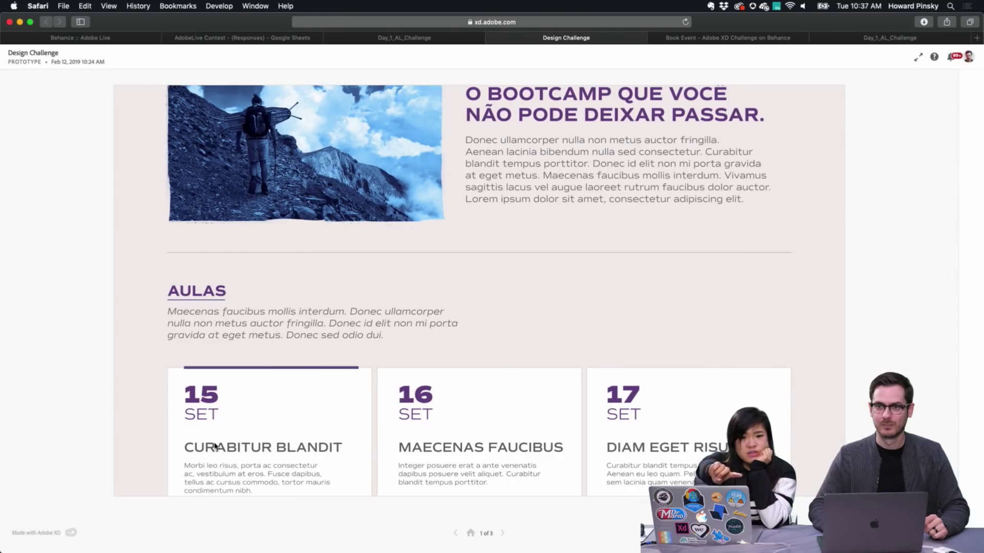
scroll(215, 447, "up", 2)
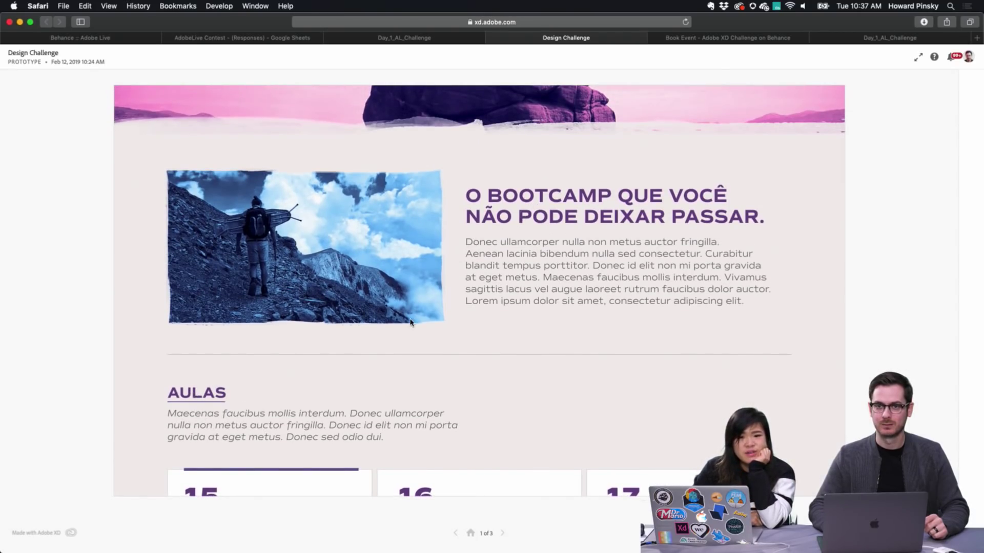
scroll(410, 323, "down", 3)
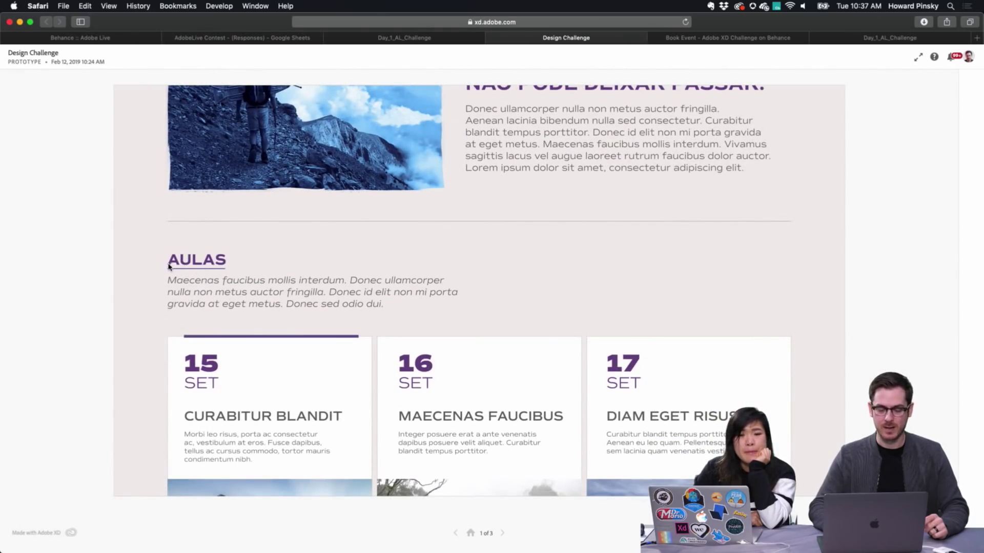
scroll(414, 199, "down", 2)
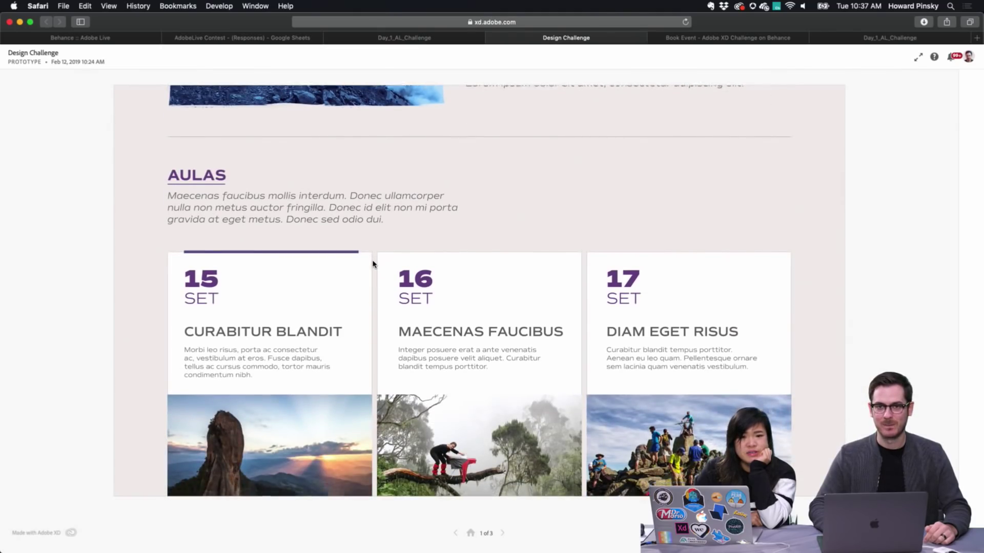
scroll(373, 264, "down", 1)
scroll(372, 264, "down", 2)
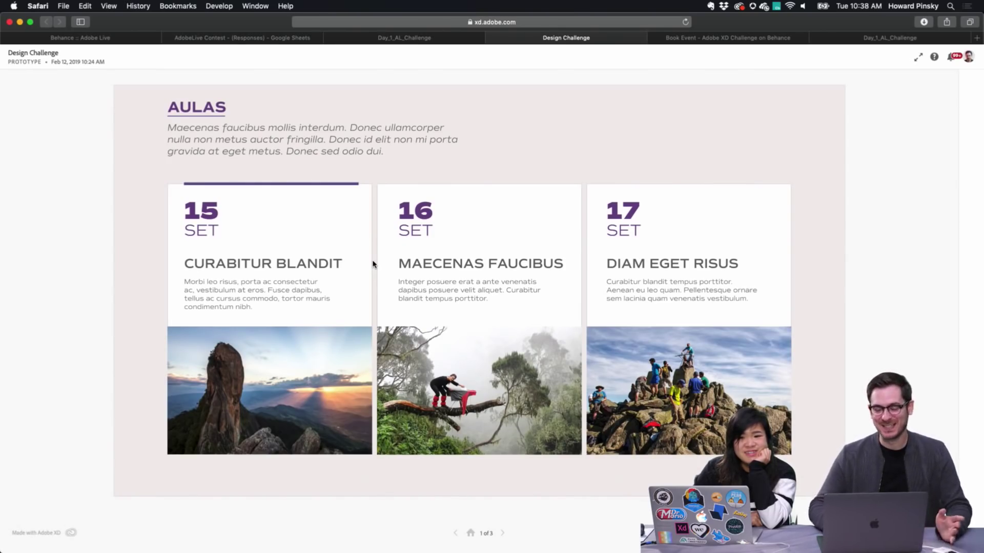
scroll(373, 264, "down", 3)
scroll(373, 264, "down", 8)
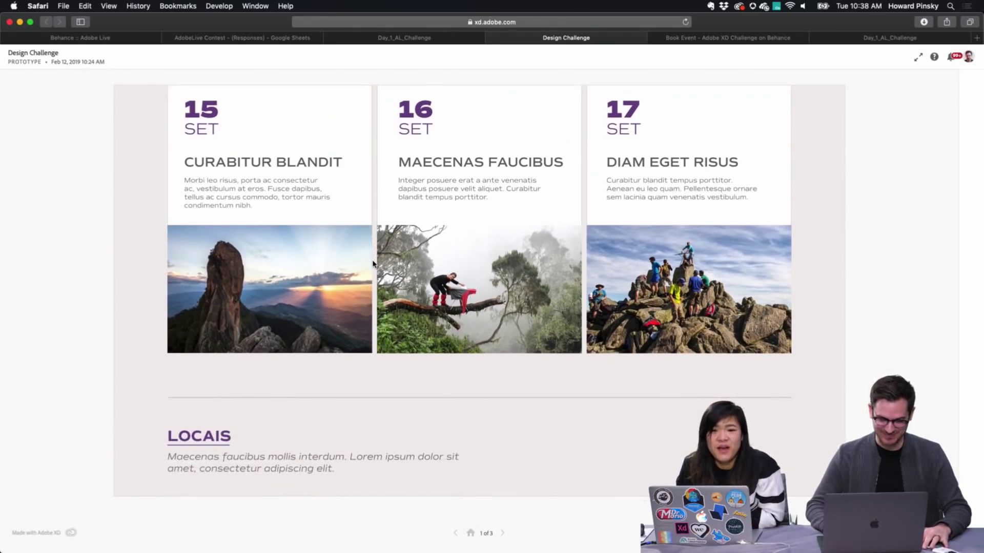
scroll(373, 264, "down", 13)
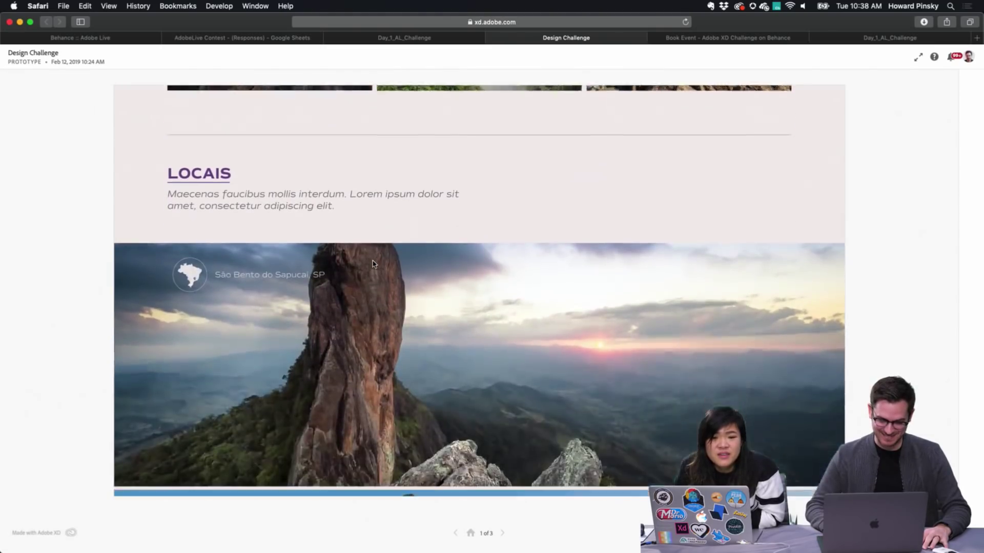
scroll(373, 264, "down", 13)
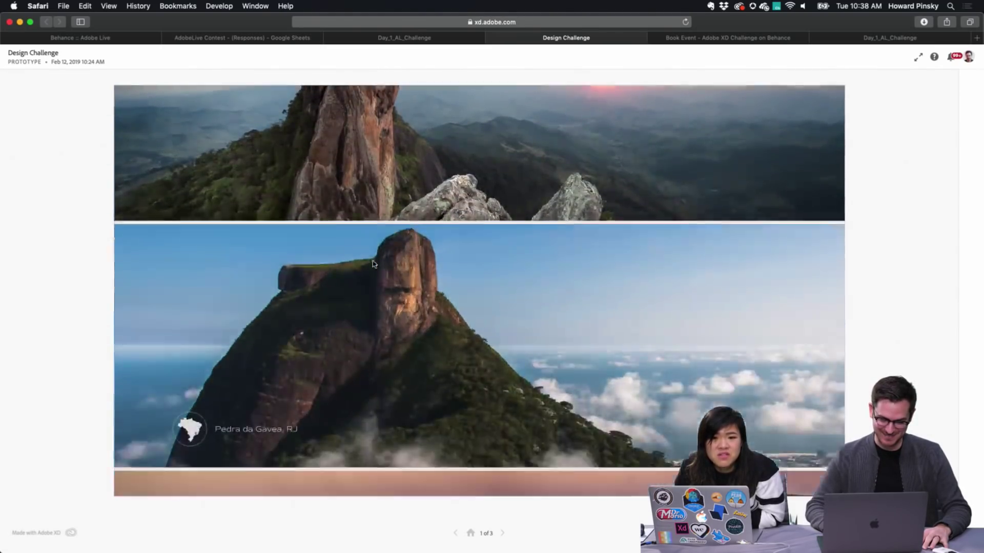
scroll(373, 264, "down", 5)
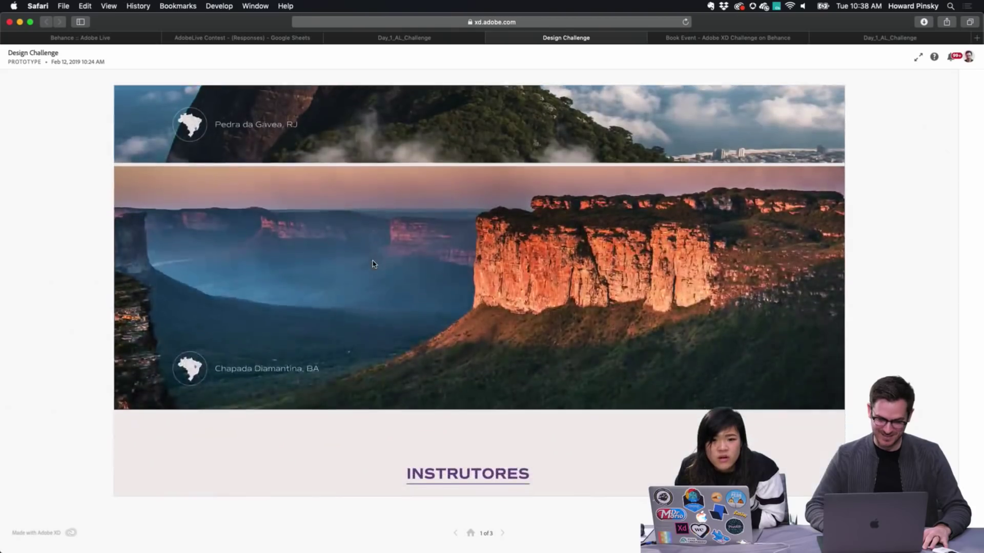
scroll(372, 263, "up", 20)
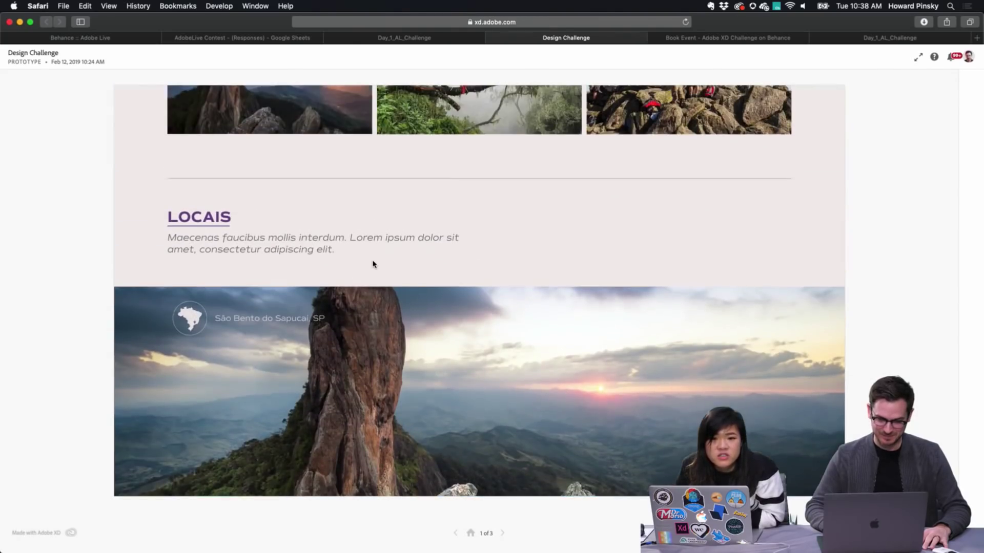
scroll(373, 264, "down", 20)
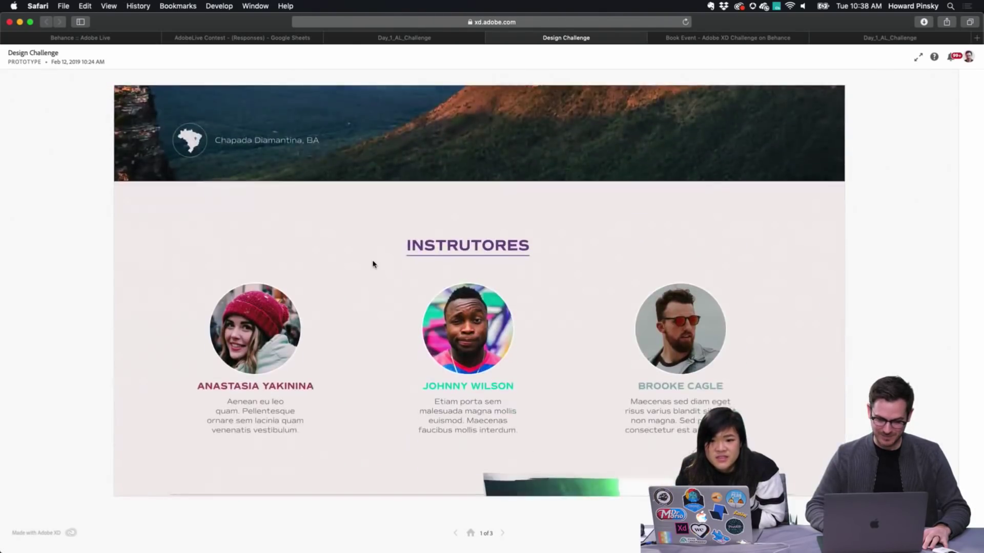
scroll(373, 264, "up", 1)
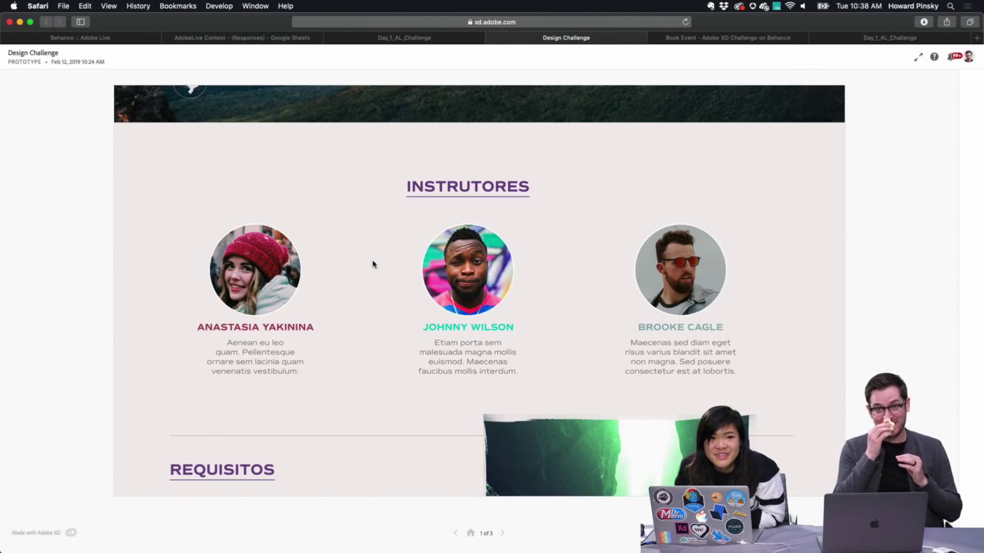
scroll(372, 264, "down", 15)
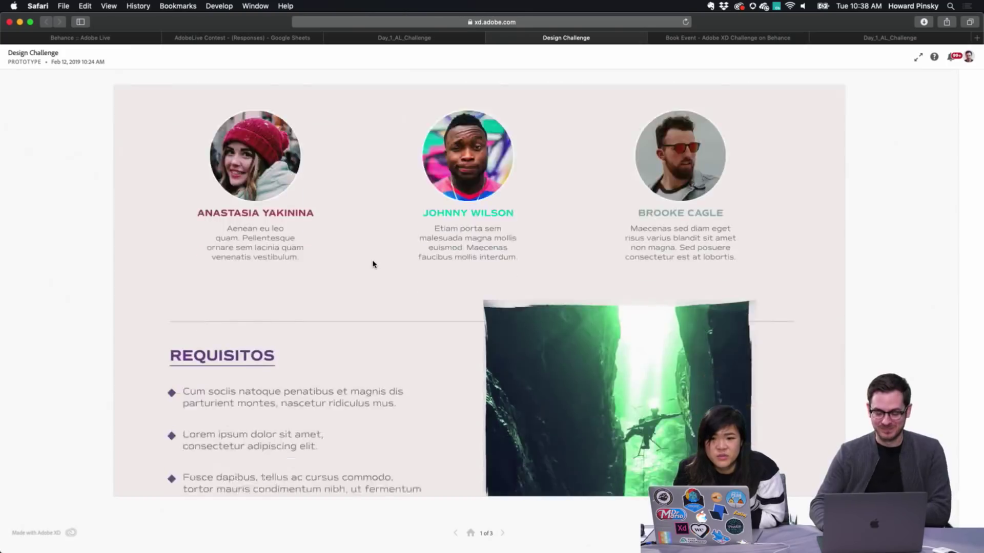
scroll(373, 264, "down", 3)
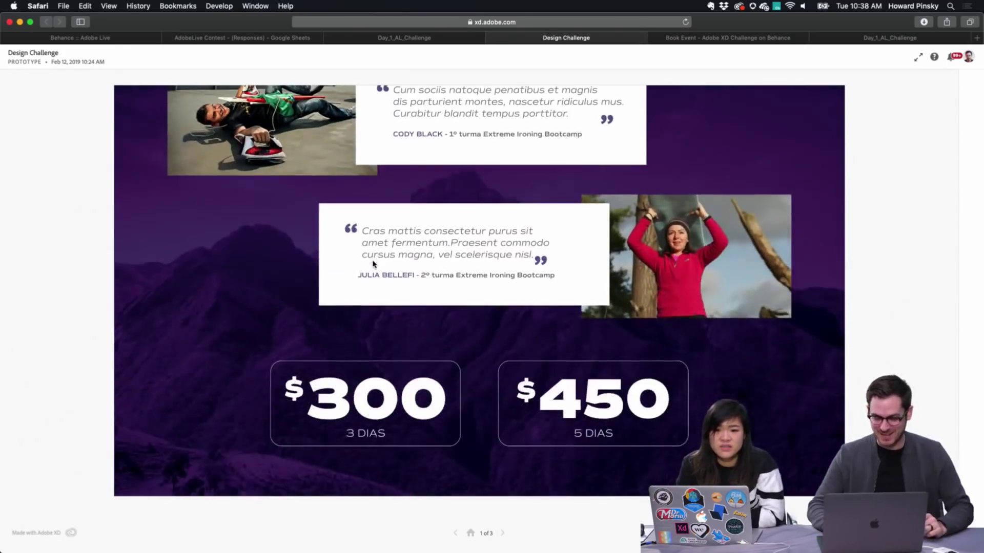
Switch to the Behance Book Event project and open the Panda Love design in the lightbox
left_click(715, 38)
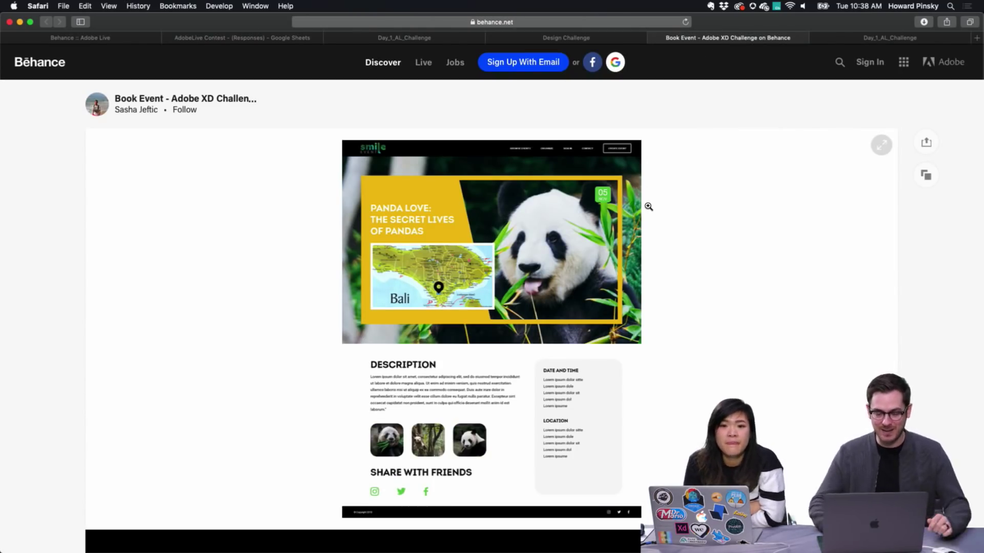
scroll(560, 210, "down", 4)
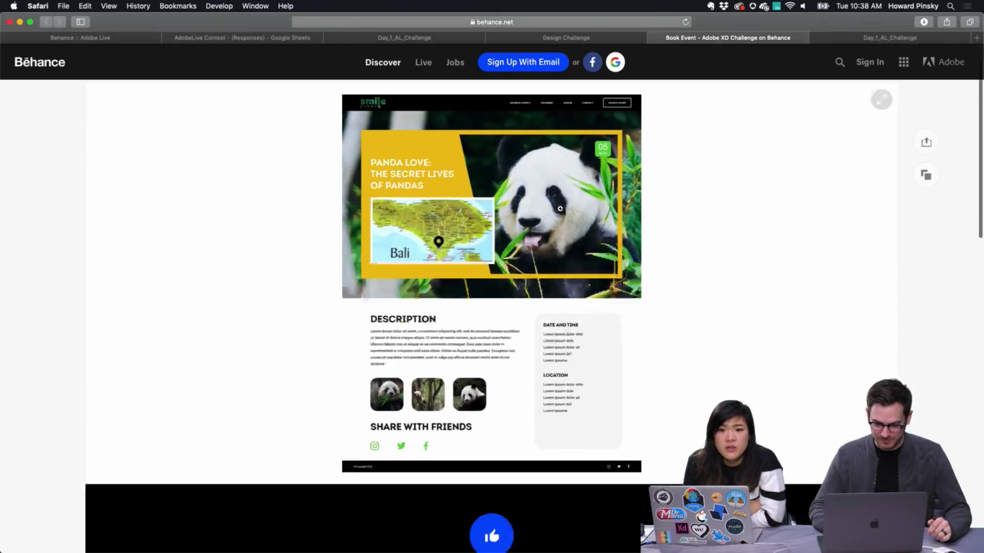
scroll(556, 211, "up", 4)
left_click(553, 211)
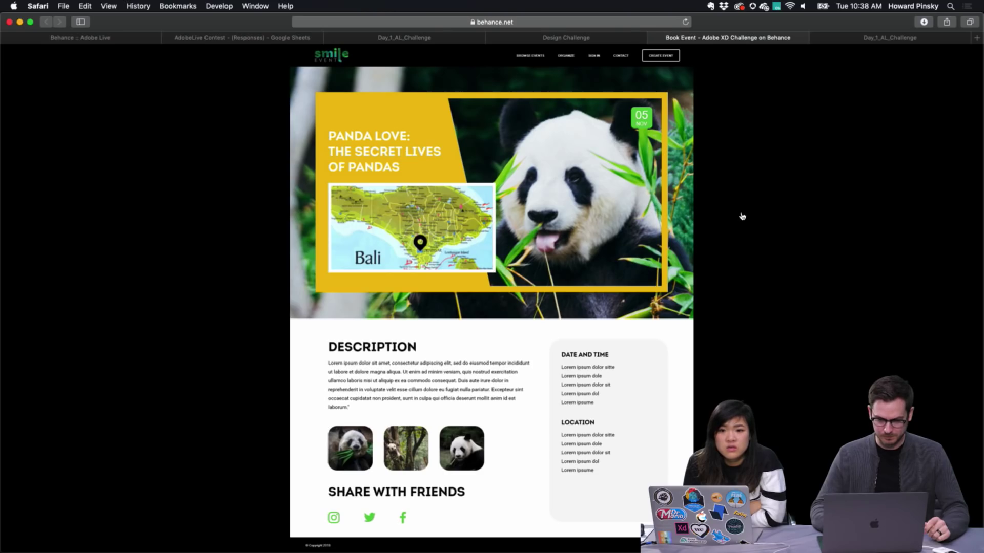
Enlarge the Panda Love design and scroll through its Description, Date and Time, and Location sections
left_click(320, 58)
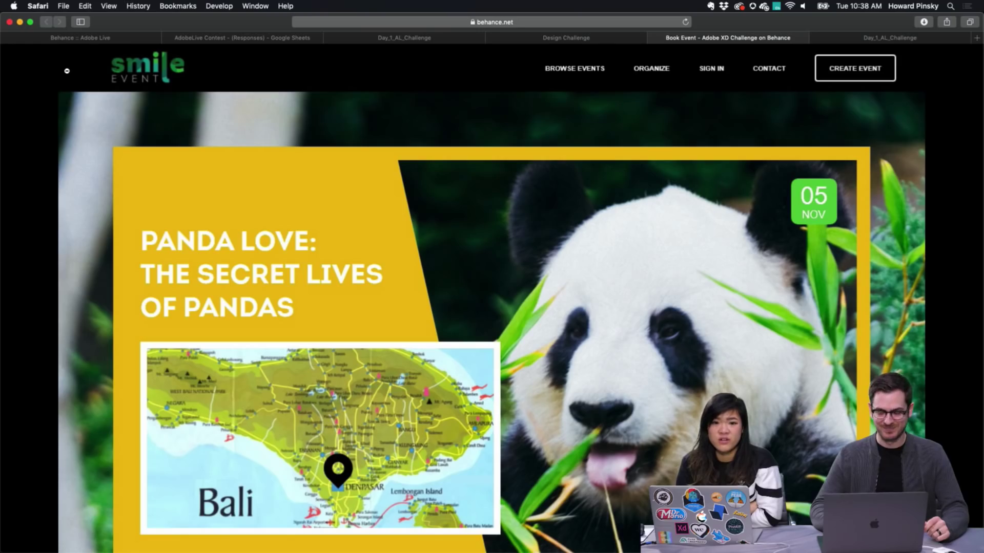
scroll(76, 69, "down", 1)
scroll(867, 112, "down", 4)
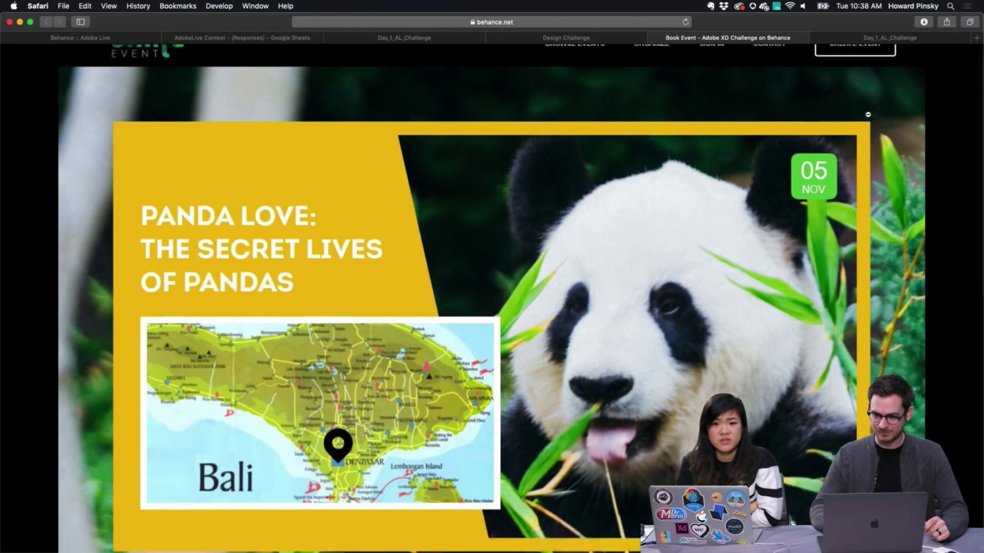
scroll(838, 145, "down", 1)
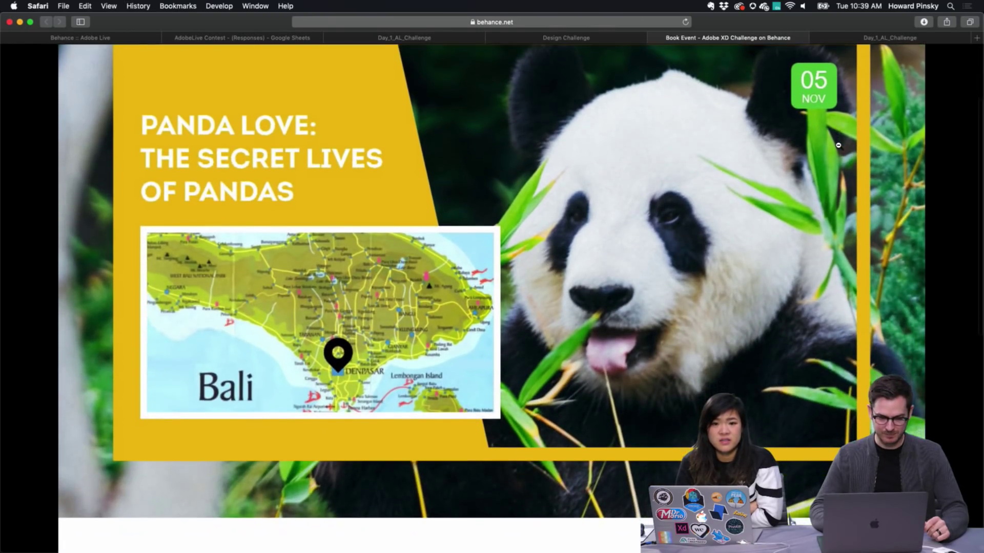
scroll(838, 146, "down", 15)
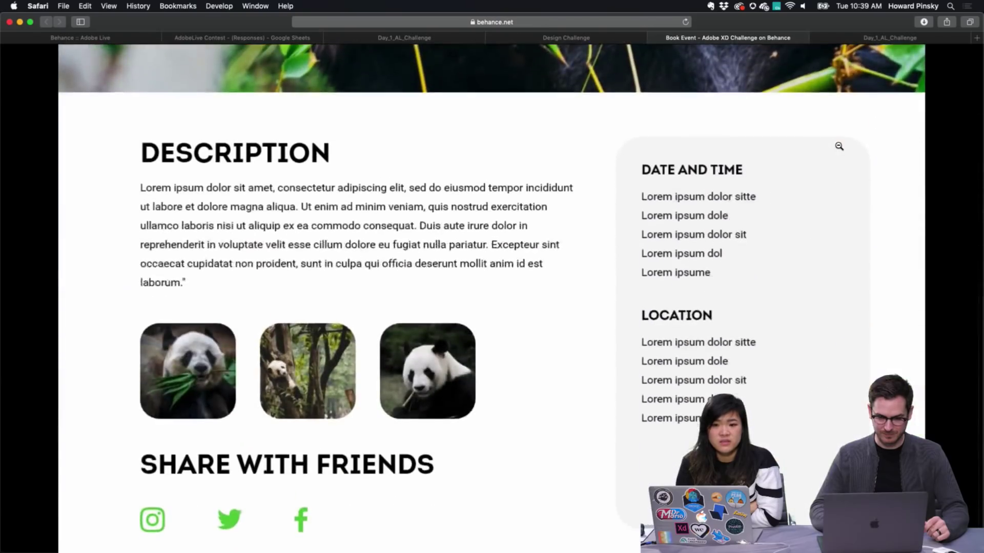
scroll(839, 146, "down", 2)
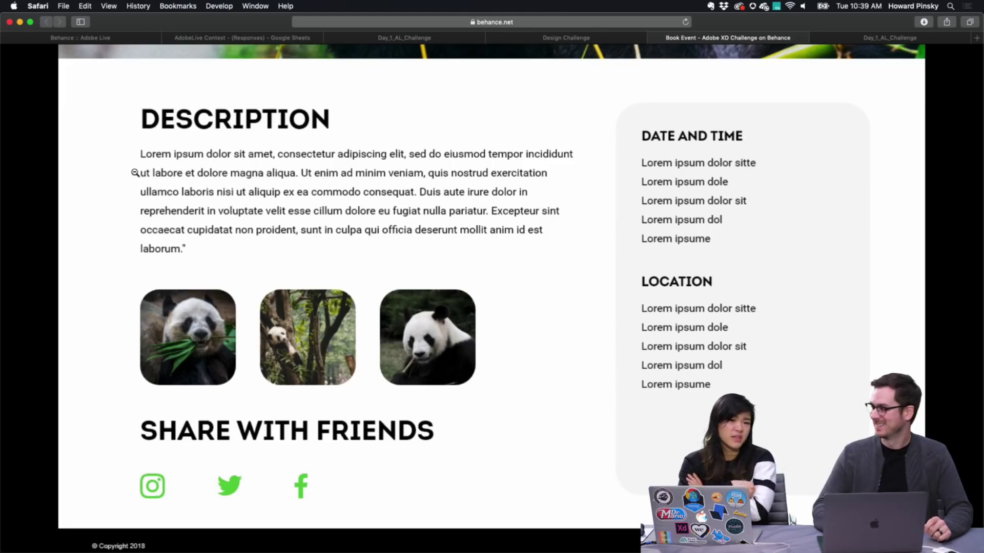
scroll(135, 173, "down", 1)
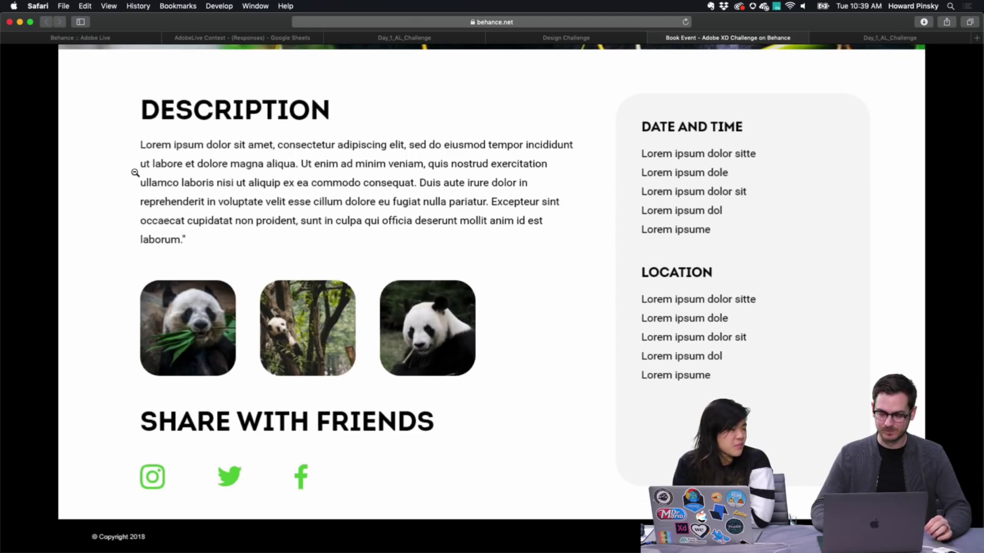
scroll(135, 172, "up", 10)
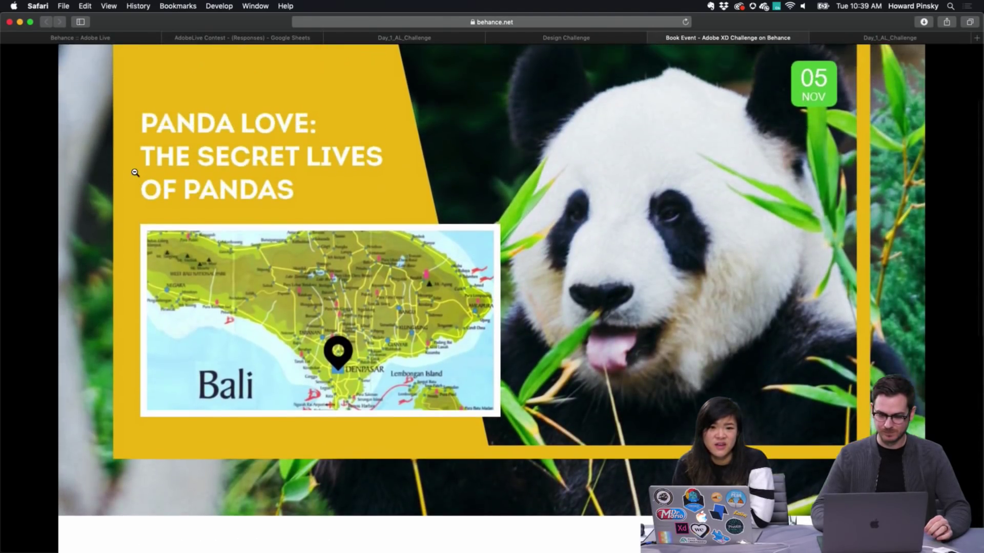
scroll(135, 173, "down", 8)
scroll(135, 173, "down", 3)
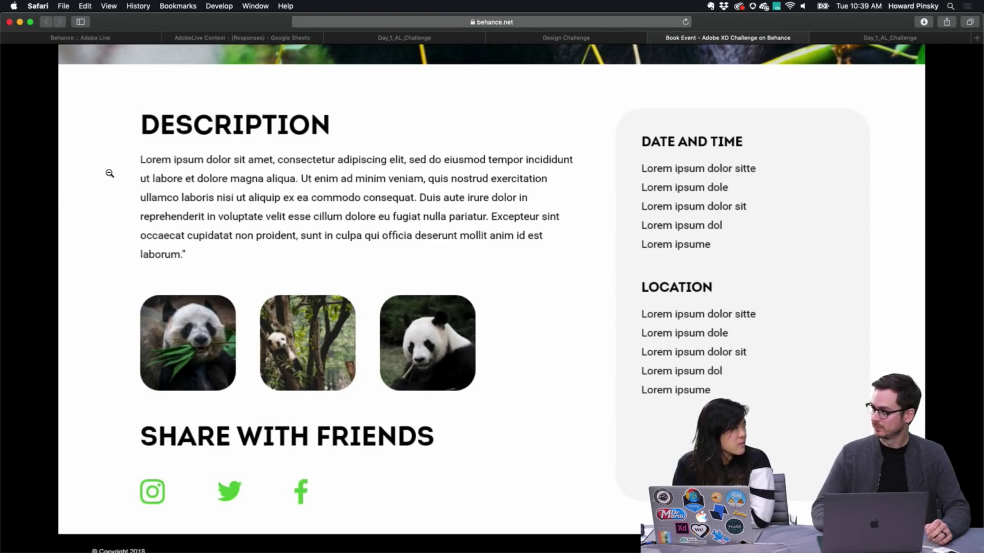
scroll(109, 173, "down", 2)
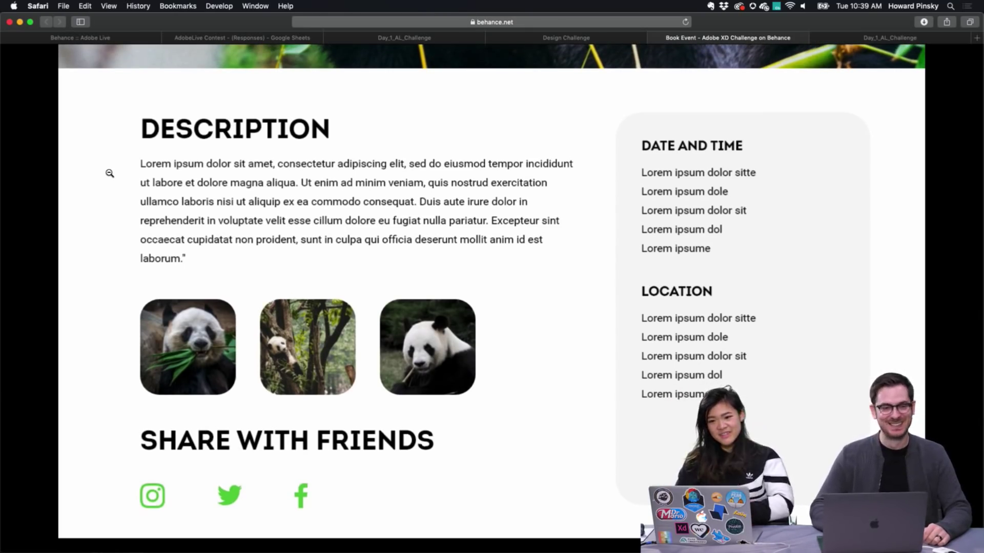
Re-enlarge the Panda Love design from its top and scroll down again
left_click(110, 173)
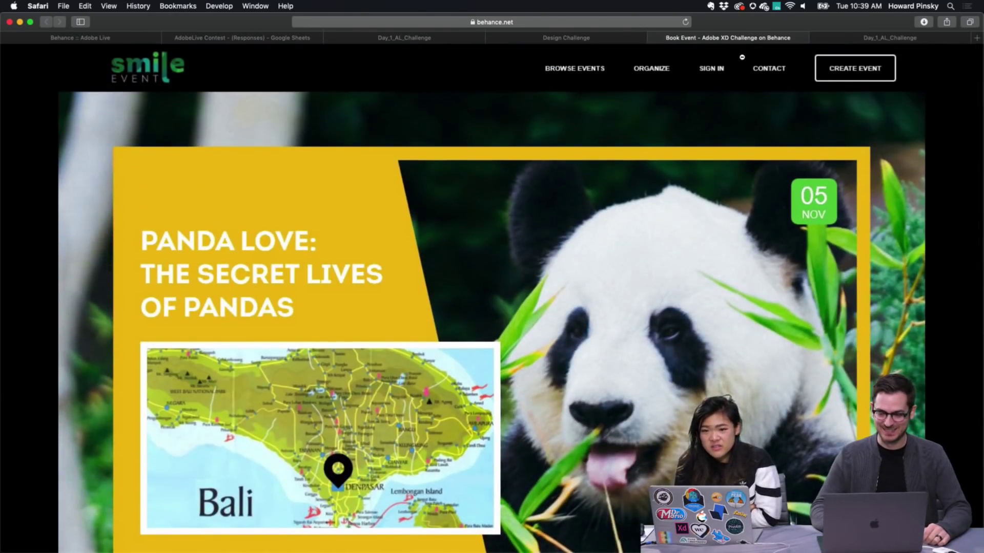
scroll(764, 106, "down", 5)
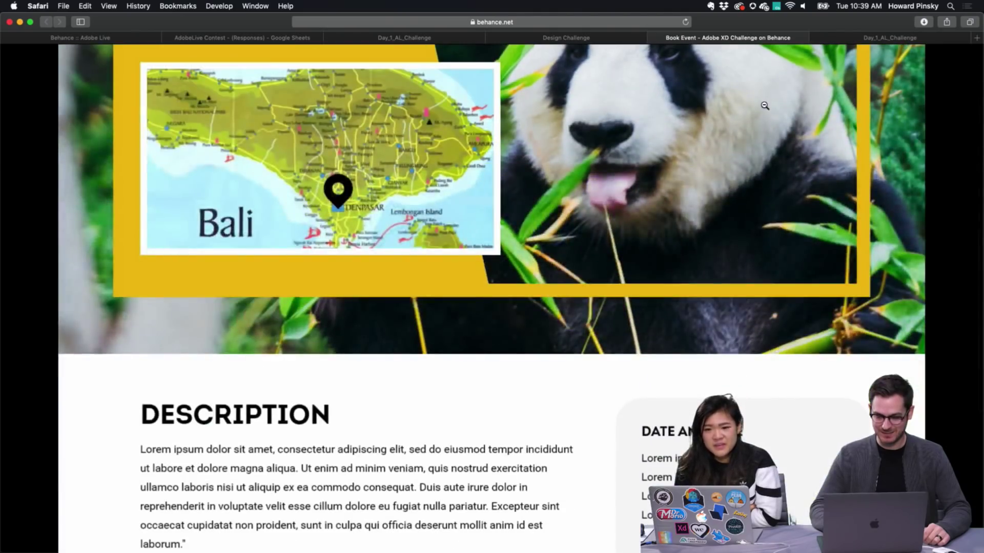
scroll(765, 105, "down", 5)
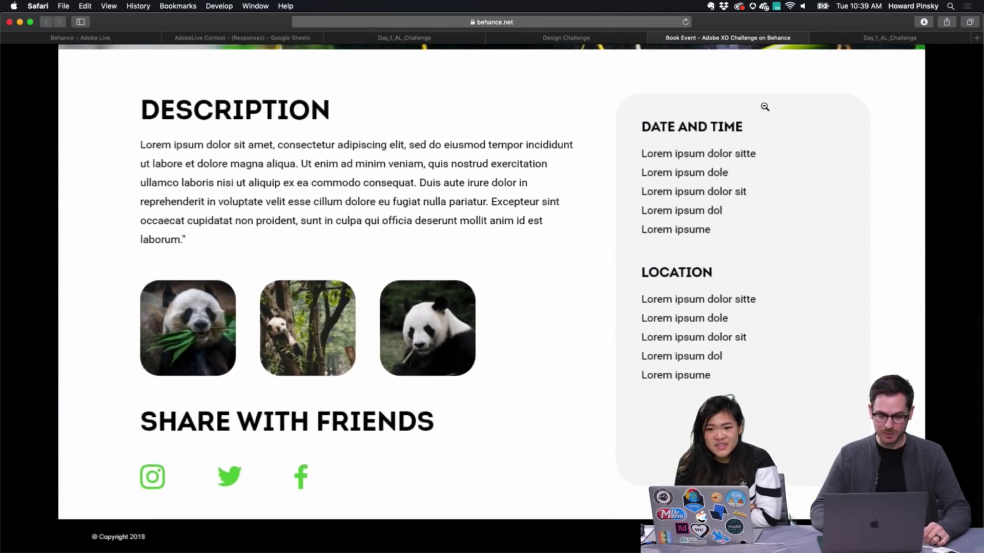
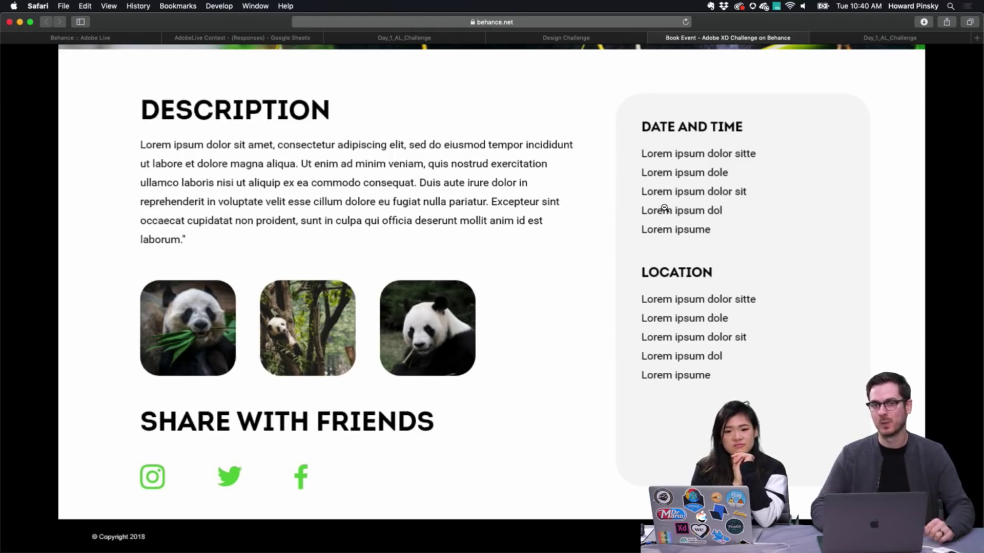
Switch to the Day_1_AL_Challenge prototype tab
scroll(663, 208, "up", 15)
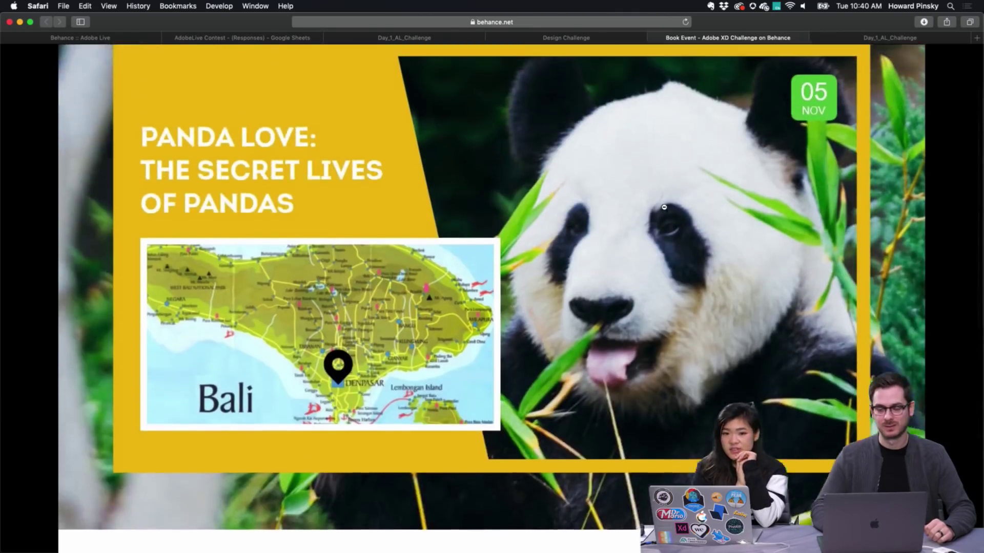
scroll(664, 208, "down", 2)
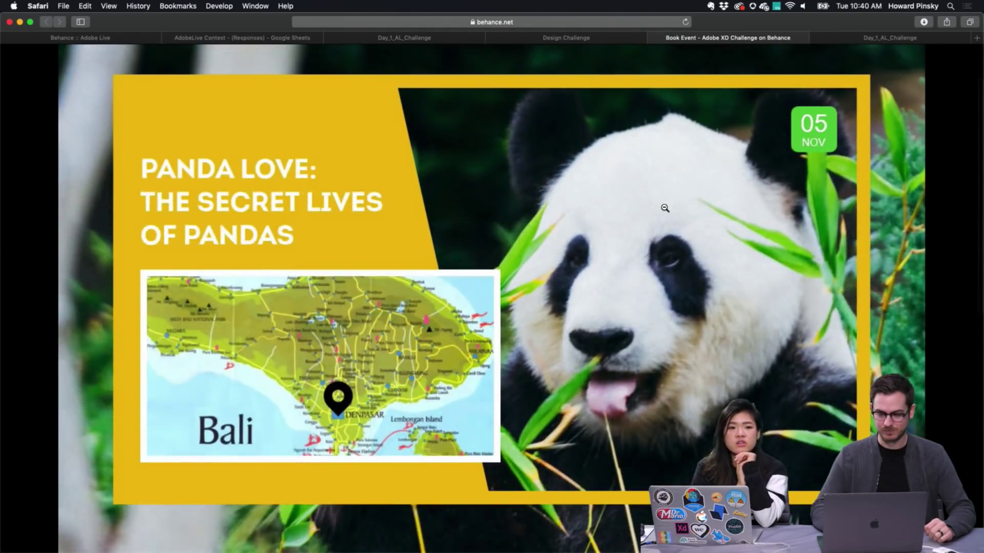
scroll(664, 208, "up", 1)
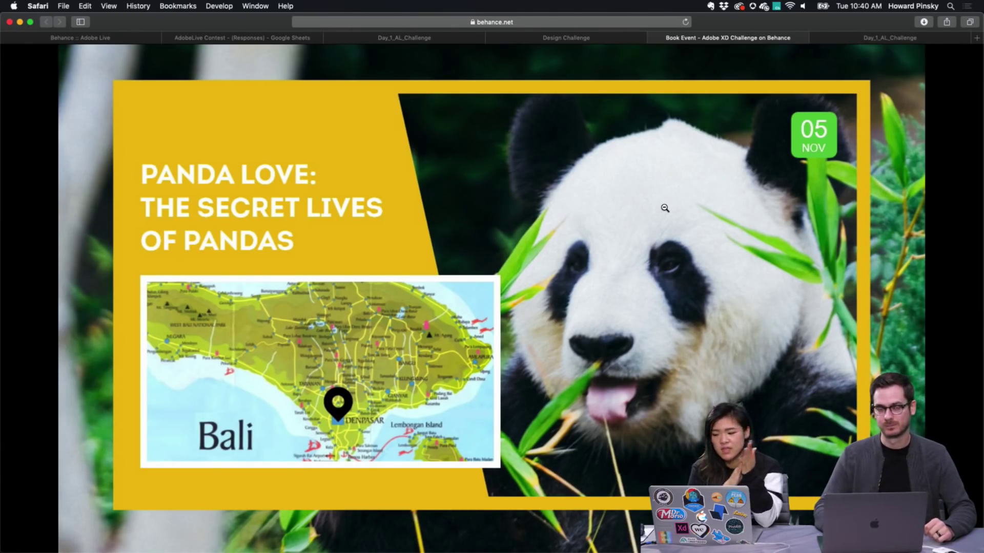
scroll(665, 208, "up", 10)
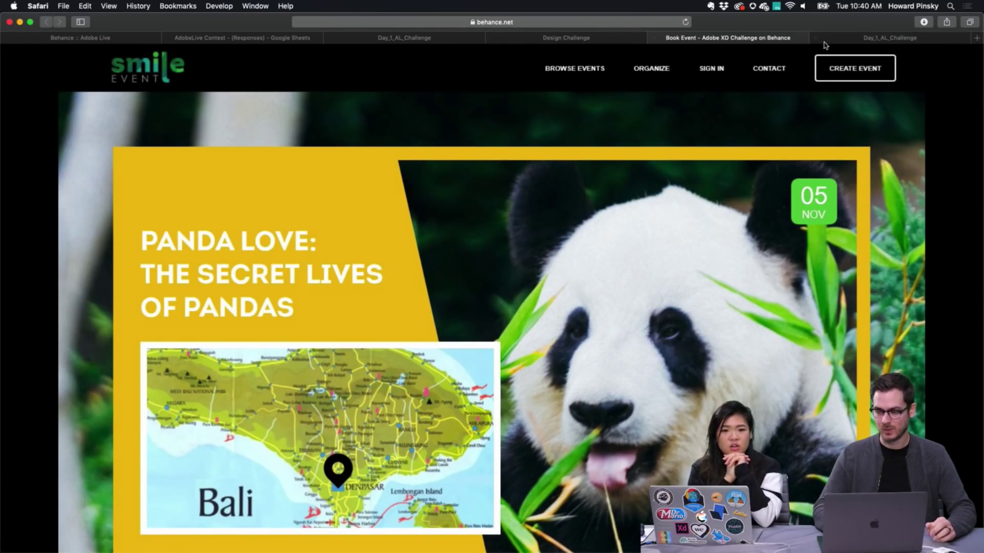
left_click(854, 41)
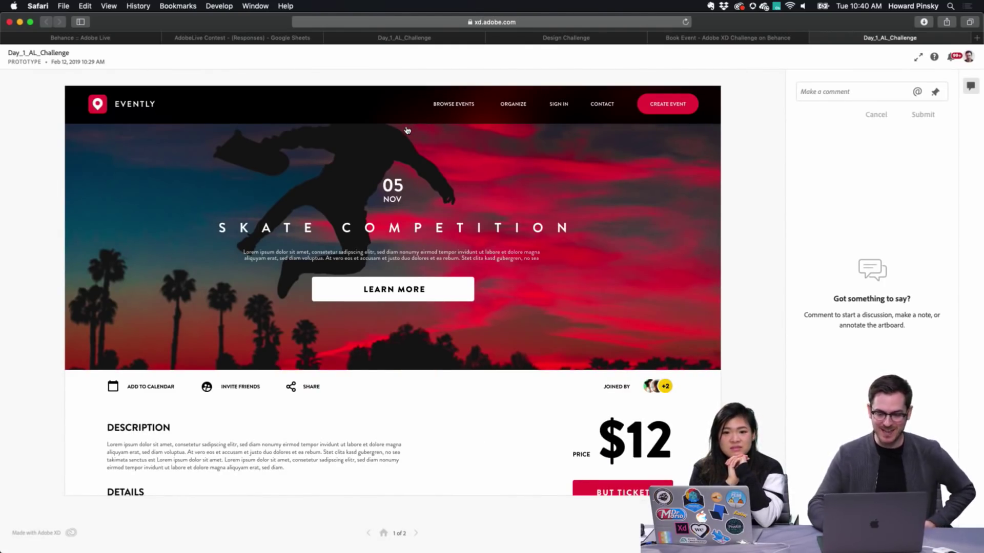
Scroll through the Evently Skate Competition prototype to its $12 General Admission checkout
scroll(354, 164, "down", 1)
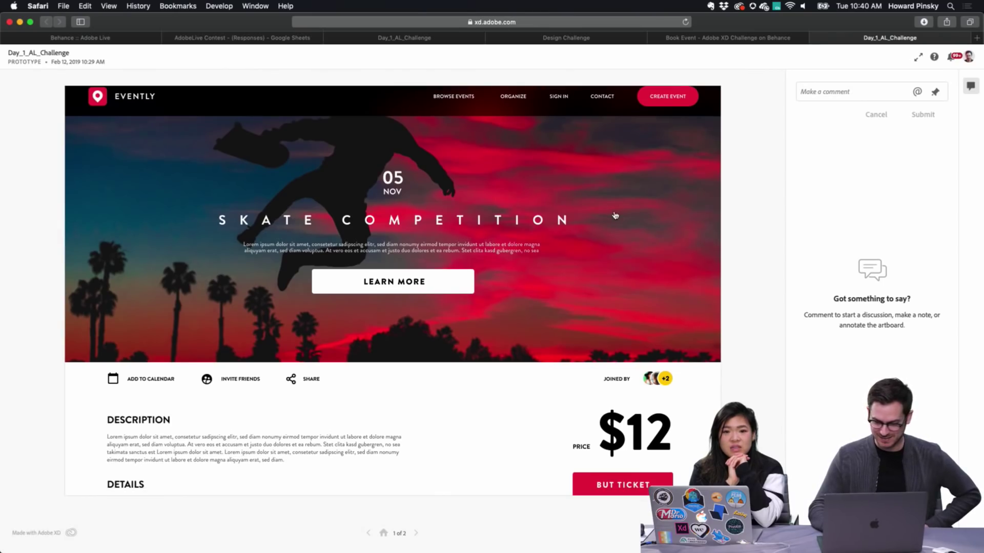
scroll(590, 321, "down", 3)
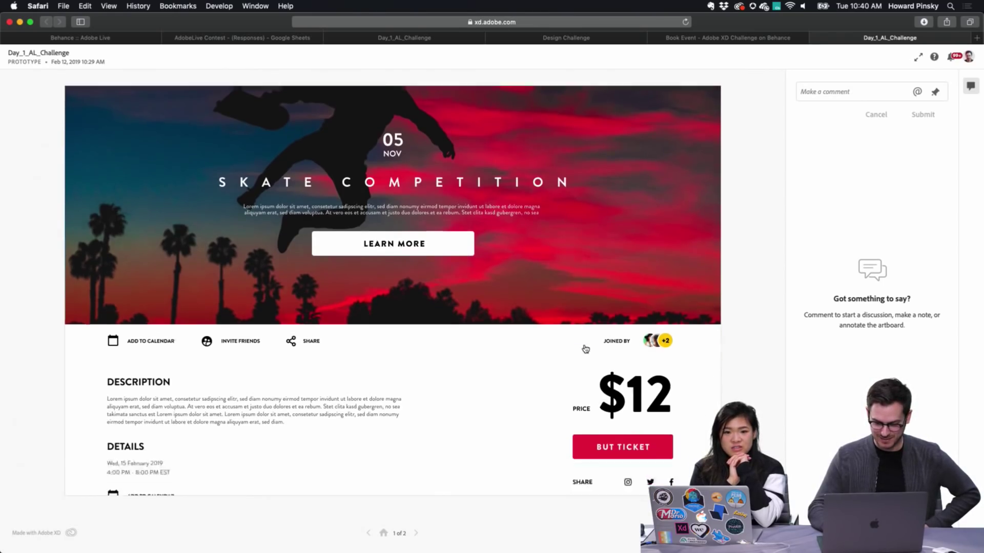
scroll(584, 344, "up", 3)
scroll(584, 346, "up", 5)
scroll(581, 346, "down", 5)
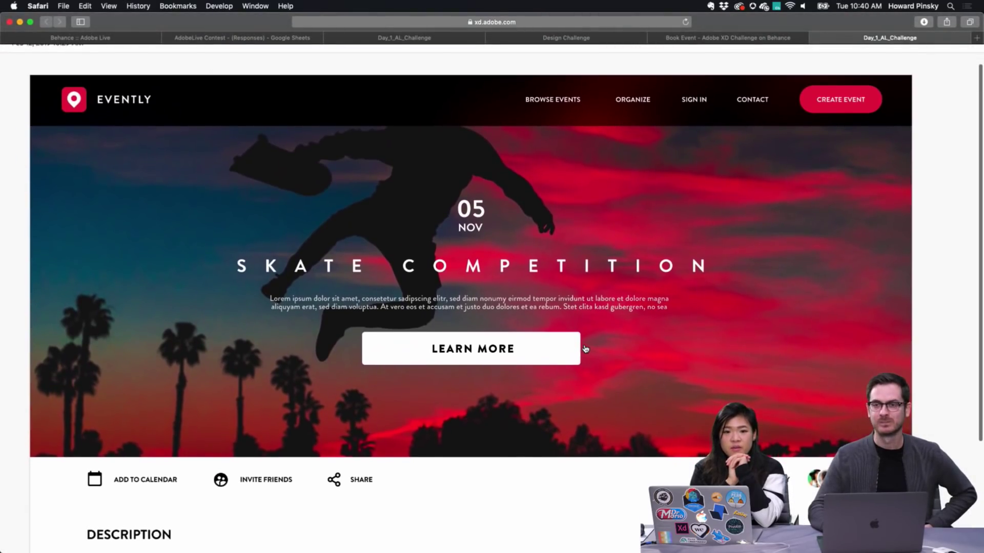
scroll(490, 114, "down", 8)
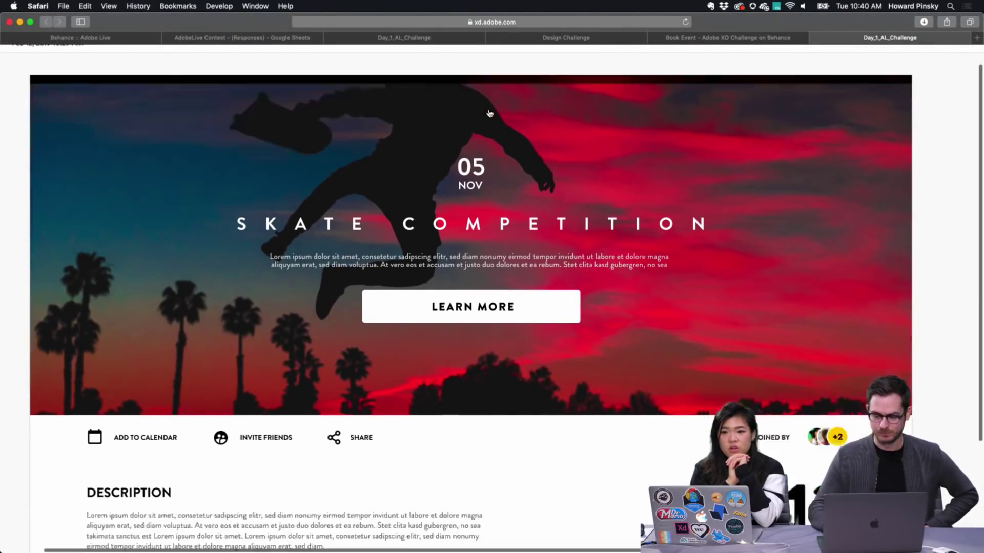
scroll(489, 113, "down", 1)
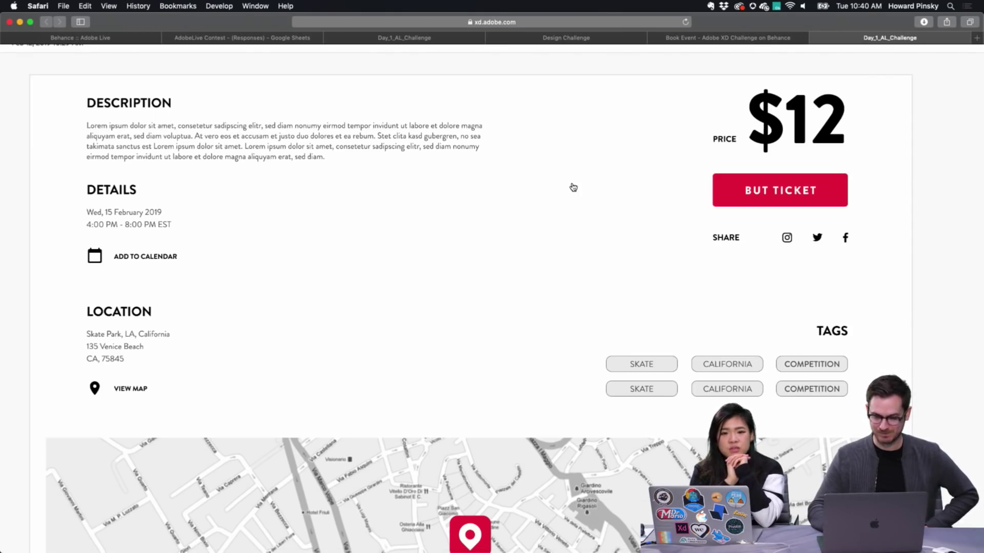
scroll(574, 187, "down", 5)
scroll(574, 187, "up", 10)
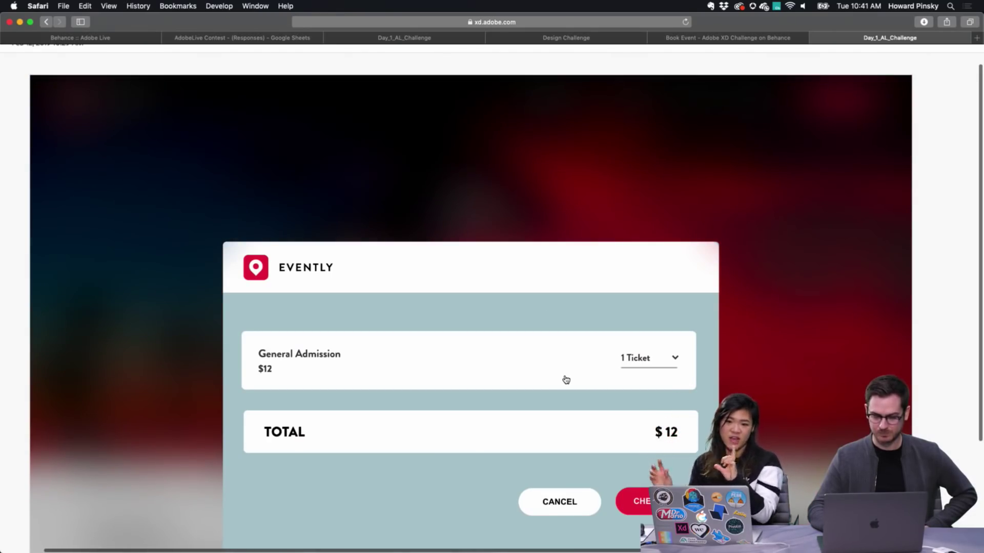
Reset the zoom, then test the Buy Ticket link by opening and dismissing the checkout modal
key("super+0")
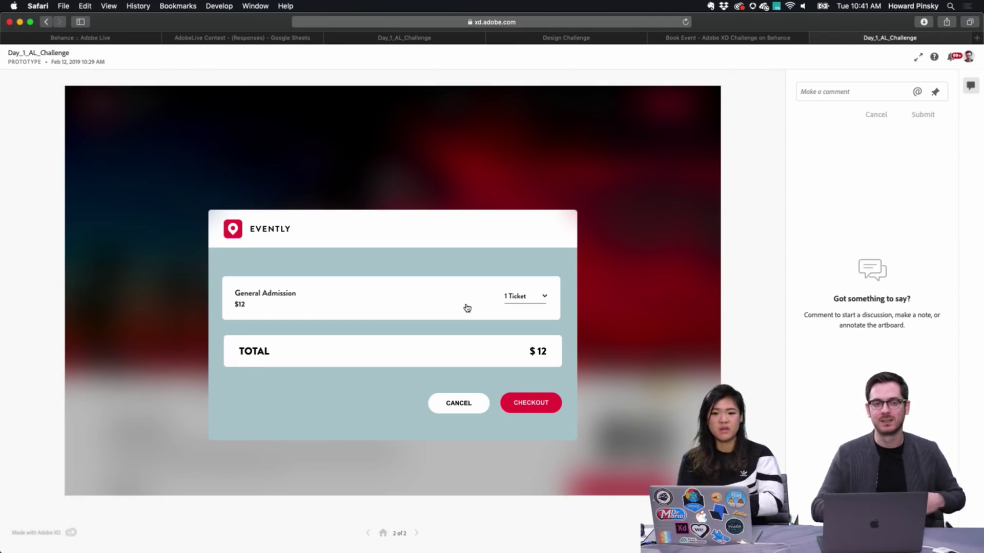
left_click(472, 230)
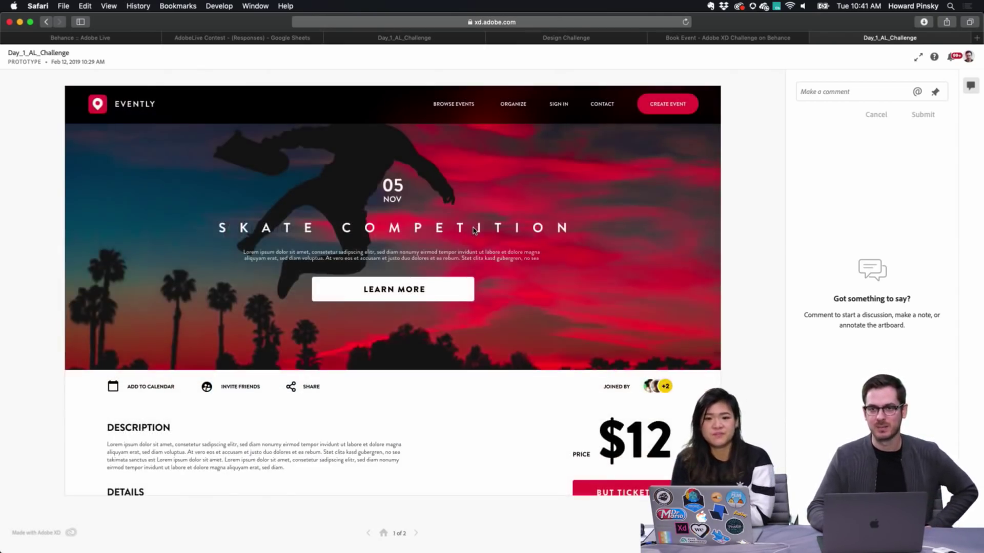
left_click(457, 255)
left_click(456, 252)
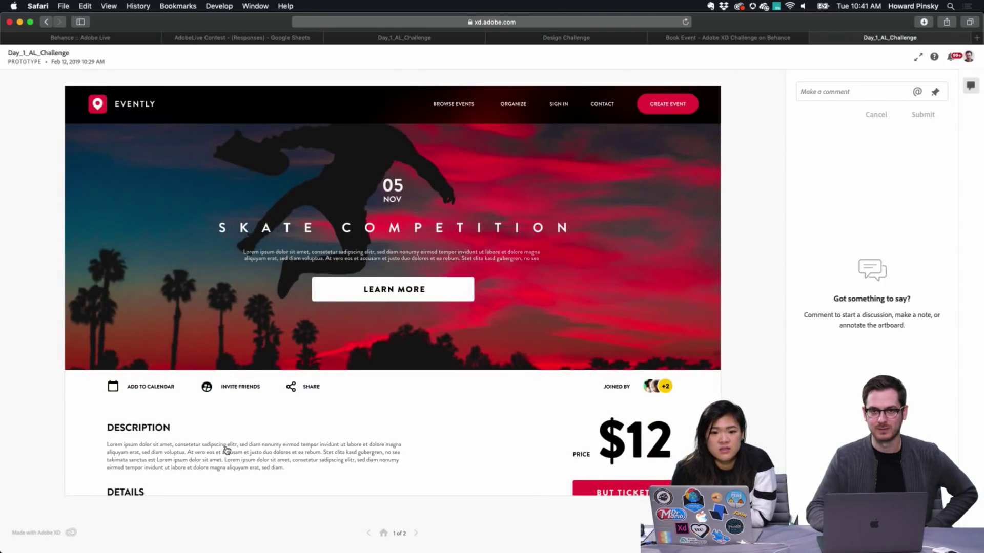
left_click(227, 450)
left_click(227, 450)
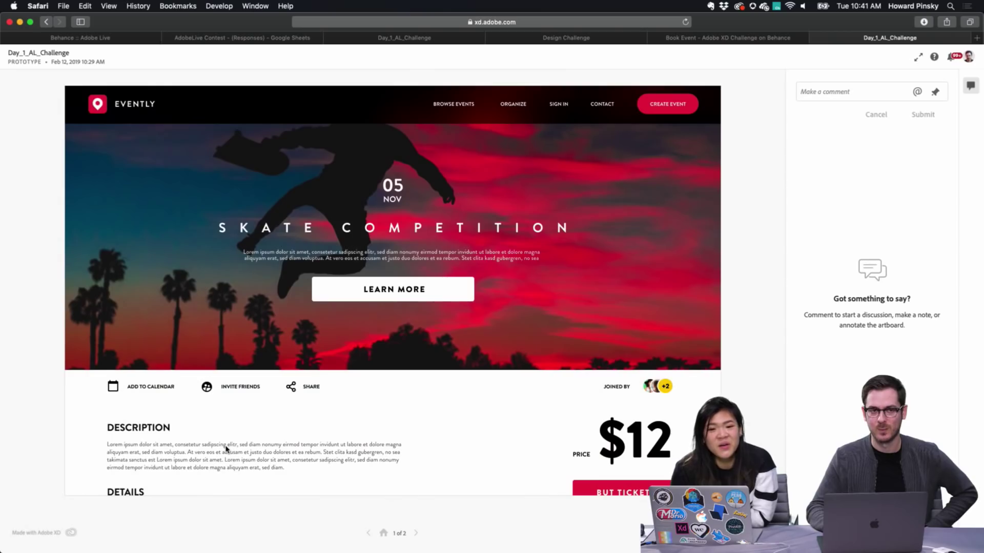
Switch to the Design Challenge prototype tab
scroll(227, 450, "down", 6)
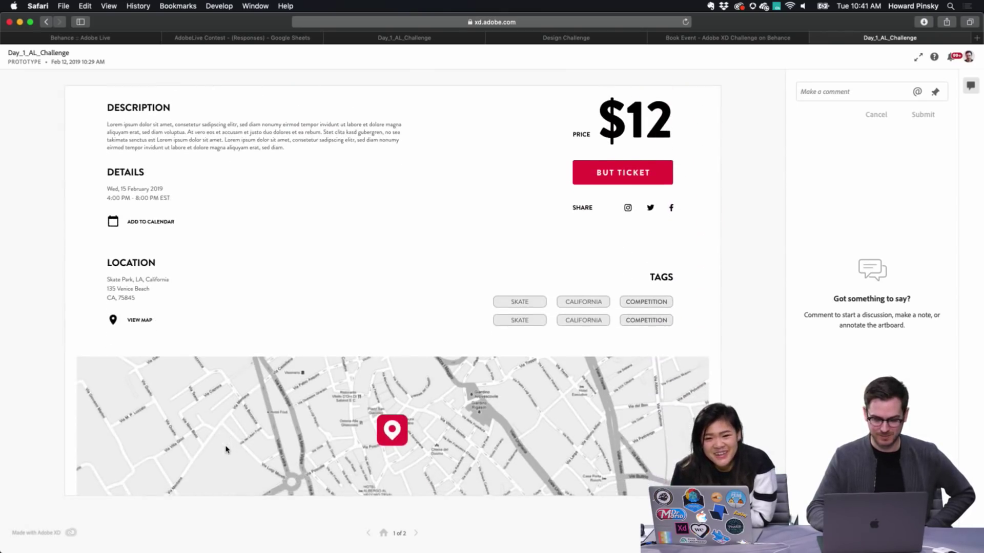
scroll(332, 351, "up", 6)
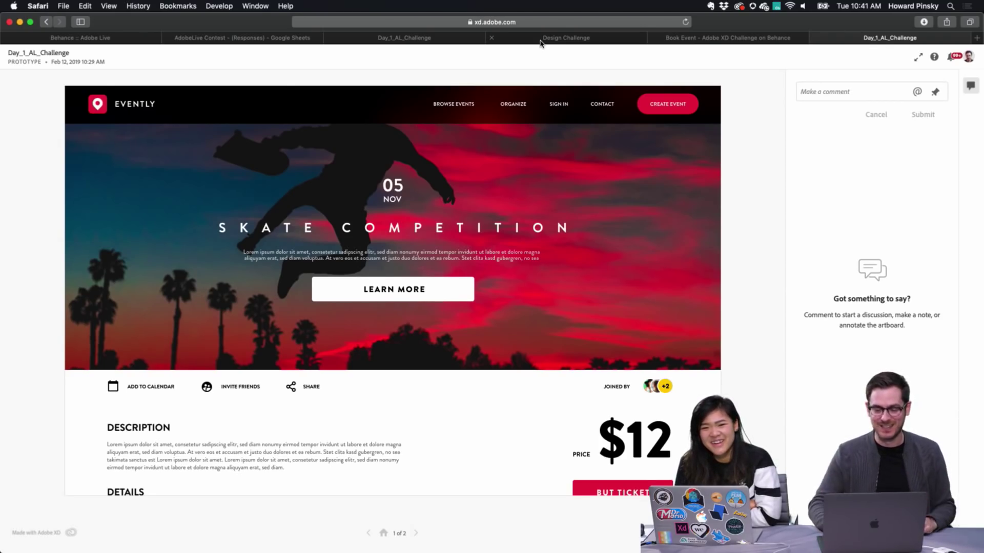
left_click(541, 41)
scroll(434, 205, "up", 15)
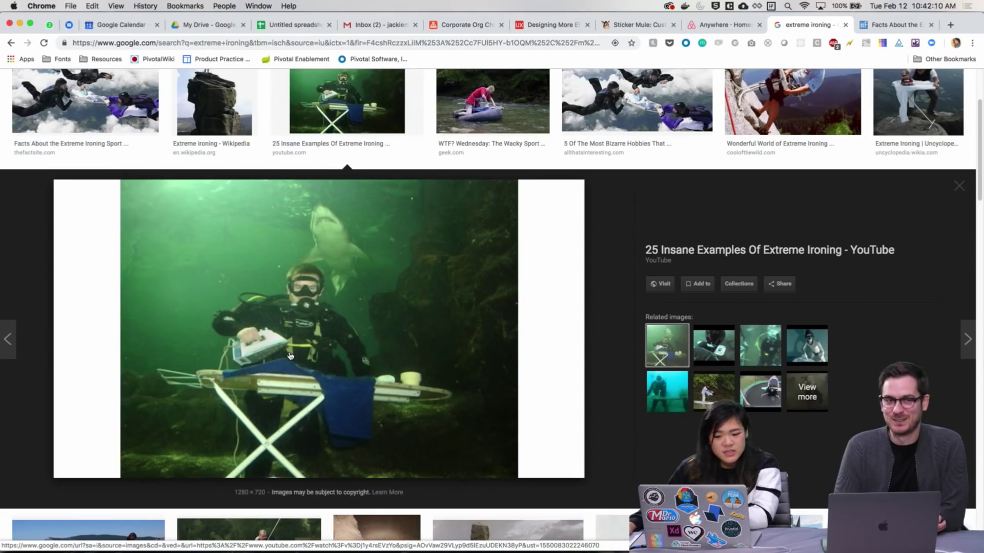
Step through the extreme ironing image results one by one, starting from the scuba ironing photo
key("Right")
key("Left")
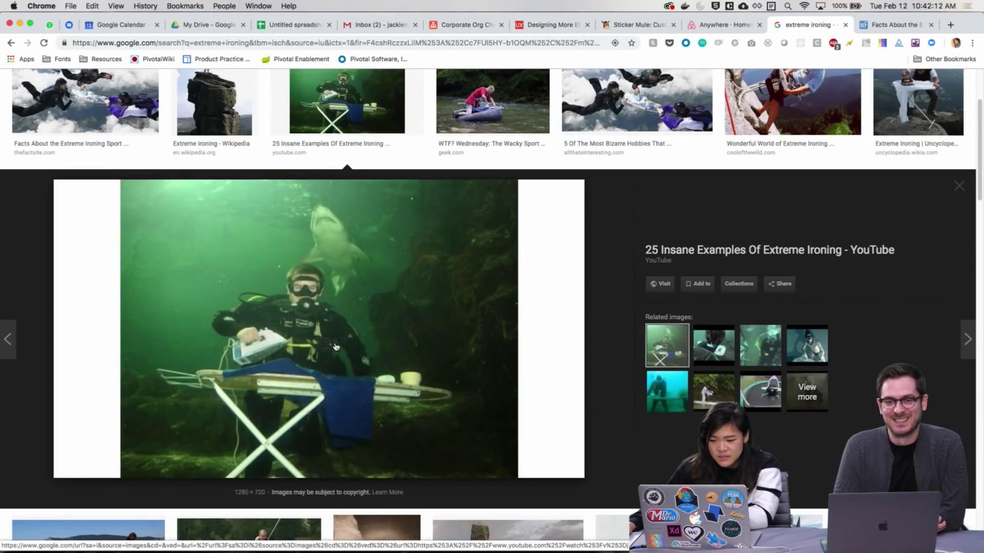
key("Right")
key("Right")
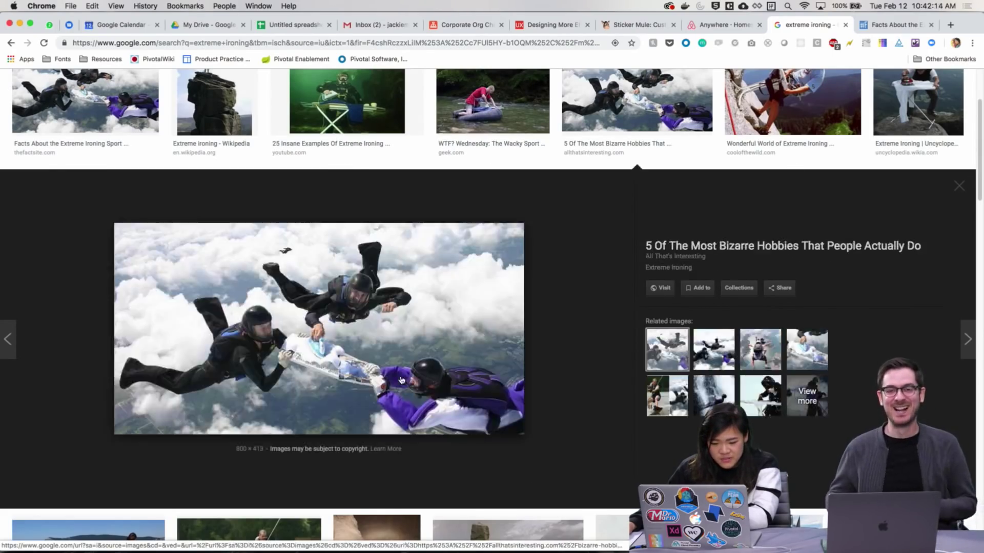
key("Right")
key("Right")
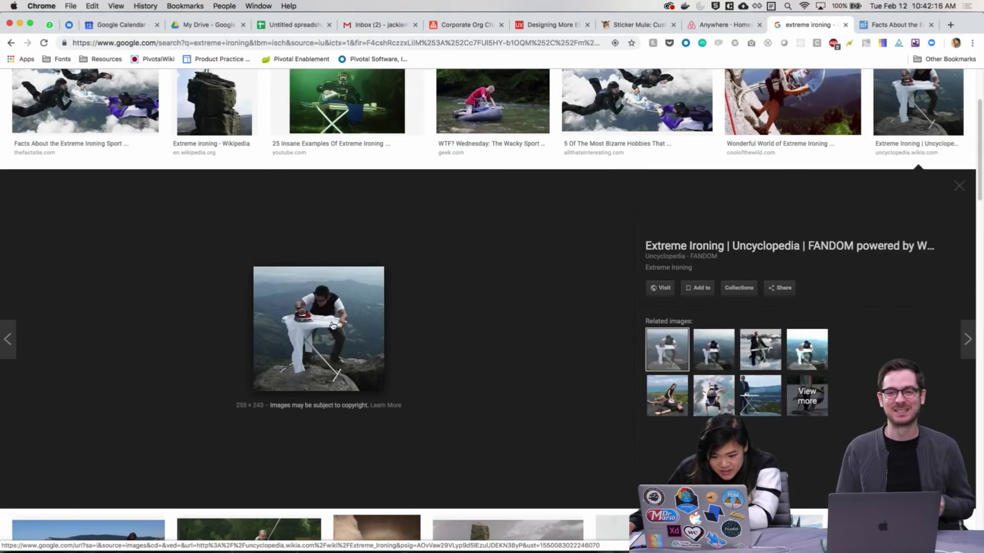
key("Right")
key("Right")
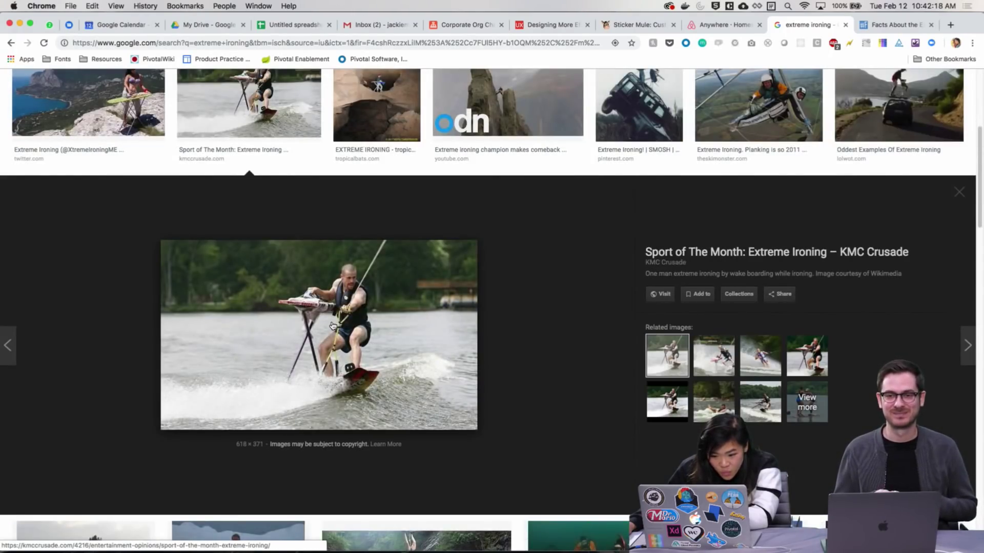
key("Right")
key("Right")
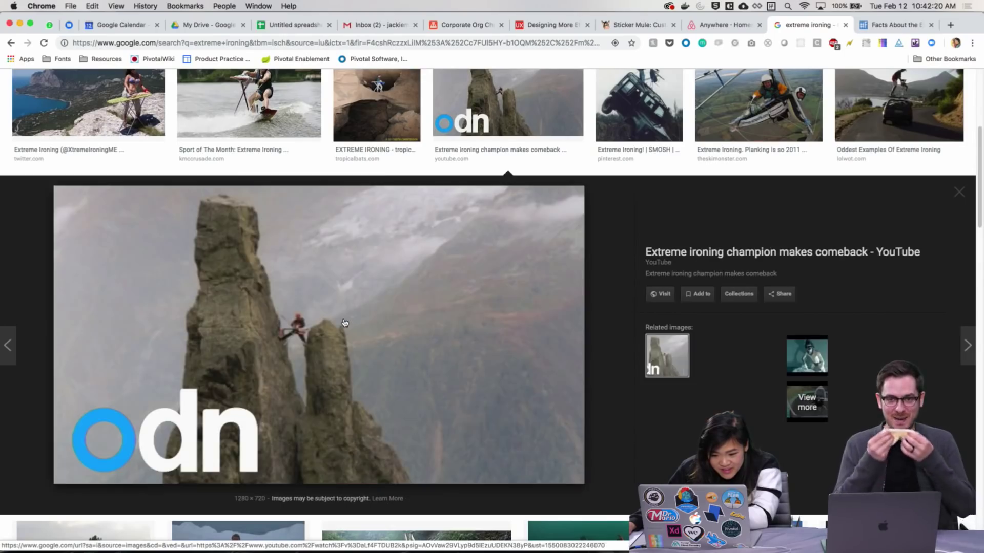
key("Left")
key("Right")
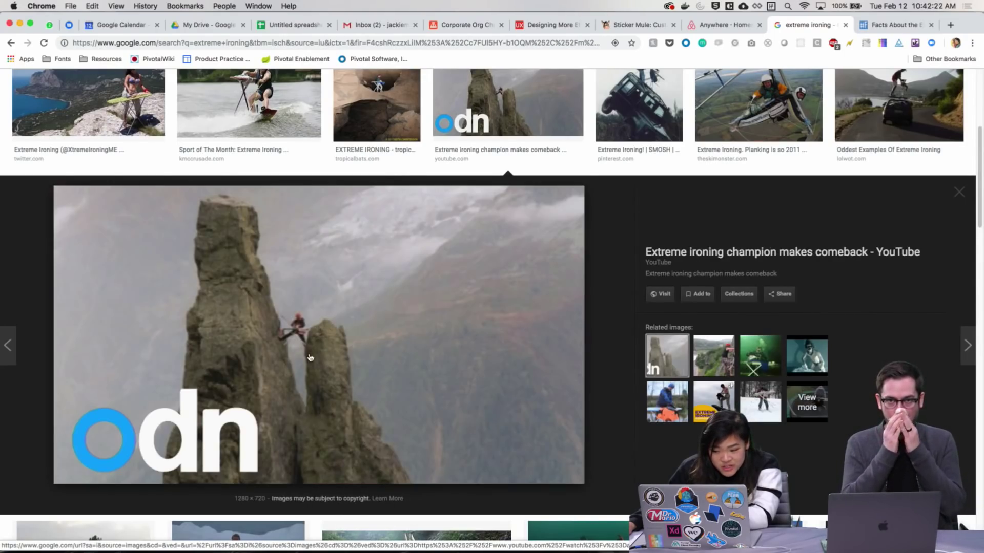
key("Right")
key("Right")
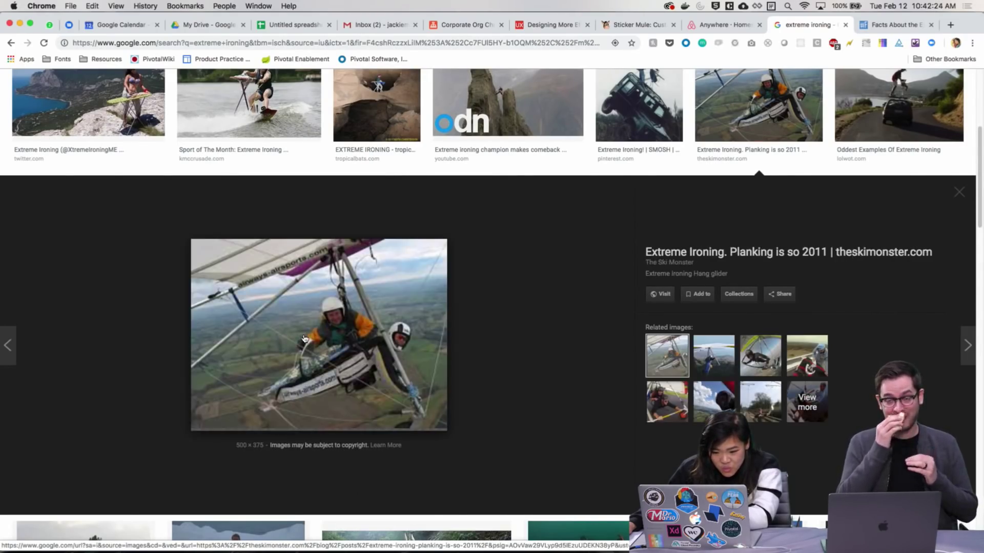
key("Right")
key("Right")
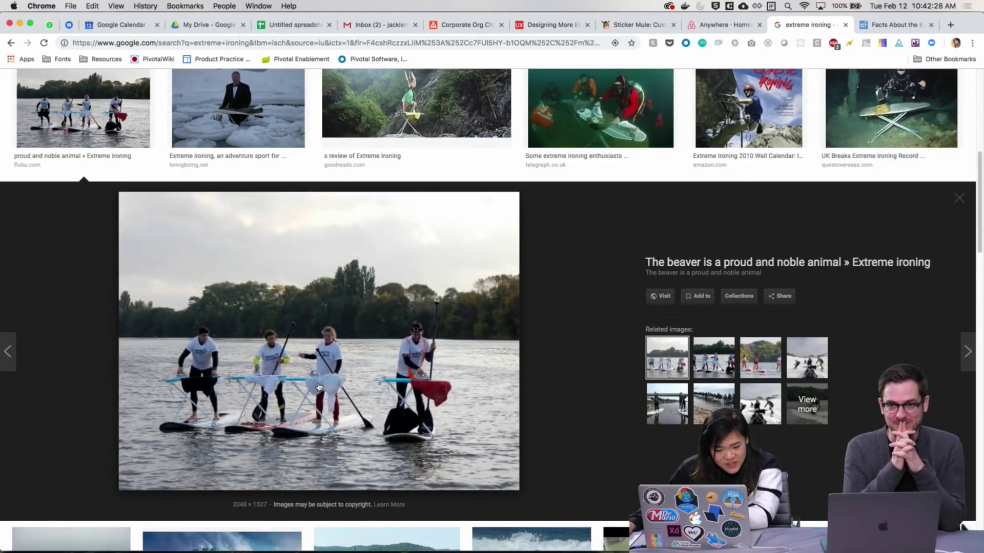
key("Right")
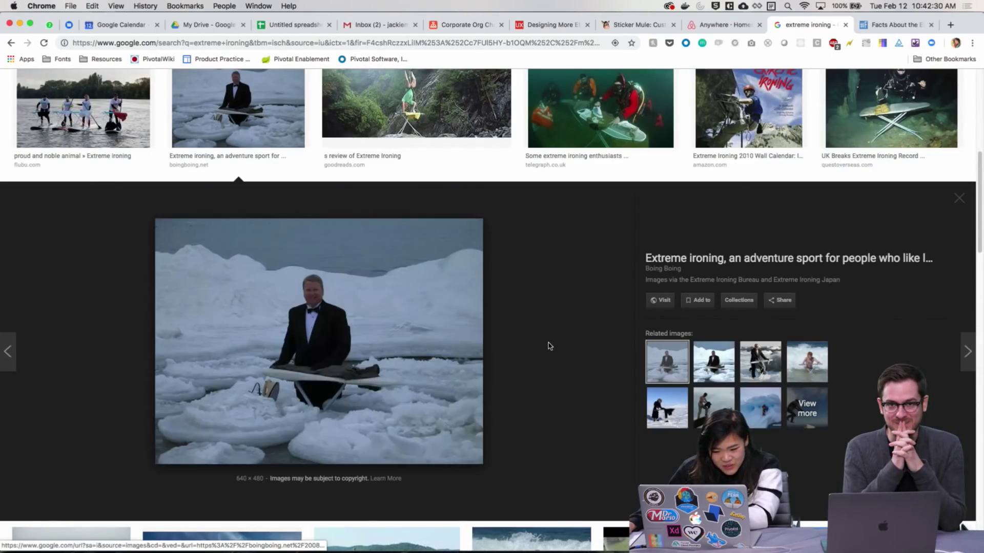
key("Right")
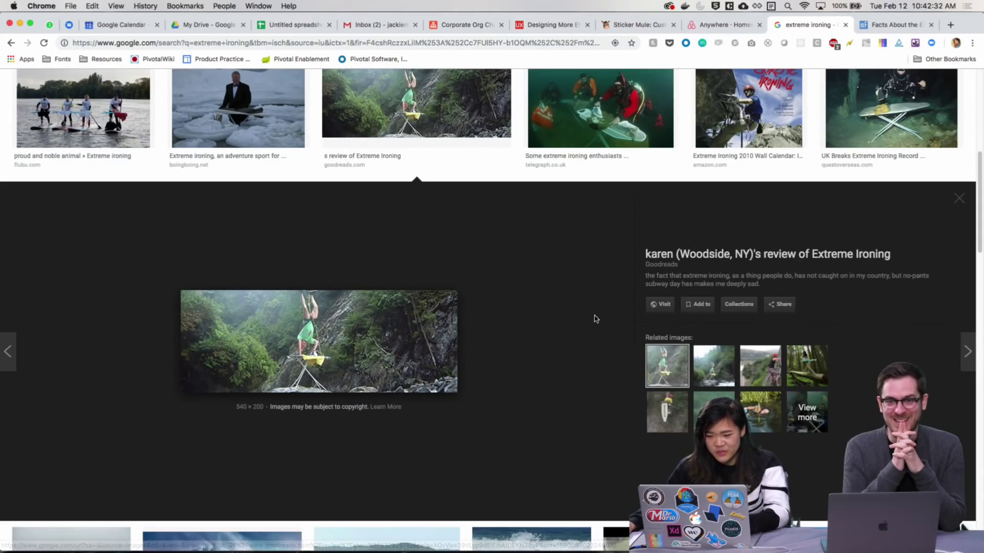
Scroll the extreme ironing results and open the YouTube image's larger preview
scroll(587, 320, "down", 10)
scroll(584, 329, "up", 15)
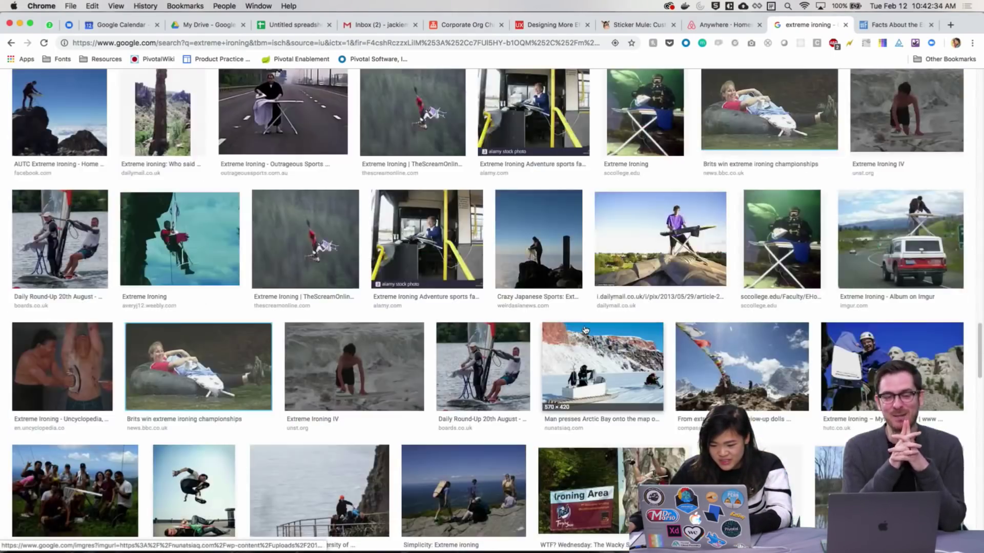
scroll(585, 330, "down", 6)
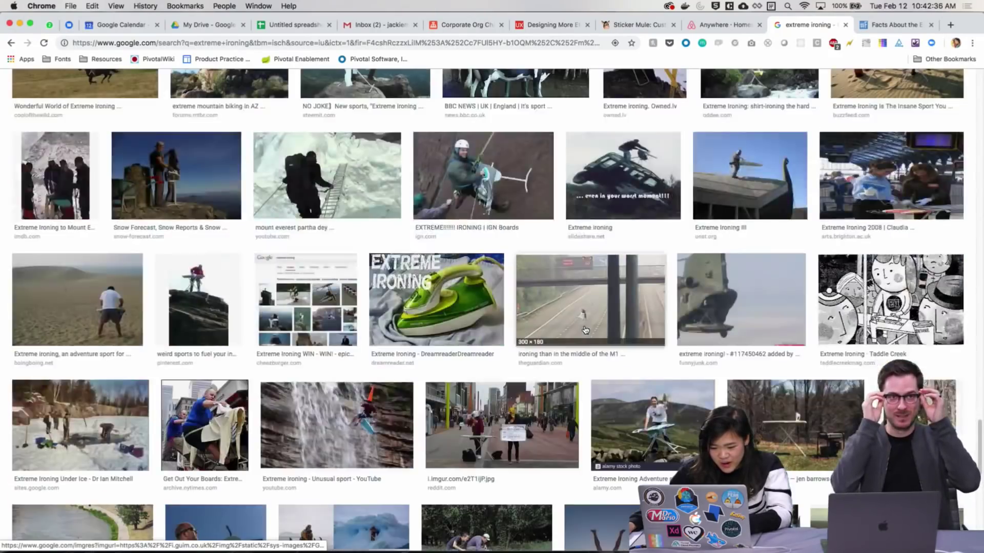
scroll(463, 368, "down", 8)
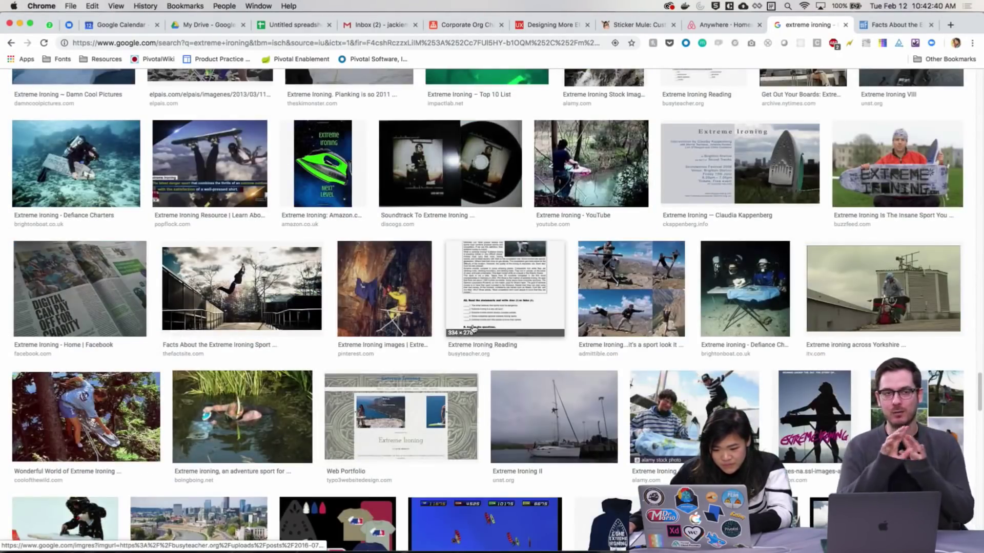
left_click(568, 190)
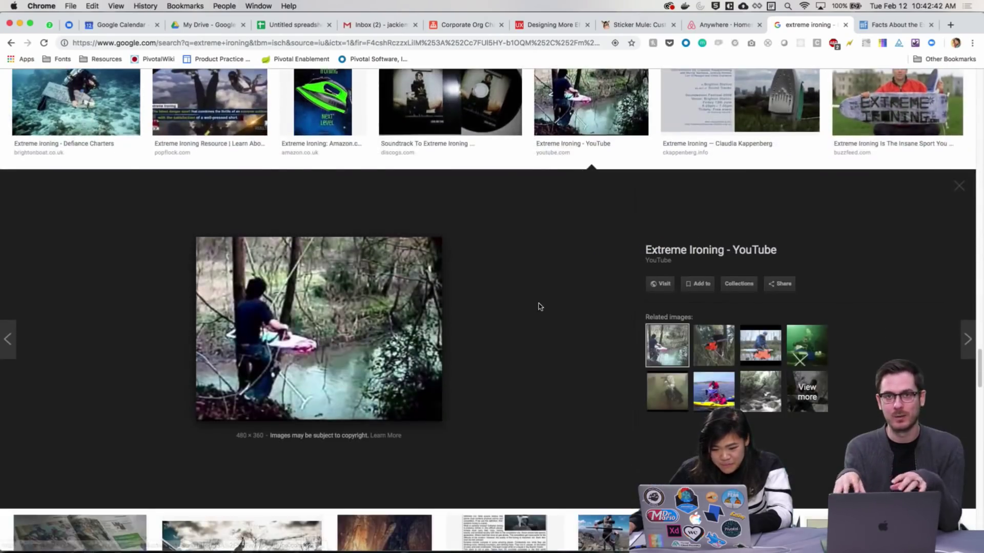
scroll(538, 306, "down", 12)
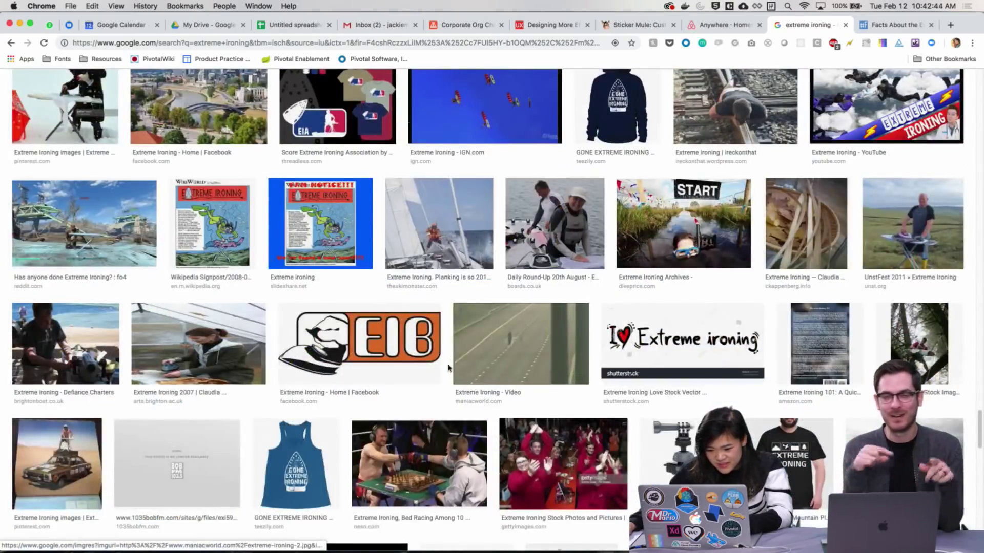
scroll(453, 368, "down", 10)
scroll(453, 368, "down", 5)
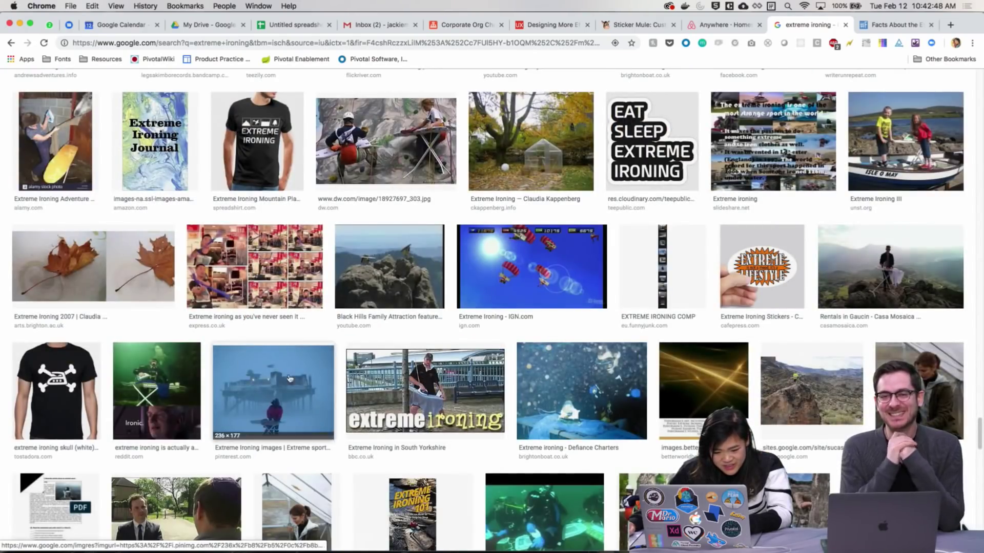
Preview the reddit extreme ironing image, then close the leftover results tabs
left_click(184, 394)
left_click(185, 393)
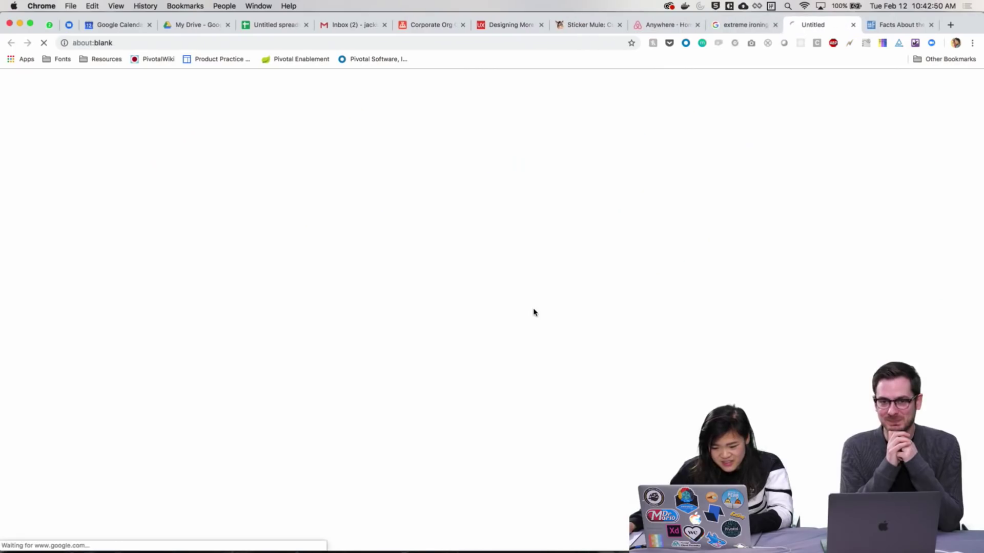
left_click(743, 31)
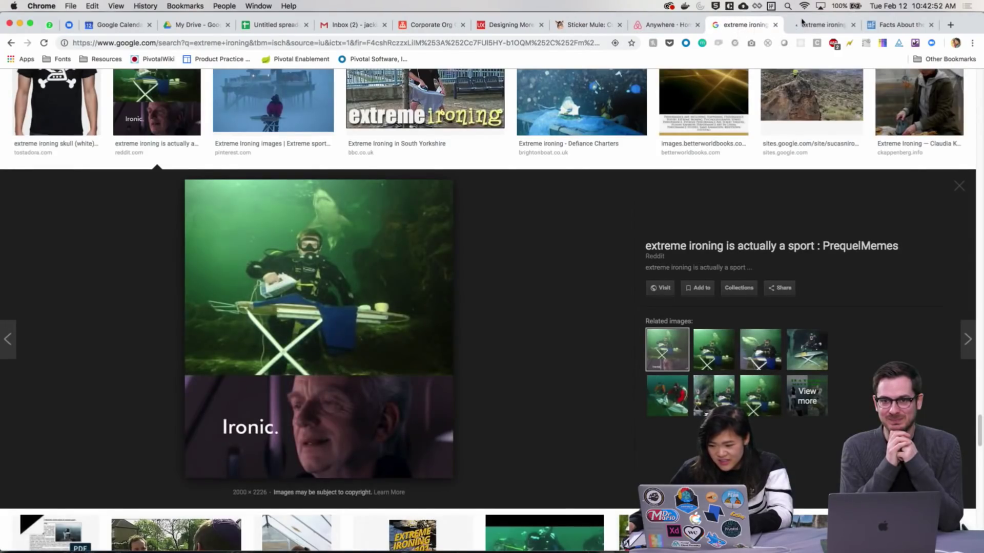
key("super+w")
key("super+w")
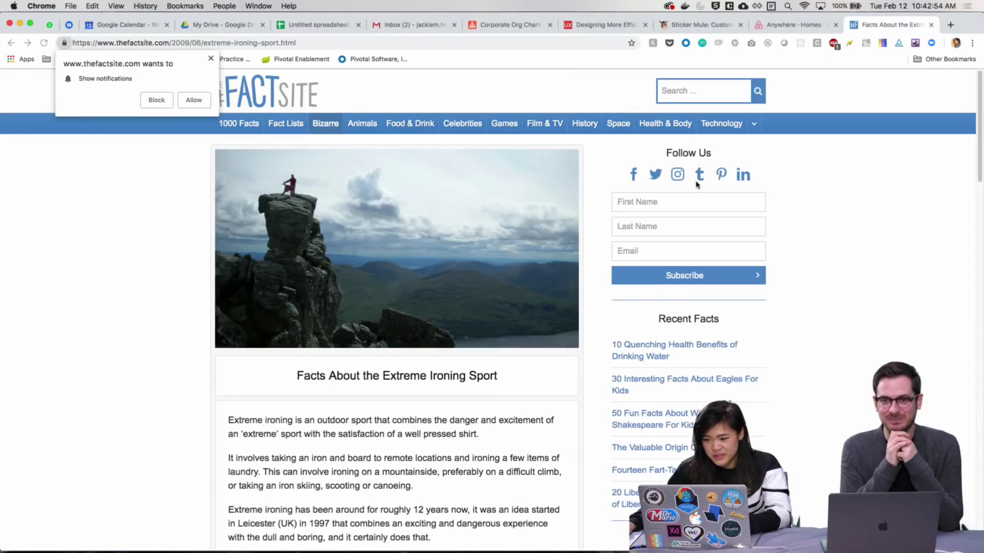
key("super+w")
key("super+w")
Bring the allocations XD window forward from Mission Control and scroll to the Web 1280 – 7 artboard
key("ctrl+Up")
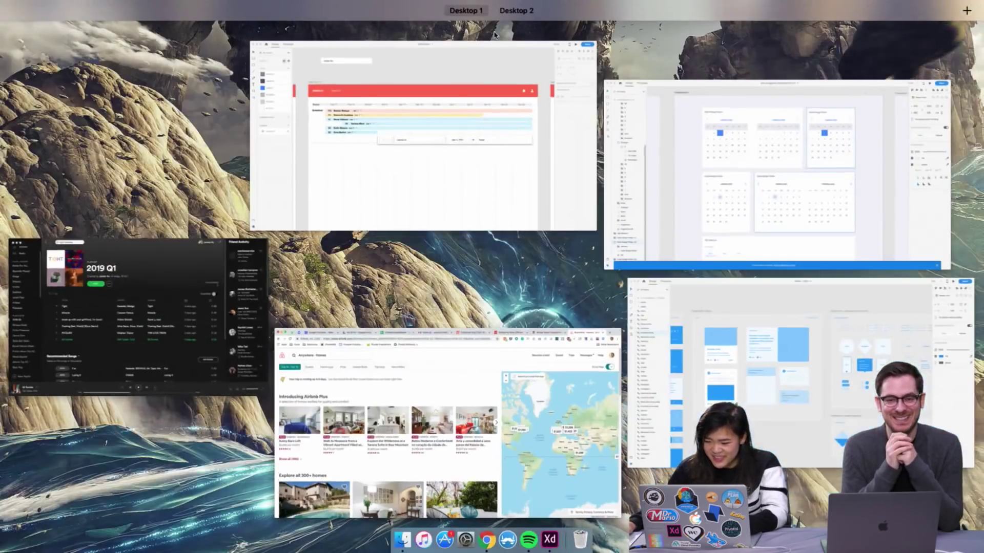
left_click(567, 203)
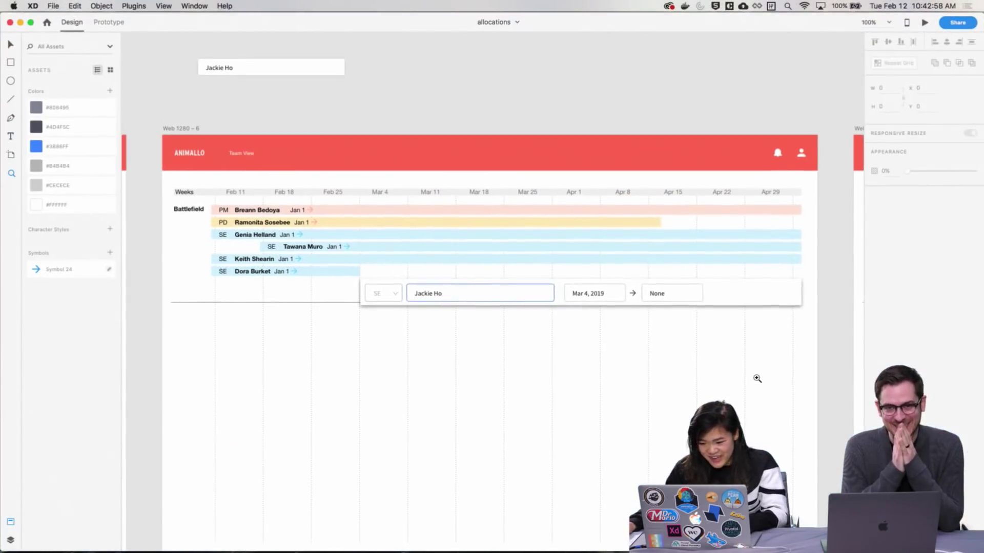
scroll(626, 296, "down", 2)
scroll(521, 301, "right", 15)
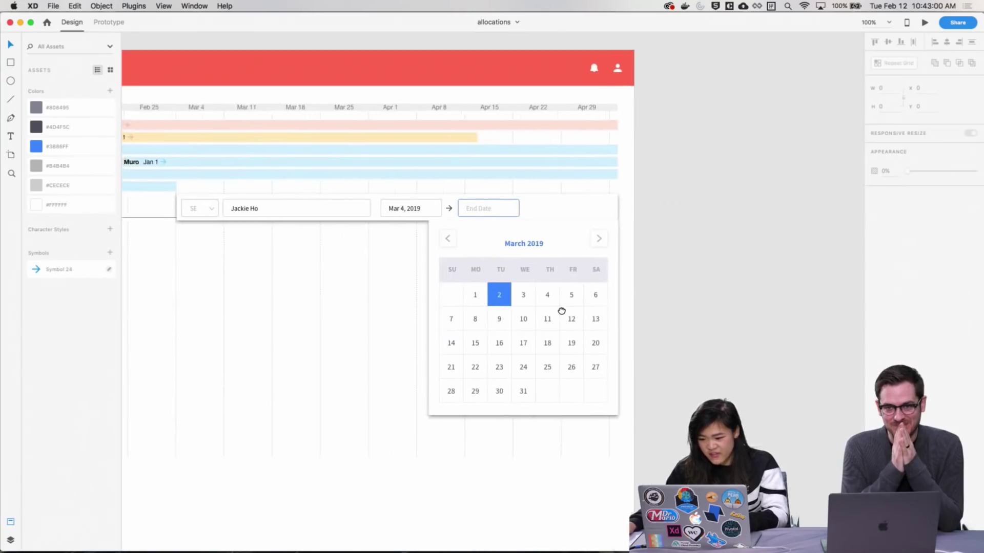
scroll(370, 283, "left", 5)
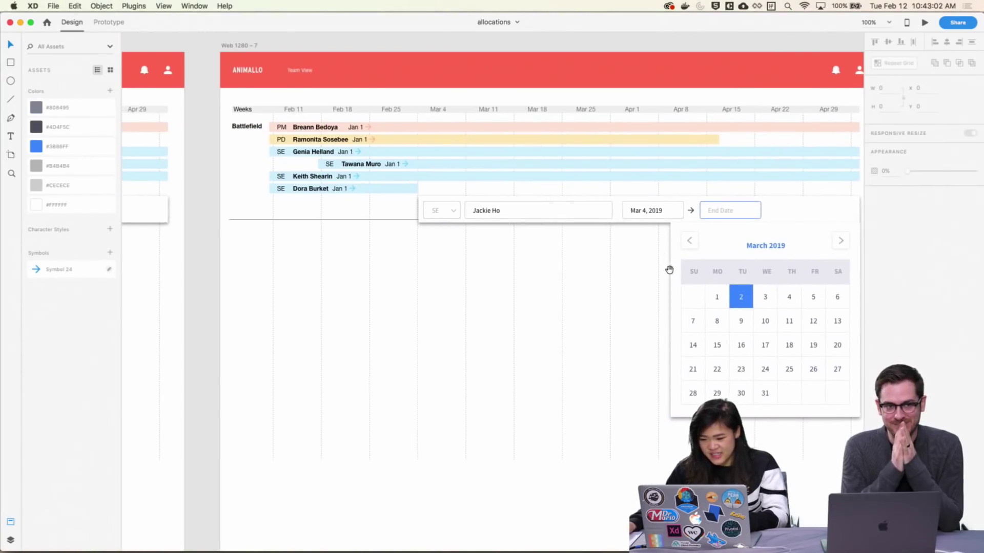
scroll(692, 307, "right", 3)
Pan to the March 2019 calendar and select its blue day square inside the group
scroll(425, 339, "right", 2)
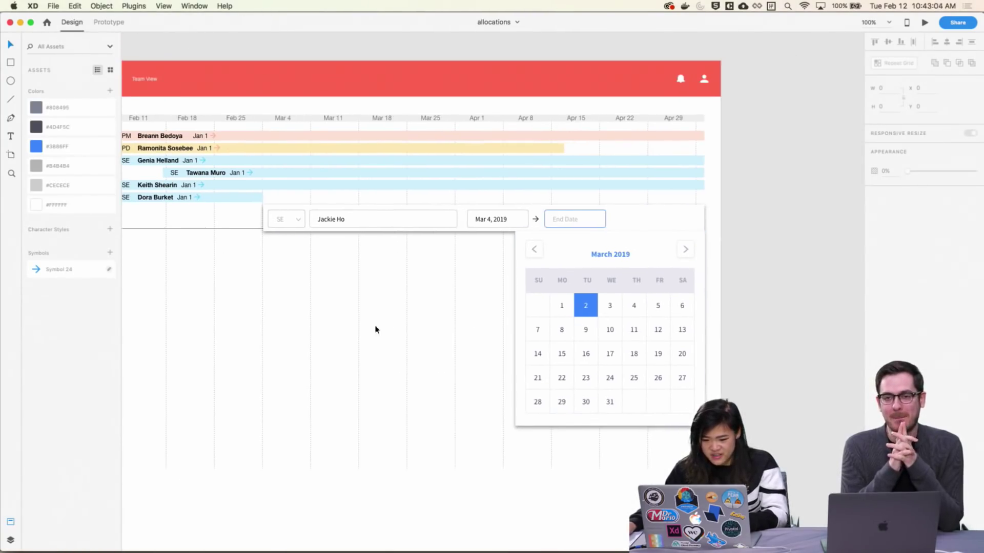
left_click_drag(775, 336, 773, 337)
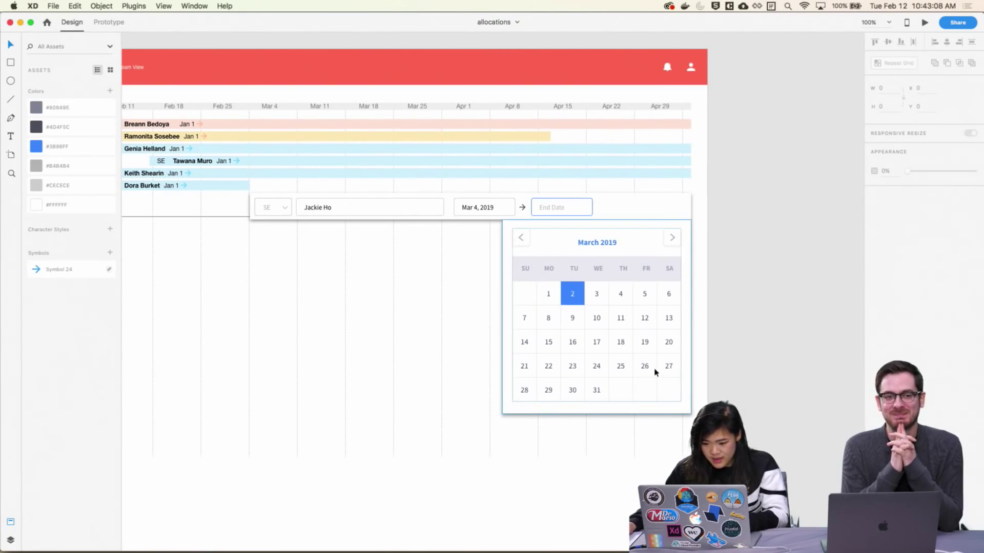
left_click_drag(457, 336, 512, 345)
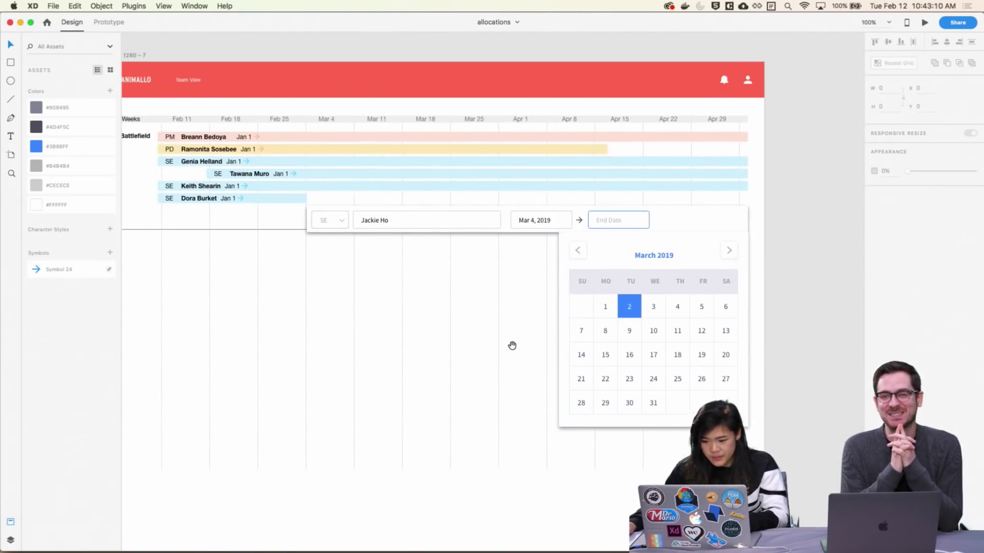
left_click_drag(503, 291, 579, 316)
left_click_drag(511, 380, 350, 297)
left_click_drag(422, 290, 619, 285)
left_click(654, 274)
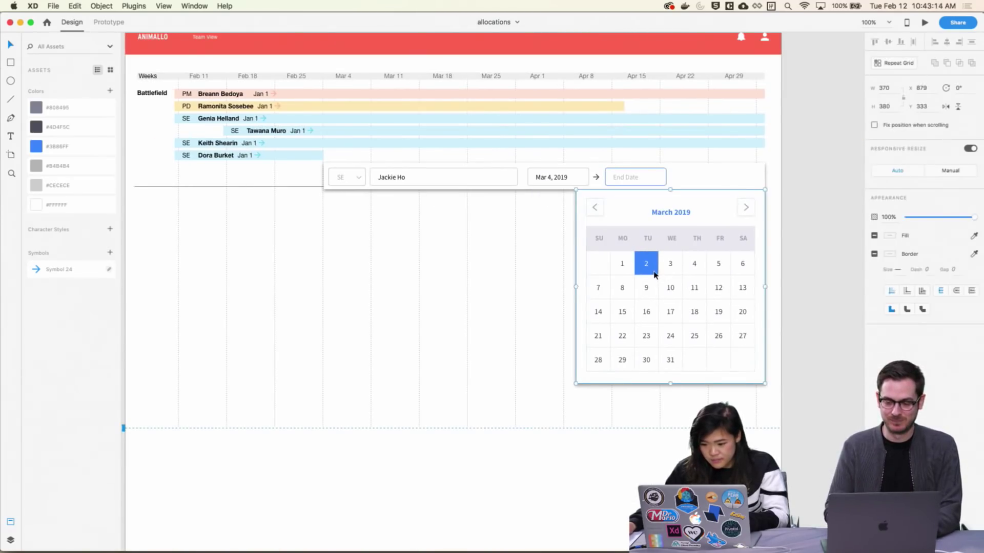
double_click(655, 274)
left_click(803, 293)
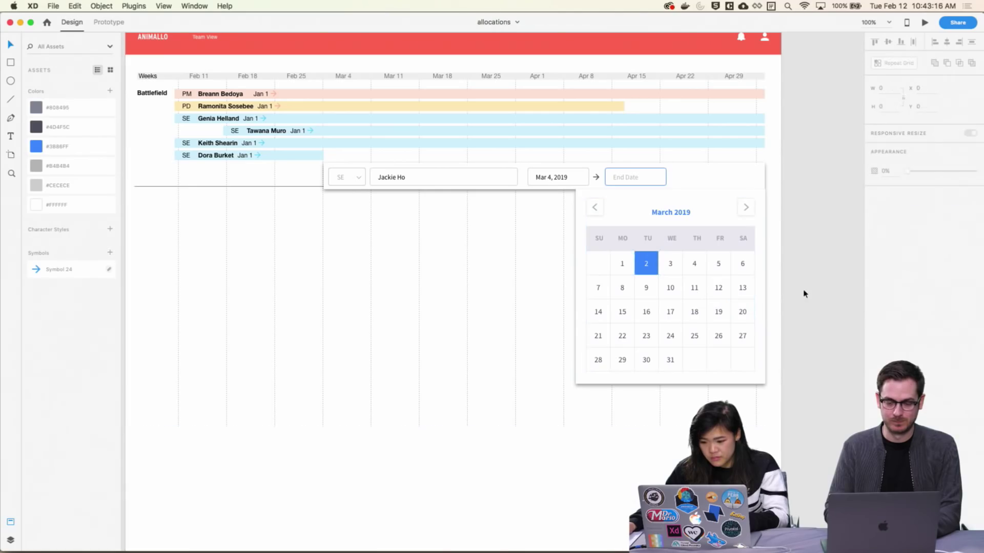
left_click(654, 273)
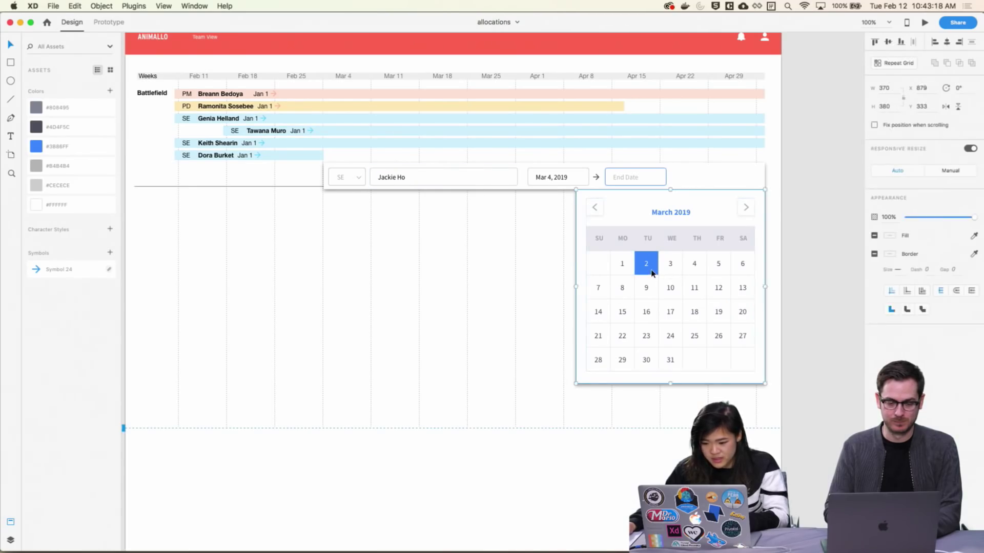
double_click(655, 273)
Move the blue day square onto the 26th cell, undoing a misplaced drag to the 17th
left_click_drag(655, 273, 678, 321)
key("super+z")
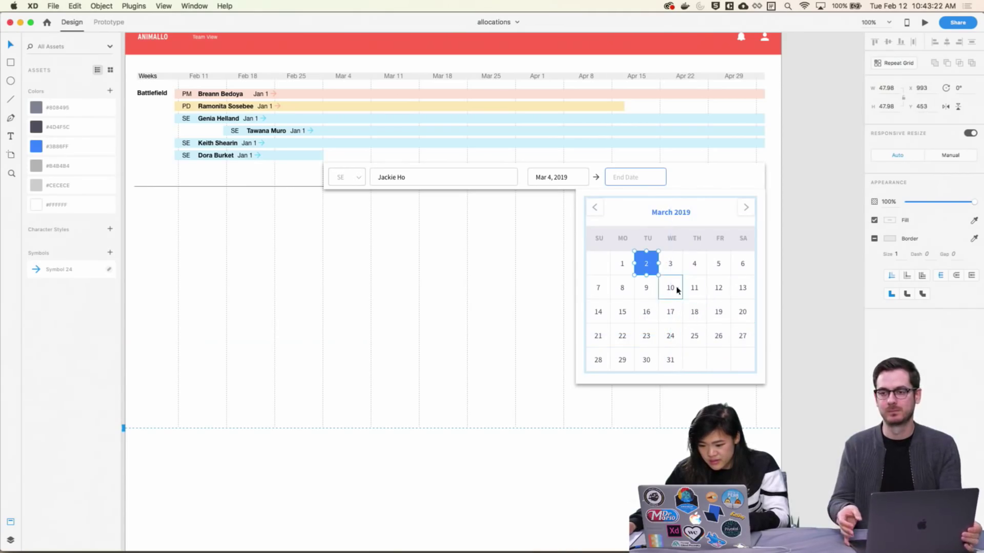
left_click_drag(652, 272, 730, 344)
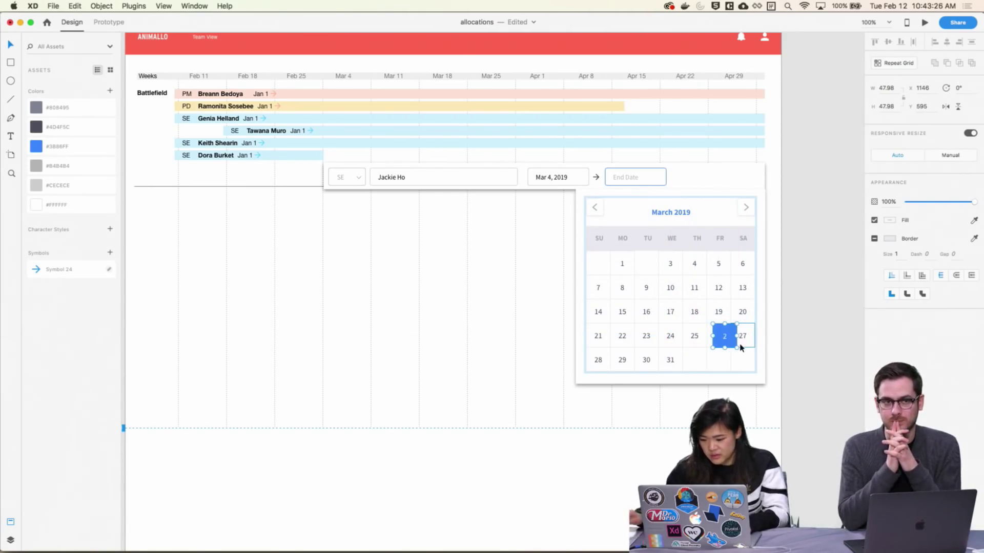
key("Left")
key("Left")
key("Left")
key("Left")
key("Left")
key("Left")
key("Left")
key("Left")
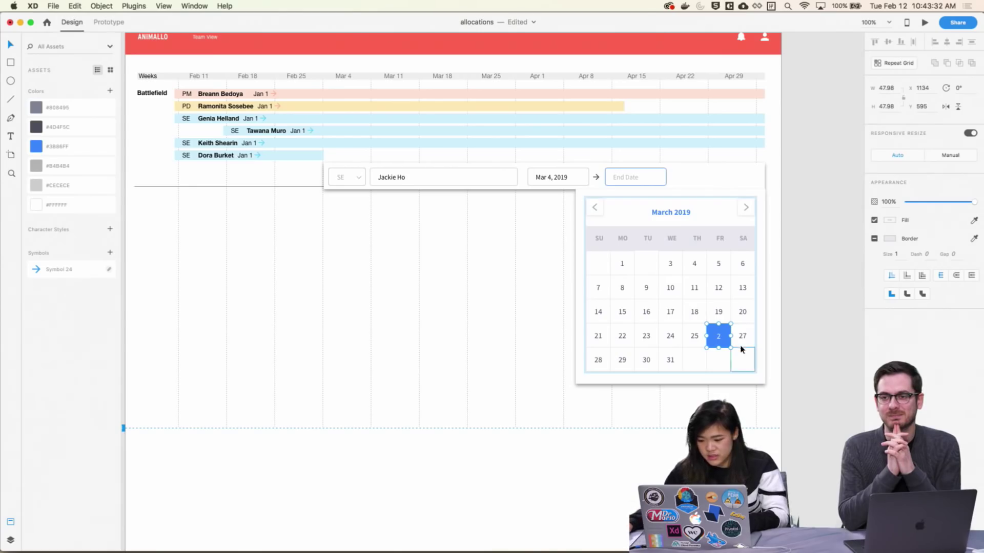
Change the blue day marker's number to 26
left_click(783, 314)
scroll(782, 315, "up", 1)
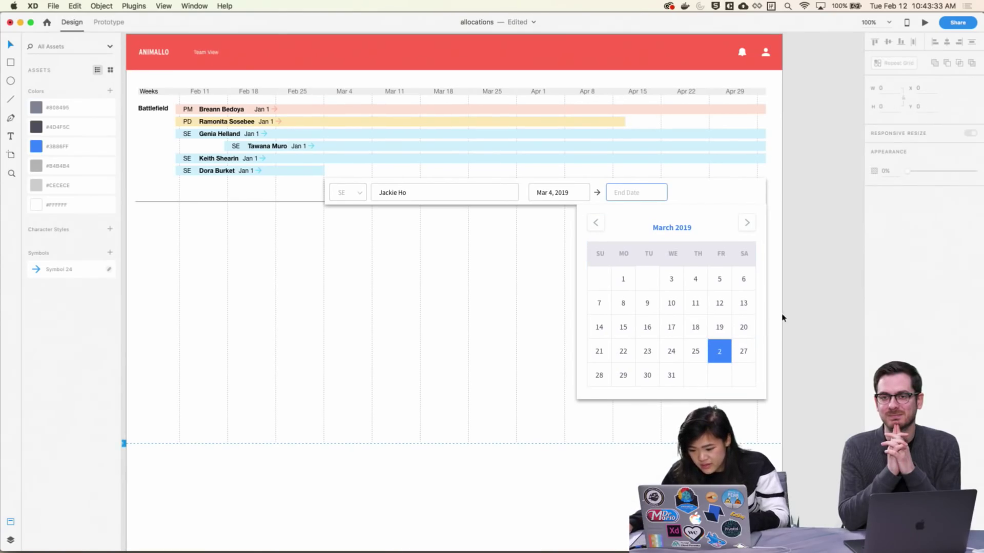
left_click(719, 352)
double_click(718, 352)
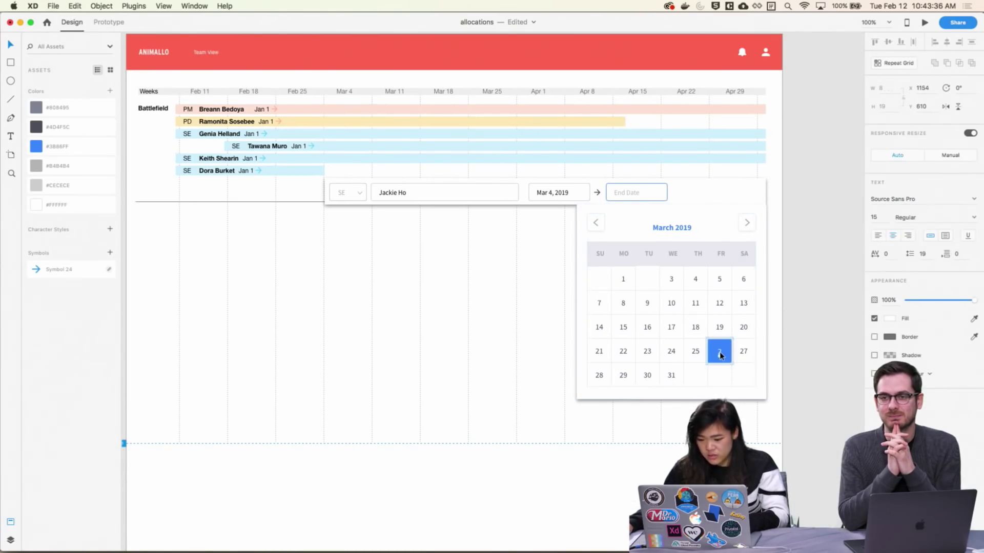
double_click(719, 352)
type("26")
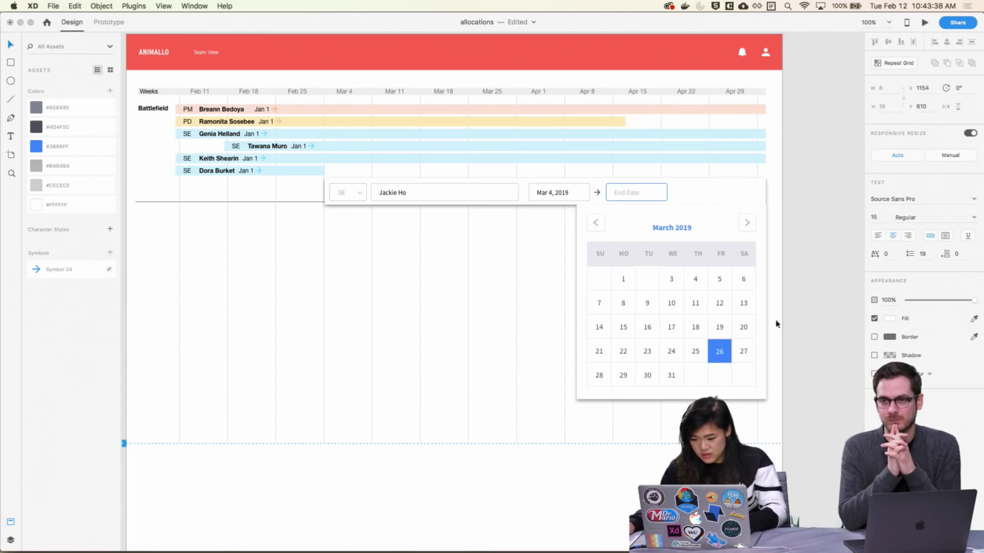
Zoom in and copy the day 1 cell into the empty Tuesday slot
left_click(654, 274)
scroll(654, 274, "up", 5)
scroll(709, 336, "up", 1)
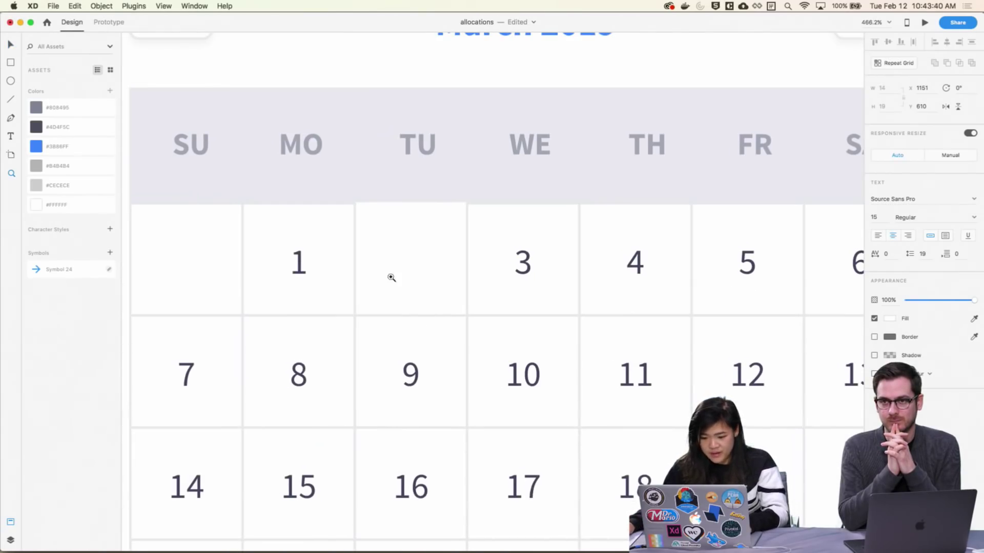
left_click(394, 219)
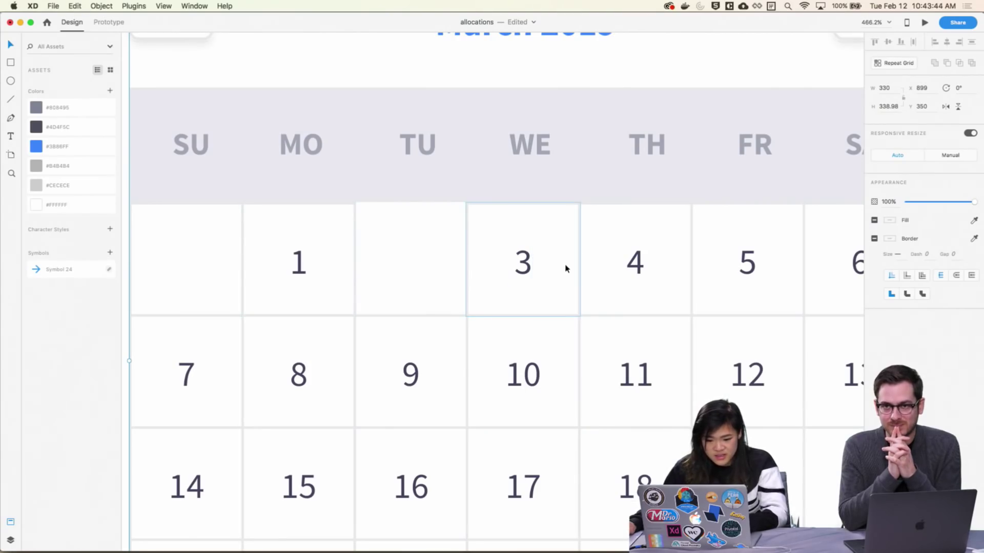
left_click_drag(566, 264, 565, 268)
key("super+z")
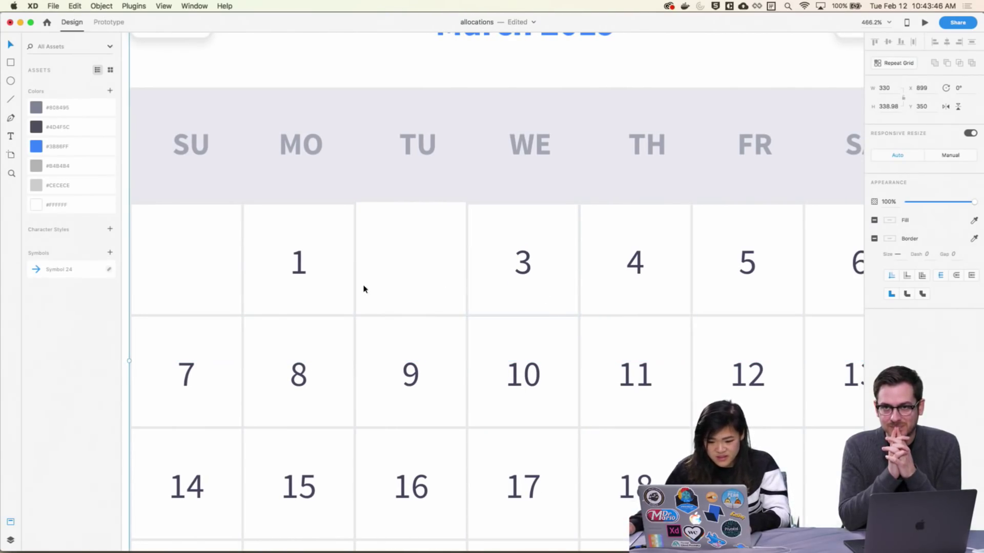
double_click(352, 295)
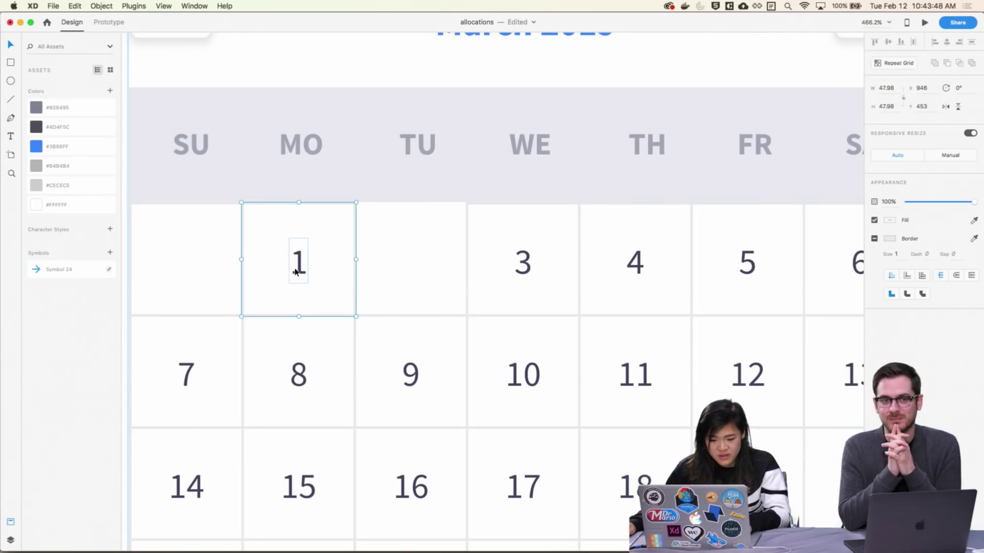
key("Escape")
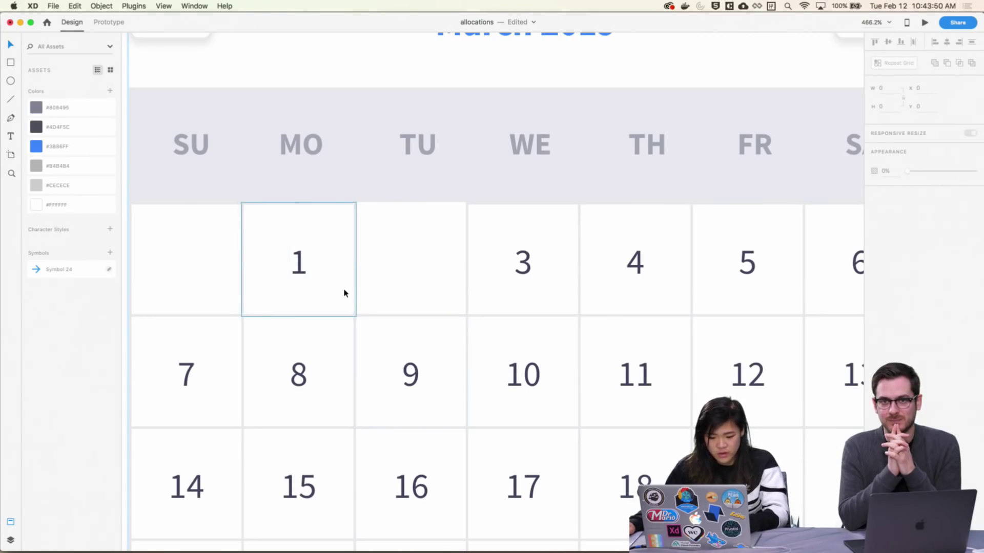
left_click(344, 294)
left_click_drag(342, 290, 456, 287)
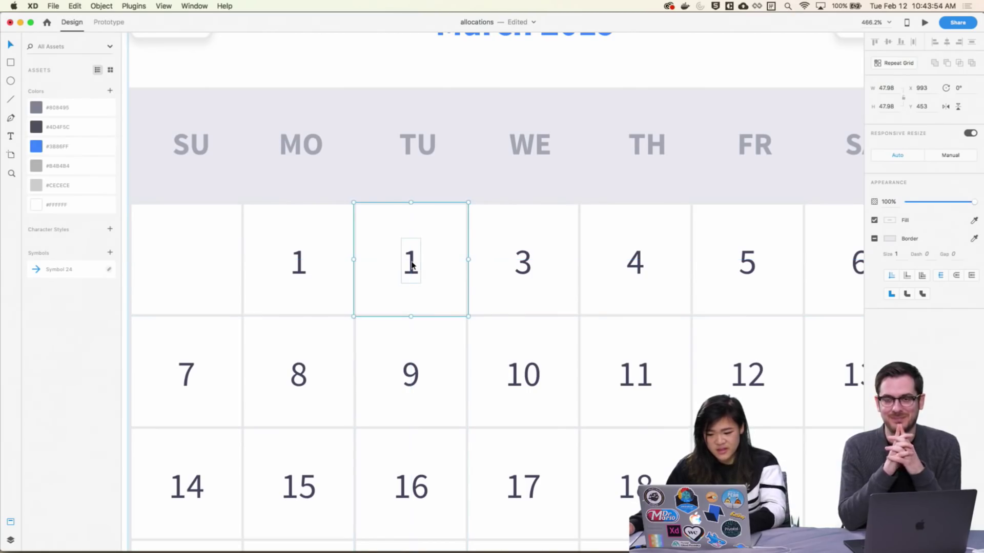
Retype the copied Tuesday cell's number as 2 and zoom back out
double_click(411, 265)
type("2")
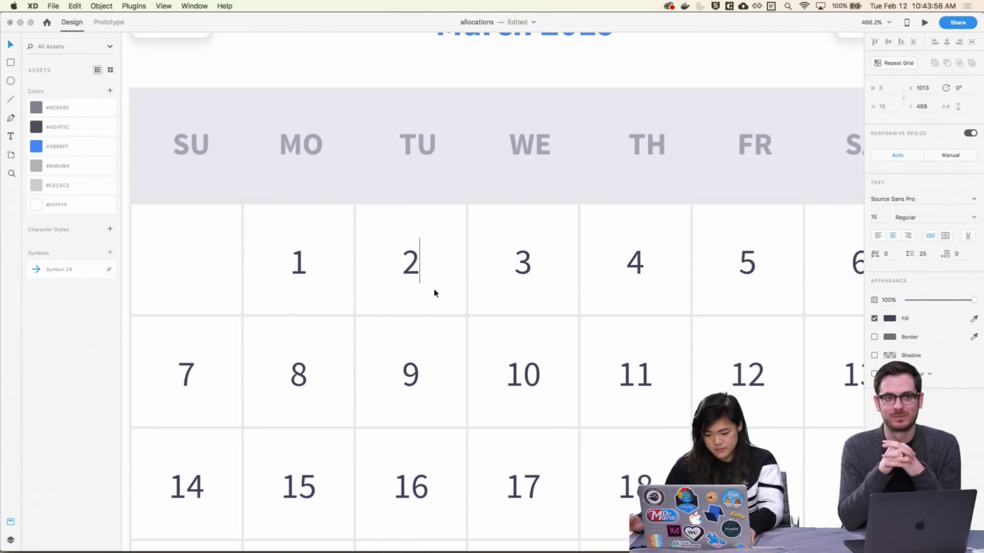
key("Escape")
key("super+1")
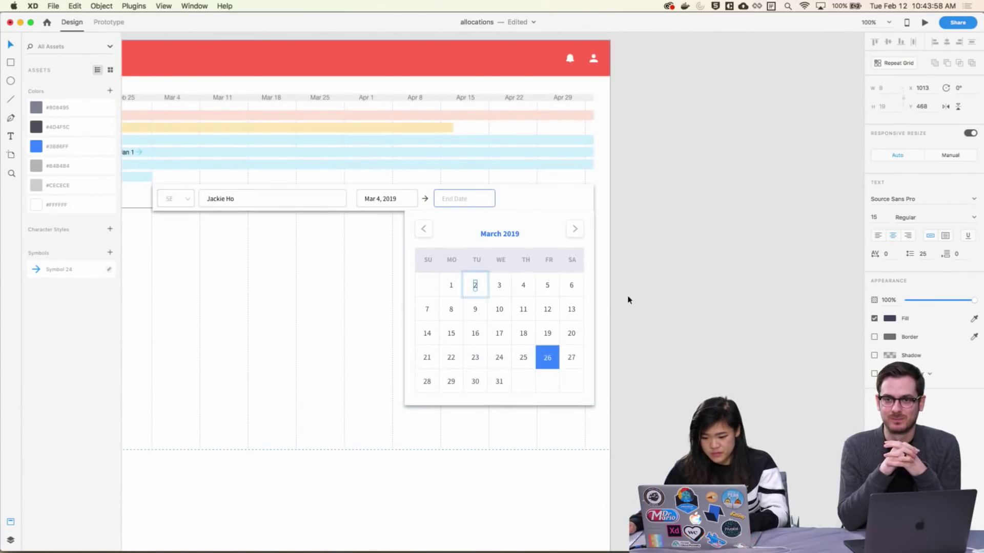
left_click(625, 295)
scroll(525, 440, "left", 5)
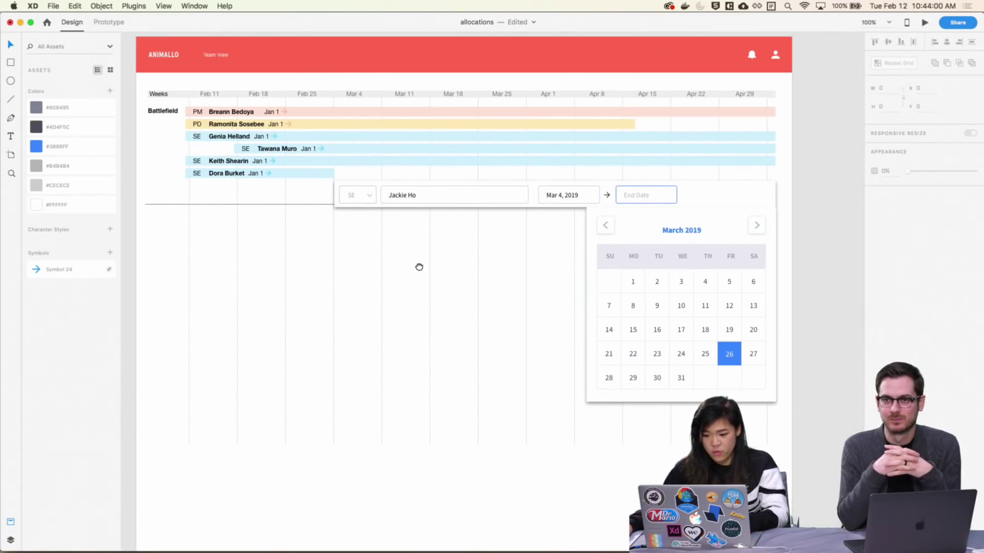
left_click_drag(419, 267, 400, 275)
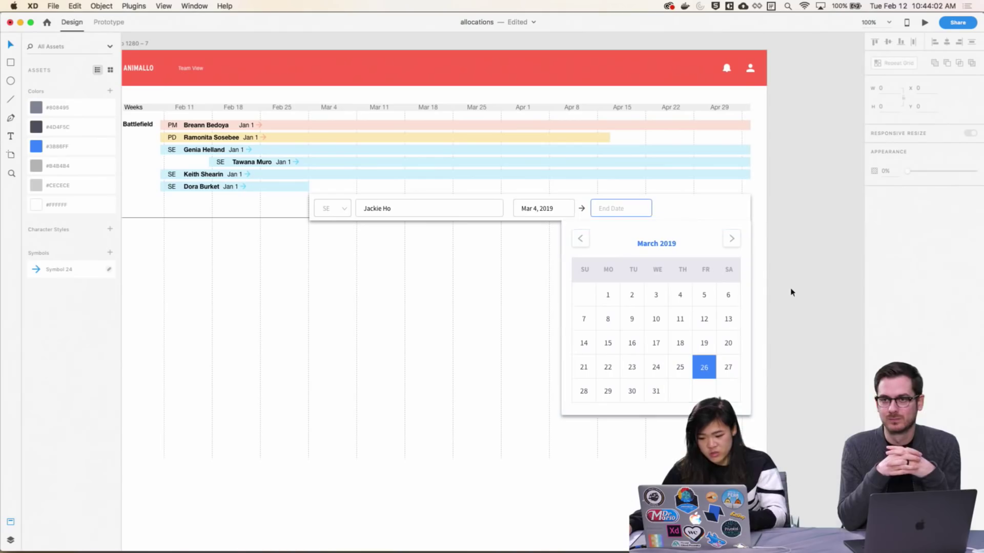
scroll(794, 297, "up", 2)
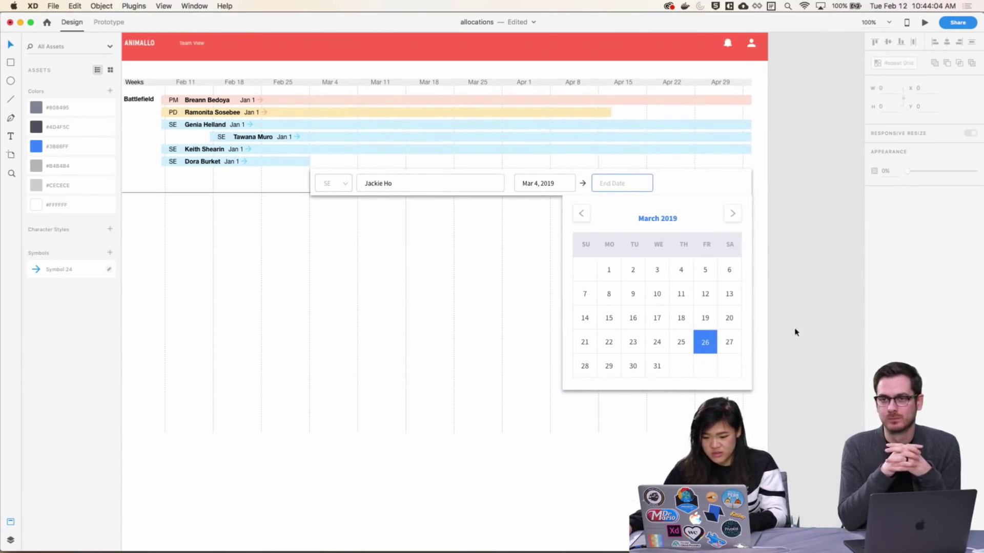
scroll(784, 318, "up", 2)
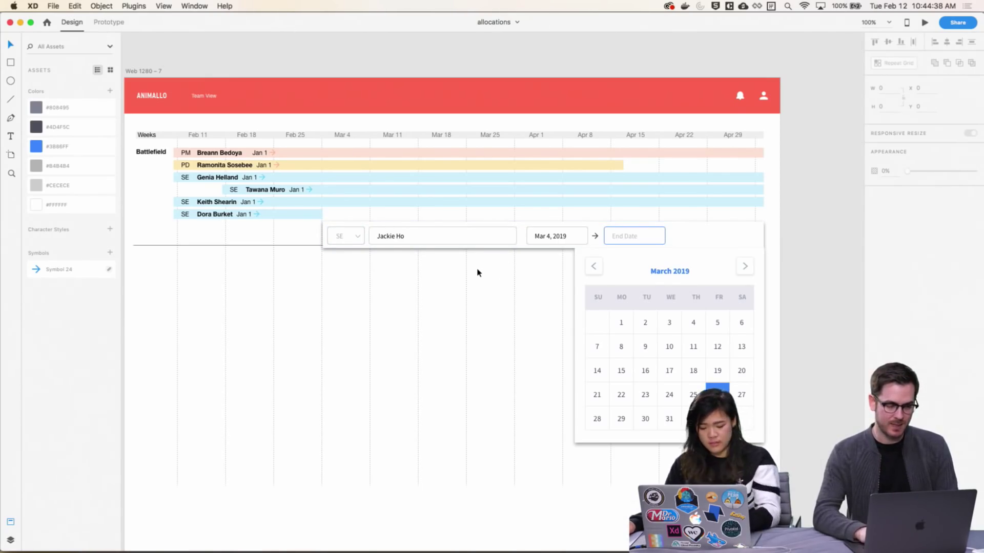
In Chrome, apply the trip dates and open the Stratton · Intimate Concerts recent search
key("super+Tab")
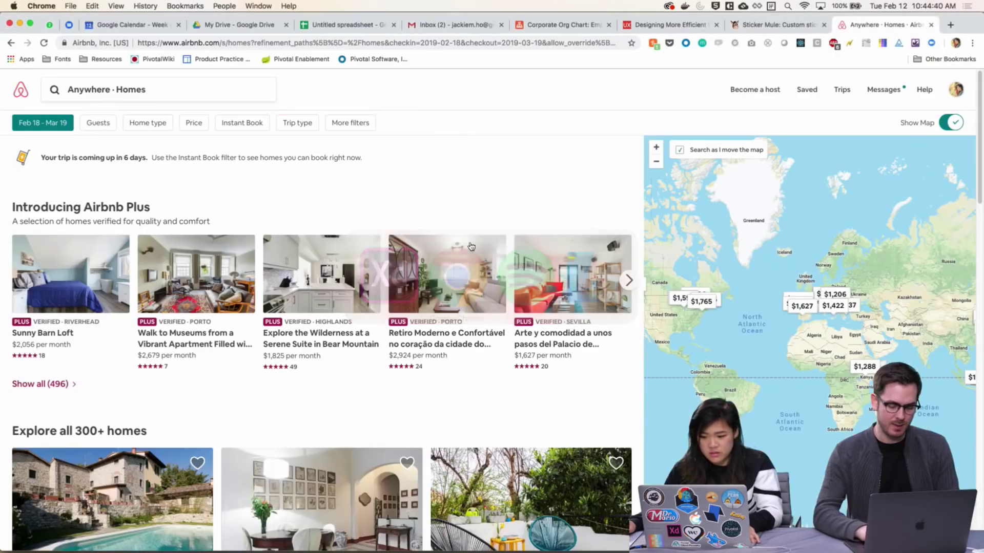
left_click(52, 123)
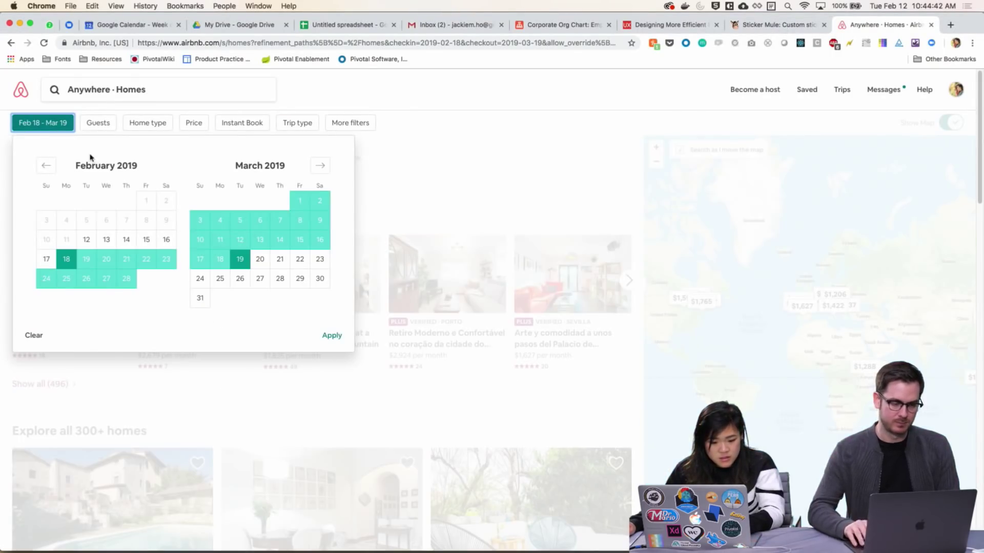
left_click(327, 336)
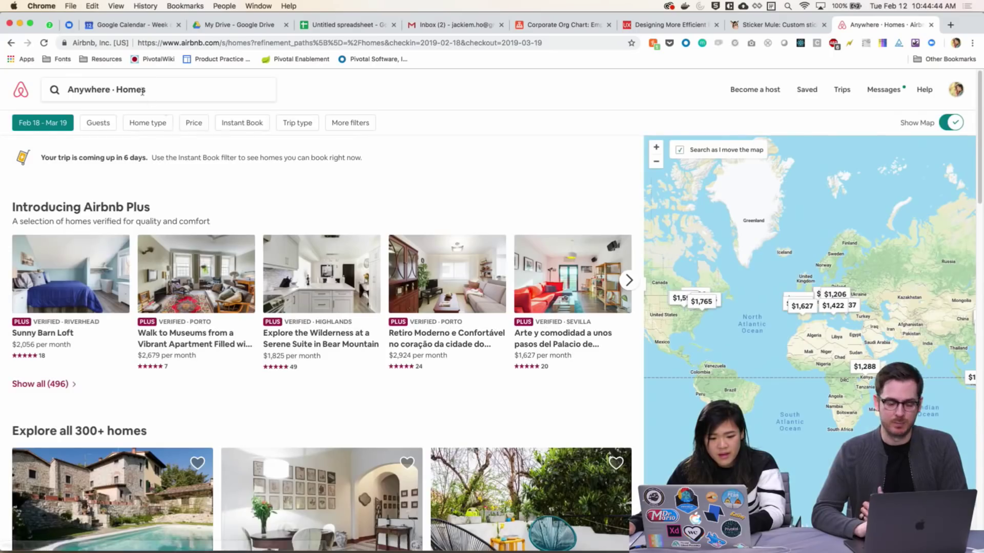
left_click(143, 92)
left_click(131, 203)
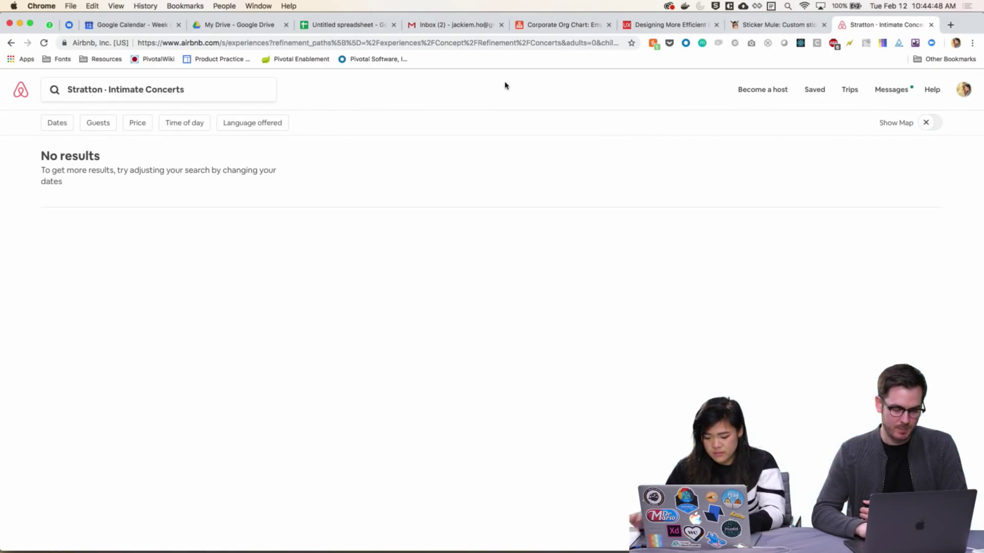
Load delta.com in a new tab, then go to airbnb.com
key("super+t")
type("delta")
key("Return")
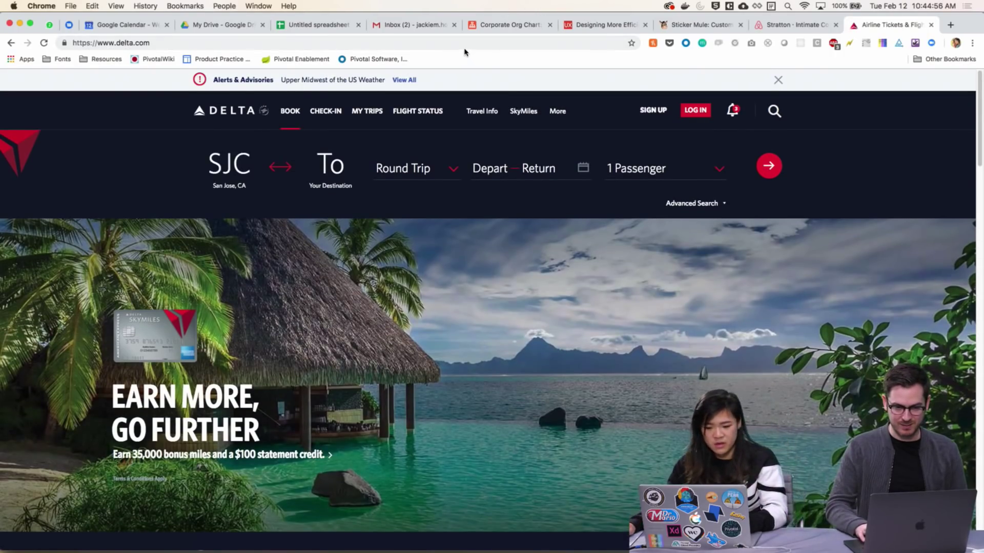
left_click(470, 43)
type("airbnb")
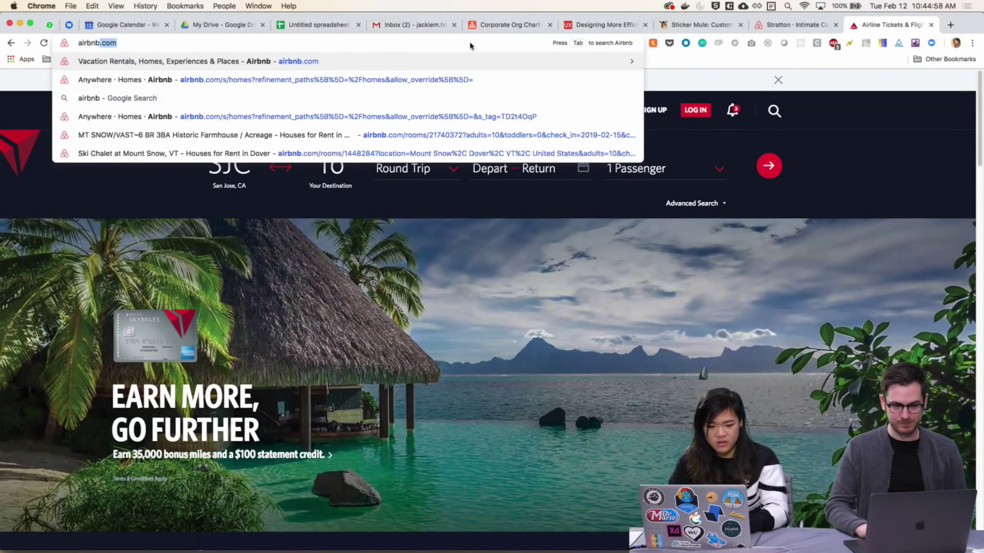
key("Return")
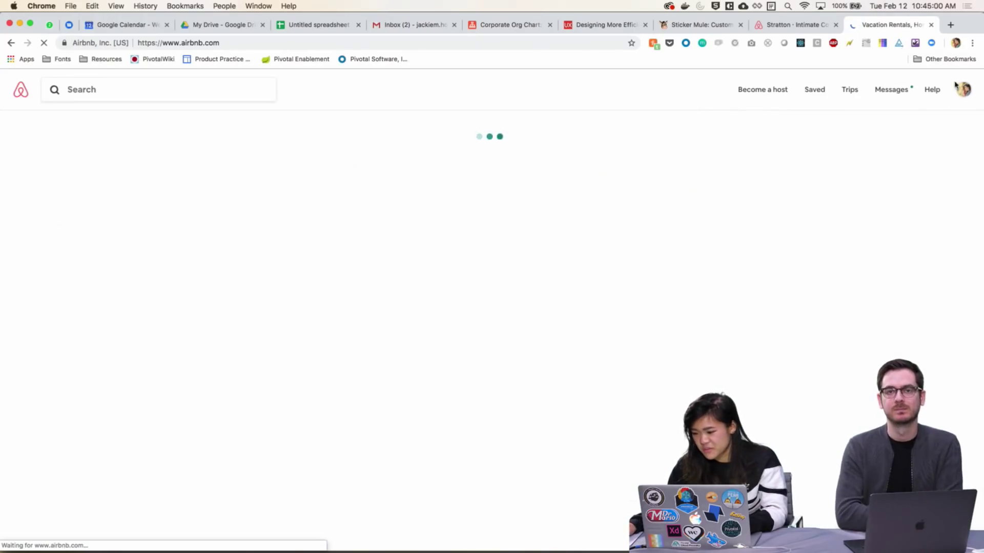
Log out of Airbnb and reload the plain airbnb.com address
mouse_move(976, 94)
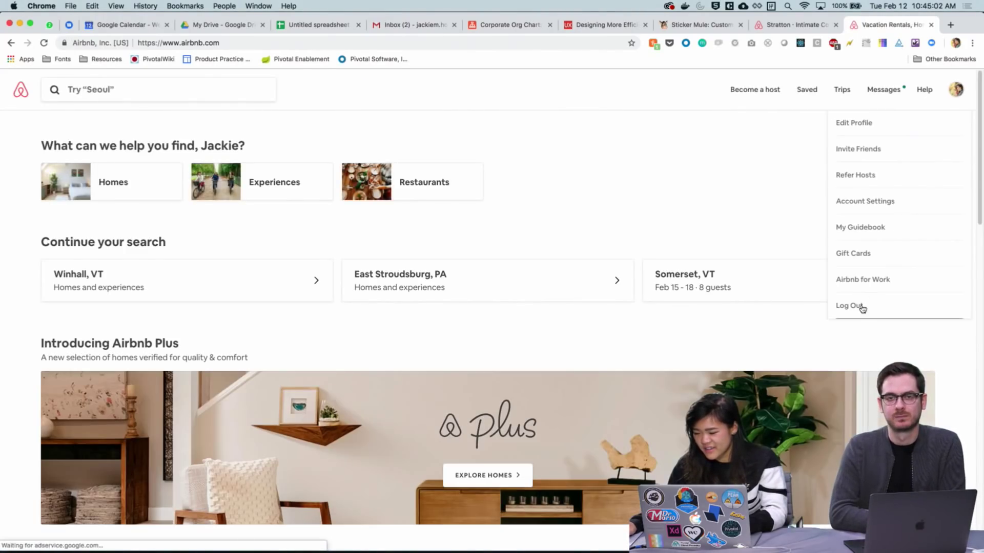
left_click(877, 308)
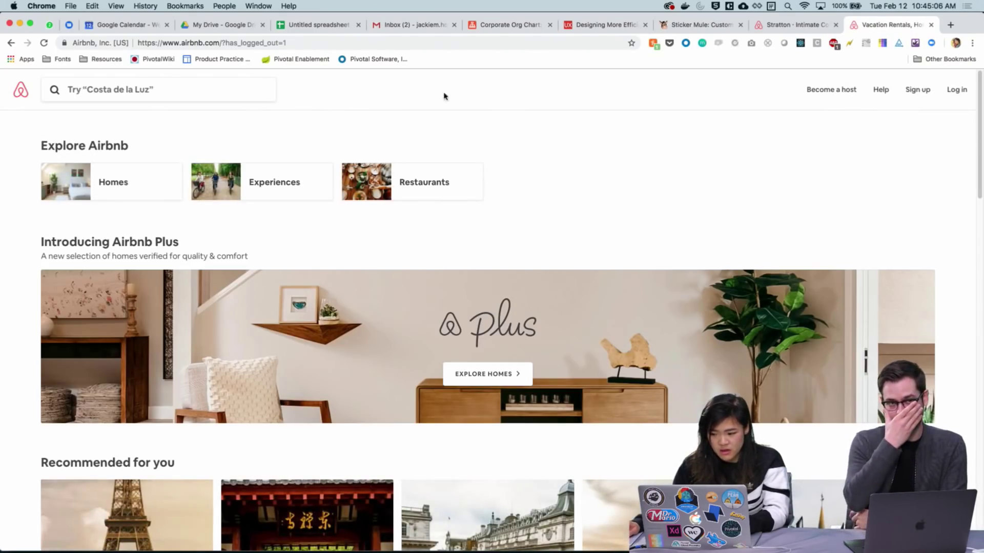
left_click(216, 44)
left_click(215, 43)
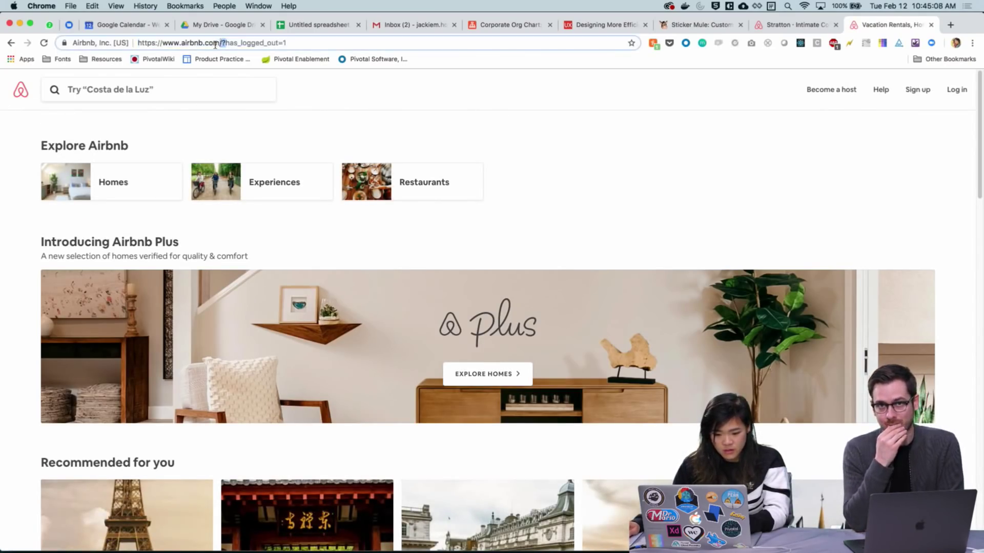
key("shift+End")
key("BackSpace")
key("Return")
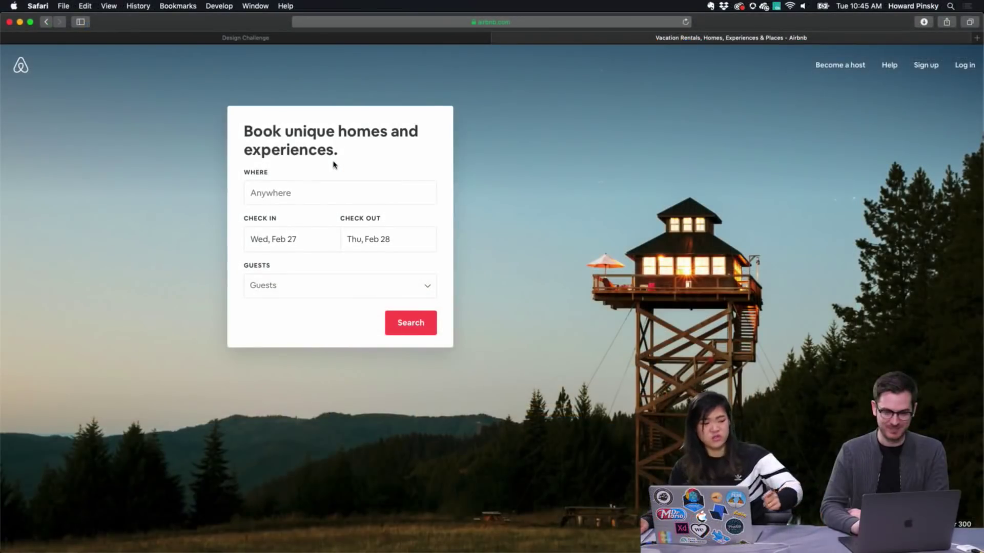
Set Airbnb check-in to Feb 19 and check-out to Feb 27, then return to Adobe XD
left_click(295, 191)
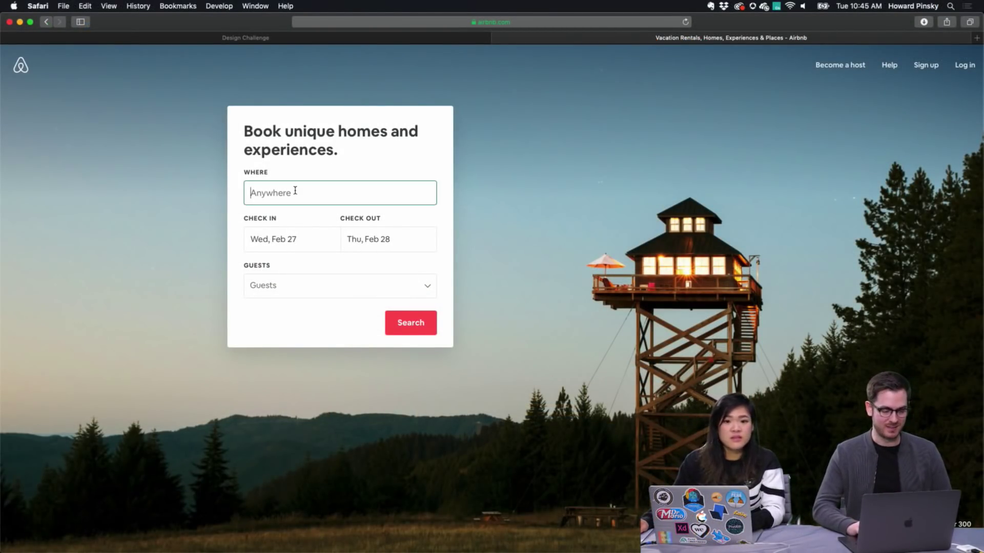
left_click(270, 239)
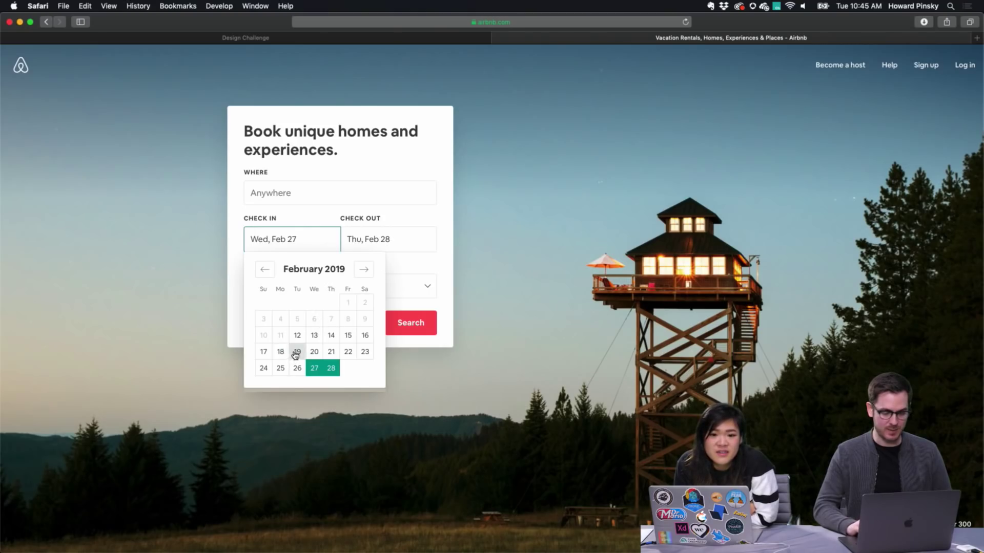
left_click(297, 352)
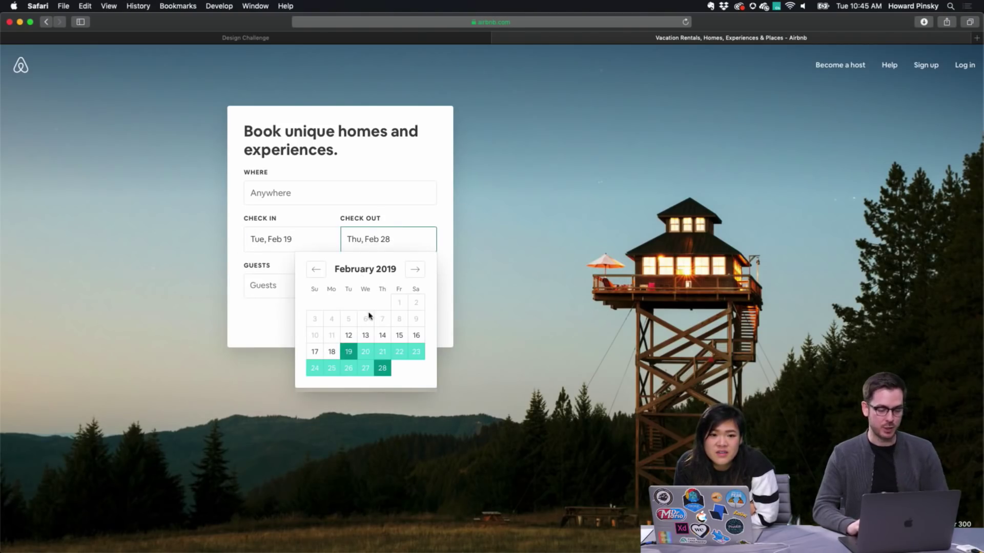
left_click(365, 369)
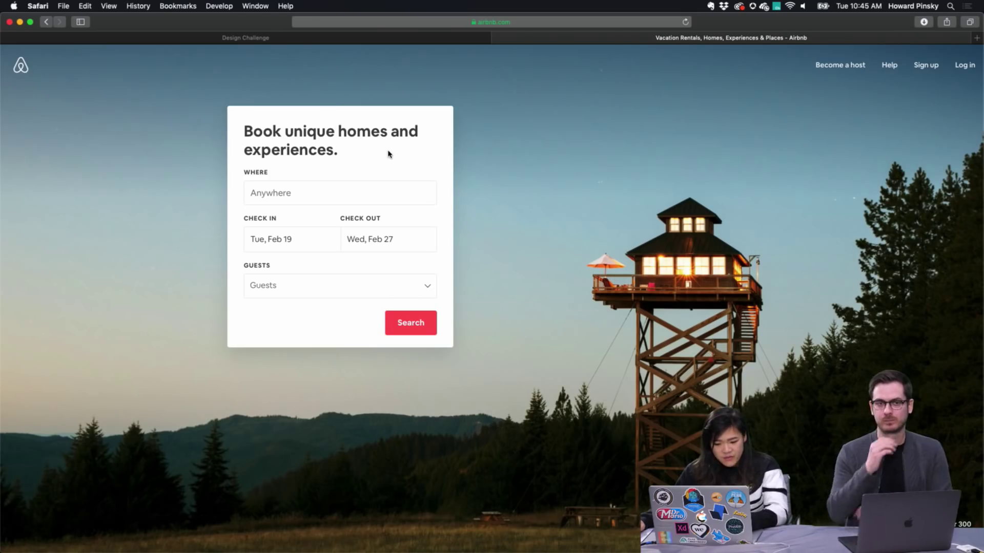
key("super+Tab")
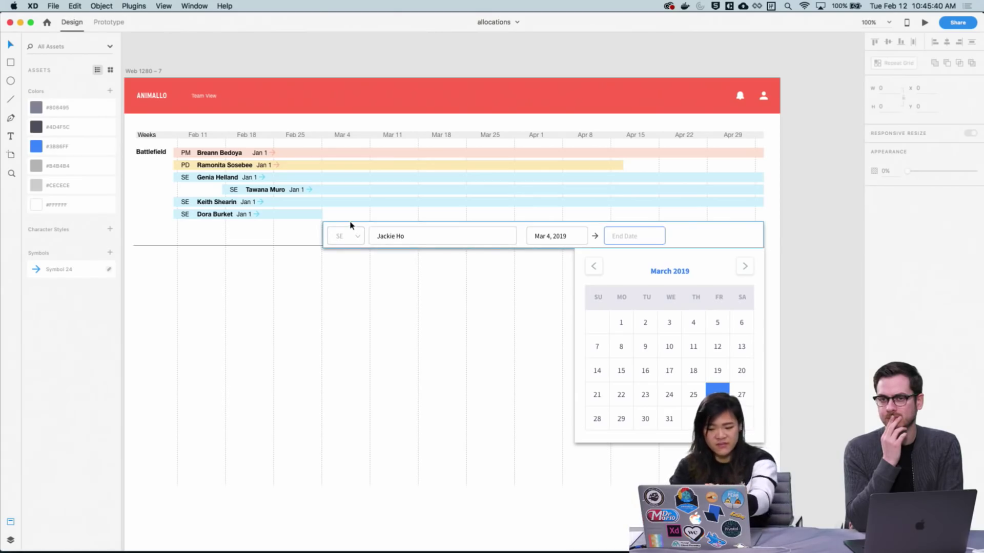
Duplicate the Web 1280 - 7 artboard with Cmd+D and select the copy's calendar group
left_click(691, 239)
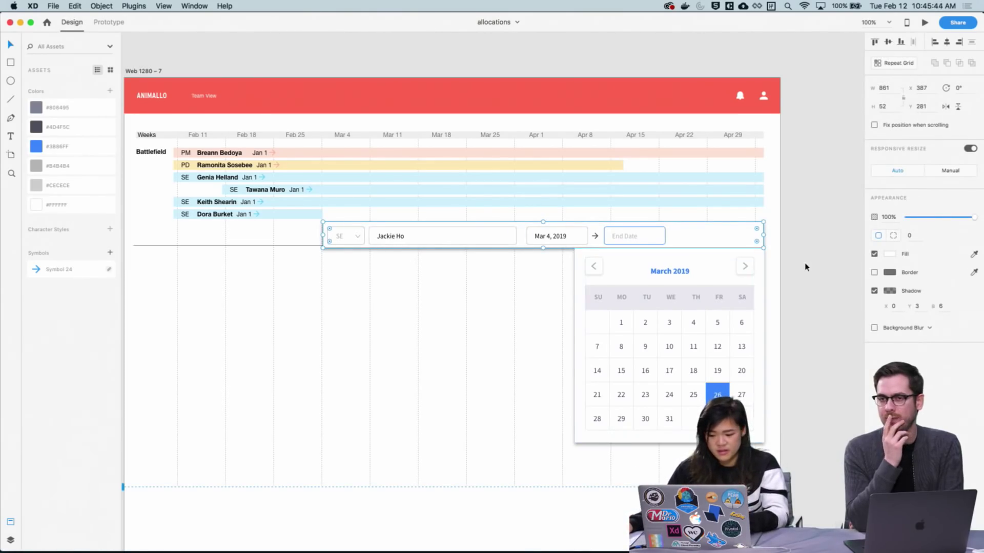
left_click(812, 303)
scroll(498, 343, "left", 10)
scroll(498, 344, "right", 10)
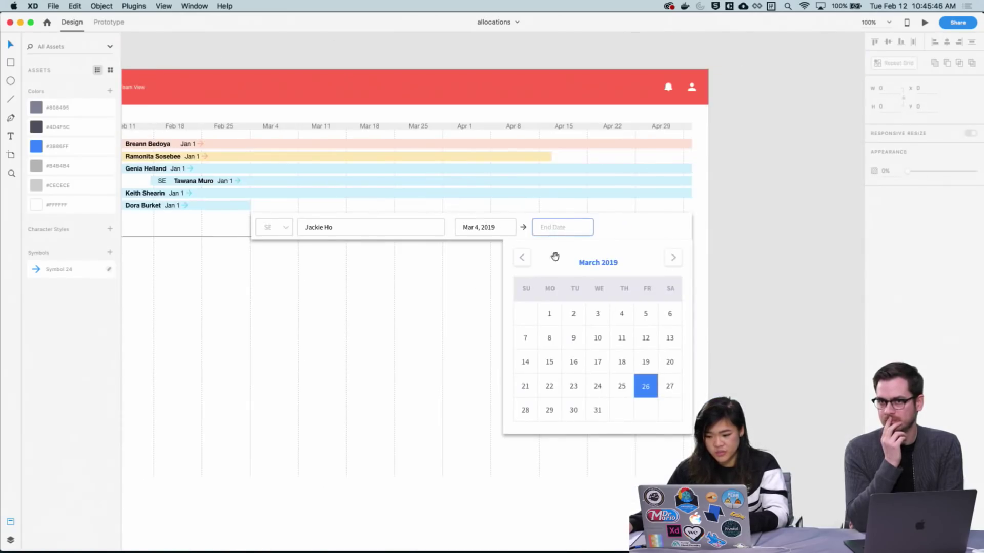
scroll(292, 302, "left", 5)
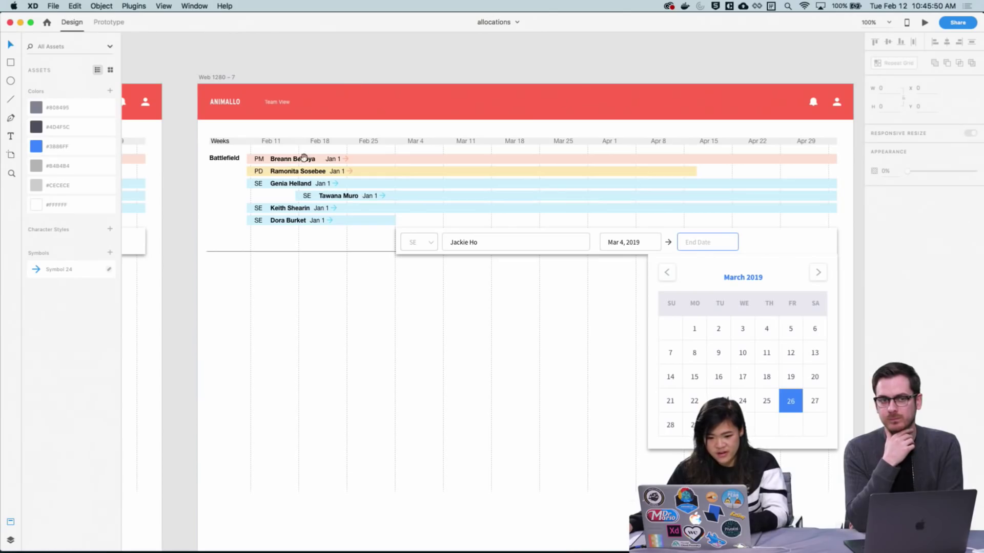
left_click(231, 80)
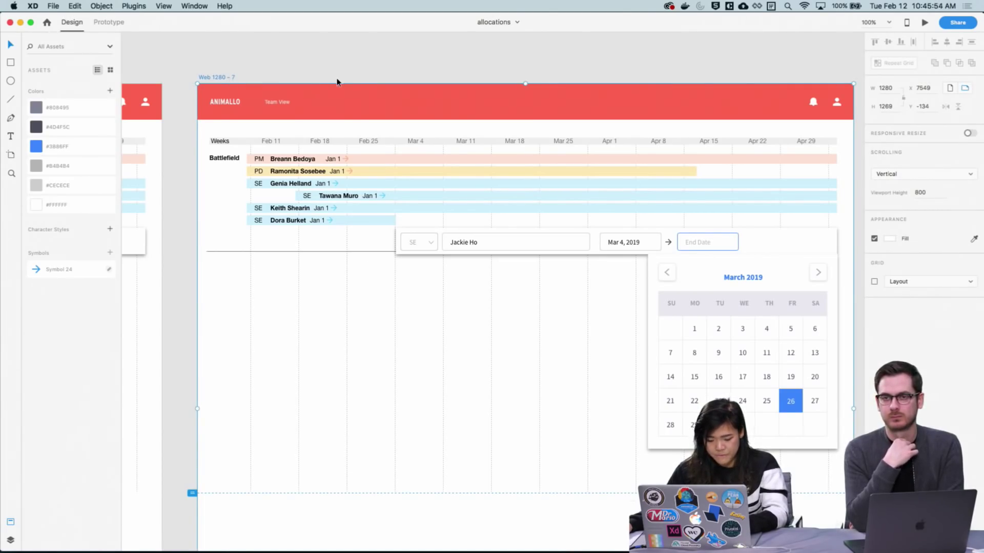
key("super+d")
scroll(824, 377, "up", 2)
scroll(834, 373, "left", 10)
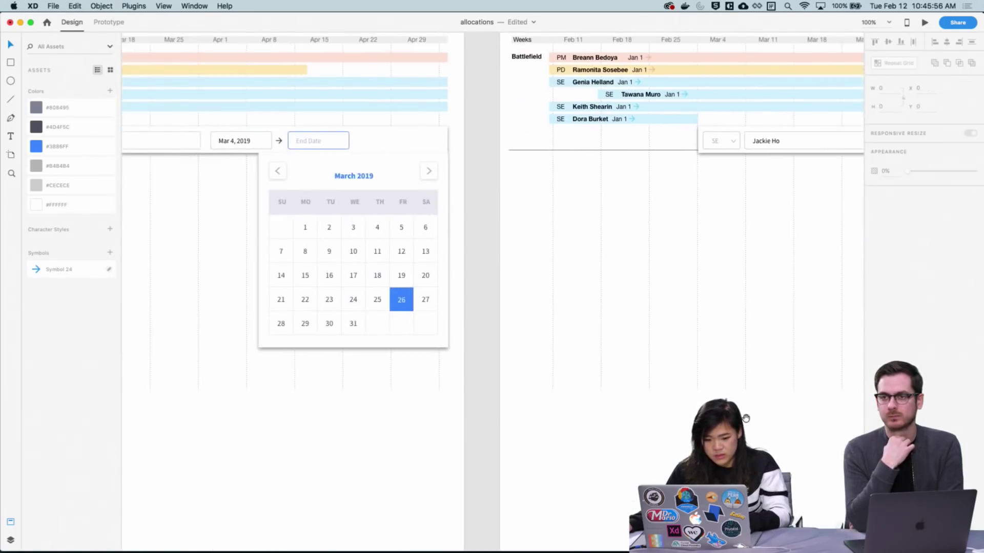
left_click(421, 355)
Delete the calendar group from the duplicated artboard
scroll(666, 352, "right", 10)
scroll(666, 352, "up", 1)
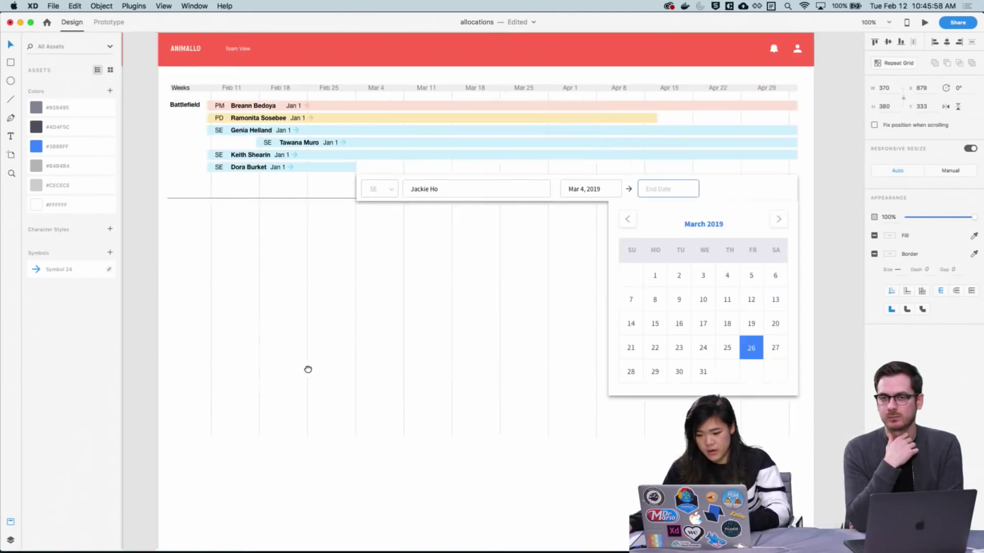
left_click(547, 386)
key("Delete")
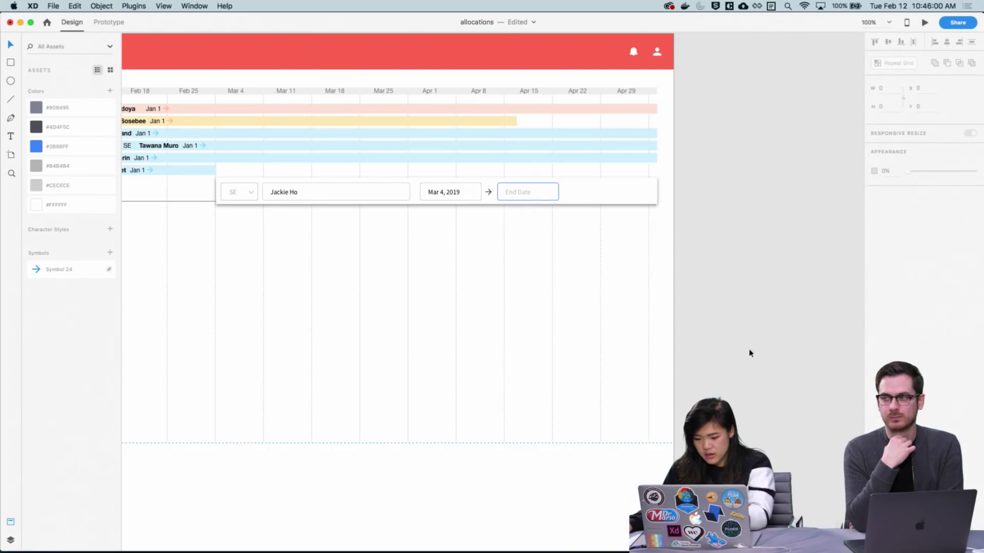
Change the End Date field text to the Mar 26, 2019 date, keeping it black
scroll(748, 352, "left", 4)
scroll(748, 351, "up", 2)
key("z")
left_click_drag(574, 205, 665, 318)
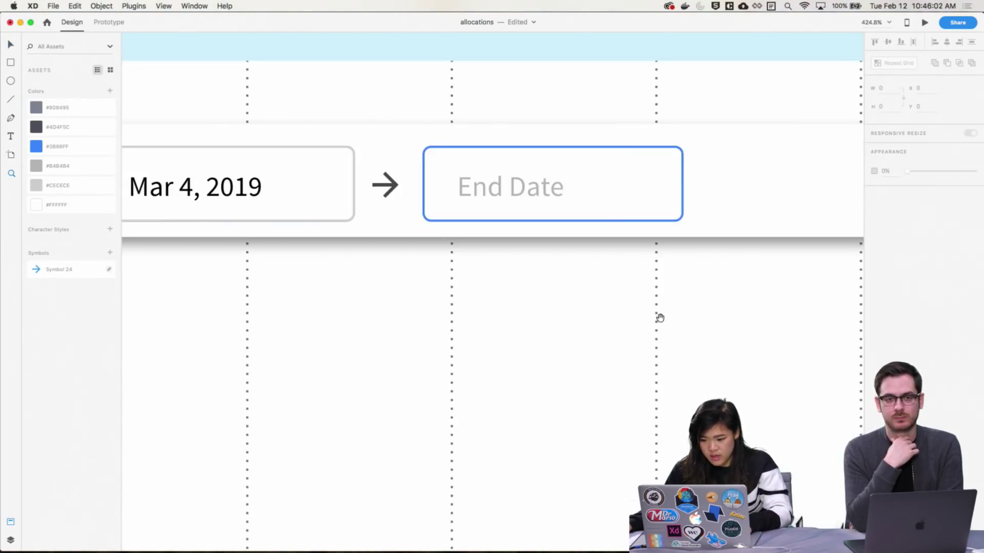
scroll(659, 317, "up", 2)
scroll(659, 317, "left", 2)
key("v")
left_click(569, 314)
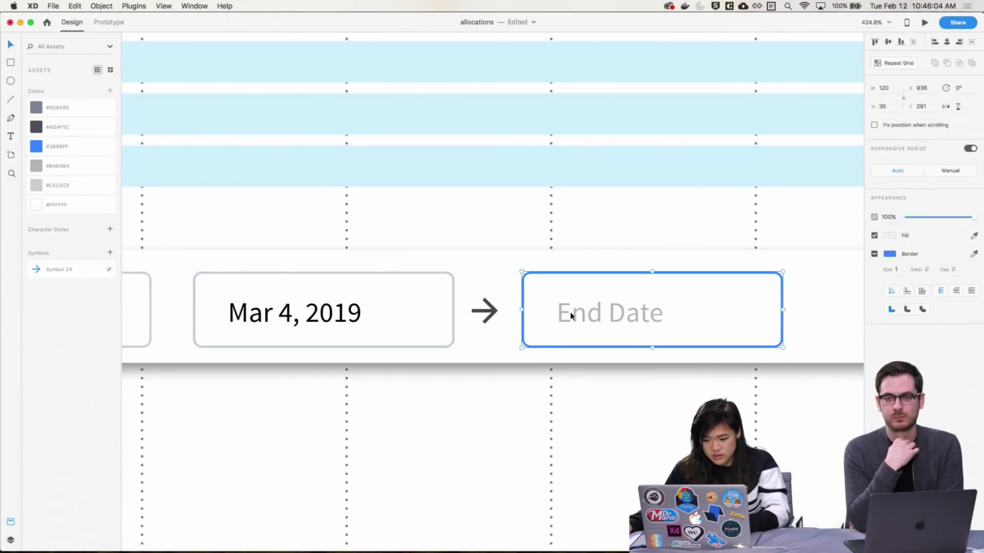
double_click(570, 313)
double_click(570, 314)
type("March")
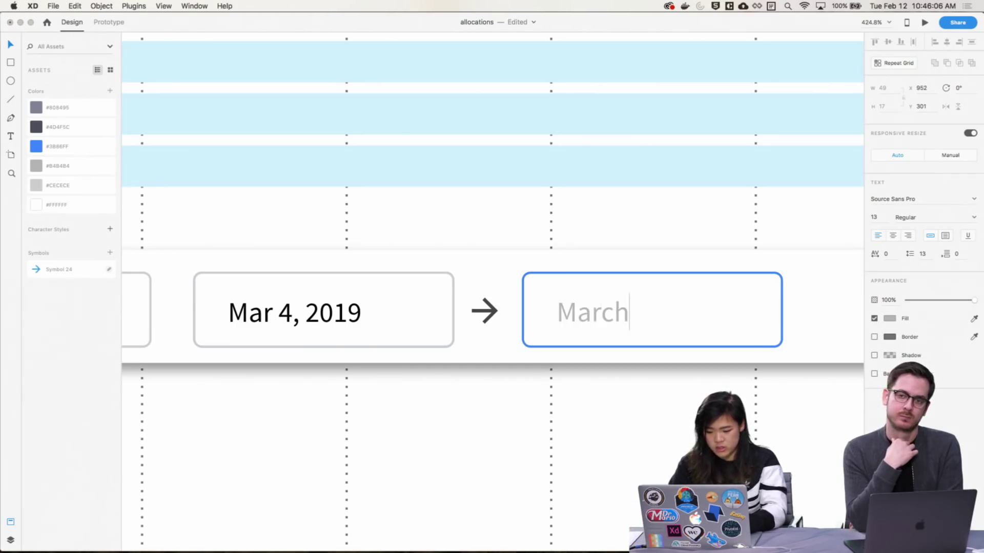
key("BackSpace")
key("BackSpace")
type(" 26, 2")
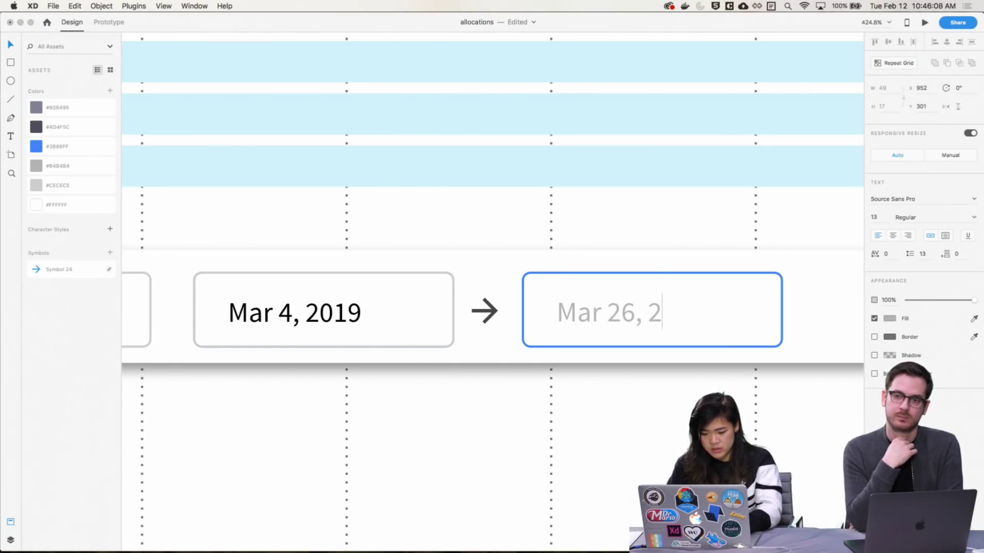
type("019")
key("Escape")
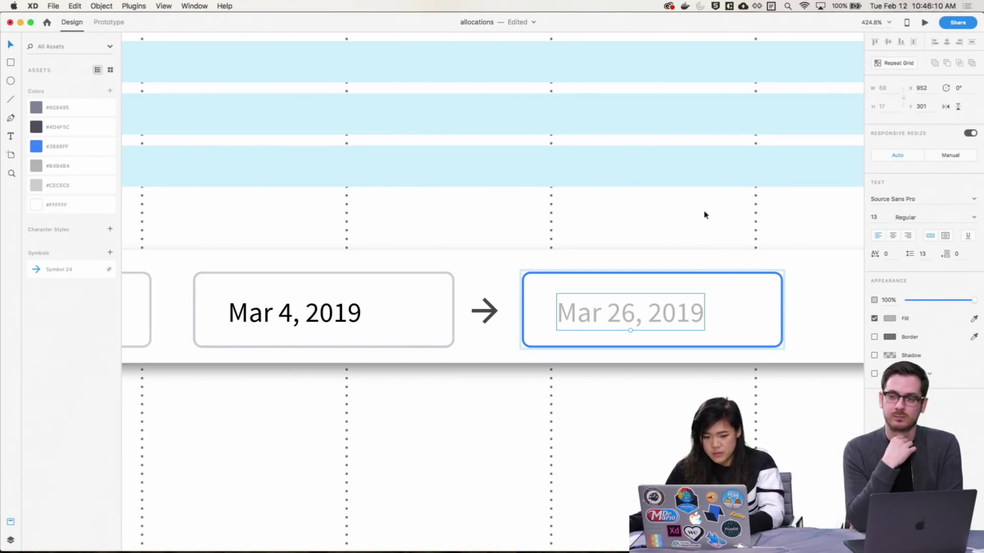
left_click(890, 319)
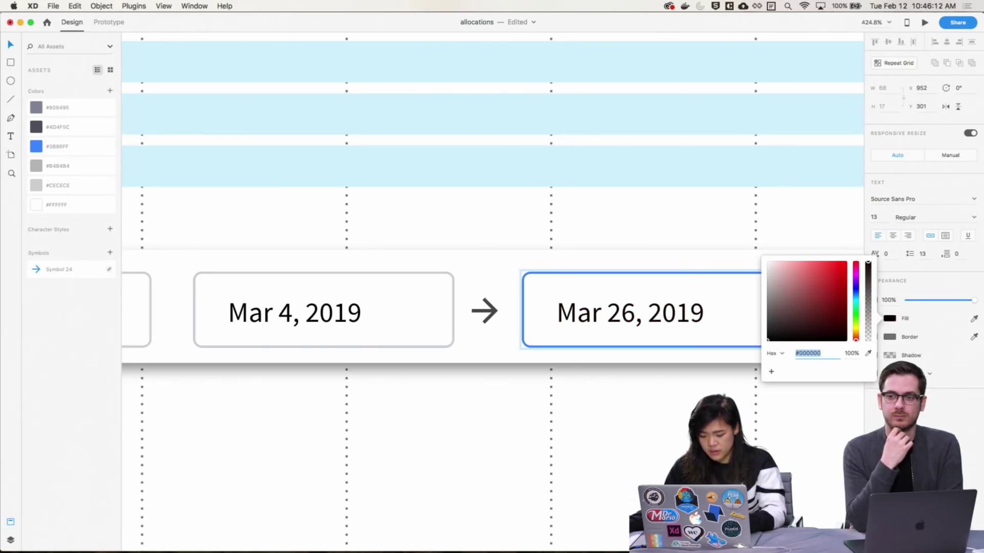
key("Escape")
Apply the #CECECE Assets colour as the Mar 26 date box's border
key("super+1")
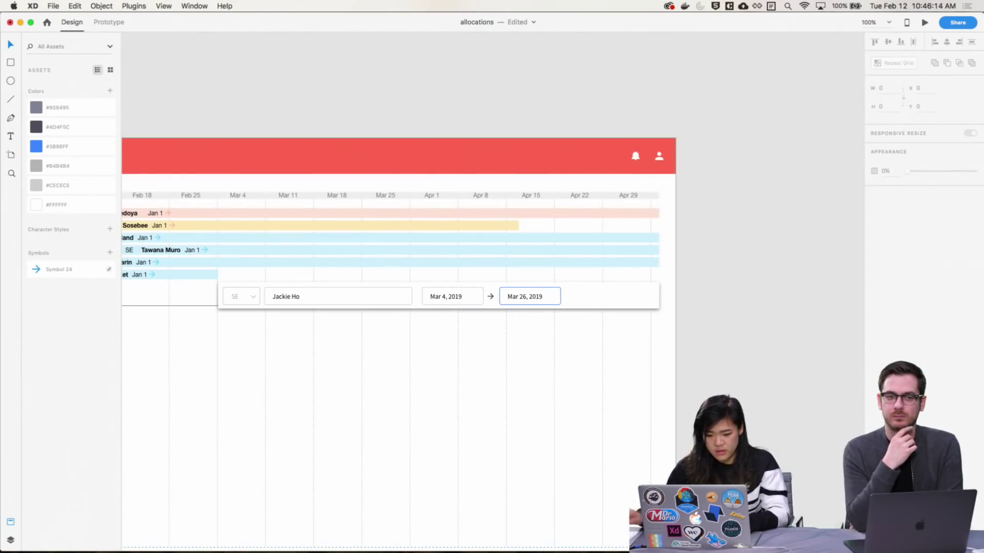
scroll(501, 285, "left", 5)
scroll(501, 286, "down", 2)
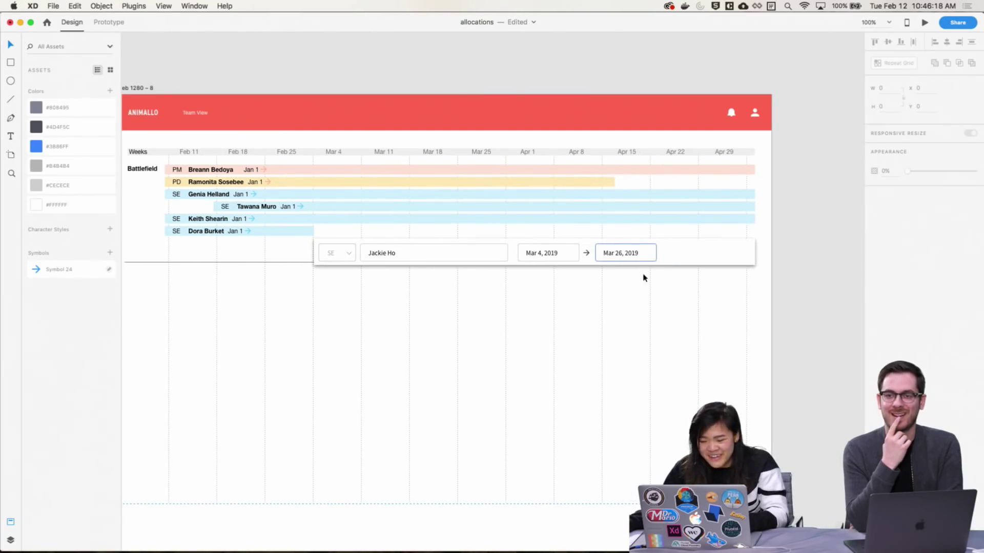
left_click(648, 261)
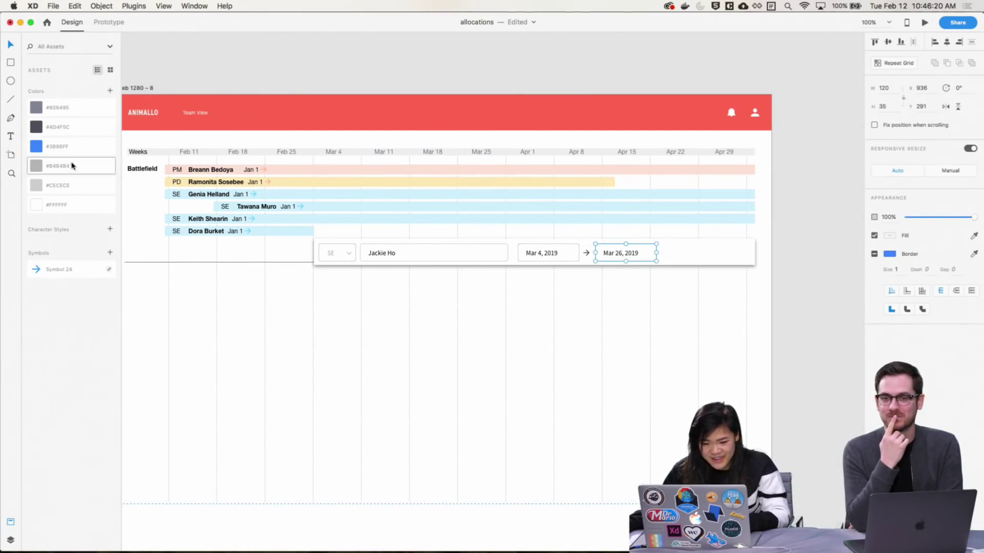
right_click(44, 182)
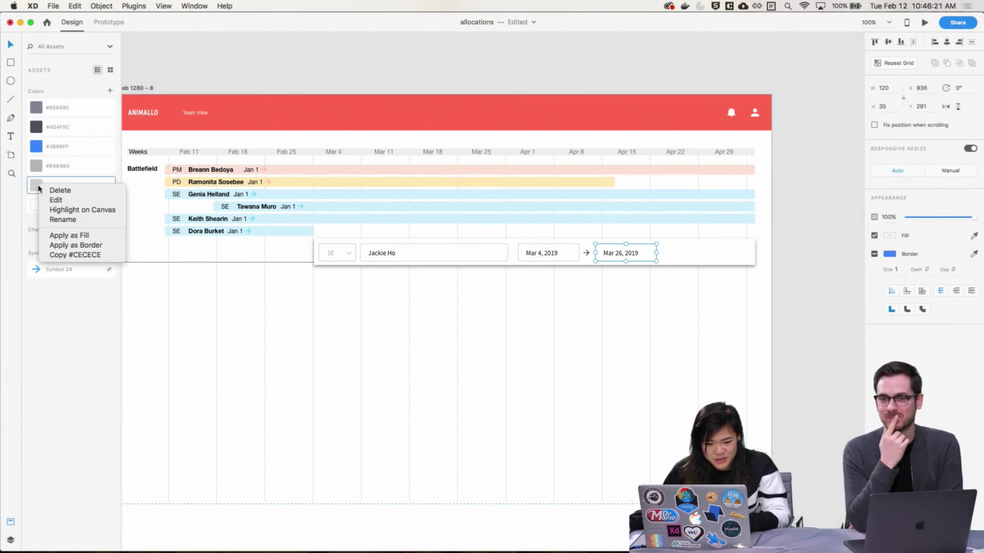
left_click(202, 270)
scroll(620, 379, "right", 3)
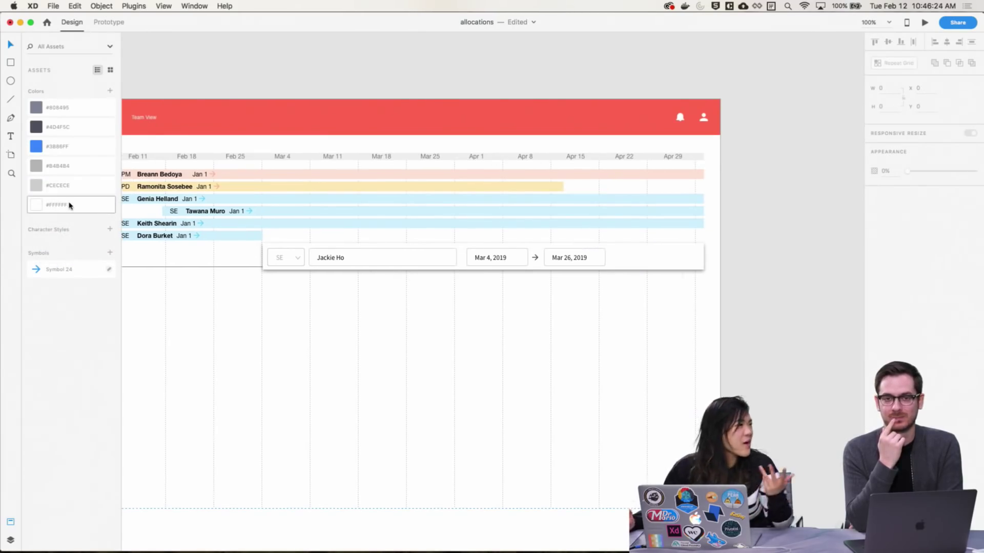
scroll(530, 467, "left", 6)
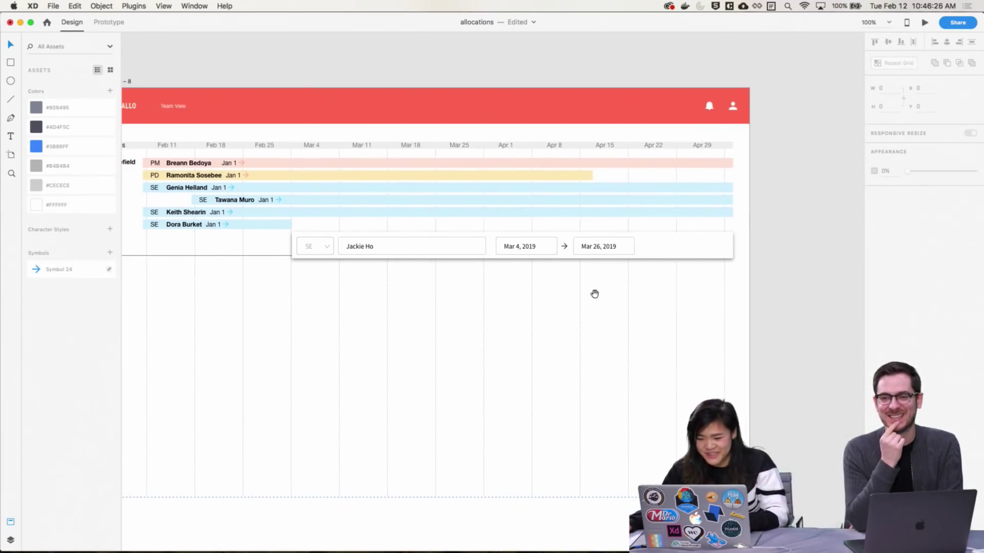
scroll(705, 281, "left", 4)
scroll(560, 235, "right", 7)
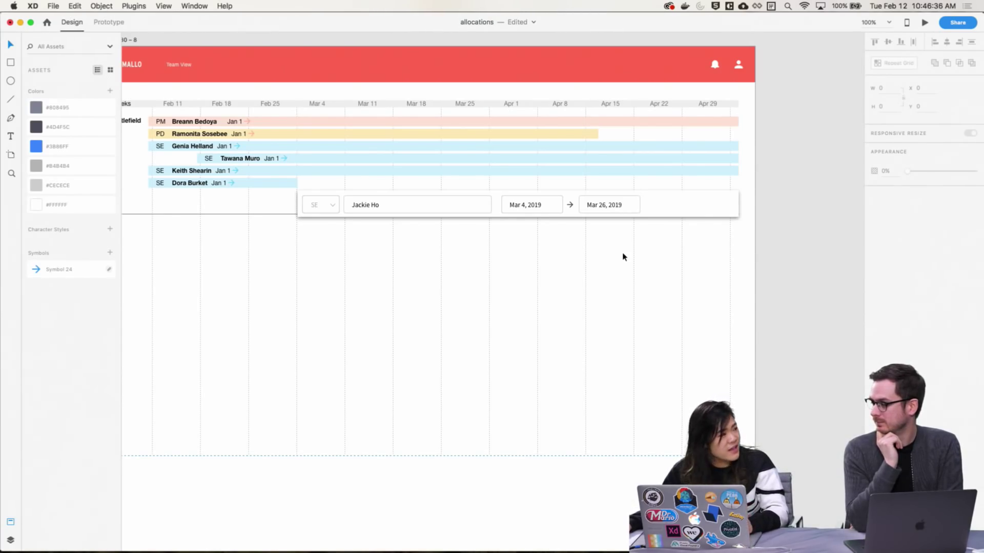
scroll(624, 256, "left", 4)
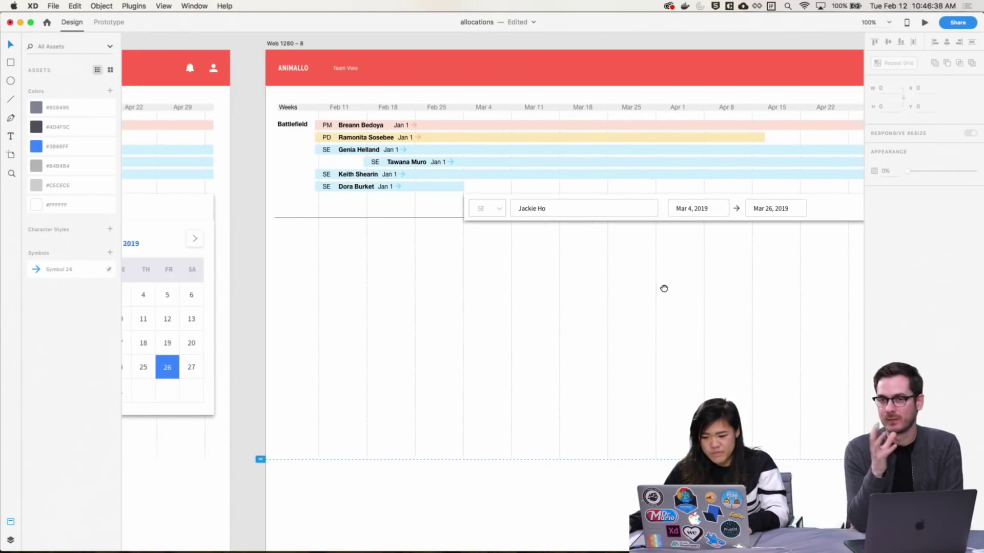
scroll(664, 288, "right", 4)
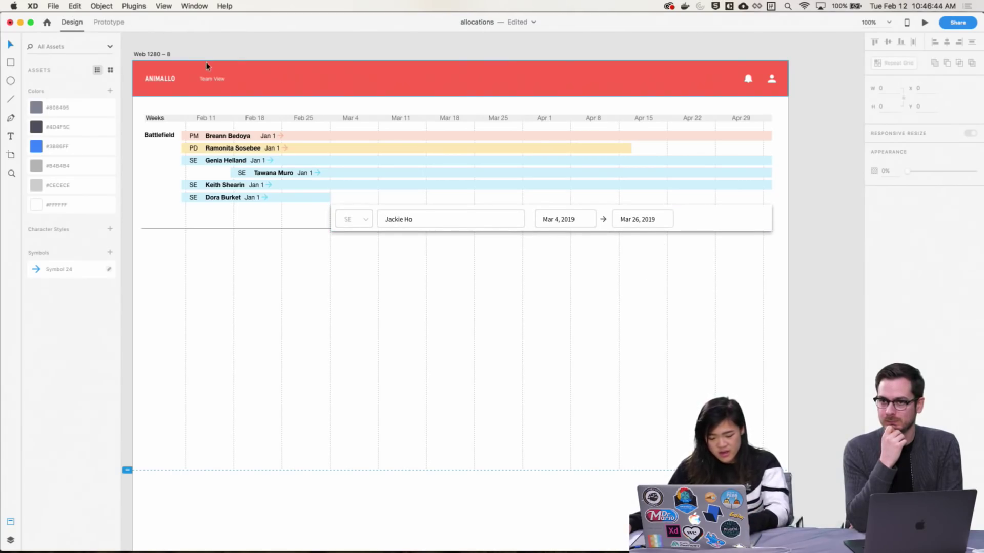
scroll(512, 279, "left", 5)
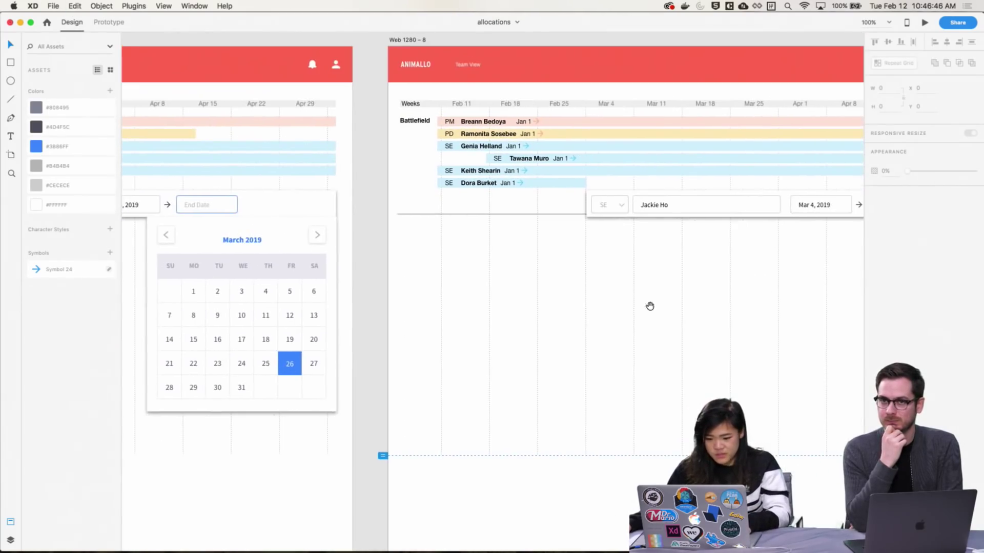
scroll(512, 256, "right", 5)
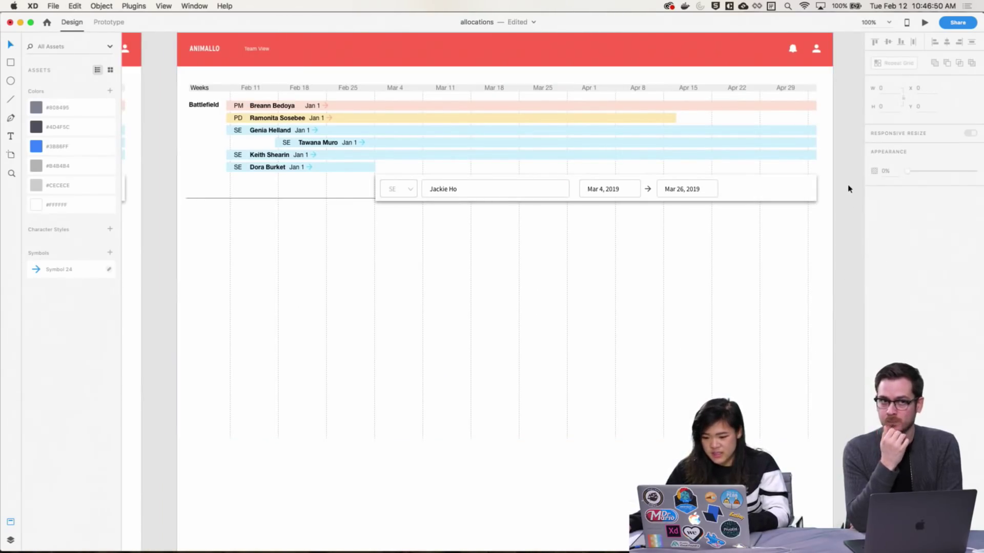
left_click(415, 190)
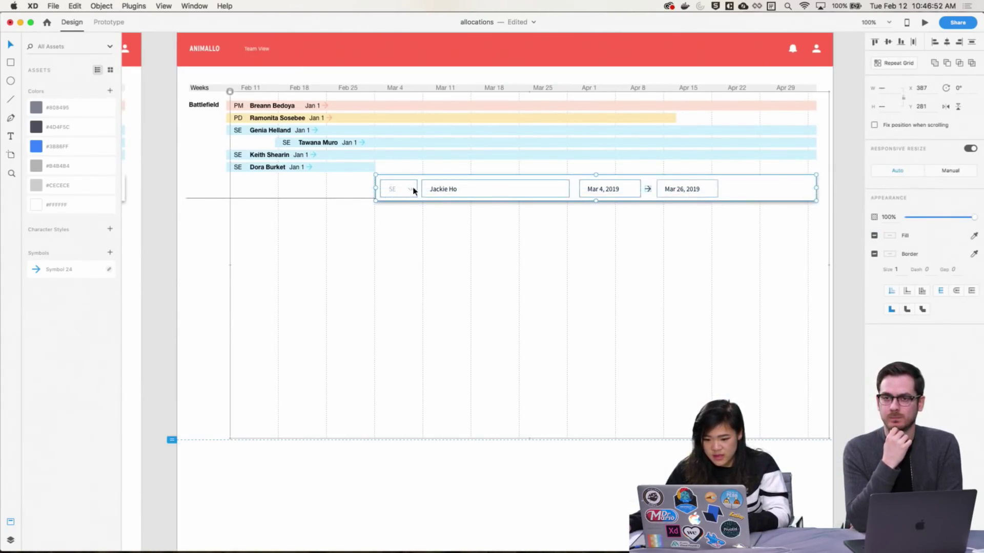
left_click_drag(415, 189, 402, 275)
left_click(385, 225)
Zoom in on the Battlefield rows, then return the view to 100%
scroll(429, 176, "up", 2)
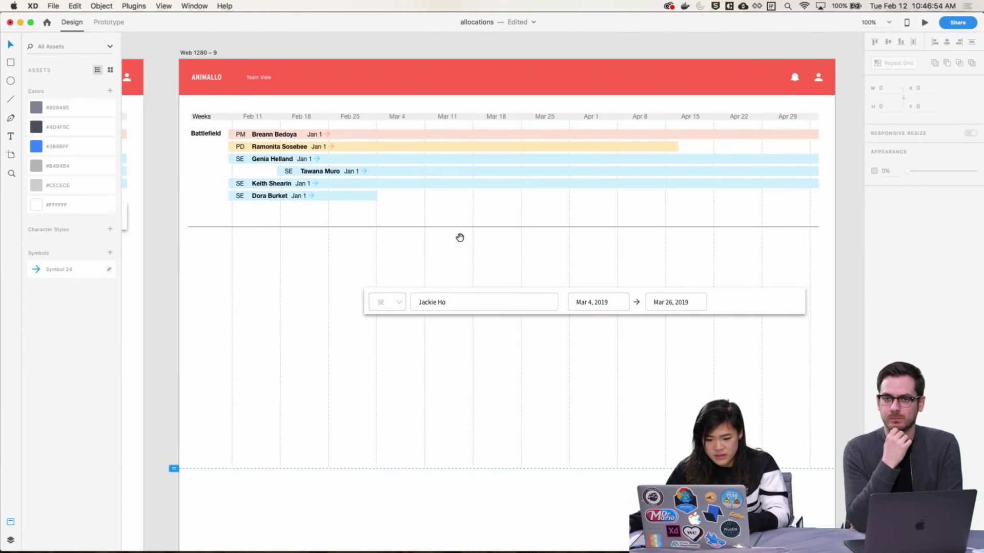
left_click_drag(200, 146, 327, 179)
left_click_drag(339, 188, 489, 258)
scroll(536, 230, "down", 10)
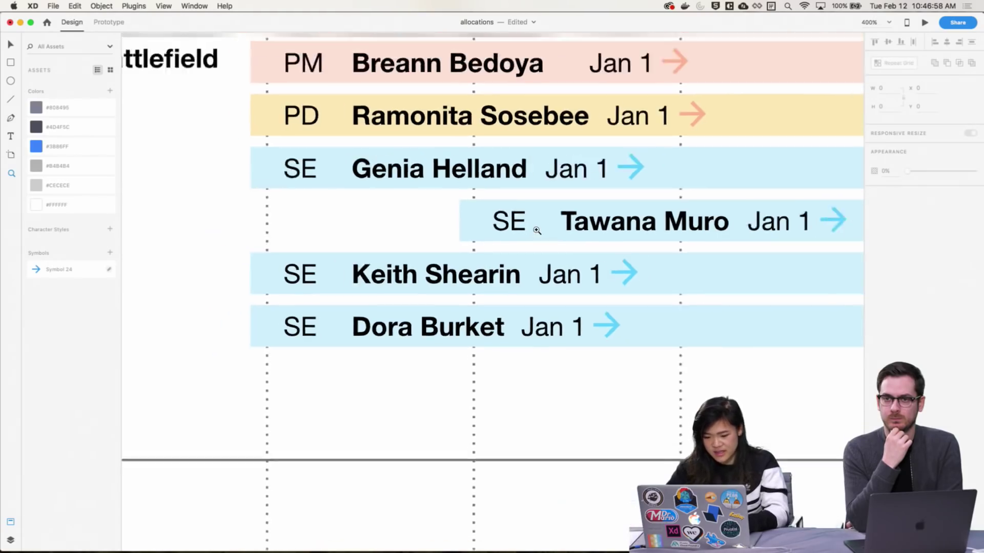
left_click_drag(443, 238, 556, 312)
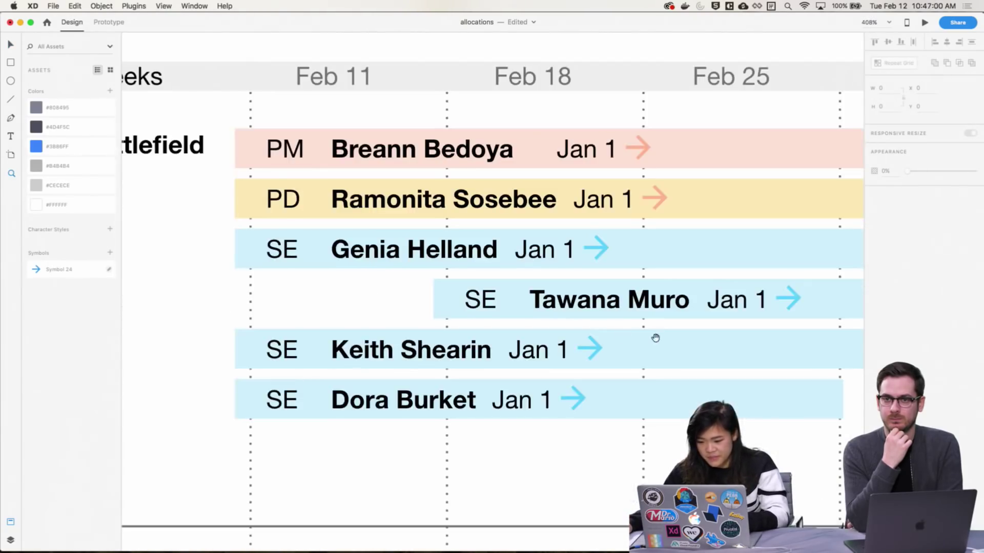
scroll(654, 336, "right", 5)
key("super+1")
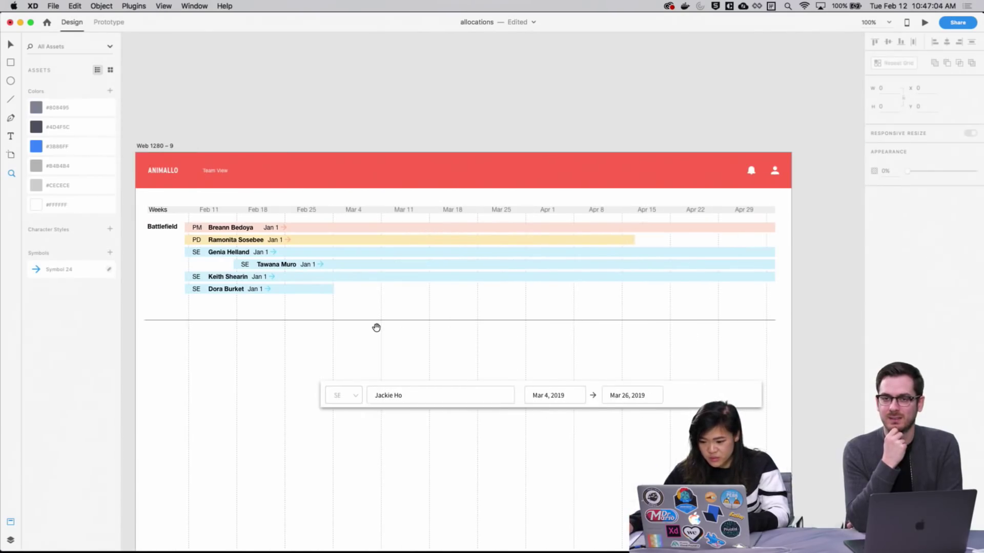
scroll(377, 327, "right", 20)
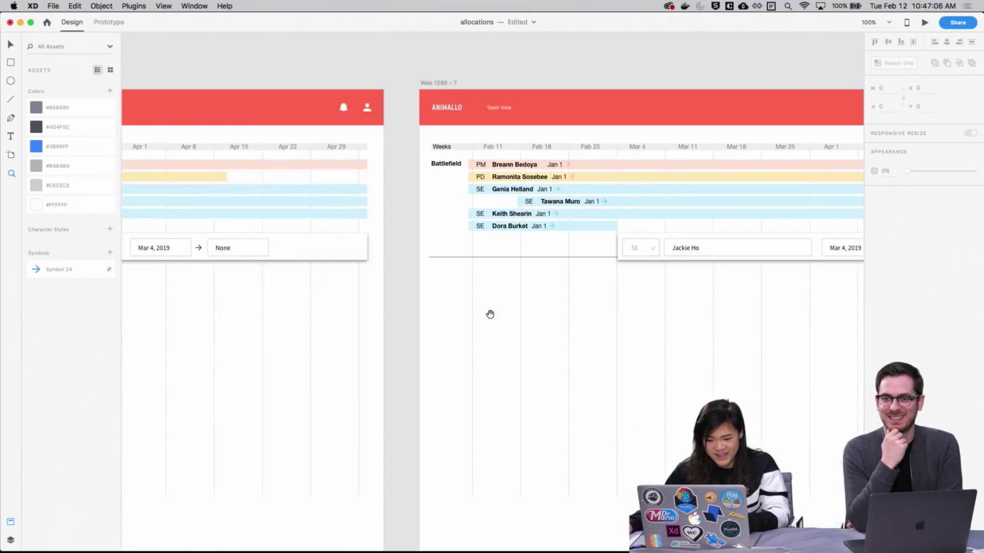
Marquee-select the six allocation bars and undo the pasted rows
scroll(490, 314, "right", 15)
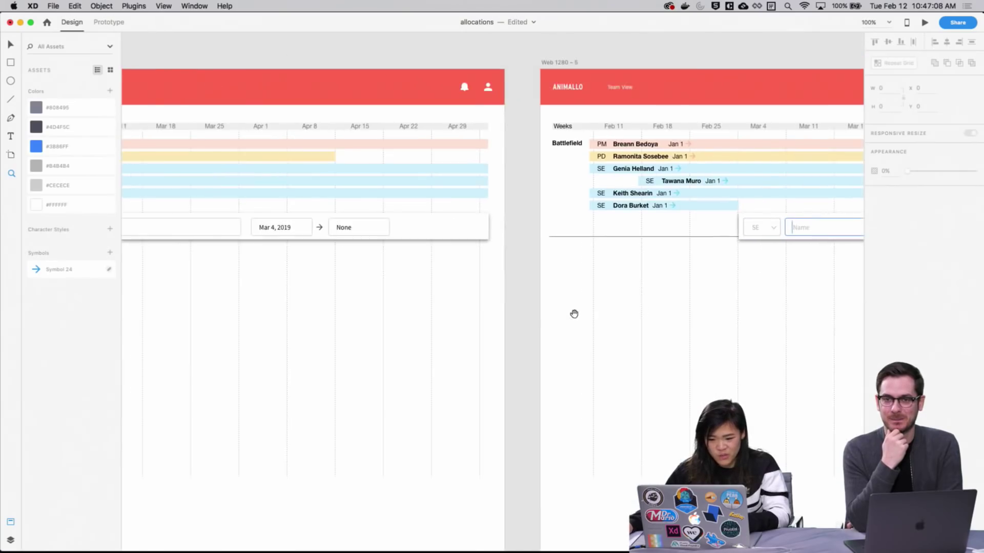
scroll(574, 314, "left", 10)
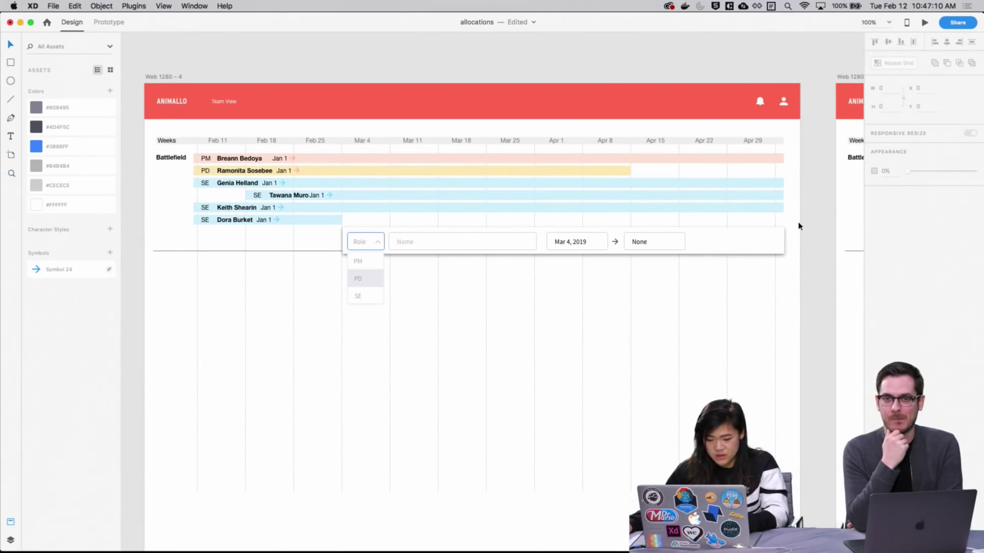
left_click_drag(798, 226, 198, 144)
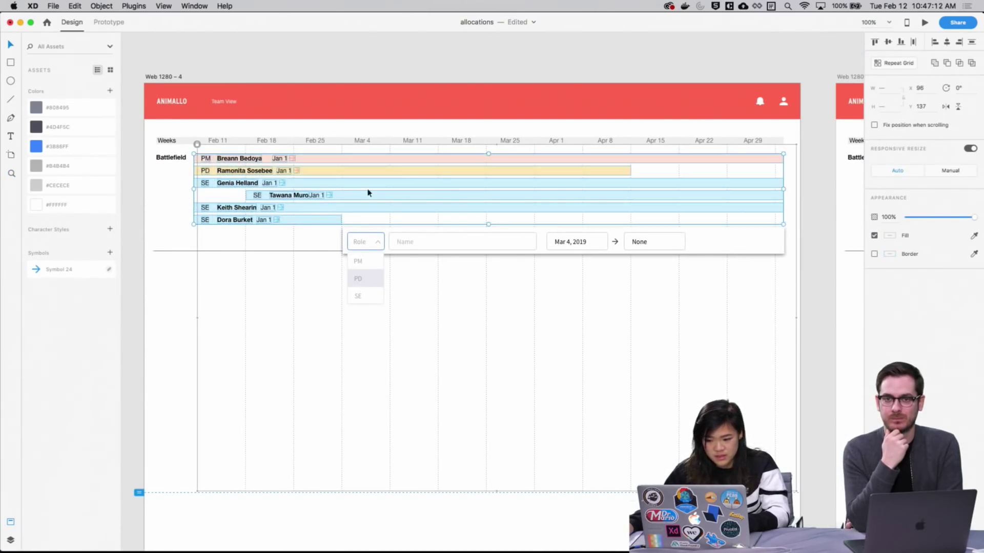
scroll(447, 345, "right", 3)
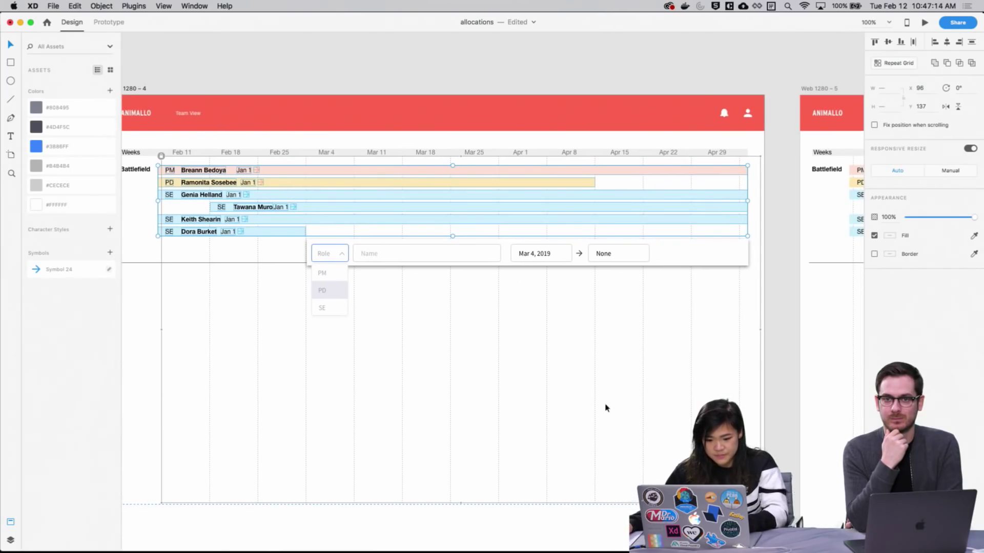
left_click_drag(606, 408, 544, 412)
scroll(494, 395, "right", 15)
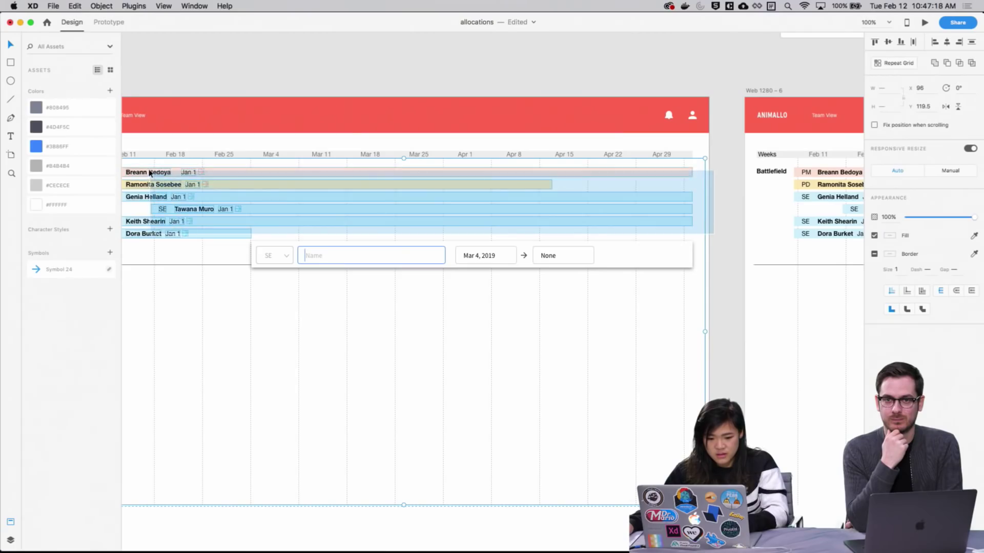
key("super+z")
scroll(351, 320, "right", 15)
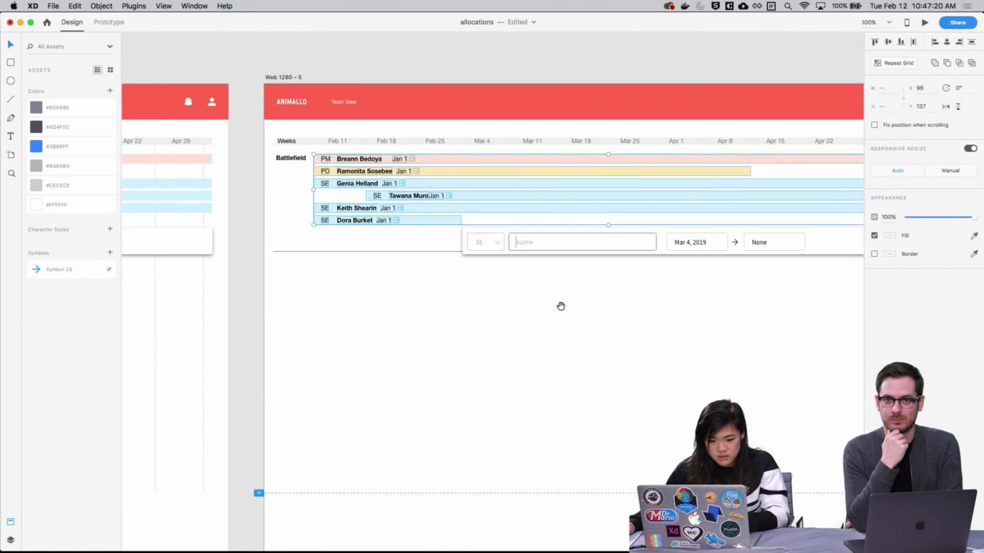
key("super+z")
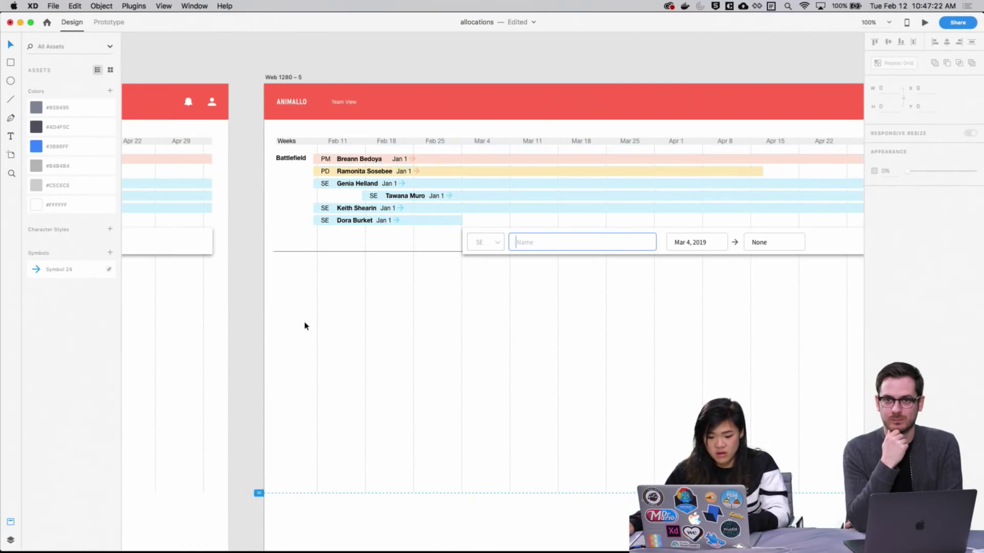
Delete the whole allocation rows grid, then undo to restore it
right_click(317, 320)
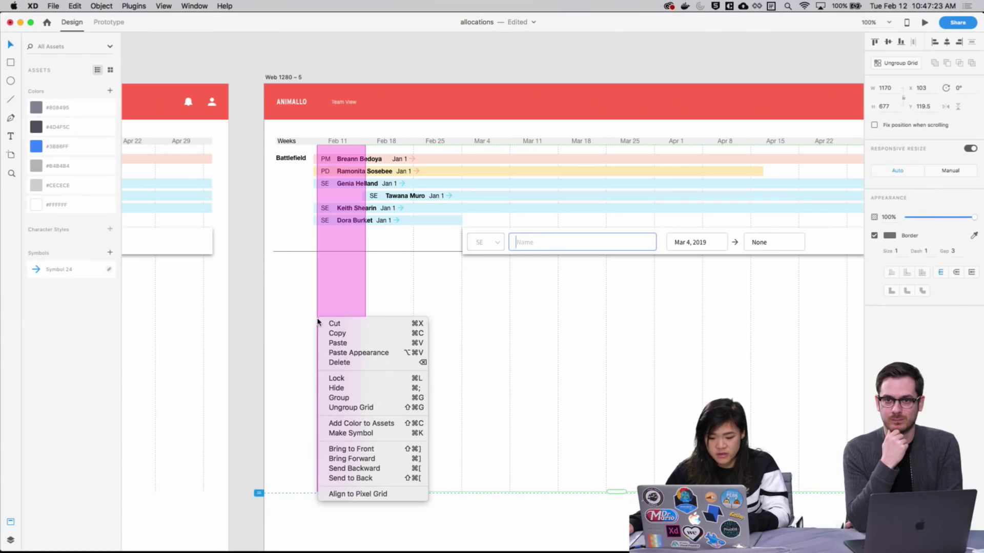
left_click(349, 379)
left_click(468, 171)
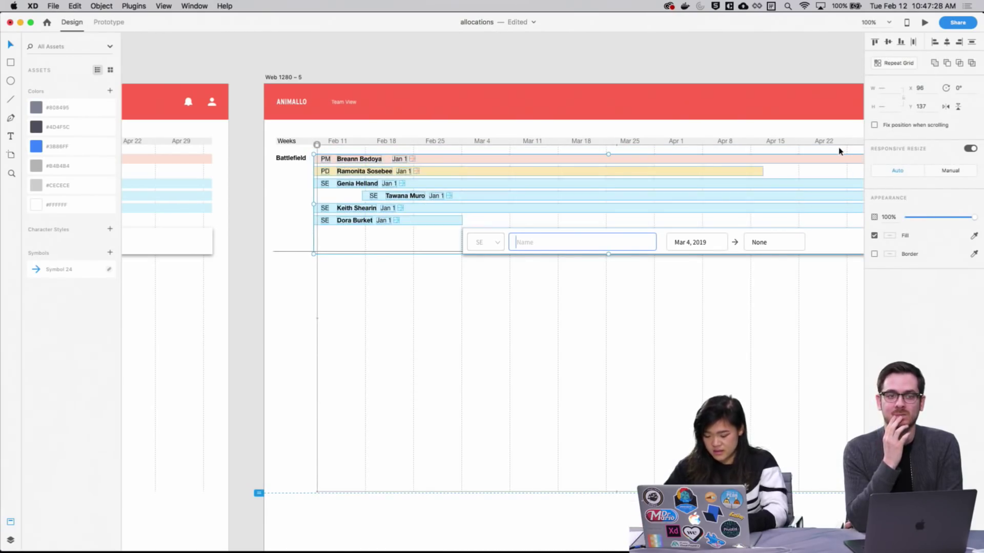
key("Delete")
key("super+z")
key("super+shift+z")
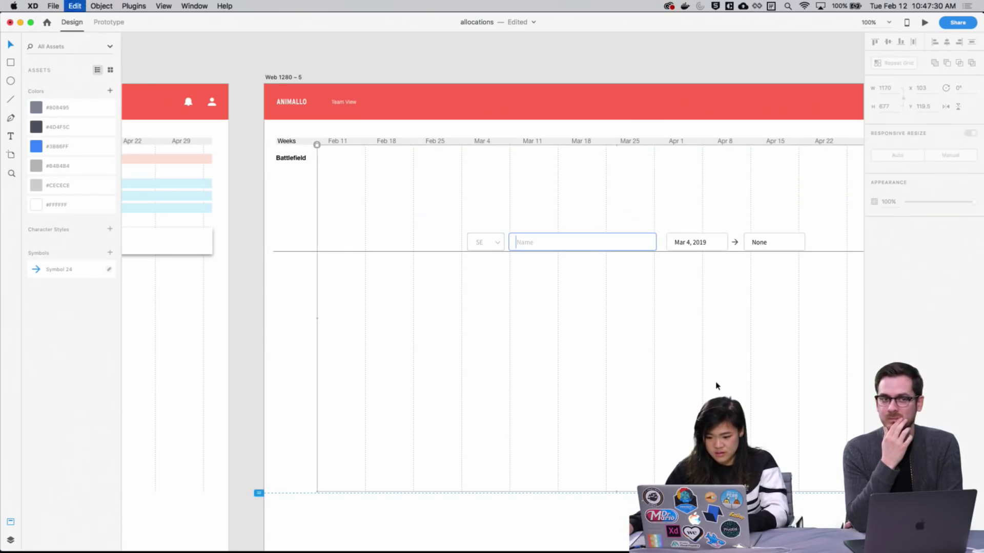
scroll(533, 374, "left", 8)
key("super+z")
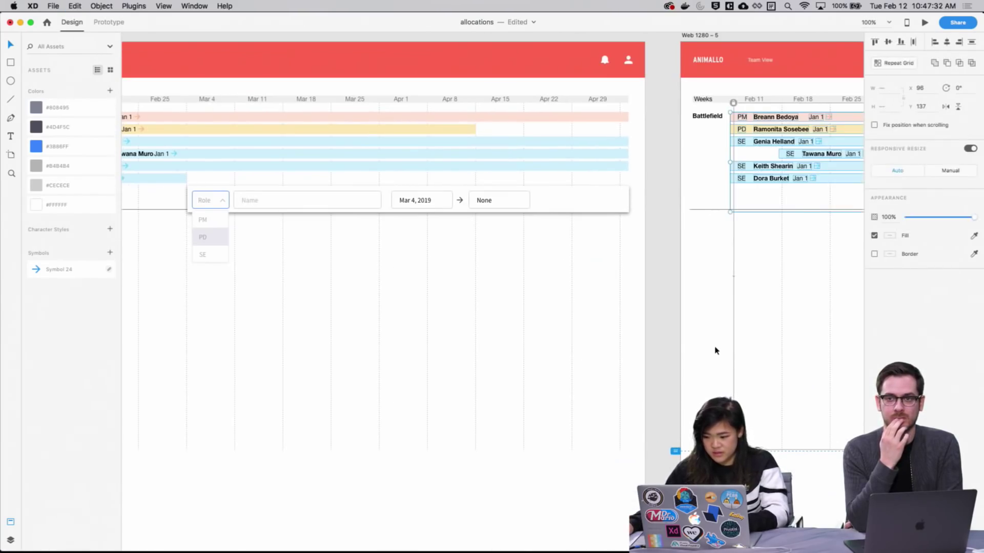
Delete the allocation rows grid once more and undo the deletion
scroll(661, 341, "right", 7)
scroll(606, 336, "right", 8)
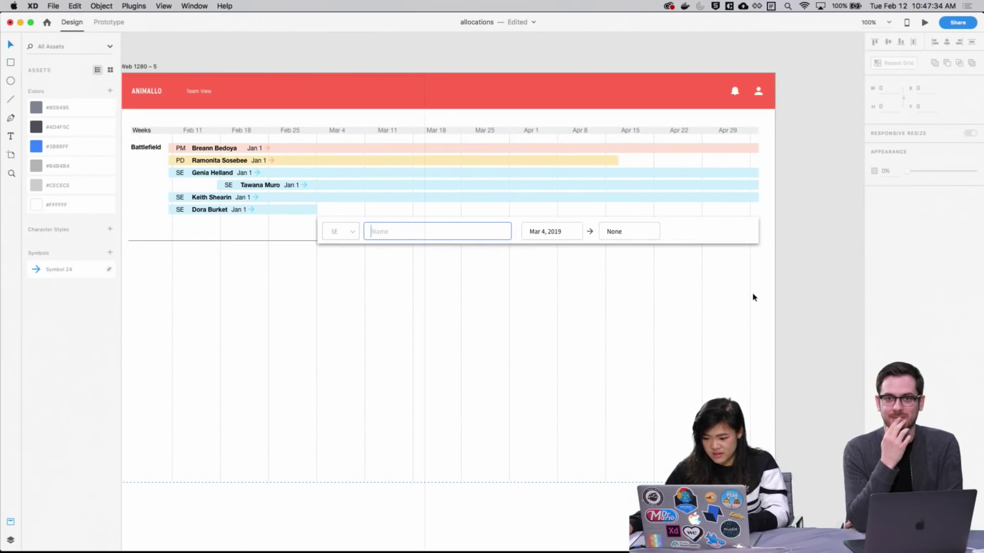
scroll(461, 179, "left", 1)
left_click(219, 149)
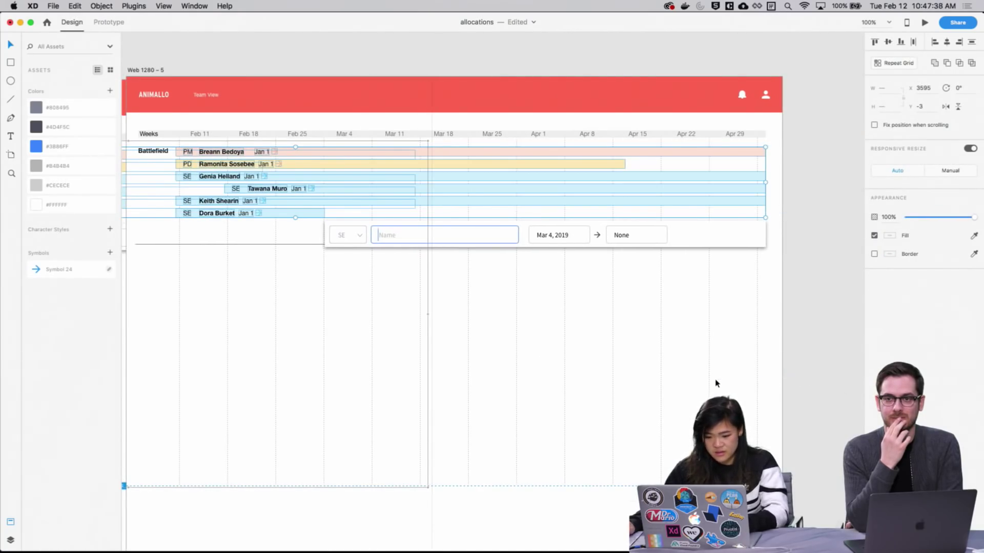
key("Delete")
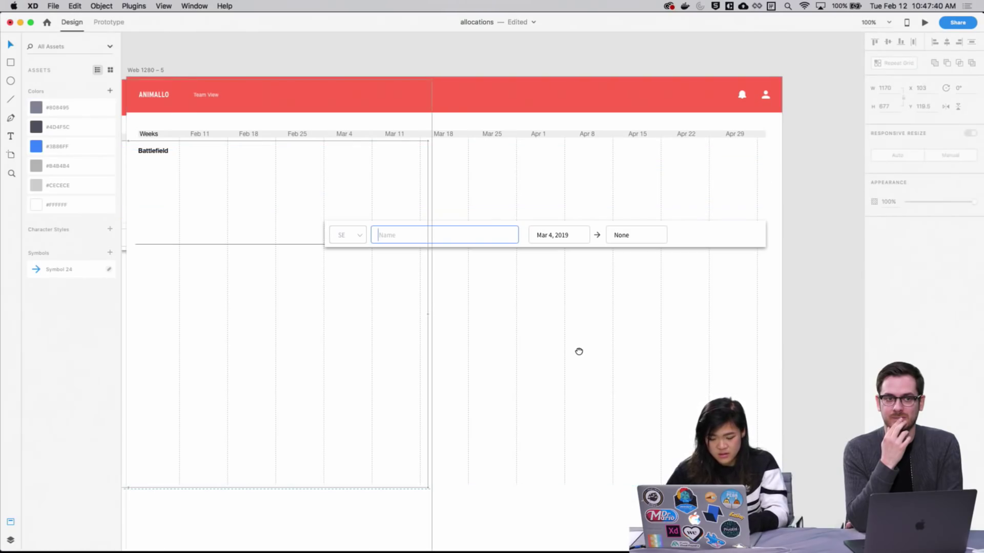
left_click_drag(579, 351, 457, 402)
key("super+z")
key("super+z")
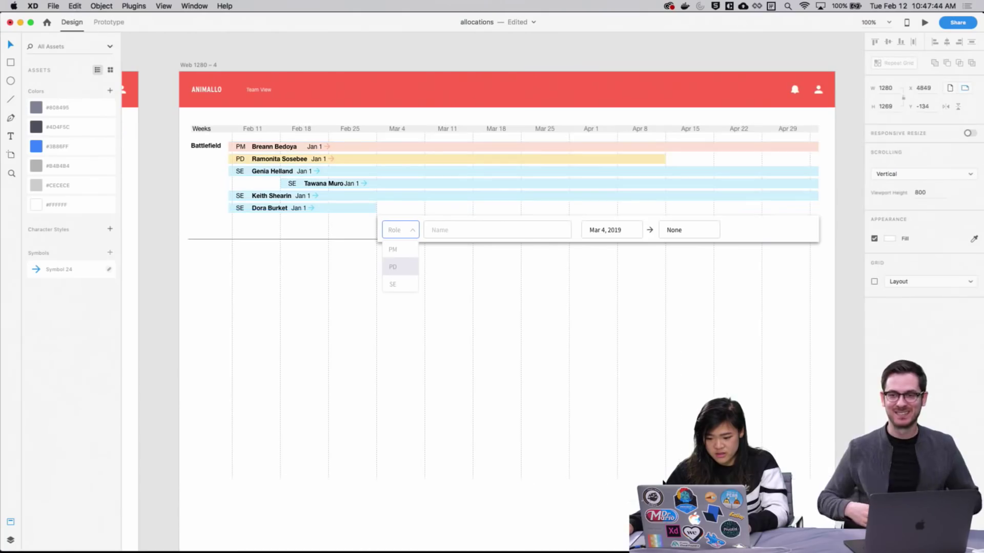
Inspect the locked timeline grid's options and marquee-select the allocation rows
scroll(431, 406, "right", 1)
scroll(533, 228, "down", 5)
scroll(676, 261, "up", 5)
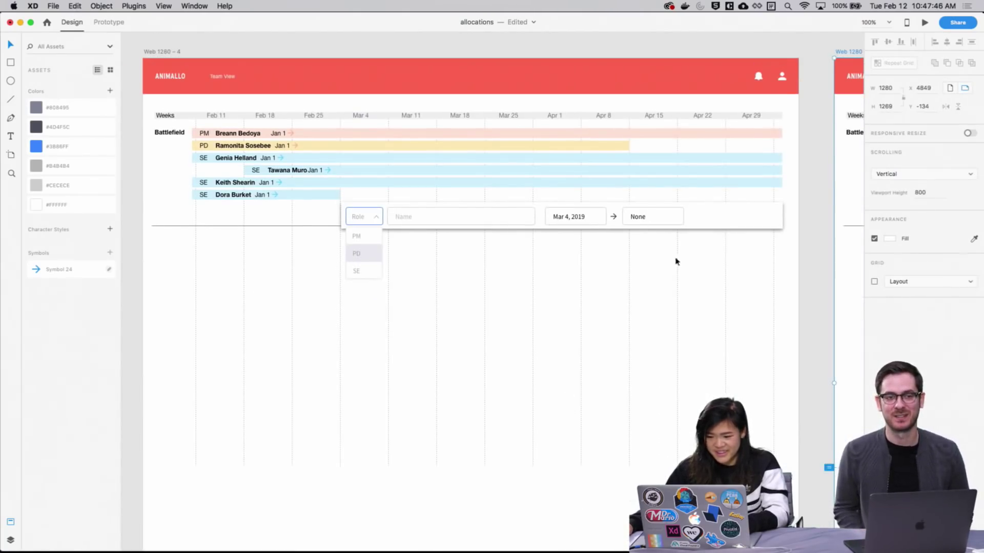
right_click(777, 267)
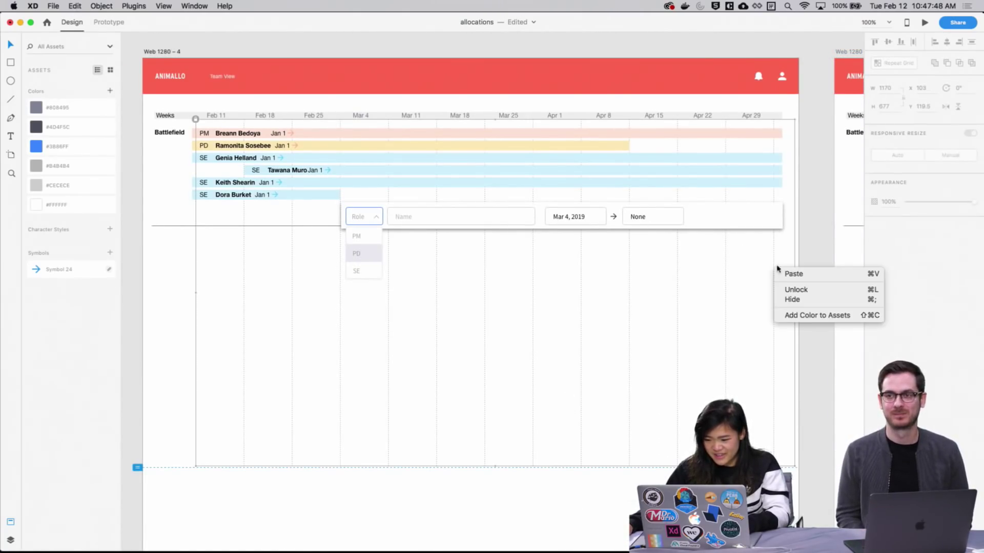
left_click(817, 217)
left_click_drag(815, 197, 399, 184)
scroll(200, 371, "right", 10)
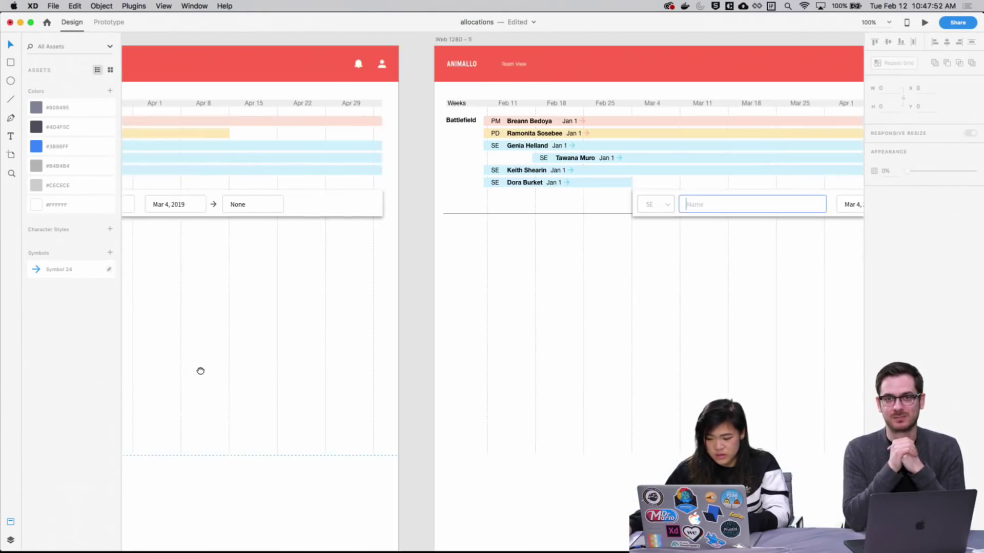
scroll(267, 346, "right", 8)
scroll(695, 222, "left", 15)
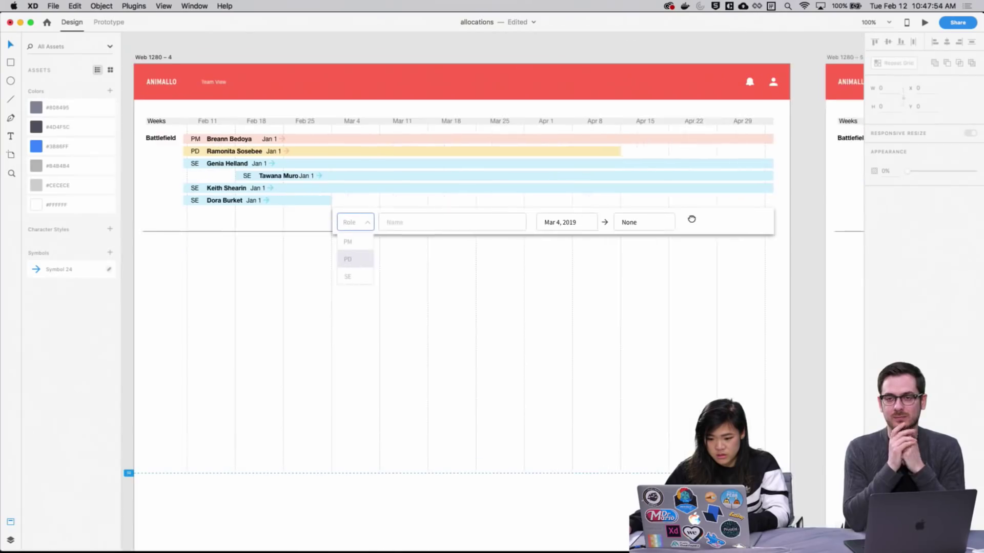
scroll(691, 220, "left", 2)
Marquee-select the allocation rows group on the following artboards
left_click_drag(809, 200, 207, 134)
left_click_drag(810, 337, 741, 340)
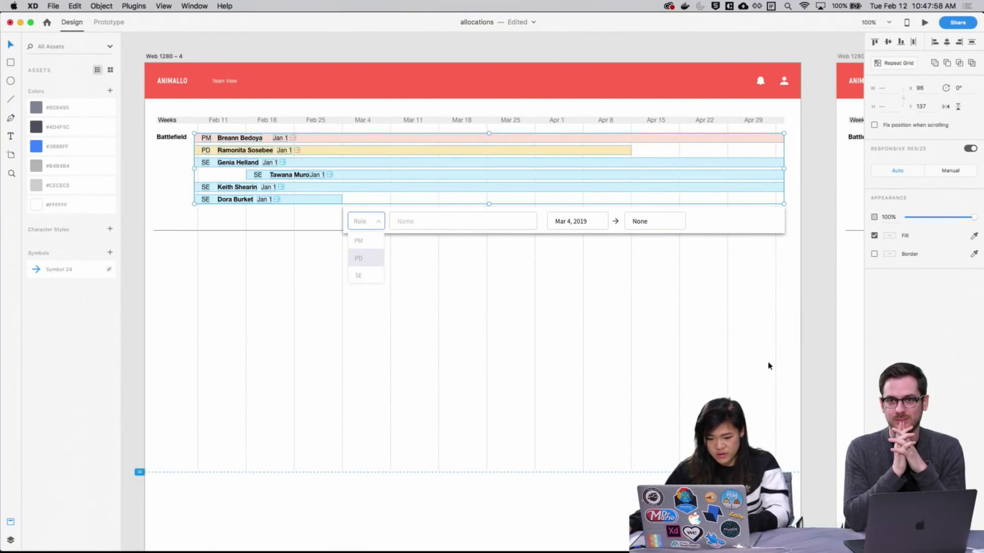
scroll(754, 341, "right", 15)
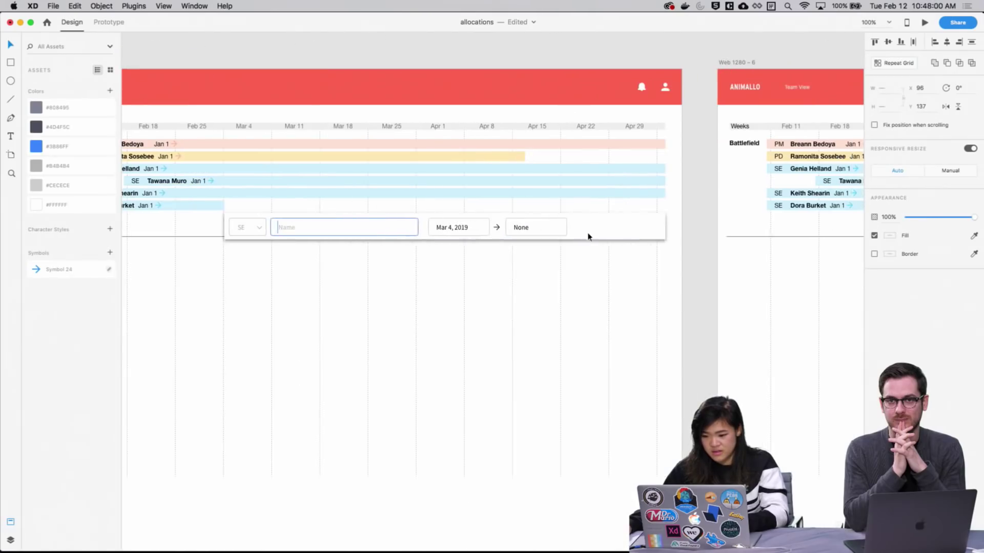
left_click_drag(730, 196, 128, 131)
left_click_drag(212, 297, 320, 286)
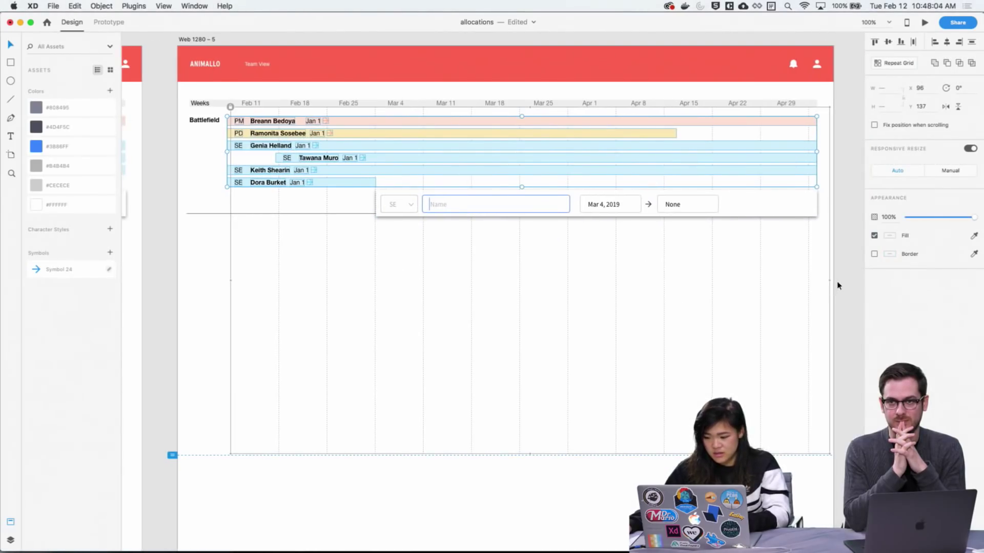
left_click_drag(838, 283, 808, 295)
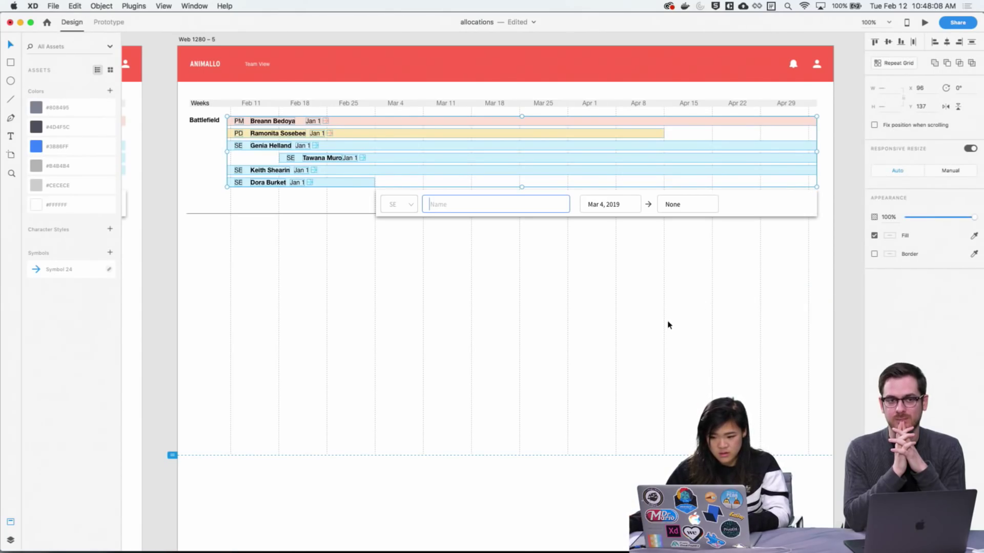
scroll(667, 325, "right", 15)
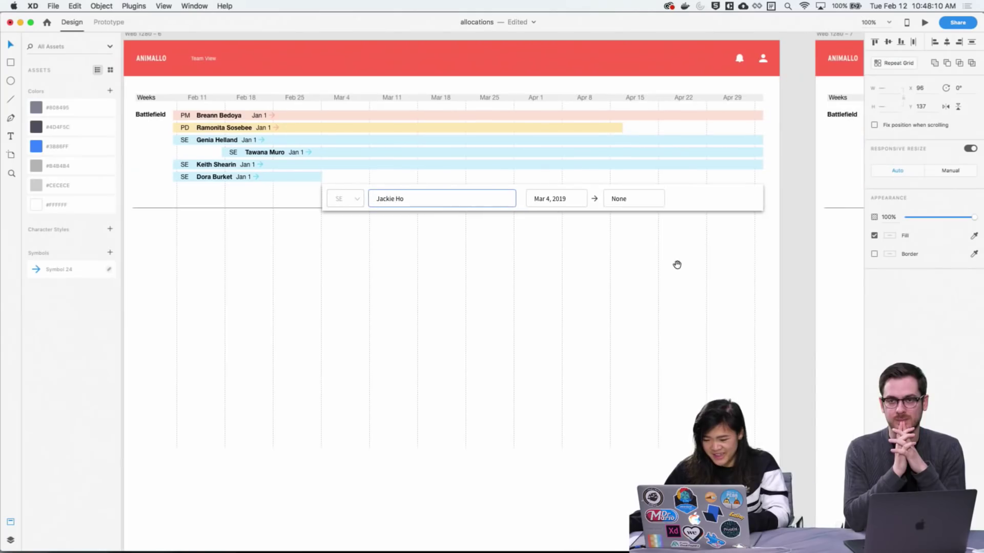
Select the allocation rows group, delete it and undo the deletion
left_click(764, 215)
left_click(795, 182)
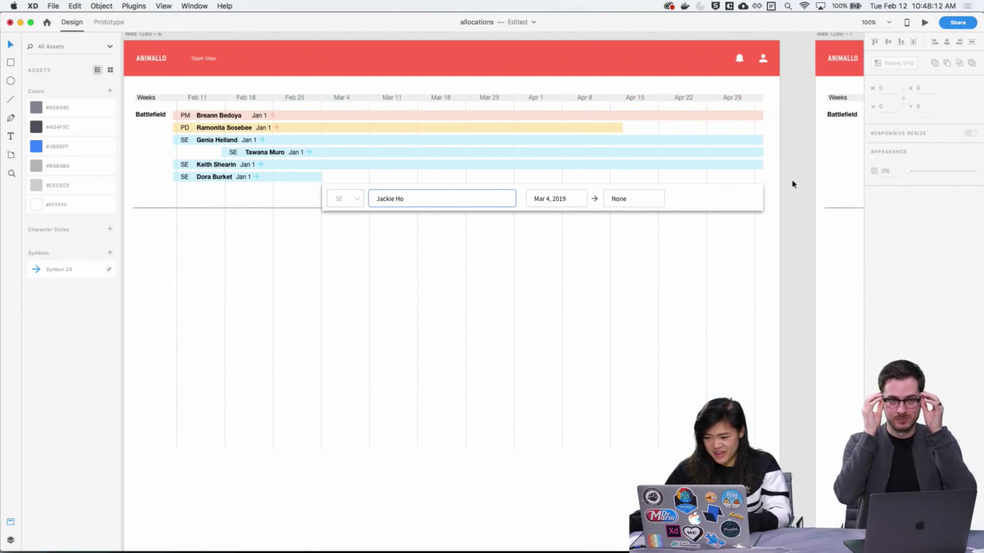
right_click(754, 300)
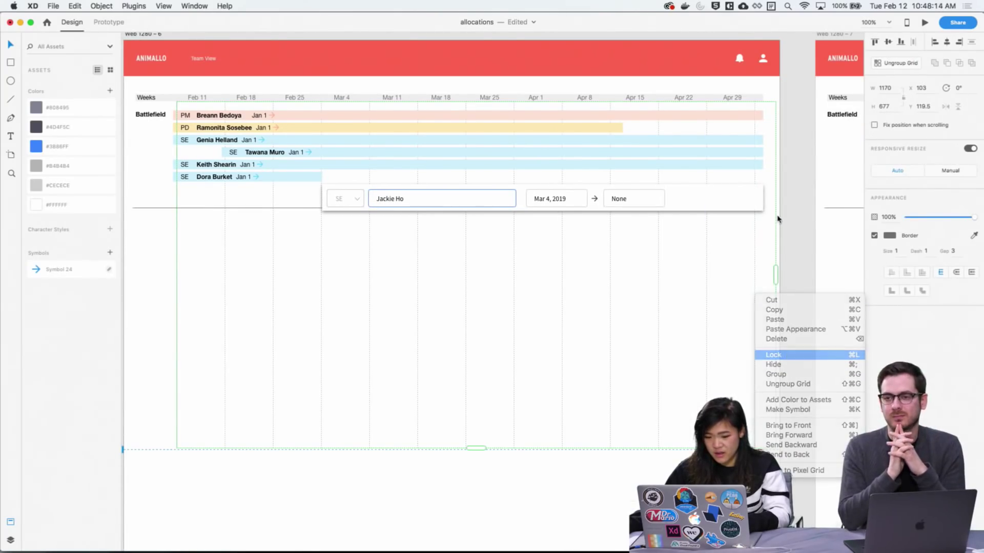
left_click(801, 203)
left_click_drag(792, 179, 181, 115)
key("Delete")
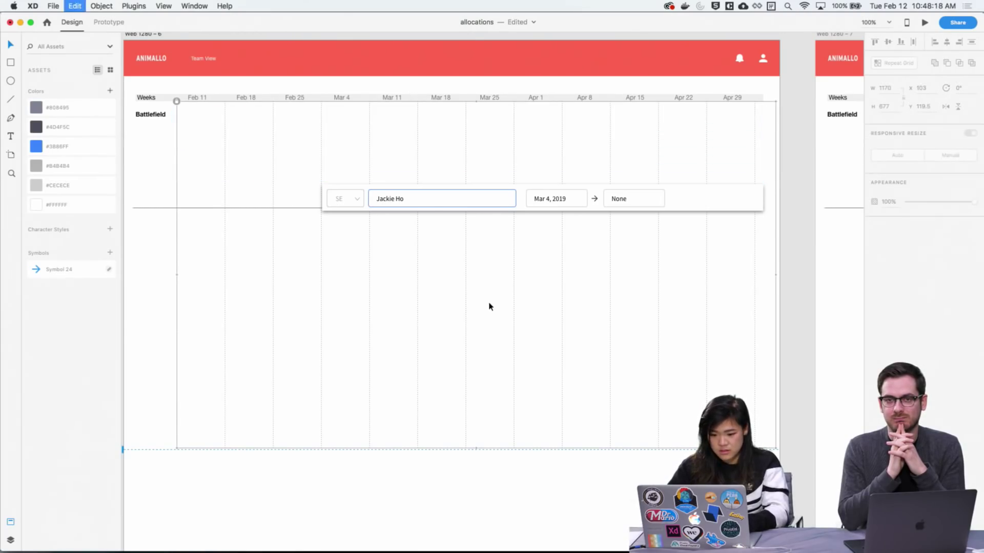
key("super+z")
On the next artboard, delete and restore the rows group, then pan to Web 1280 – 8
left_click_drag(505, 277, 263, 260)
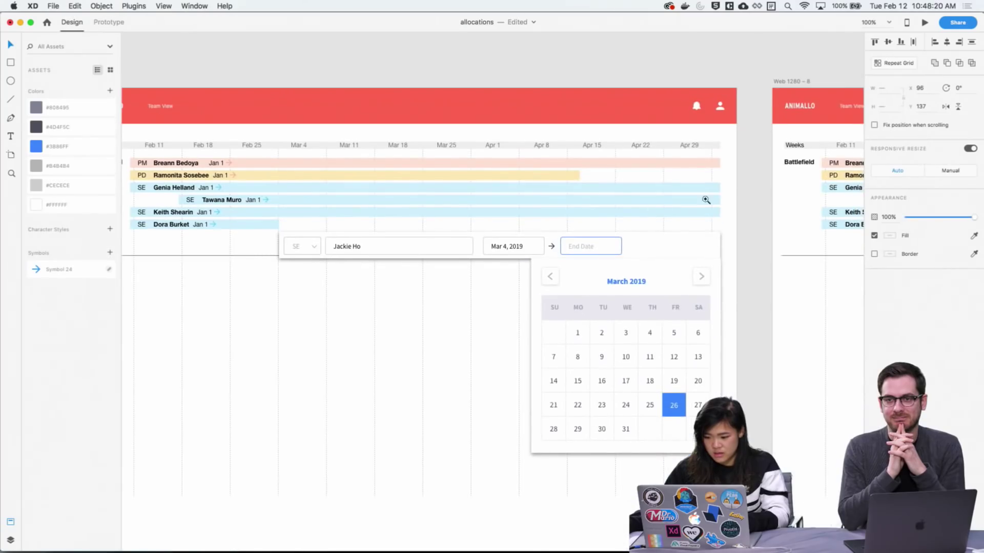
left_click_drag(725, 231, 145, 156)
key("Delete")
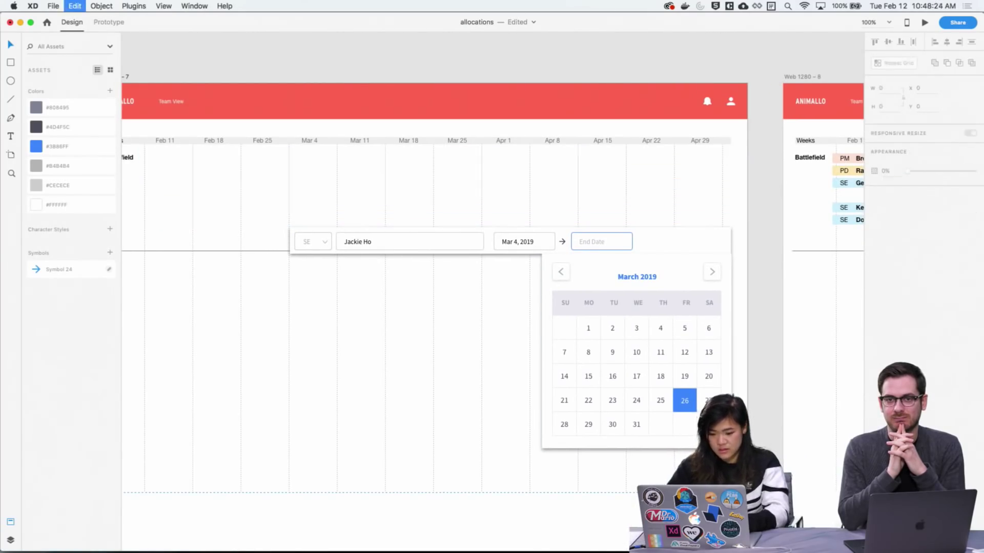
key("super+z")
scroll(613, 466, "right", 10)
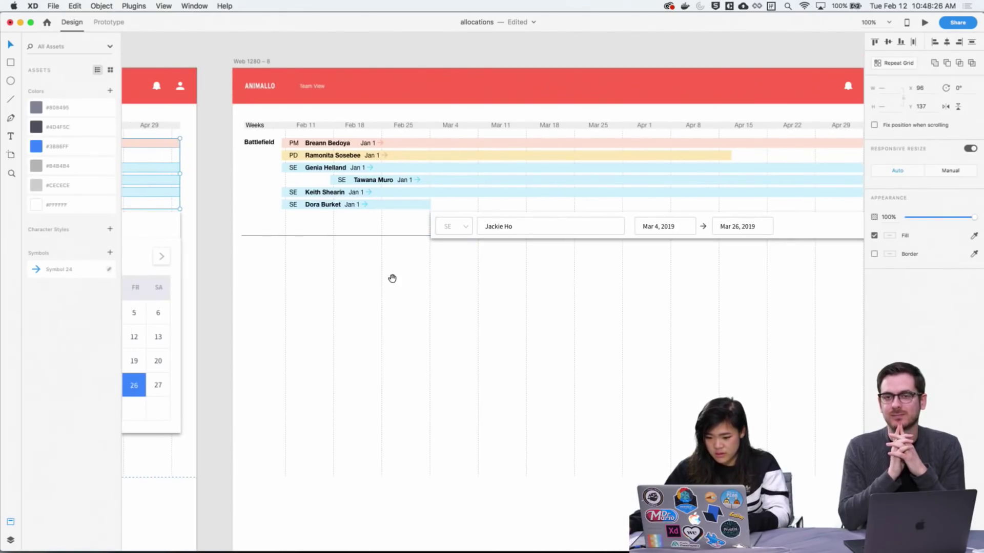
scroll(569, 214, "right", 8)
left_click_drag(695, 192, 749, 194)
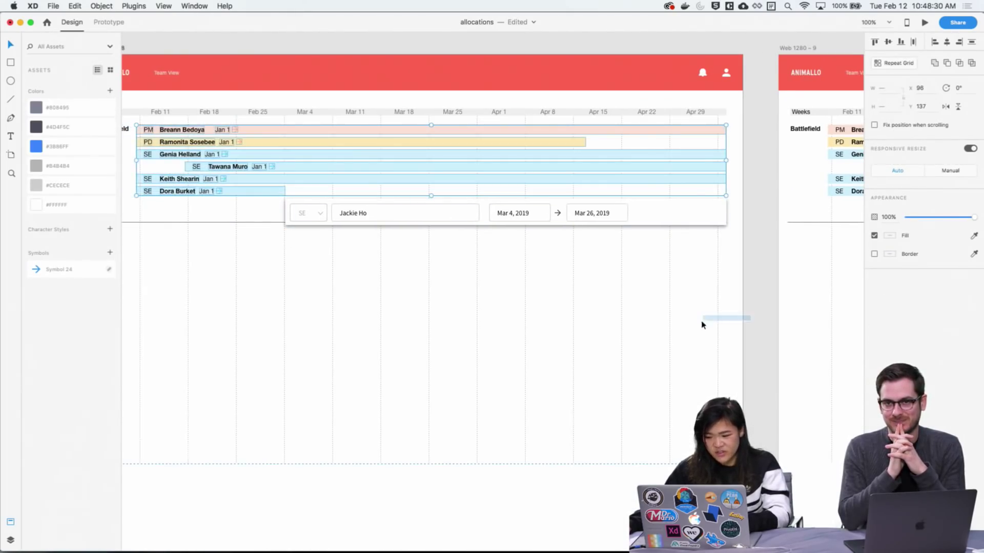
Marquee-select the six allocation bar rows on the last artboard
left_click_drag(701, 324, 461, 253)
left_click_drag(741, 214, 771, 206)
left_click_drag(649, 280, 674, 257)
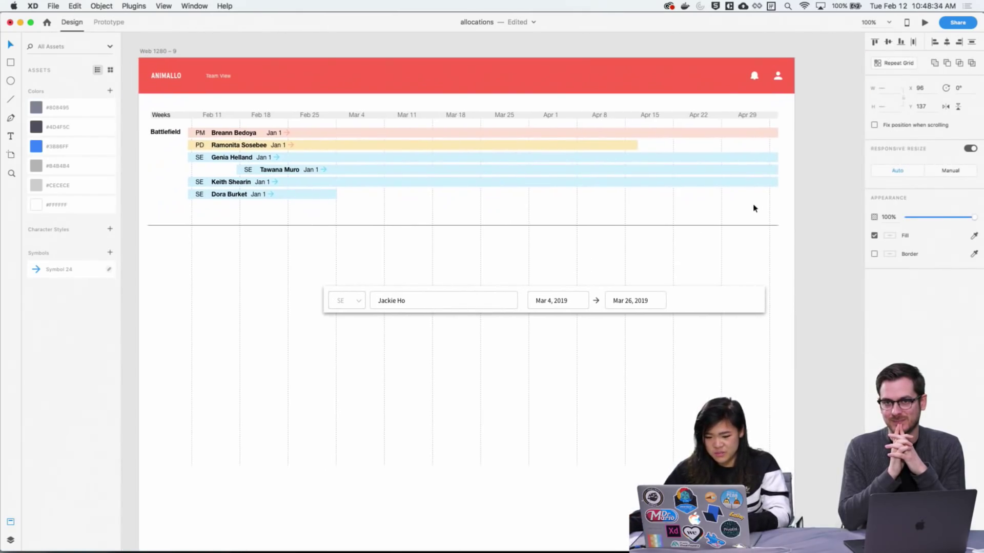
left_click_drag(797, 209, 191, 114)
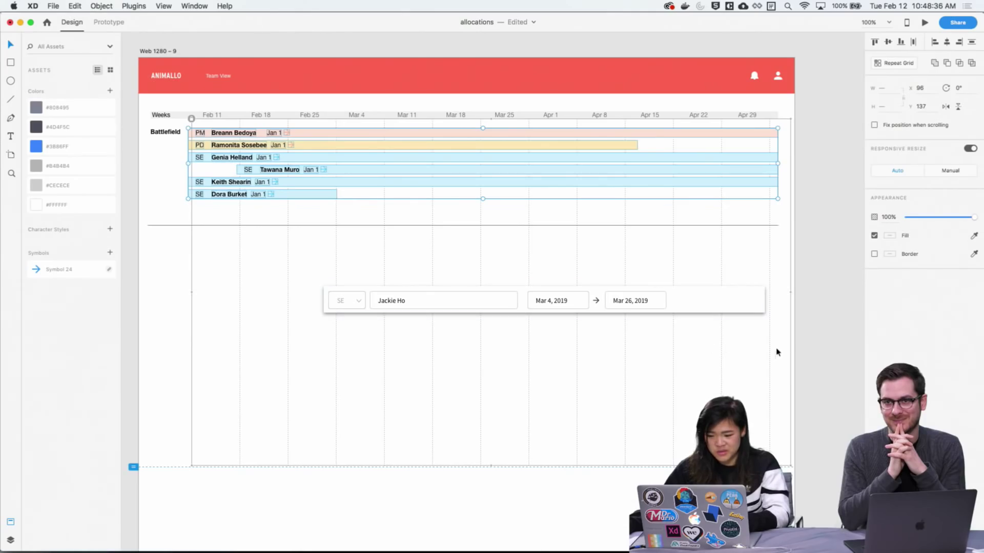
key("super+shift+p")
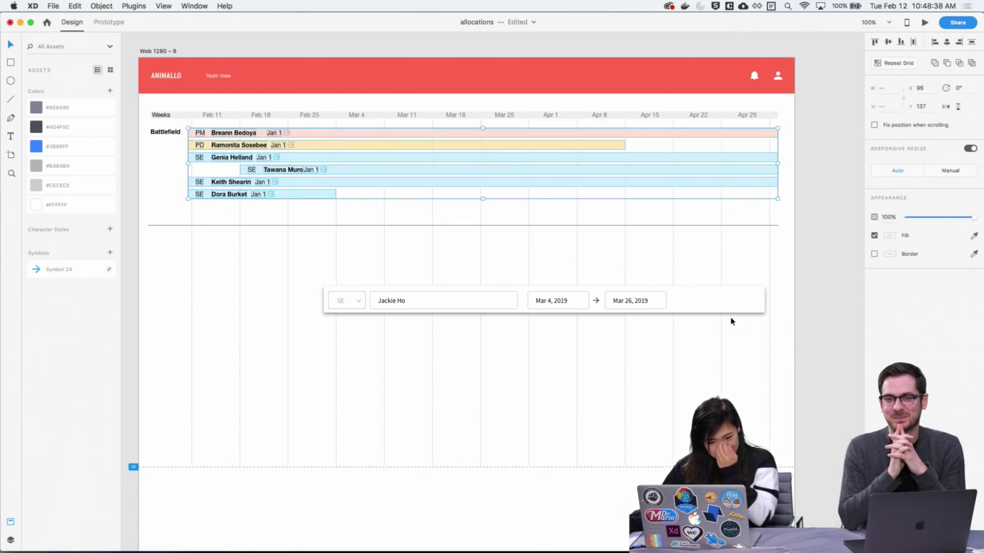
left_click(779, 407)
scroll(717, 385, "left", 5)
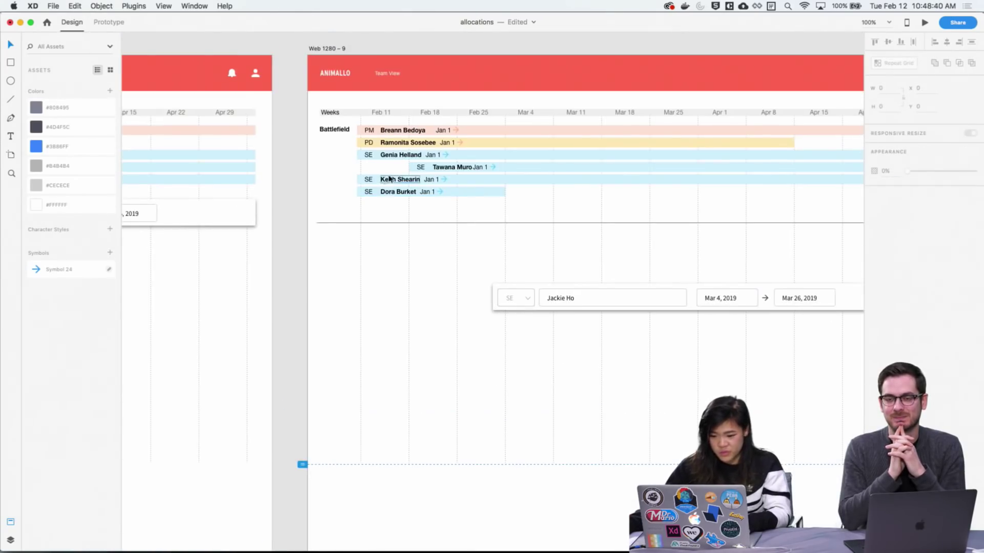
left_click(421, 170)
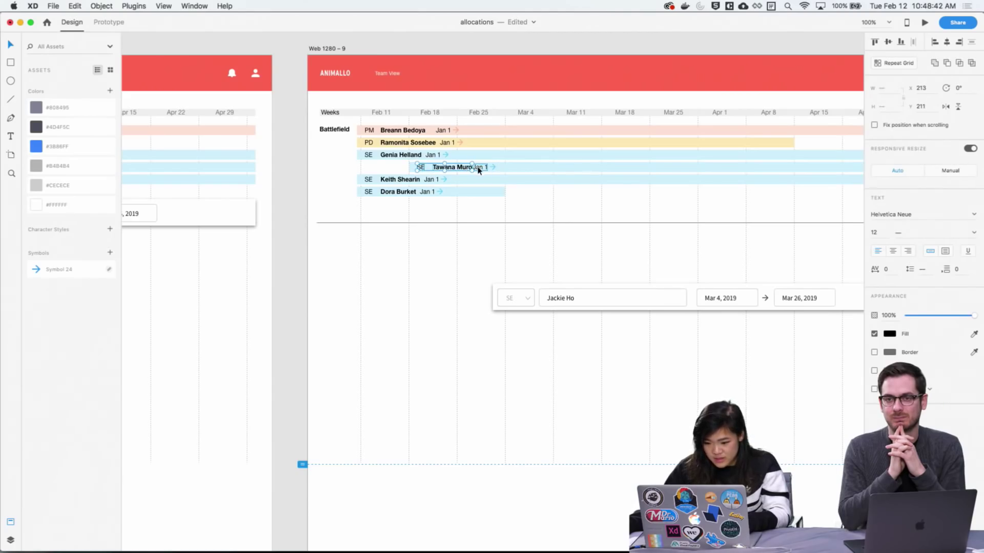
key("Escape")
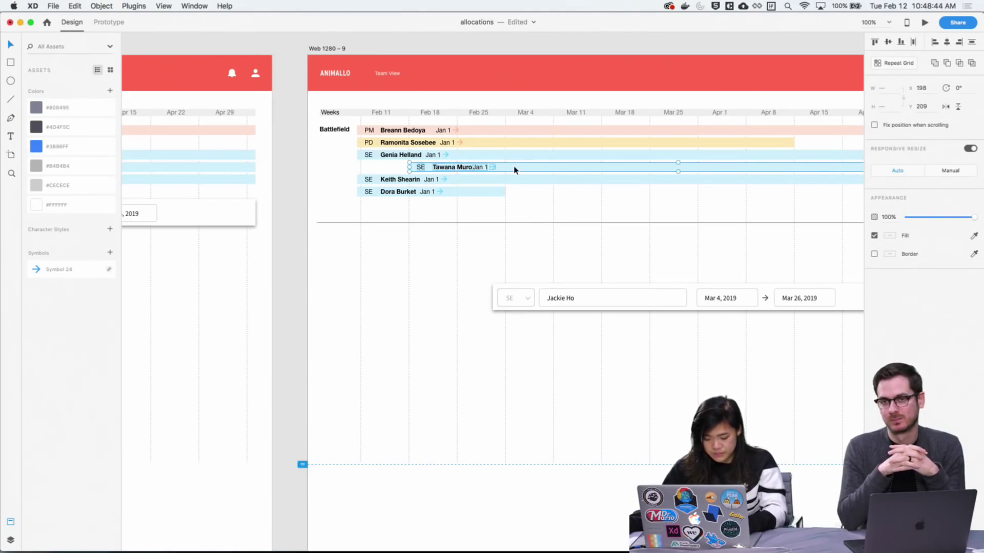
left_click_drag(524, 173, 620, 209)
scroll(594, 272, "right", 3)
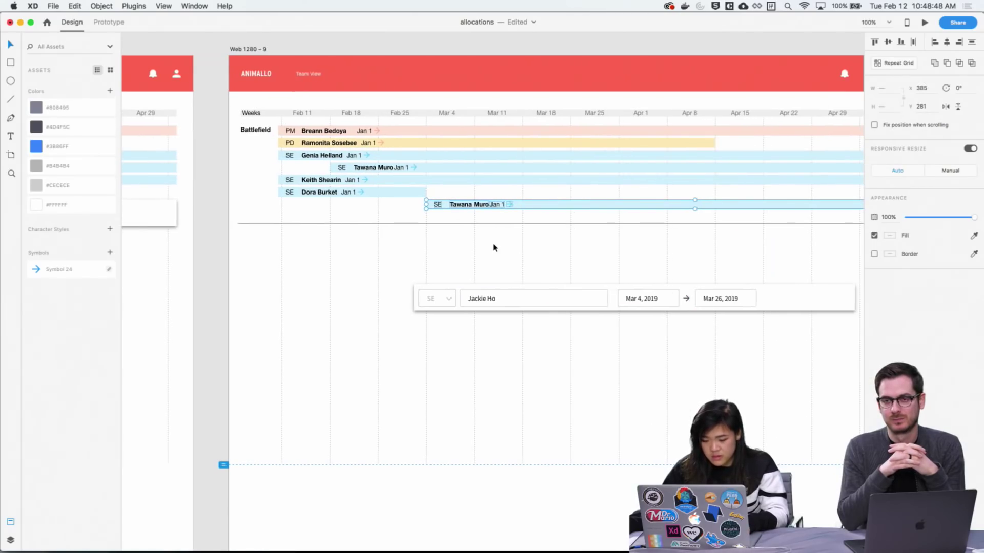
key("z")
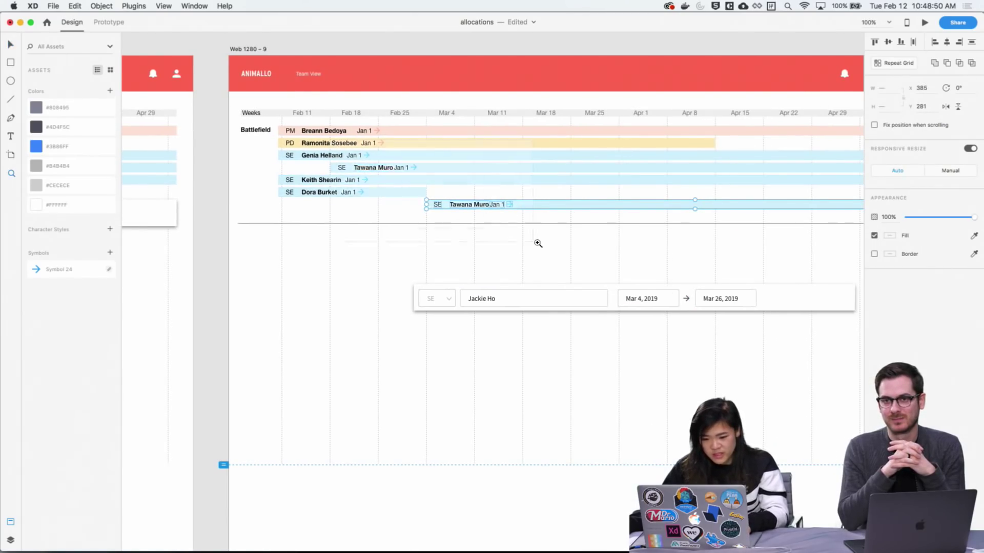
scroll(533, 241, "up", 5)
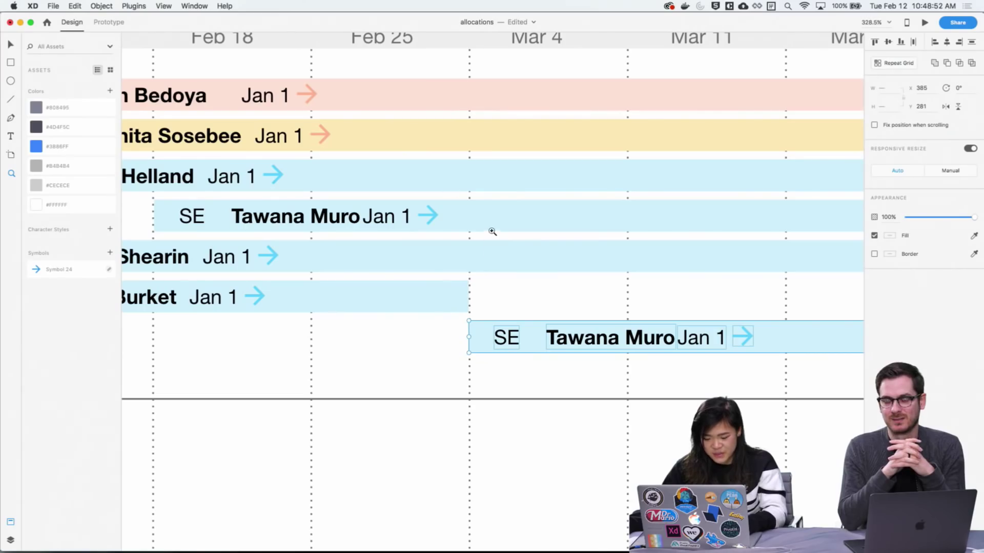
Replace the person's name in the copied row with the new team member's name
scroll(441, 320, "down", 7)
scroll(441, 321, "right", 5)
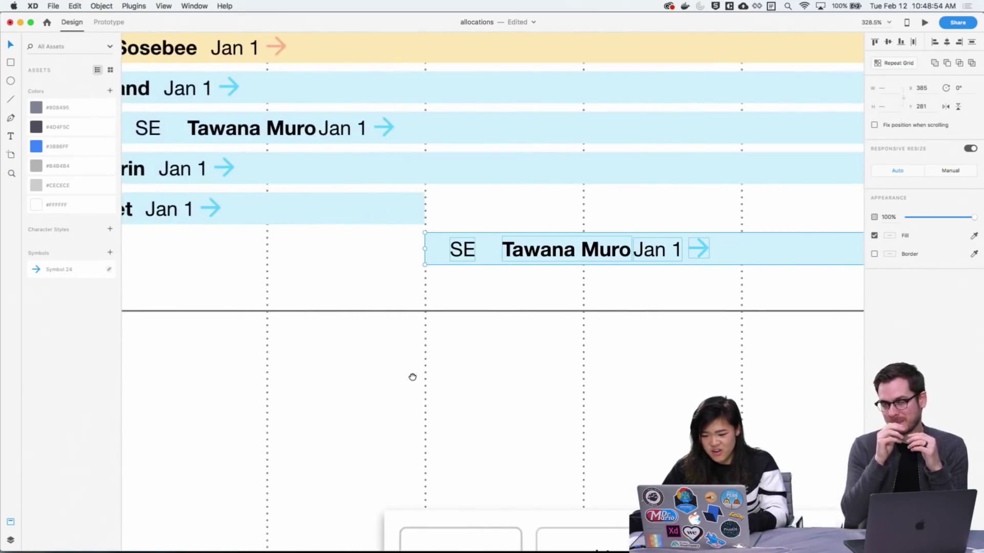
scroll(302, 274, "down", 3)
scroll(507, 299, "up", 6)
double_click(424, 228)
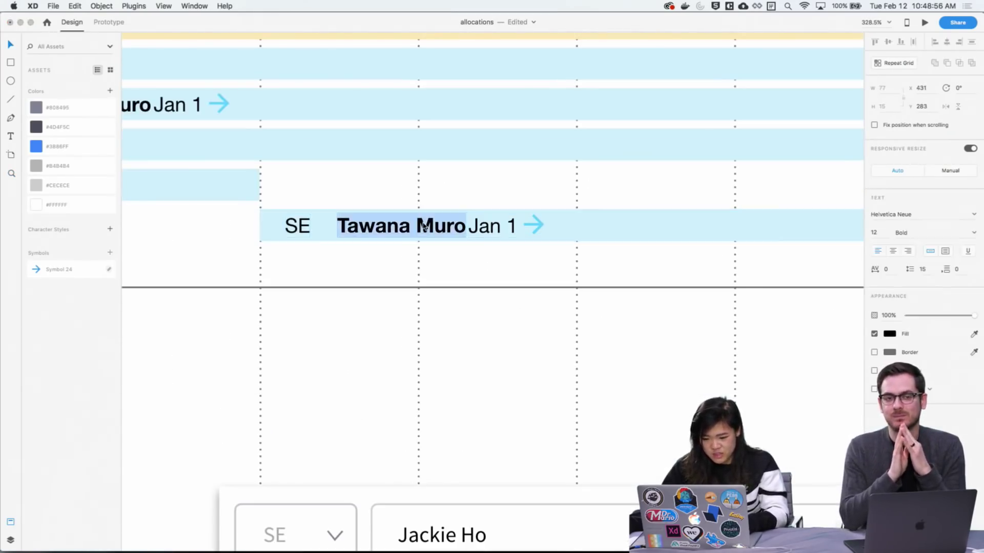
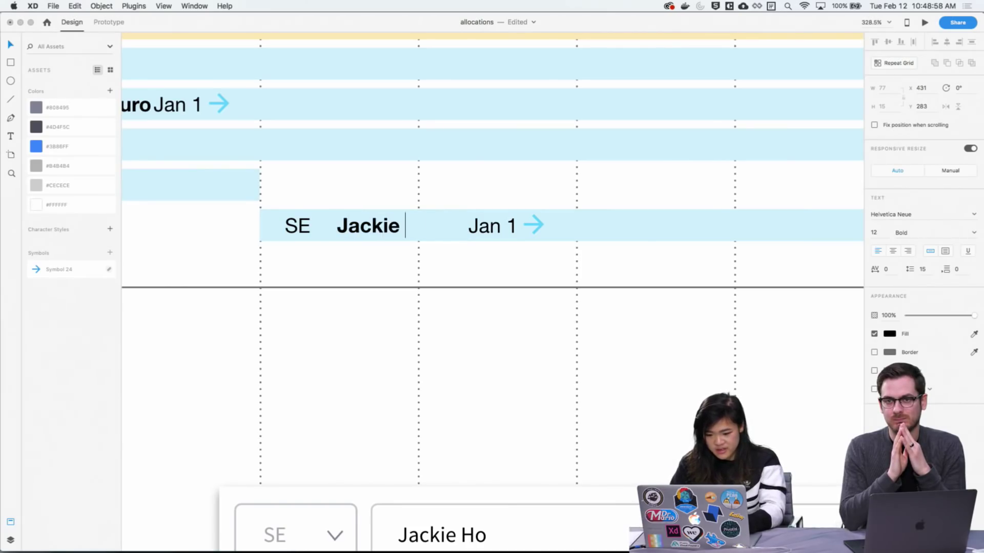
key("Escape")
left_click(580, 345)
Change the copied row's start date to Mar 4 and nudge it slightly left
scroll(554, 359, "up", 6)
scroll(553, 358, "left", 3)
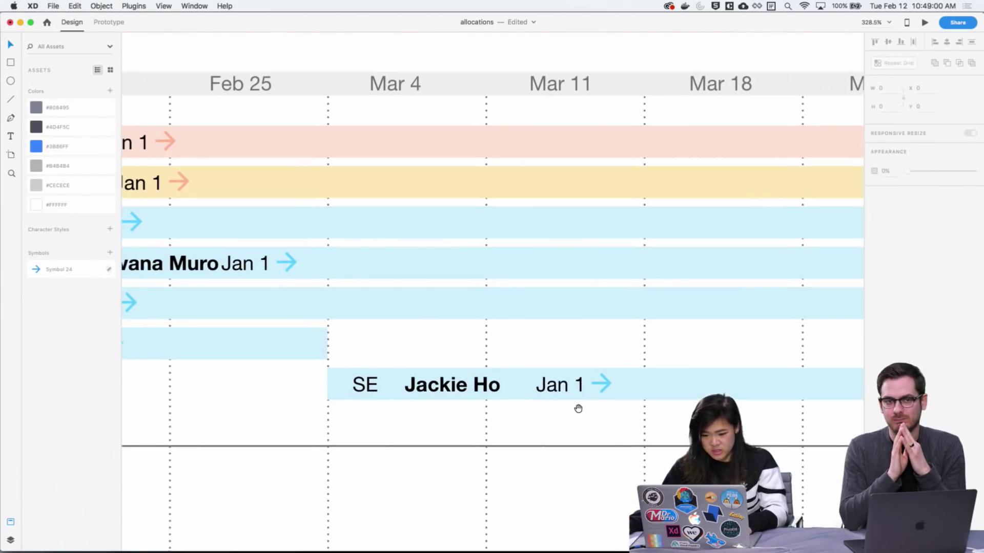
left_click(567, 389)
double_click(567, 389)
type("Mar 4")
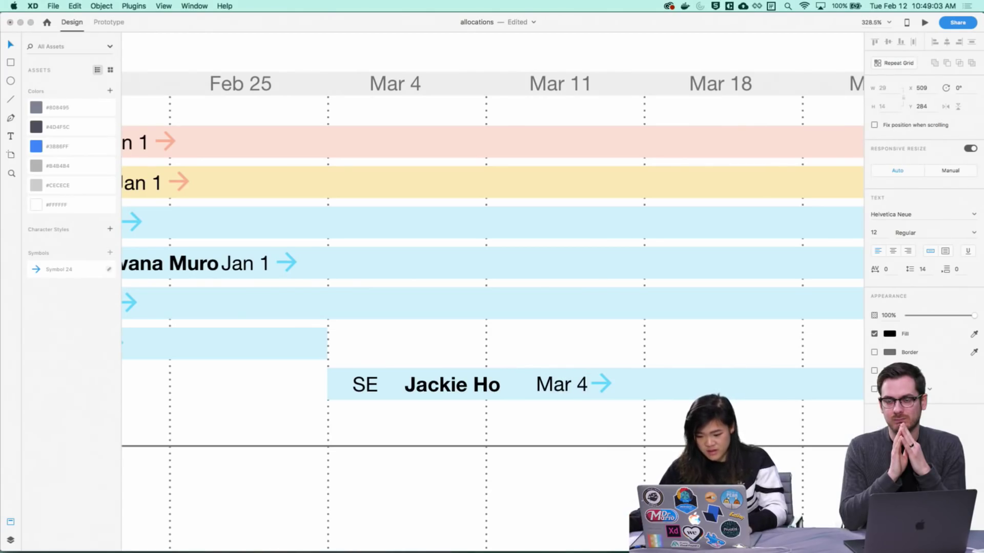
key("Escape")
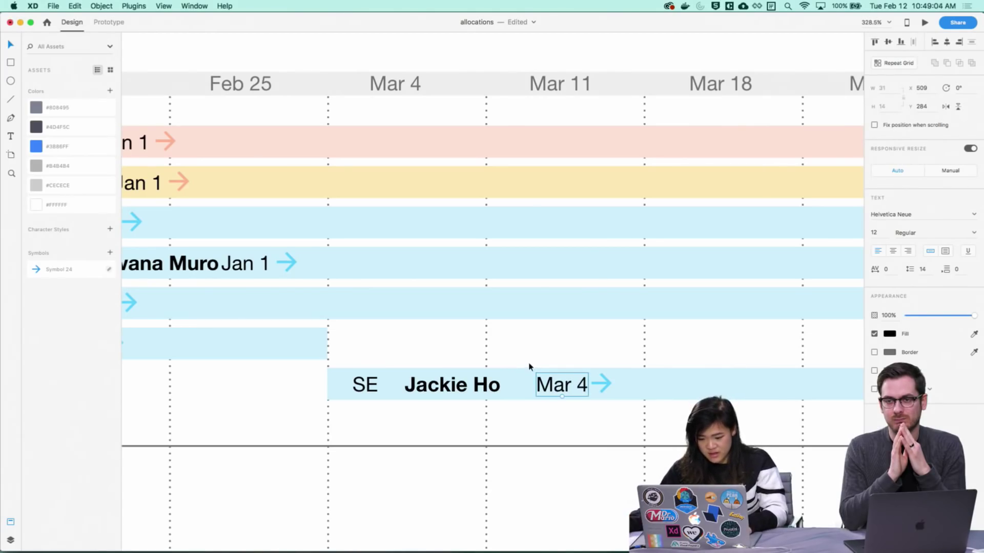
key("Left")
key("Left")
key("Left")
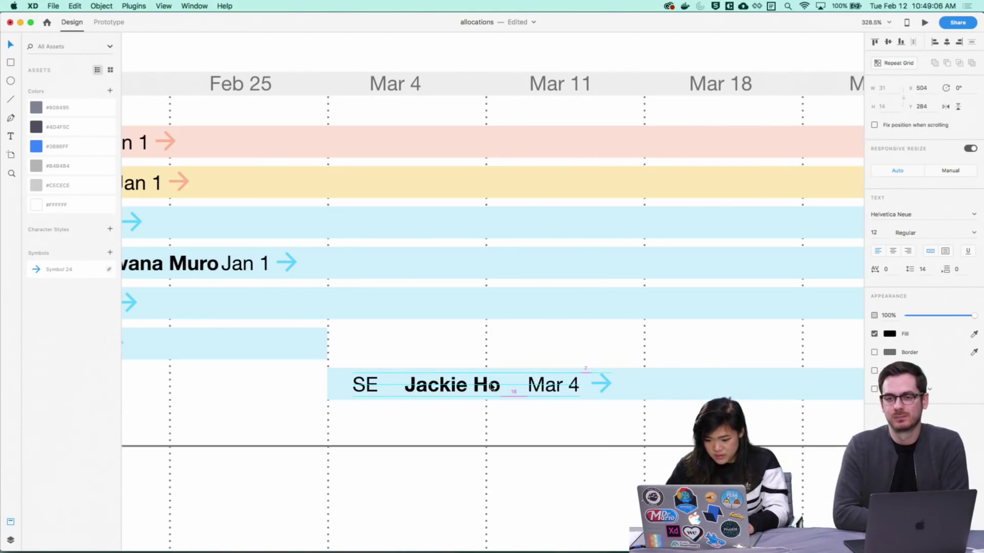
key("Escape")
Duplicate the Mar 4 date rightward and retype the copy as the end date Mar 26
left_click_drag(521, 439, 441, 231)
double_click(369, 180)
key("Right")
key("Escape")
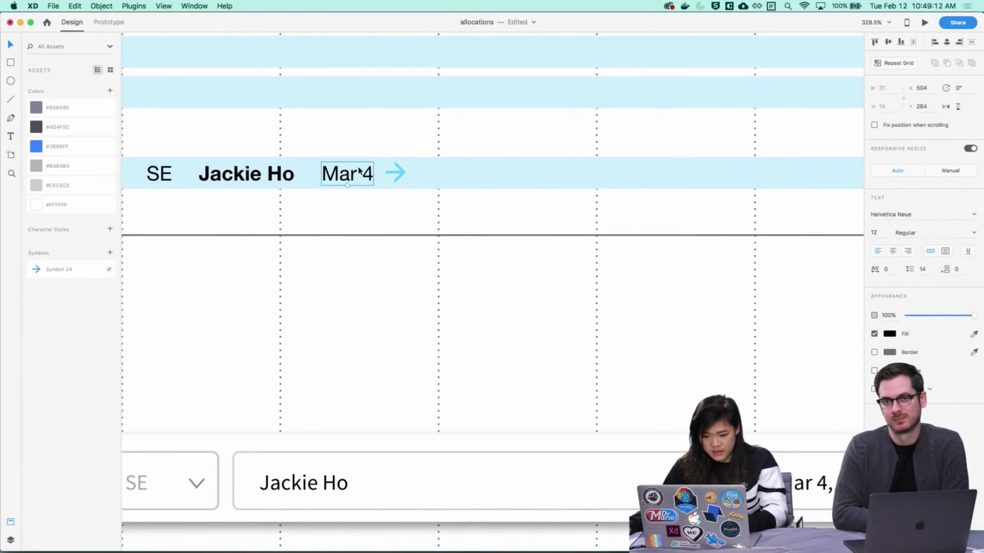
left_click_drag(359, 172, 460, 177)
double_click(446, 178)
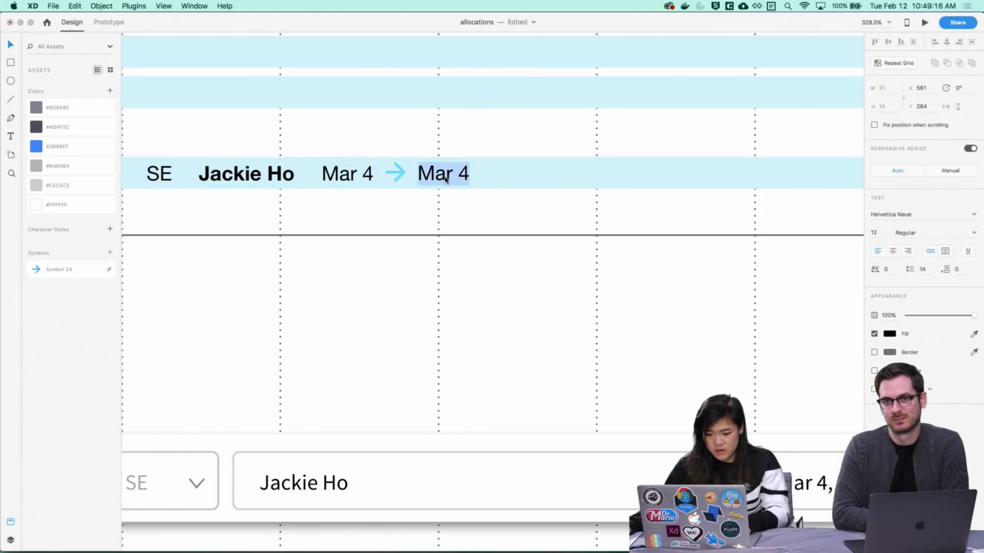
type("Mar")
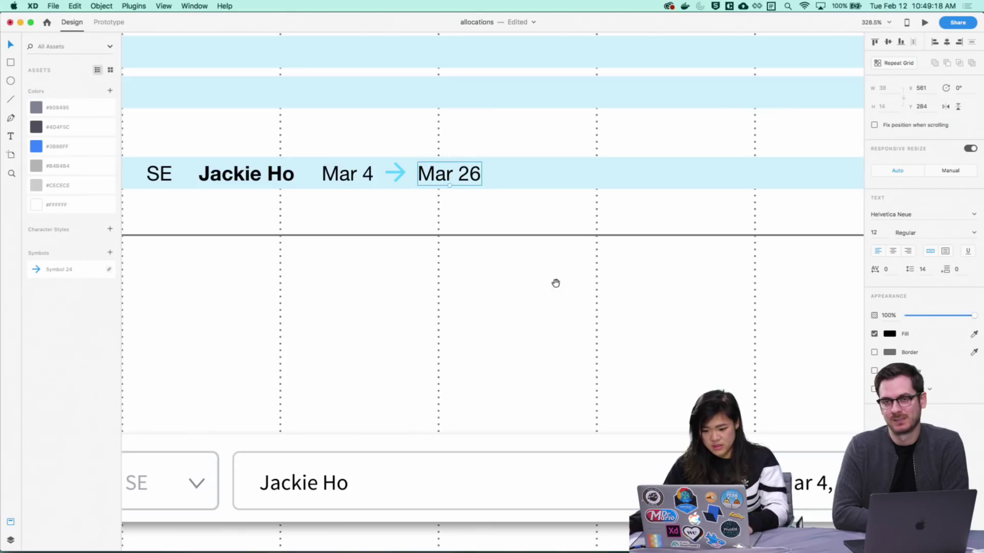
Shrink the row background, cut the light-blue bar to end at Apr 1, and select the entry form
scroll(555, 284, "right", 10)
left_click(569, 232)
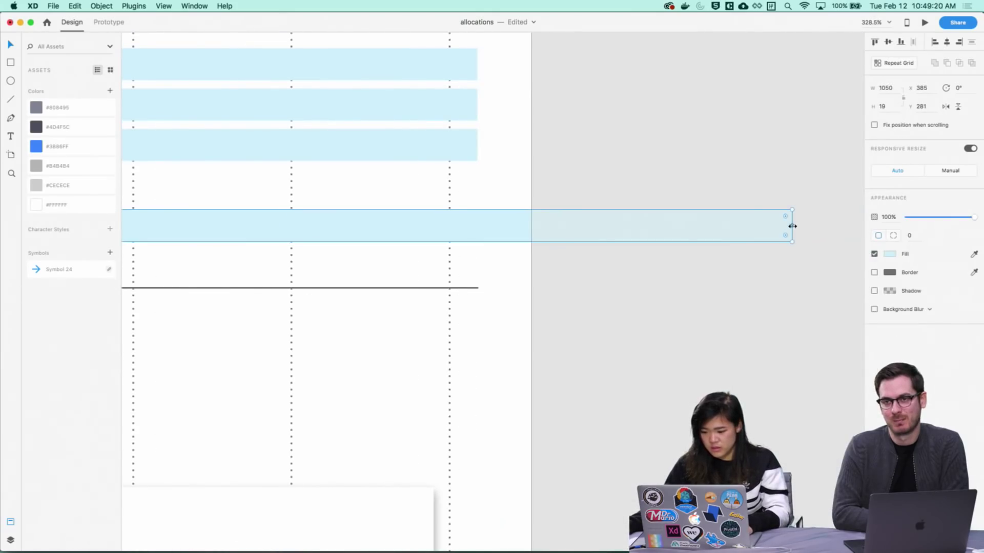
left_click_drag(792, 225, 475, 227)
left_click(470, 300)
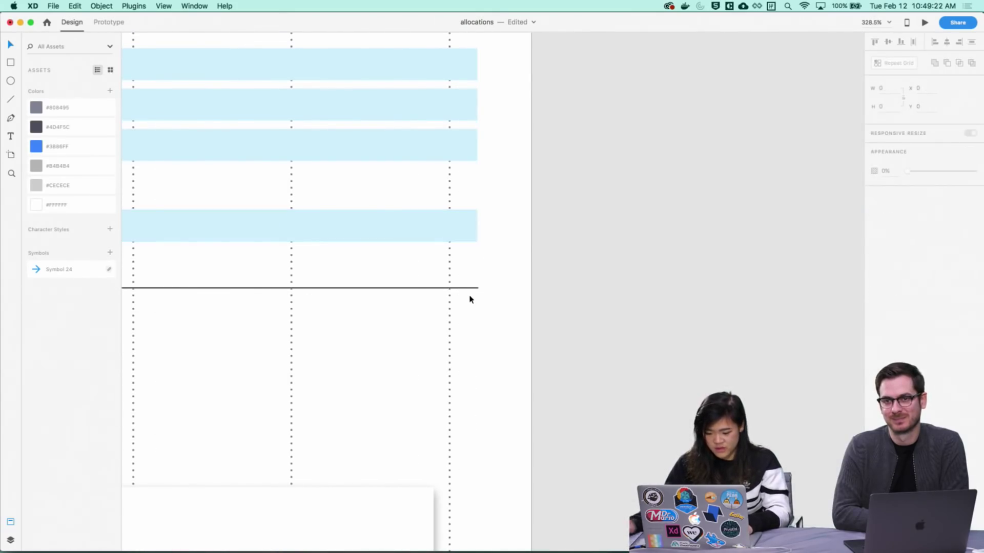
scroll(470, 300, "down", 3)
scroll(463, 292, "left", 6)
left_click(734, 221)
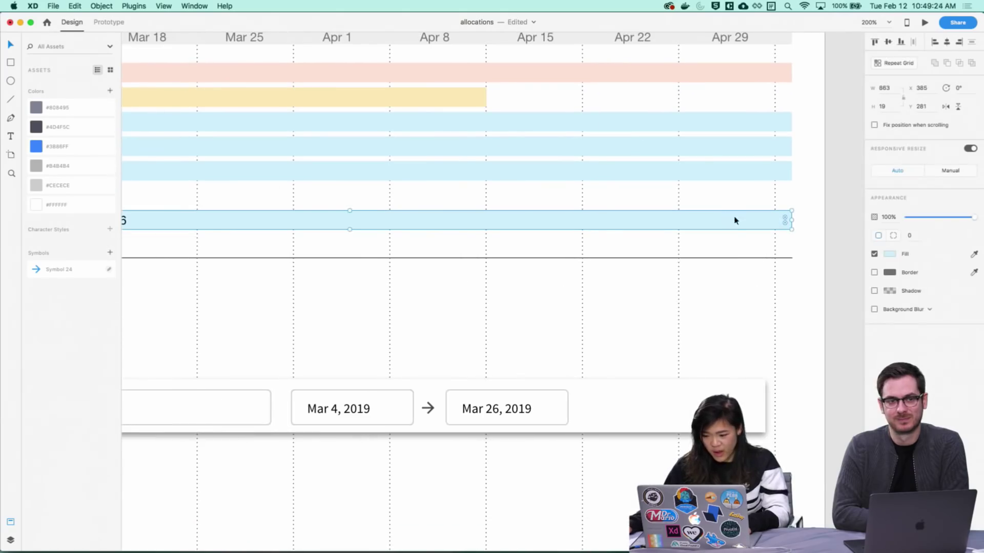
scroll(690, 314, "left", 3)
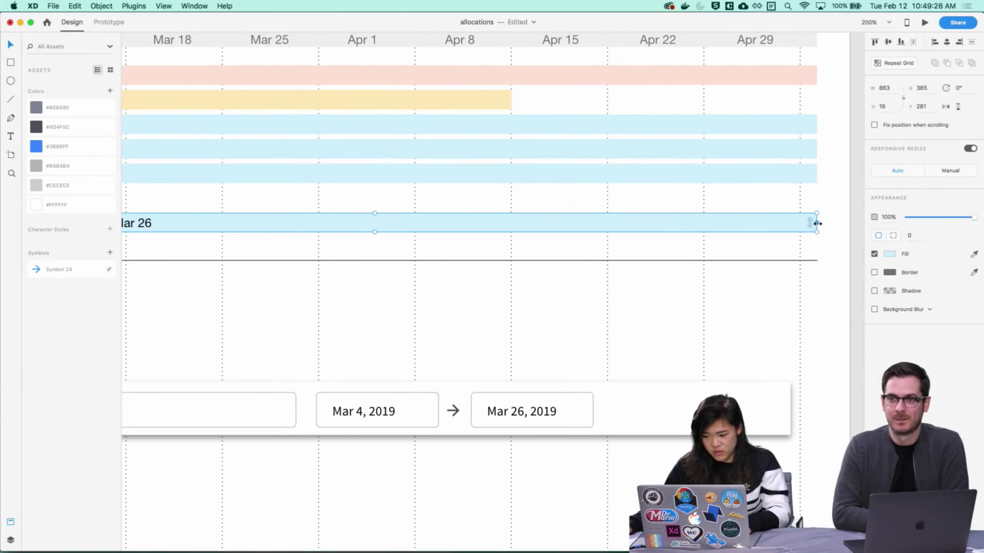
left_click_drag(818, 224, 317, 221)
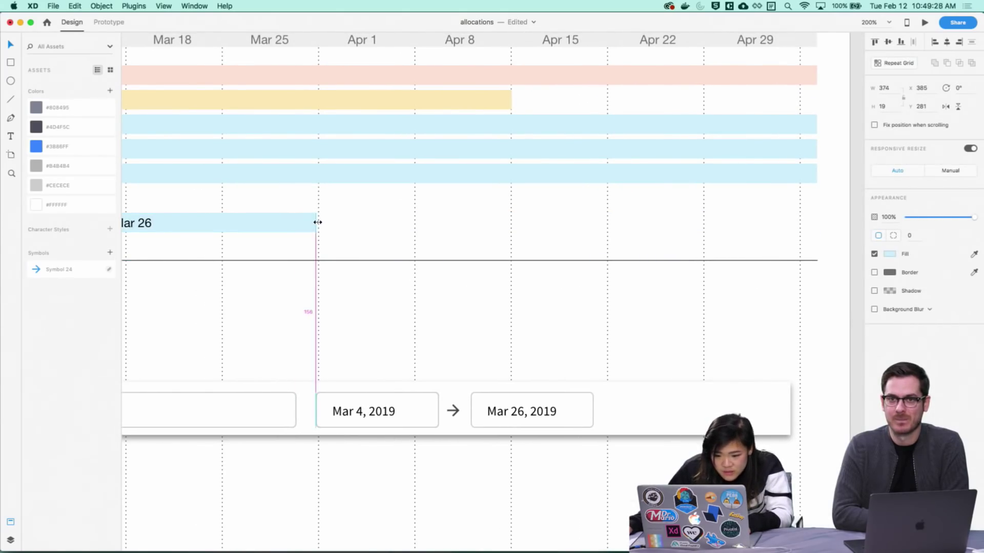
left_click(336, 224)
key("super+minus")
key("super+minus")
key("super+minus")
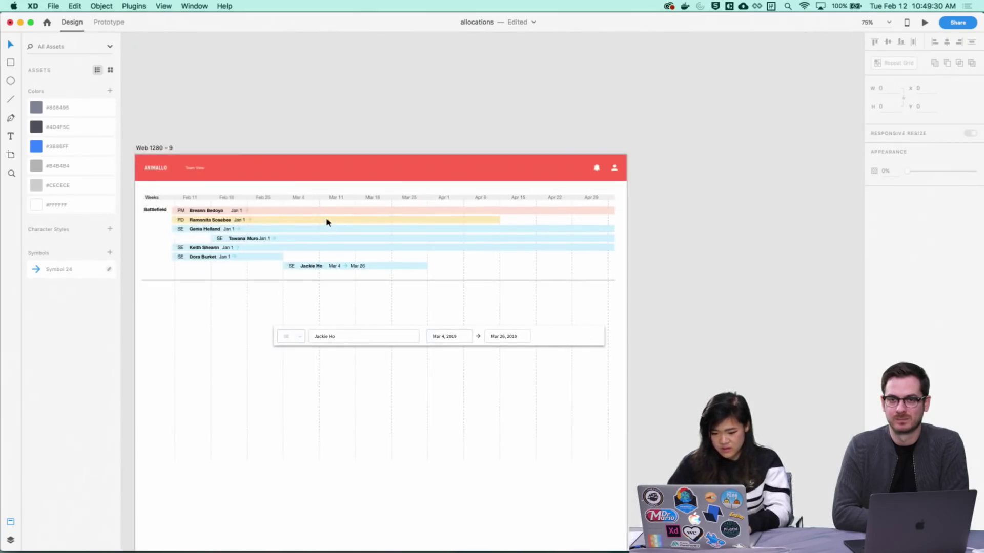
left_click_drag(728, 322, 277, 261)
Delete the date-entry form row and save the file
key("Delete")
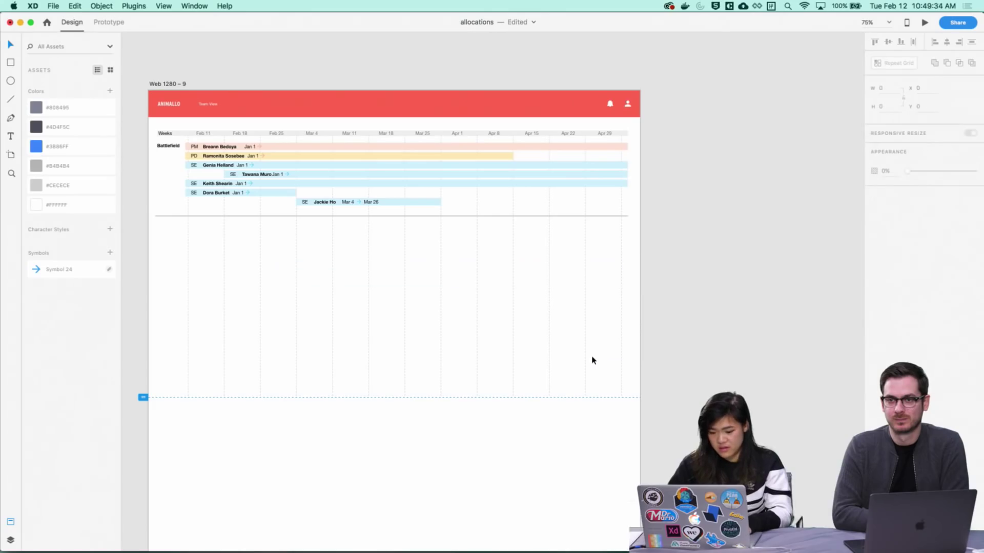
left_click_drag(475, 380, 555, 345)
key("super+1")
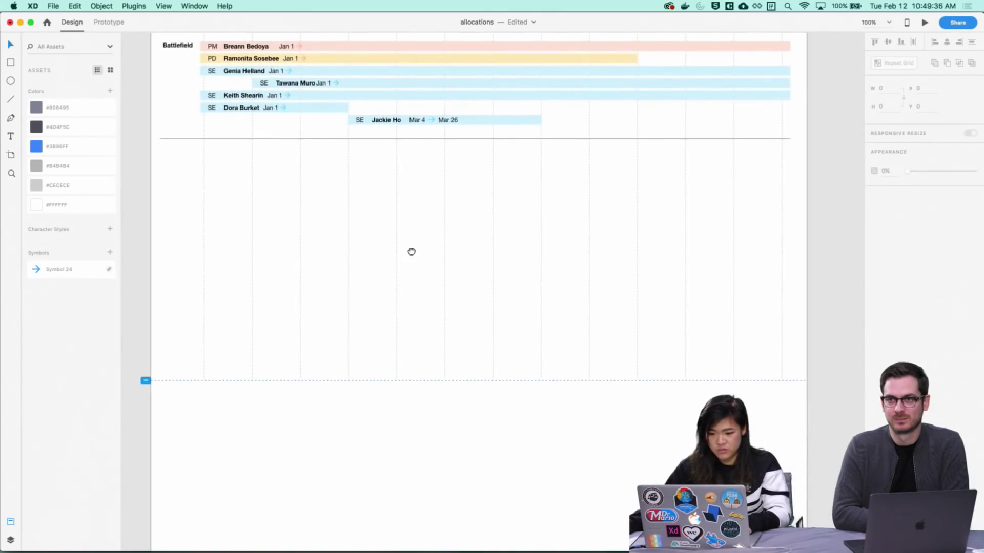
left_click_drag(411, 252, 696, 374)
left_click_drag(459, 389, 659, 387)
left_click_drag(498, 386, 277, 356)
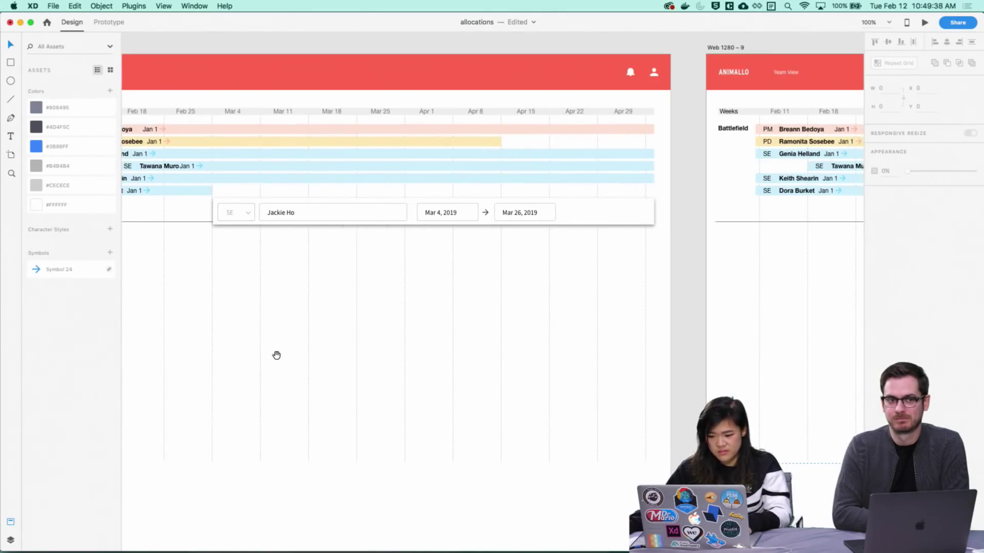
scroll(273, 350, "right", 6)
scroll(513, 340, "left", 16)
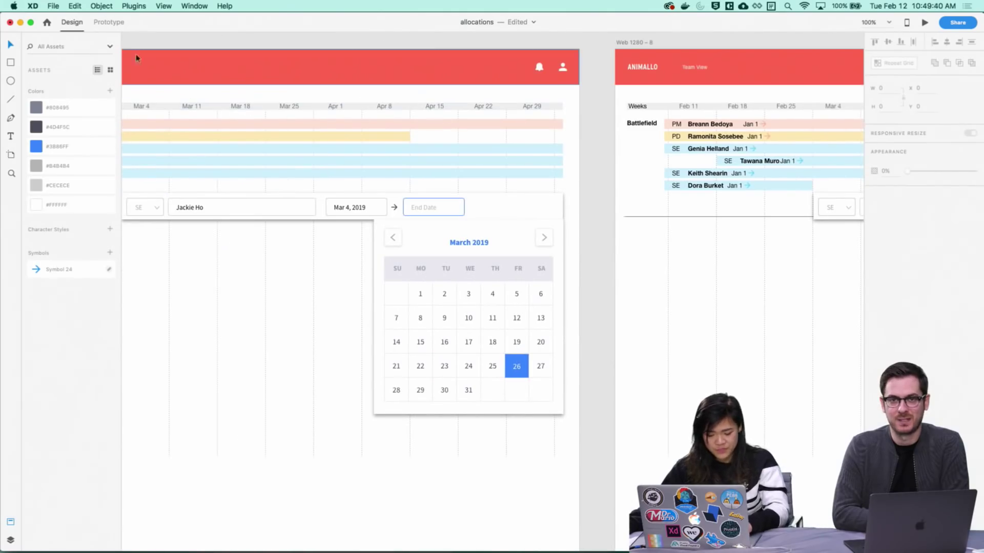
key("super+s")
Select the artboard's whole content group and switch to Prototype mode
left_click_drag(738, 295, 438, 265)
scroll(438, 266, "right", 5)
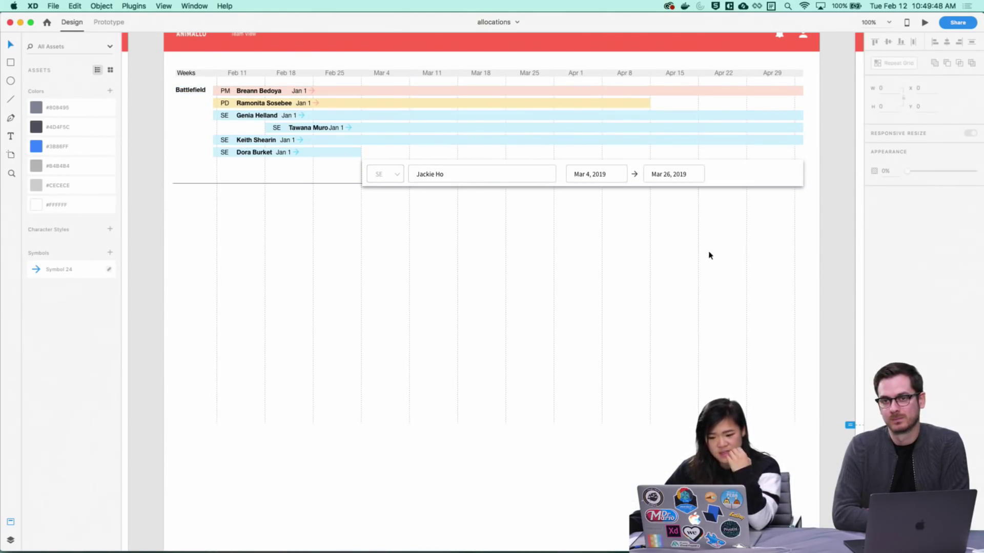
left_click_drag(818, 190, 162, 459)
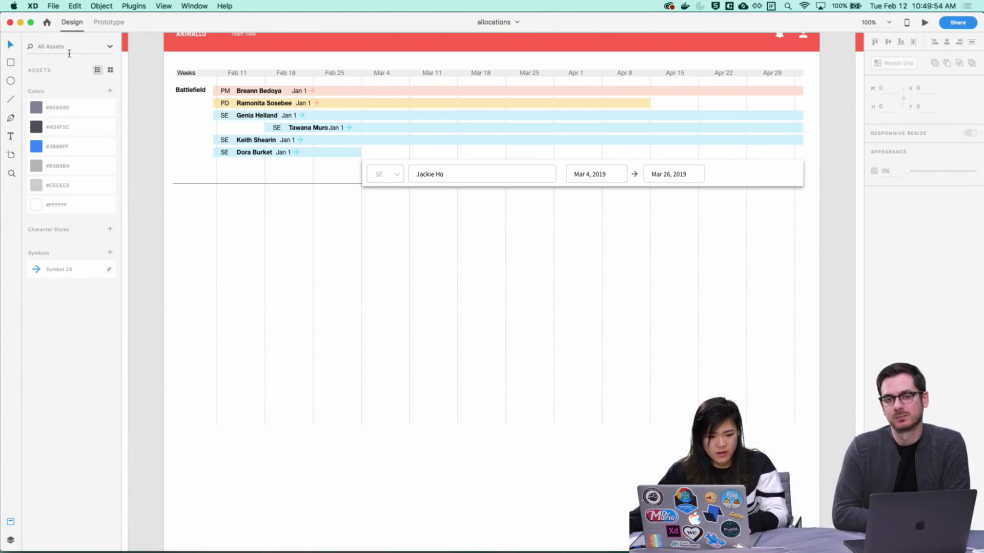
left_click(109, 29)
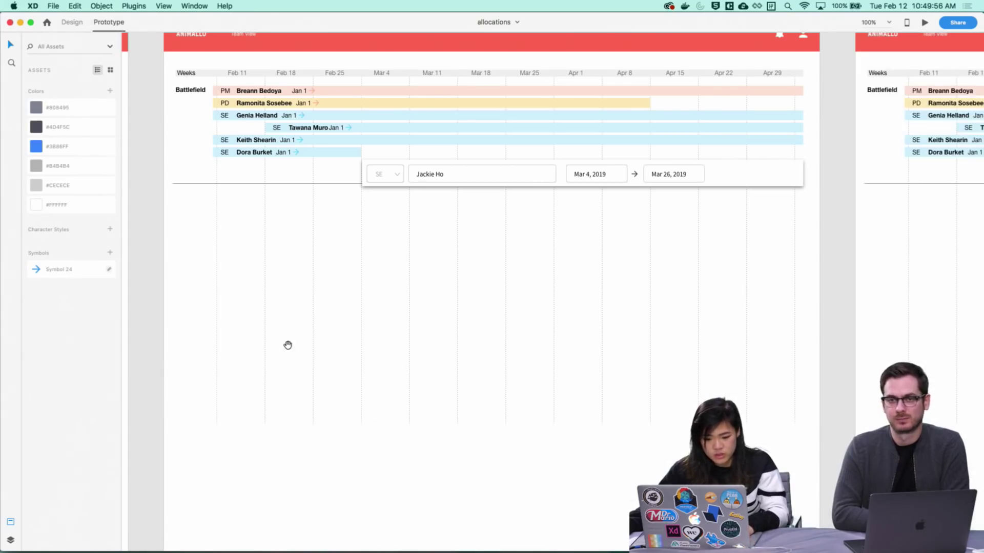
Link calendar day 26 to Web 1280 – 8 with a Tap, Auto-Animate interaction
scroll(285, 345, "left", 10)
left_click(649, 165)
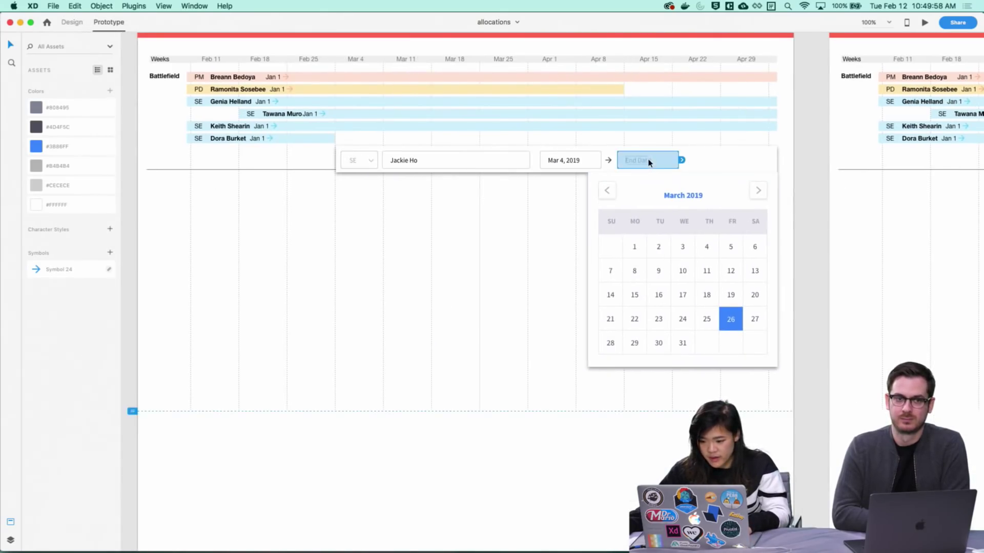
scroll(647, 163, "right", 12)
left_click(504, 360)
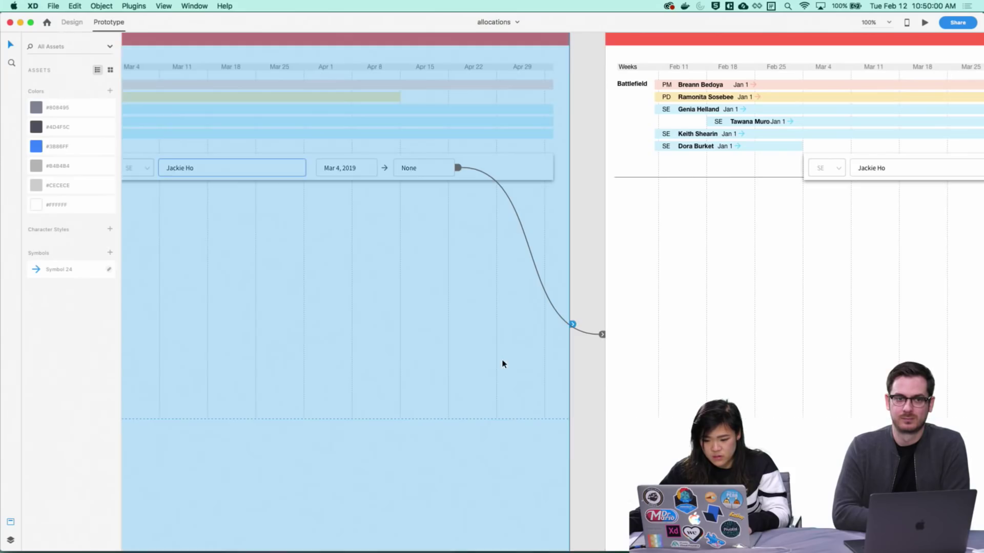
scroll(624, 230, "down", 2)
scroll(623, 230, "left", 2)
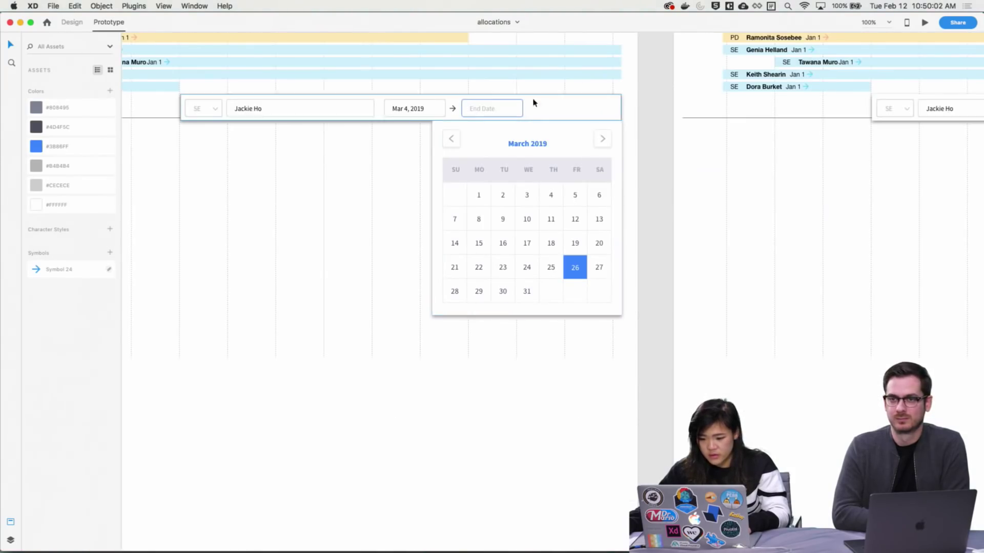
left_click(583, 285)
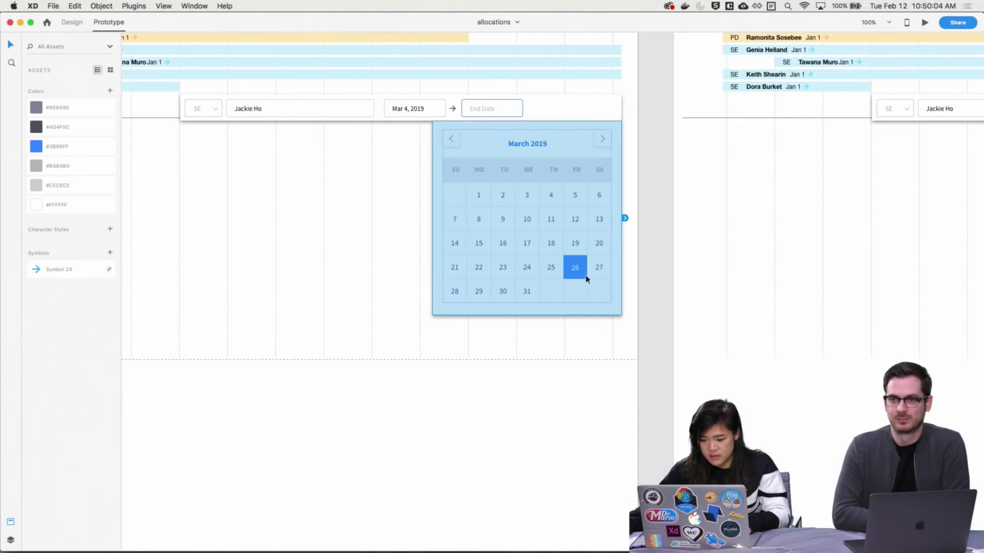
double_click(584, 278)
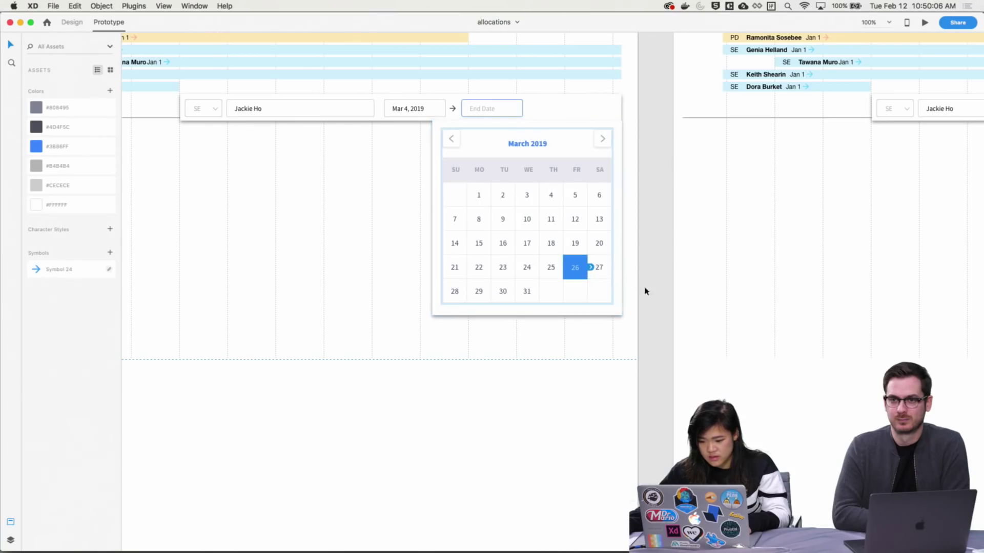
left_click_drag(590, 267, 674, 258)
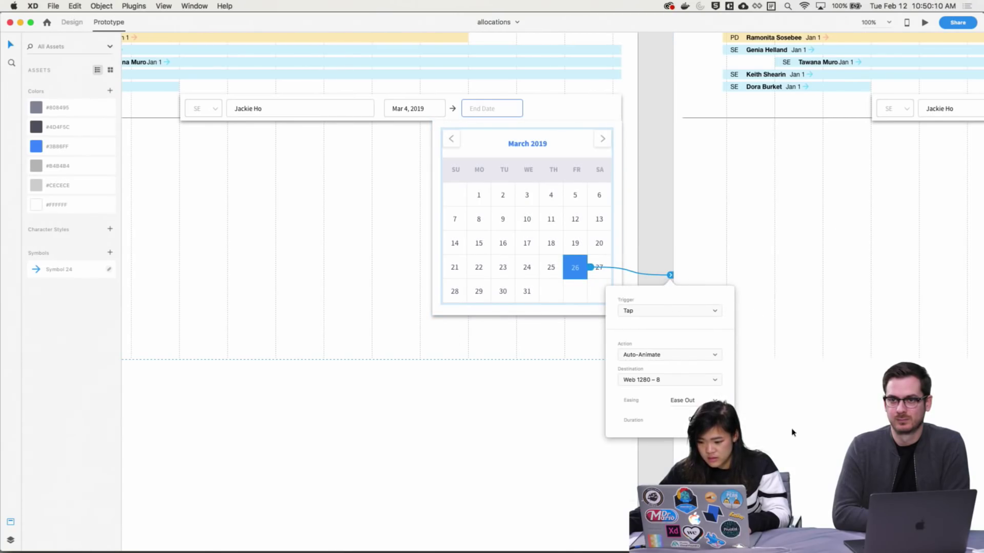
left_click(773, 428)
Wire Web 1280 – 8 on to Web 1280 – 9
scroll(570, 409, "right", 5)
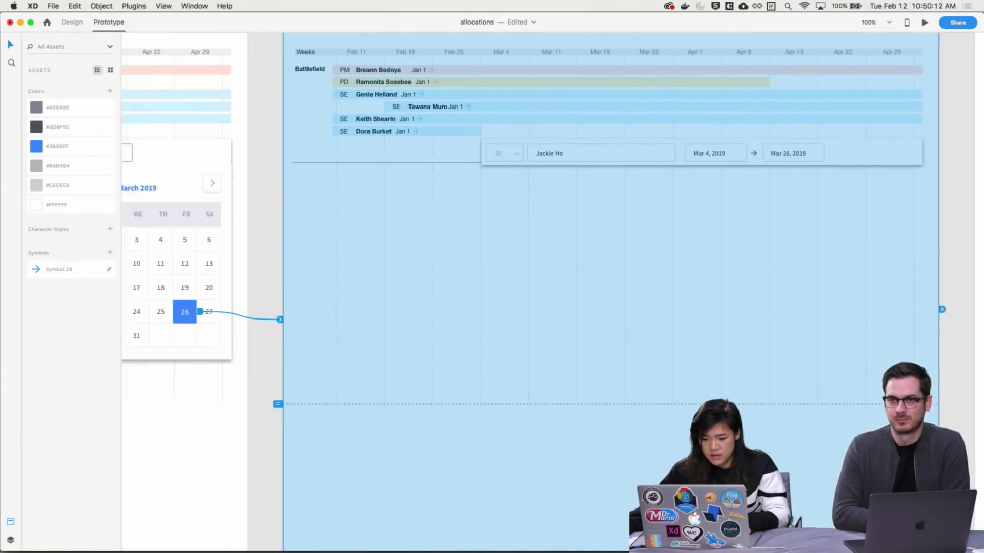
scroll(878, 326, "right", 5)
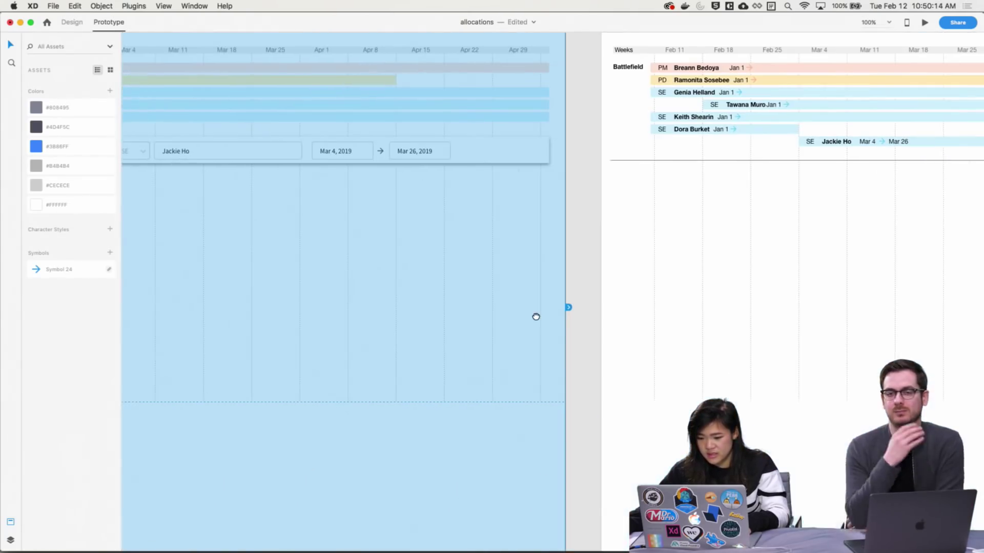
left_click_drag(571, 309, 597, 317)
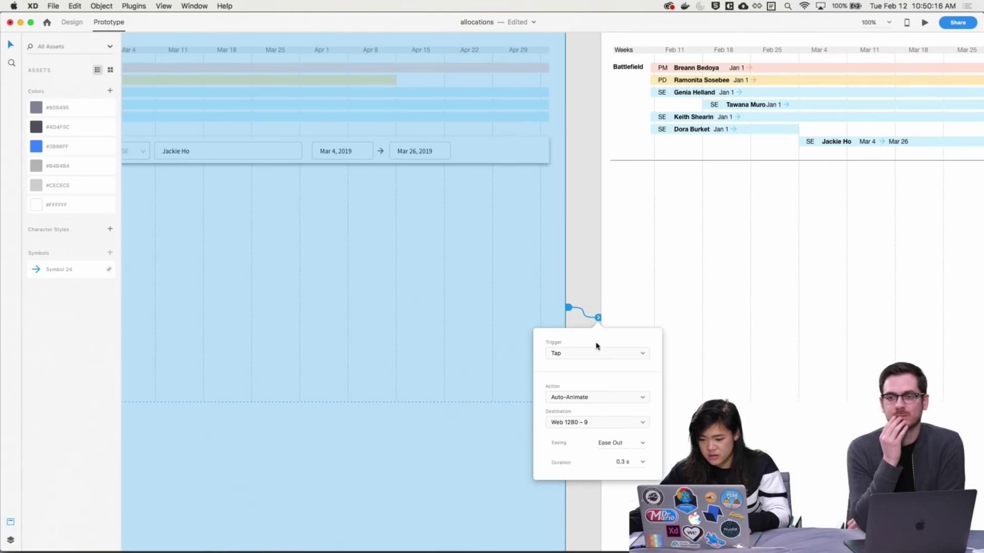
left_click(591, 257)
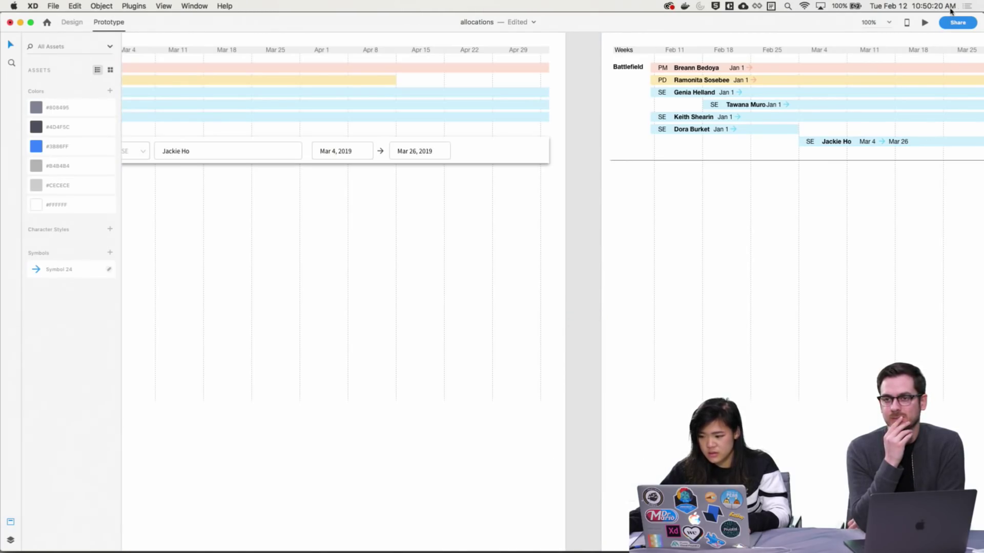
left_click(925, 23)
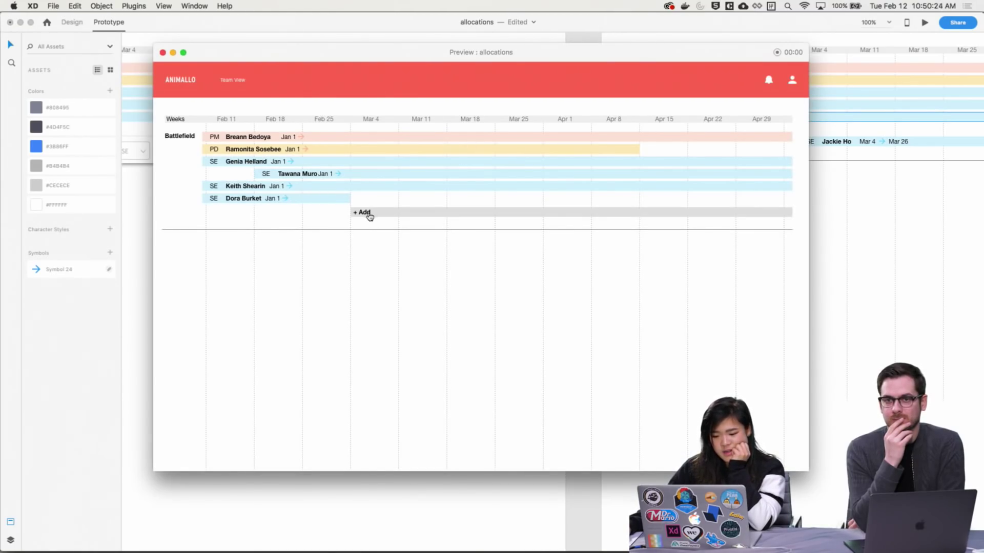
left_click(369, 216)
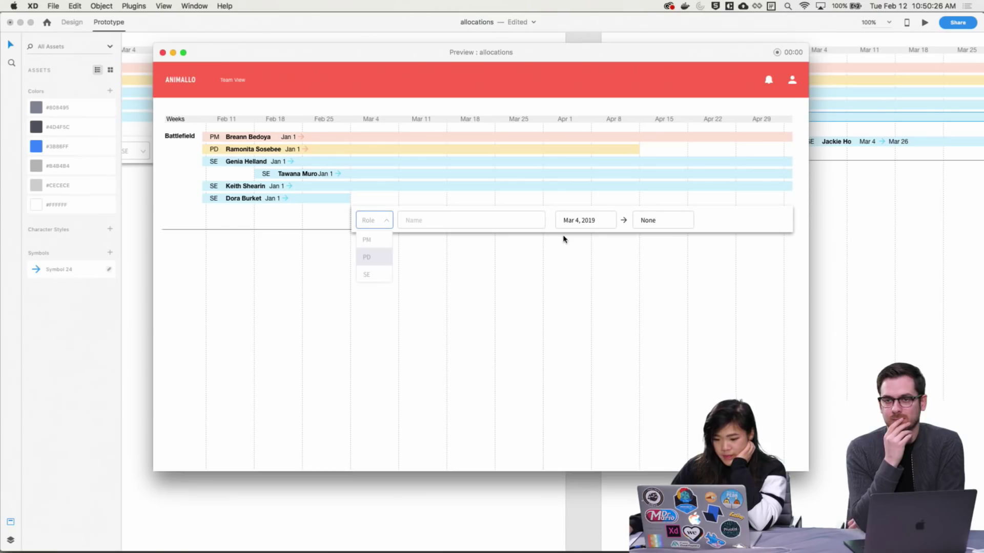
left_click(373, 277)
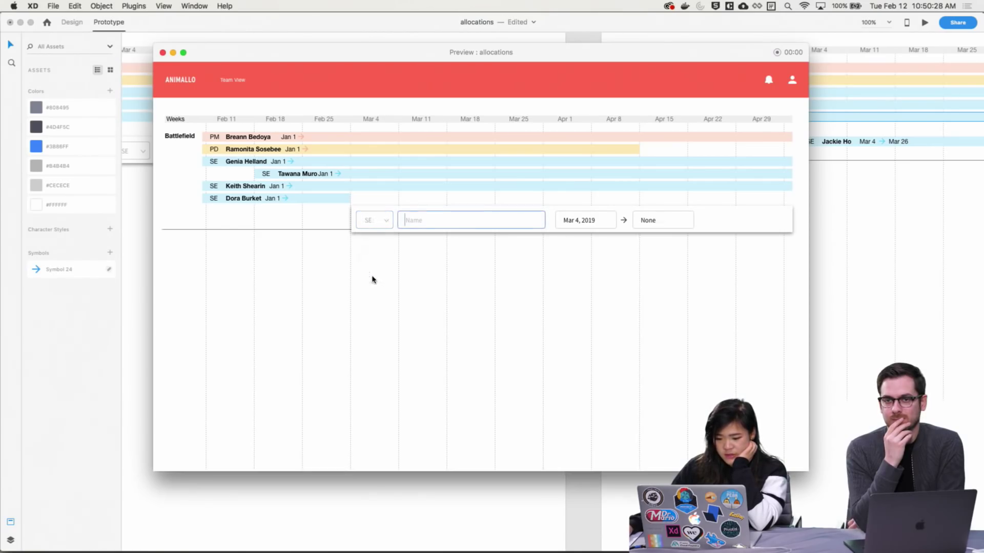
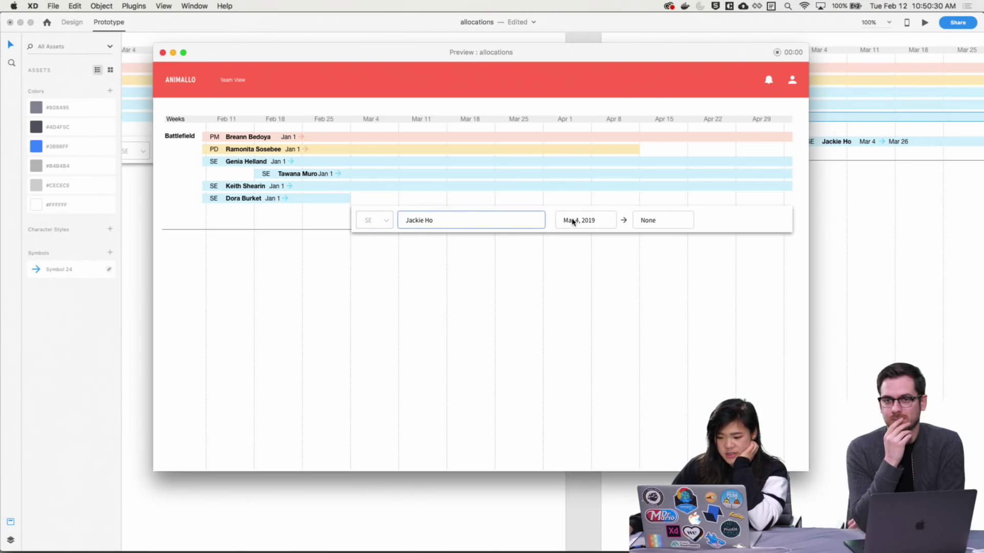
left_click(653, 222)
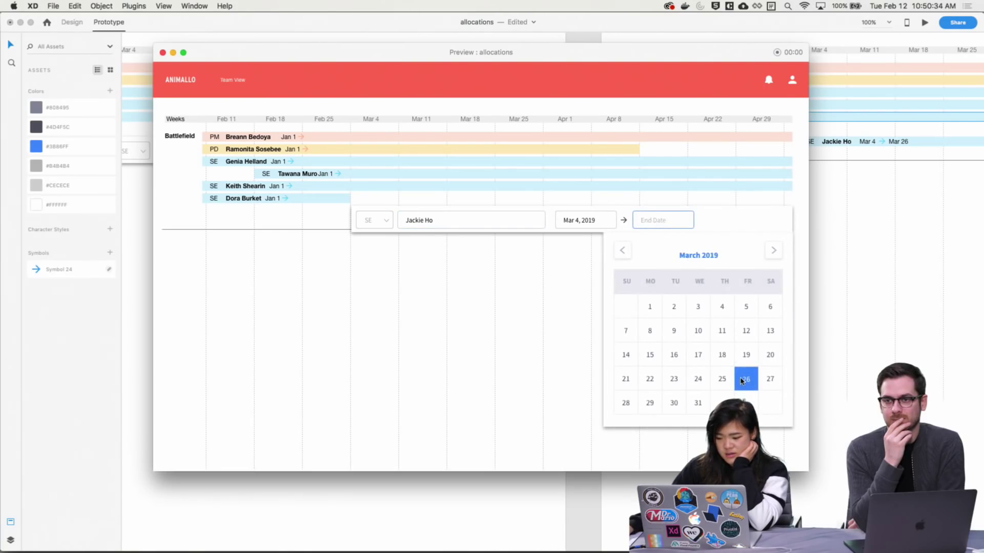
left_click(742, 381)
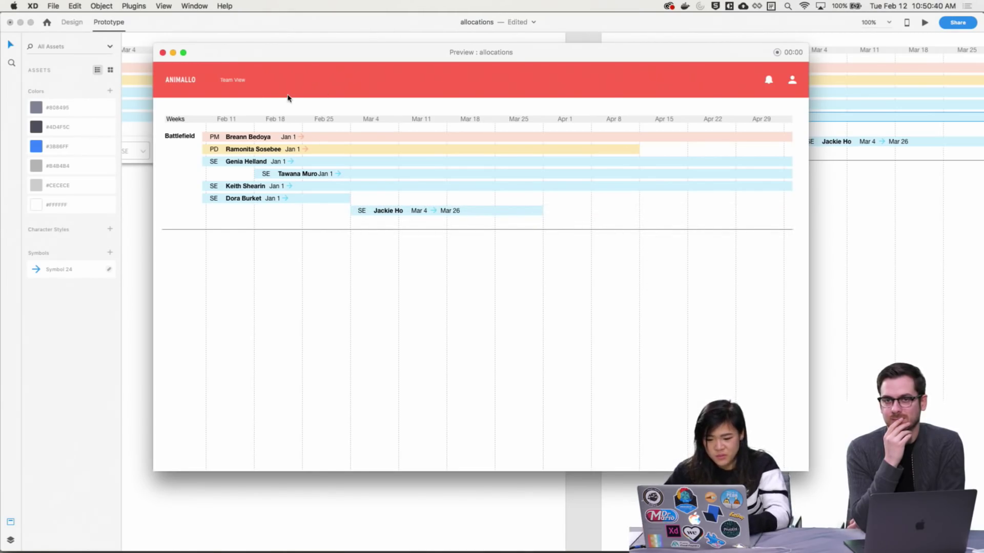
Change the left artboard's tap interaction action to Transition
left_click(162, 52)
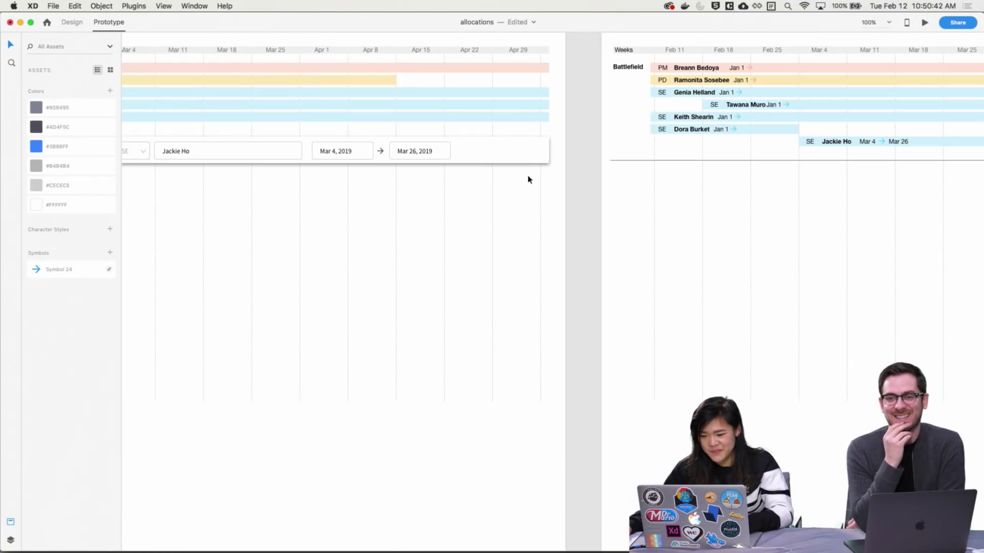
scroll(527, 178, "right", 10)
scroll(827, 220, "right", 10)
scroll(624, 266, "left", 10)
left_click(606, 270)
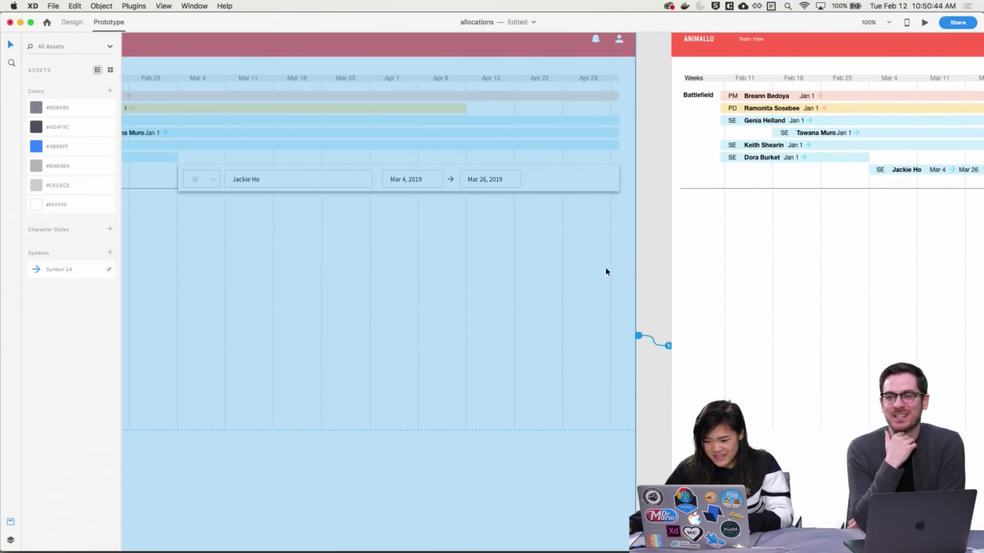
left_click(669, 346)
left_click(655, 426)
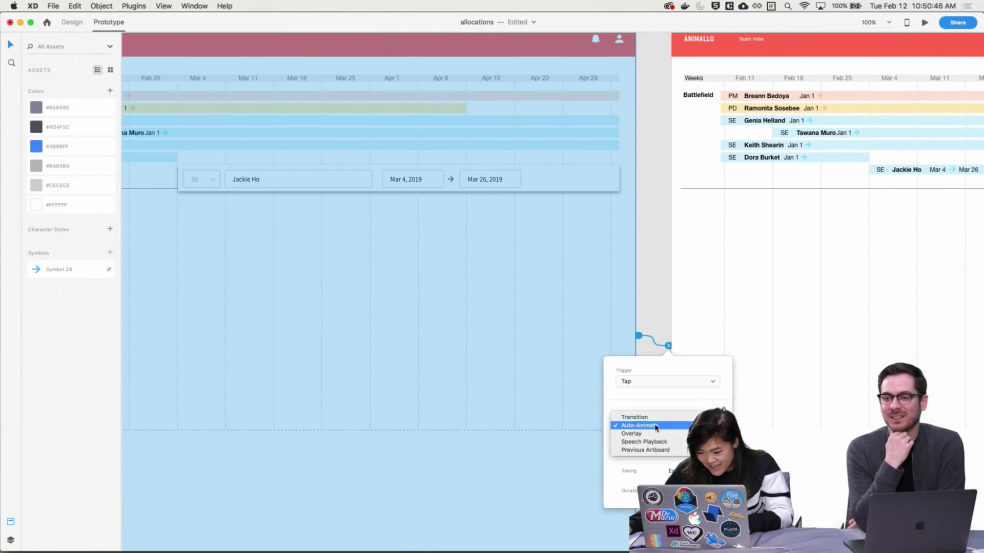
left_click(654, 418)
left_click(666, 389)
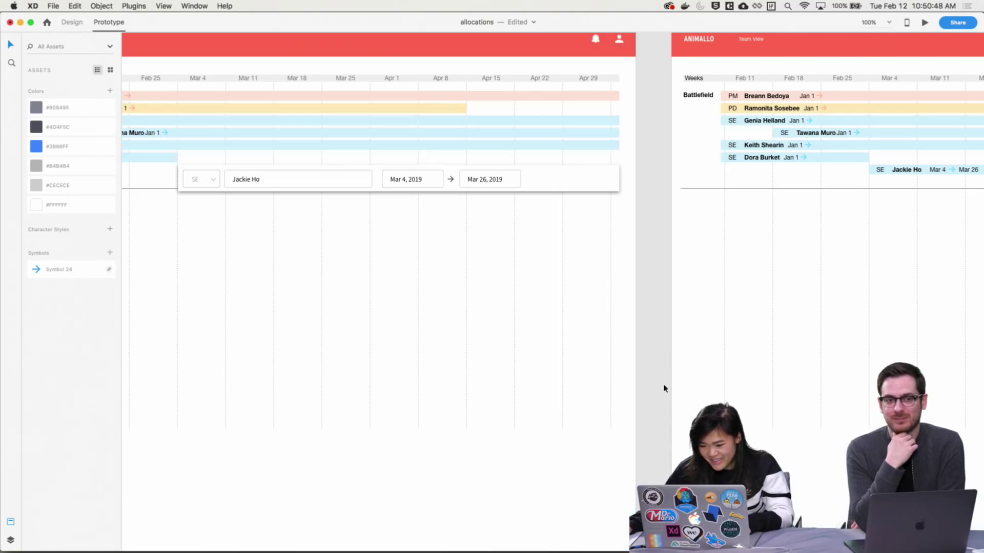
Preview the prototype, start a new SE allocation with a name, and open the end-date calendar
left_click(925, 22)
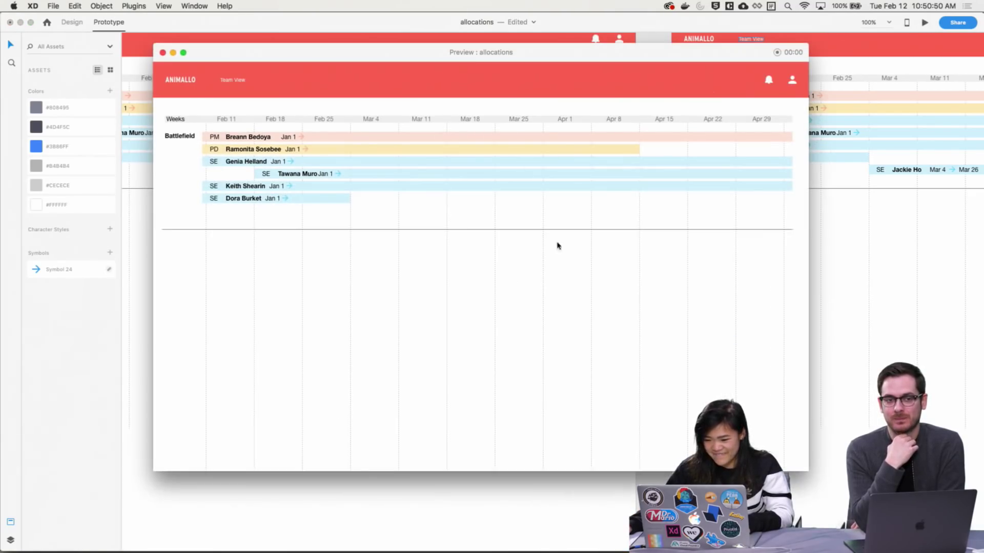
left_click(369, 213)
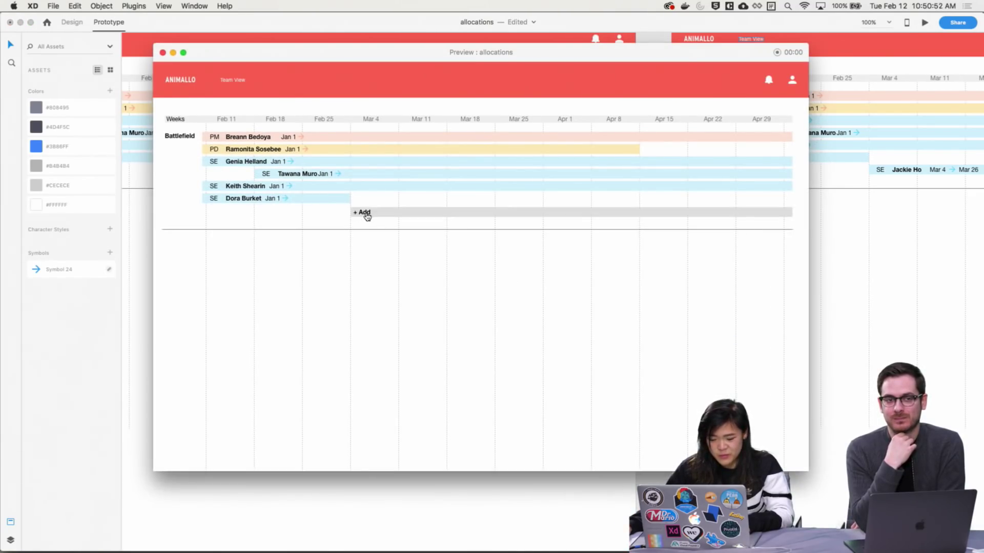
left_click(379, 275)
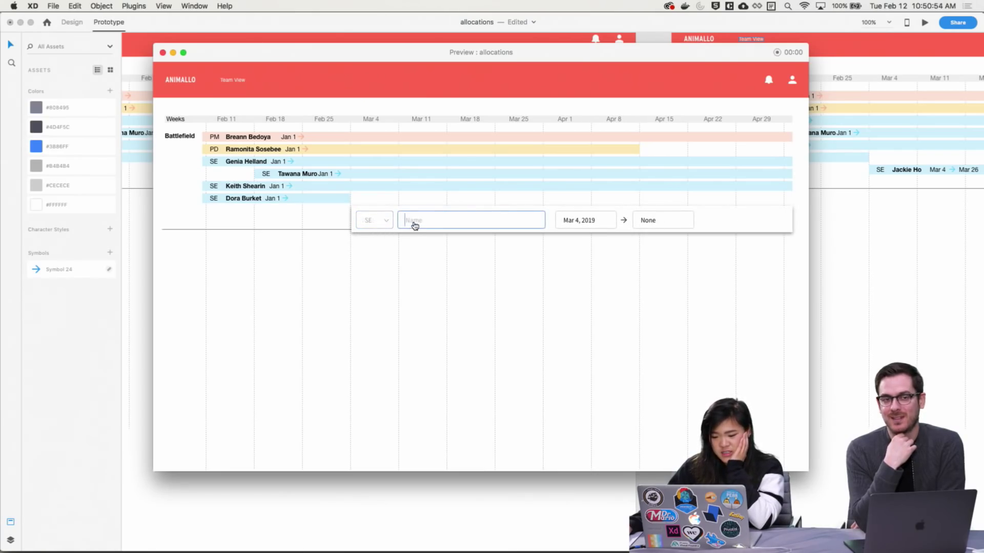
left_click(414, 223)
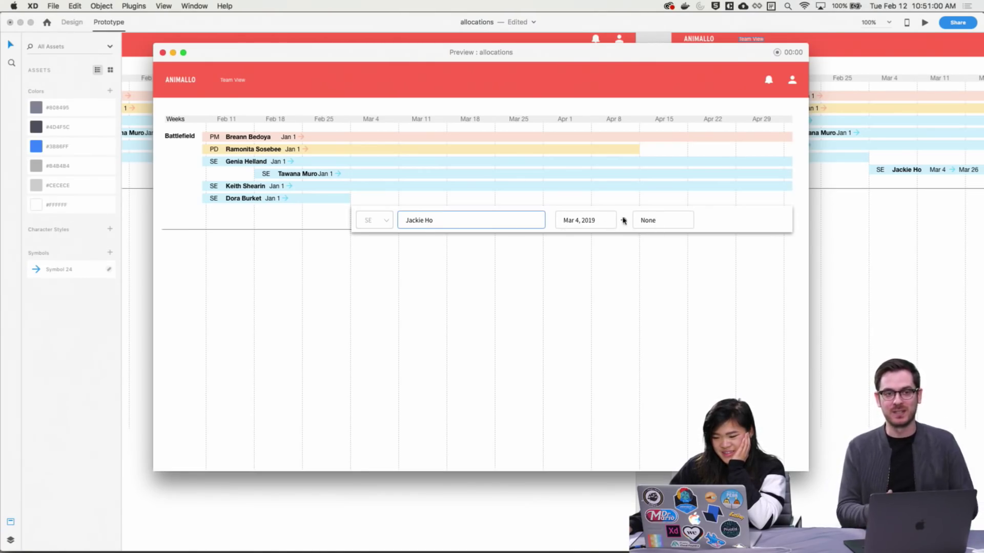
left_click(642, 222)
Pick March 26 in the preview's end-date picker
left_click(747, 380)
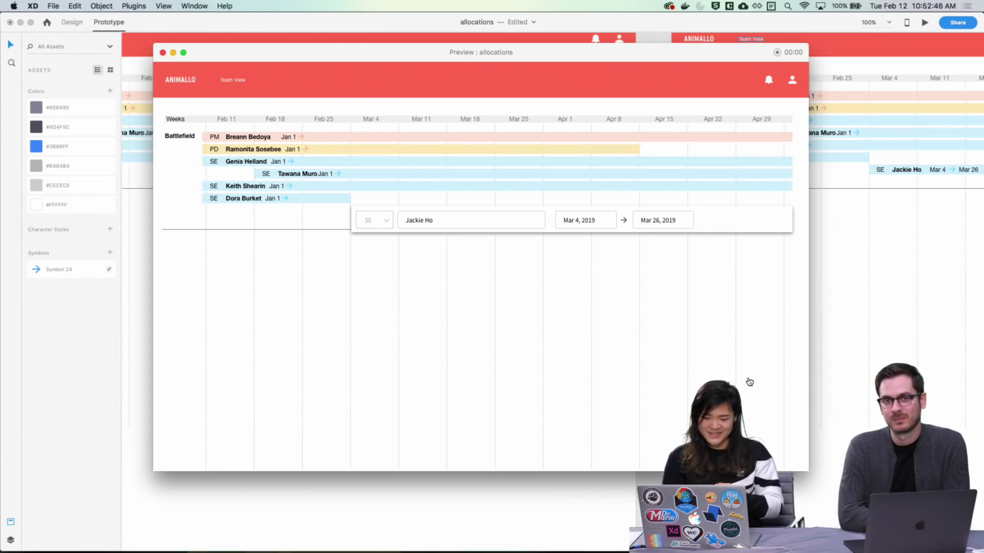
Re-pick Mar 26 as the end date and submit to add the Mar 4 → Mar 26 SE bar
left_click(749, 382)
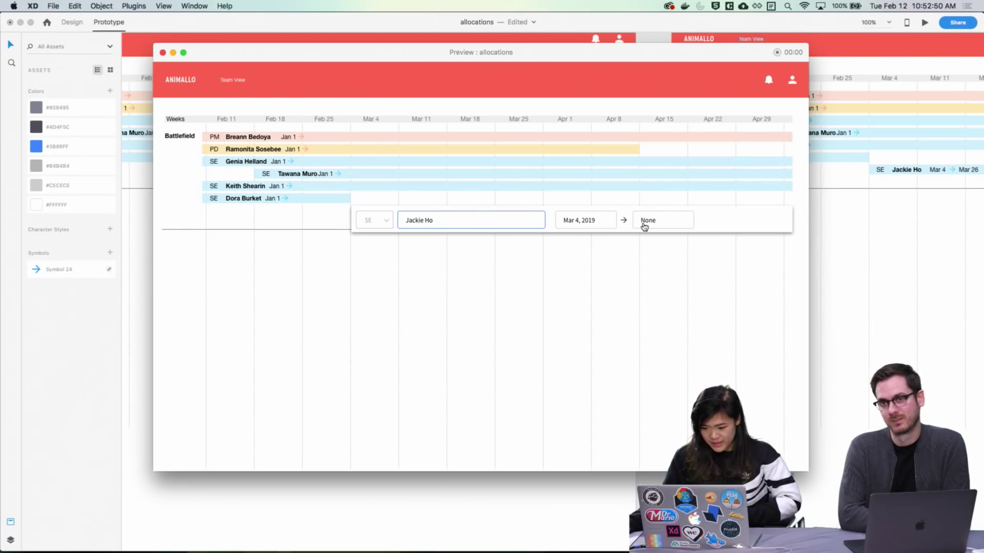
left_click(644, 226)
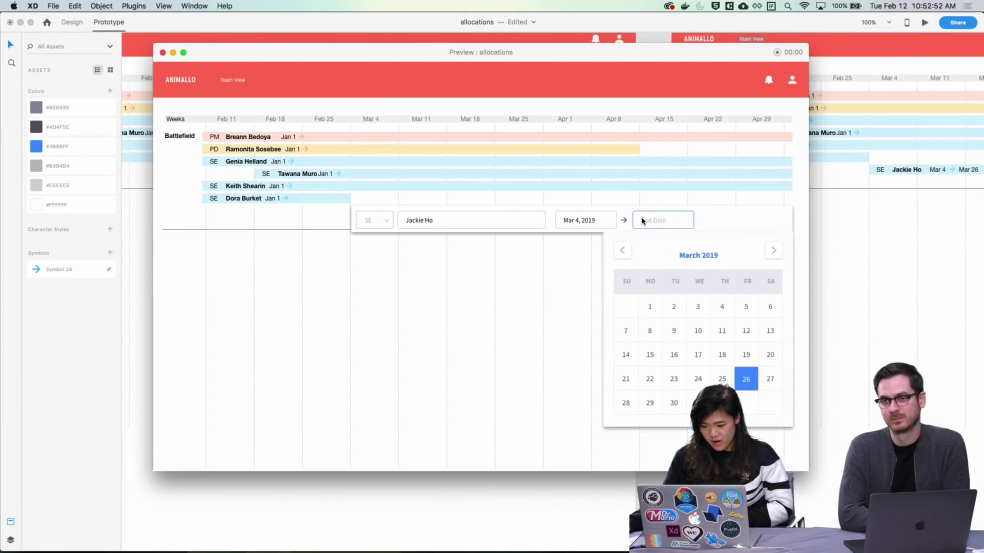
left_click(749, 385)
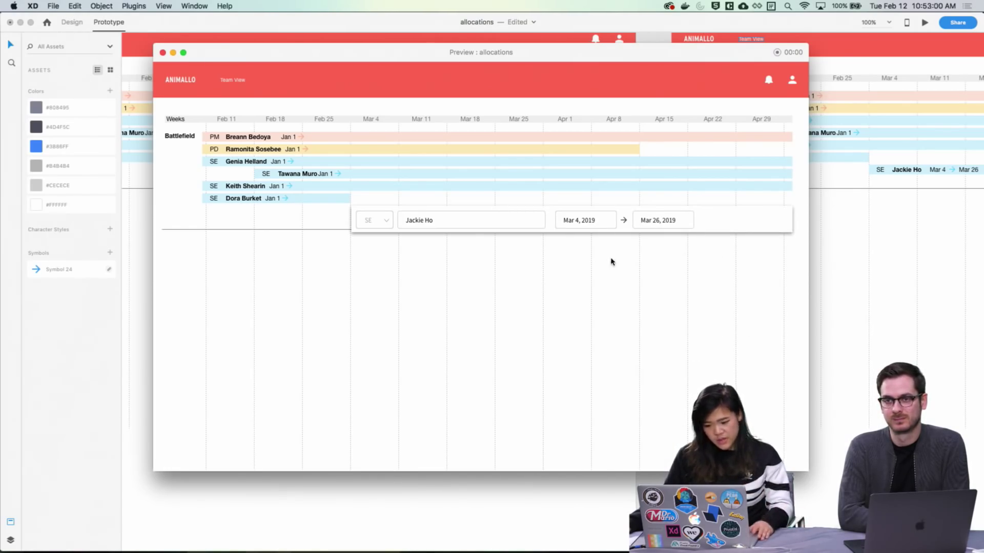
key("Return")
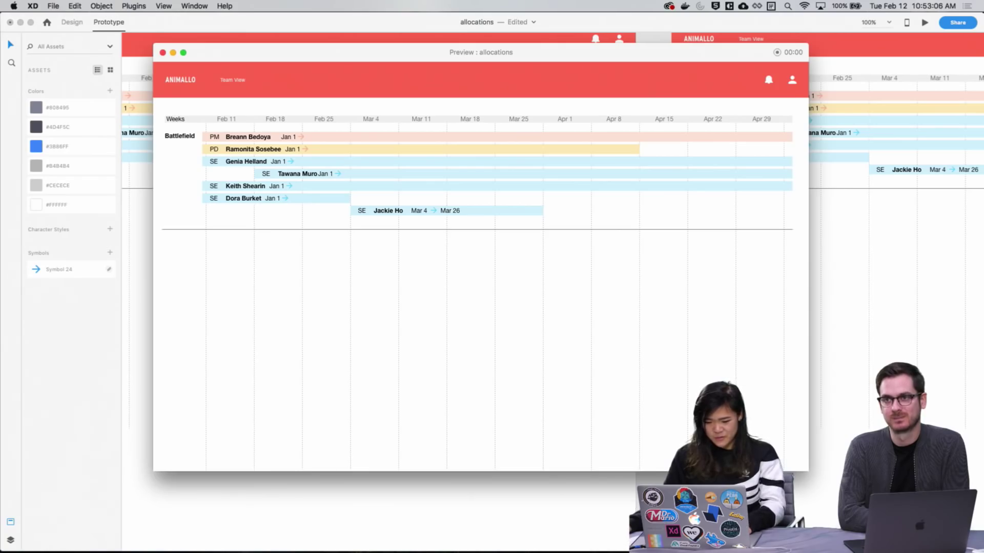
left_click(727, 507)
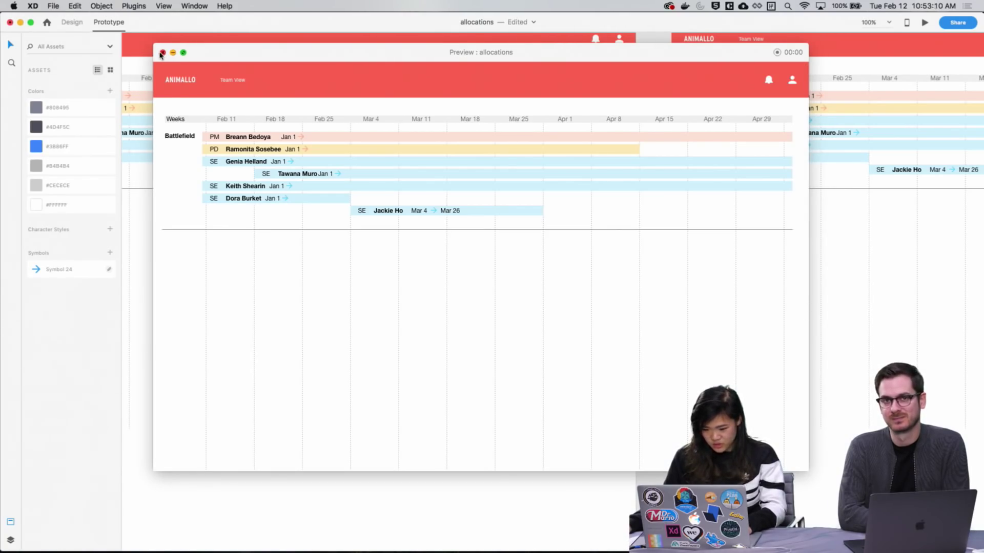
Close the preview and zoom to 197.3% on the Team View timeline
left_click(162, 53)
scroll(505, 254, "left", 5)
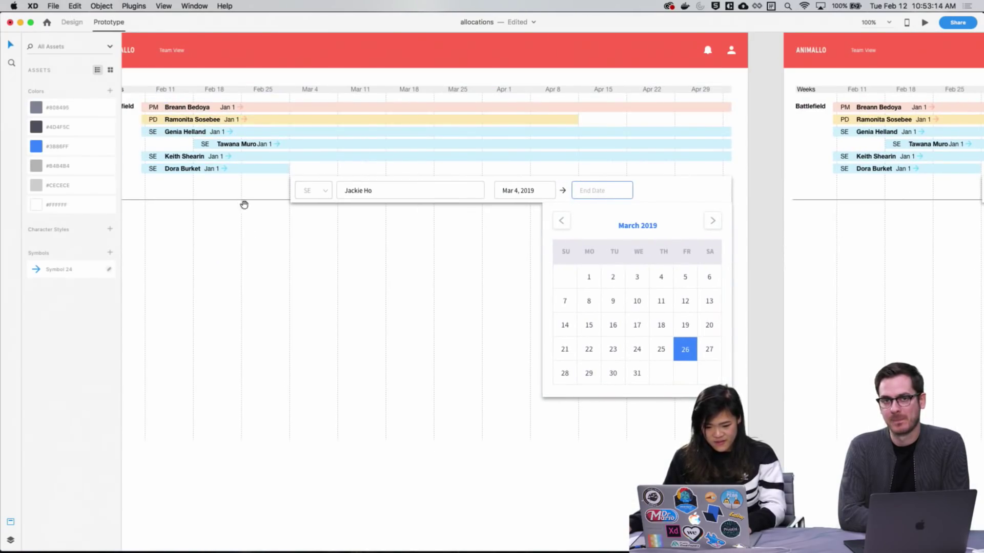
scroll(240, 210, "left", 2)
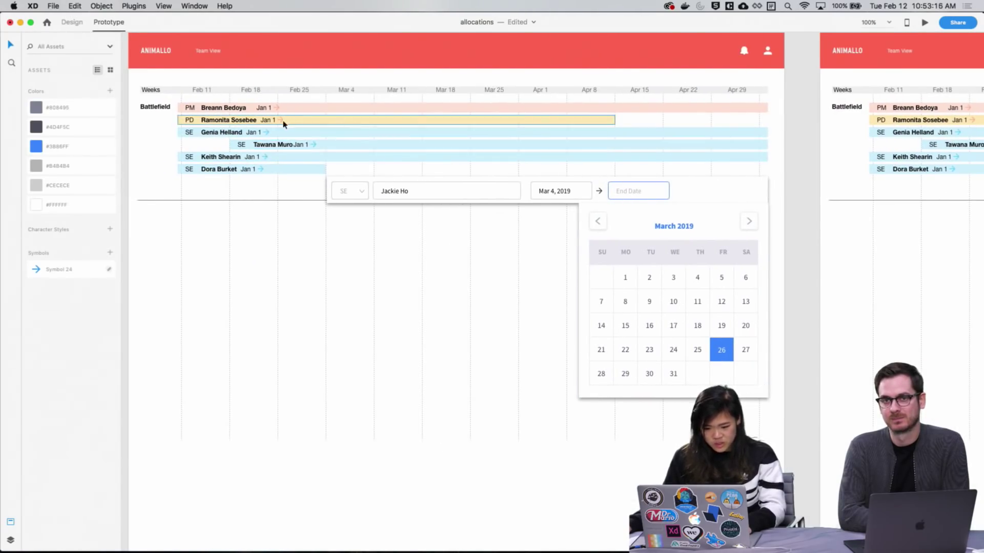
scroll(408, 259, "right", 10)
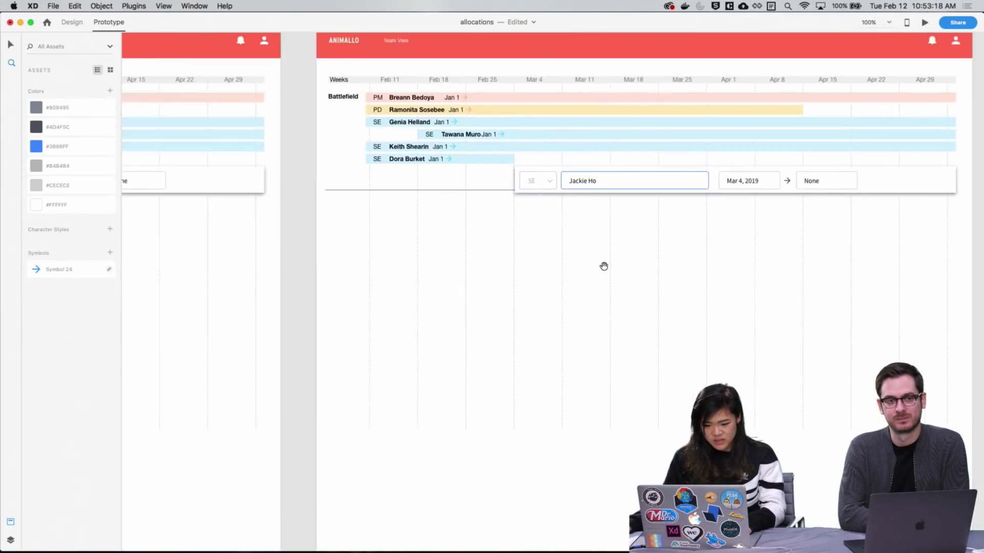
scroll(531, 226, "left", 10)
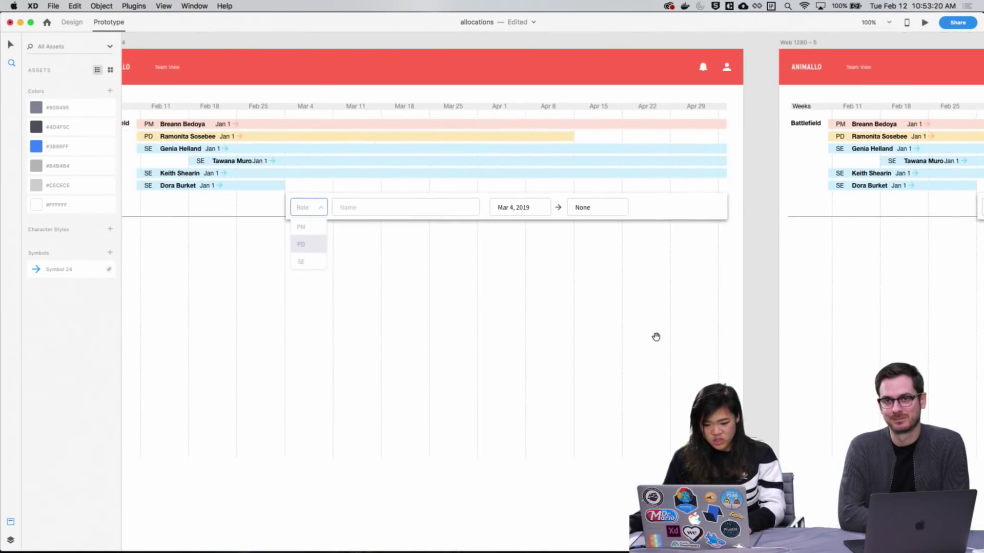
scroll(462, 303, "left", 15)
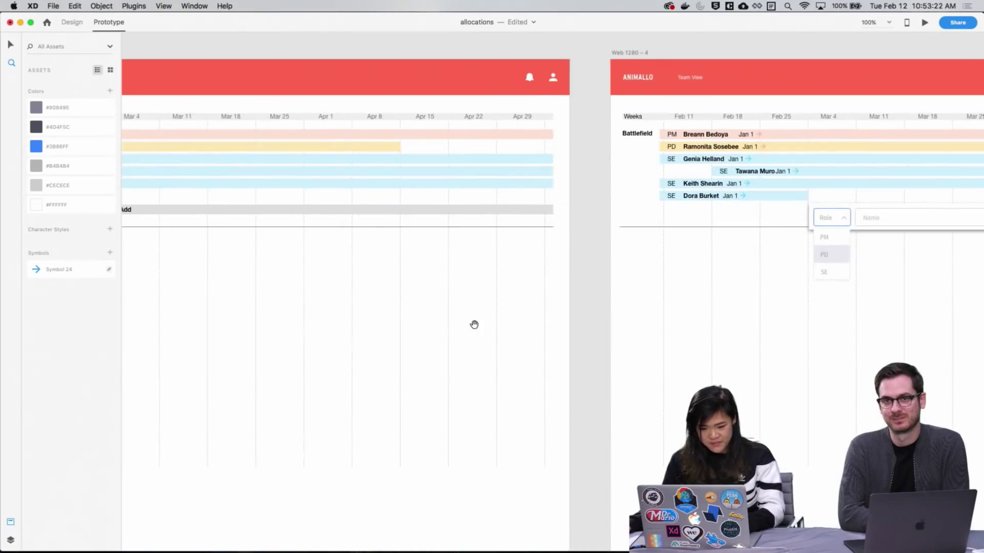
scroll(575, 331, "up", 3)
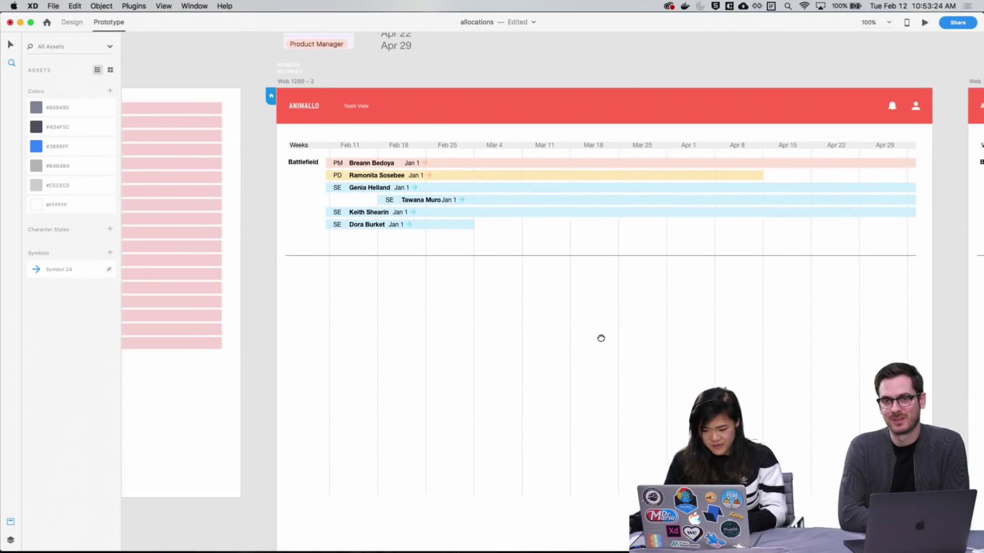
scroll(600, 336, "right", 1)
key("z")
left_click_drag(244, 121, 658, 305)
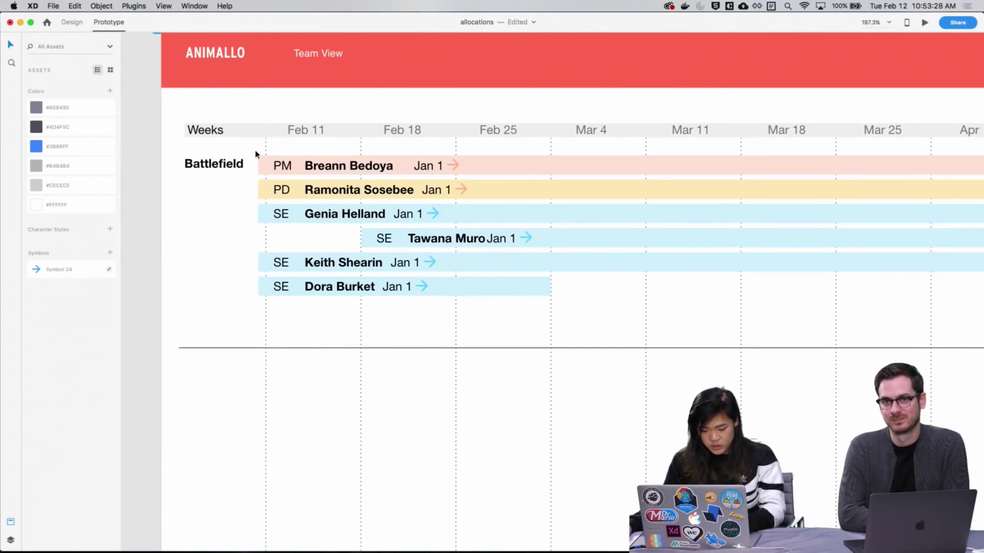
Make the six selected Battlefield timeline rows into Symbol 25
left_click_drag(256, 154, 551, 296)
scroll(717, 256, "down", 3)
scroll(717, 256, "right", 8)
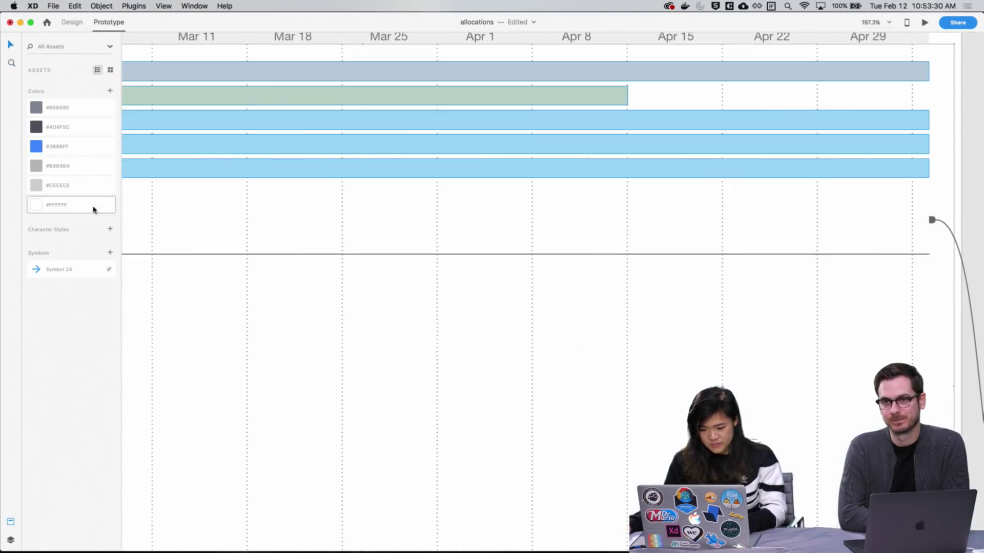
scroll(563, 256, "left", 10)
scroll(564, 257, "up", 2)
scroll(564, 257, "left", 1)
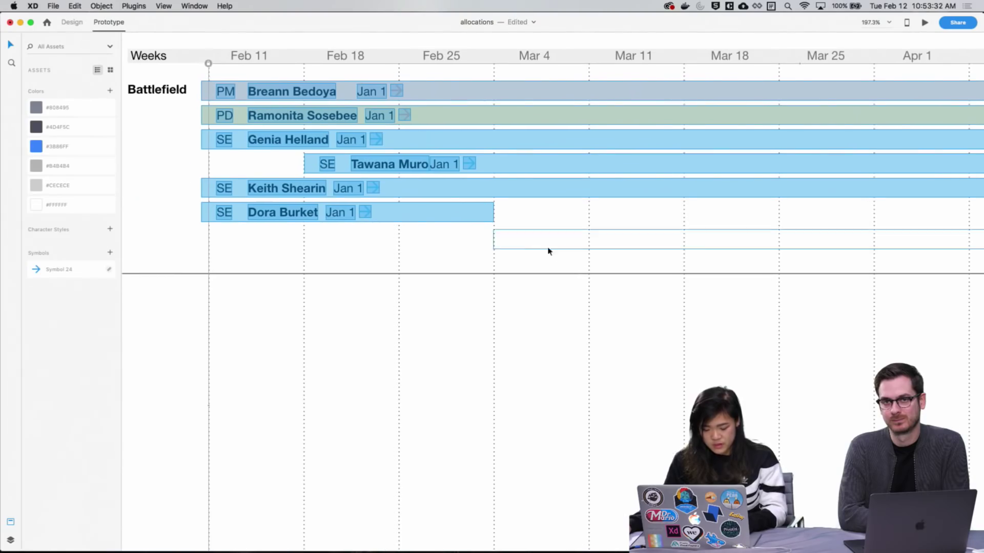
right_click(438, 219)
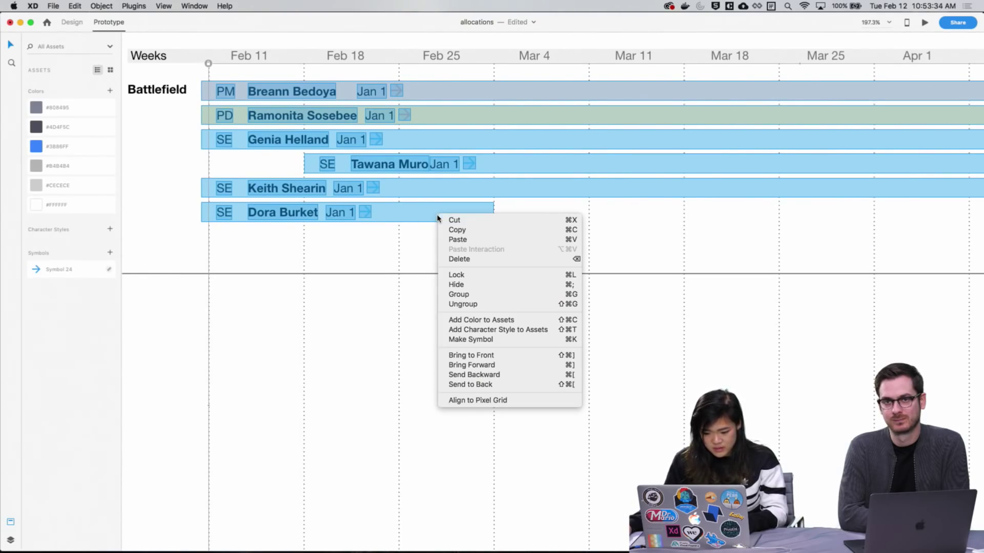
left_click(476, 340)
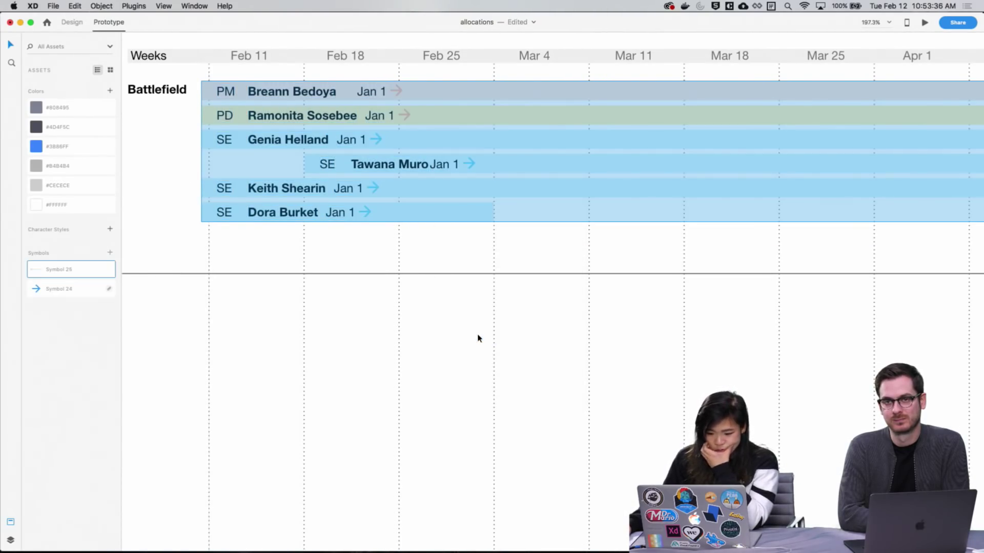
left_click(533, 326)
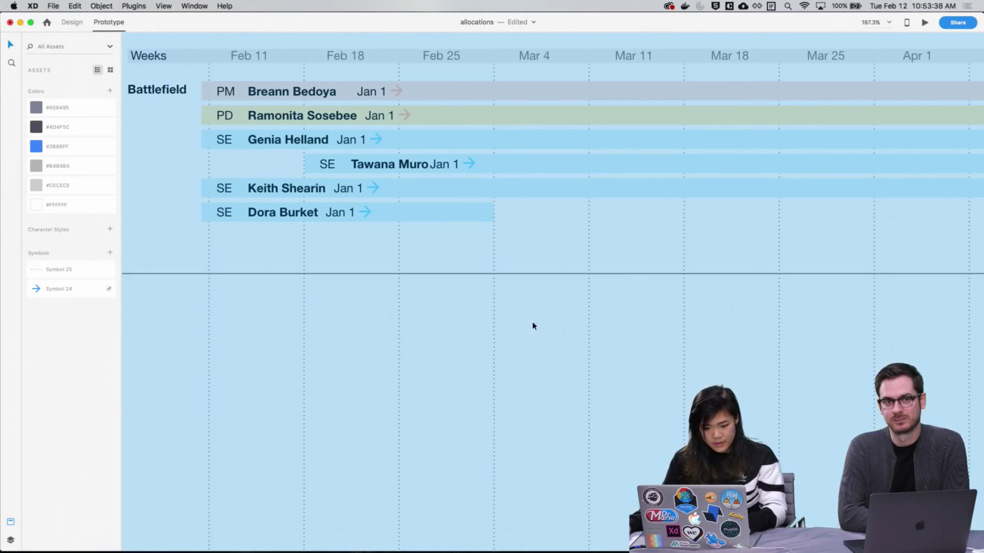
Pick out the PD row's Jan 1 date, step back out, and return to Design mode
scroll(364, 305, "up", 8)
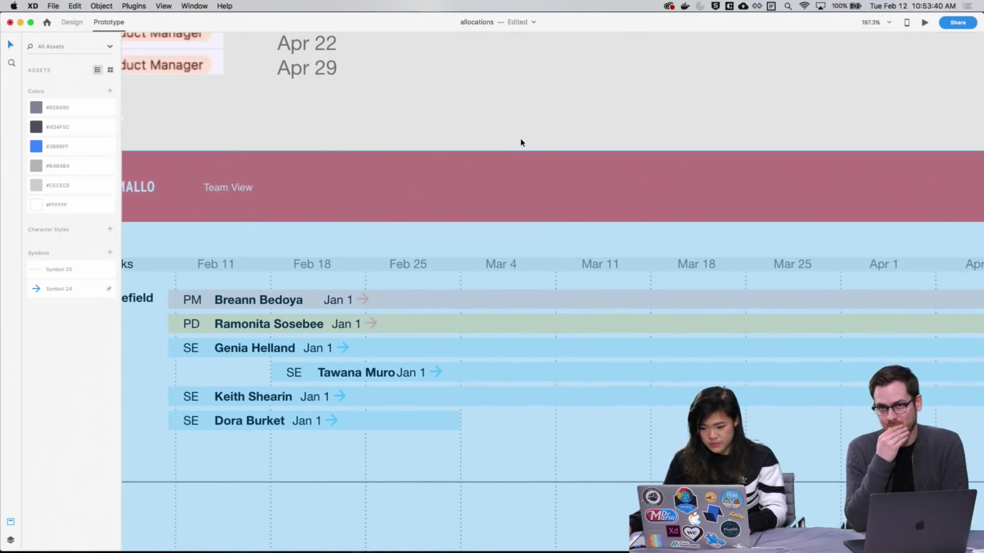
left_click(521, 142)
scroll(500, 193, "down", 5)
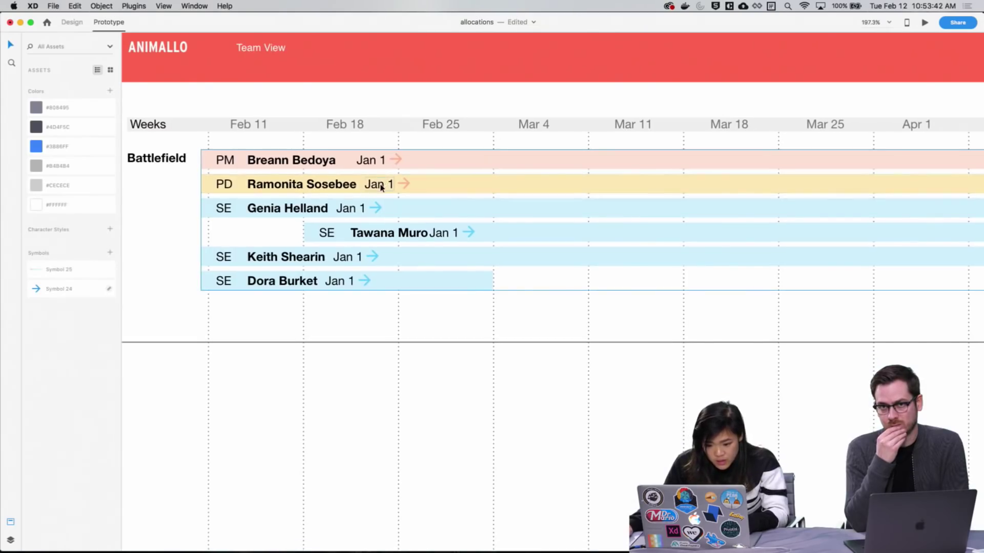
double_click(385, 189)
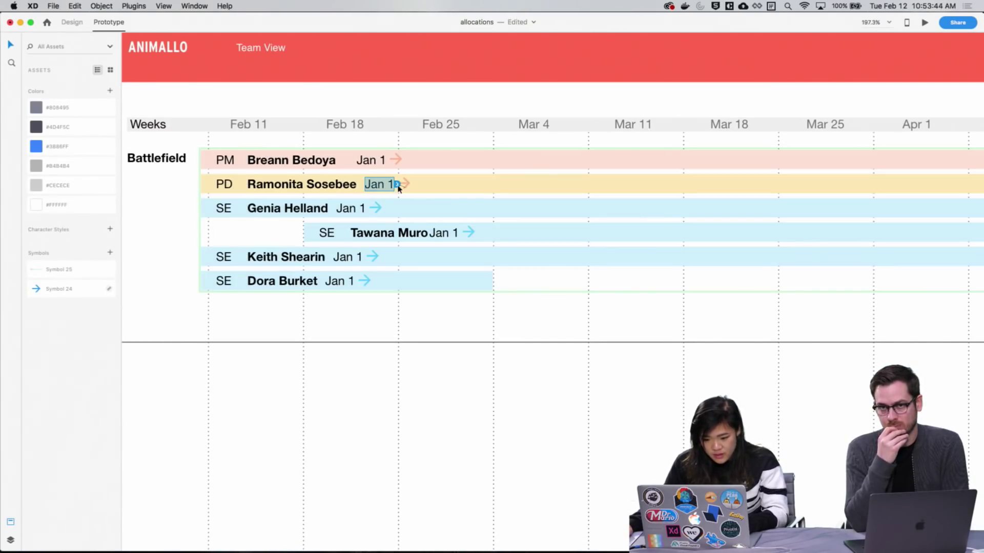
key("Escape")
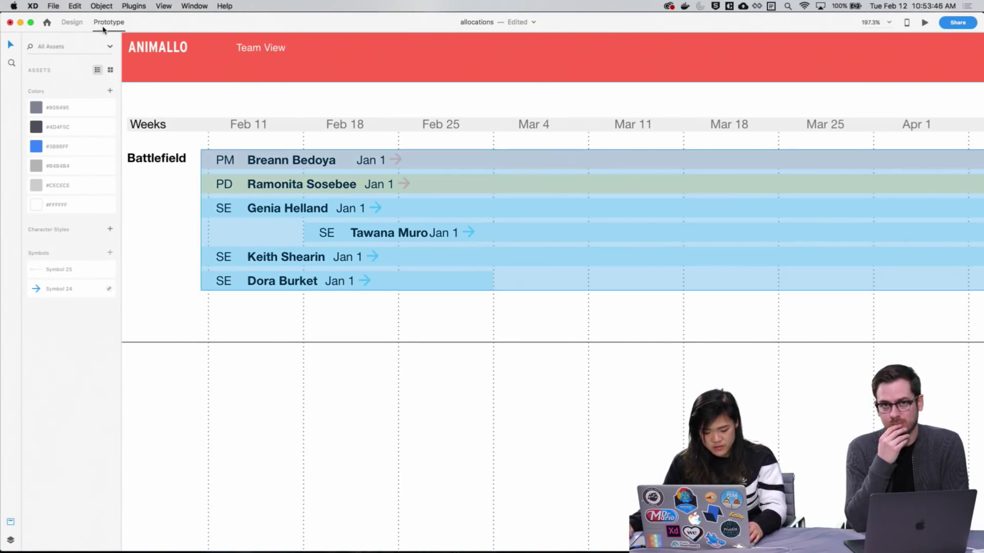
key("super+1")
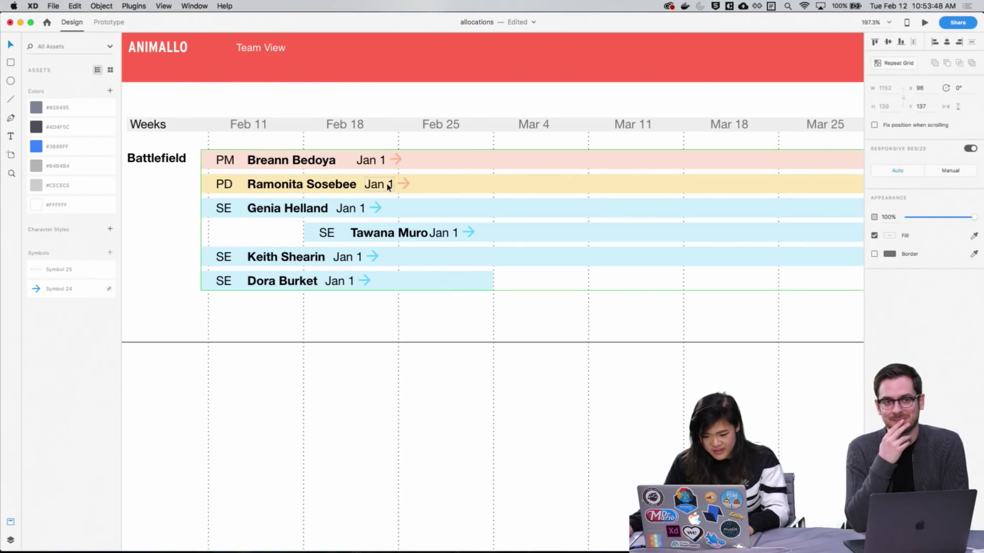
Nudge the PD row's Jan 1 date and arrow 10 px right and zoom in on them
double_click(402, 186)
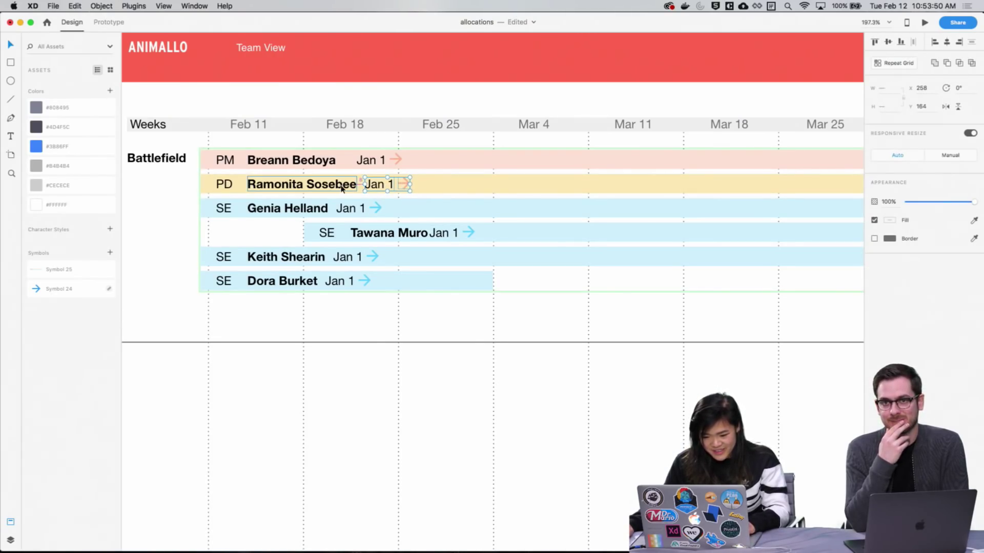
key("shift+Right")
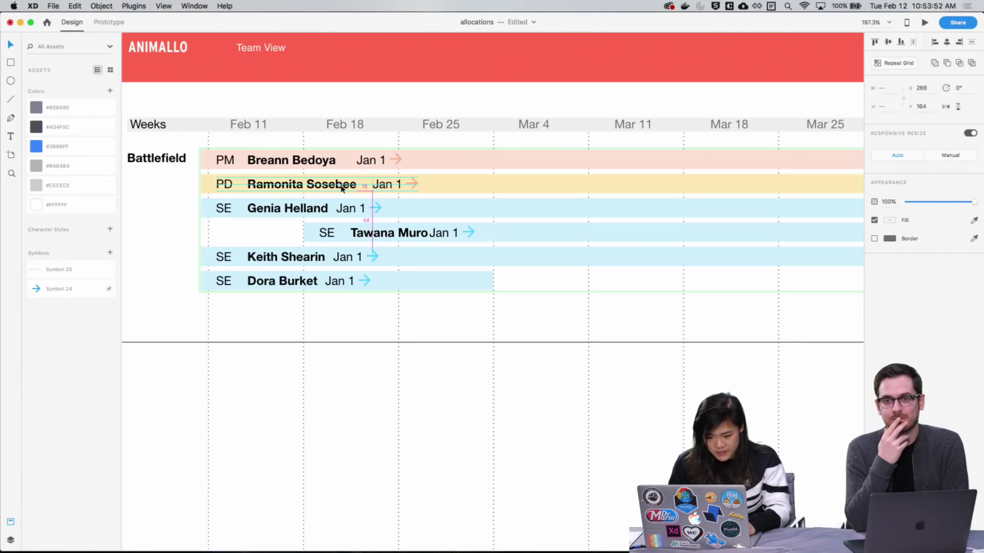
scroll(374, 200, "up", 3)
scroll(436, 210, "down", 2)
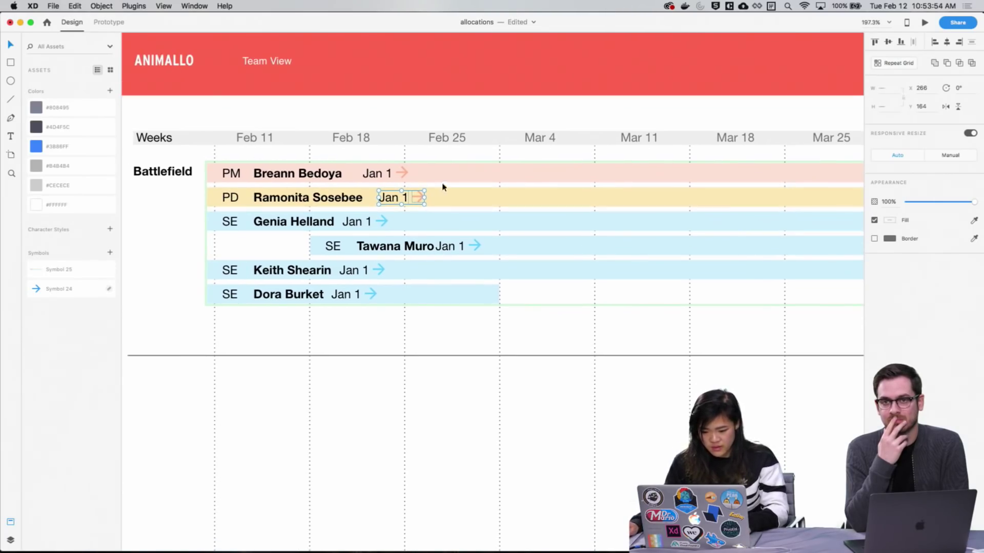
key("z")
left_click_drag(345, 187, 443, 353)
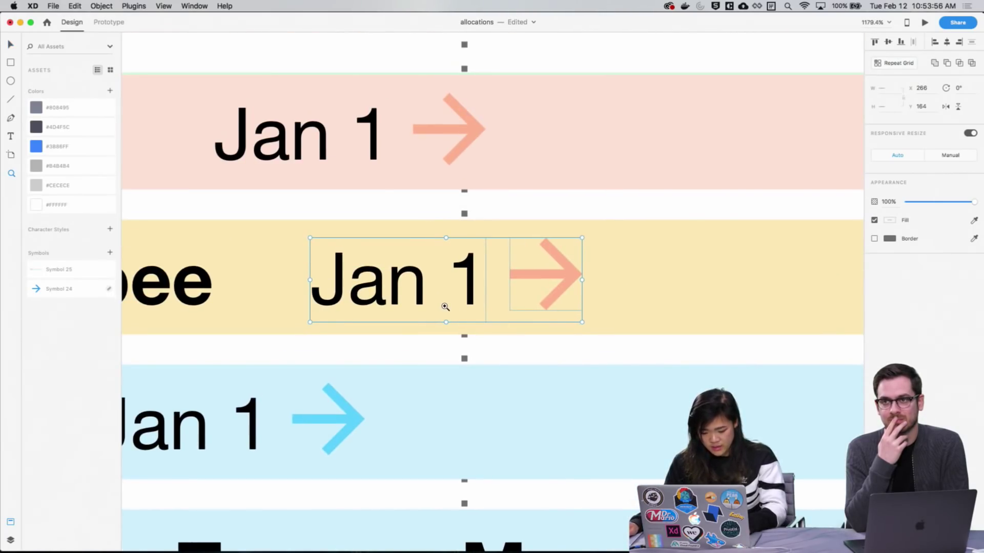
scroll(445, 307, "up", 1)
Option-drag a copy of the Jan 1 label to just after the arrow
double_click(421, 295)
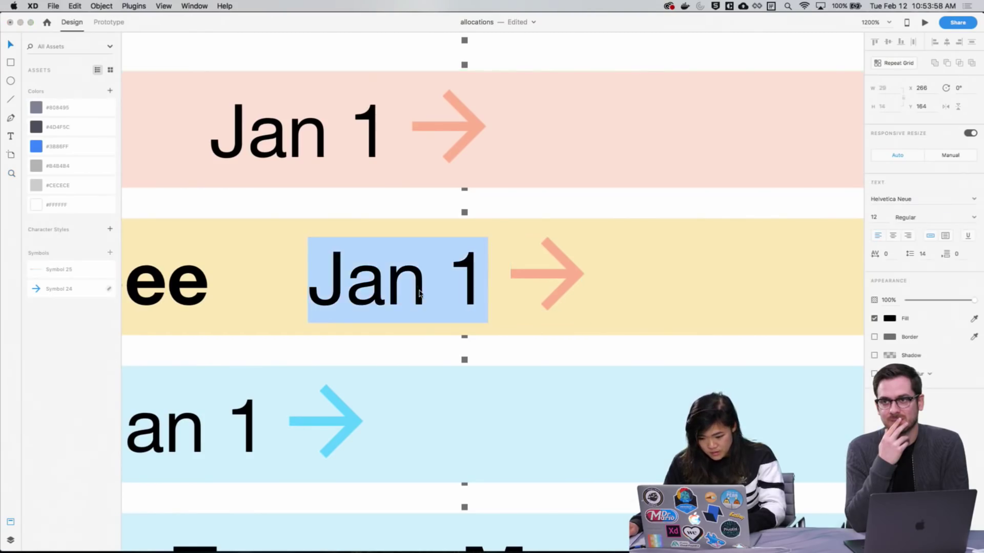
key("Right")
key("Left")
key("Left")
key("Left")
key("Left")
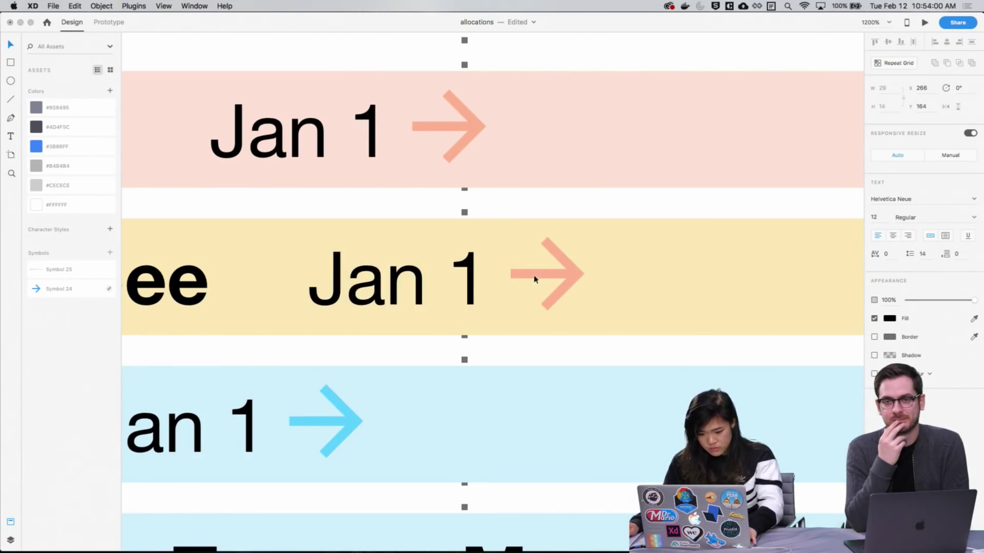
key("super+a")
key("Escape")
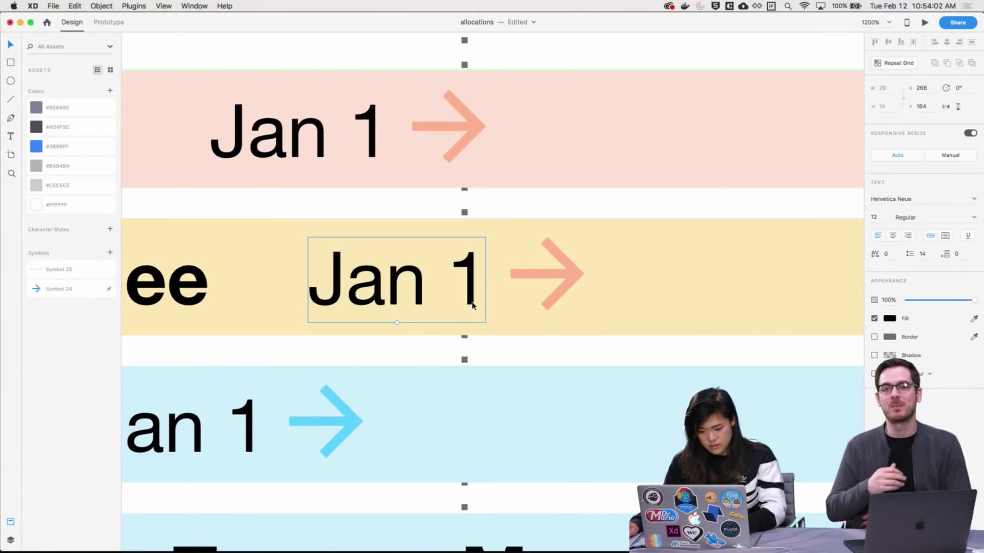
left_click_drag(397, 304, 721, 303)
double_click(721, 303)
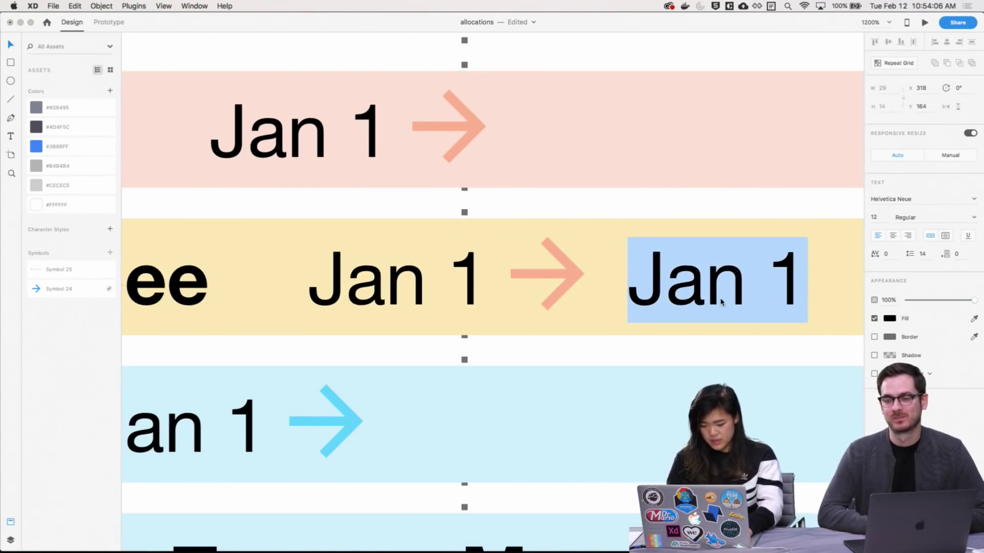
key("super+0")
On Web 1280 – 2, retype the PD row's duplicated date as Apr 12
left_click_drag(239, 265, 323, 329)
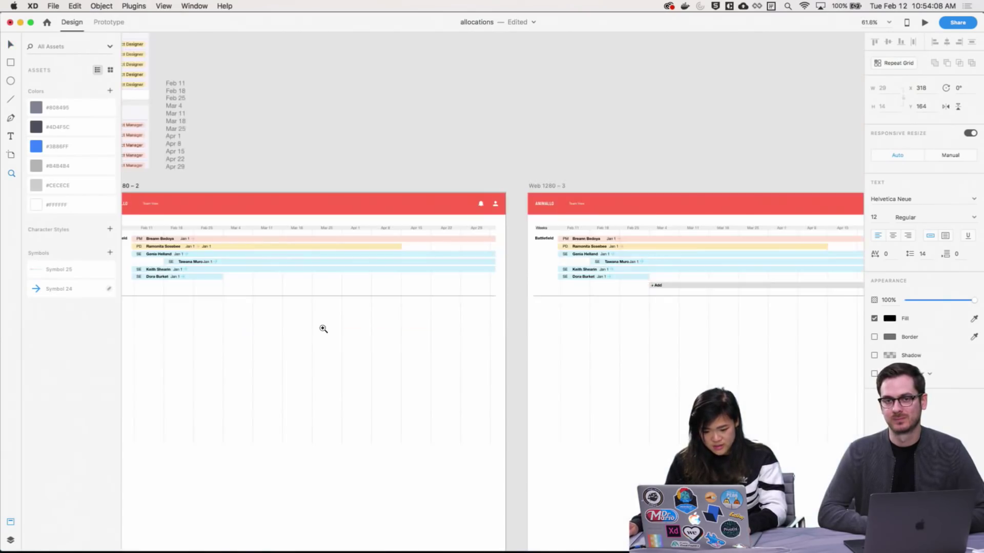
left_click(444, 201)
scroll(528, 287, "left", 3)
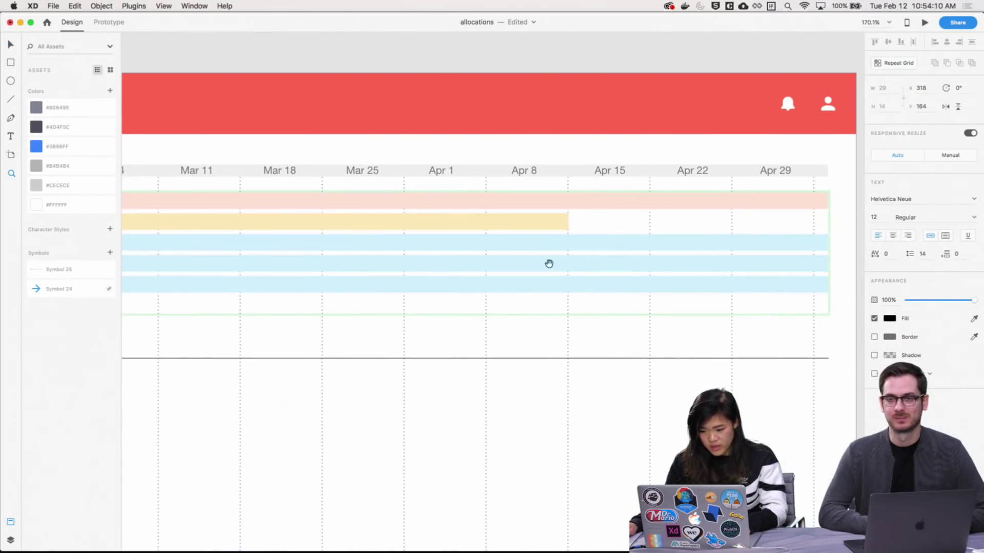
scroll(610, 211, "left", 5)
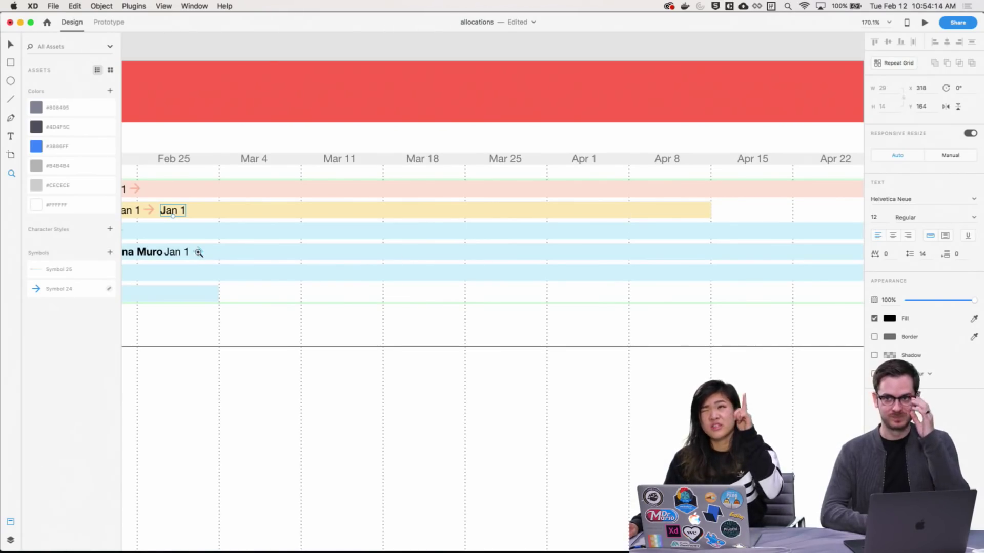
double_click(174, 210)
type("Apr ")
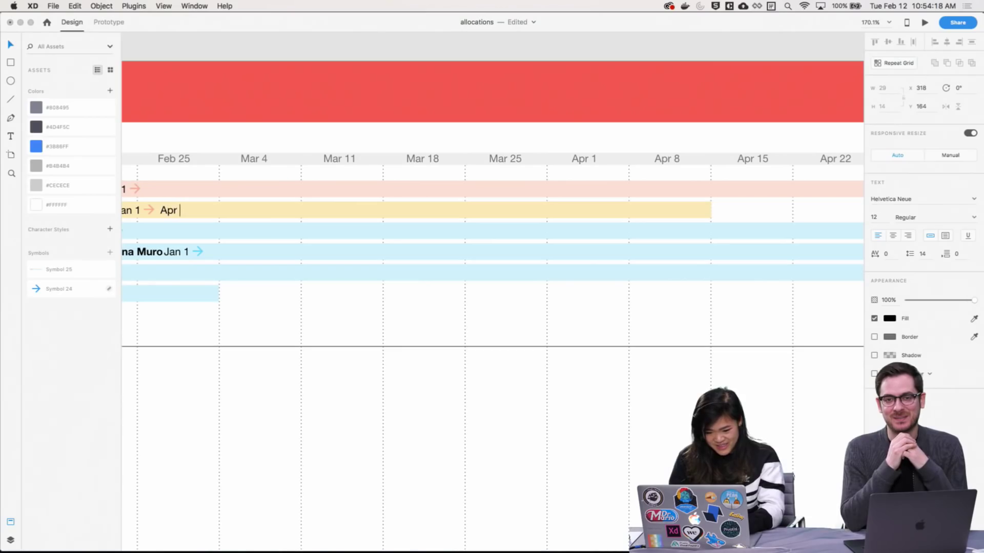
type("12")
key("Escape")
left_click_drag(308, 404, 589, 400)
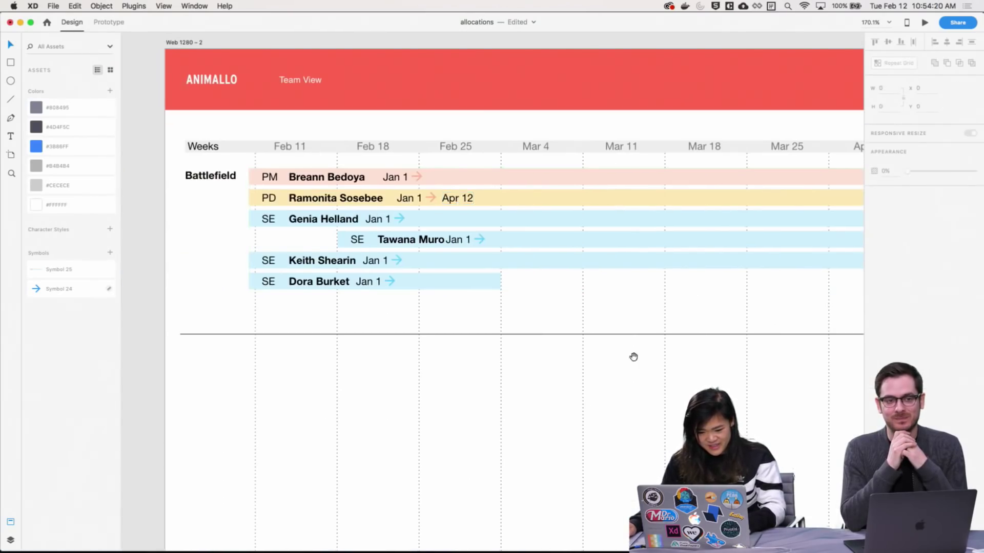
left_click_drag(634, 357, 733, 344)
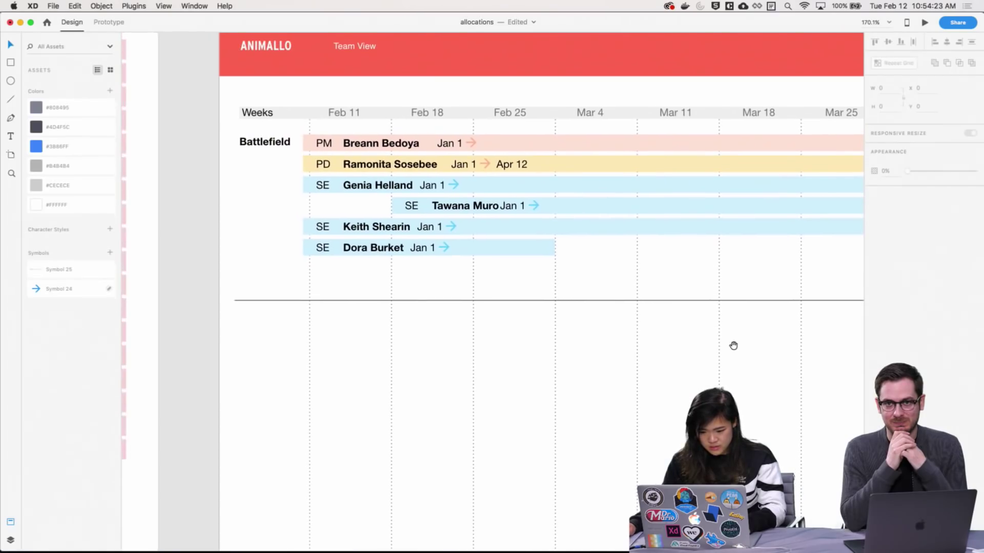
Shift the indented SE row's date label slightly right and retype it as Feb 18
left_click(538, 211)
double_click(538, 205)
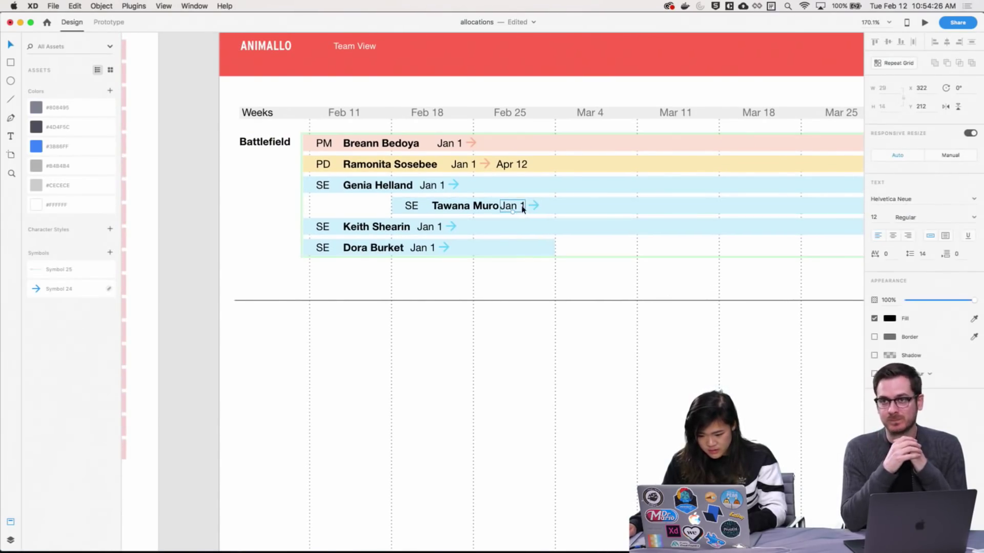
left_click_drag(537, 206, 536, 204)
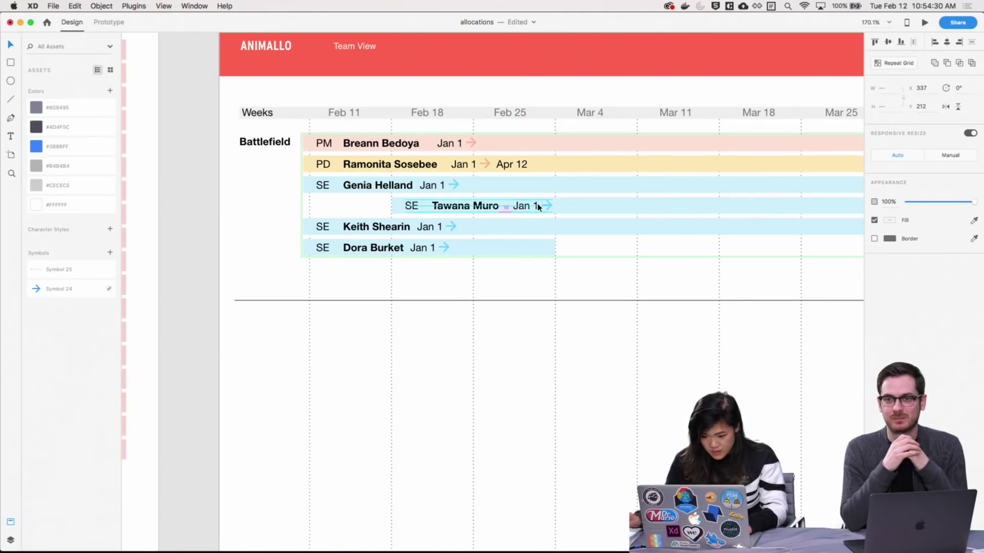
left_click(543, 331)
double_click(528, 205)
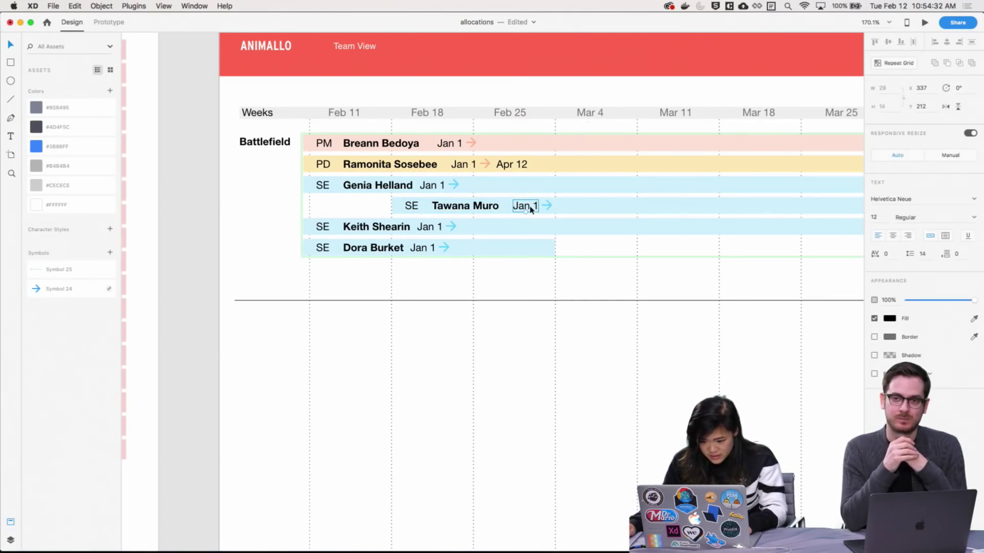
double_click(528, 205)
type("Feb 18")
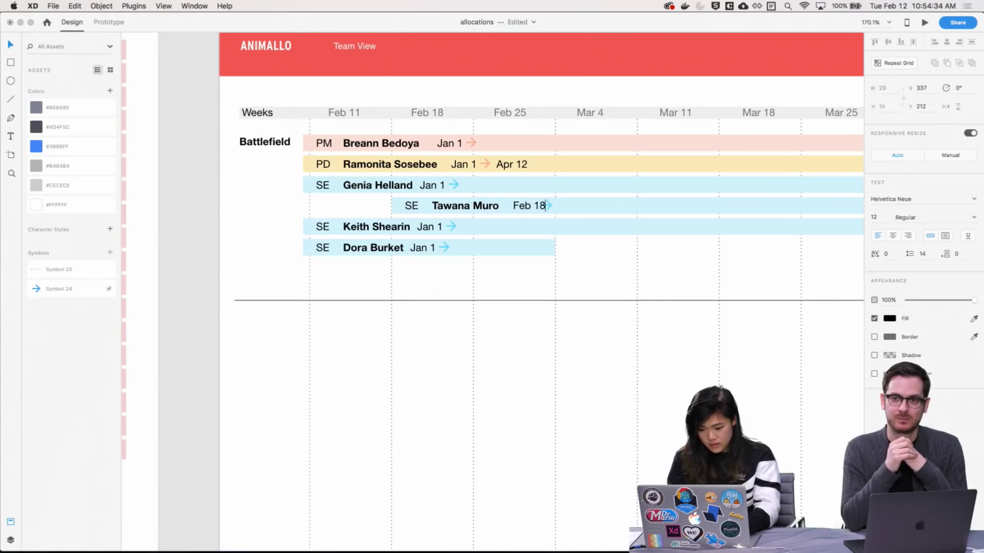
Nudge the row group right and back, then undo and redo to restore the Feb 18 date
left_click(547, 205)
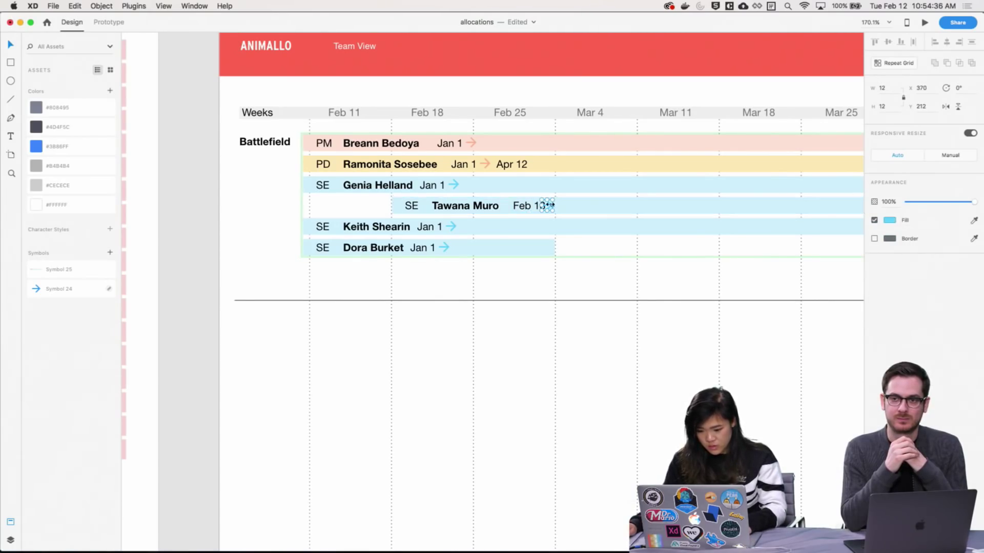
key("Escape")
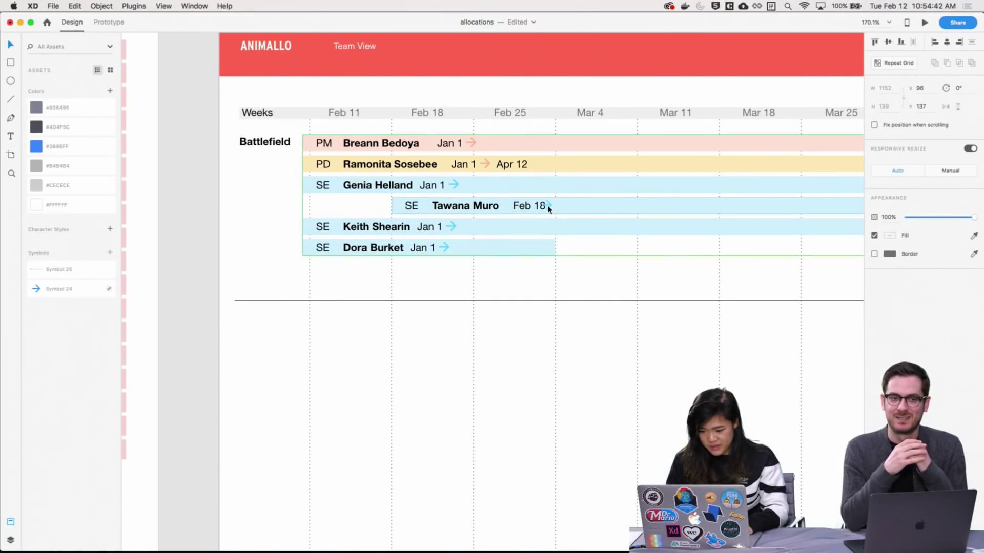
key("Right")
key("Right")
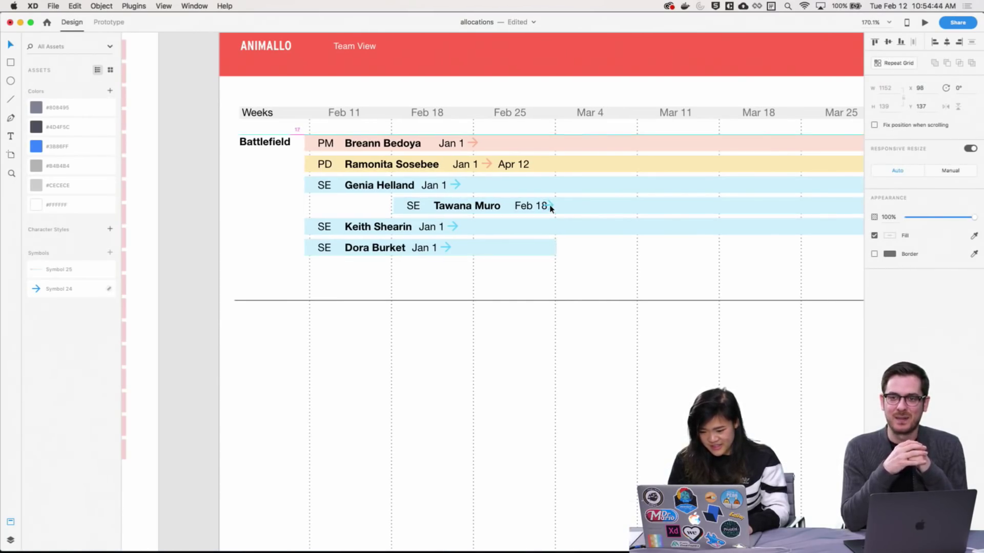
key("Left")
key("Left")
key("super+z")
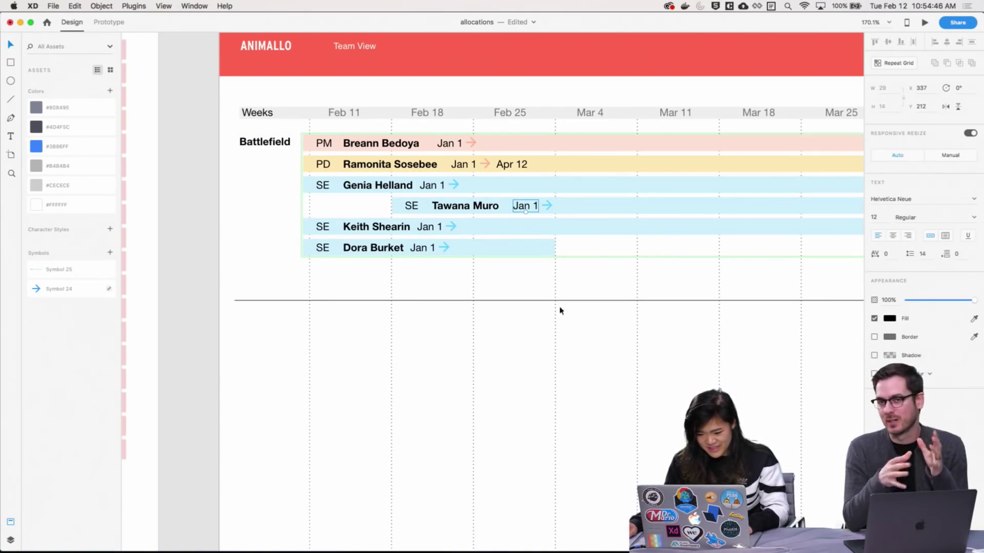
left_click(53, 6)
mouse_move(75, 6)
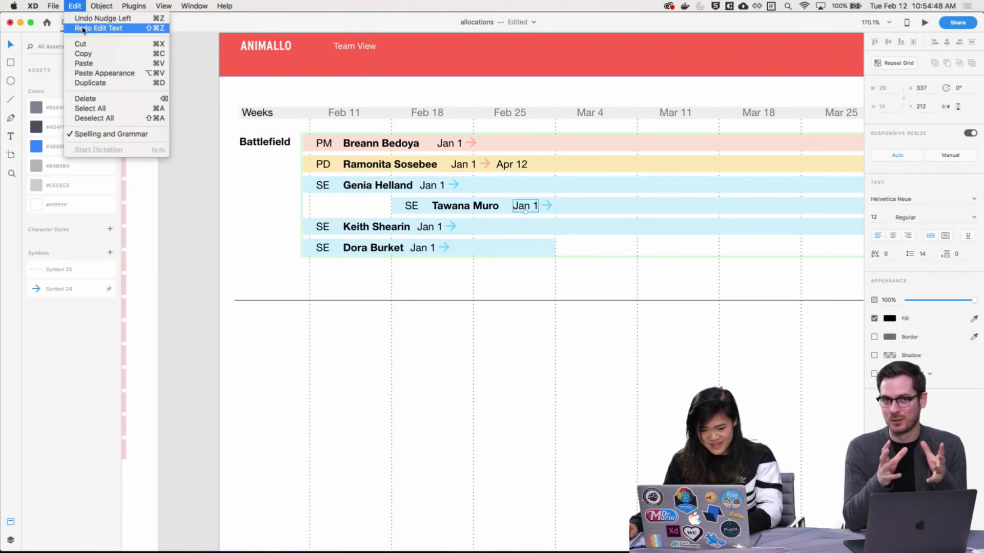
left_click(83, 28)
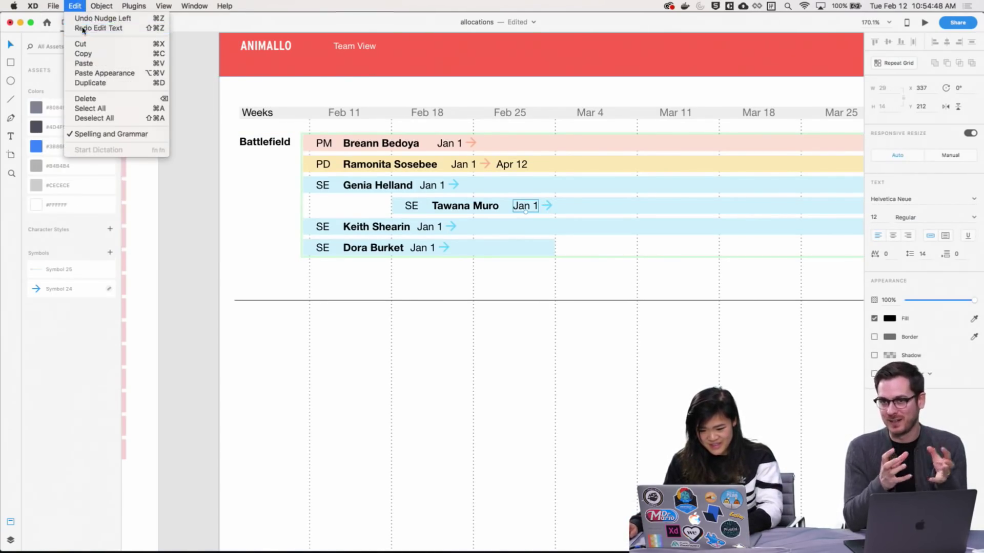
Reposition the arrow so it sits after Feb 18 in the indented row
double_click(549, 209)
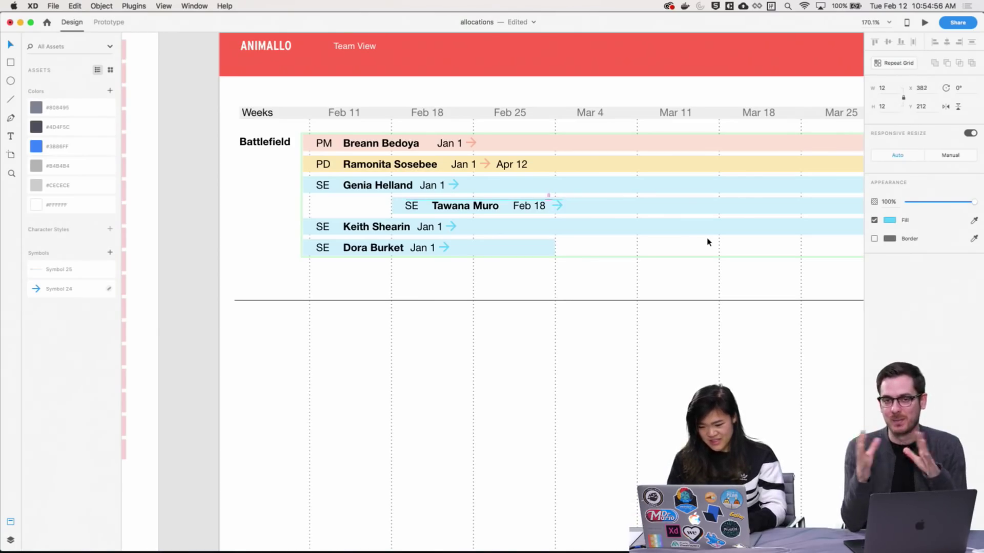
left_click(727, 288)
left_click_drag(639, 382, 578, 315)
Save the allocations file and view the timeline rows at 100% zoom
key("super+s")
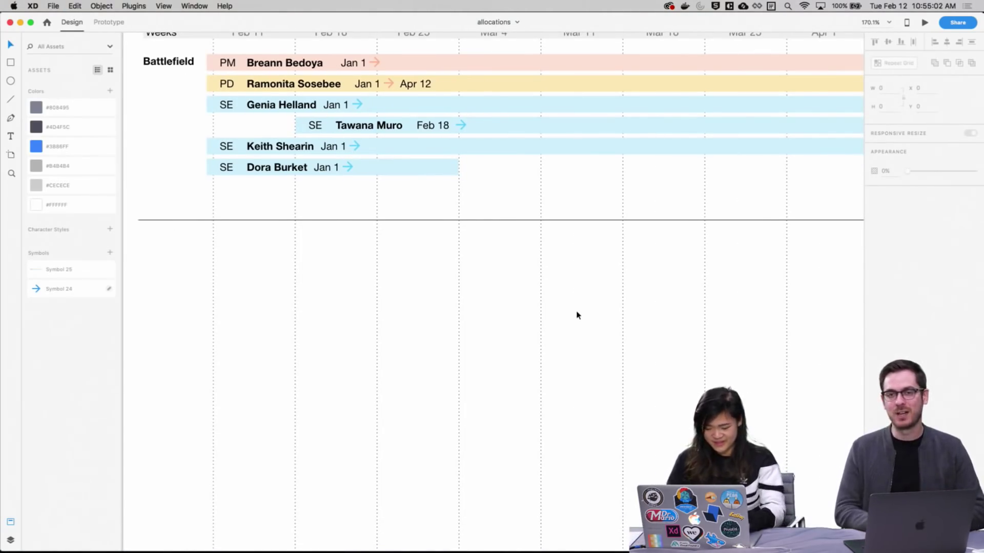
key("super+1")
left_click_drag(592, 384, 515, 358)
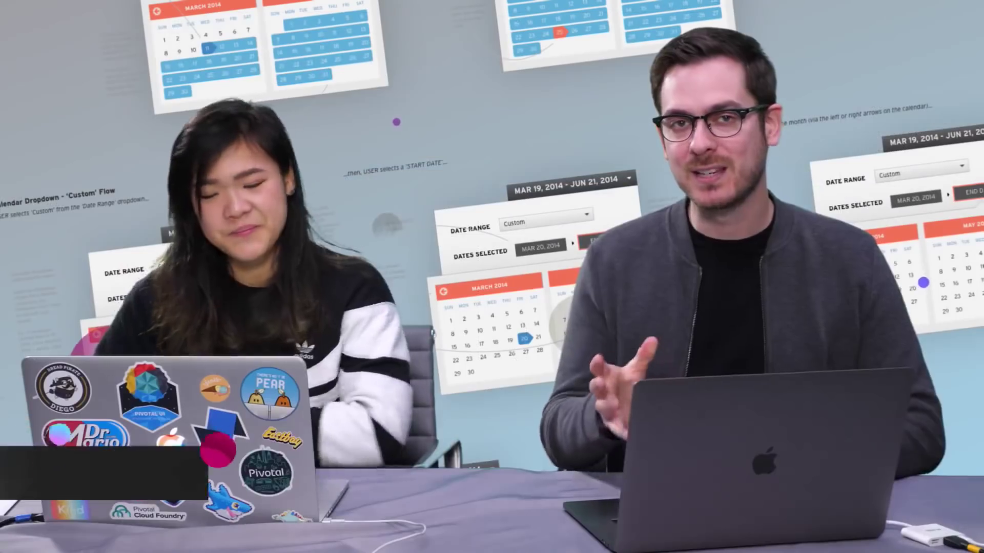